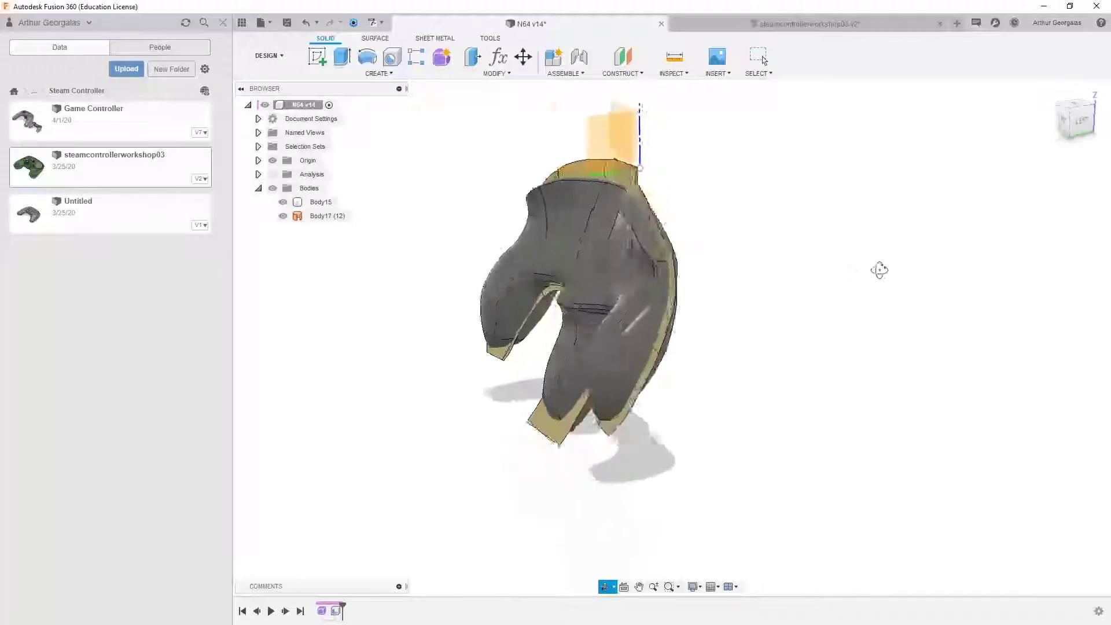
Step: Open the controller's form for editing, inspect its shell and parting surface from the front, and finish the form unchanged
key("Escape")
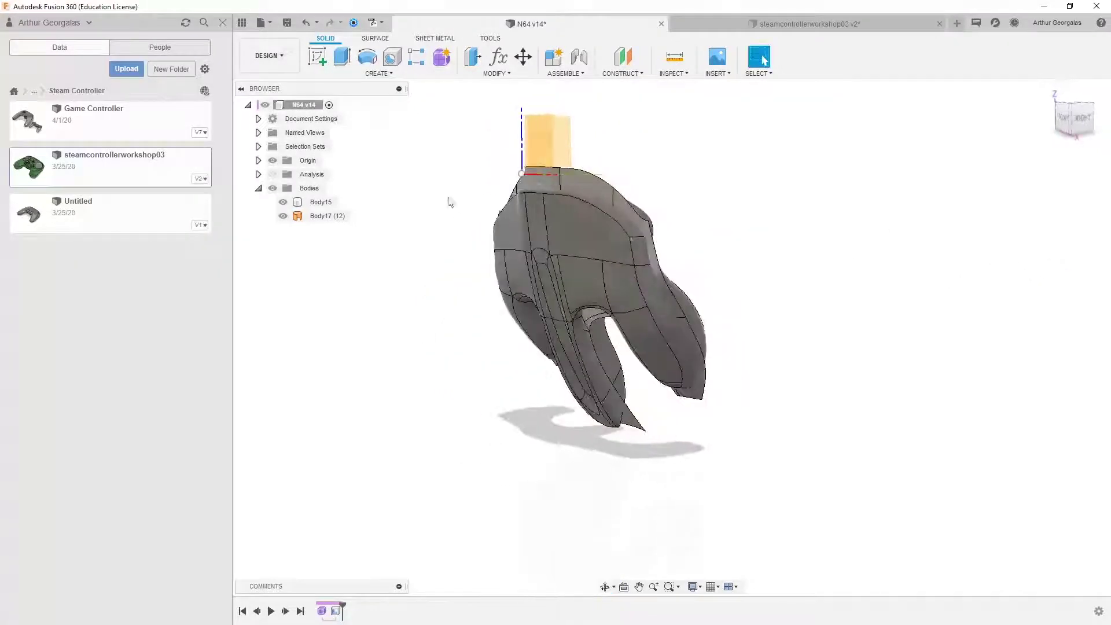
left_click(322, 202)
scroll(676, 238, "up", 3)
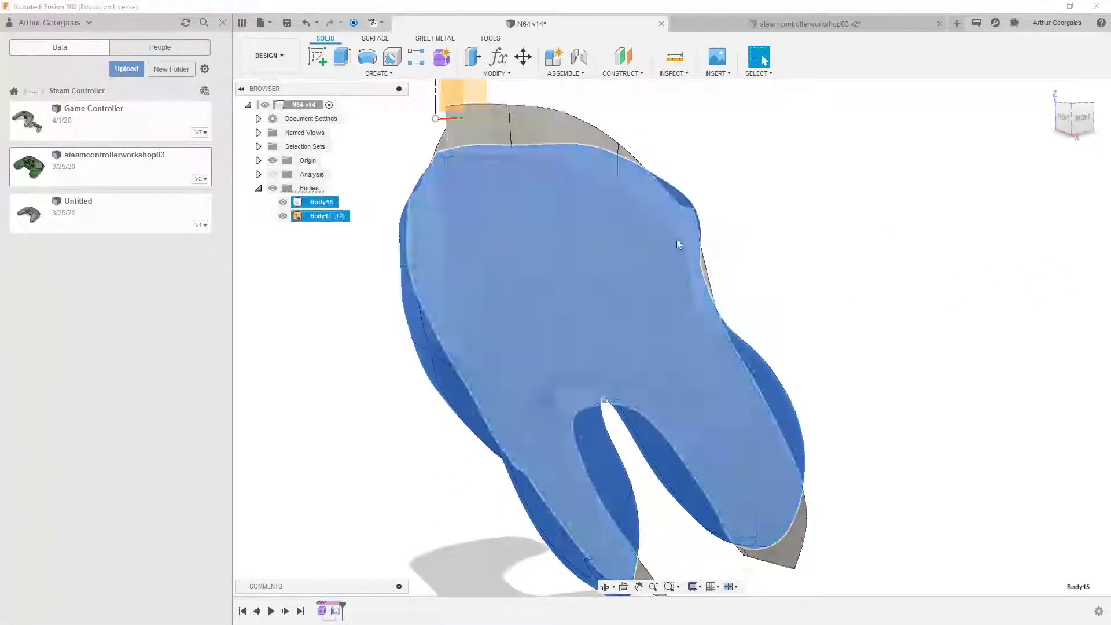
middle_click_drag(676, 239, 617, 256, "shift")
double_click(319, 607)
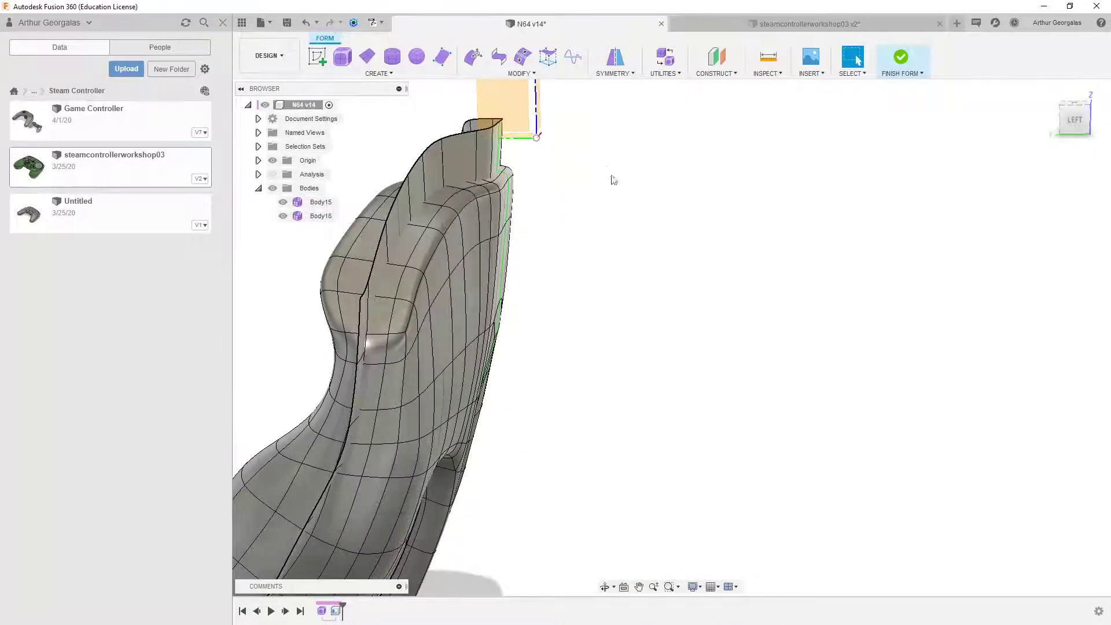
middle_click_drag(612, 178, 689, 290)
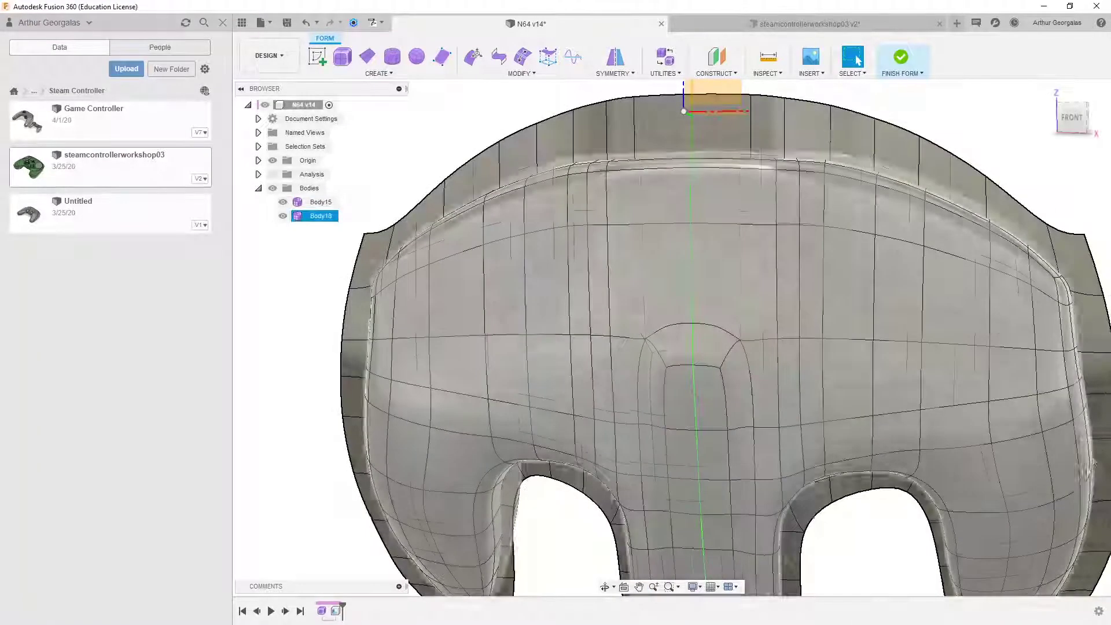
middle_click_drag(1060, 408, 759, 310)
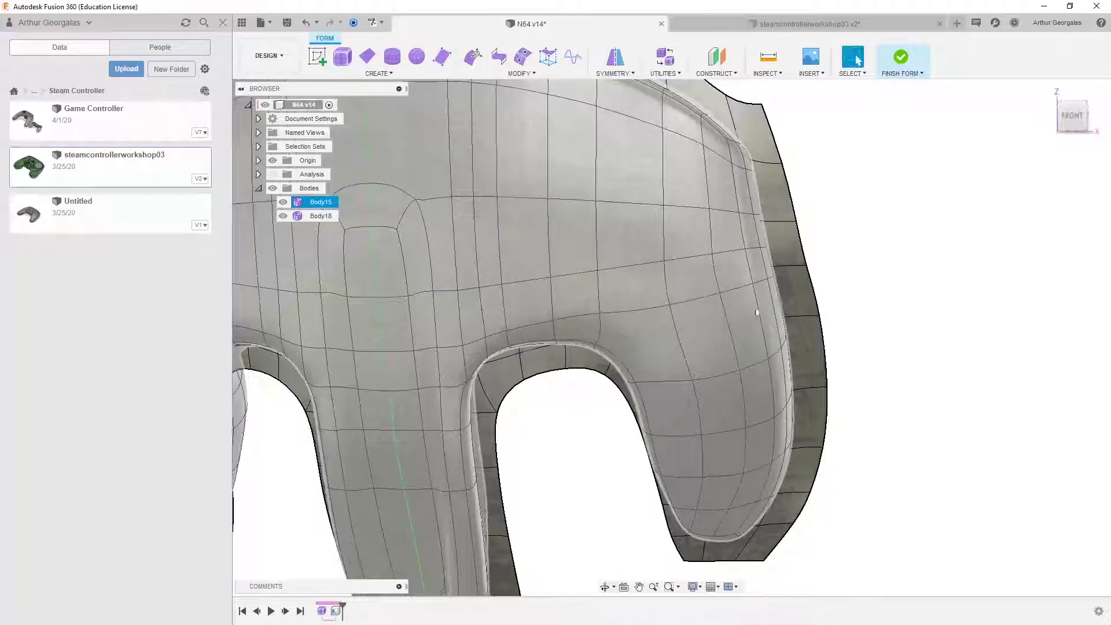
scroll(758, 310, "down", 4)
middle_click_drag(545, 277, 729, 300)
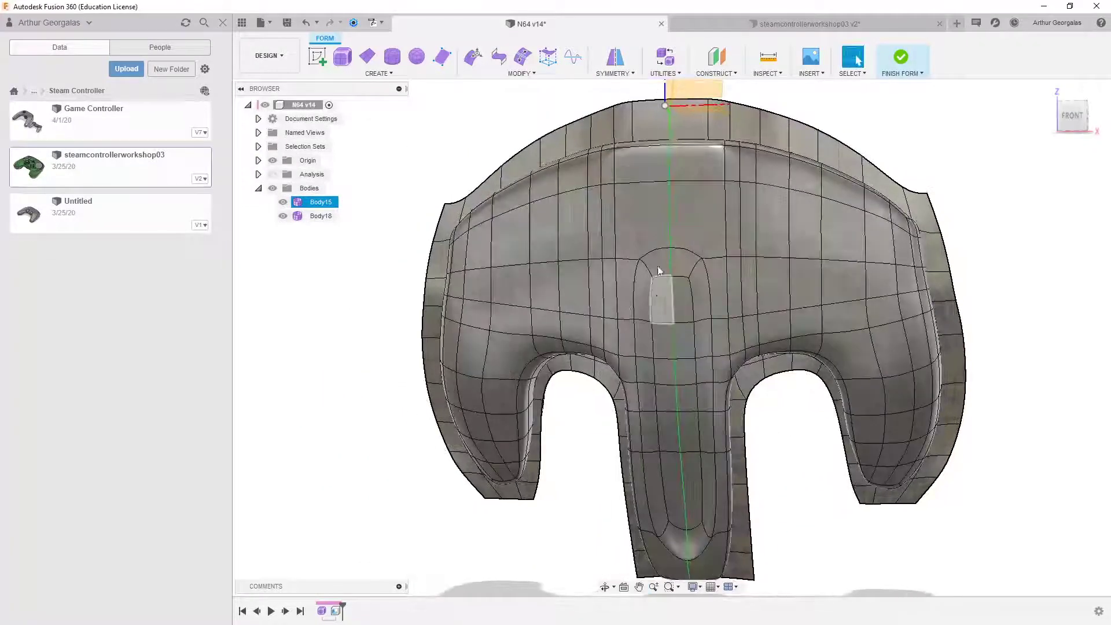
left_click(902, 56)
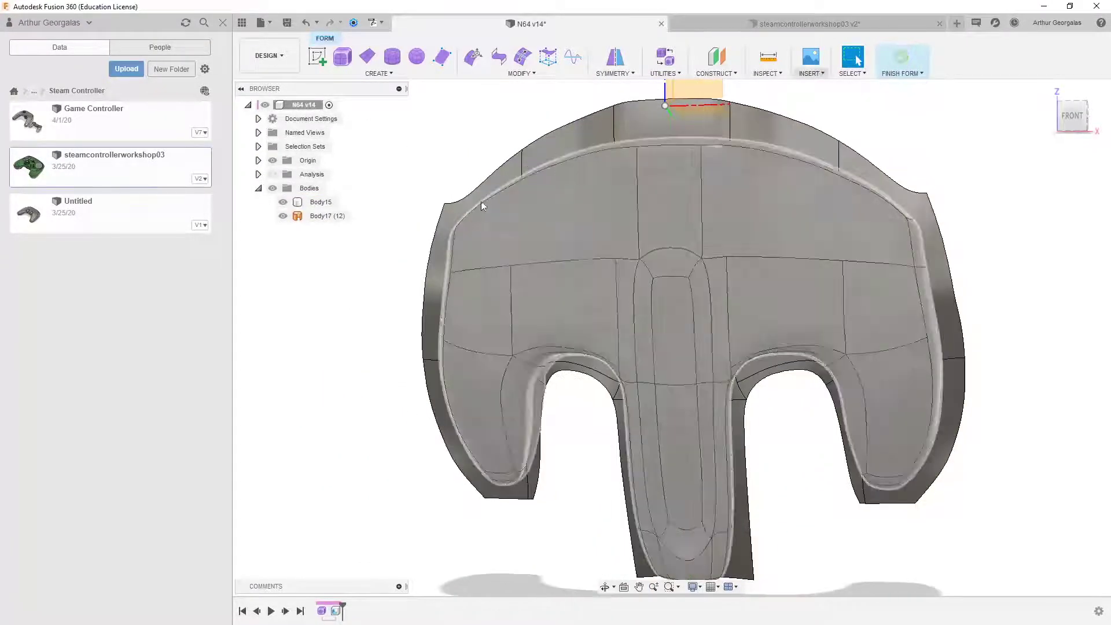
Step: Examine the solid controller body and the surface surrounding its outline, mainly from the front view
middle_click_drag(768, 295, 752, 400, "shift")
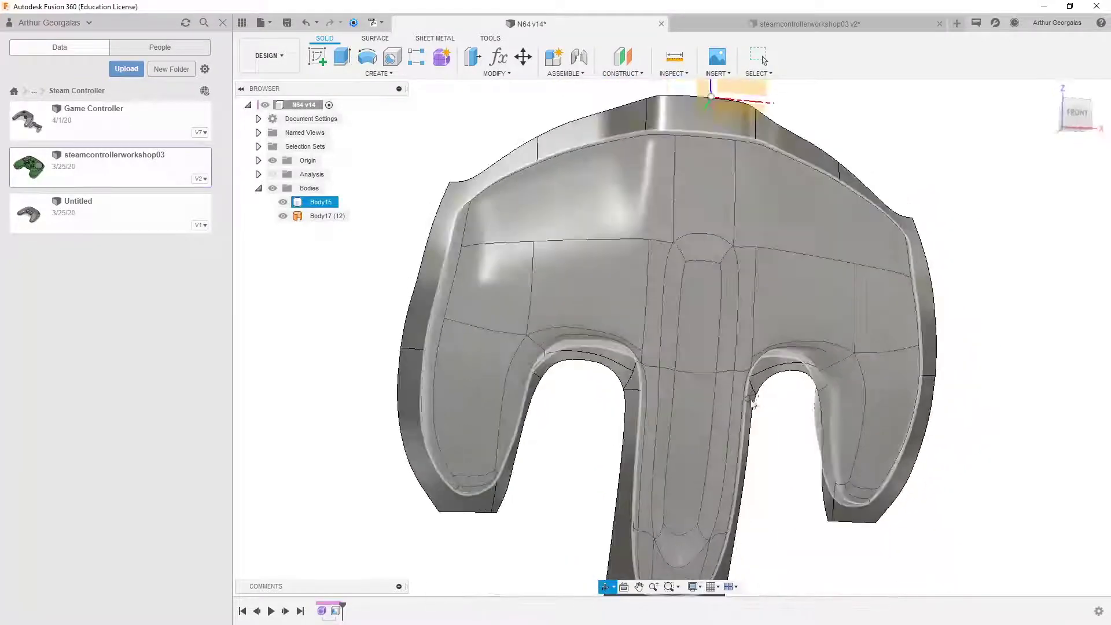
middle_click_drag(528, 386, 573, 347, "shift")
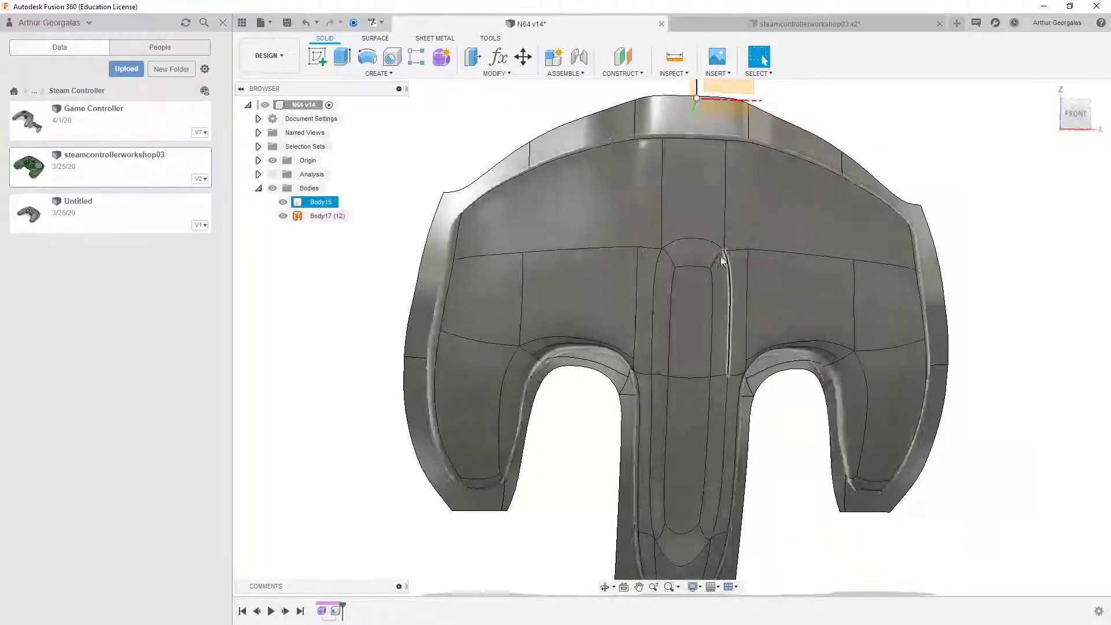
scroll(528, 235, "up", 4)
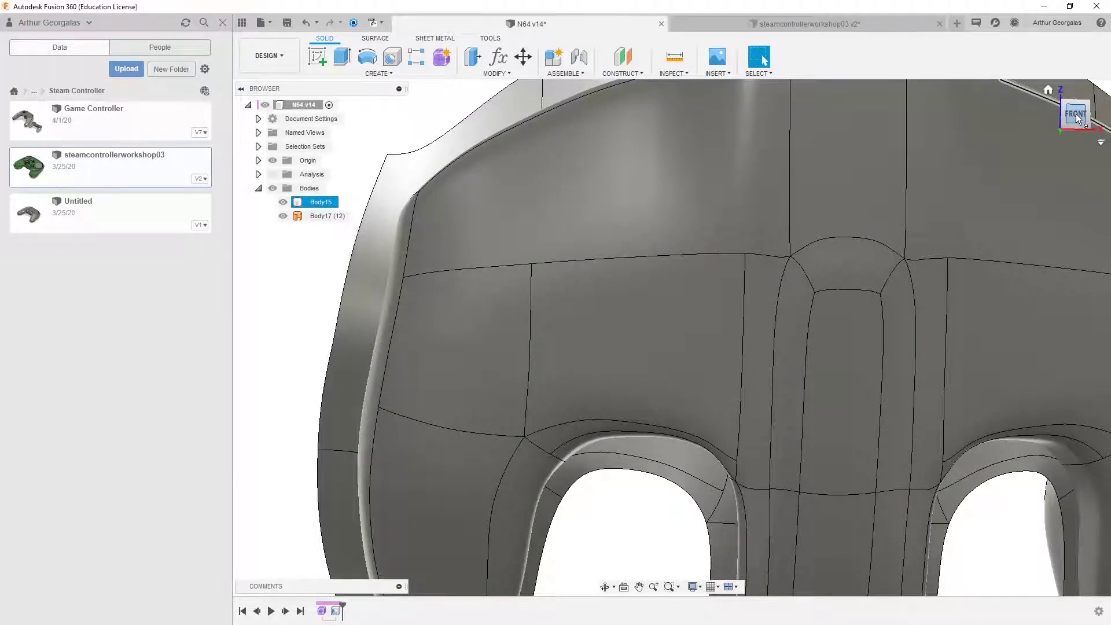
left_click(1076, 115)
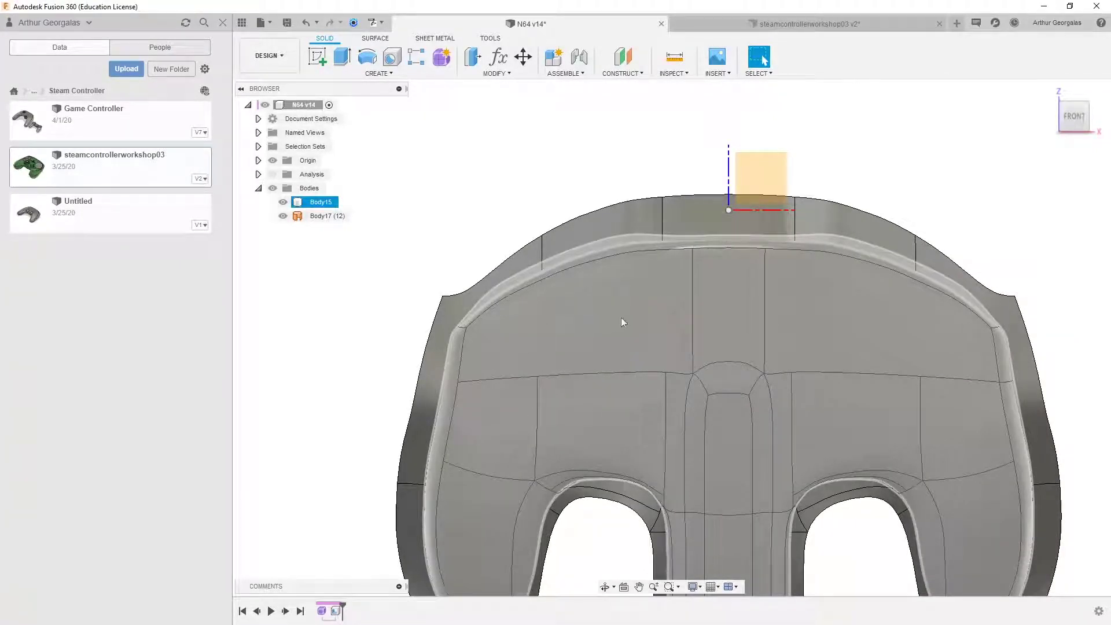
scroll(621, 318, "down", 3)
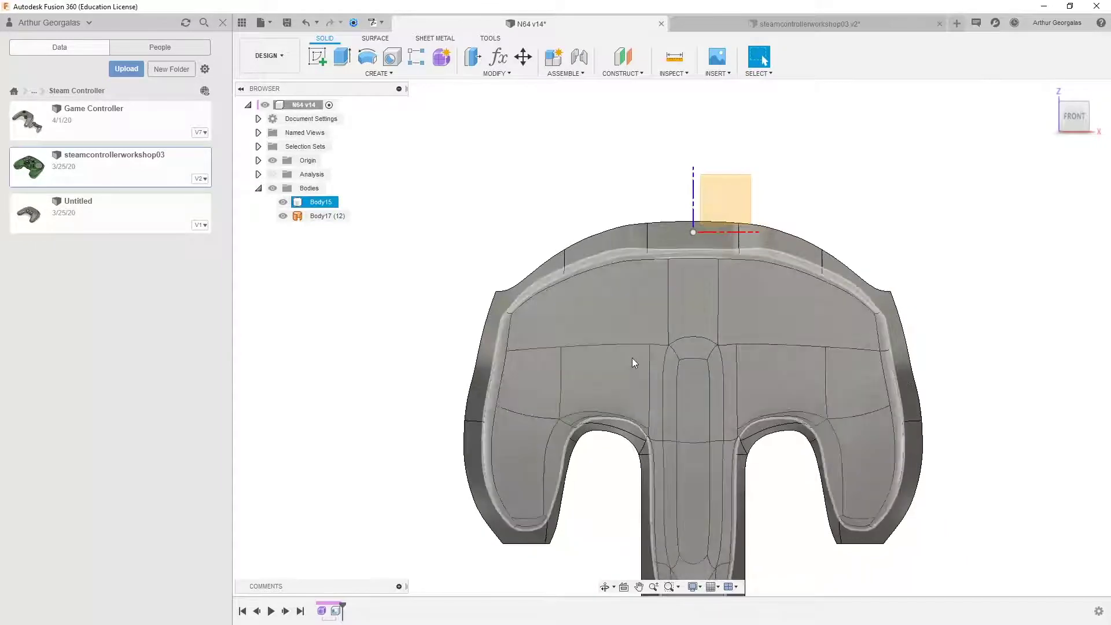
scroll(925, 369, "up", 3)
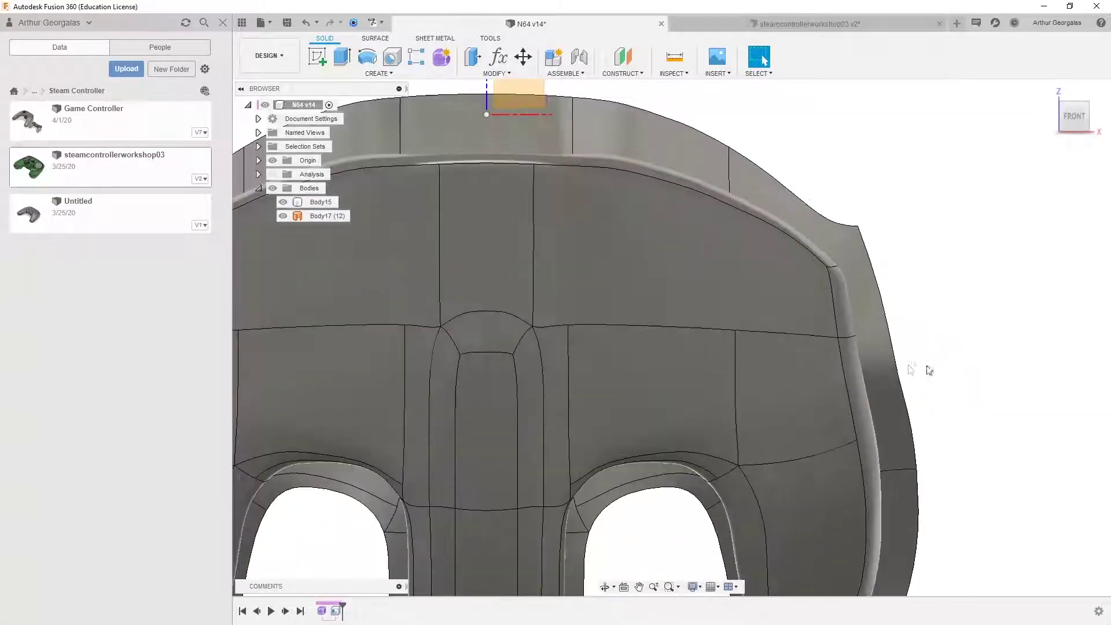
left_click(894, 371)
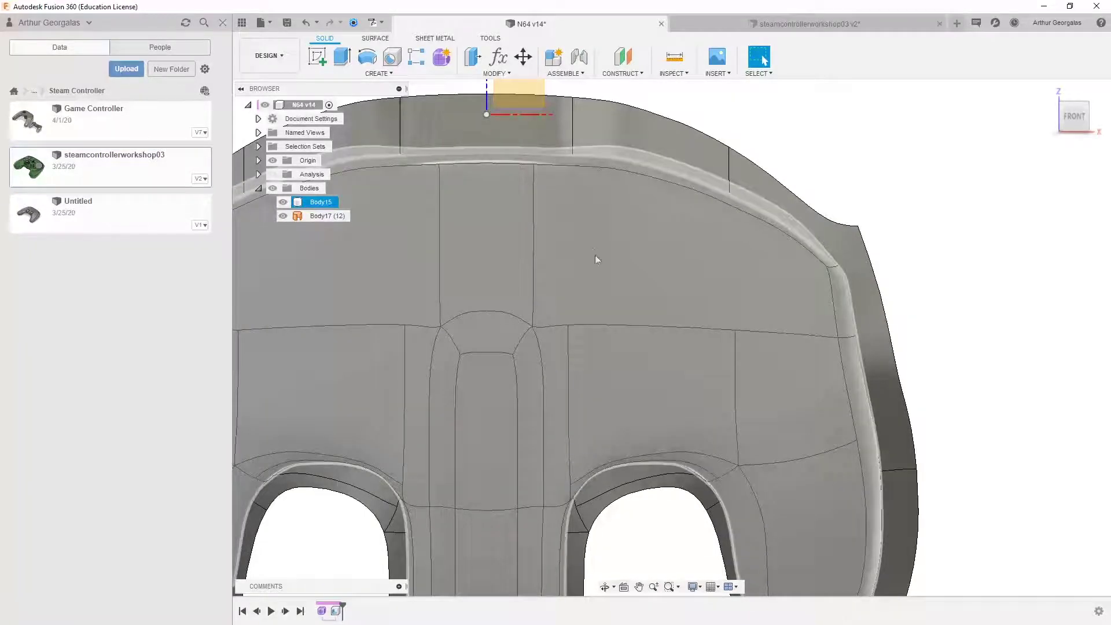
scroll(744, 308, "down", 2)
left_click(877, 317)
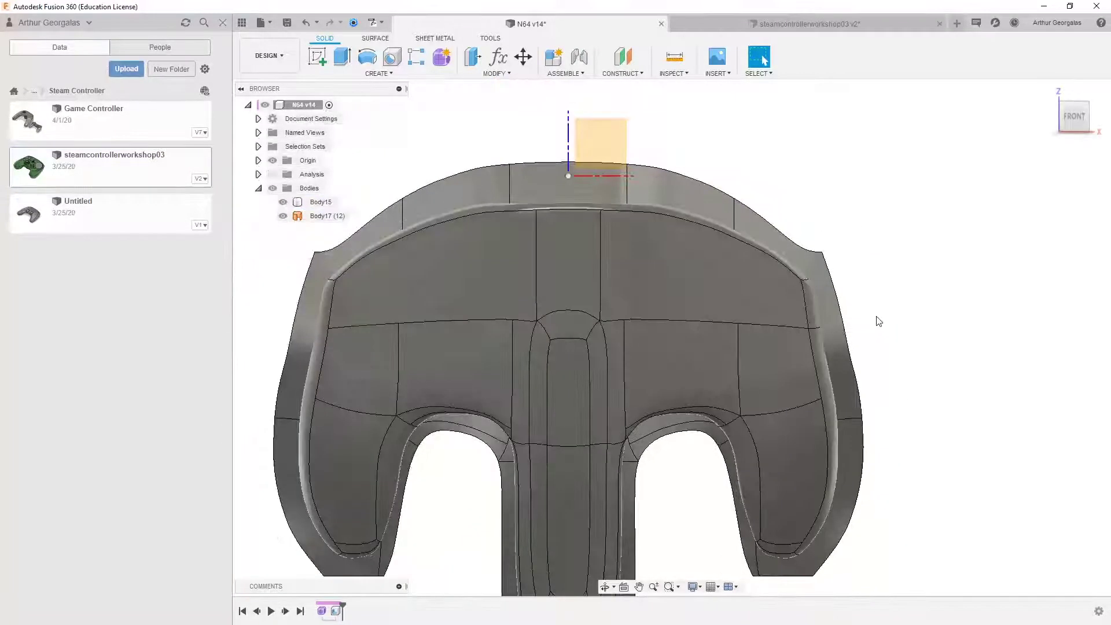
left_click(480, 282)
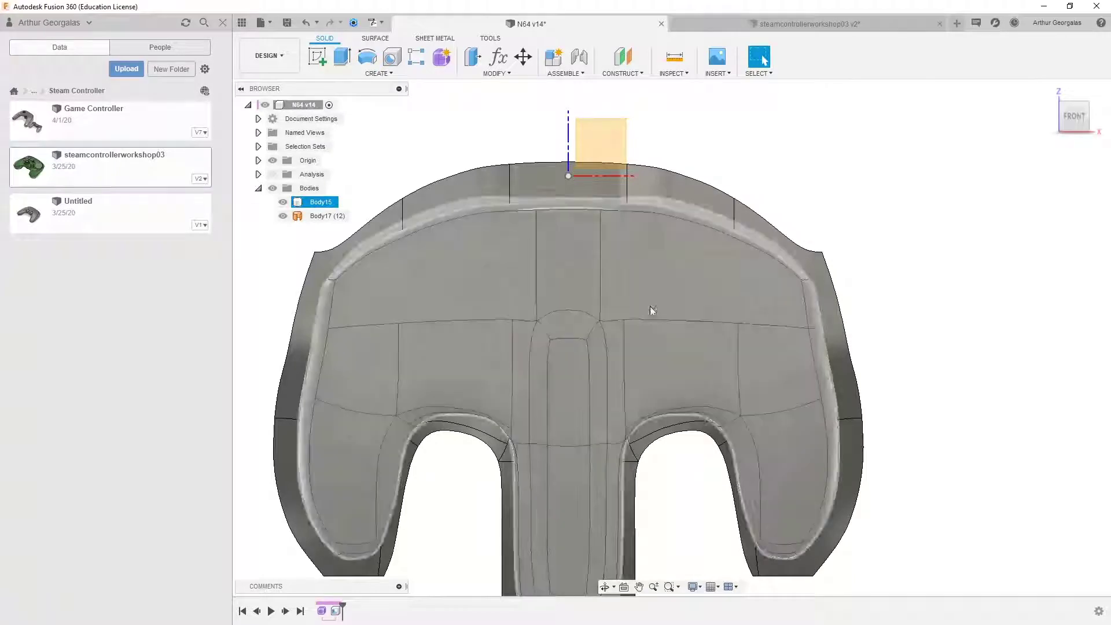
Step: Sketch a diagonal center-to-center slot on the front origin plane, over the upper right area of the controller face
double_click(614, 136)
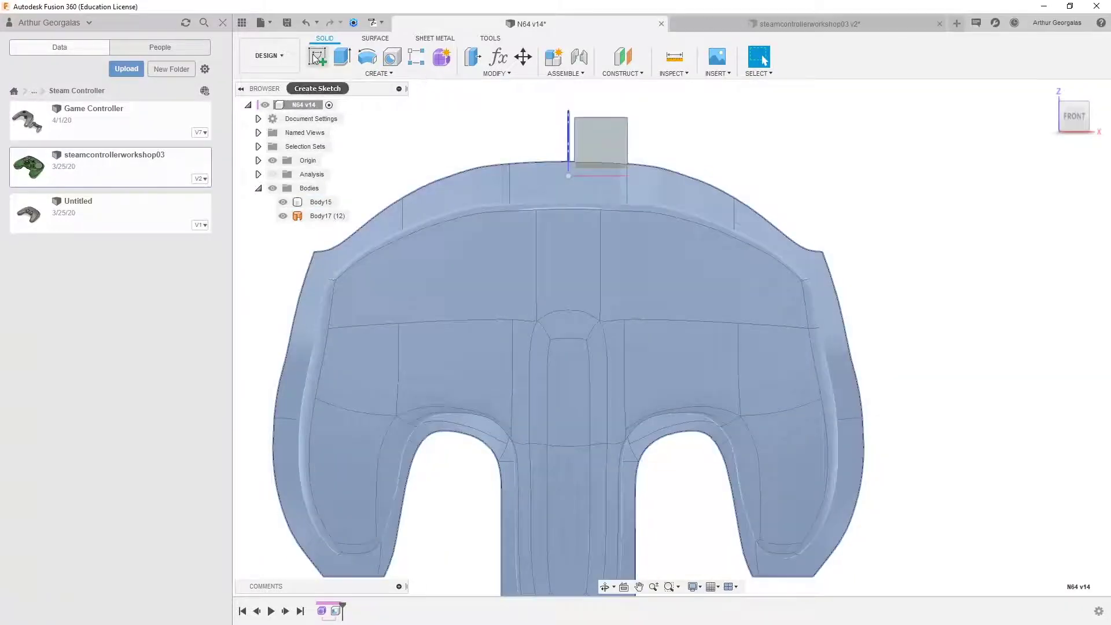
left_click(316, 58)
mouse_move(797, 138)
middle_mouse_down()
mouse_move(828, 174)
mouse_move(849, 363)
mouse_move(753, 195)
middle_mouse_up()
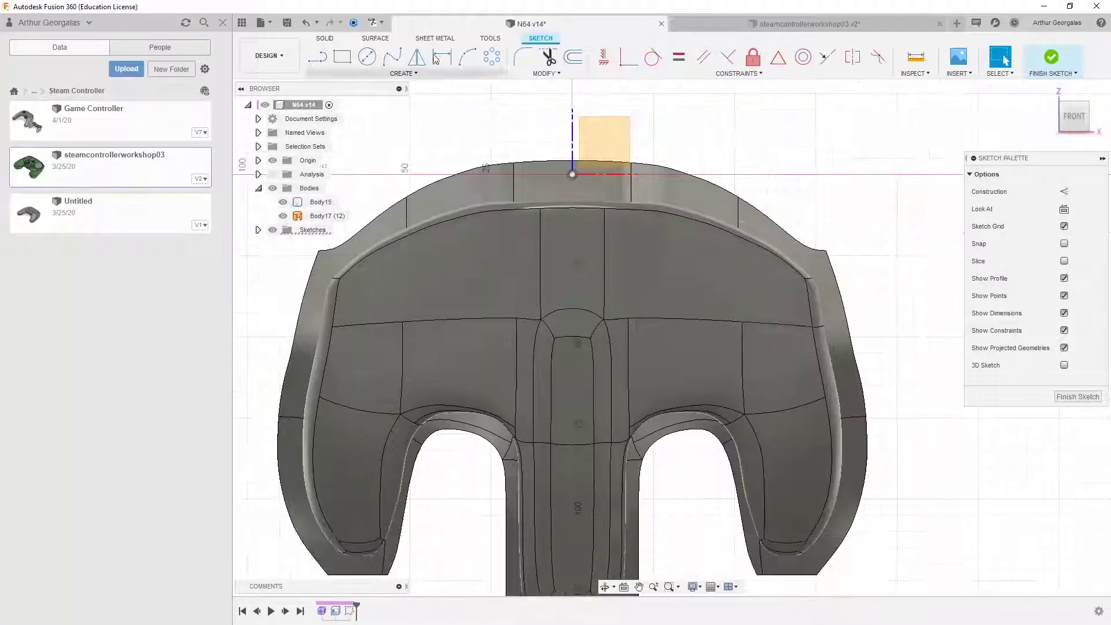
left_click(403, 74)
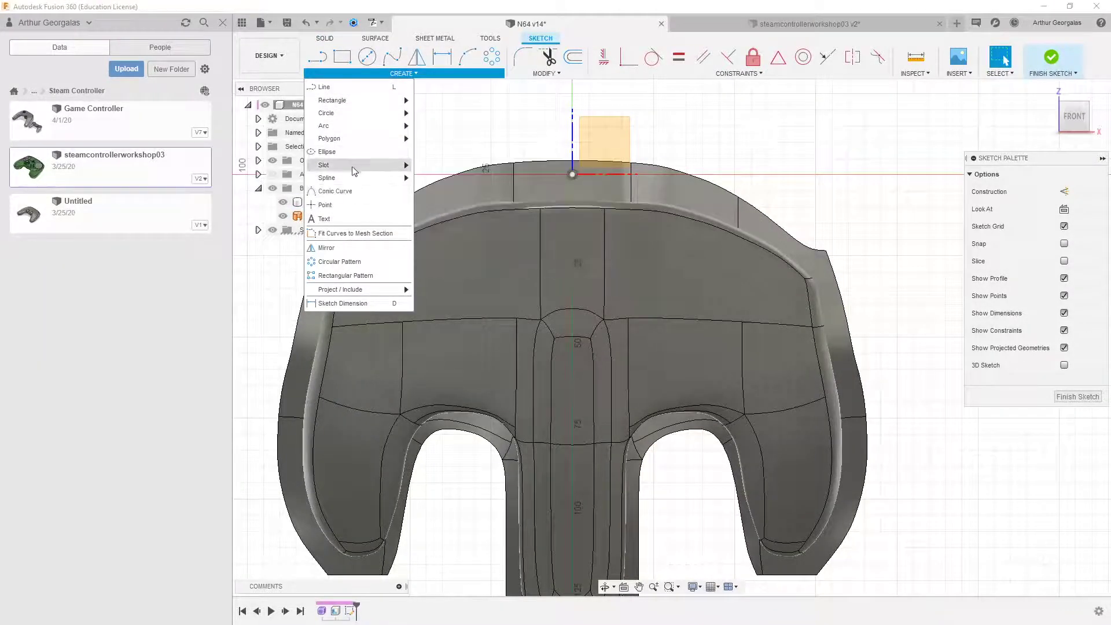
mouse_move(354, 168)
left_click(467, 168)
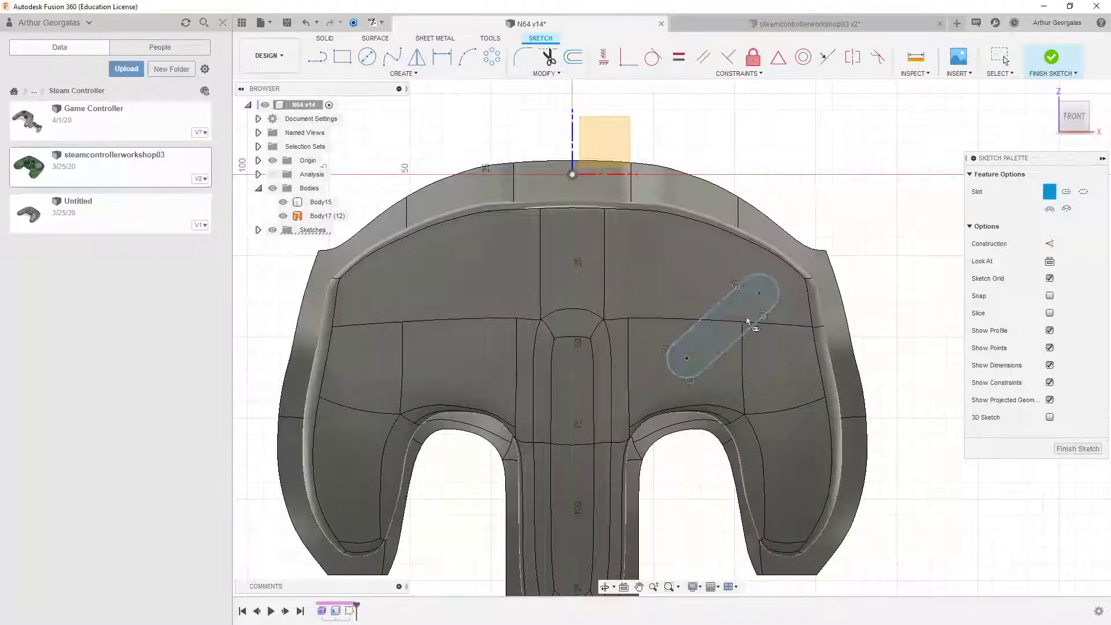
left_click(1069, 449)
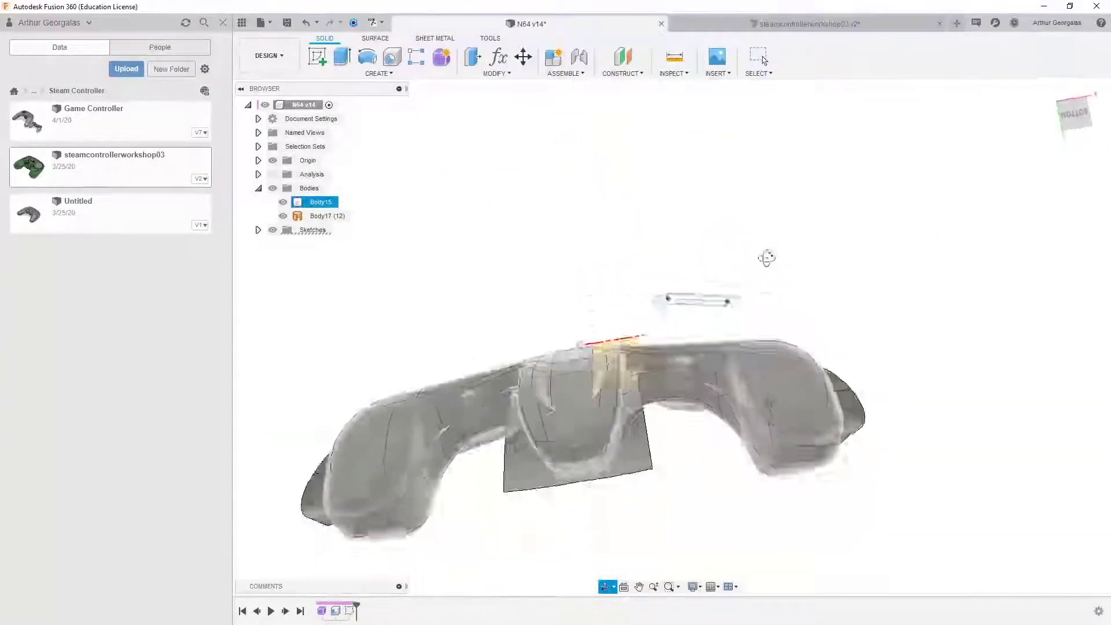
Step: Extrude the slot profile 5.649 mm towards the controller as a new body, and hide the surrounding surface body
scroll(752, 318, "up", 5)
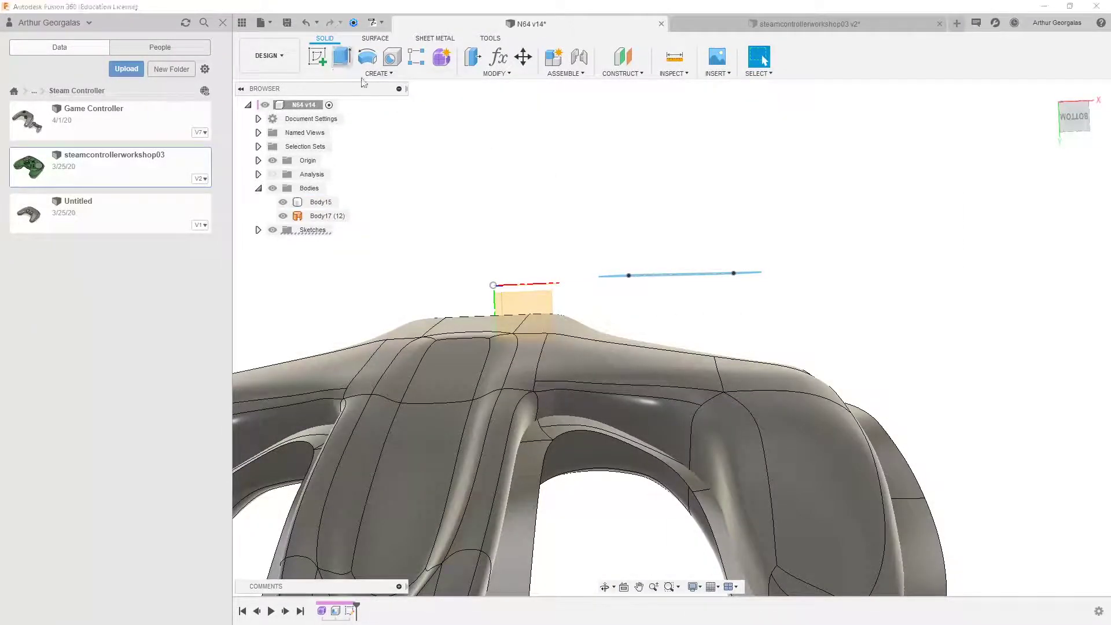
left_click(342, 56)
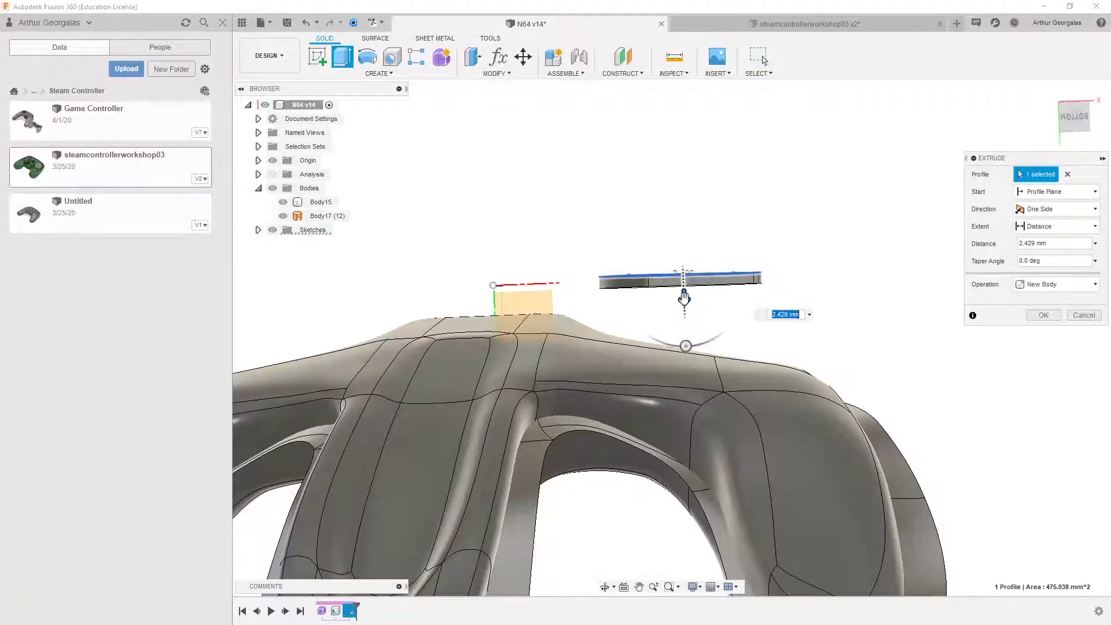
middle_click_drag(757, 352, 278, 221, "shift")
left_click(283, 215)
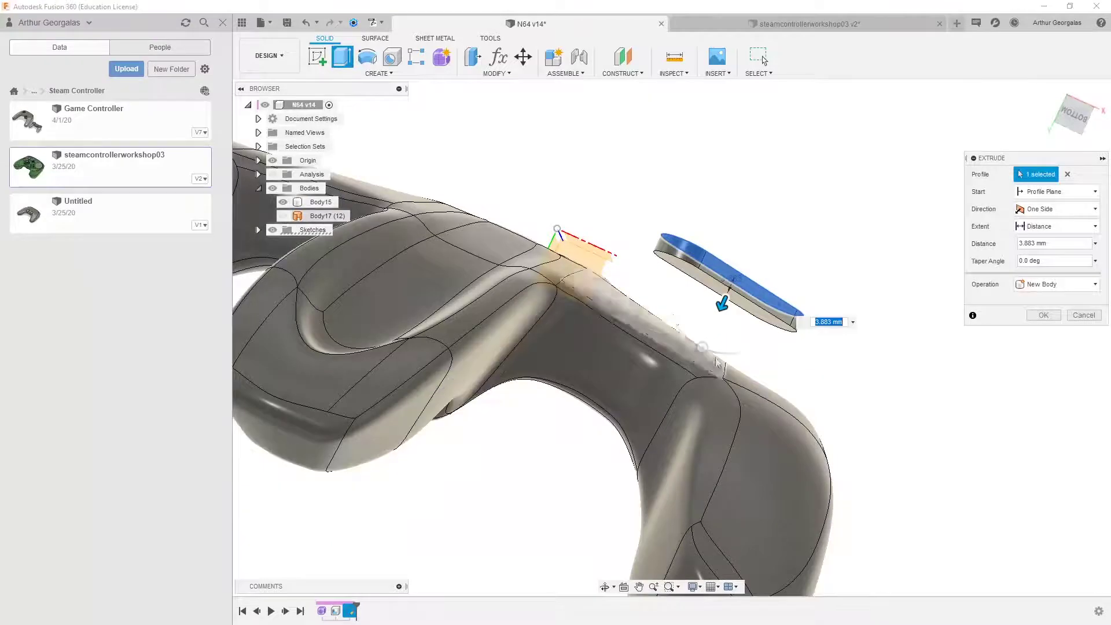
middle_click_drag(428, 255, 595, 449, "shift")
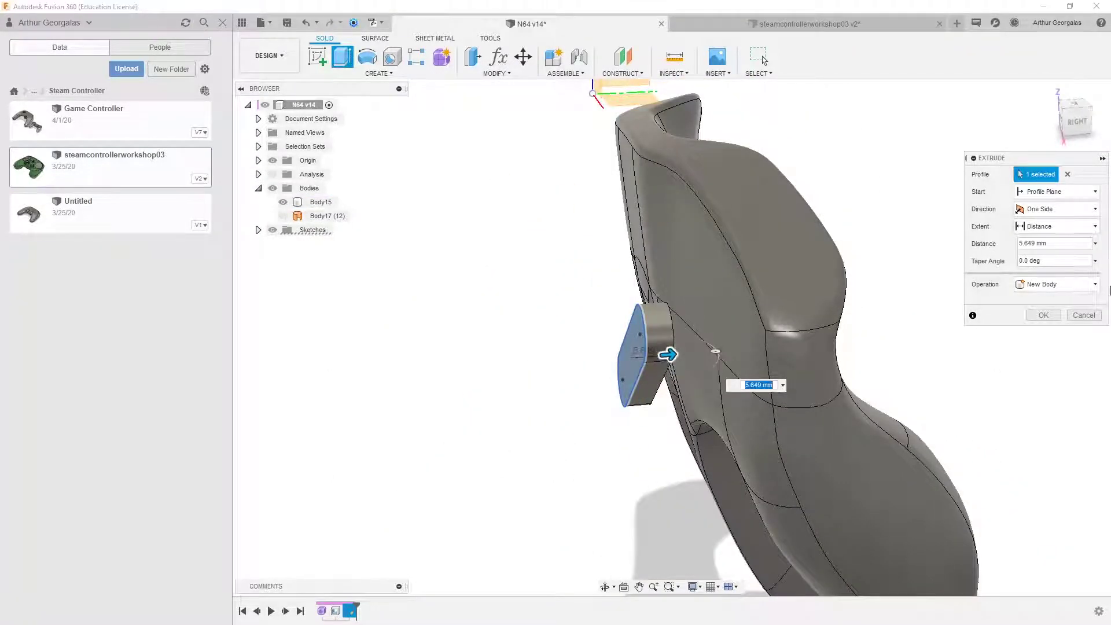
left_click(1042, 316)
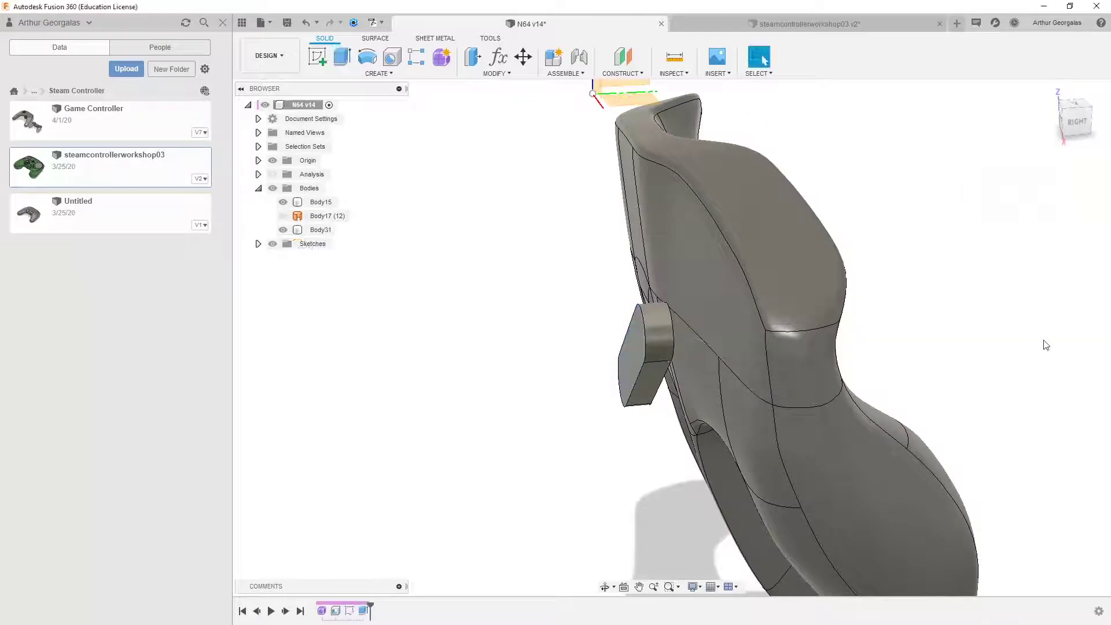
Step: Move the extruded slot body -16.504 mm along Z, into the controller's front face
left_click(523, 58)
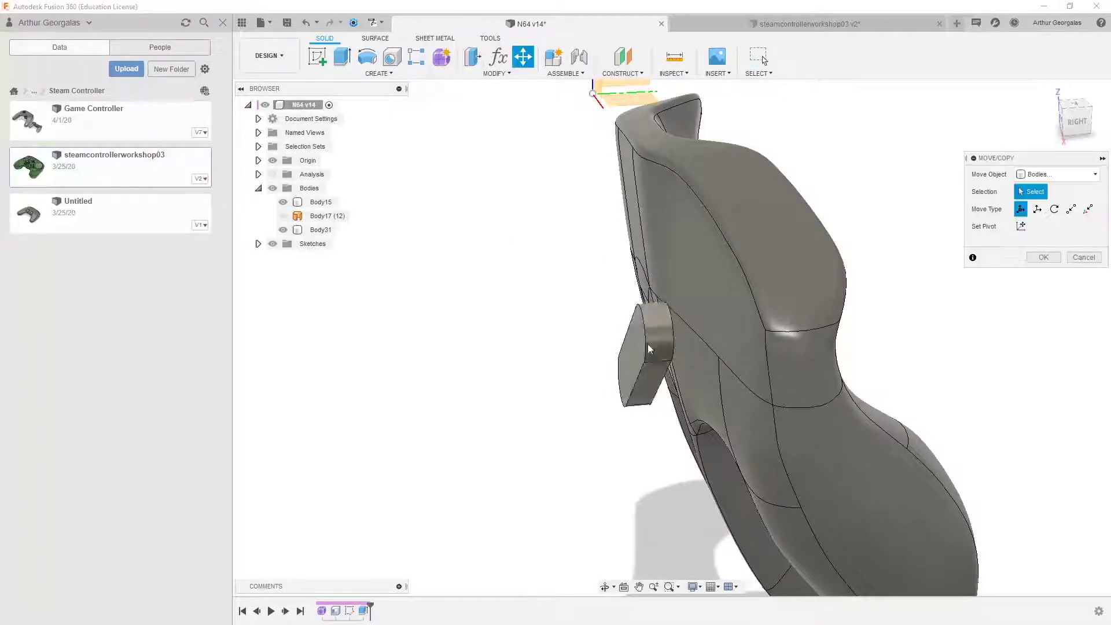
left_click(647, 345)
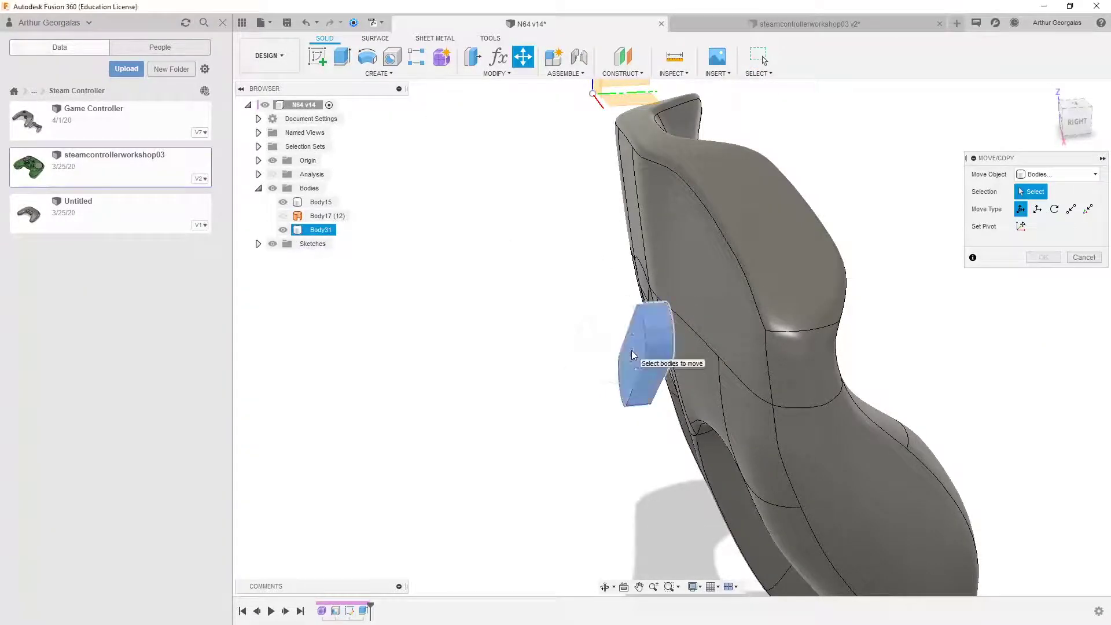
left_click(632, 354)
left_click_drag(597, 362, 675, 358)
middle_click_drag(747, 401, 869, 365, "shift")
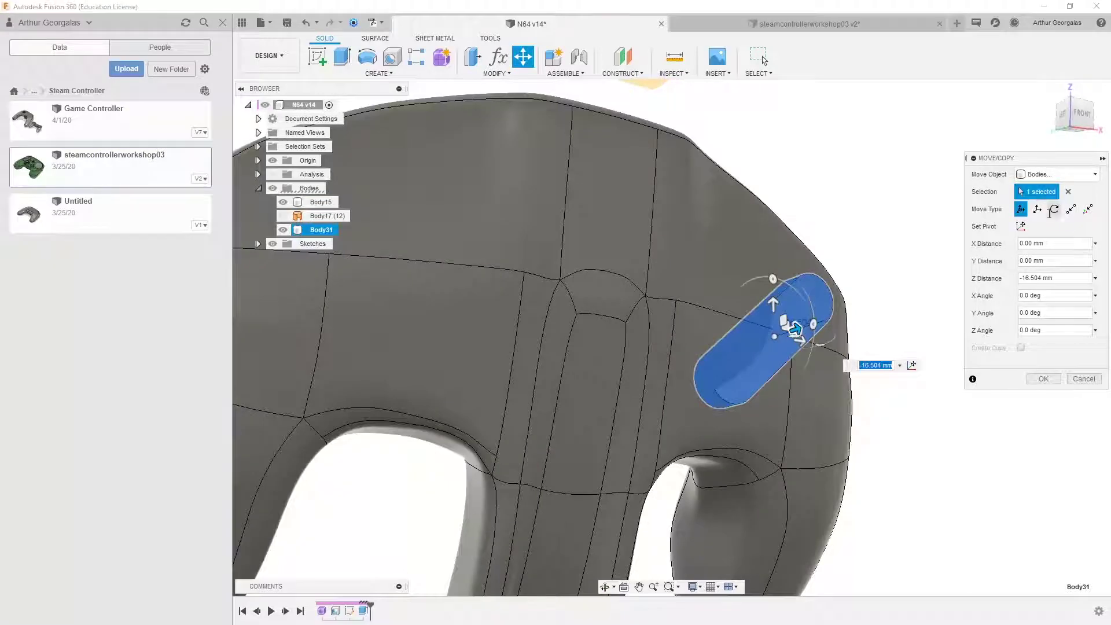
Step: Set the Free Move pivot for the slot body near the middle of its front face
left_click(1053, 209)
left_click(1036, 209)
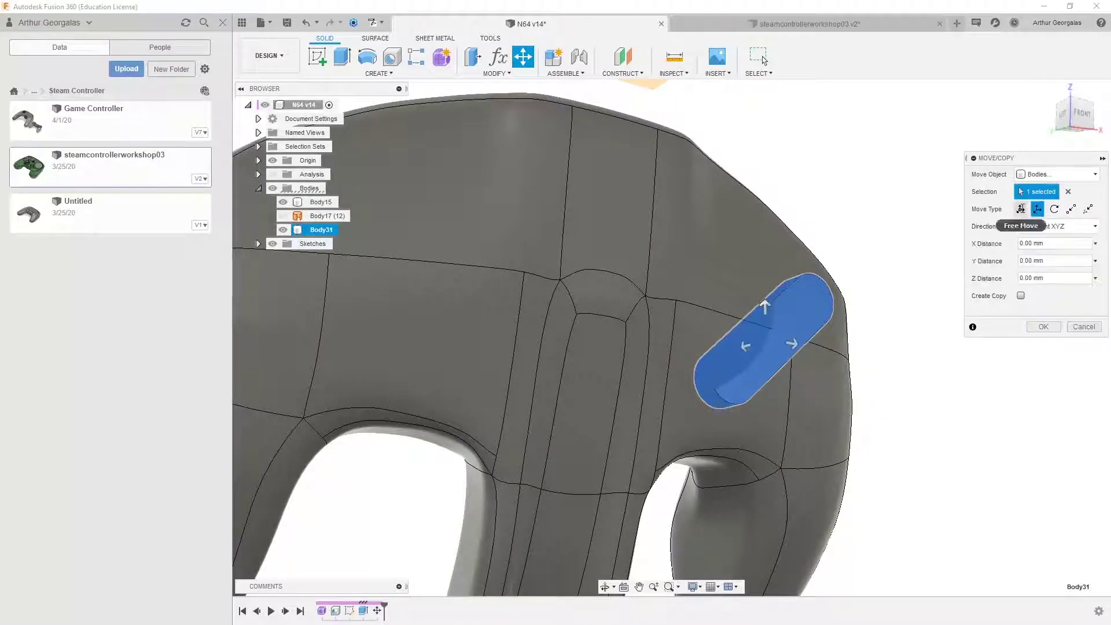
middle_click_drag(899, 285, 703, 252, "shift")
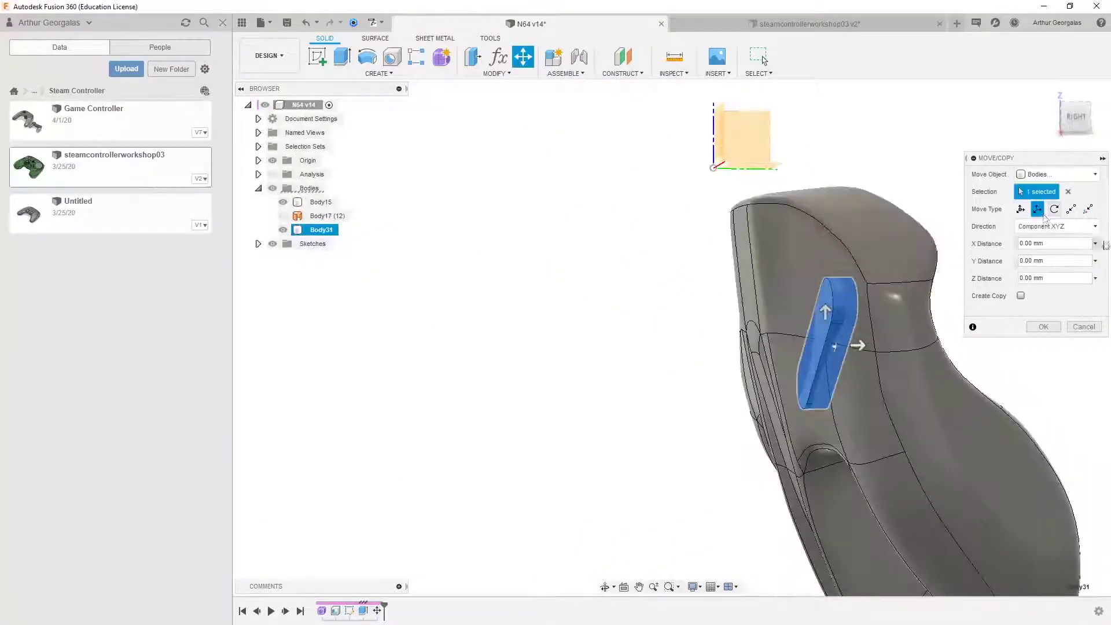
left_click(1020, 209)
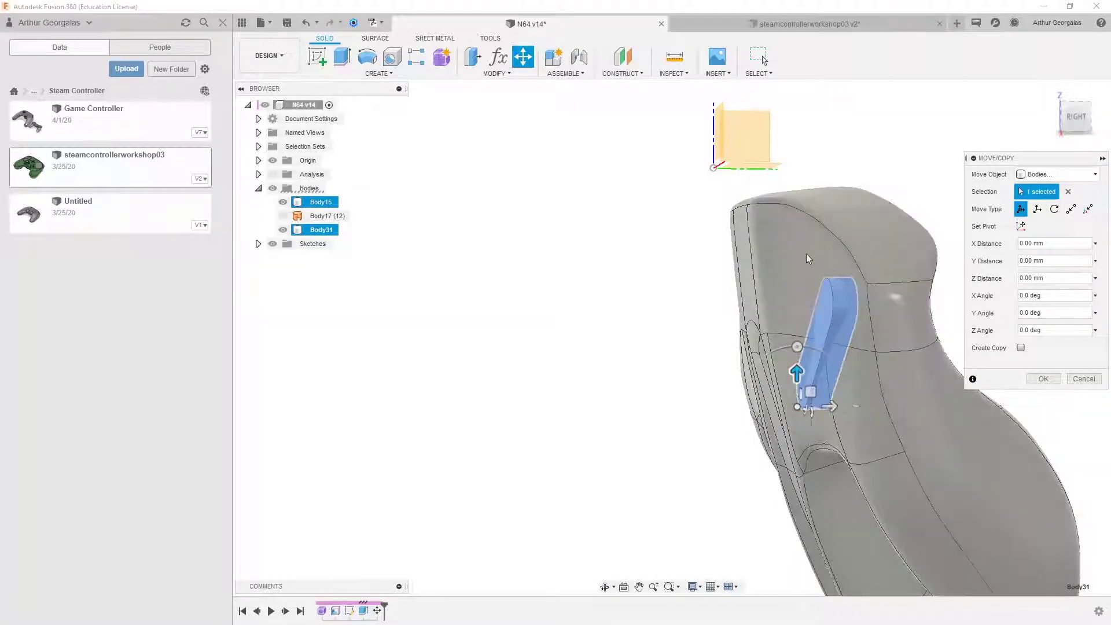
middle_click_drag(813, 266, 783, 391, "shift")
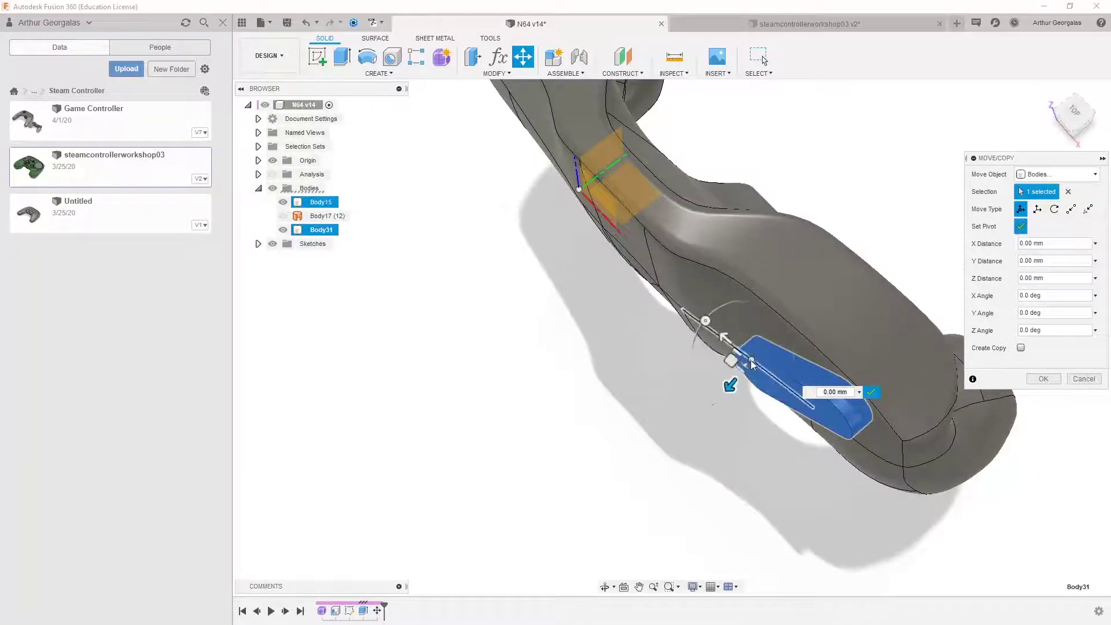
scroll(783, 373, "up", 4)
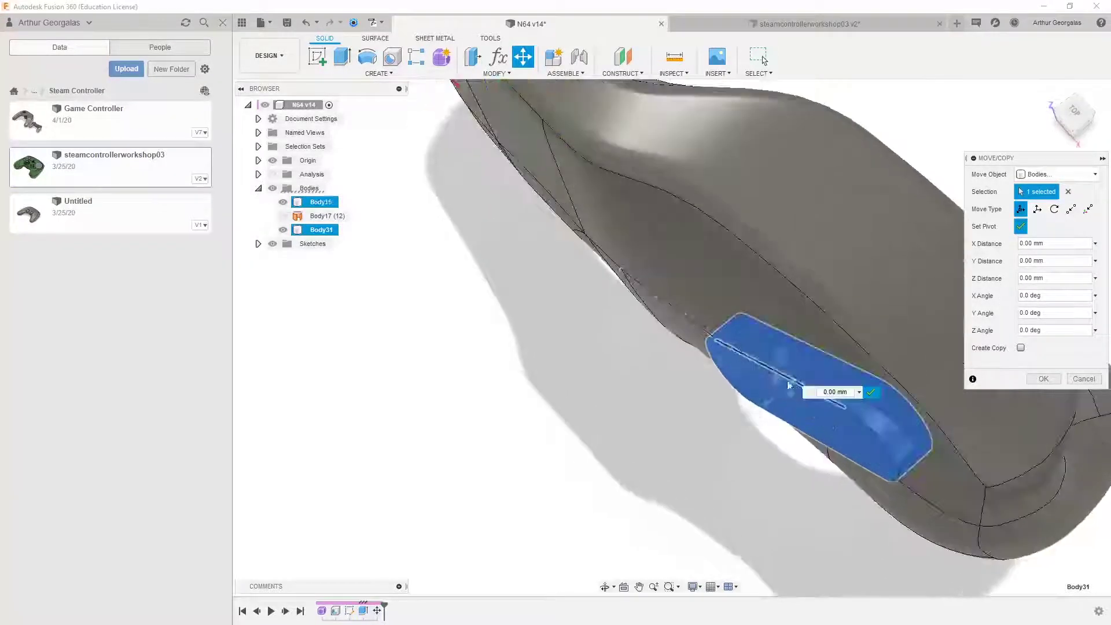
middle_click_drag(789, 382, 819, 410, "shift")
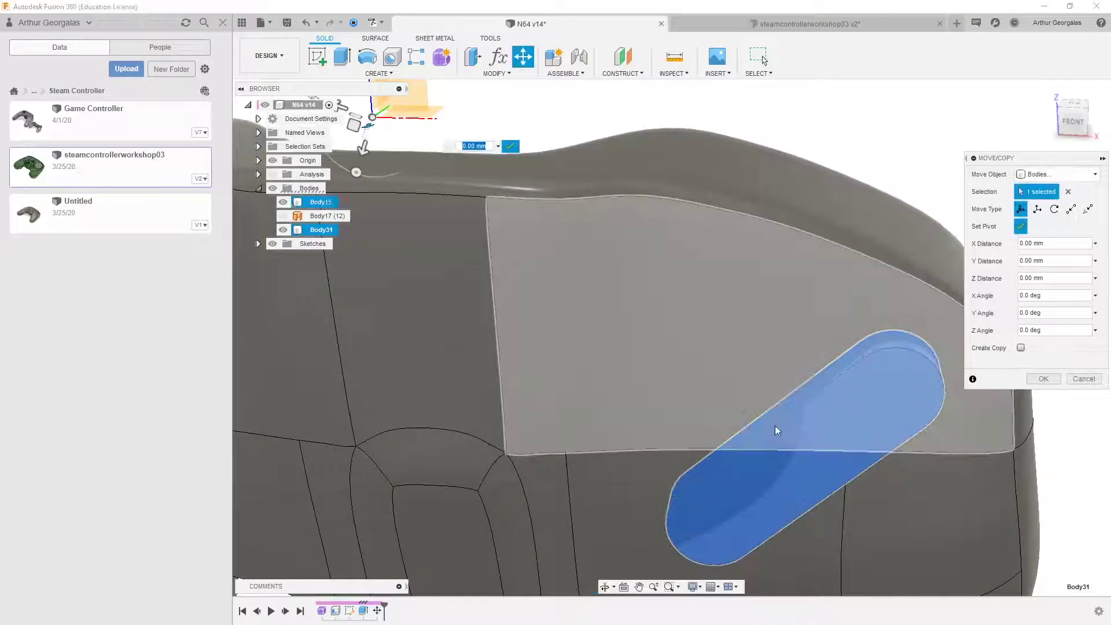
left_click(829, 388)
middle_click_drag(828, 388, 811, 438, "shift")
Step: Shift the slot body about 0.91 mm along X and rotate it about 4.5 degrees around Z
left_click_drag(801, 442, 822, 432)
left_click(965, 422)
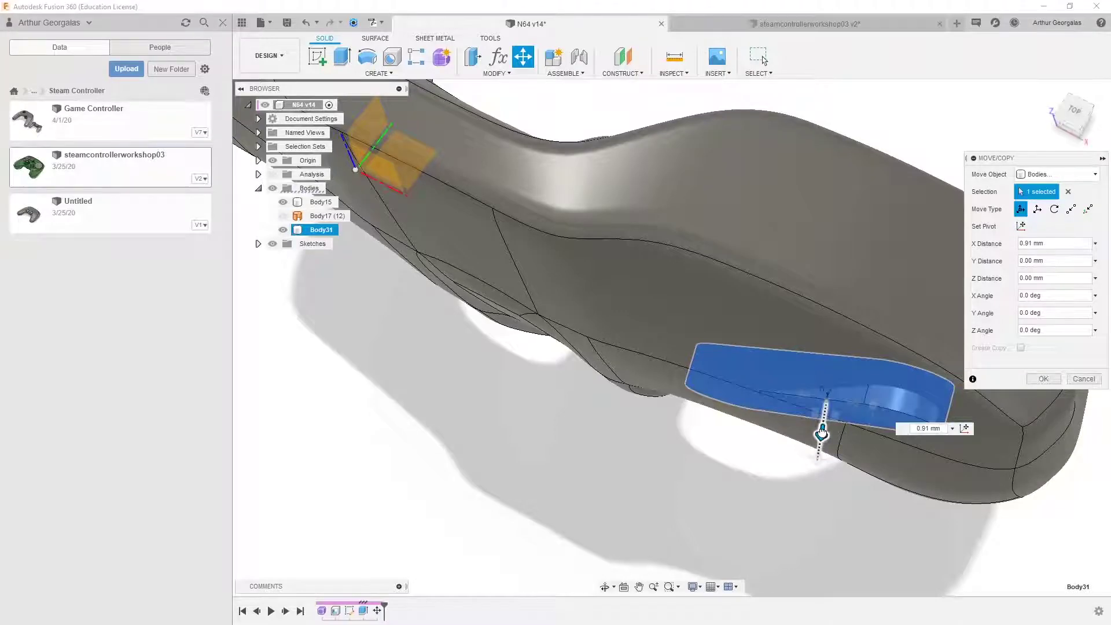
middle_click_drag(823, 423, 913, 367, "shift")
left_click_drag(857, 290, 854, 289)
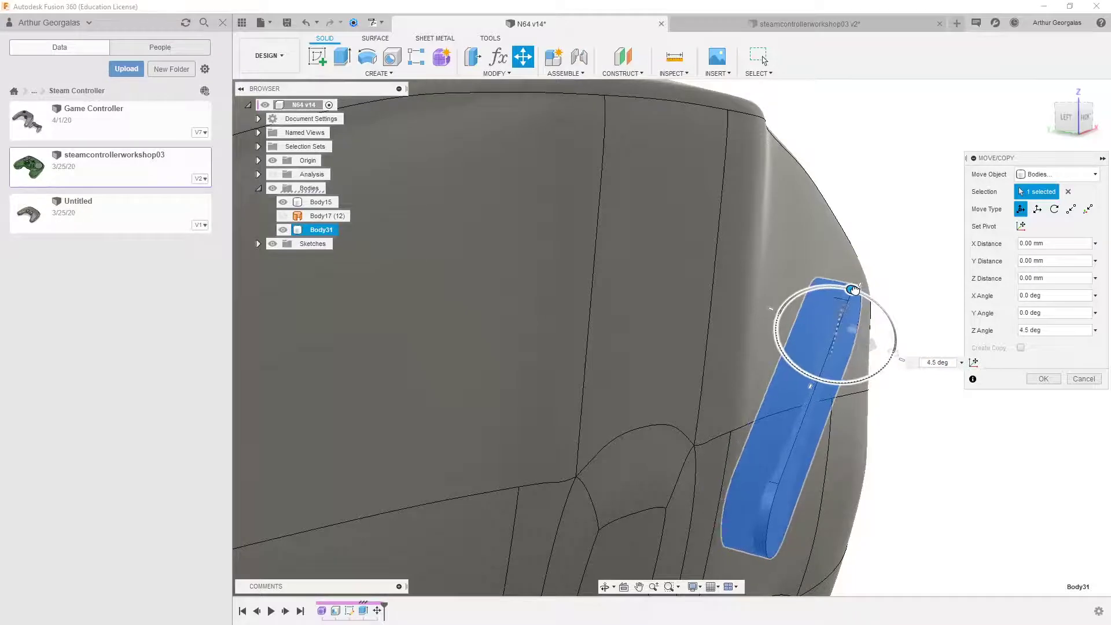
Step: Rotate the slot body -8.5 degrees around Y to follow the controller's curved front face
middle_click_drag(866, 415, 775, 303, "shift")
left_click_drag(775, 303, 759, 309)
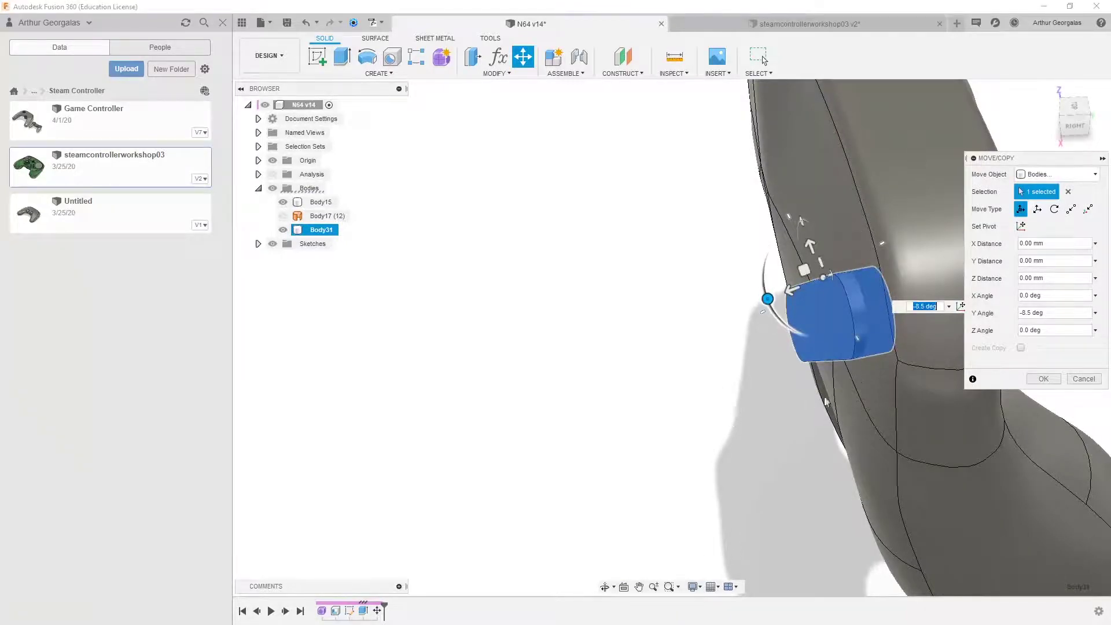
middle_click_drag(824, 399, 945, 233, "shift")
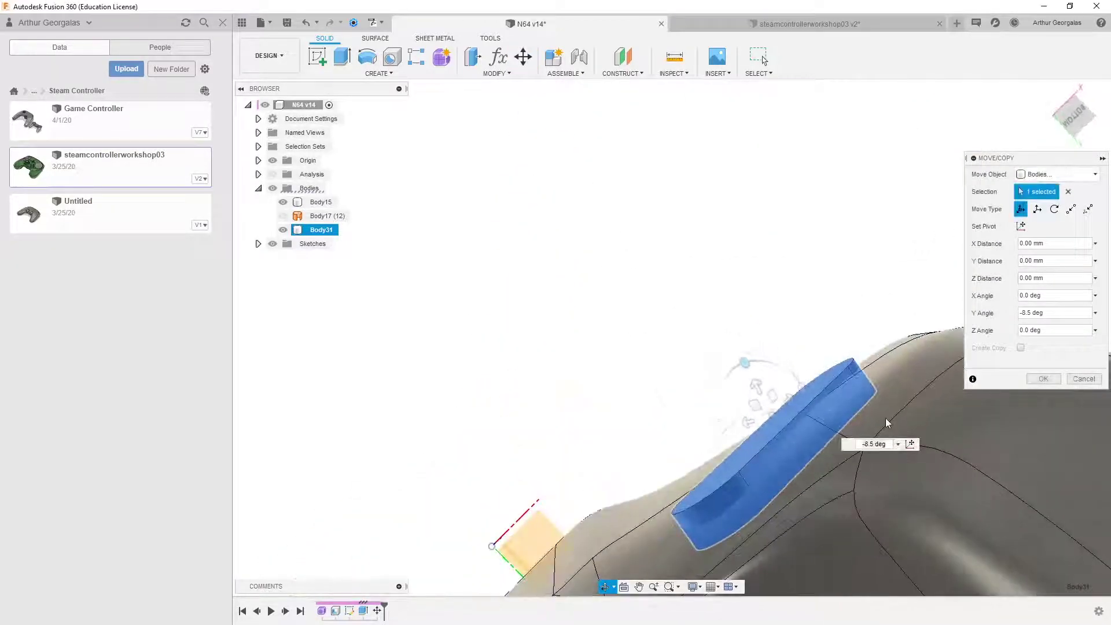
middle_click_drag(825, 321, 866, 397, "shift")
left_click(1041, 379)
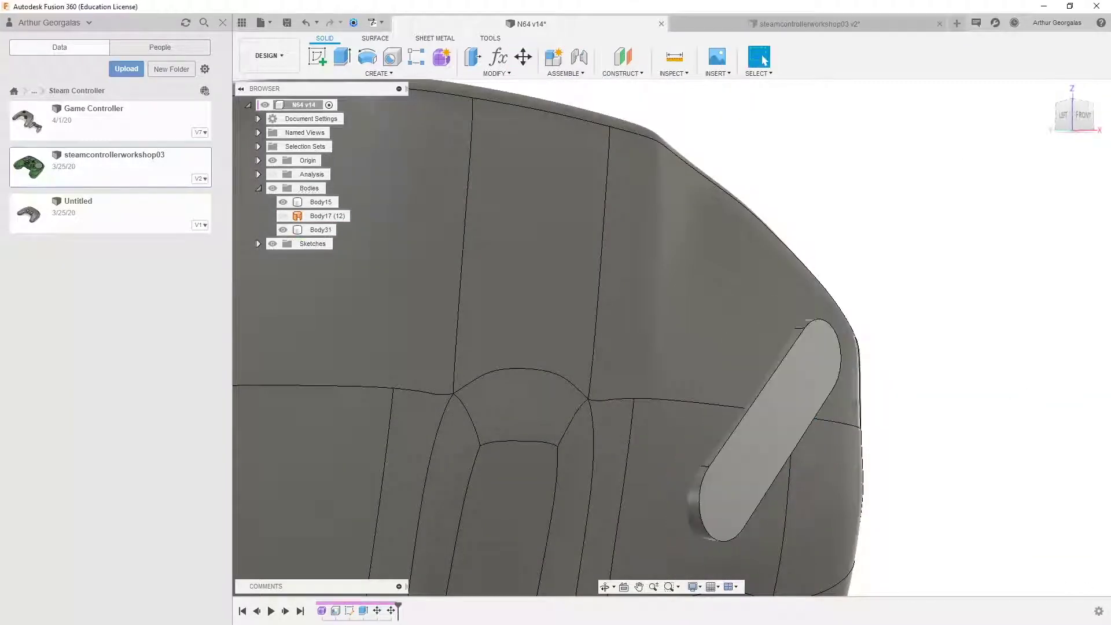
Step: Examine how the tilted slot body sits in the controller's front face, from above and from the side
middle_click_drag(821, 341, 819, 480, "shift")
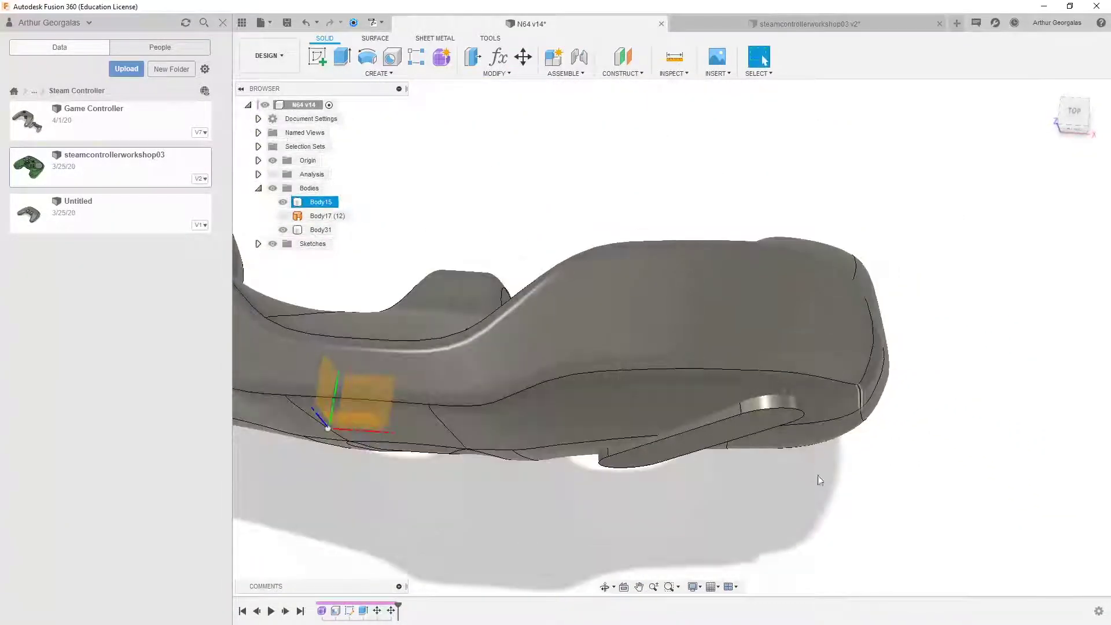
left_click(769, 406)
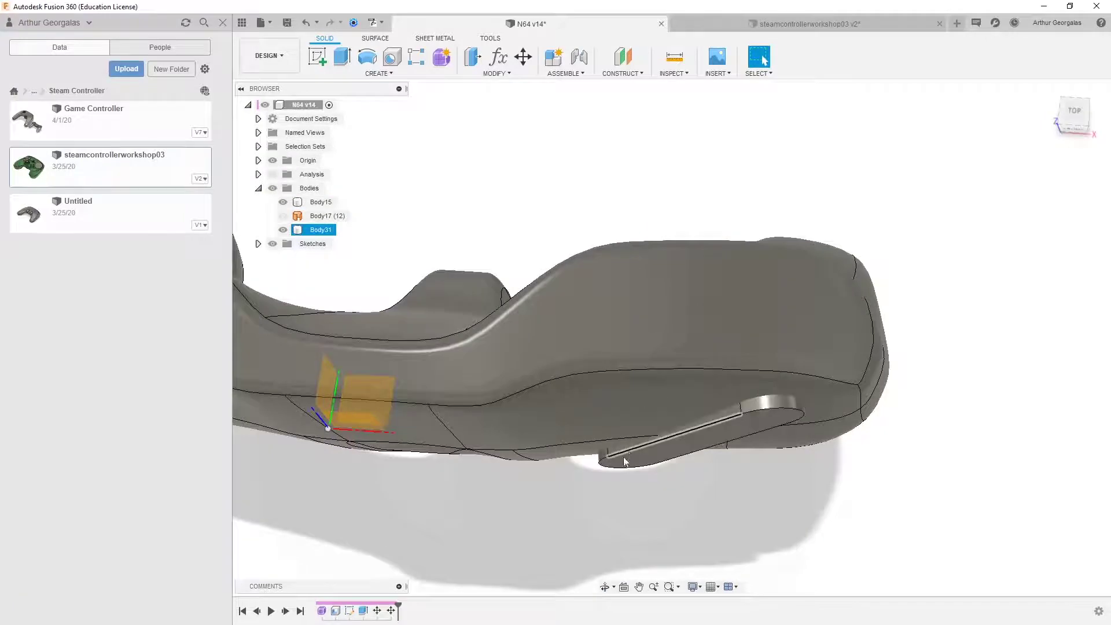
left_click(637, 481)
middle_click_drag(637, 481, 652, 475, "shift")
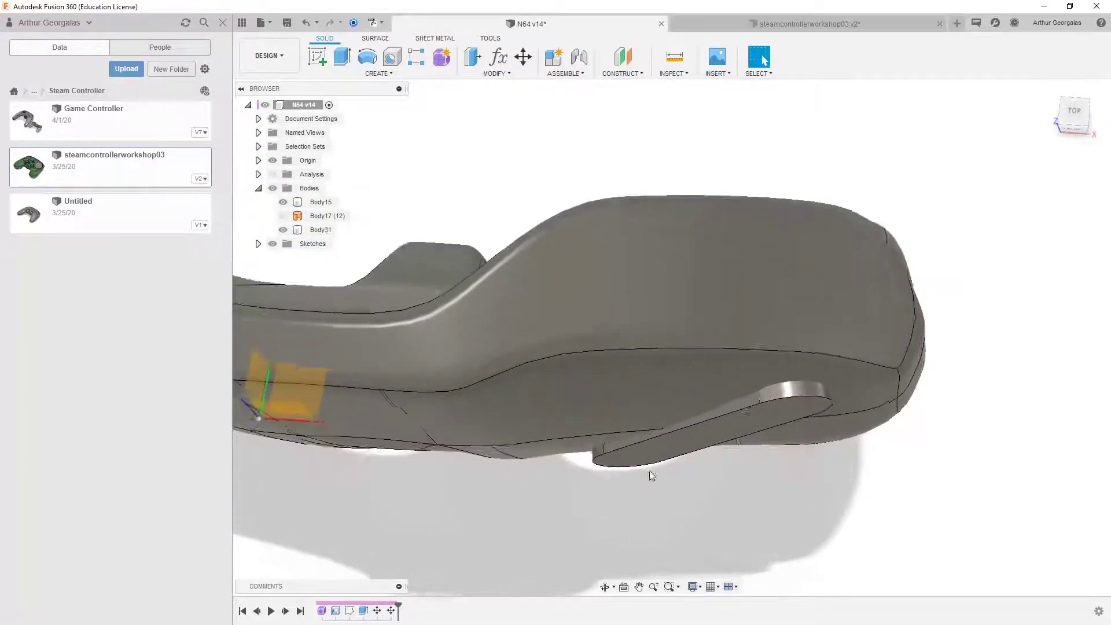
middle_click_drag(723, 427, 740, 401, "shift")
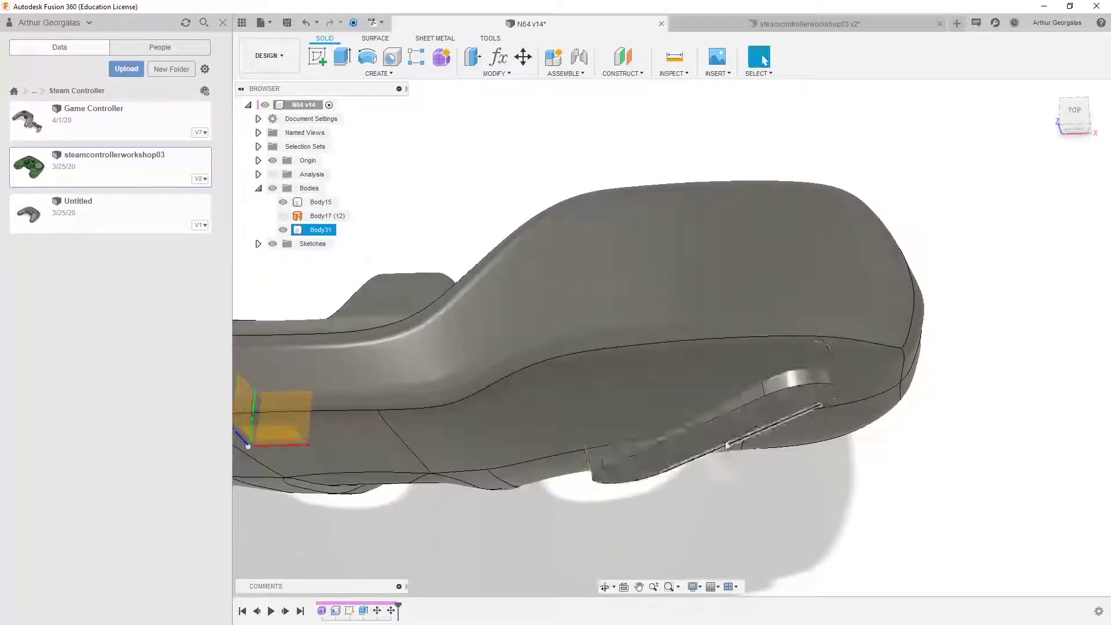
middle_click_drag(726, 446, 693, 98, "shift")
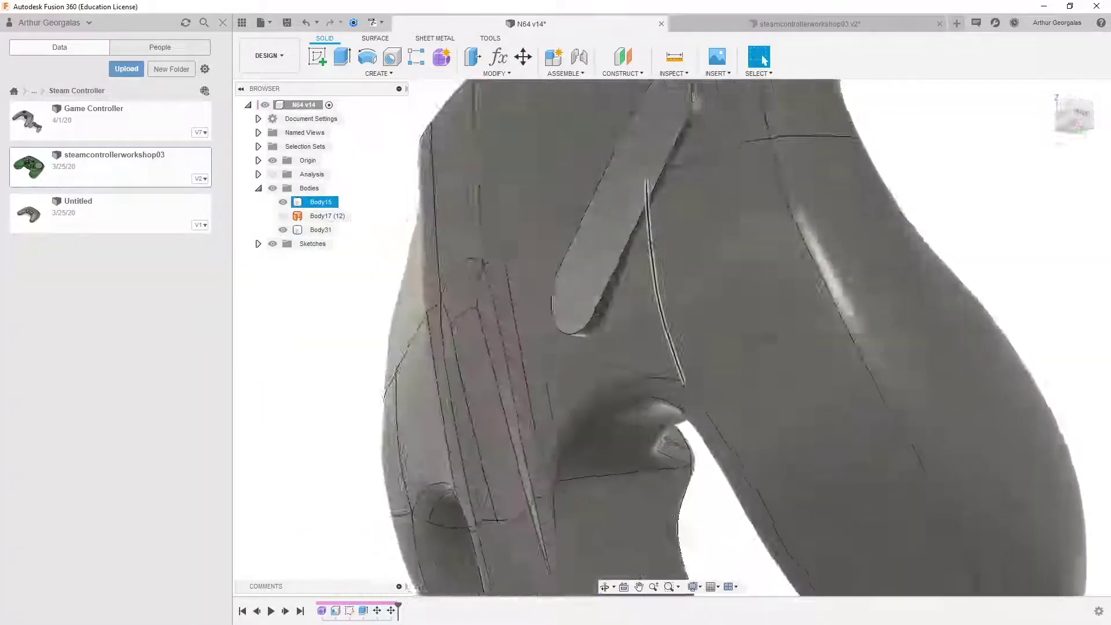
middle_click_drag(781, 434, 735, 463, "shift")
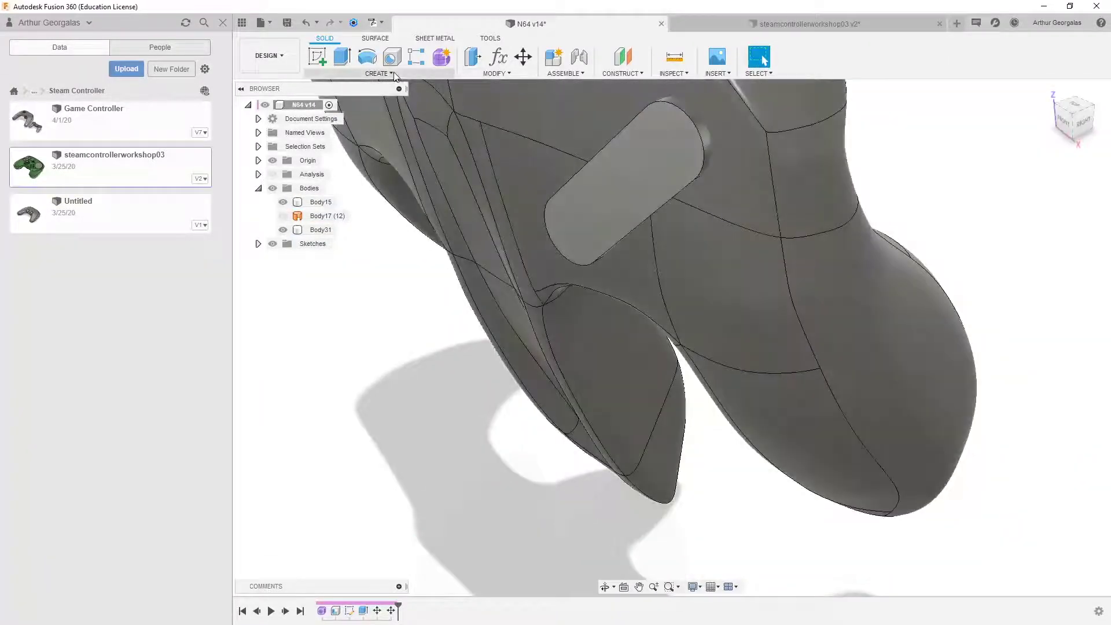
Step: Combine the slot body and the controller body with the Join operation
left_click(483, 76)
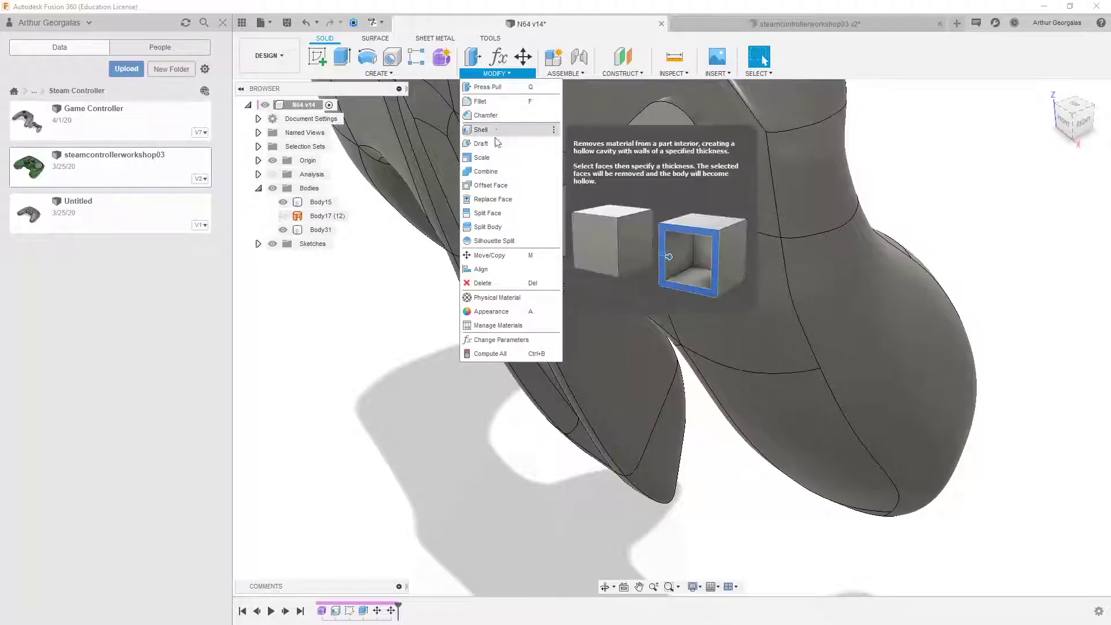
left_click(488, 172)
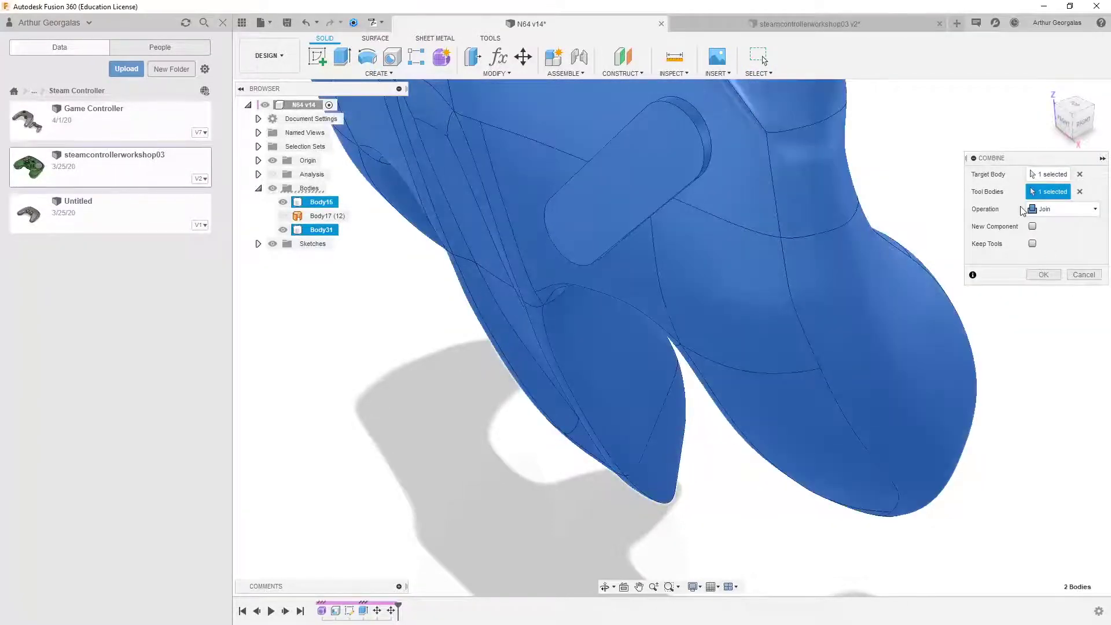
left_click(1036, 274)
Step: Fillet the edge loop where the slot meets the controller's face, with a tangent radius of about 2.08 mm
middle_click_drag(665, 198, 739, 239)
middle_click_drag(710, 332, 623, 411, "shift")
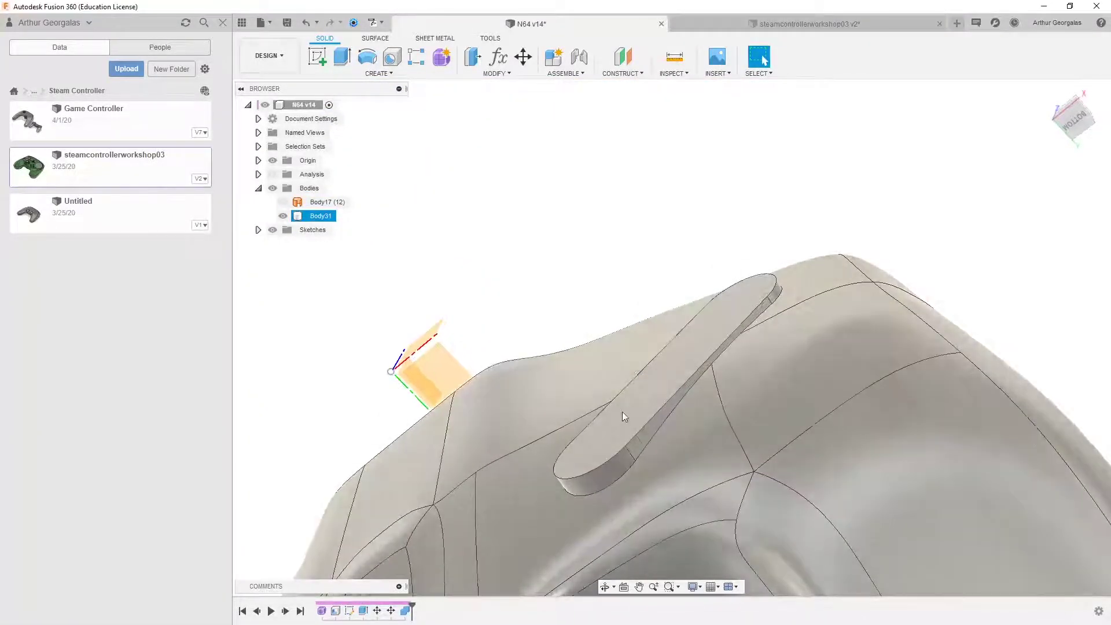
key("f")
left_click(668, 420)
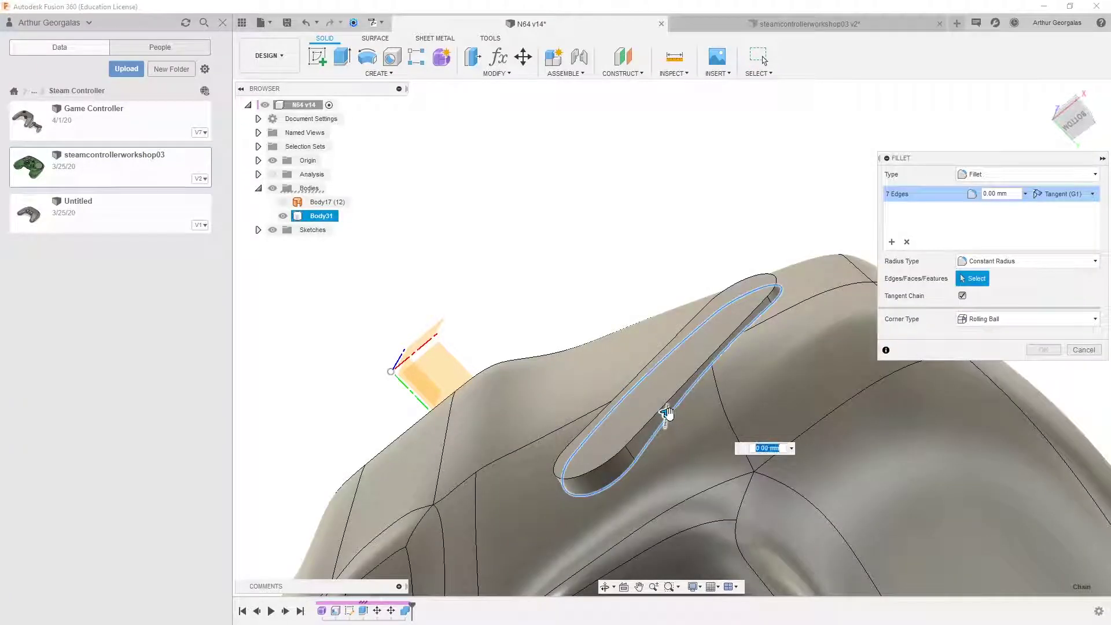
left_click_drag(666, 413, 642, 411)
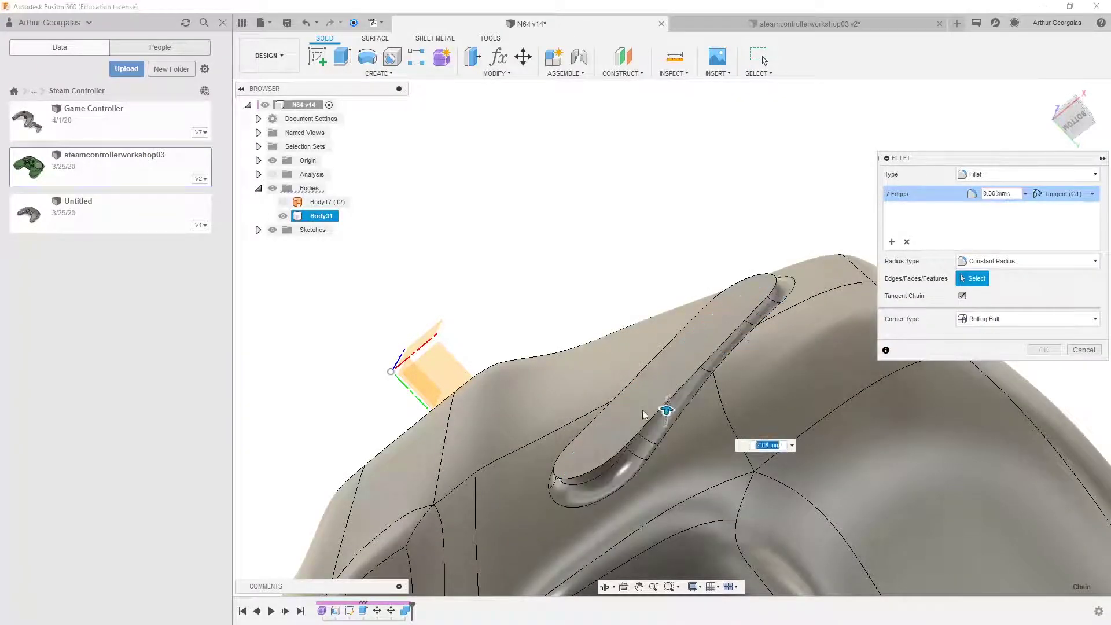
middle_click_drag(769, 314, 884, 364, "shift")
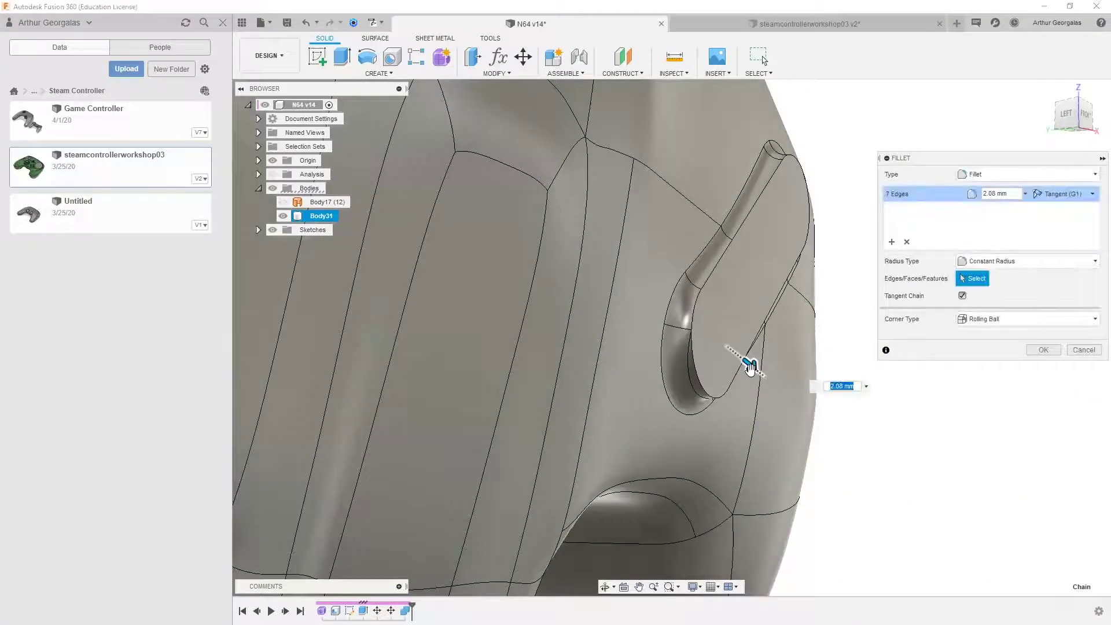
Step: Change the base fillet's continuity to Curvature (G2) and its radius to 0.589 mm
left_click(1025, 263)
left_click(1019, 257)
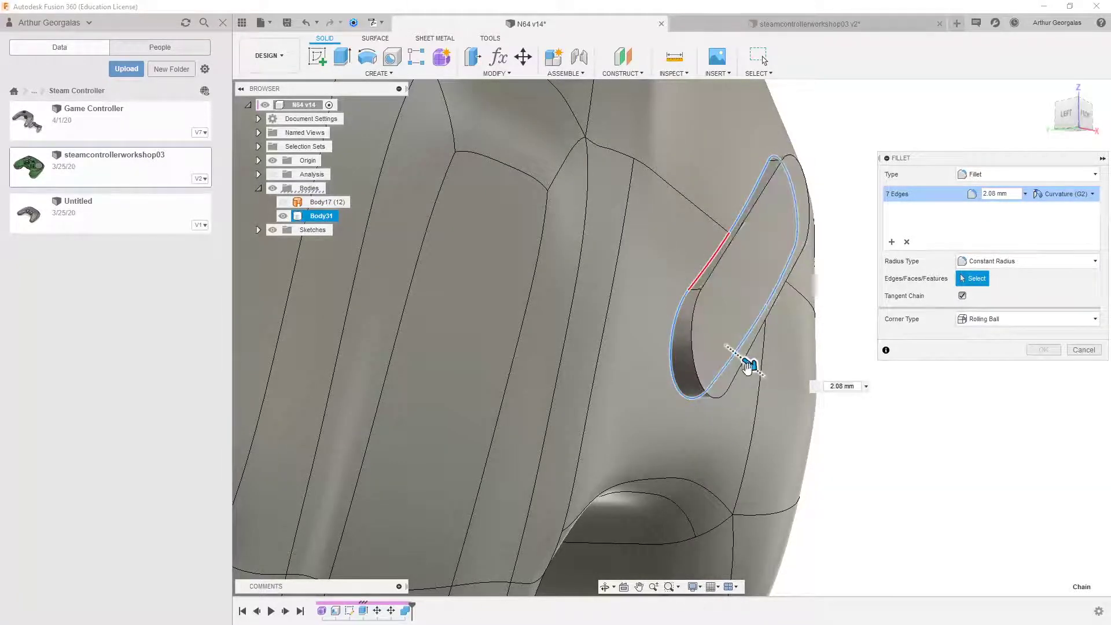
left_click_drag(745, 367, 743, 364)
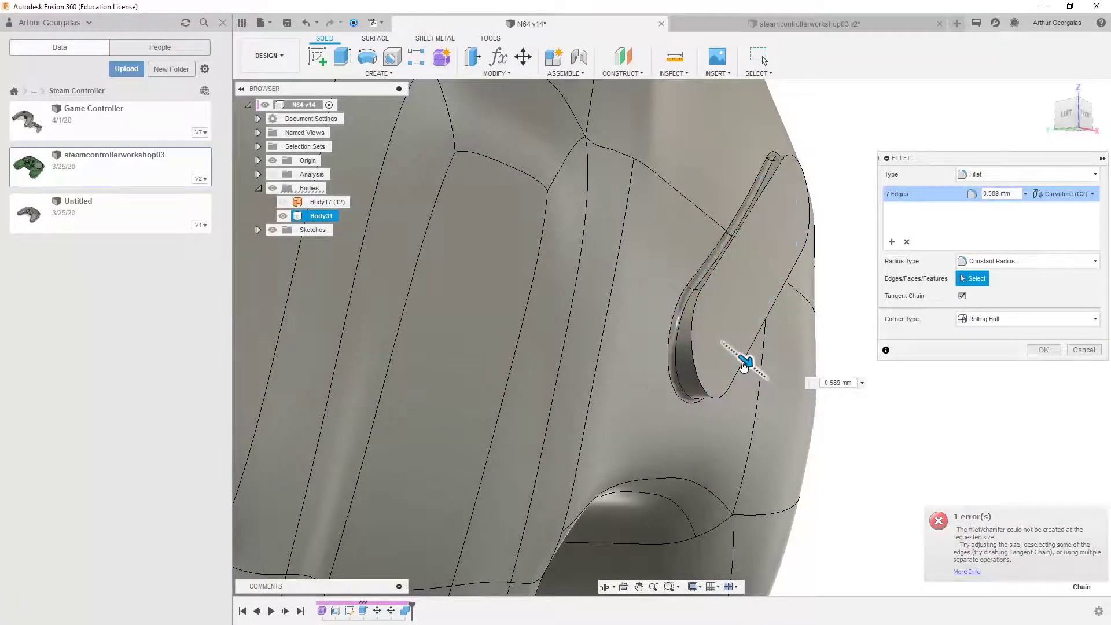
scroll(721, 226, "up", 2)
scroll(732, 241, "up", 1)
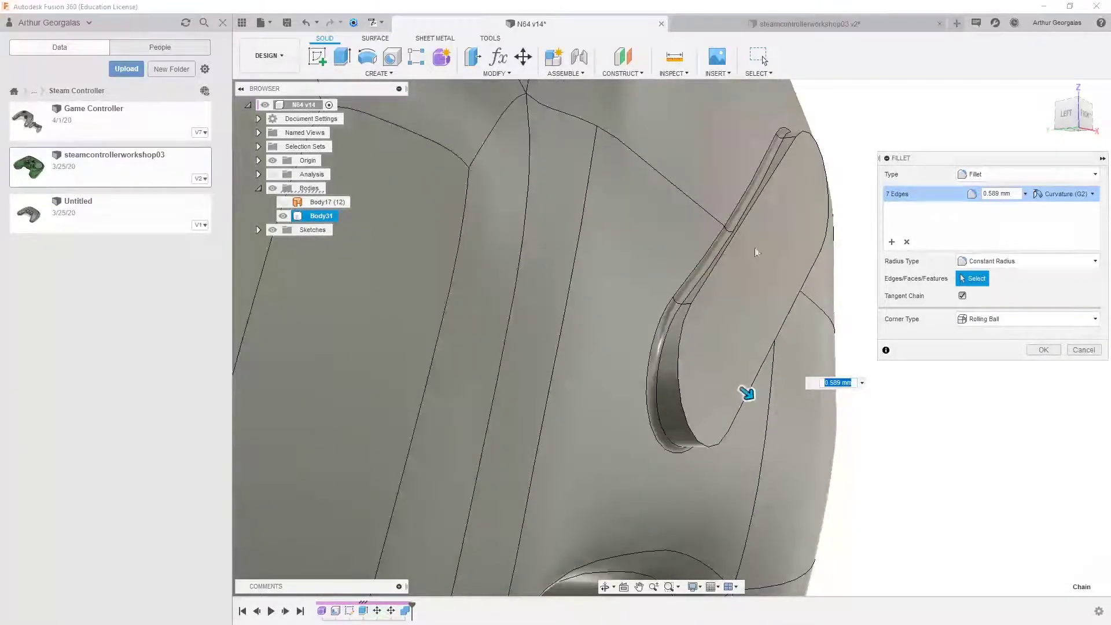
Step: Add the slot's outer face edge loop to the fillet and set the radius to 0.5 mm
middle_click_drag(755, 247, 660, 260, "shift")
mouse_move(768, 382)
middle_mouse_down("shift")
mouse_move(764, 262)
mouse_move(741, 392)
mouse_move(772, 380)
middle_mouse_up("shift")
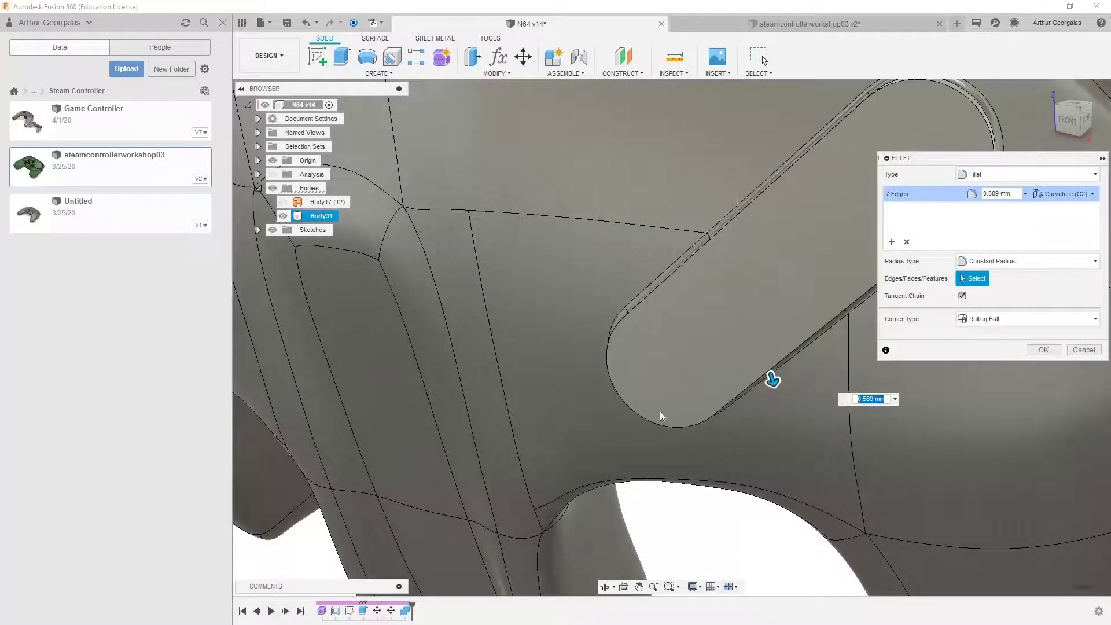
left_click(645, 420)
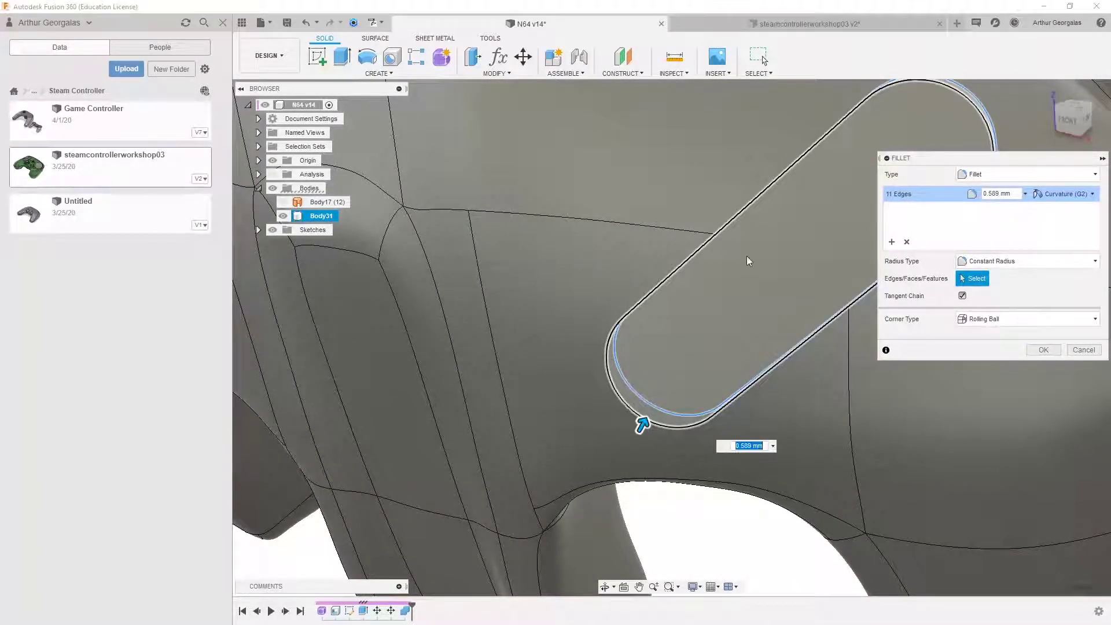
mouse_move(759, 233)
middle_mouse_down("shift")
mouse_move(779, 223)
mouse_move(772, 242)
middle_mouse_up("shift")
type(".5")
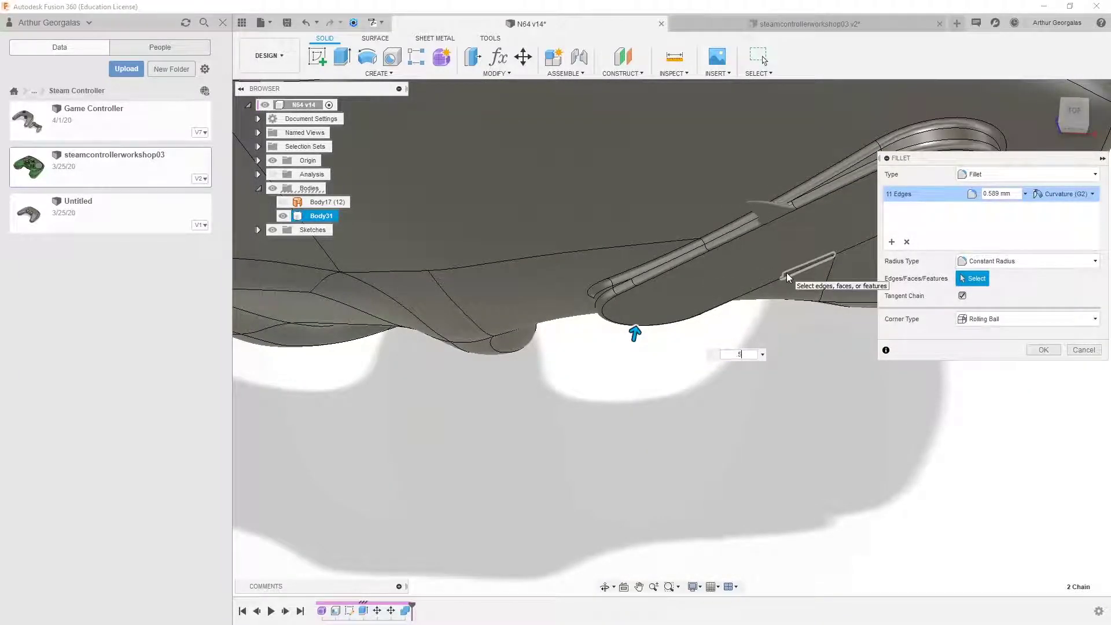
key("Return")
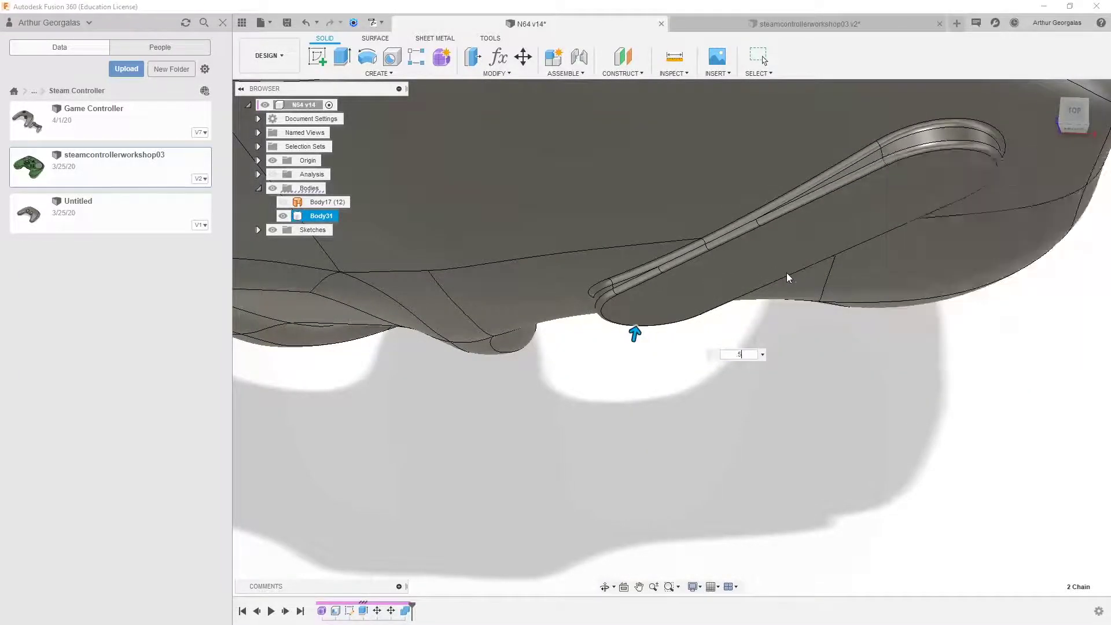
Step: Examine the filleted slot on the controller body, finishing with the whole controller in the front view
middle_click_drag(787, 273, 874, 162, "shift")
middle_click_drag(780, 418, 779, 368, "shift")
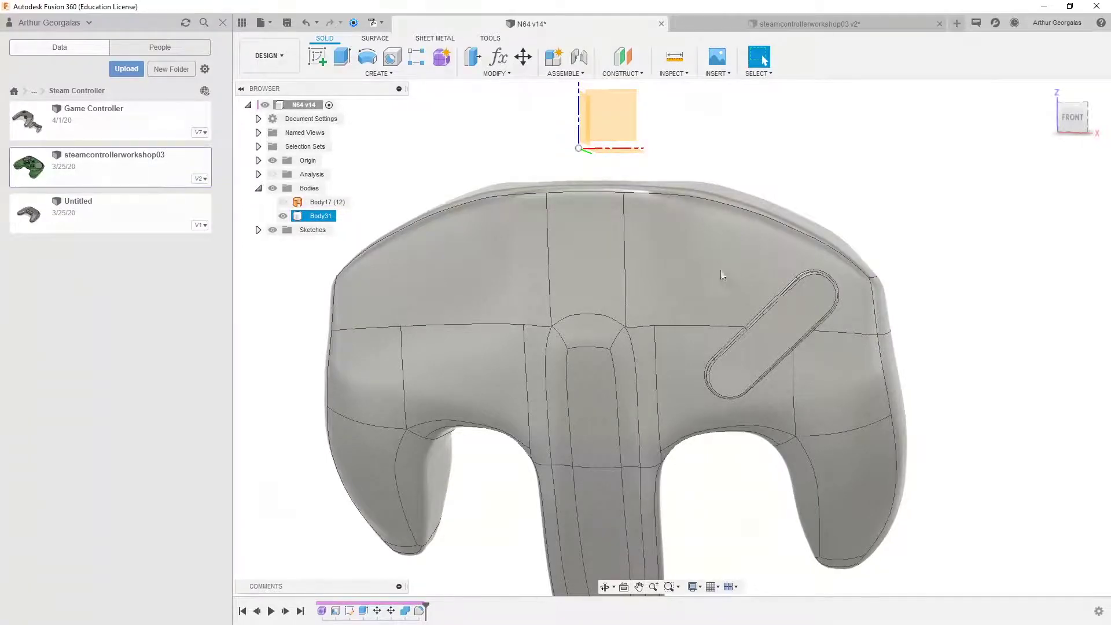
scroll(769, 349, "up", 4)
scroll(746, 345, "down", 3)
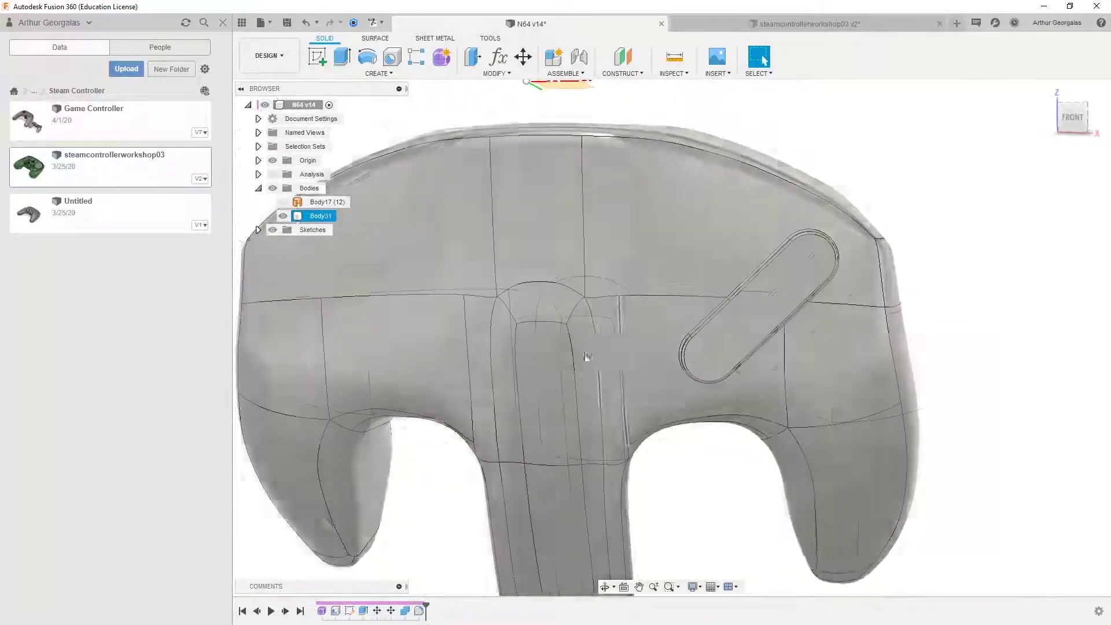
middle_click_drag(588, 358, 721, 324)
left_click(1078, 121)
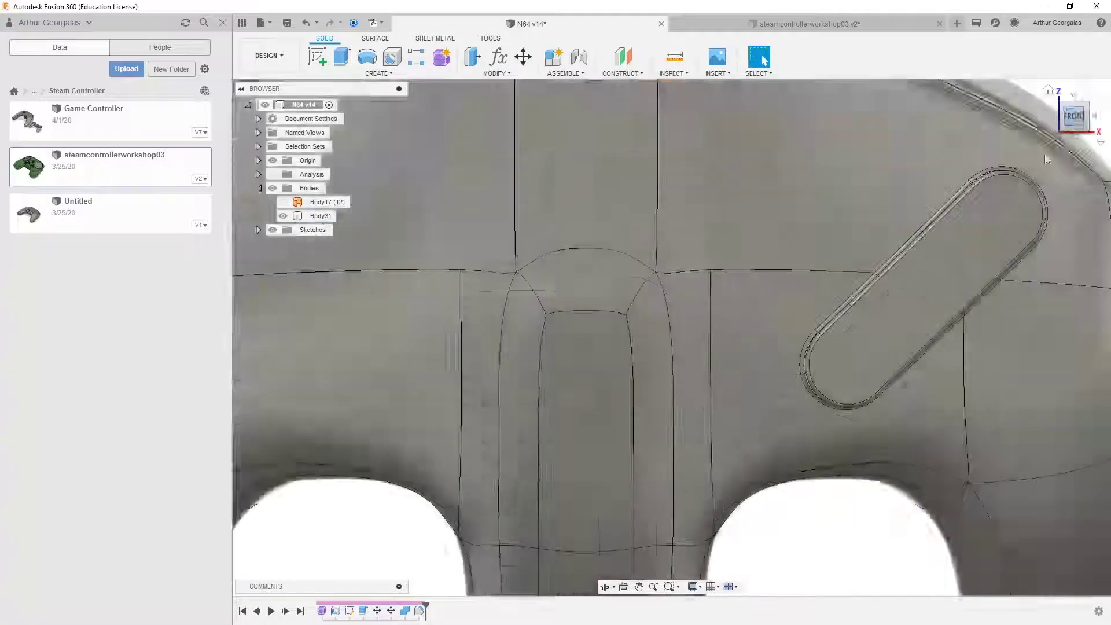
scroll(702, 376, "down", 3)
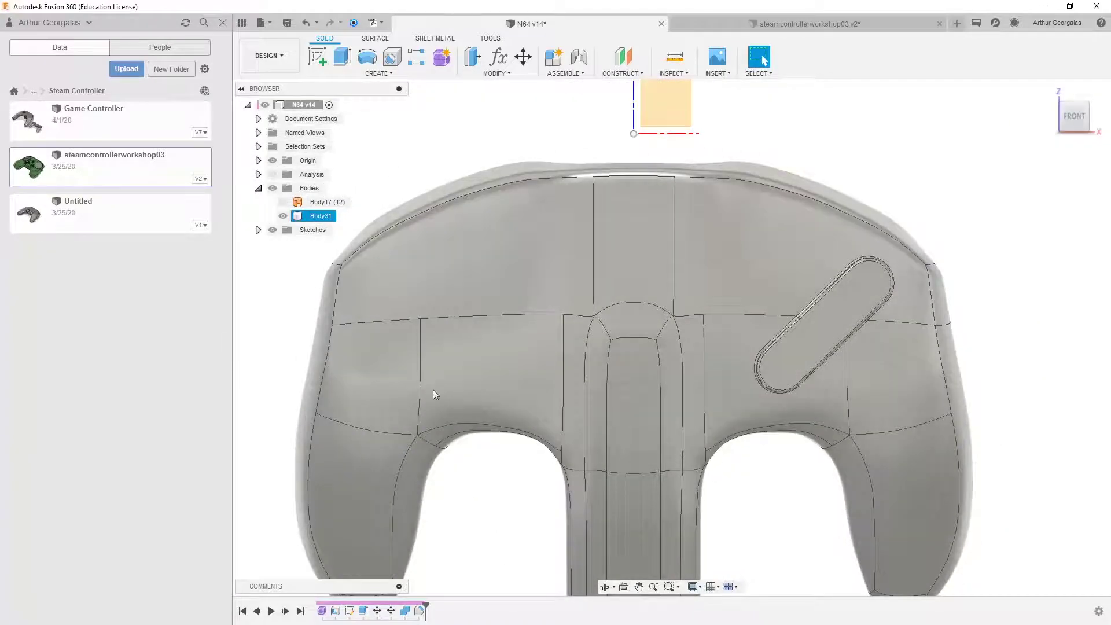
key("Escape")
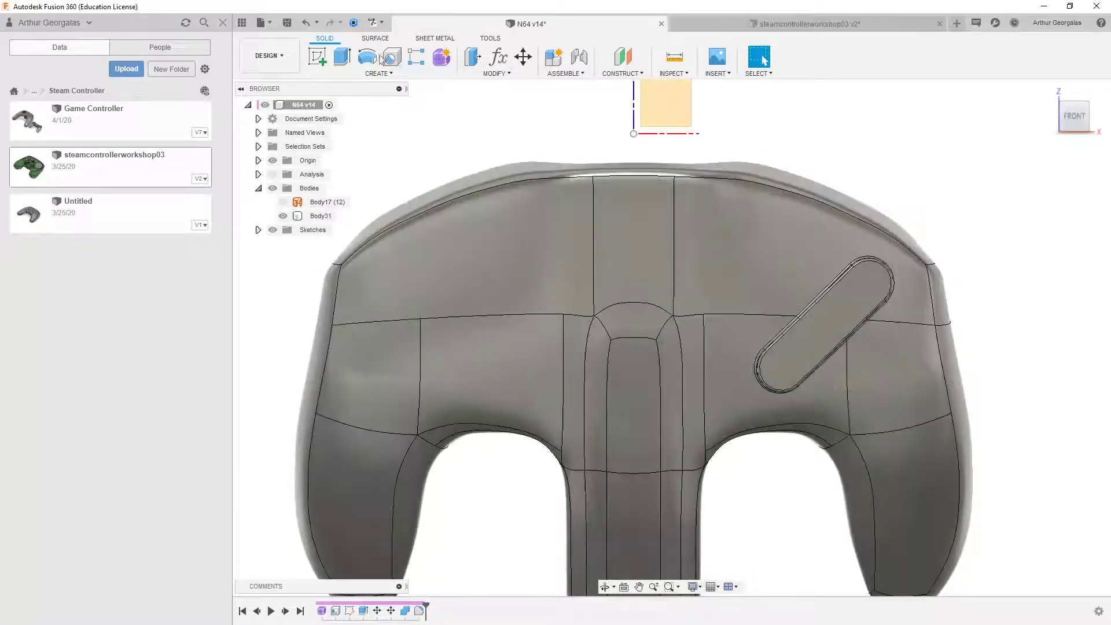
left_click(653, 94)
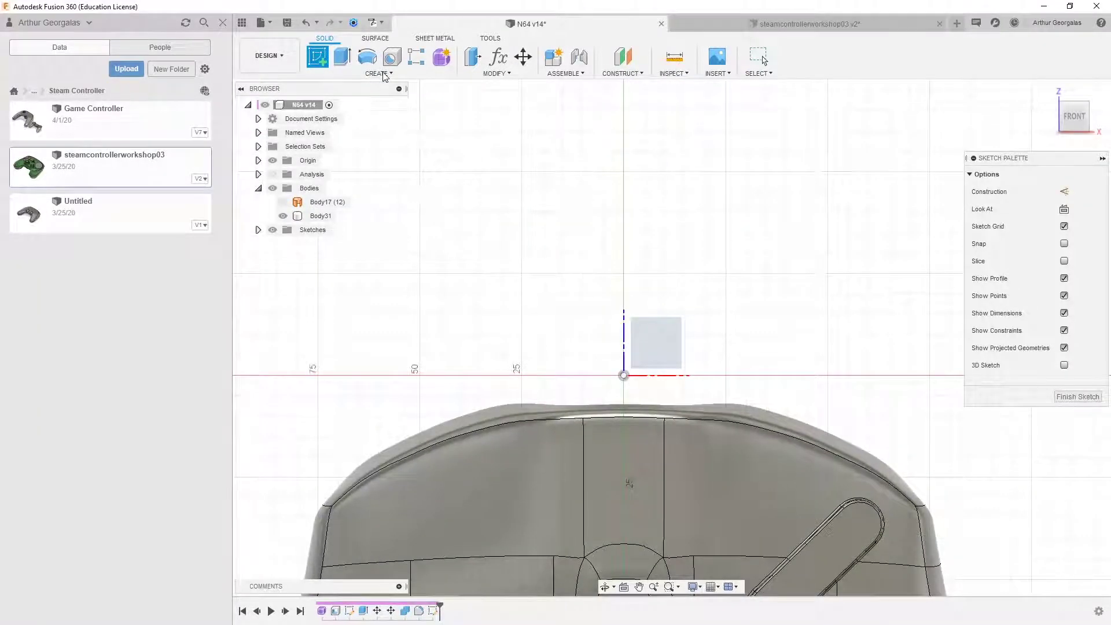
left_click(408, 74)
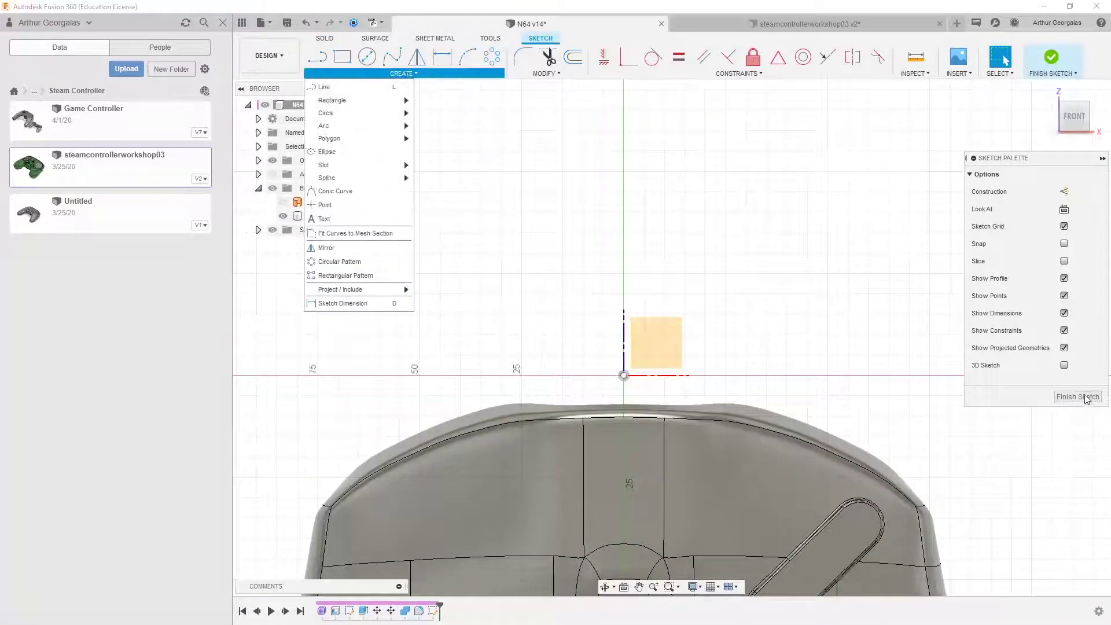
left_click(1085, 397)
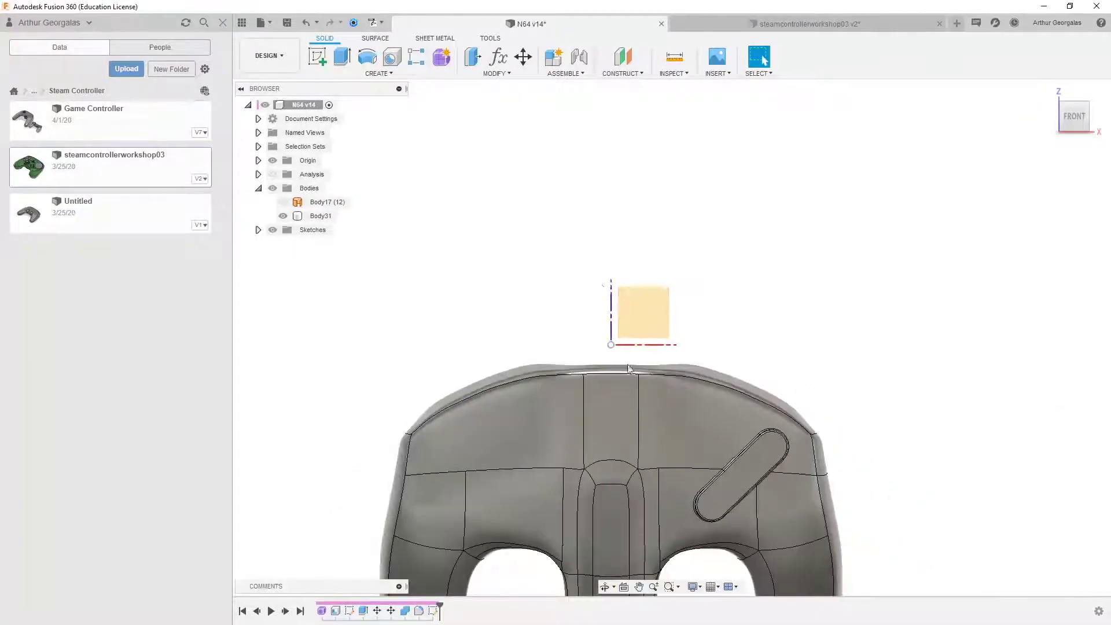
Step: Create a cylinder as a new body from the front plane over the controller's left face, about 17.1 mm in diameter and 10.5 mm high
left_click(362, 73)
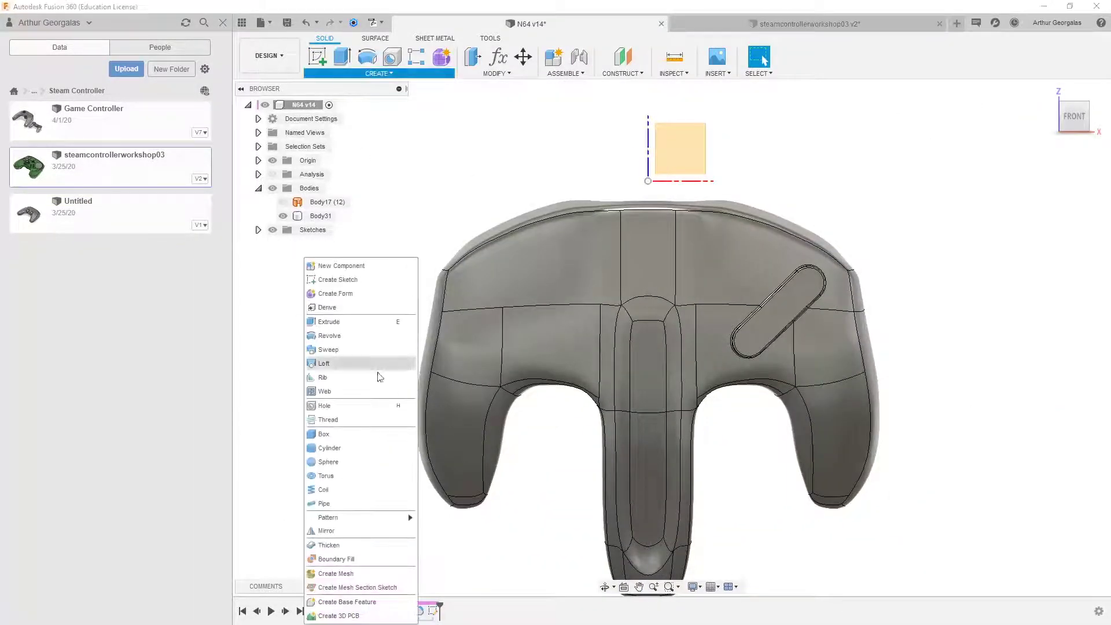
left_click(348, 449)
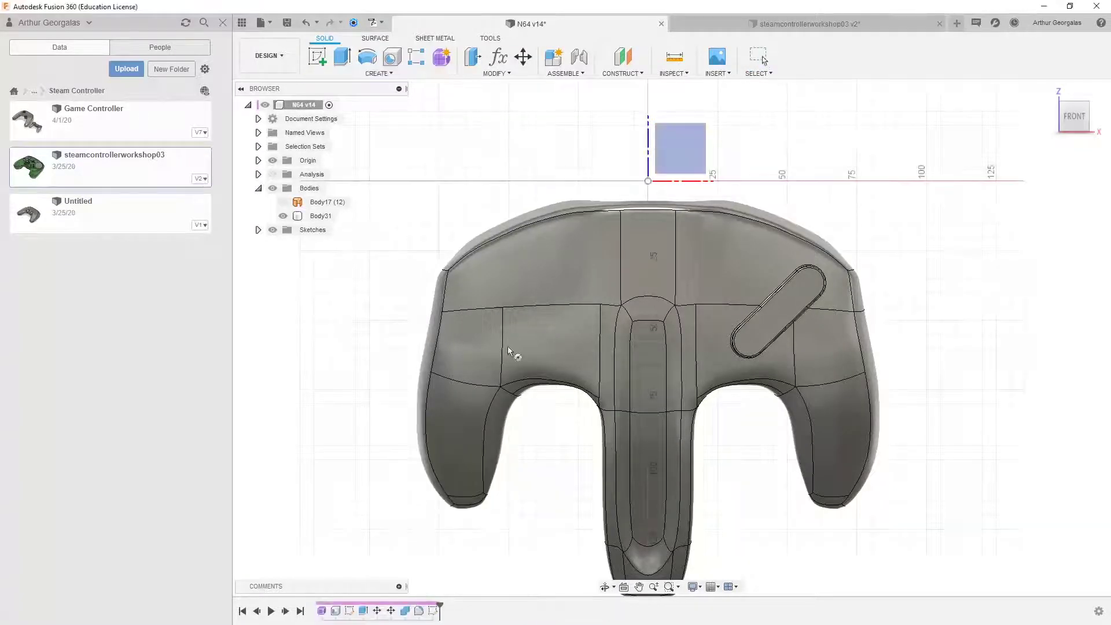
left_click(553, 345)
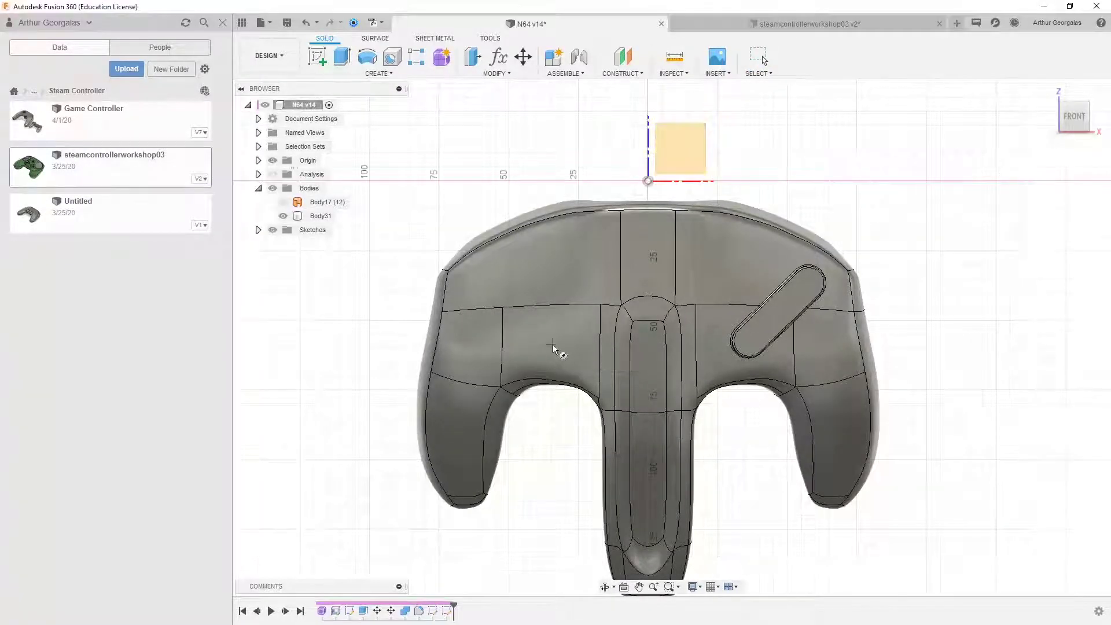
left_click(553, 345)
left_click(564, 324)
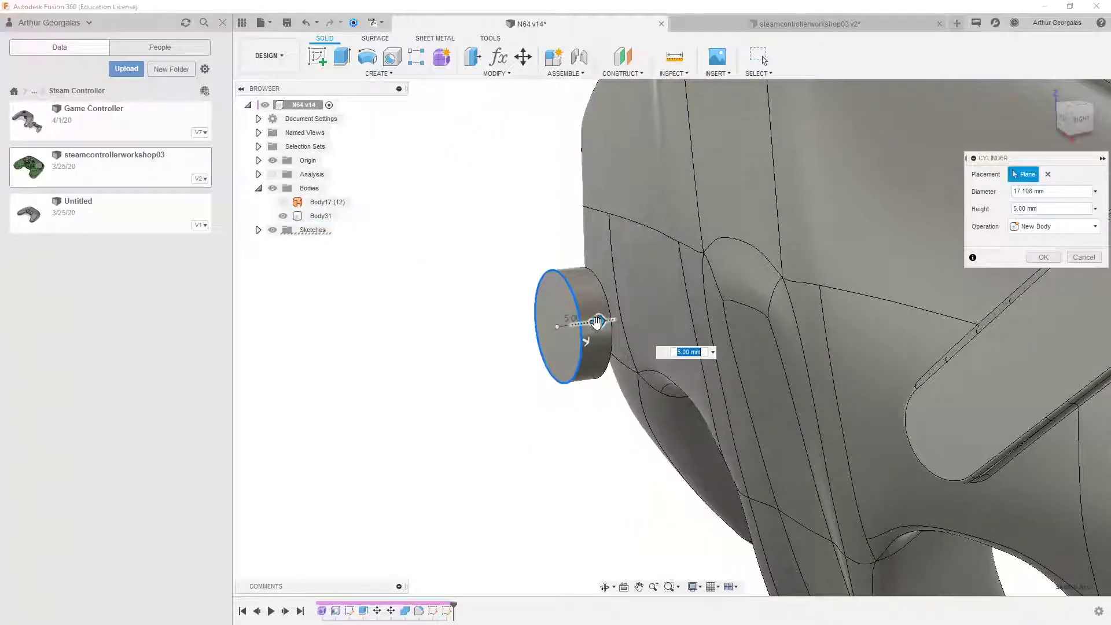
left_click_drag(599, 324, 626, 318)
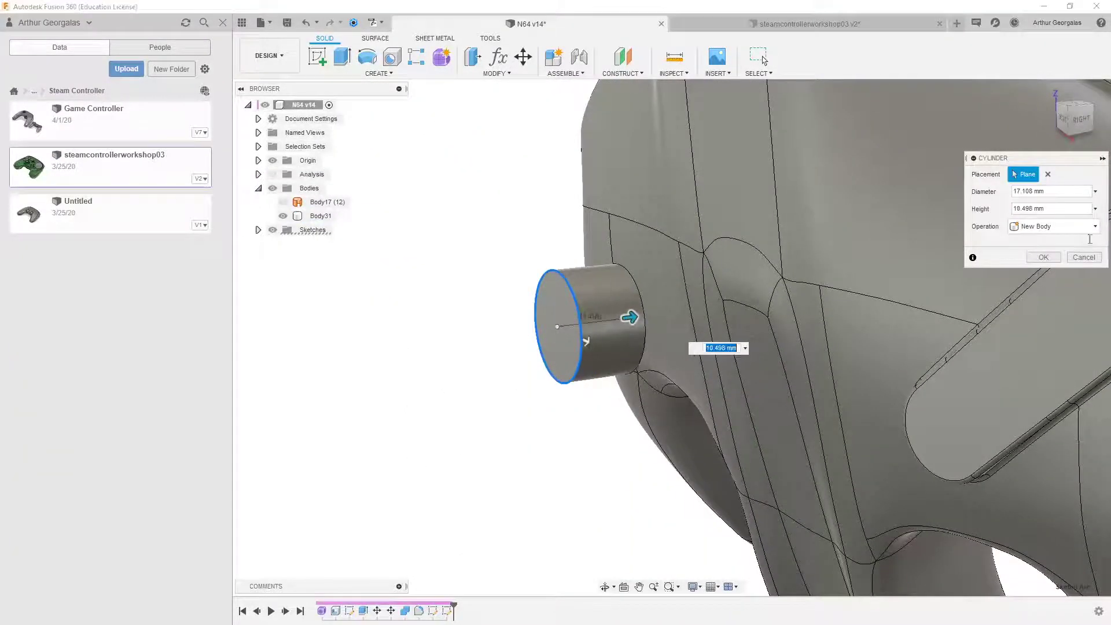
left_click(1058, 258)
Step: Move the cylinder into the controller's face, tilting it 15 degrees about Y and shifting it about -0.96 mm along Z
key("m")
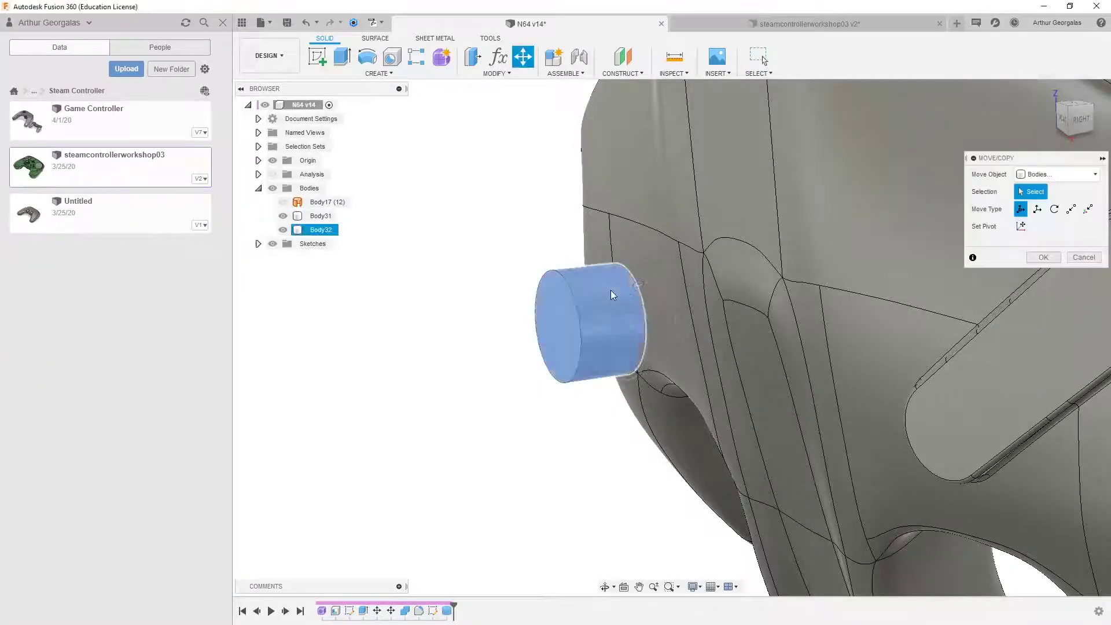
left_click(612, 295)
left_click_drag(651, 315, 685, 367)
middle_click_drag(685, 367, 814, 394, "shift")
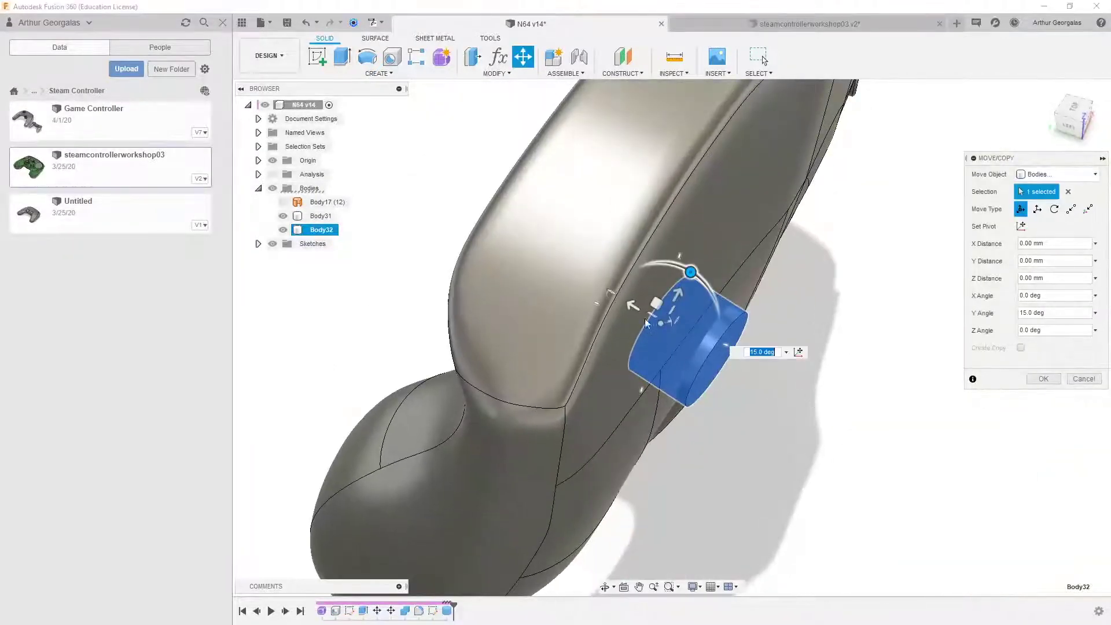
left_click_drag(631, 309, 637, 308)
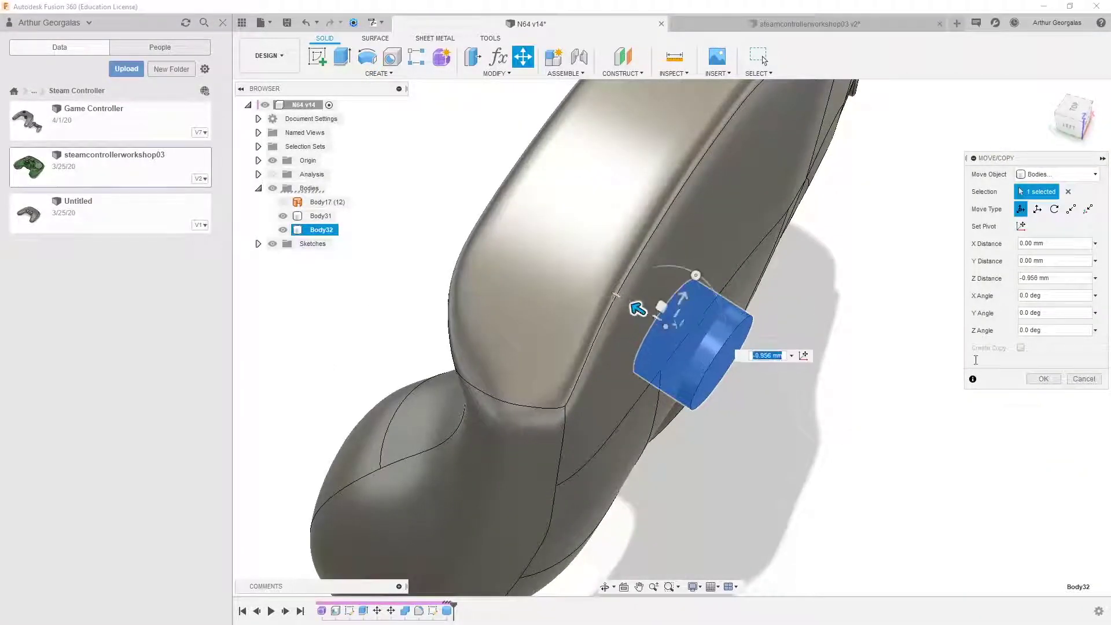
left_click(1050, 383)
Step: Fillet the outer circular edge of the cylinder with a tangent radius of about 4.9 mm
middle_click_drag(944, 441, 699, 315, "shift")
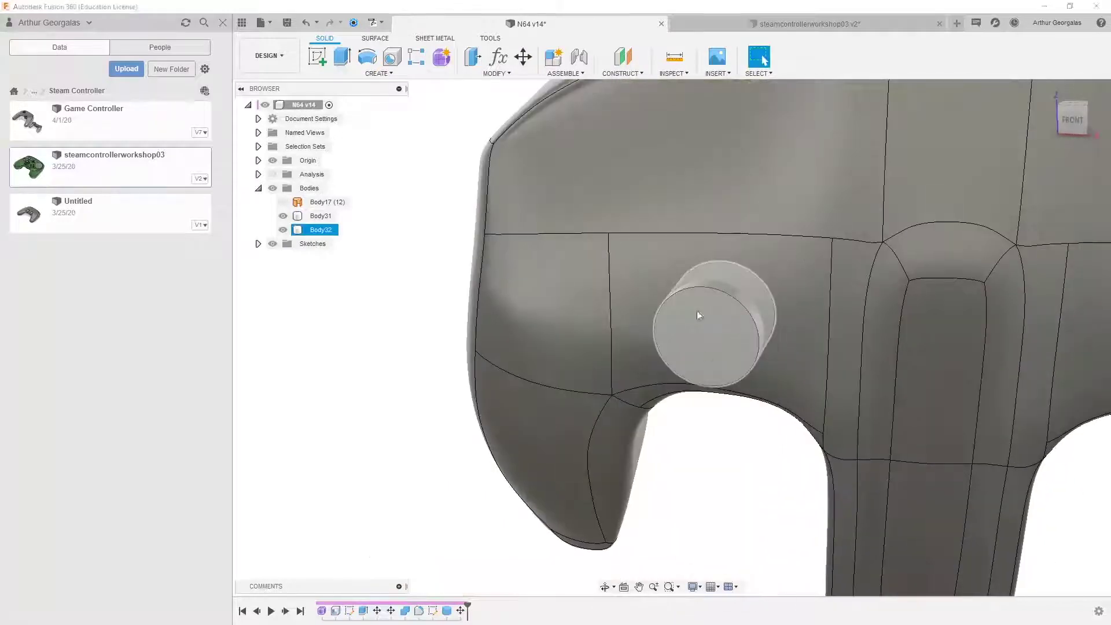
left_click(747, 312)
key("f")
left_click_drag(752, 311, 748, 311)
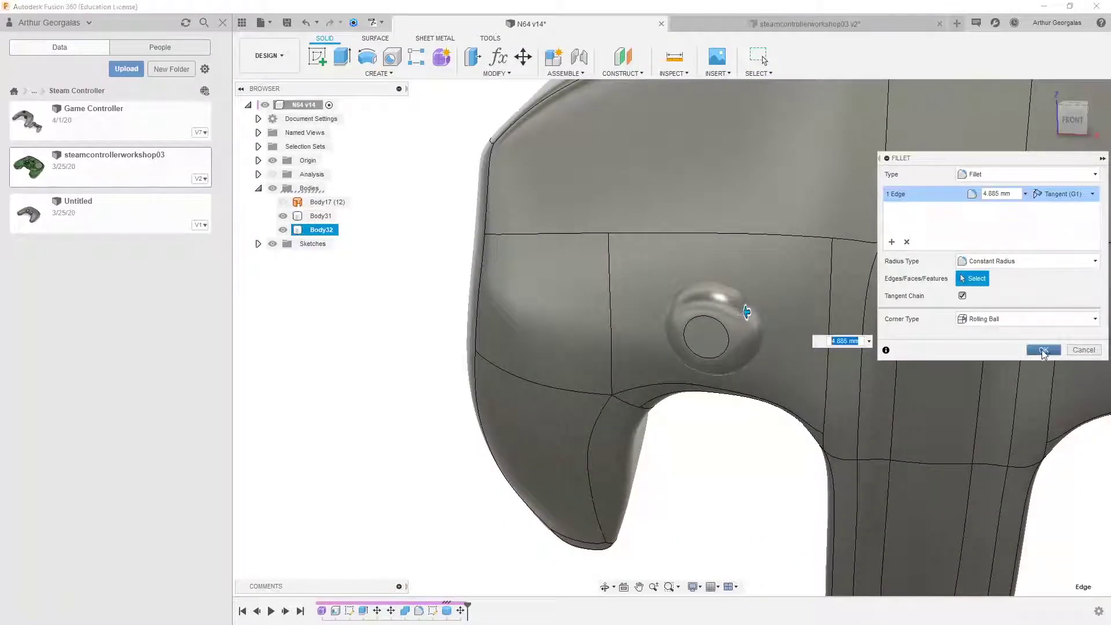
left_click(1043, 351)
Step: Edit the cylinder feature to enlarge its diameter
middle_click_drag(752, 353, 813, 371, "shift")
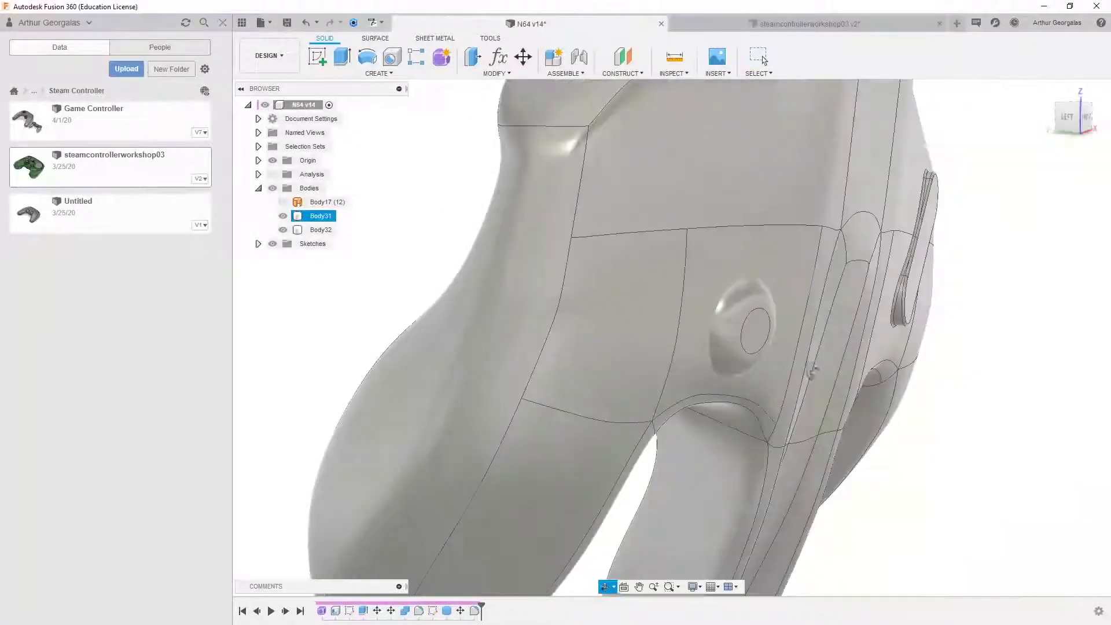
double_click(447, 611)
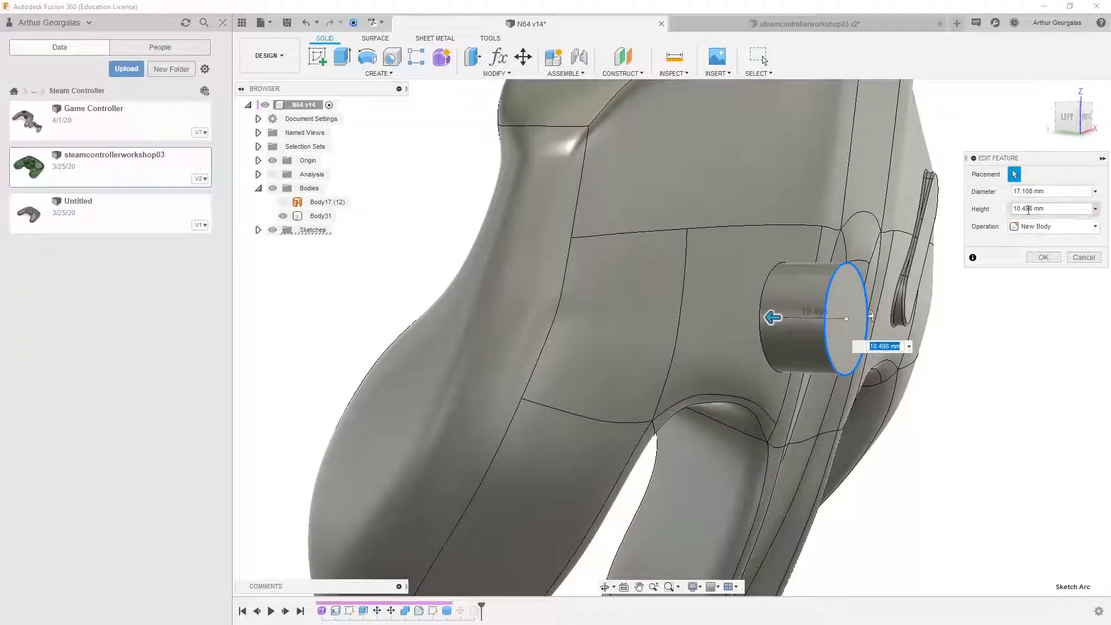
key("Return")
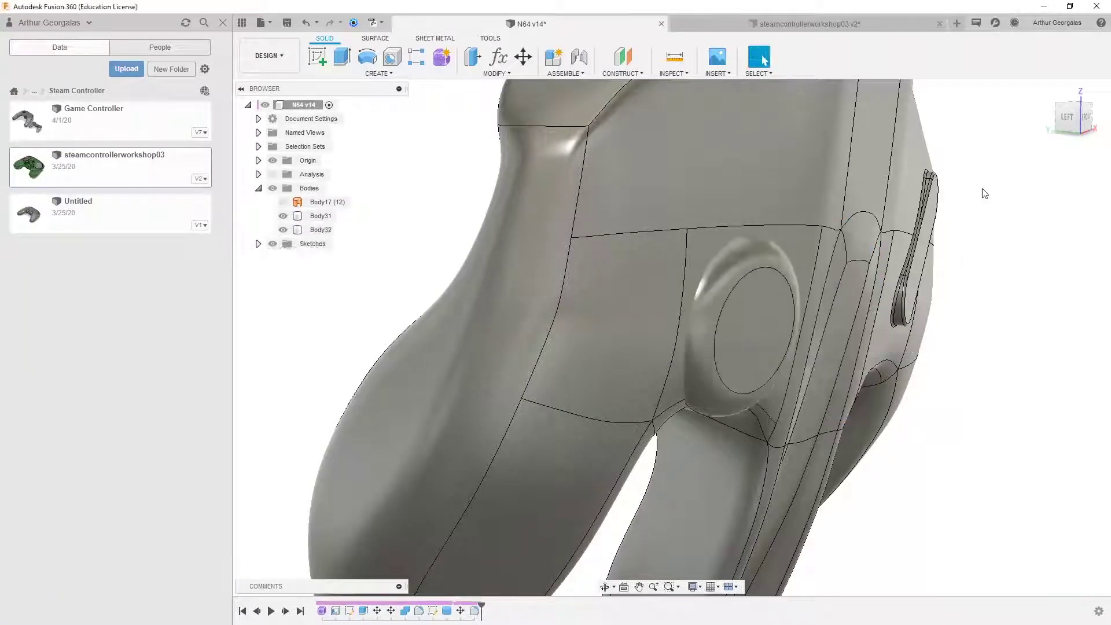
Step: Edit the cylinder's move feature to shift it about 3.7 mm along Z, away from the gap between the grips
scroll(826, 261, "down", 3)
middle_click_drag(826, 260, 715, 173, "shift")
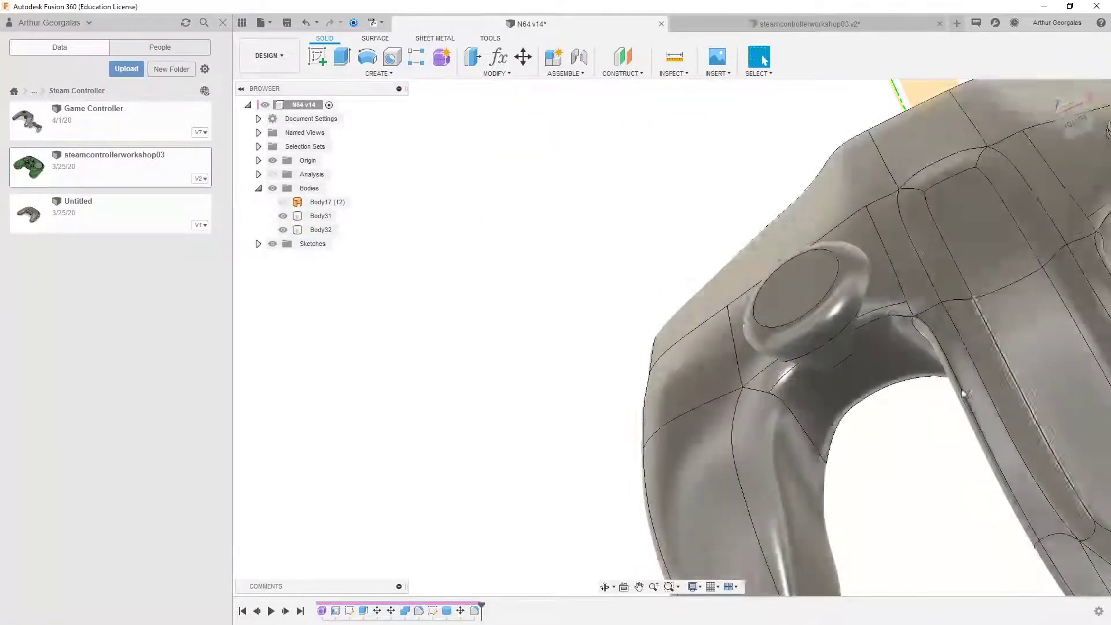
scroll(834, 356, "up", 3)
scroll(834, 354, "up", 3)
scroll(848, 323, "down", 1)
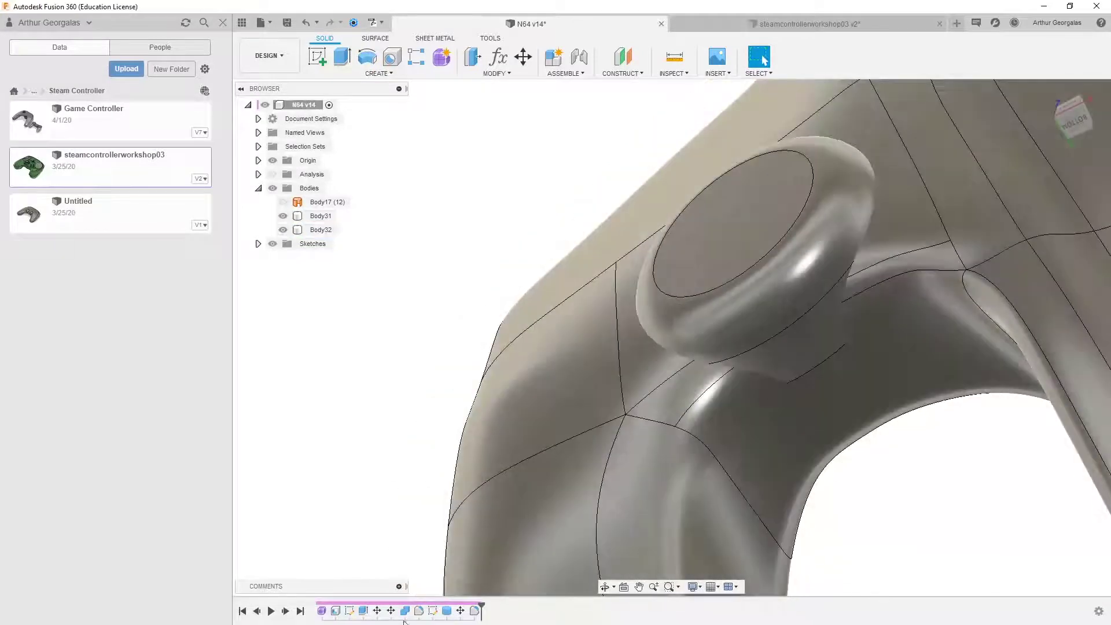
double_click(460, 610)
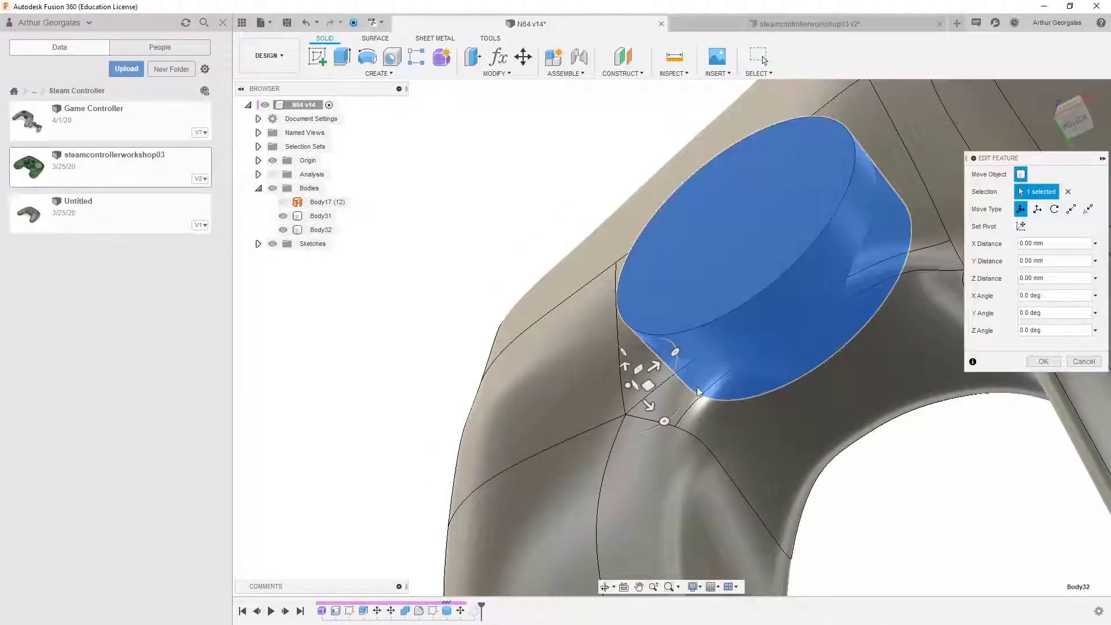
left_click_drag(623, 364, 623, 344)
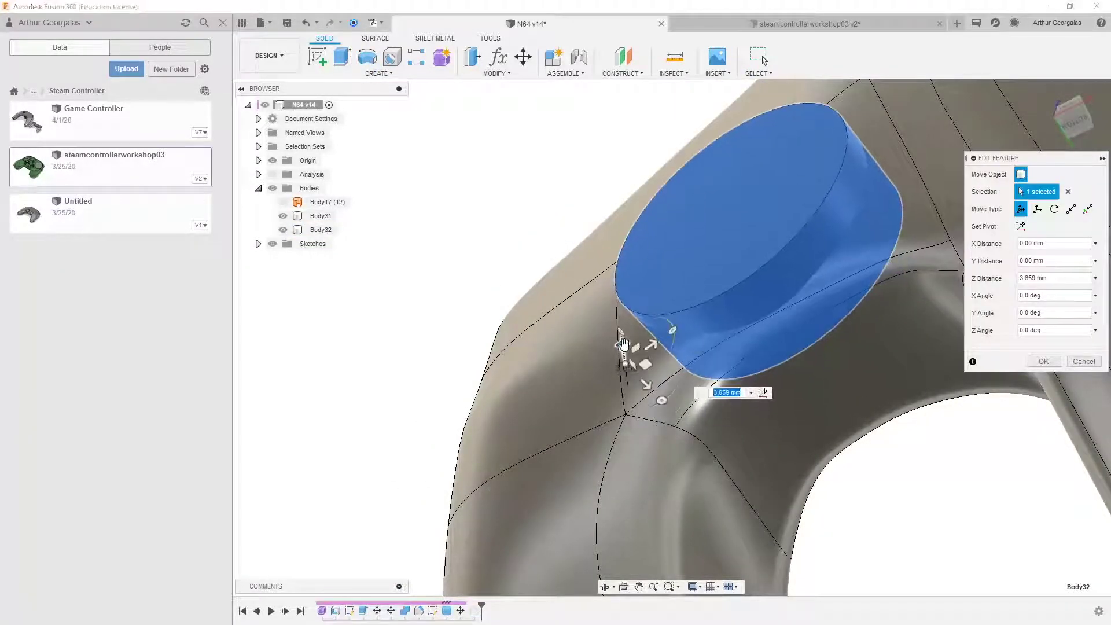
left_click(1049, 362)
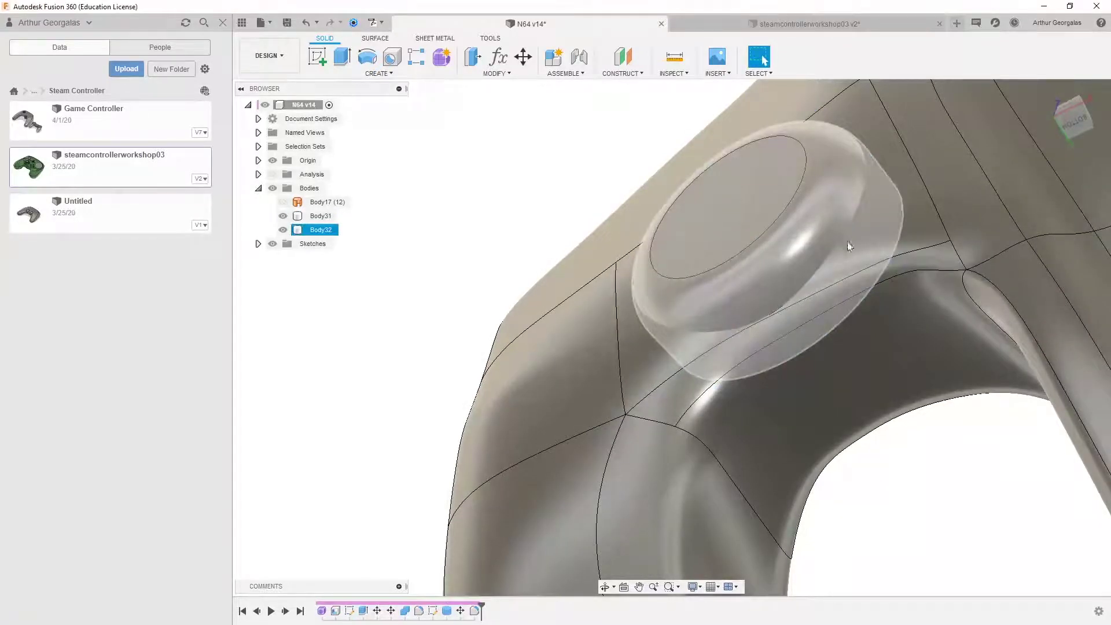
Step: Combine the cylinder with the controller body using the Join operation
middle_click_drag(849, 245, 827, 184, "shift")
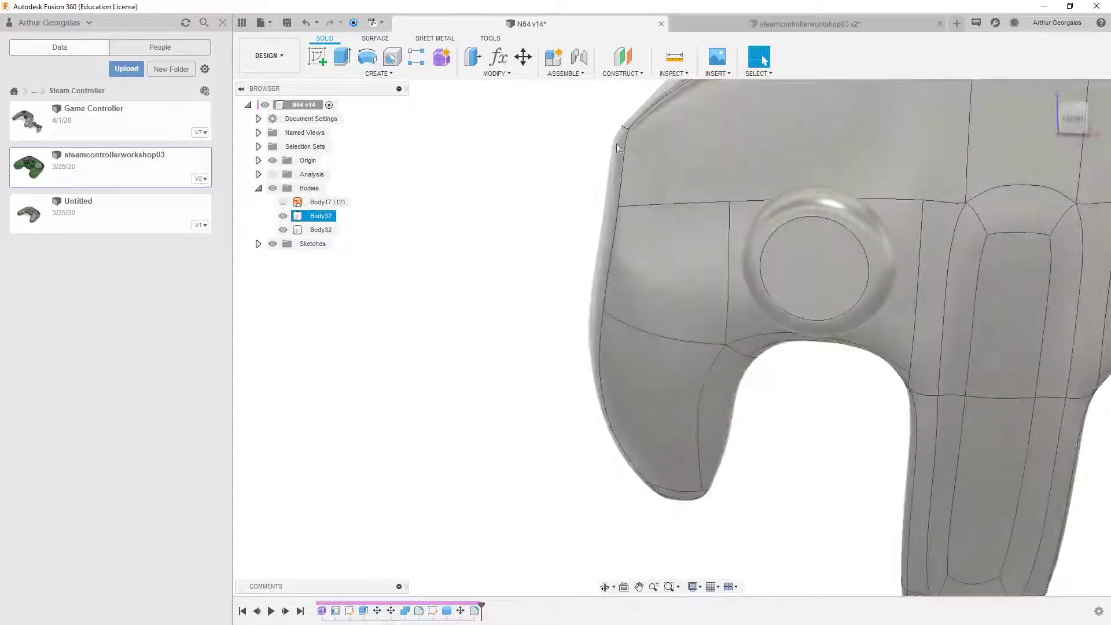
left_click(480, 74)
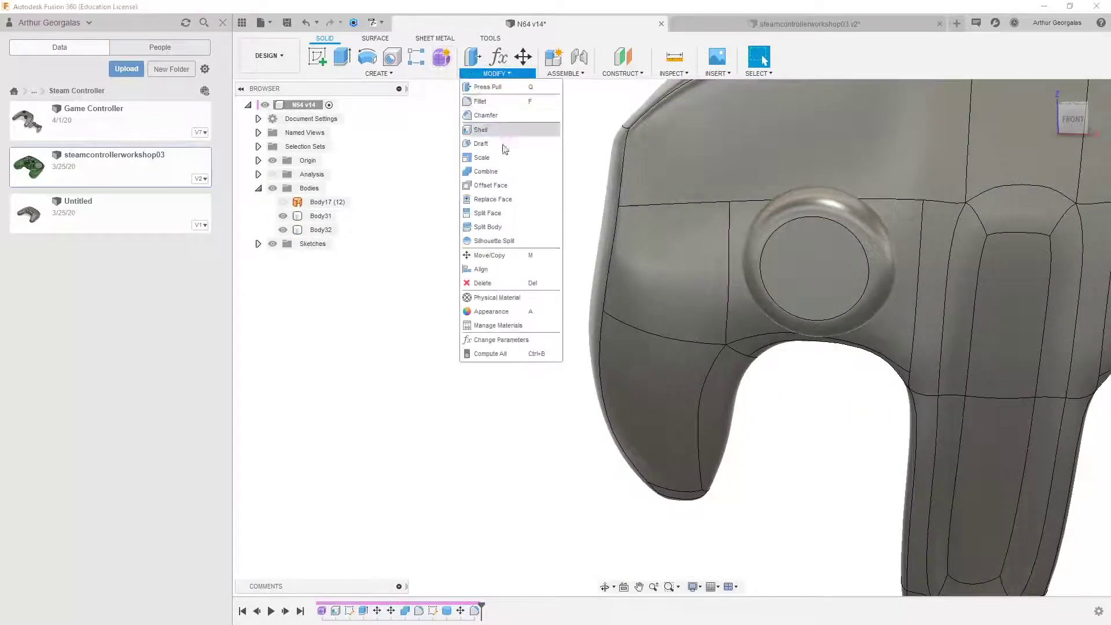
left_click(502, 174)
left_click(793, 203)
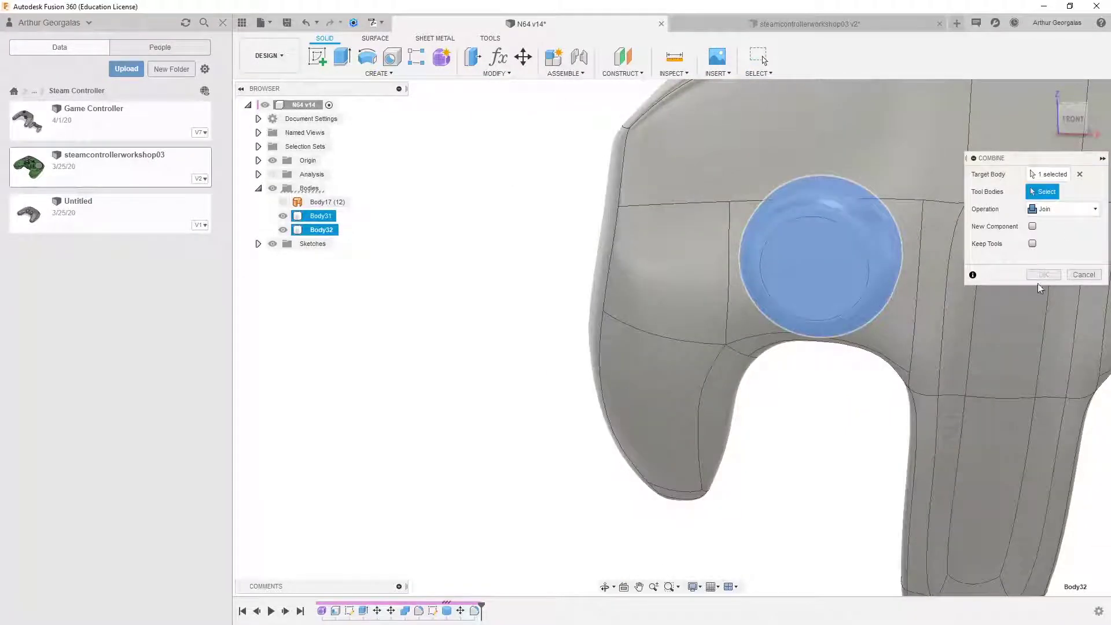
left_click(1039, 277)
Step: Fillet the edge loop where the round boss meets the controller's face, trying 4 mm and settling on a 2 mm tangent radius
key("f")
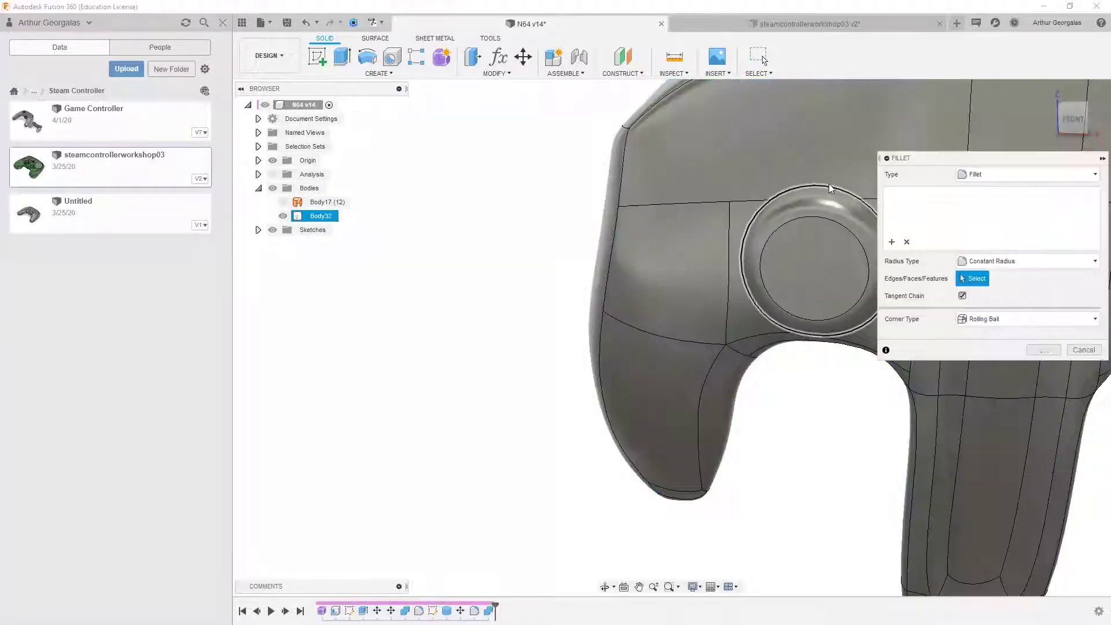
left_click(827, 184)
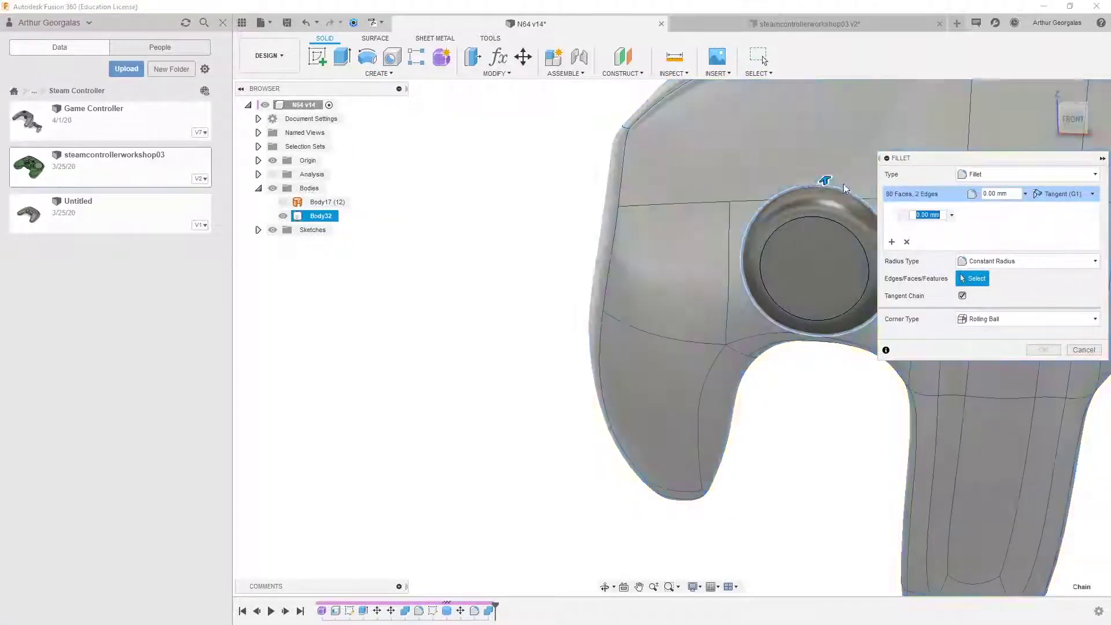
left_click(843, 184)
type("4")
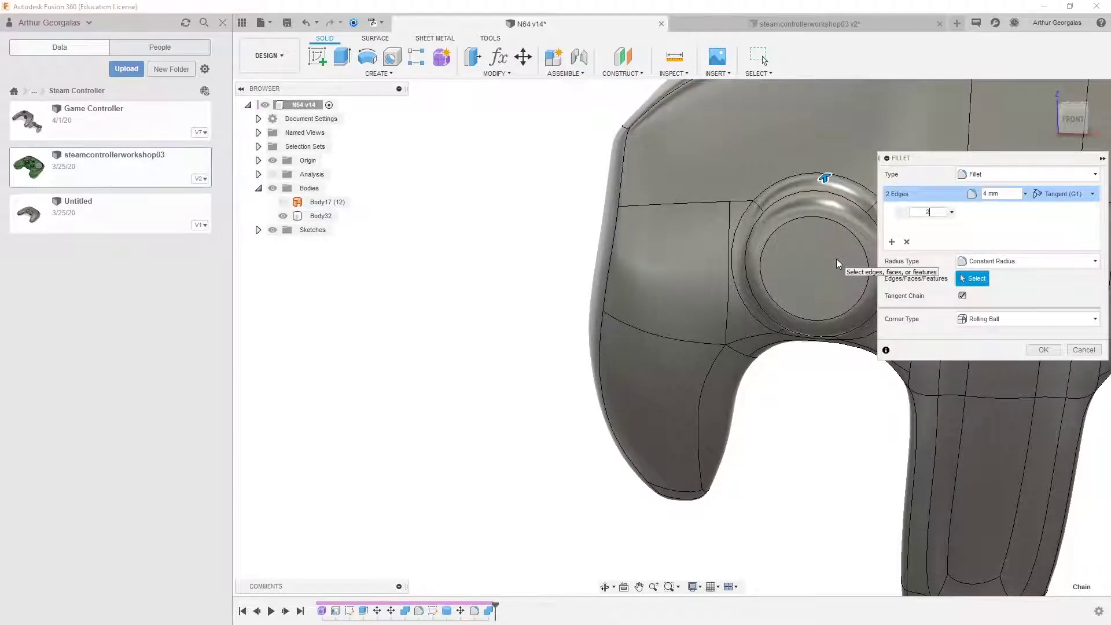
key("Return")
double_click(801, 246)
middle_click_drag(801, 245, 824, 174, "shift")
middle_click_drag(827, 364, 854, 331, "shift")
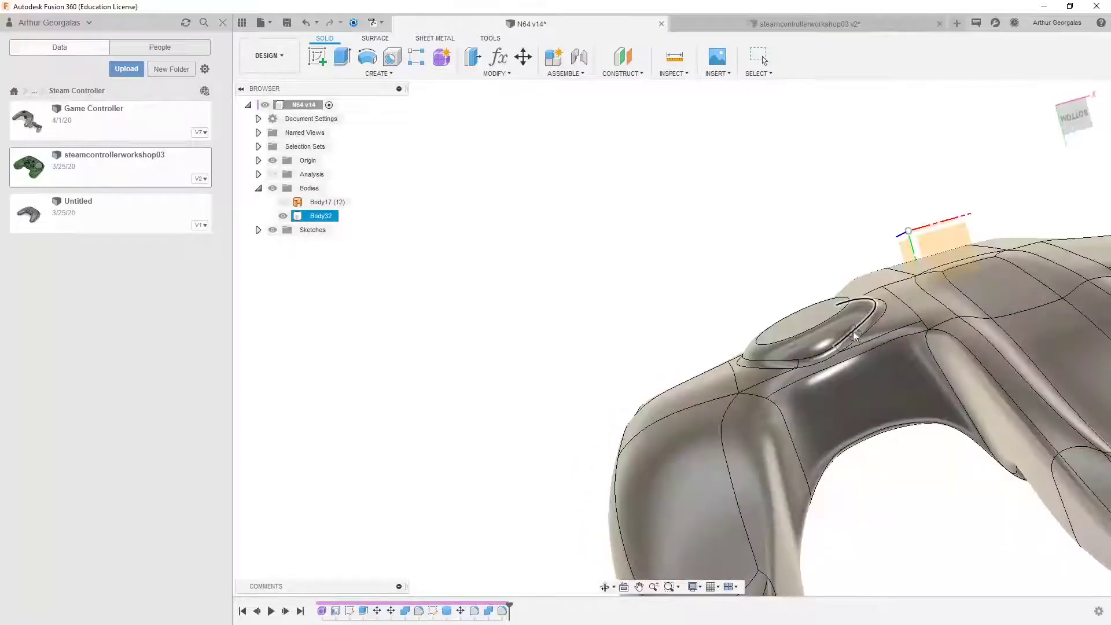
left_click(797, 309)
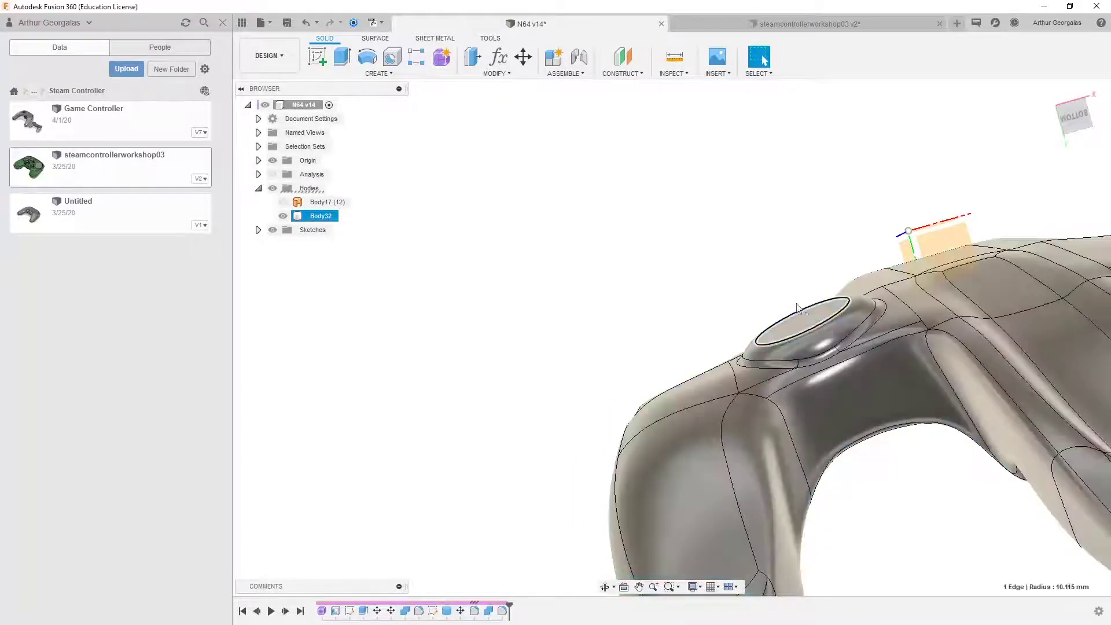
left_click(317, 56)
left_click(799, 324)
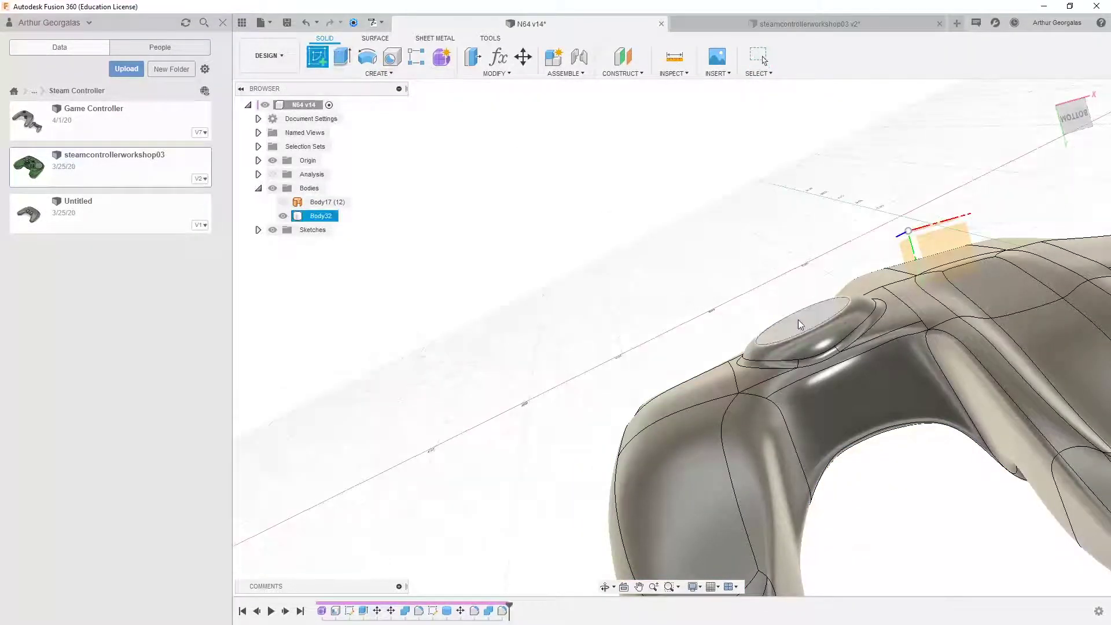
mouse_move(797, 318)
middle_mouse_down("shift")
mouse_move(823, 501)
mouse_move(808, 483)
mouse_move(823, 318)
mouse_move(689, 355)
mouse_move(702, 374)
mouse_move(694, 358)
mouse_move(737, 280)
mouse_move(704, 273)
middle_mouse_up("shift")
right_click_drag(704, 272, 606, 415)
scroll(720, 178, "down", 5)
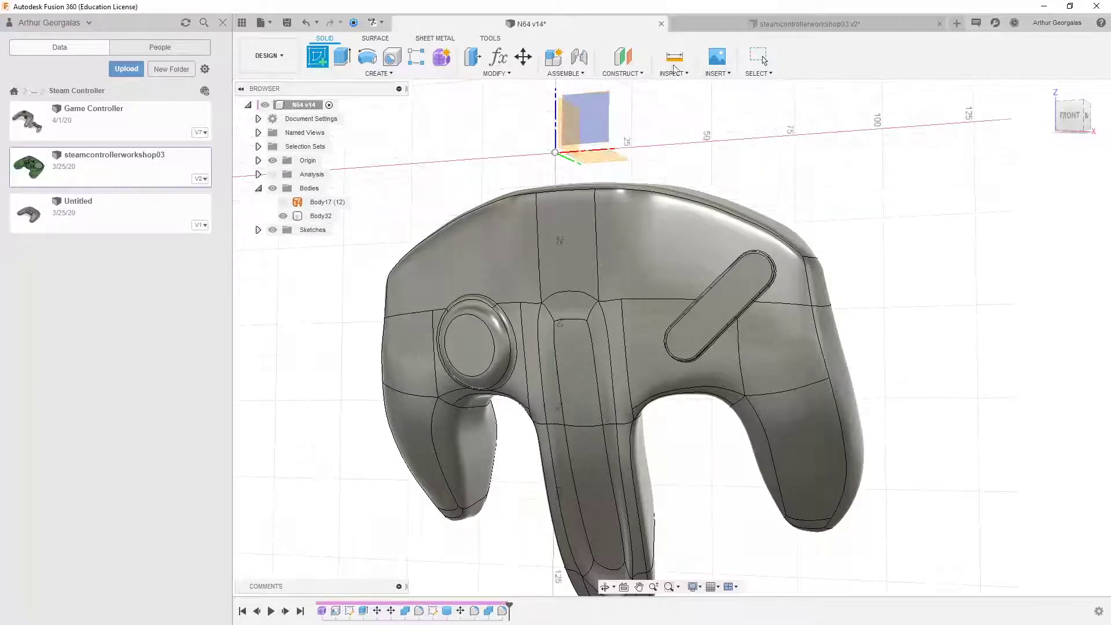
left_click(757, 56)
Step: Save the design as a new version with the description "User Saved"
scroll(787, 189, "down", 2)
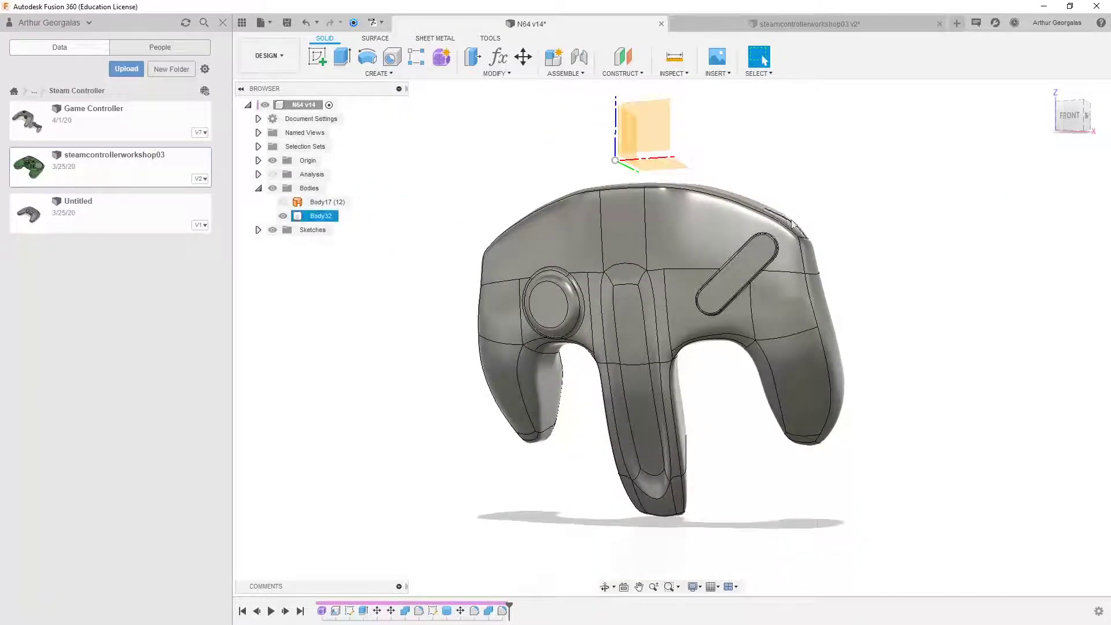
middle_click_drag(793, 224, 800, 197, "shift")
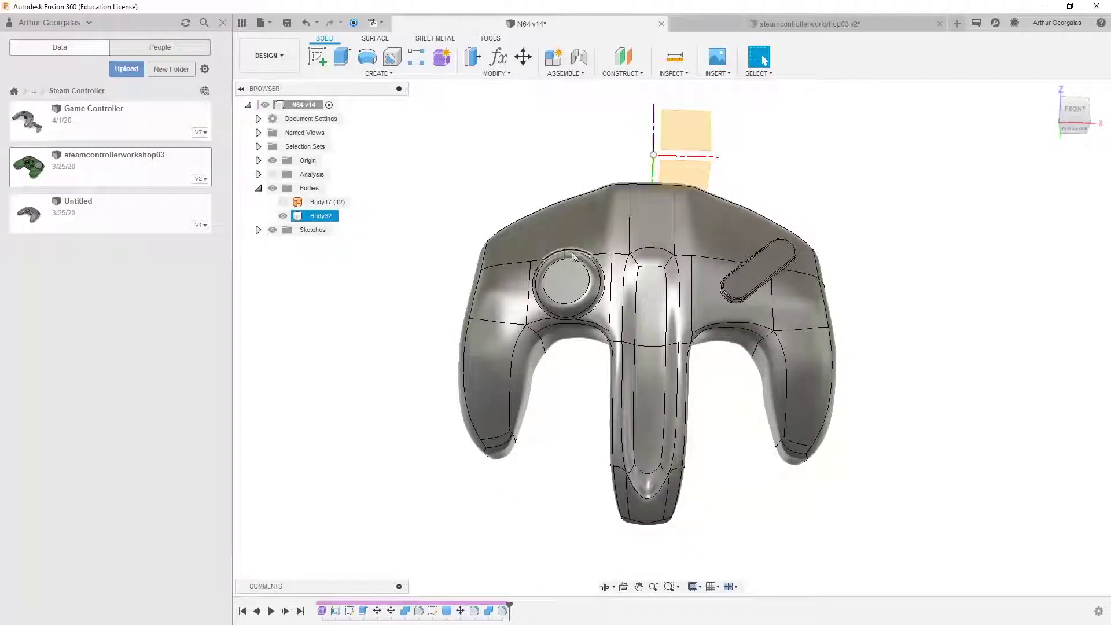
left_click(317, 279)
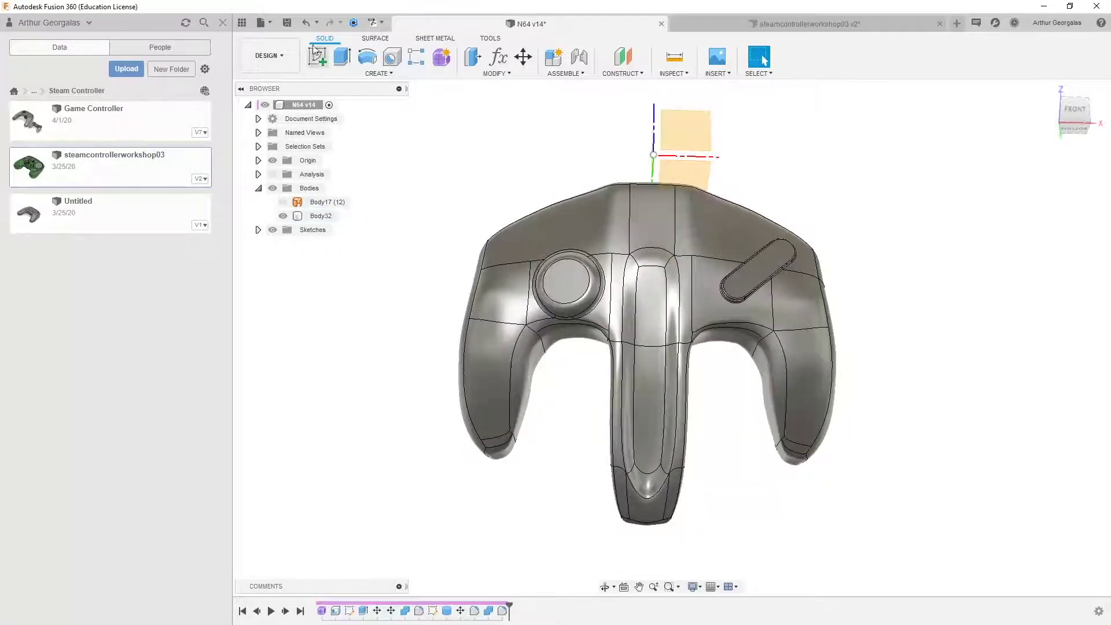
left_click(288, 22)
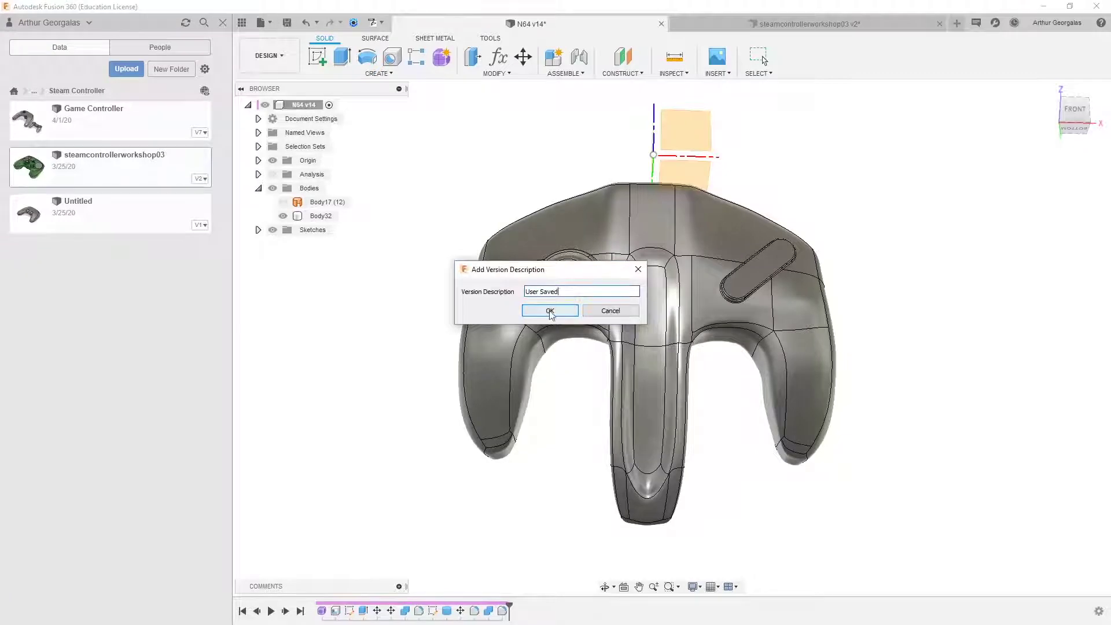
left_click(550, 311)
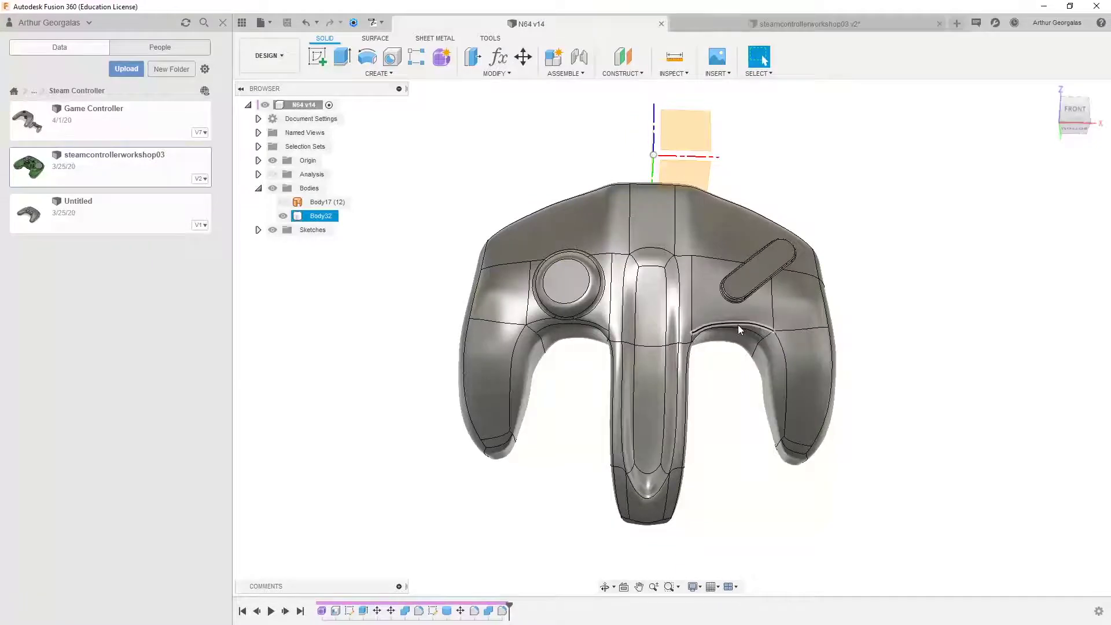
Step: Display the existing section analysis and examine the controller body's interior on the cut
scroll(727, 325, "up", 5)
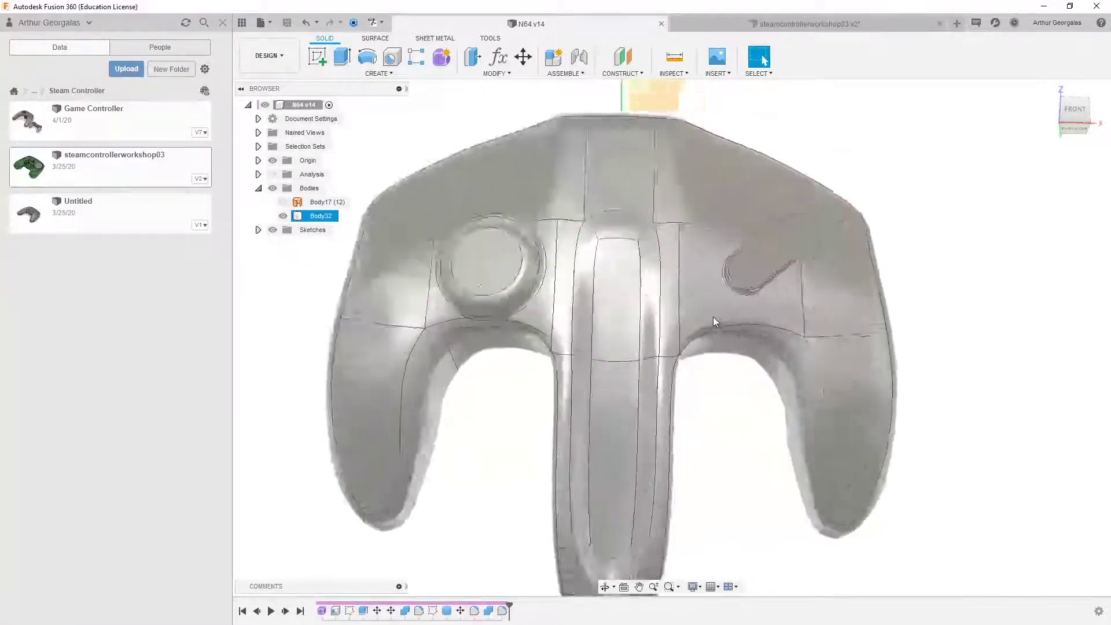
middle_click_drag(586, 272, 279, 149, "shift")
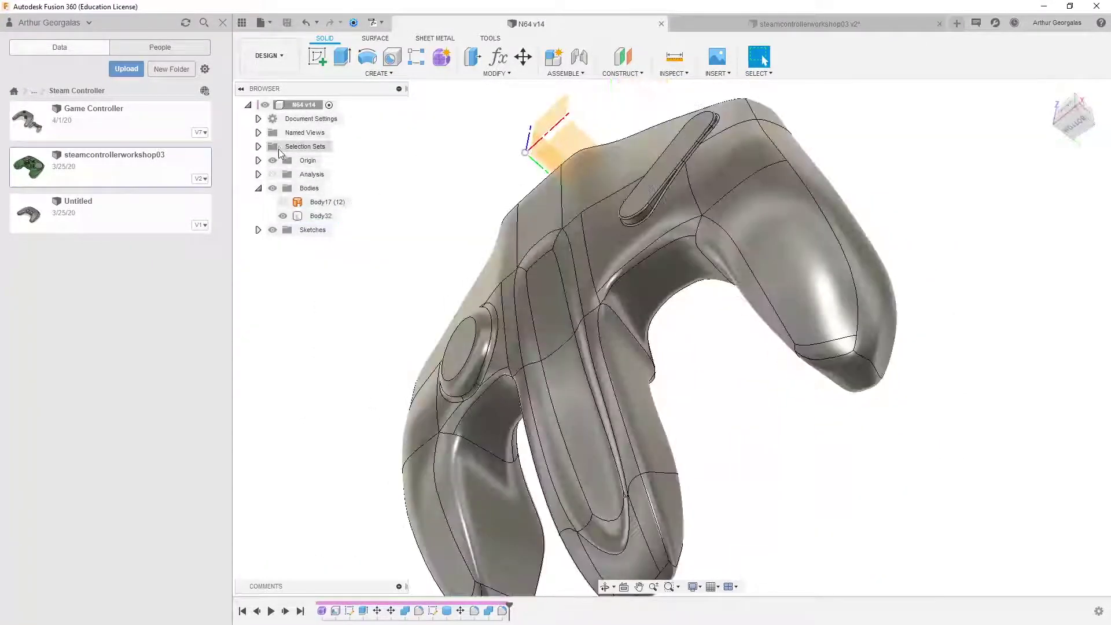
left_click(258, 175)
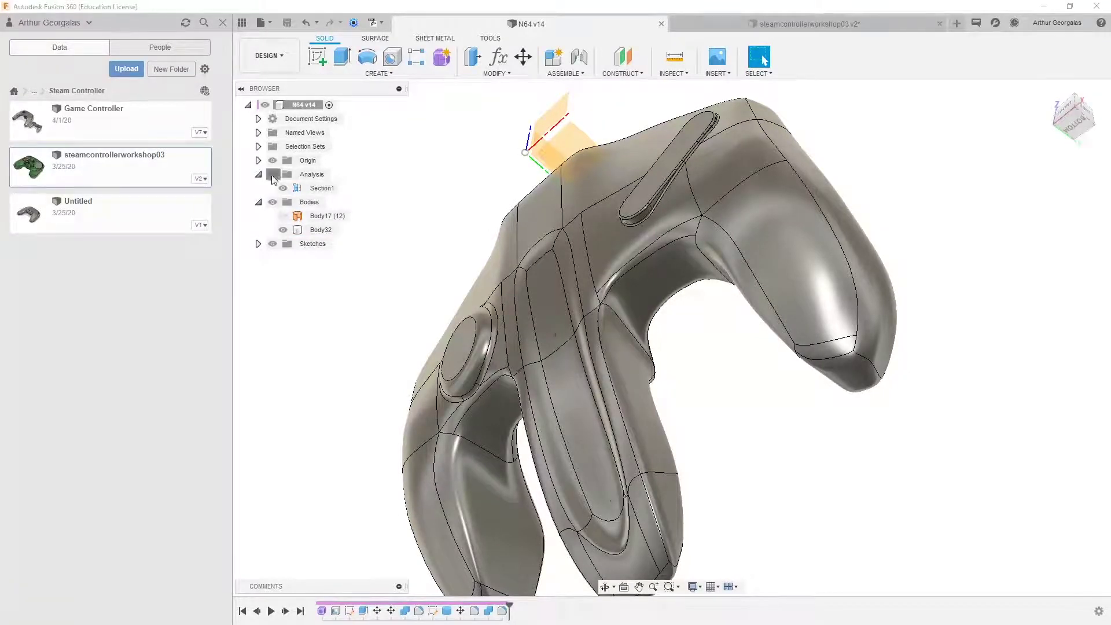
left_click(284, 188)
middle_click_drag(502, 378, 532, 217, "shift")
scroll(543, 239, "up", 3)
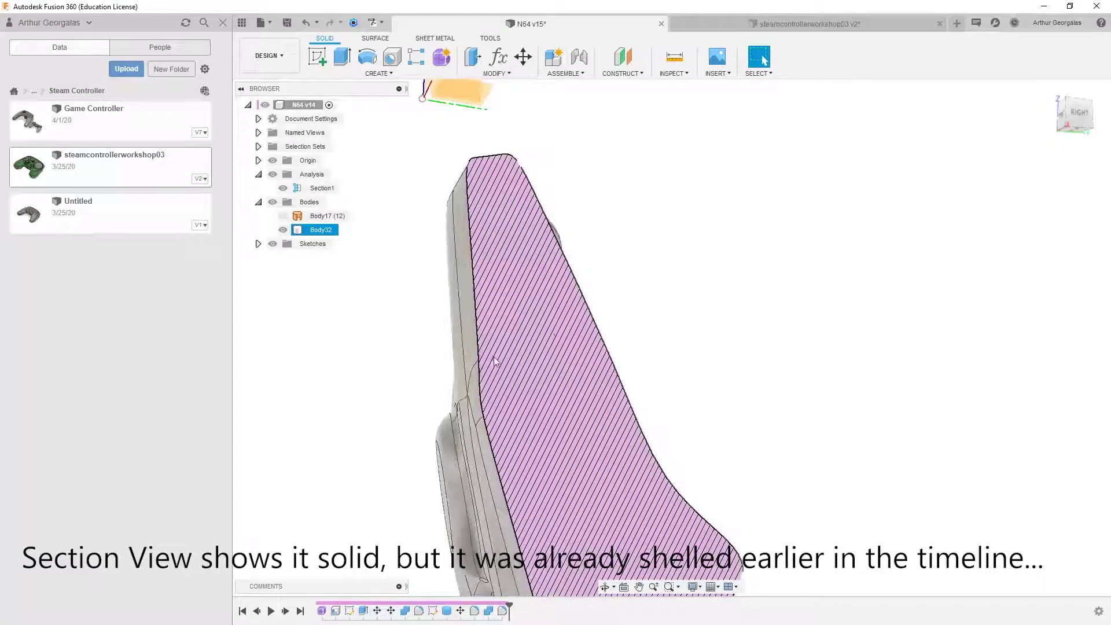
Step: Offset the section plane to about -31.6 mm to inspect the cut through the round boss, then cancel the edit
scroll(496, 364, "down", 3)
double_click(323, 188)
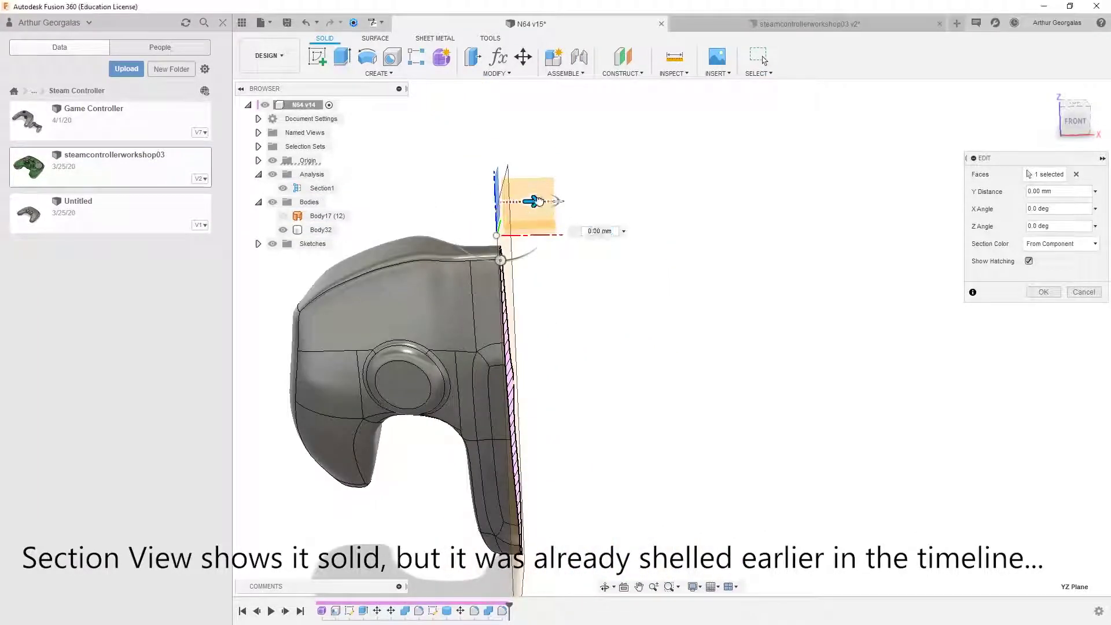
left_click_drag(539, 202, 453, 203)
middle_click_drag(453, 346, 532, 334, "shift")
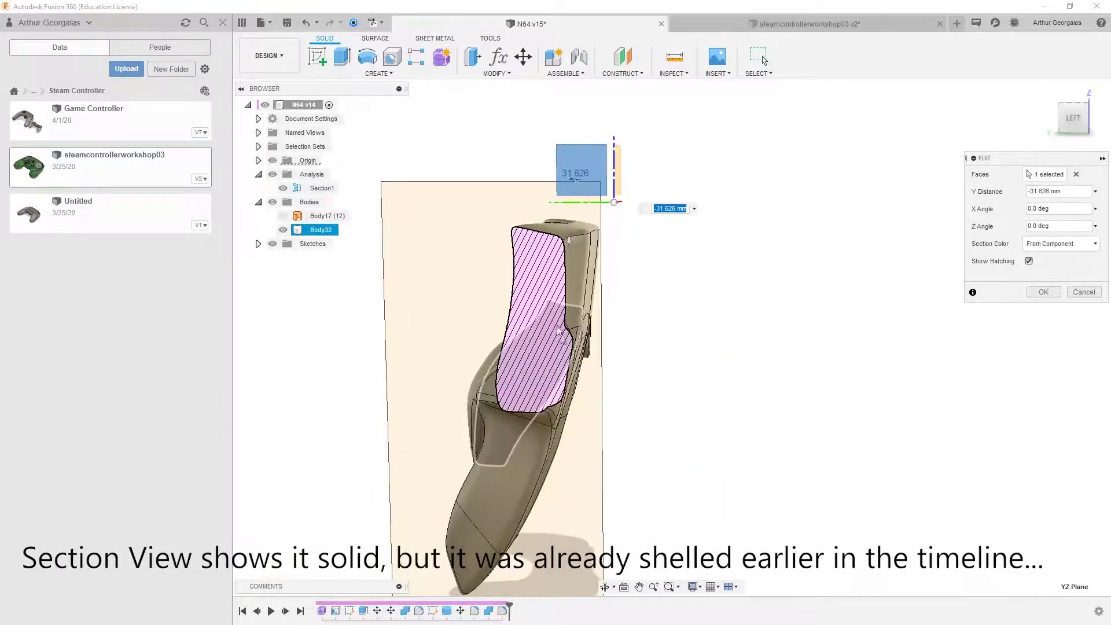
scroll(558, 329, "up", 5)
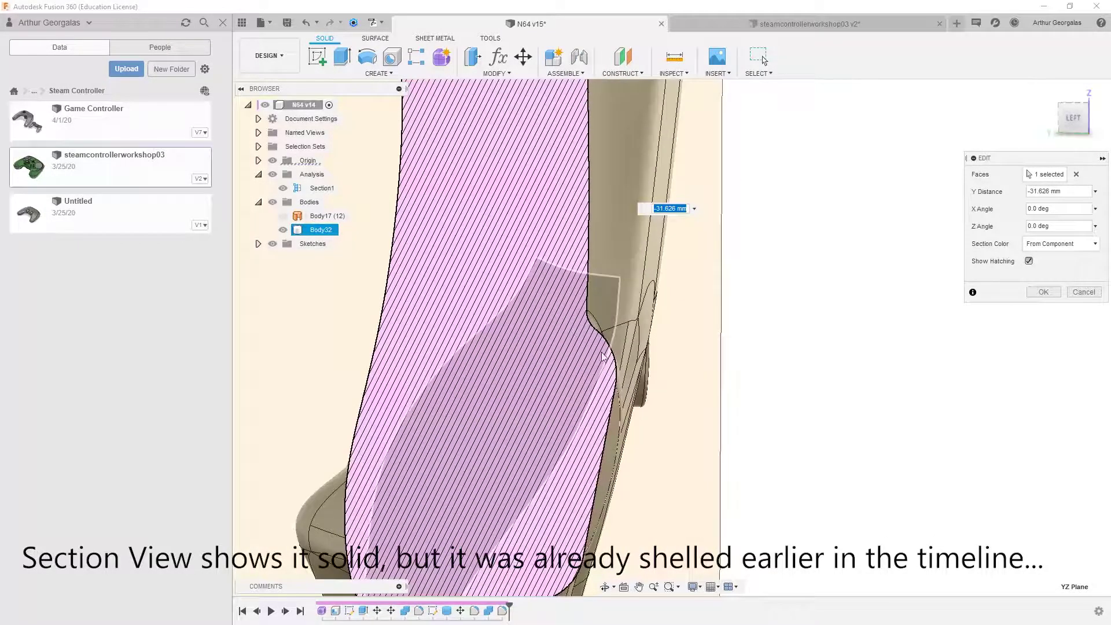
scroll(604, 357, "down", 5)
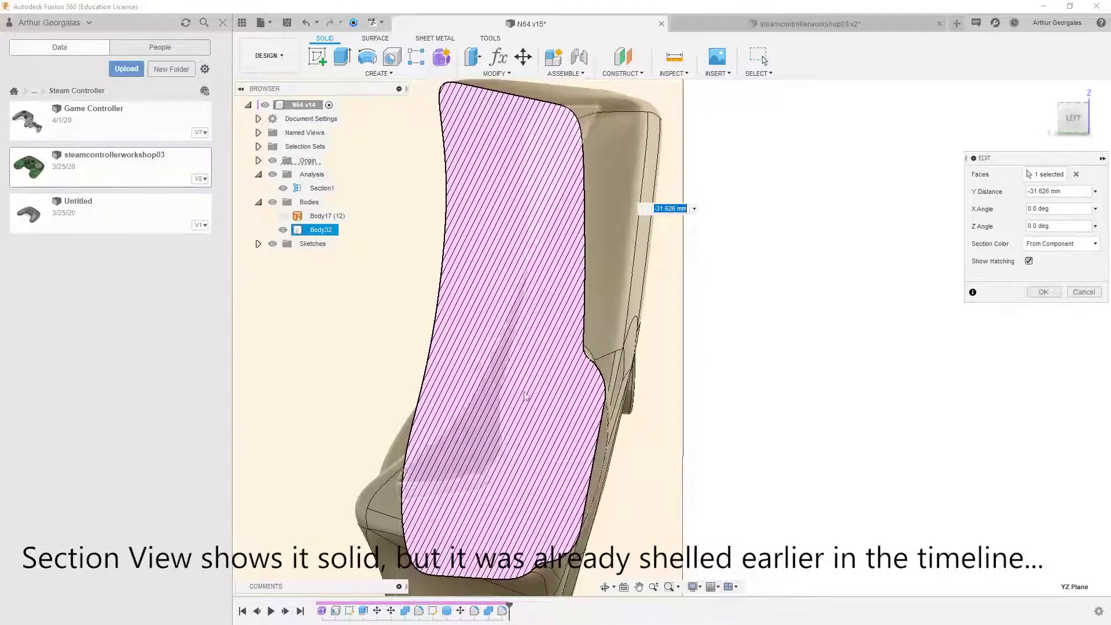
left_click(1073, 296)
Step: Examine the slot and round boss from outside, and redisplay the section analysis to inspect the shelled walls
scroll(760, 305, "down", 3)
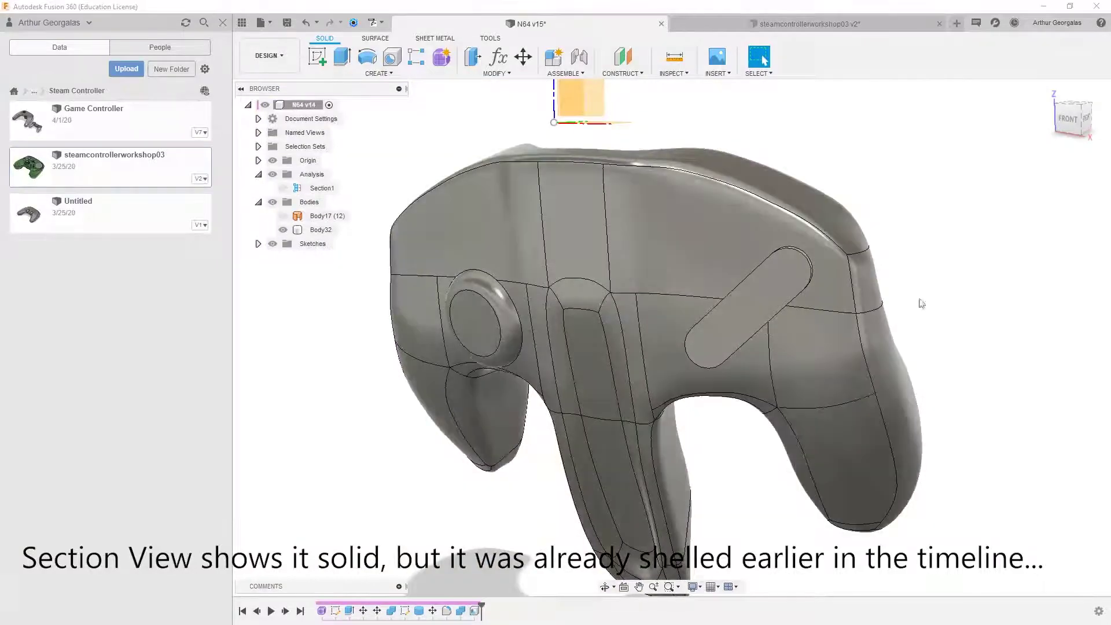
middle_click_drag(922, 303, 787, 282, "shift")
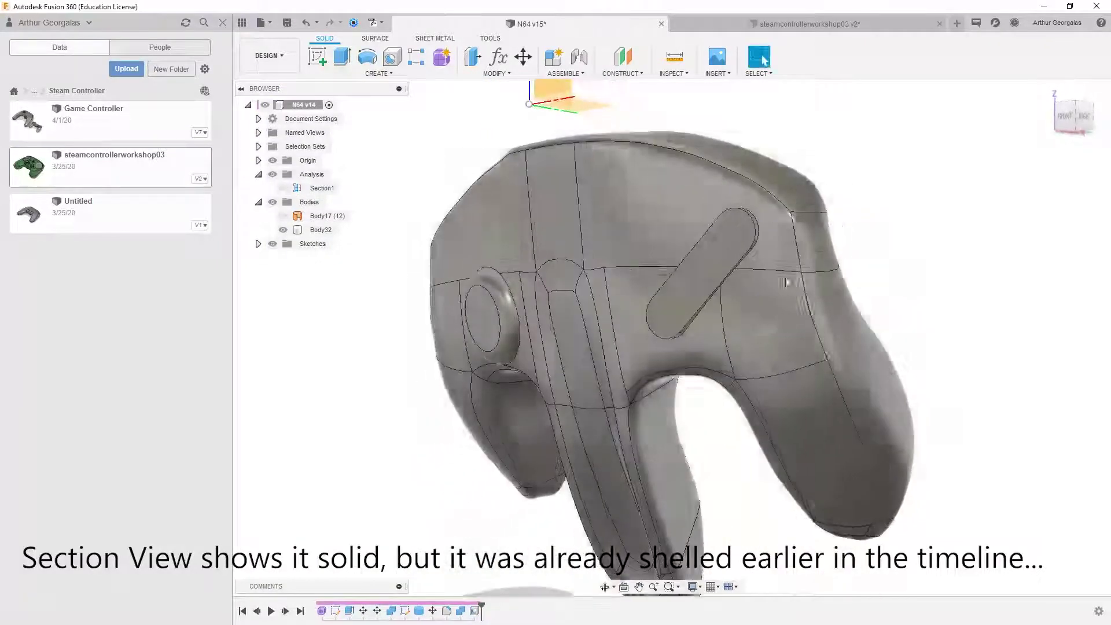
scroll(510, 258, "up", 5)
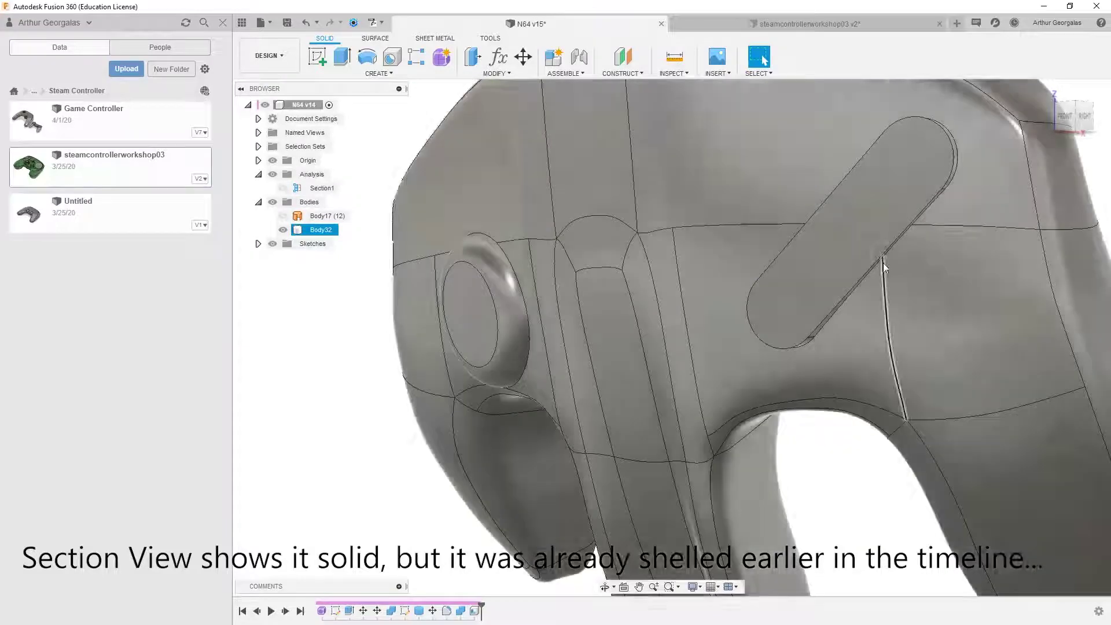
mouse_move(889, 251)
middle_mouse_down("shift")
mouse_move(875, 263)
mouse_move(911, 248)
middle_mouse_up("shift")
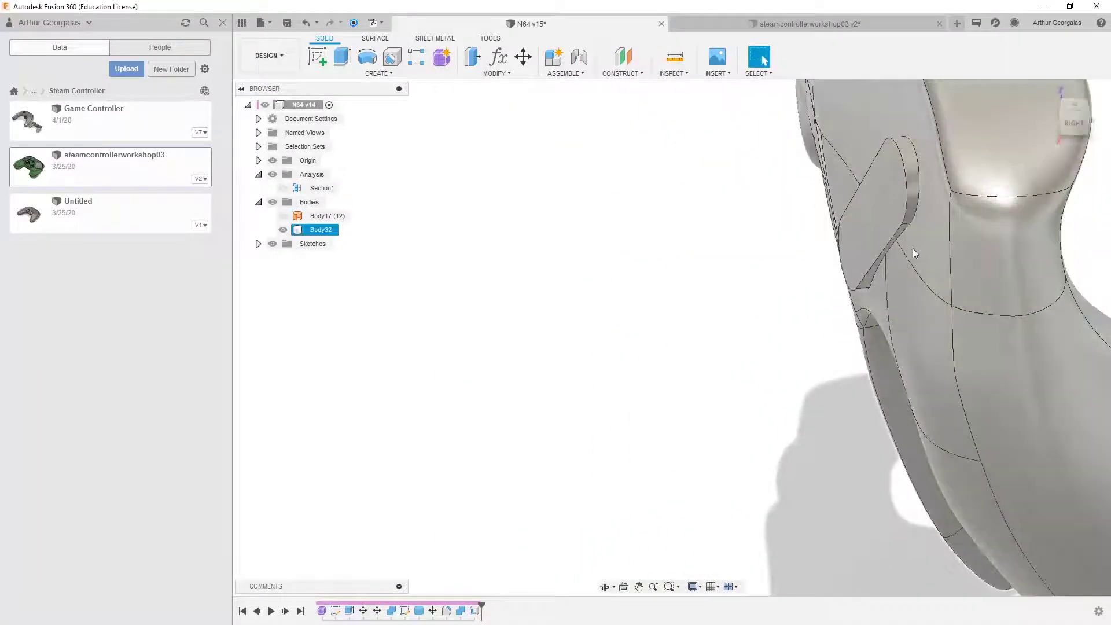
middle_click_drag(826, 311, 501, 138, "shift")
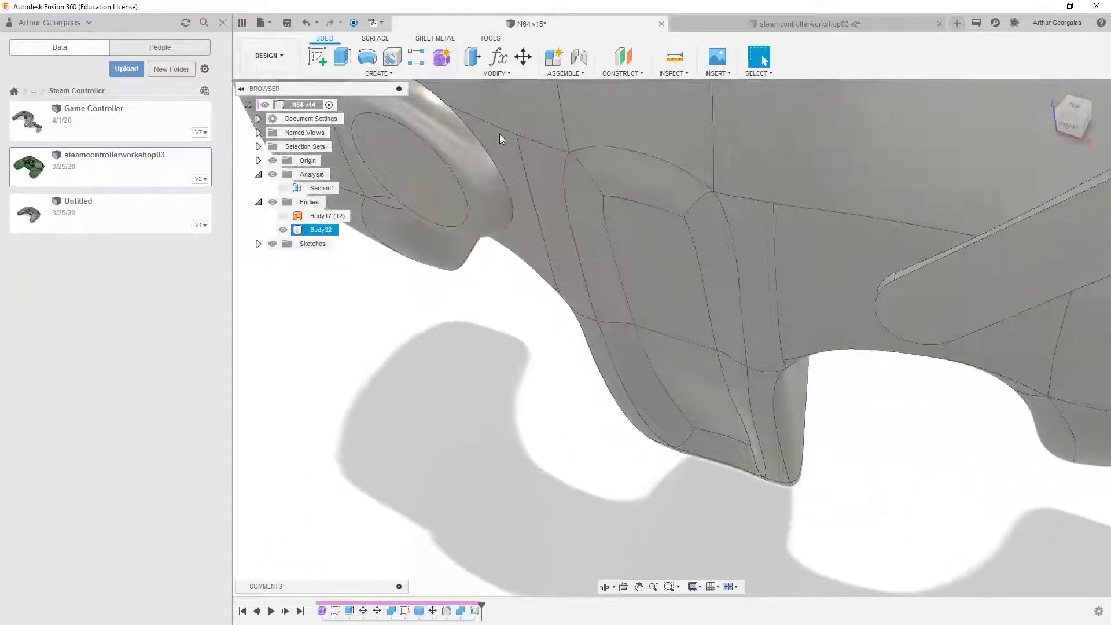
key("Escape")
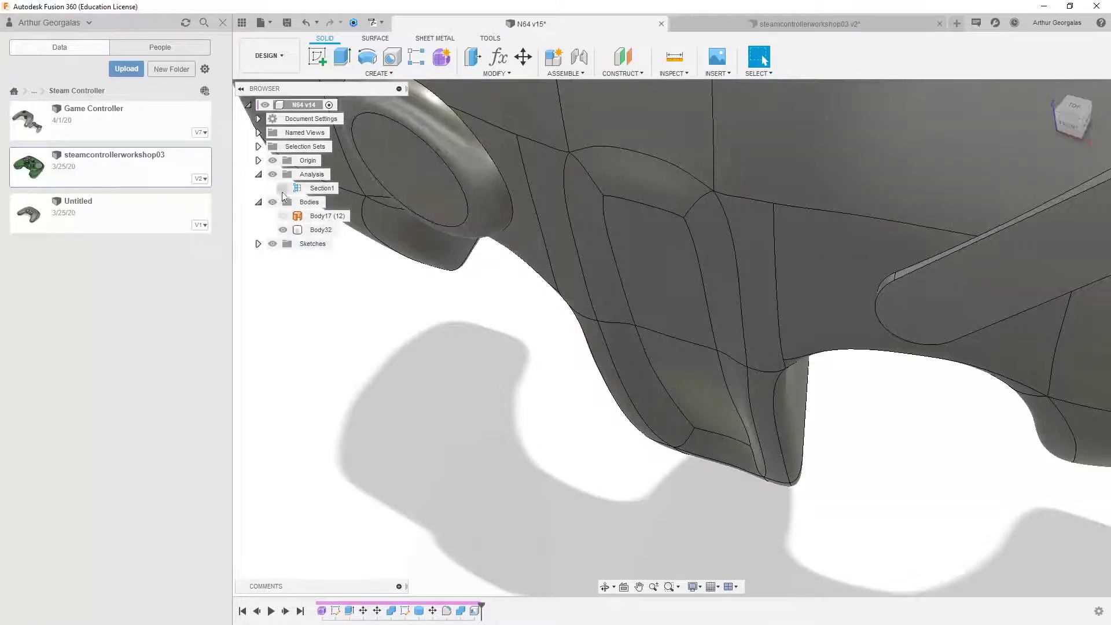
left_click(280, 189)
mouse_move(609, 231)
middle_mouse_down("shift")
mouse_move(568, 187)
mouse_move(578, 168)
middle_mouse_up("shift")
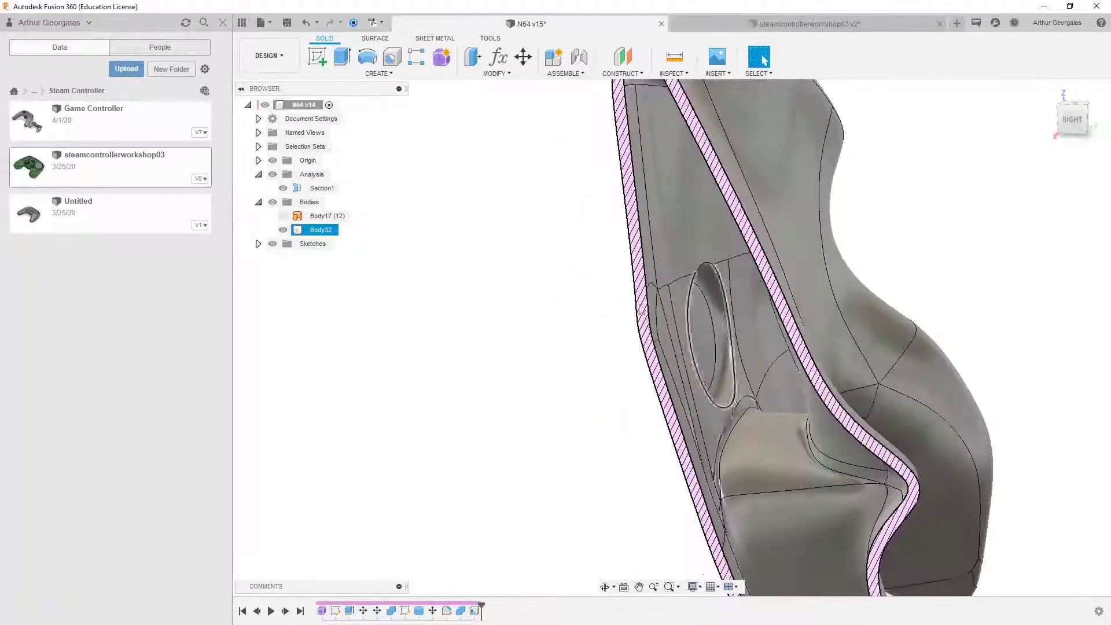
middle_click_drag(671, 305, 702, 314, "shift")
left_click(457, 298)
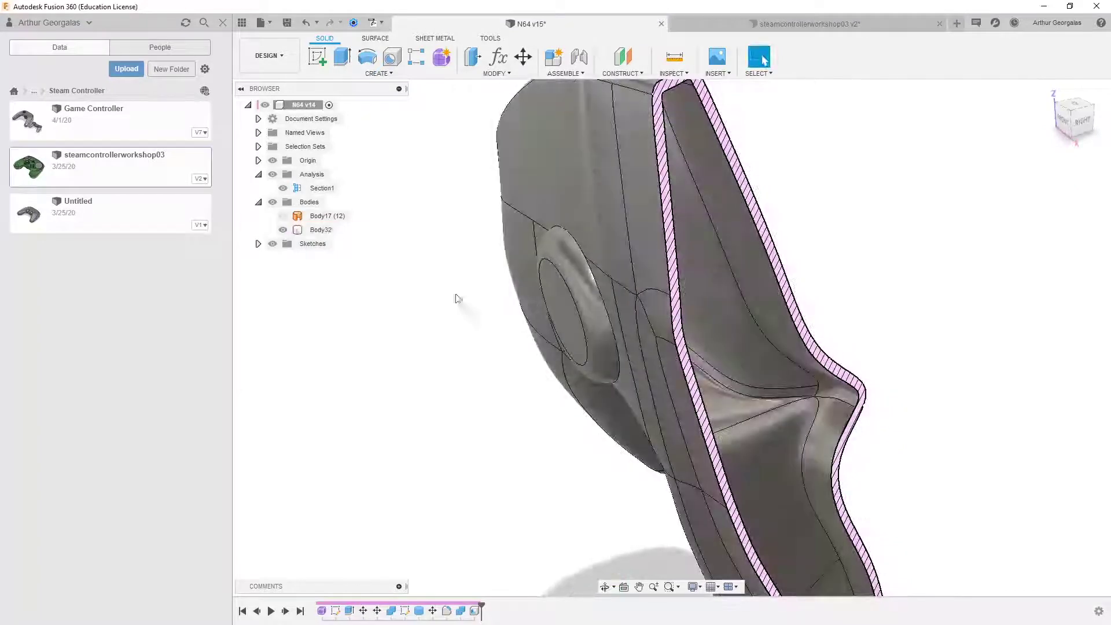
Step: Fillet the edge loop at the round boss's base with a 2 mm tangent radius
key("f")
left_click(577, 245)
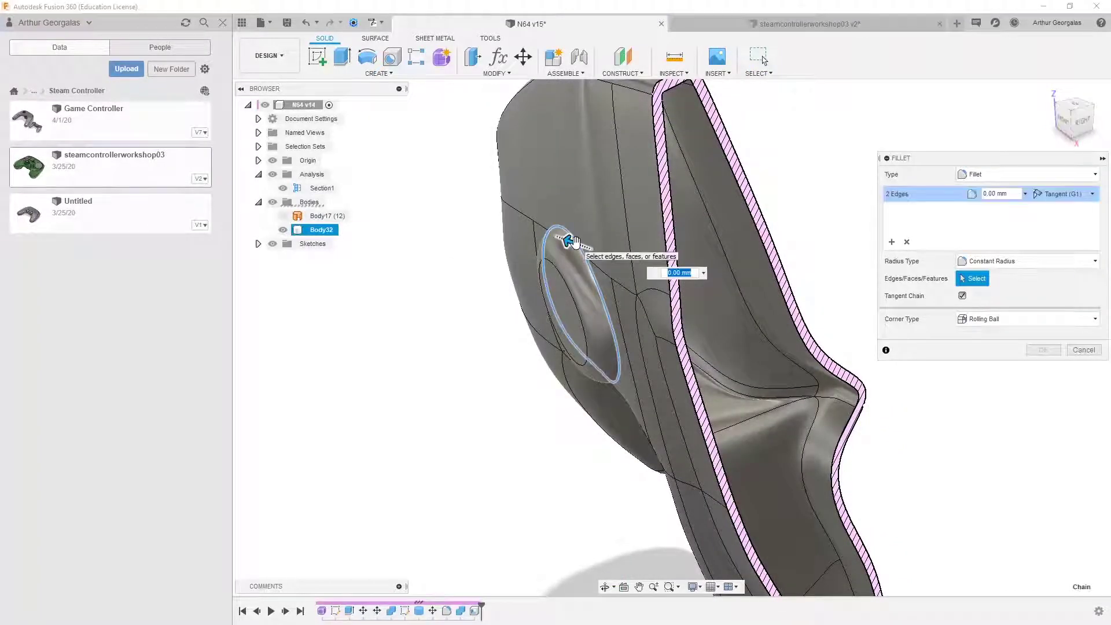
key("Return")
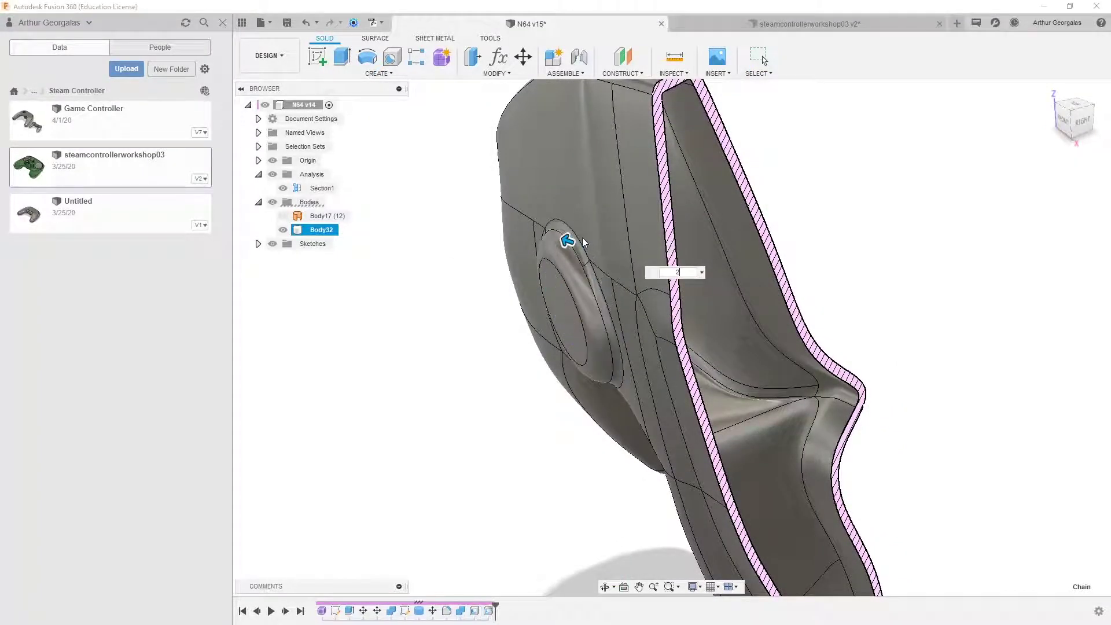
Step: Offset the section plane to about -26.9 mm to inspect the wall behind the filleted boss, then cancel the edit
double_click(304, 189)
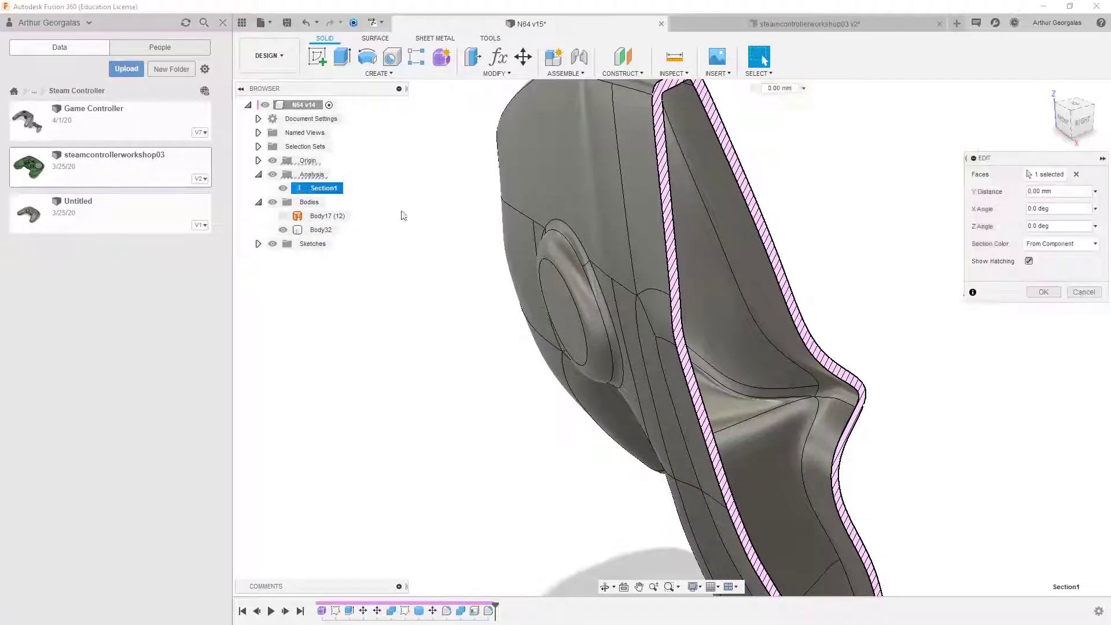
middle_click_drag(778, 325, 781, 347, "shift")
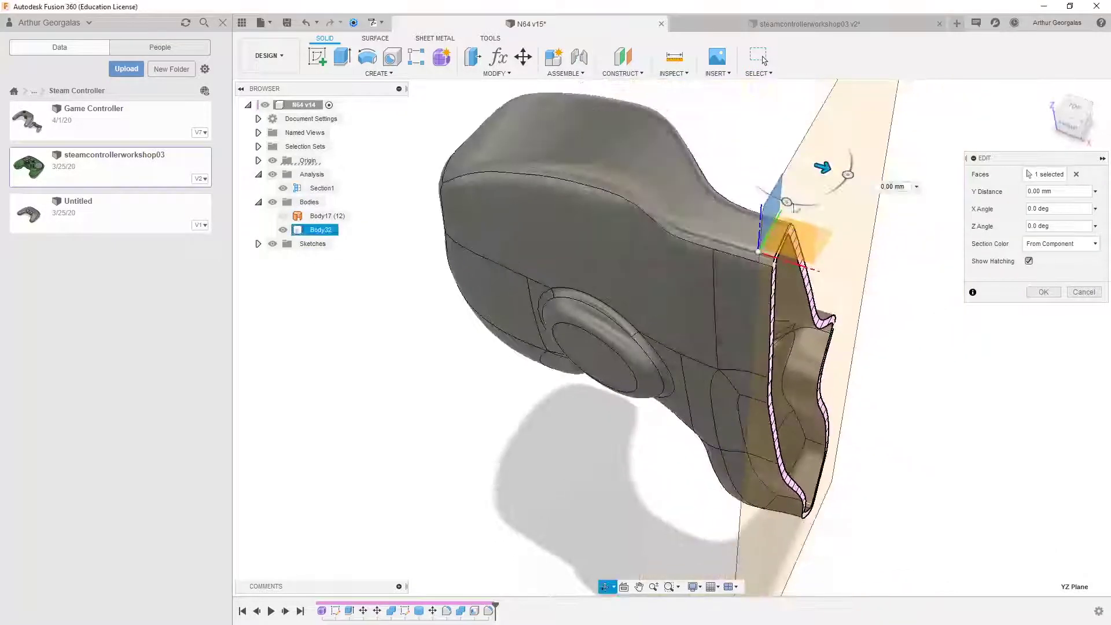
left_click_drag(825, 169, 645, 152)
scroll(653, 382, "up", 3)
middle_click_drag(660, 406, 585, 369, "shift")
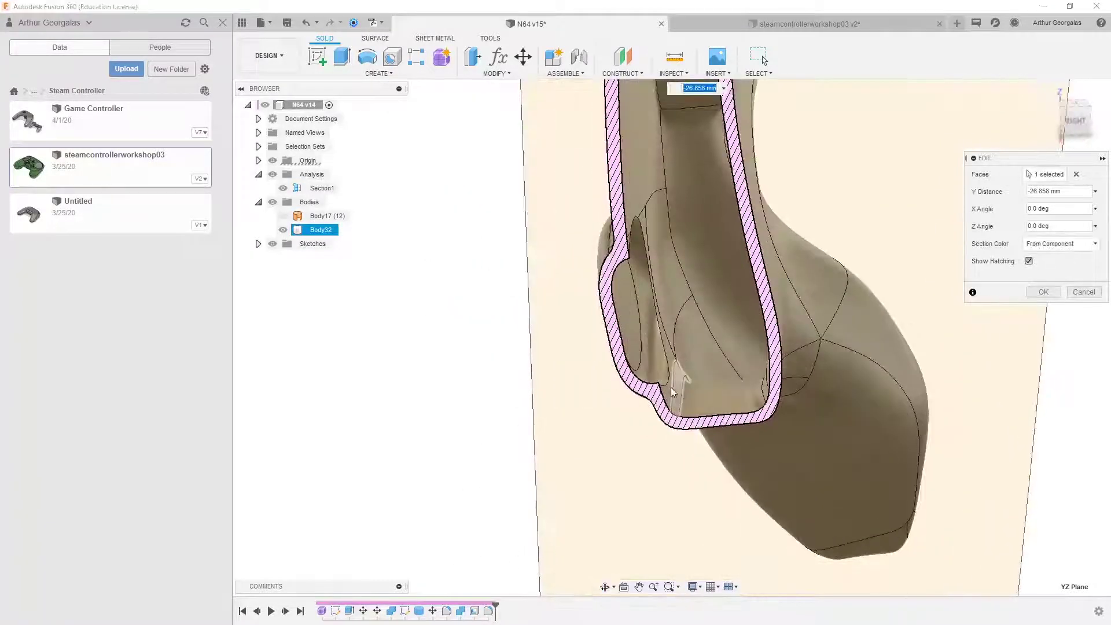
middle_click_drag(673, 393, 666, 386, "shift")
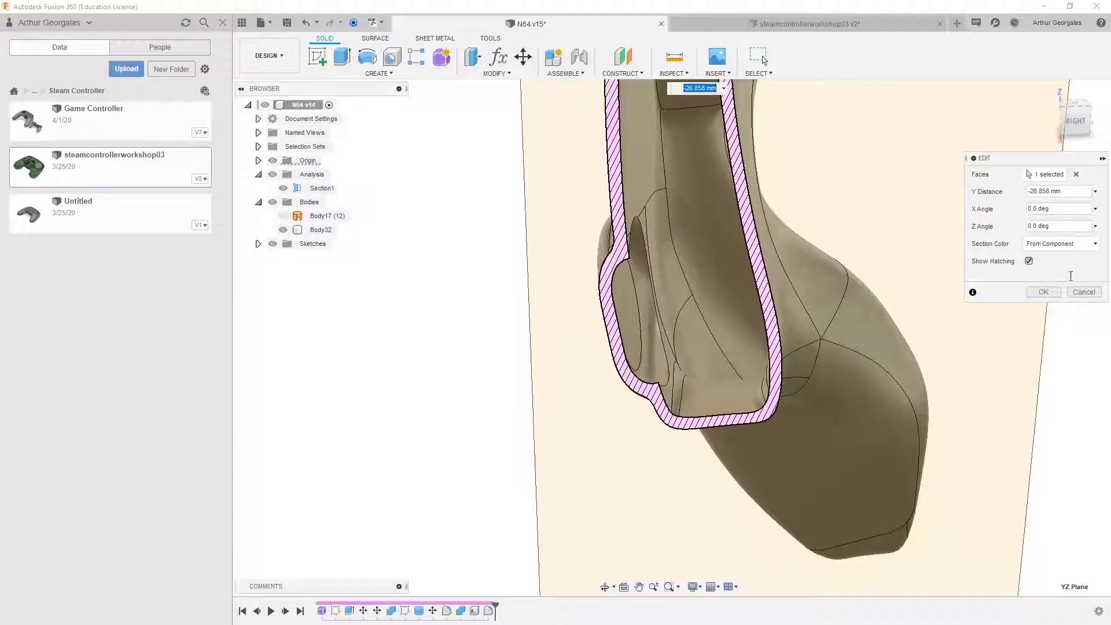
left_click(1074, 294)
scroll(541, 258, "down", 4)
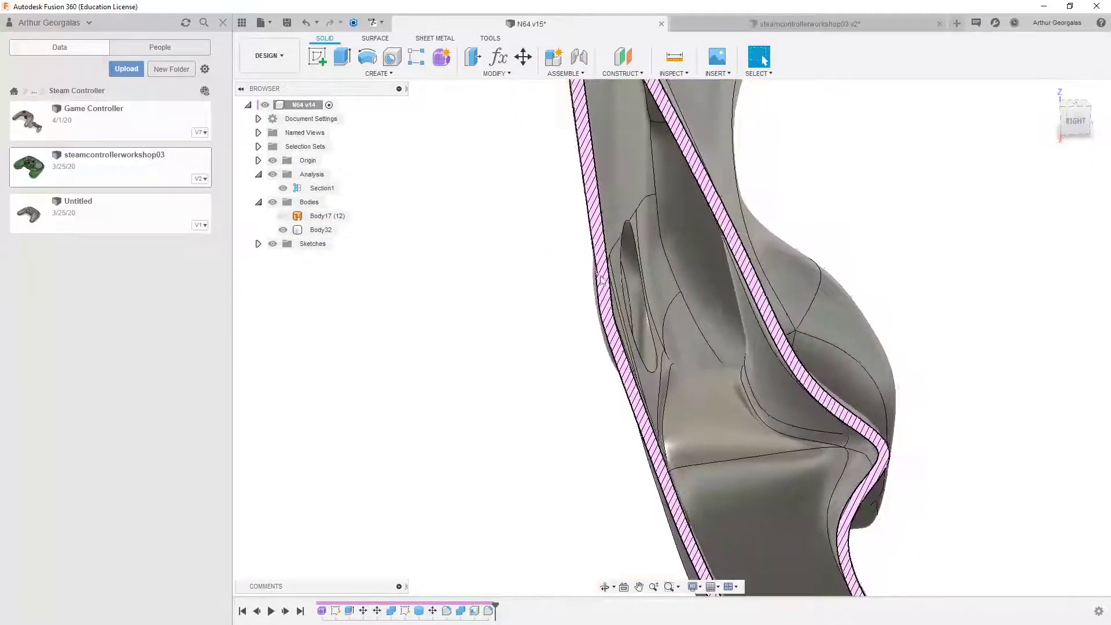
Step: Hide the section analysis and show the Body17 surface together with the controller body to compare them
middle_click_drag(684, 288, 684, 182, "shift")
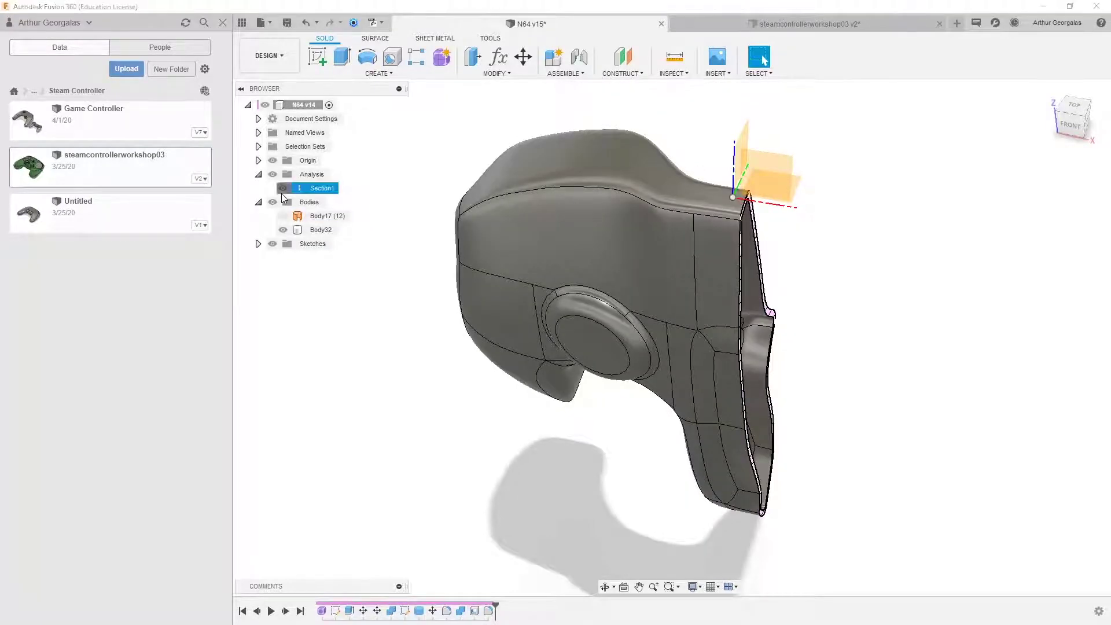
left_click(283, 189)
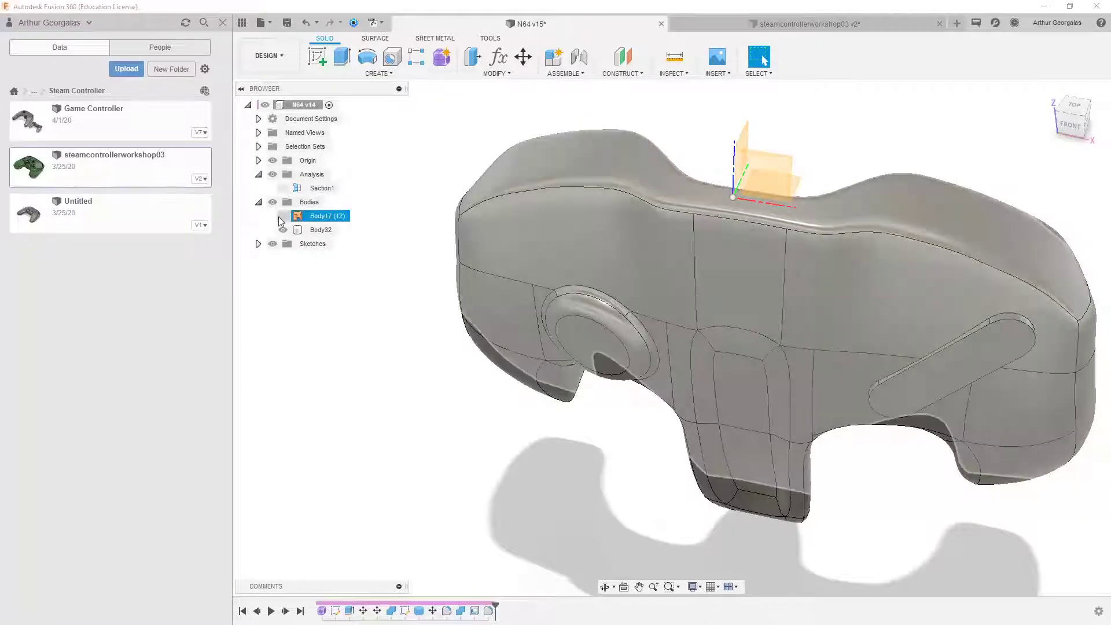
middle_click_drag(763, 291, 395, 219, "shift")
left_click(282, 216)
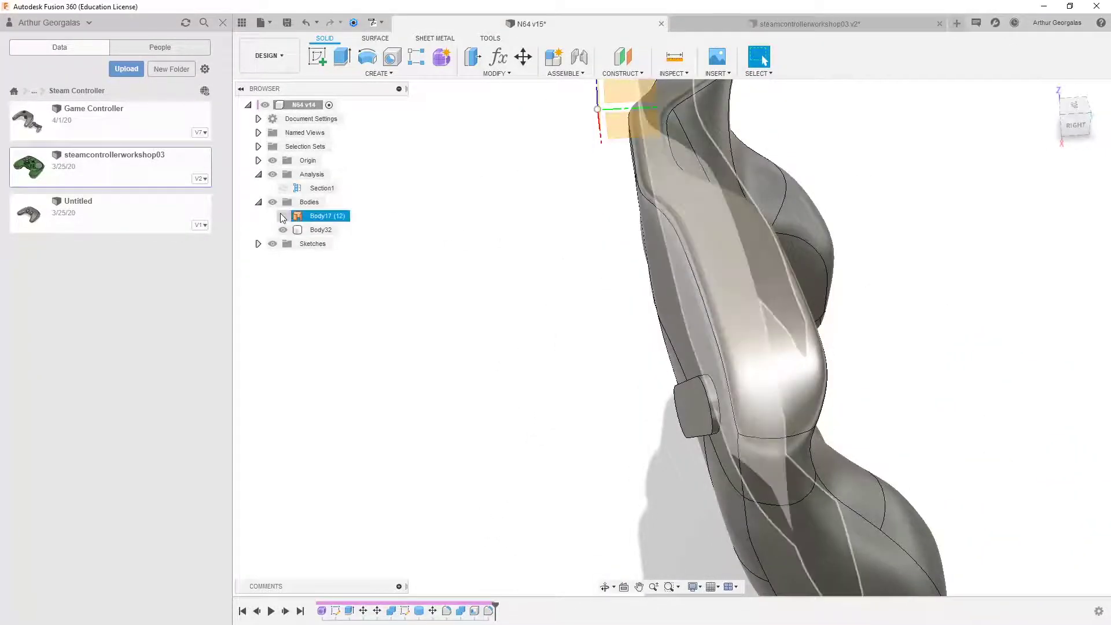
scroll(627, 276, "down", 3)
middle_click_drag(627, 275, 548, 156, "shift")
scroll(586, 287, "up", 3)
scroll(686, 341, "up", 4)
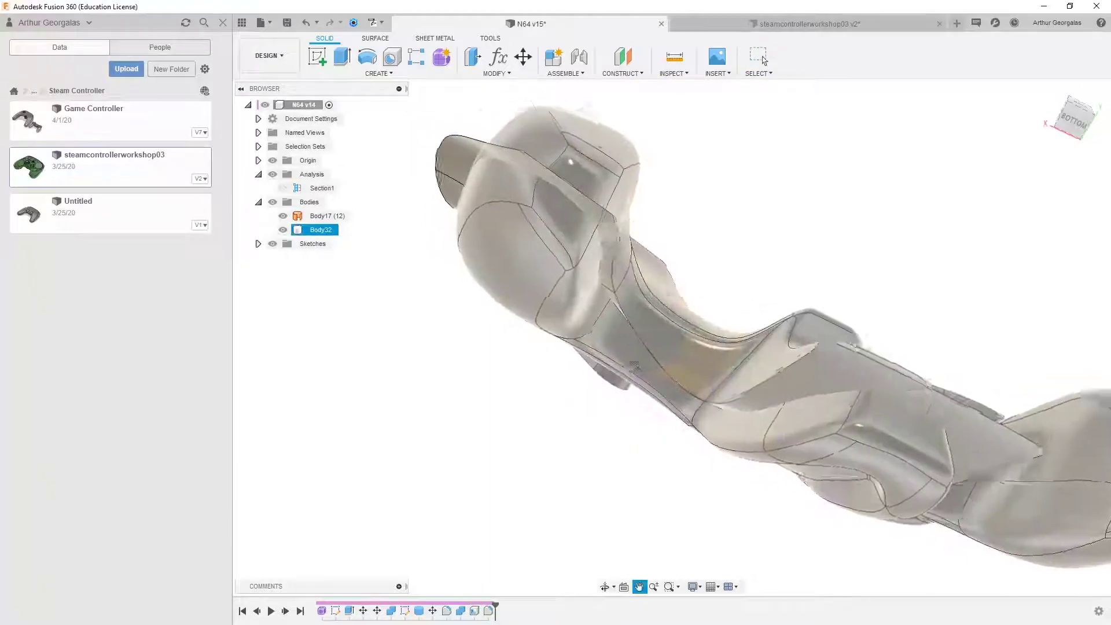
middle_click_drag(687, 325, 710, 359, "shift")
key("Escape")
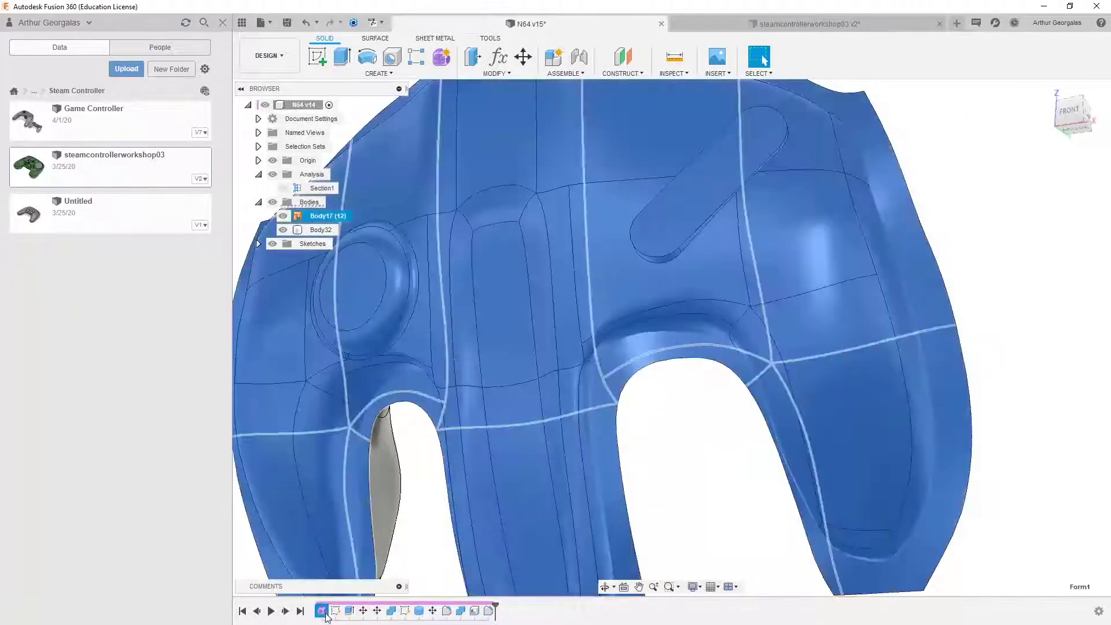
Step: Open the first form feature for editing and hide Body15 so that only the open split surface is shown
double_click(322, 610)
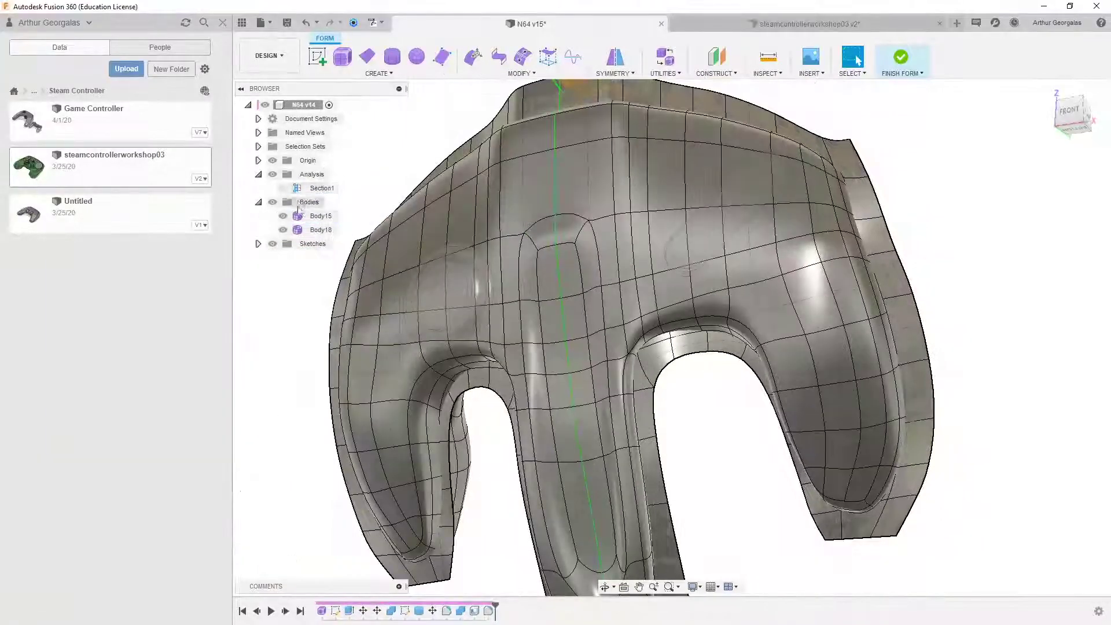
left_click(282, 216)
left_click(321, 229)
middle_click_drag(712, 212, 626, 191, "shift")
left_click(624, 117)
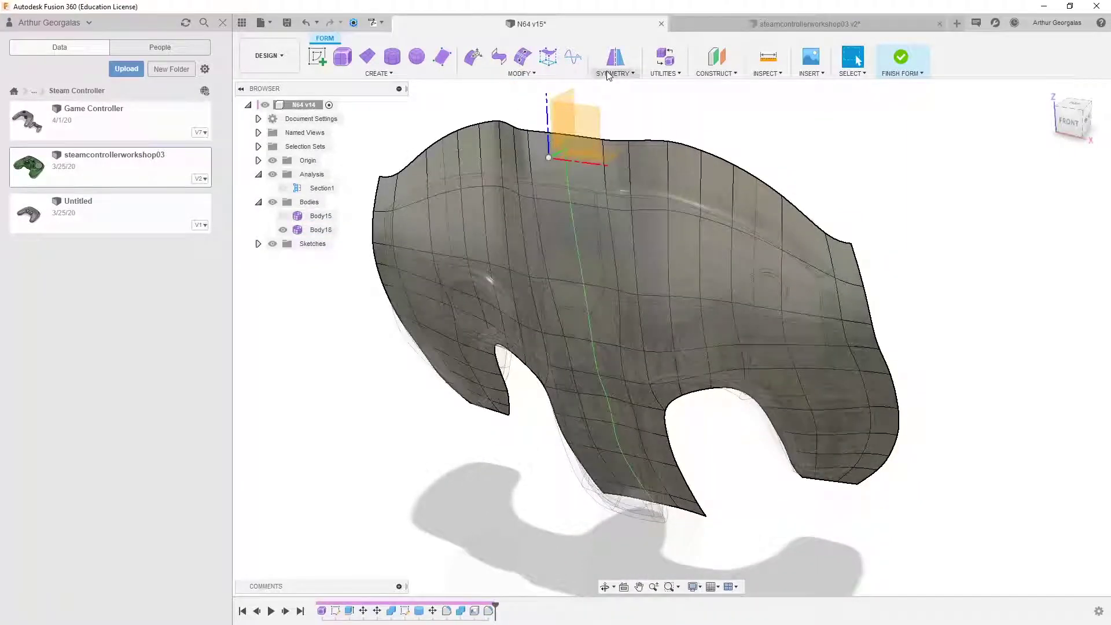
Step: Apply Make Uniform to the open T-Spline split surface
left_click(665, 71)
left_click(673, 111)
left_click(650, 193)
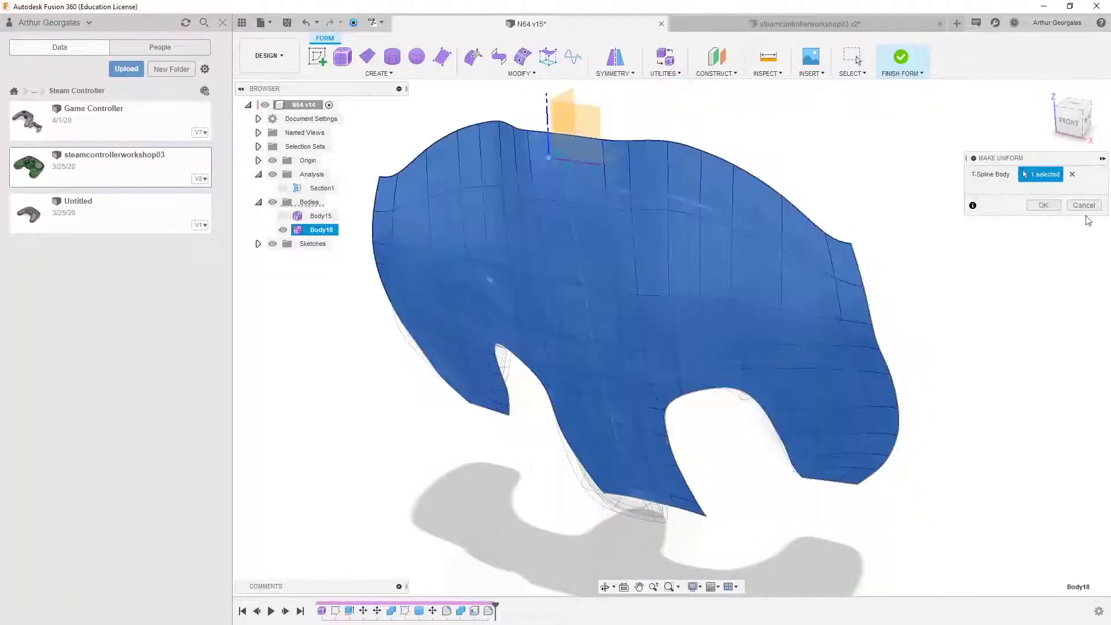
left_click(1047, 206)
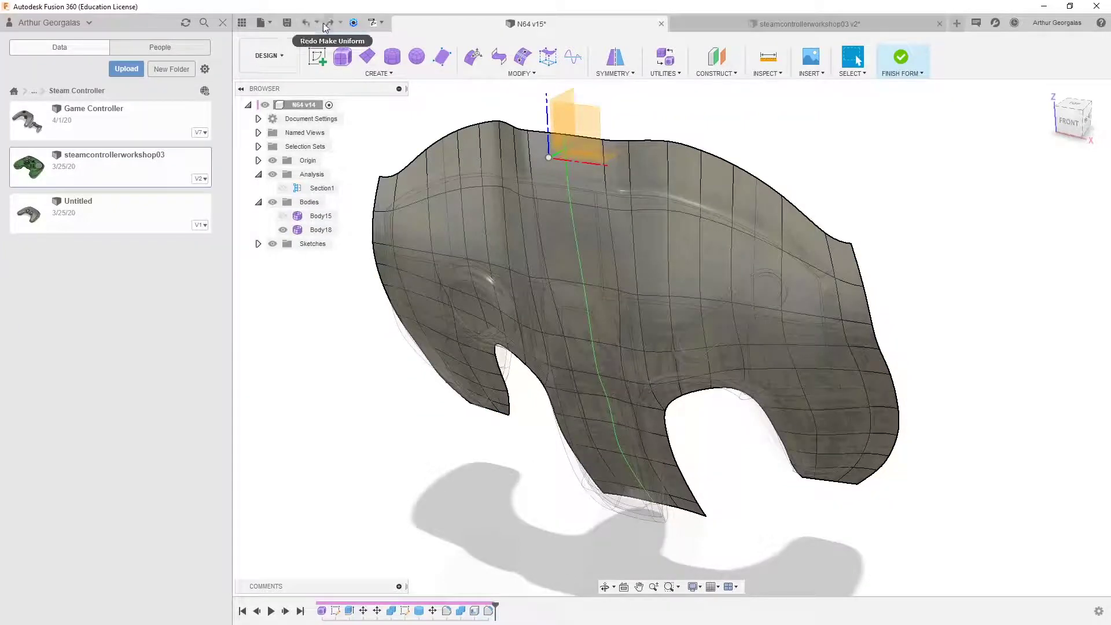
Step: Smooth four faces across the split surface's central flap with a smoothing value of 1
scroll(518, 303, "up", 3)
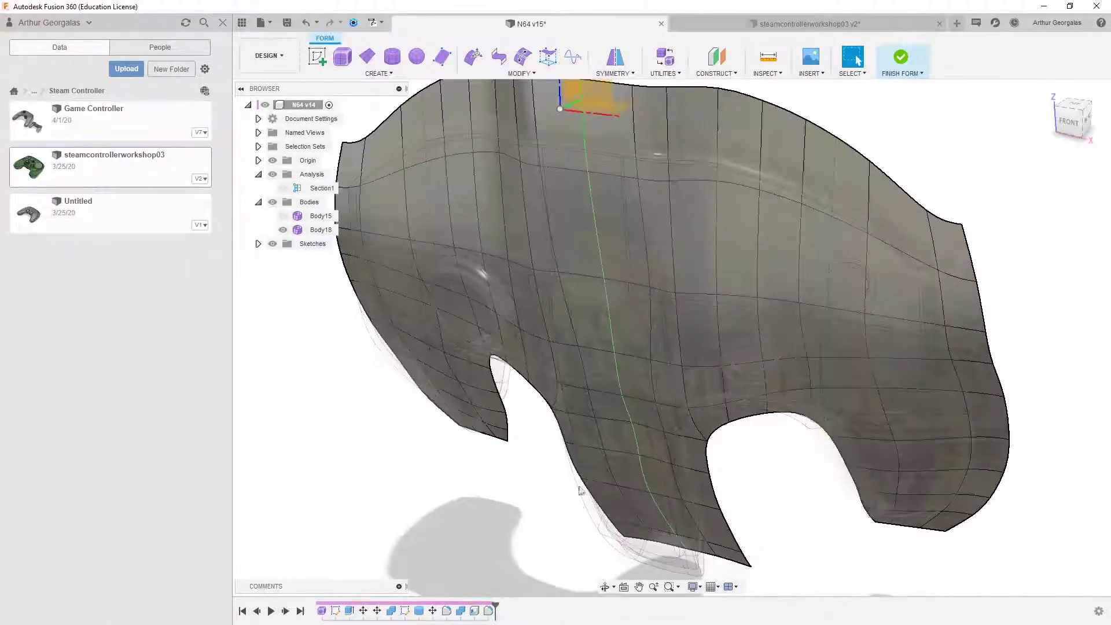
middle_click_drag(580, 488, 611, 523, "shift")
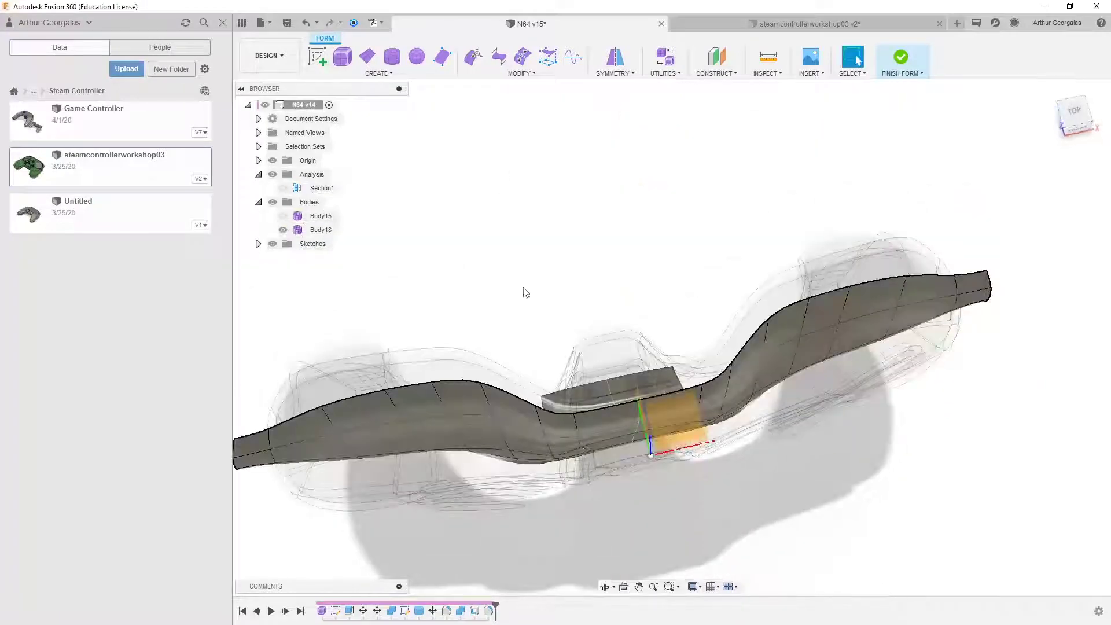
left_click(520, 74)
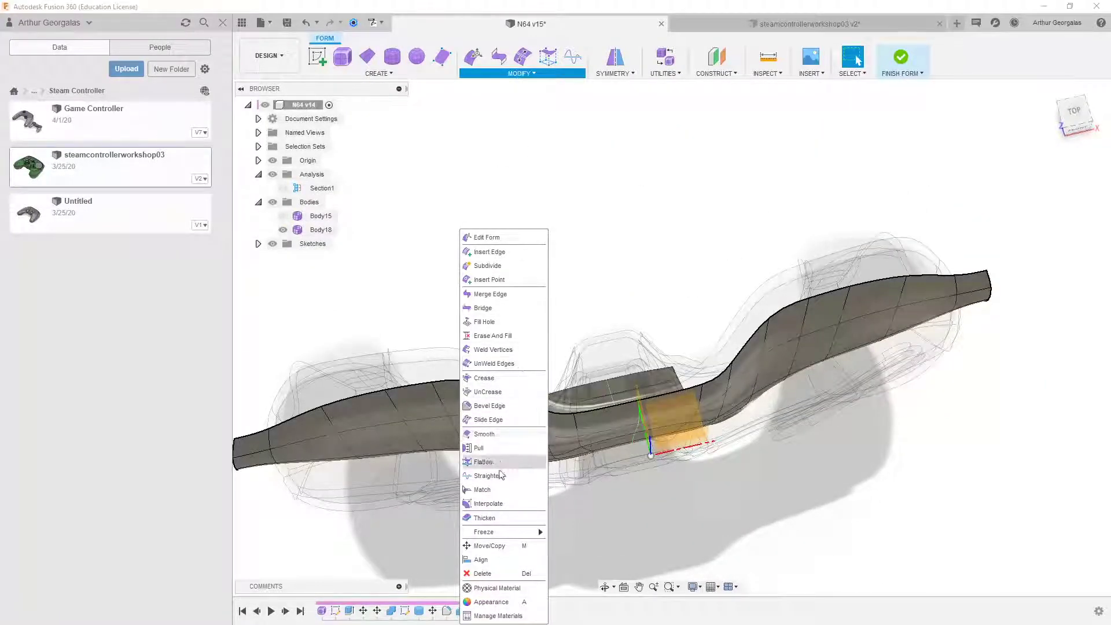
left_click(485, 434)
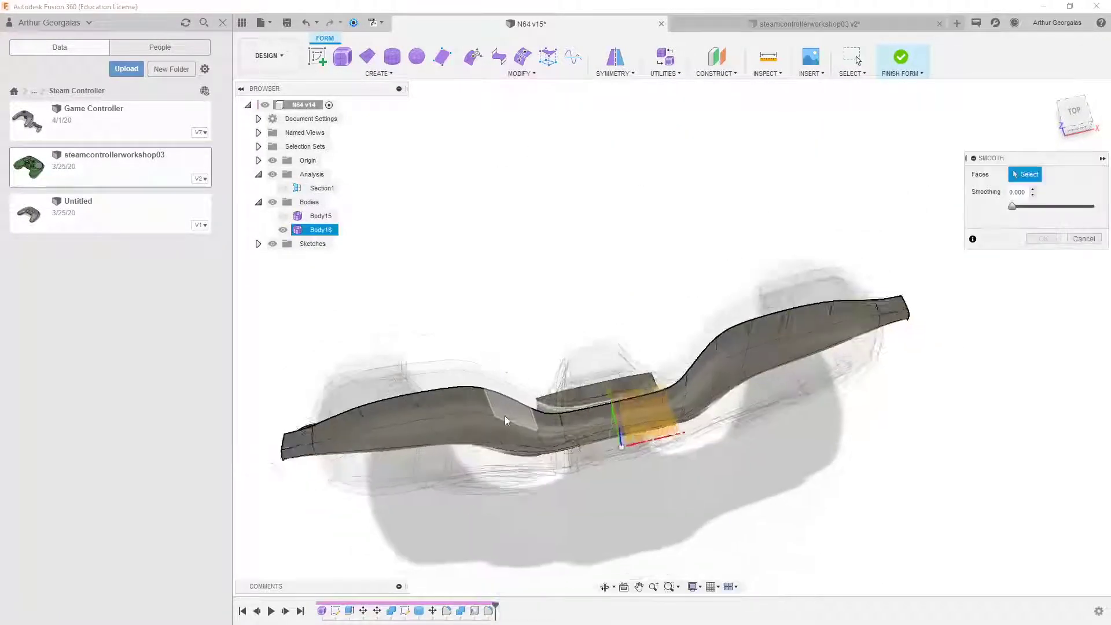
middle_click_drag(504, 415, 596, 176)
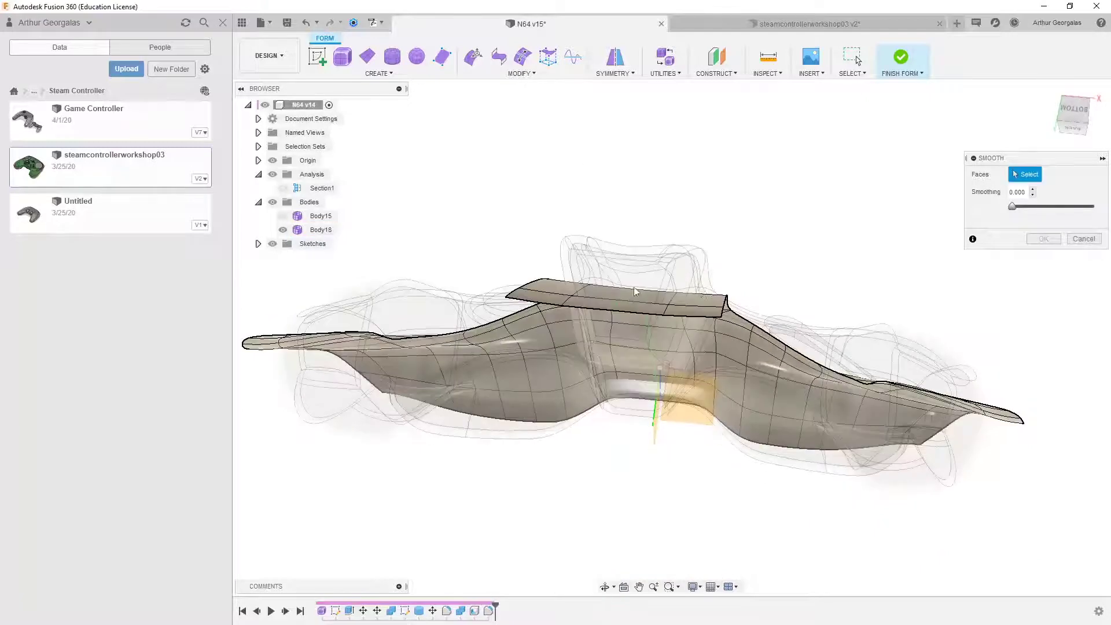
left_click(678, 304)
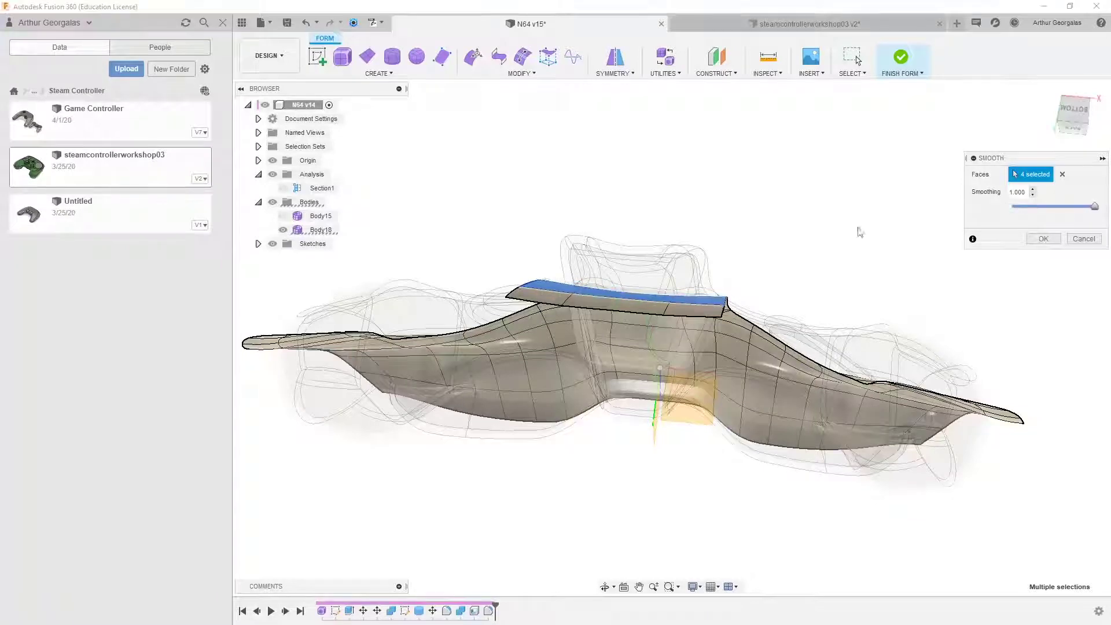
middle_click_drag(679, 261, 694, 290, "shift")
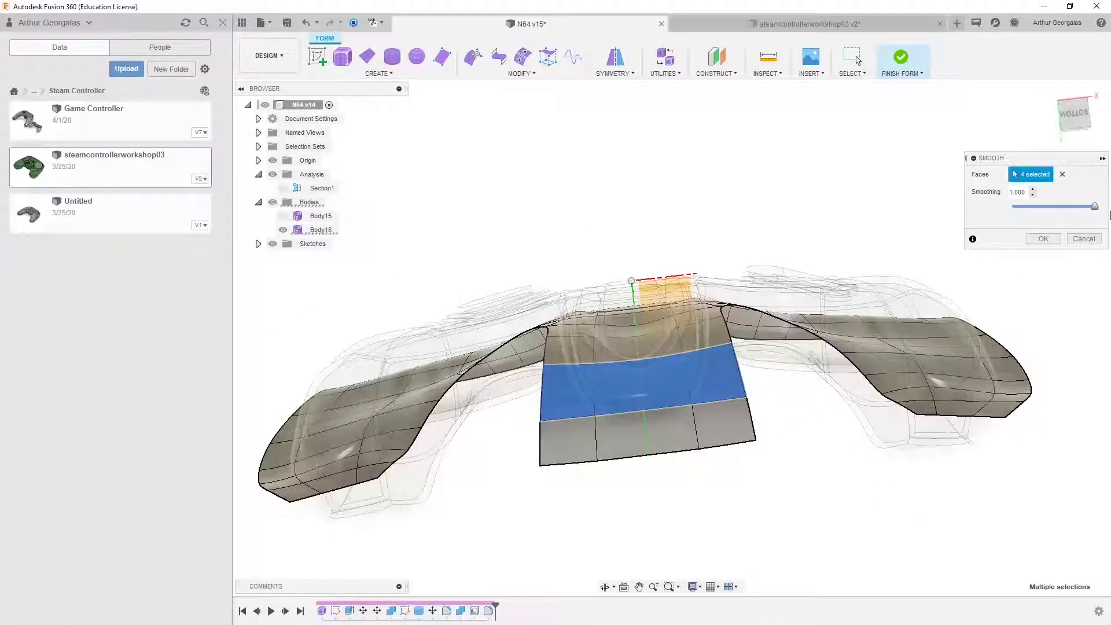
left_click_drag(1095, 207, 1010, 207)
middle_click_drag(698, 324, 693, 294, "shift")
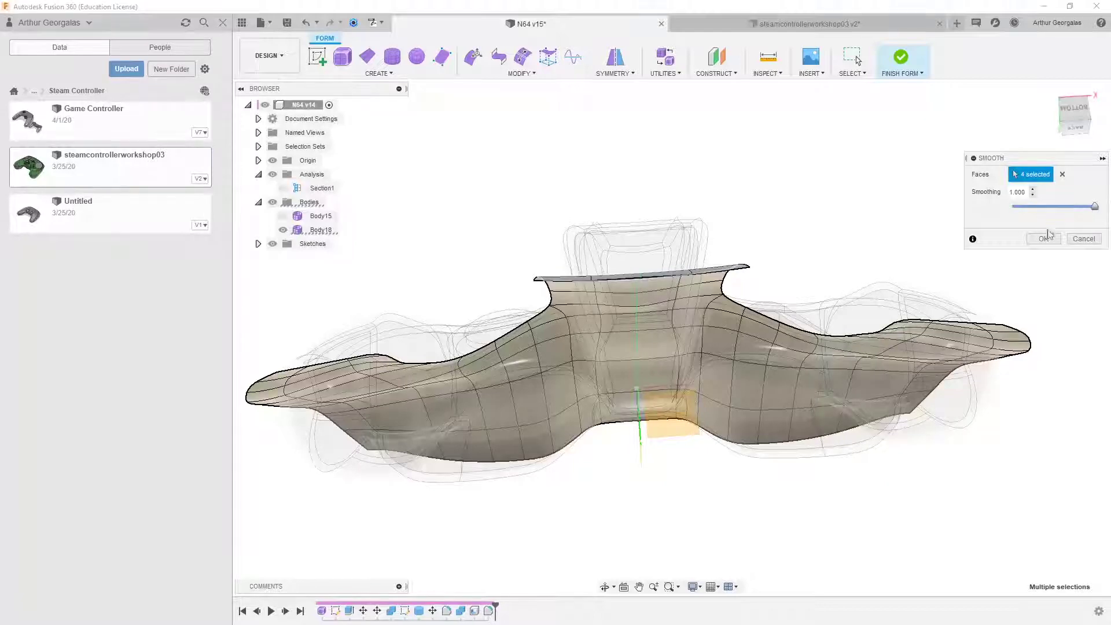
left_click(1045, 239)
Step: Smooth the 12 faces at the end of one outer grip of the split surface with a smoothing value of 1
middle_click_drag(790, 254, 473, 392, "shift")
scroll(473, 392, "up", 5)
left_click(682, 214)
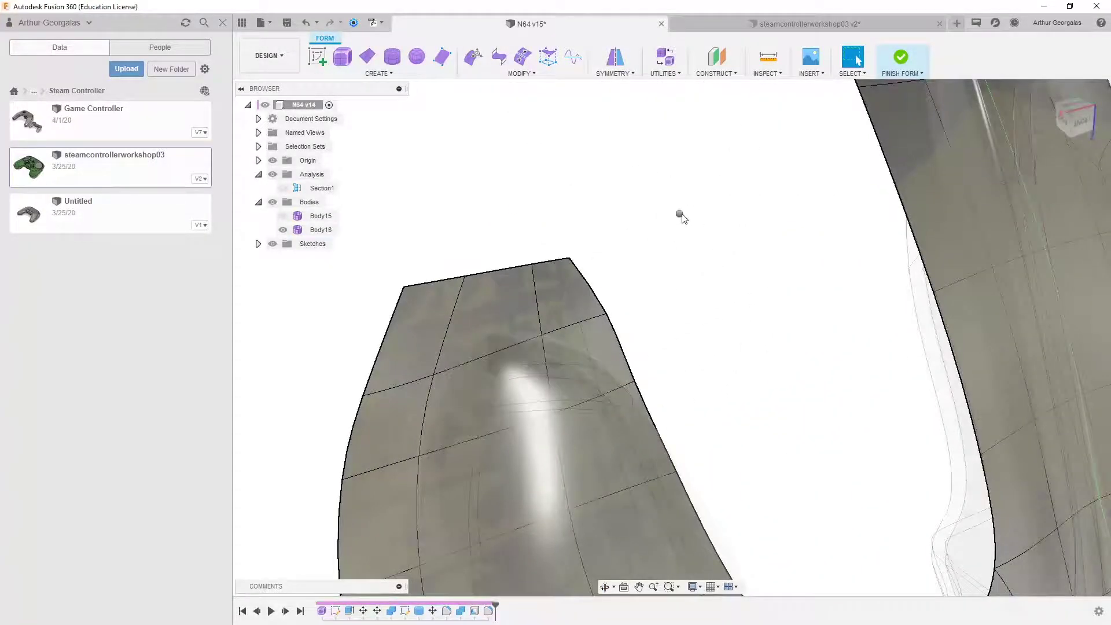
right_click(681, 215)
left_click(678, 186)
left_click(553, 316)
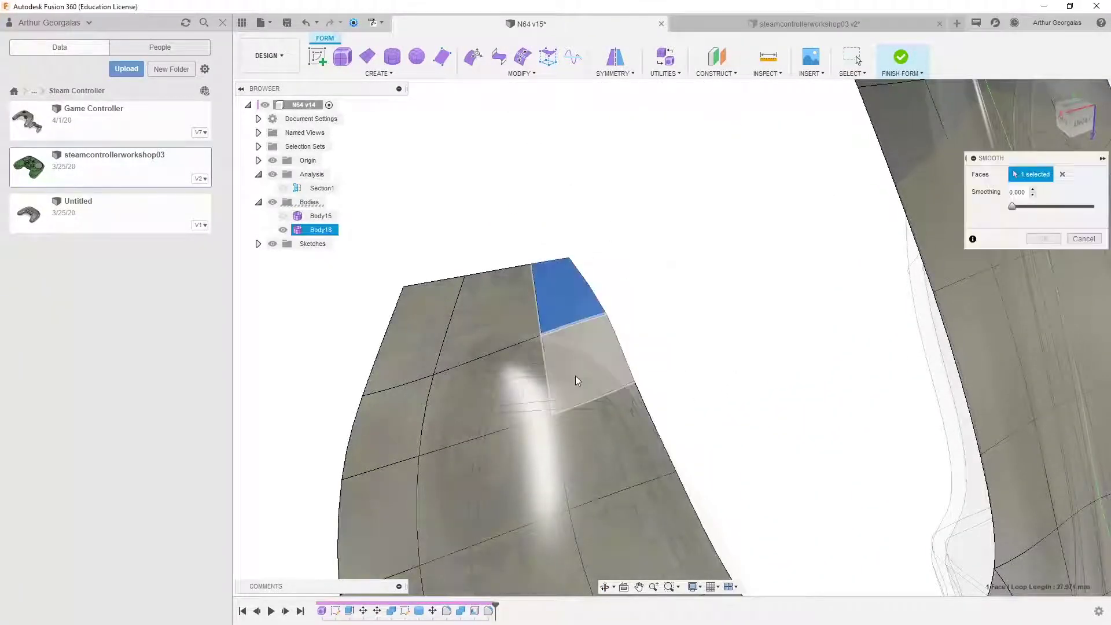
left_click(578, 381)
left_click(589, 445)
left_click(496, 399)
left_click(497, 335)
left_click(415, 345)
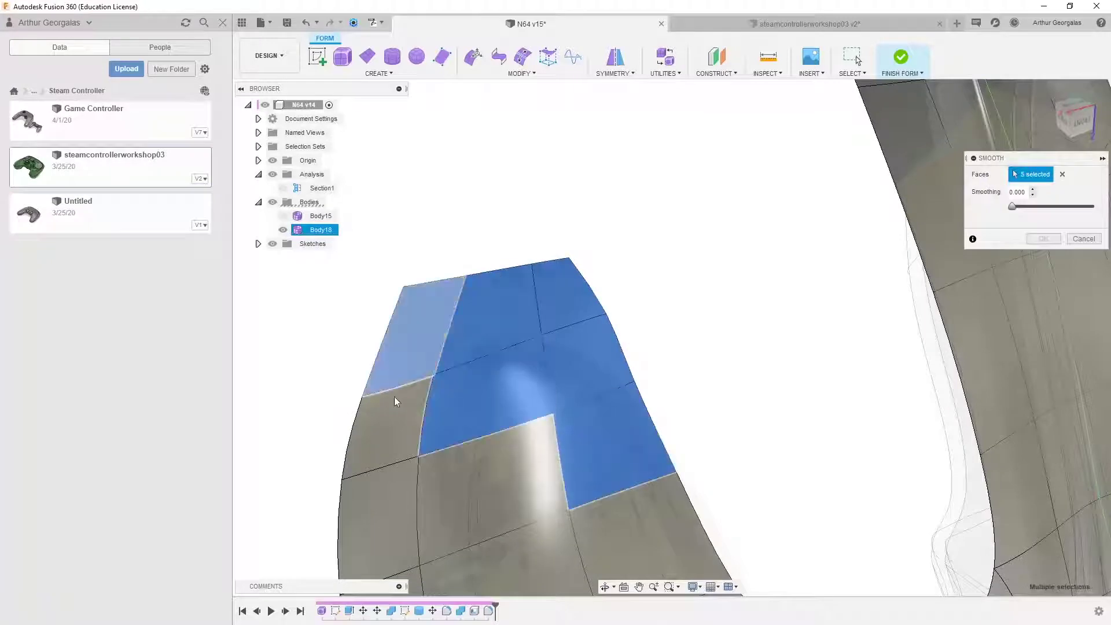
left_click(380, 446)
left_click(381, 503)
left_click(627, 533)
middle_click_drag(497, 493, 519, 302, "shift")
left_click(519, 302)
left_click(498, 249)
left_click(429, 350)
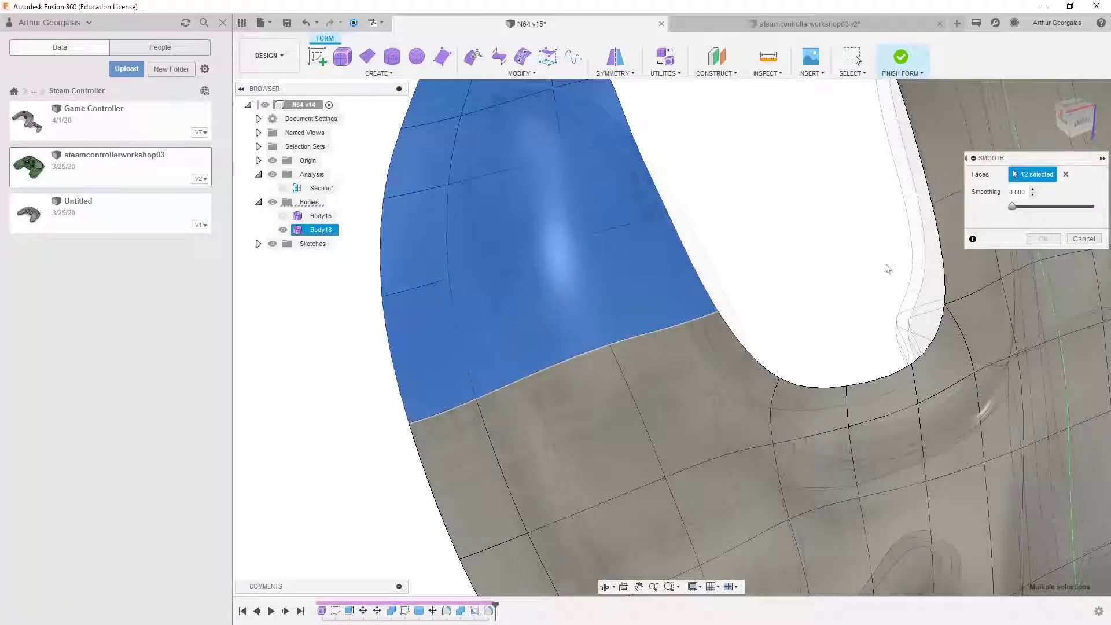
middle_click_drag(518, 289, 697, 232, "shift")
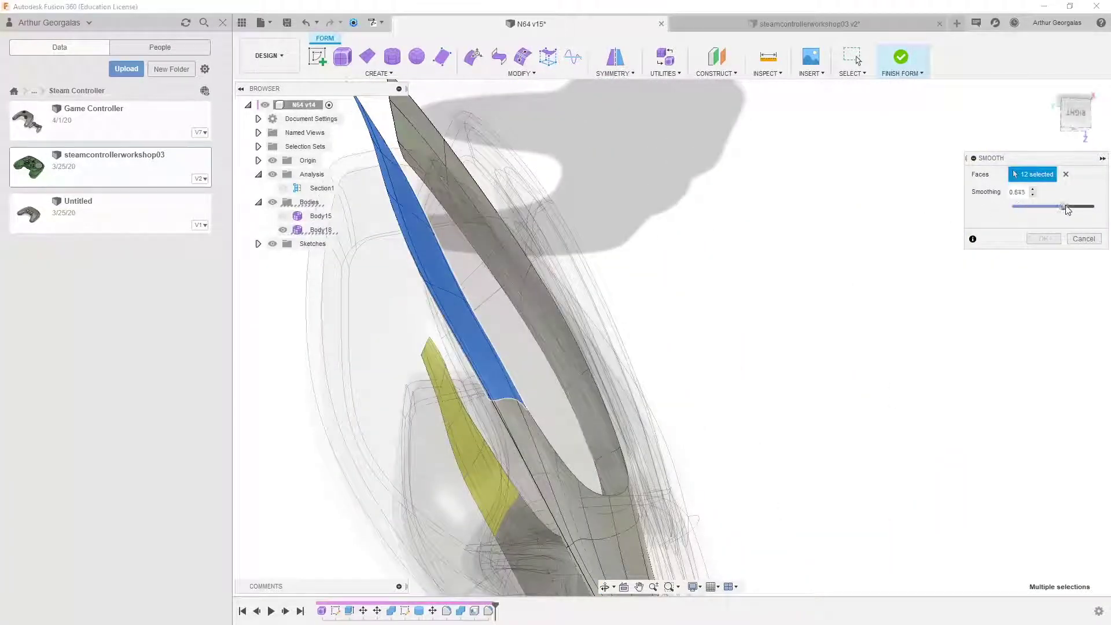
left_click_drag(1068, 210, 1070, 210)
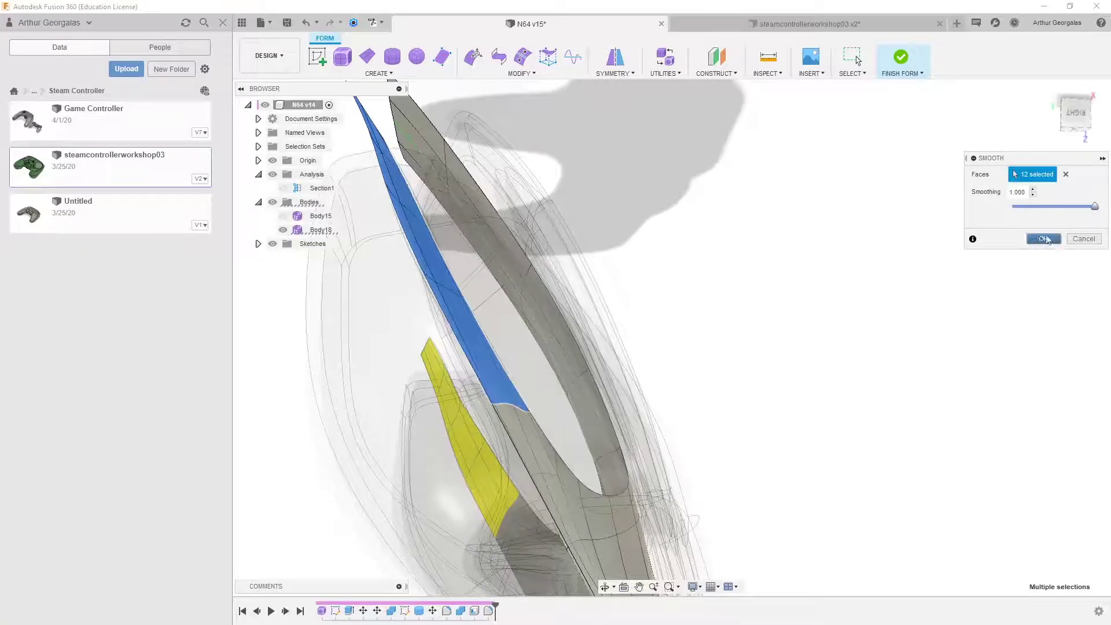
left_click(1045, 239)
Step: Finish the form edit and examine where the smoothed surface passes through the controller body
middle_click_drag(804, 253, 702, 354, "shift")
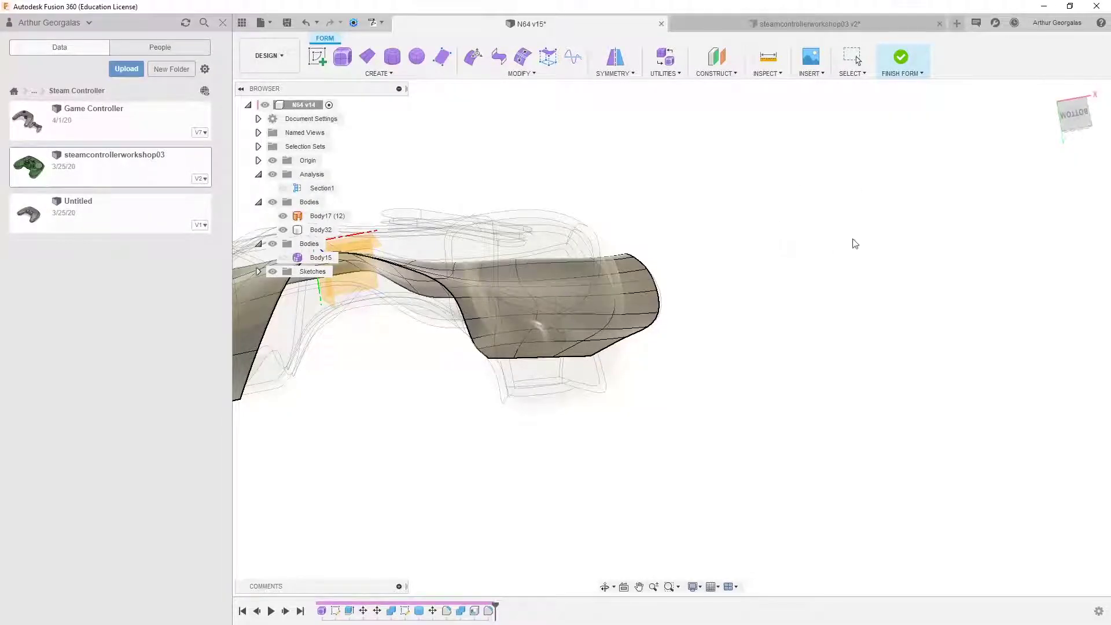
scroll(846, 240, "down", 3)
scroll(449, 295, "up", 5)
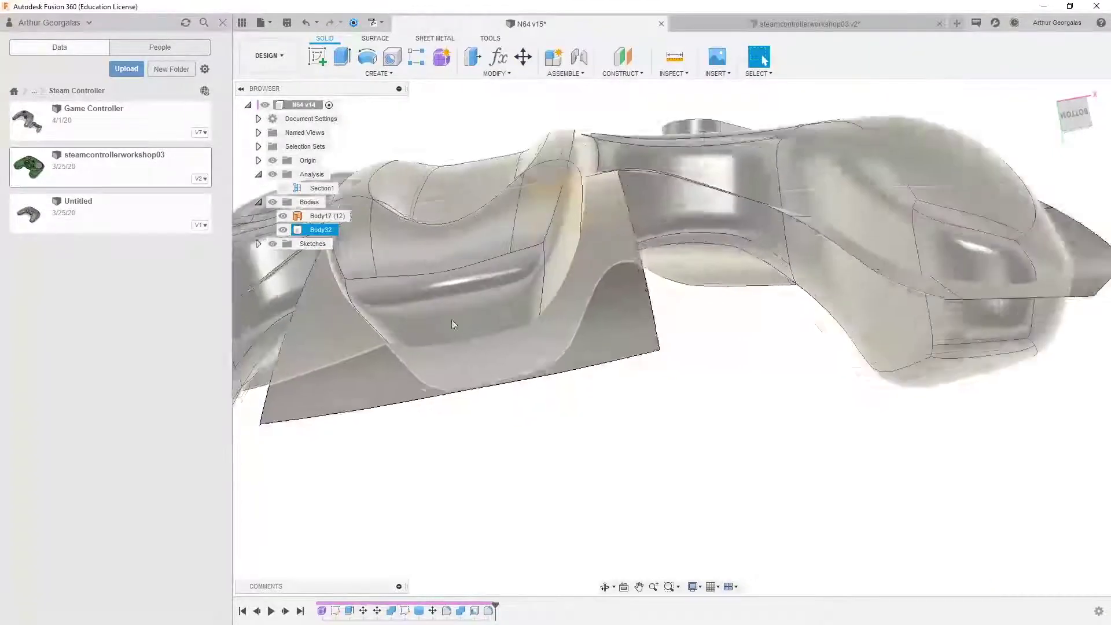
middle_click_drag(451, 319, 472, 324, "shift")
middle_click_drag(256, 299, 689, 342, "shift")
scroll(689, 341, "down", 6)
middle_click_drag(926, 491, 565, 382, "shift")
left_click(566, 382)
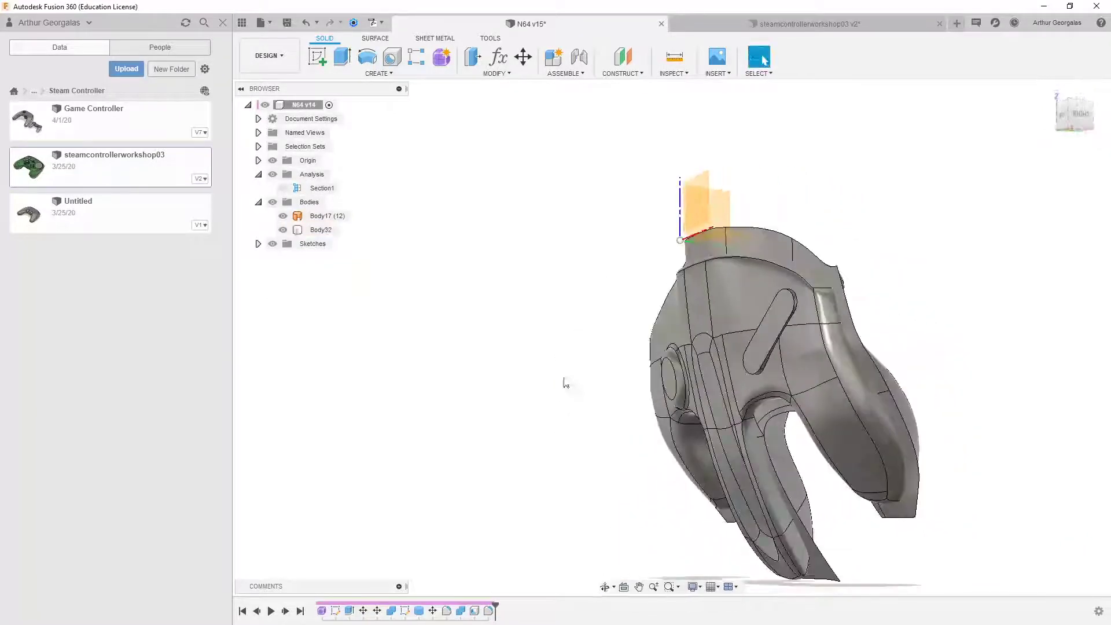
Step: Split the controller body Body32 using the Body17 surface as the splitting tool, with Extend Splitting Tool(s) turned off
left_click(496, 74)
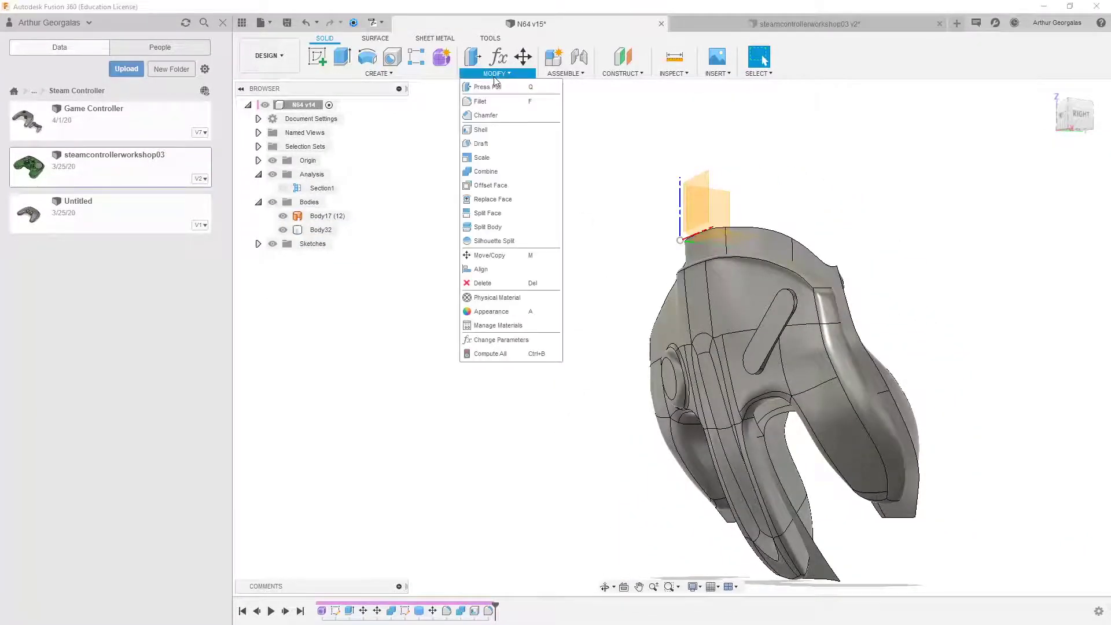
left_click(497, 226)
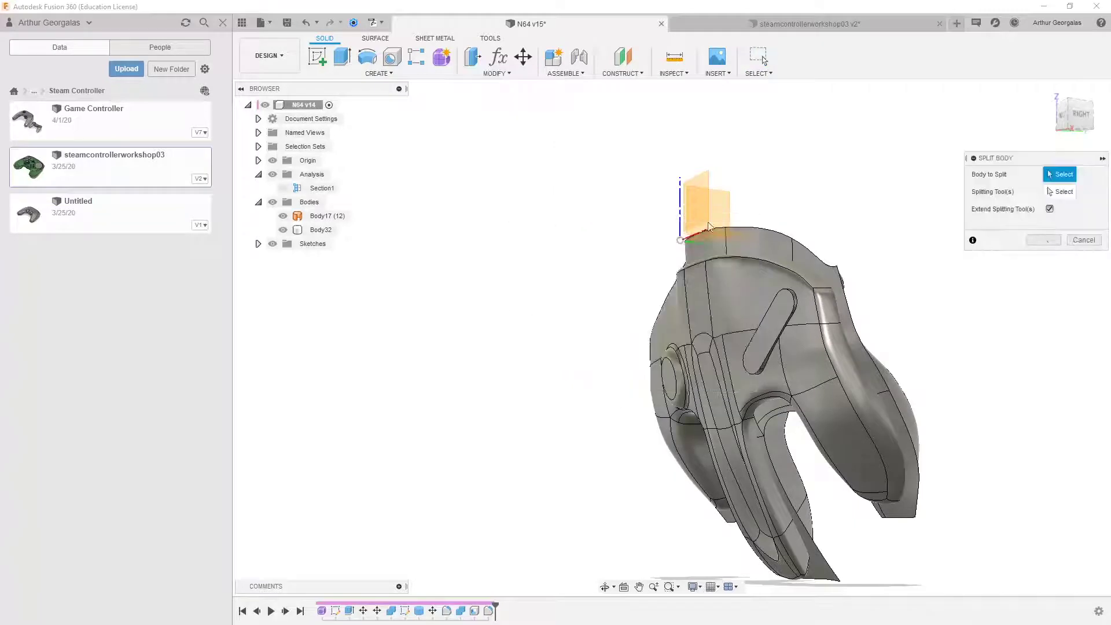
left_click(771, 237)
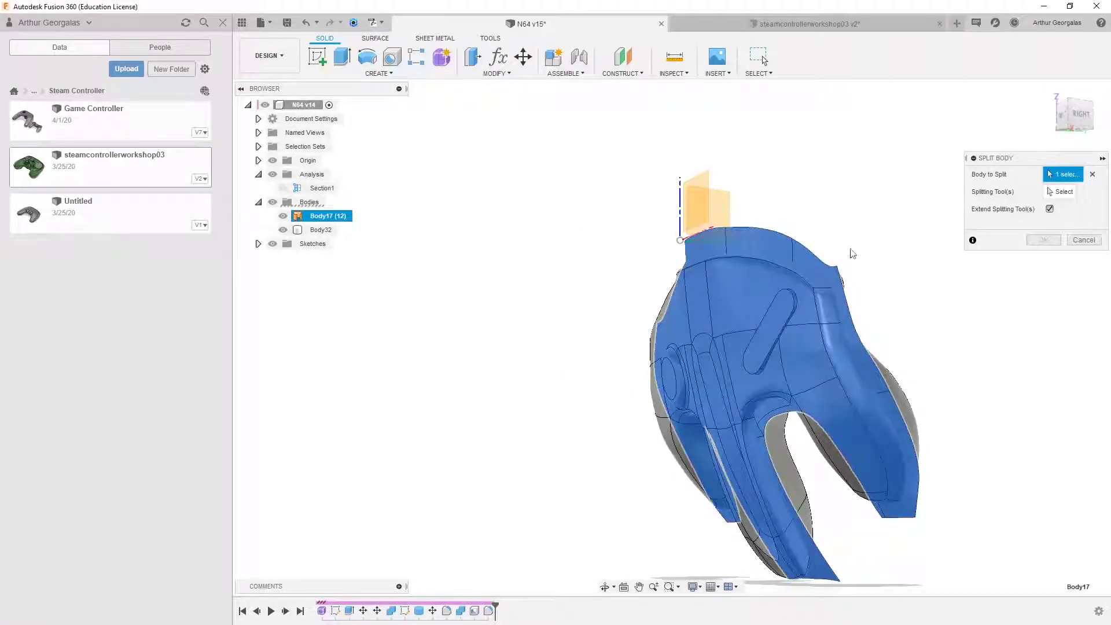
left_click(1092, 175)
left_click(321, 229)
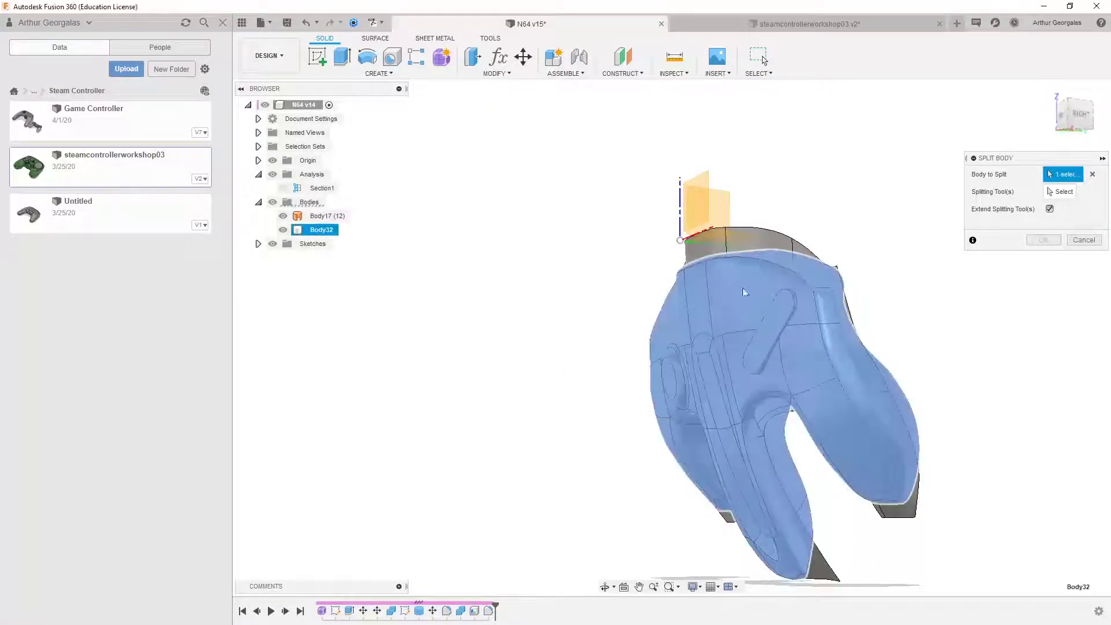
left_click(1059, 191)
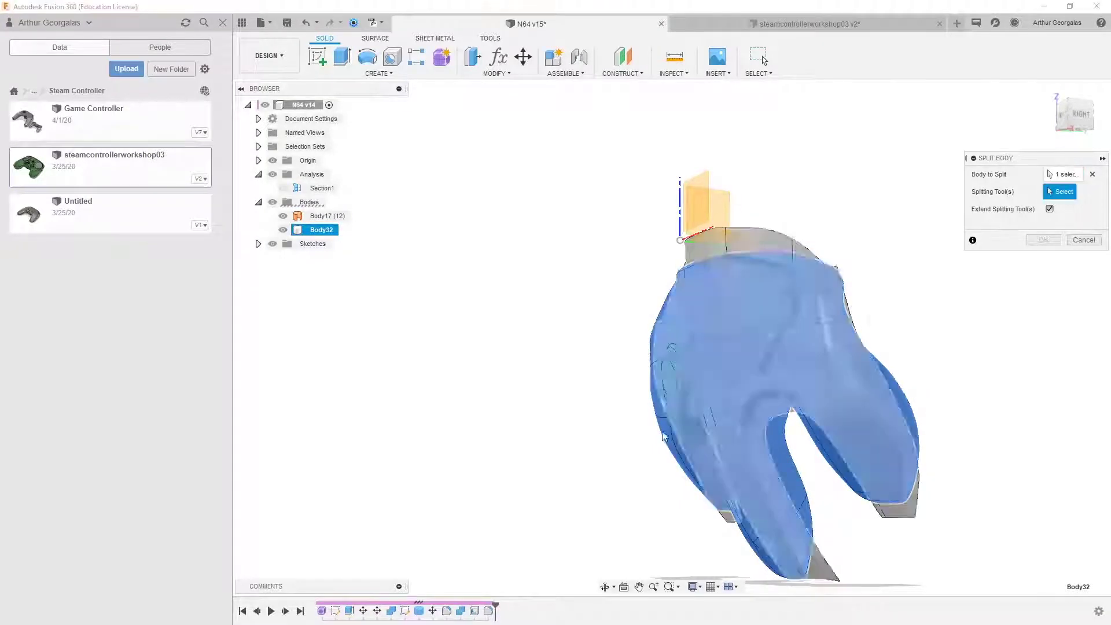
left_click(763, 240)
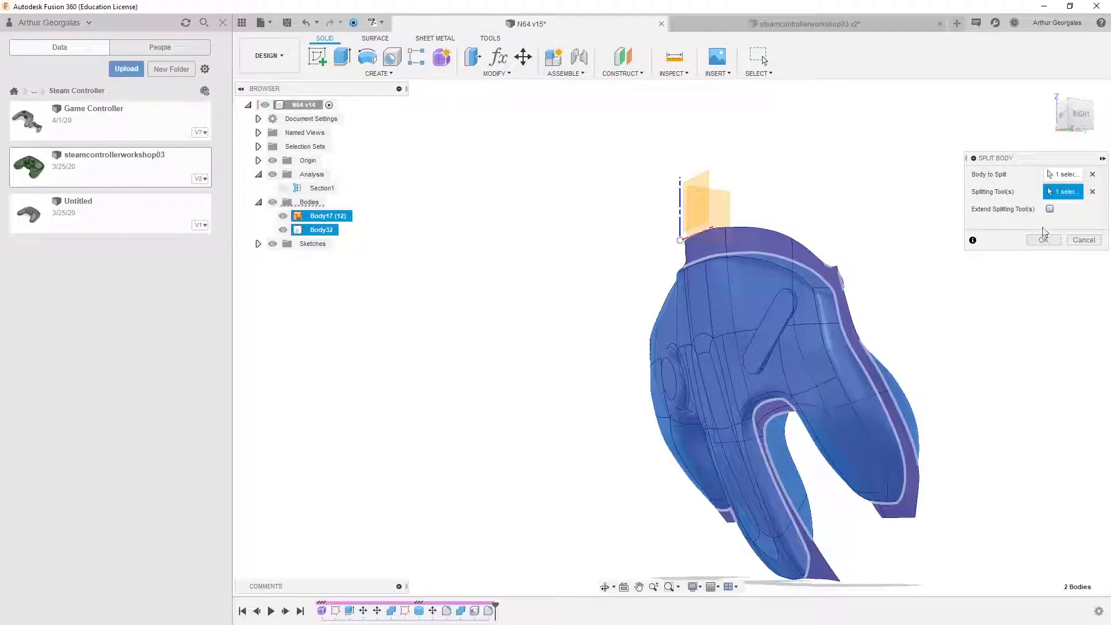
left_click(1041, 240)
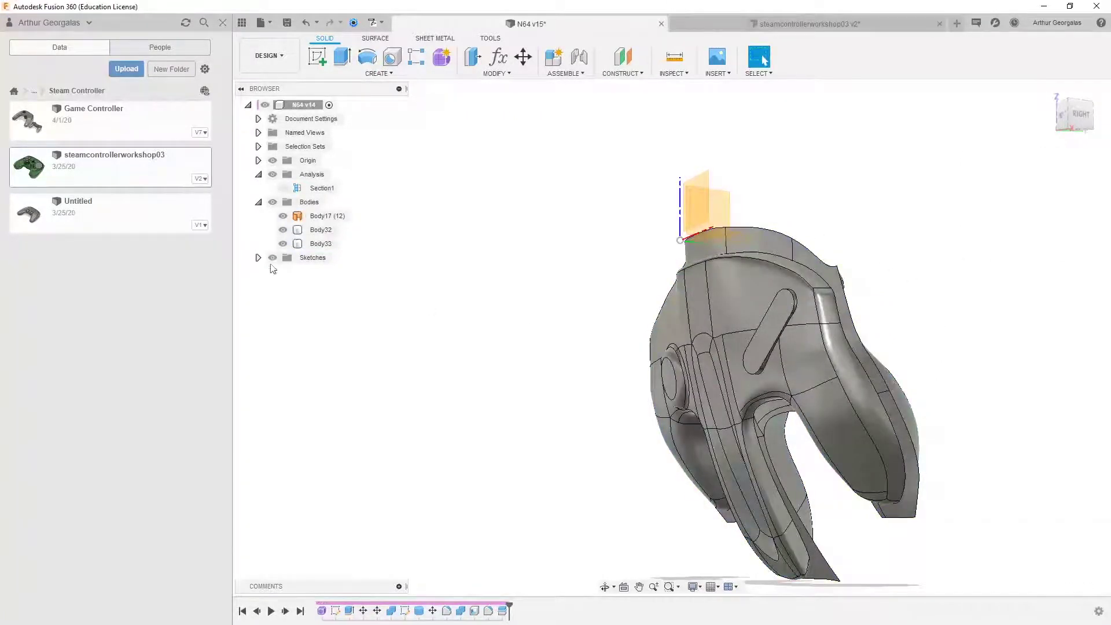
Step: Hide Body17 and Body32 and examine the front shell's inner walls and cut rim
left_click(283, 216)
left_click(283, 230)
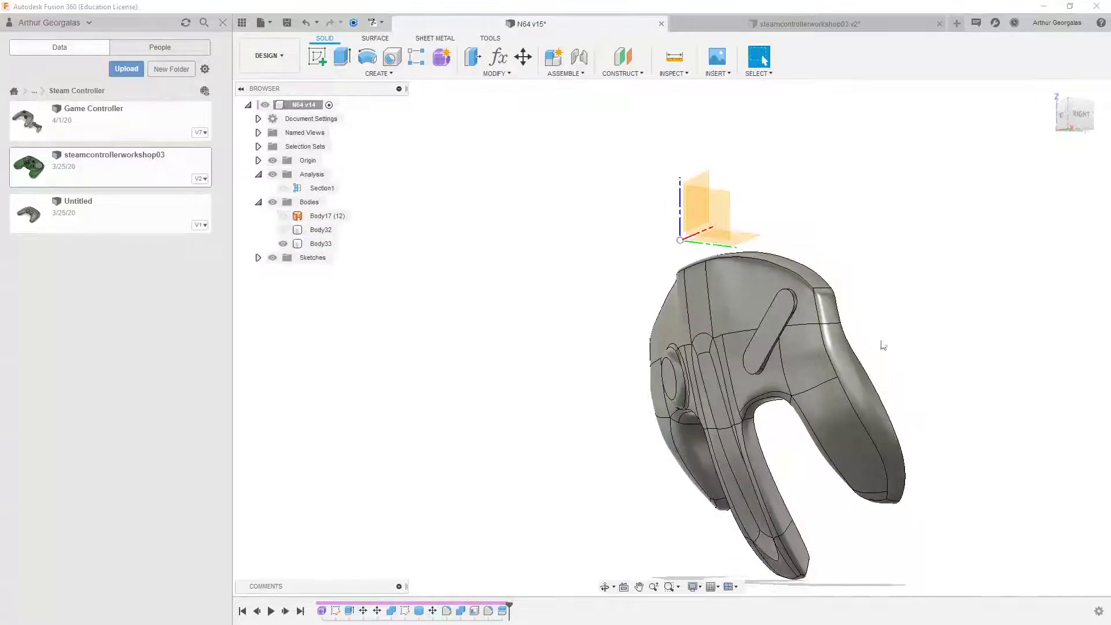
middle_click_drag(883, 345, 553, 312, "shift")
scroll(692, 278, "up", 6)
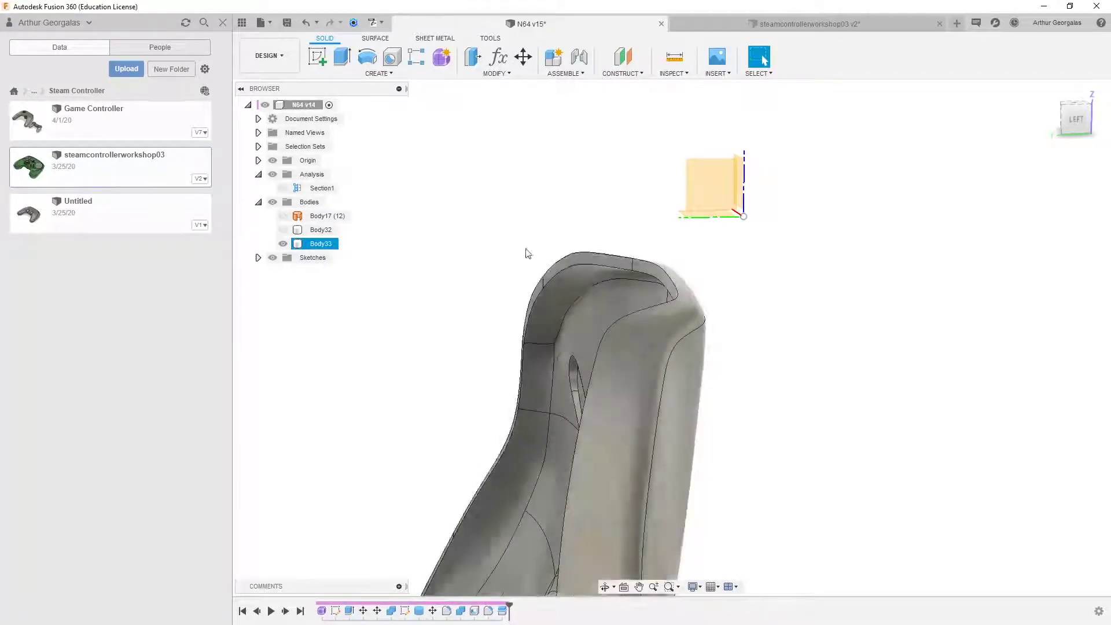
scroll(525, 251, "up", 2)
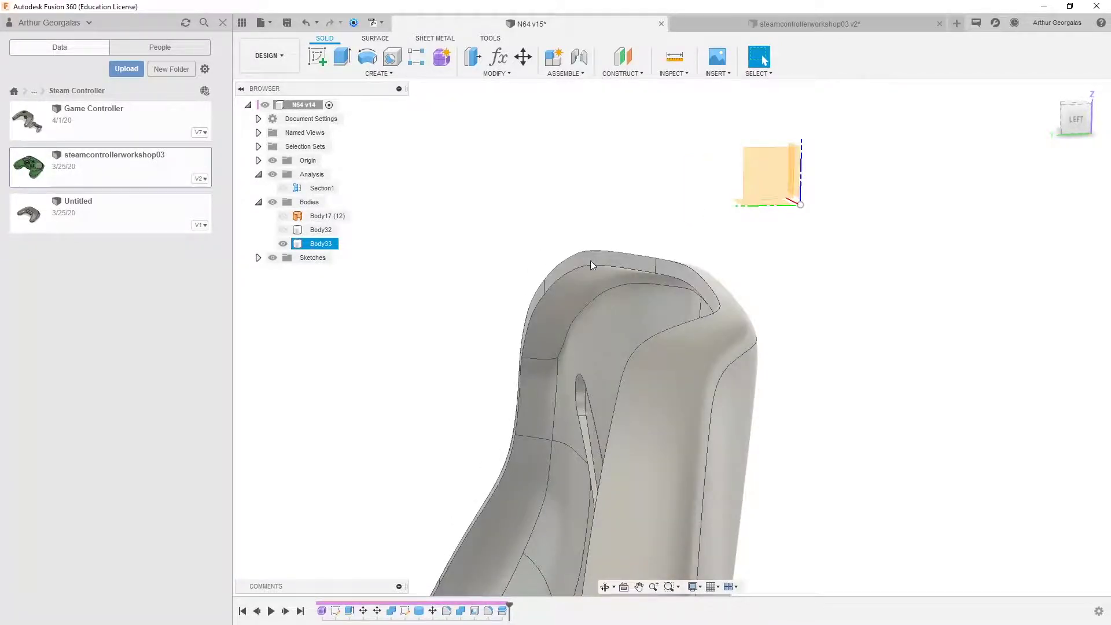
scroll(659, 282, "down", 4)
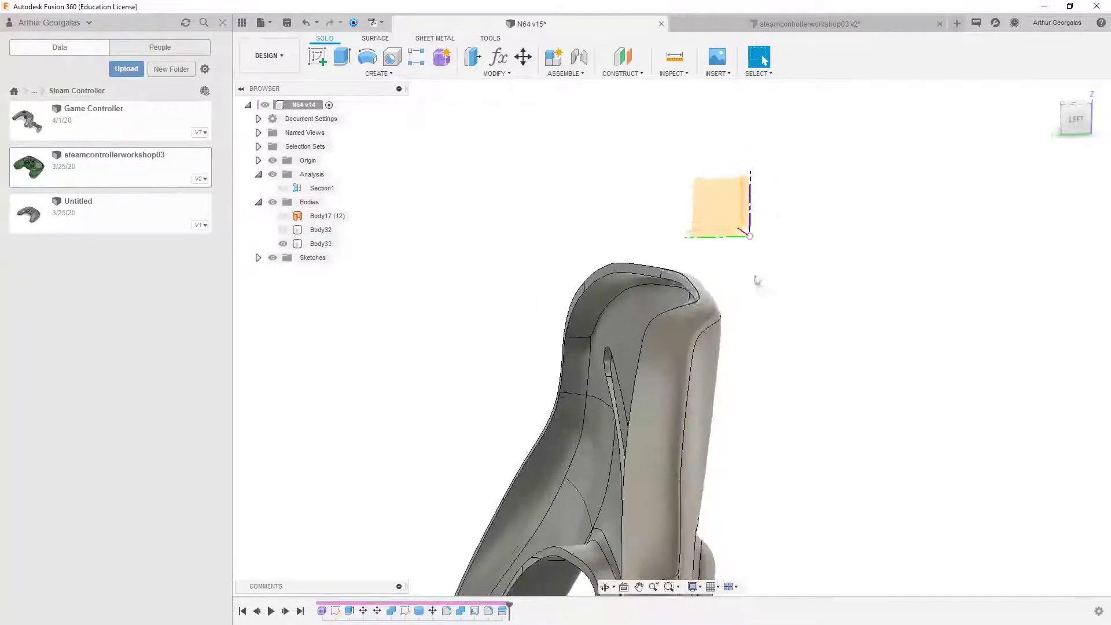
middle_click_drag(757, 280, 891, 347, "shift")
scroll(730, 318, "up", 4)
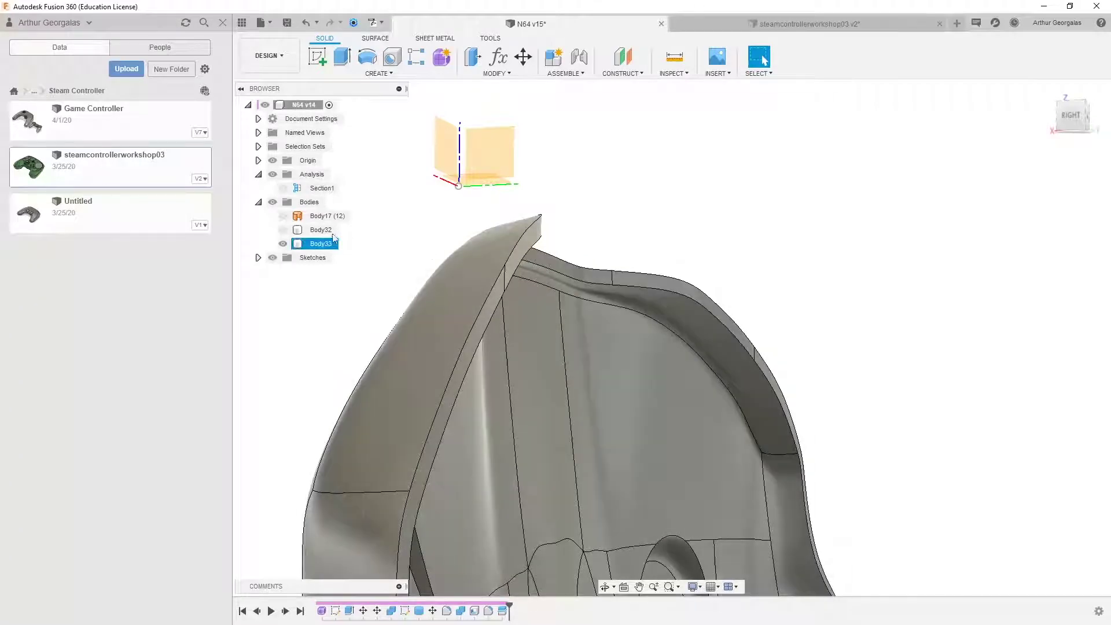
Step: Show Body32 again and delete the body split feature from the timeline
left_click(283, 230)
left_click(288, 217)
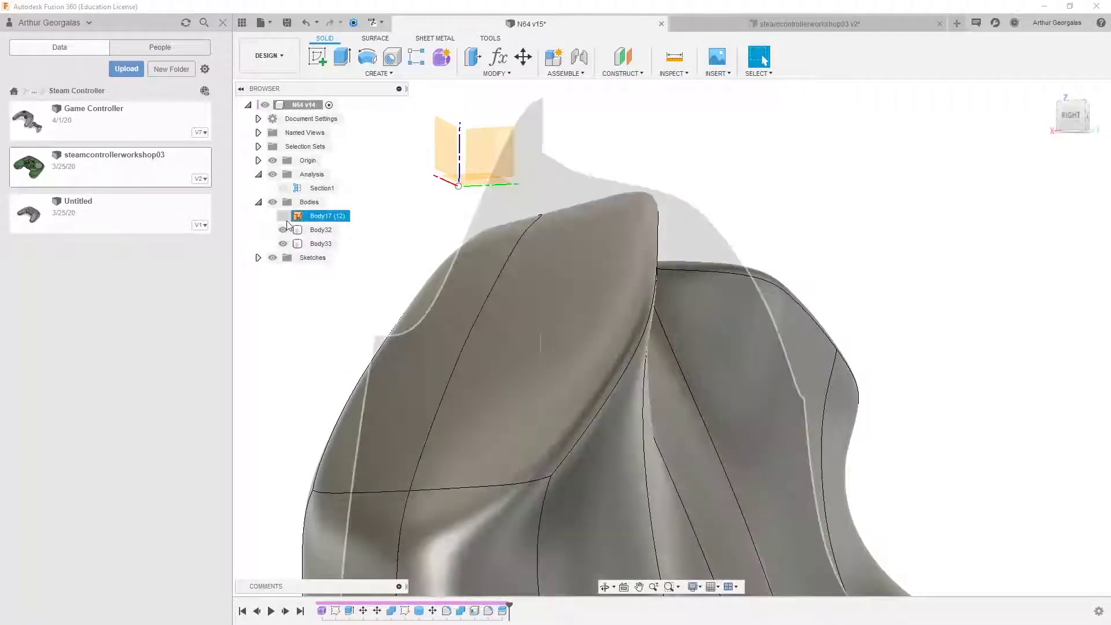
left_click(503, 612)
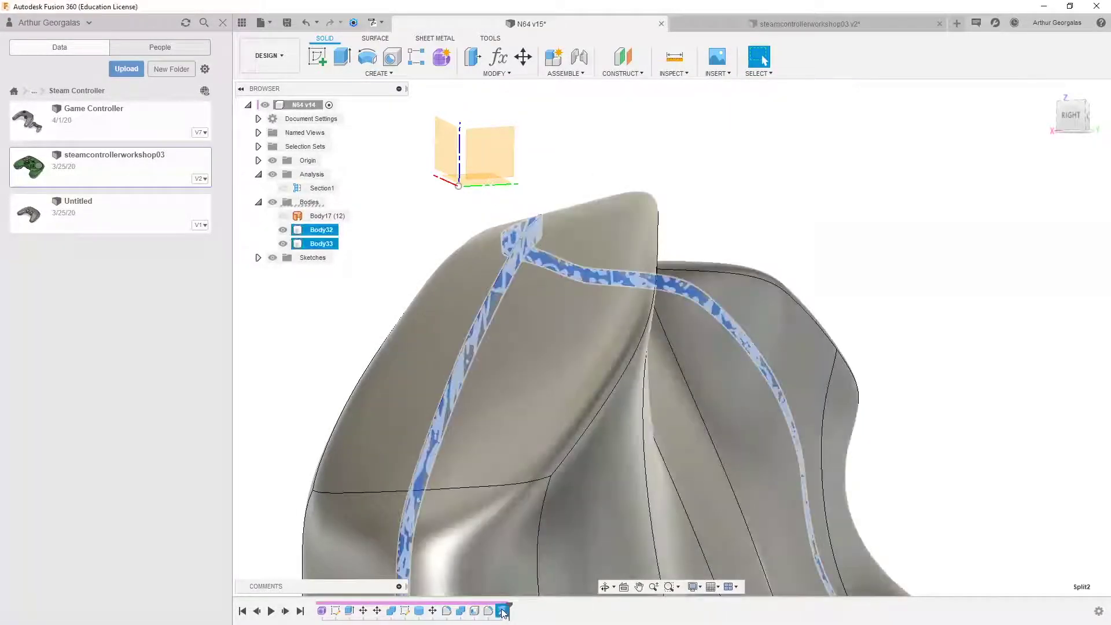
key("Delete")
middle_click_drag(614, 284, 669, 328, "shift")
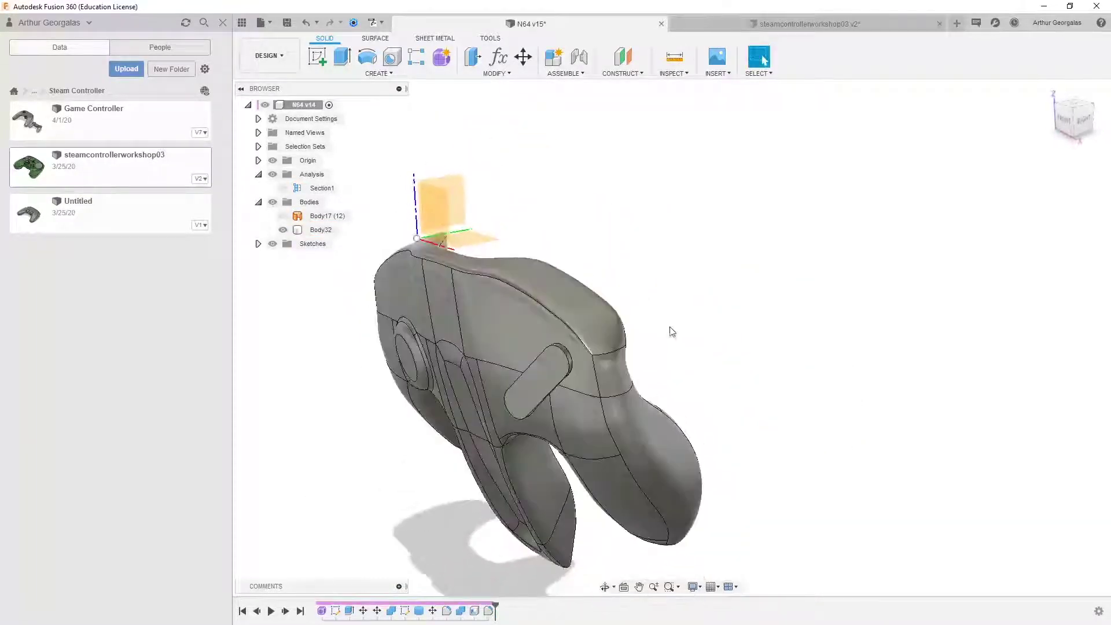
key("Escape")
left_click(612, 298)
middle_click_drag(612, 298, 825, 252, "shift")
left_click(521, 274)
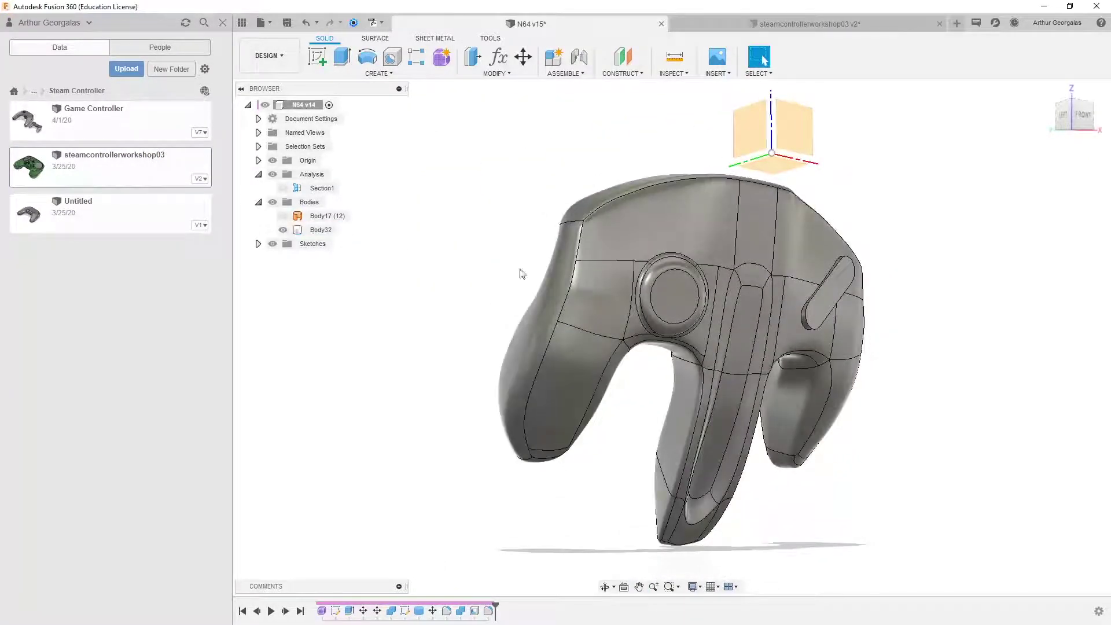
left_click(575, 260)
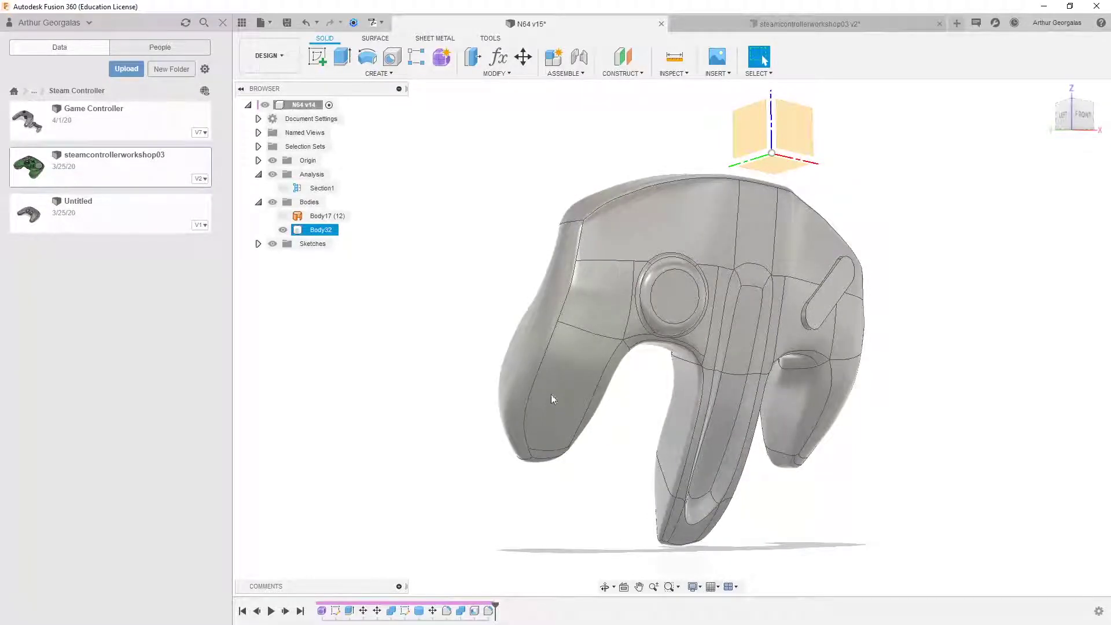
left_click(536, 261)
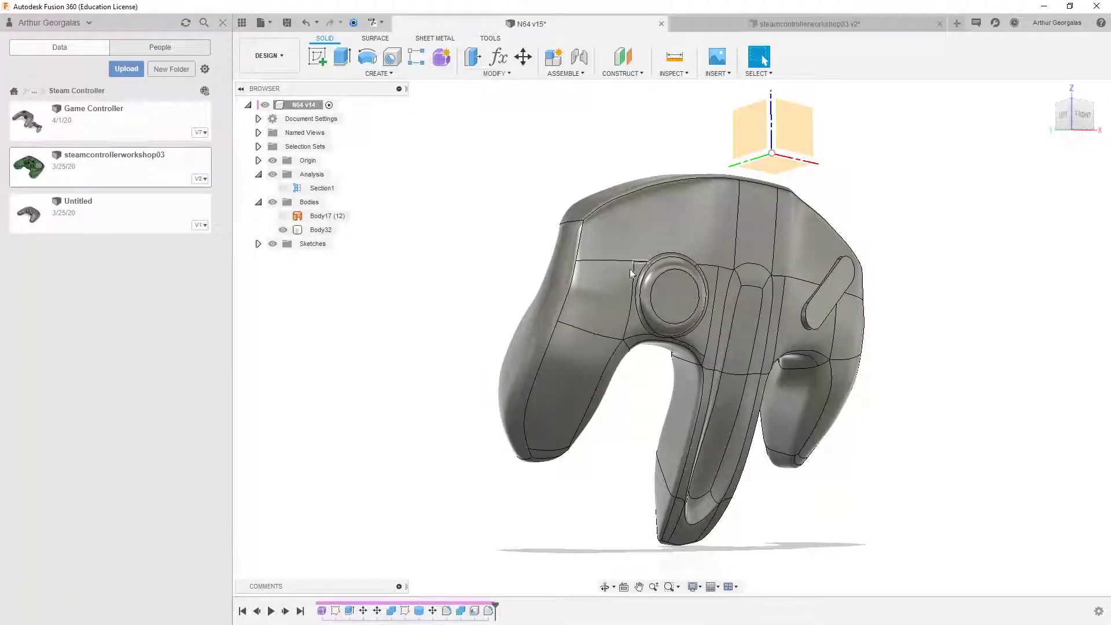
left_click(568, 266)
scroll(588, 244, "up", 5)
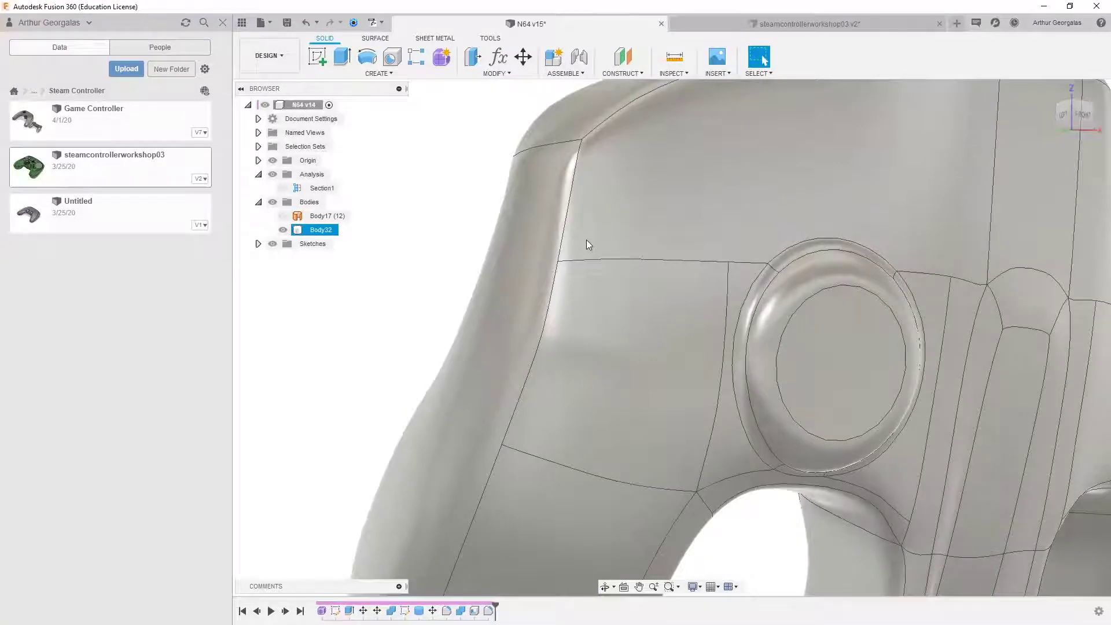
Step: Try to offset the chained outer faces of Body32 by -0.9 mm as a new surface body, then cancel the offset
left_click(422, 86)
left_click(371, 37)
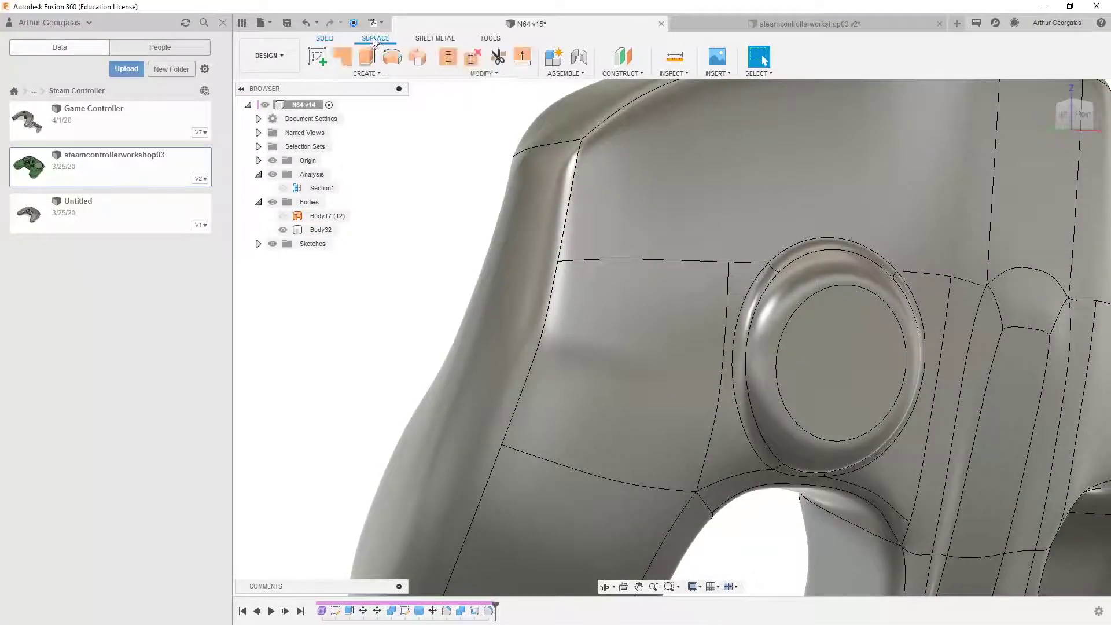
left_click(400, 74)
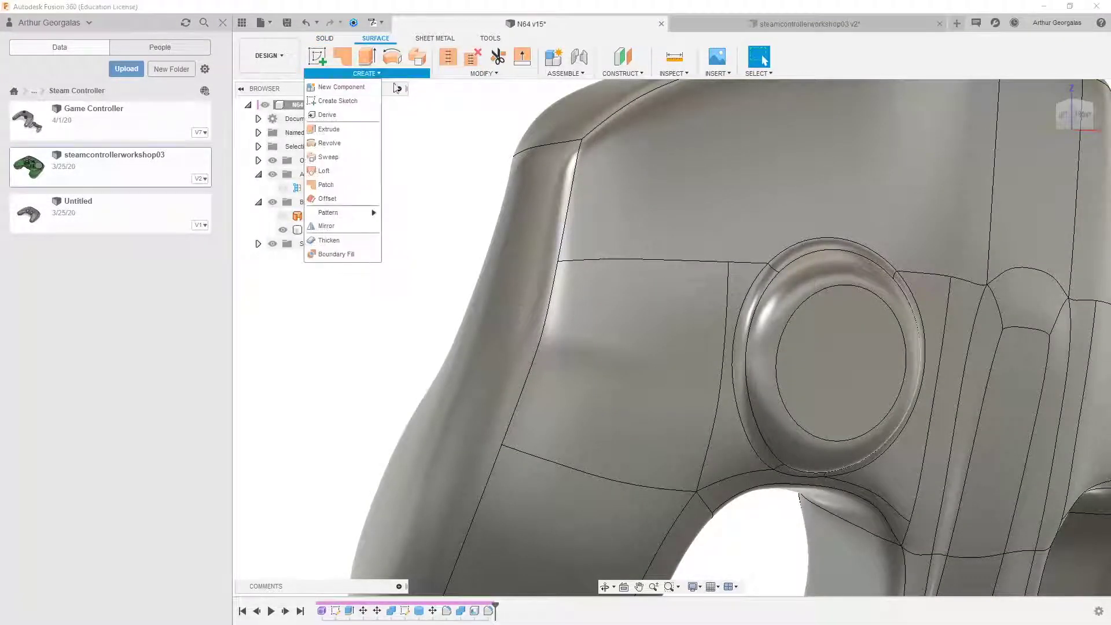
left_click(326, 199)
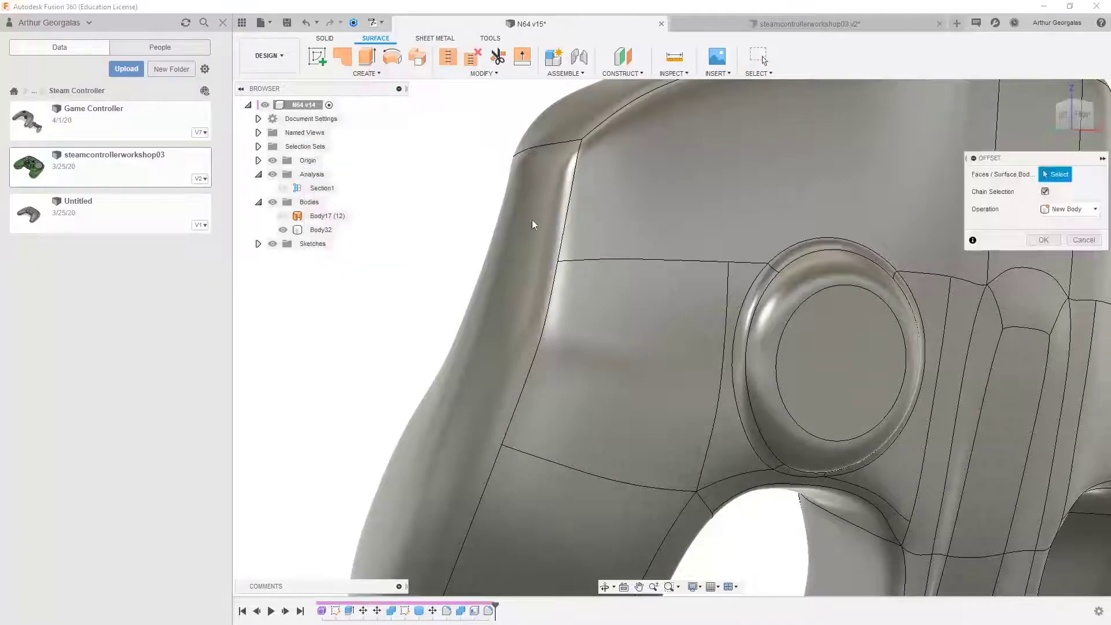
left_click(564, 221)
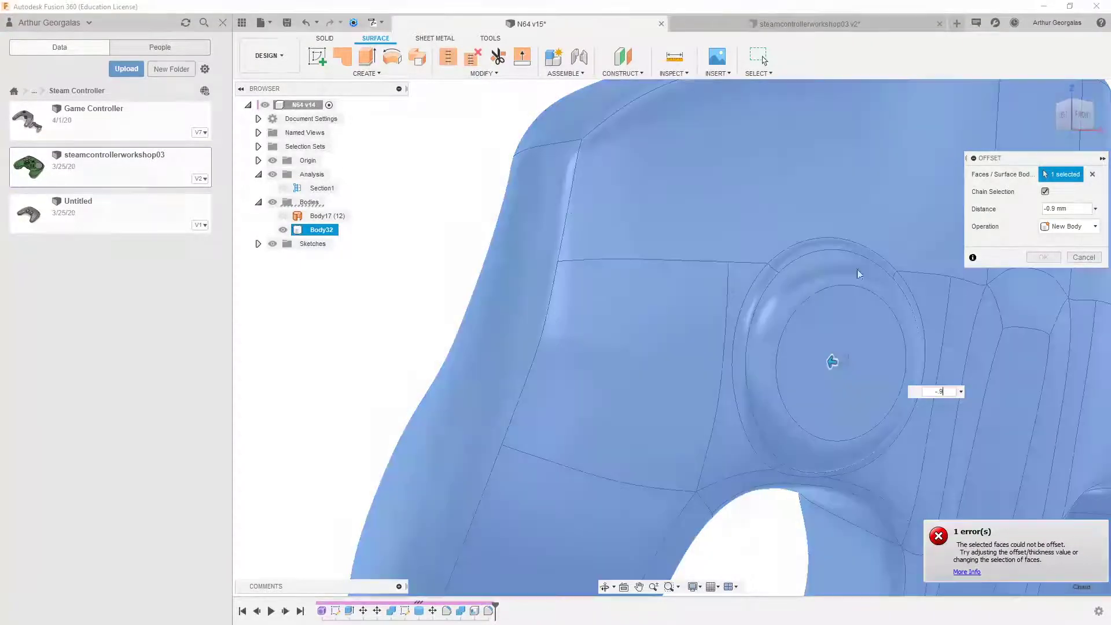
scroll(793, 348, "down", 5)
scroll(947, 366, "up", 5)
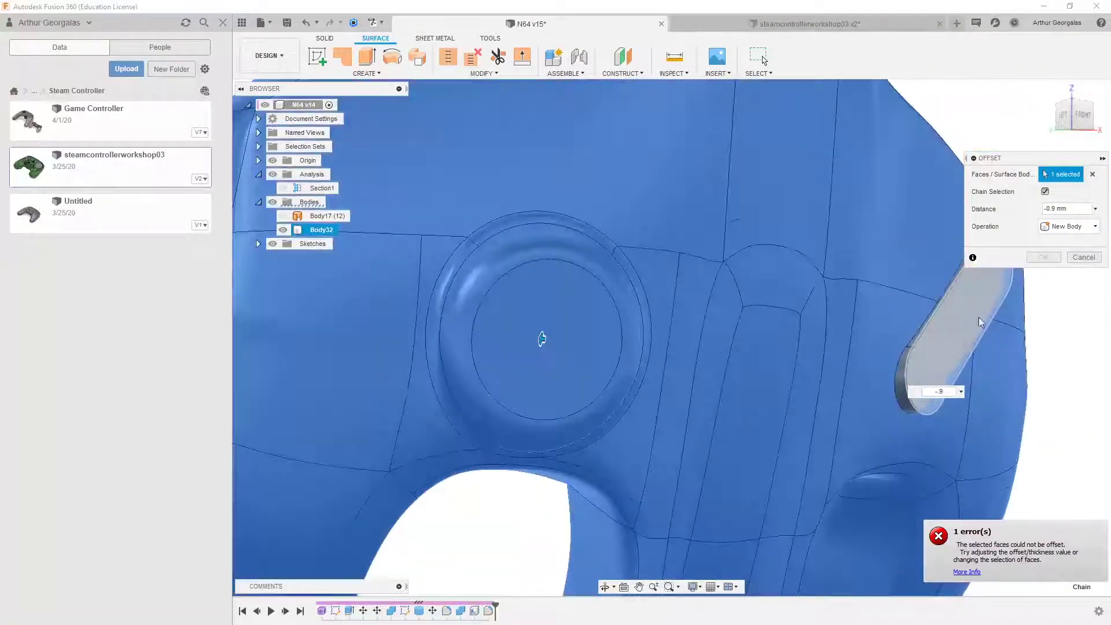
left_click(1094, 174)
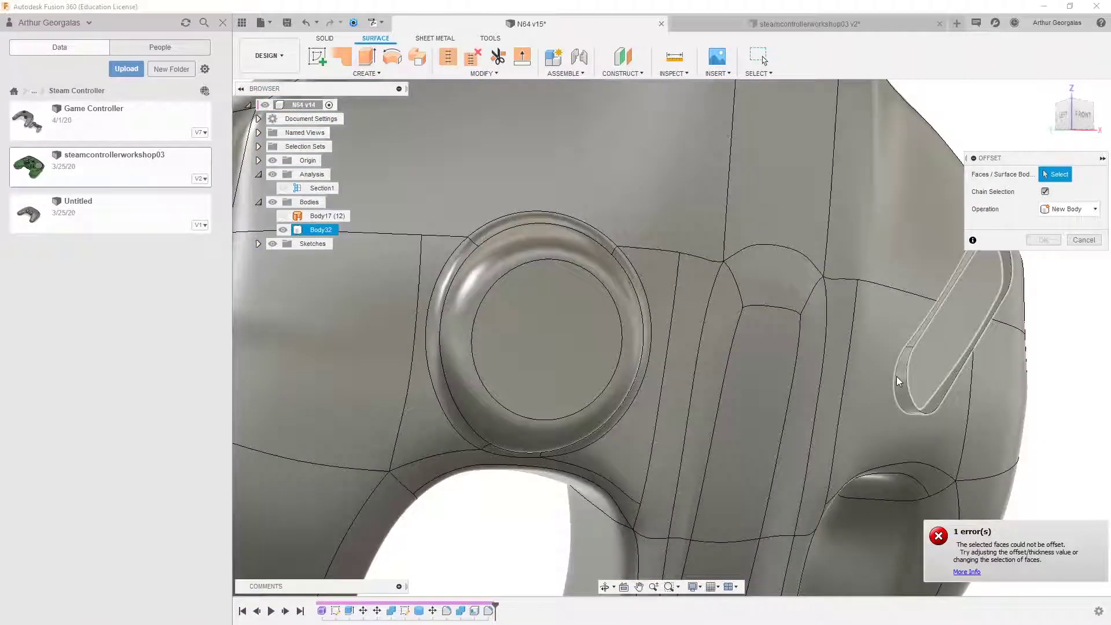
left_click(283, 229)
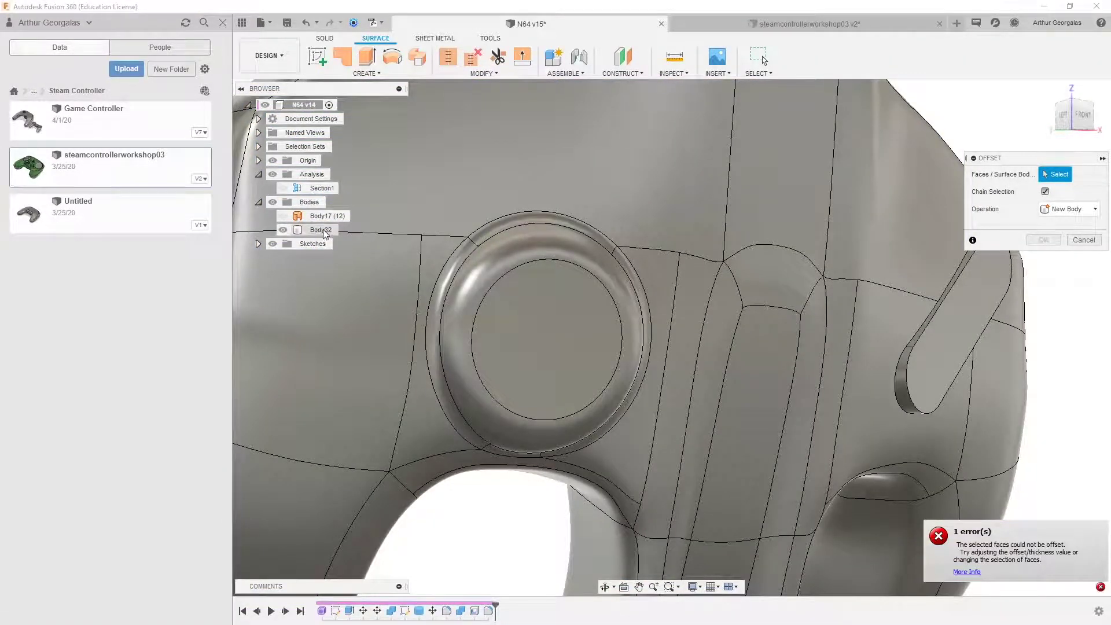
scroll(778, 294, "down", 4)
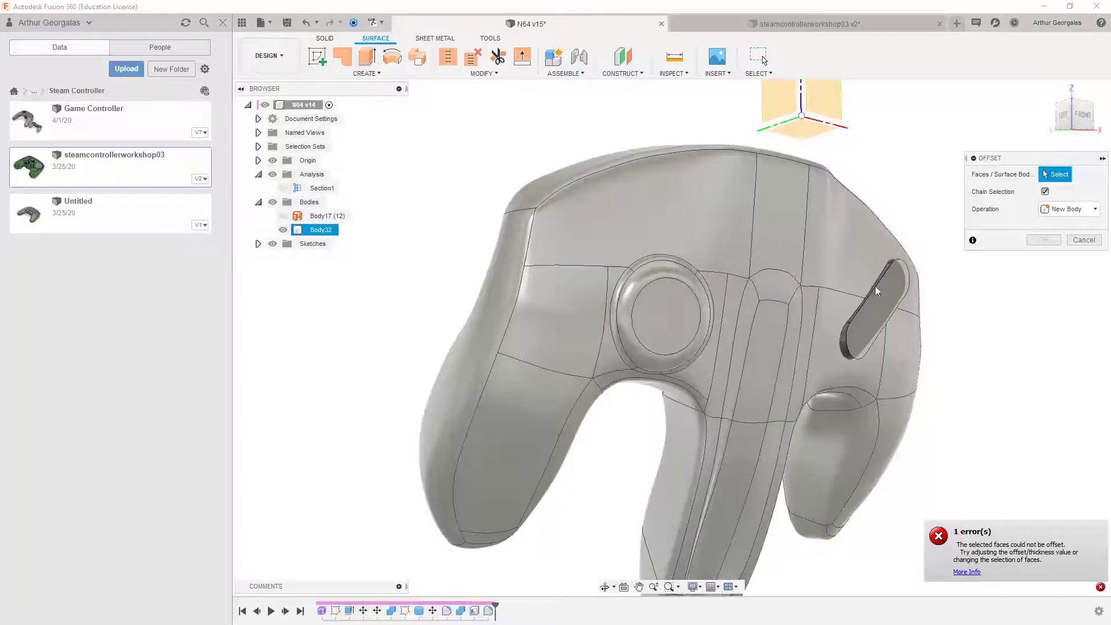
middle_click_drag(855, 281, 856, 294, "shift")
left_click(1083, 240)
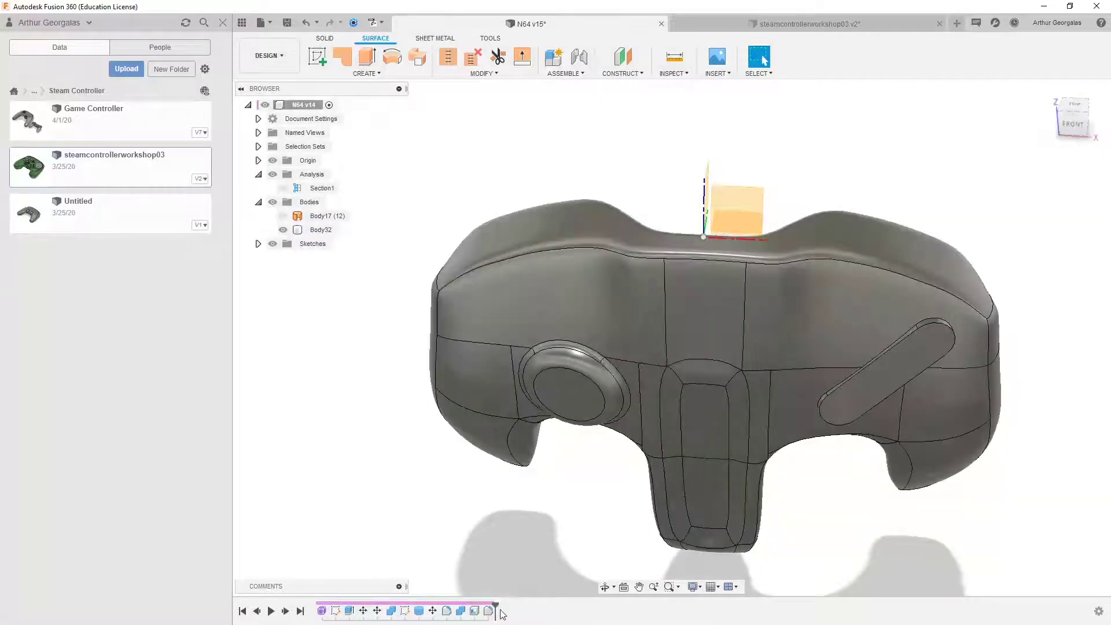
Step: Roll the timeline back to just after the first sketch and offset the chained outer faces of Body15 into a new surface body
left_click_drag(497, 603, 341, 606)
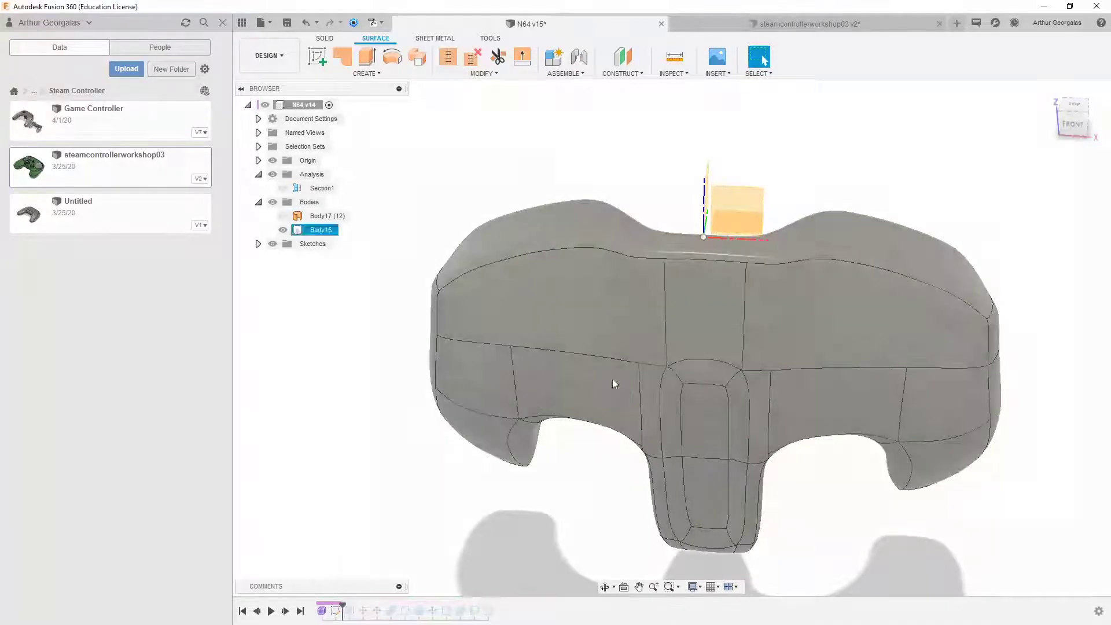
left_click(397, 75)
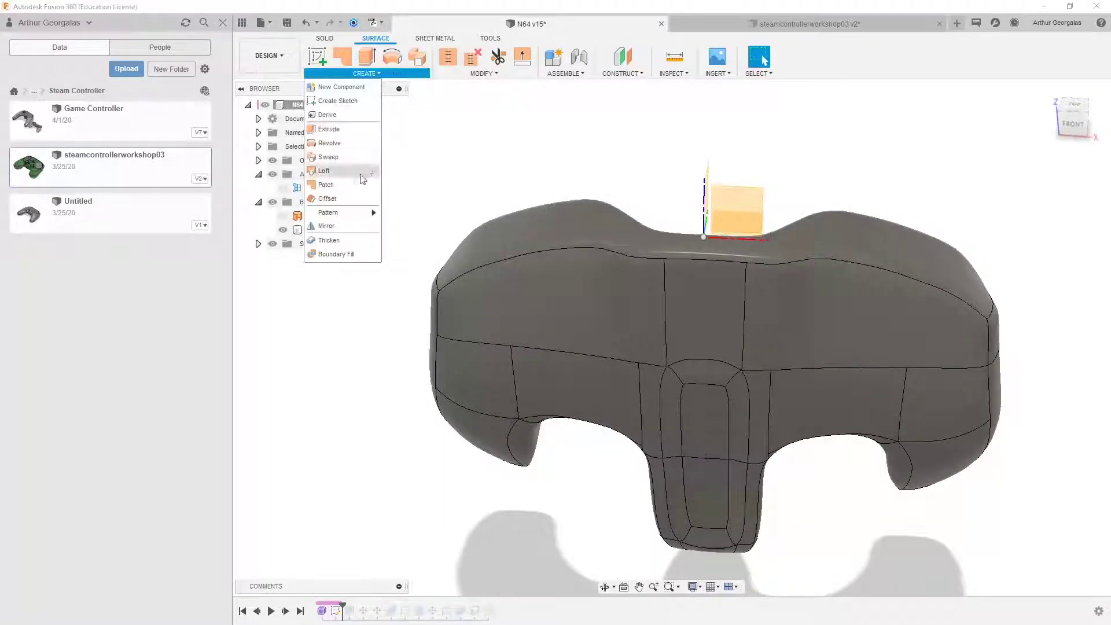
left_click(348, 198)
left_click(603, 260)
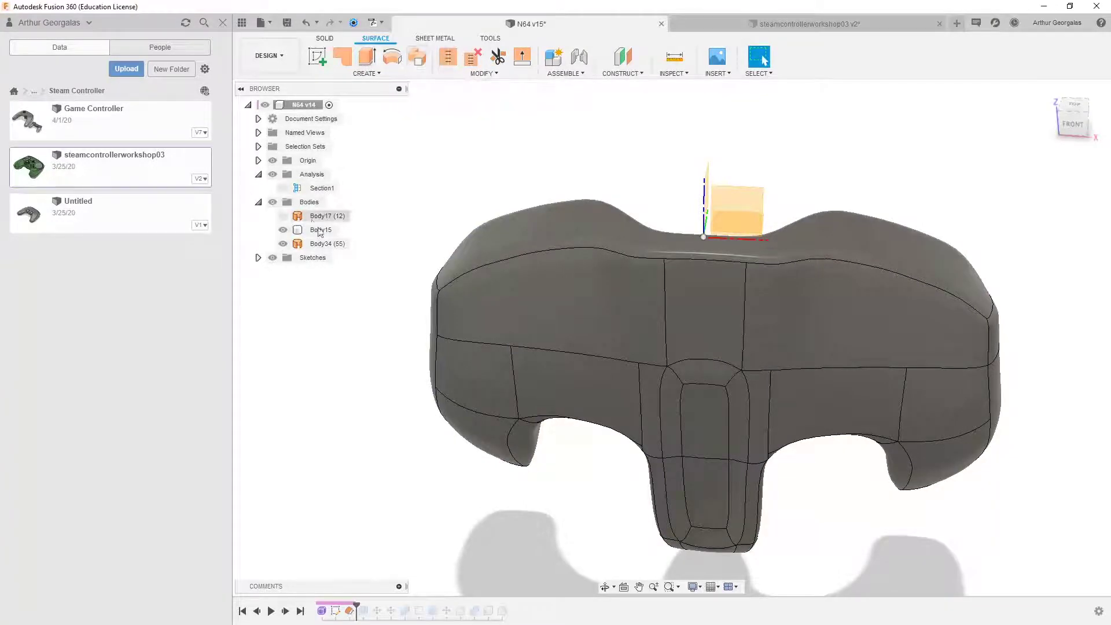
Step: Roll the timeline forward to just before the last feature and turn on the Section1 analysis to expose the shell wall
left_click_drag(356, 607, 495, 611)
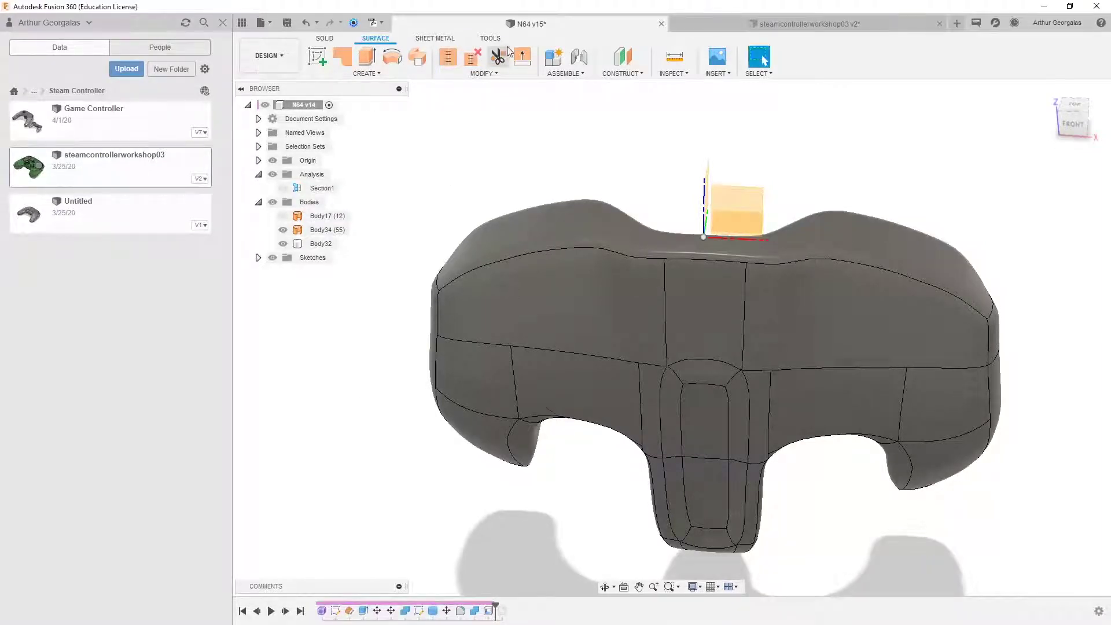
left_click(283, 232)
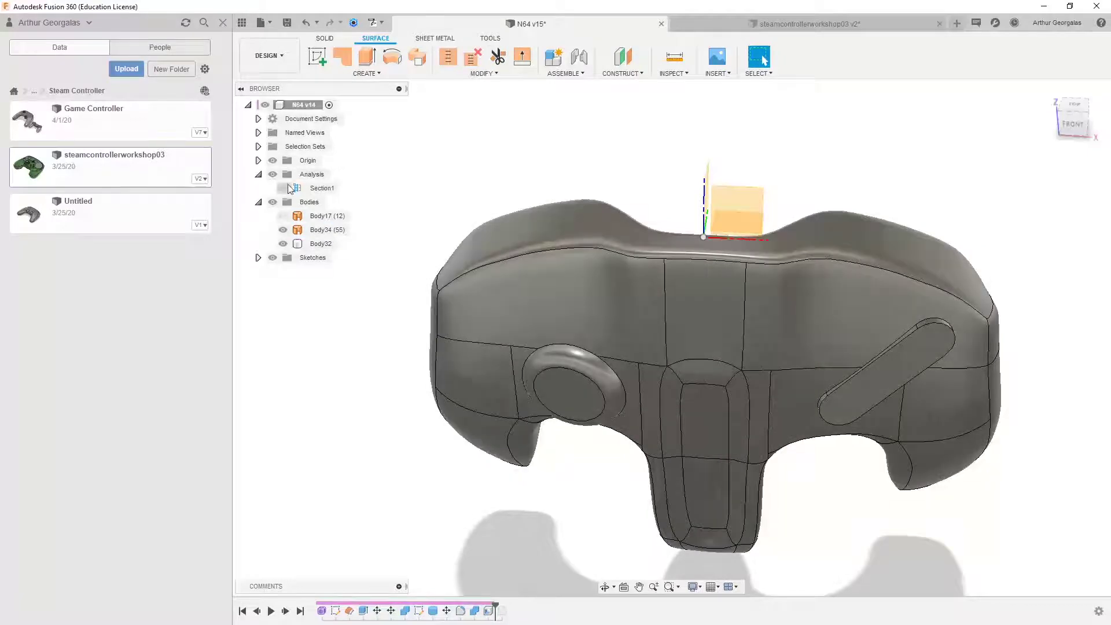
left_click(283, 188)
middle_click_drag(701, 298, 622, 255, "shift")
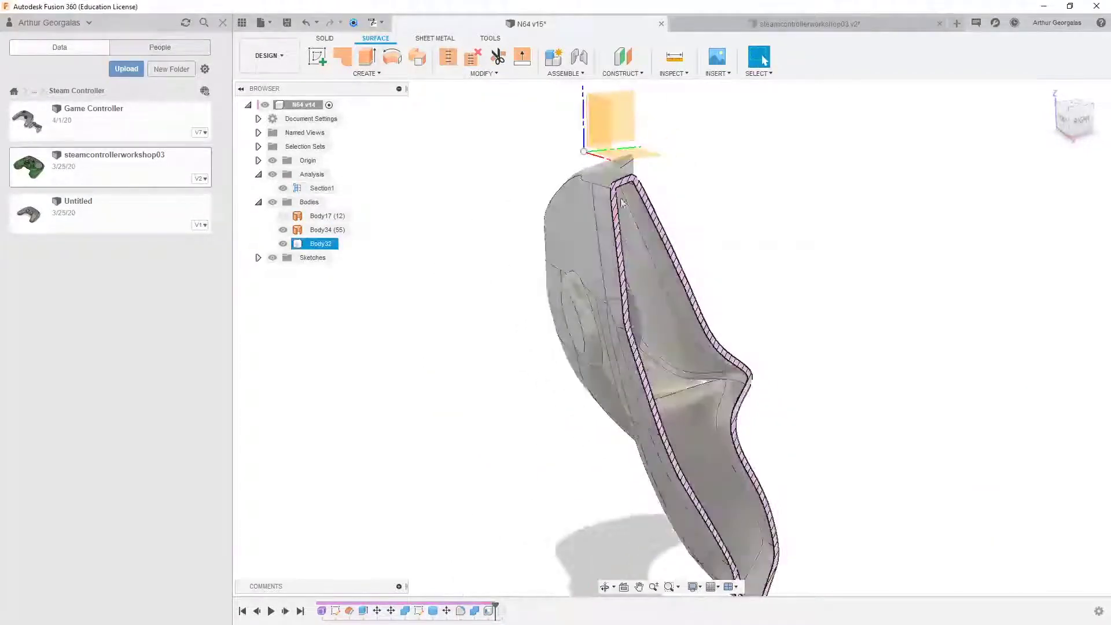
scroll(627, 171, "up", 8)
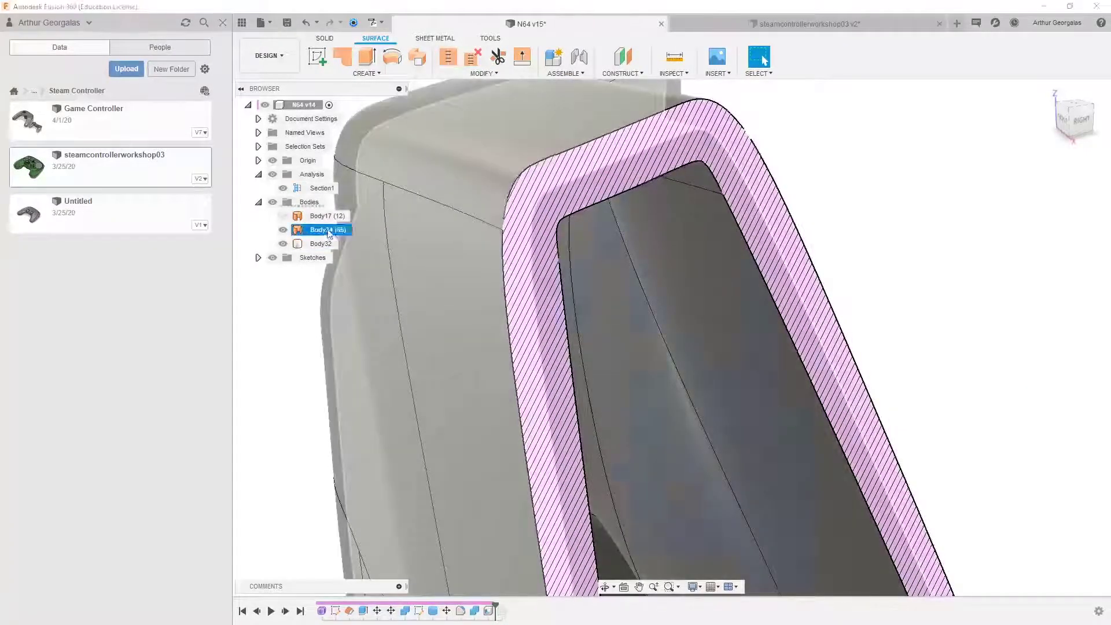
Step: Select Body34 and examine where the offset surface runs inside the sectioned wall of the controller shell
left_click(324, 232)
middle_click_drag(662, 164, 584, 160, "shift")
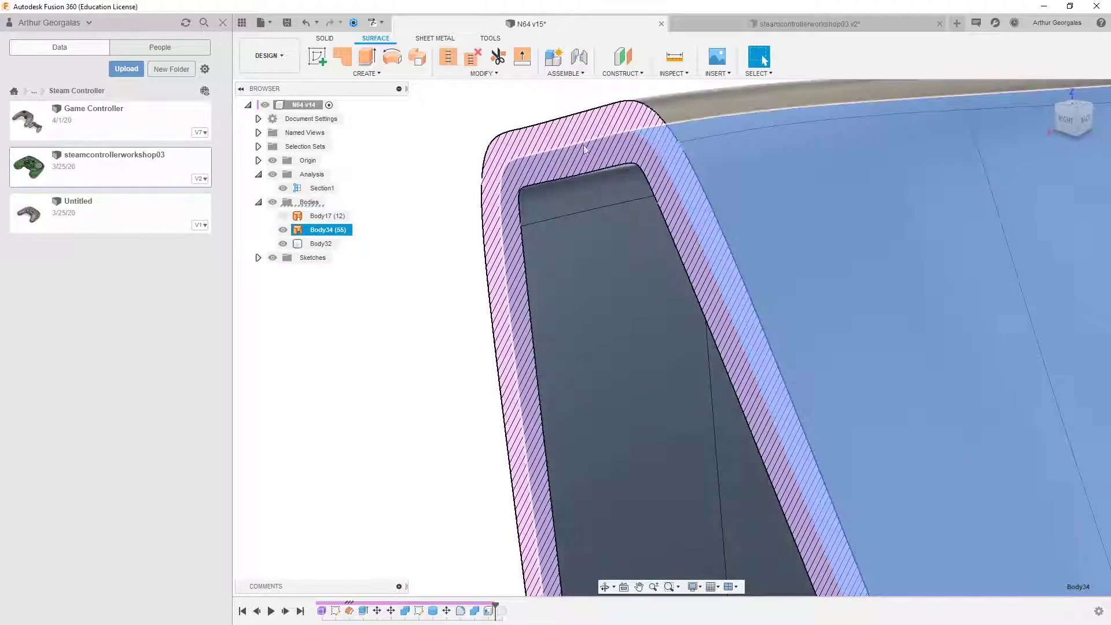
scroll(730, 257, "down", 3)
middle_click_drag(730, 257, 821, 262, "shift")
scroll(821, 263, "down", 3)
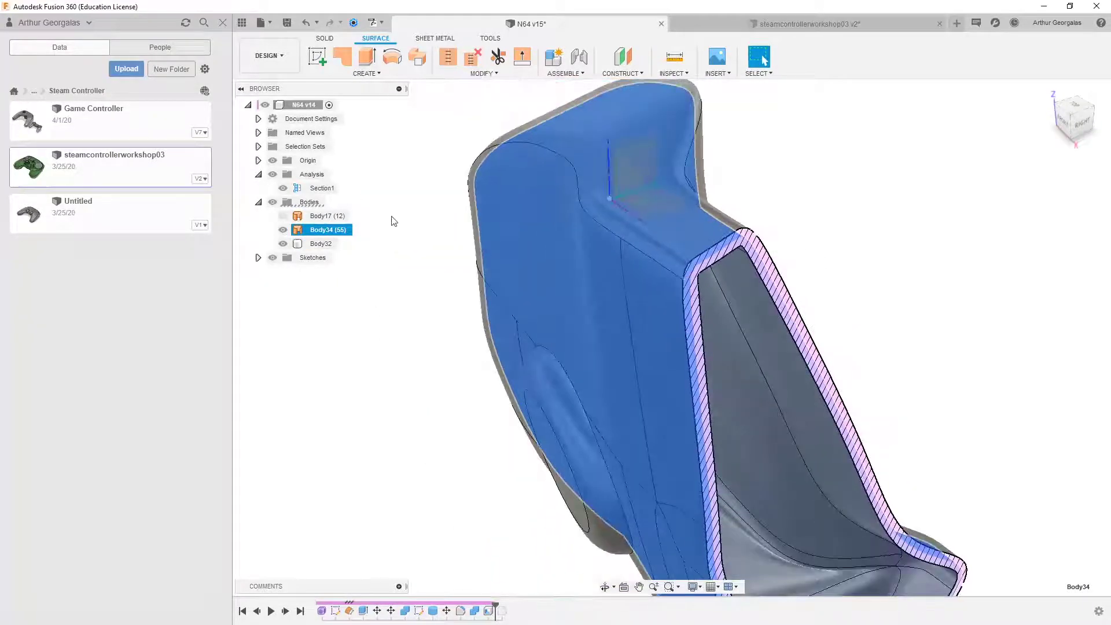
Step: Hide Body32, show Body17, and examine where the dividing surface crosses the offset surface Body34
left_click(283, 243)
left_click(430, 242)
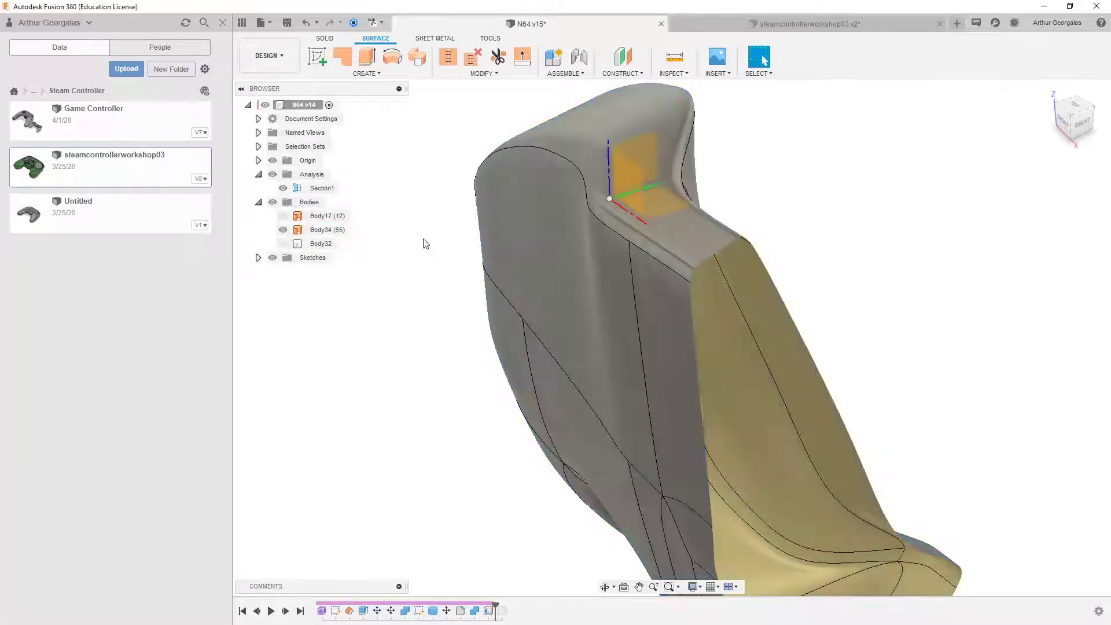
left_click(283, 216)
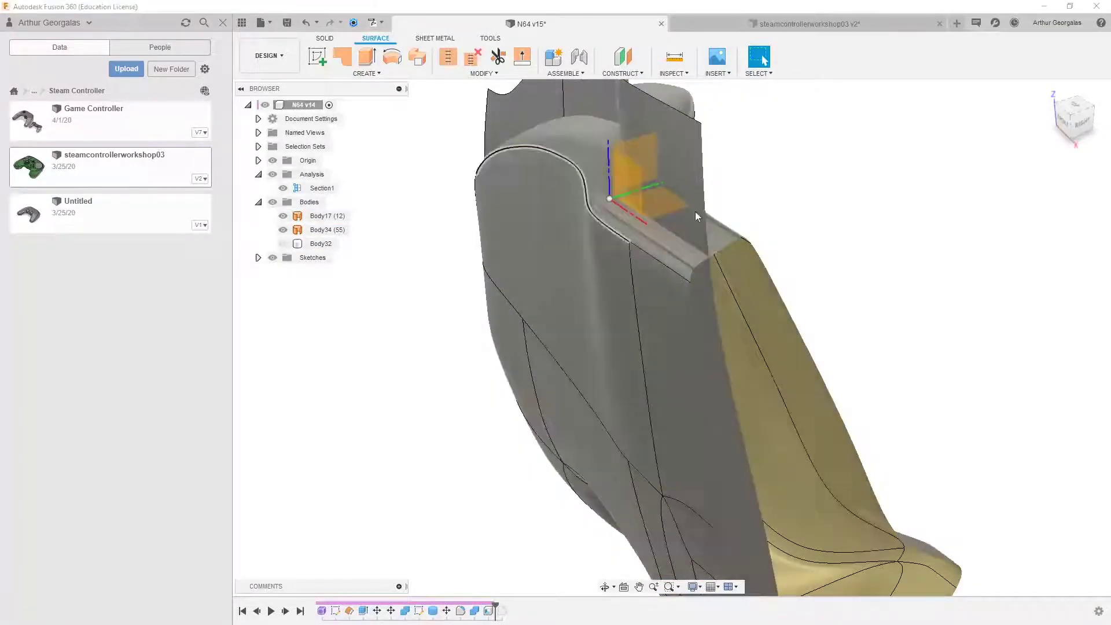
left_click(696, 212)
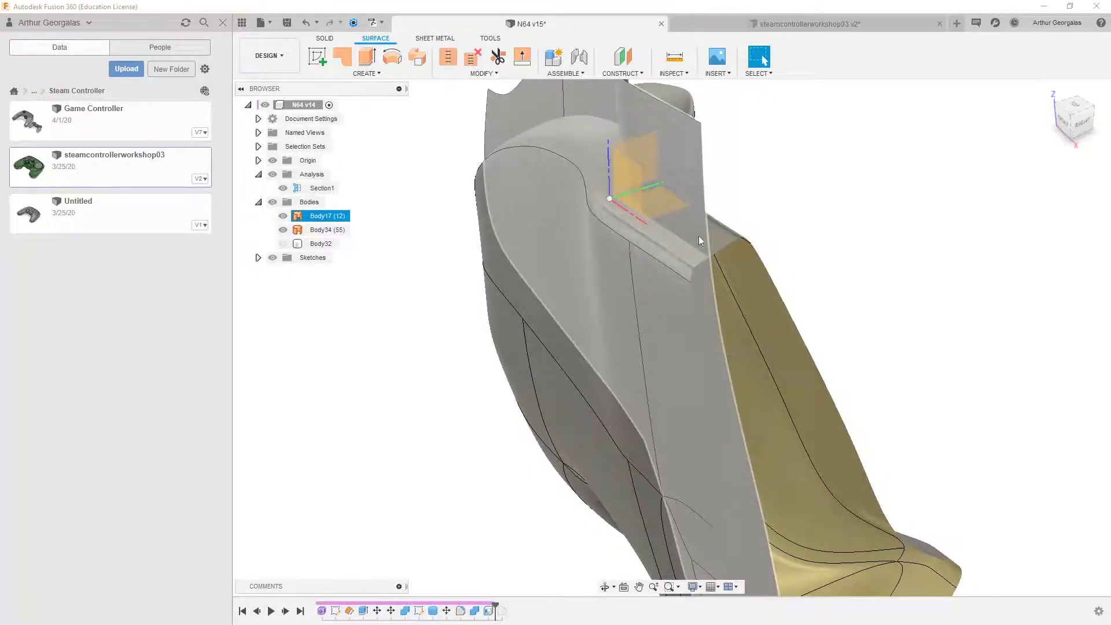
scroll(699, 235, "up", 3)
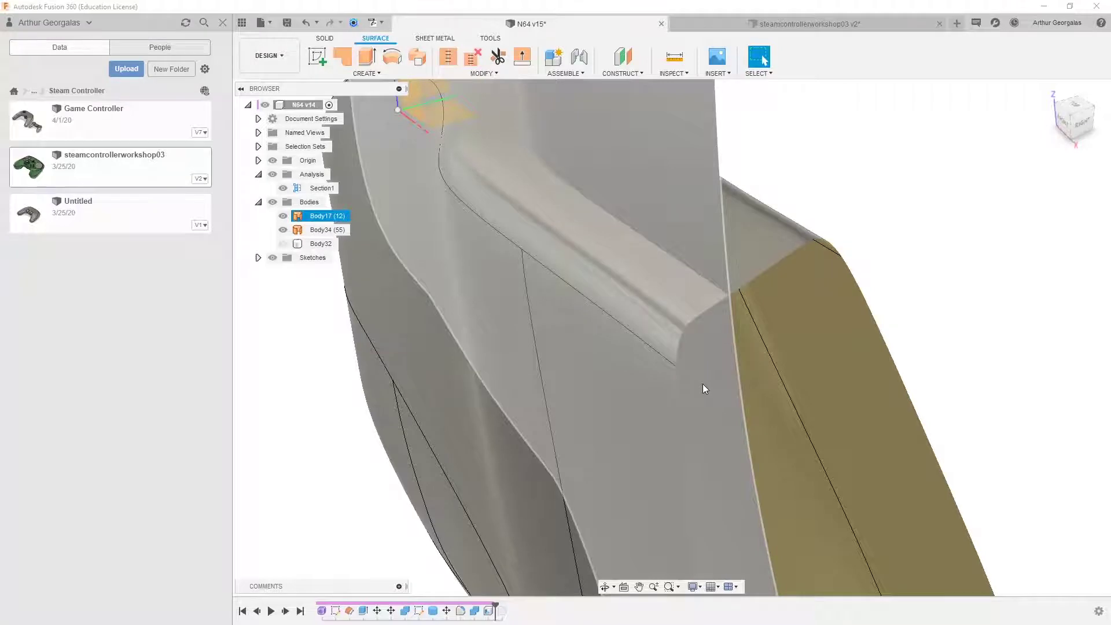
left_click(712, 321)
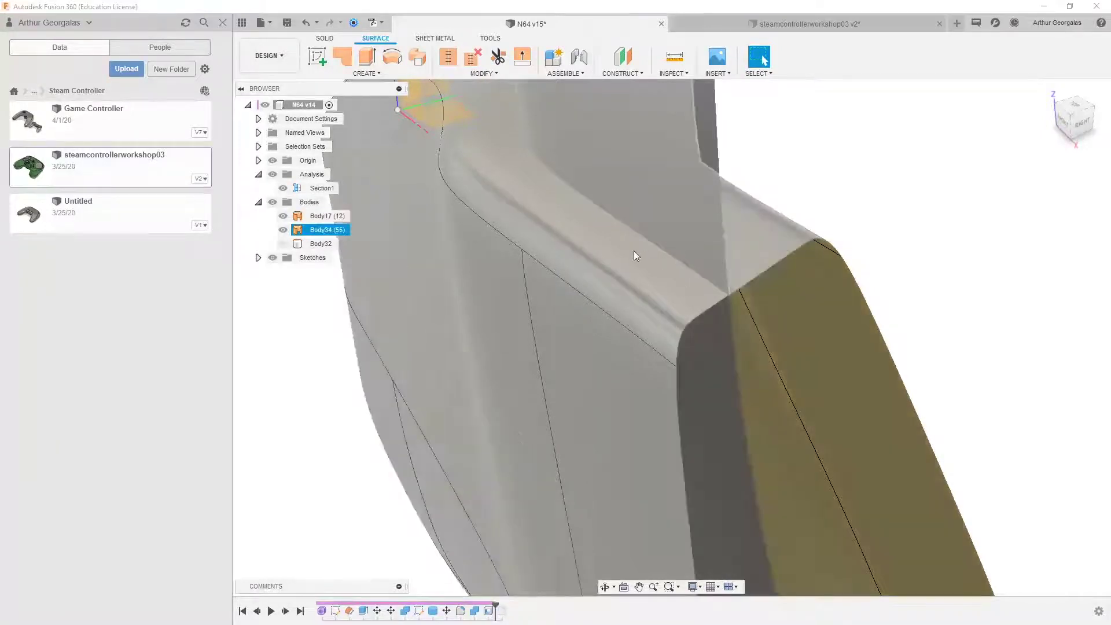
scroll(775, 233, "down", 3)
scroll(785, 234, "down", 4)
left_click(823, 243)
middle_click_drag(823, 243, 799, 220, "shift")
Step: In the recovered N64 design, offset the whole dividing surface Body17 by 1 mm as a new body
scroll(801, 220, "up", 5)
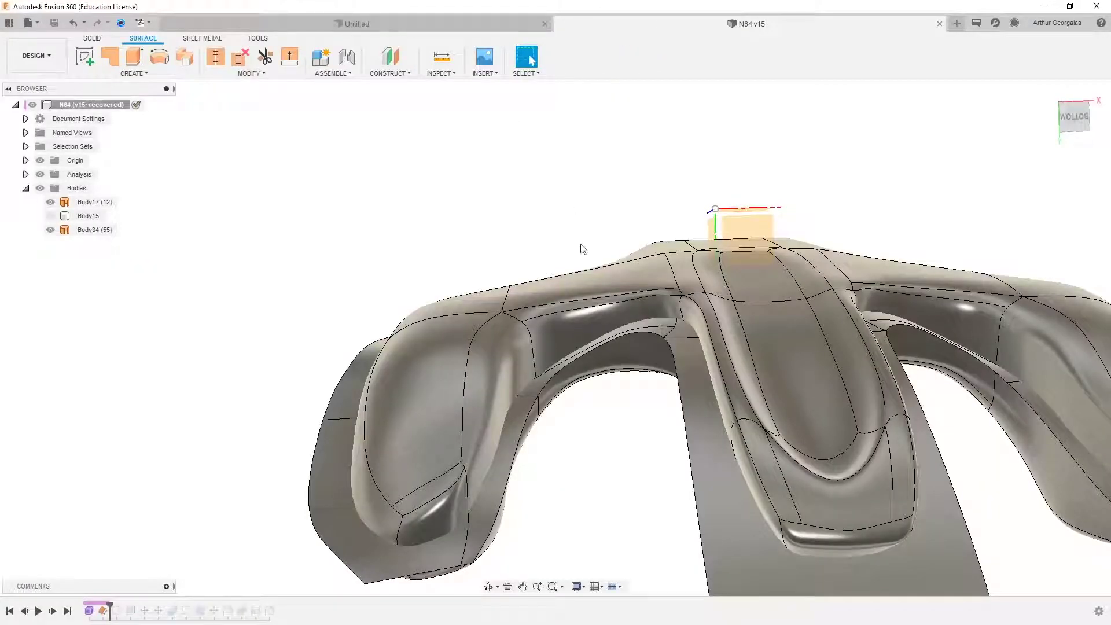
scroll(581, 245, "down", 2)
scroll(539, 443, "up", 2)
middle_click_drag(776, 368, 652, 347)
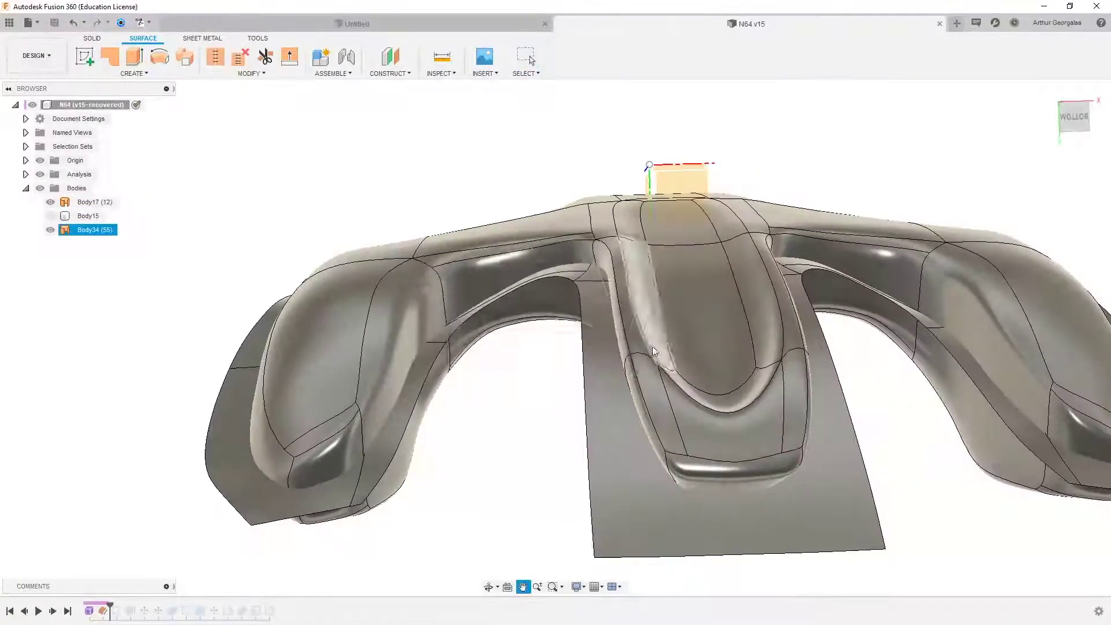
left_click(225, 74)
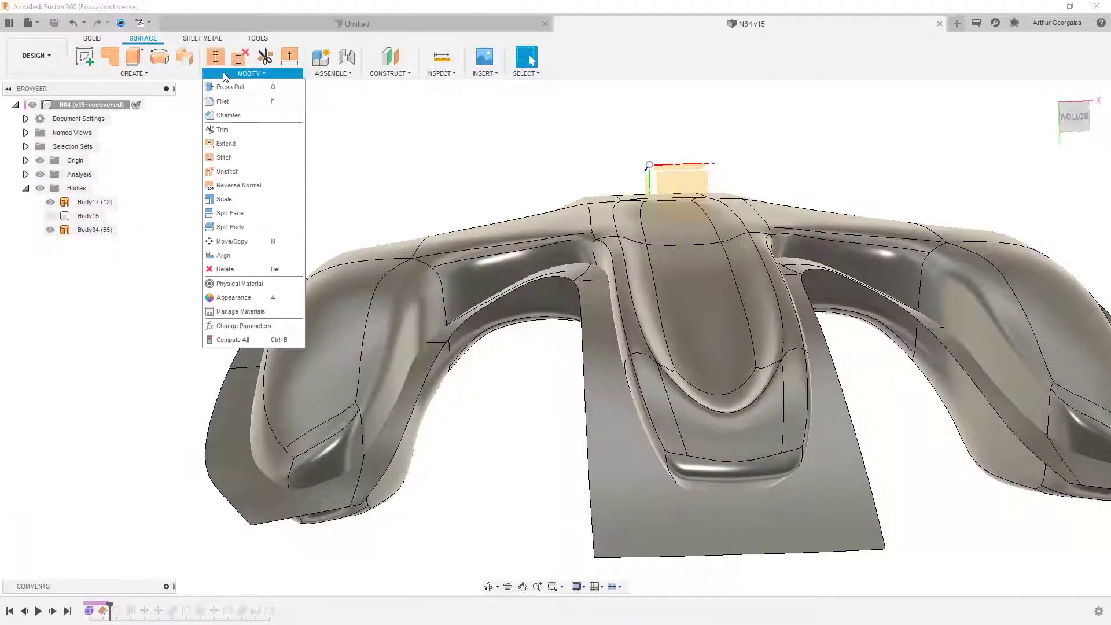
mouse_move(134, 74)
left_click(102, 198)
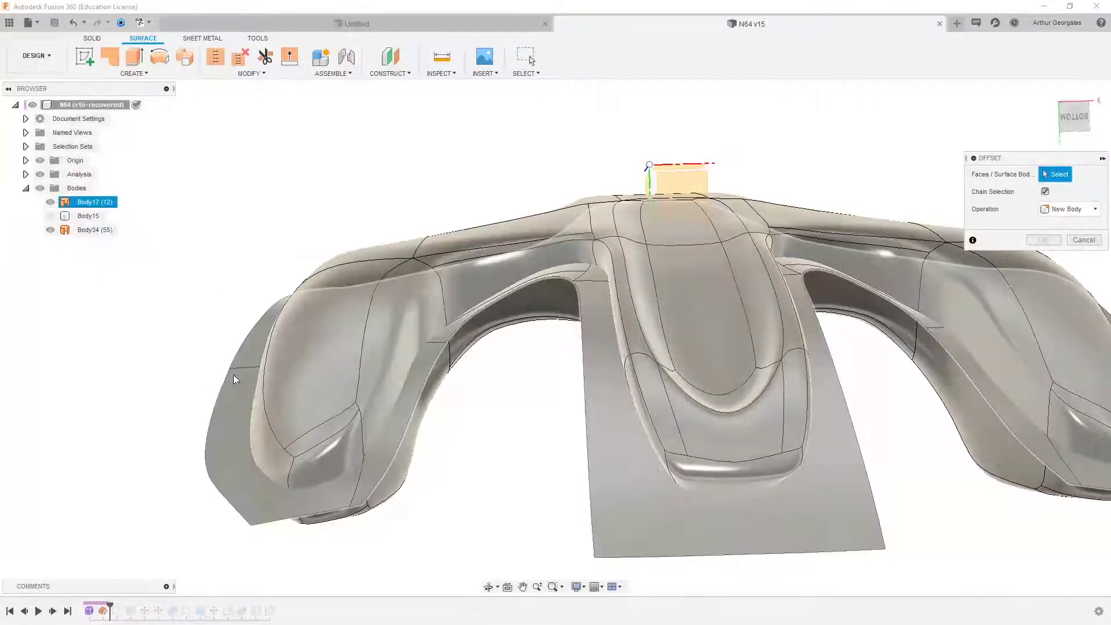
left_click(231, 379)
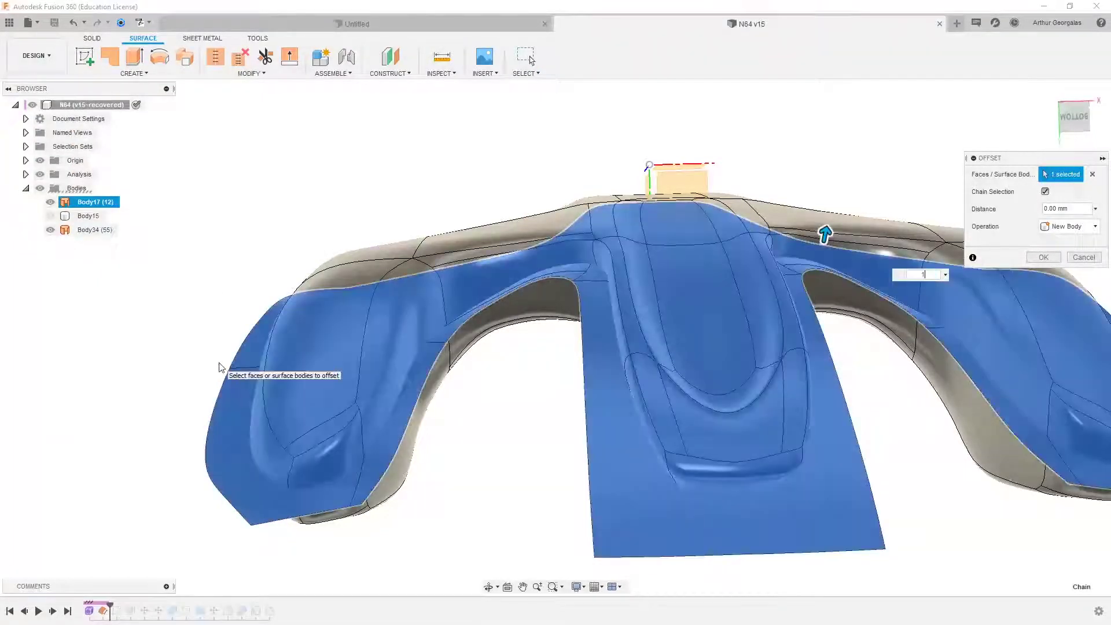
type("1")
key("Return")
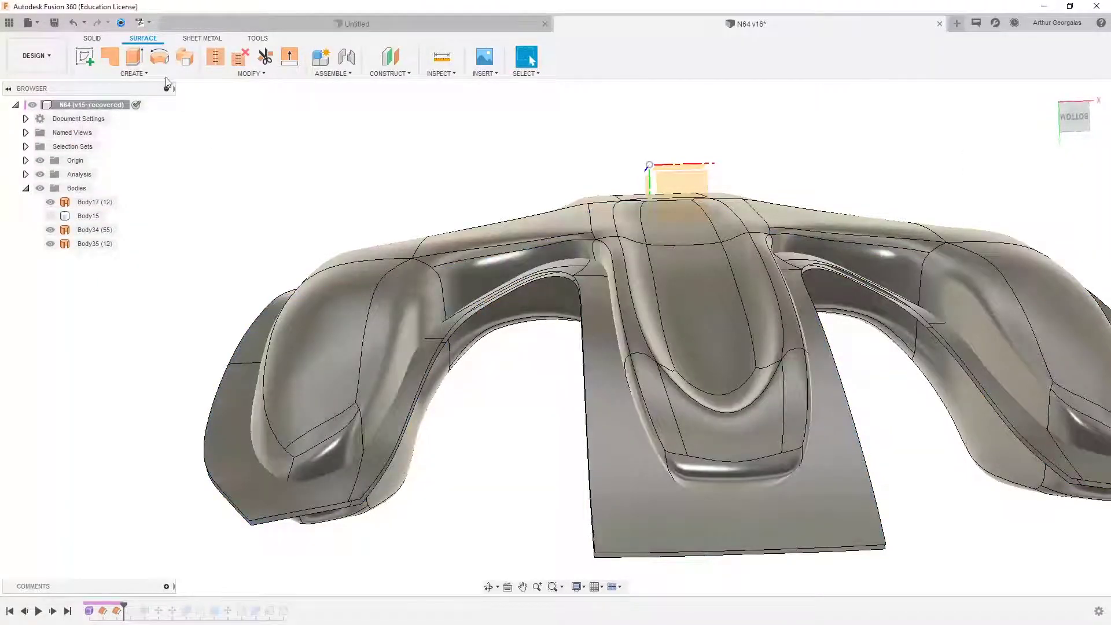
Step: Offset the whole dividing surface Body17 to the side opposite the existing offset Body35, as a new body
left_click(134, 73)
left_click(98, 201)
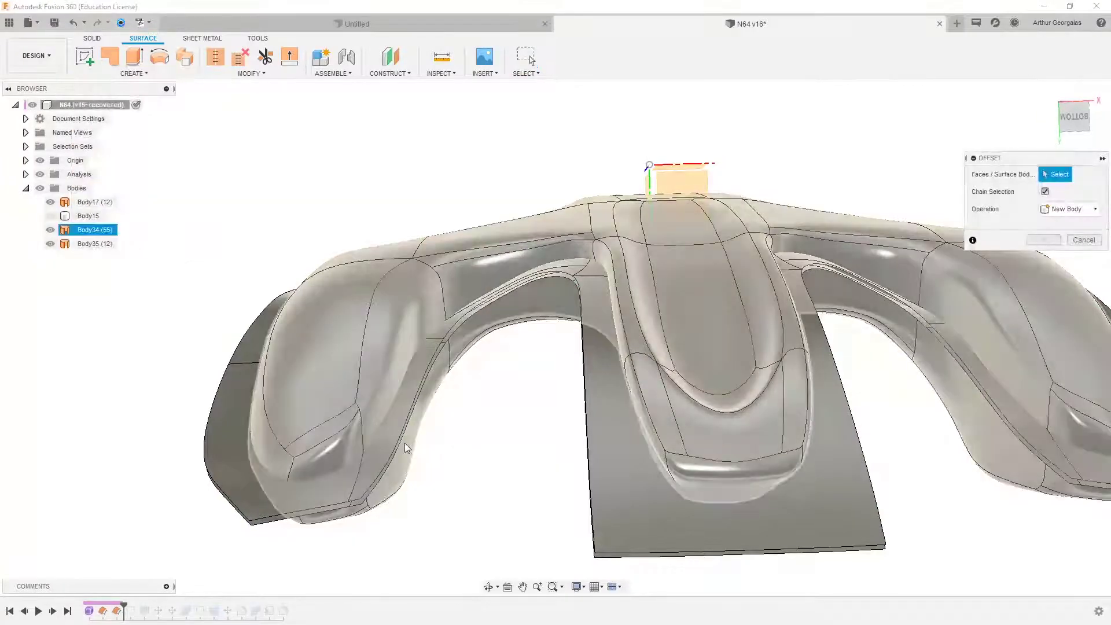
scroll(398, 445, "up", 5)
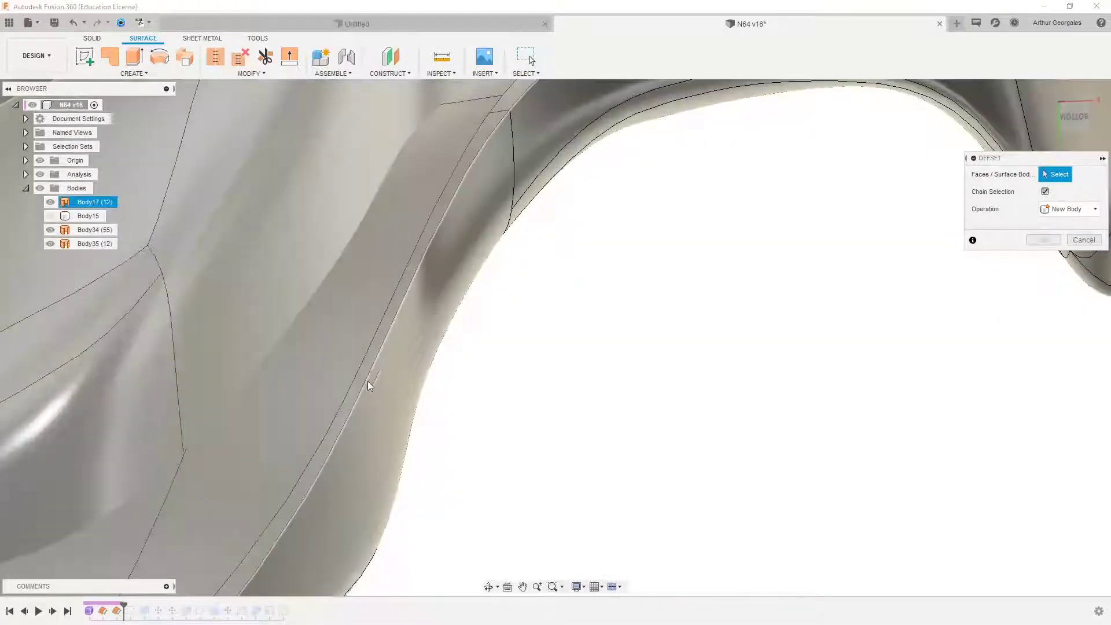
scroll(366, 390, "down", 5)
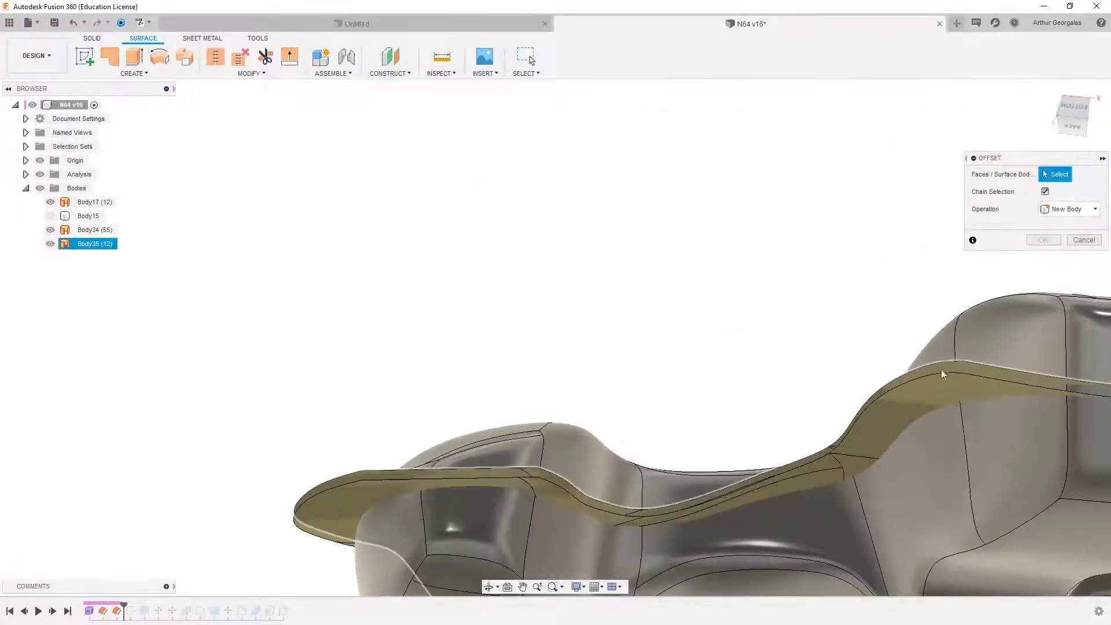
left_click(943, 375)
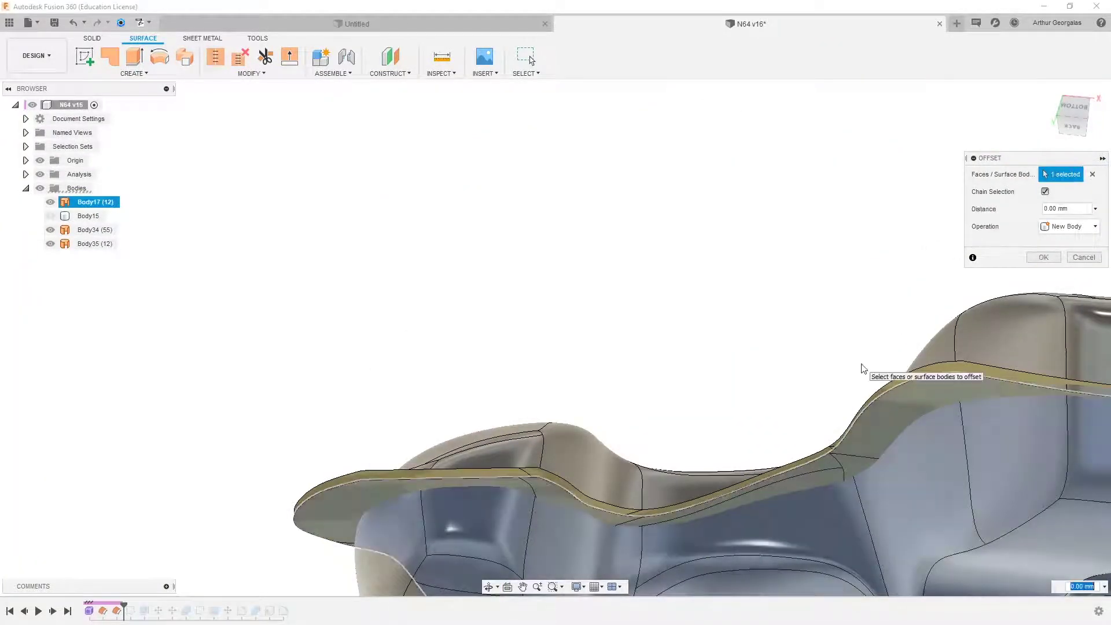
key("Return")
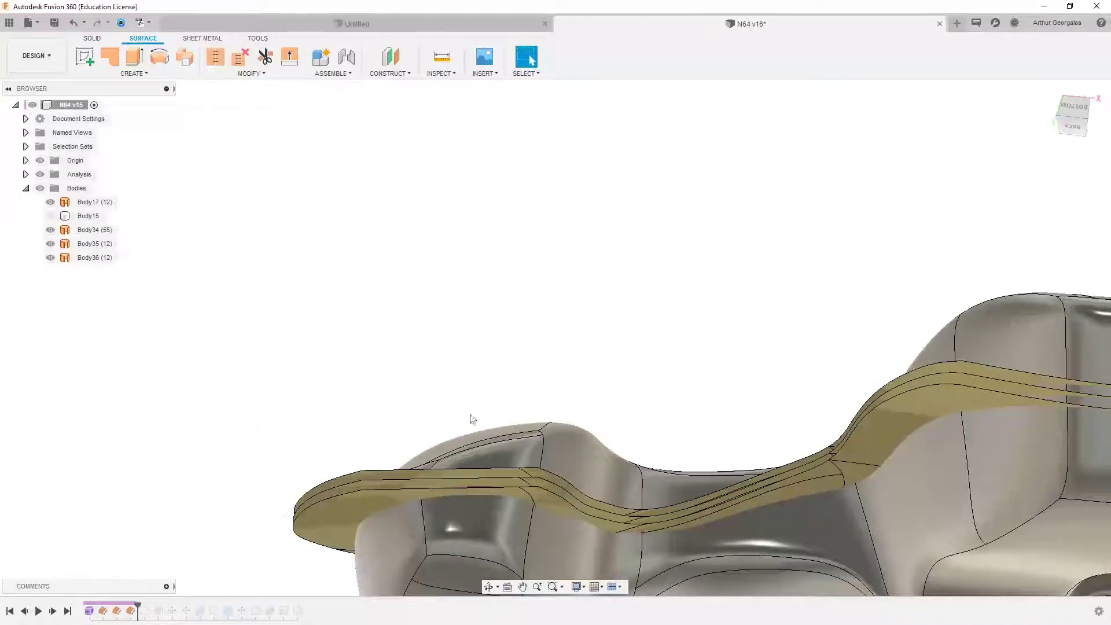
Step: Examine how the dividing surface and its two offsets pass through Body34 around the controller's outer grip
left_click(578, 462)
middle_click_drag(578, 462, 611, 438, "shift")
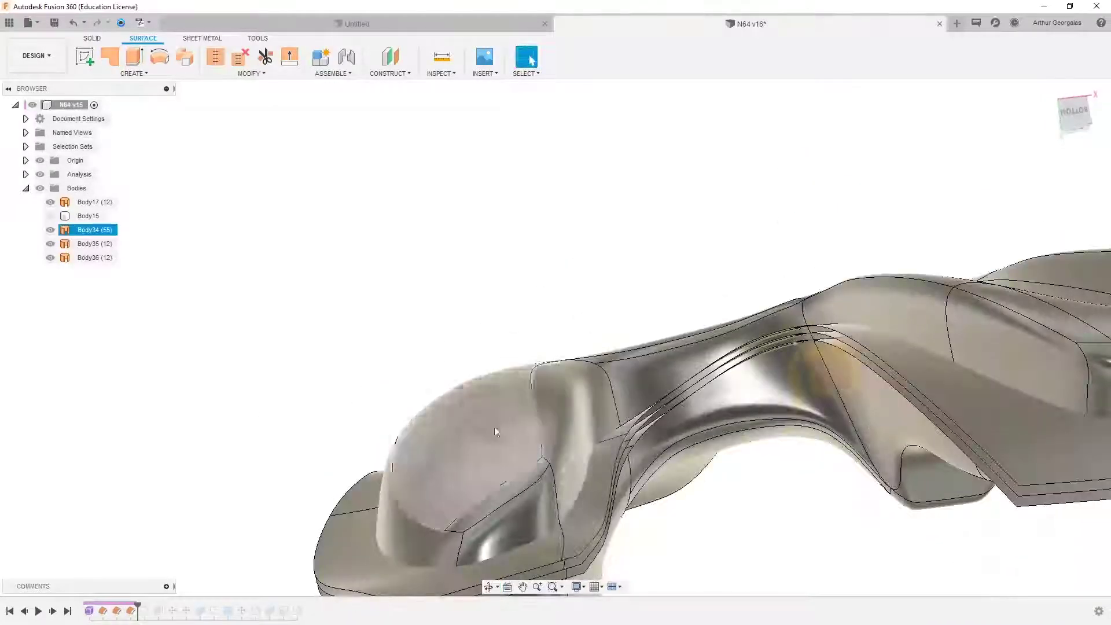
middle_click_drag(453, 459, 453, 280)
scroll(411, 373, "up", 6)
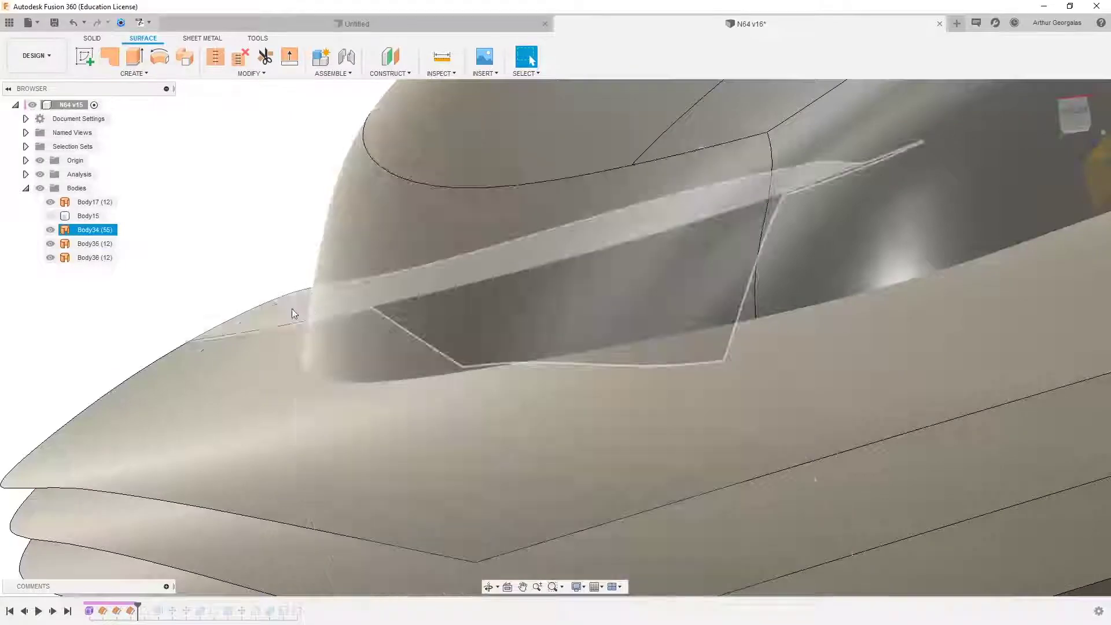
scroll(293, 313, "down", 6)
left_click(525, 338)
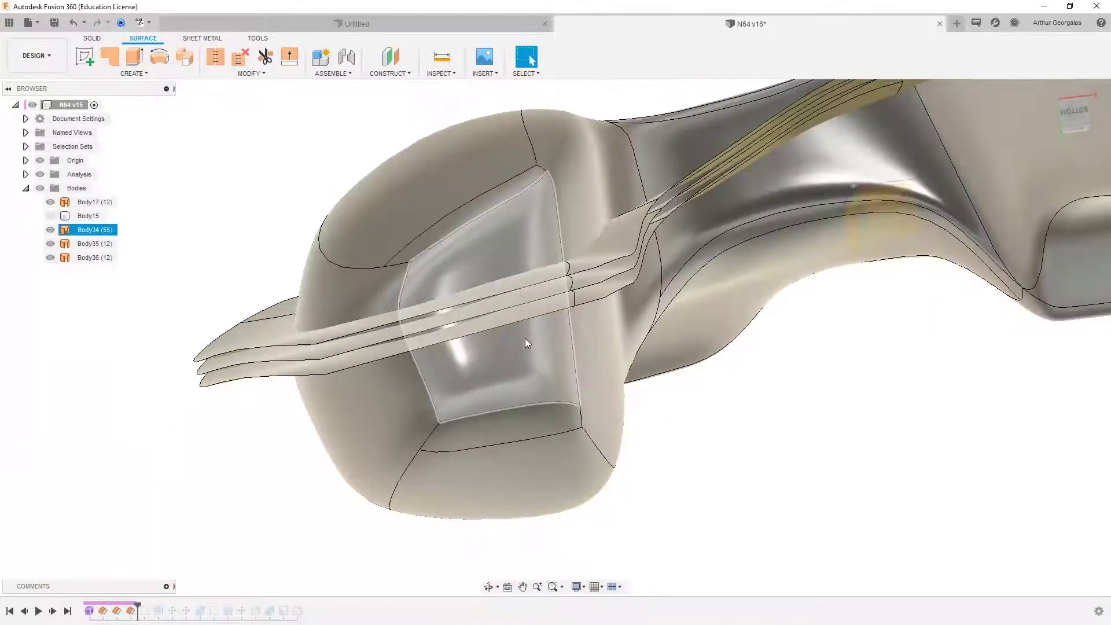
scroll(663, 215, "up", 5)
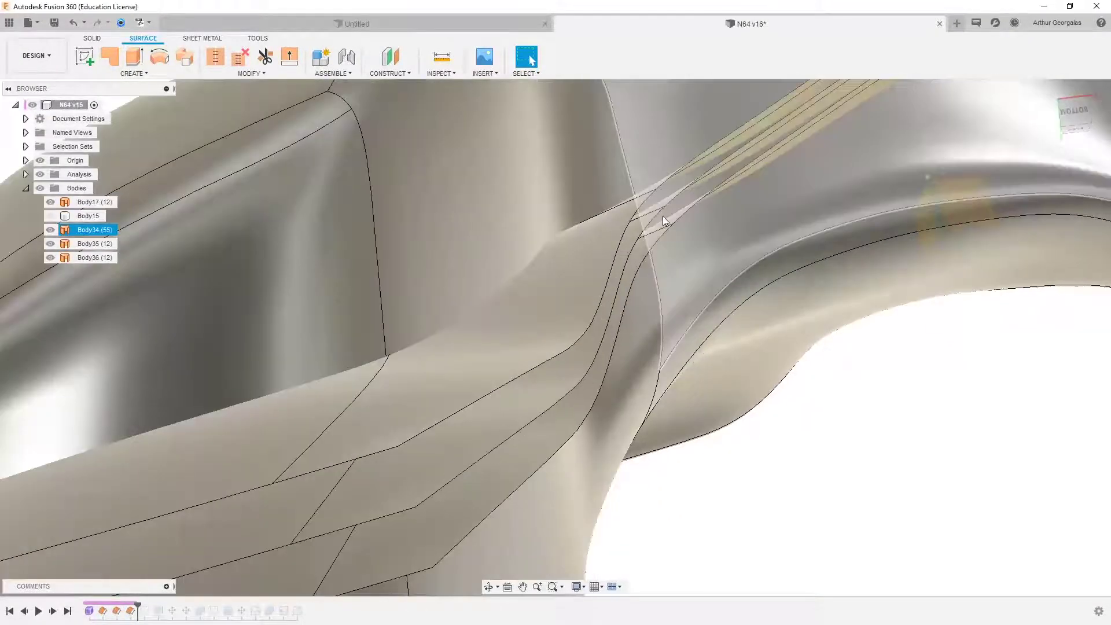
left_click(664, 209)
Step: Remove the original dividing surface Body17 from between its two offset surfaces
left_click(64, 203)
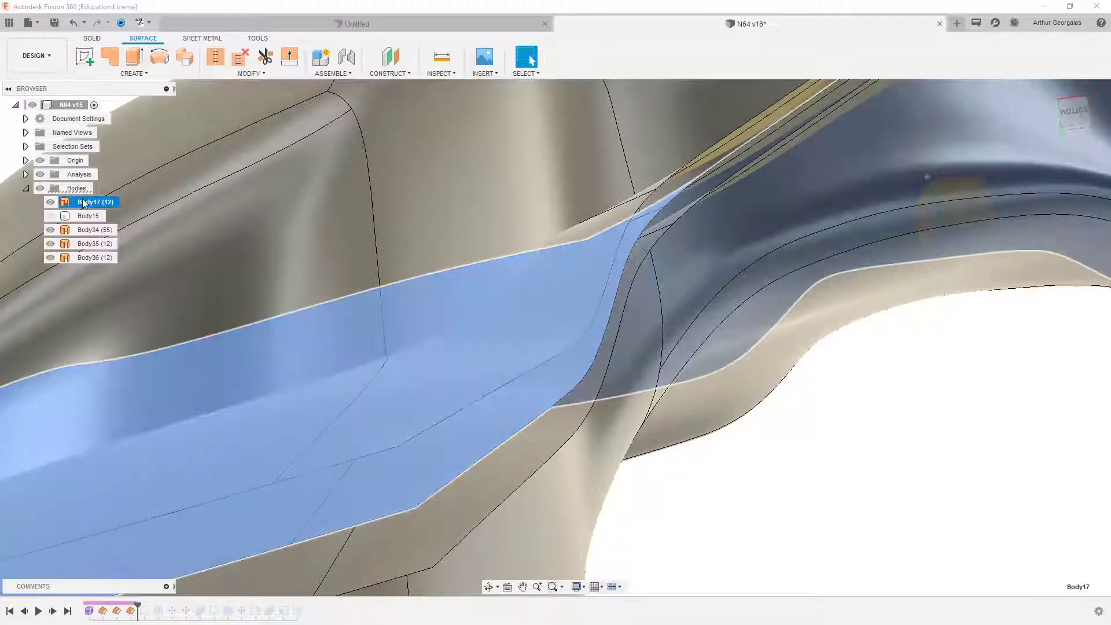
right_click(86, 203)
left_click(150, 372)
scroll(920, 318, "down", 8)
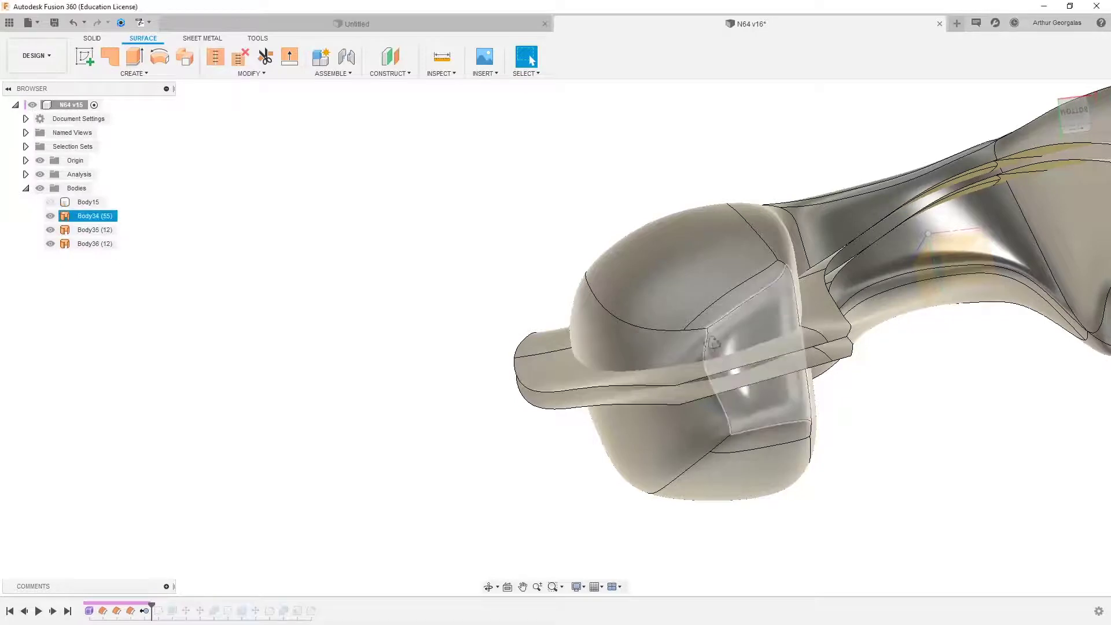
Step: Trim Body35 with Body34 as the trim tool, removing the part of Body35 outside the controller-shaped surface
mouse_move(730, 379)
middle_mouse_down("shift")
mouse_move(716, 321)
mouse_move(723, 372)
middle_mouse_up("shift")
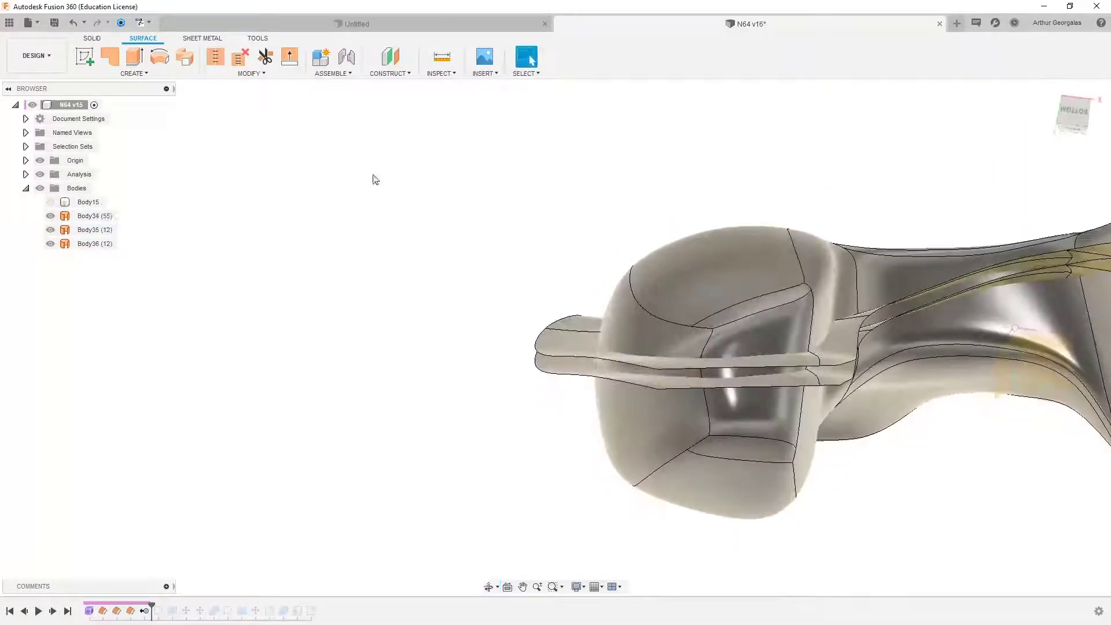
left_click(266, 58)
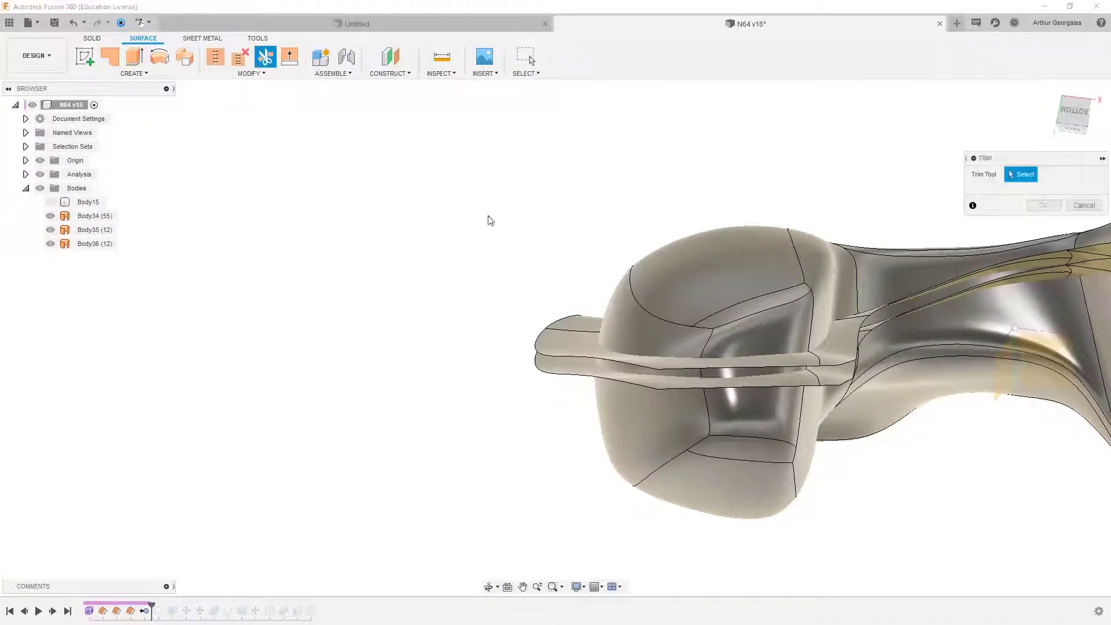
left_click(647, 316)
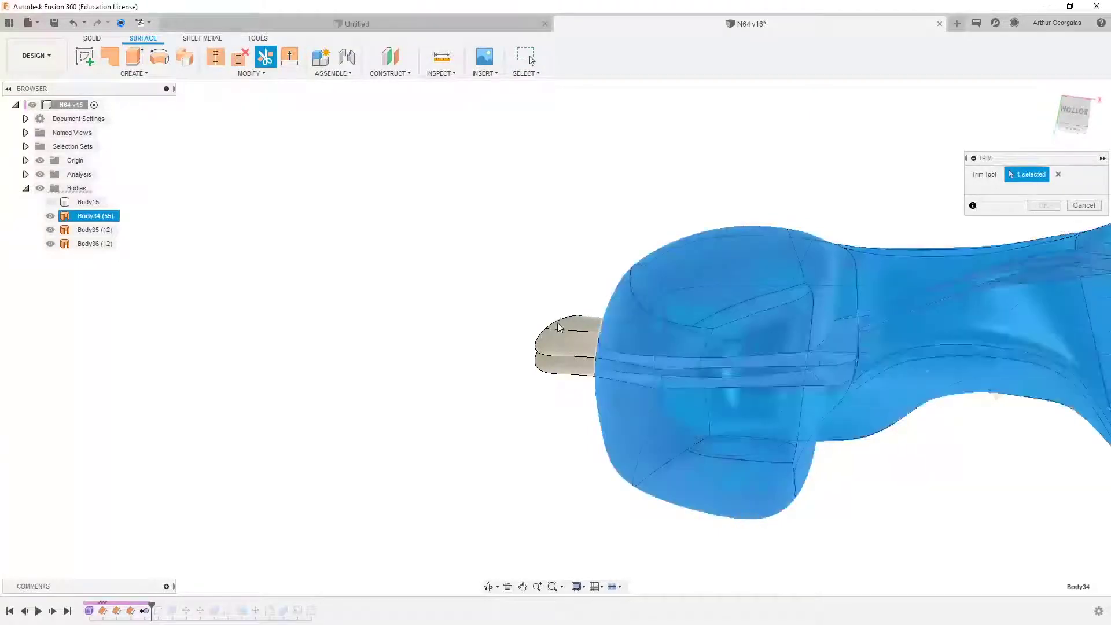
left_click(561, 331)
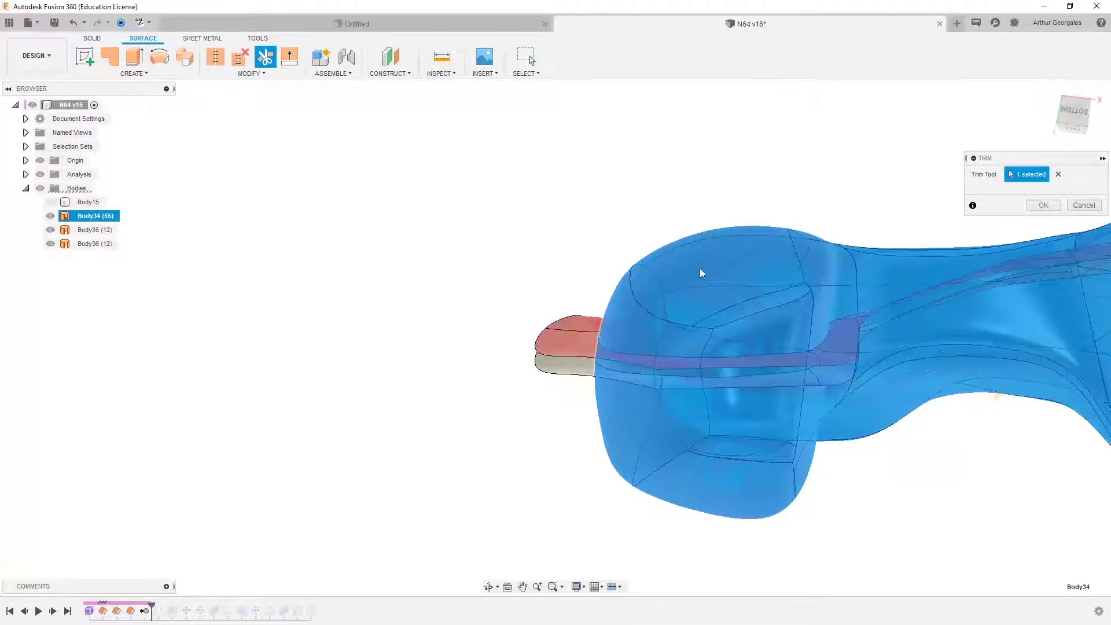
scroll(696, 294, "up", 3)
middle_click_drag(673, 359, 657, 308, "shift")
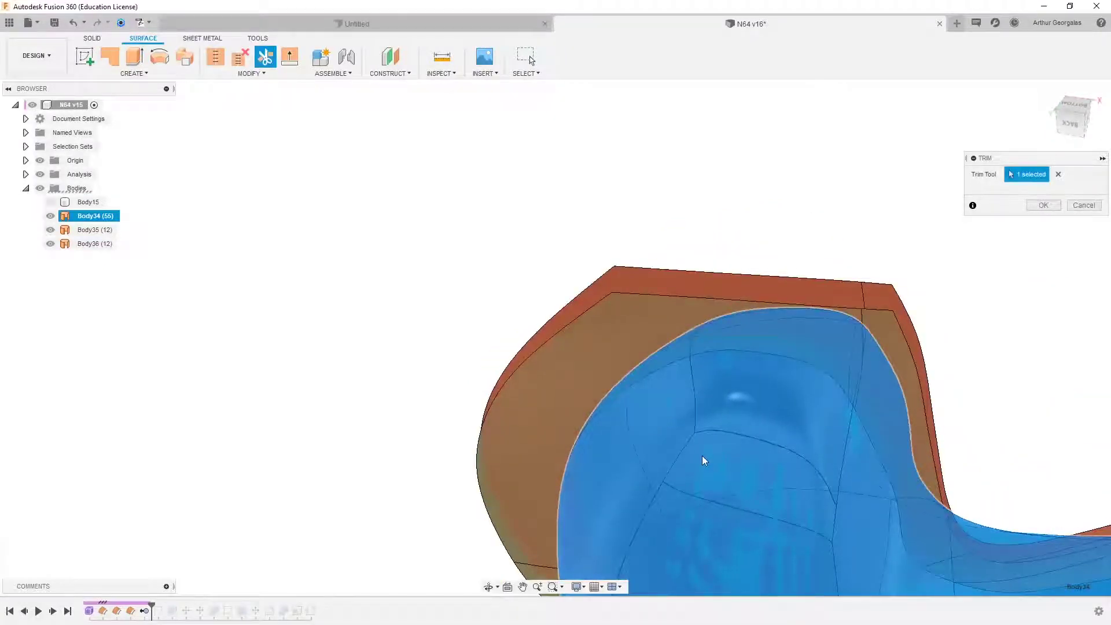
left_click(1041, 205)
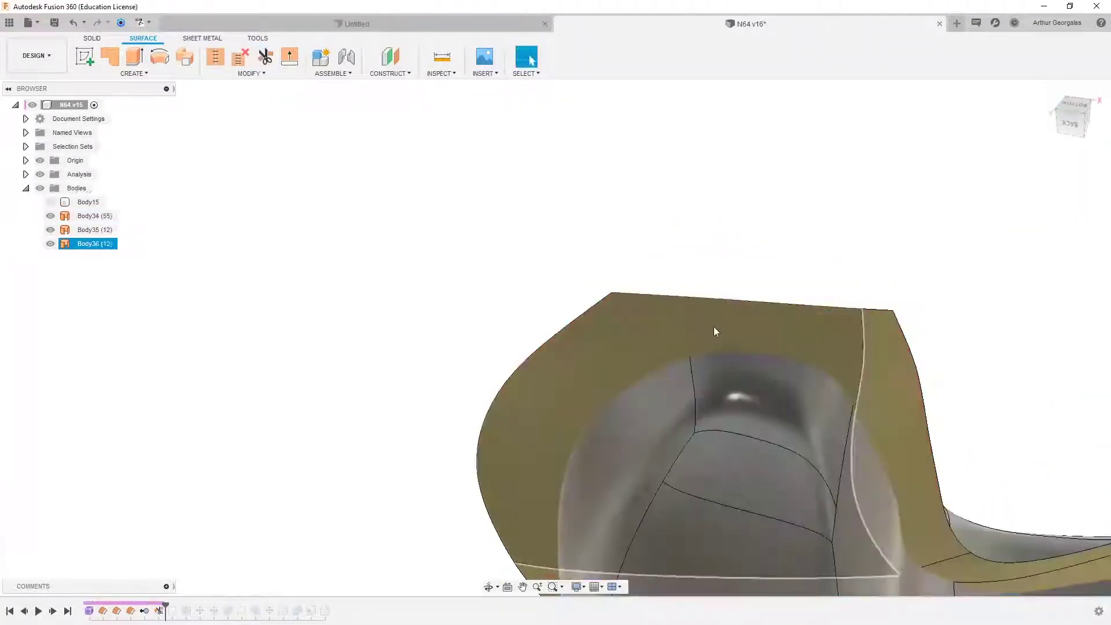
Step: Hide Body34 to inspect the trimmed Body35 against Body36, and show Body34 again
middle_click_drag(716, 330, 682, 239, "shift")
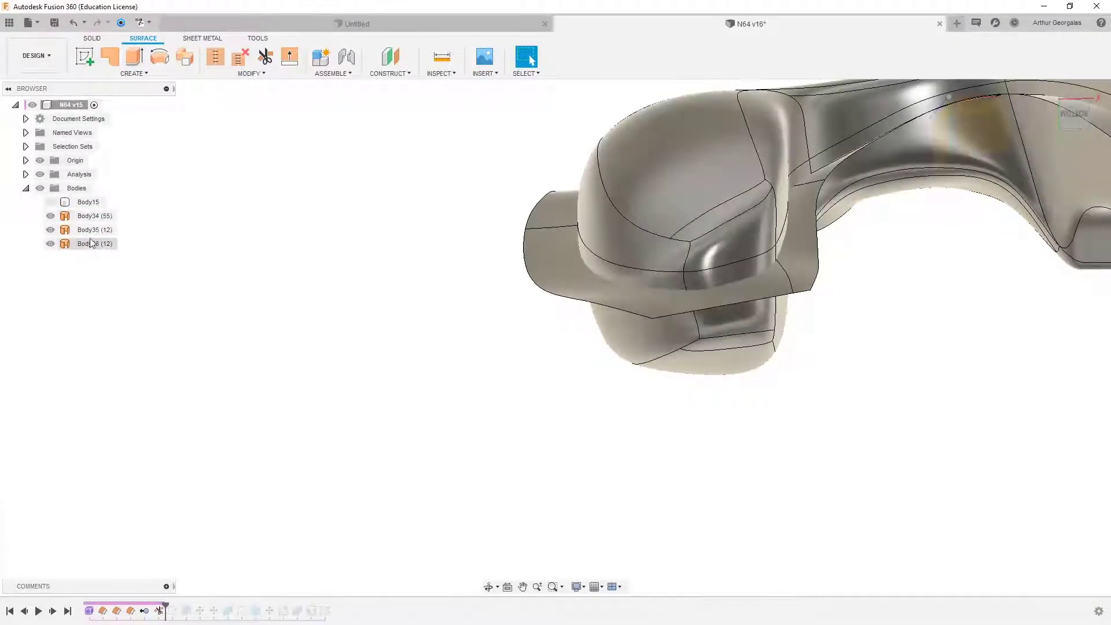
left_click(52, 217)
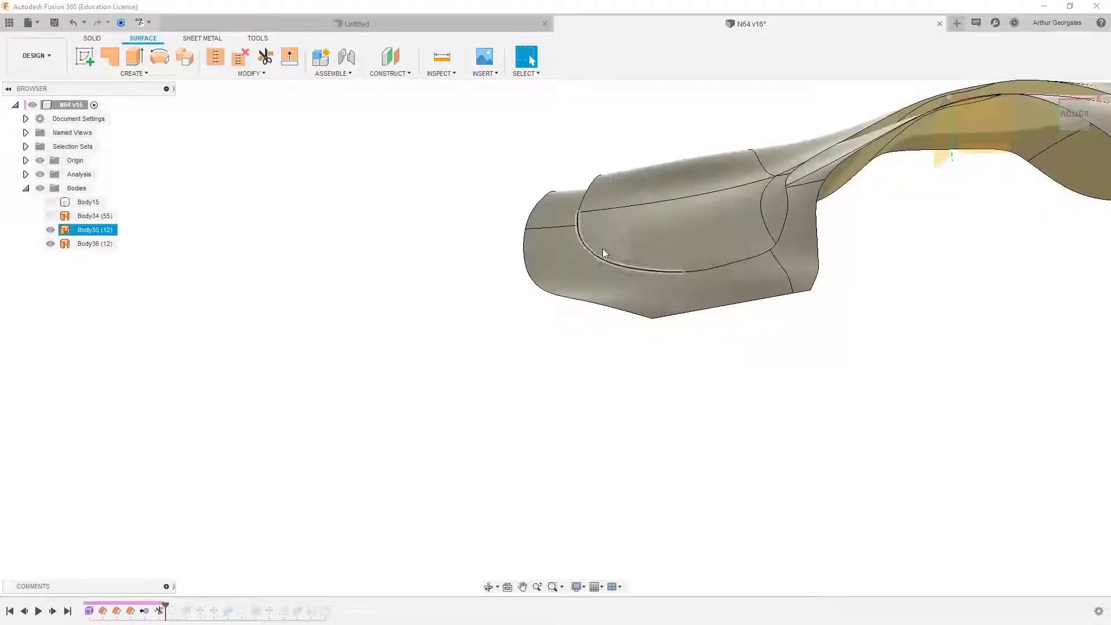
middle_click_drag(611, 263, 626, 191, "shift")
middle_click_drag(682, 303, 577, 241, "shift")
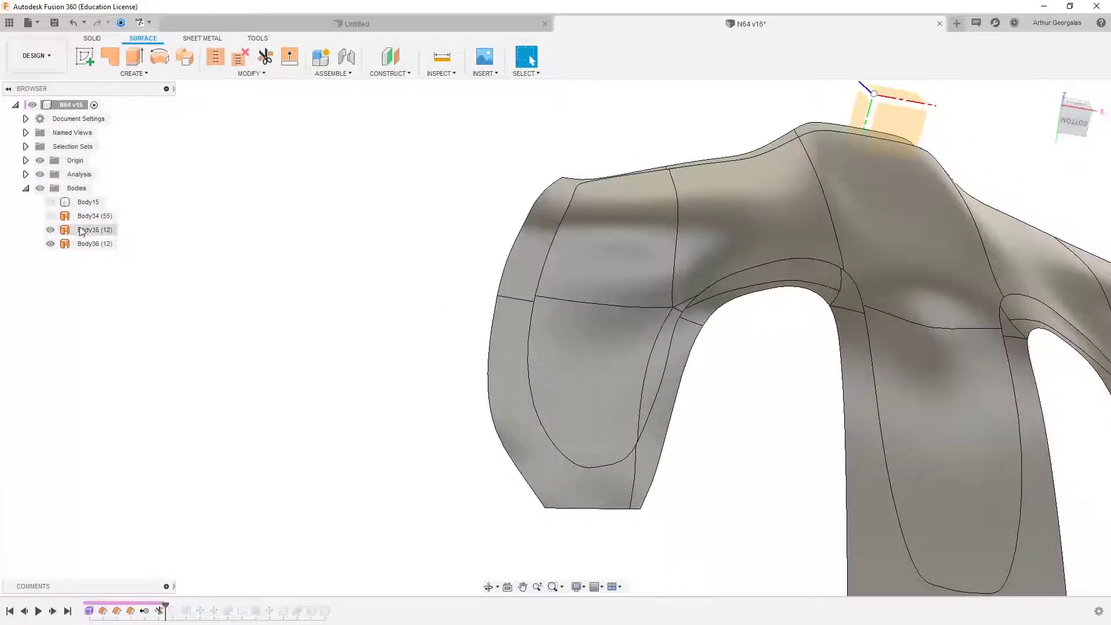
left_click(50, 216)
scroll(588, 455, "up", 5)
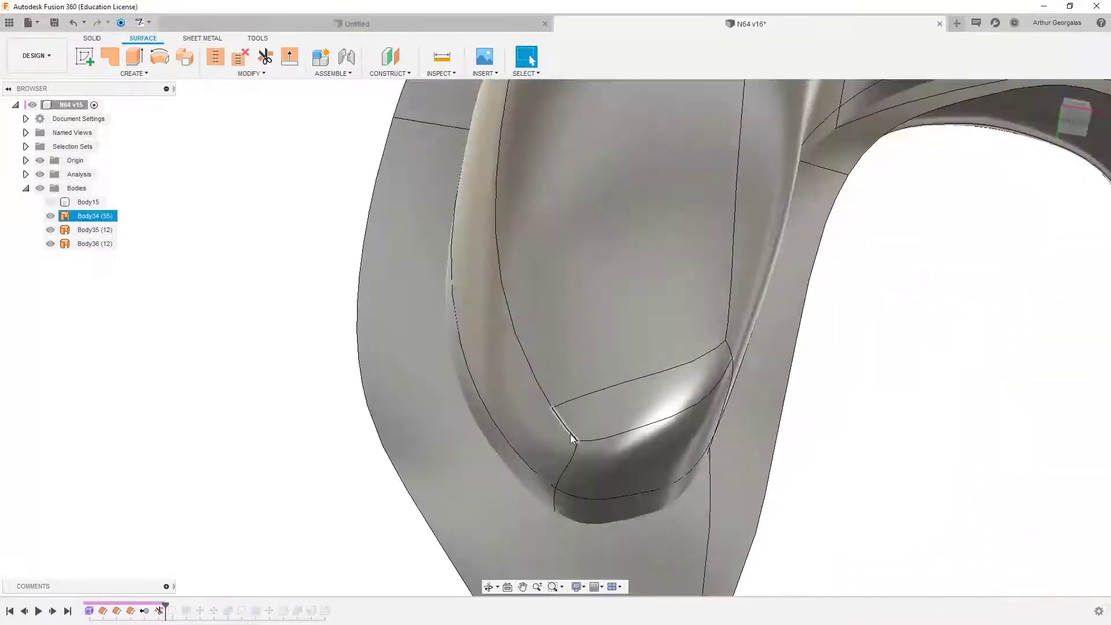
middle_click_drag(550, 456, 544, 400, "shift")
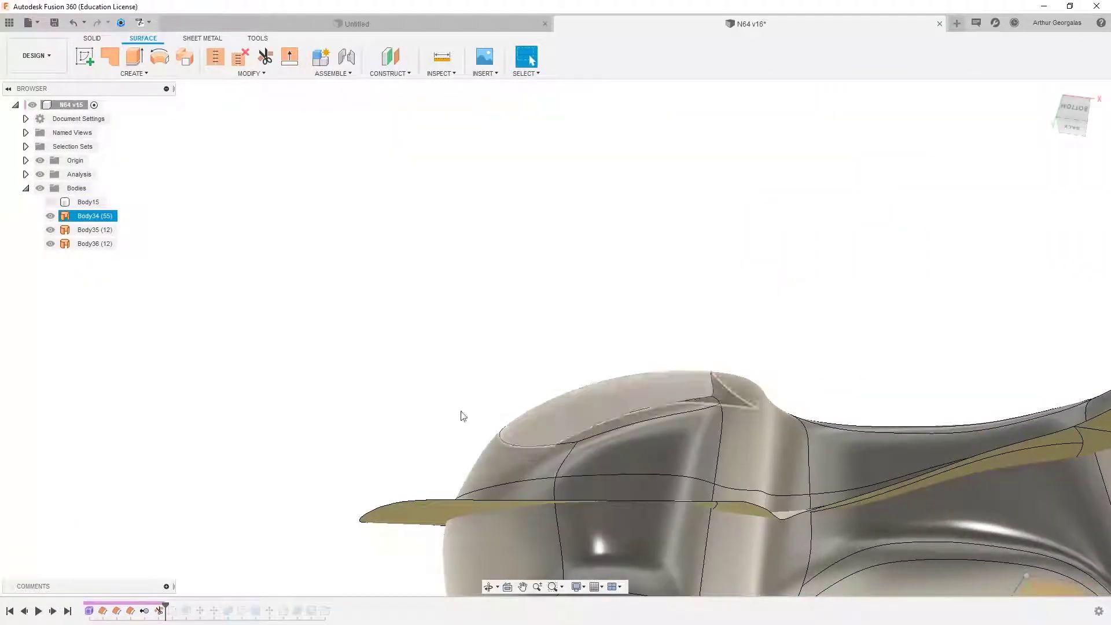
Step: Trim Body34 with Body36 as the trim tool, removing the portion beyond Body36 on the side away from Body35
left_click(265, 56)
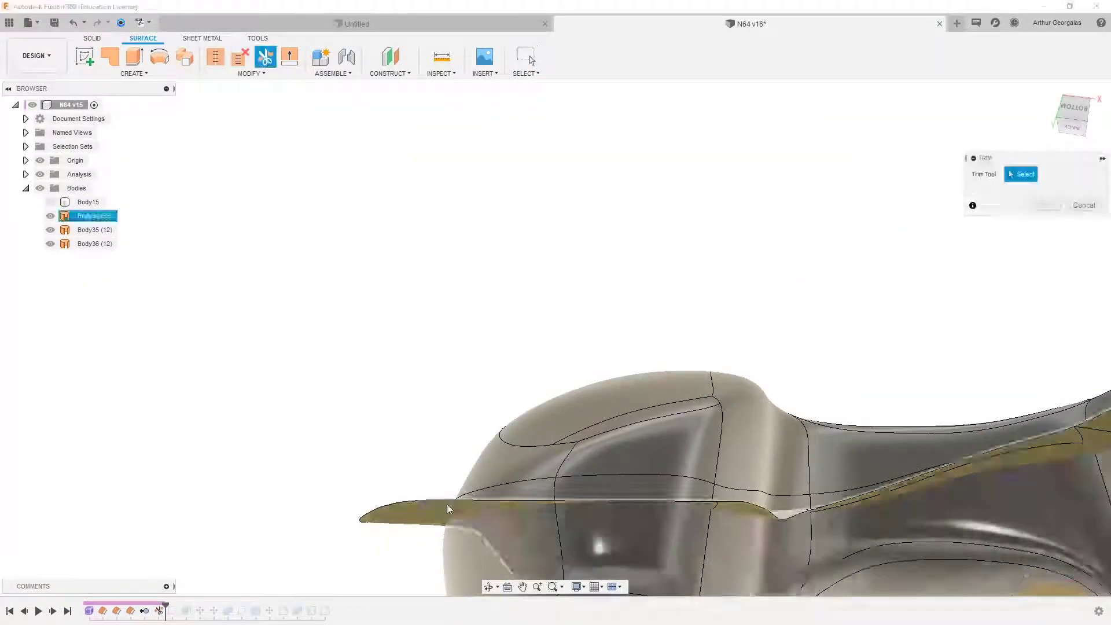
left_click(408, 509)
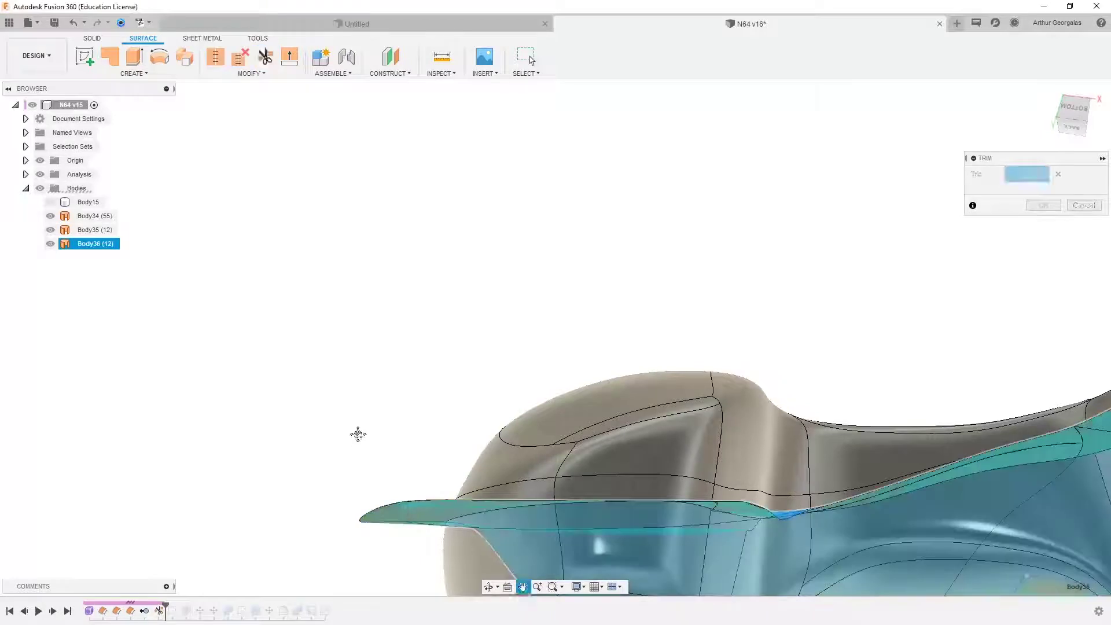
middle_click_drag(357, 434, 275, 191)
left_click(401, 384)
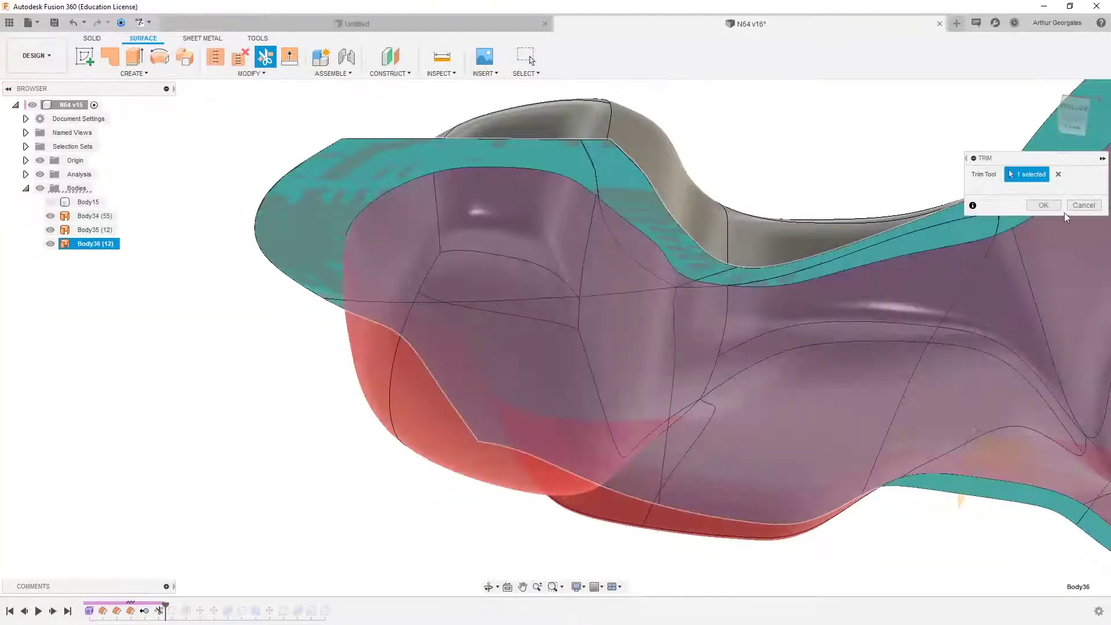
left_click(1043, 205)
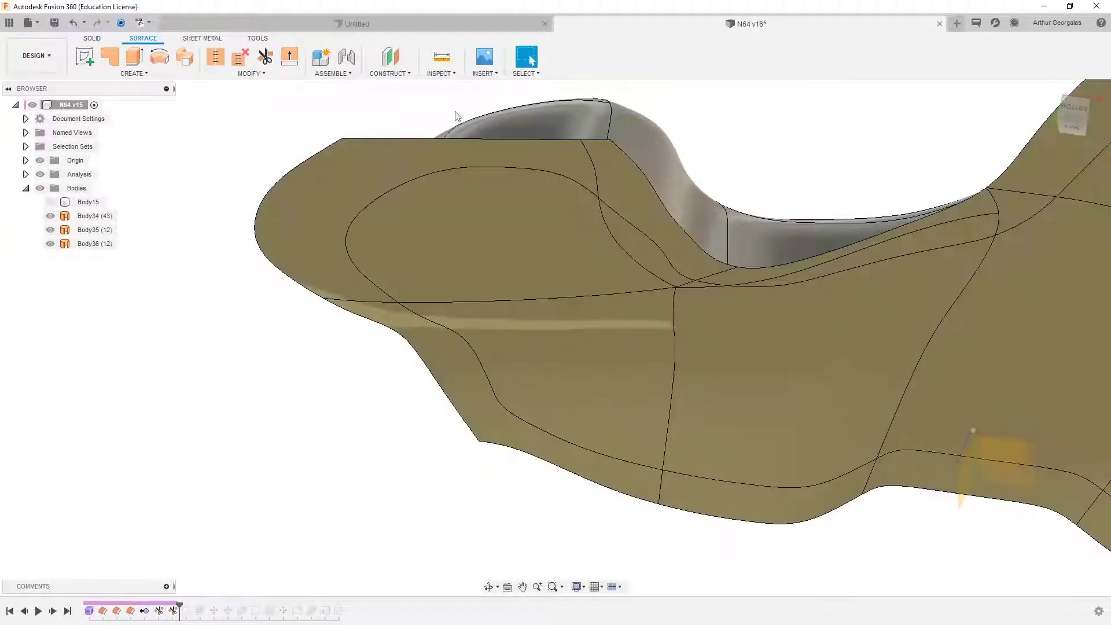
Step: Trim Body36 with Body34 as the trim tool, removing the region of Body36 enclosed by the controller outline
left_click(265, 56)
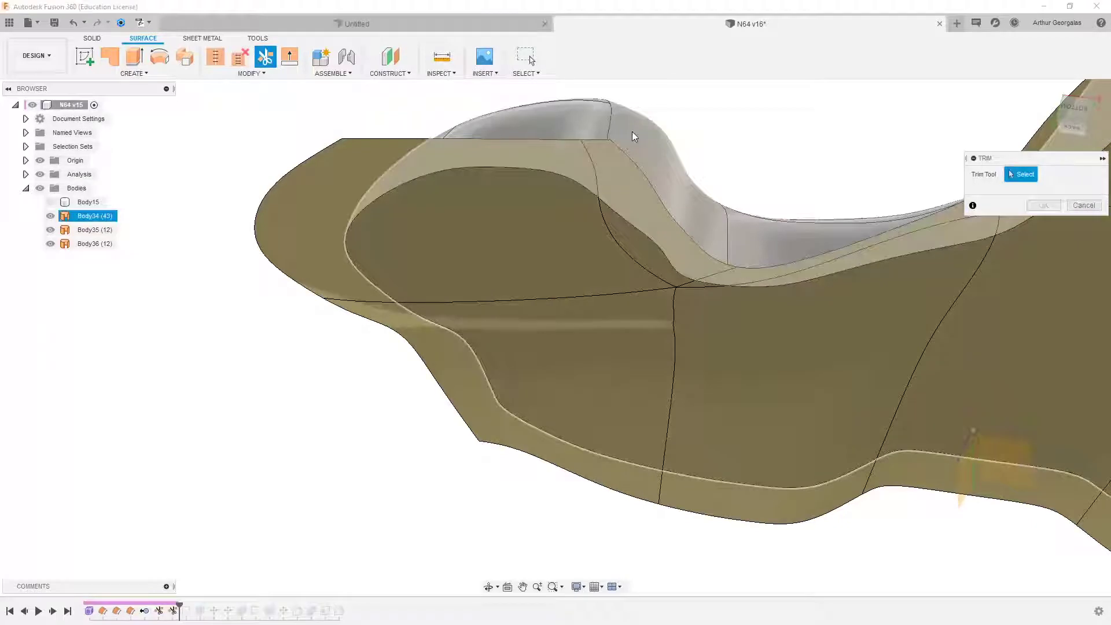
left_click(460, 238)
left_click(846, 245)
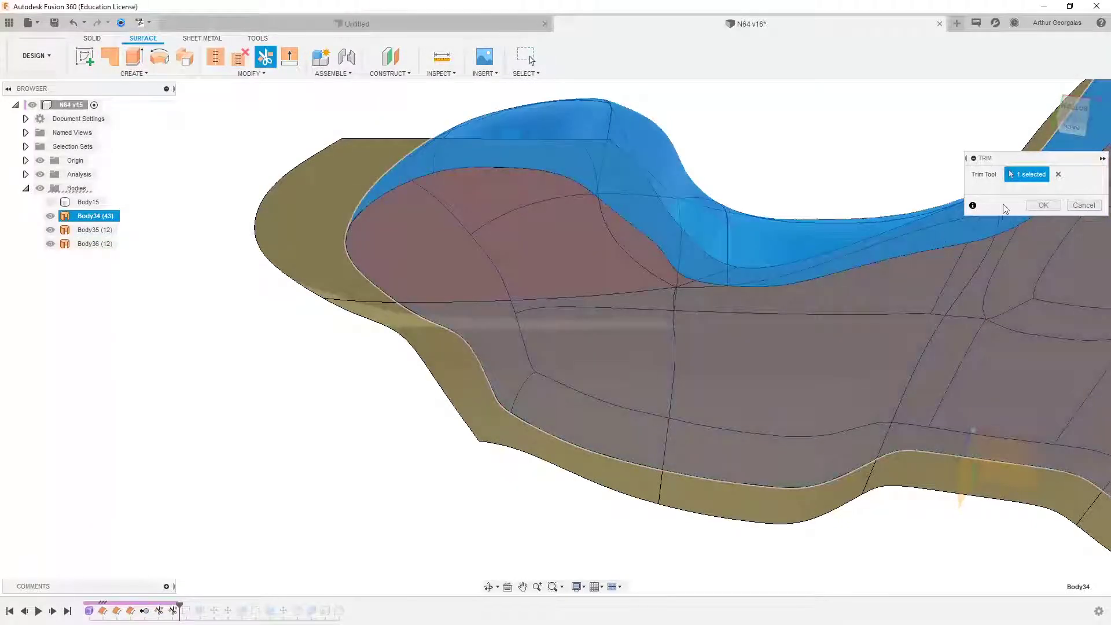
left_click(1035, 206)
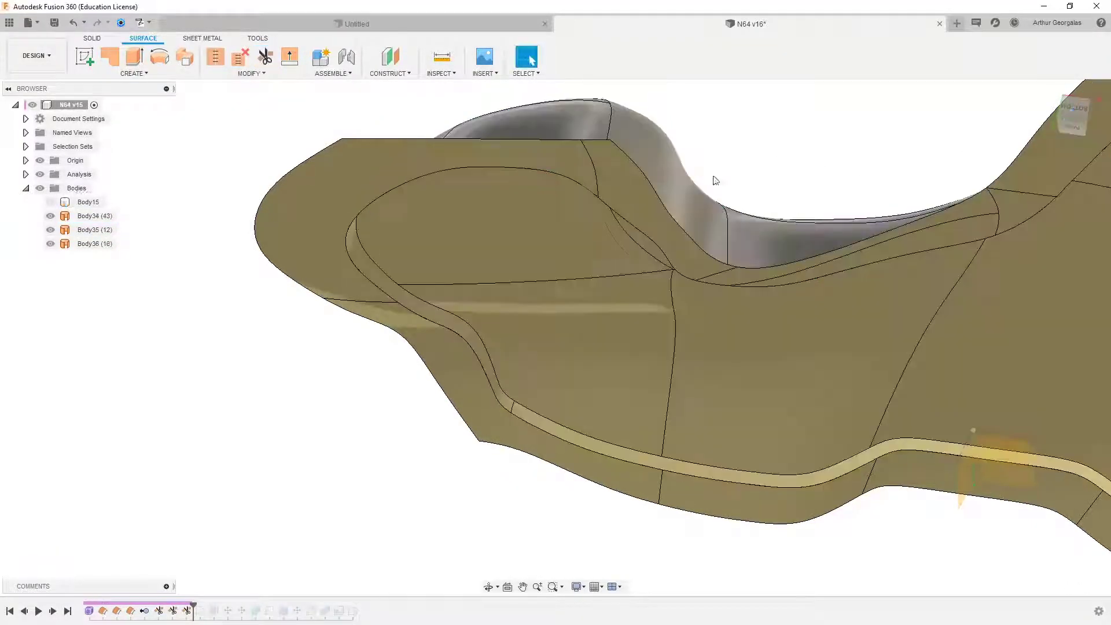
Step: Trim Body34 with Body35 as the trim tool, keeping only the narrow wall between Body35 and Body36
left_click(265, 56)
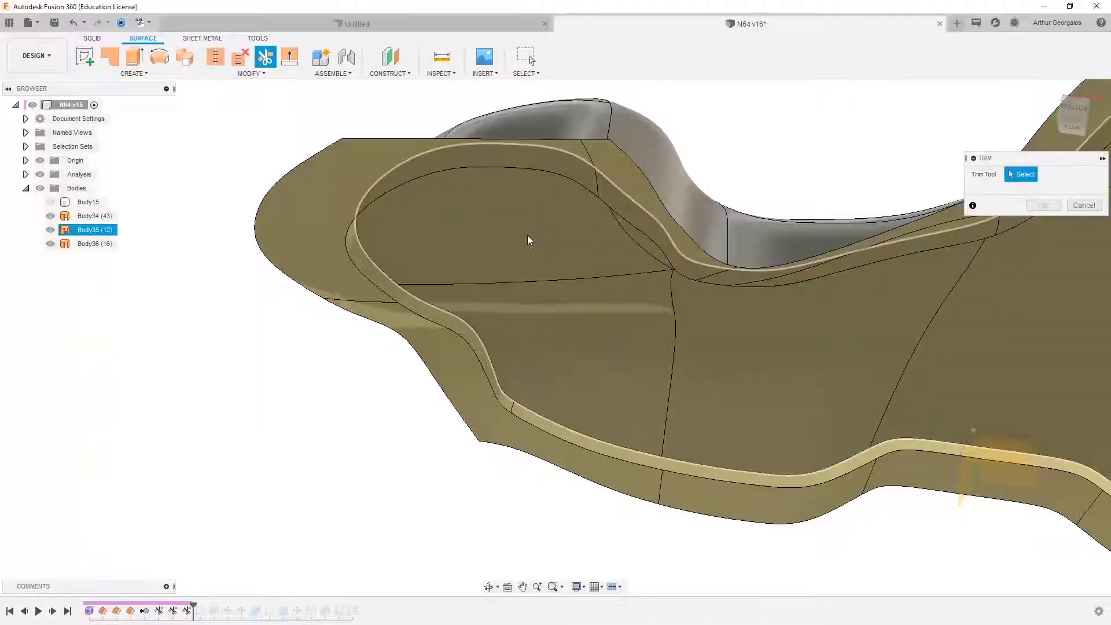
left_click(580, 203)
left_click(653, 121)
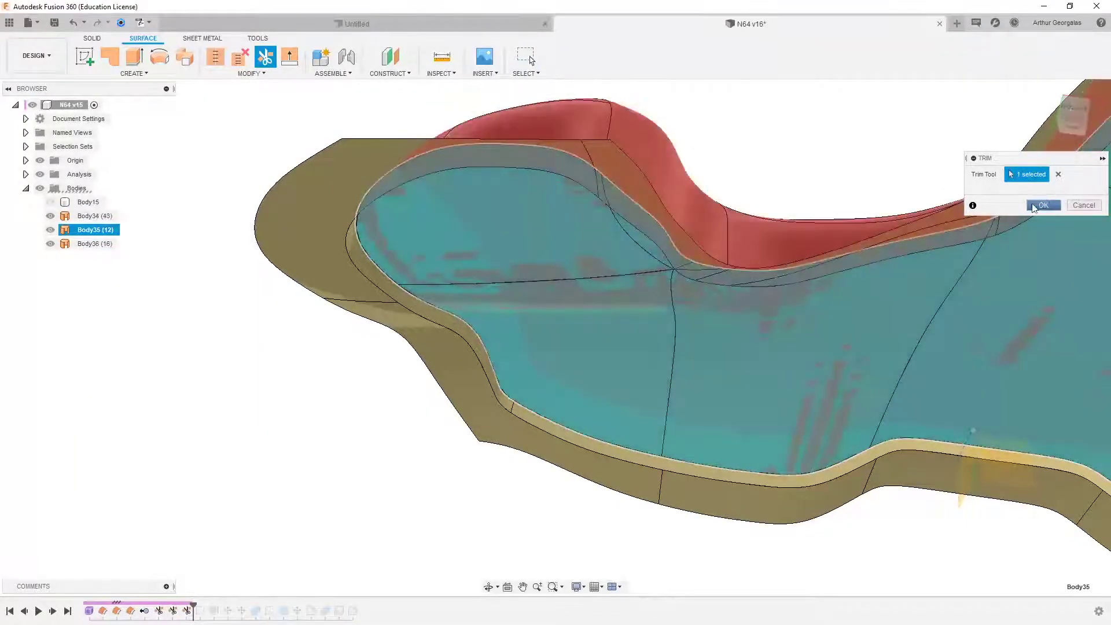
key("Return")
Step: Review the trimmed surfaces across the whole controller and save the design as a new version
scroll(740, 147, "down", 3)
middle_click_drag(739, 146, 756, 216, "shift")
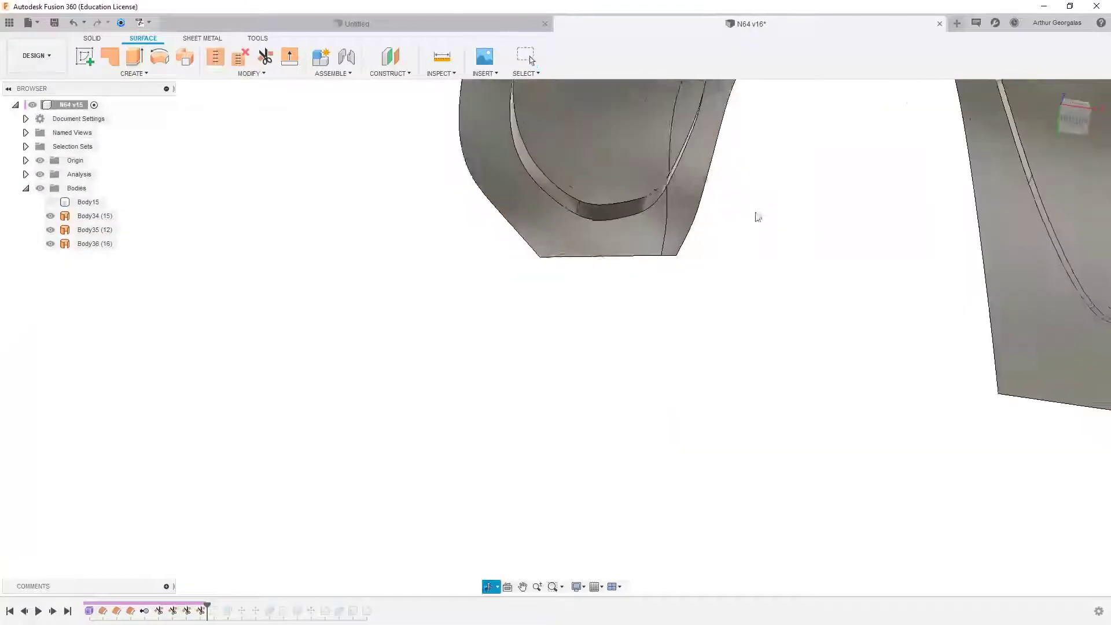
middle_click_drag(570, 372, 290, 579)
scroll(289, 578, "down", 3)
middle_click_drag(743, 312, 663, 267, "shift")
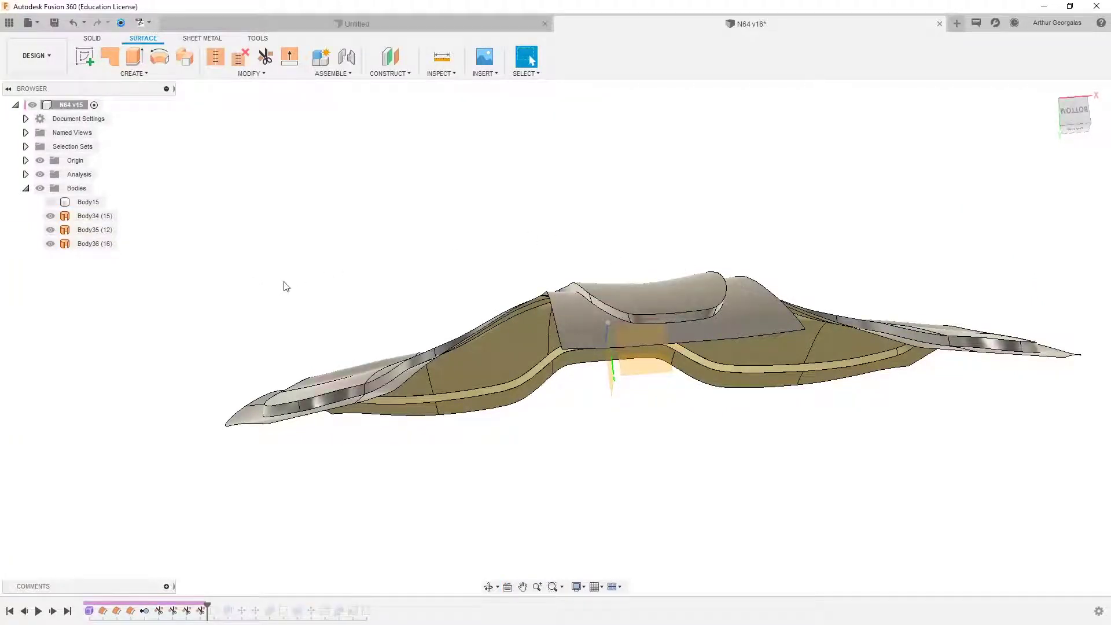
key("ctrl+s")
key("Return")
Step: Hide Body35 and inspect the stepped edge formed by Body34 and Body36 around the controller outline
left_click(91, 231)
left_click(51, 230)
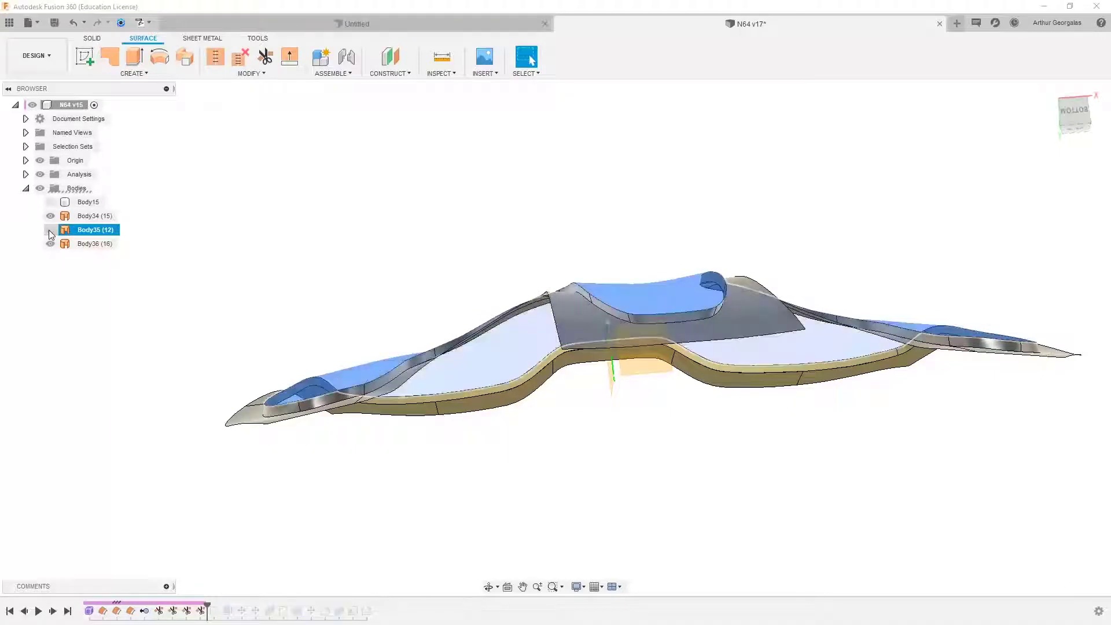
left_click(466, 224)
middle_click_drag(466, 225, 486, 278, "shift")
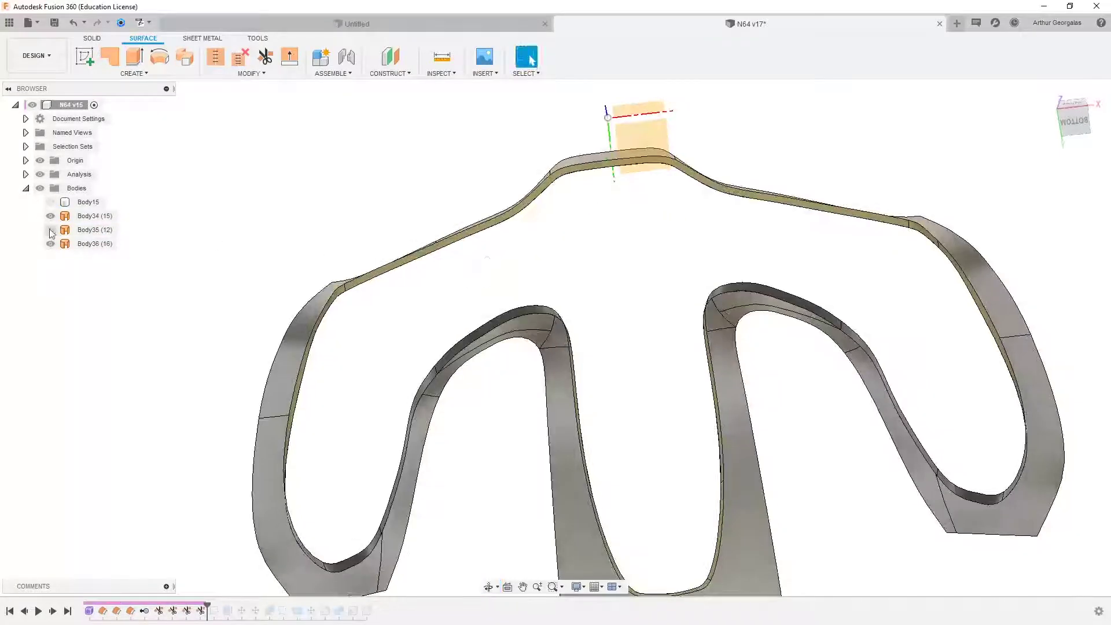
Step: Show Body35 and stitch Body34, Body35 and Body36 into one surface body with a 0.10 mm tolerance
left_click(50, 230)
left_click(215, 56)
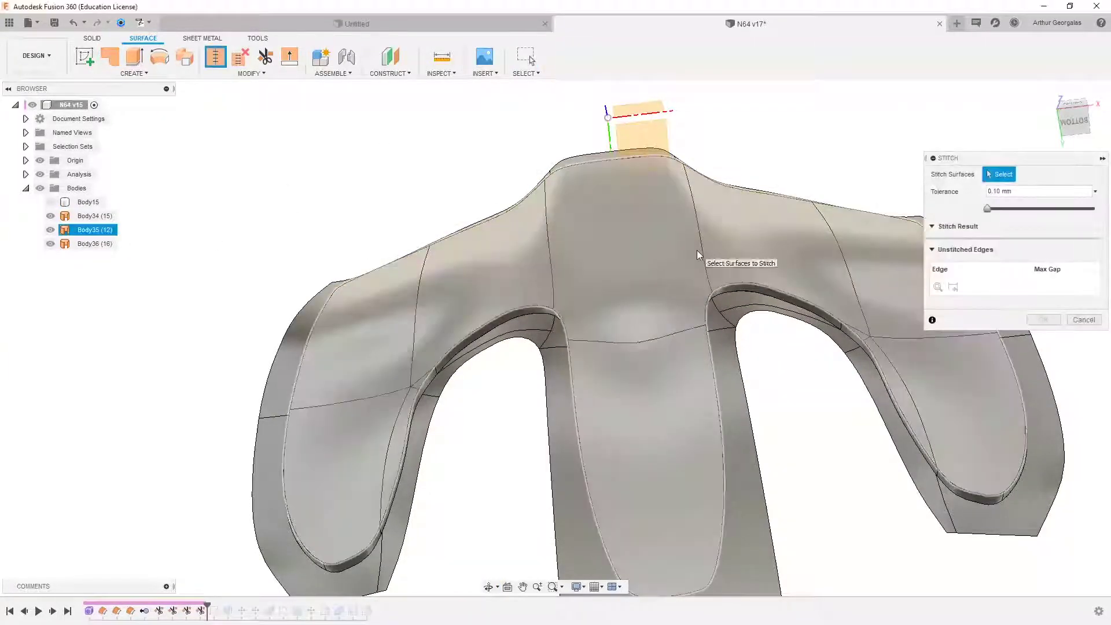
left_click(697, 255)
left_click(507, 321)
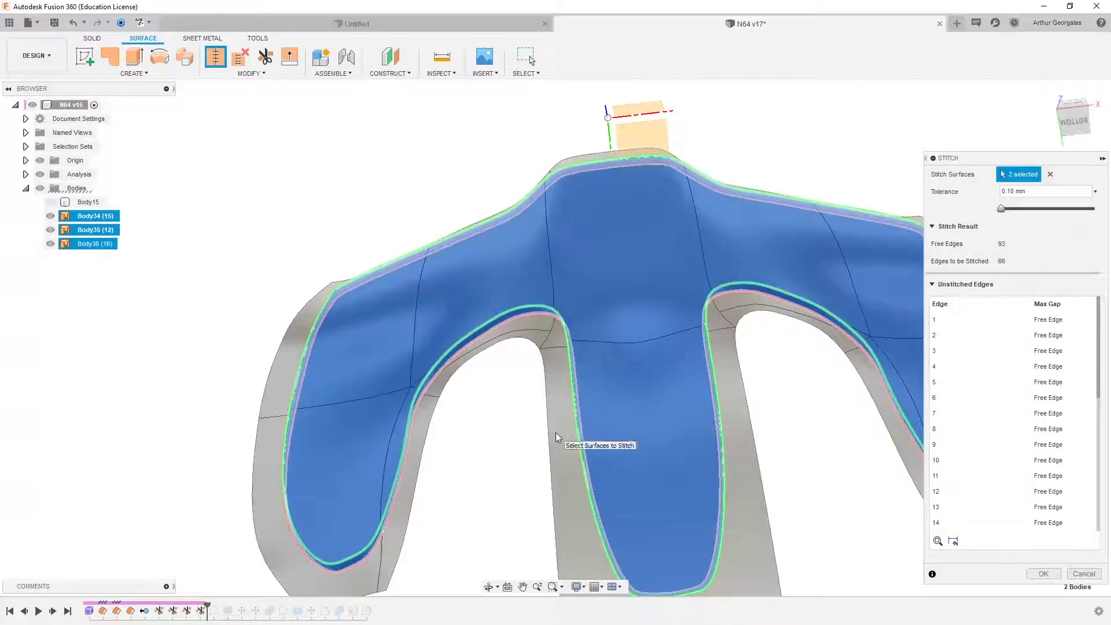
left_click(553, 434)
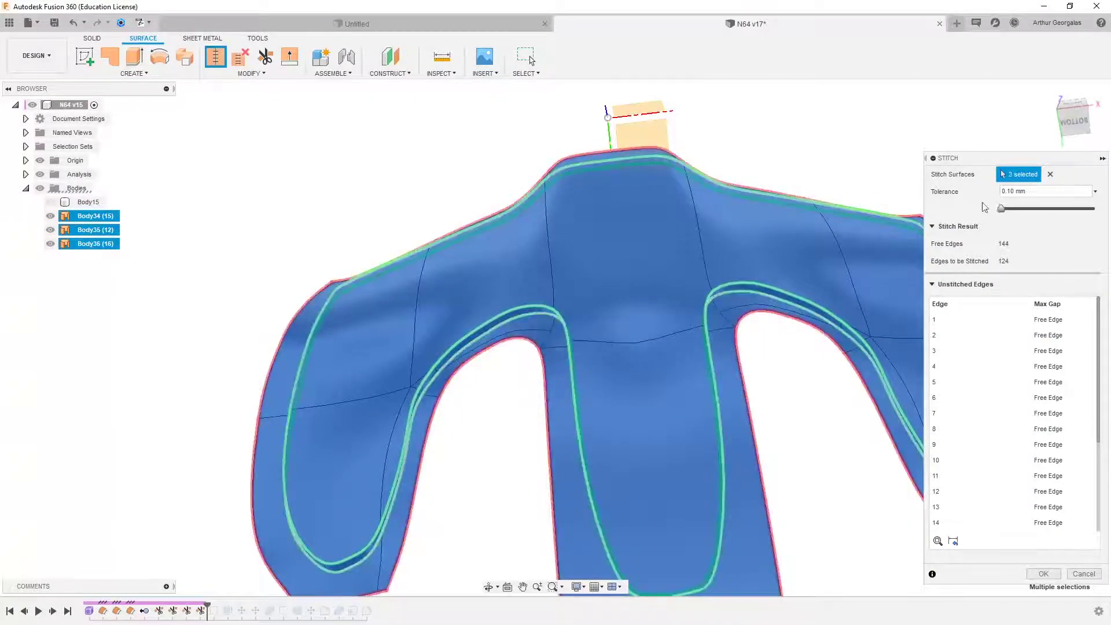
middle_click_drag(519, 300, 452, 301, "shift")
middle_click_drag(452, 300, 454, 258, "shift")
left_click(1043, 573)
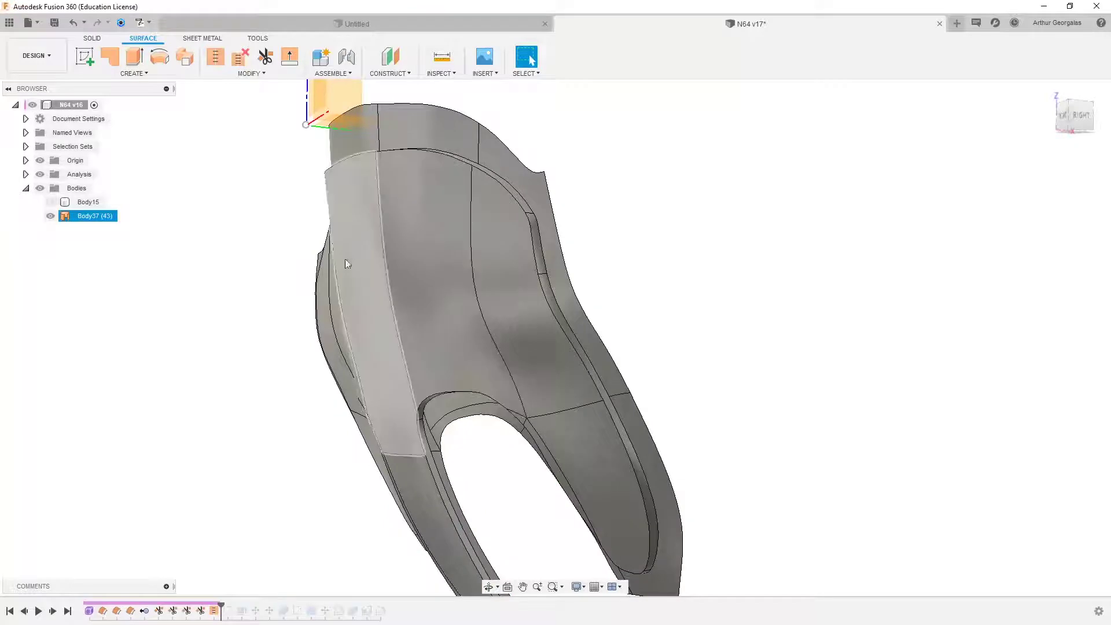
Step: Show Body15 and roll the timeline forward to just before its last feature
scroll(345, 263, "up", 2)
left_click(63, 202)
left_click(51, 202)
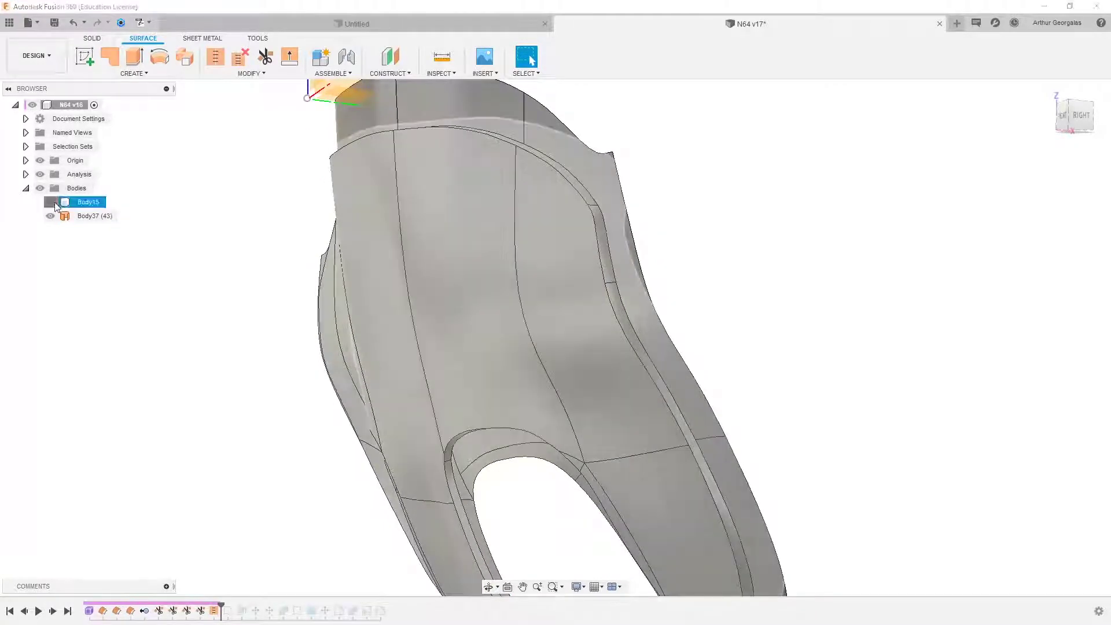
left_click(51, 202)
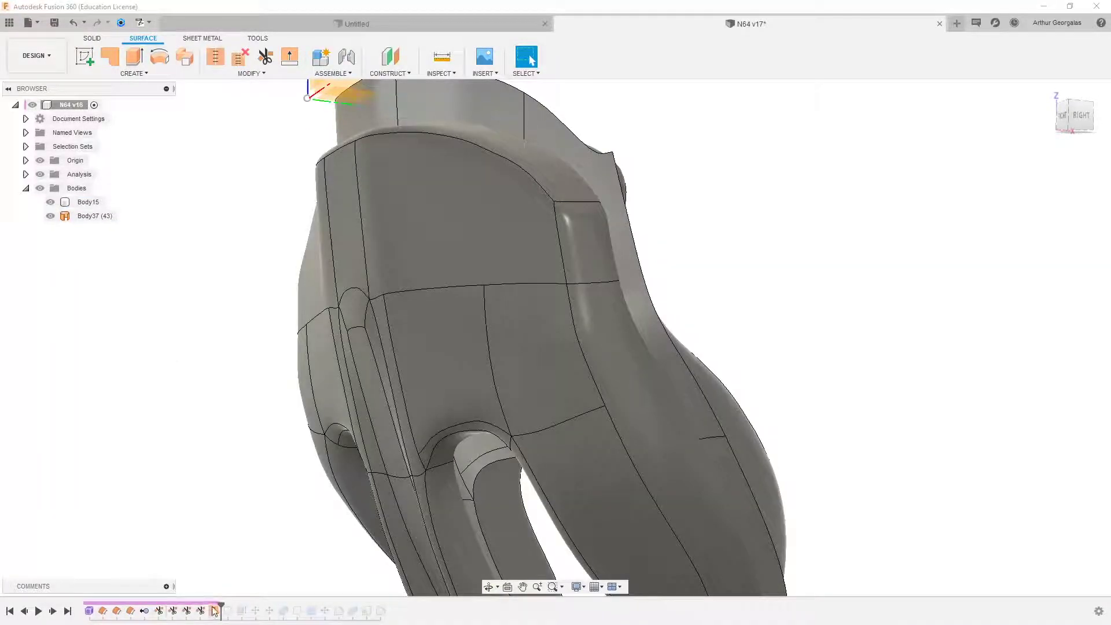
mouse_move(221, 605)
left_mouse_down()
mouse_move(384, 607)
mouse_move(373, 607)
left_mouse_up()
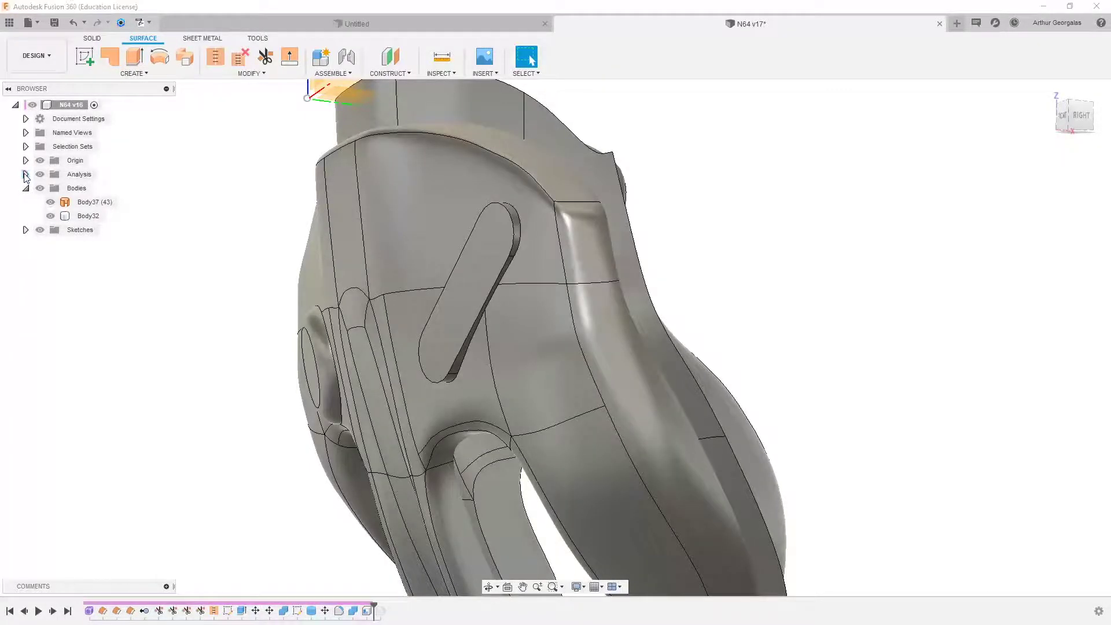
Step: Turn on the Section1 analysis and inspect how the stepped surface Body37 crosses the shell wall of Body32
left_click(25, 174)
left_click(50, 188)
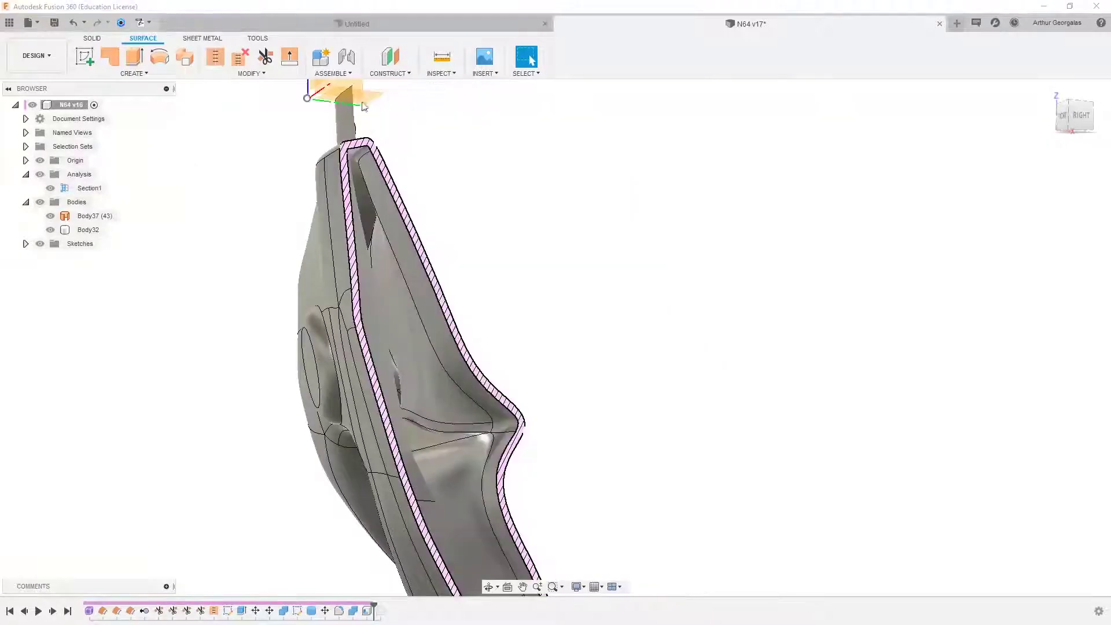
scroll(325, 189, "up", 5)
left_click(272, 314)
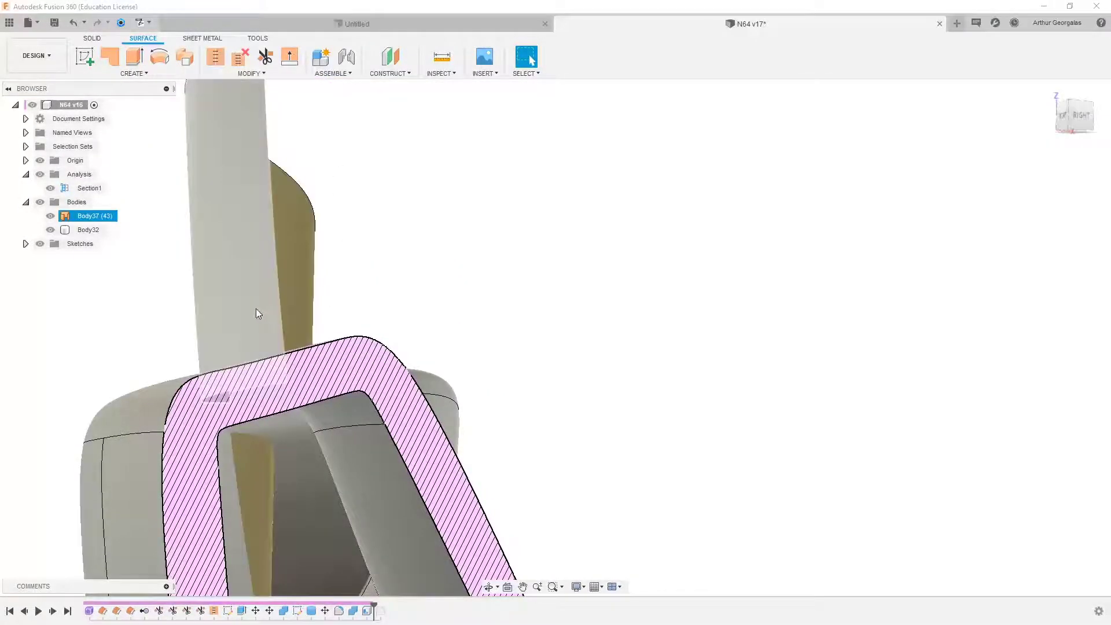
left_click(94, 217)
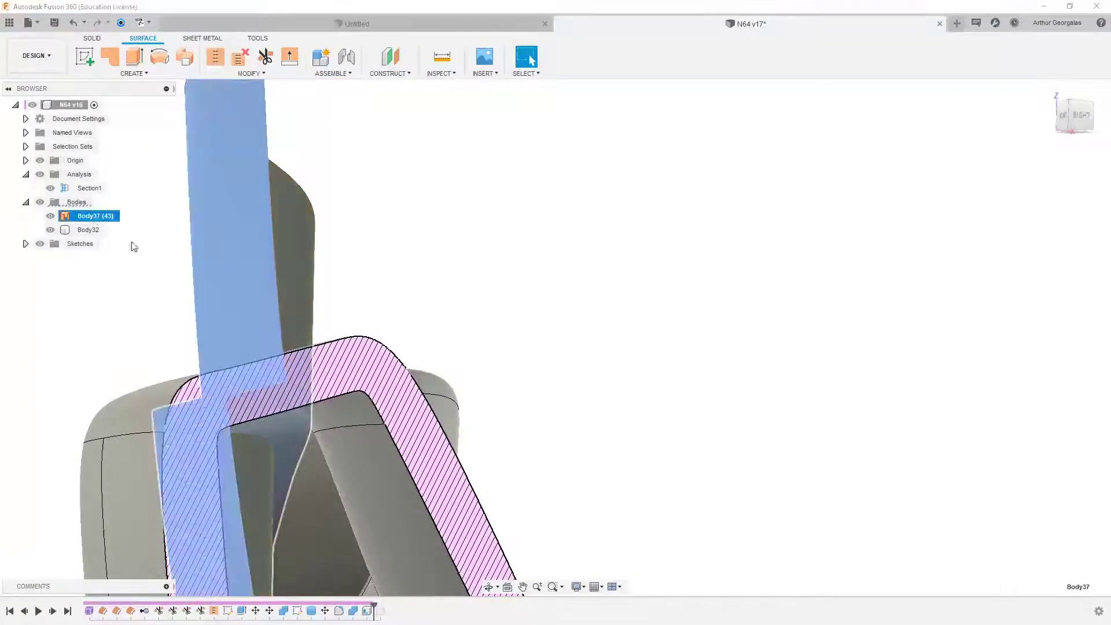
middle_click_drag(229, 353, 249, 376, "shift")
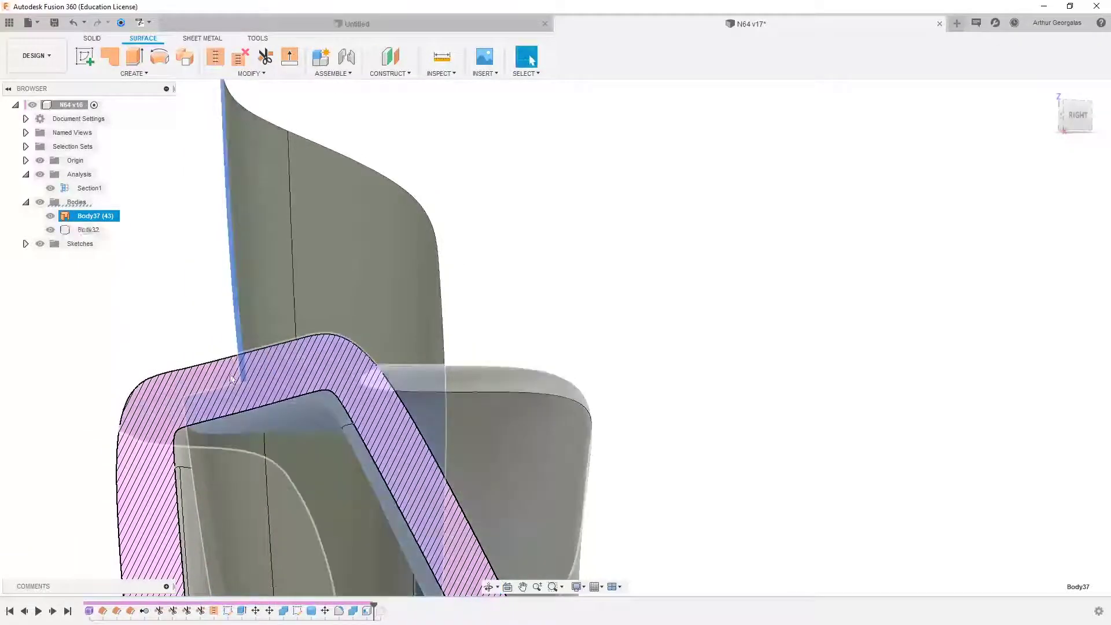
mouse_move(212, 484)
middle_mouse_down()
mouse_move(243, 317)
mouse_move(292, 387)
mouse_move(302, 238)
mouse_move(269, 300)
mouse_move(403, 211)
middle_mouse_up()
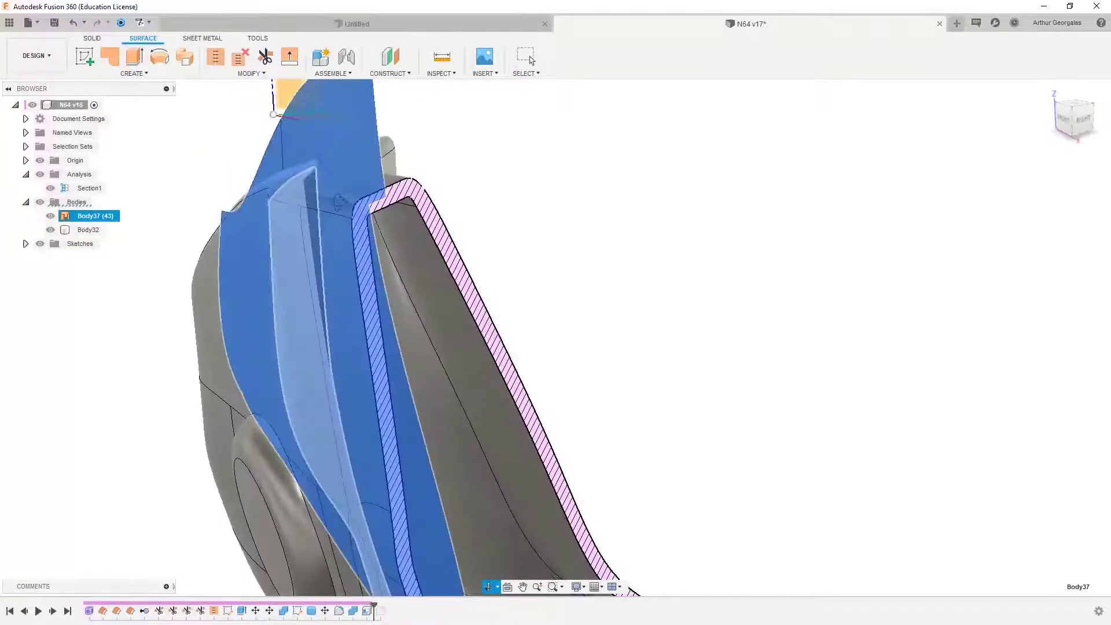
left_click(497, 197)
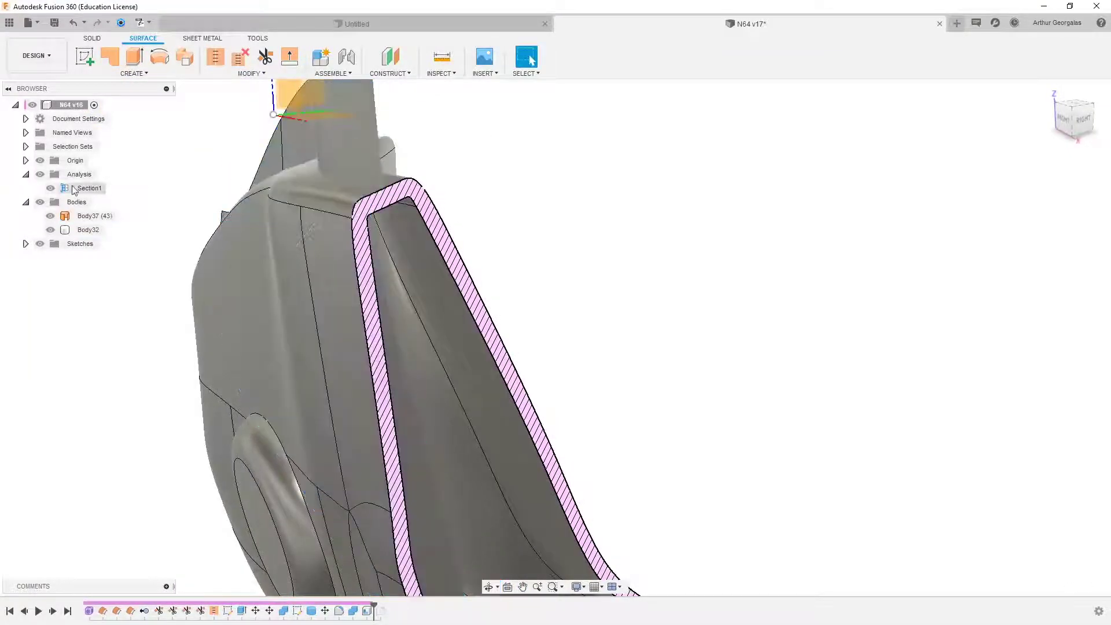
Step: Hide Body32 and Section1, and start a chord-length fillet of 0.2 mm on the narrow step faces of Body37
left_click(50, 230)
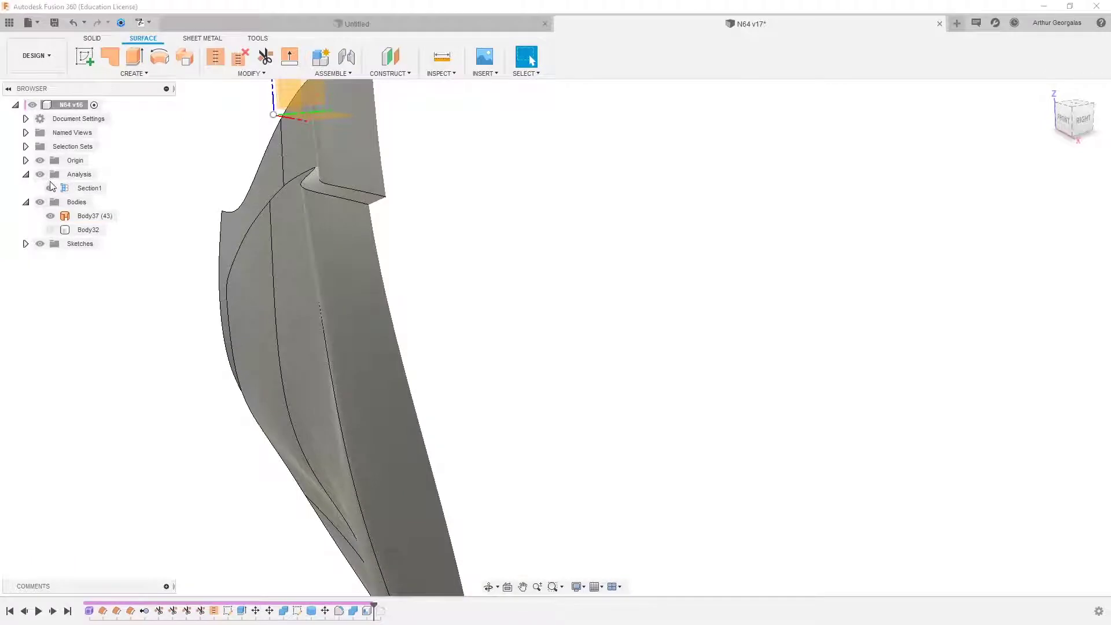
left_click(51, 188)
scroll(466, 191, "down", 1)
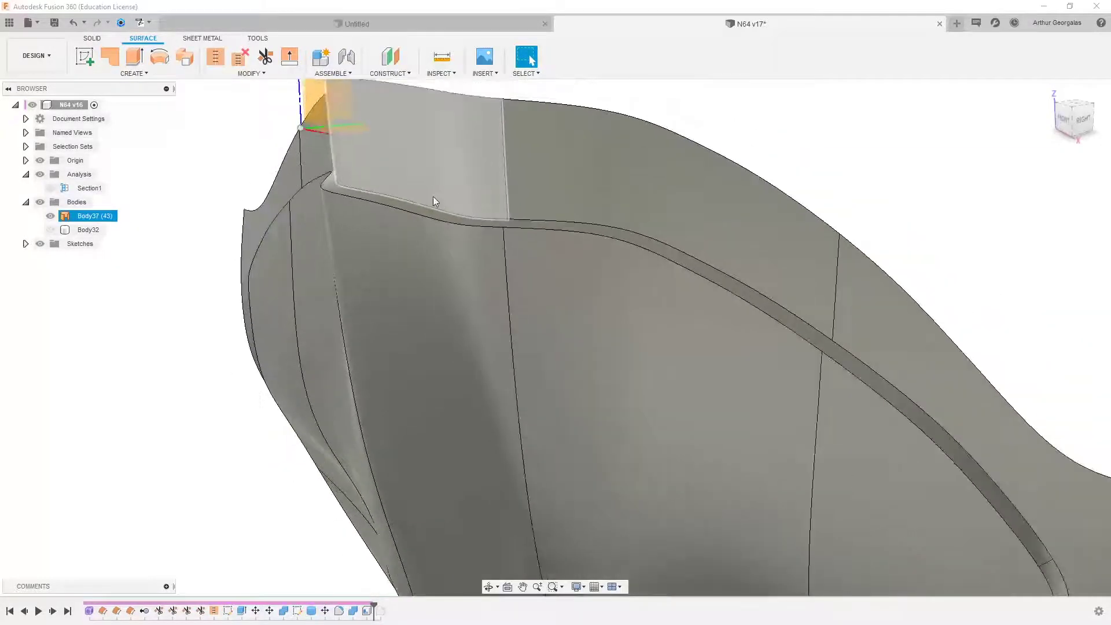
key("f")
left_click(1020, 261)
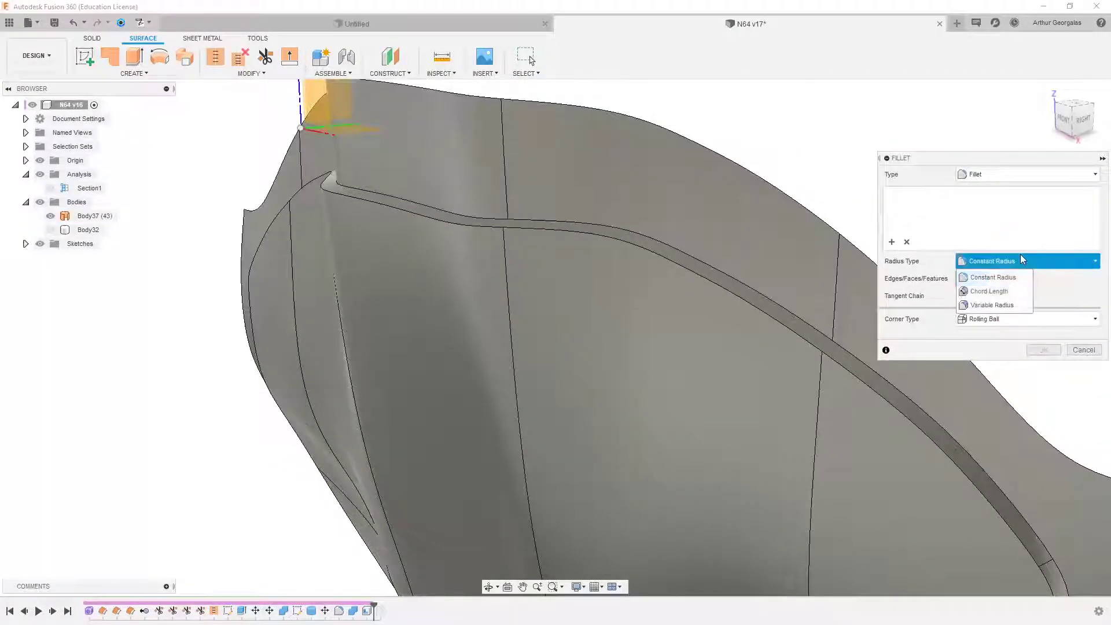
left_click(989, 288)
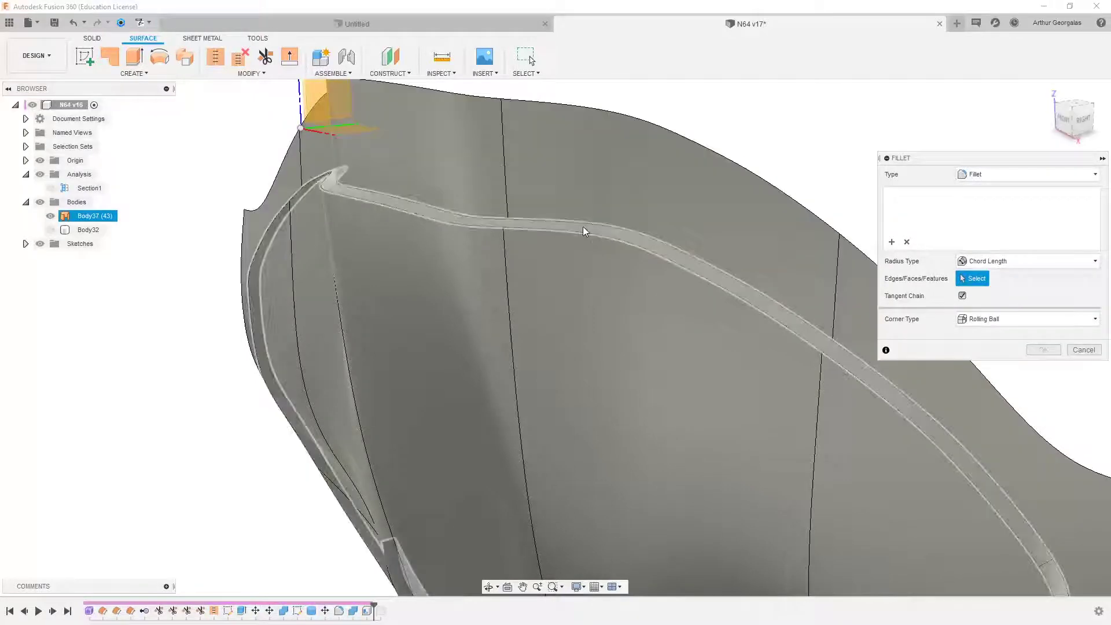
left_click(583, 228)
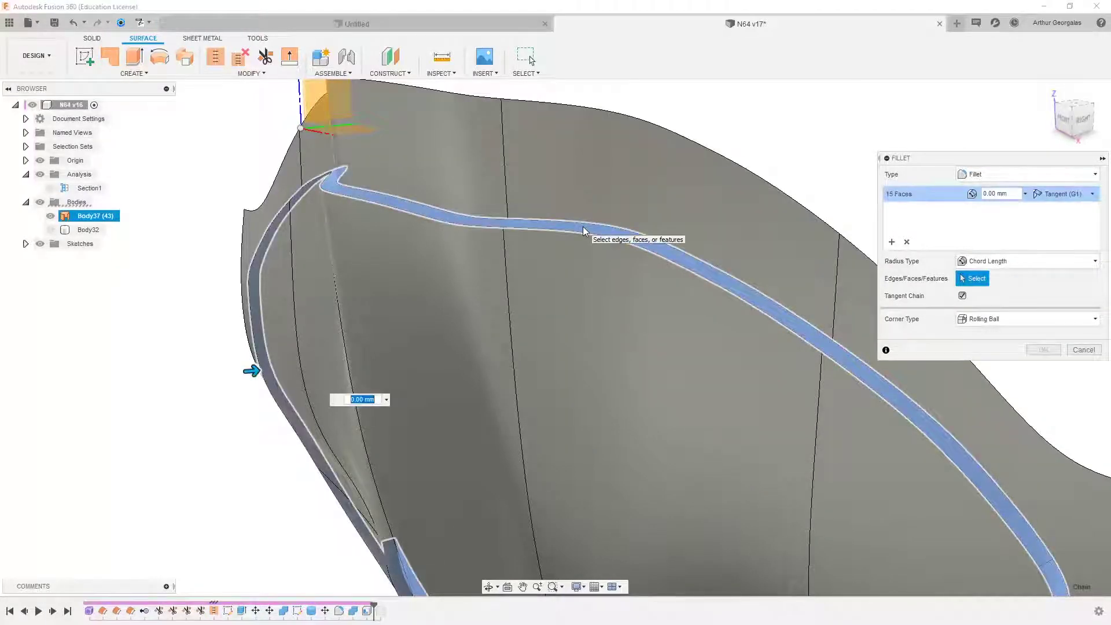
key("BackSpace")
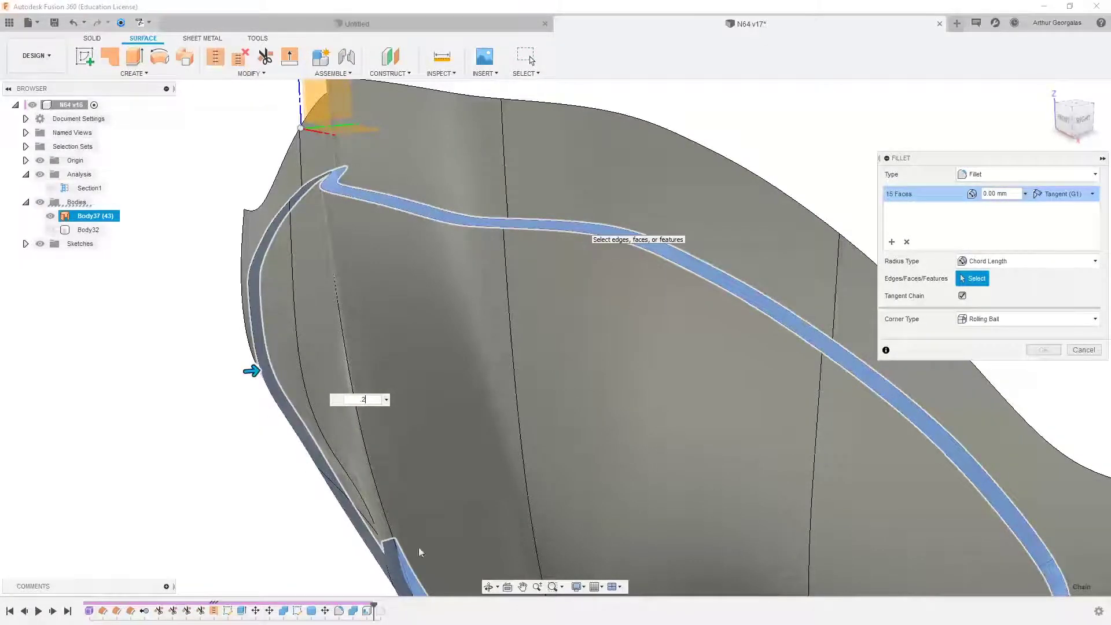
scroll(467, 165, "up", 2)
scroll(466, 165, "up", 3)
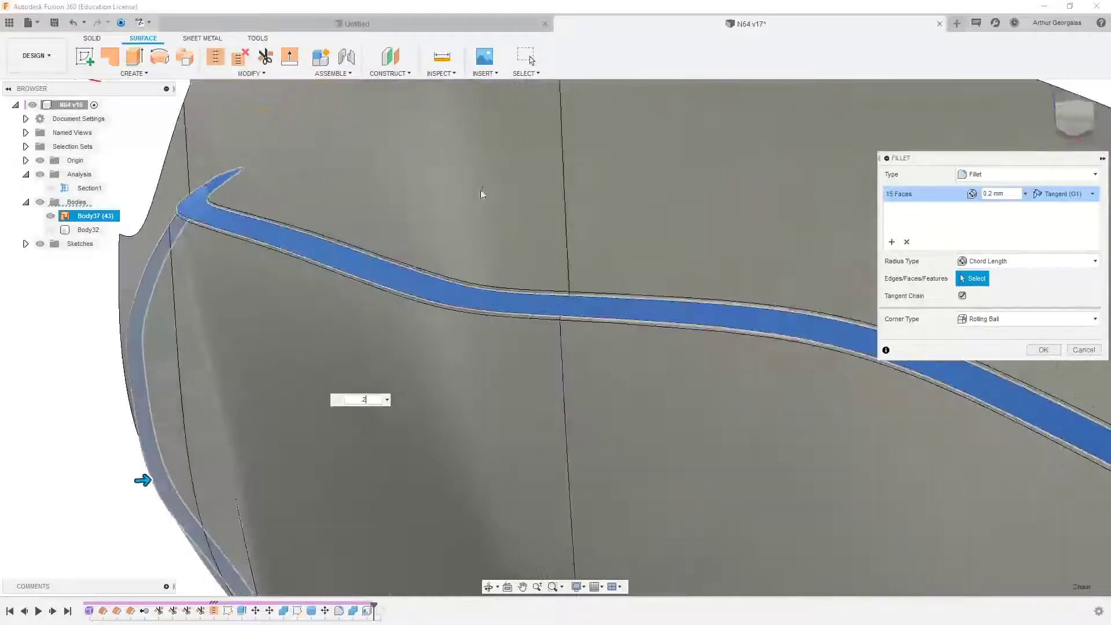
Step: Set the fillet's chord length to 0.5 mm, check the rounded step along the controller outline, and apply it
left_click_drag(367, 397, 352, 396)
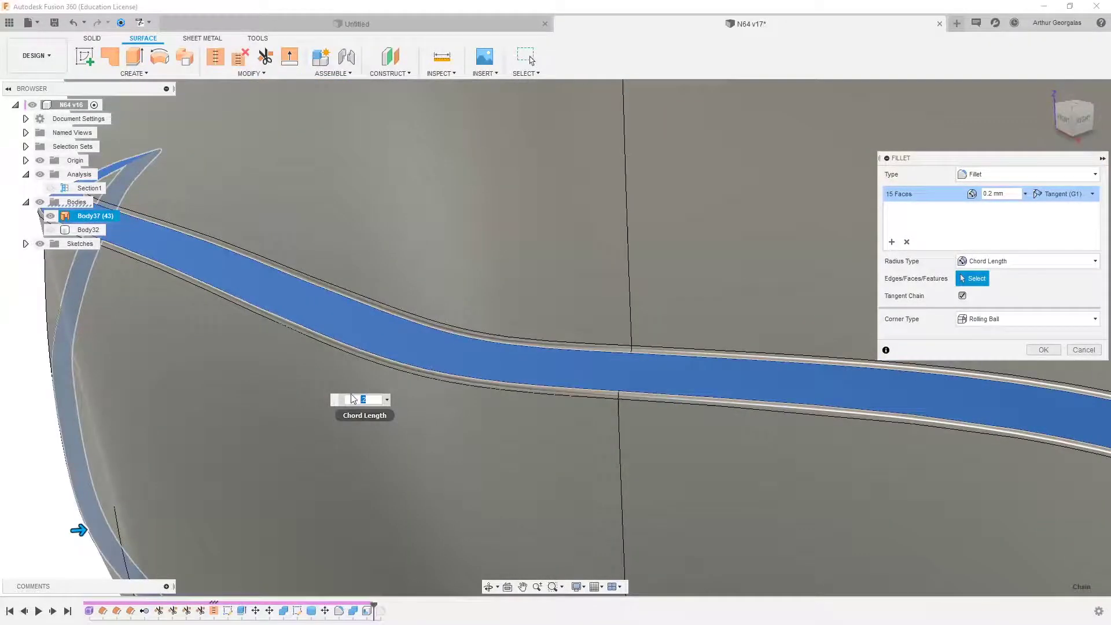
key("BackSpace")
type(".5")
key("Return")
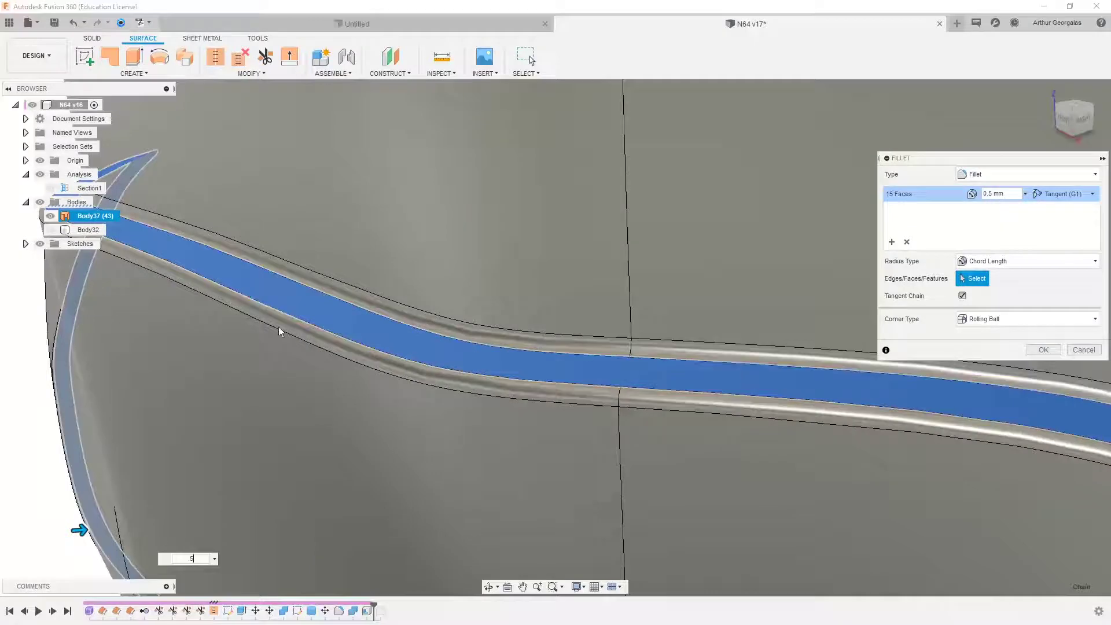
scroll(318, 324, "down", 6)
middle_click_drag(512, 362, 489, 133)
scroll(721, 298, "up", 3)
middle_click_drag(722, 298, 809, 270, "shift")
left_click(1042, 350)
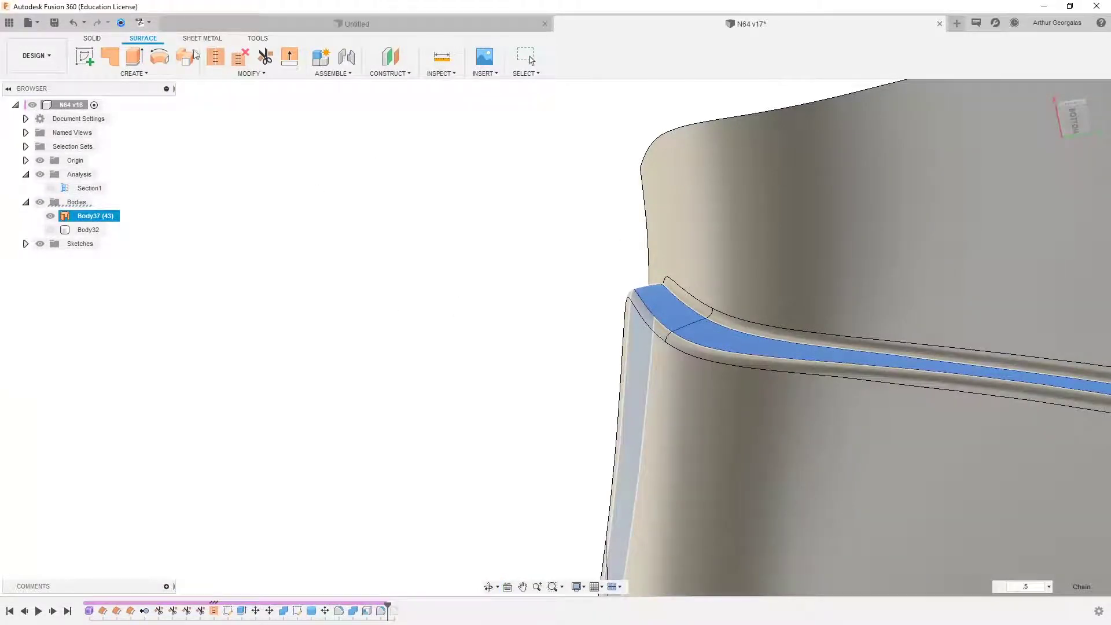
Step: Save the design as a new version with the description "User Saved"
left_click(57, 24)
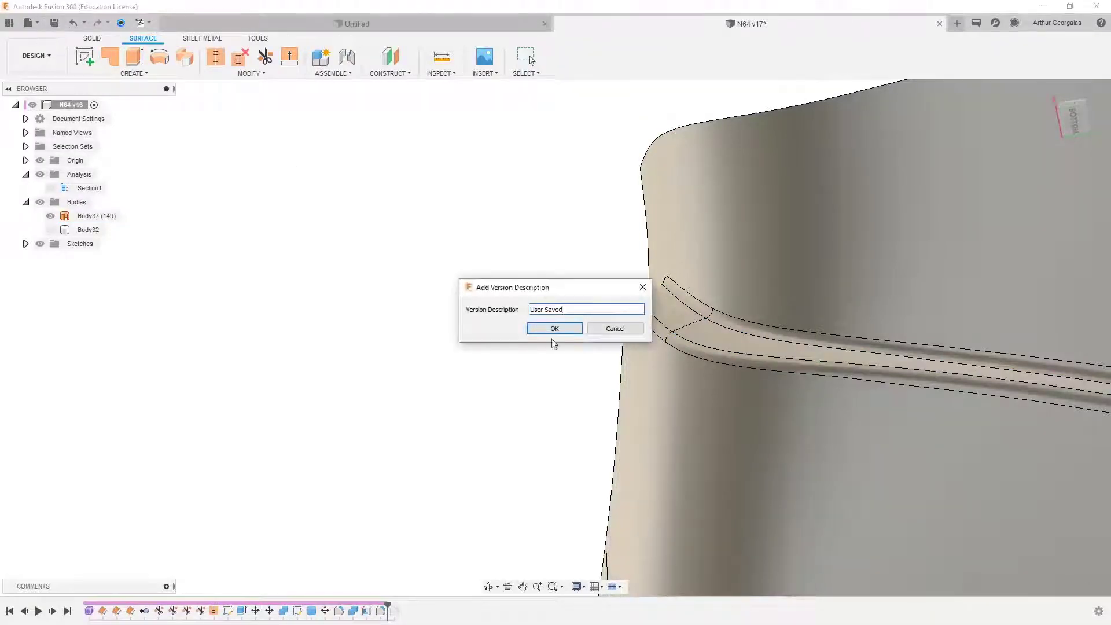
left_click(549, 330)
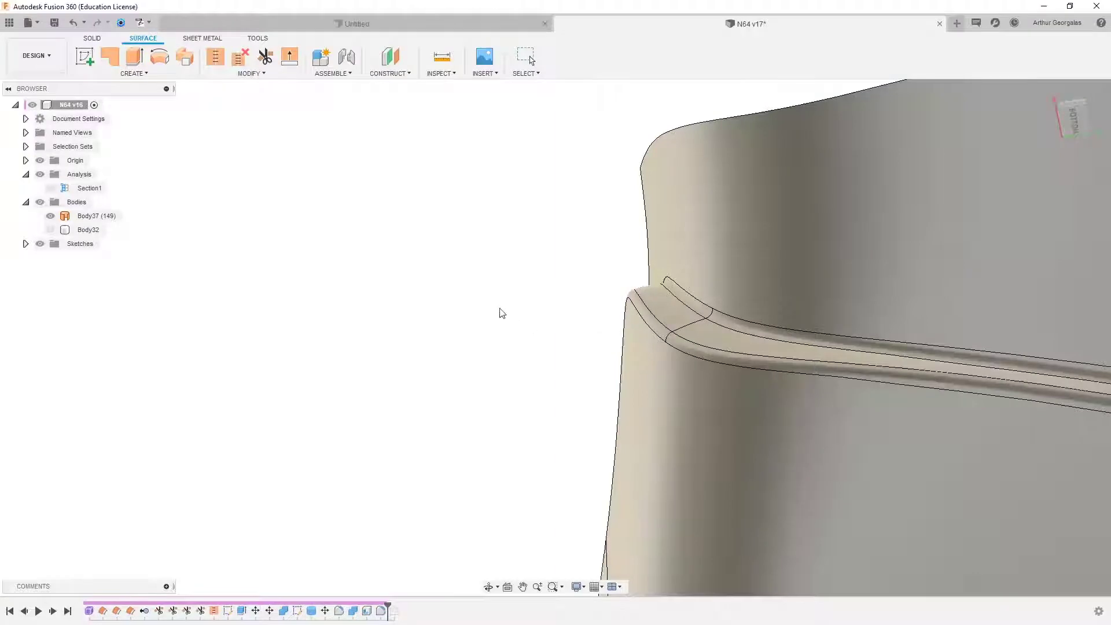
scroll(484, 306, "down", 5)
scroll(629, 294, "up", 5)
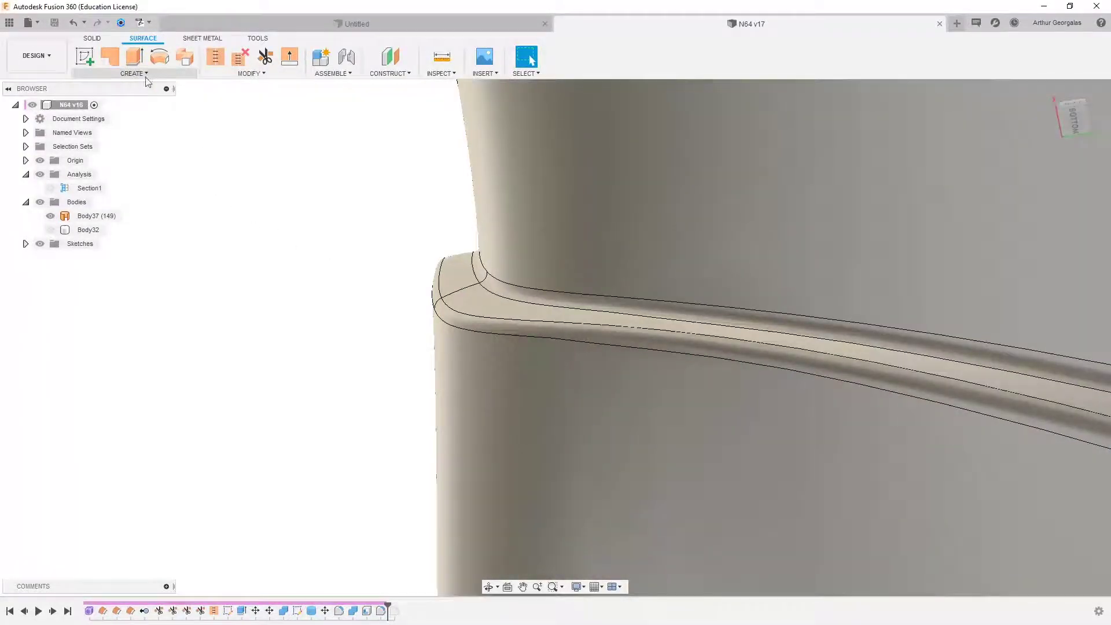
Step: Show Body32 and examine how the filleted dividing surface Body37 passes through the controller shell
left_click(92, 38)
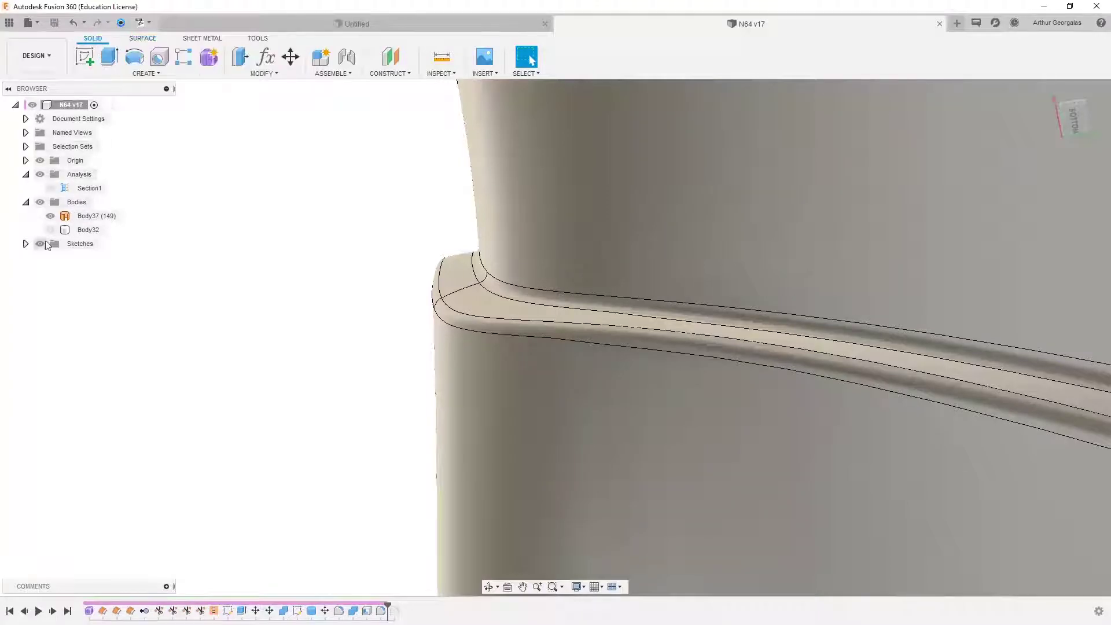
left_click(50, 230)
scroll(340, 309, "down", 4)
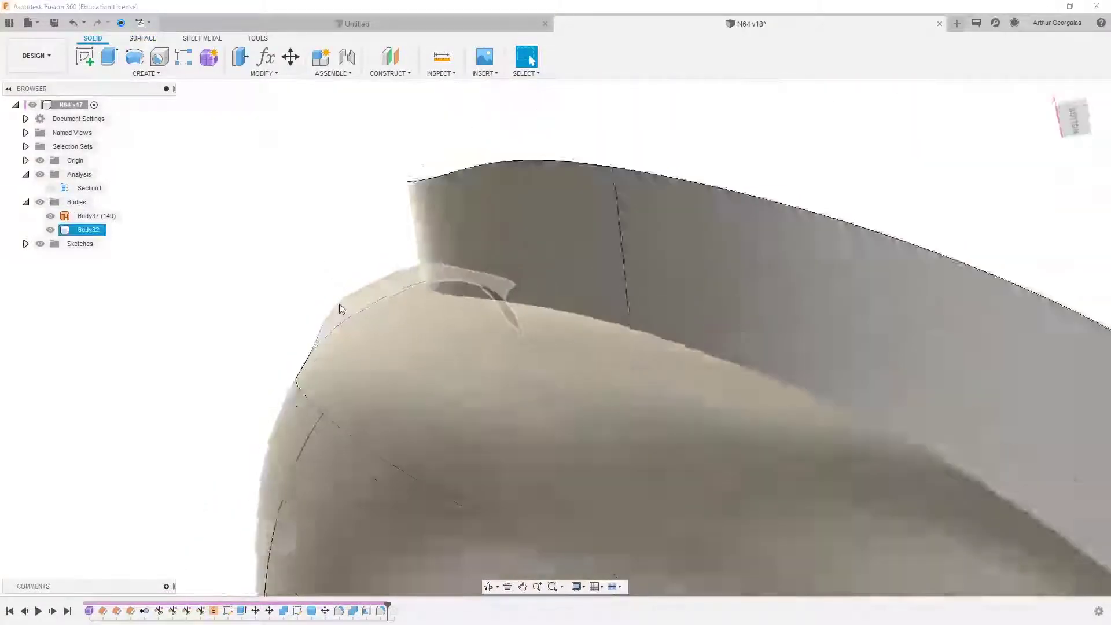
scroll(340, 309, "down", 6)
middle_click_drag(386, 378, 471, 297)
middle_click_drag(393, 87, 463, 272)
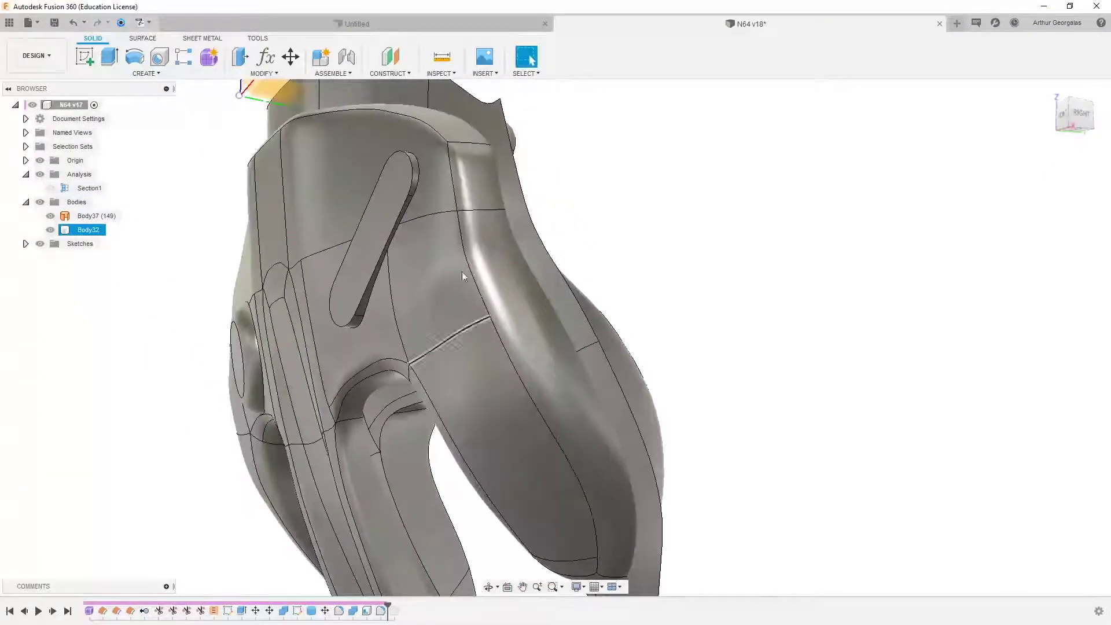
scroll(462, 277, "up", 3)
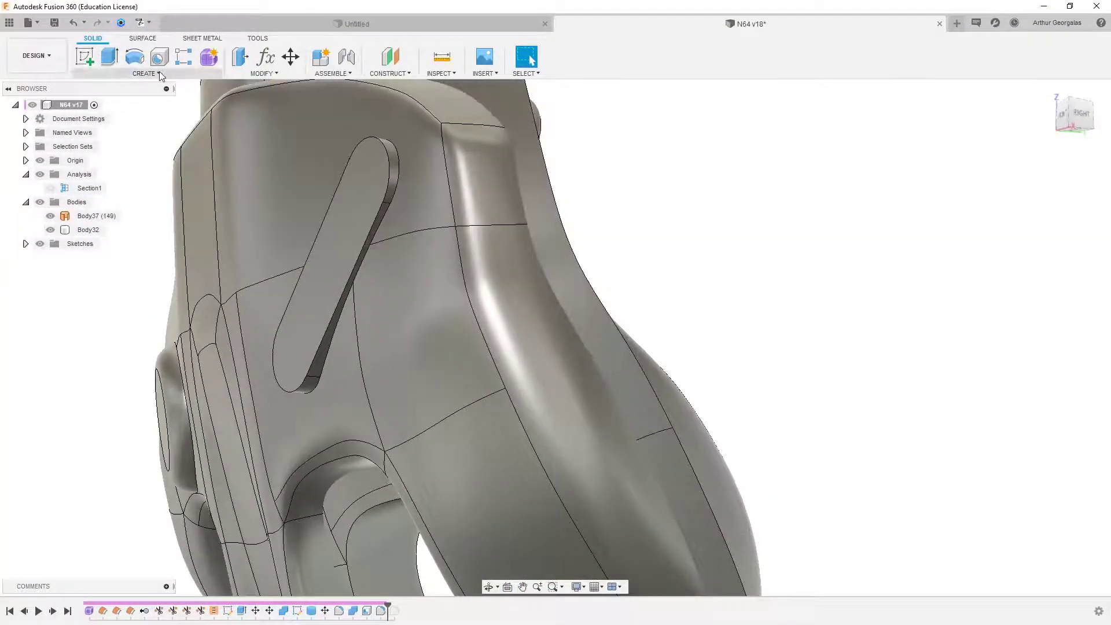
Step: Start a Thicken of the dividing surface Body37 as a new body, and hide the shell Body32
left_click(159, 74)
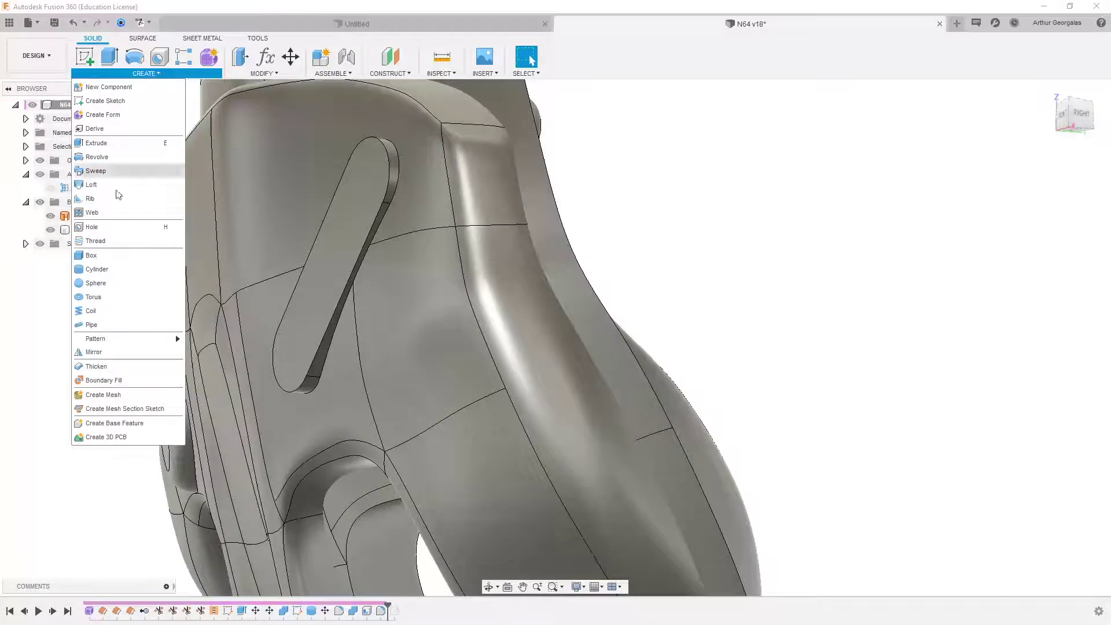
left_click(96, 366)
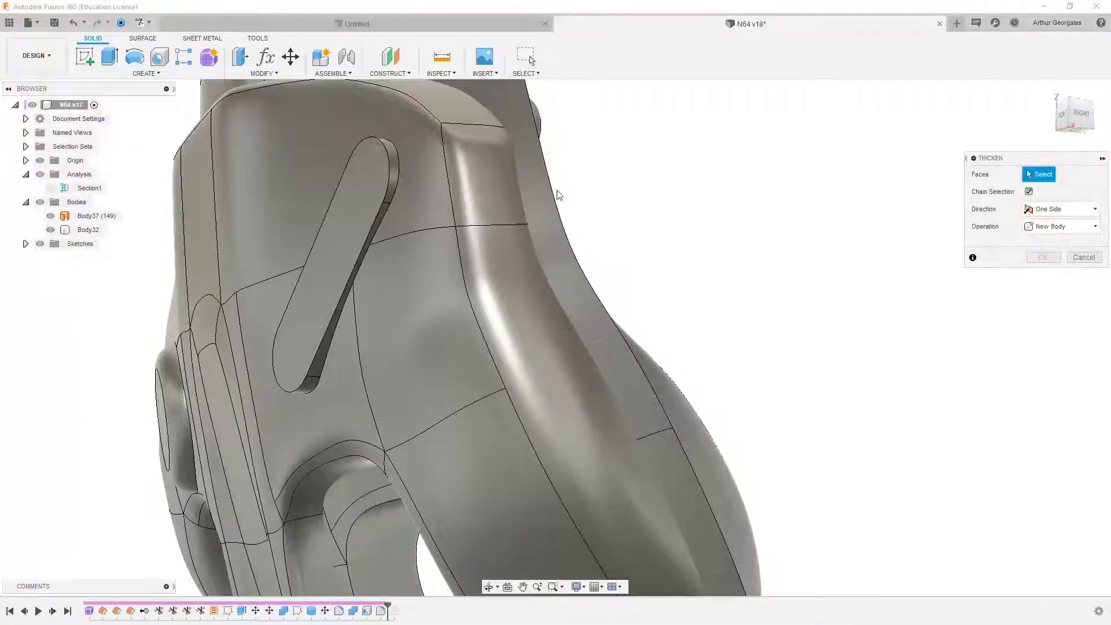
left_click(552, 194)
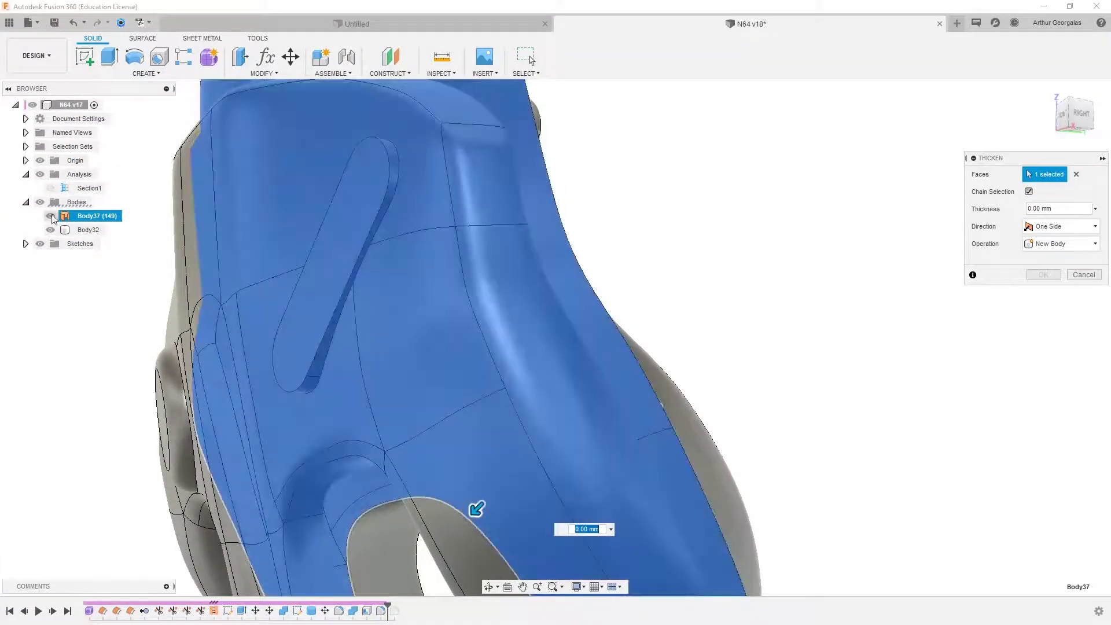
left_click(50, 230)
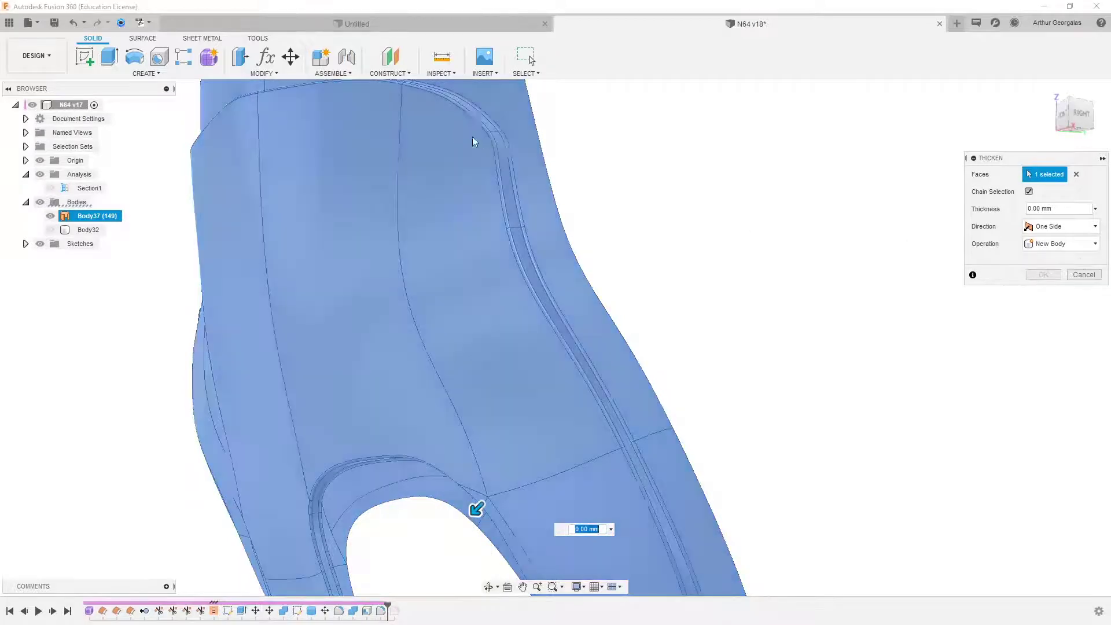
Step: Set the Thicken direction to Symmetric with a thickness of 0.2 mm
scroll(475, 140, "up", 5)
middle_click_drag(526, 199, 494, 226, "shift")
left_click(1090, 234)
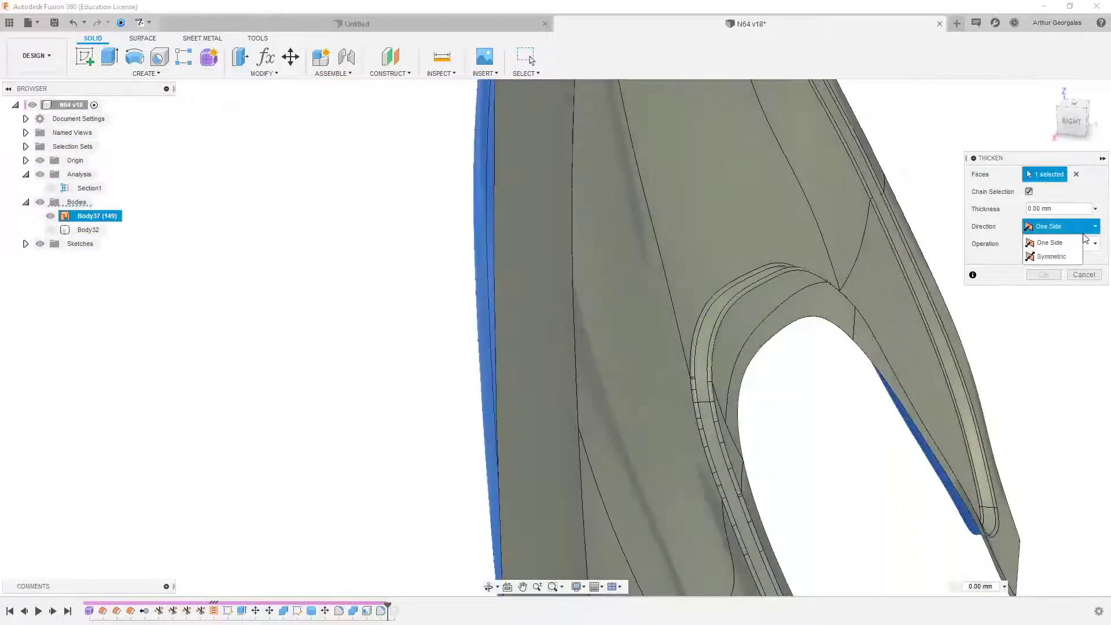
left_click(1036, 259)
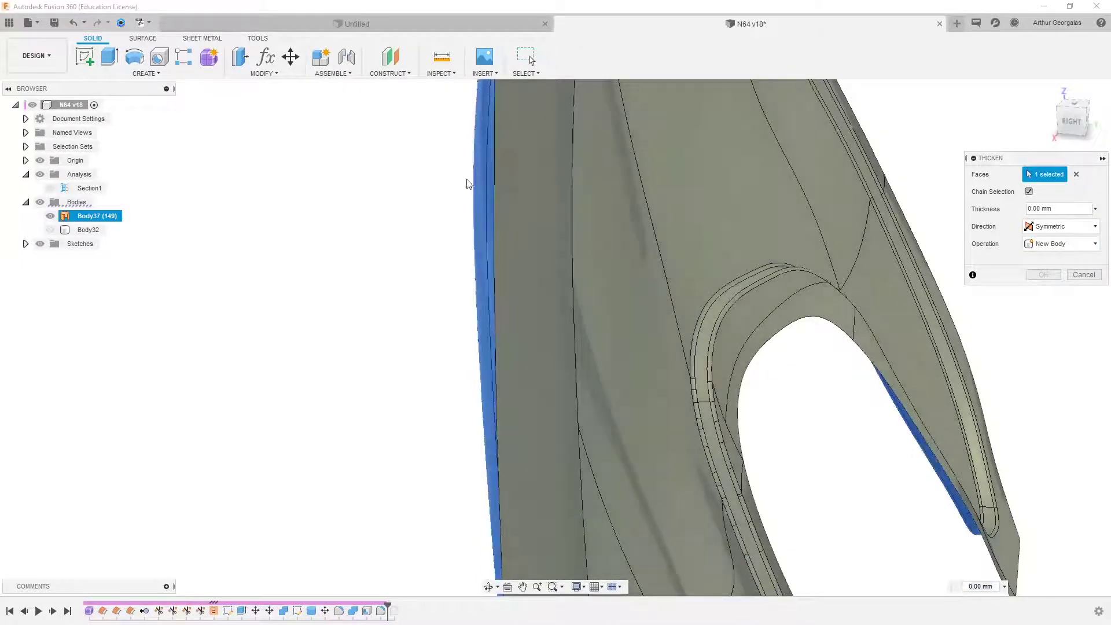
left_click(1069, 210)
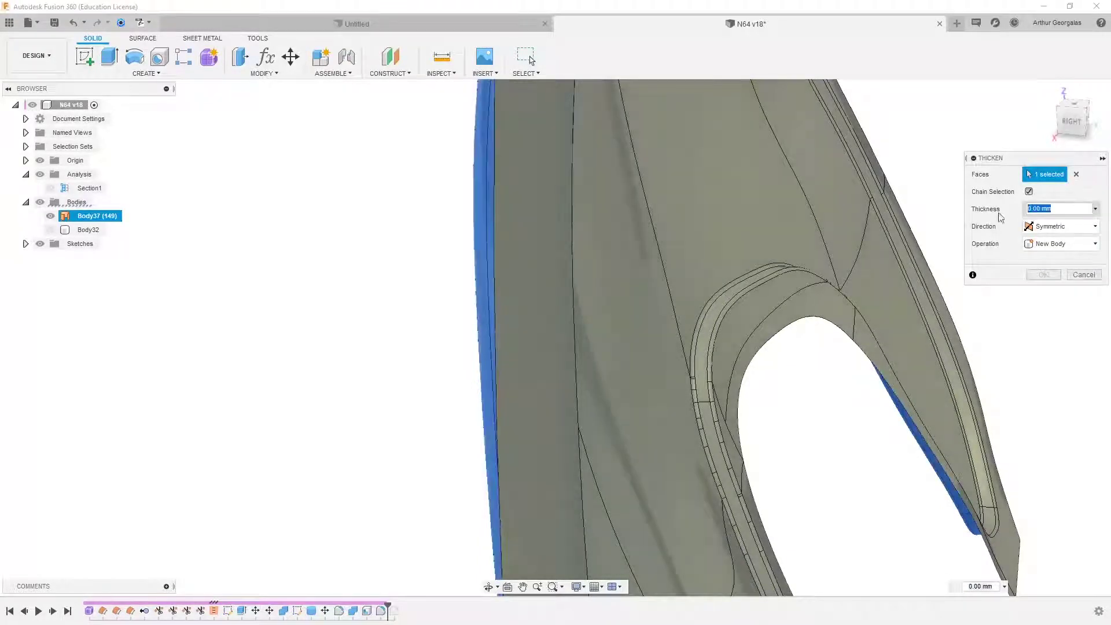
key("BackSpace")
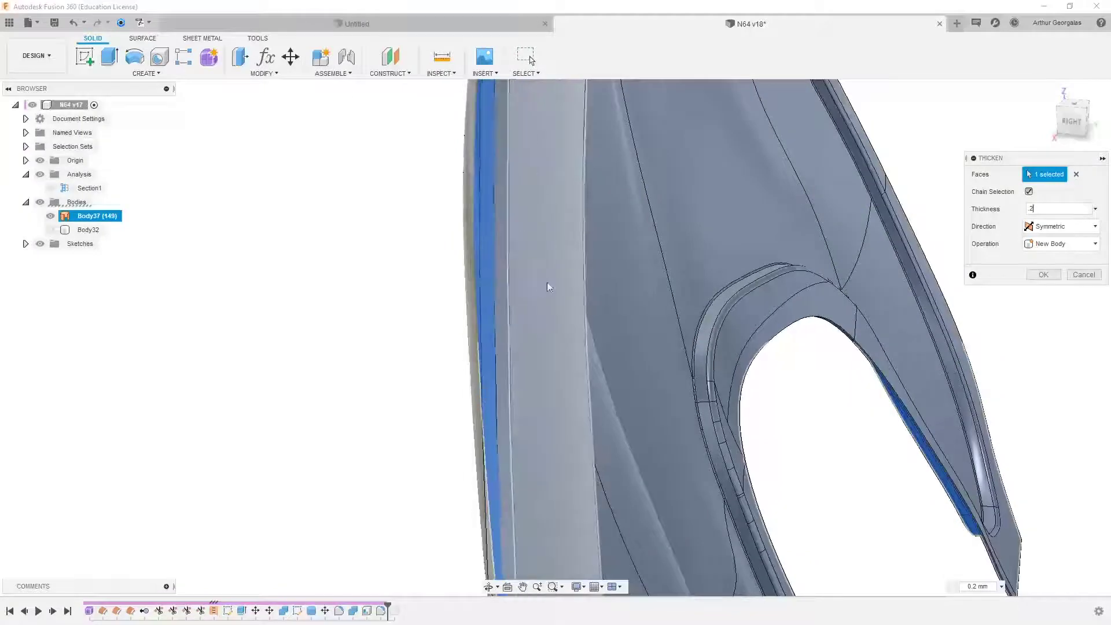
Step: Examine the thickened preview along the outer edges and end of the dividing surface
middle_click_drag(547, 283, 560, 363, "shift")
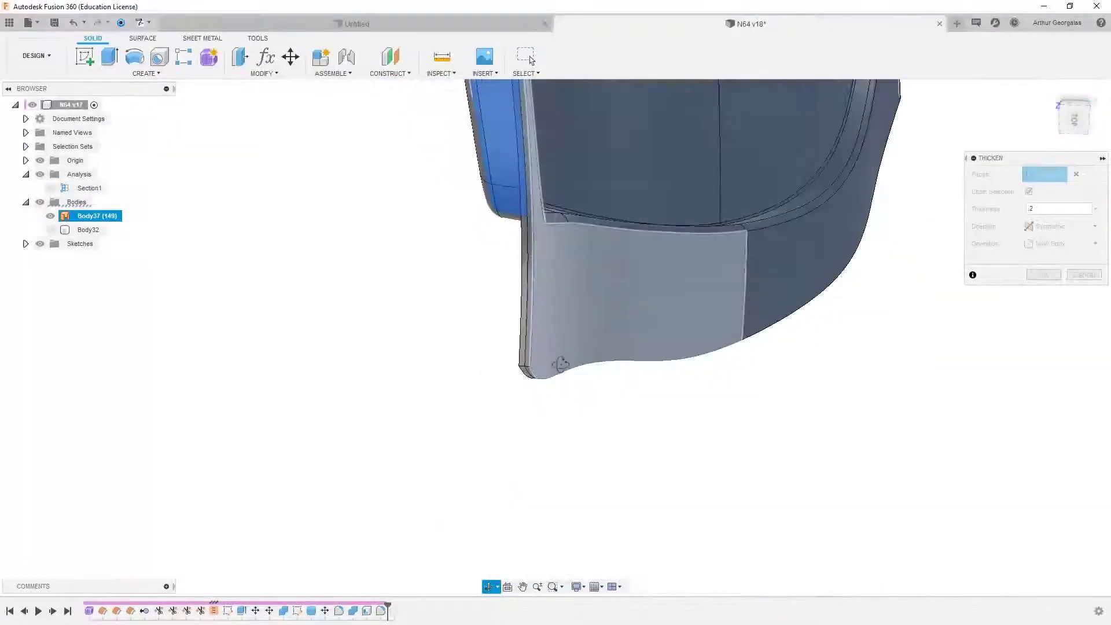
scroll(521, 368, "up", 6)
scroll(566, 380, "down", 4)
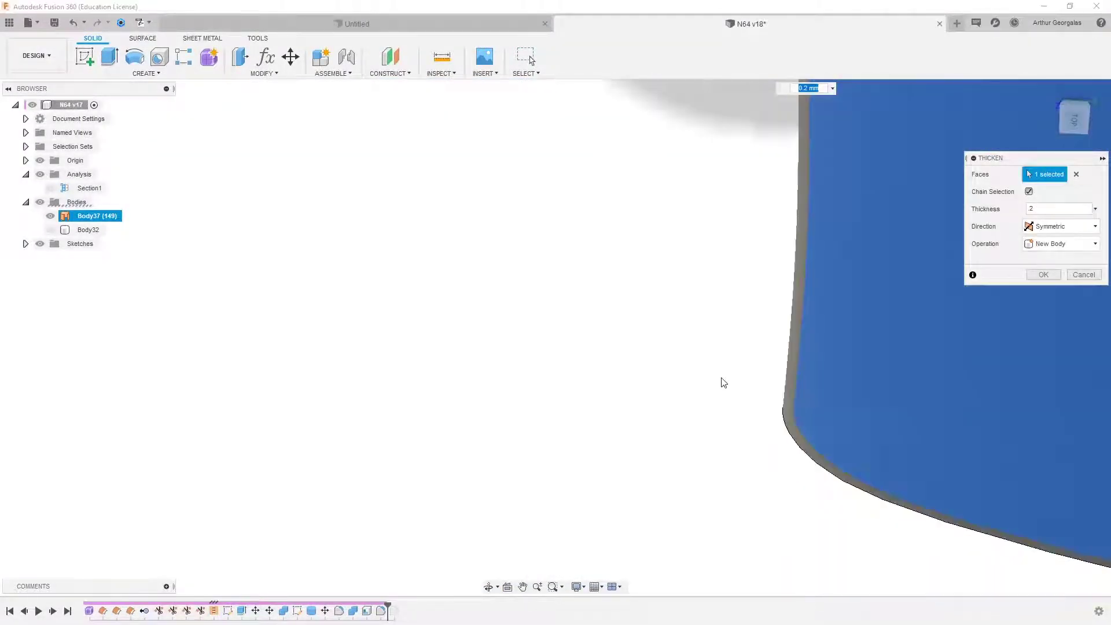
scroll(720, 376, "down", 5)
scroll(810, 406, "up", 4)
scroll(1098, 457, "down", 3)
scroll(600, 374, "down", 4)
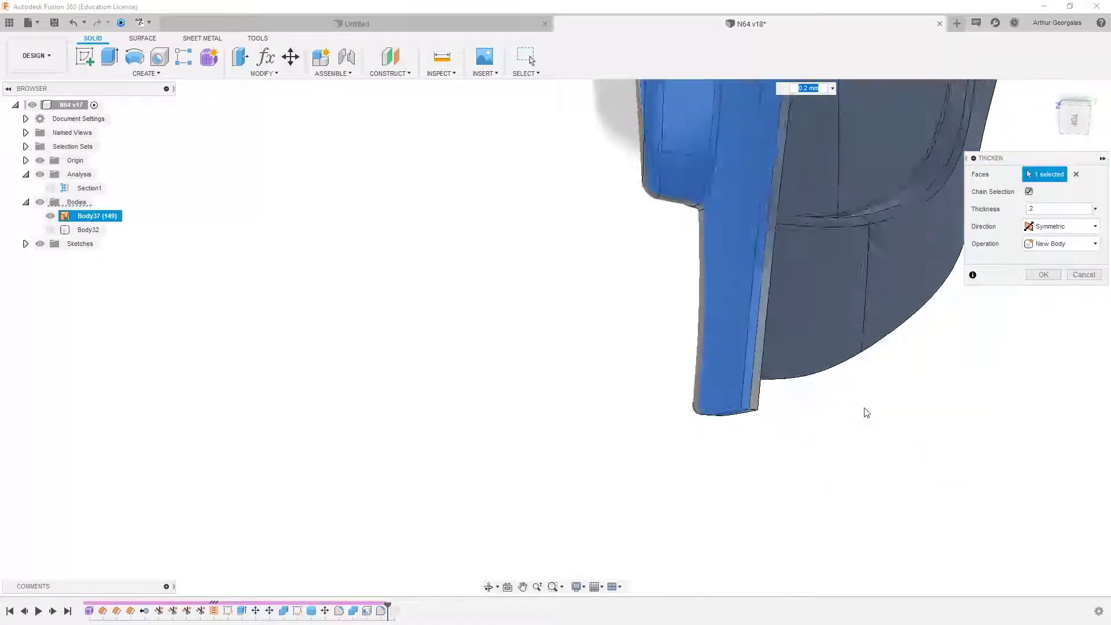
middle_click_drag(866, 412, 739, 403, "shift")
Step: Reduce the Thicken thickness to 0.05 mm and apply it
left_click(1029, 209)
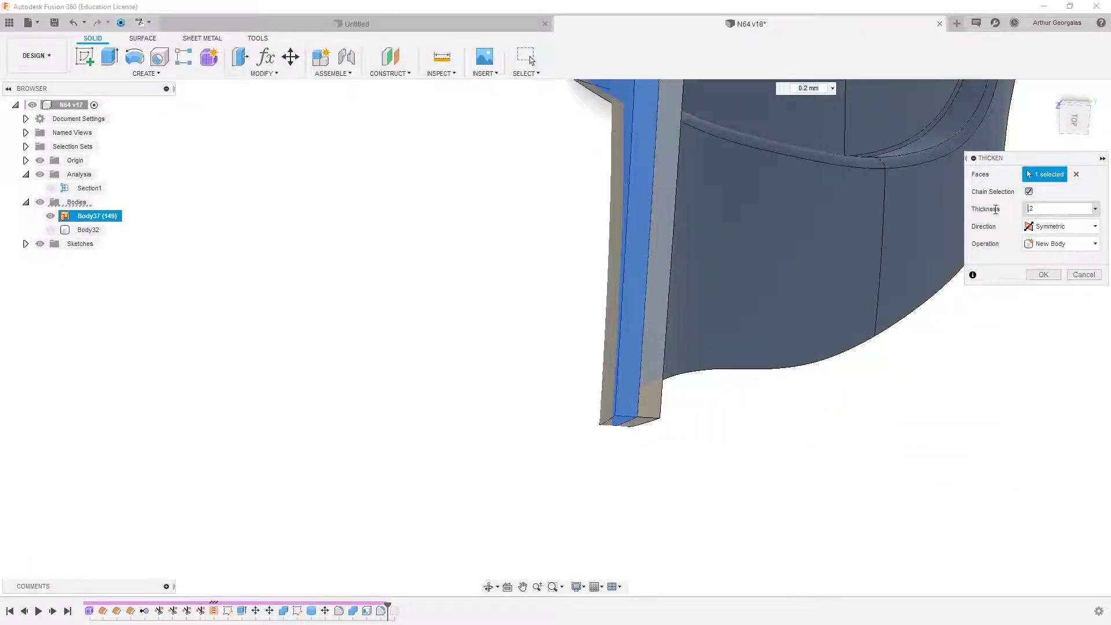
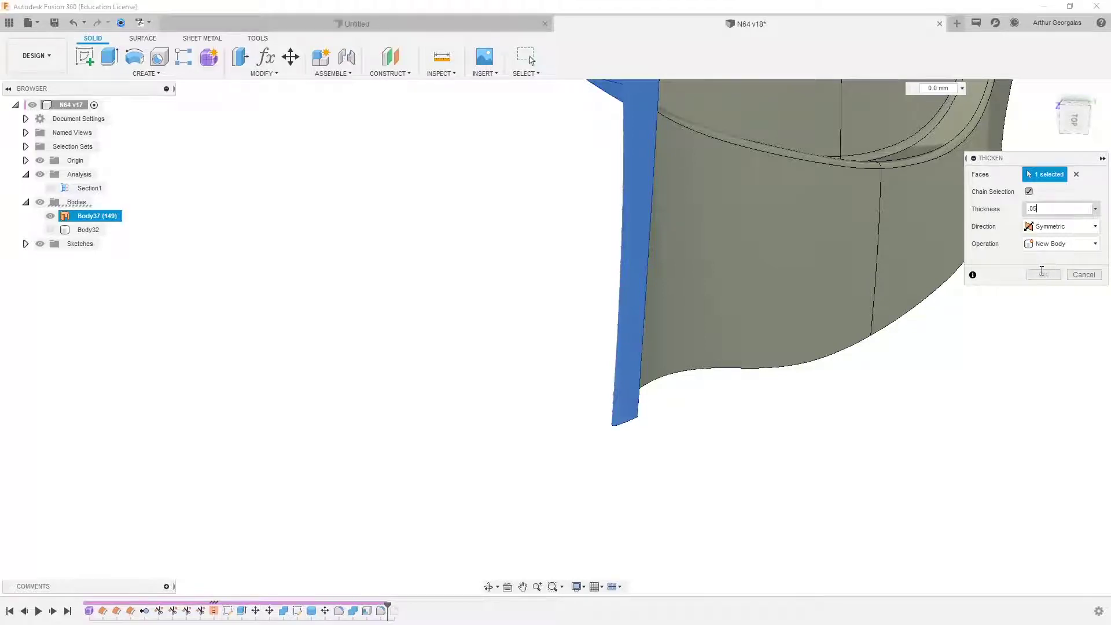
left_click(1042, 274)
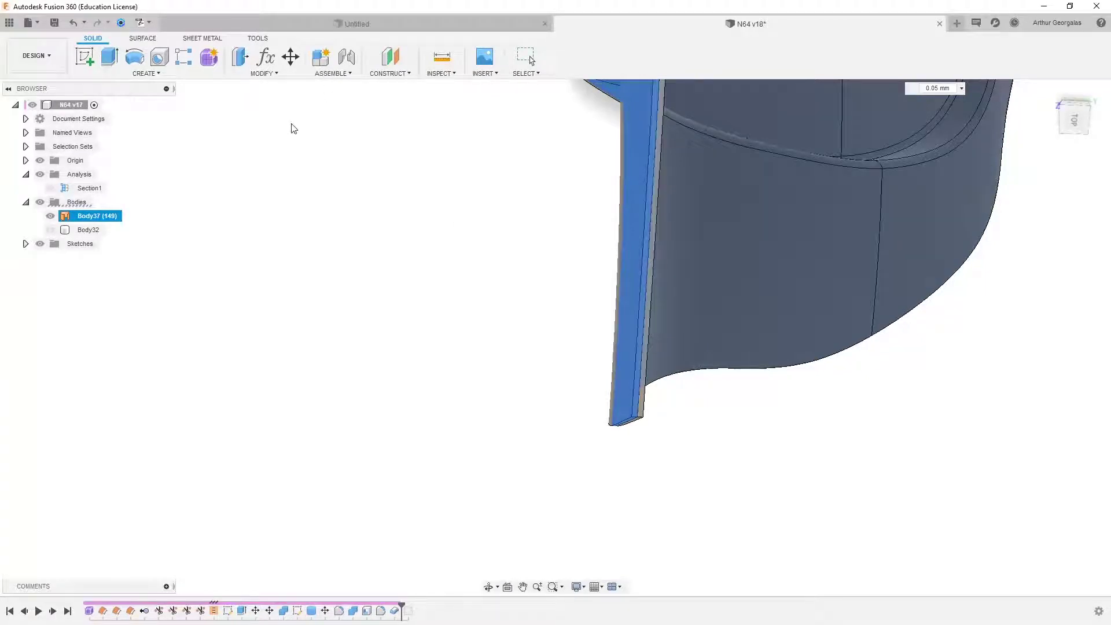
key("Return")
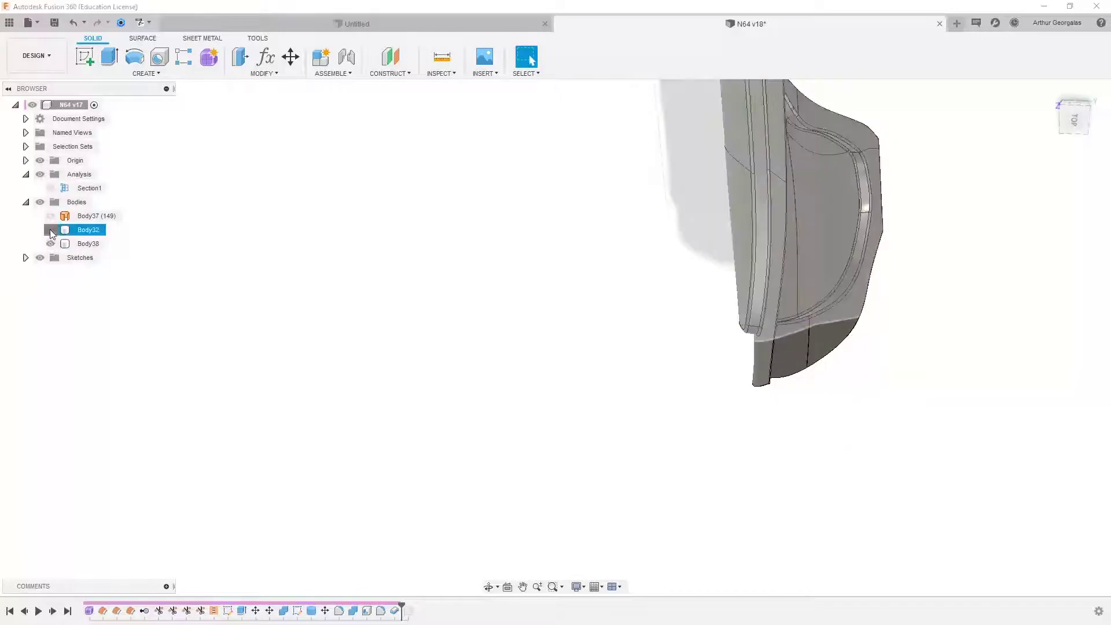
Step: Show the shell Body32 and the section analysis Section1 together with the thickened body
left_click(50, 229)
left_click(58, 189)
left_click(55, 189)
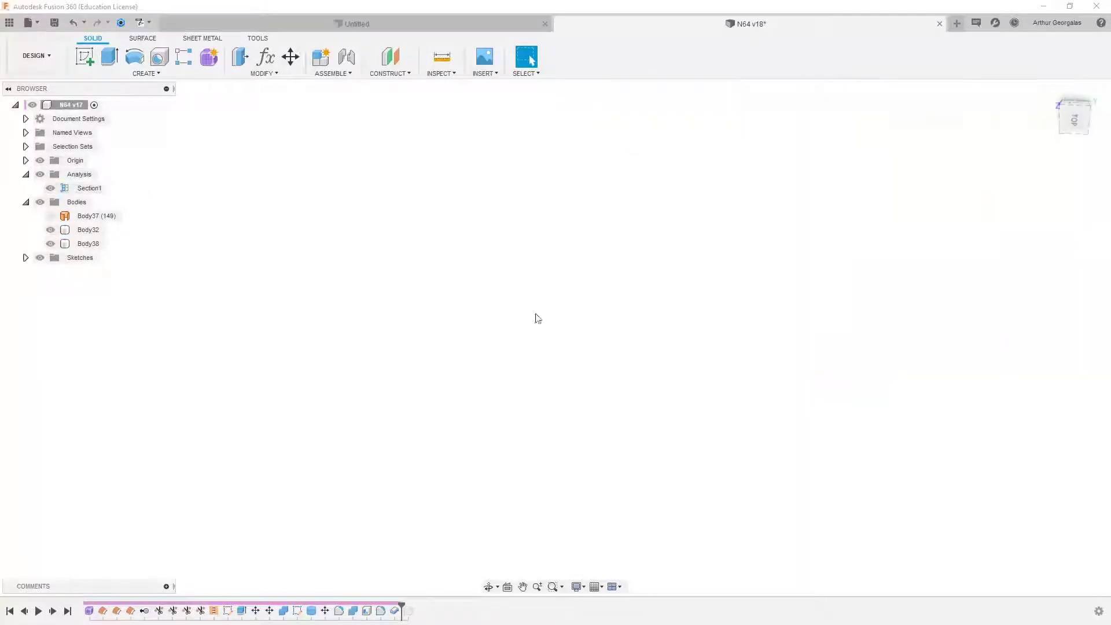
Step: Examine in the section view how the thickened stepped body passes through the controller's shell wall
scroll(510, 409, "down", 5)
scroll(659, 199, "up", 5)
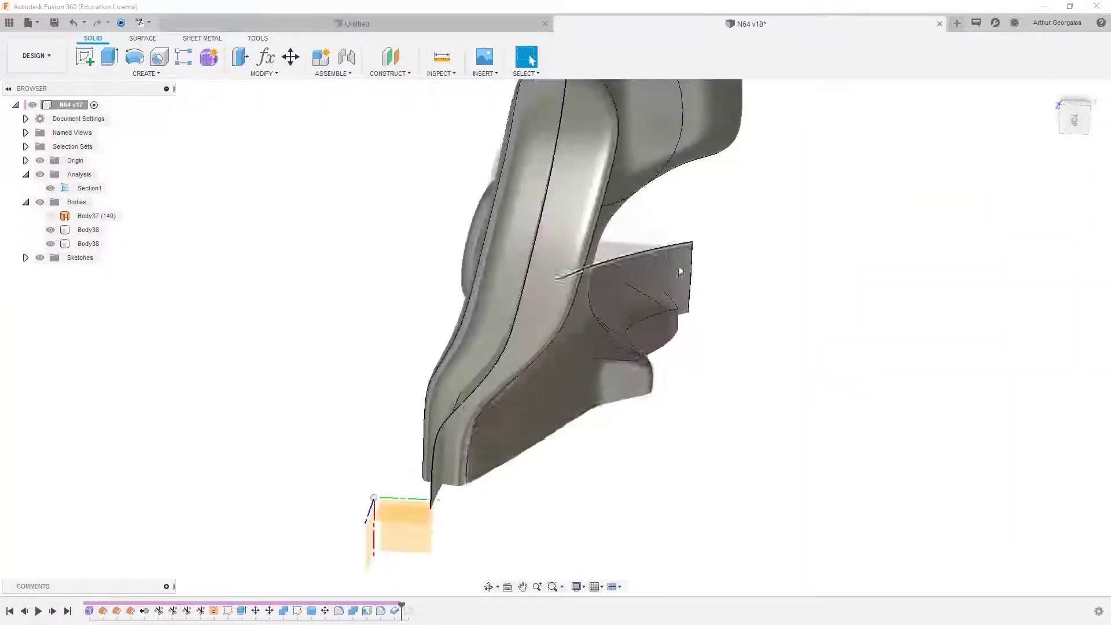
mouse_move(553, 411)
middle_mouse_down("shift")
mouse_move(663, 163)
mouse_move(570, 347)
middle_mouse_up("shift")
scroll(429, 356, "up", 10)
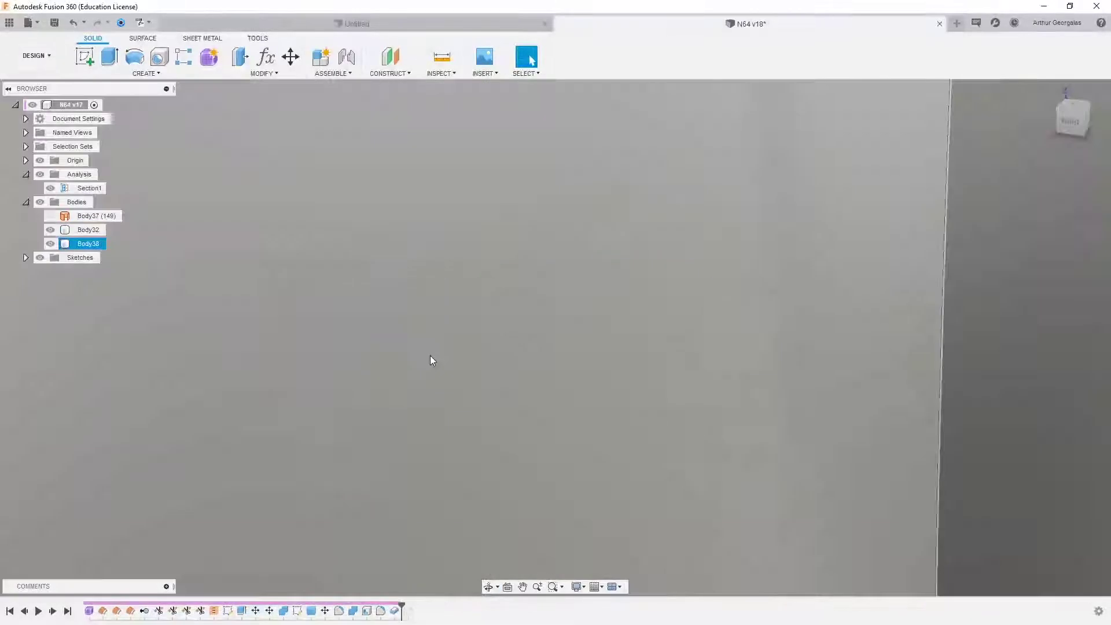
scroll(440, 315, "down", 7)
scroll(365, 247, "up", 6)
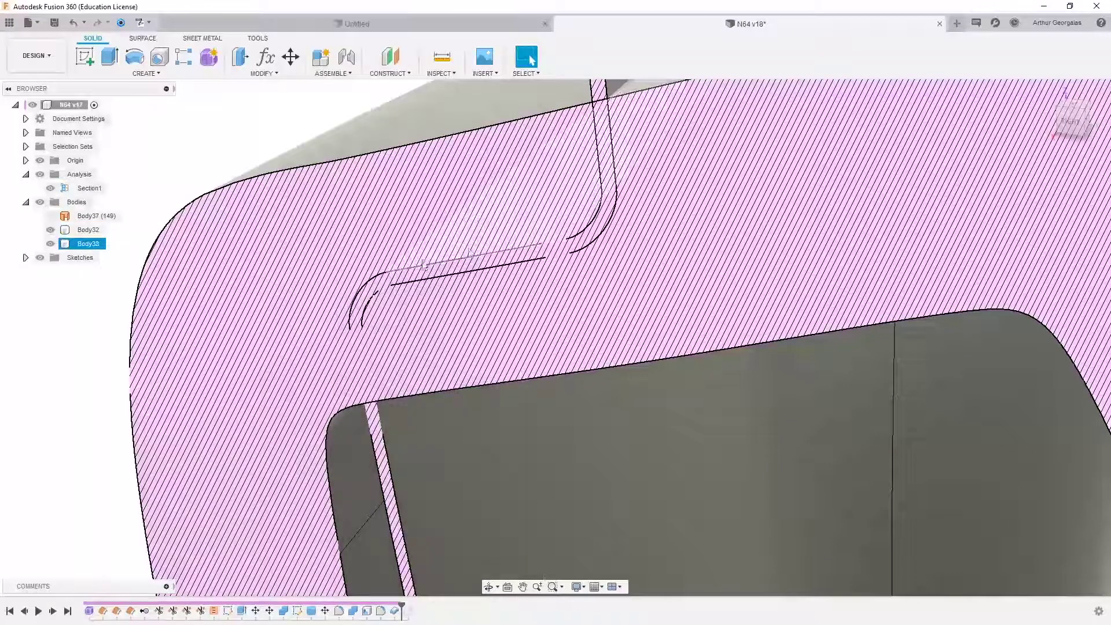
middle_click_drag(421, 254, 460, 249, "shift")
scroll(460, 249, "down", 6)
left_click(714, 246)
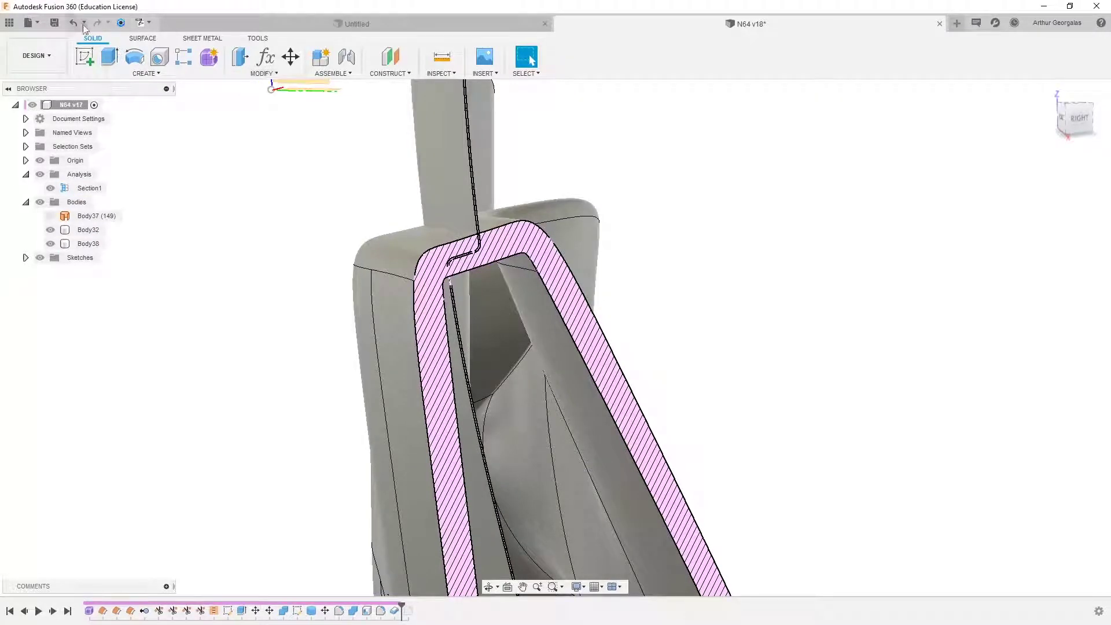
Step: Save the design as a new version
left_click(54, 22)
key("Return")
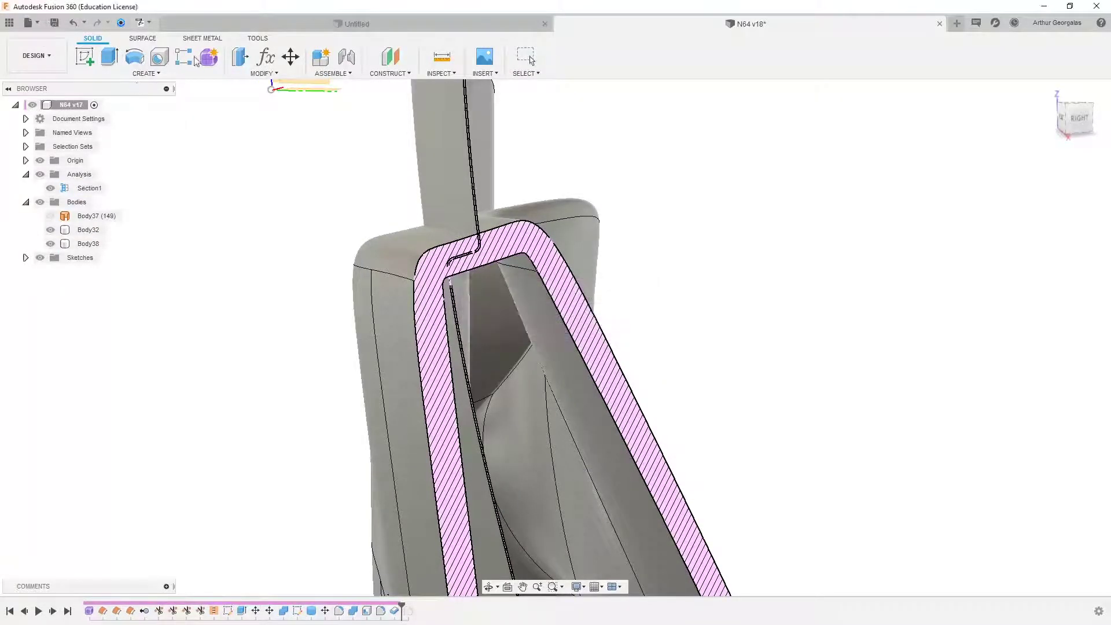
Step: Combine with the Cut operation, using Body32 as target and the thickened Body38 as tool without keeping it, to split the shell
left_click(254, 77)
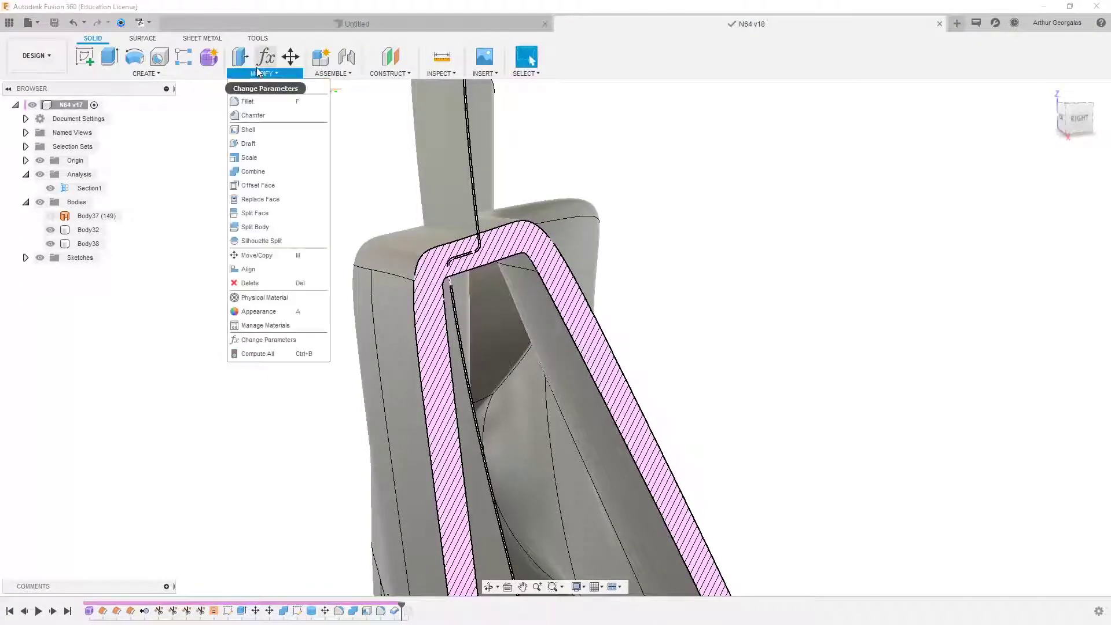
left_click(269, 173)
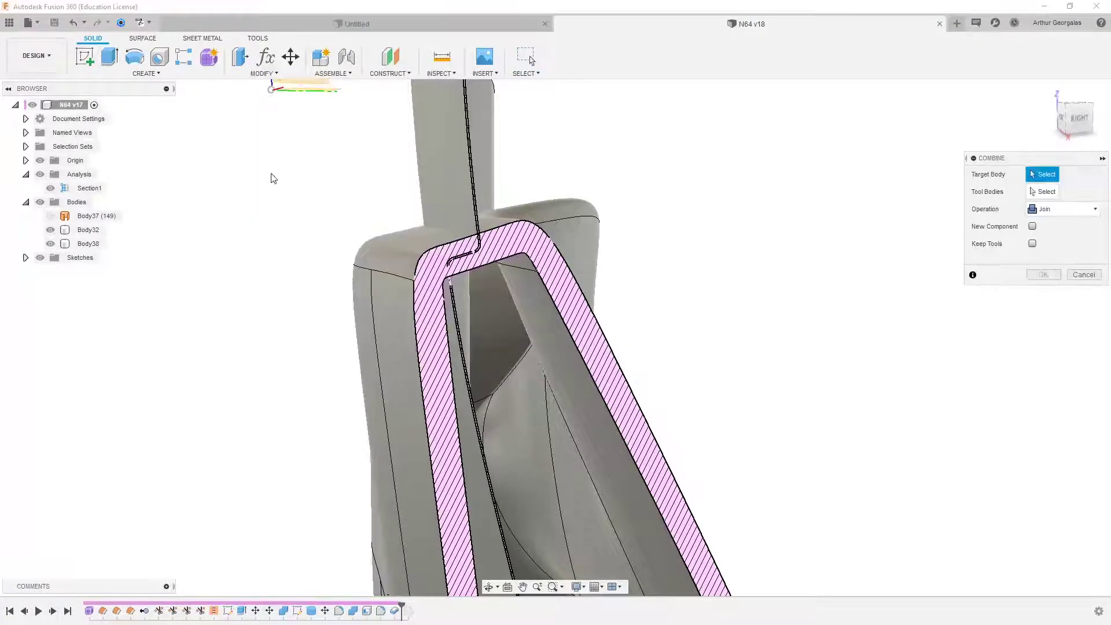
left_click(88, 230)
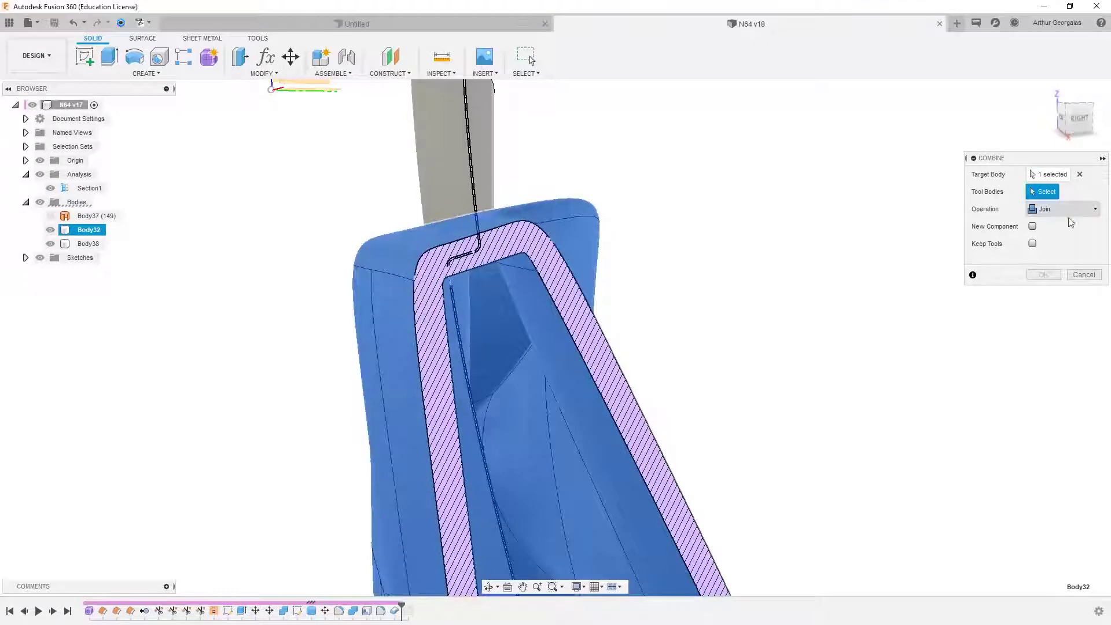
left_click(1080, 209)
left_click(1058, 237)
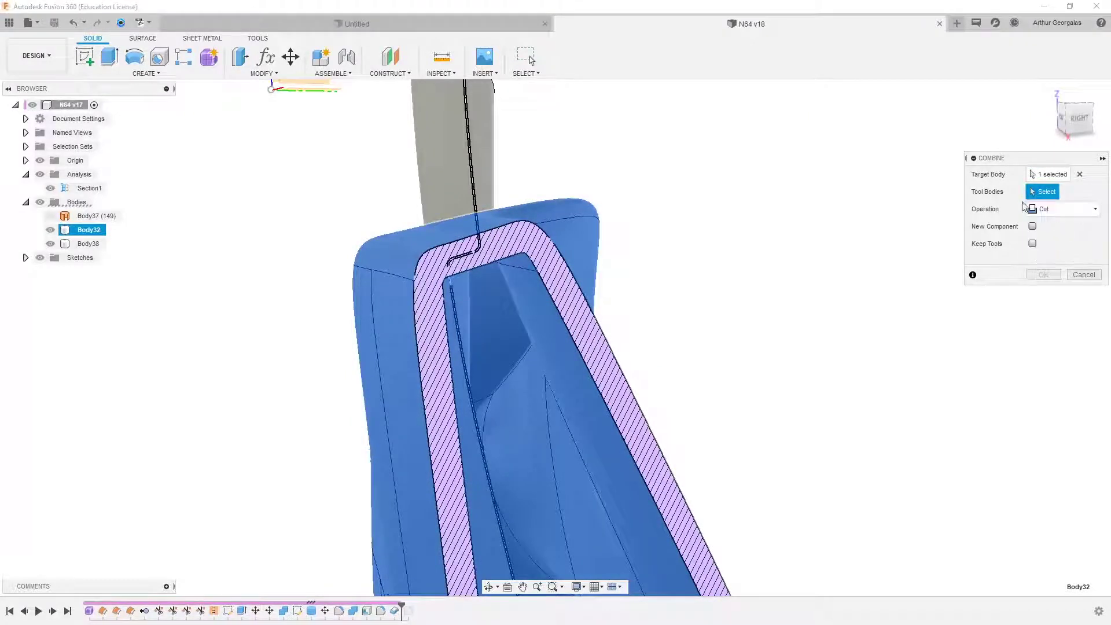
left_click(473, 178)
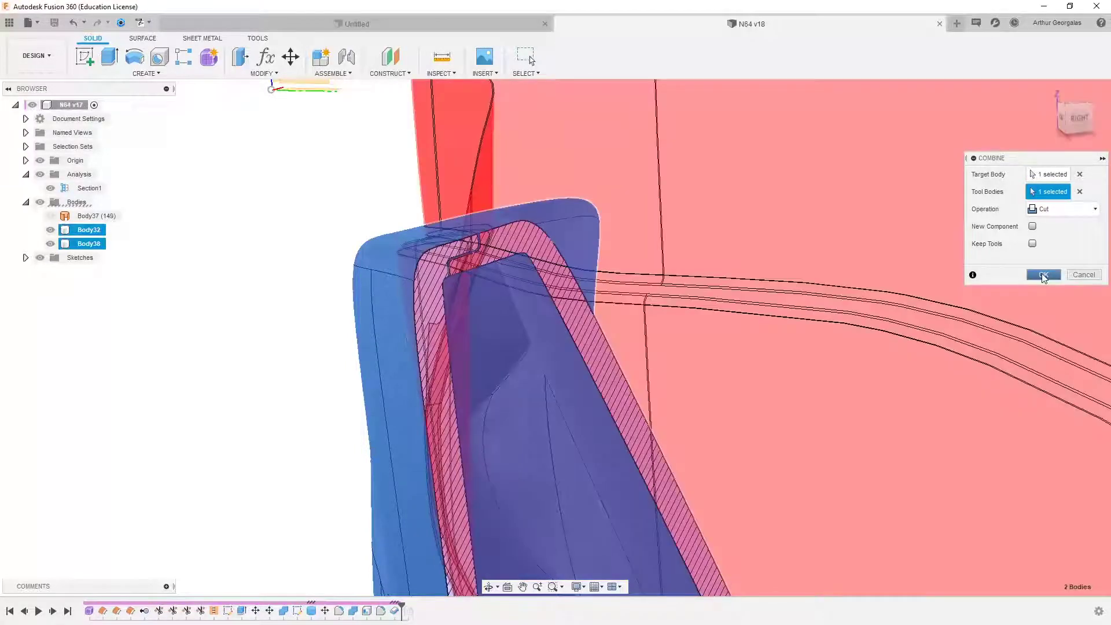
left_click(1042, 274)
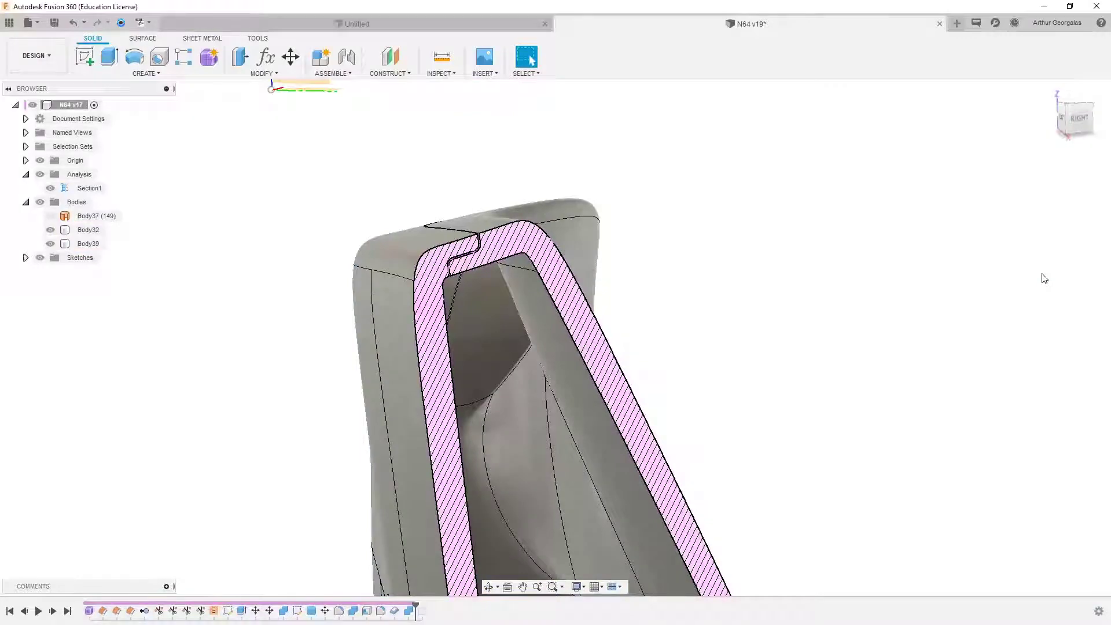
Step: Examine the stepped gap between the two shell halves in the section view
scroll(515, 233, "up", 10)
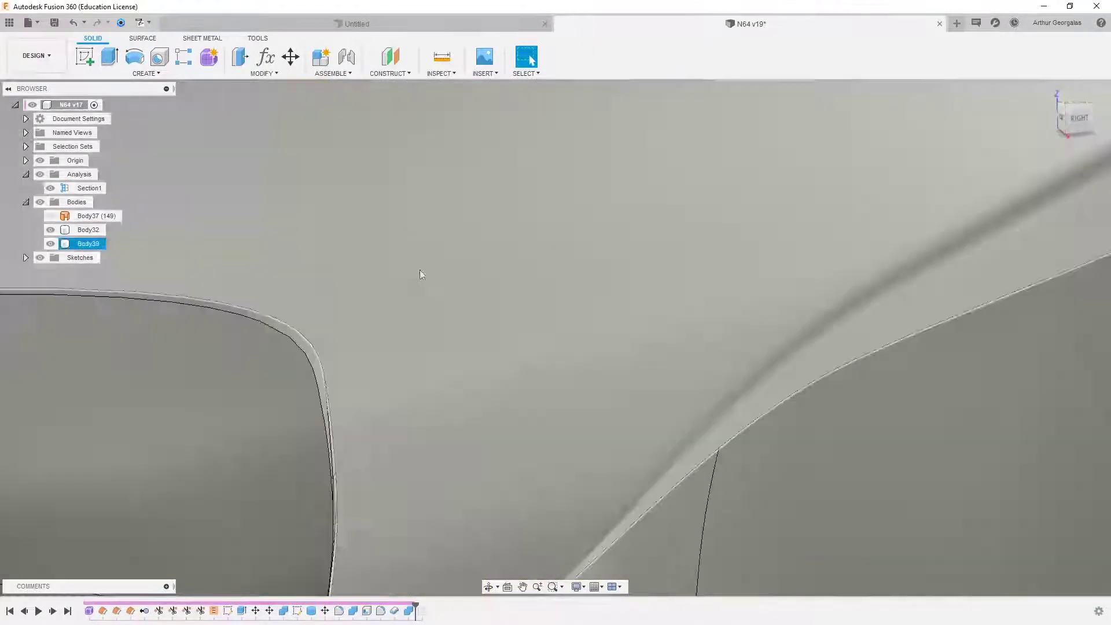
scroll(421, 276, "down", 3)
scroll(448, 302, "down", 5)
middle_click_drag(285, 369, 377, 297)
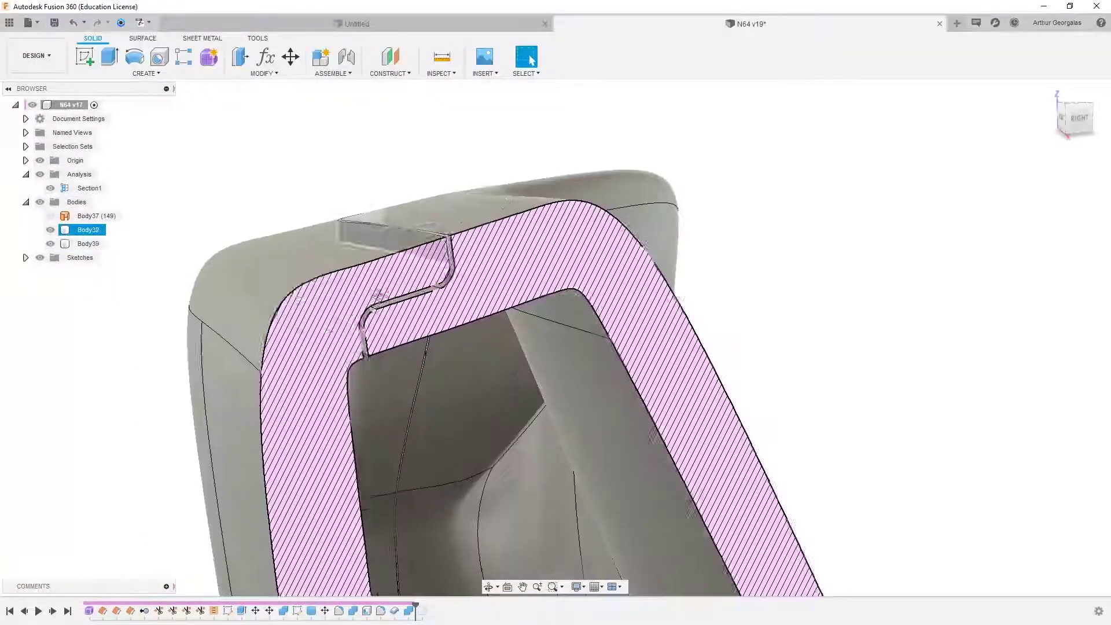
left_click(387, 306)
scroll(364, 290, "up", 5)
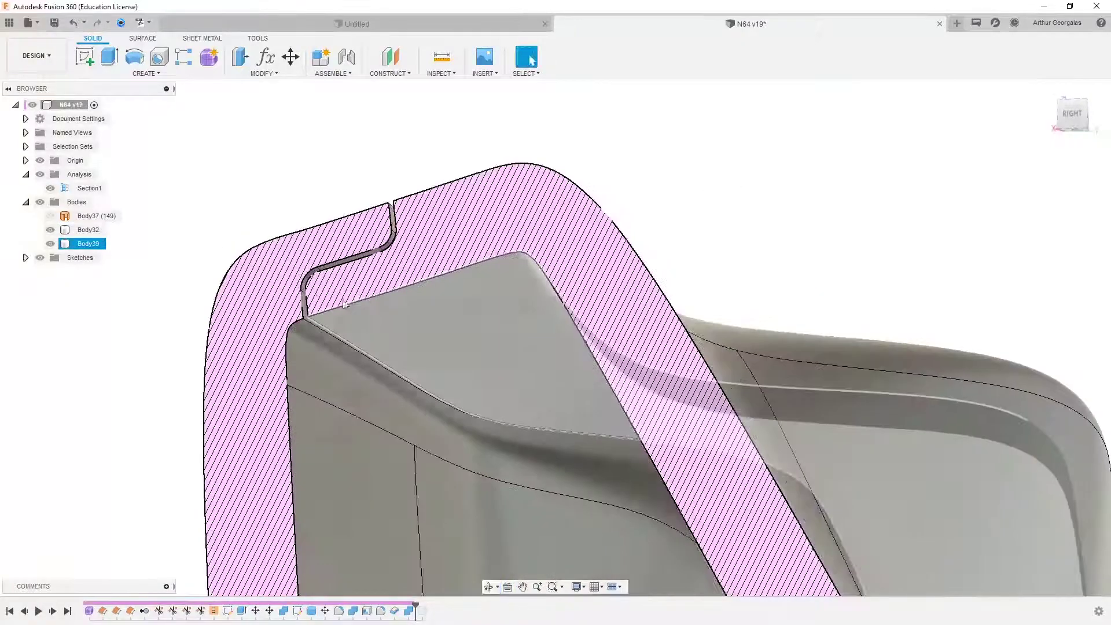
middle_click_drag(363, 285, 430, 289, "shift")
scroll(513, 223, "down", 6)
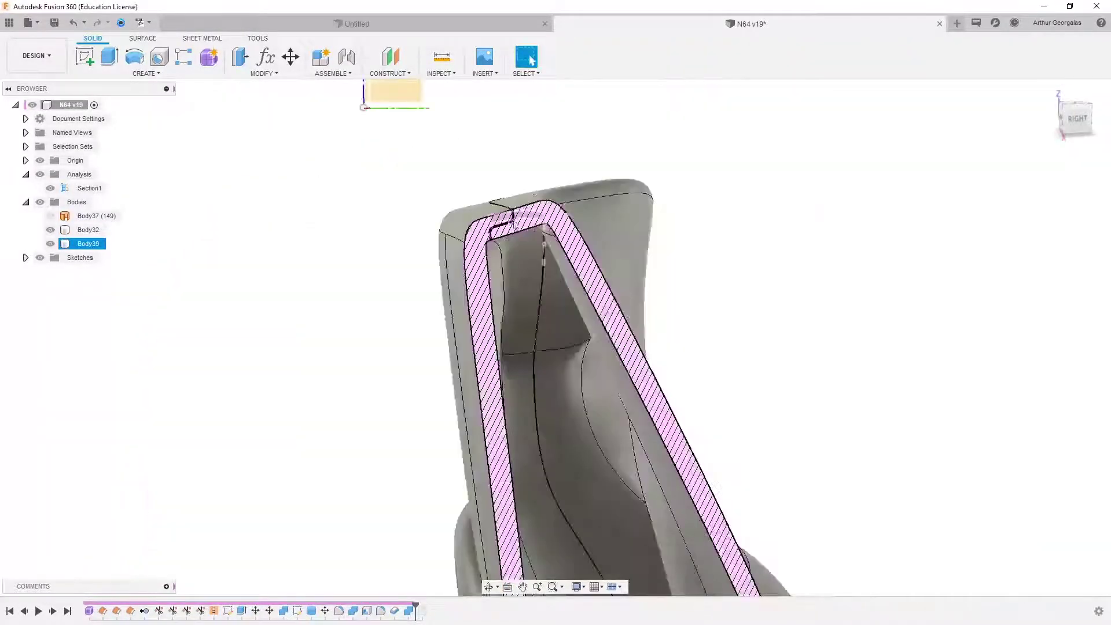
scroll(711, 295, "down", 4)
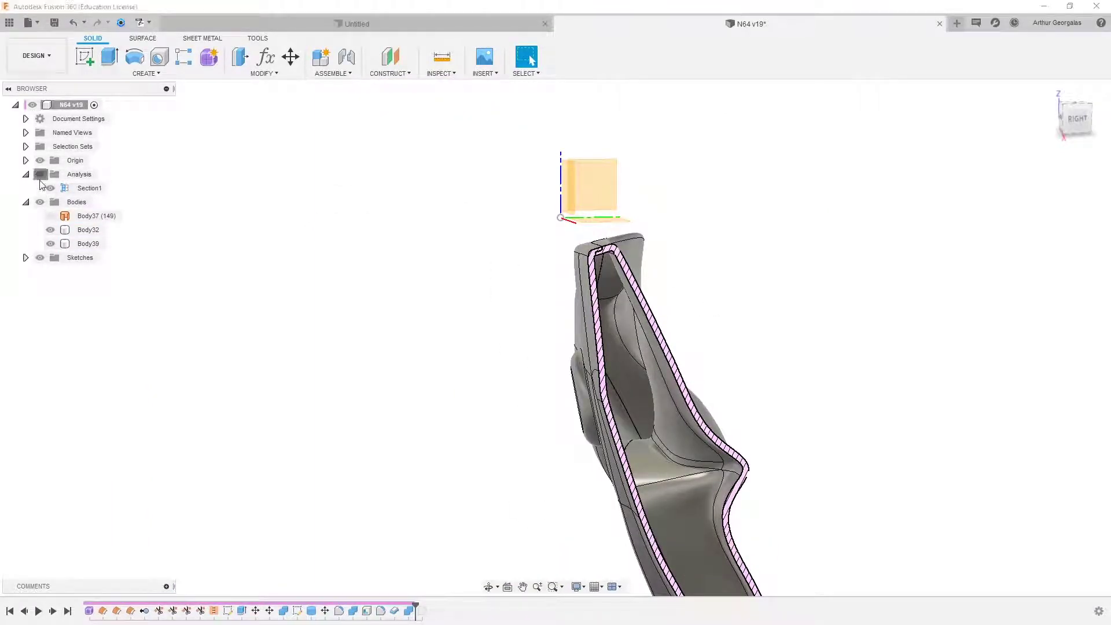
Step: Turn off the section analysis, hide Body32, and examine the stepped lip around the inside of Body39
left_click(40, 175)
middle_click_drag(616, 344, 495, 337, "shift")
left_click(494, 338)
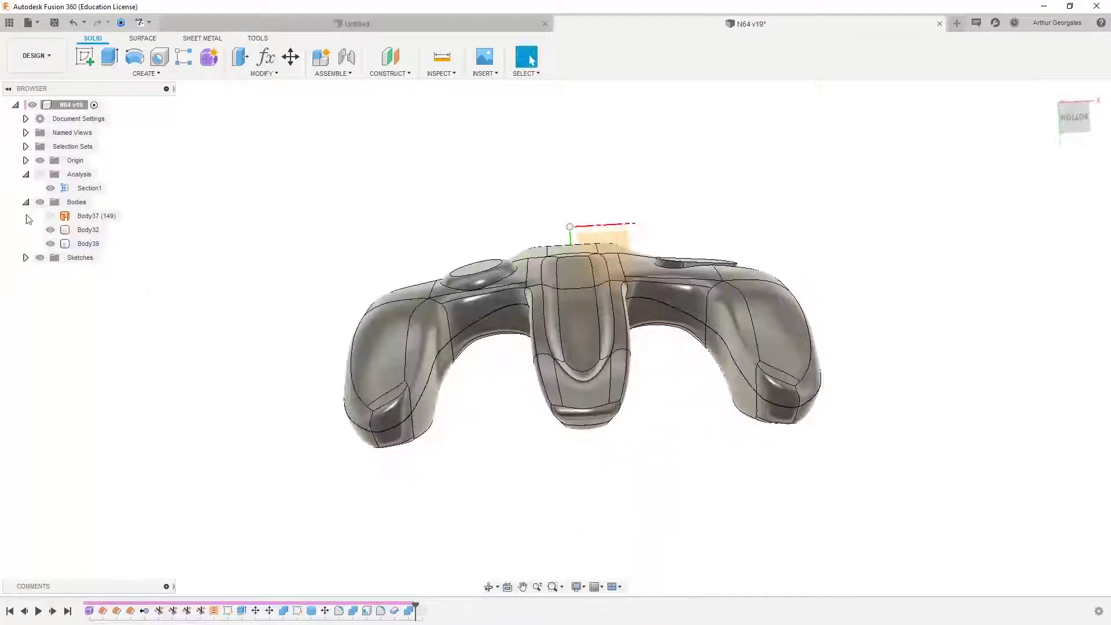
left_click(51, 230)
left_click(685, 318)
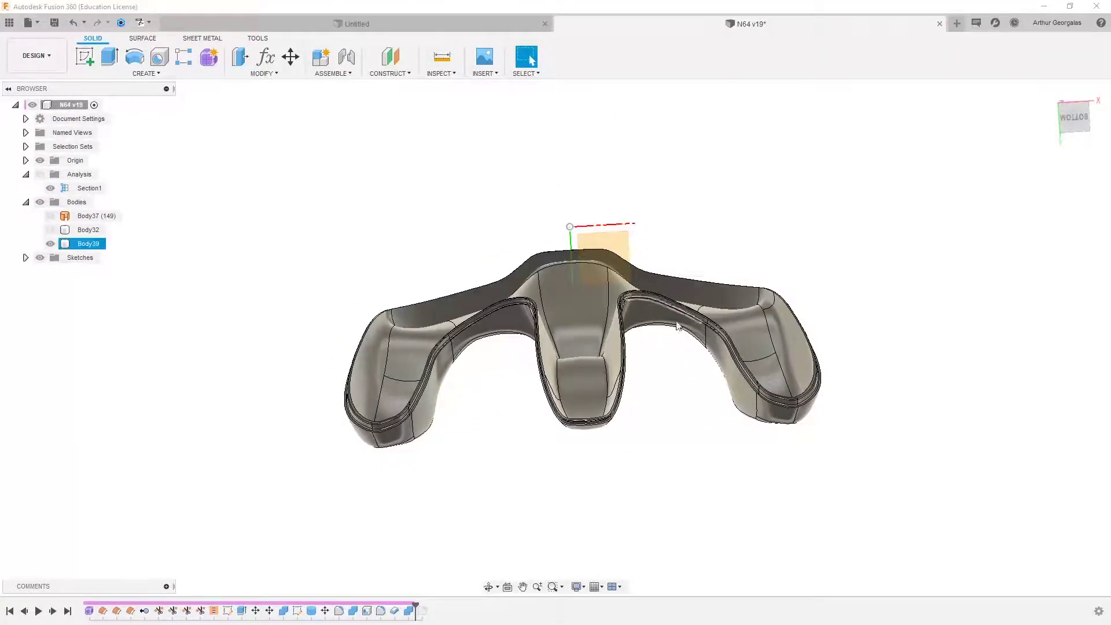
scroll(683, 317, "up", 5)
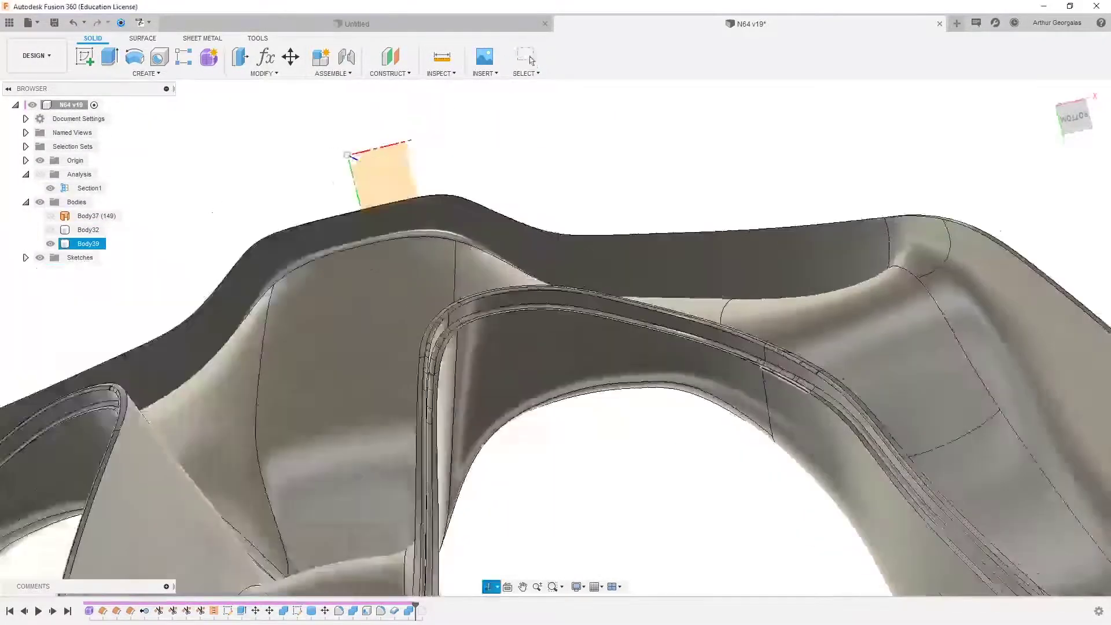
Step: Examine the stepped lip along the rim of Body39 from the outside, inside and front of the shell
middle_click_drag(767, 382, 496, 354, "shift")
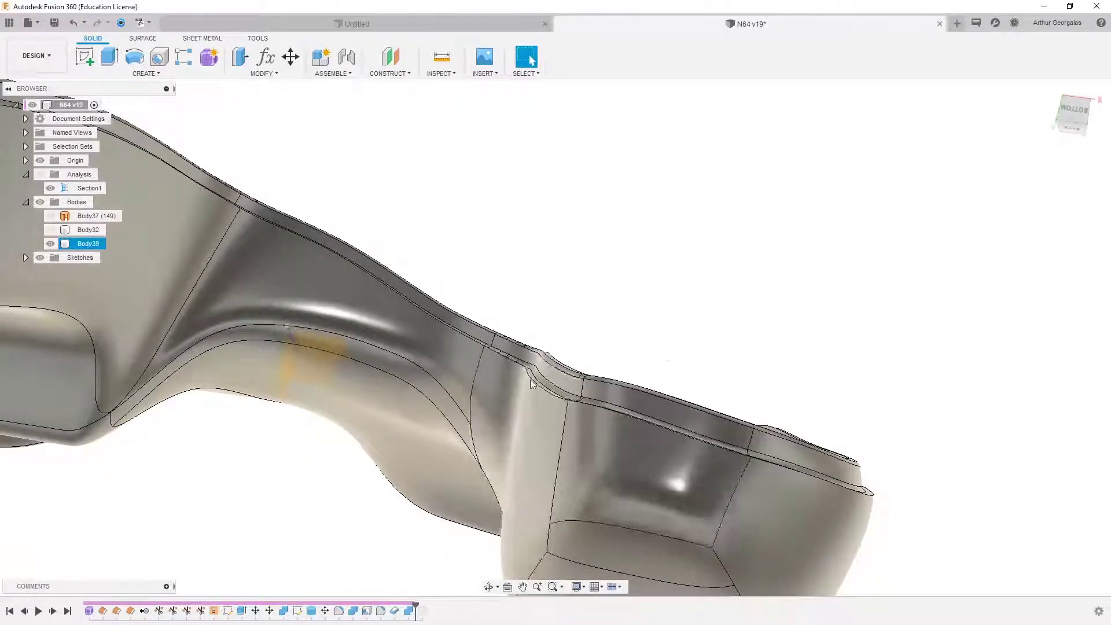
scroll(535, 386, "up", 5)
scroll(541, 385, "down", 3)
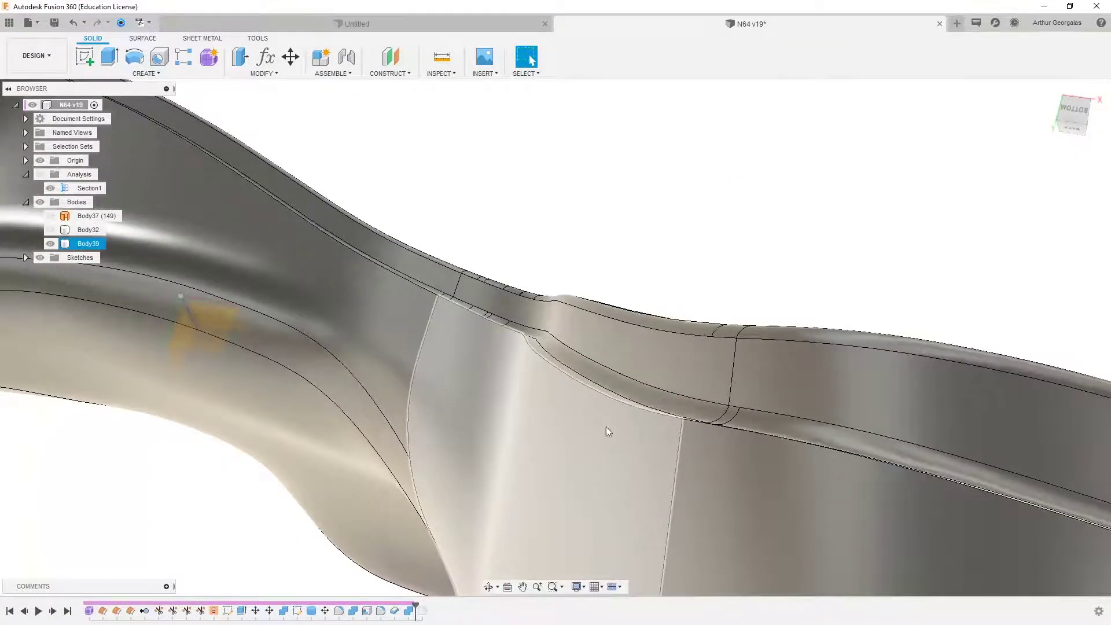
middle_click_drag(605, 426, 640, 377, "shift")
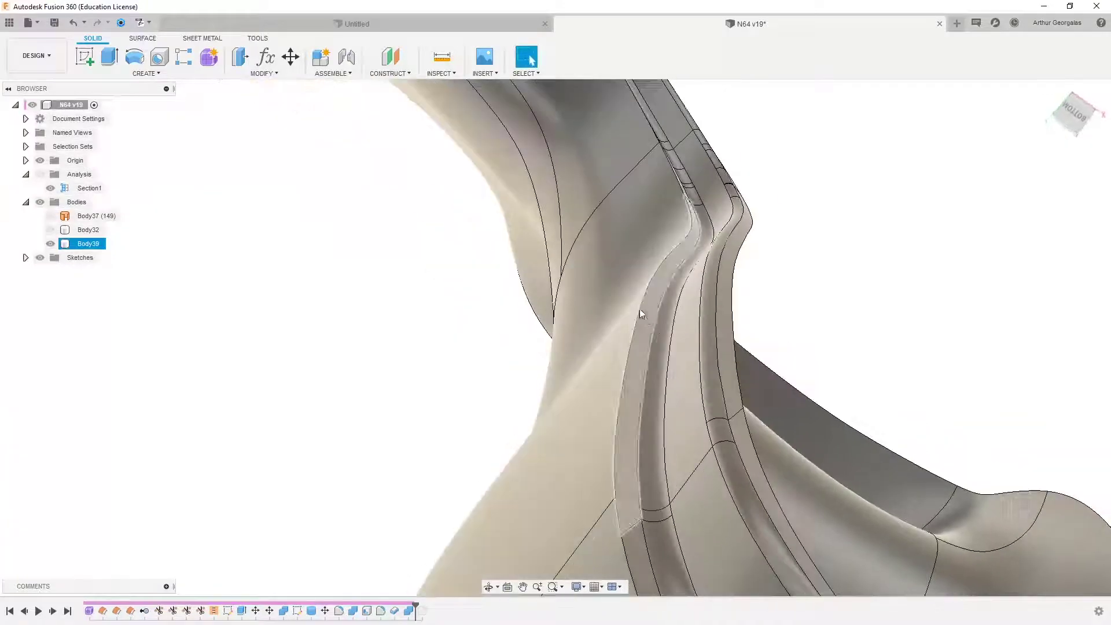
middle_click_drag(642, 305, 560, 302, "shift")
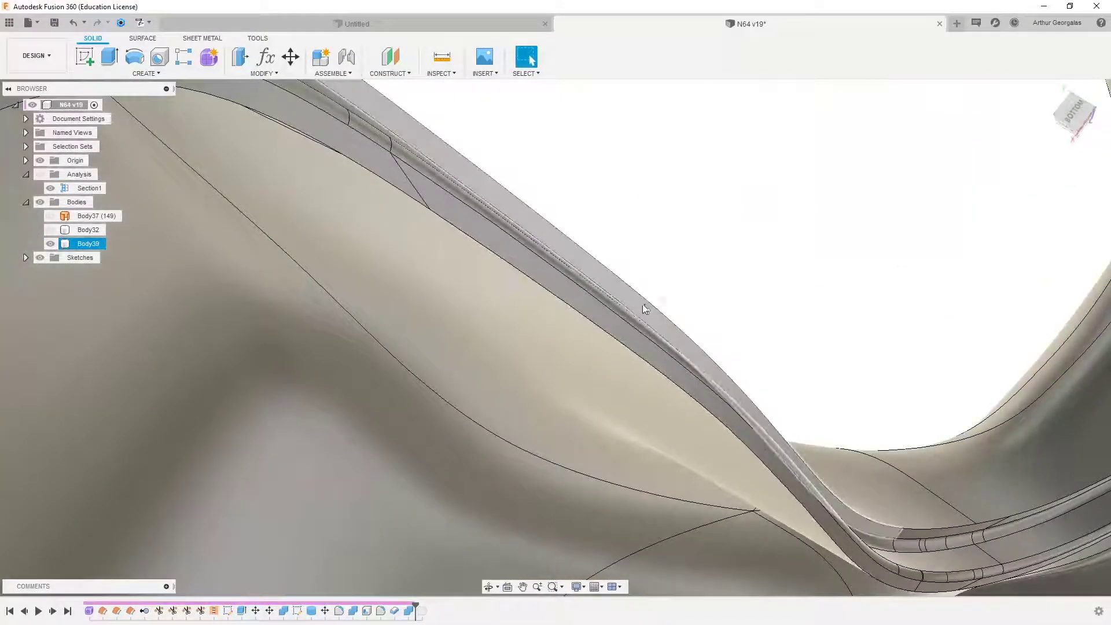
middle_click_drag(645, 310, 808, 365, "shift")
left_click(852, 400)
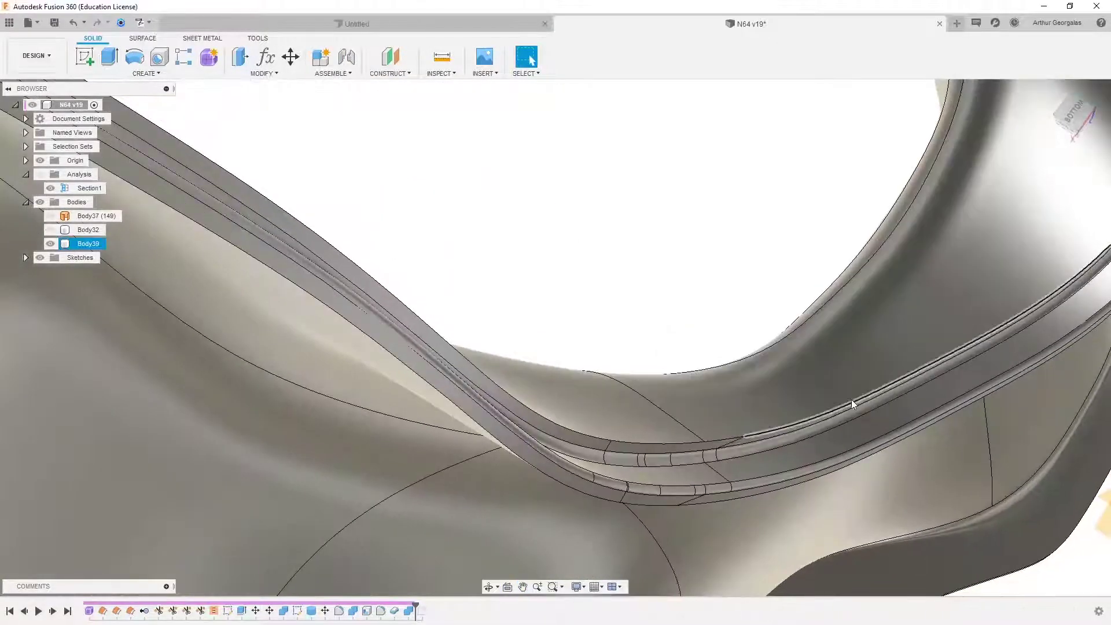
middle_click_drag(867, 450, 470, 288, "shift")
left_click(470, 288)
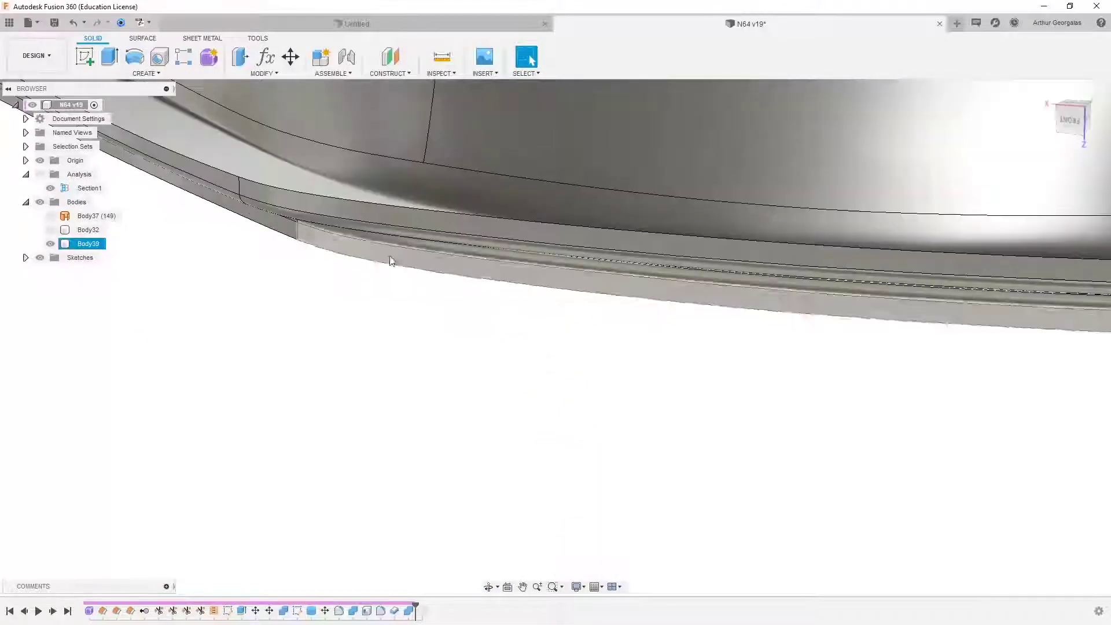
middle_click_drag(391, 263, 420, 176, "shift")
key("Escape")
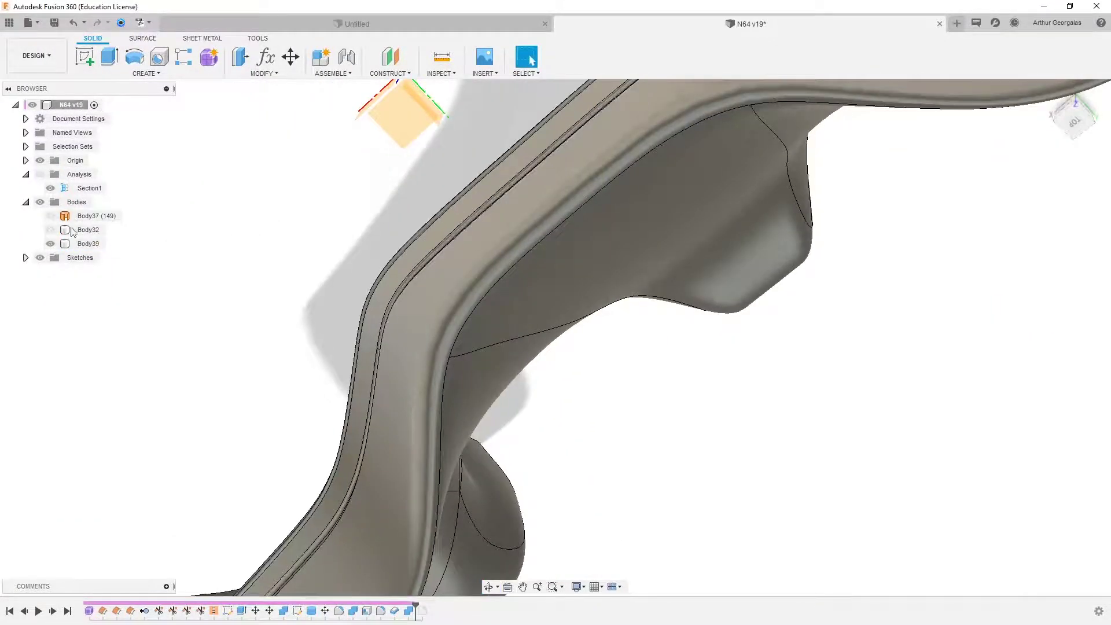
Step: Show Body32 again so that both shell halves are displayed together, and inspect the assembled controller
left_click(51, 230)
middle_click_drag(437, 273, 496, 446)
scroll(511, 283, "up", 5)
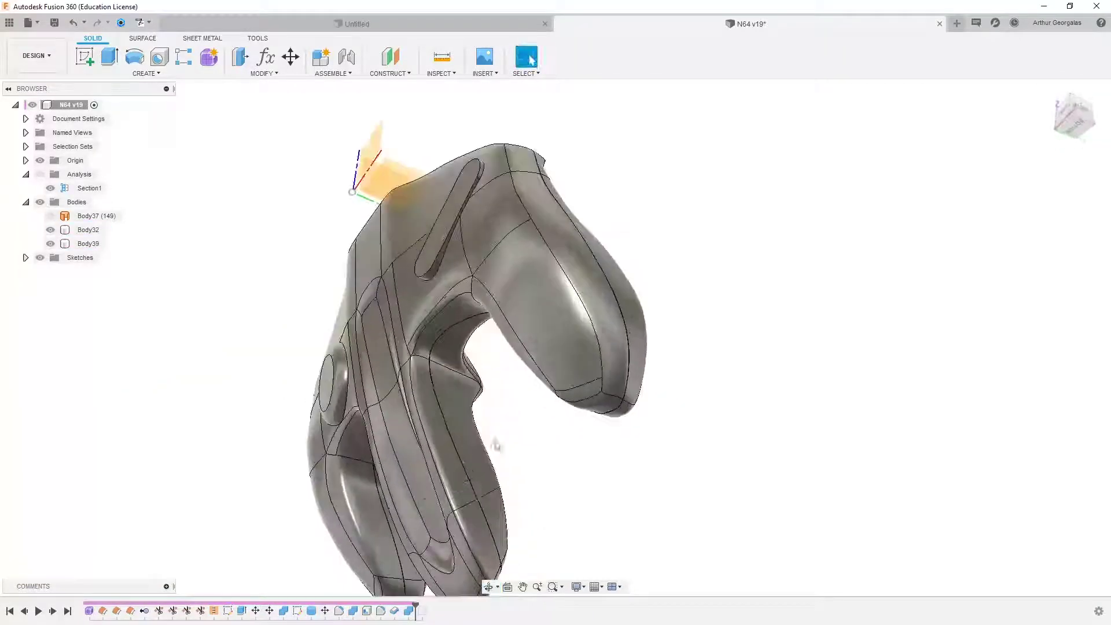
scroll(438, 431, "up", 2)
Step: Preview the parting gap with an in-canvas render in the Render workspace, and return to the Design workspace
left_click(36, 56)
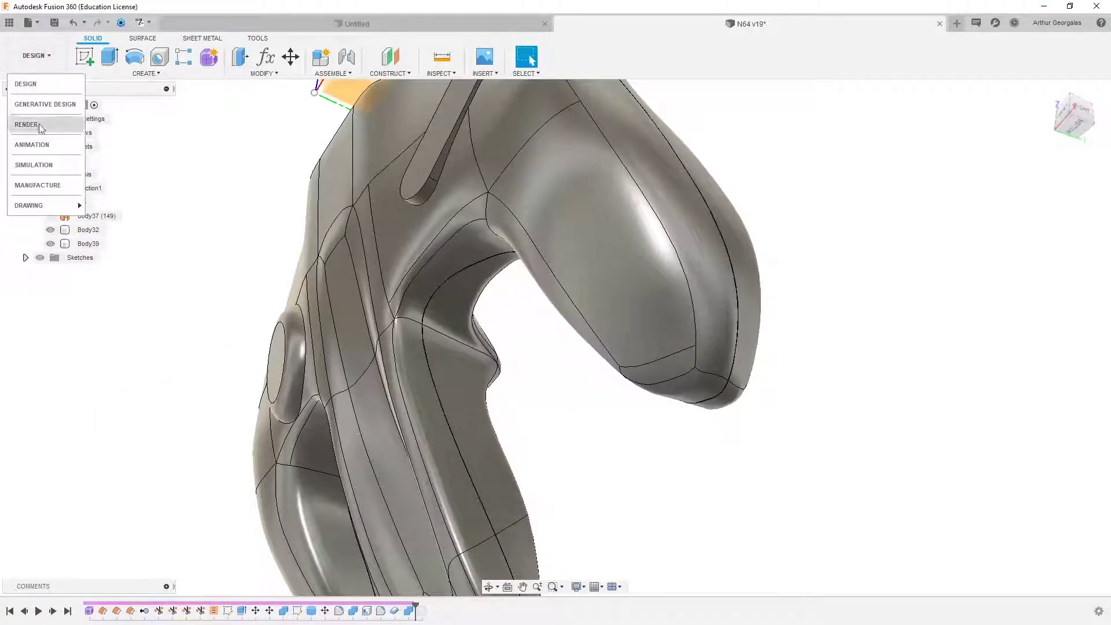
left_click(35, 126)
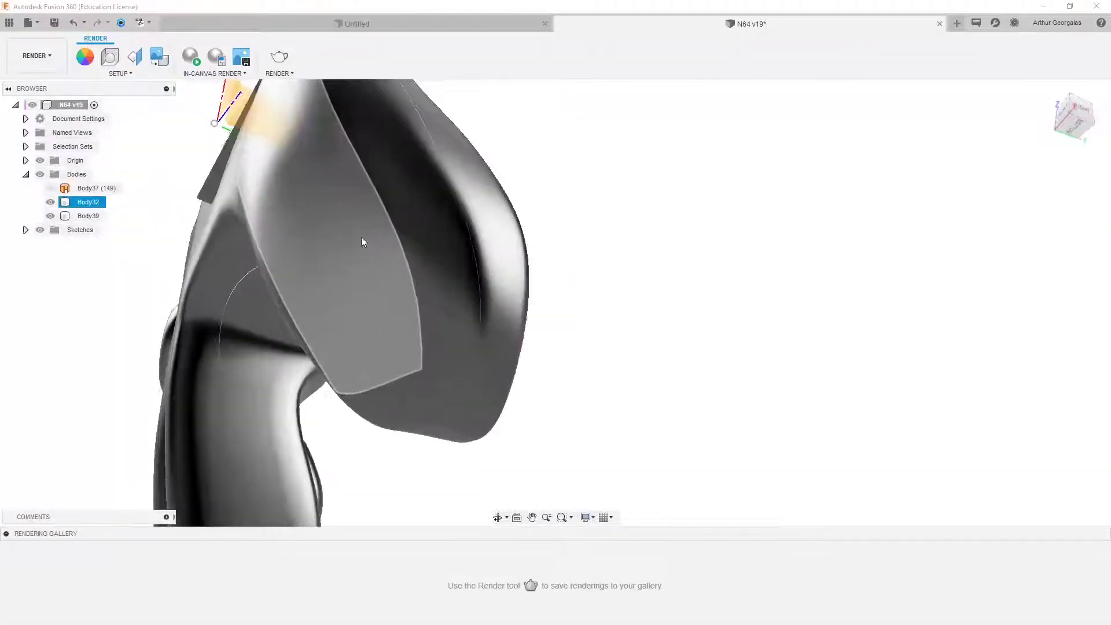
left_click(191, 59)
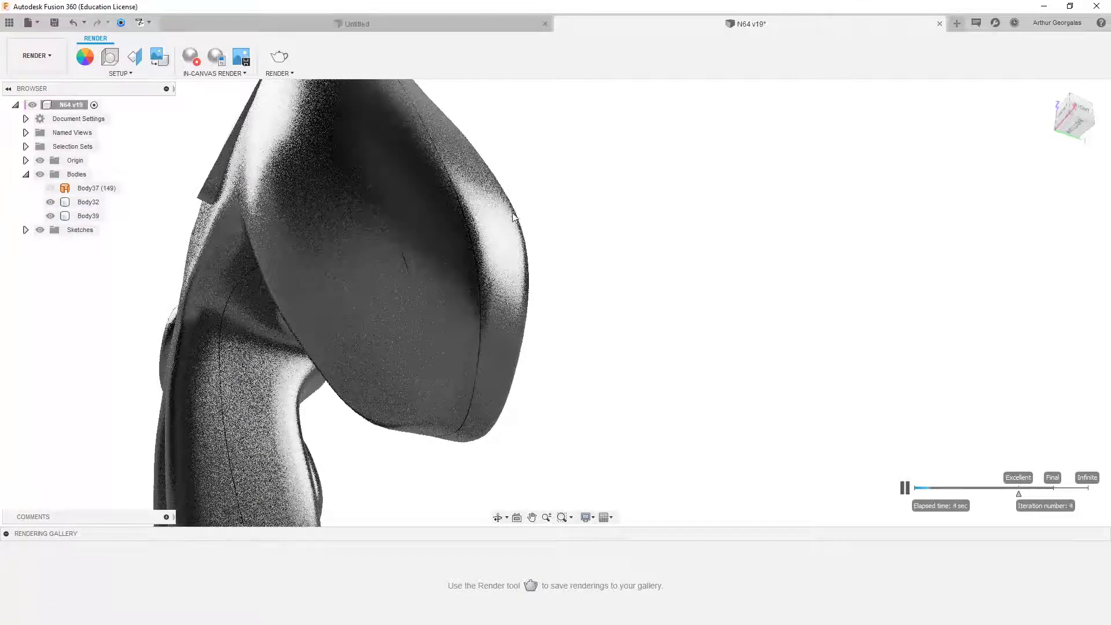
left_click(36, 55)
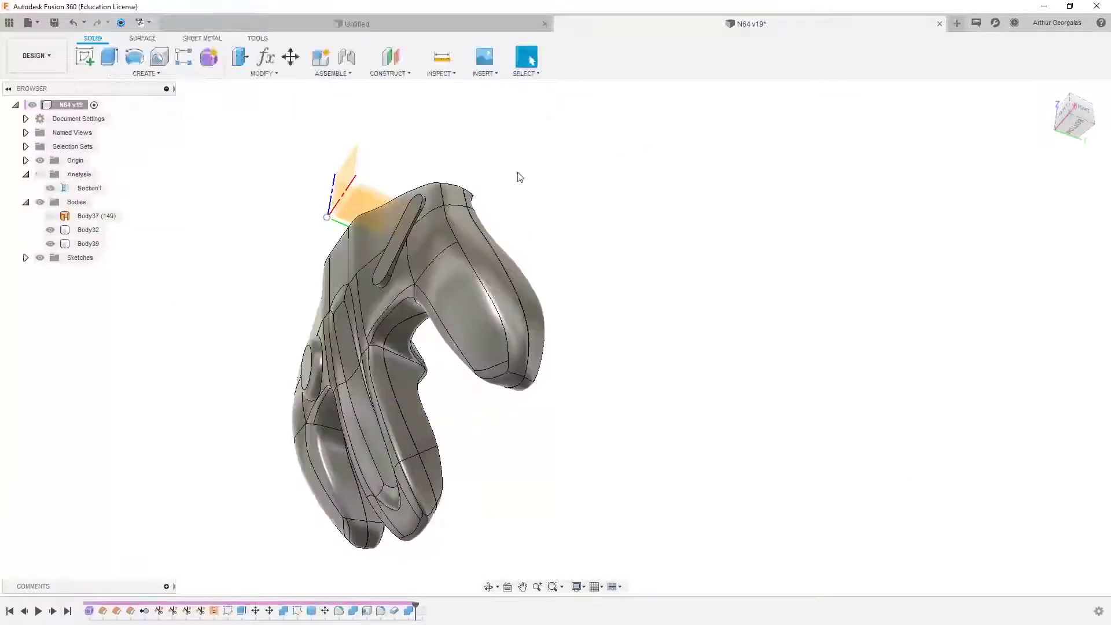
Step: Fillet the outer edge chains of Body32 and Body39 on both sides of the parting gap with a 0.5 mm chord length
scroll(469, 384, "up", 3)
key("f")
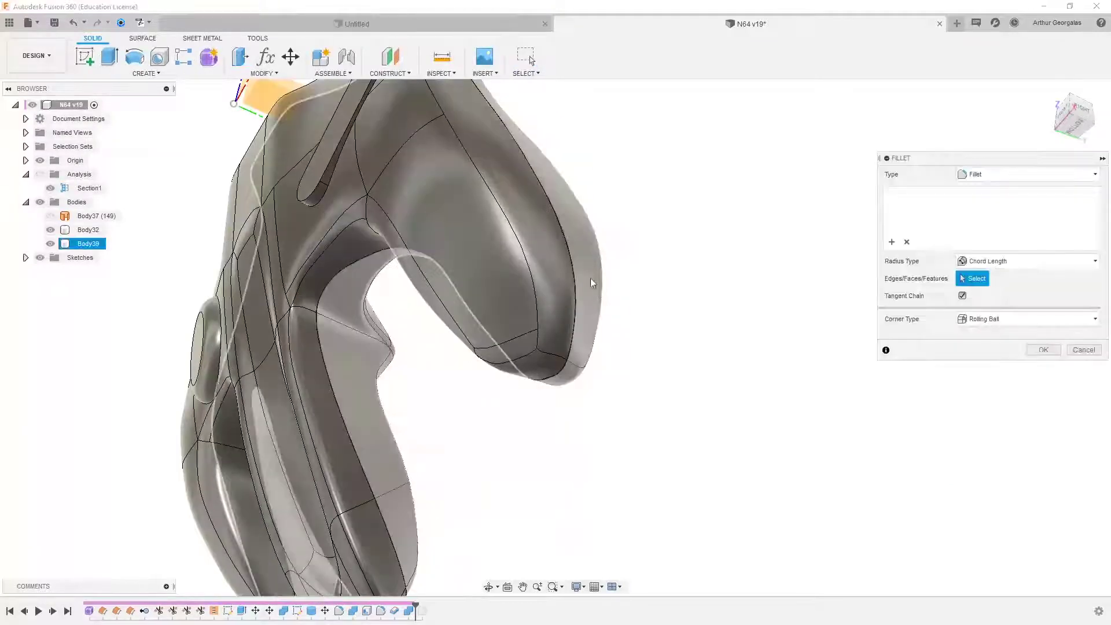
scroll(590, 278, "up", 4)
scroll(554, 232, "up", 5)
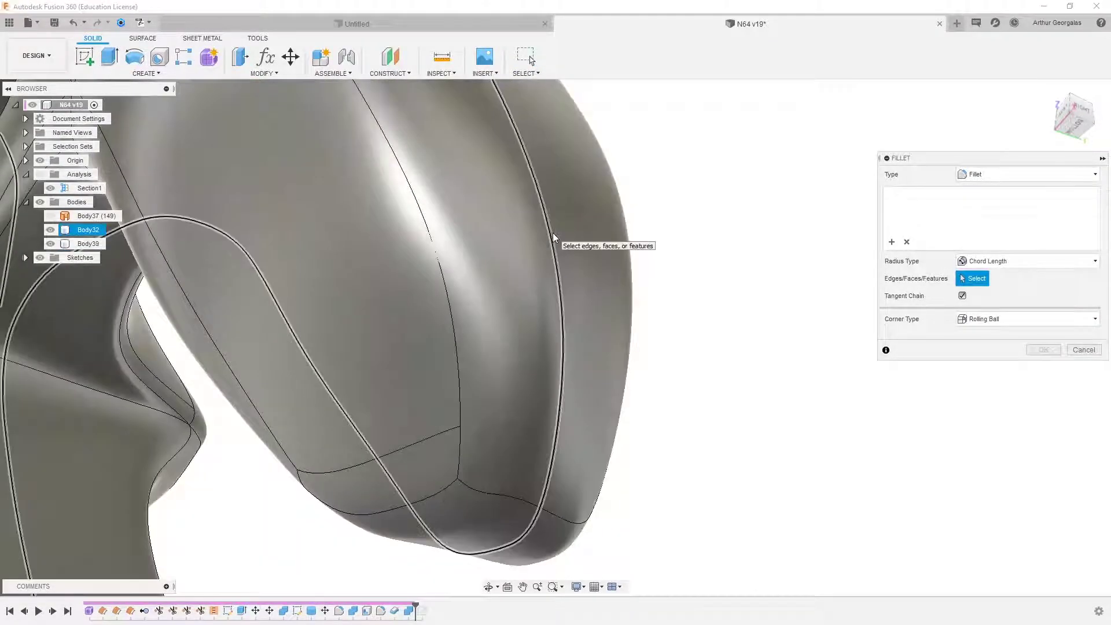
scroll(553, 231, "up", 6)
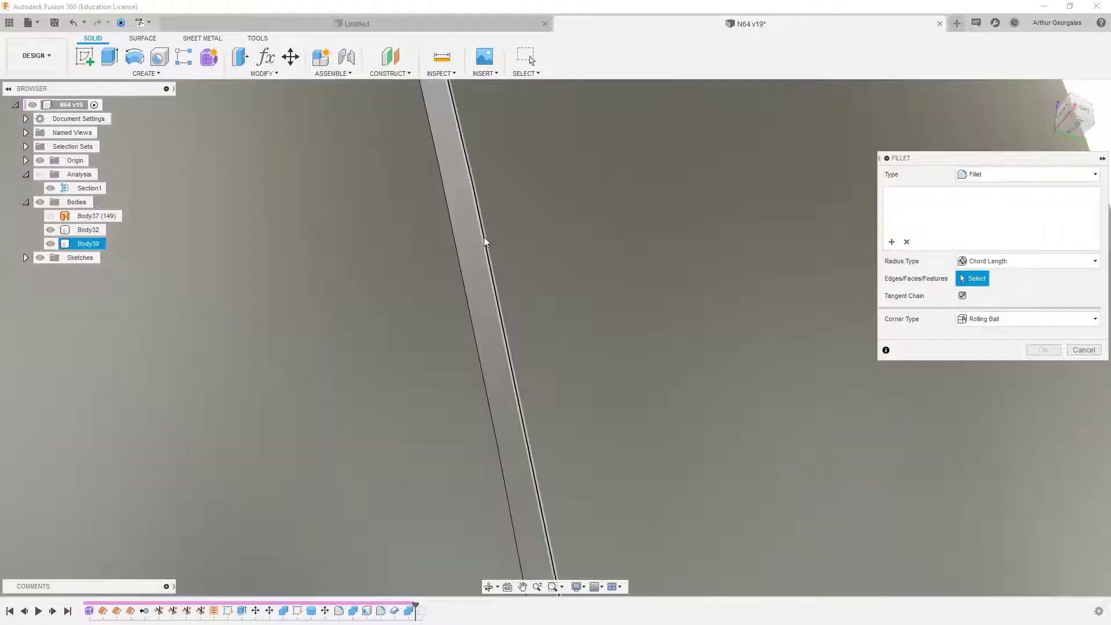
left_click(484, 237)
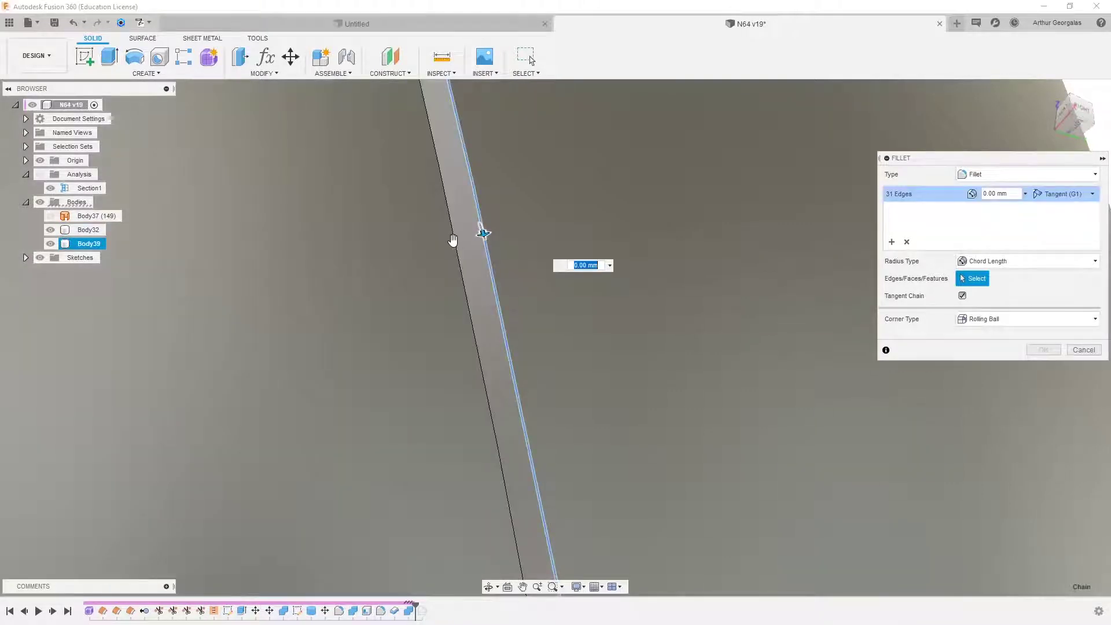
left_click(456, 240)
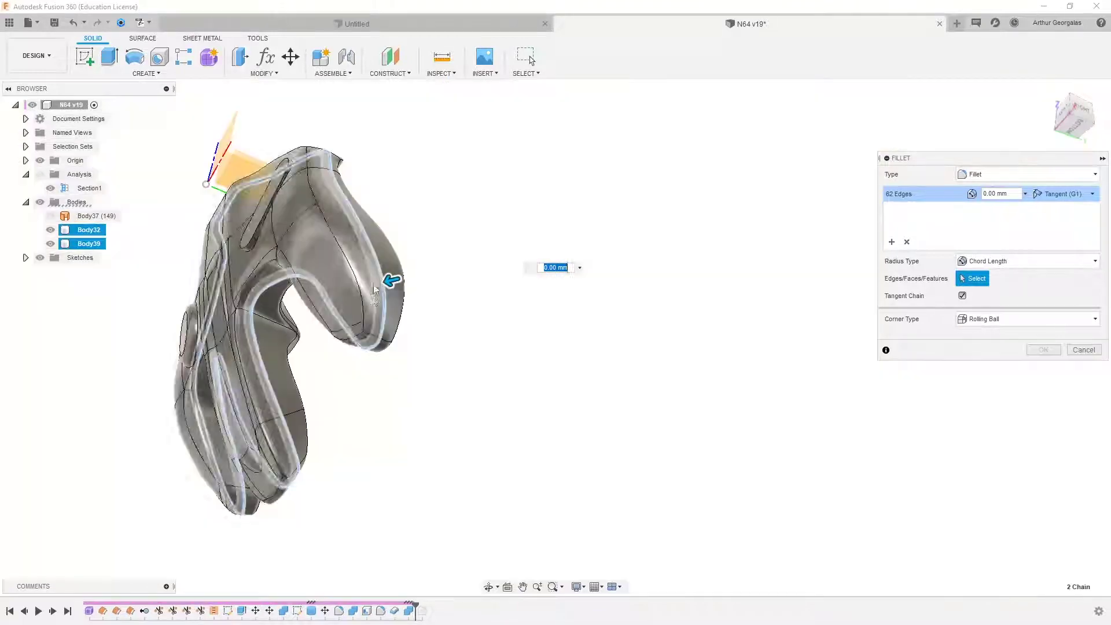
scroll(415, 292, "down", 8)
scroll(505, 145, "up", 8)
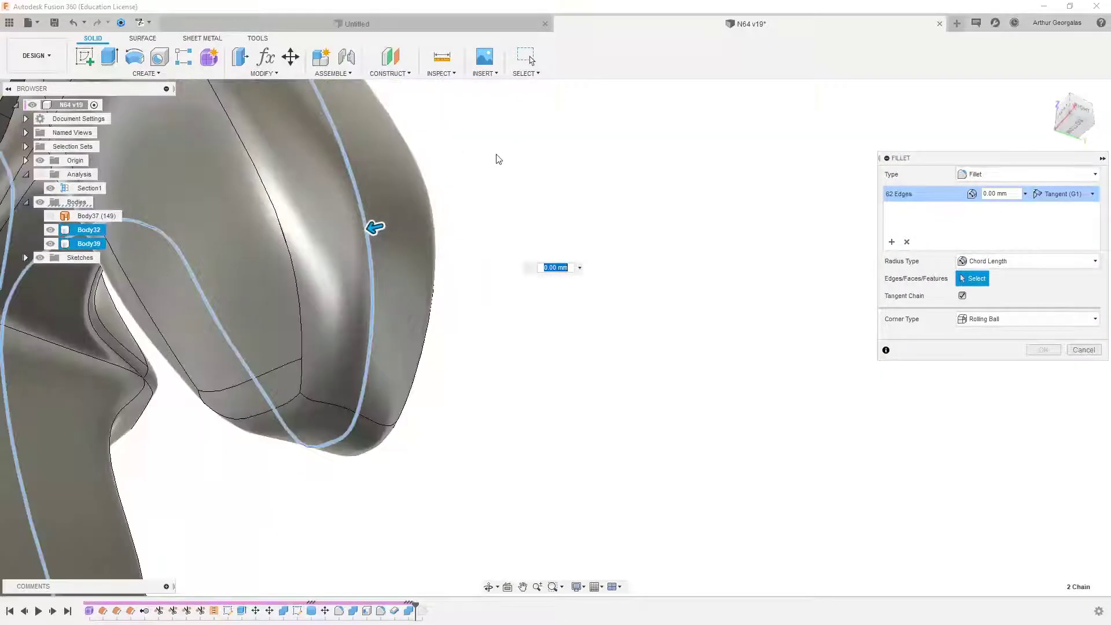
scroll(467, 241, "down", 4)
scroll(454, 248, "up", 2)
scroll(263, 275, "up", 3)
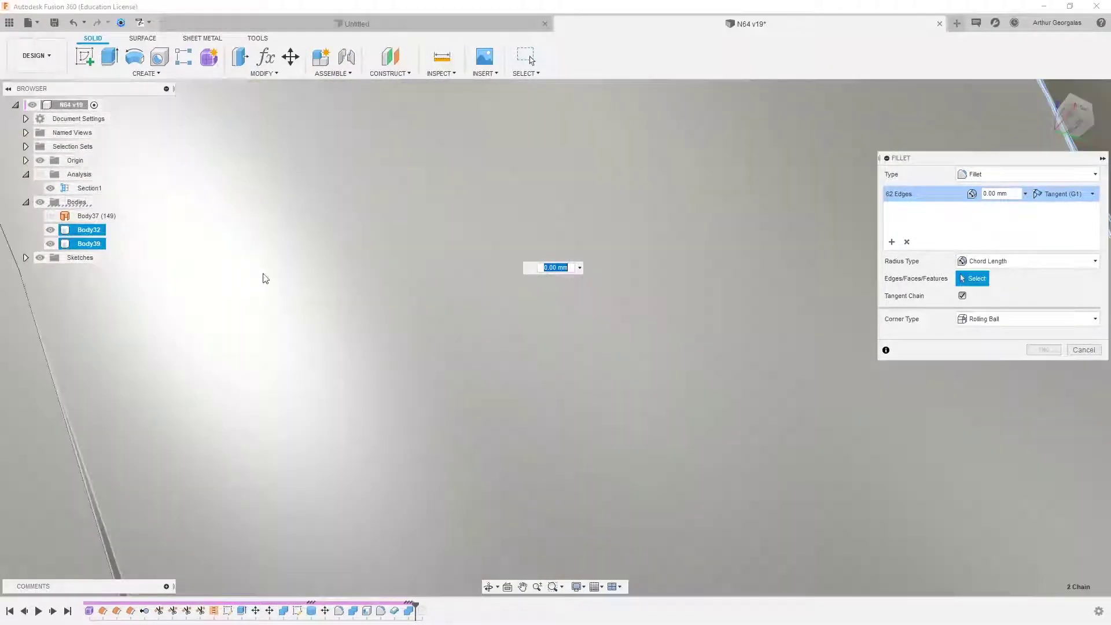
scroll(345, 268, "down", 3)
scroll(409, 310, "up", 2)
scroll(393, 311, "up", 2)
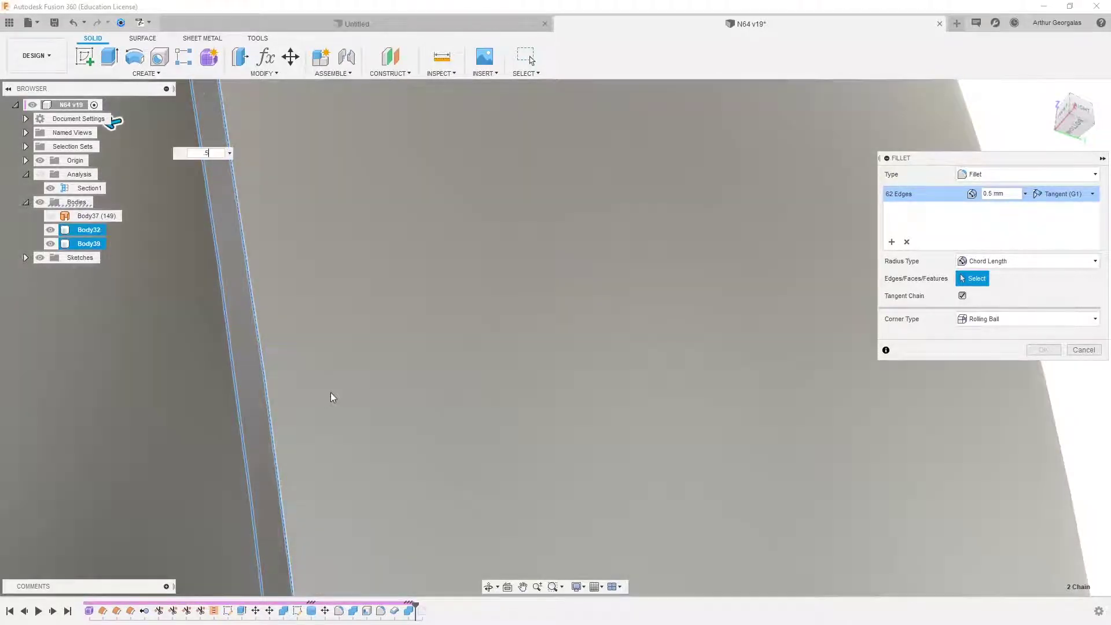
Step: Fillet the selected seam edges between the two controller shells with a 0.2 mm chord length
scroll(331, 393, "down", 5)
scroll(347, 370, "up", 4)
middle_click_drag(349, 367, 287, 285, "shift")
scroll(474, 290, "up", 4)
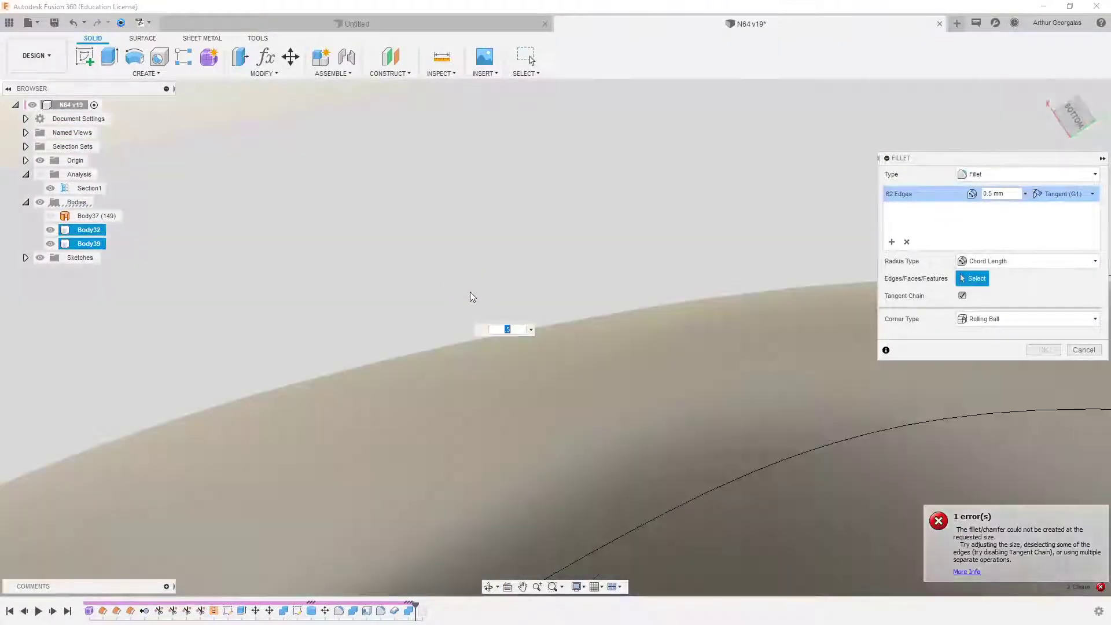
scroll(470, 291, "down", 3)
type(".2")
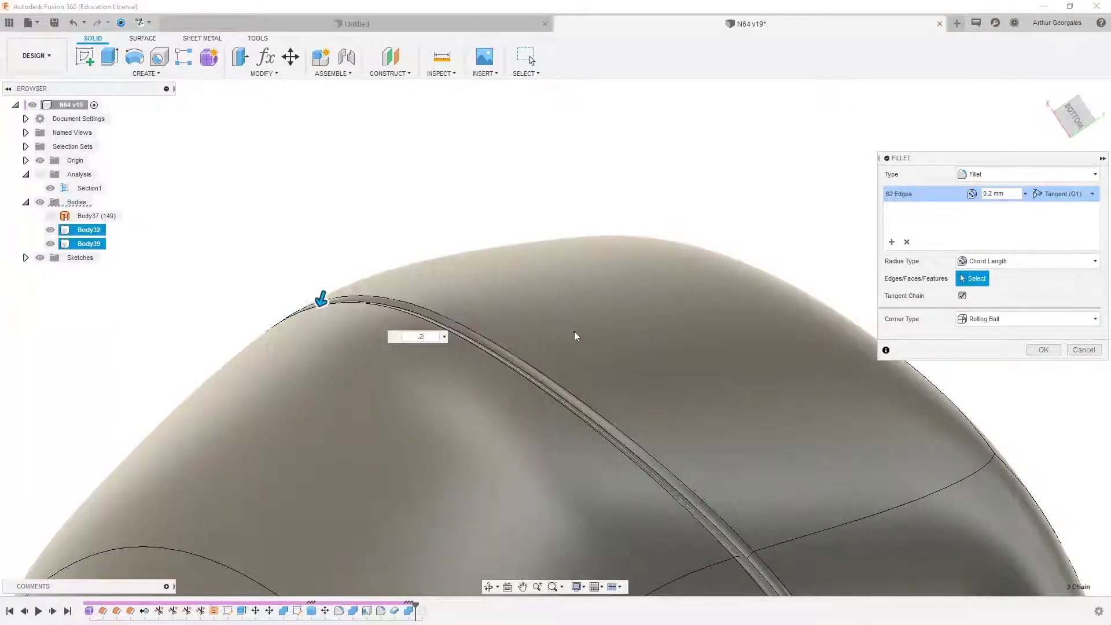
scroll(573, 331, "down", 5)
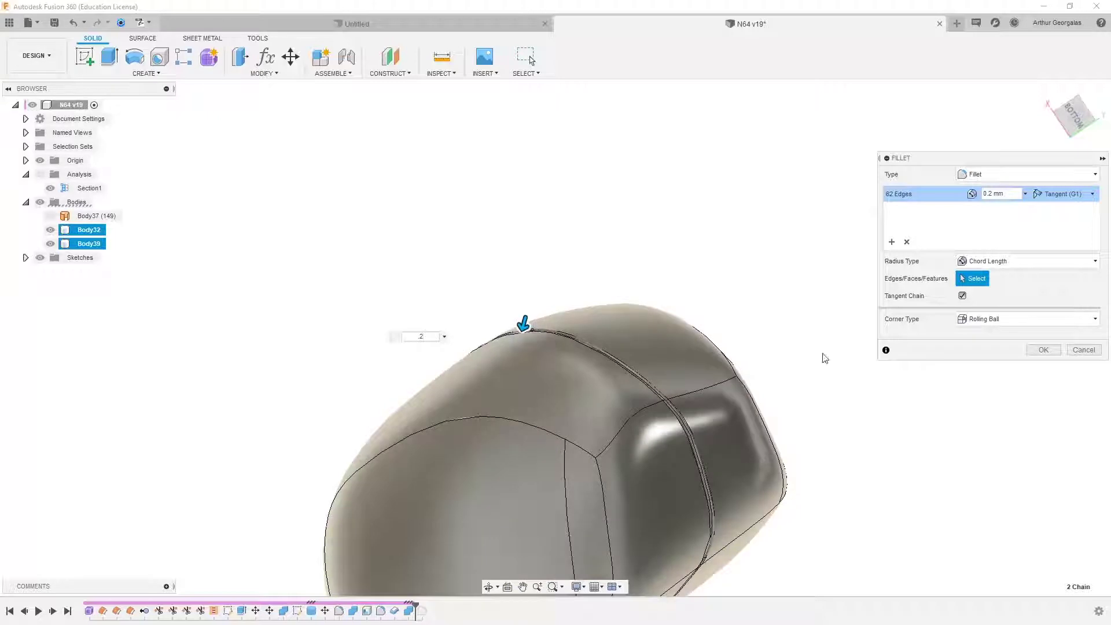
left_click(1043, 349)
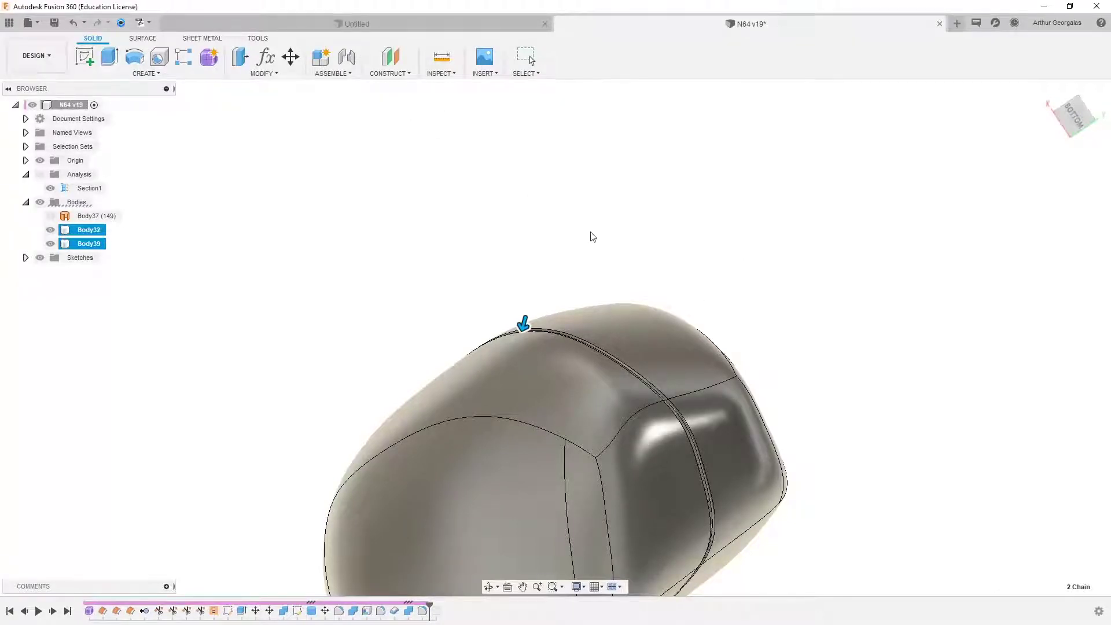
Step: Switch to the Render workspace and start an in-canvas rendering of the two controller shells
middle_click_drag(630, 244, 457, 272, "shift")
middle_click_drag(457, 272, 399, 338)
left_click(526, 56)
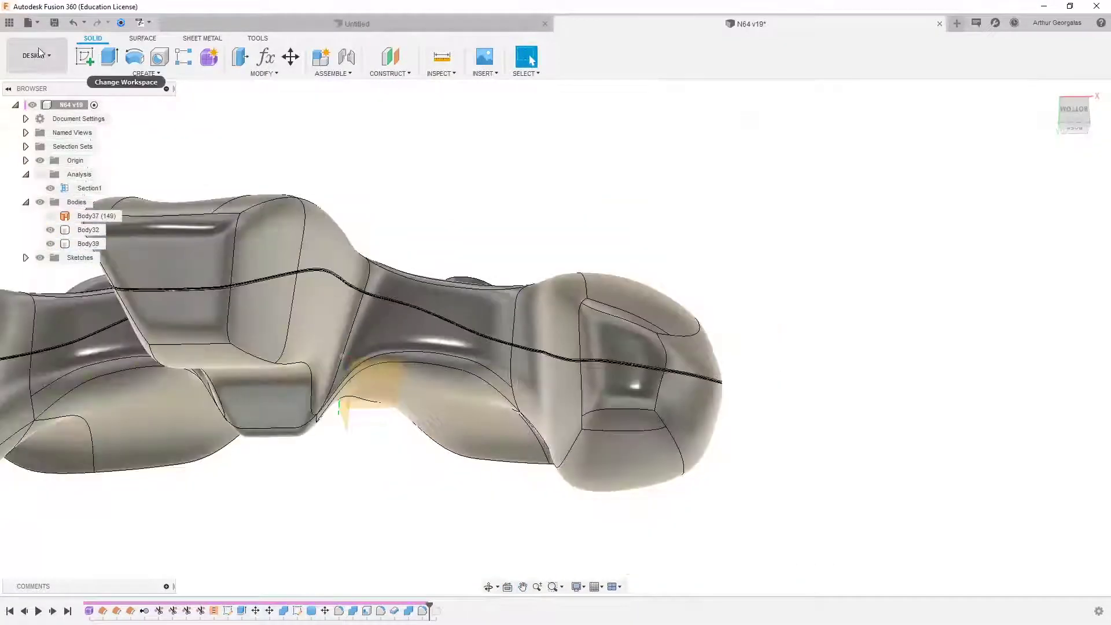
left_click(36, 55)
left_click(61, 123)
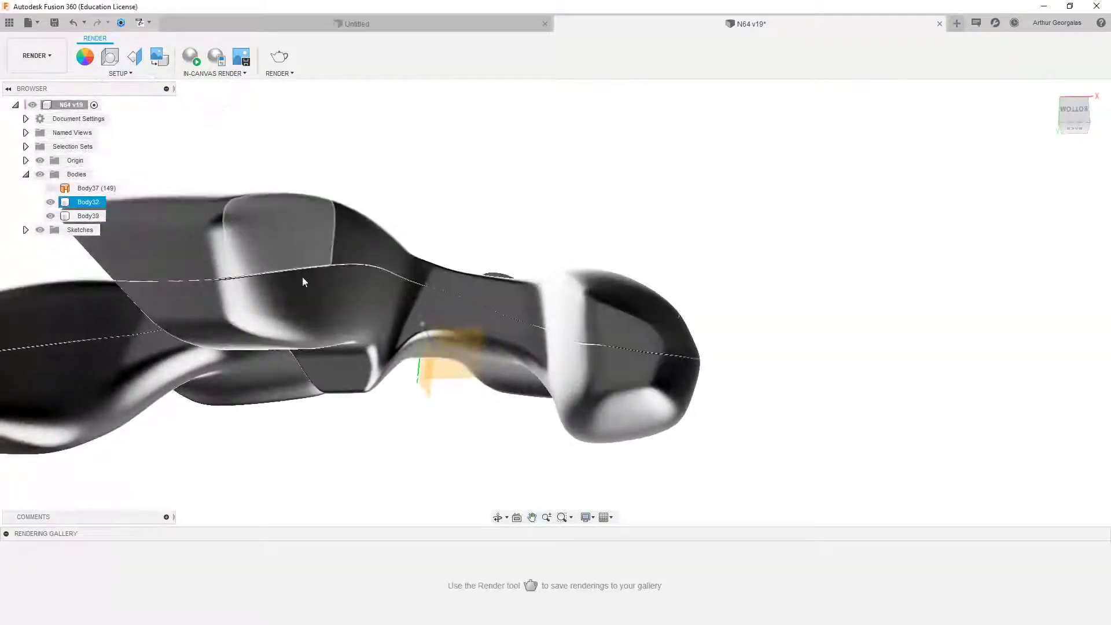
left_click(192, 58)
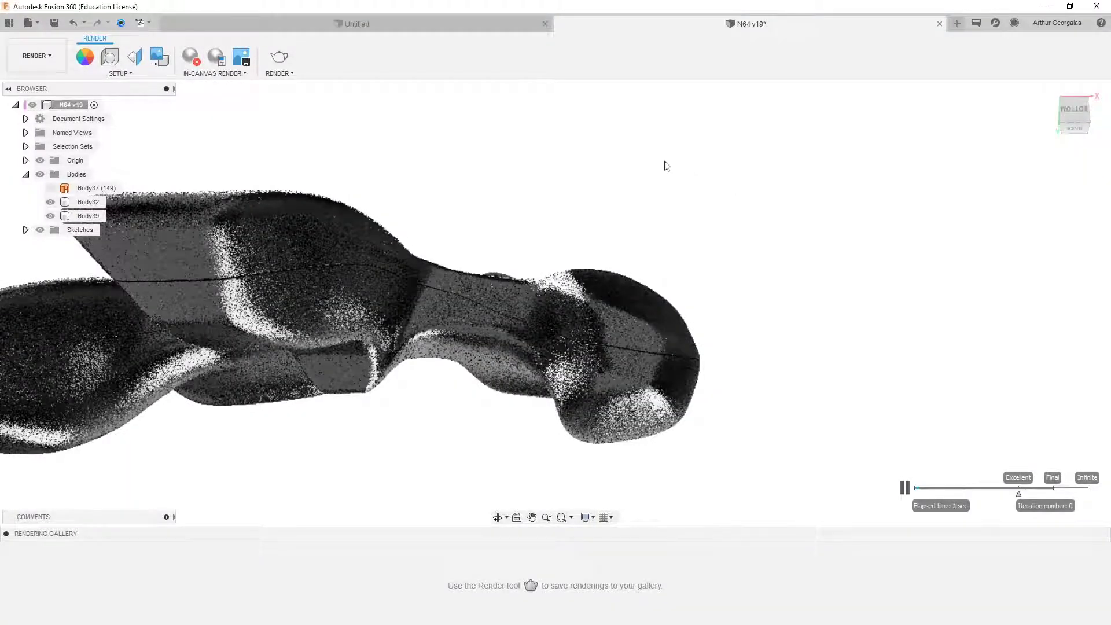
Step: Apply Paint - Enamel Glossy (Red) to the front shell Body32 and Paint - Enamel Glossy (Yellow) to the back shell Body39
key("a")
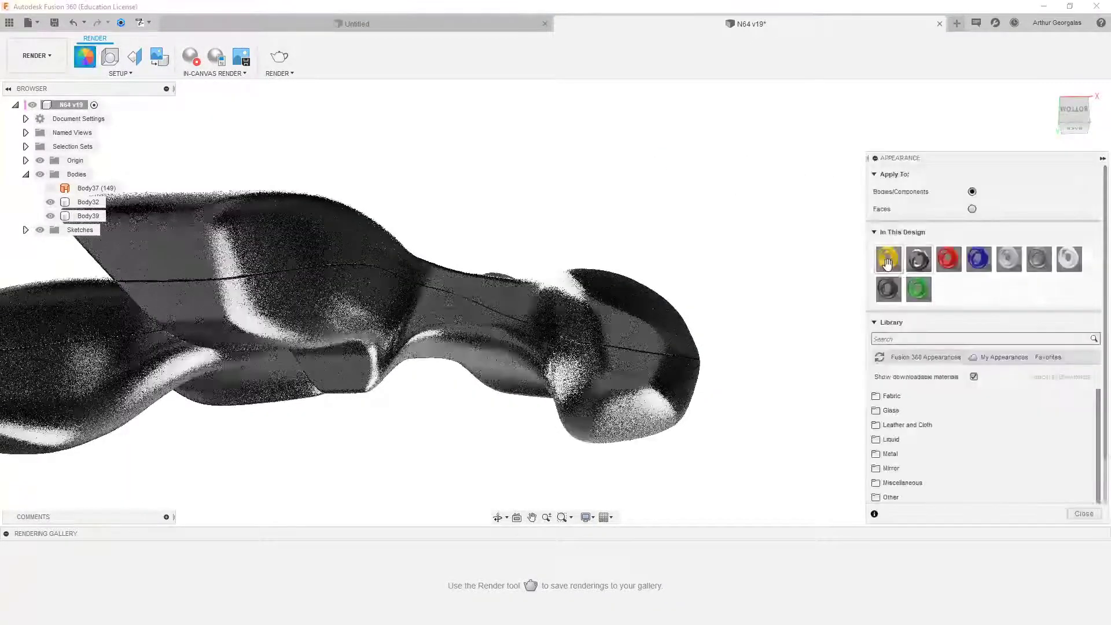
scroll(919, 454, "down", 3)
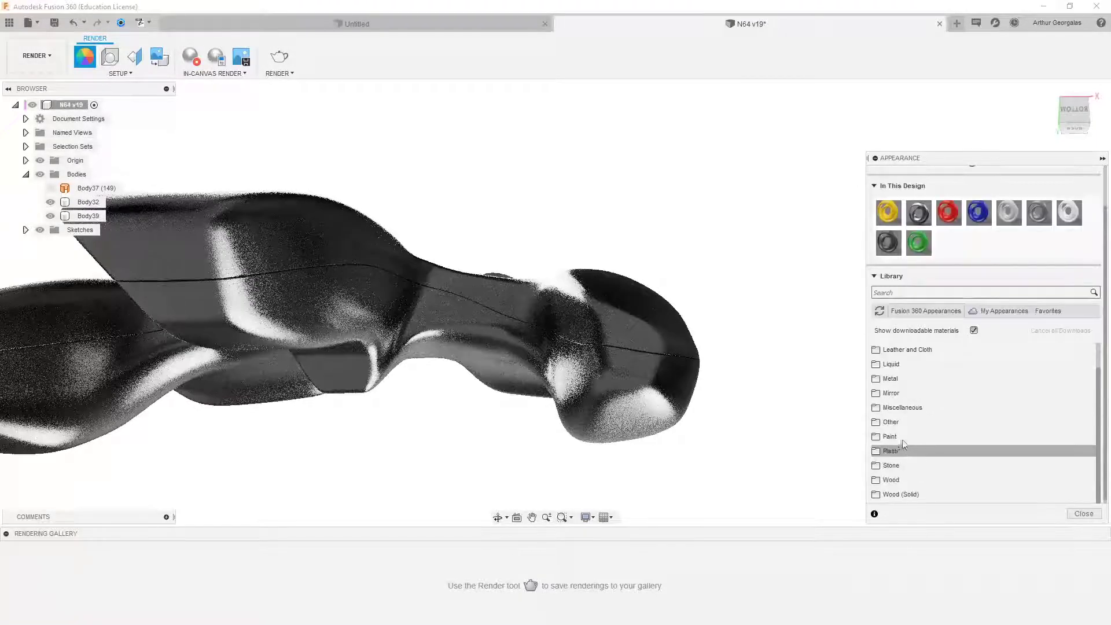
left_click(909, 435)
scroll(906, 405, "down", 2)
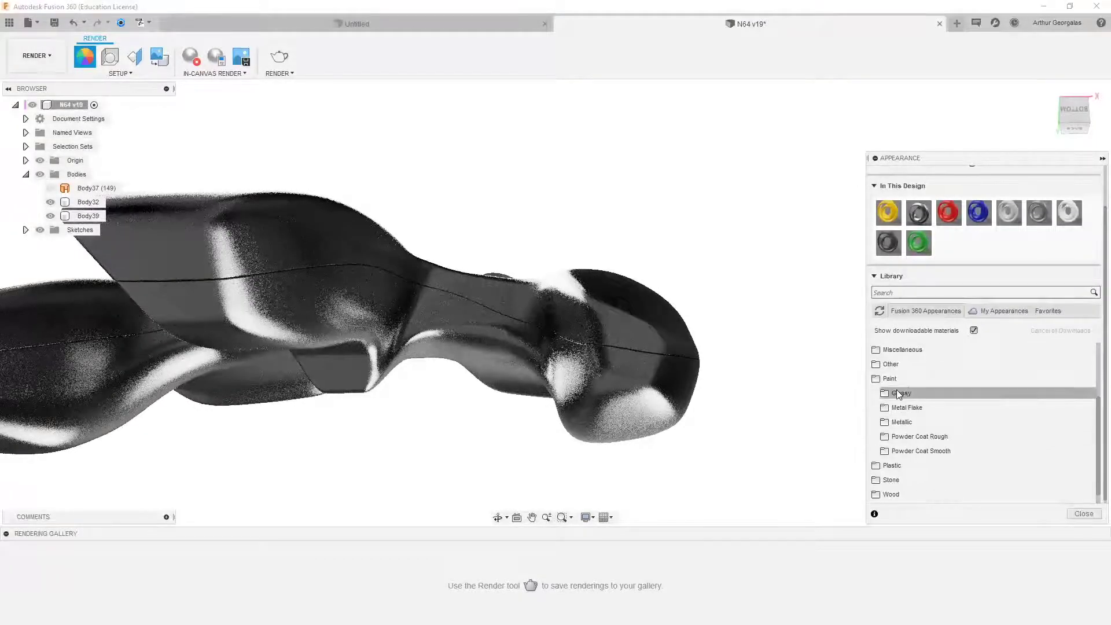
left_click(904, 391)
scroll(925, 411, "down", 2)
scroll(926, 446, "down", 4)
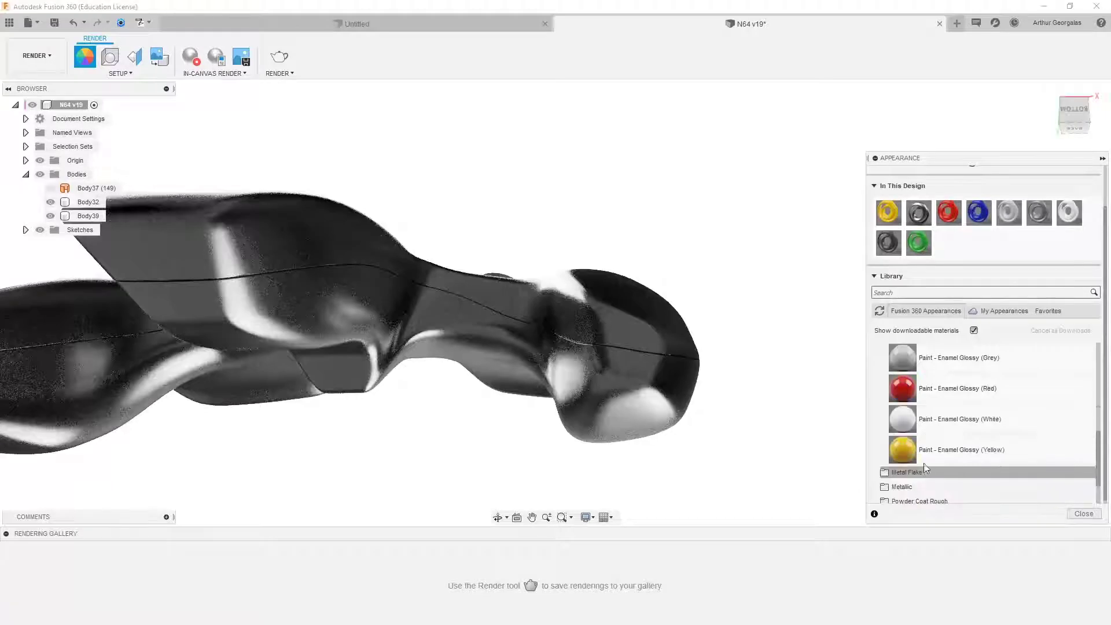
left_click_drag(934, 392, 641, 331)
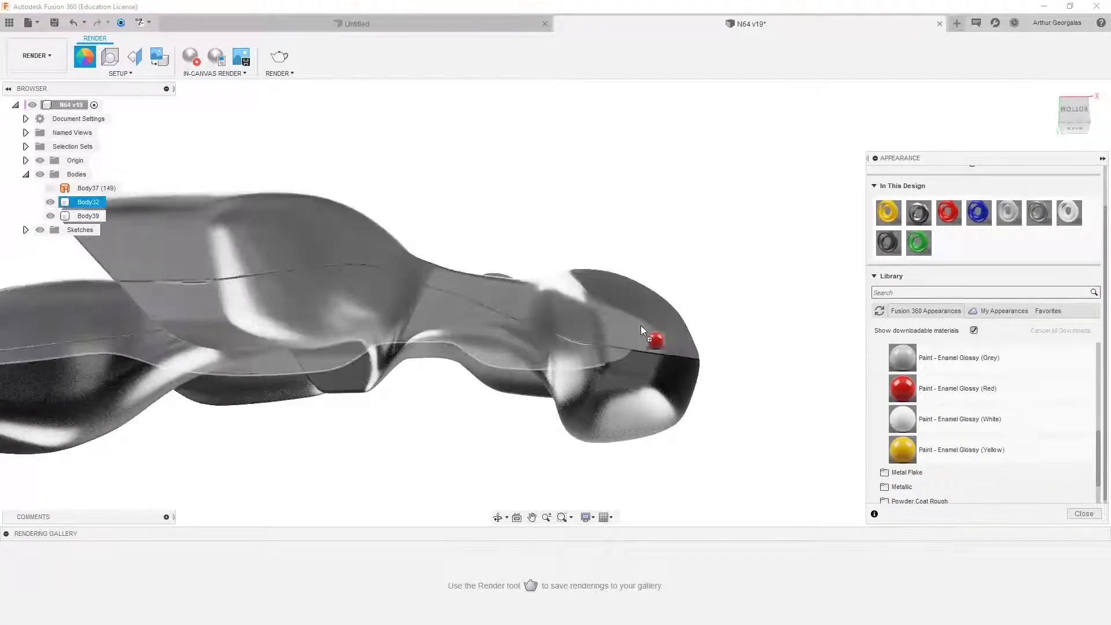
left_click_drag(949, 446, 691, 387)
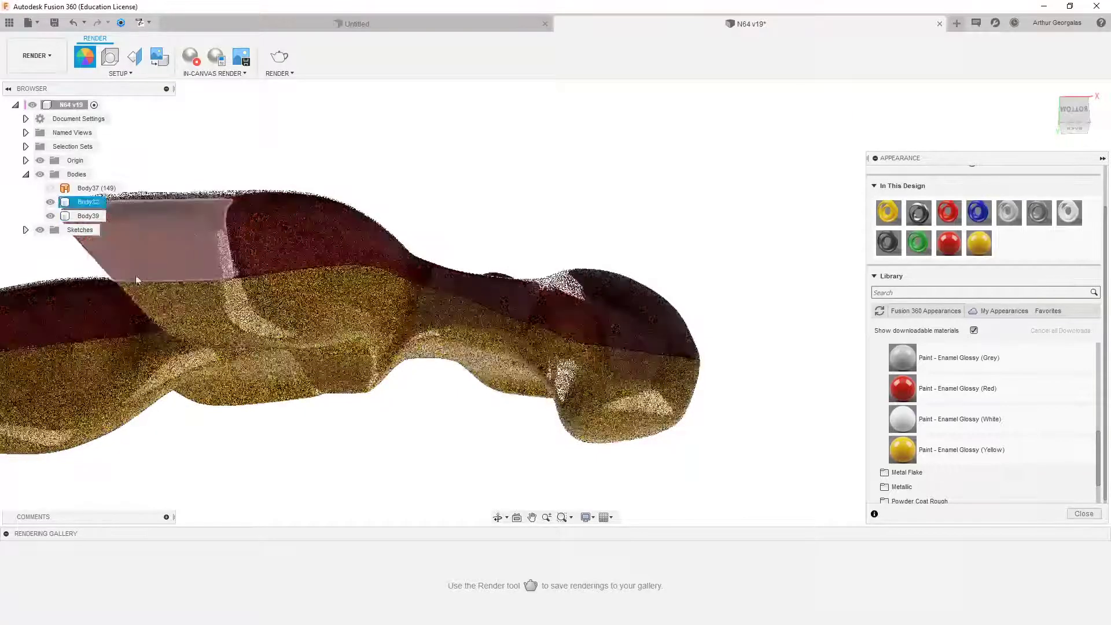
left_click(1090, 515)
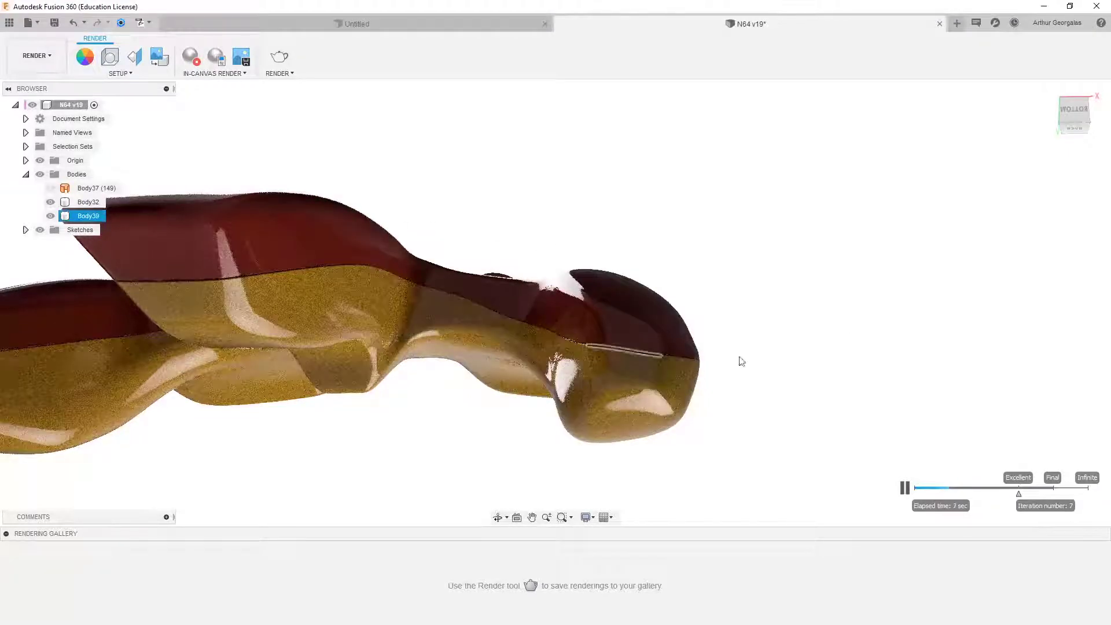
Step: Stop the in-canvas rendering and examine the seam between the two shells from below and from the side
scroll(915, 340, "down", 3)
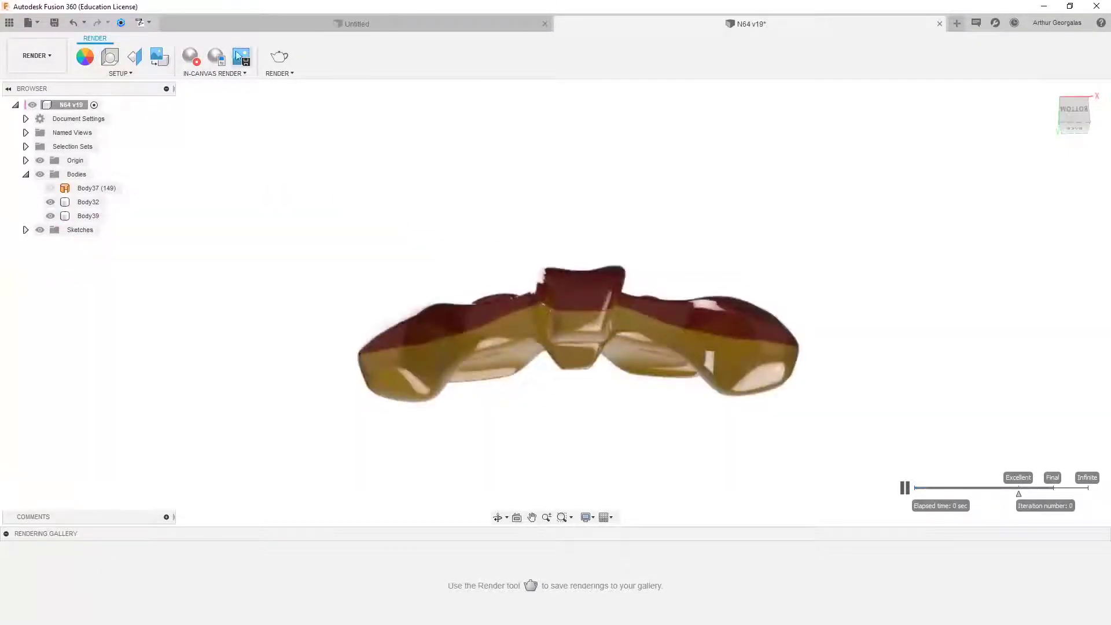
left_click(189, 56)
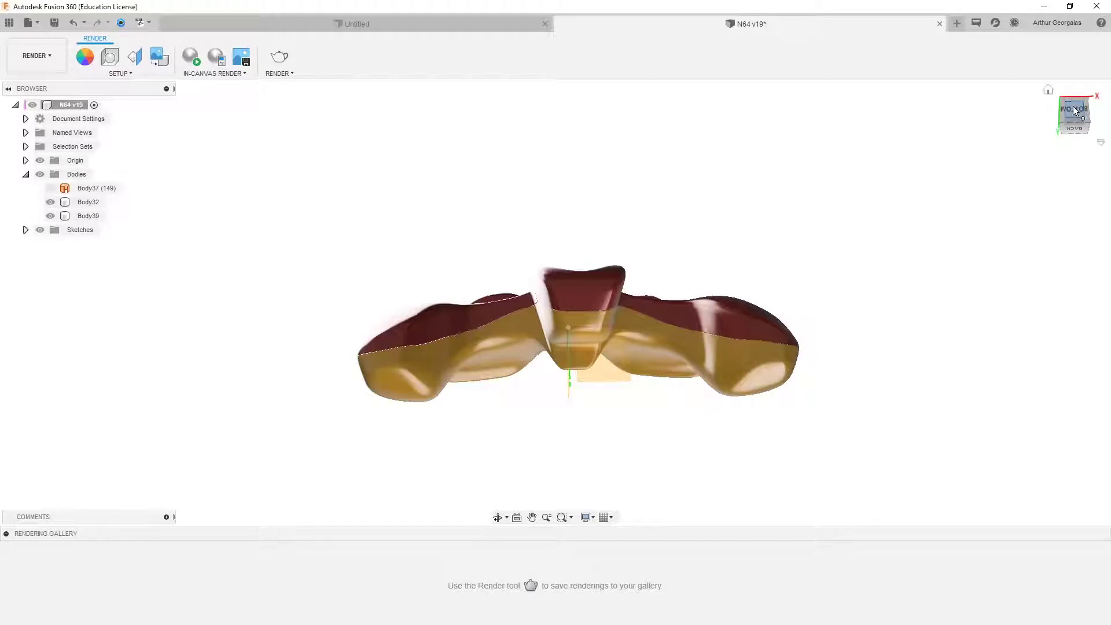
left_click(1074, 111)
scroll(600, 460, "up", 5)
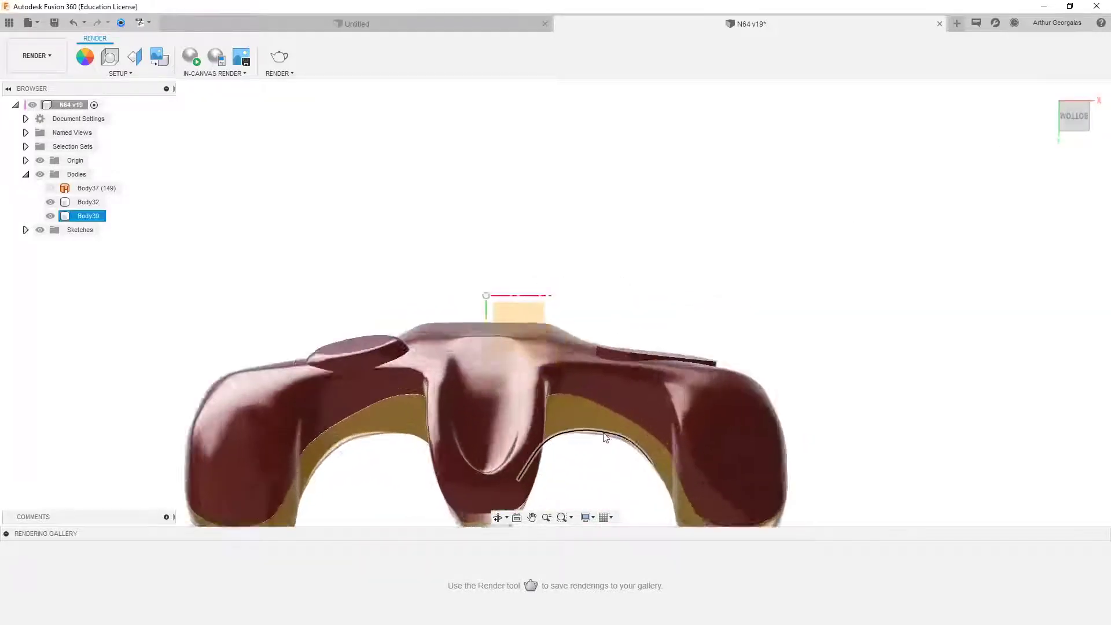
scroll(605, 436, "up", 3)
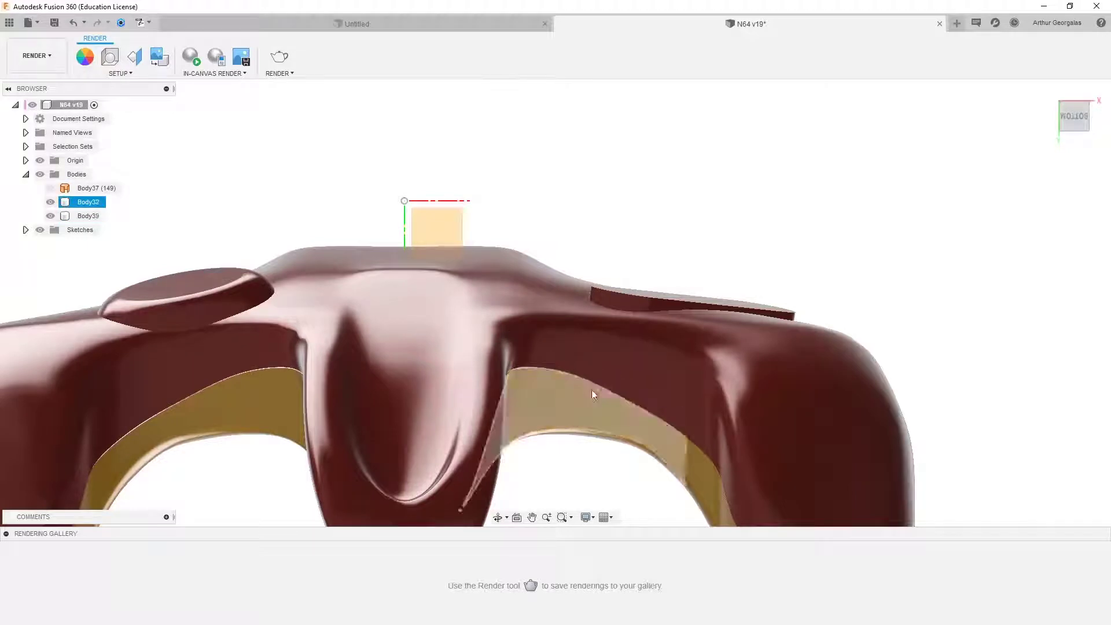
scroll(578, 373, "down", 3)
middle_click_drag(709, 409, 665, 395, "shift")
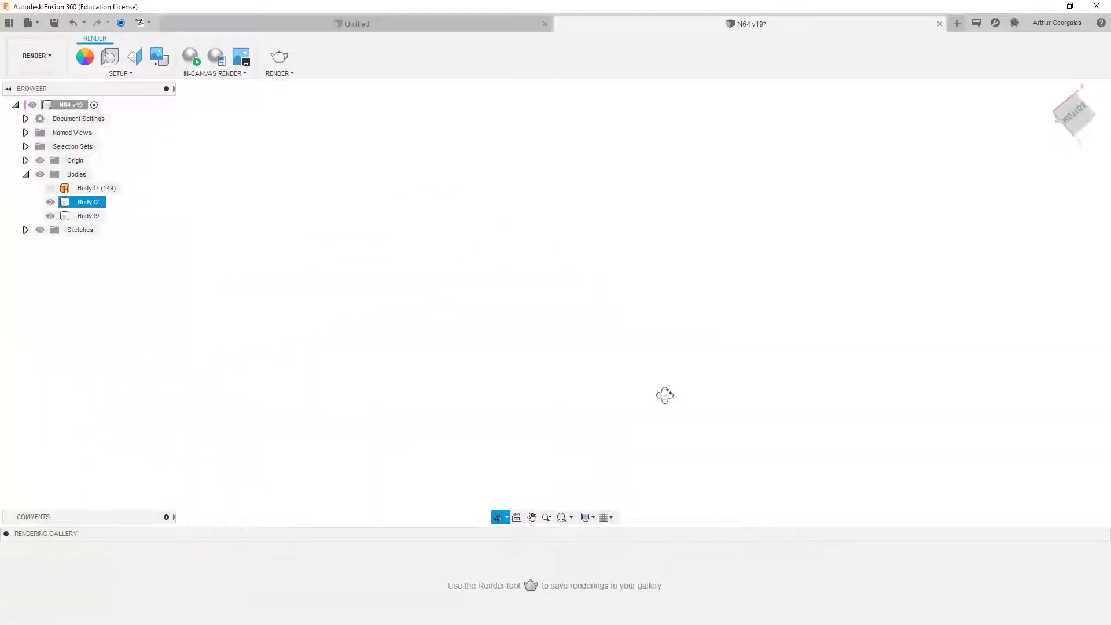
scroll(684, 375, "down", 5)
scroll(665, 351, "down", 4)
middle_click_drag(650, 310, 783, 405, "shift")
scroll(657, 252, "up", 7)
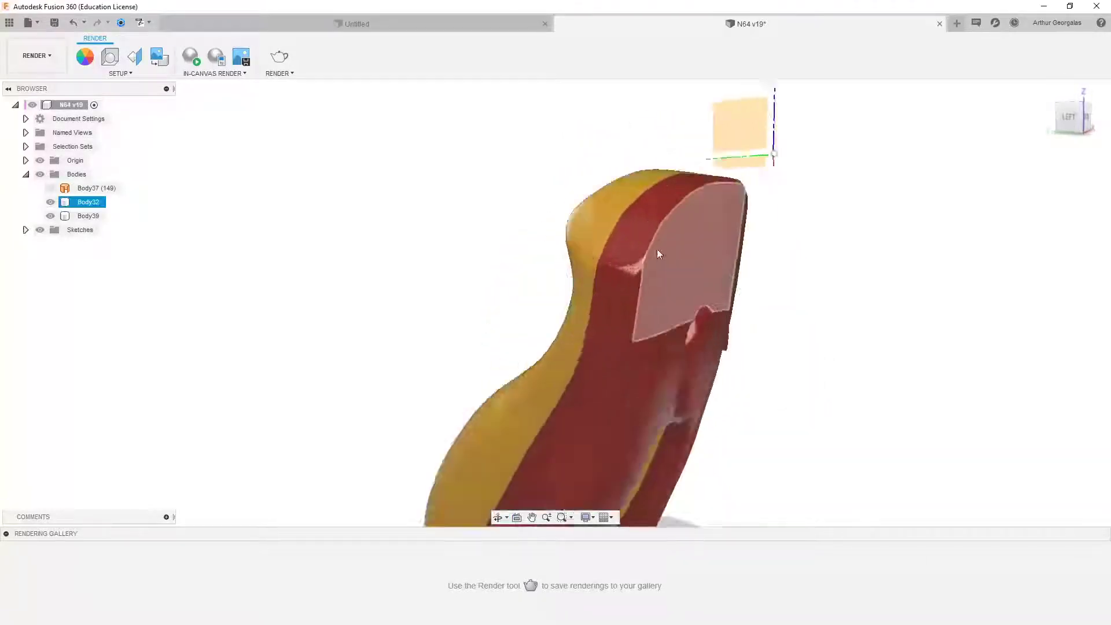
Step: Hide the front shell Body32 and inspect the rim and interior of the back shell
left_click(657, 260)
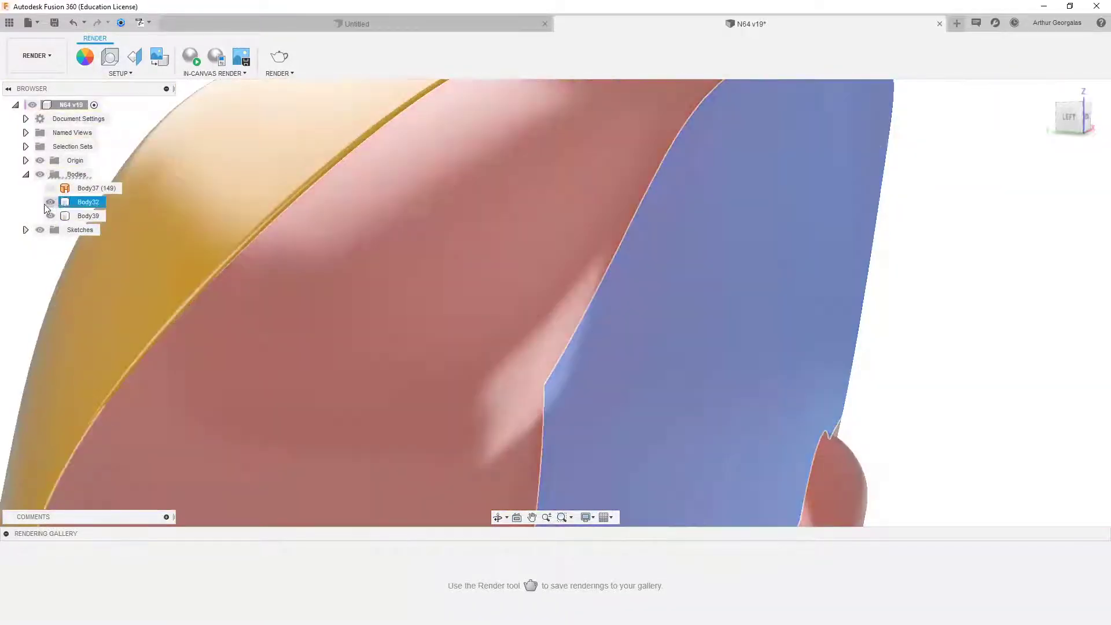
left_click(50, 202)
scroll(486, 253, "down", 10)
left_click(510, 274)
middle_click_drag(509, 274, 478, 189, "shift")
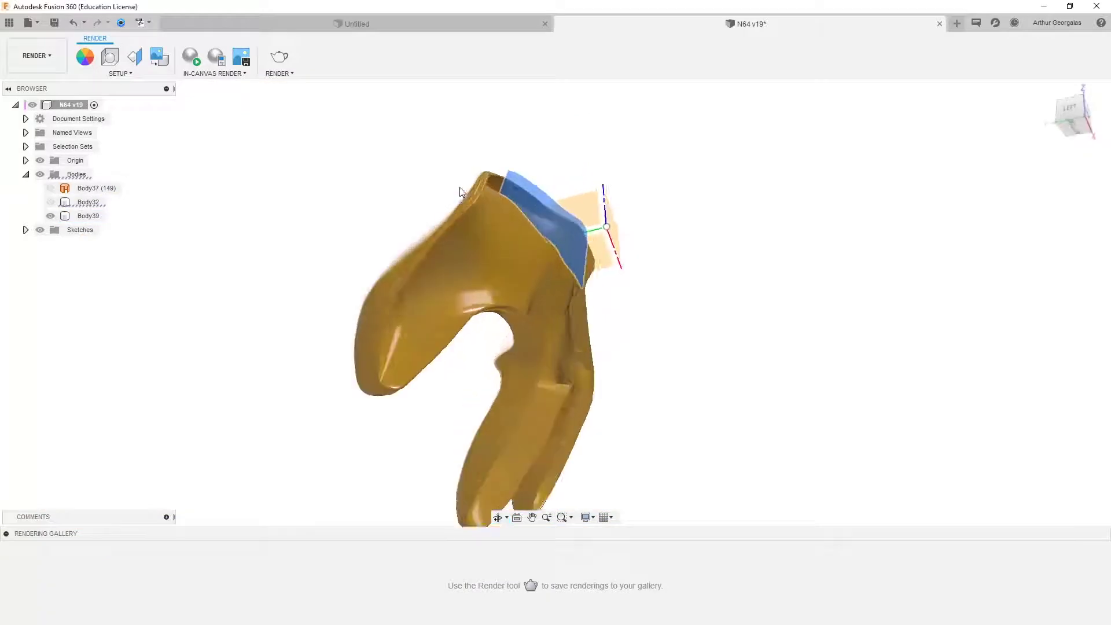
scroll(478, 189, "up", 6)
middle_click_drag(554, 216, 570, 173, "shift")
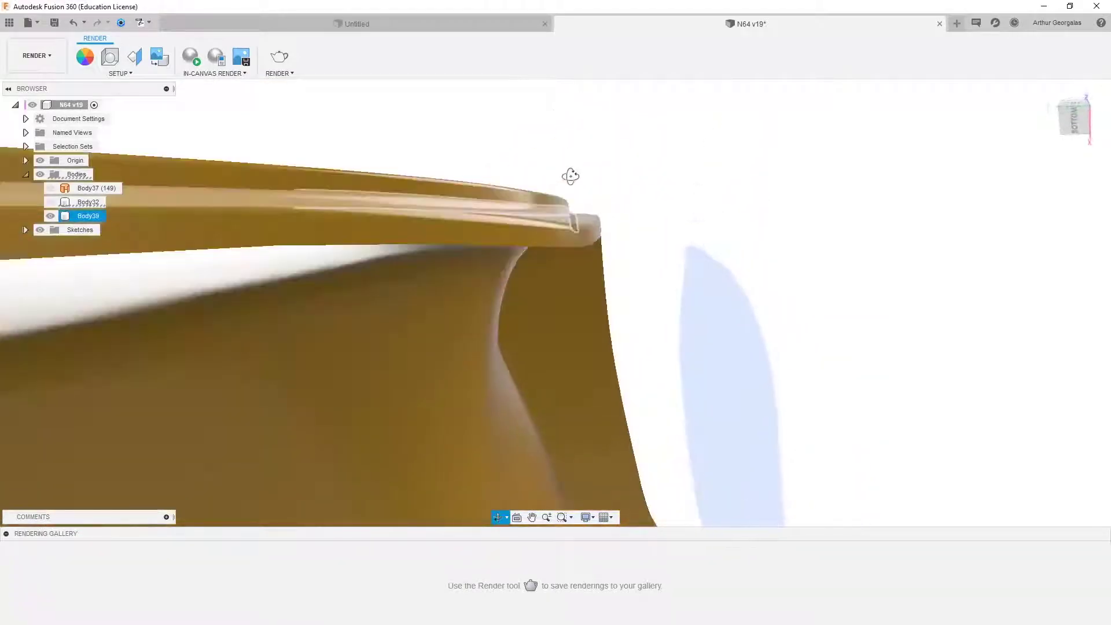
scroll(477, 195, "down", 8)
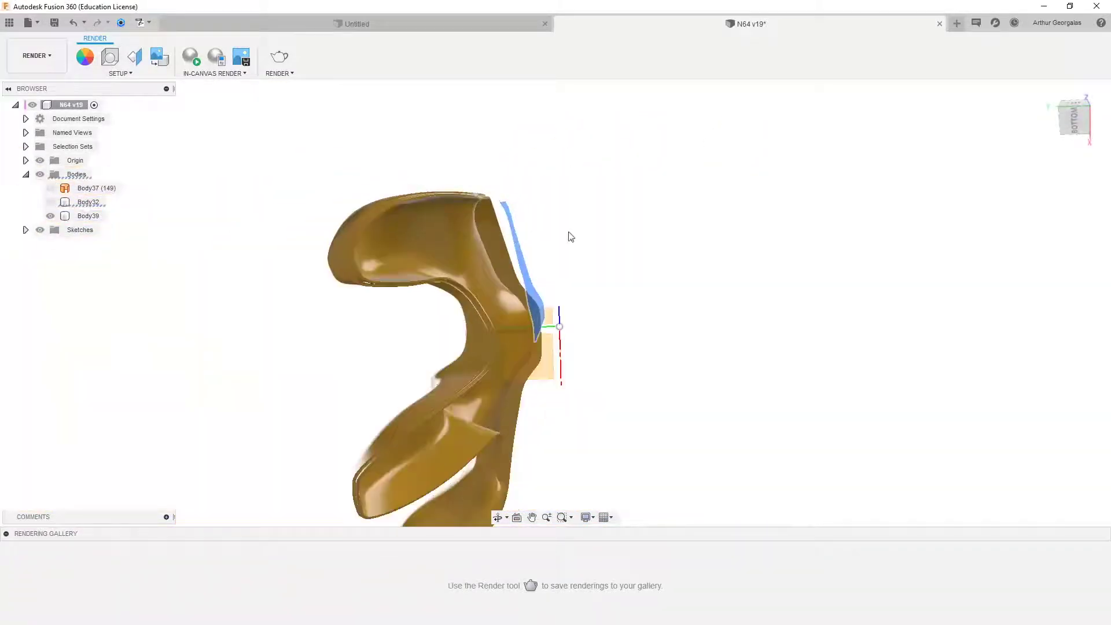
left_click(626, 214)
middle_click_drag(627, 213, 530, 260, "shift")
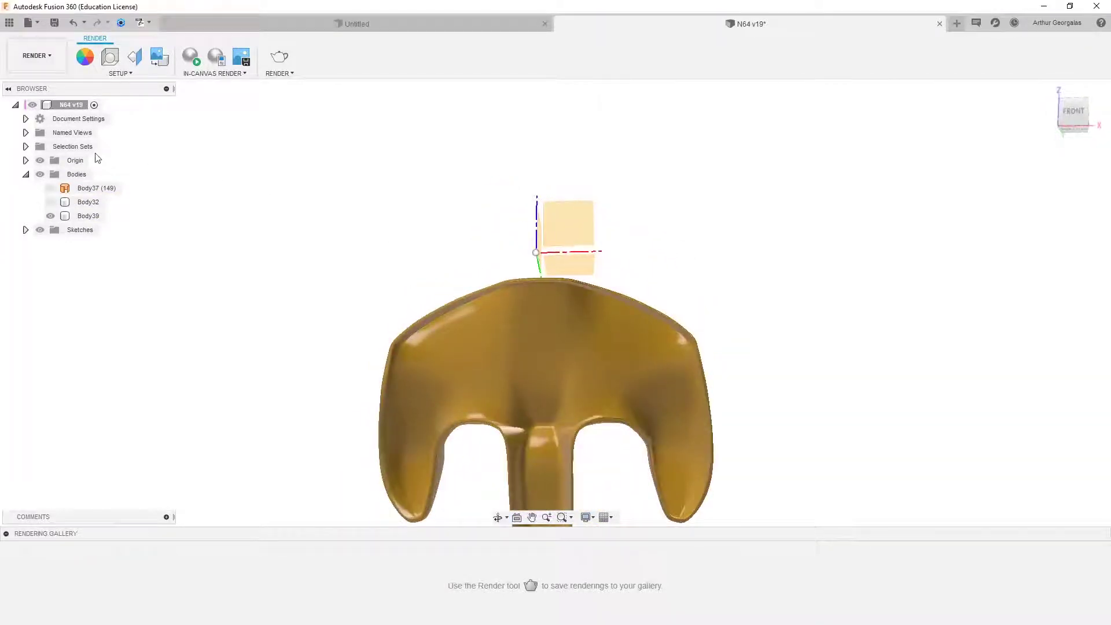
Step: Return to the Design workspace and show the front shell Body32 again
left_click(35, 56)
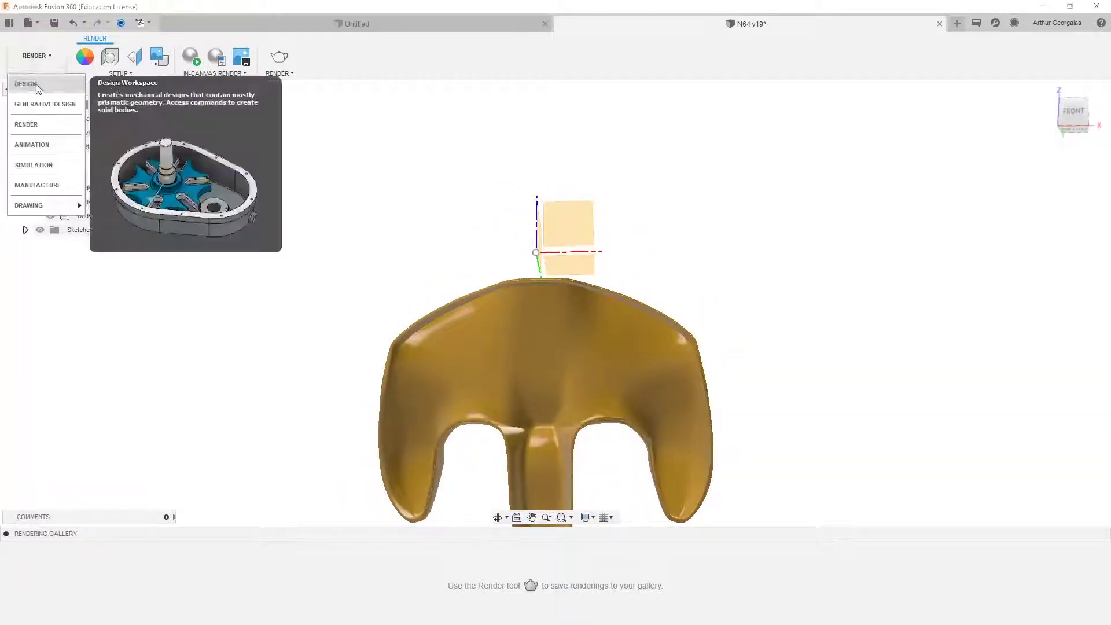
left_click(30, 82)
left_click(51, 230)
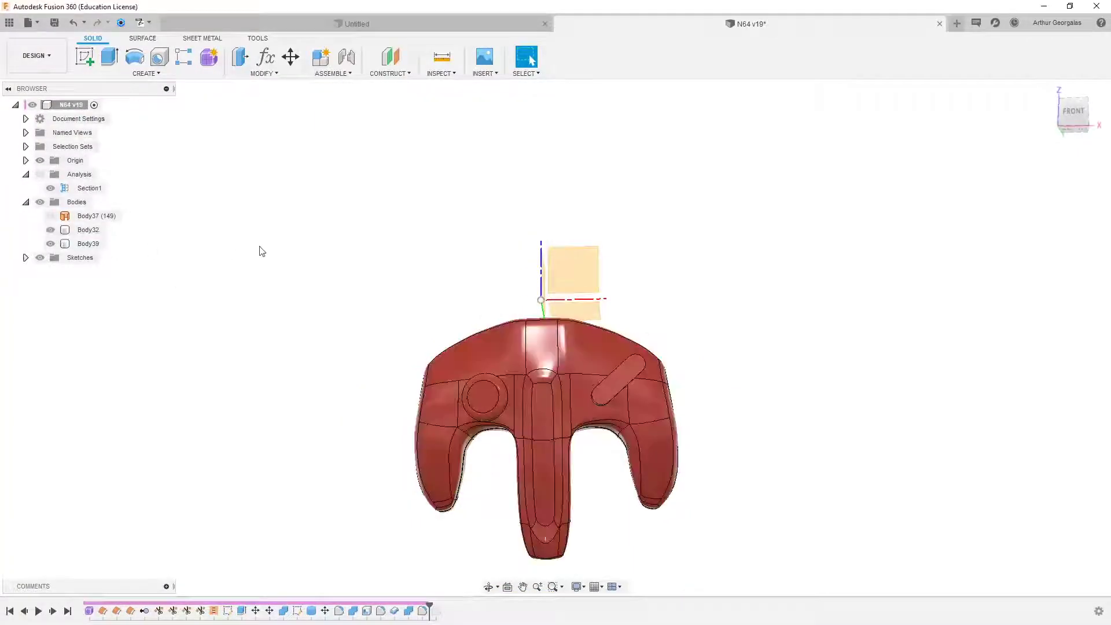
Step: Apply Paint - Enamel Glossy (Grey) to both the front and back shells
key("a")
middle_click_drag(727, 404, 721, 345, "shift")
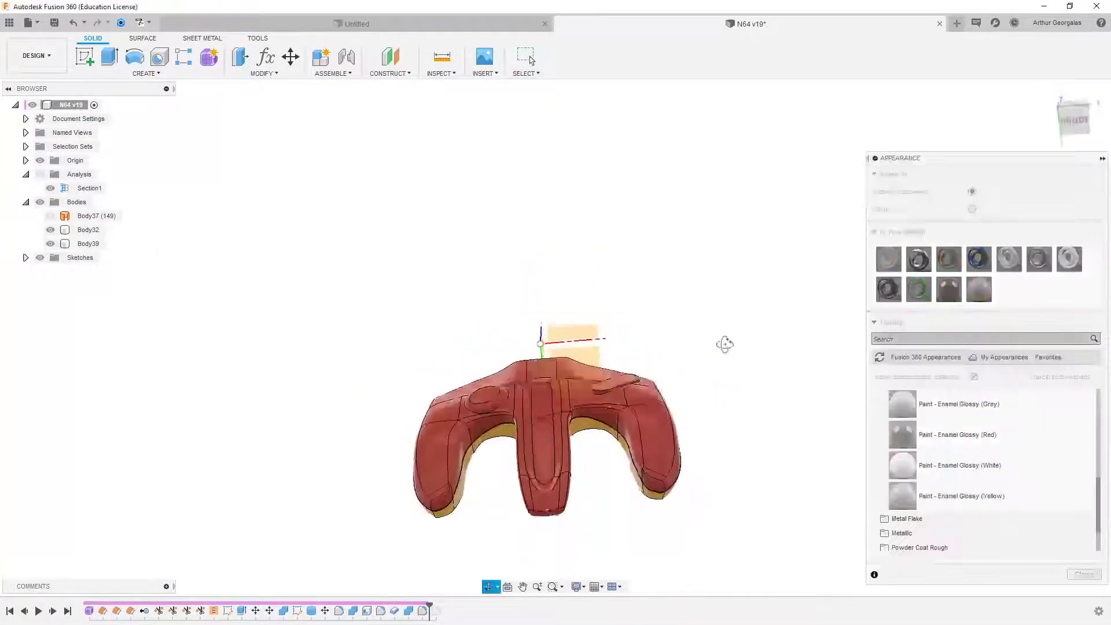
left_click_drag(904, 403, 648, 412)
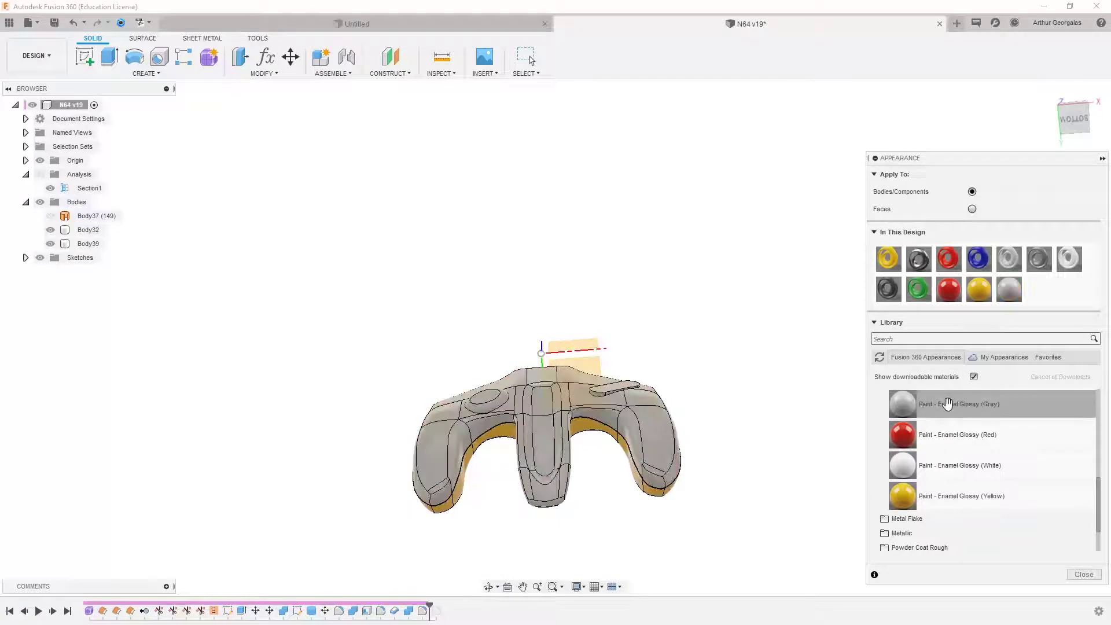
left_click_drag(947, 403, 598, 434)
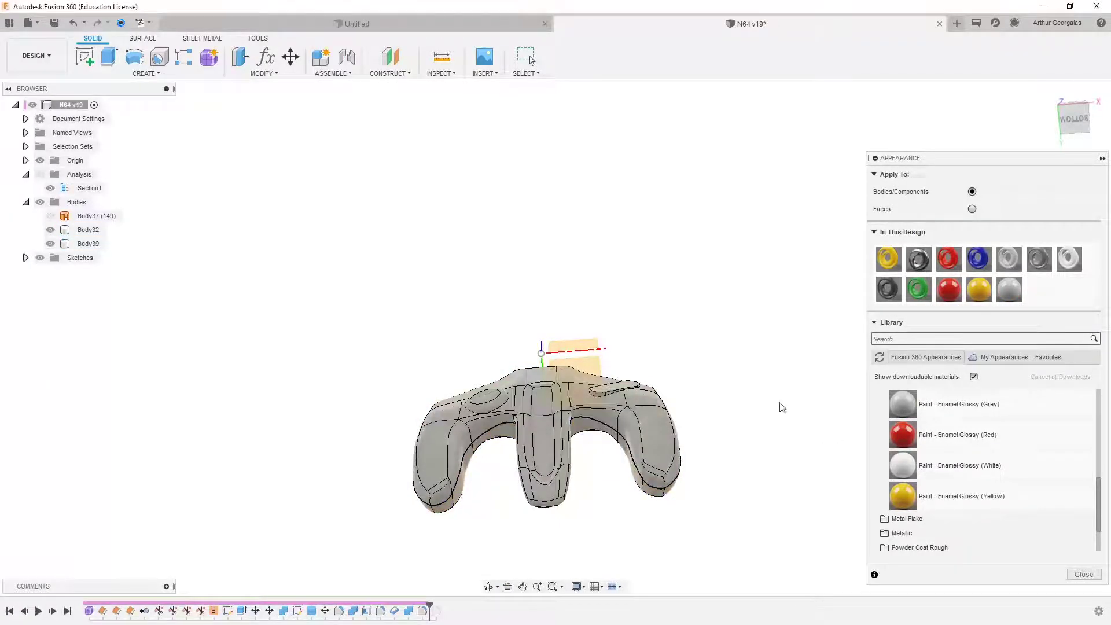
left_click(1083, 574)
Step: Save the design with the version description "User Saved"
scroll(586, 467, "up", 2)
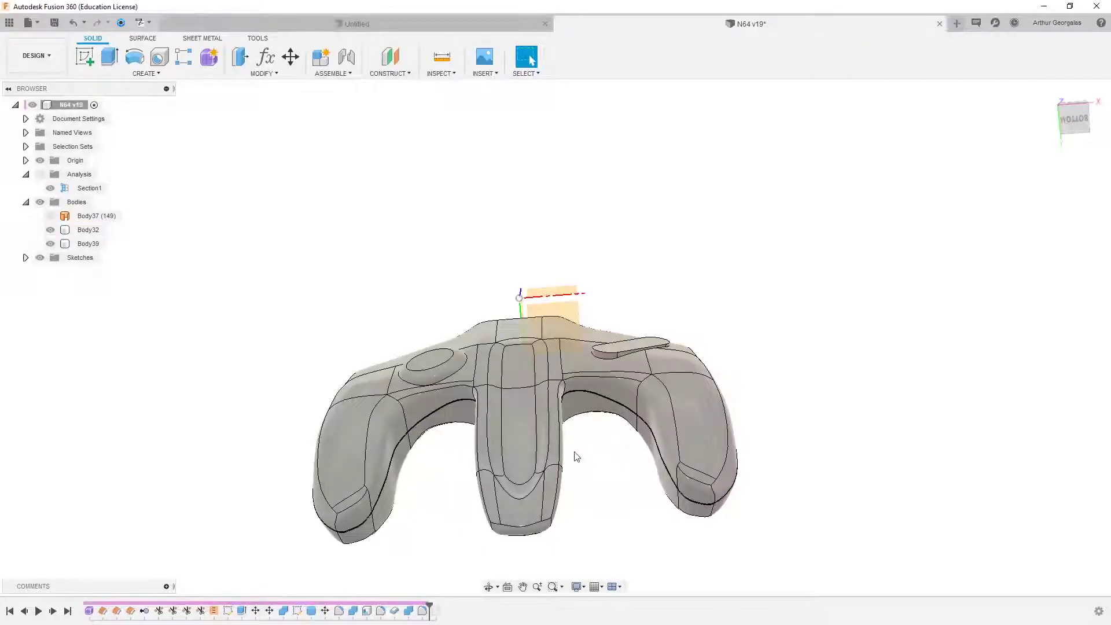
key("ctrl+s")
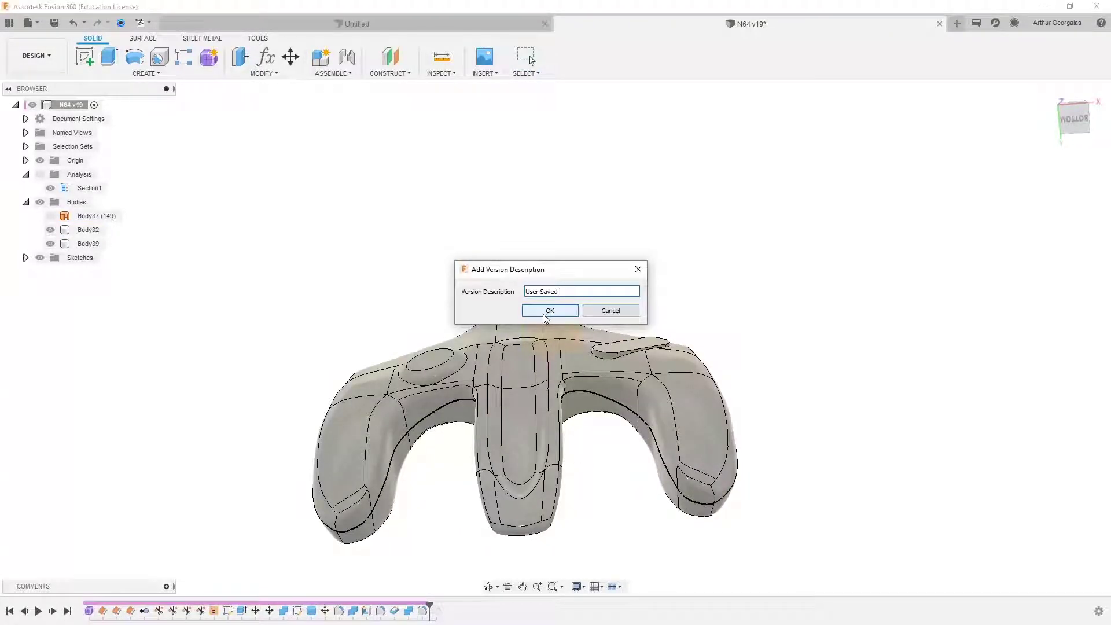
left_click(549, 310)
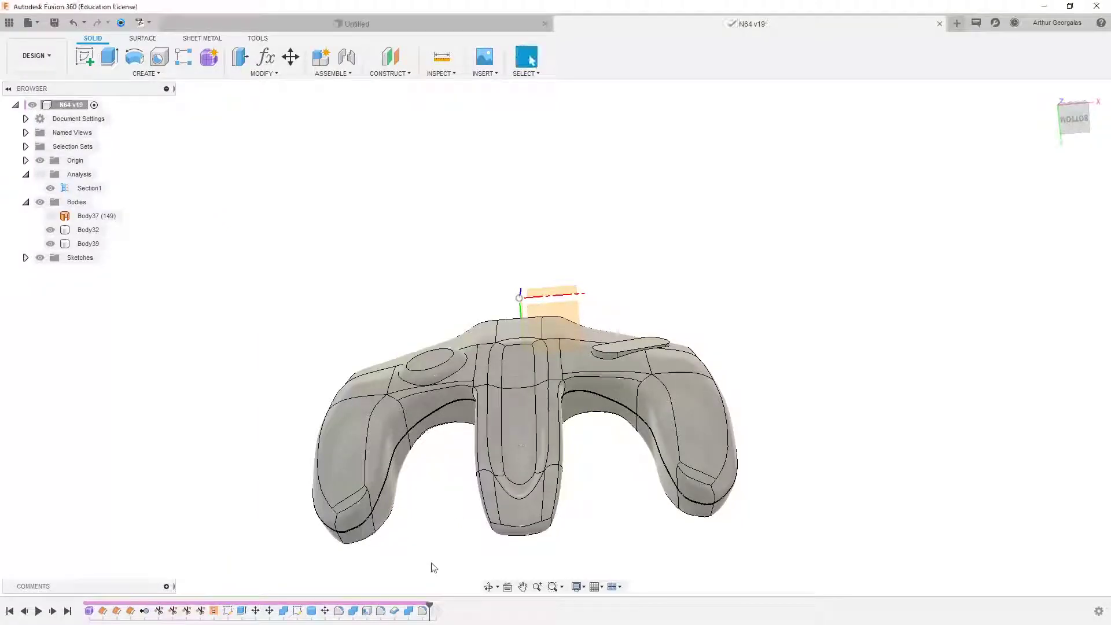
Step: Move the timeline marker forward past the next fillet feature after the seam fillet
left_click_drag(431, 605, 443, 607)
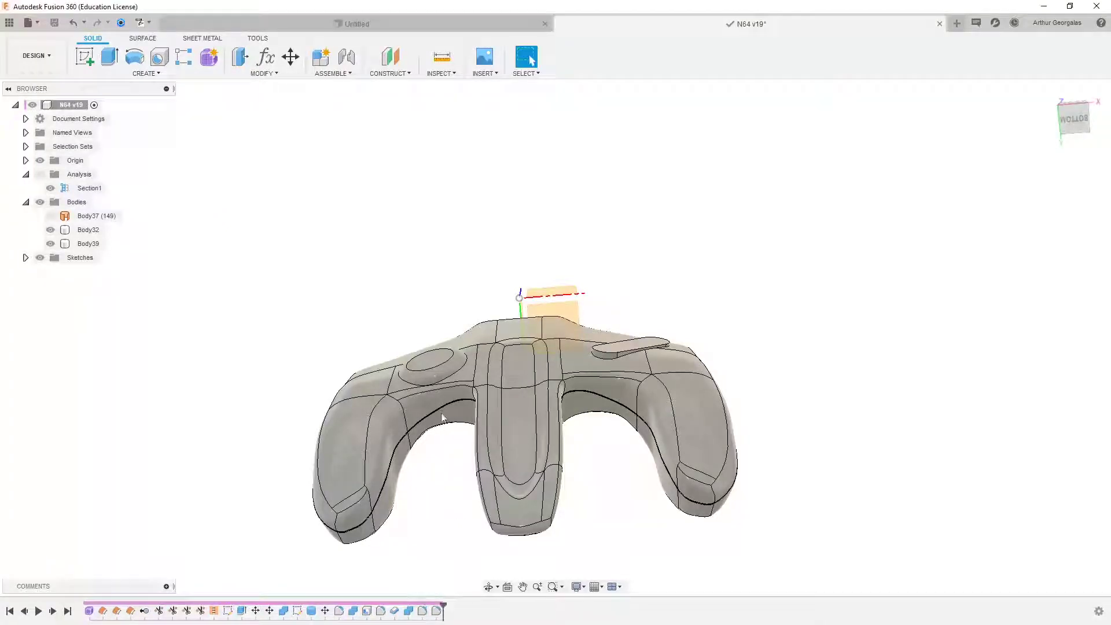
scroll(696, 360, "up", 6)
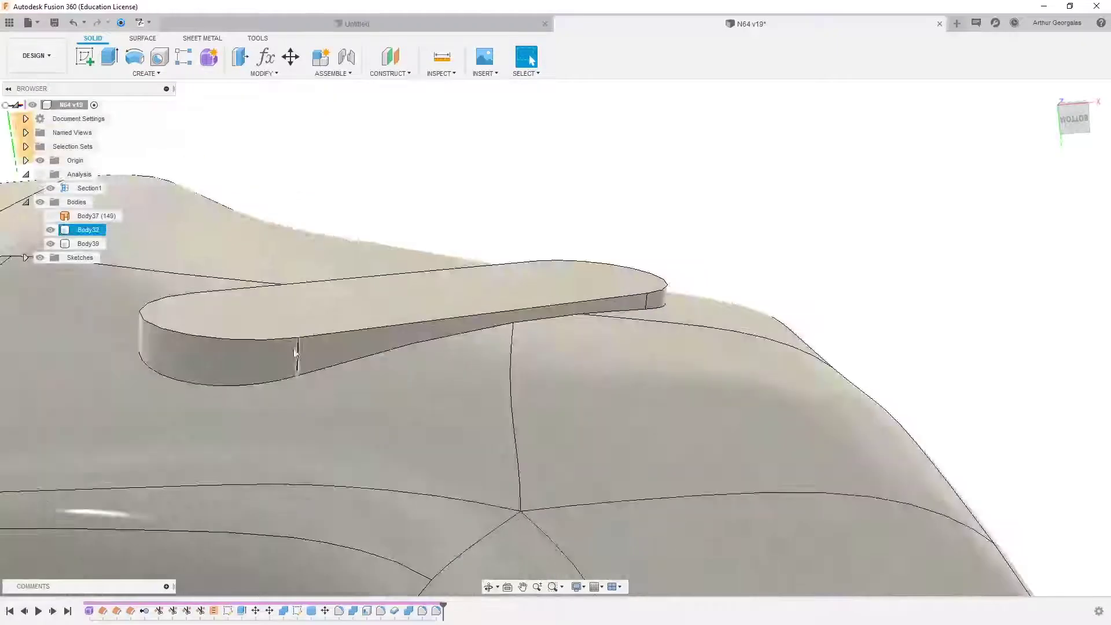
Step: Fillet the edge loop at the base of the elongated raised pad on the front shell with a 1 mm chord length
key("f")
left_click(312, 366)
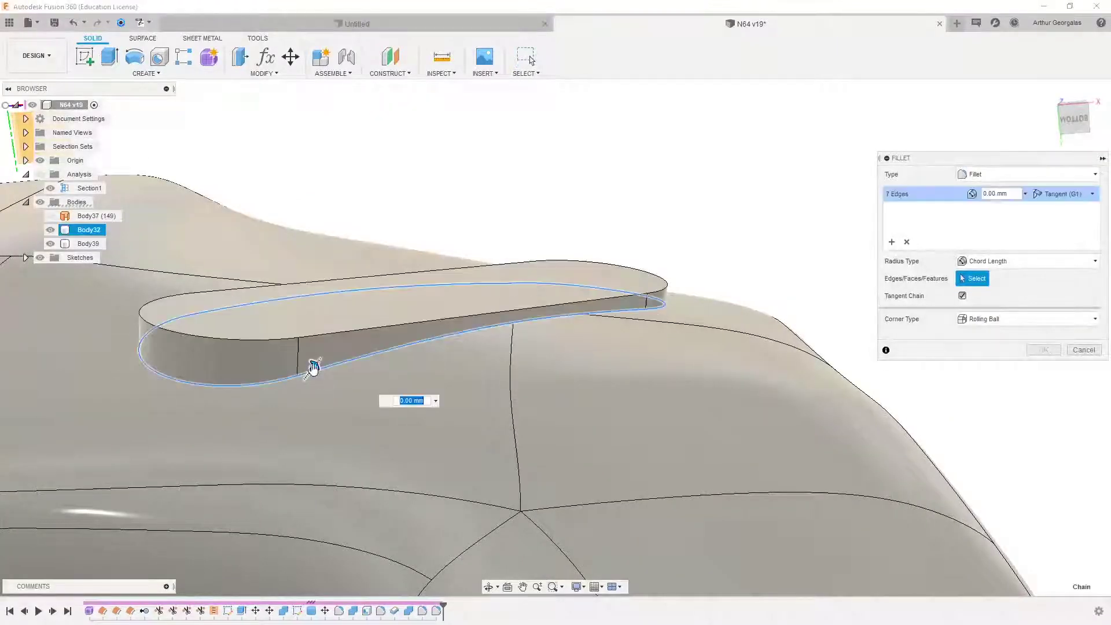
key("Return")
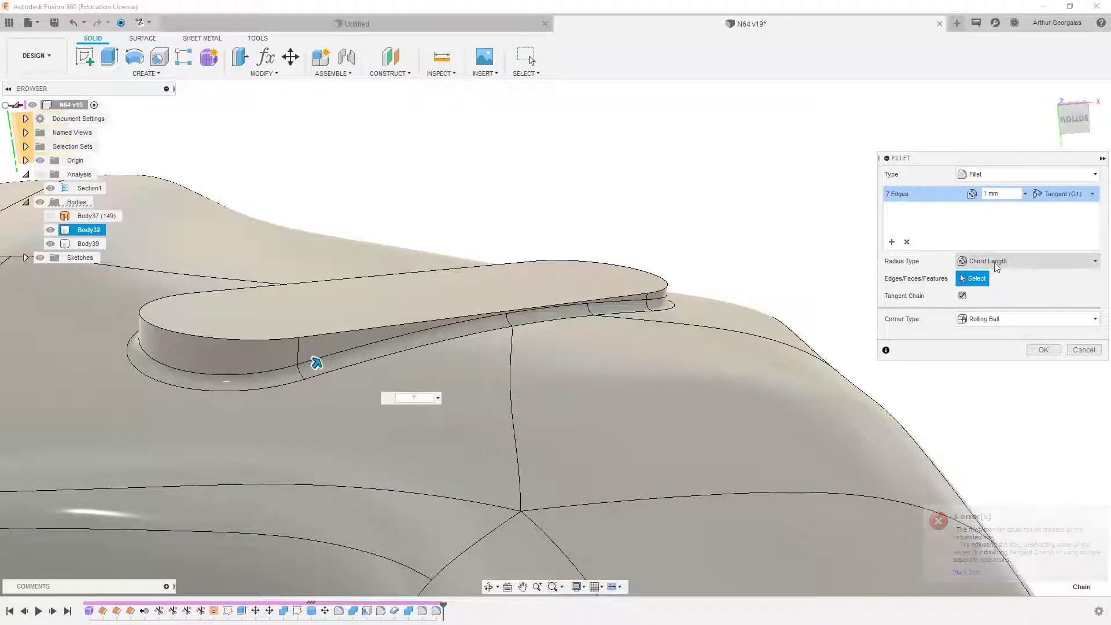
left_click(1046, 351)
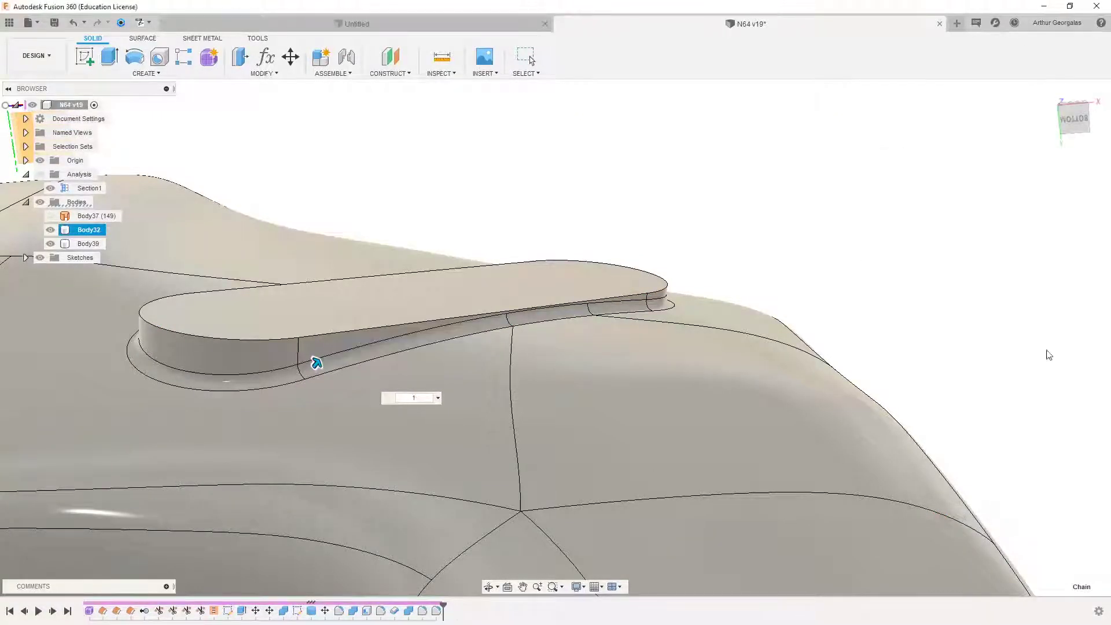
key("Escape")
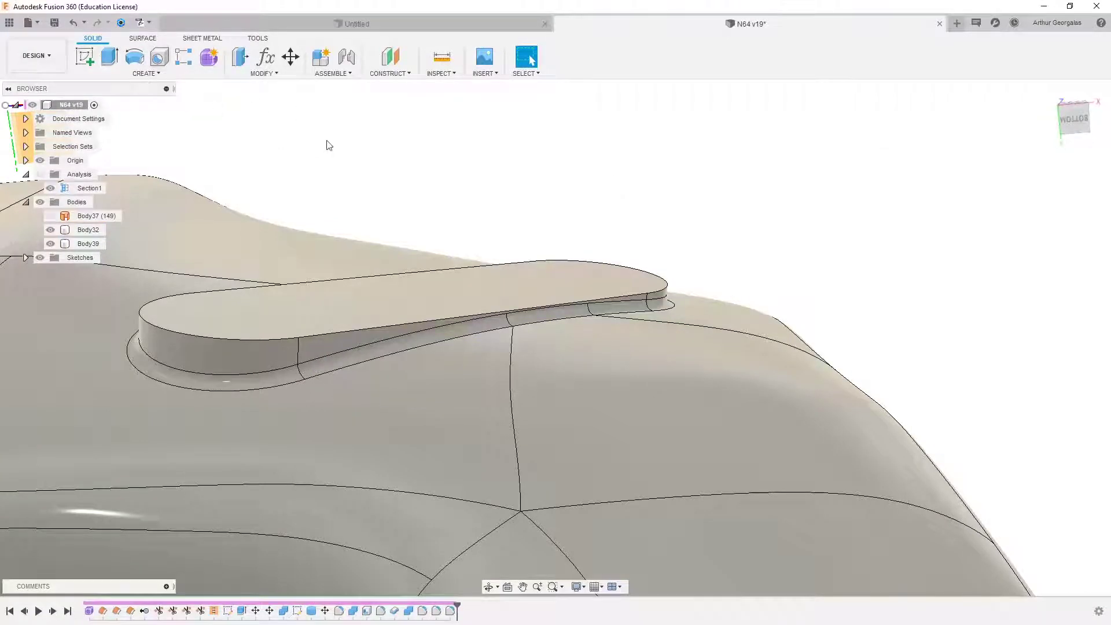
Step: Fillet the top edge loop of the elongated raised pad with a 0.25 mm constant radius
key("f")
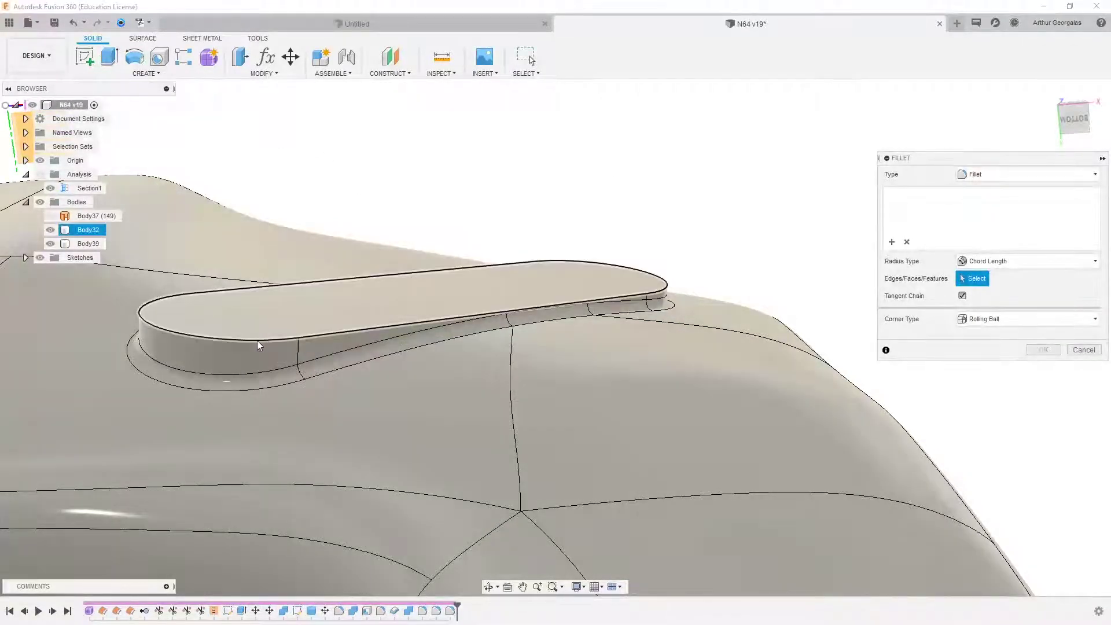
left_click(257, 341)
type("1")
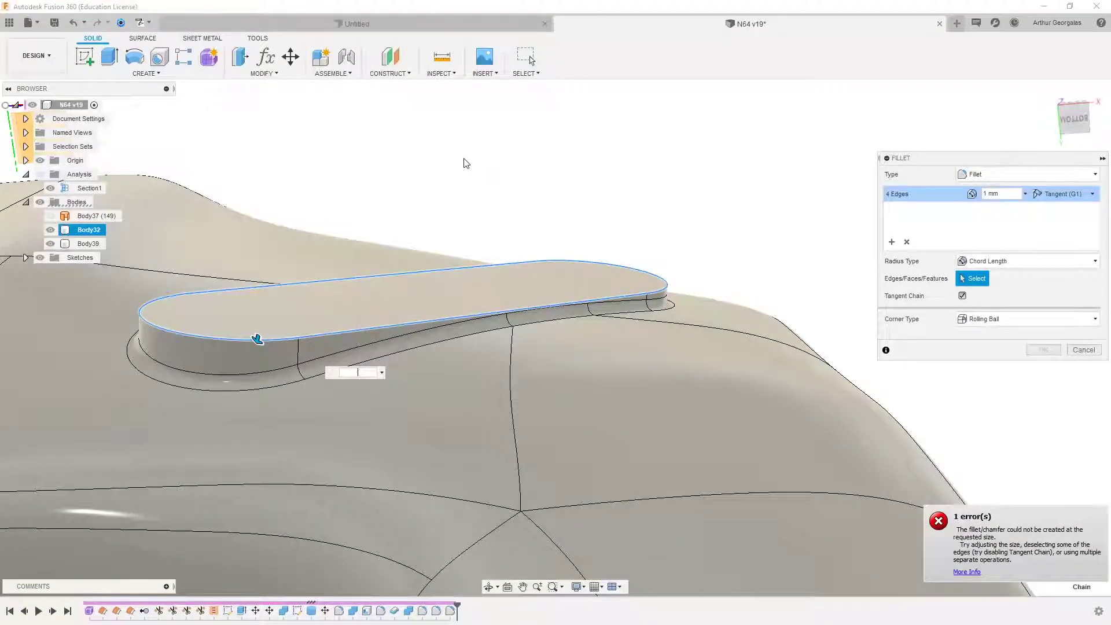
type(".5")
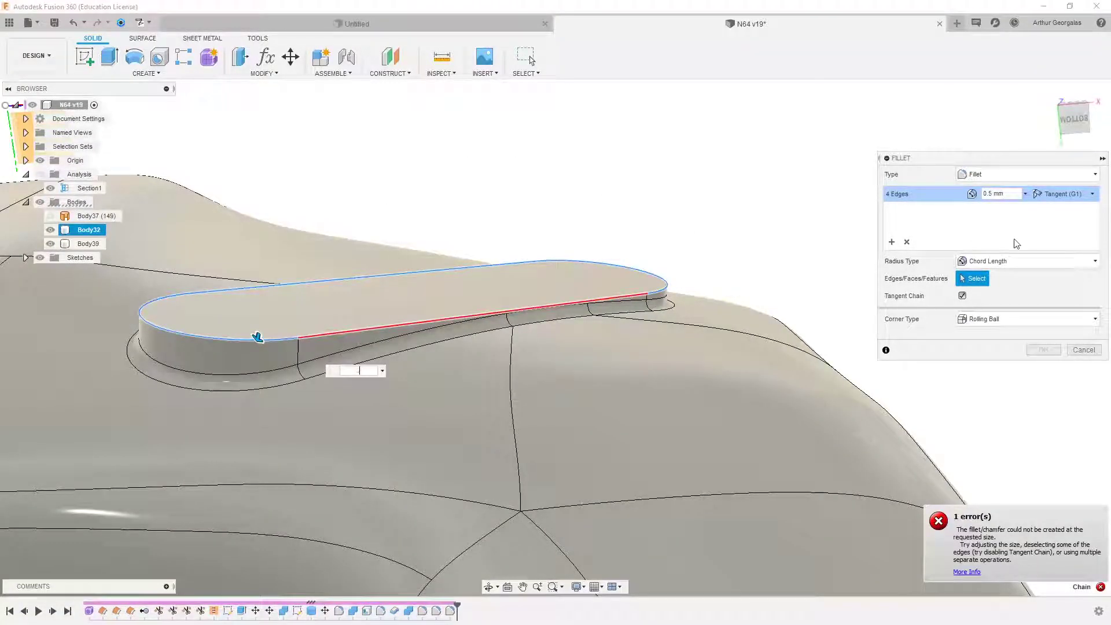
left_click(1018, 261)
left_click(1001, 274)
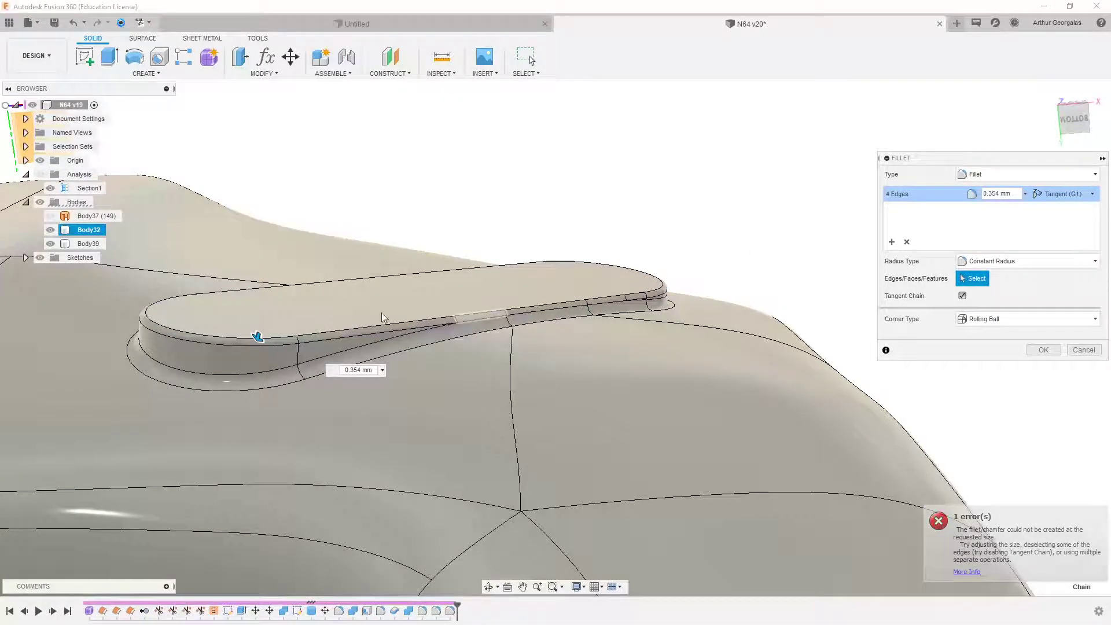
left_click(352, 370)
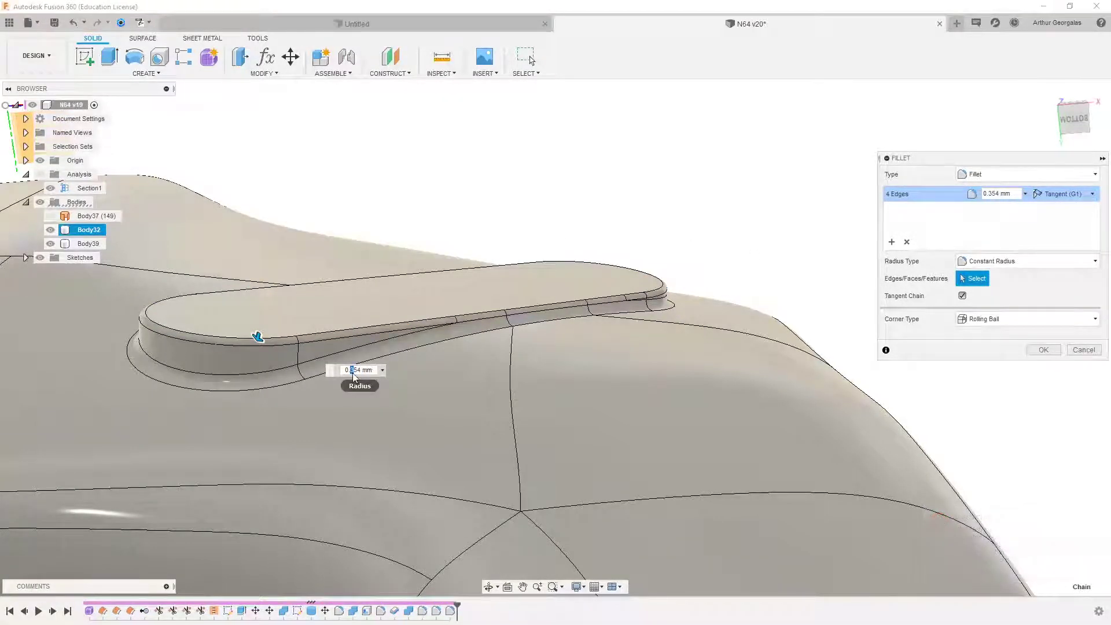
double_click(360, 370)
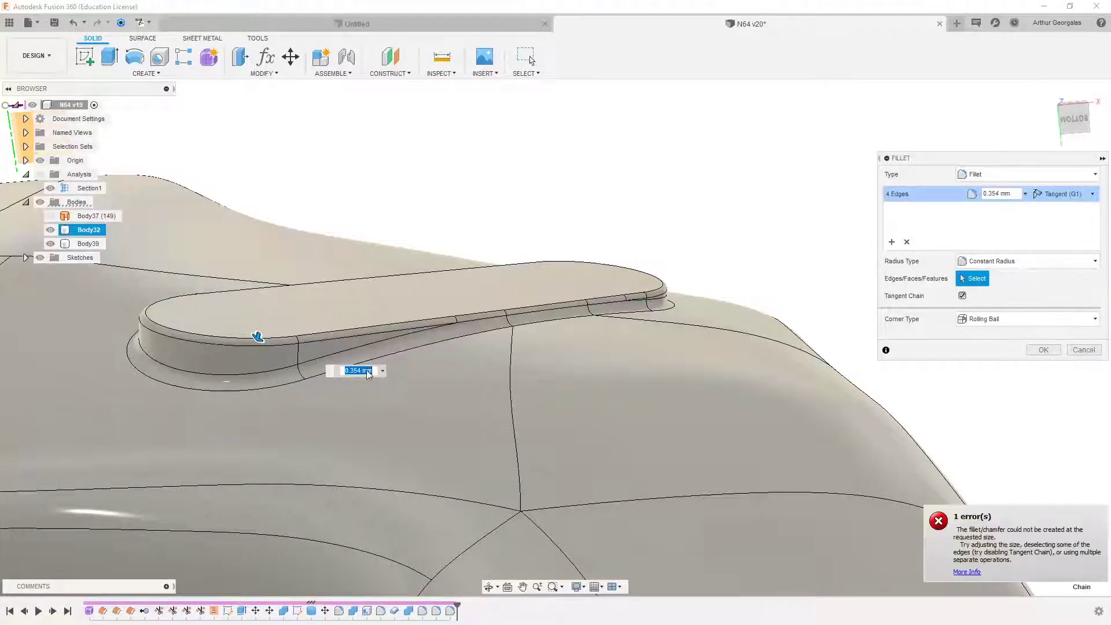
type(".5")
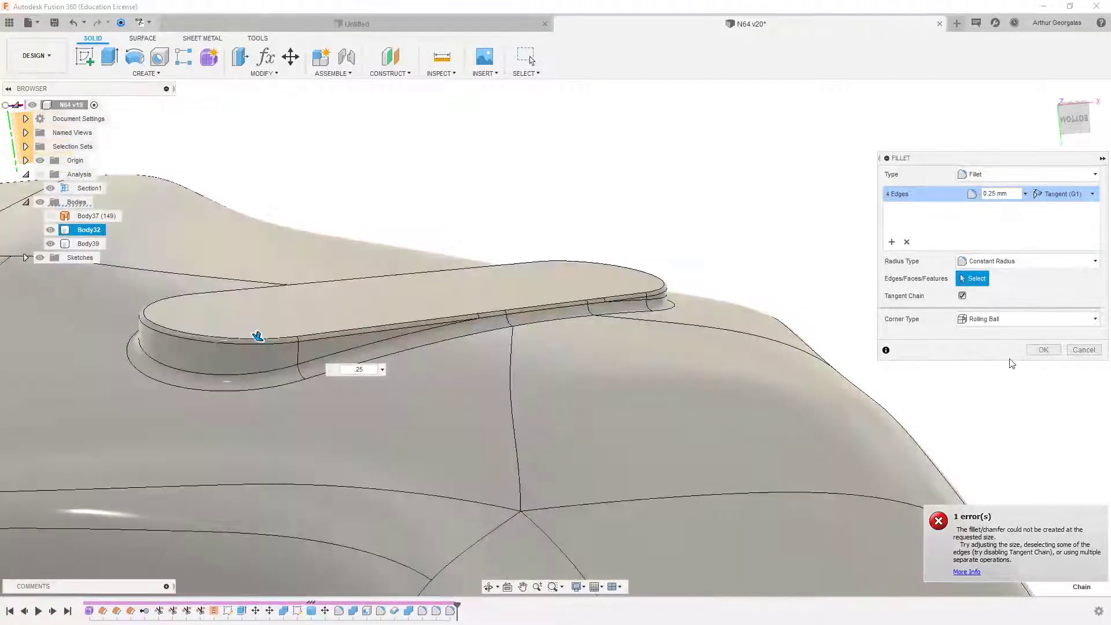
left_click(1044, 349)
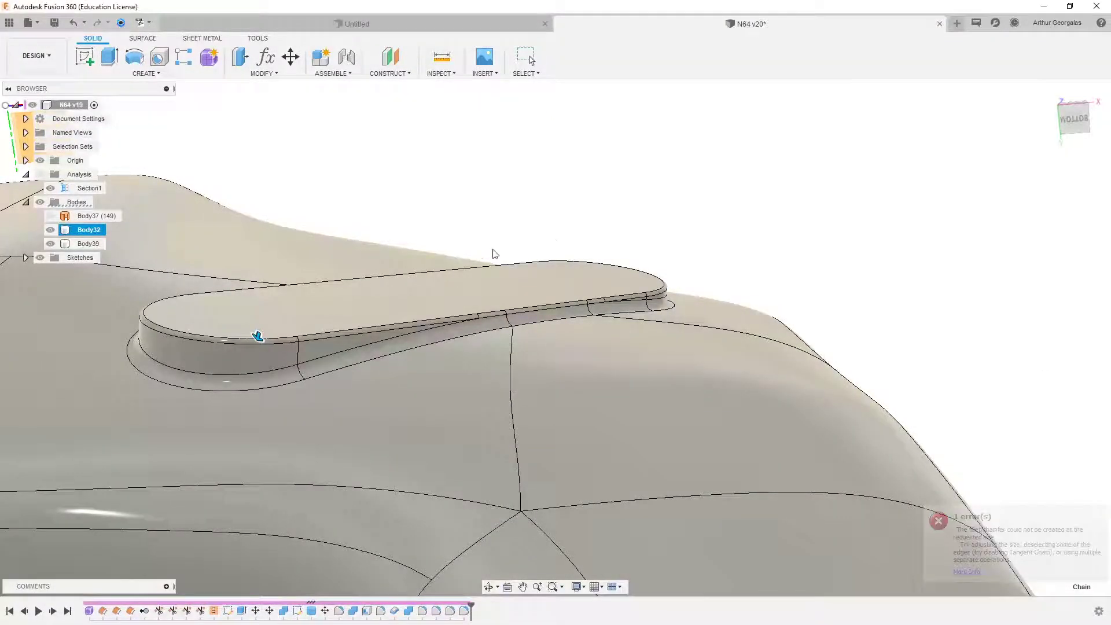
scroll(583, 224, "down", 6)
middle_click_drag(563, 213, 560, 300, "shift")
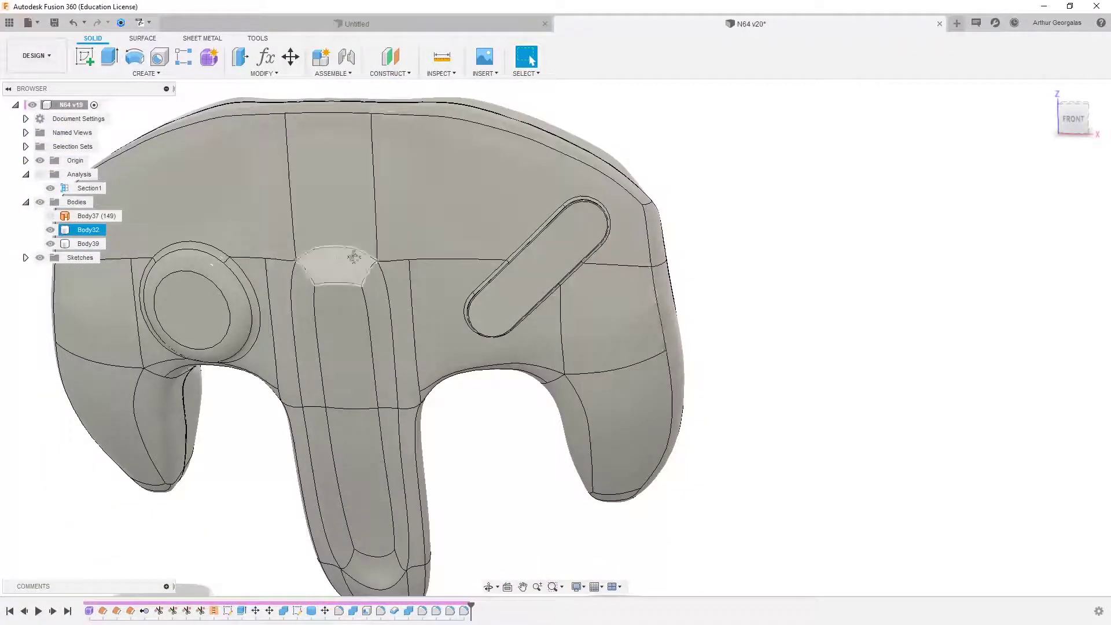
middle_click_drag(354, 256, 536, 265)
middle_click_drag(772, 302, 771, 235, "shift")
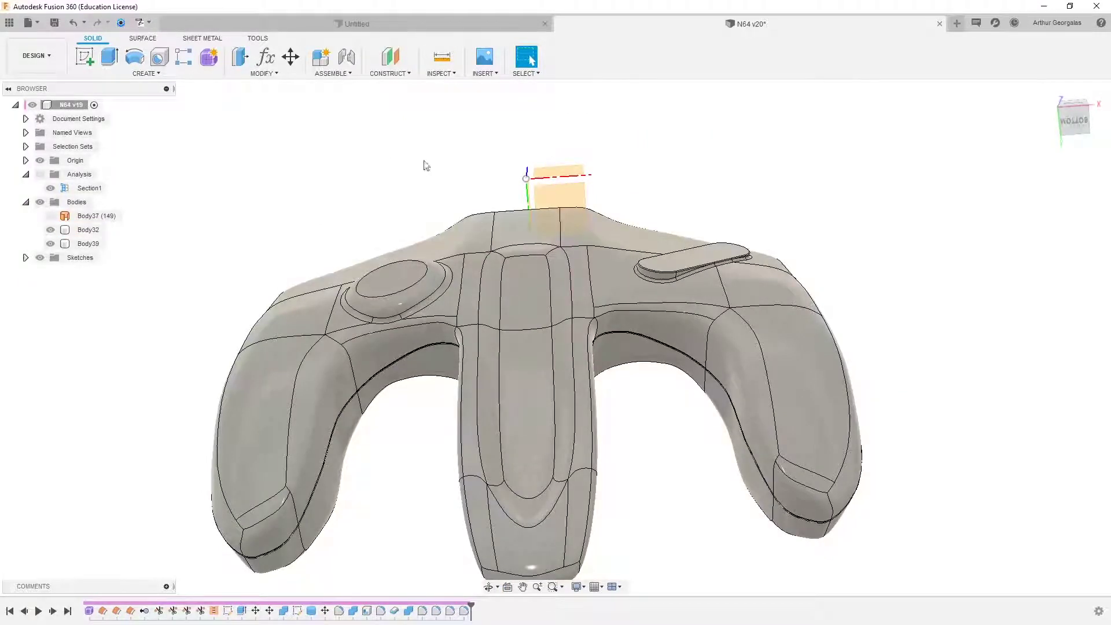
Step: Open the steamcontrollerworkshop03 design from the Steam Controller folder, declining its recovery file
left_click(10, 22)
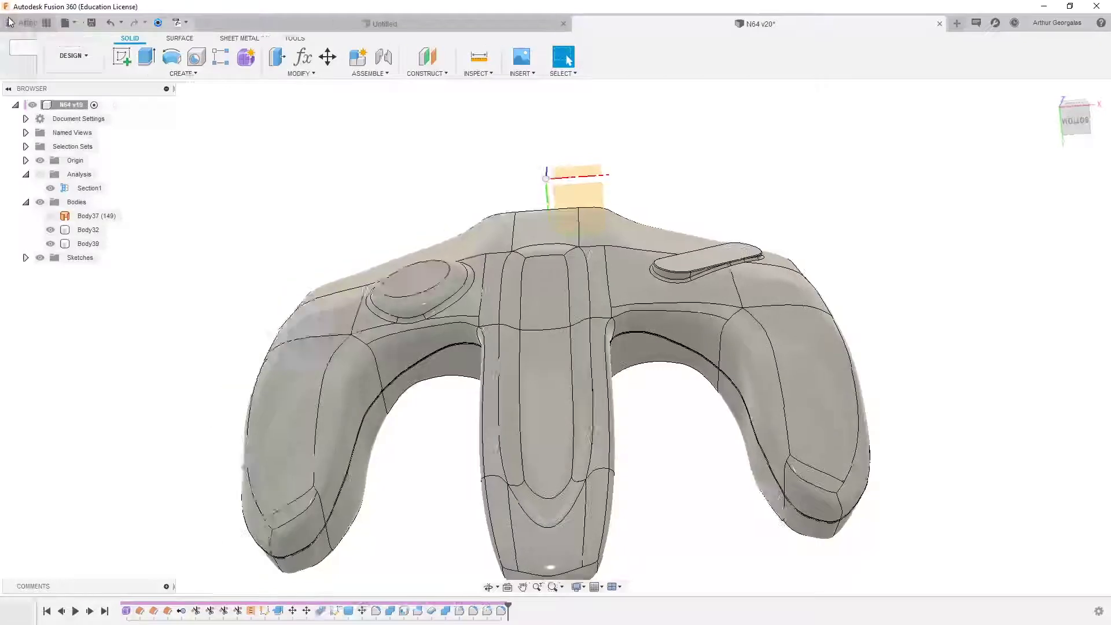
left_click(151, 134)
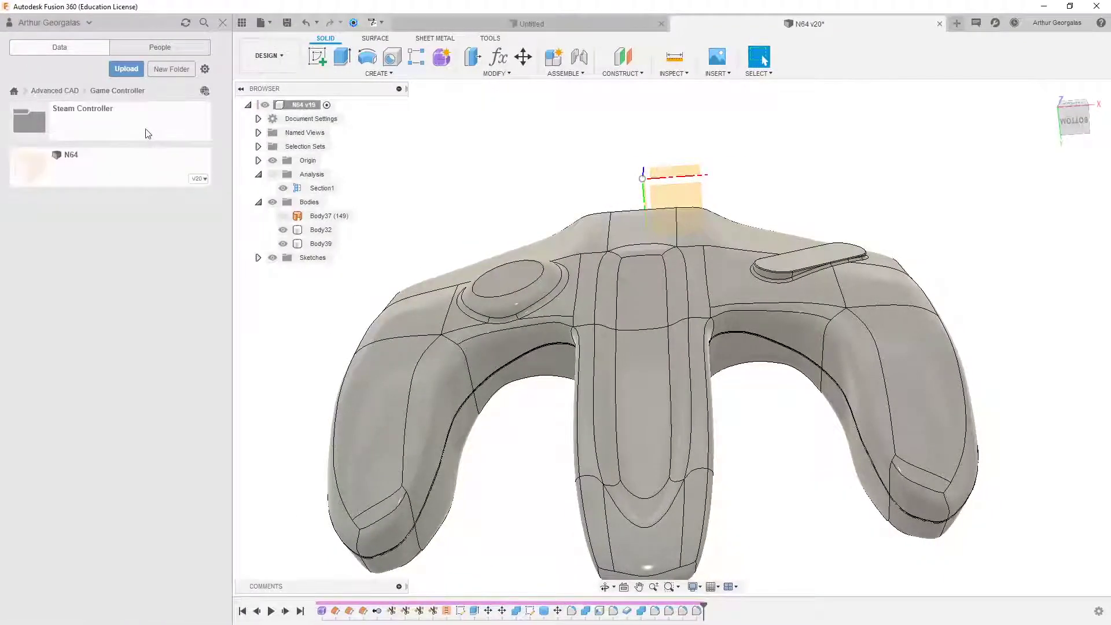
left_click(120, 134)
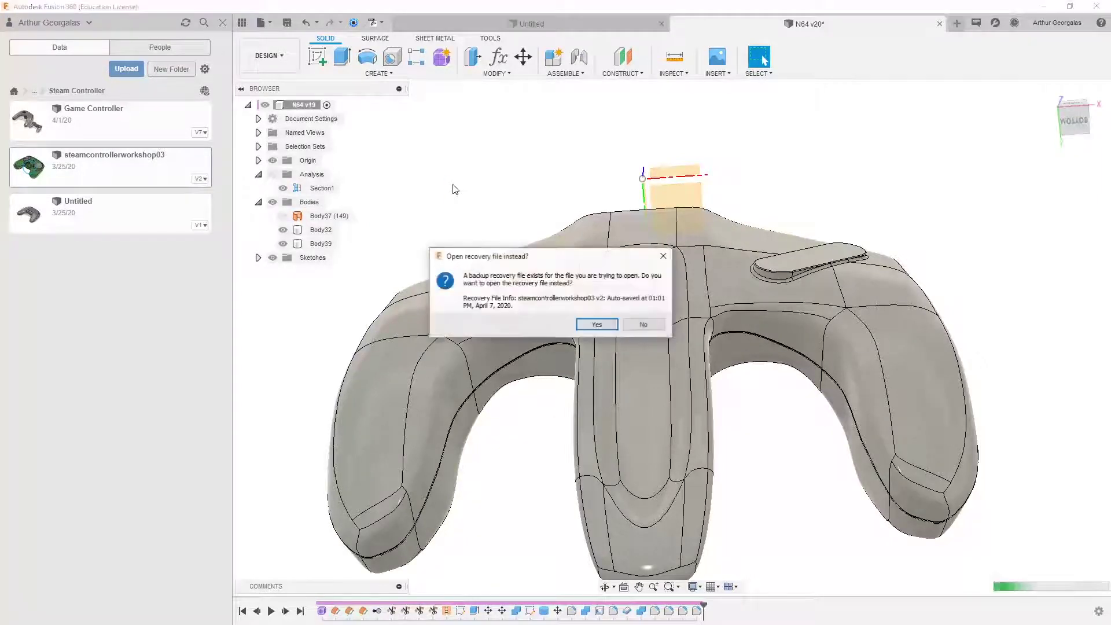
left_click(636, 327)
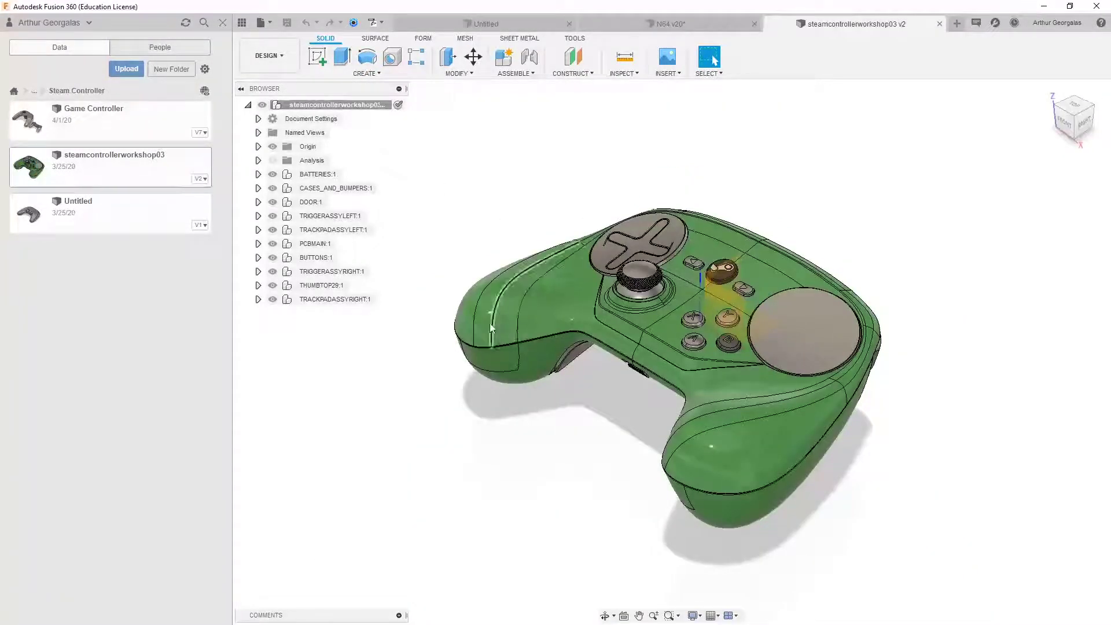
Step: Hide the green upper case of the Steam controller to expose the internal parts
scroll(682, 322, "up", 6)
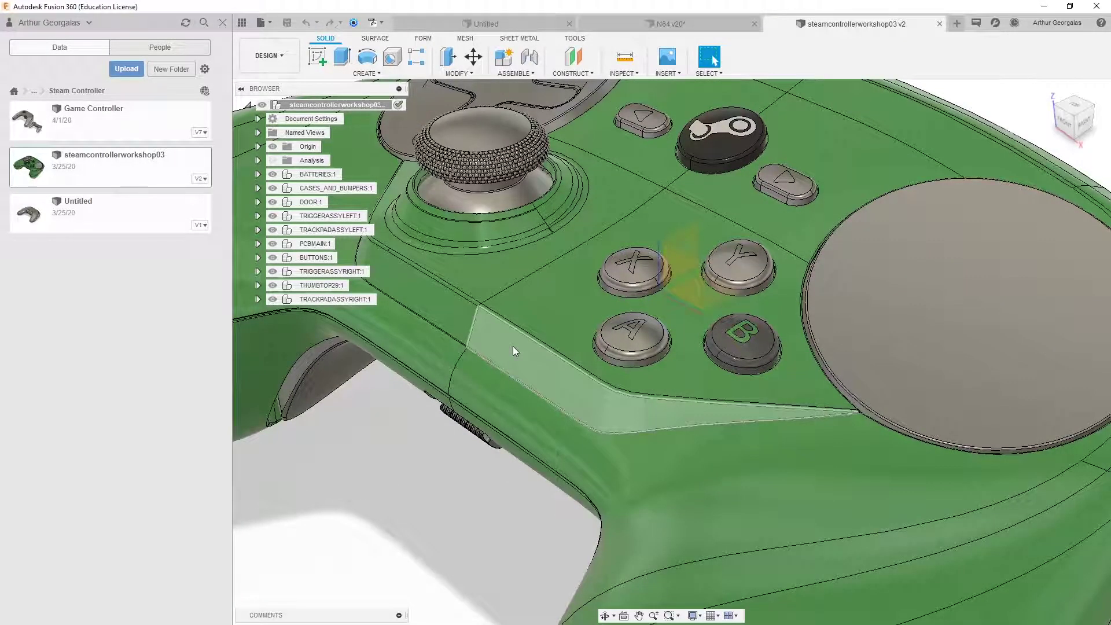
right_click(513, 346)
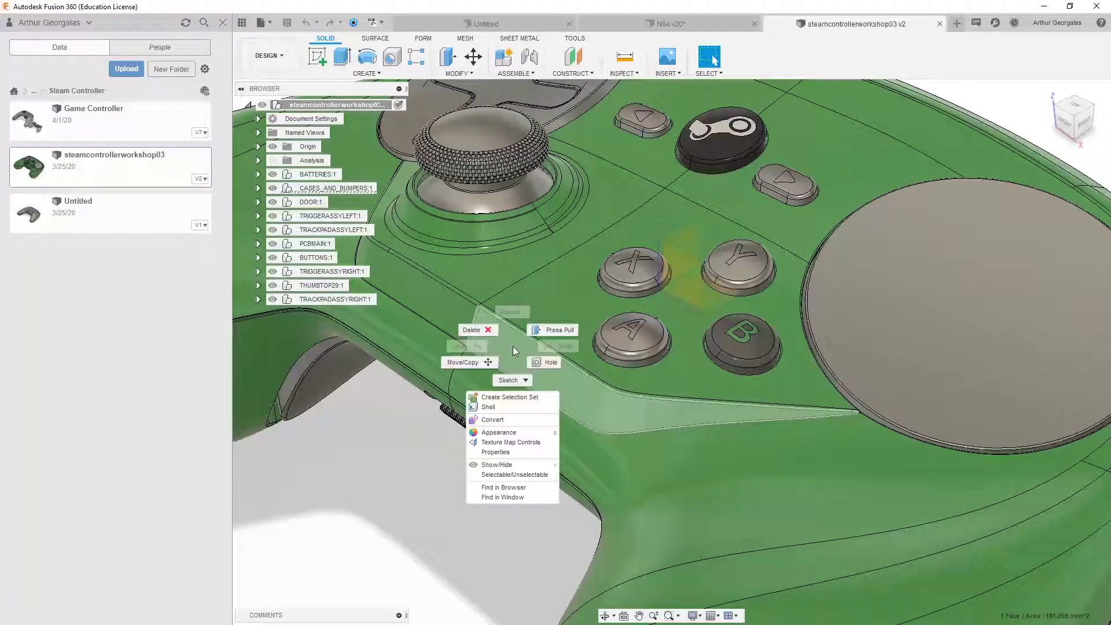
left_click(502, 462)
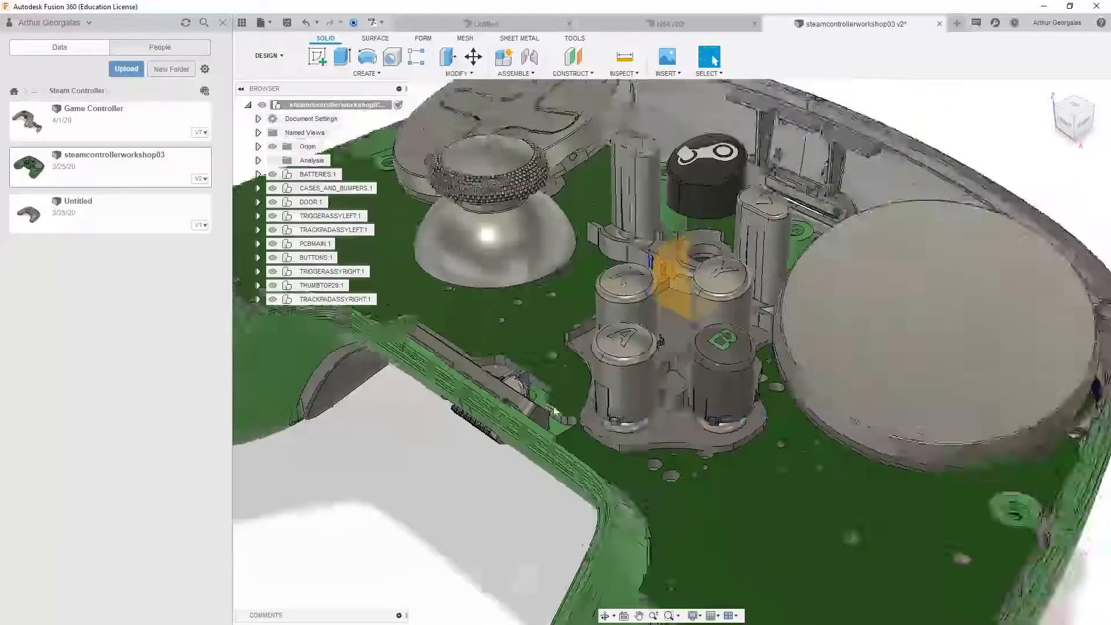
Step: Examine the controller's internals, focusing on how the X, Y, A and B buttons sit above the circuit board
scroll(553, 405, "down", 5)
middle_click_drag(517, 332, 613, 322, "shift")
scroll(614, 323, "up", 3)
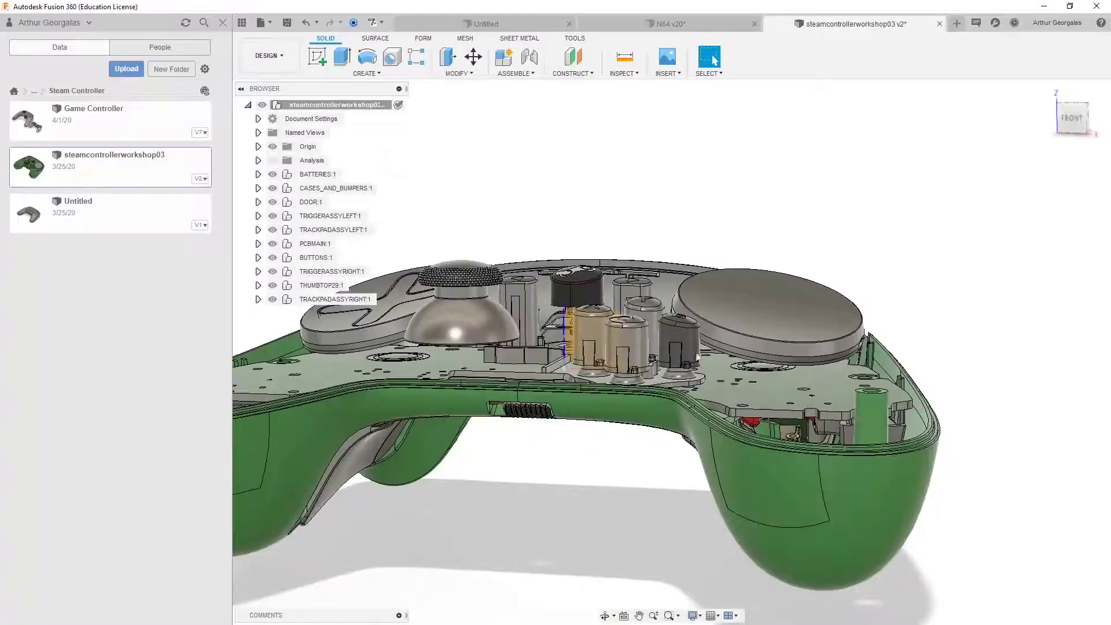
middle_click_drag(793, 383, 614, 350, "shift")
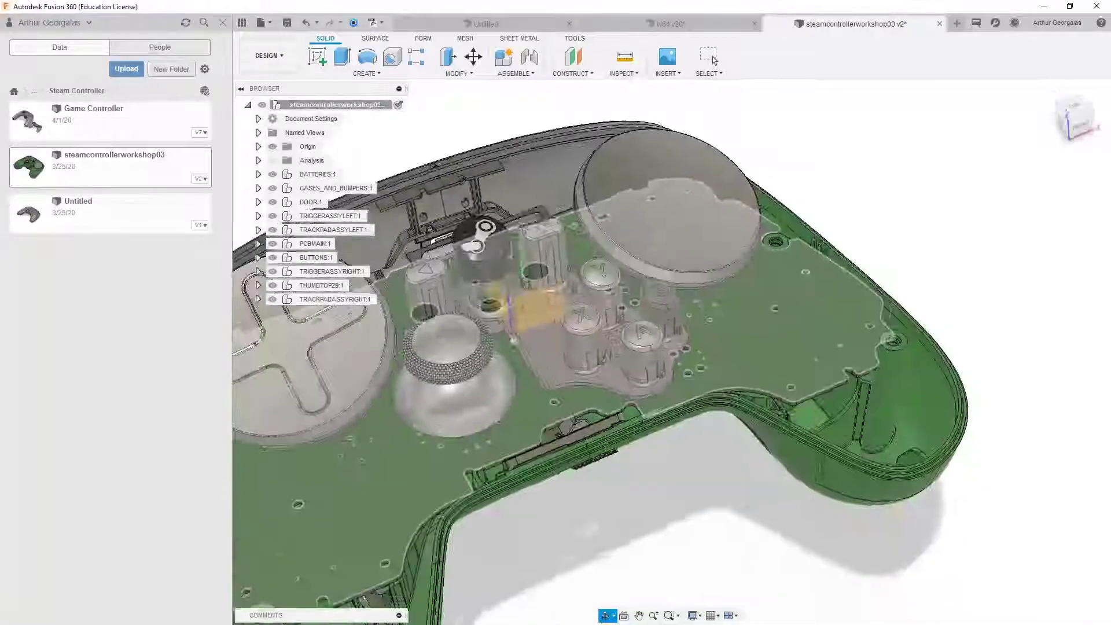
middle_click_drag(747, 394, 734, 409, "shift")
scroll(654, 408, "up", 5)
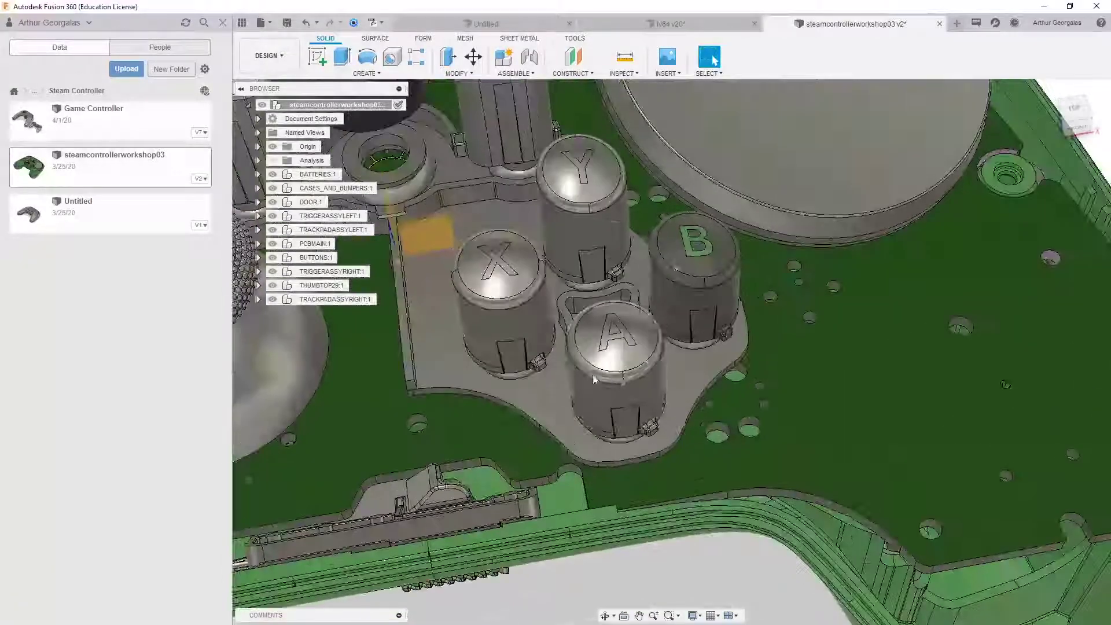
middle_click_drag(595, 377, 752, 404)
left_click(709, 58)
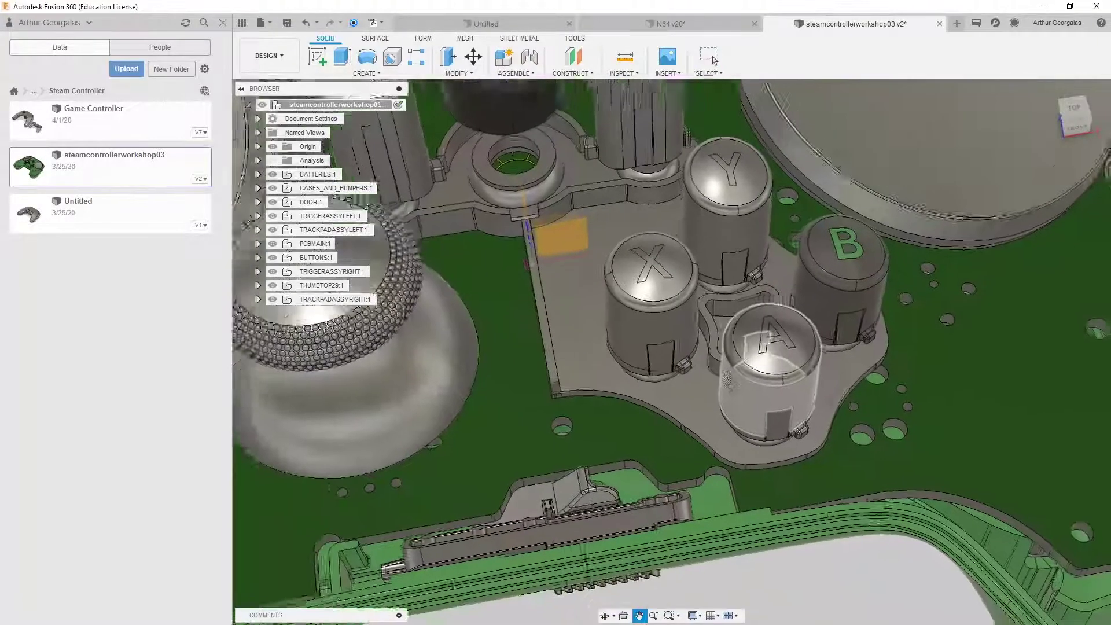
left_click(711, 58)
scroll(678, 346, "up", 3)
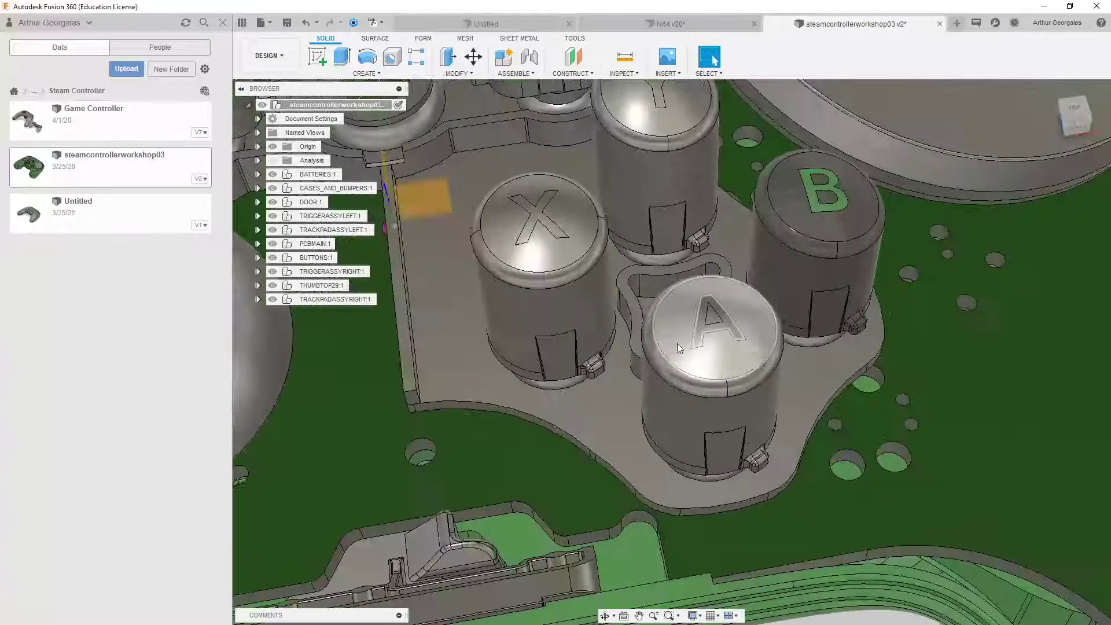
Step: Isolate the BUTTONX:1 component within the BUTTONS:1 assembly
left_click(542, 238)
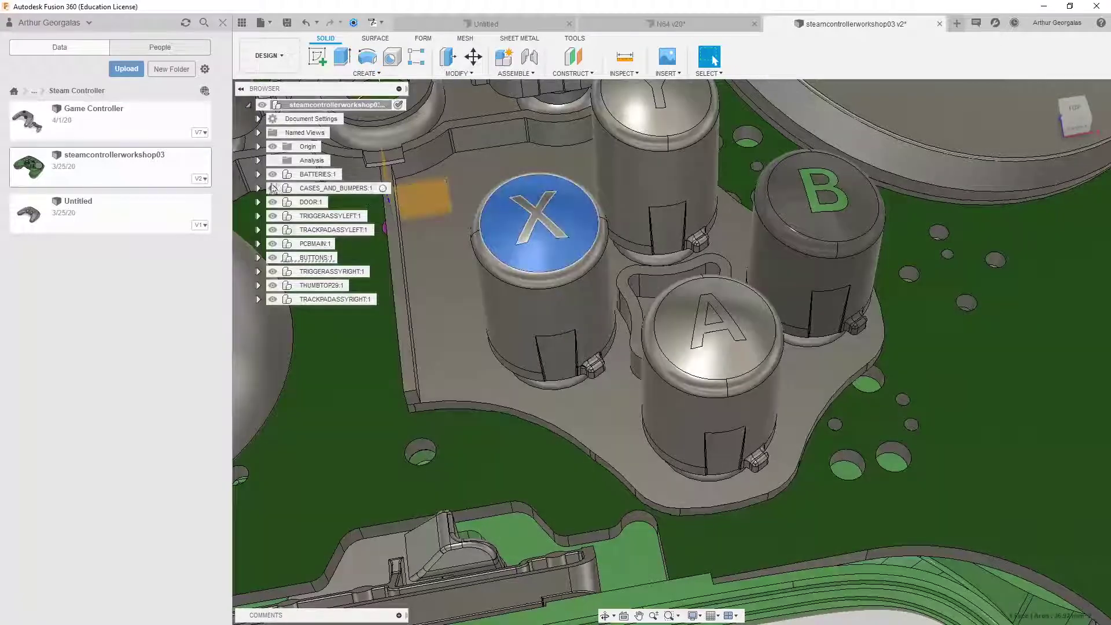
scroll(557, 281, "down", 1)
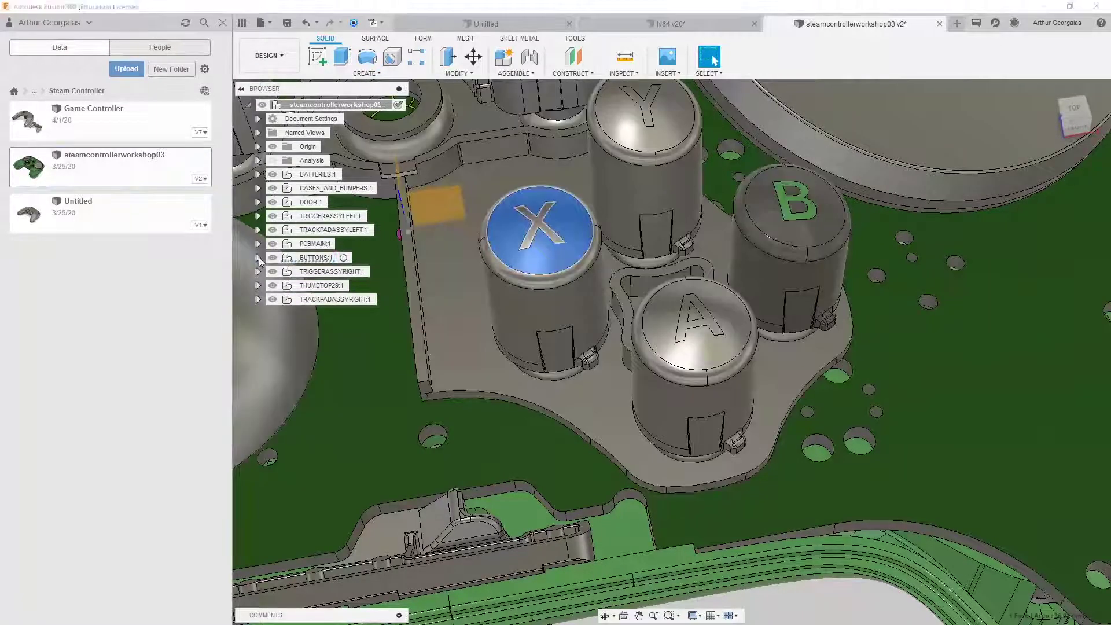
left_click(258, 257)
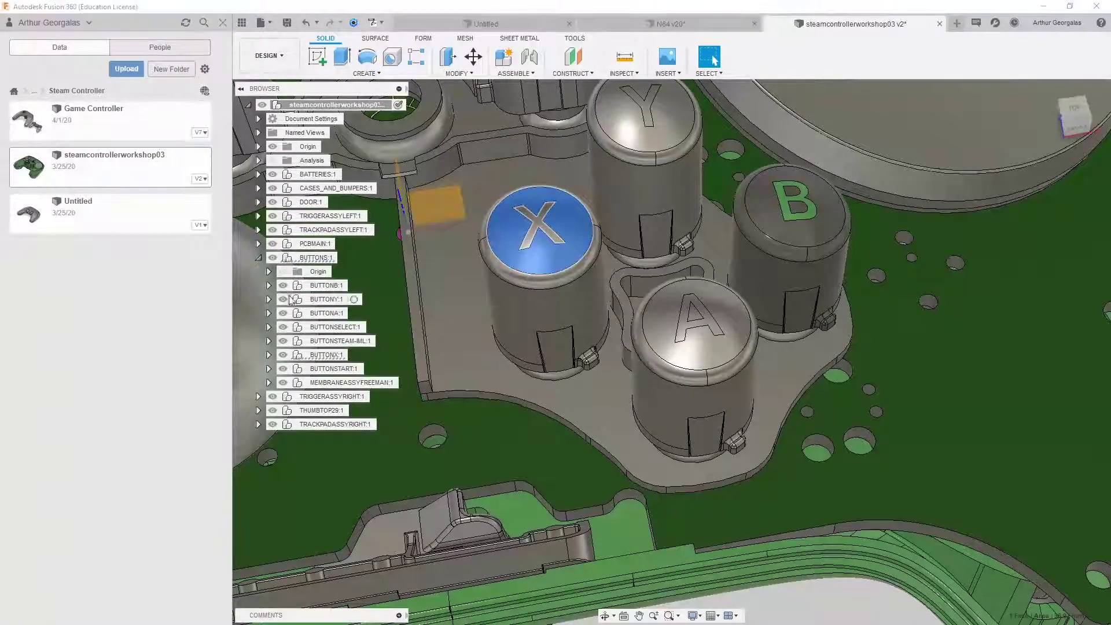
right_click(317, 354)
left_click(346, 334)
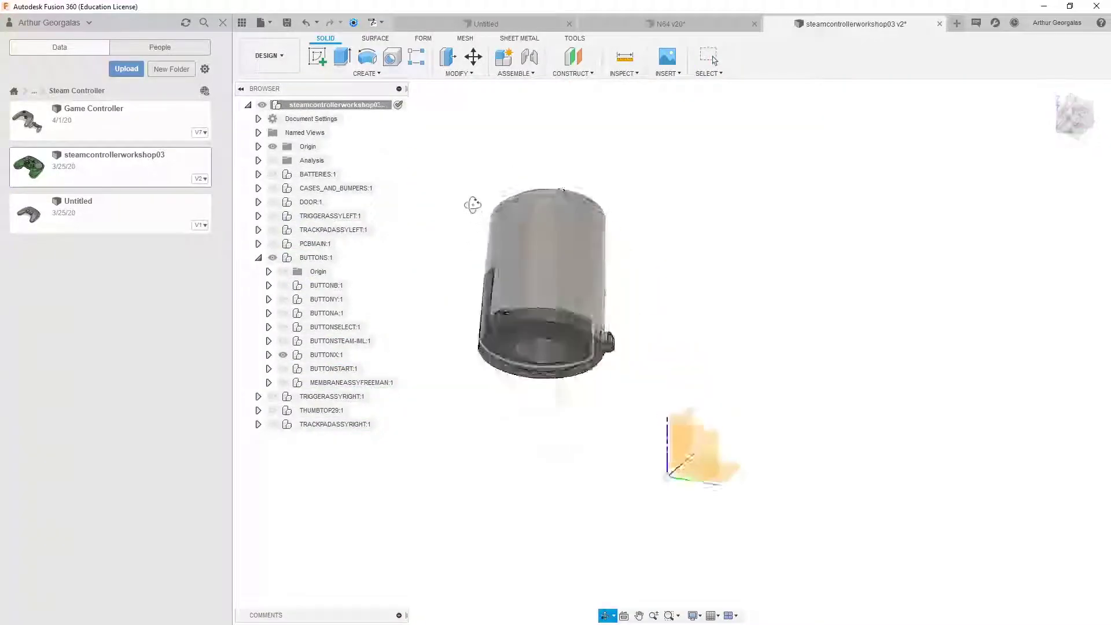
Step: Expand BUTTONX:1 and hide BUTTONX-SHOT2:1 to inspect the inner BUTTONX-SHOT1:1 part with its raised X
scroll(514, 215, "up", 4)
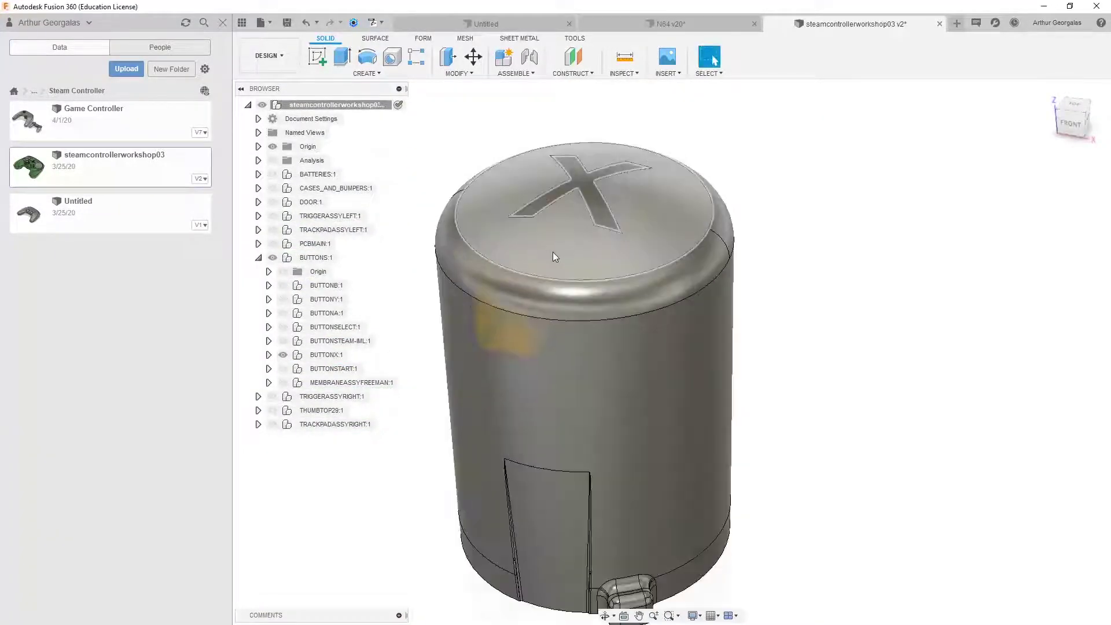
left_click(269, 355)
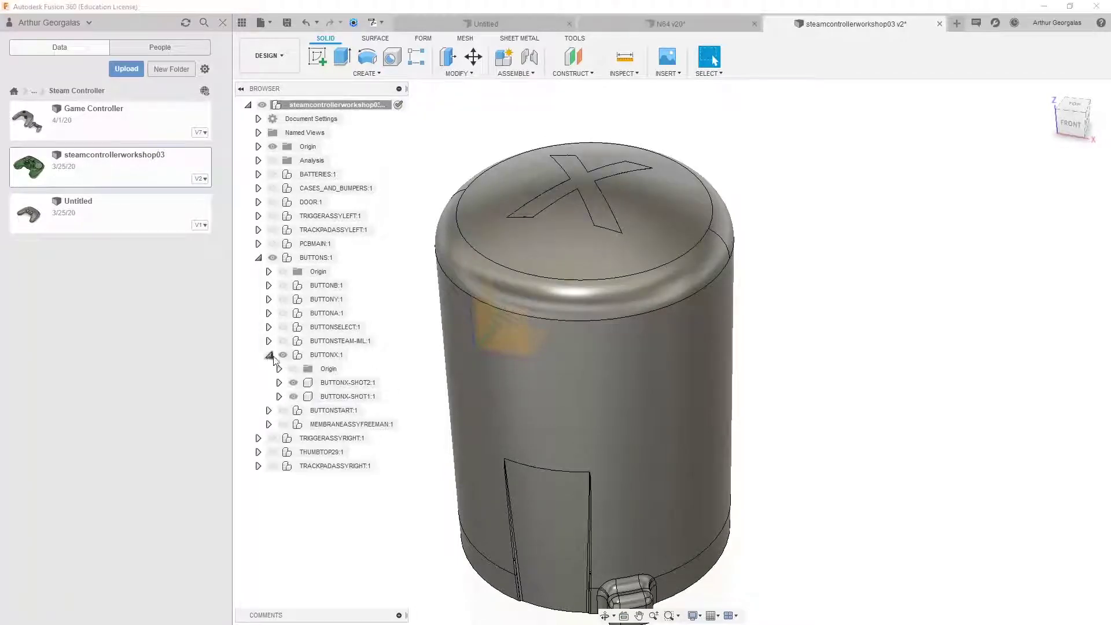
left_click(279, 383)
left_click(279, 383)
left_click(293, 383)
left_click(299, 398)
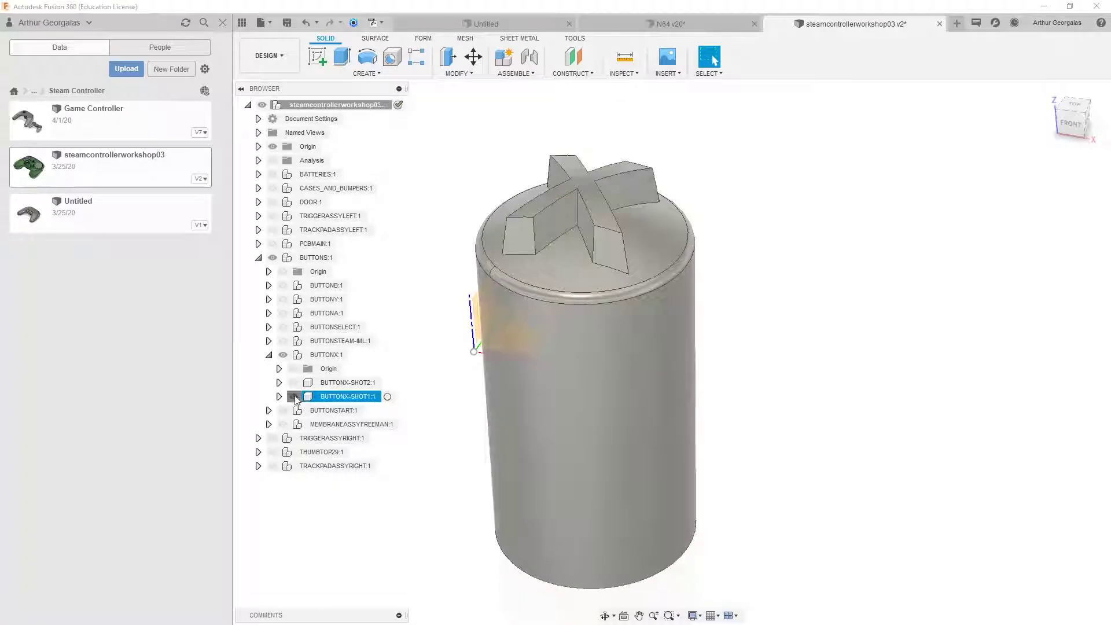
left_click(294, 397)
left_click(294, 398)
Step: Show BUTTONX-SHOT2:1 and hide BUTTONX-SHOT1:1 to inspect the X-shaped opening in the outer part
scroll(515, 359, "down", 3)
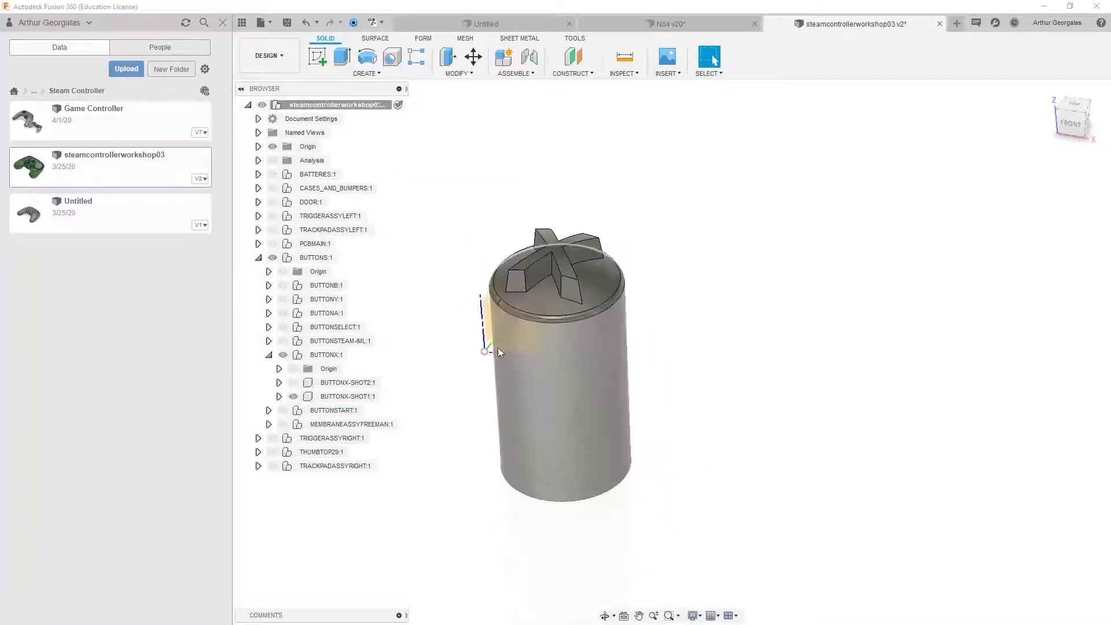
middle_click_drag(588, 342, 542, 408, "shift")
left_click(293, 383)
left_click(294, 396)
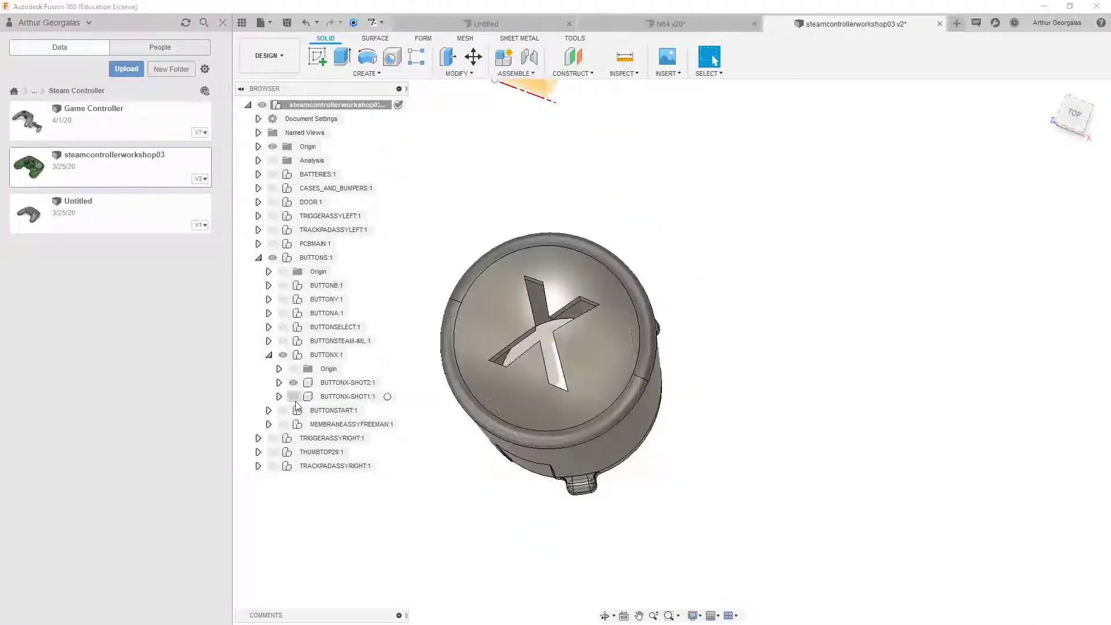
Step: Show BUTTONX-SHOT1:1 again, apply a green appearance to that inner part, and inspect the button from below and above
middle_click_drag(551, 483, 515, 468, "shift")
left_click(293, 396)
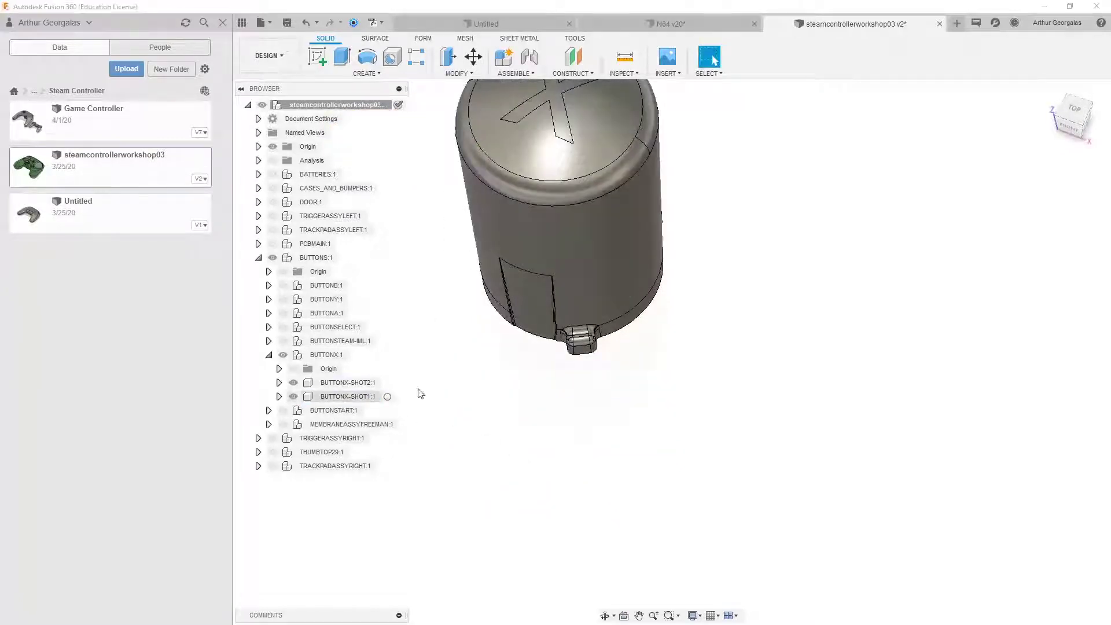
scroll(670, 398, "down", 3)
middle_click_drag(691, 343, 674, 445)
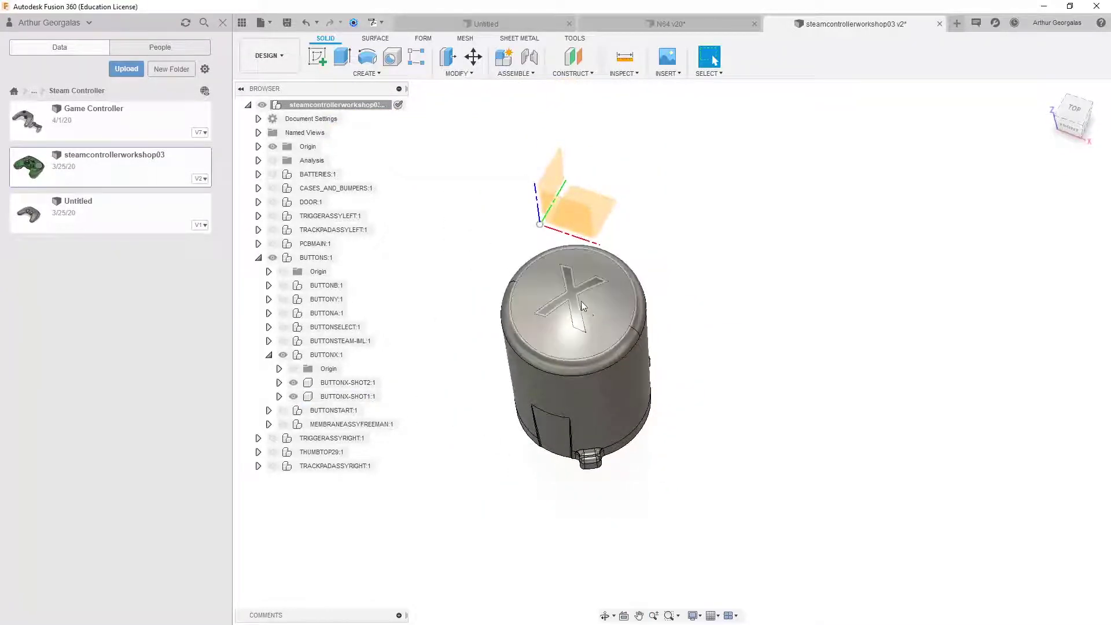
key("a")
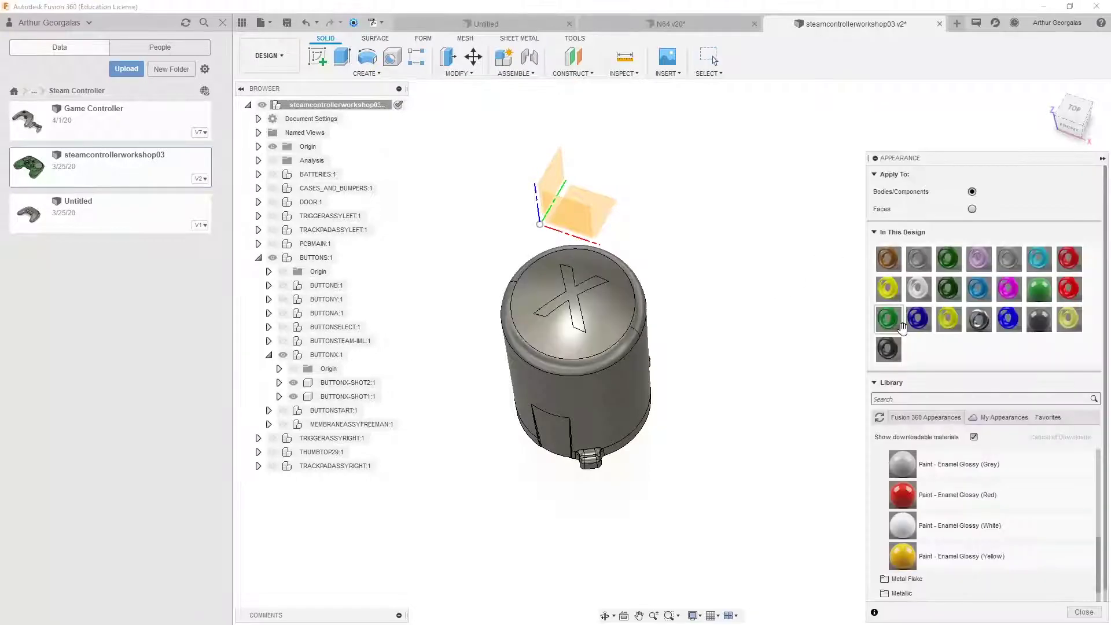
left_click_drag(901, 328, 571, 299)
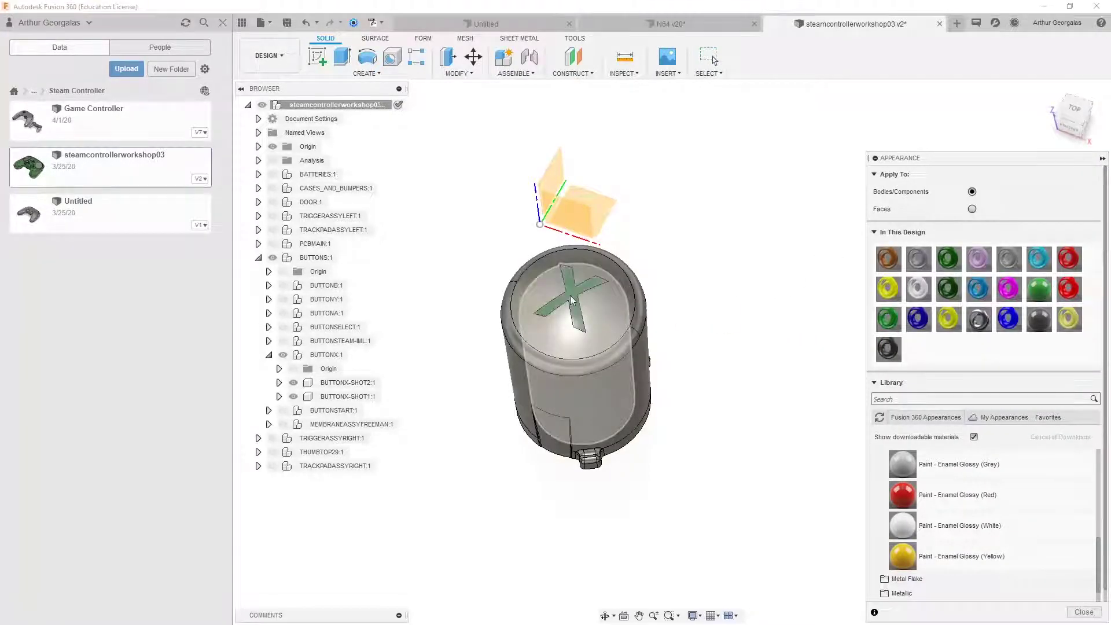
middle_click_drag(571, 300, 609, 220, "shift")
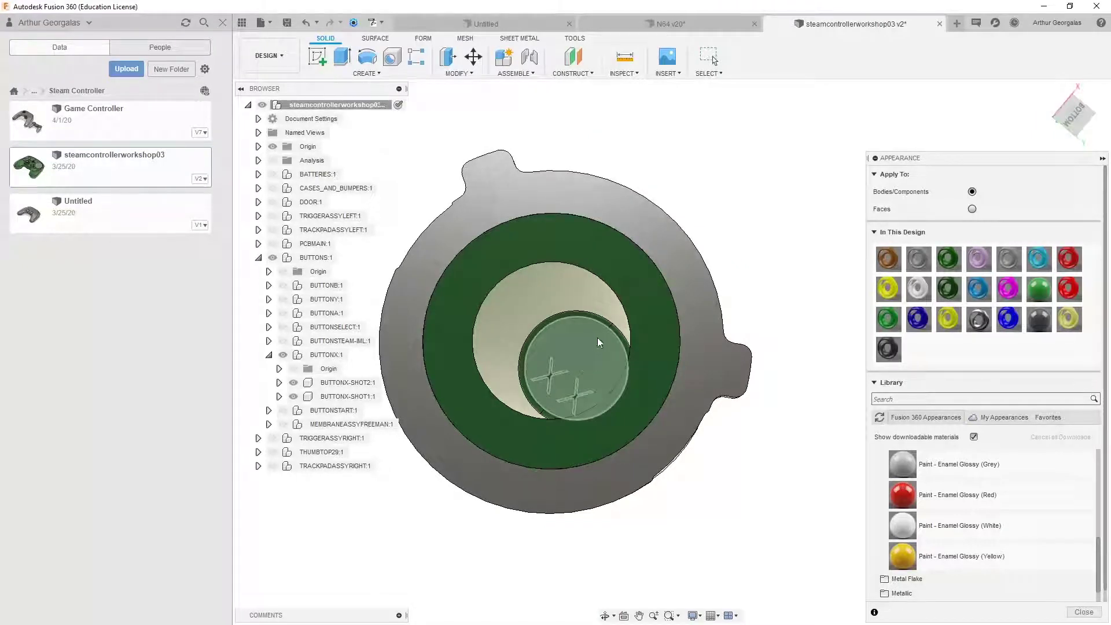
middle_click_drag(599, 343, 535, 303, "shift")
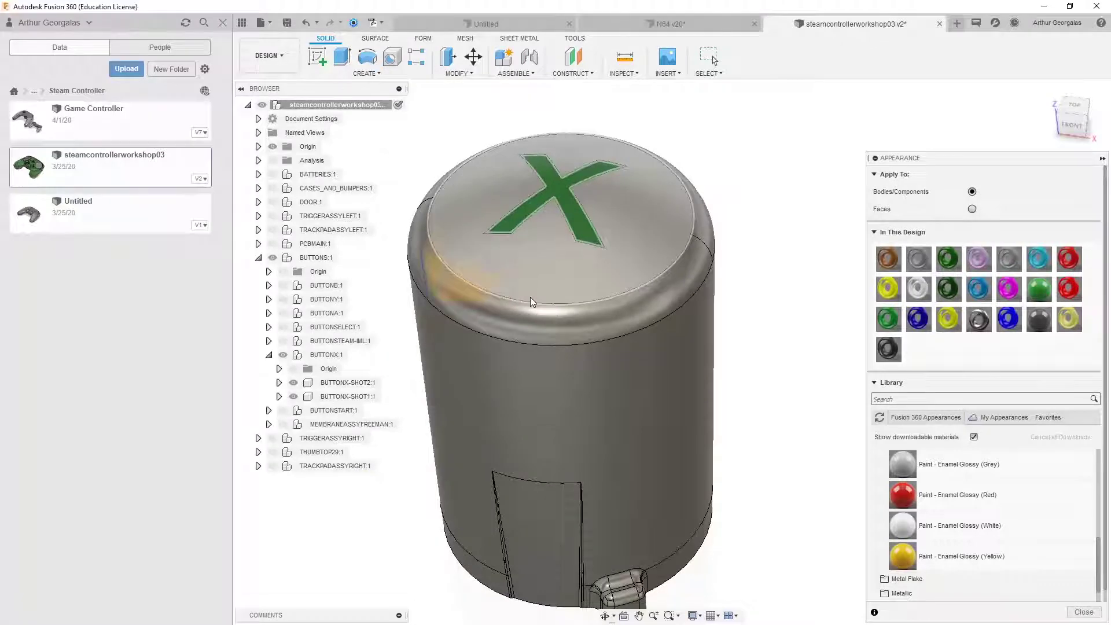
Step: Apply a dark grey appearance to the outer BUTTONX-SHOT2:1 part and inspect the two-coloured button from several sides
left_click_drag(888, 348, 613, 335)
left_click_drag(887, 347, 686, 340)
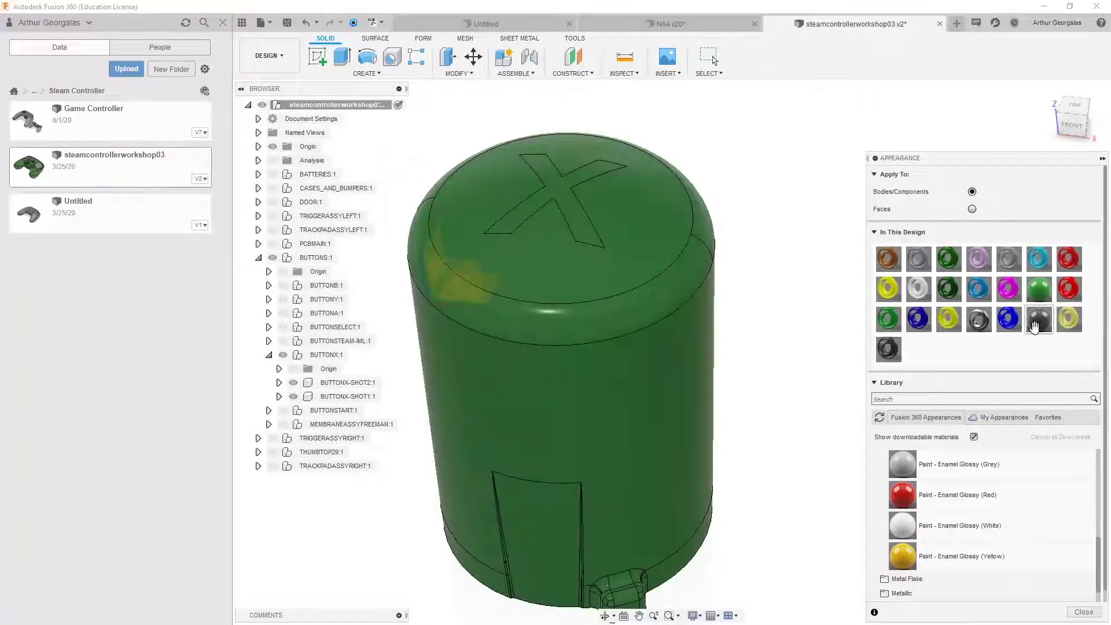
left_click_drag(1037, 321, 606, 331)
middle_click_drag(766, 337, 773, 373, "shift")
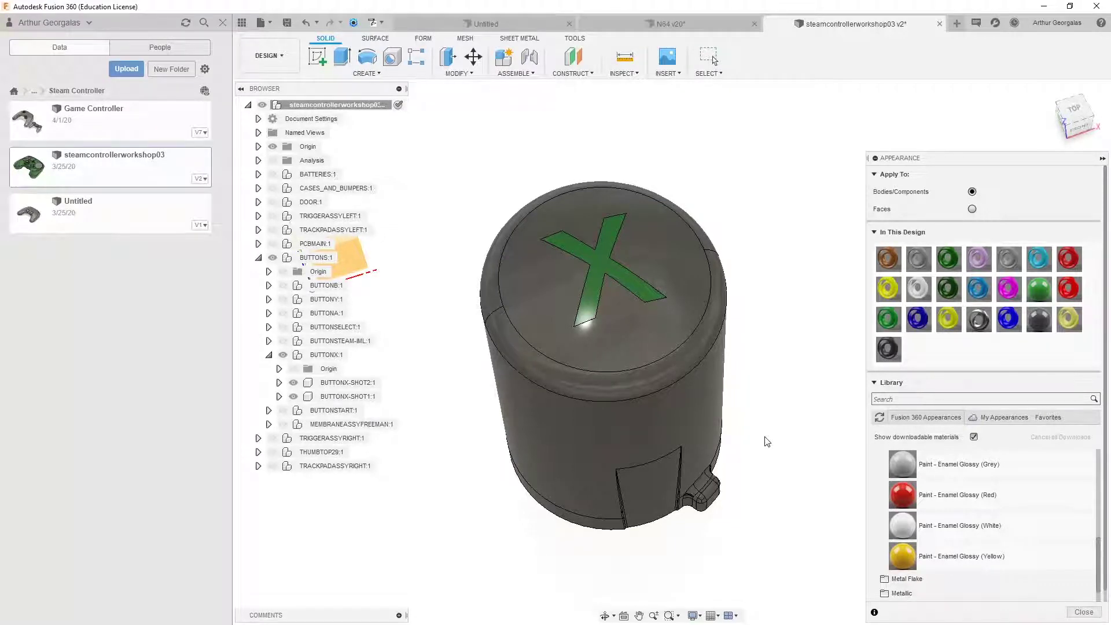
middle_click_drag(793, 198, 676, 265, "shift")
middle_click_drag(695, 307, 660, 379, "shift")
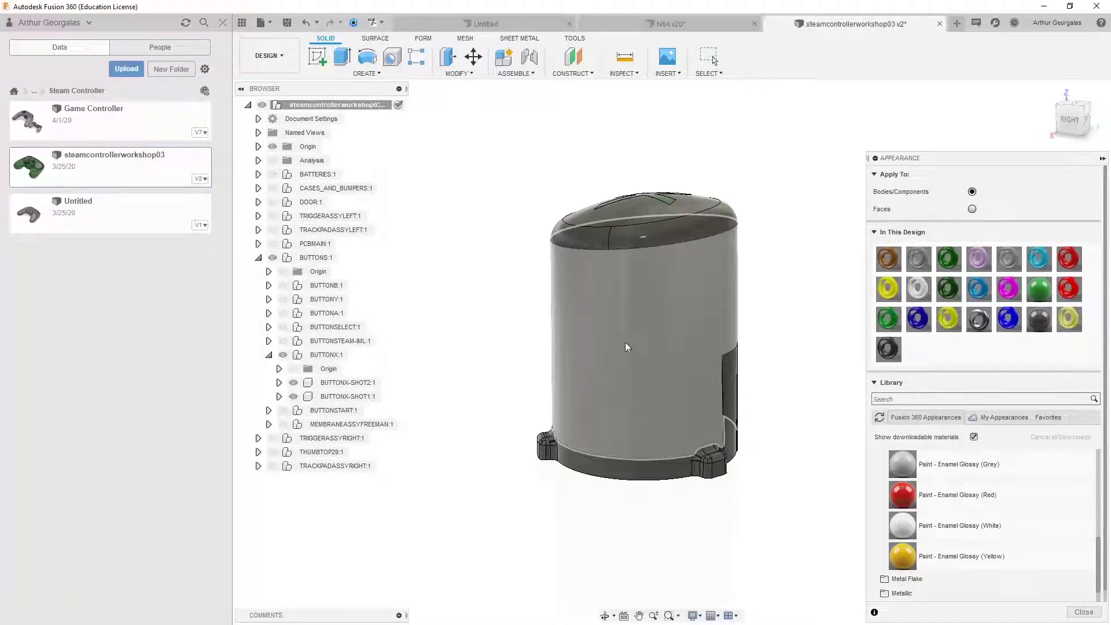
middle_click_drag(699, 137, 699, 187, "shift")
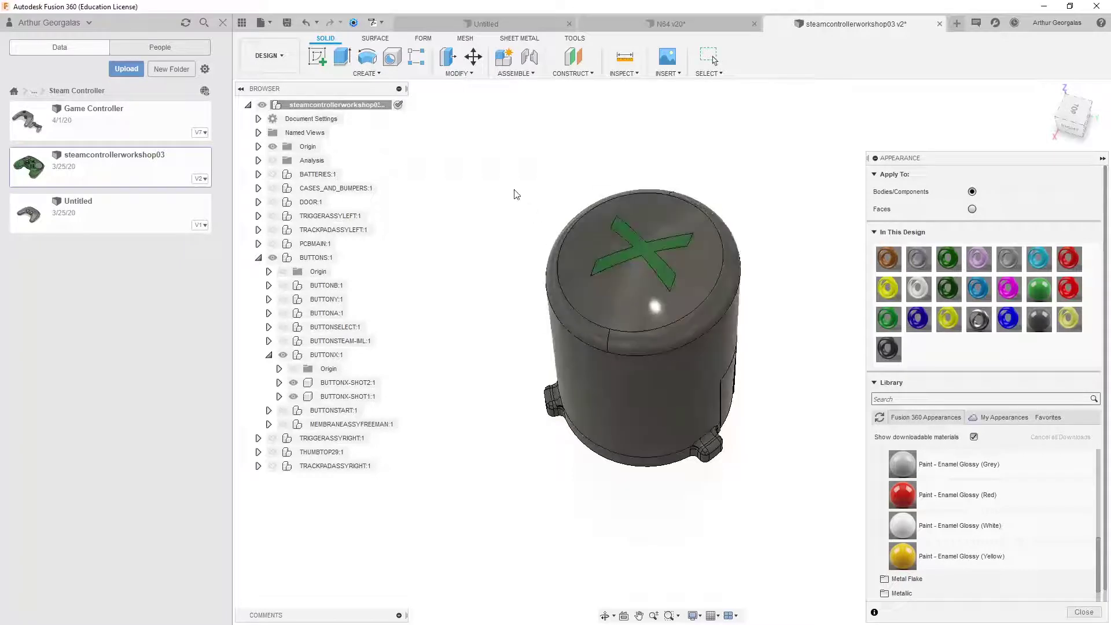
left_click(1094, 615)
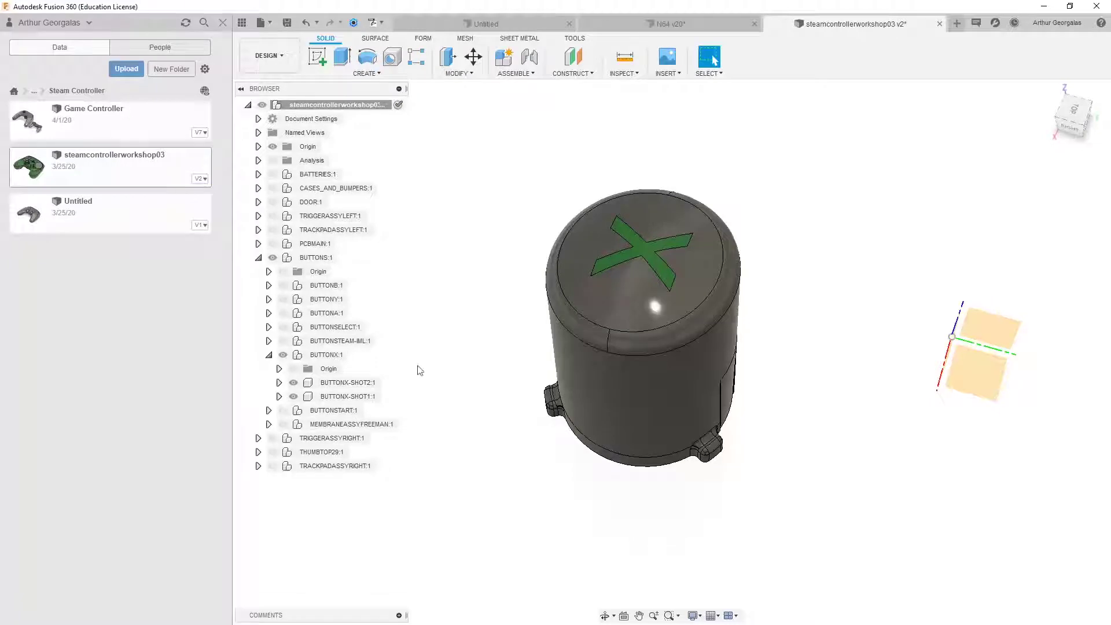
Step: Export the BUTTONX:1 component as a Fusion file (*.f3d) to the computer's desktop
left_click(322, 354)
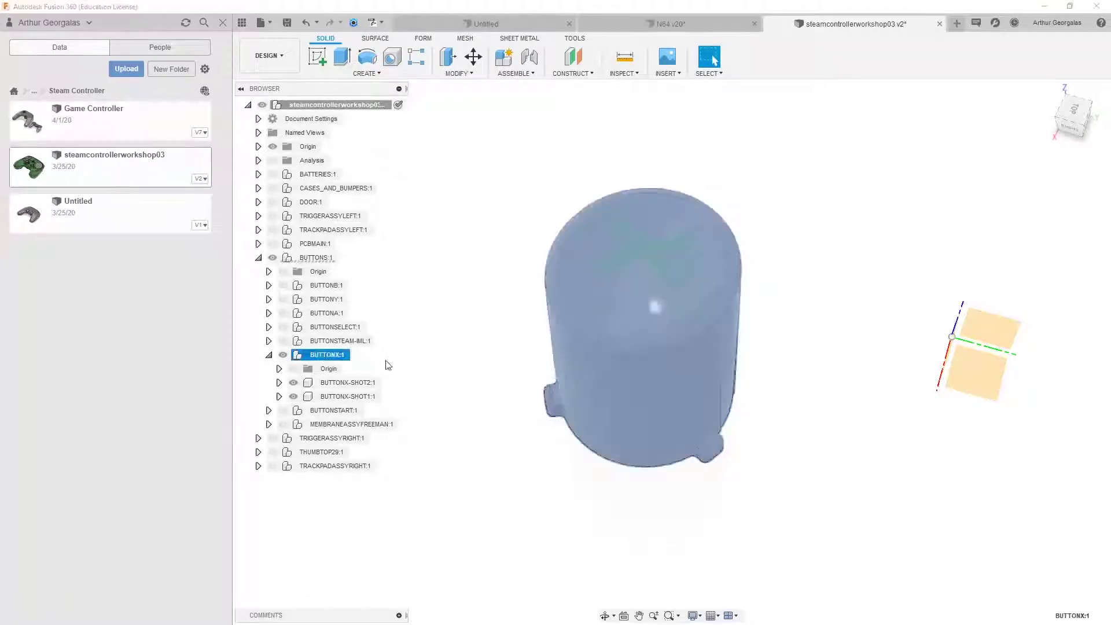
right_click(323, 354)
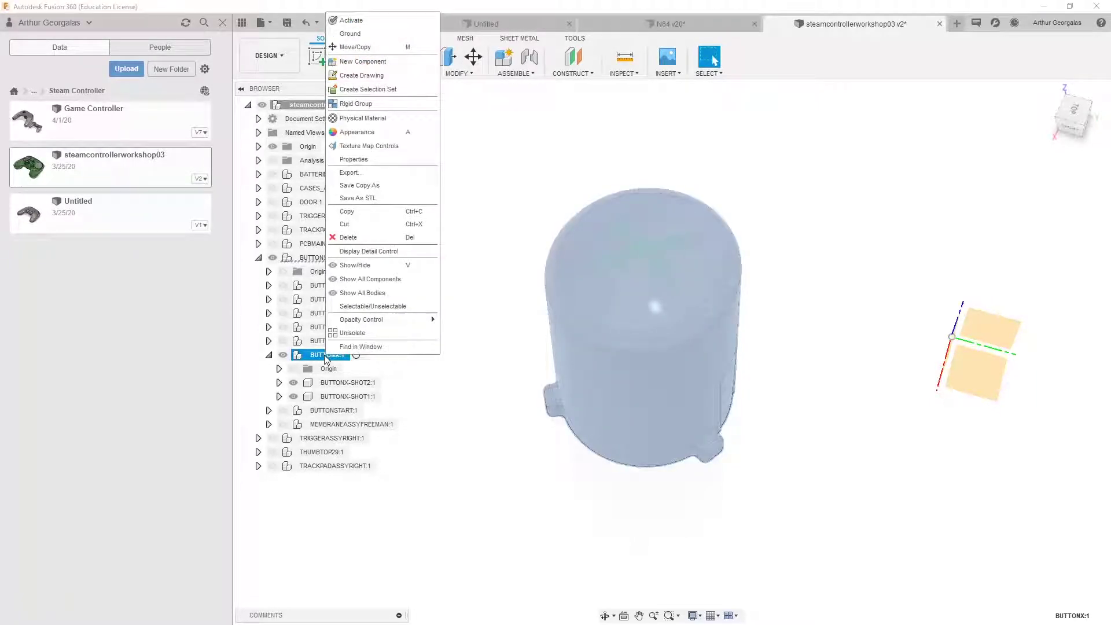
left_click(411, 172)
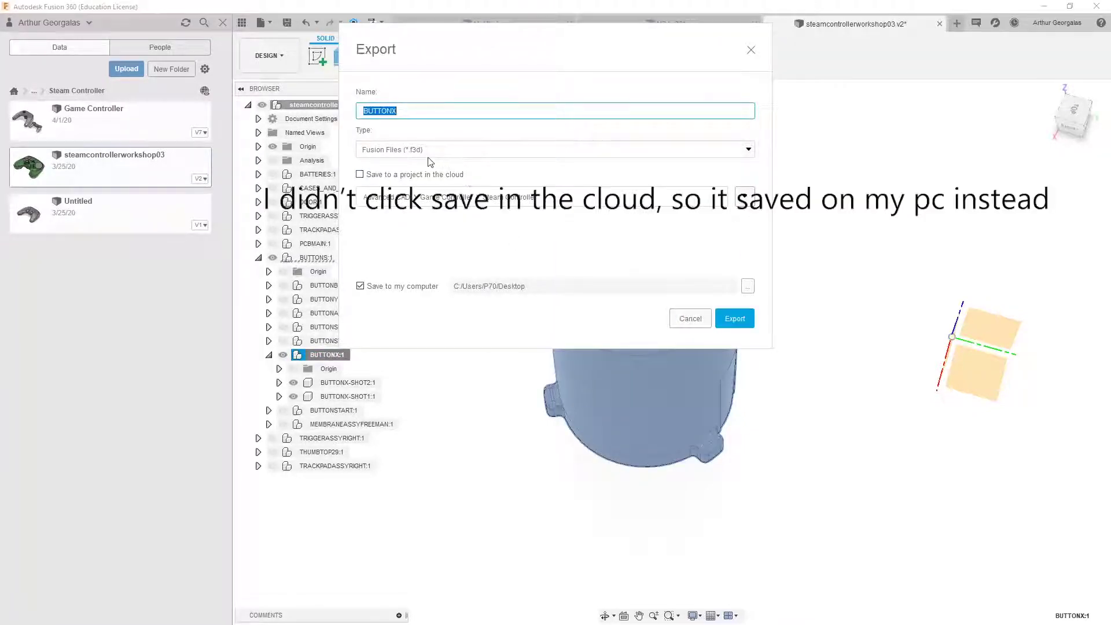
left_click(744, 204)
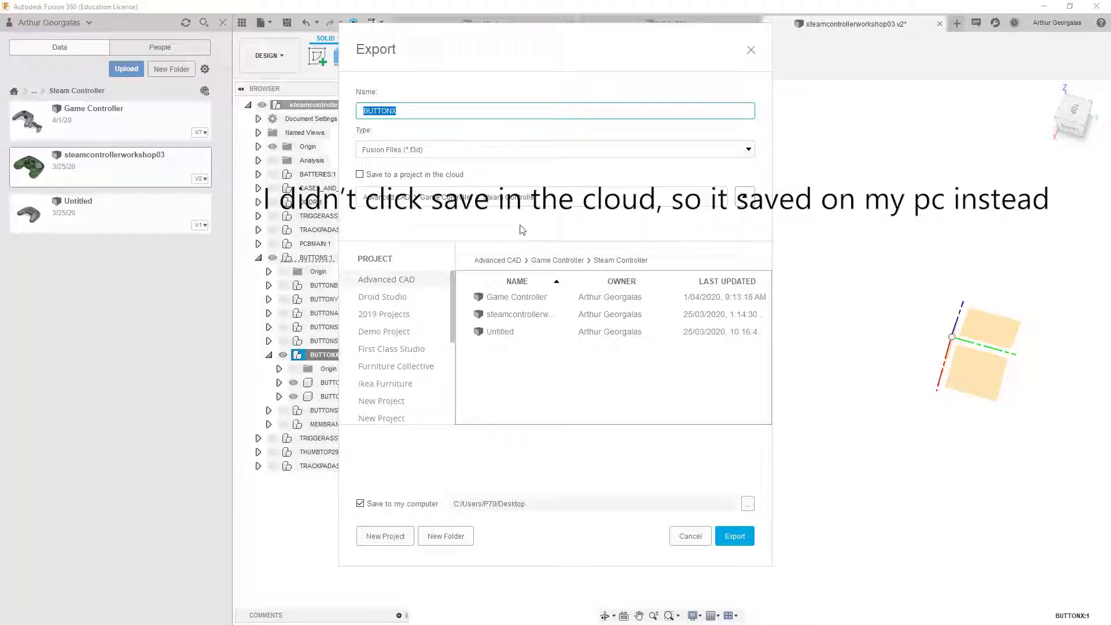
left_click(400, 284)
left_click(501, 316)
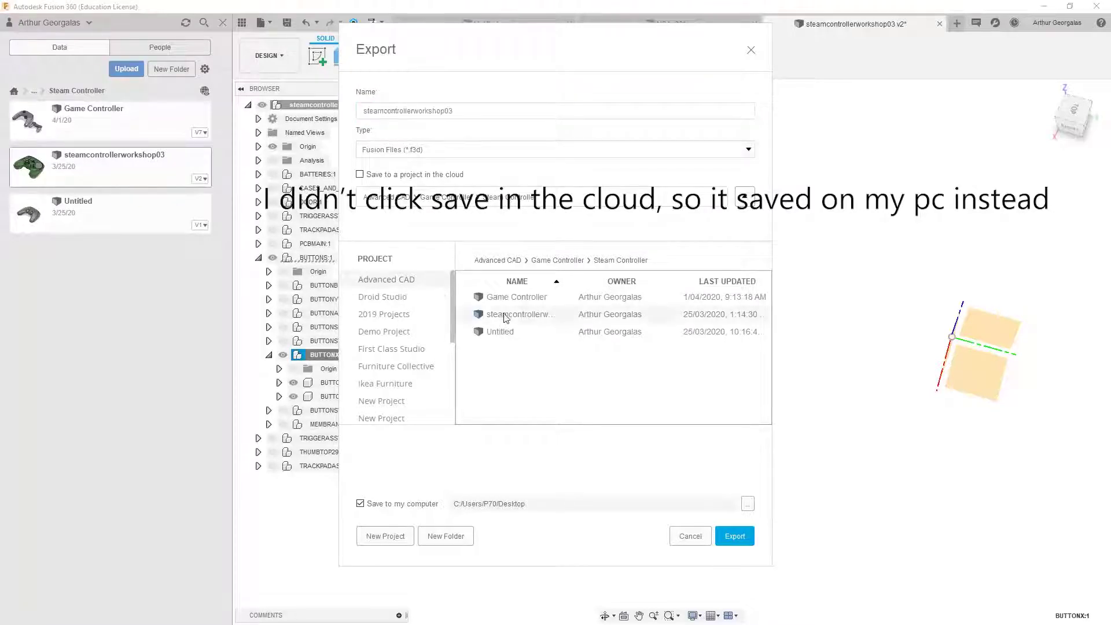
left_click(509, 298)
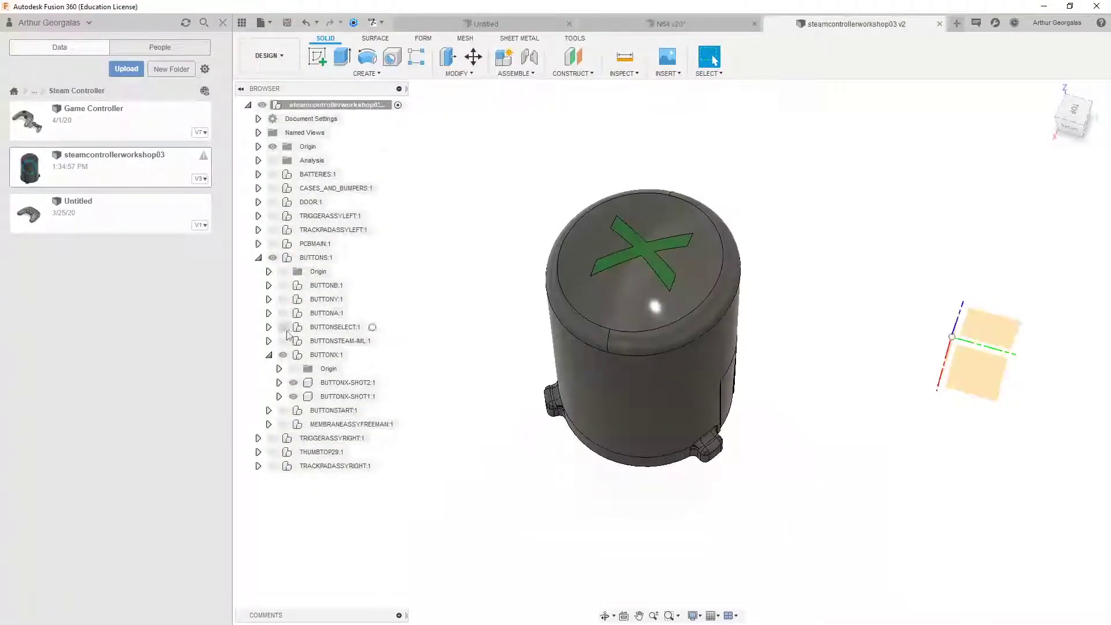
Step: Hide the BUTTONS:1 assembly and show THUMBTOP29:1 to inspect the thumbstick from its underside
left_click(271, 258)
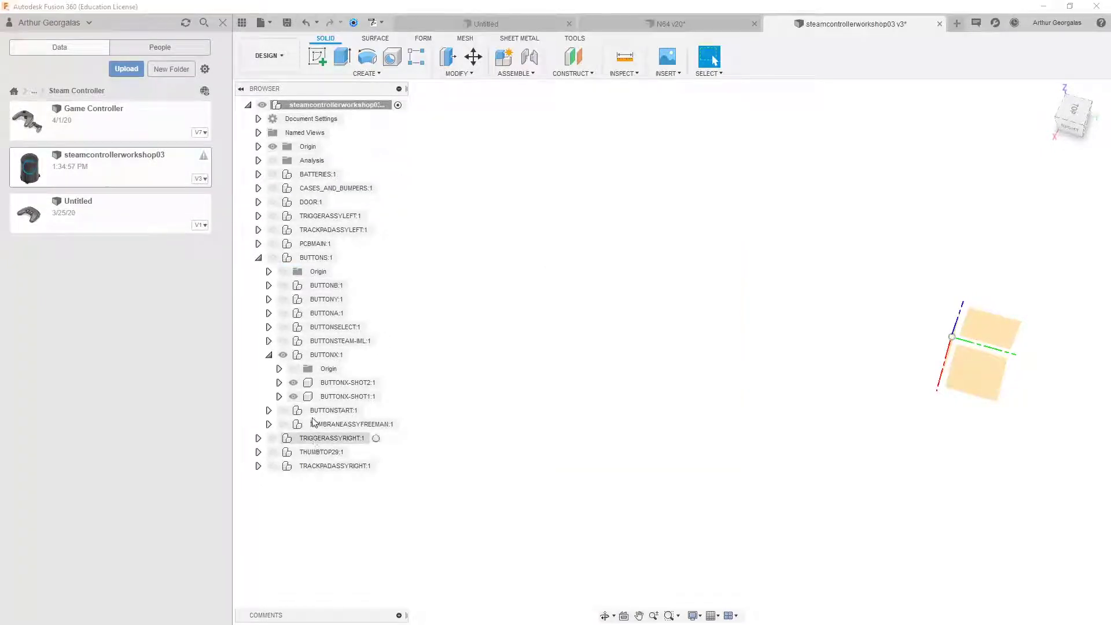
left_click(272, 452)
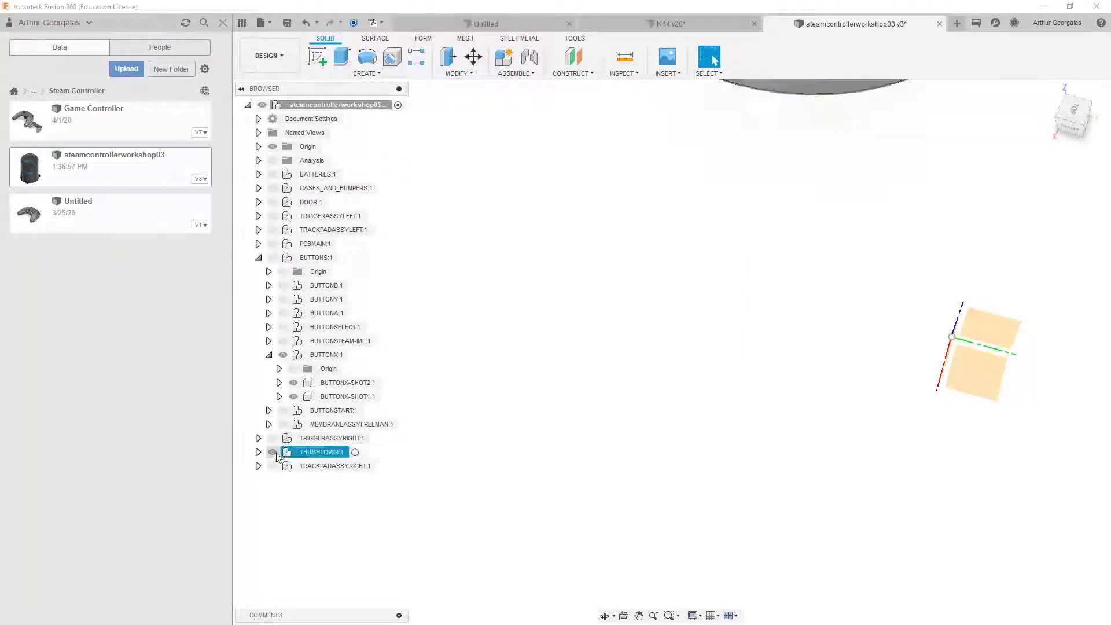
scroll(586, 378, "down", 7)
middle_click_drag(744, 266, 637, 152)
scroll(698, 283, "up", 5)
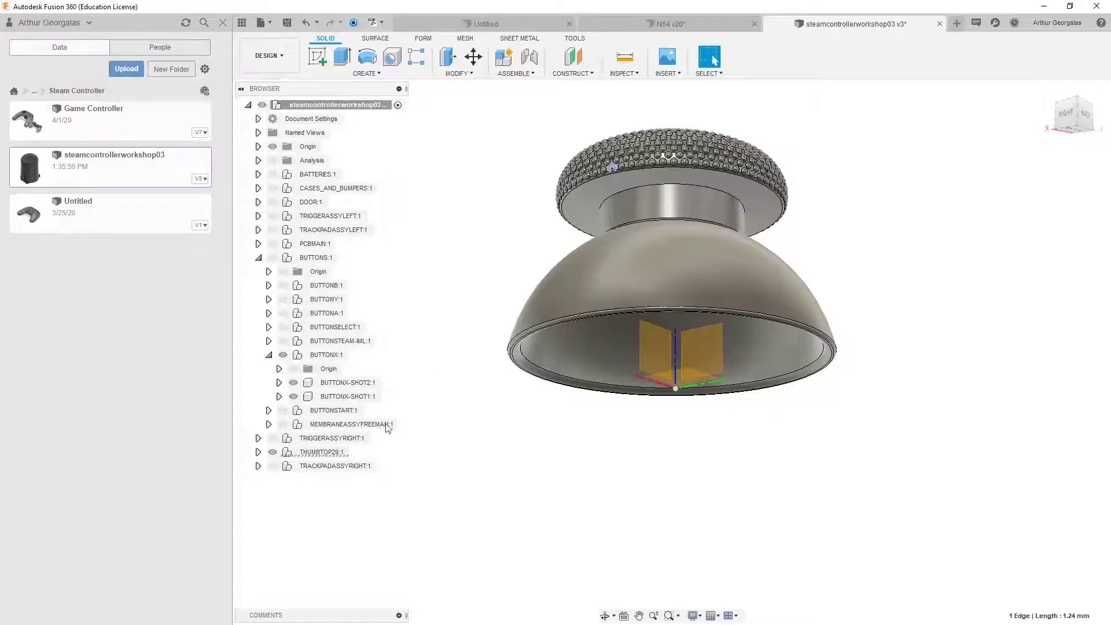
Step: Expand THUMBTOP29:1 and hide THUMBTOPGRIP_01:1 to inspect the holes in the top of THUMBTOPBASE_01:1
left_click(258, 454)
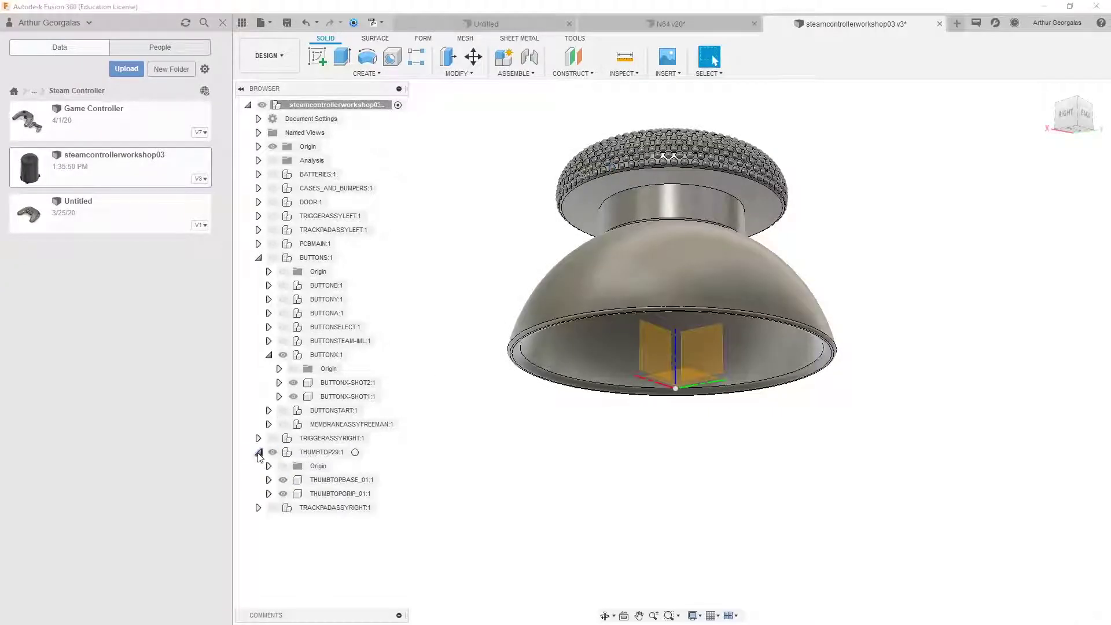
left_click(339, 480)
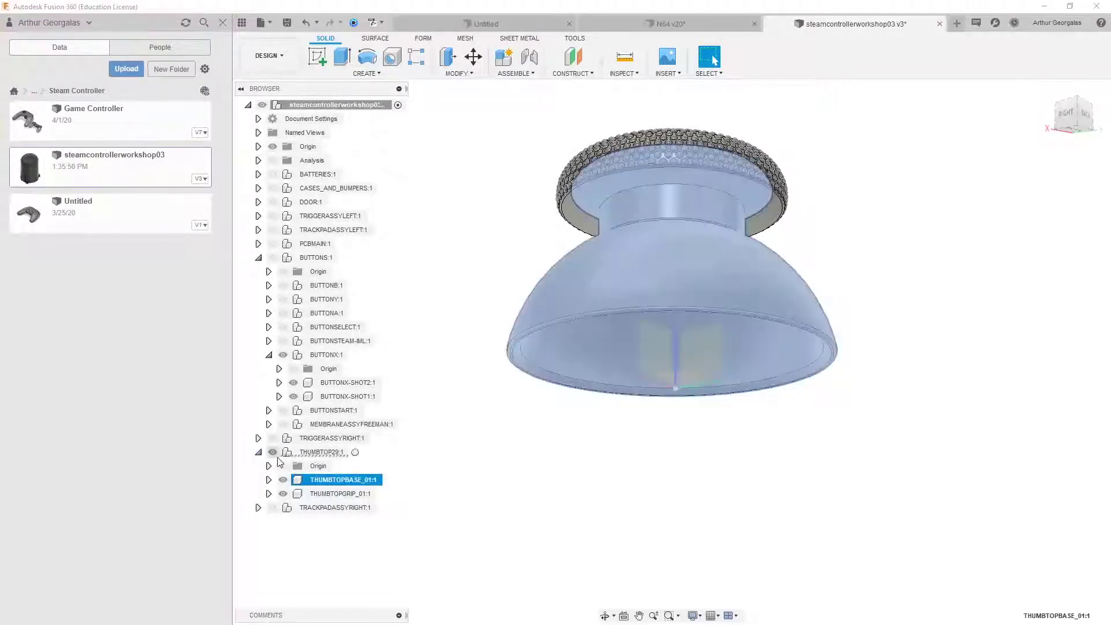
left_click(283, 493)
middle_click_drag(808, 209, 783, 305, "shift")
double_click(330, 481)
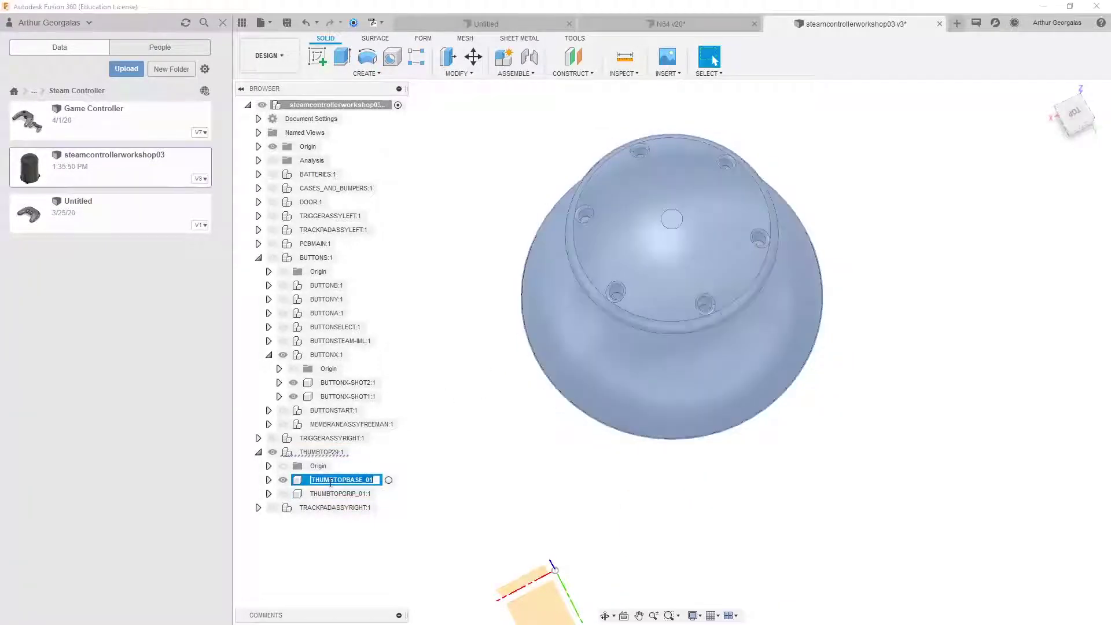
key("Escape")
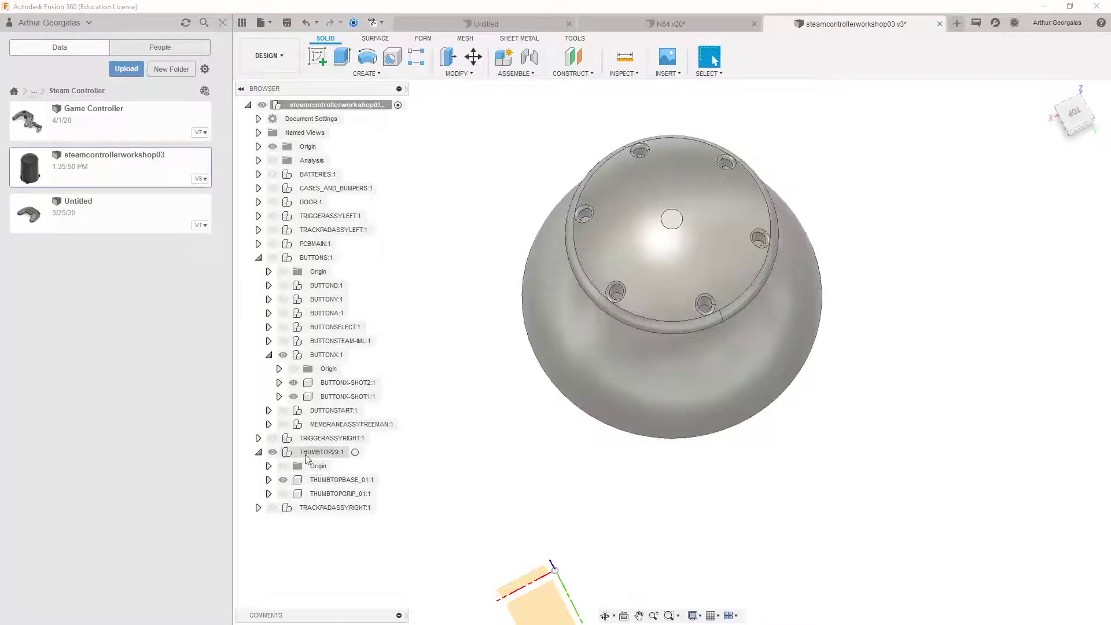
Step: Export the THUMBTOP29:1 component as a Fusion file (*.f3d) to the computer's desktop
right_click(306, 452)
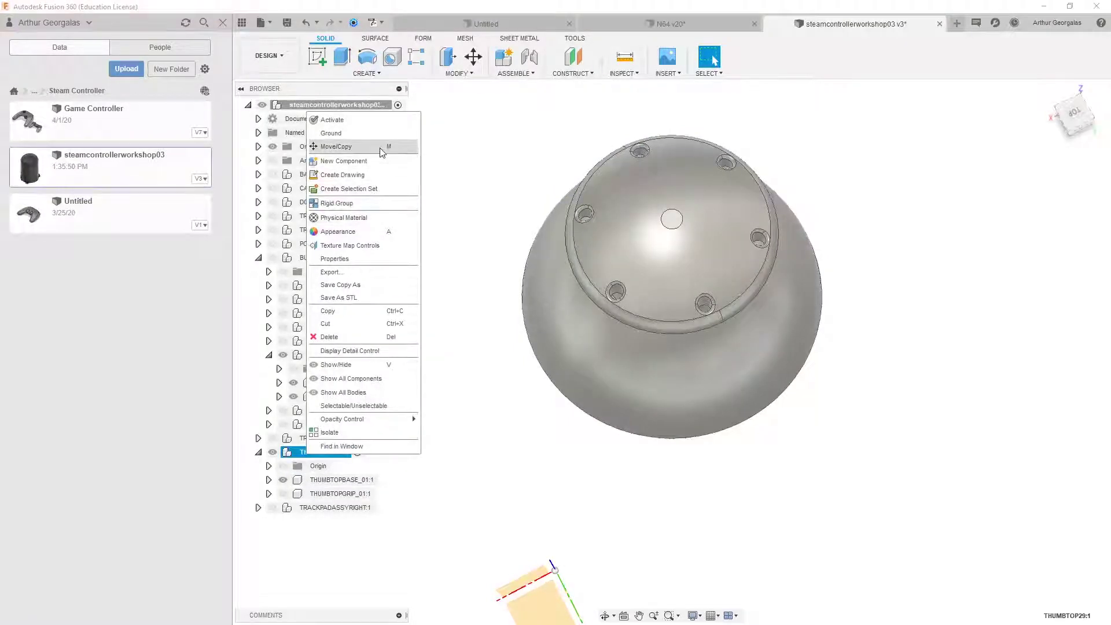
left_click(347, 272)
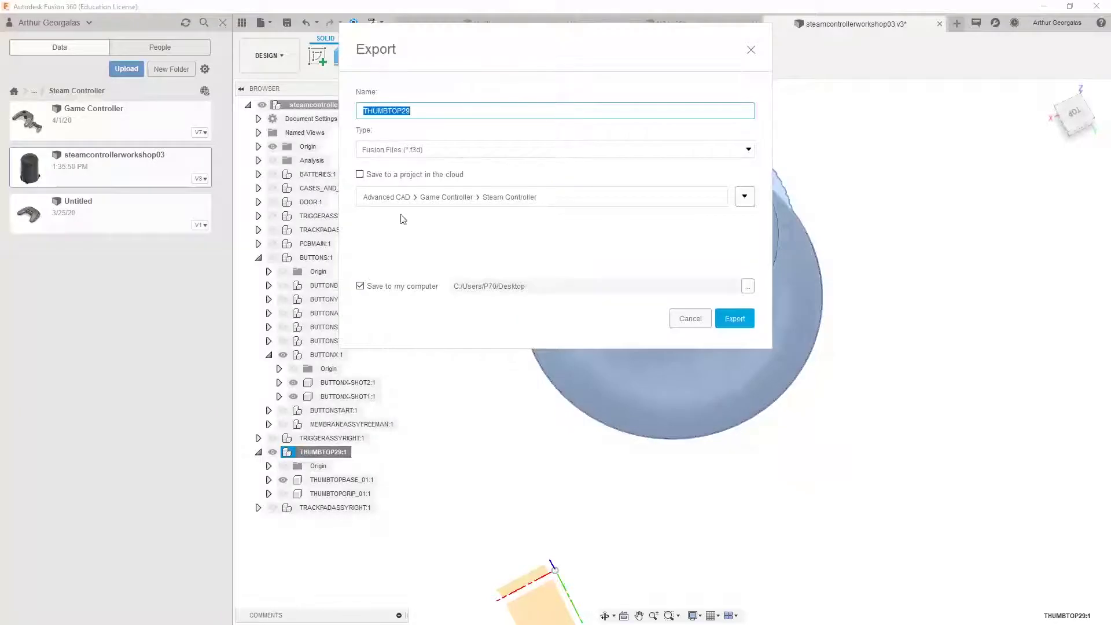
left_click(734, 319)
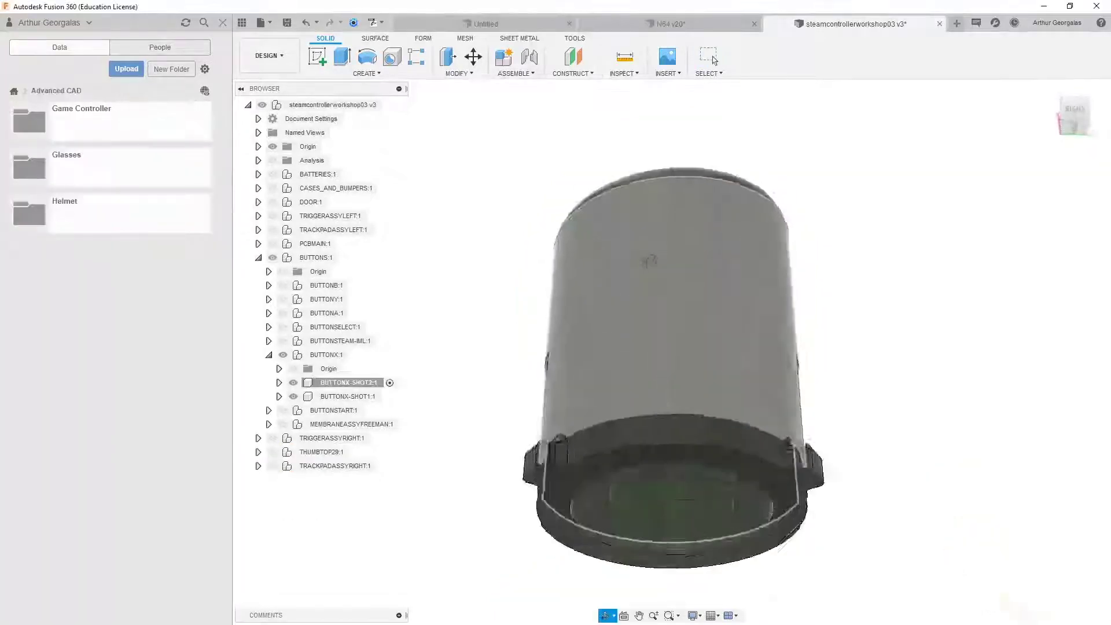
Step: Examine the X button's construction, expanding BUTTONX-SHOT2:1 and the bodies of BUTTONX-SHOT1:1 to see how the two parts are organised
left_click_drag(637, 145, 637, 221)
middle_click_drag(636, 221, 663, 264, "shift")
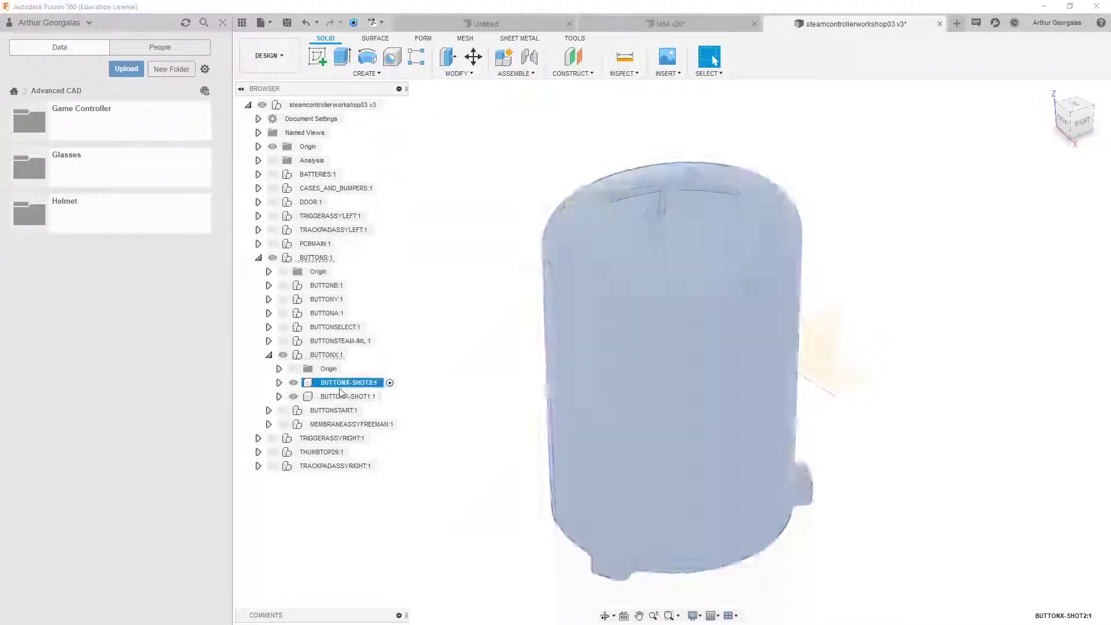
left_click(279, 383)
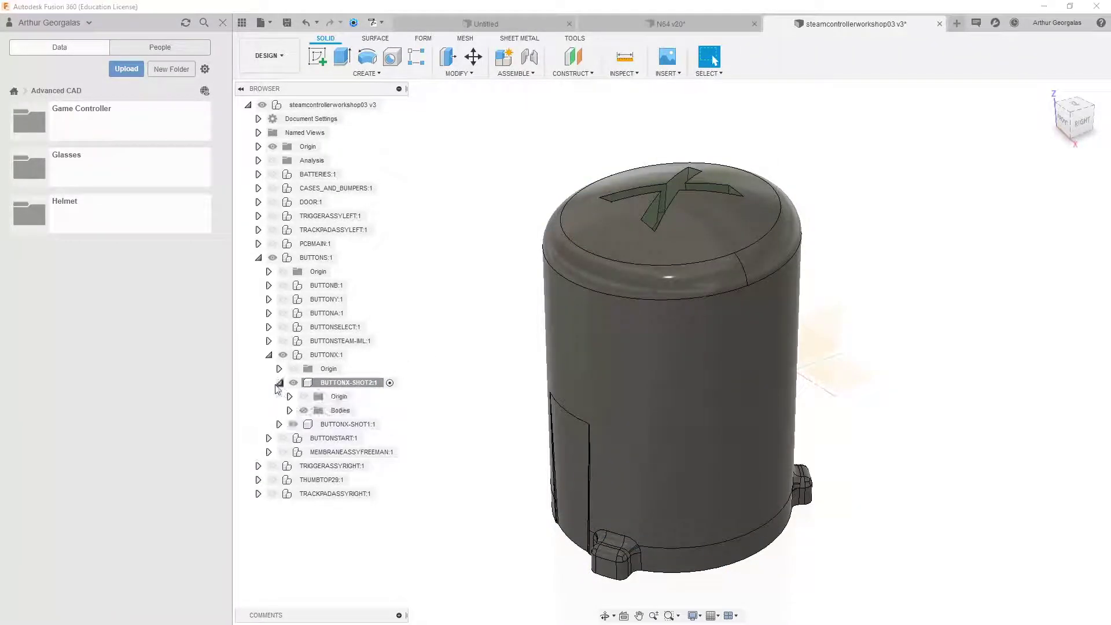
left_click(280, 424)
left_click(289, 452)
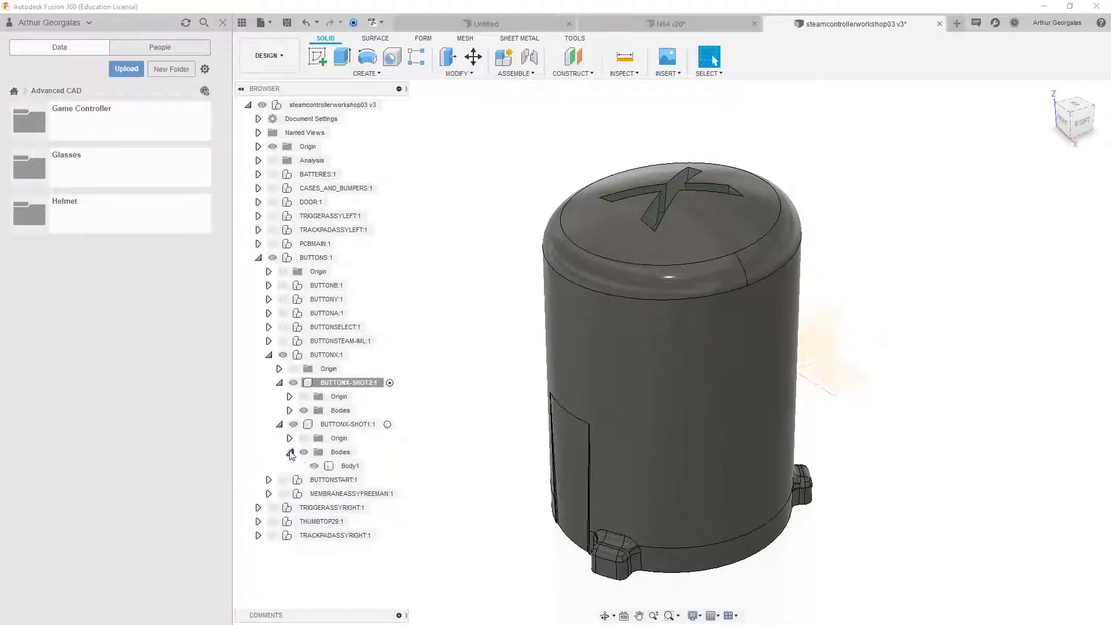
left_click(349, 466)
key("Escape")
scroll(654, 203, "up", 5)
middle_click_drag(713, 202, 620, 313, "shift")
scroll(626, 322, "down", 2)
scroll(621, 317, "down", 4)
middle_click_drag(657, 382, 625, 323)
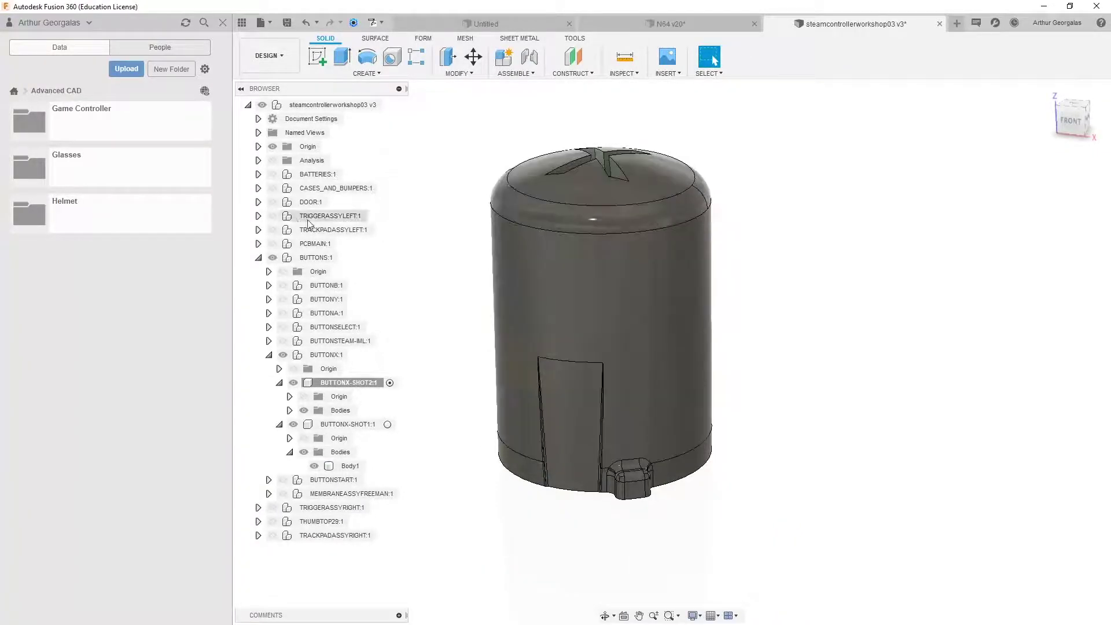
Step: Show CASES_AND_BUMPERS:1 and expand its components to view the case around the button, and hide the assembly again
left_click(272, 188)
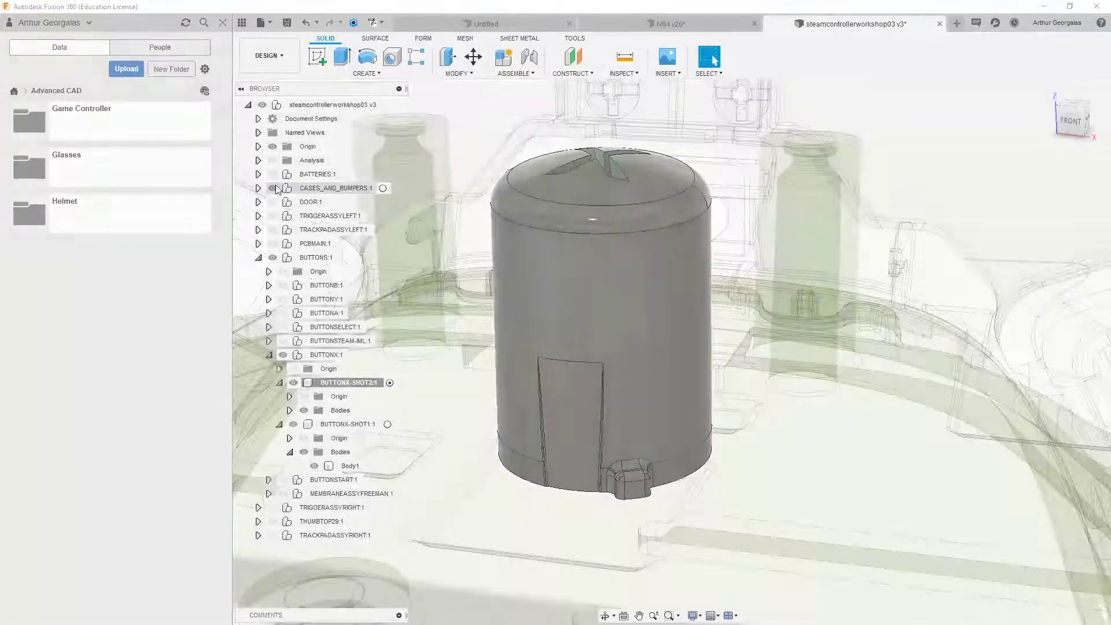
scroll(635, 229, "down", 3)
middle_click_drag(634, 229, 535, 216, "shift")
left_click(258, 188)
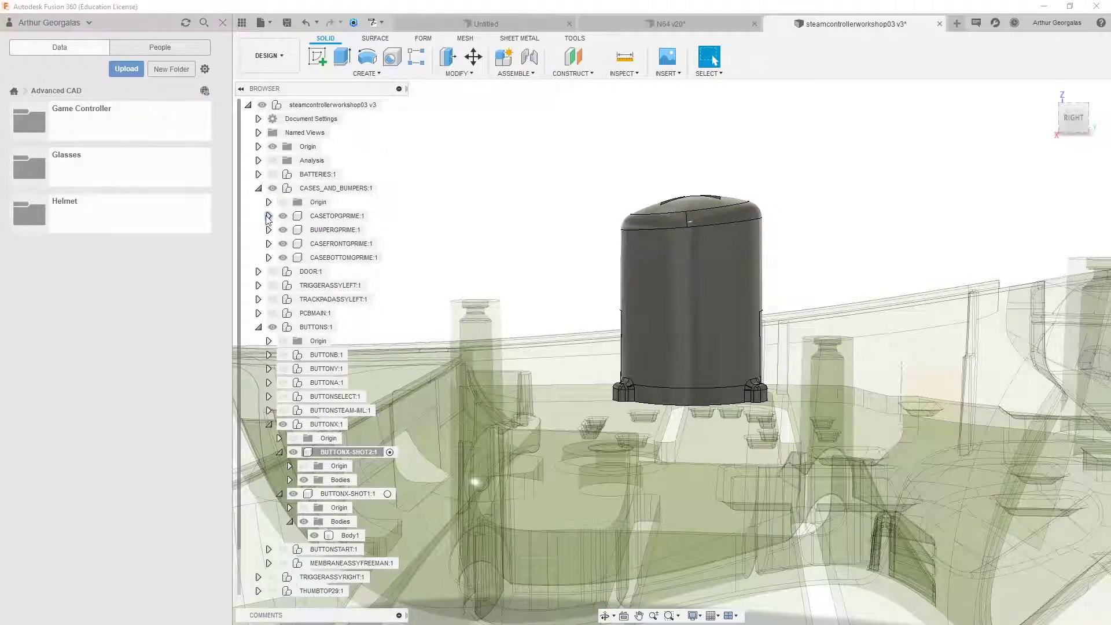
left_click(269, 216)
left_click(269, 216)
left_click(273, 188)
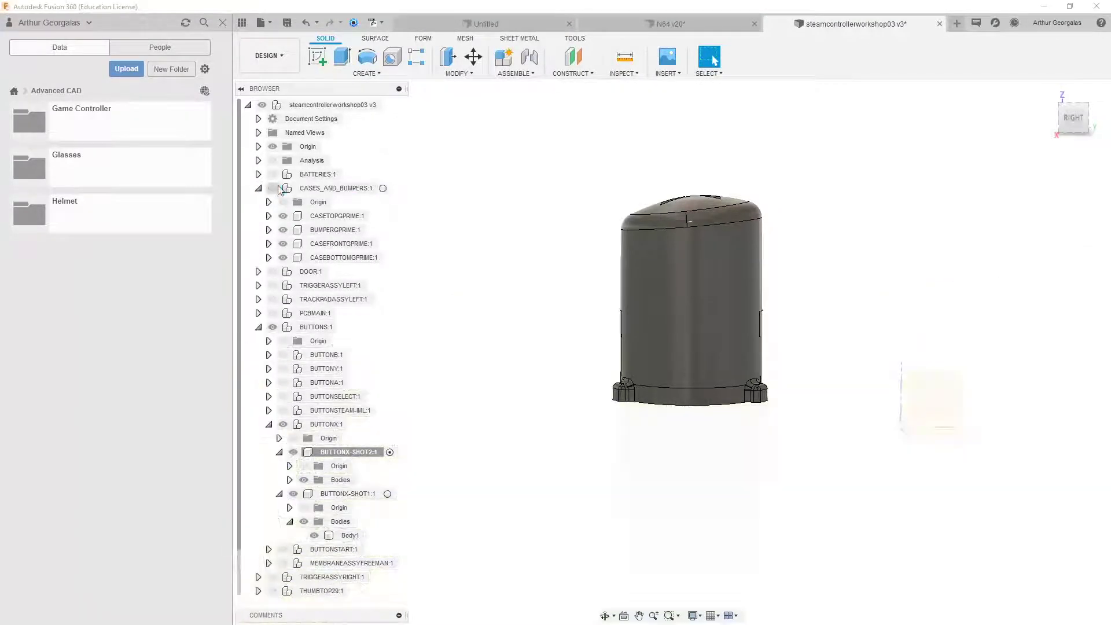
Step: Collapse the whole component tree and examine the X-shaped opening on the button's top up close
left_click(248, 106)
middle_click_drag(466, 164, 825, 280, "shift")
scroll(789, 278, "up", 8)
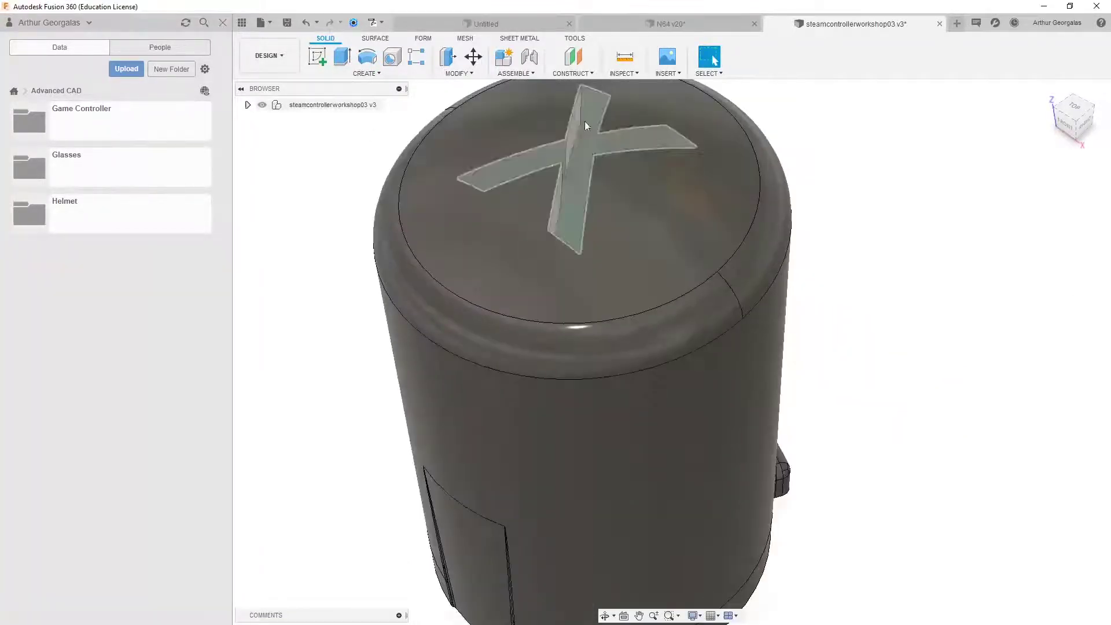
Step: Examine the X button's hollow underside and the tabs around its base
scroll(609, 269, "down", 5)
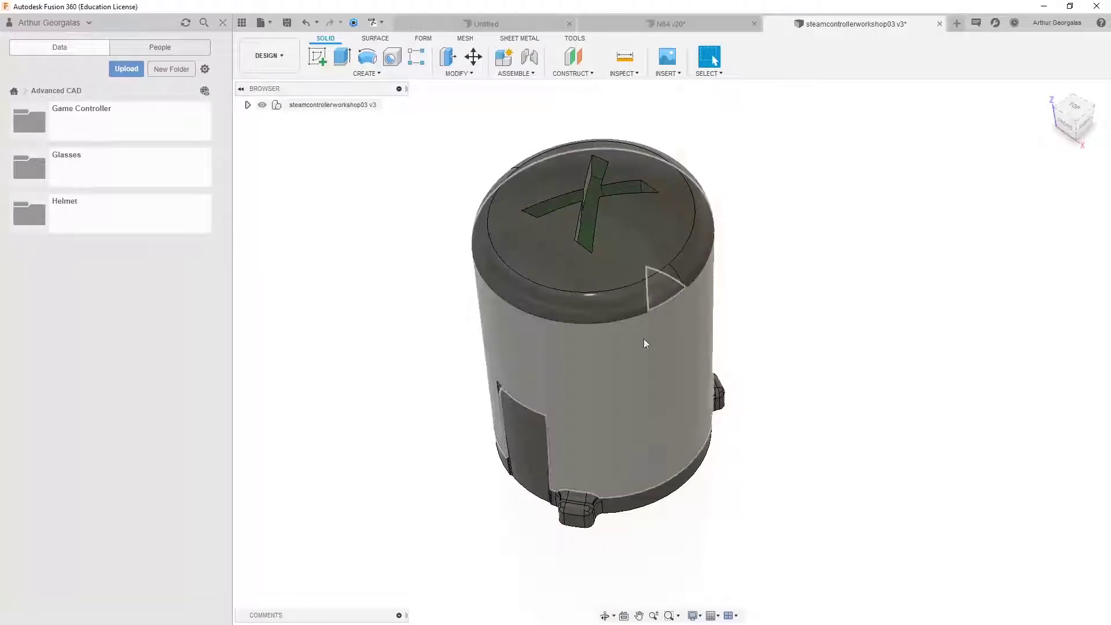
middle_click_drag(645, 342, 620, 199, "shift")
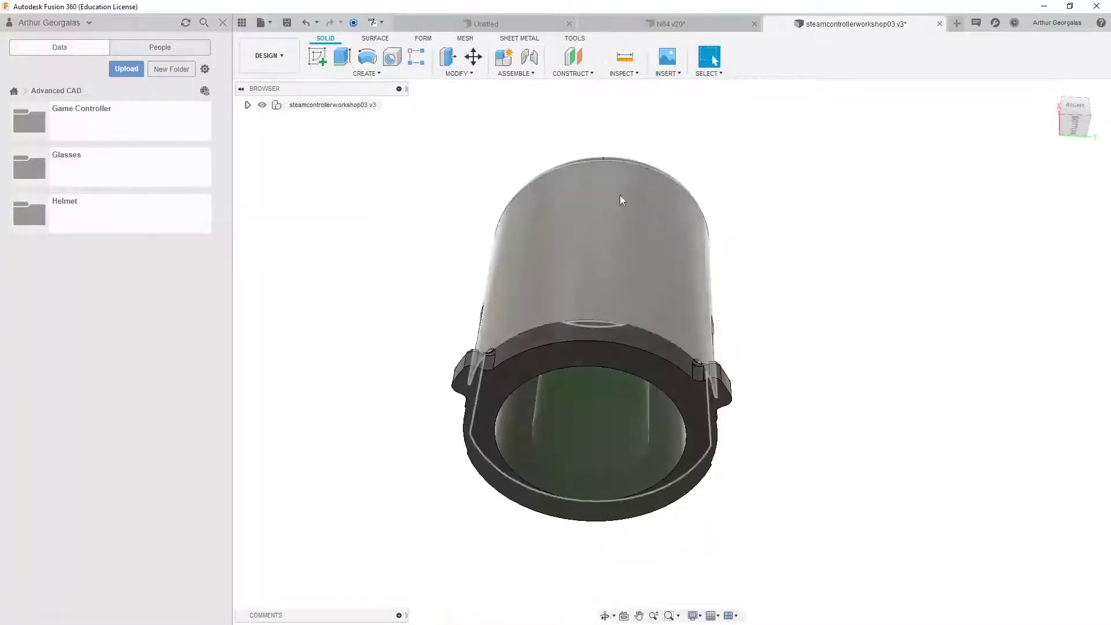
scroll(523, 264, "down", 3)
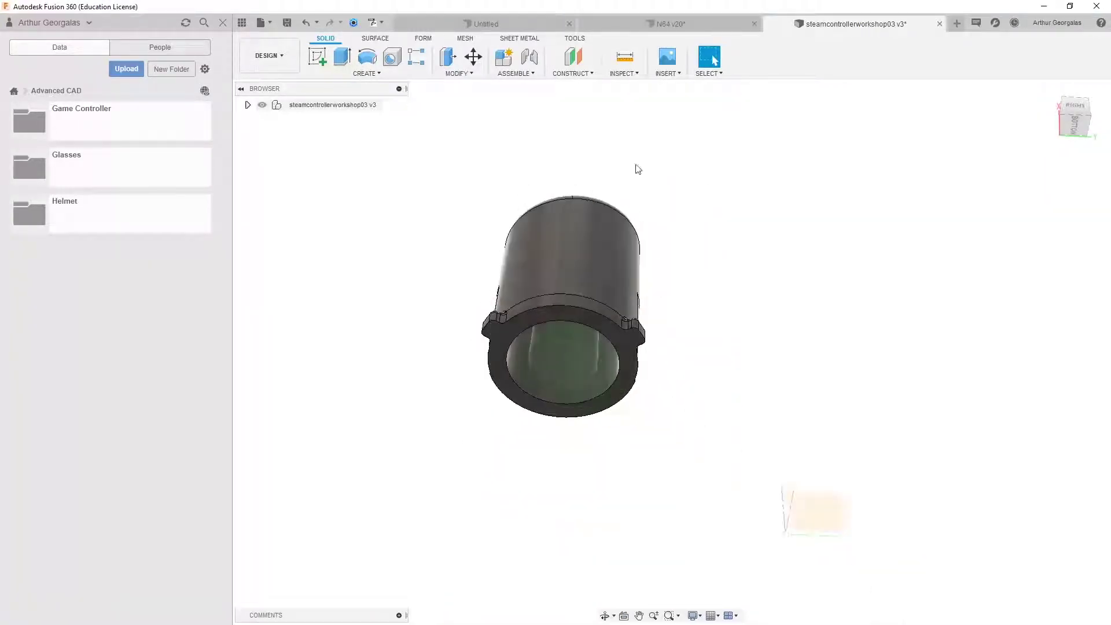
Step: Switch to the N64 design and start a sketch on the top face of the elongated diagonal button pad
left_click(630, 23)
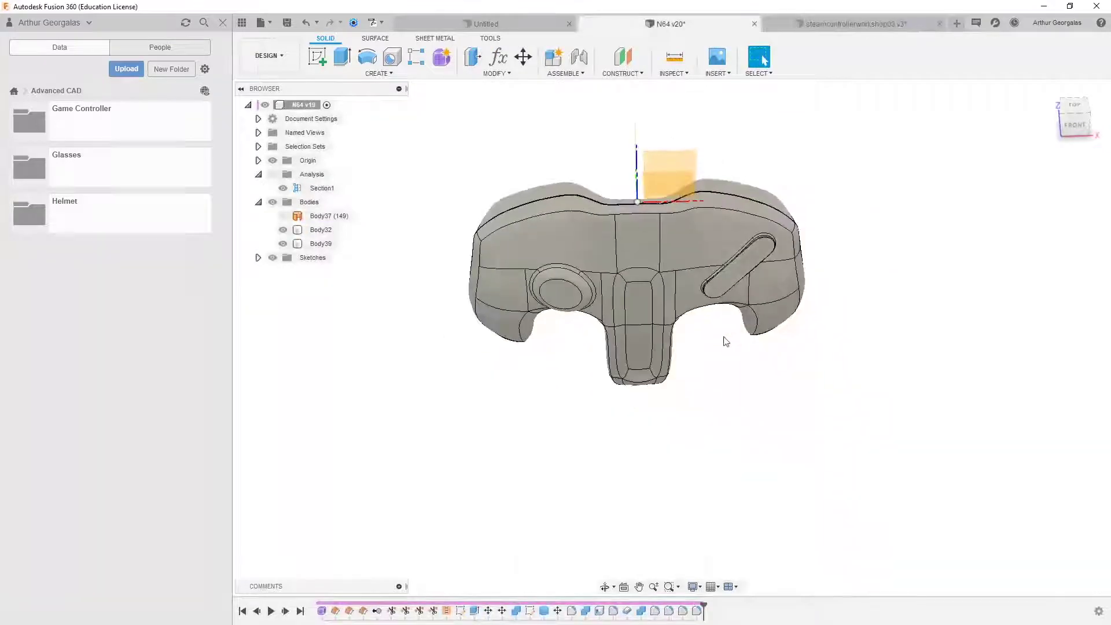
middle_click_drag(723, 342, 731, 230, "shift")
scroll(734, 226, "up", 5)
left_click(711, 184)
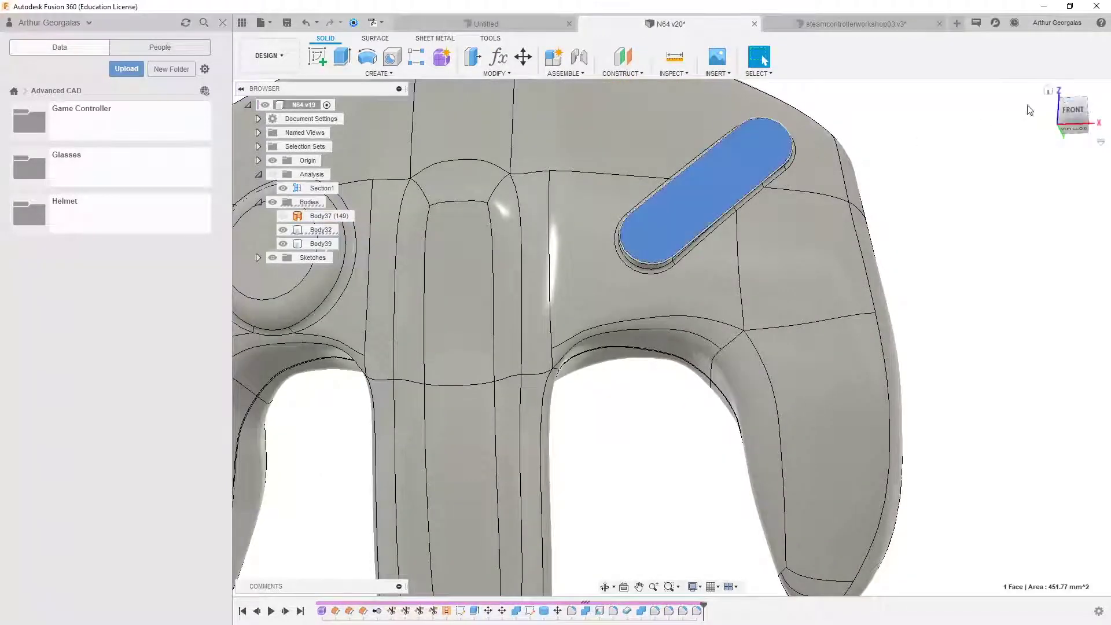
left_click(1072, 110)
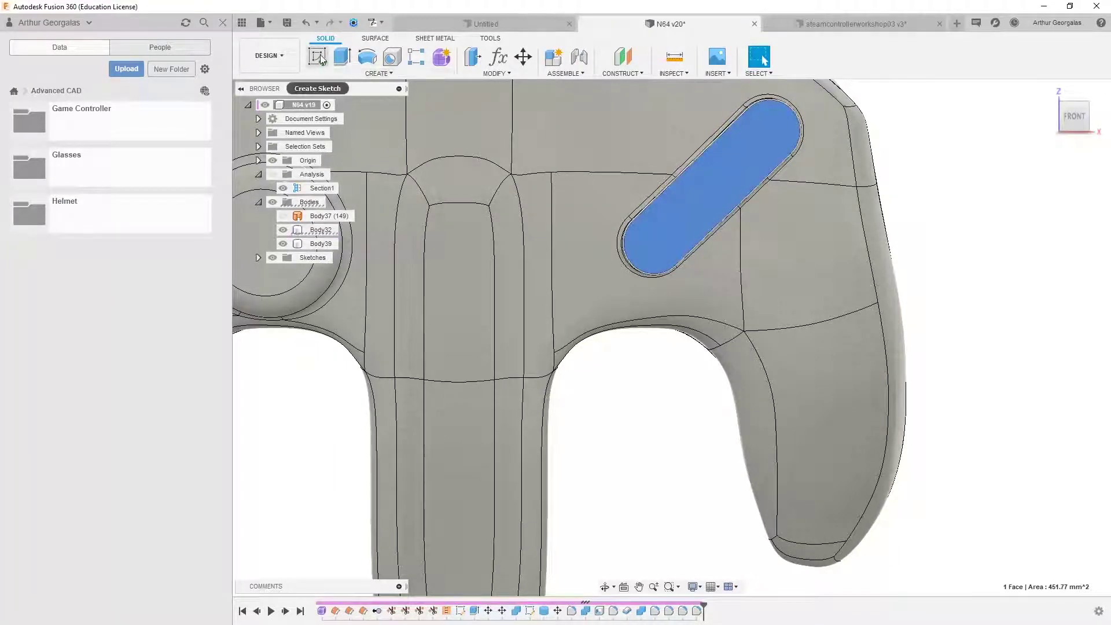
left_click(722, 232)
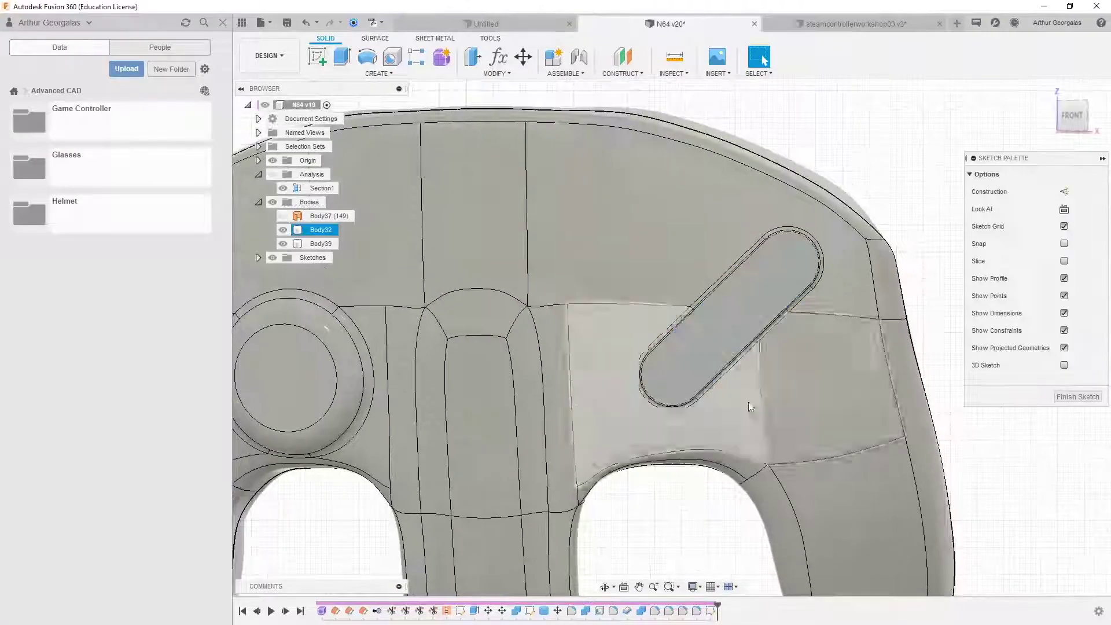
scroll(670, 322, "up", 5)
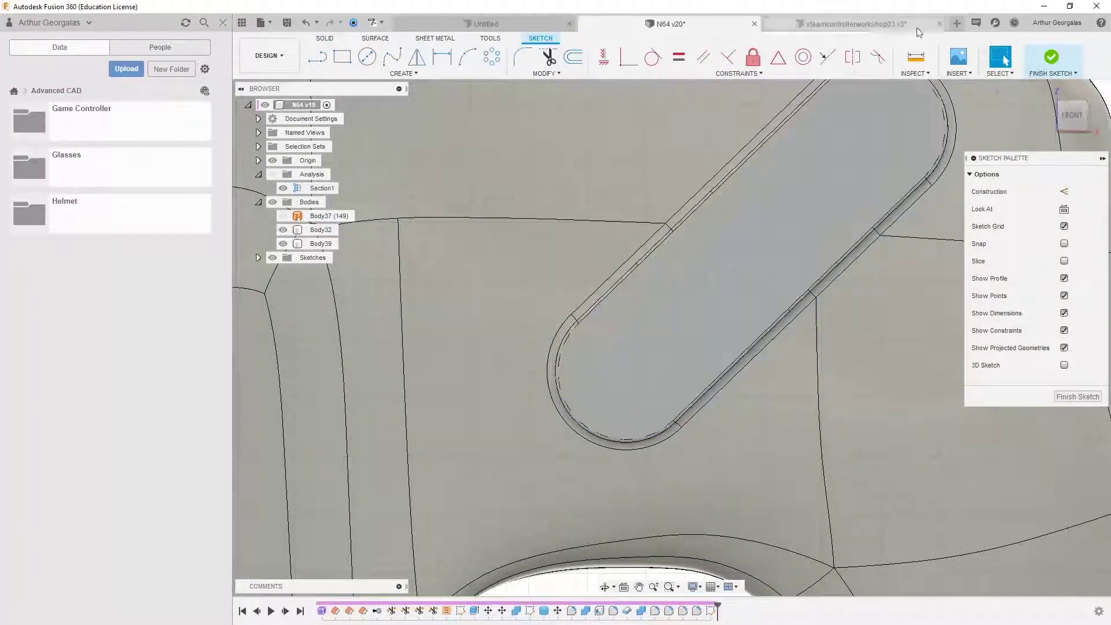
Step: Draw a line about 11.6 mm long across the pad's lower rounded end, joining the two endpoints of its arc
left_click(369, 59)
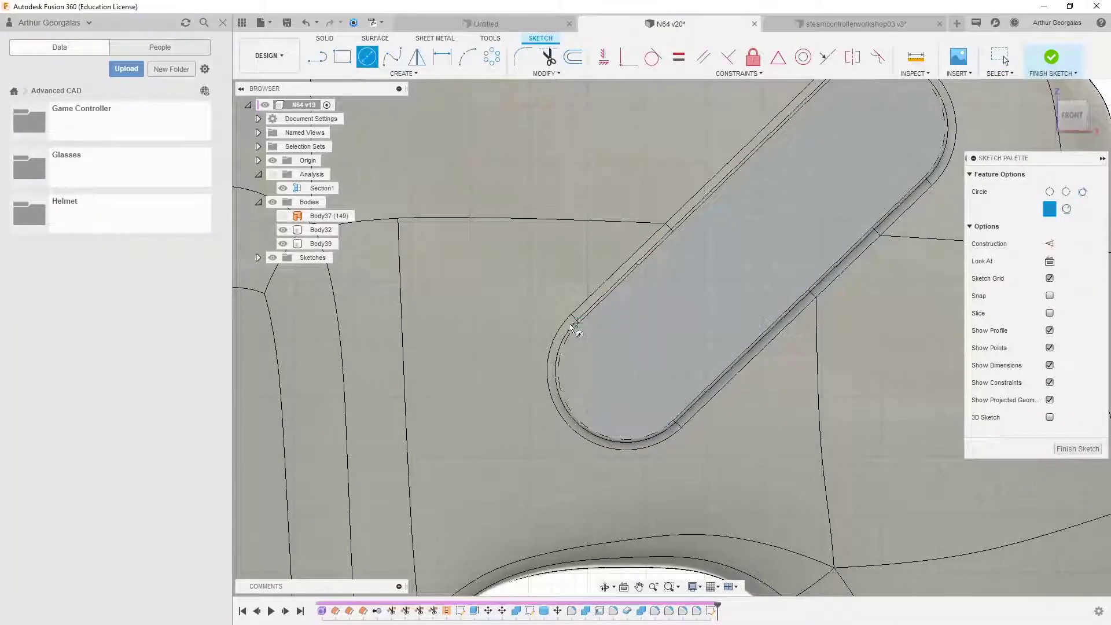
key("l")
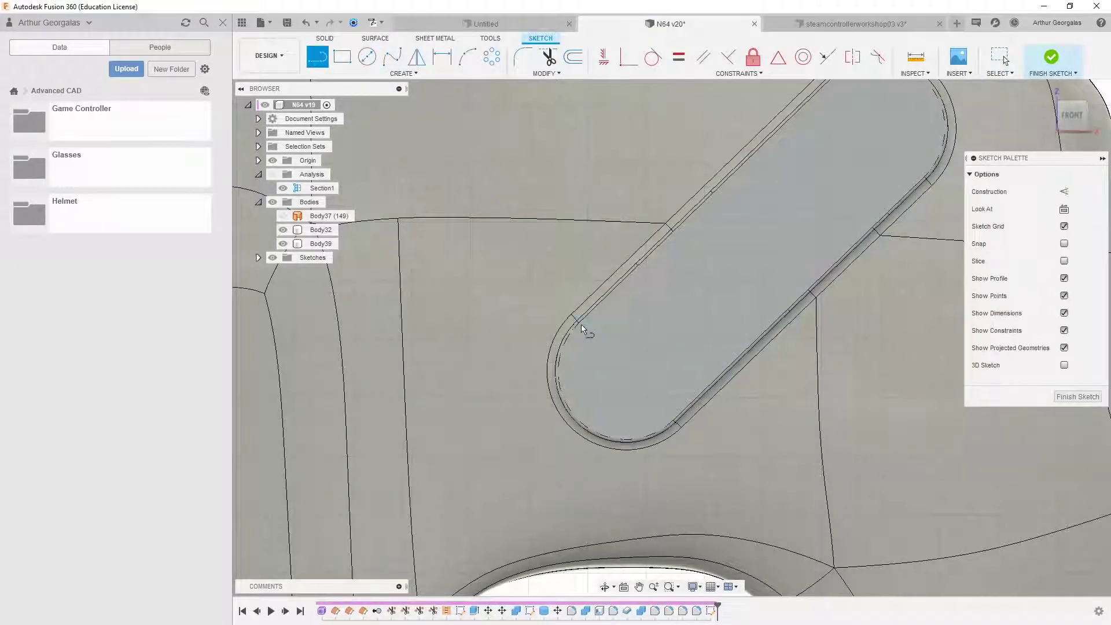
left_click(578, 323)
left_click(672, 420)
Step: Draw a circle about 9 mm in diameter centred on the midpoint of the line across the pad's end
left_click(366, 57)
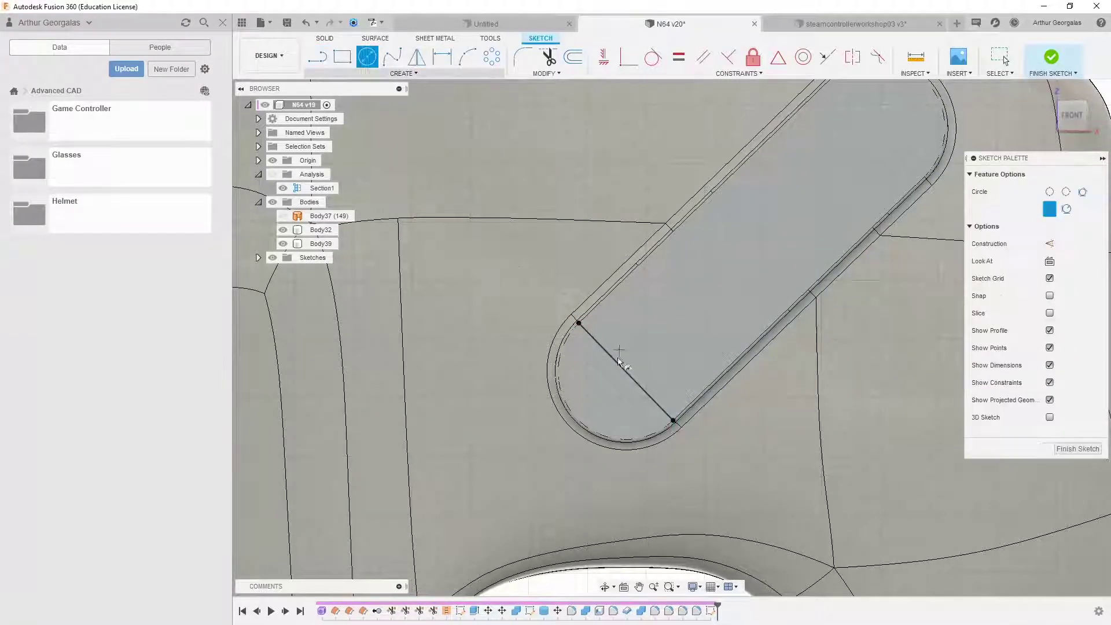
left_click(625, 371)
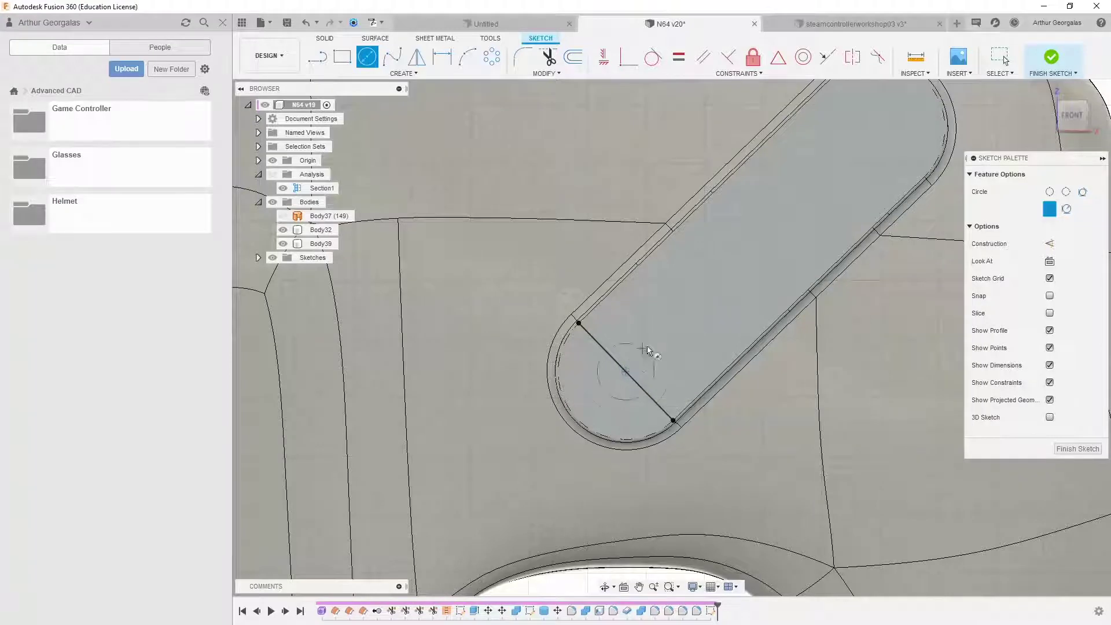
key("Escape")
key("Escape")
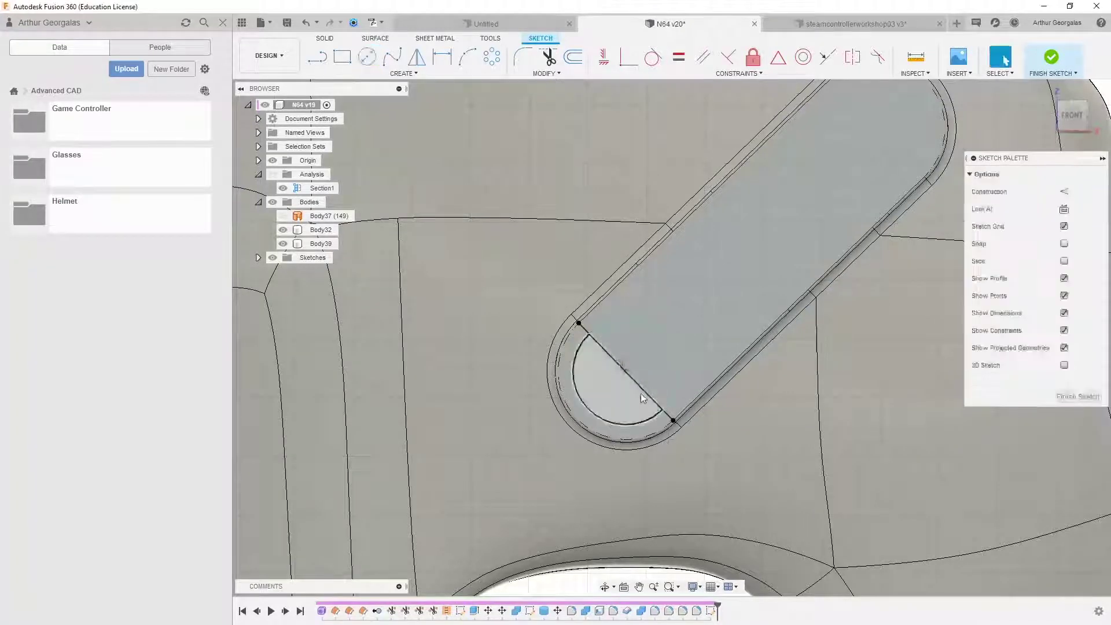
Step: Convert the line across the pad's rounded end to construction geometry
scroll(642, 399, "up", 3)
left_click(671, 415)
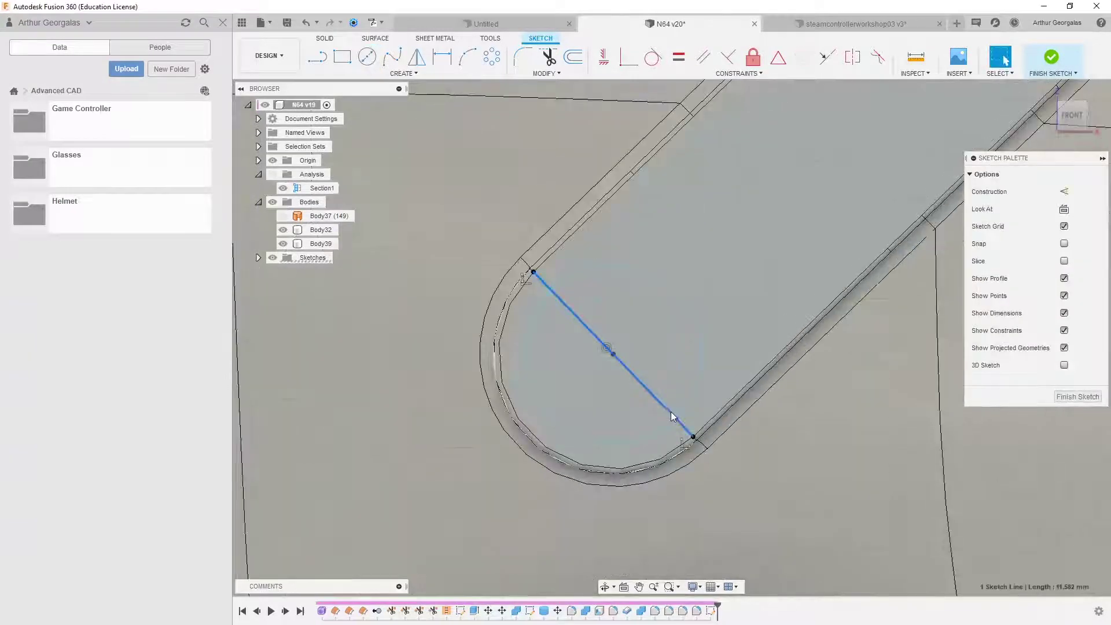
left_click(1063, 191)
left_click(763, 324)
Step: Set the diameter of the circle at the pad's lower end to 10 mm
key("d")
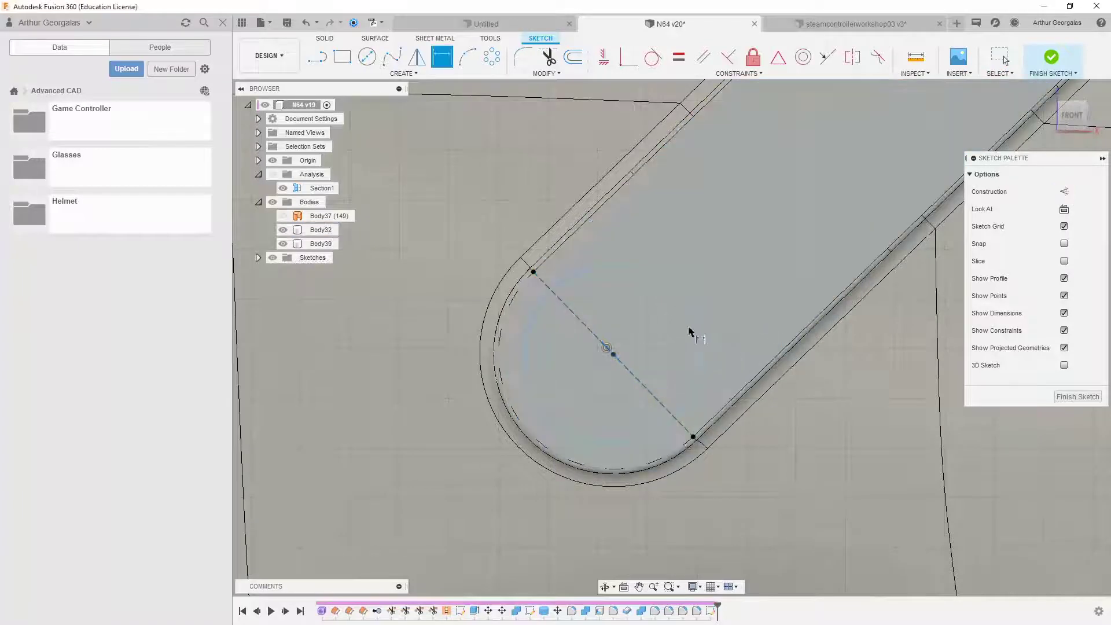
left_click(692, 318)
left_click(759, 261)
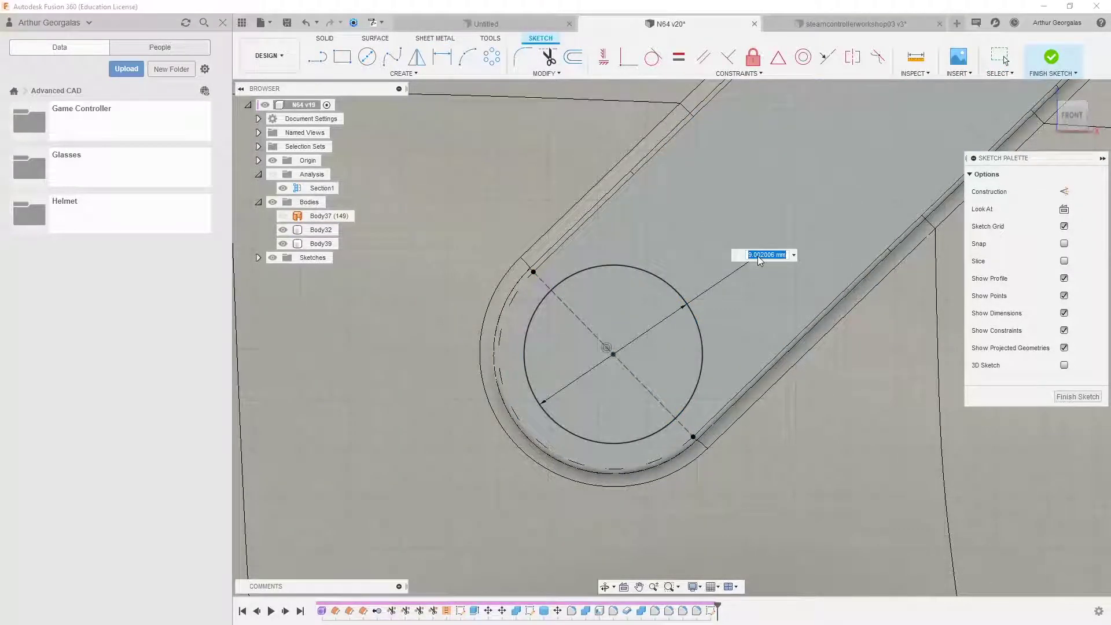
type("10")
key("Return")
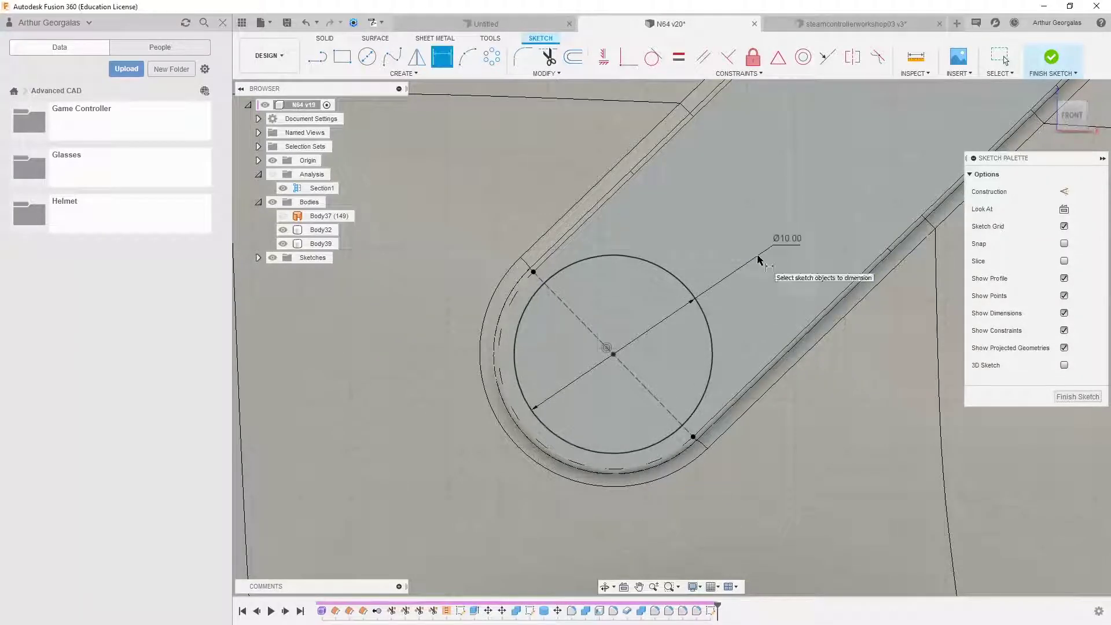
Step: Hide the data panel to enlarge the modelling area and finish the circle sketch on the pad
scroll(677, 376, "up", 4)
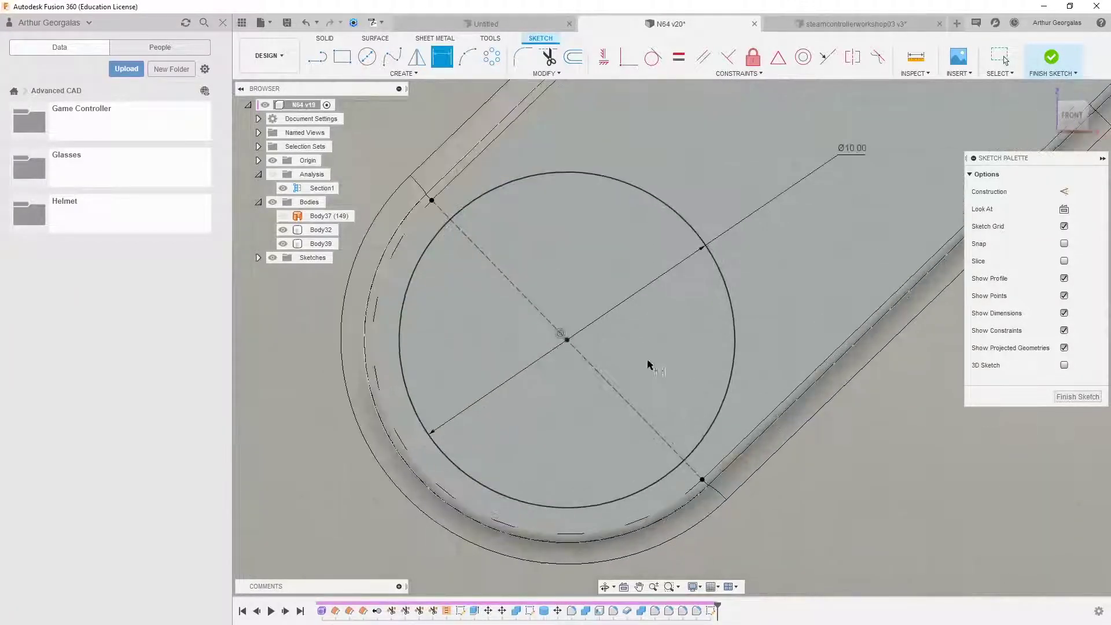
scroll(606, 379, "down", 3)
mouse_move(707, 302)
middle_mouse_down("shift")
mouse_move(609, 352)
mouse_move(719, 280)
mouse_move(730, 482)
middle_mouse_up("shift")
scroll(682, 283, "down", 3)
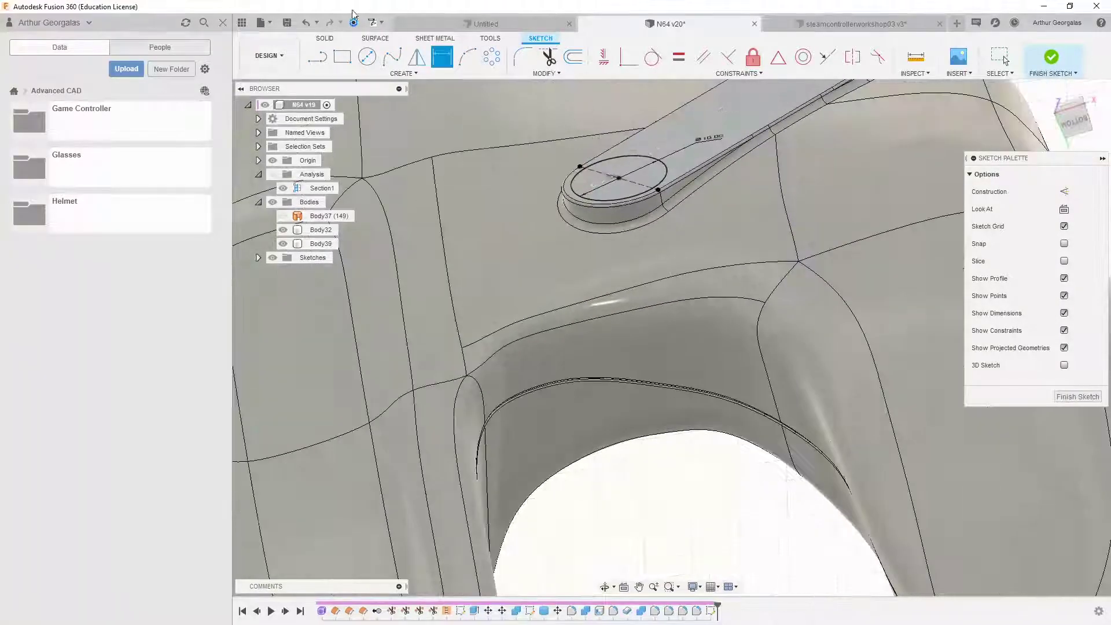
mouse_move(600, 260)
middle_mouse_down("shift")
mouse_move(627, 193)
mouse_move(620, 209)
mouse_move(737, 340)
mouse_move(656, 270)
mouse_move(625, 302)
middle_mouse_up("shift")
key("d")
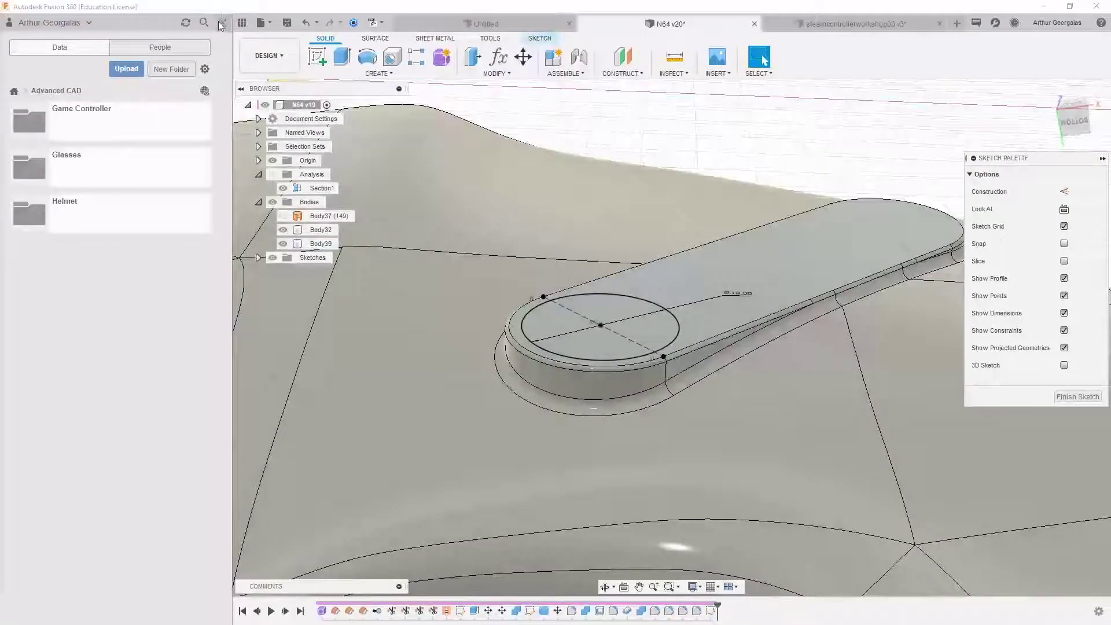
left_click(219, 22)
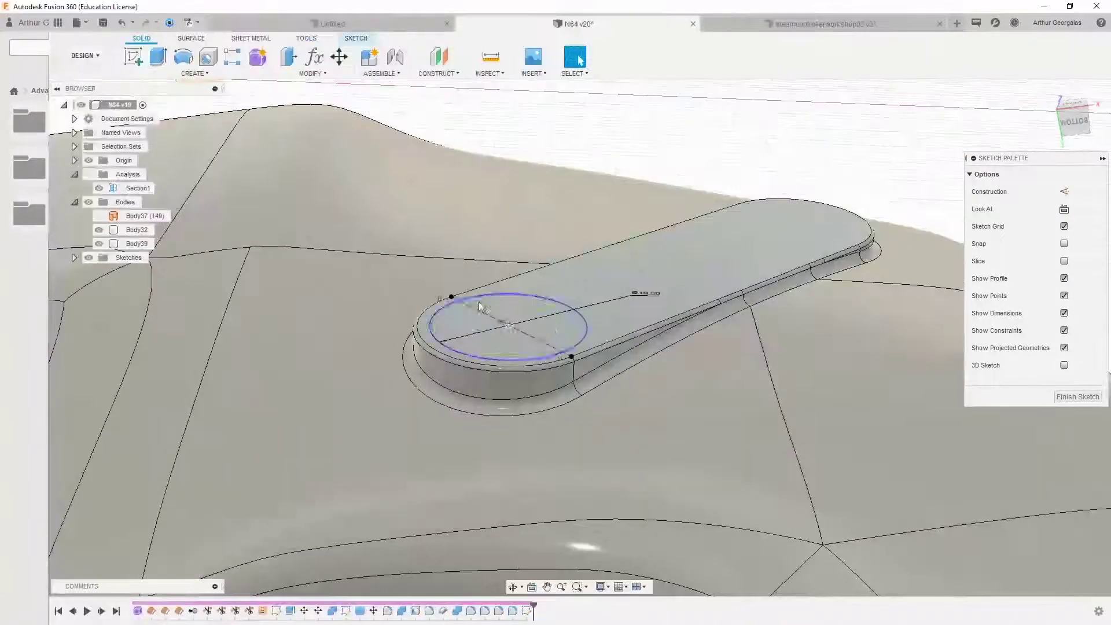
scroll(489, 319, "down", 5)
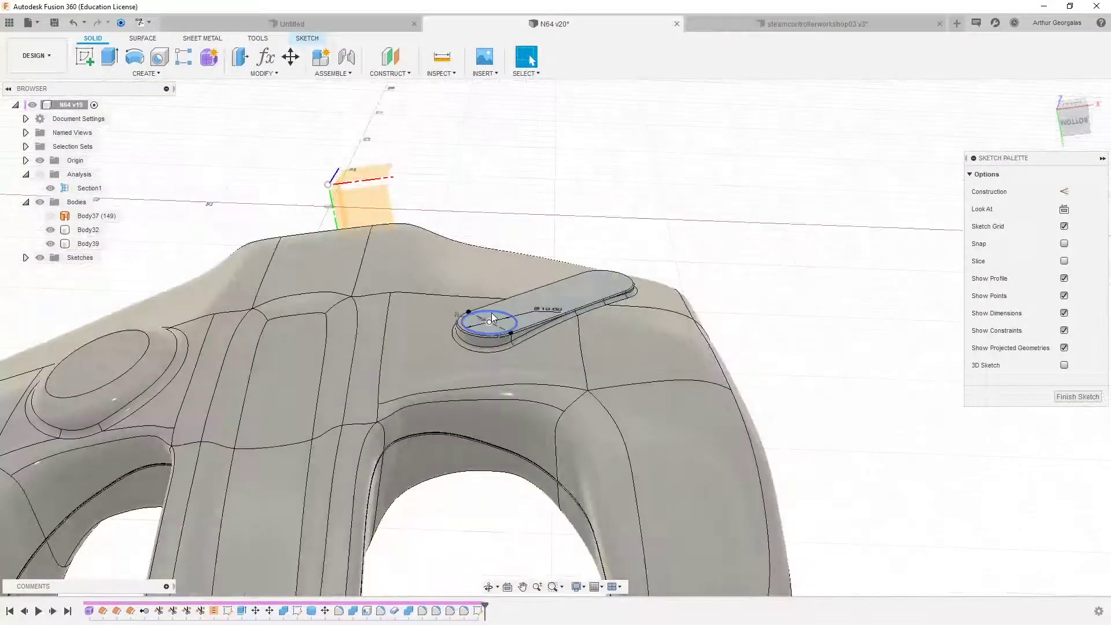
left_click(1077, 397)
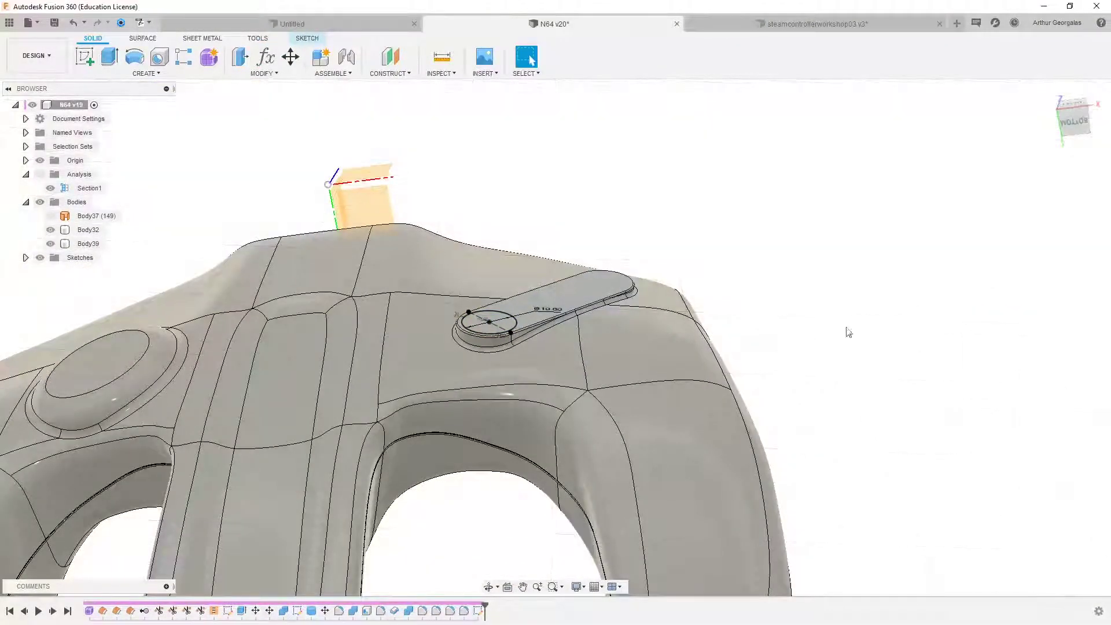
mouse_move(758, 304)
middle_mouse_down("shift")
mouse_move(779, 302)
mouse_move(775, 270)
mouse_move(764, 299)
middle_mouse_up("shift")
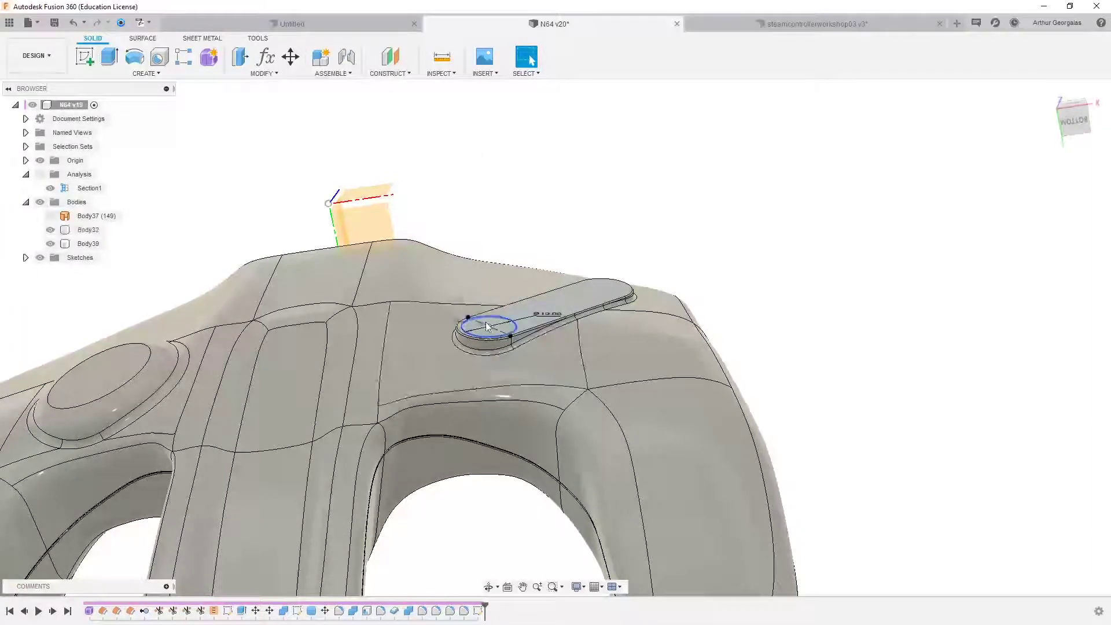
middle_click_drag(485, 322, 413, 264, "shift")
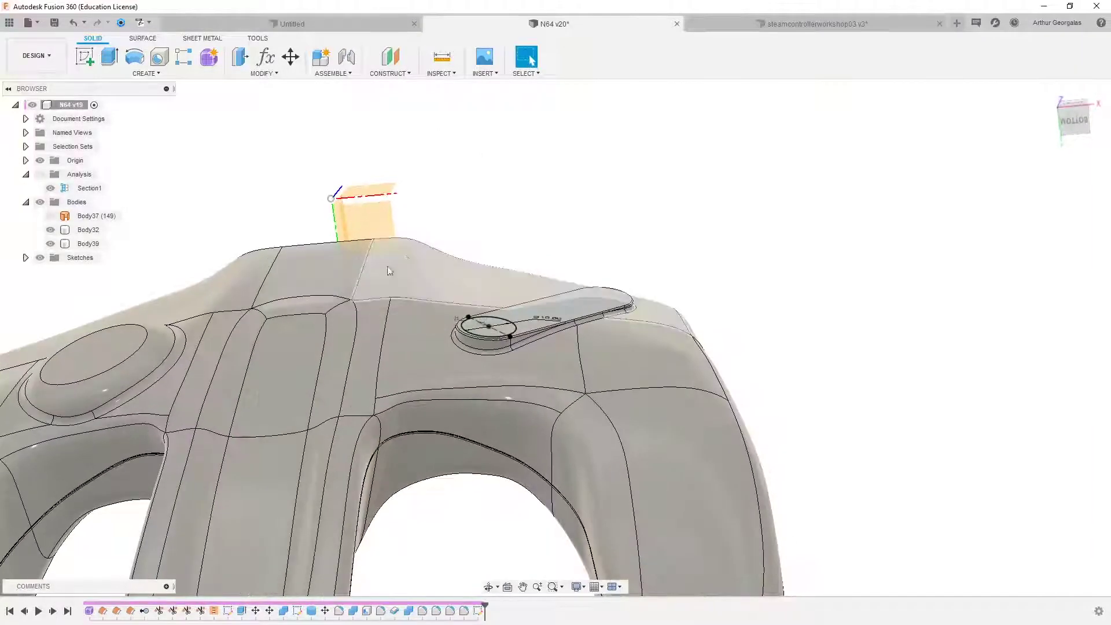
key("Escape")
middle_click_drag(449, 221, 501, 241, "shift")
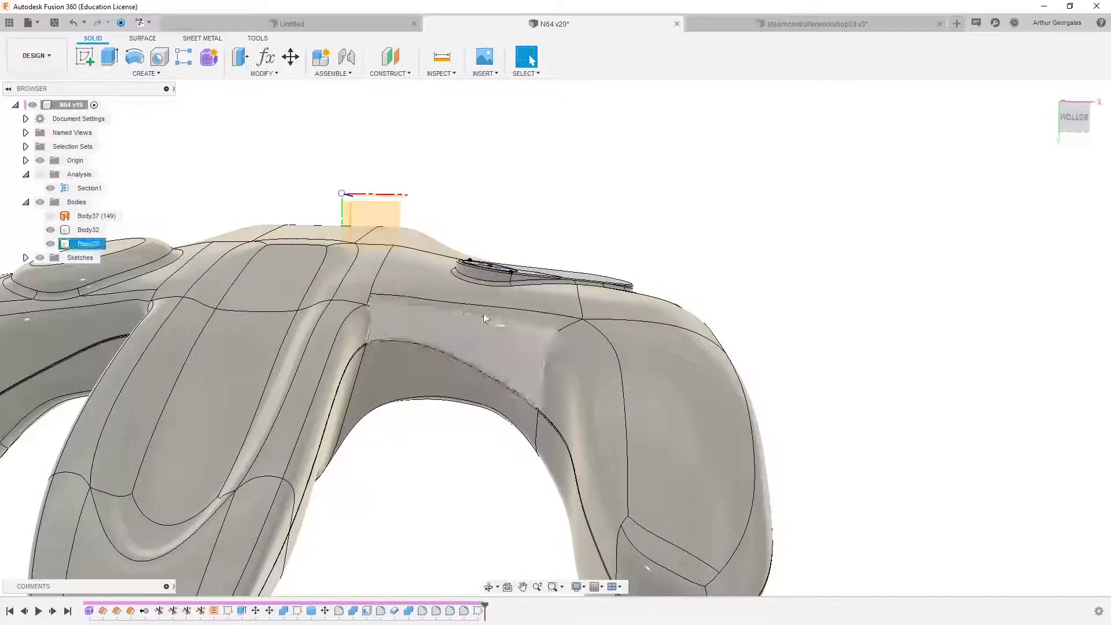
scroll(508, 268, "up", 3)
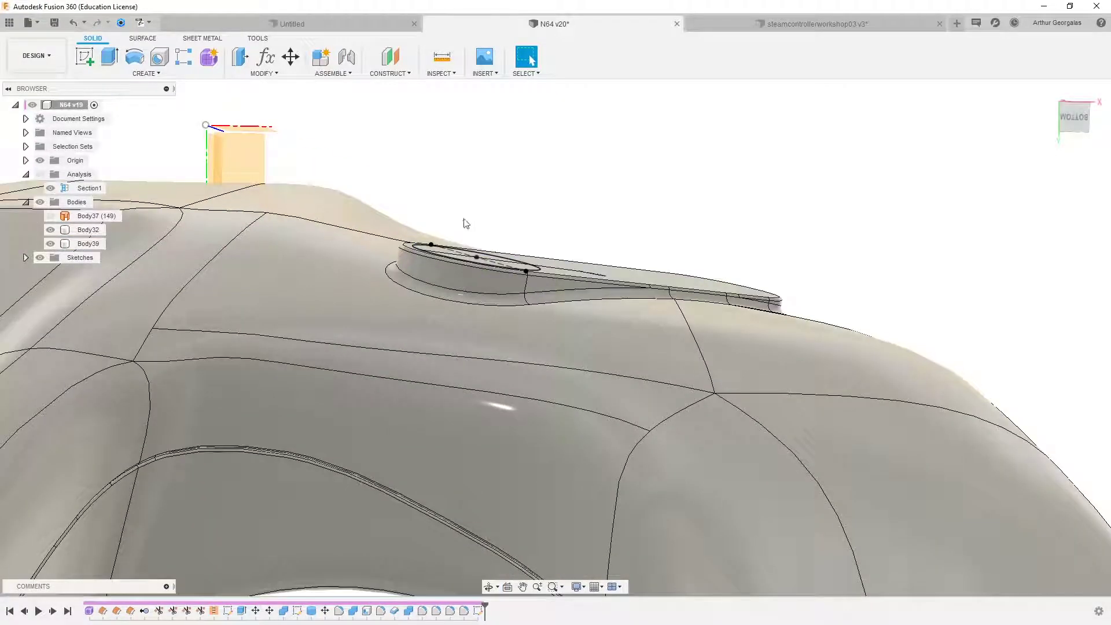
left_click(387, 73)
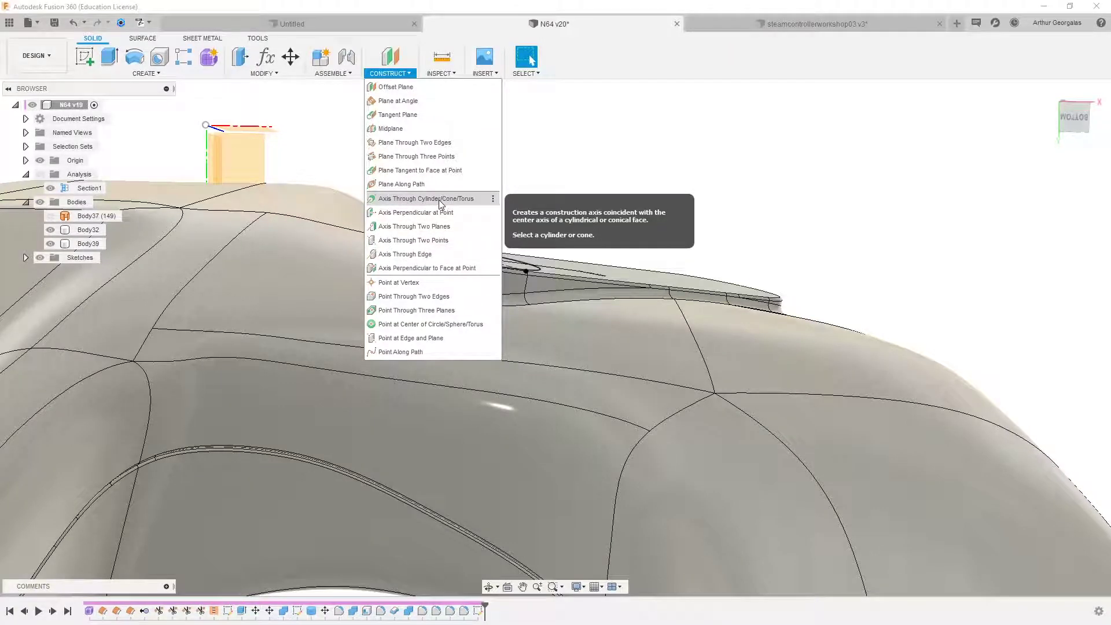
left_click(448, 272)
left_click(484, 250)
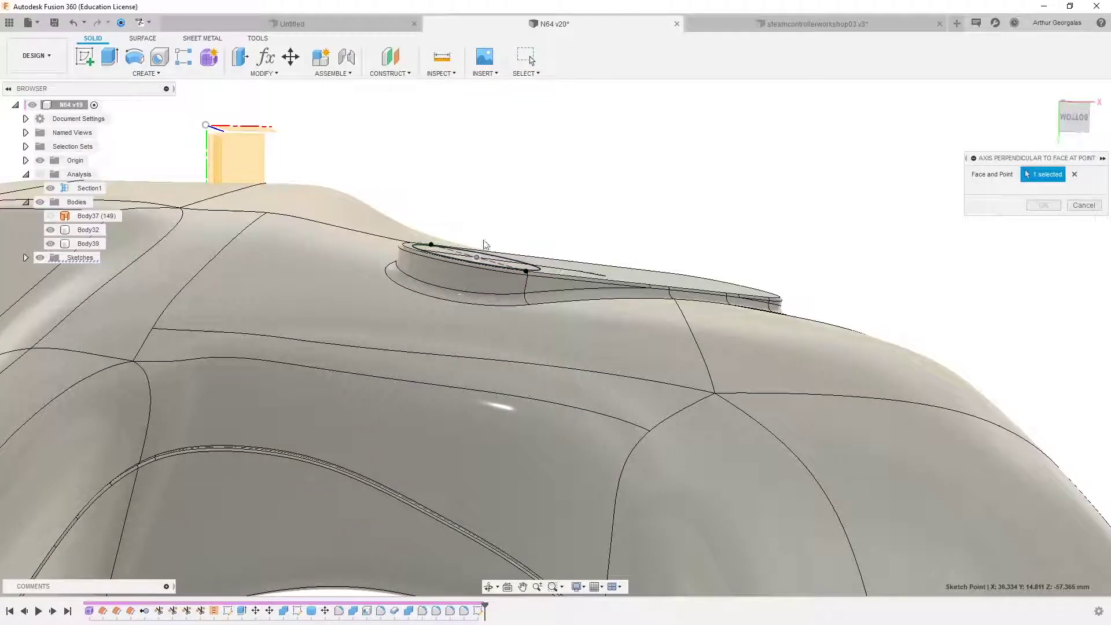
scroll(484, 246, "up", 2)
left_click(481, 264)
scroll(483, 254, "down", 5)
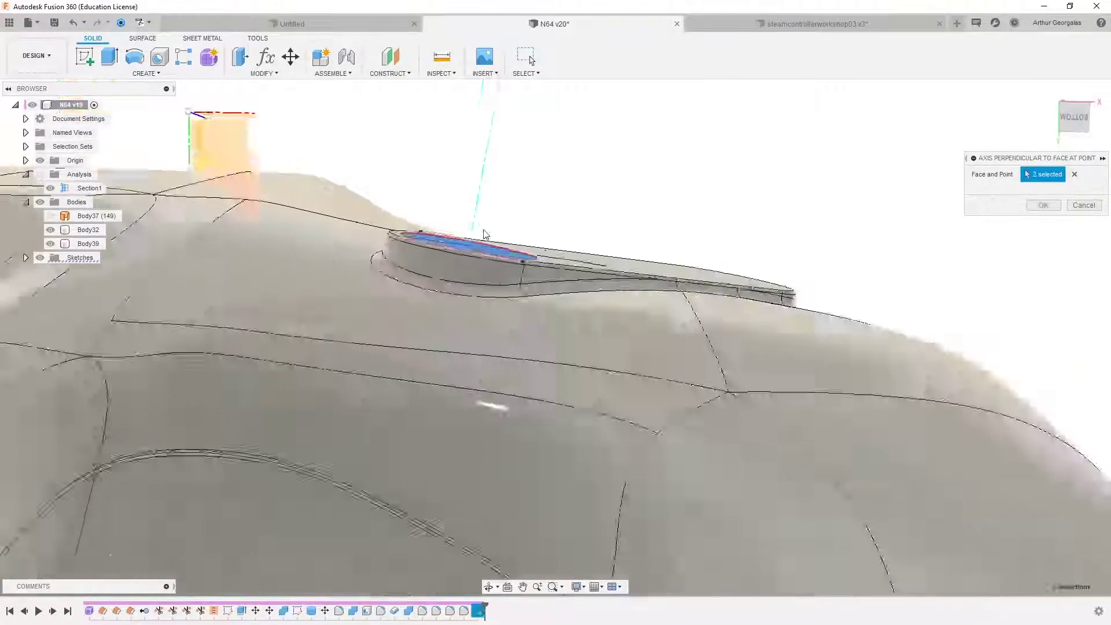
scroll(516, 238, "down", 2)
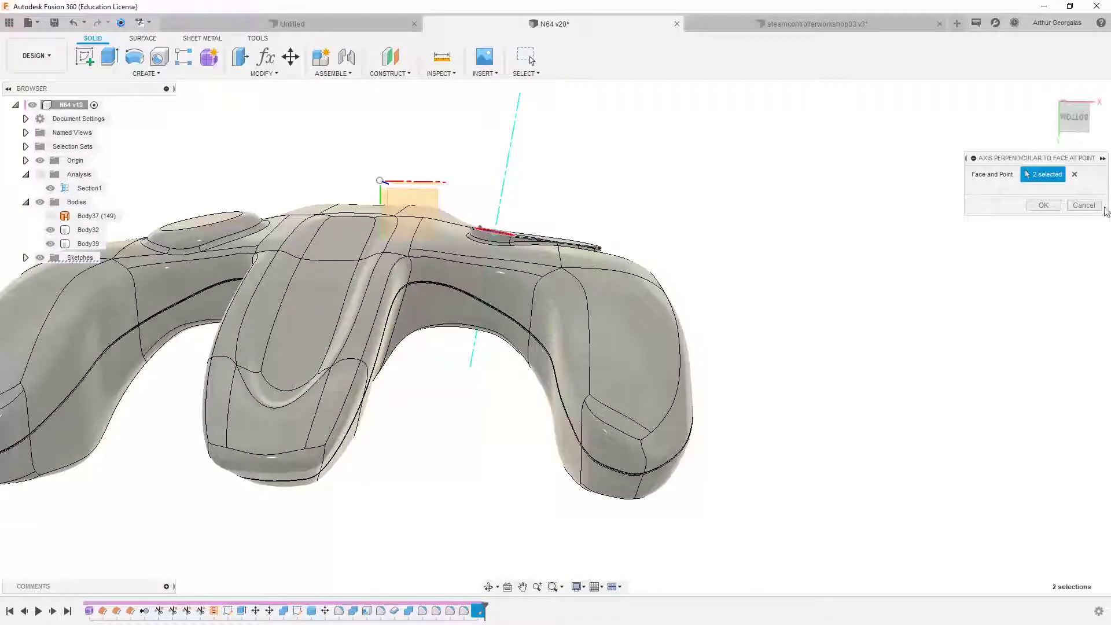
left_click(1084, 205)
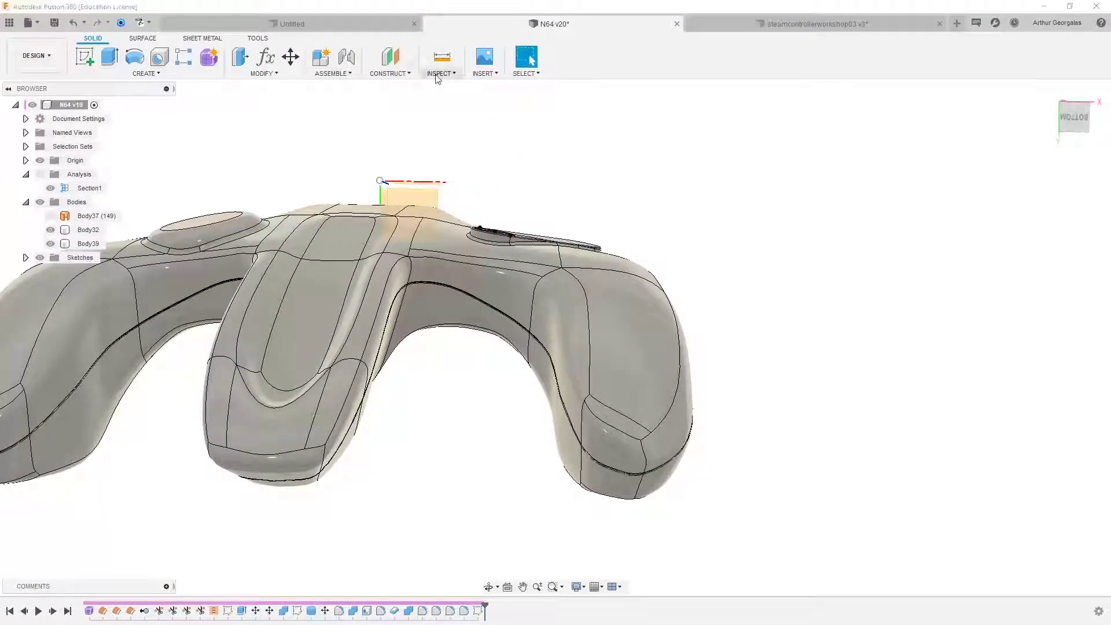
left_click(381, 74)
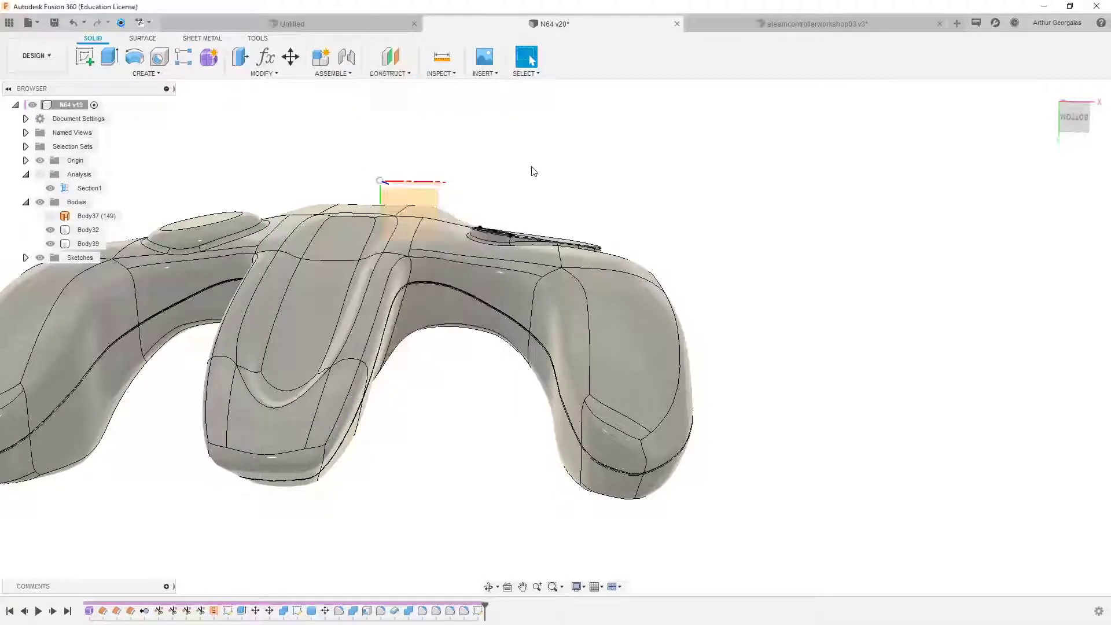
Step: Start a new sketch on the YZ origin plane, seen from the controller's right side
middle_click_drag(558, 177, 514, 266, "shift")
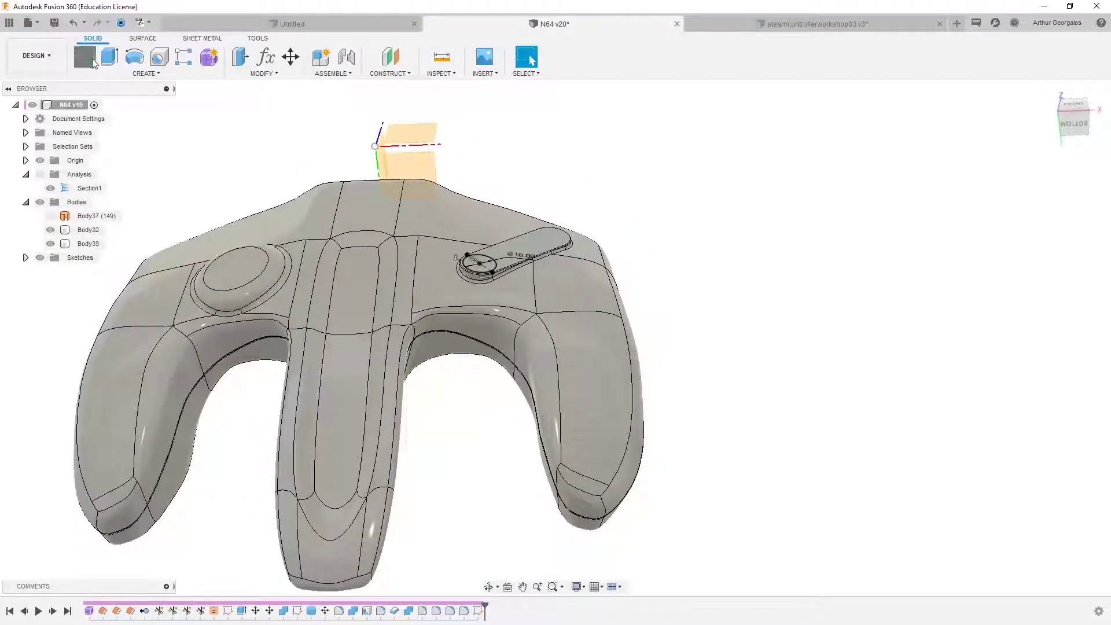
left_click(93, 62)
left_click(439, 124)
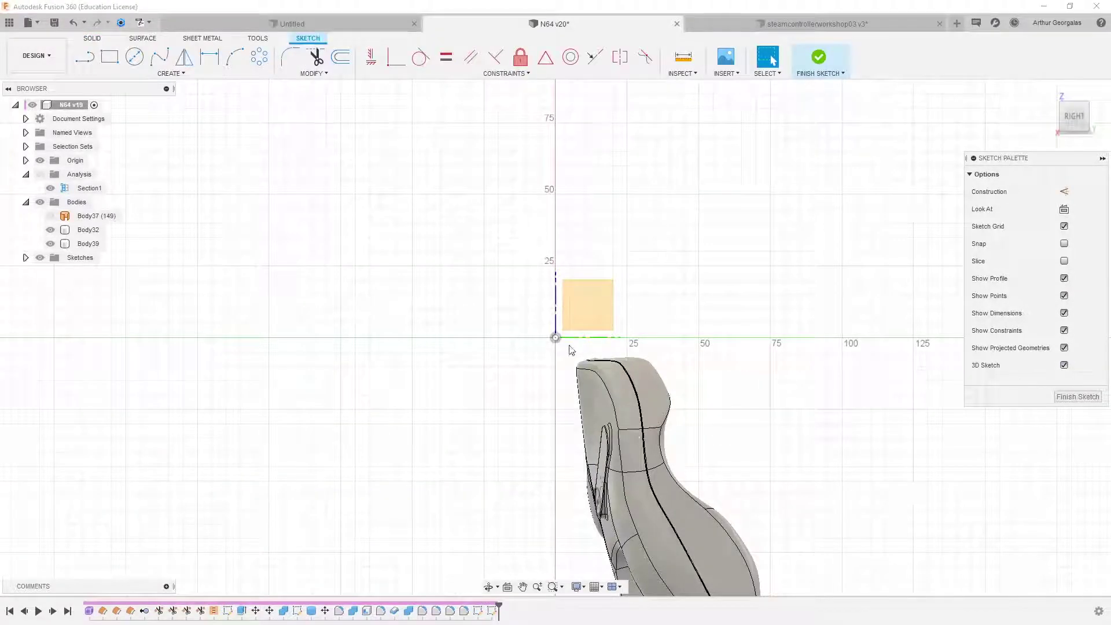
Step: Draw a line about 20 mm long from the 10 mm circle's centre out in front of the controller and finish the sketch
middle_click_drag(678, 309, 739, 290, "shift")
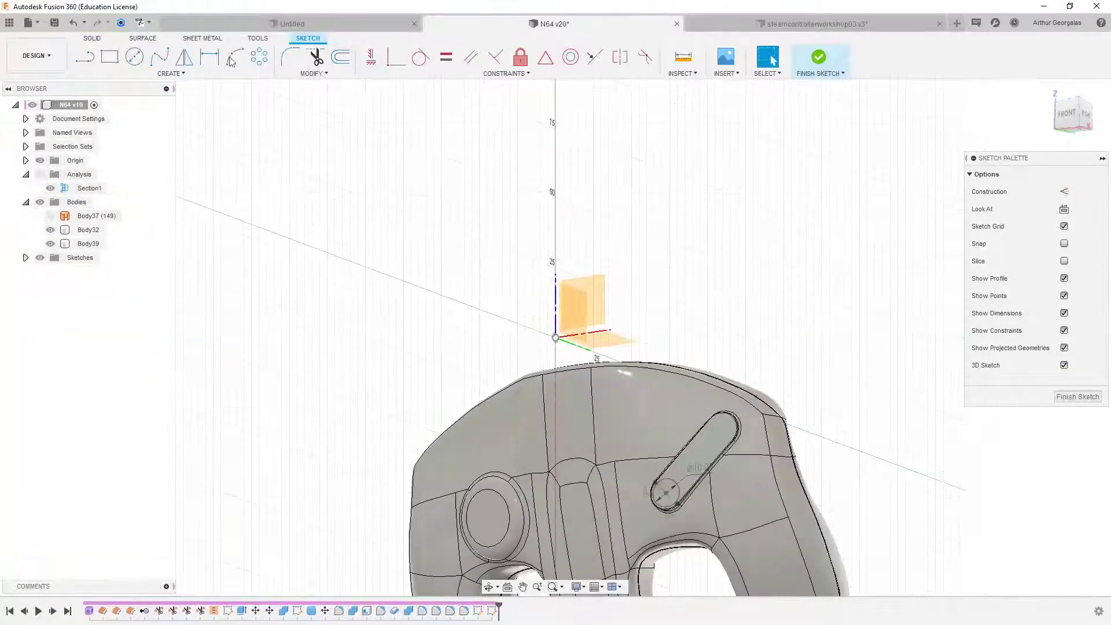
left_click(91, 64)
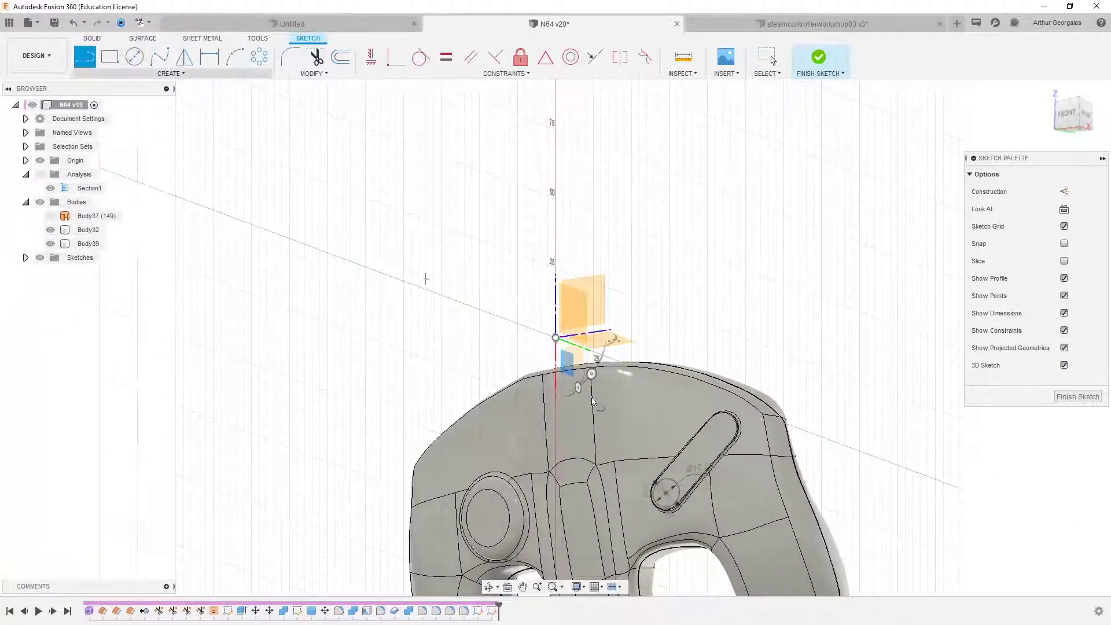
left_click(667, 495)
middle_click_drag(668, 266, 833, 169, "shift")
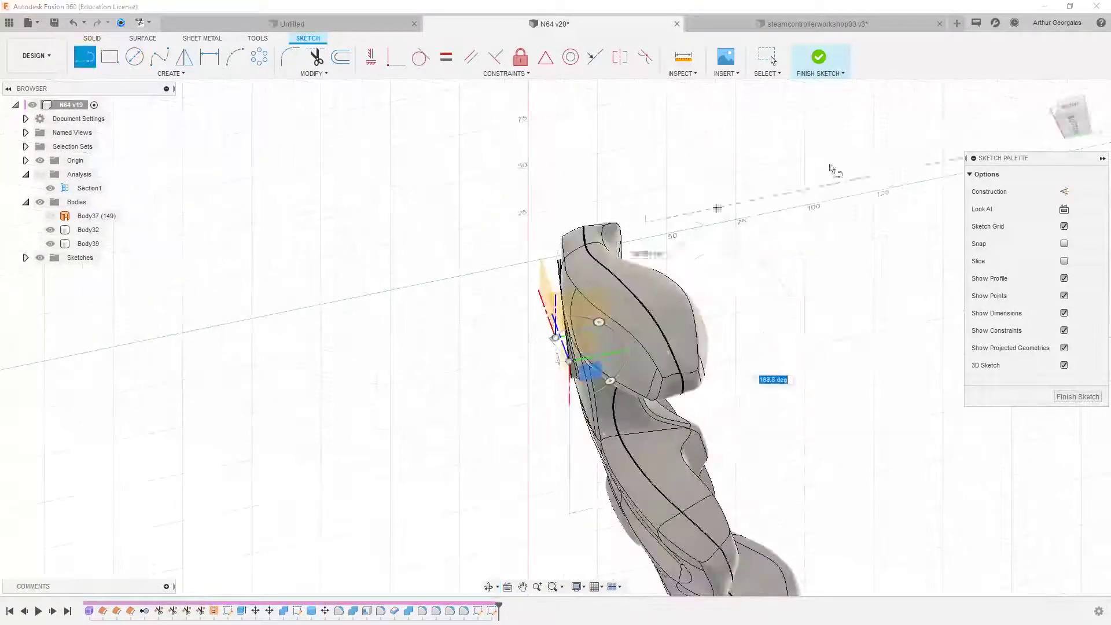
left_click(1074, 116)
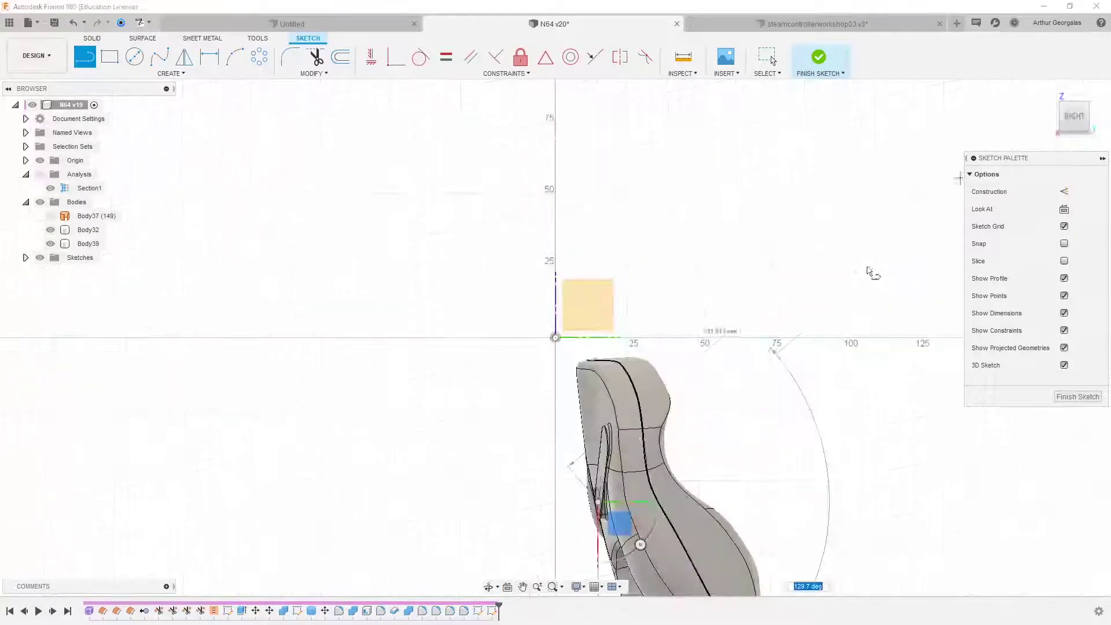
left_click(540, 502)
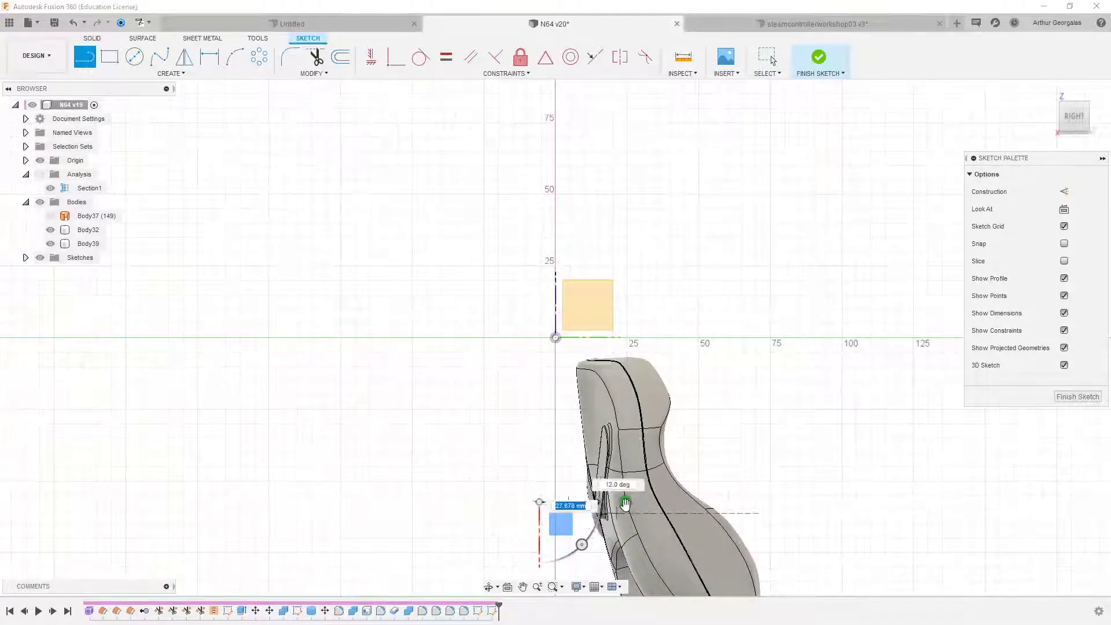
middle_click_drag(625, 504, 804, 454, "shift")
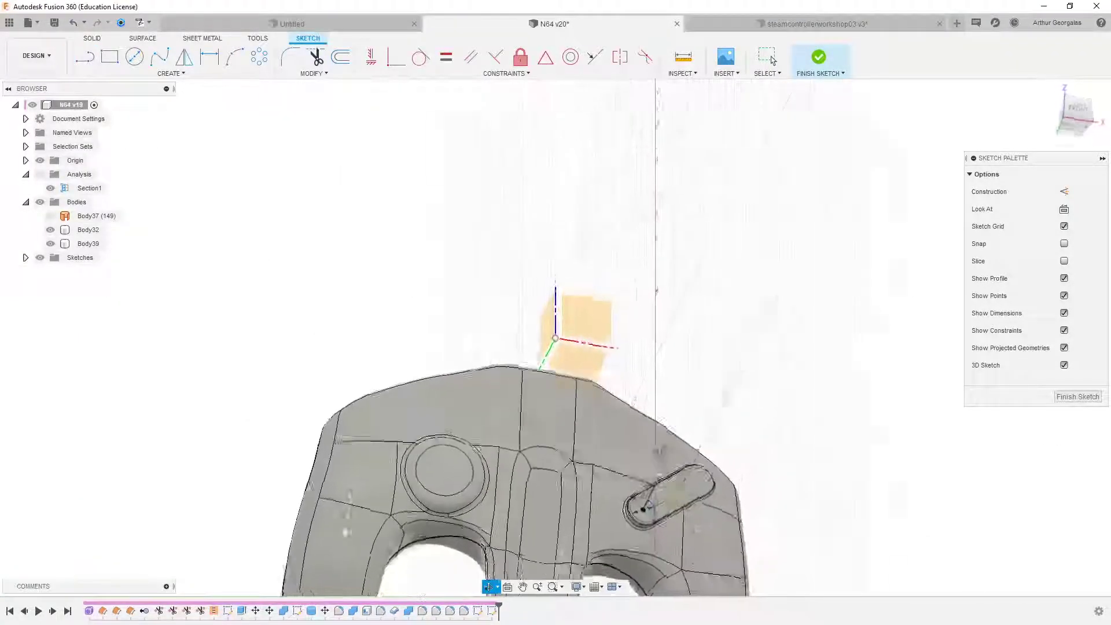
middle_click_drag(593, 457, 557, 454, "shift")
scroll(586, 404, "up", 6)
middle_click_drag(582, 408, 666, 423, "shift")
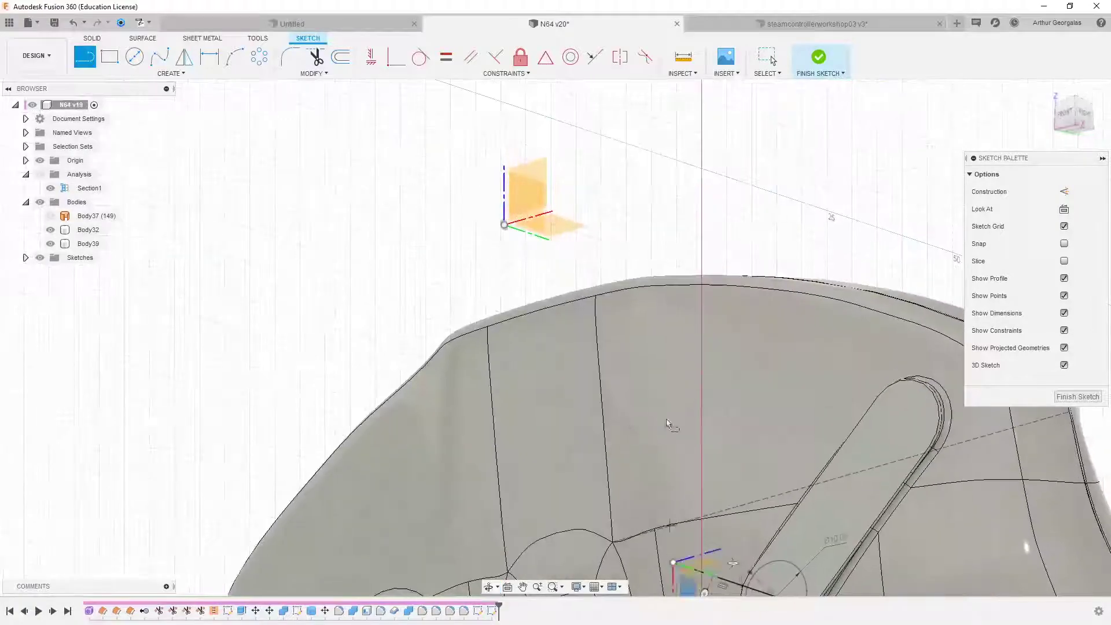
left_click(1077, 396)
Step: Start a new sketch on the XZ origin plane, facing the controller's front
scroll(835, 439, "down", 4)
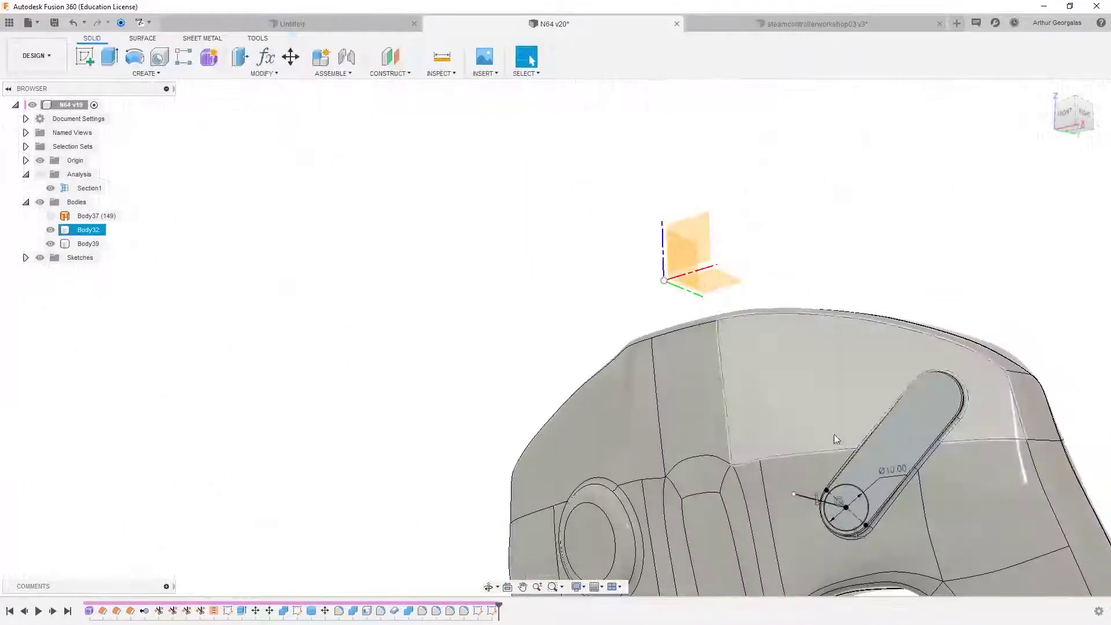
scroll(516, 322, "down", 2)
mouse_move(515, 323)
middle_mouse_down("shift")
mouse_move(635, 276)
mouse_move(591, 288)
mouse_move(615, 290)
mouse_move(586, 346)
mouse_move(602, 376)
middle_mouse_up("shift")
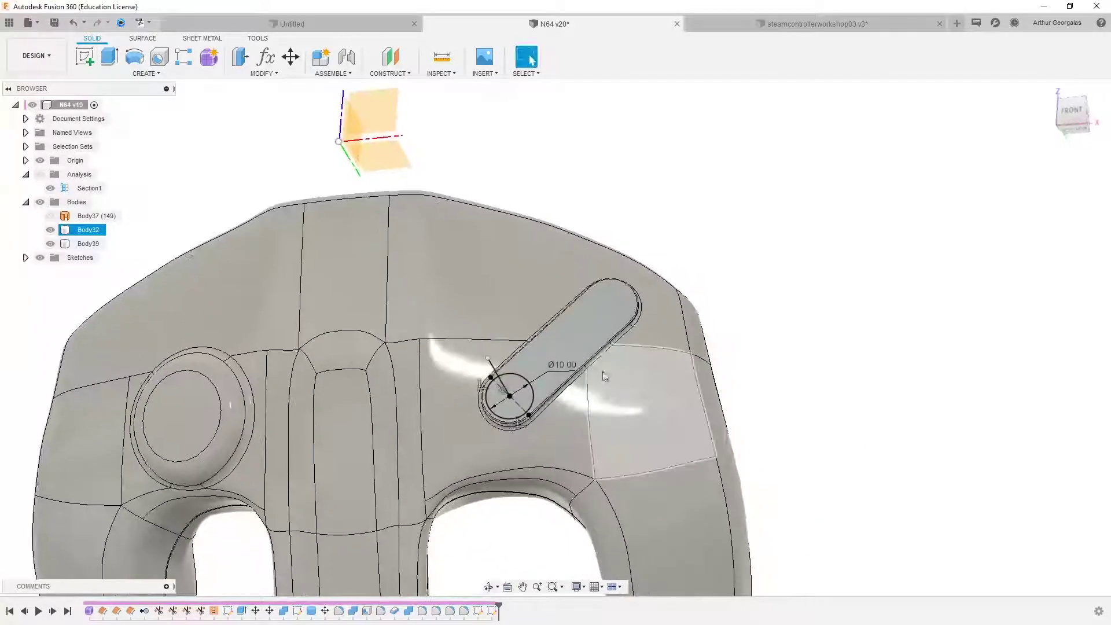
left_click(1074, 114)
left_click(530, 488)
scroll(471, 377, "up", 3)
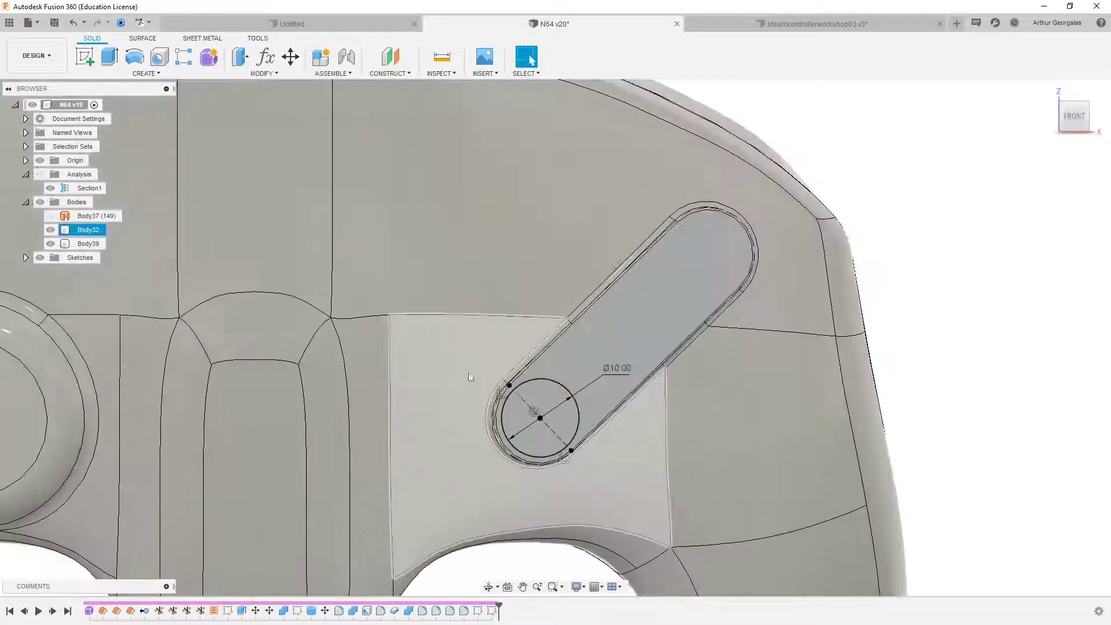
key("Escape")
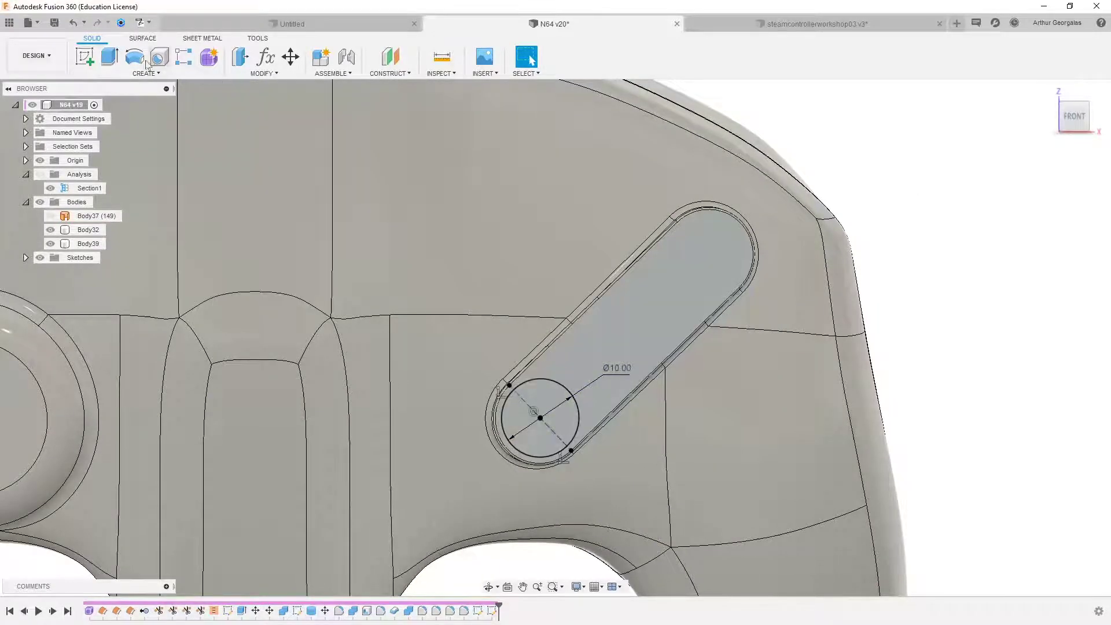
left_click(85, 56)
left_click(916, 186)
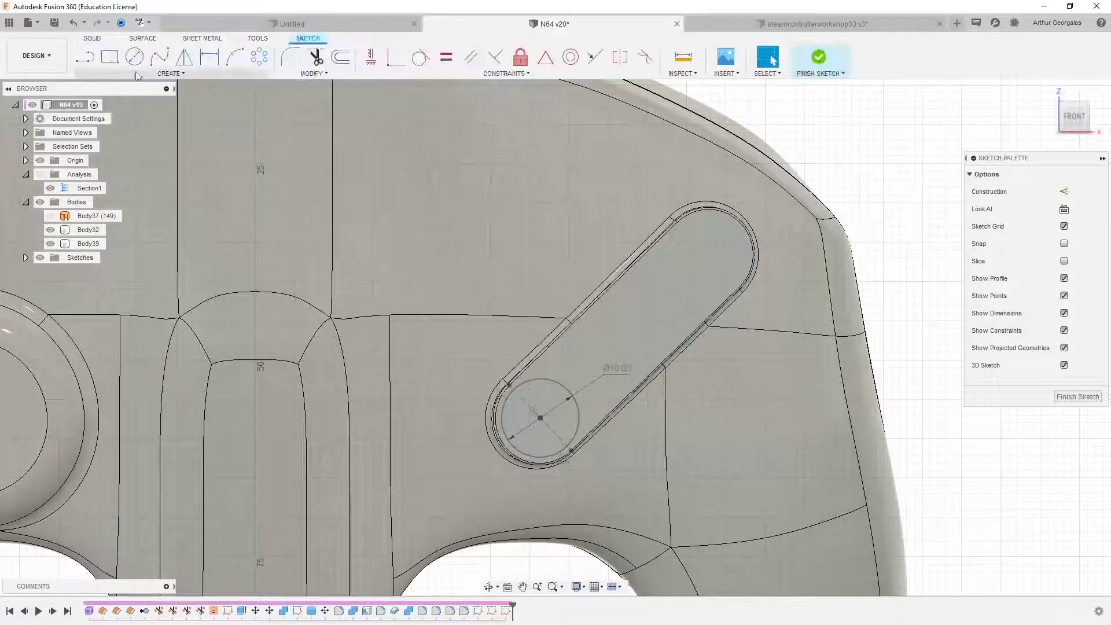
Step: Draw a circle about 10.3 mm in diameter on the front plane, centred on the pad's 10 mm circle
left_click(135, 56)
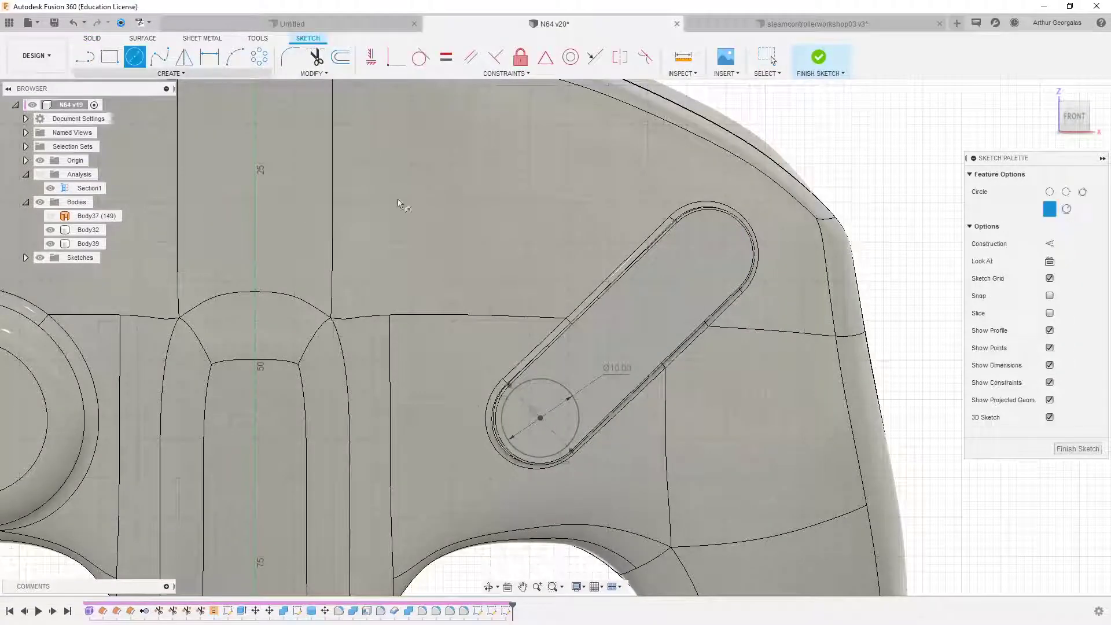
left_click(540, 417)
scroll(542, 378, "down", 1)
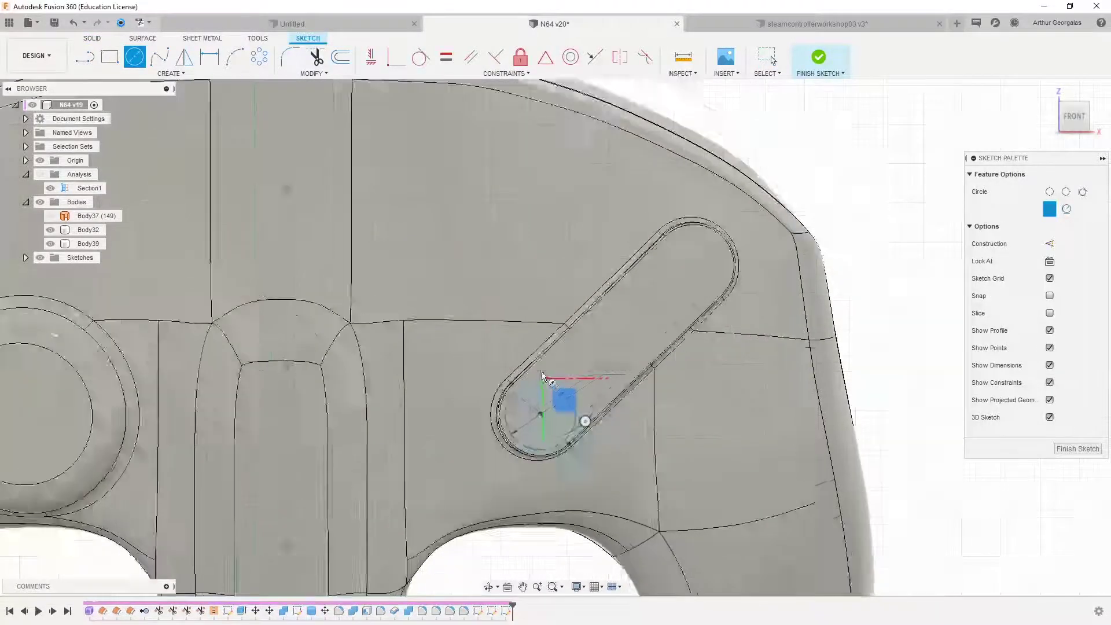
scroll(553, 441, "up", 5)
middle_click_drag(512, 460, 504, 404, "shift")
scroll(507, 370, "down", 10)
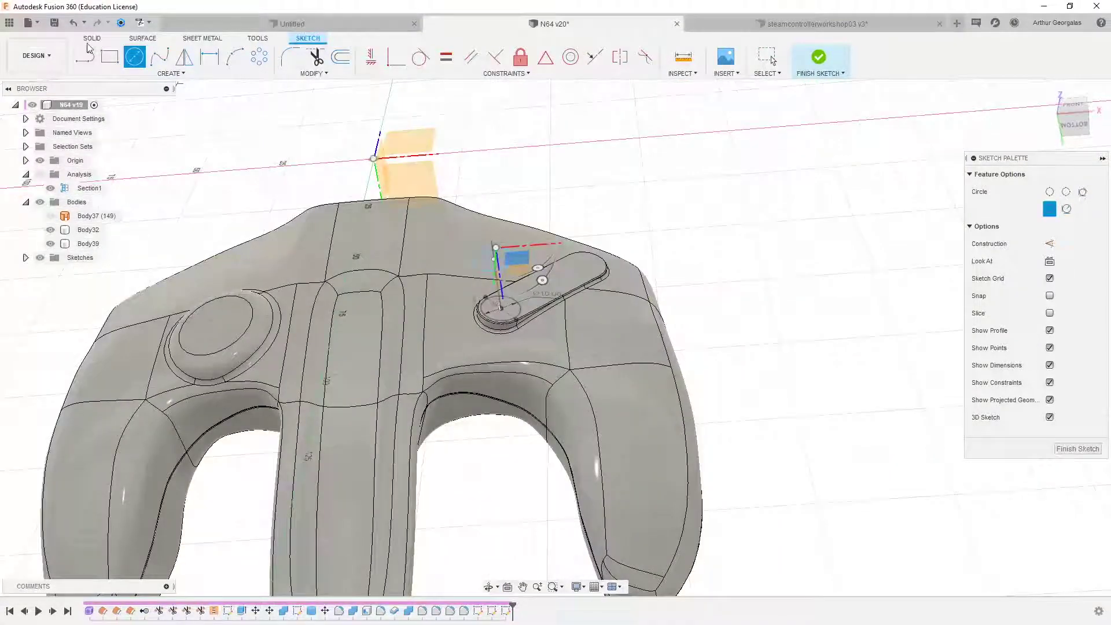
left_click(92, 37)
left_click(110, 56)
scroll(503, 278, "up", 2)
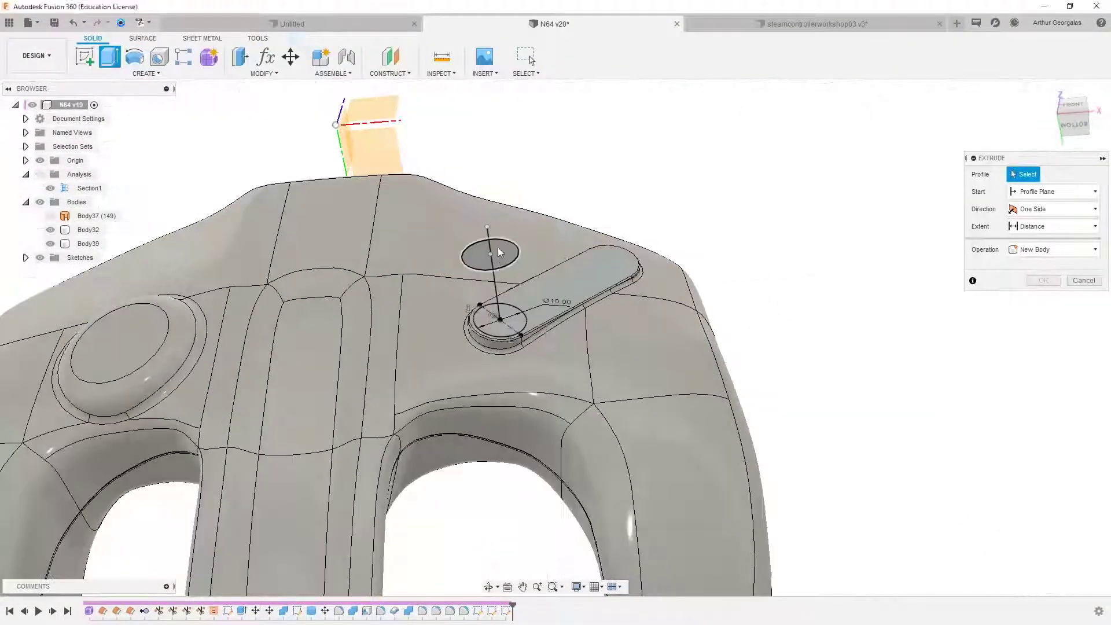
left_click(497, 247)
left_click_drag(527, 343, 810, 348)
middle_click_drag(755, 351, 764, 298, "shift")
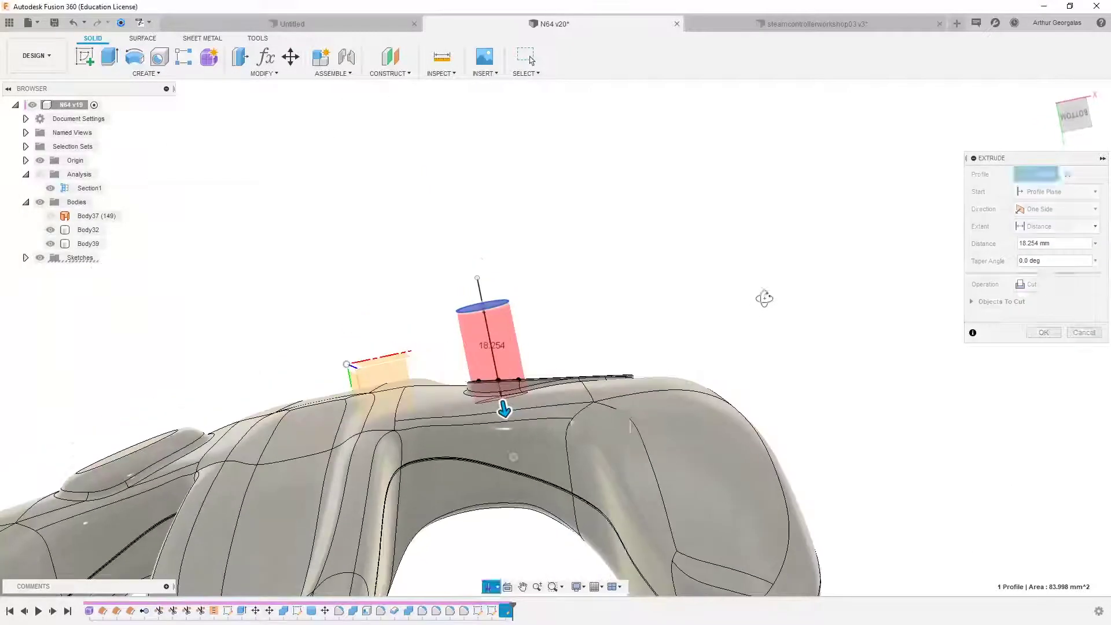
left_click(1083, 333)
Step: Finish the front-plane sketch and delete the line running through the circle to the pad
scroll(514, 341, "up", 3)
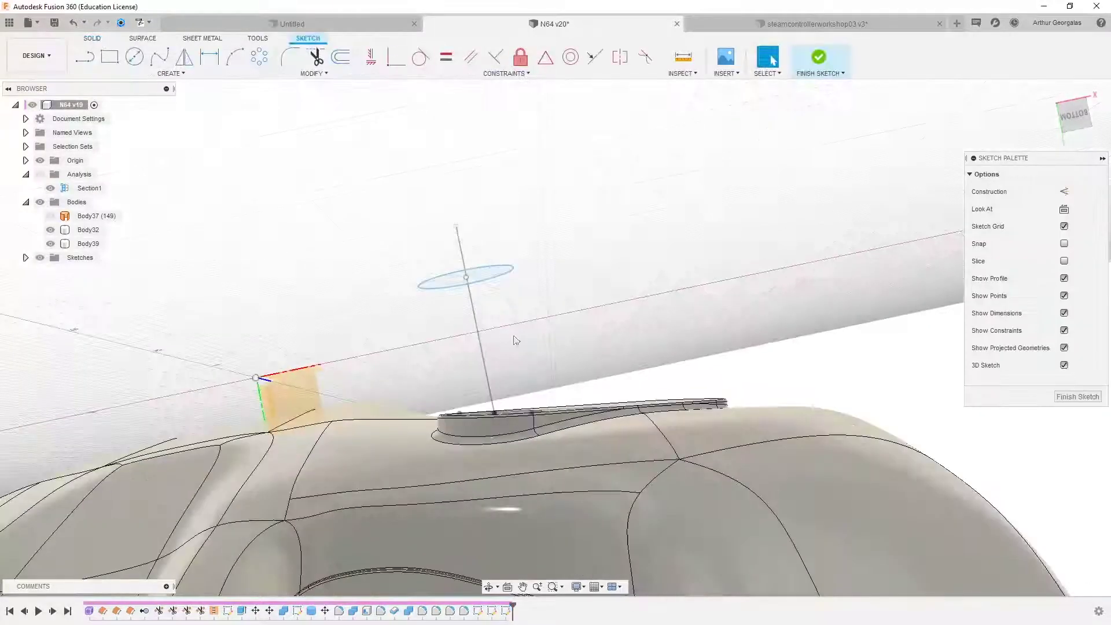
left_click(818, 57)
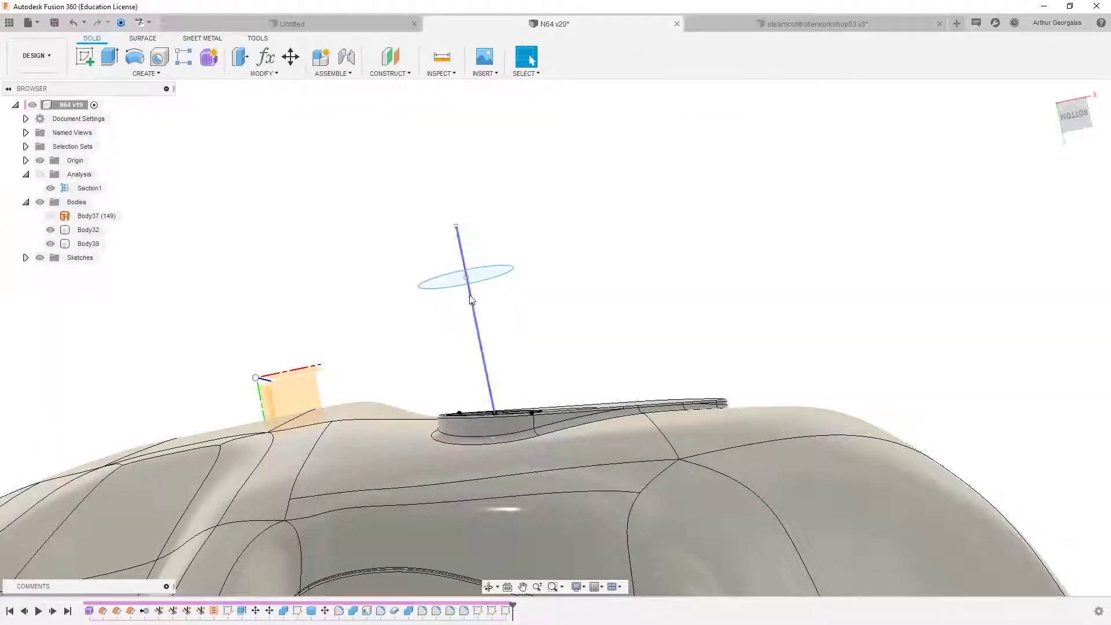
left_click(469, 299)
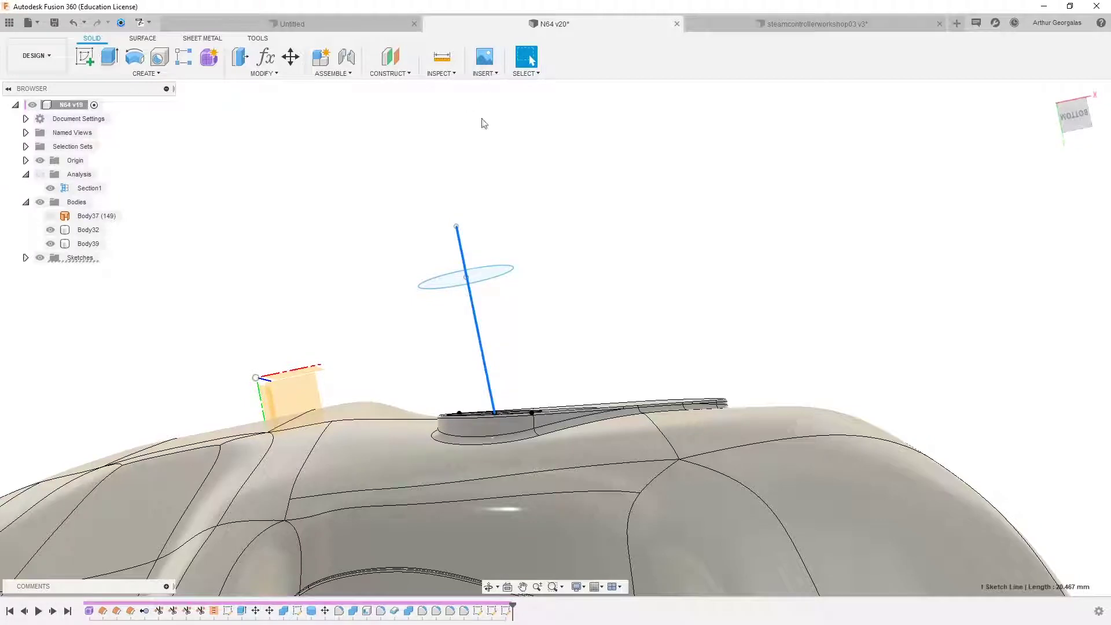
key("Delete")
Step: Delete the 10 mm circle and the construction line at the pad's lower end
middle_click_drag(543, 380, 536, 397, "shift")
left_click(542, 387)
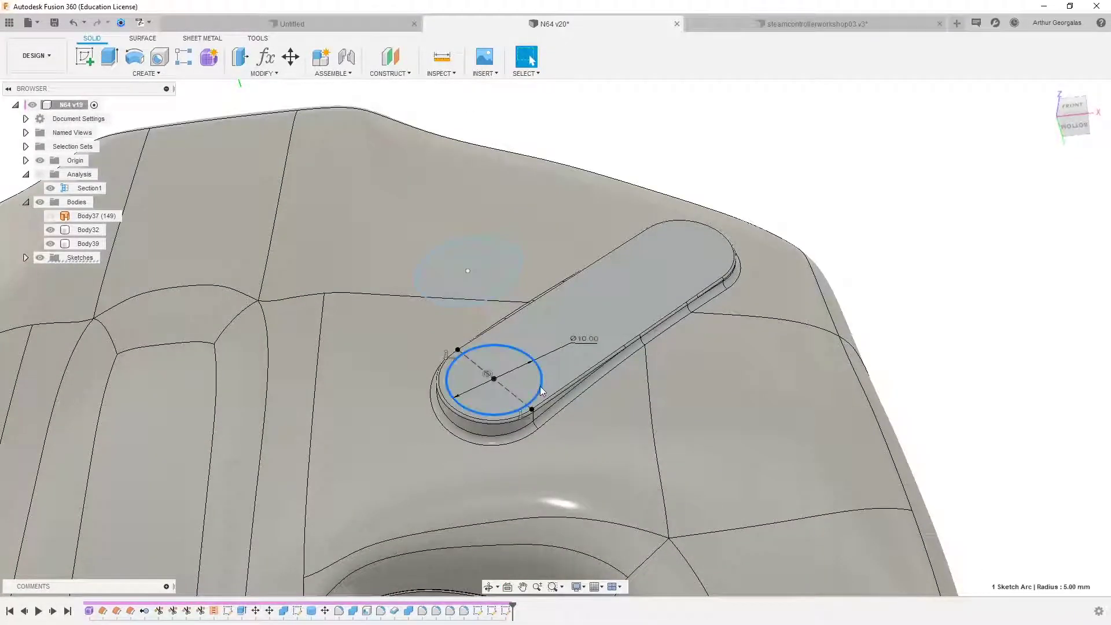
key("Delete")
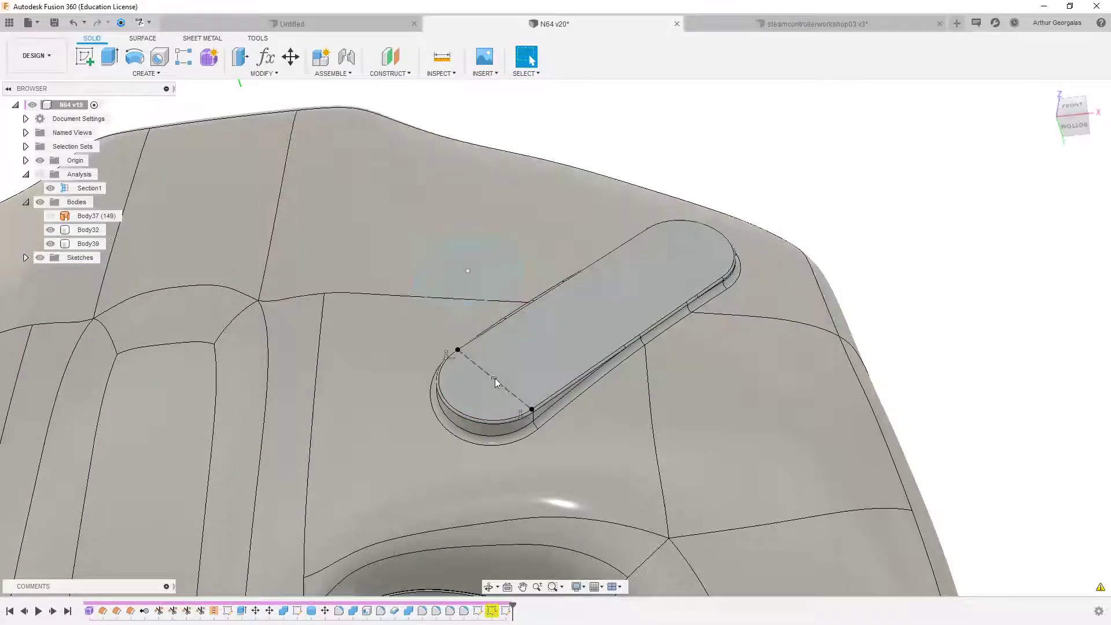
left_click(506, 396)
right_click(506, 396)
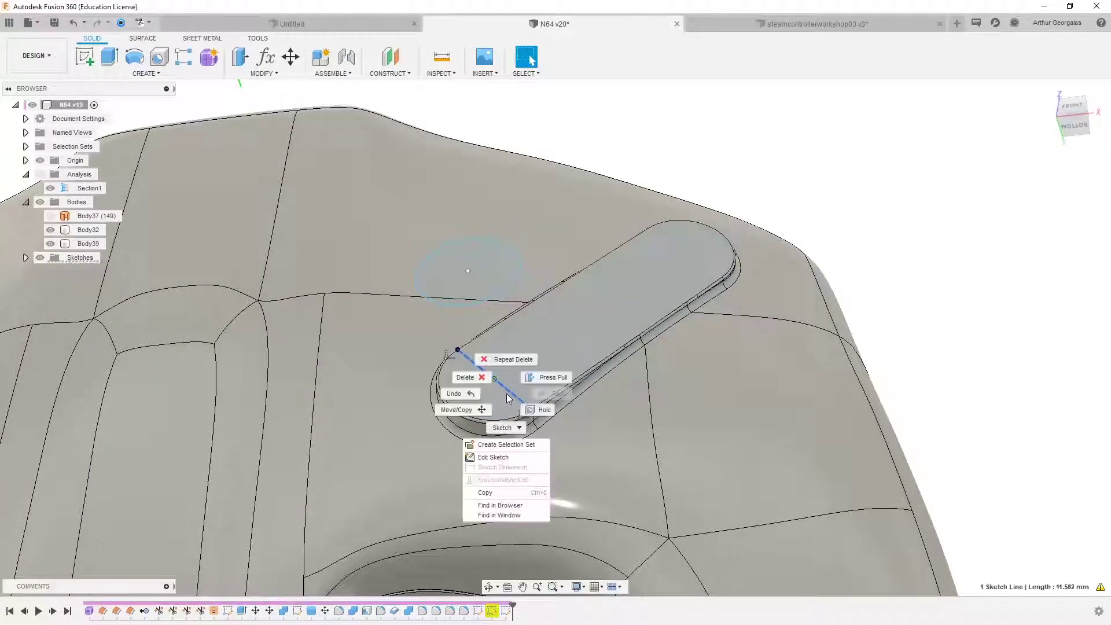
key("Escape")
key("Delete")
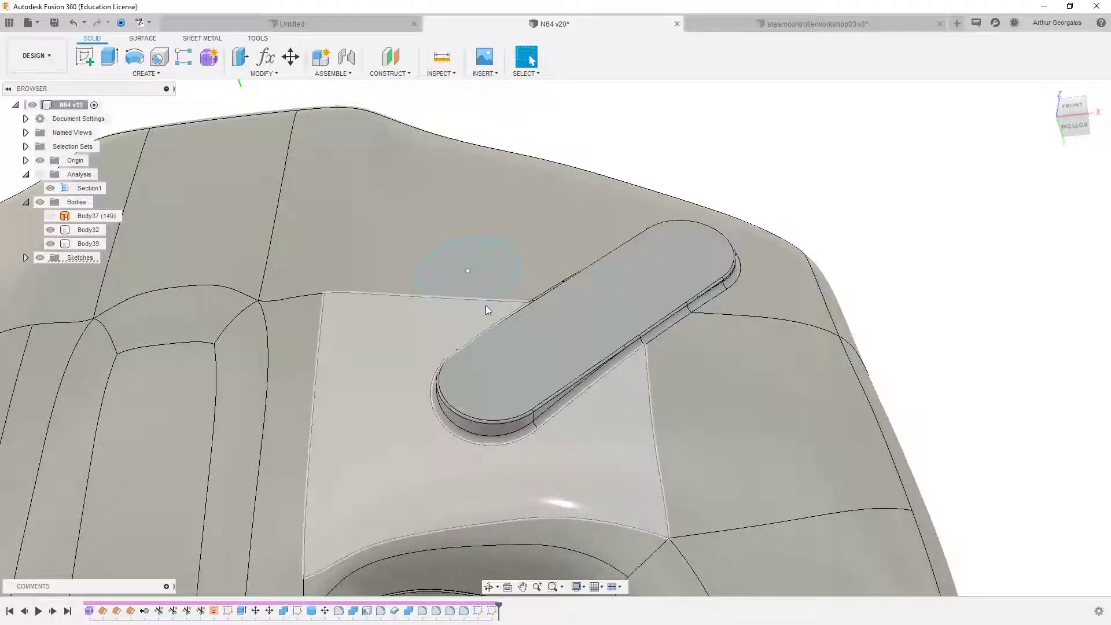
Step: Reopen the front-plane sketch and delete its circle over the pad's lower end
left_click(498, 294)
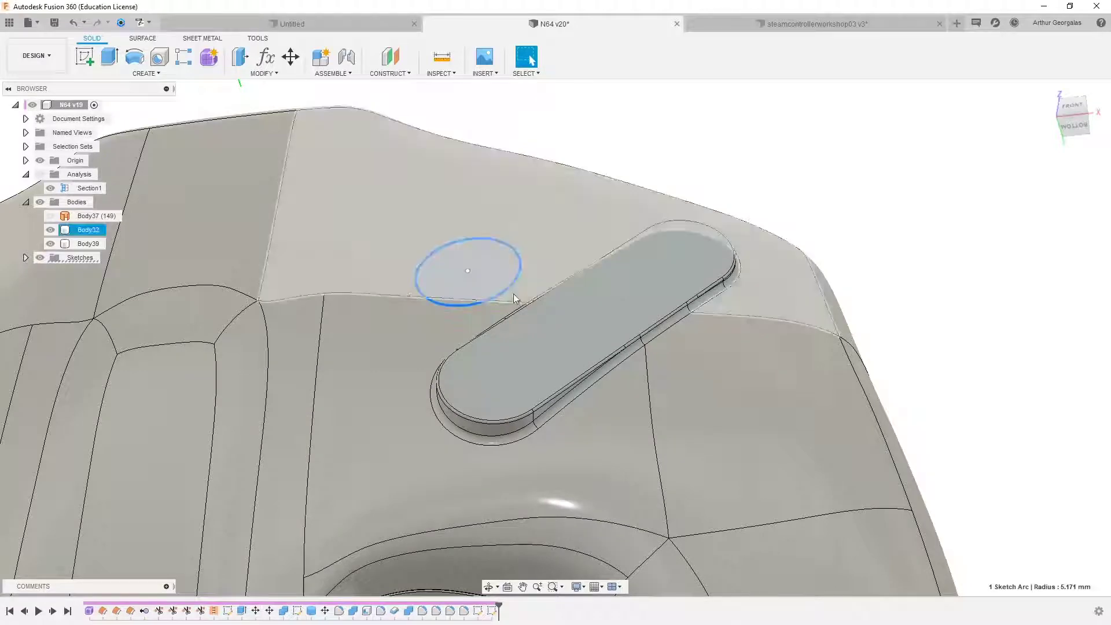
double_click(492, 611)
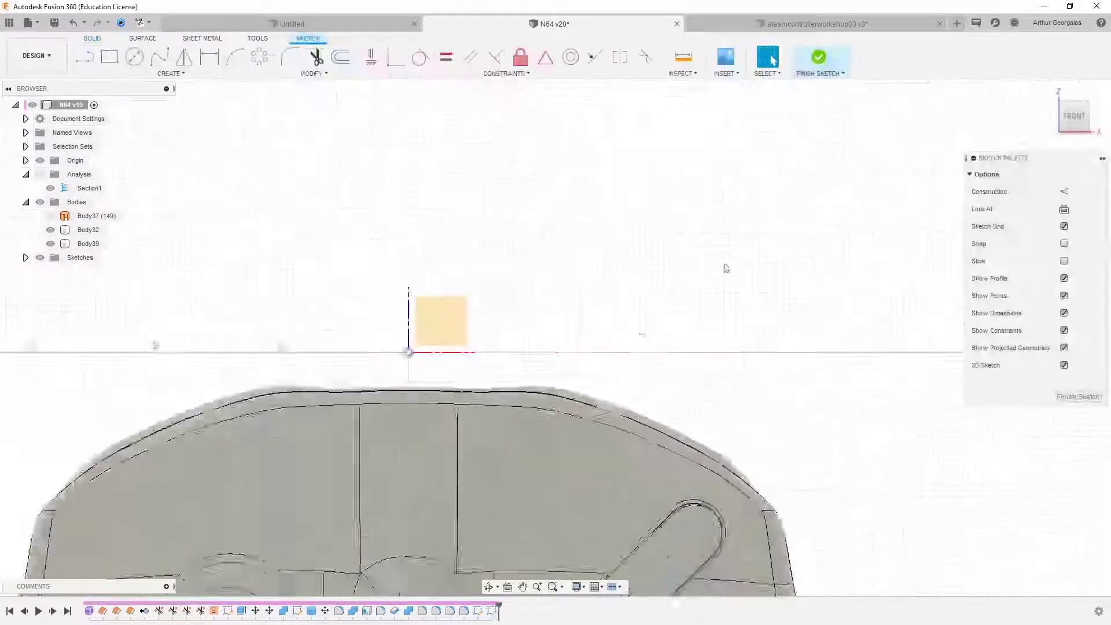
scroll(629, 533, "up", 5)
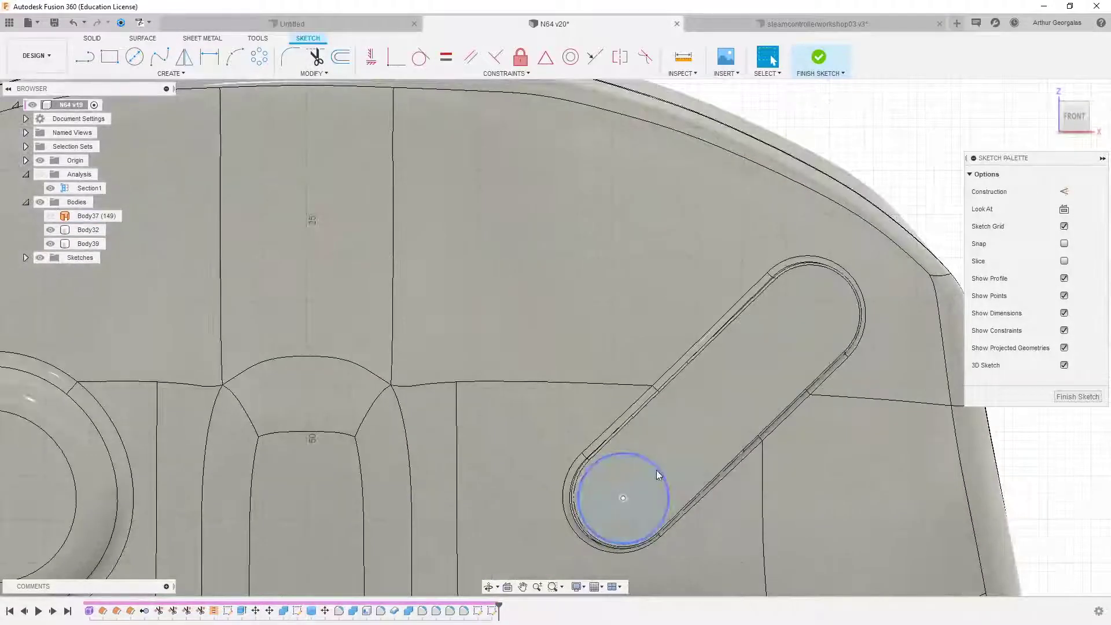
left_click(661, 473)
key("Delete")
left_click(622, 466)
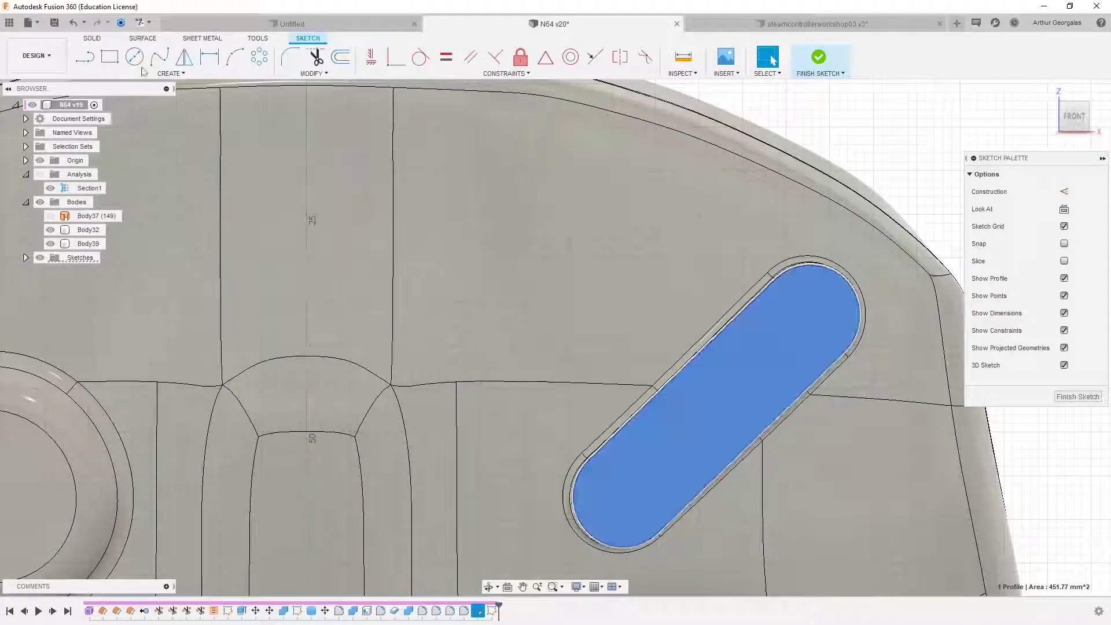
left_click(90, 61)
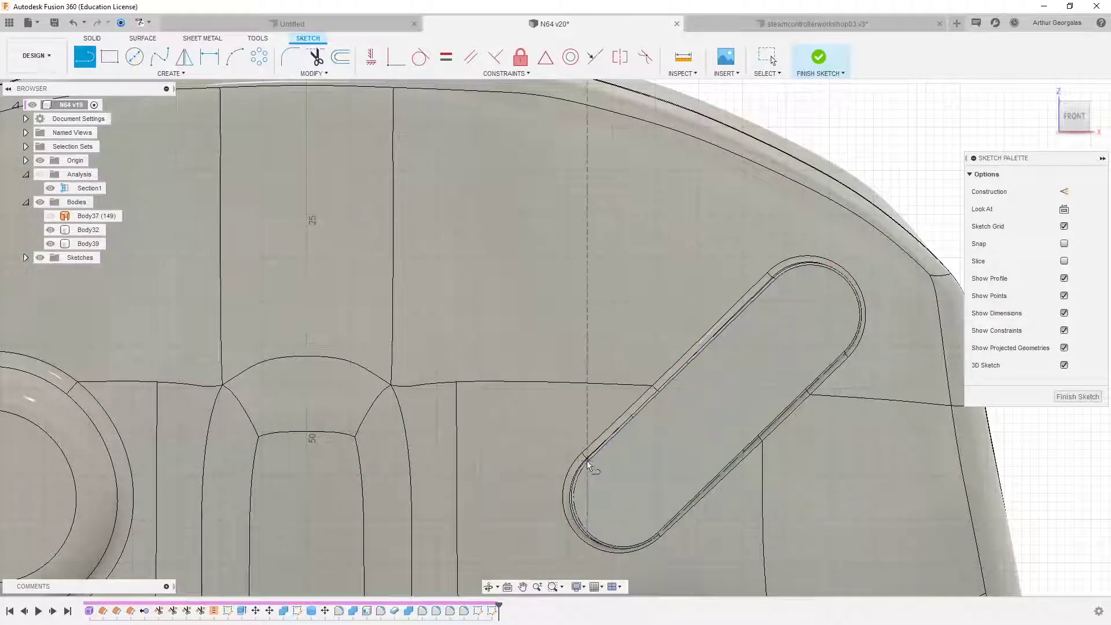
key("Escape")
left_click(636, 554)
left_click(625, 519)
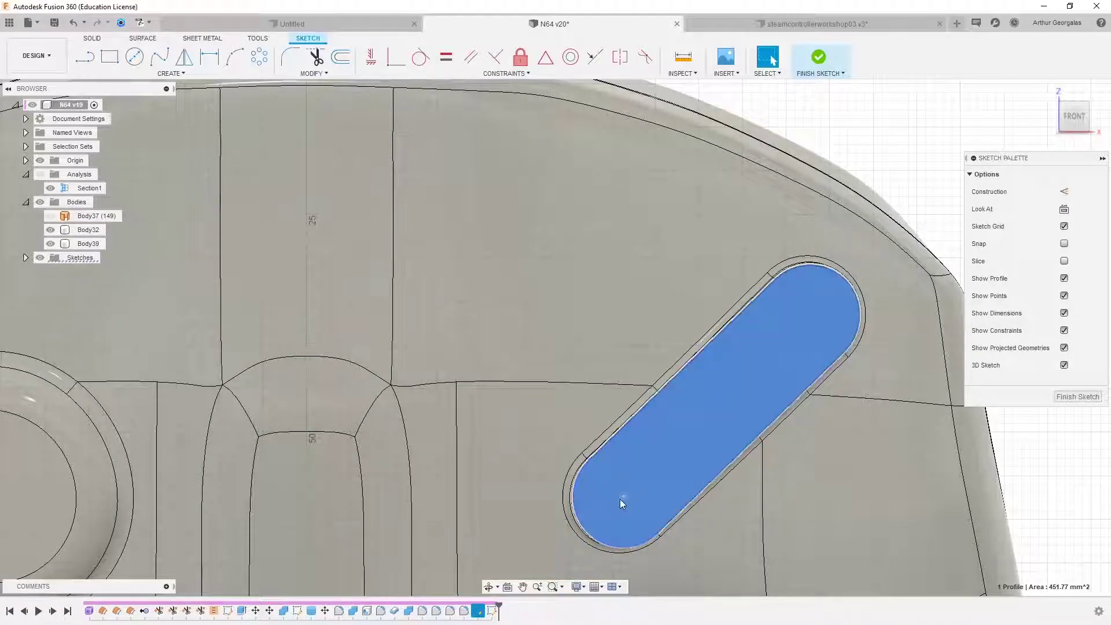
left_click(623, 498)
left_click(629, 514)
key("p")
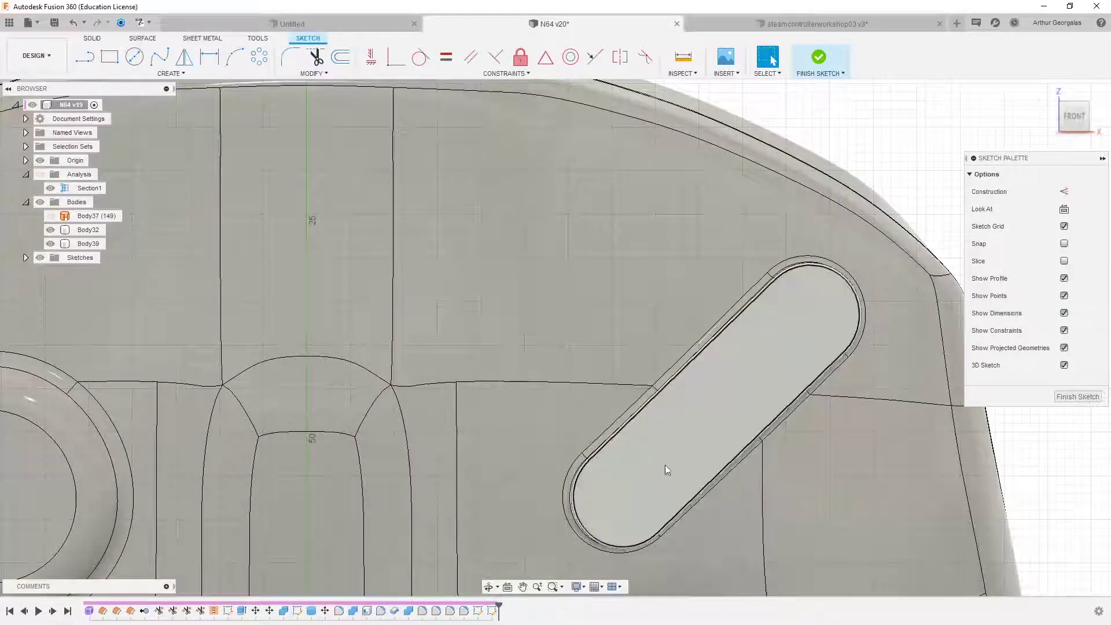
left_click_drag(135, 58, 640, 393)
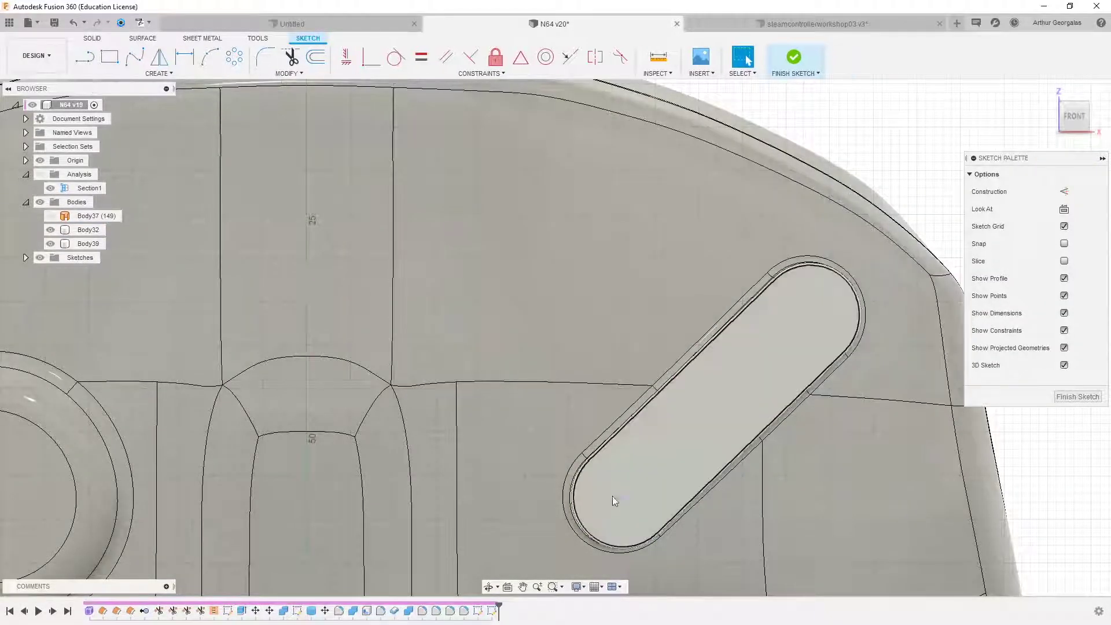
Step: Draw a centre-diameter circle inside the rounded lower end of the diagonal pad, centred on that end
left_click(128, 74)
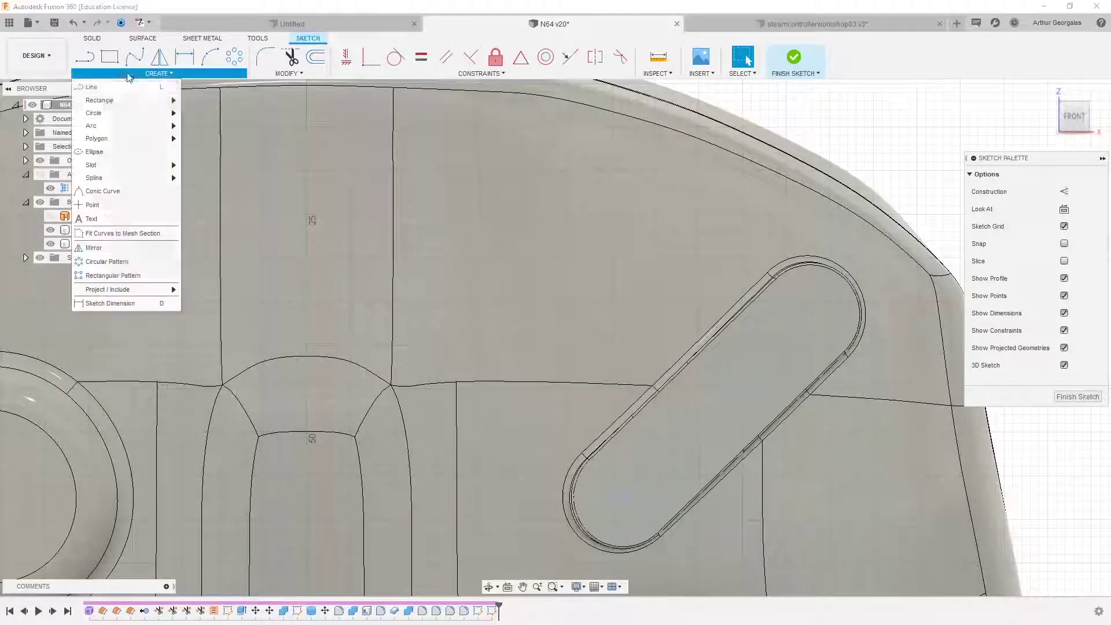
mouse_move(113, 116)
left_click(201, 116)
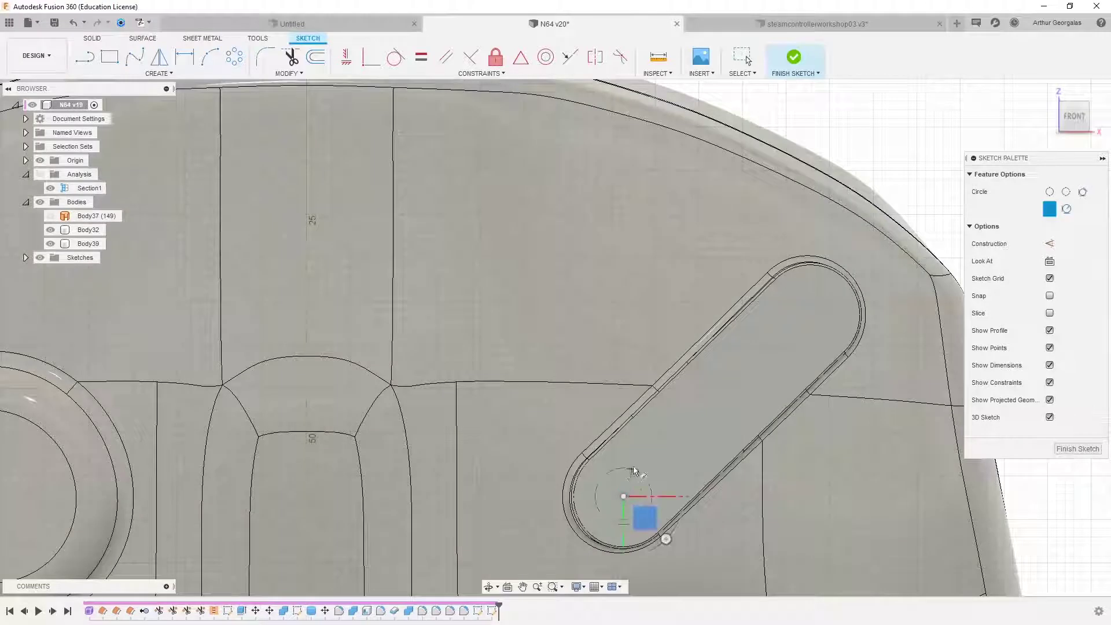
left_click(623, 496)
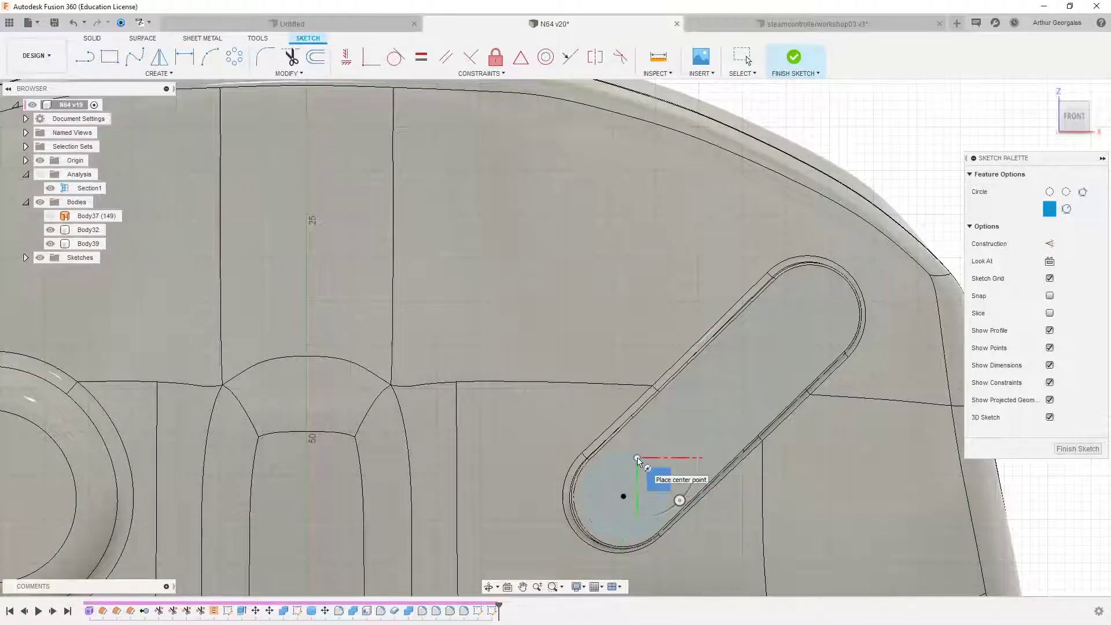
Step: Dimension the circle at the diagonal pad's lower end to a 10 mm diameter
left_click(637, 459)
key("Escape")
left_click(649, 470)
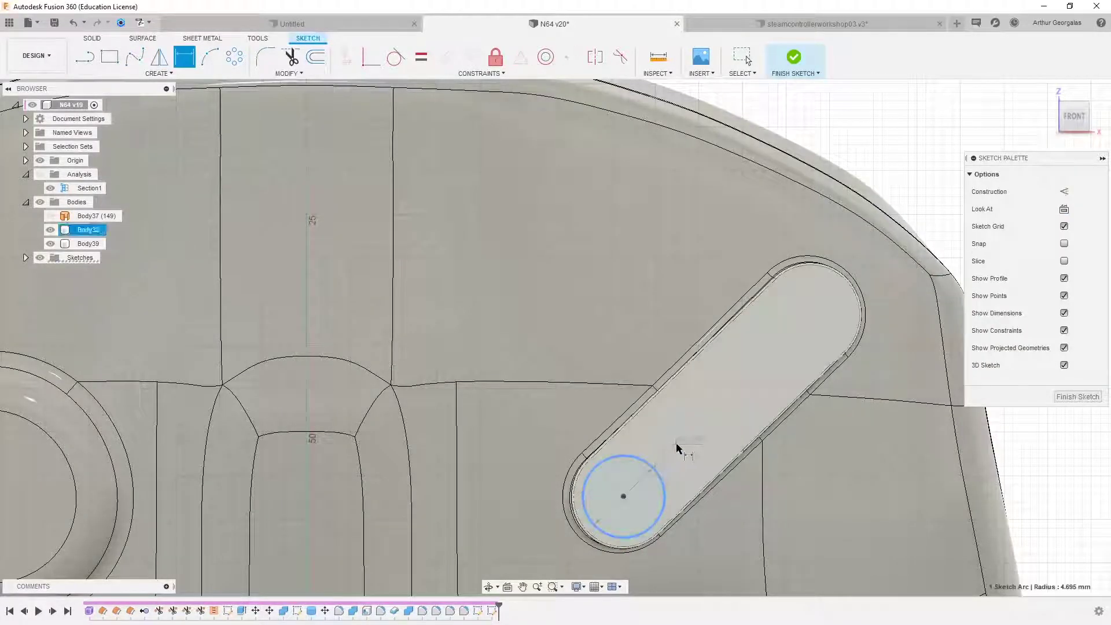
left_click(678, 449)
key("Return")
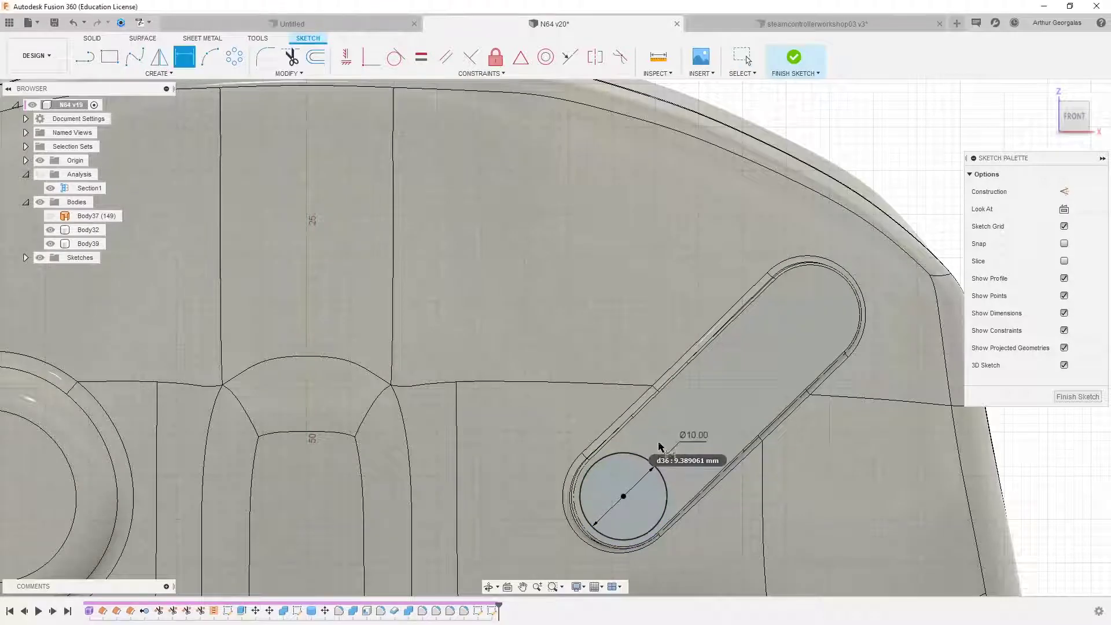
Step: Start extruding the 10 mm circle about 18 mm toward the controller's pad, with the operation set to New Body
scroll(636, 473, "down", 3)
middle_click_drag(637, 475, 636, 359, "shift")
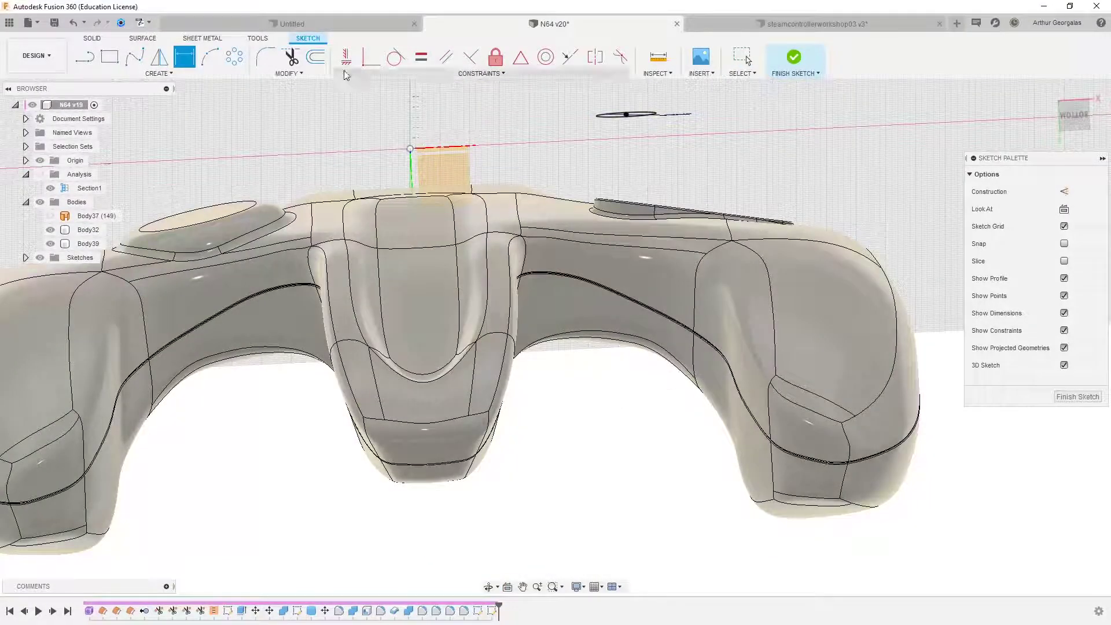
left_click(90, 38)
left_click(109, 56)
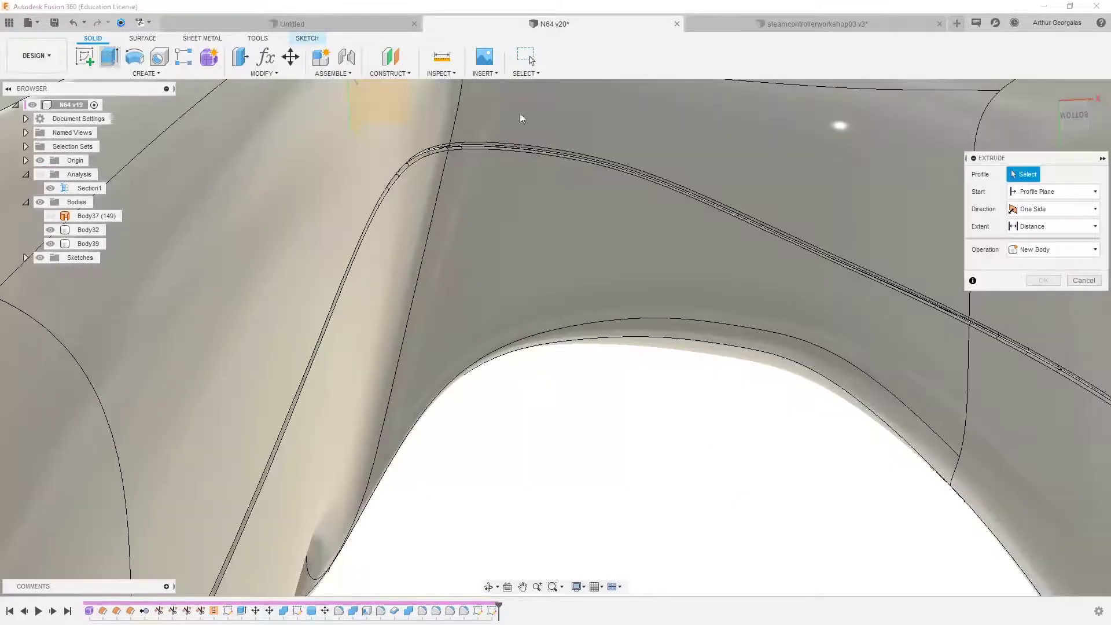
left_click(1070, 254)
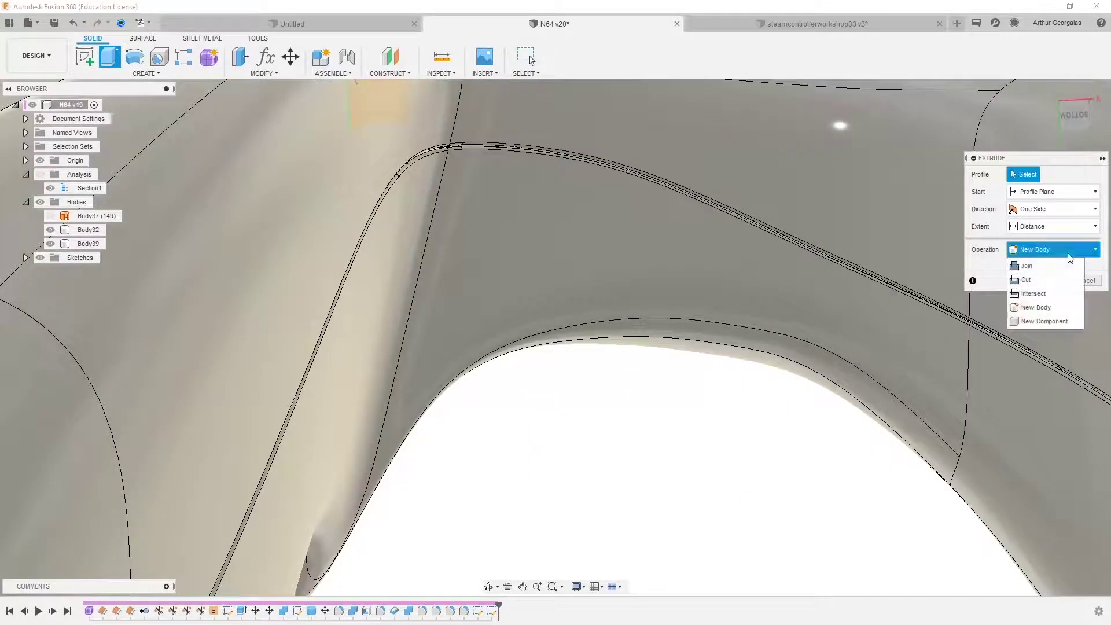
left_click(1038, 307)
scroll(737, 266, "down", 5)
left_click(723, 116)
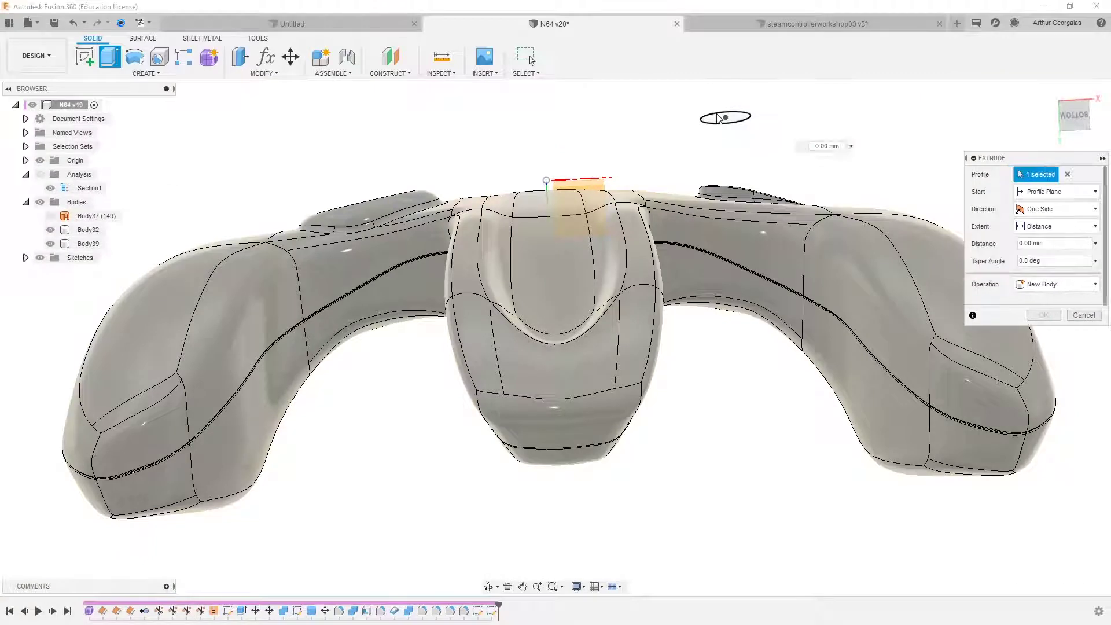
left_click_drag(727, 139, 732, 218)
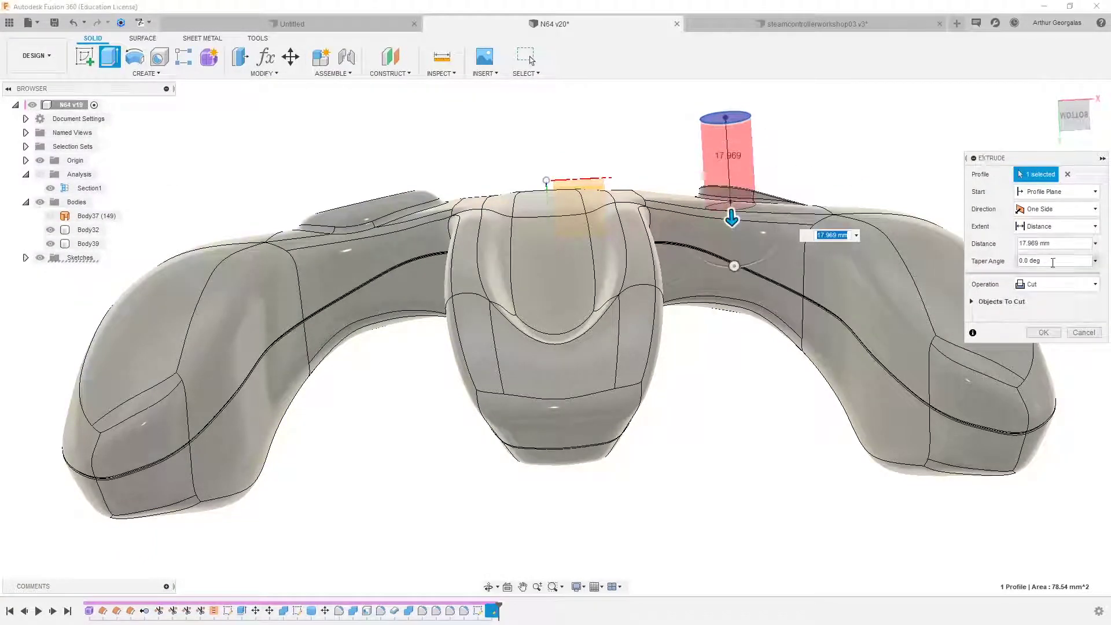
left_click(1067, 285)
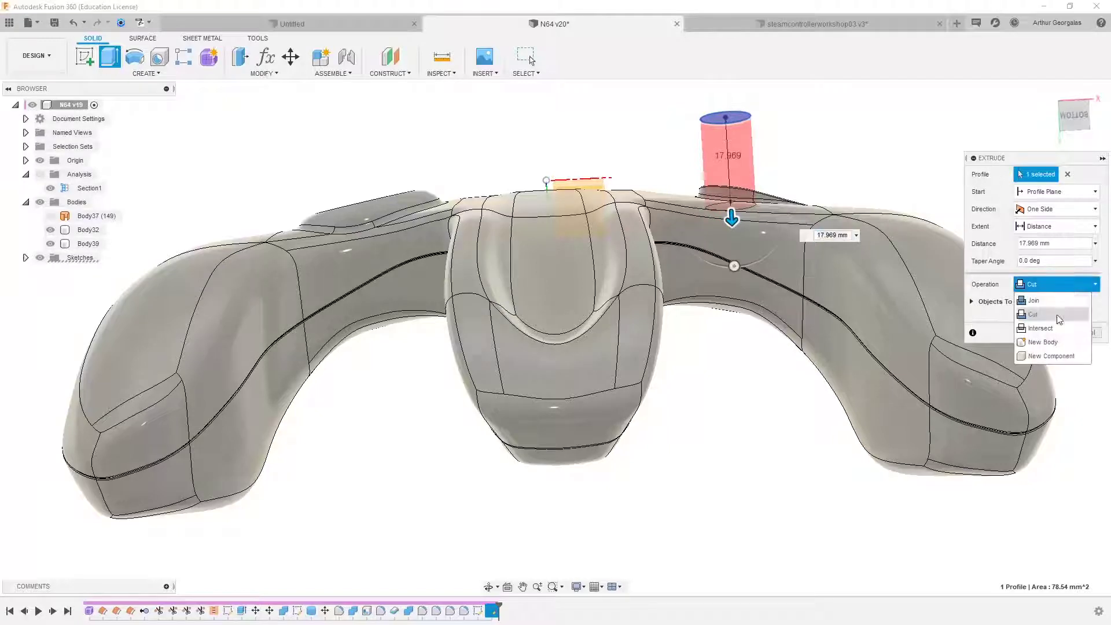
left_click(1041, 342)
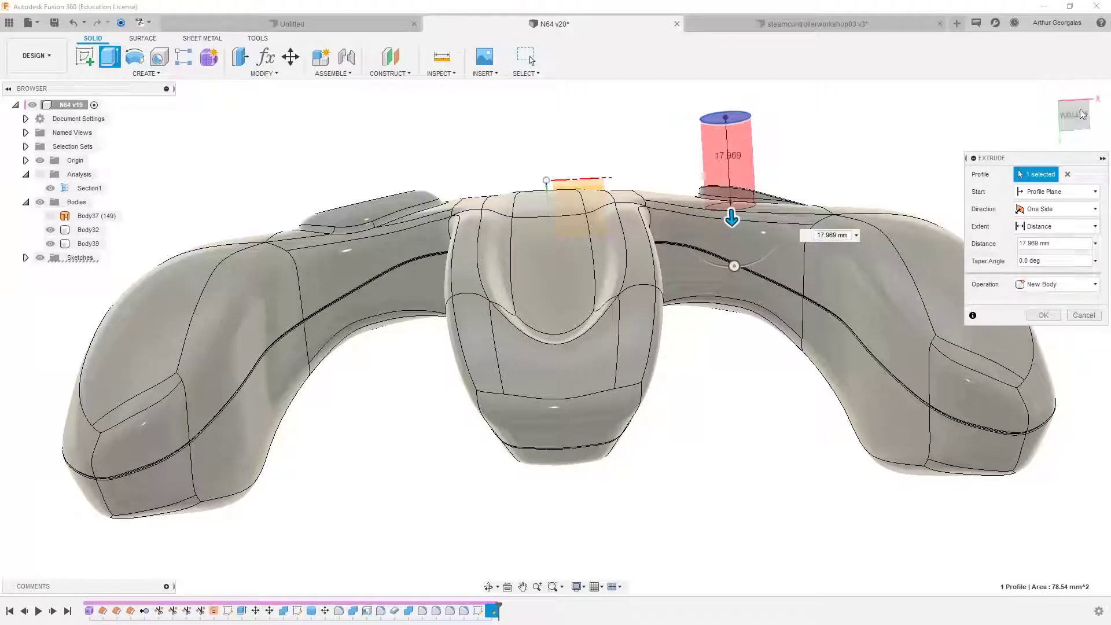
Step: View the extrusion square from the bottom side and set the visual style to Wireframe
left_click(1077, 115)
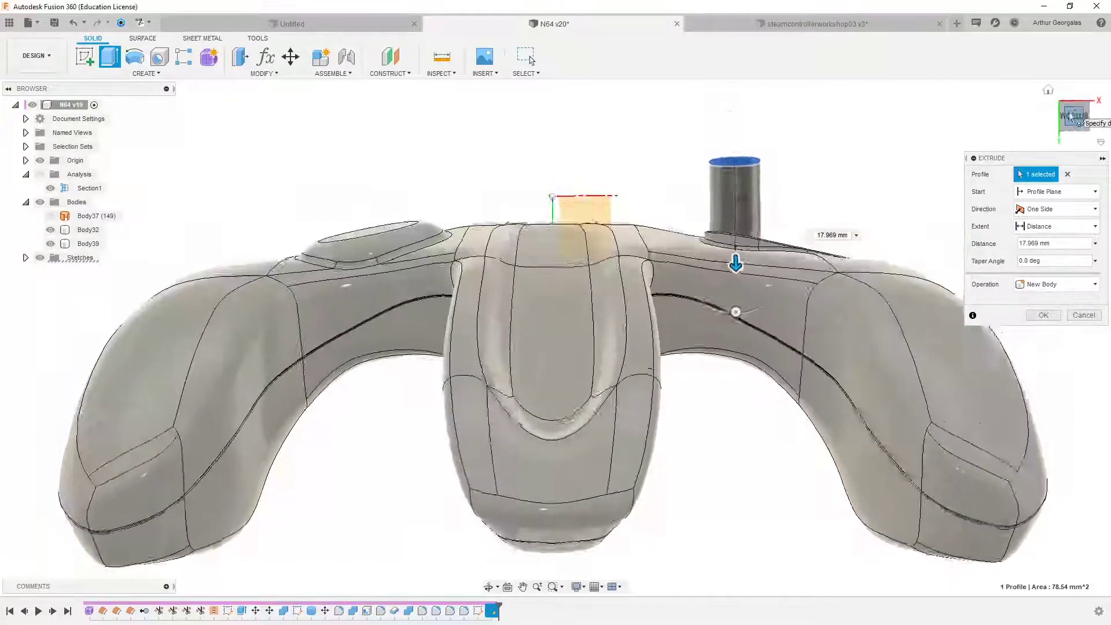
scroll(718, 309, "up", 3)
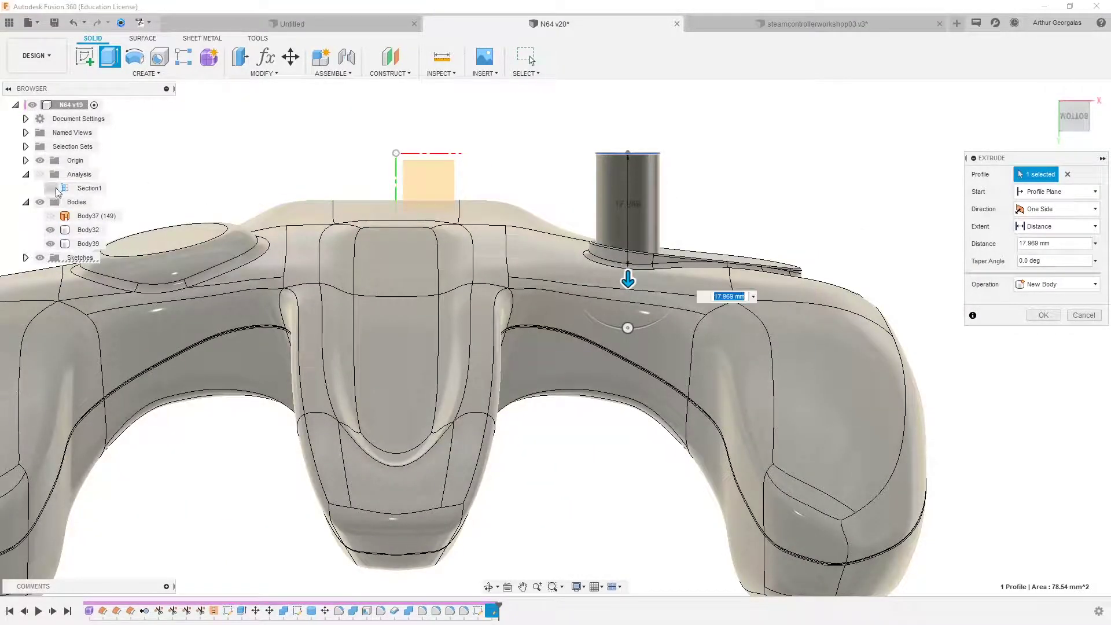
left_click(50, 188)
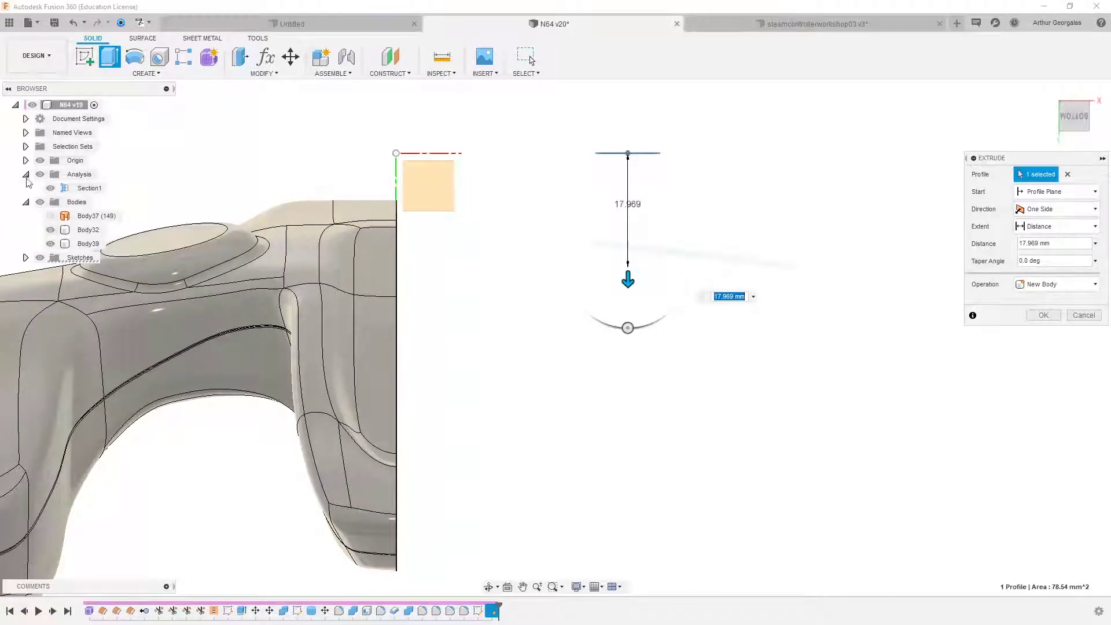
left_click(40, 174)
right_click(572, 520)
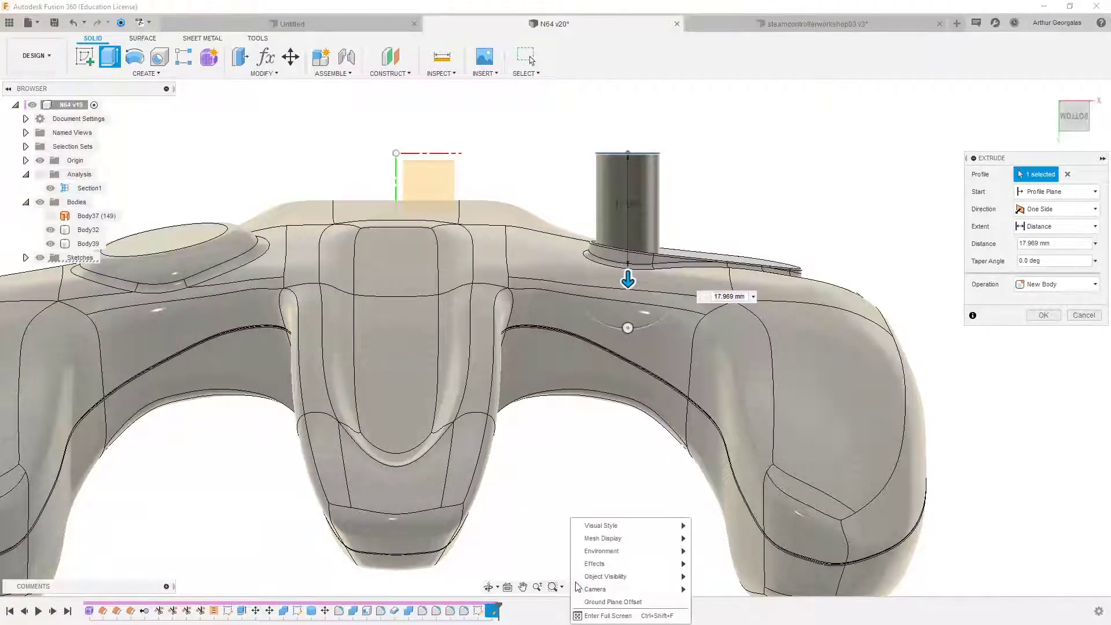
mouse_move(625, 531)
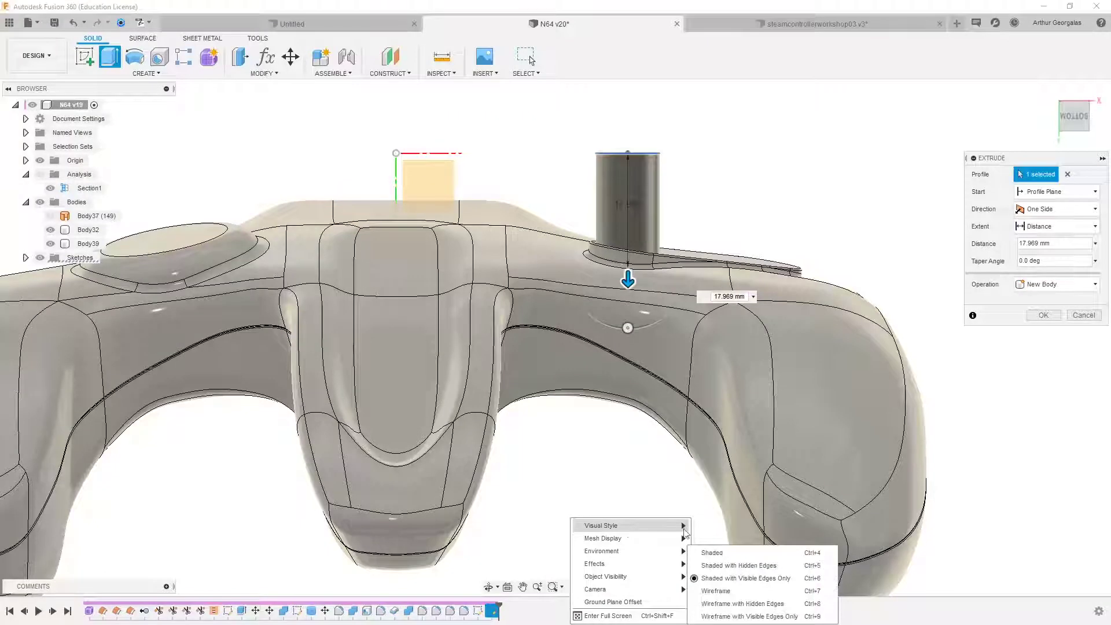
left_click(719, 591)
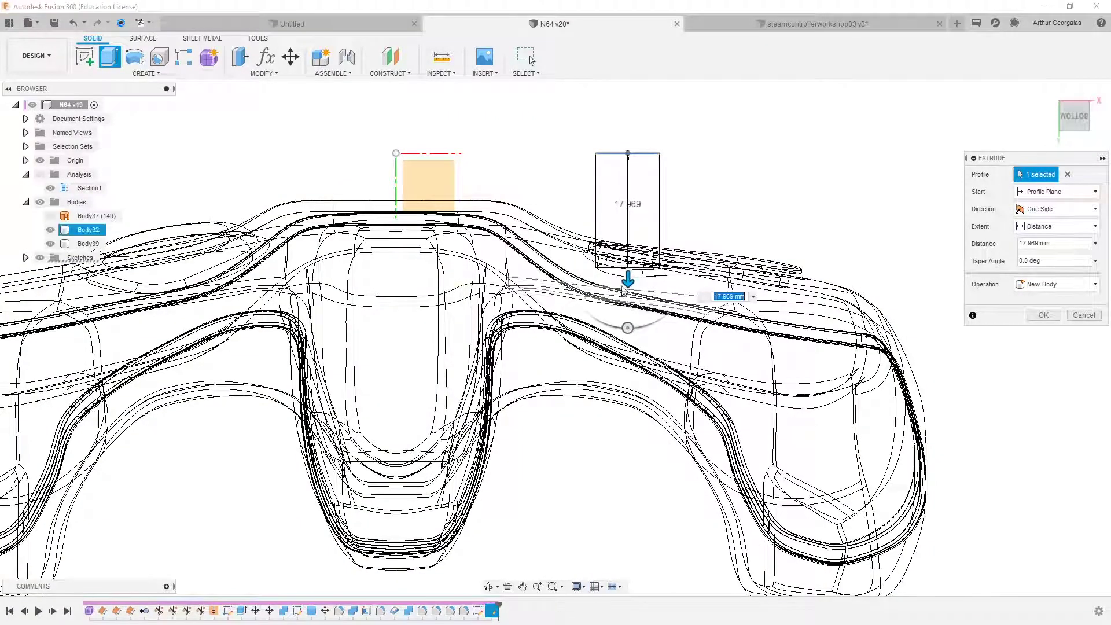
Step: Lengthen the circle's extrusion to 33.666 mm so it runs deep into the controller shell, and create the body
left_click_drag(627, 280, 628, 335)
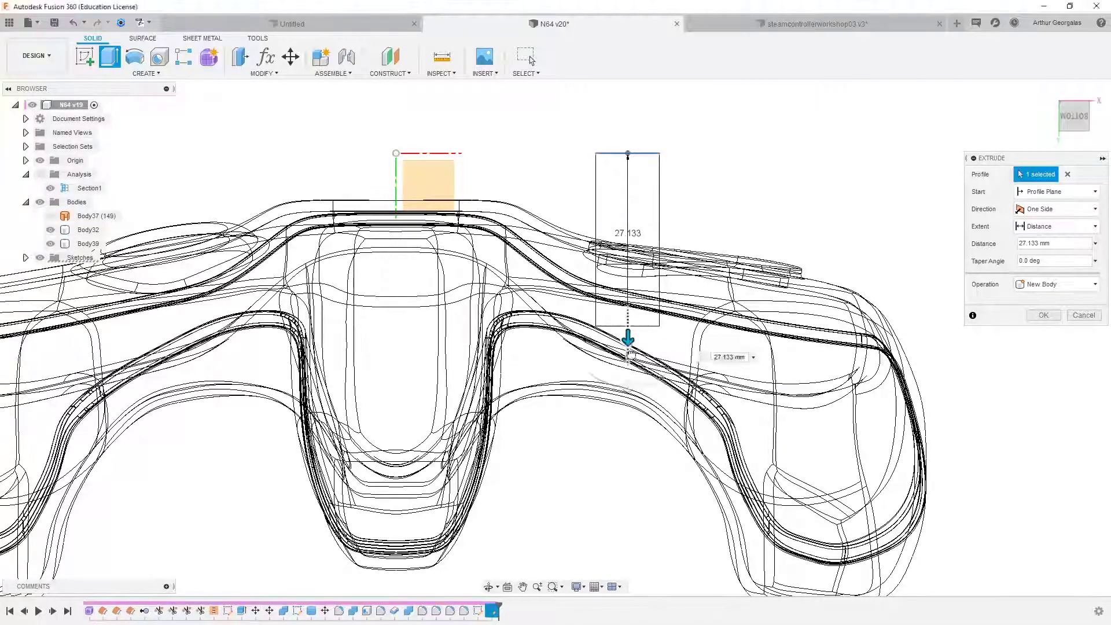
left_click_drag(629, 354, 651, 382)
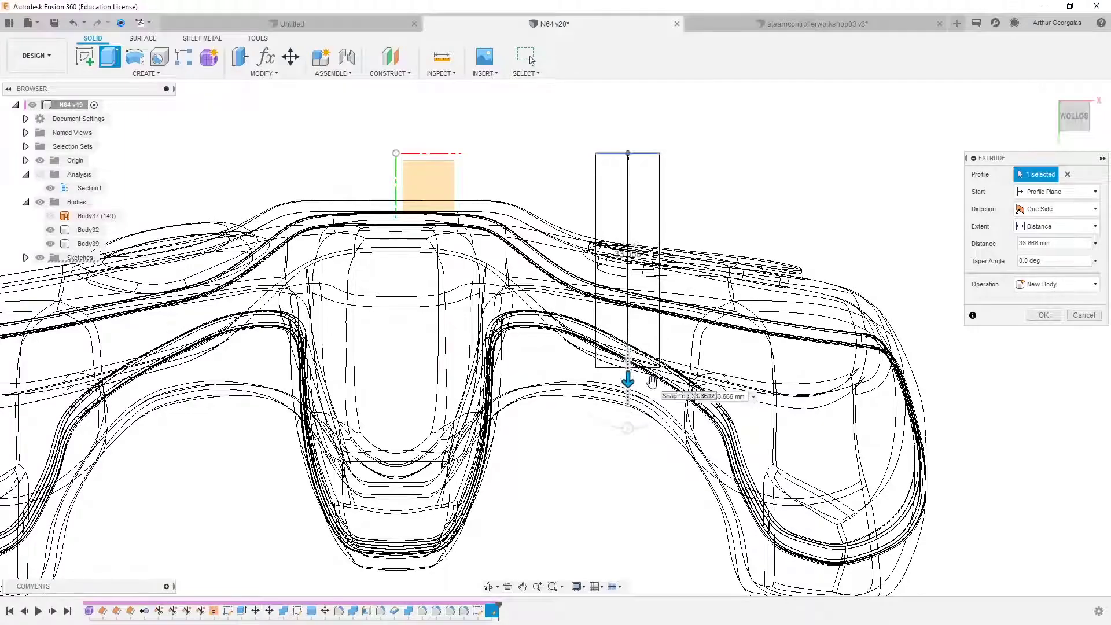
left_click(1043, 315)
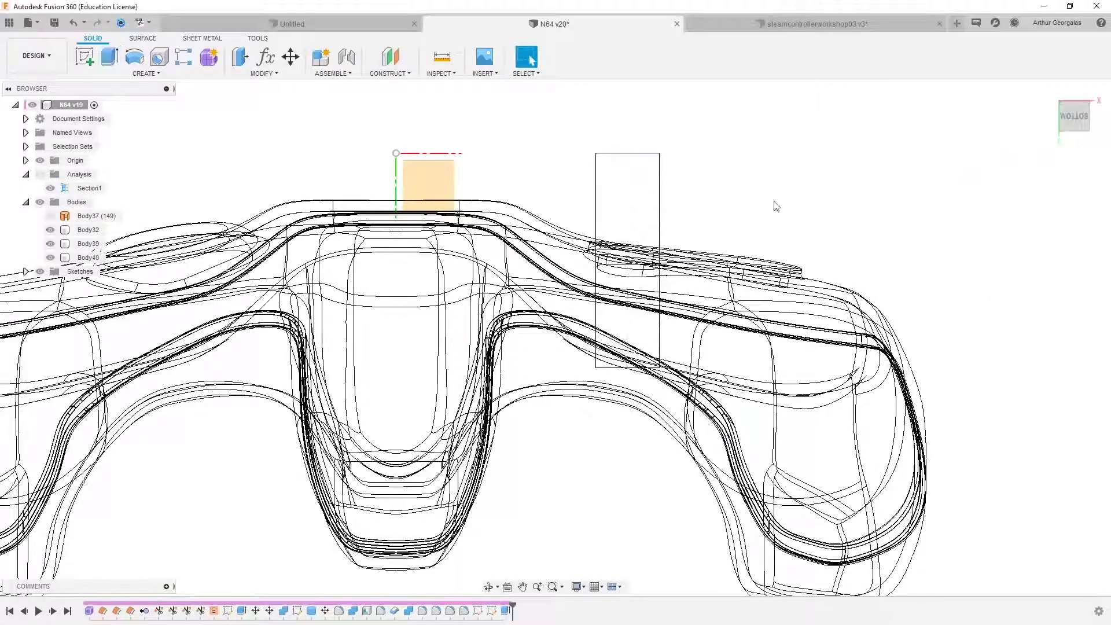
Step: Set the visual style back to Shaded with Visible Edges Only and bring the cylinder and pad into view
scroll(536, 379, "up", 5)
middle_click_drag(509, 379, 409, 399, "shift")
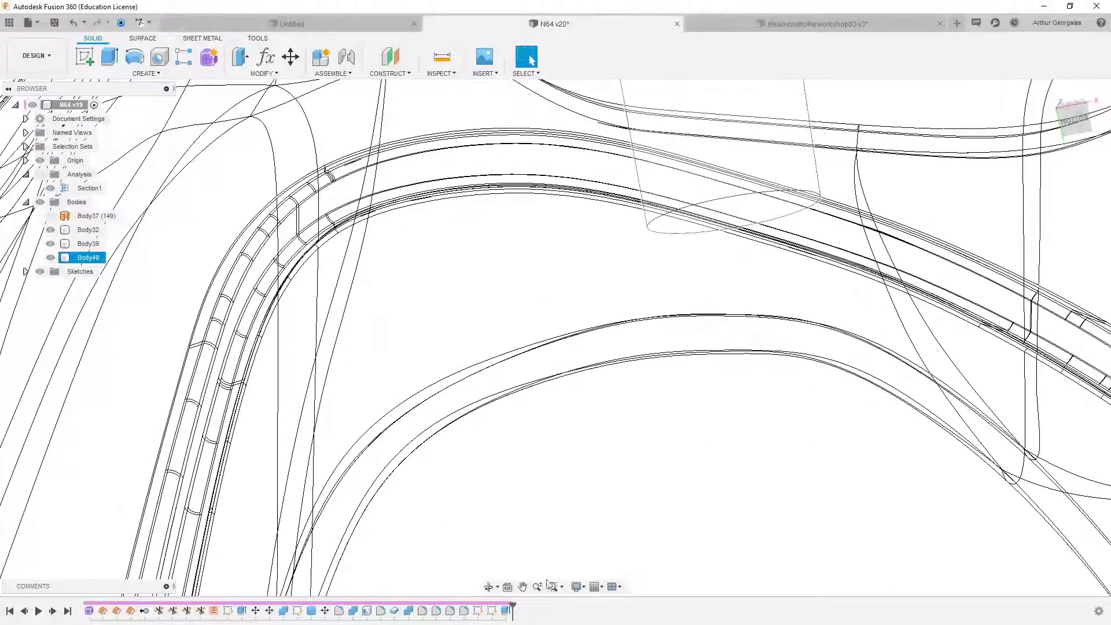
left_click(577, 587)
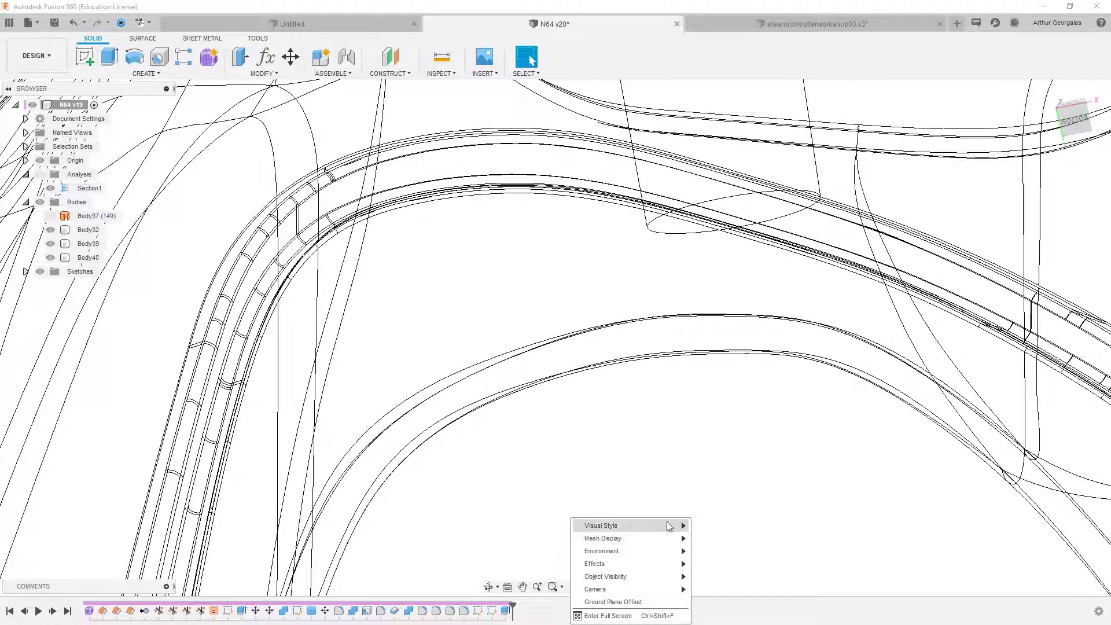
mouse_move(676, 526)
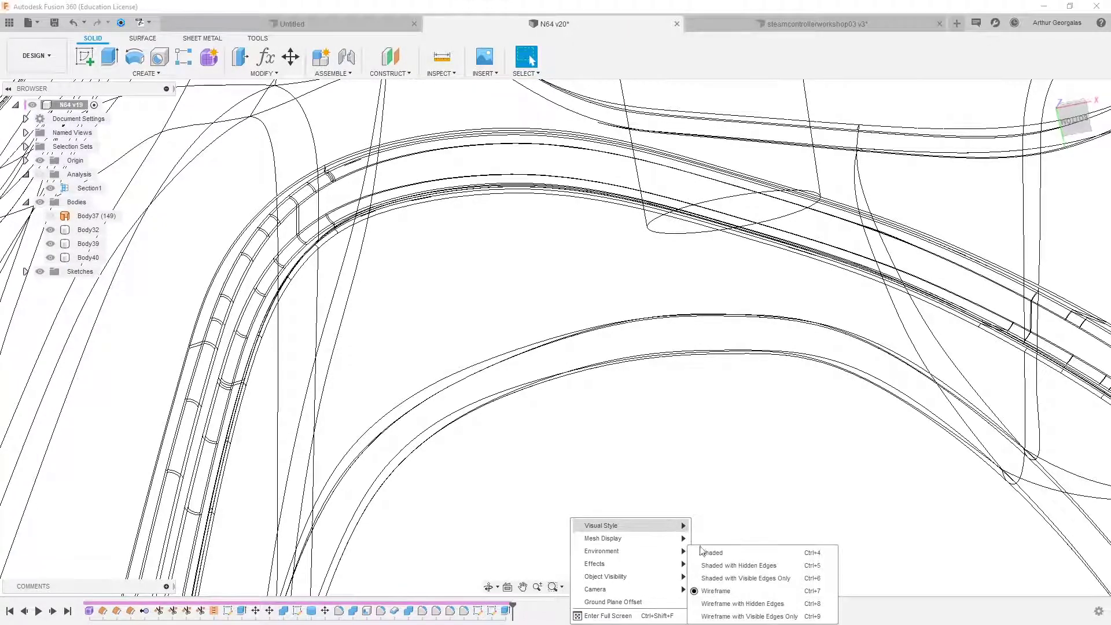
left_click(717, 575)
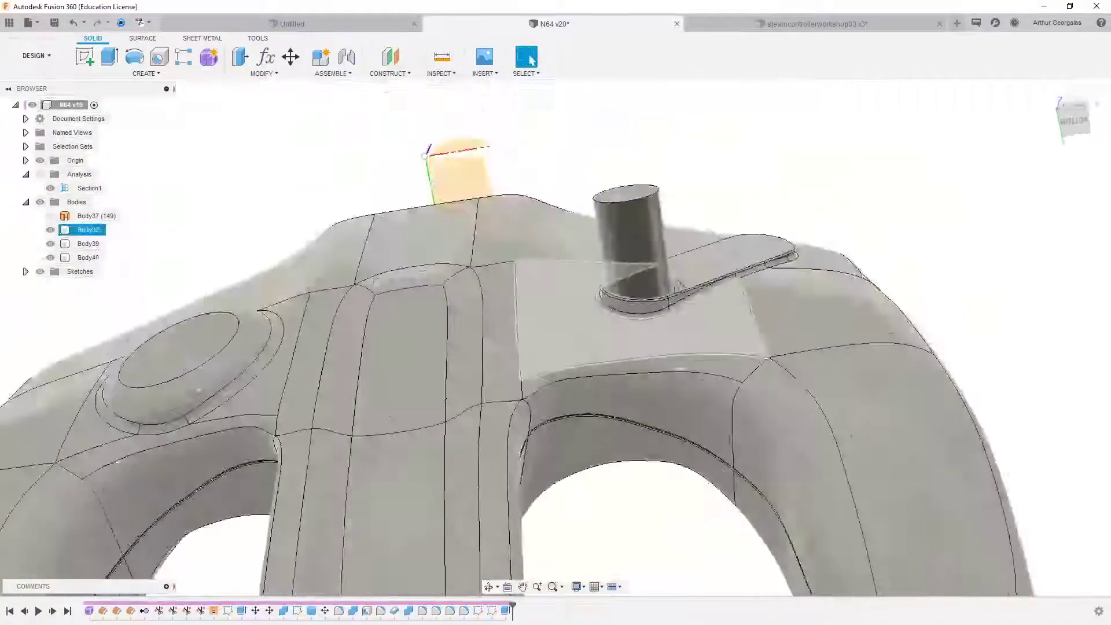
middle_click_drag(636, 336, 670, 367, "shift")
scroll(651, 236, "down", 1)
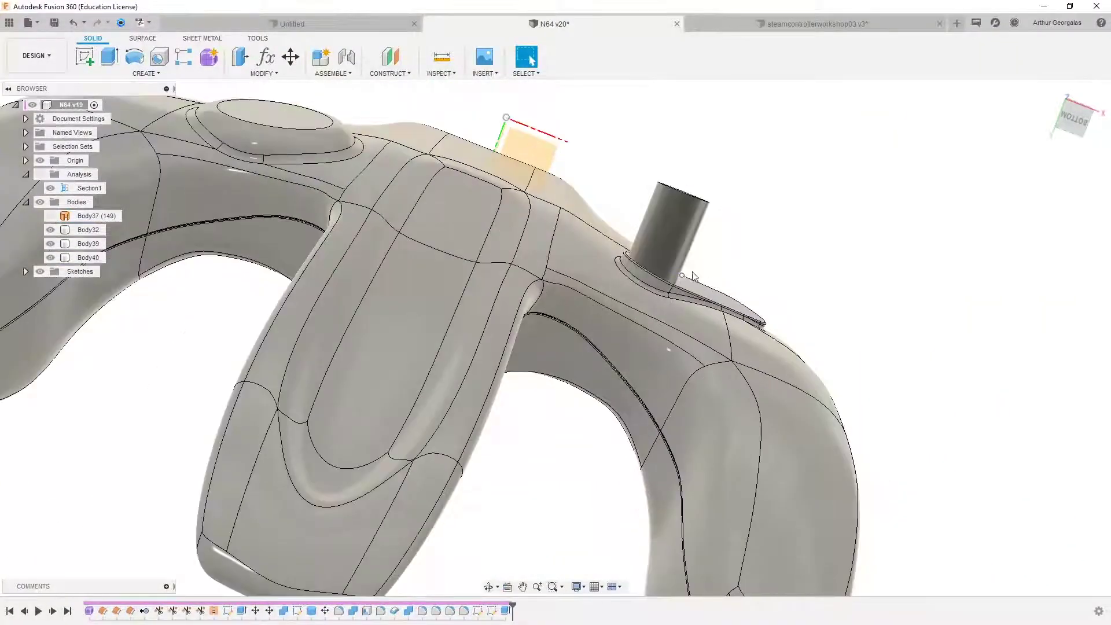
scroll(693, 277, "up", 2)
middle_click_drag(720, 306, 681, 342, "shift")
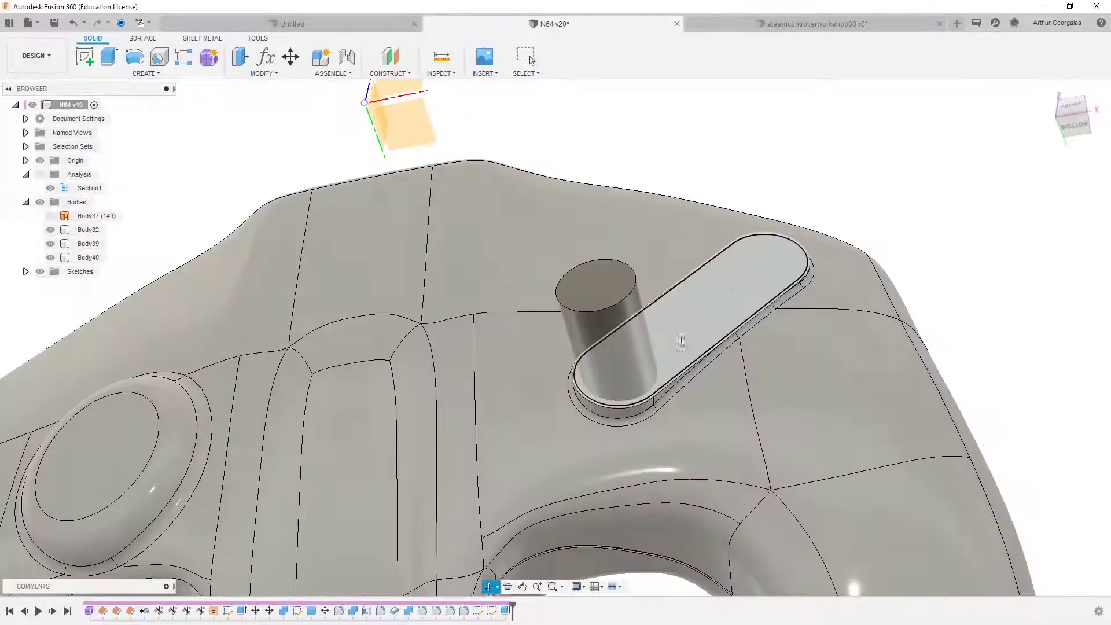
Step: Start a surface Offset, clear the chained face selection and turn off chain selection
left_click(693, 321)
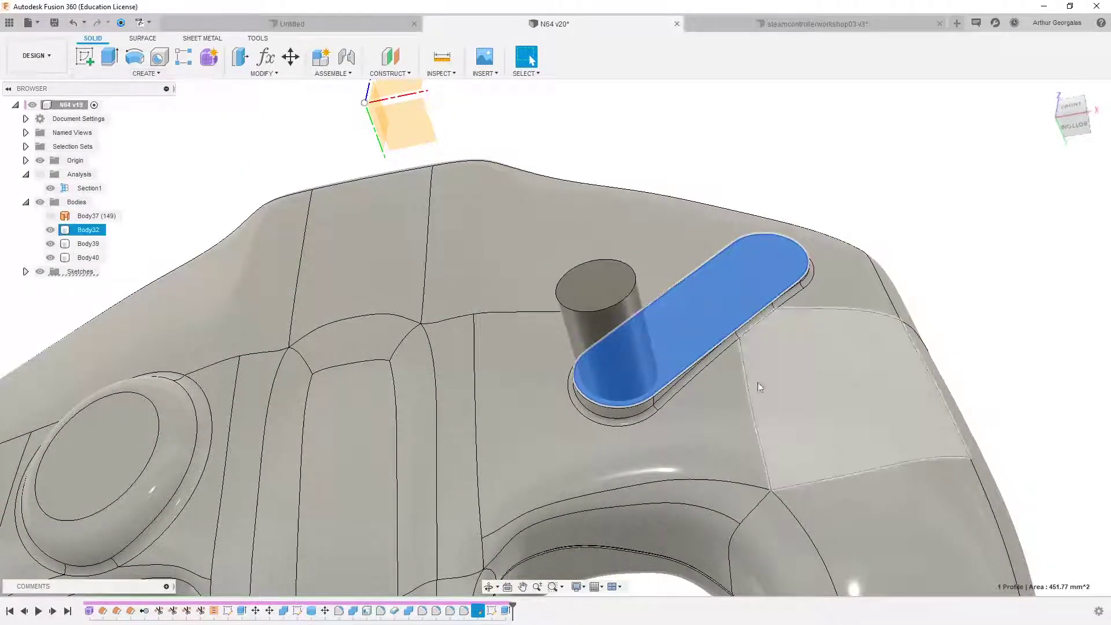
scroll(687, 314, "down", 3)
scroll(712, 376, "up", 2)
middle_click_drag(712, 376, 607, 341, "shift")
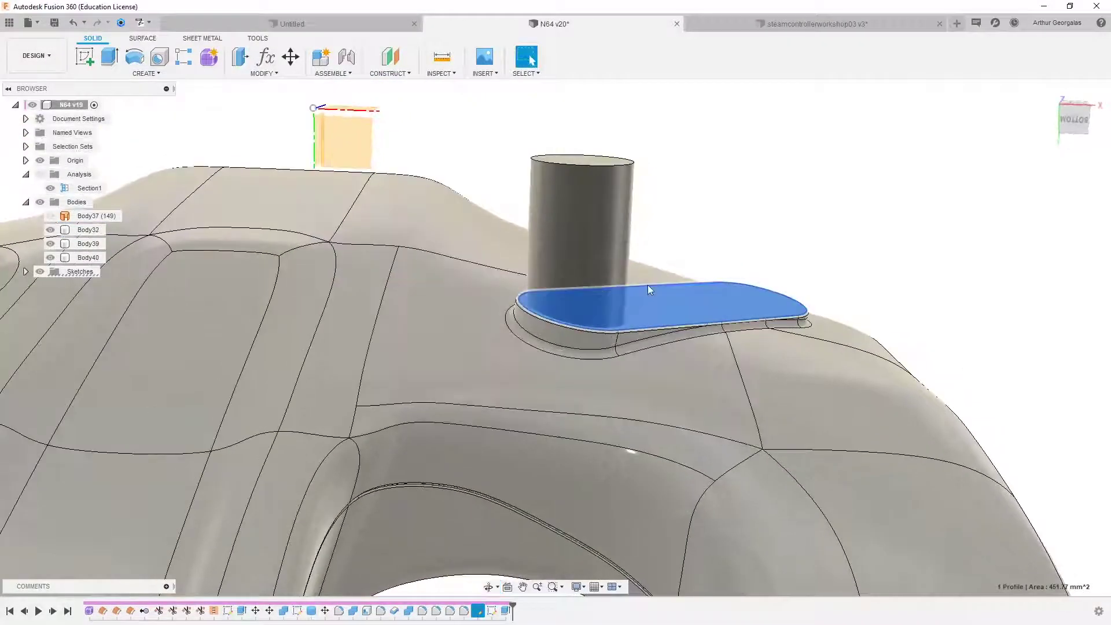
left_click(217, 74)
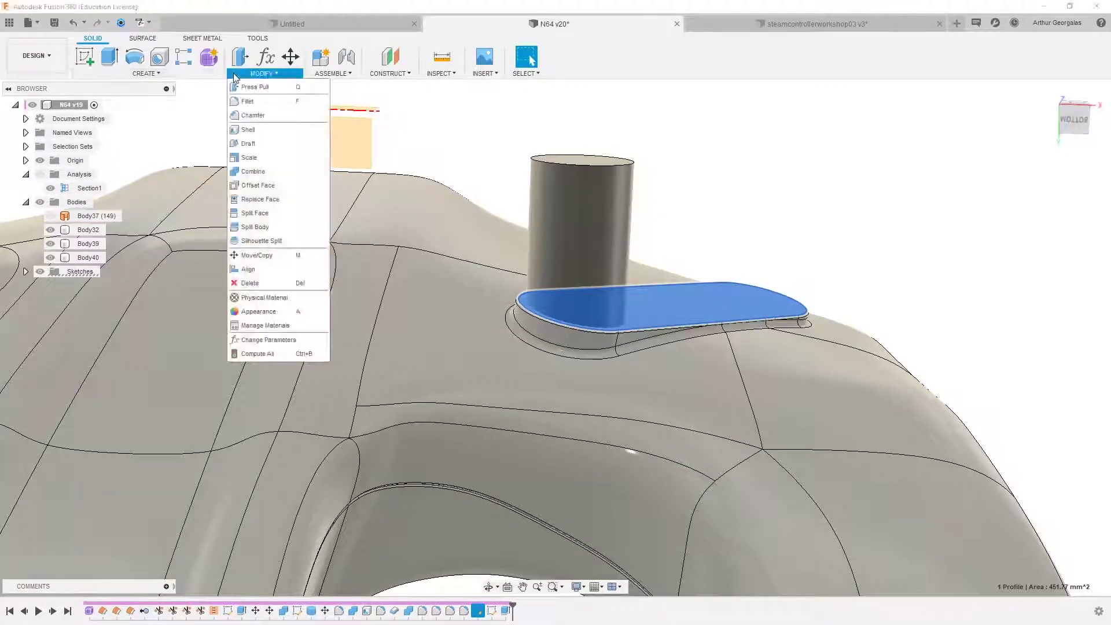
left_click(142, 39)
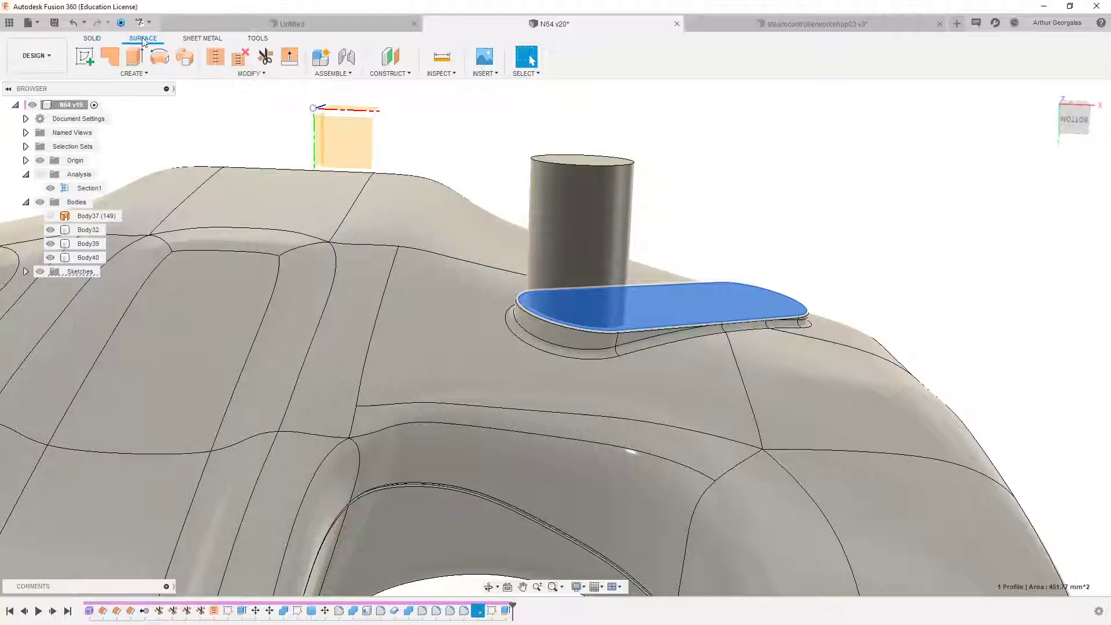
left_click(220, 78)
mouse_move(149, 75)
left_click(94, 198)
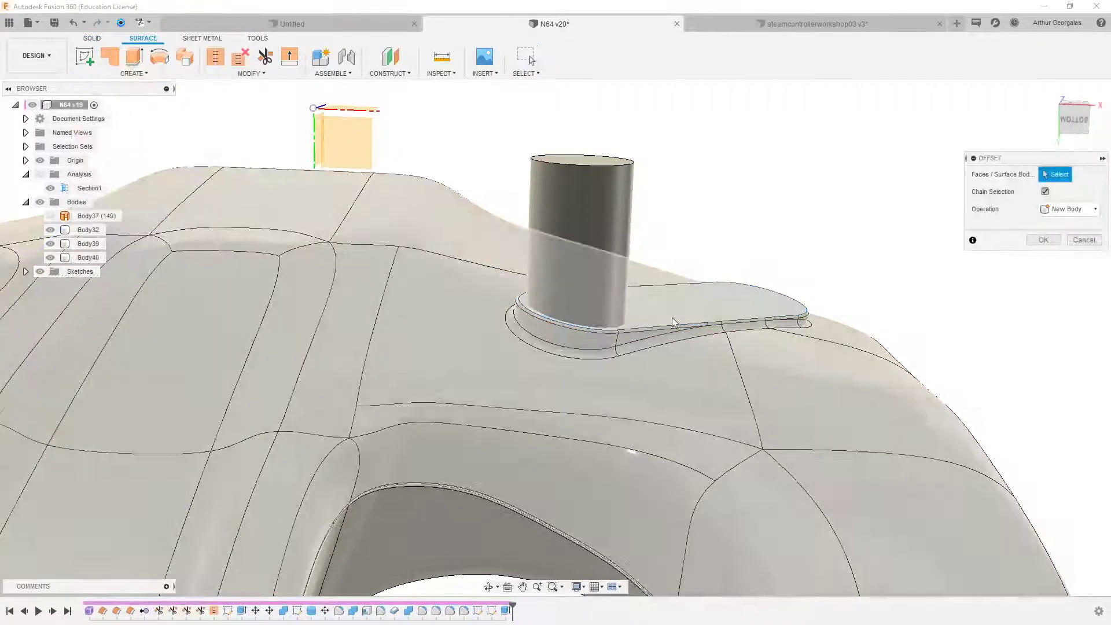
left_click(719, 307)
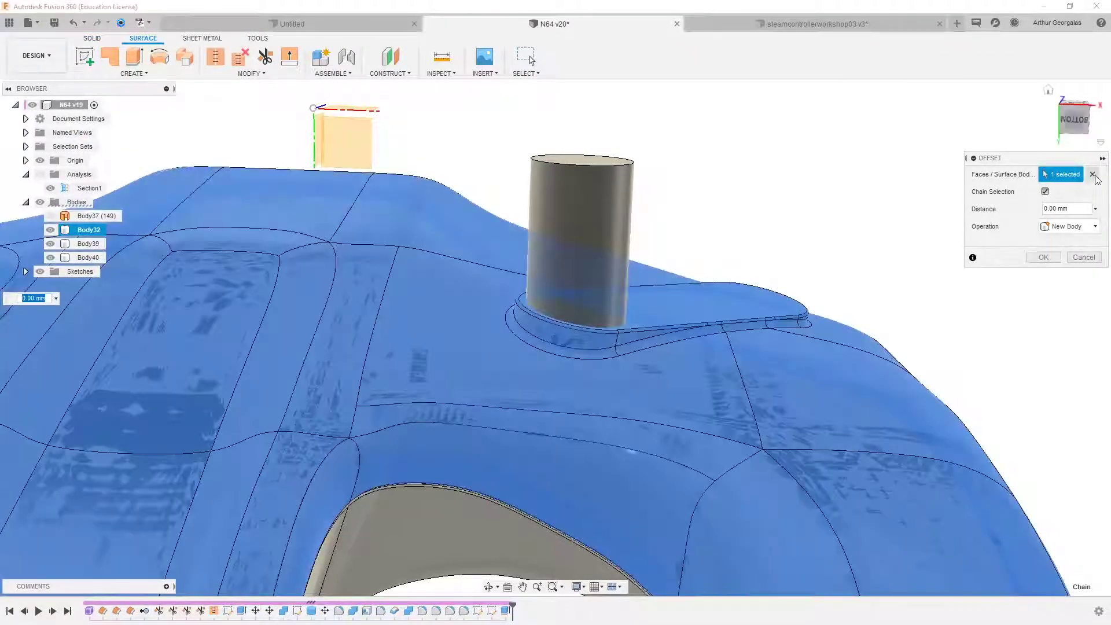
left_click(1092, 174)
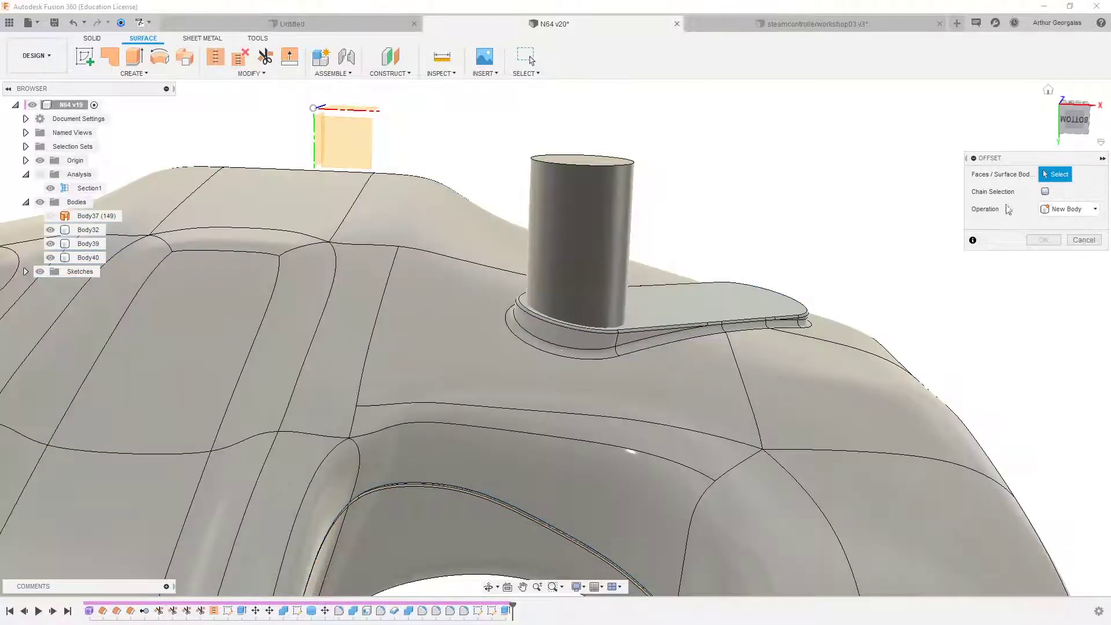
Step: Offset the diagonal pad's flat top face outward by 3 mm as a new surface body
left_click(692, 302)
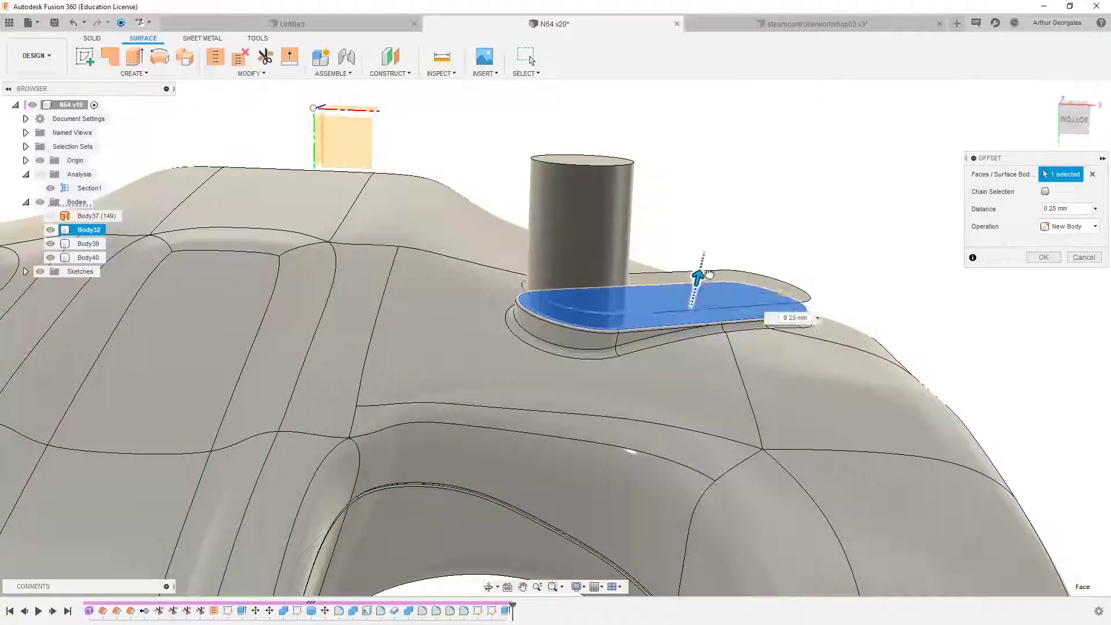
mouse_move(709, 273)
left_mouse_down()
mouse_move(722, 250)
mouse_move(702, 247)
mouse_move(712, 253)
left_mouse_up()
scroll(708, 265, "up", 3)
middle_click_drag(712, 253, 605, 275, "shift")
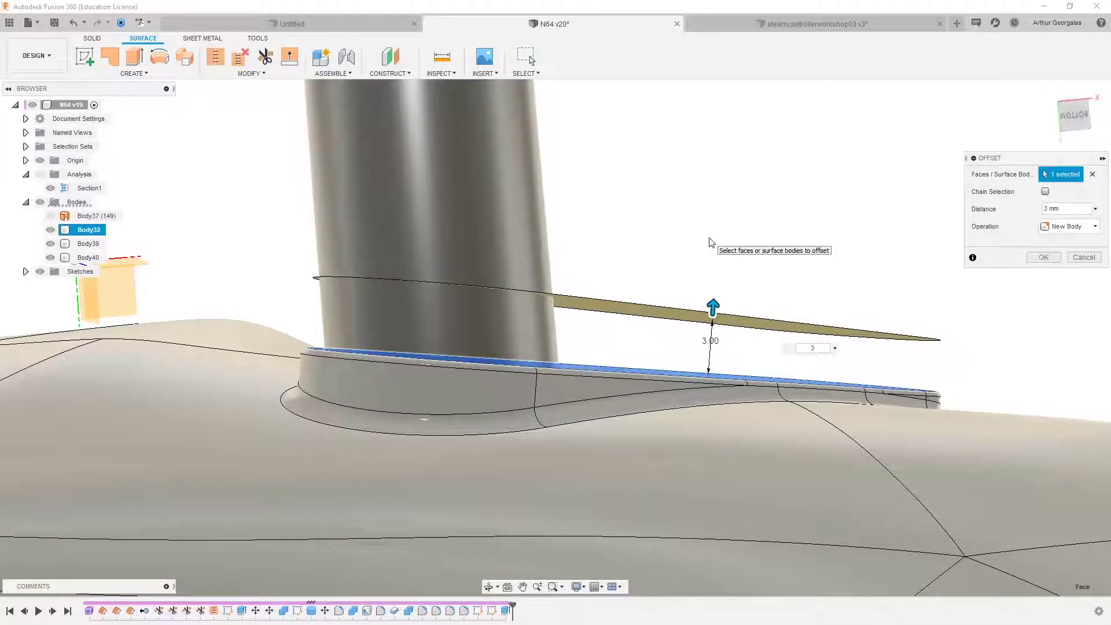
key("Return")
scroll(507, 285, "down", 5)
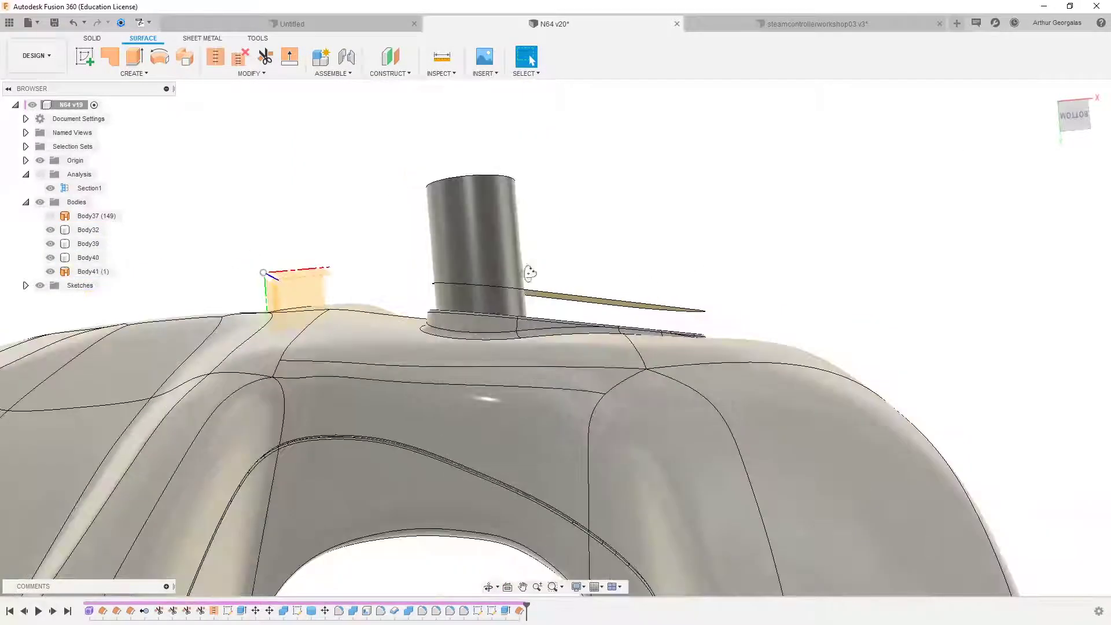
middle_click_drag(528, 272, 531, 294, "shift")
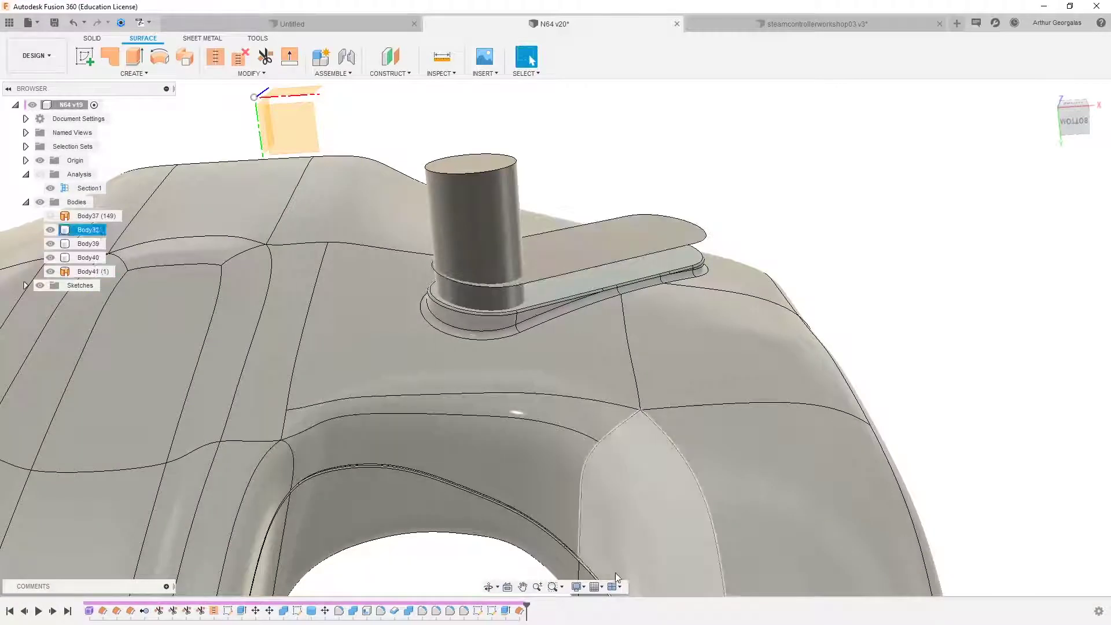
Step: Edit the pad face's surface offset and set its distance to 2.5 mm
left_click(518, 614)
right_click(520, 614)
key("Escape")
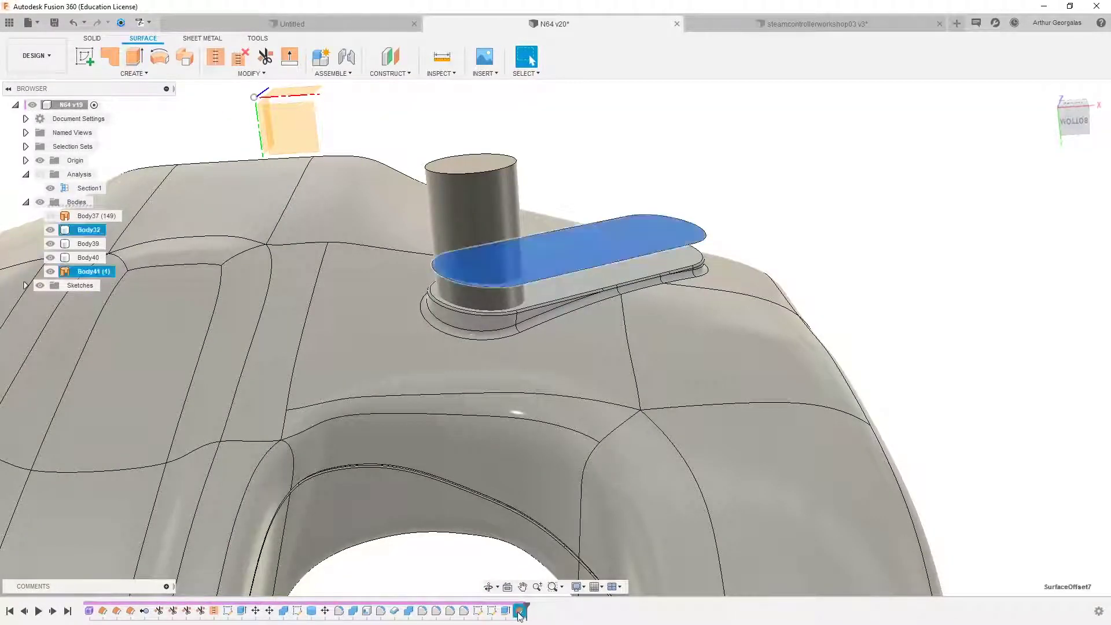
double_click(521, 611)
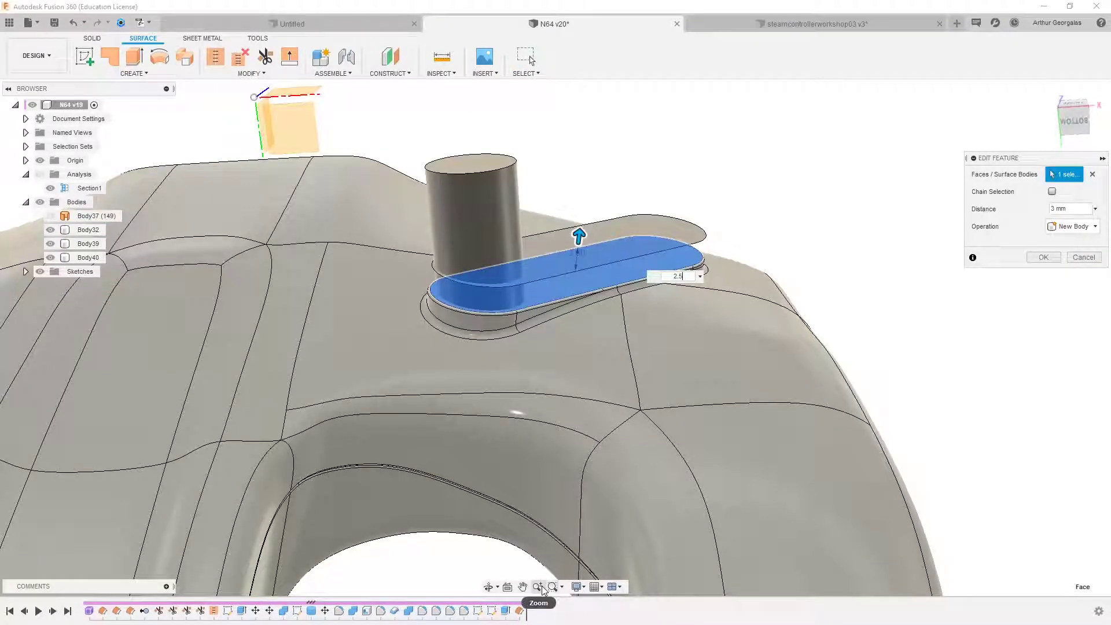
key("Return")
scroll(514, 237, "up", 5)
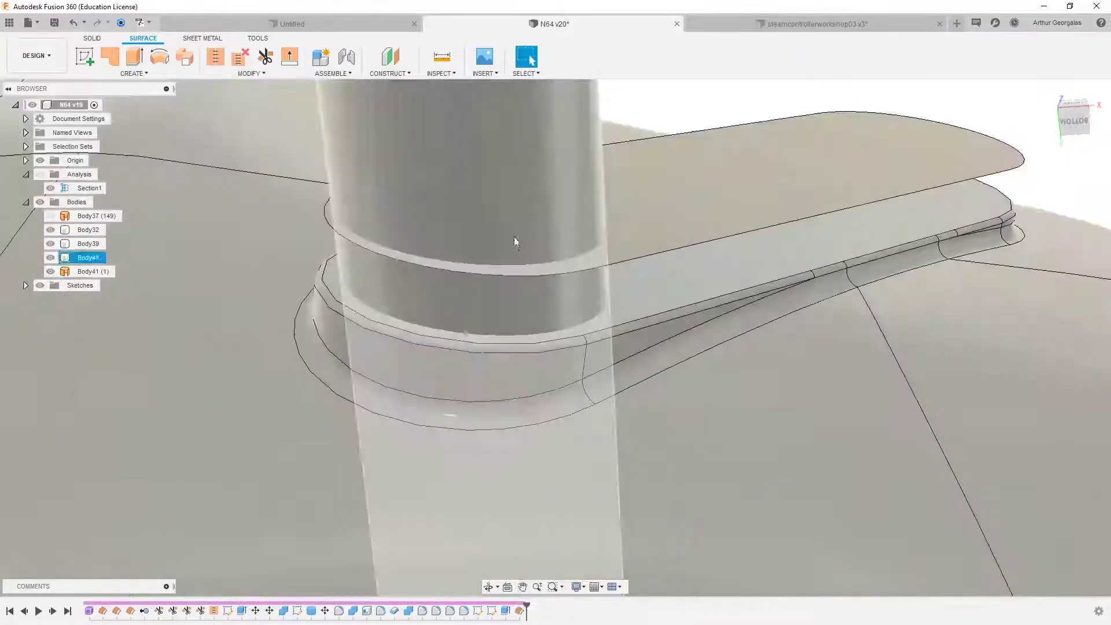
Step: Split the button cylinder's body using the surface offset from the diagonal pad as the splitting tool
scroll(514, 237, "down", 4)
middle_click_drag(507, 182, 478, 326, "shift")
scroll(511, 205, "down", 2)
left_click(275, 74)
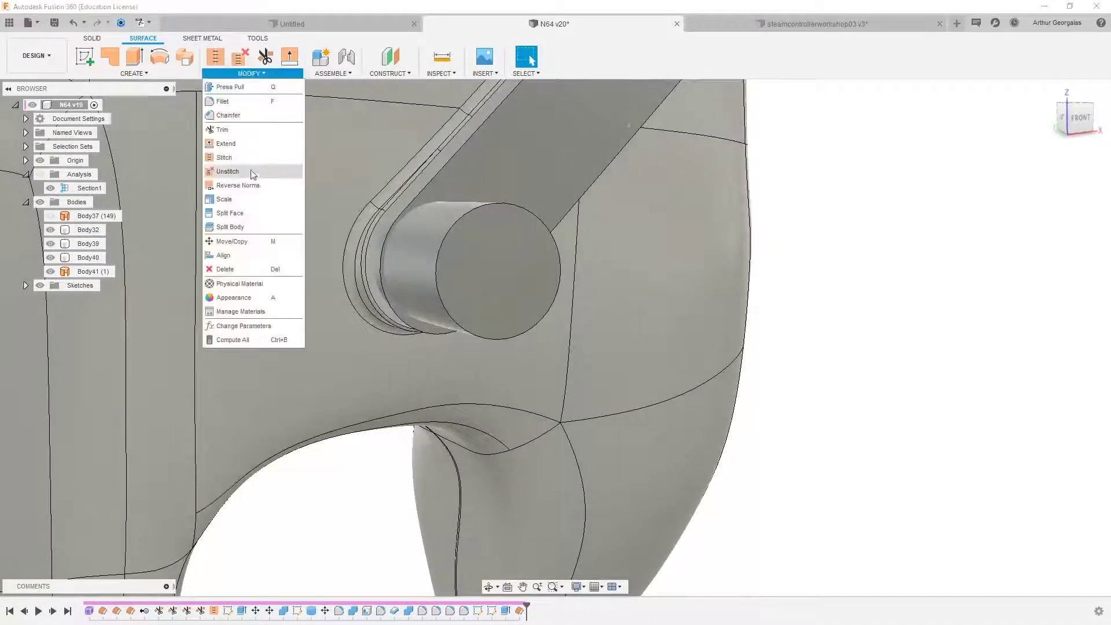
left_click(232, 227)
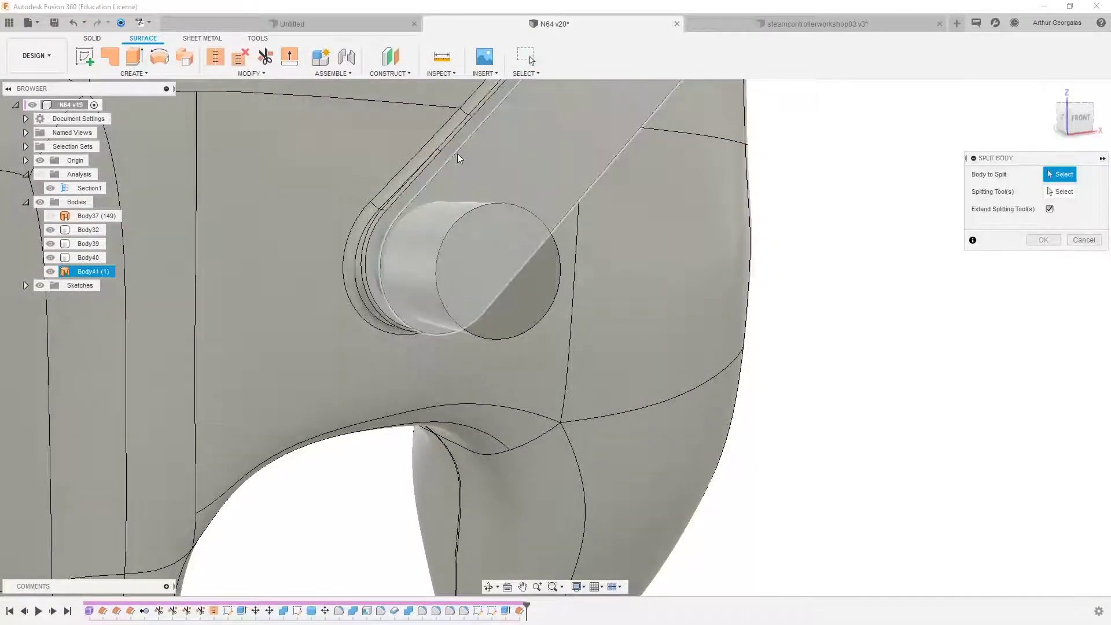
left_click(471, 259)
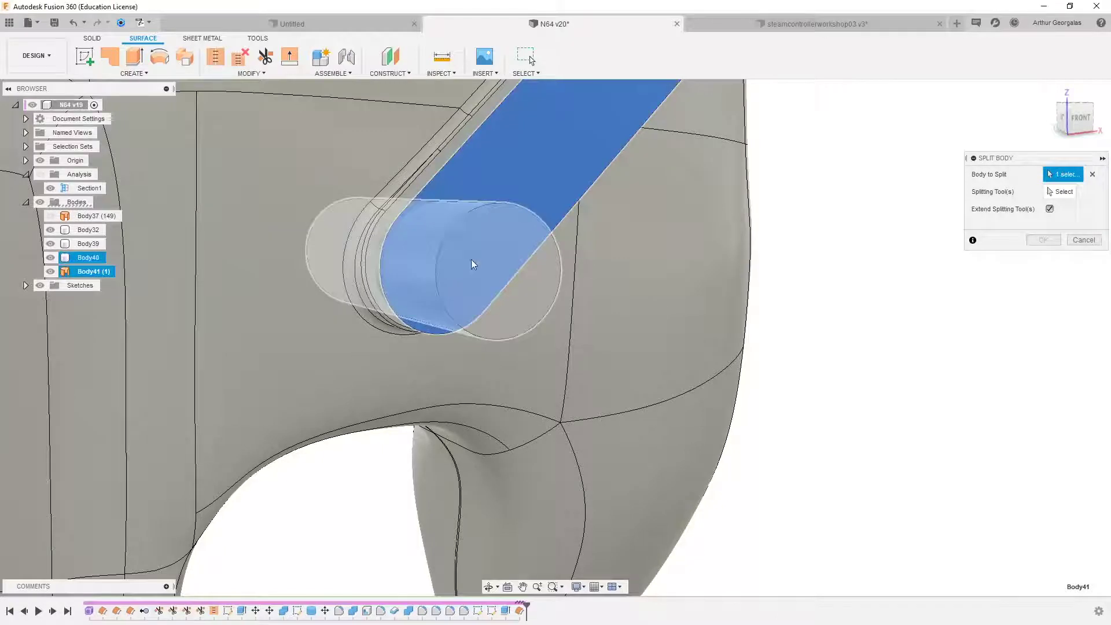
left_click(1092, 174)
left_click(523, 266)
left_click(1071, 199)
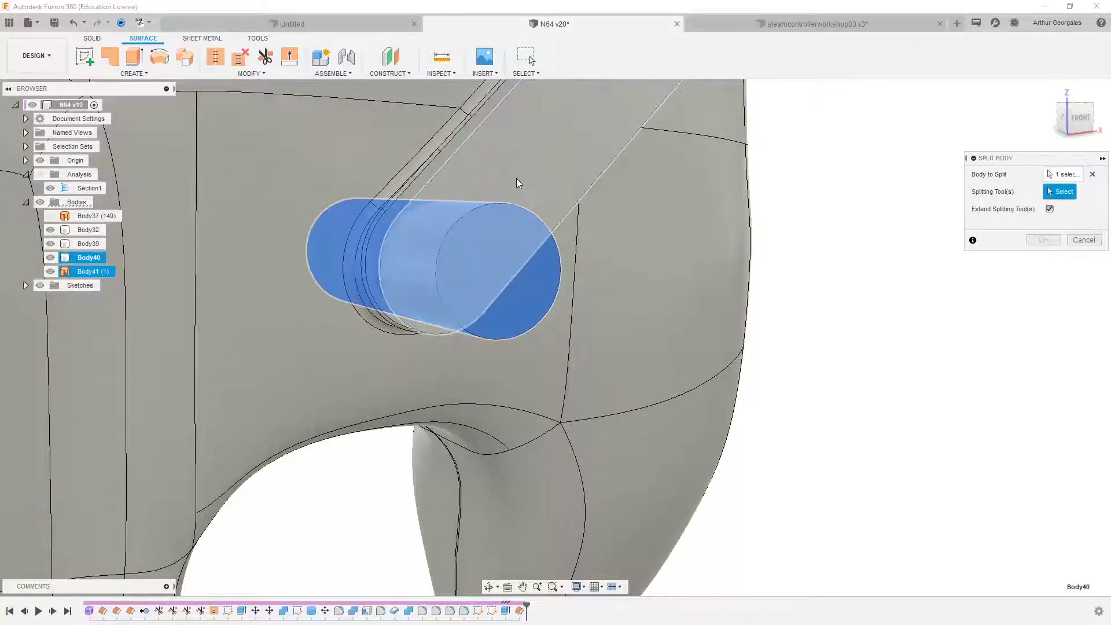
left_click(516, 178)
left_click(1042, 240)
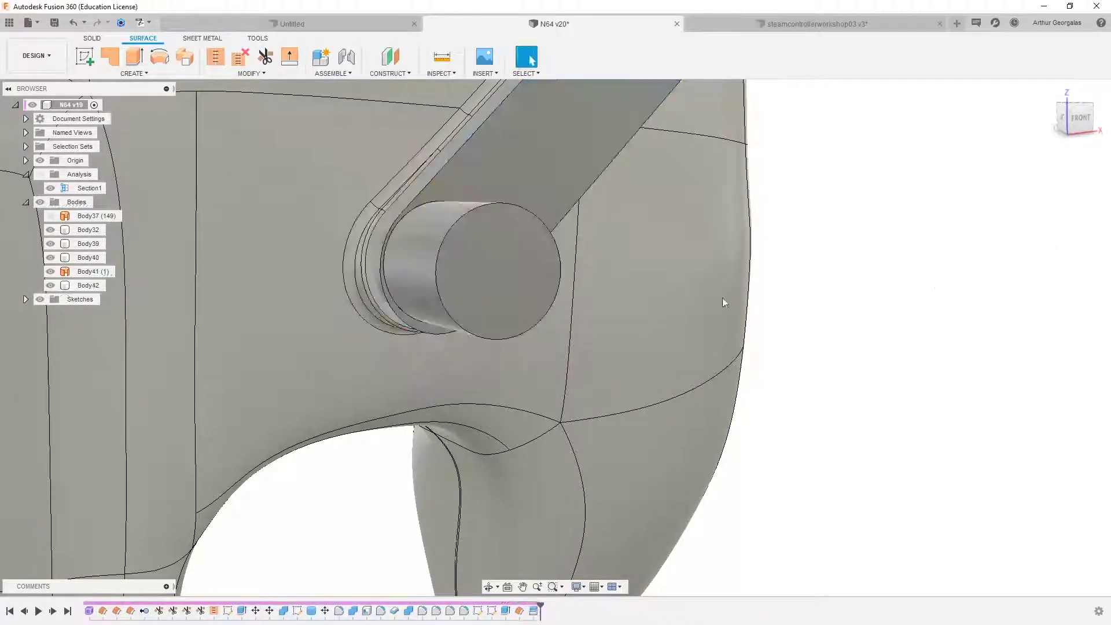
Step: Remove the cylinder piece above the split and hide the offset surface body
right_click(85, 283)
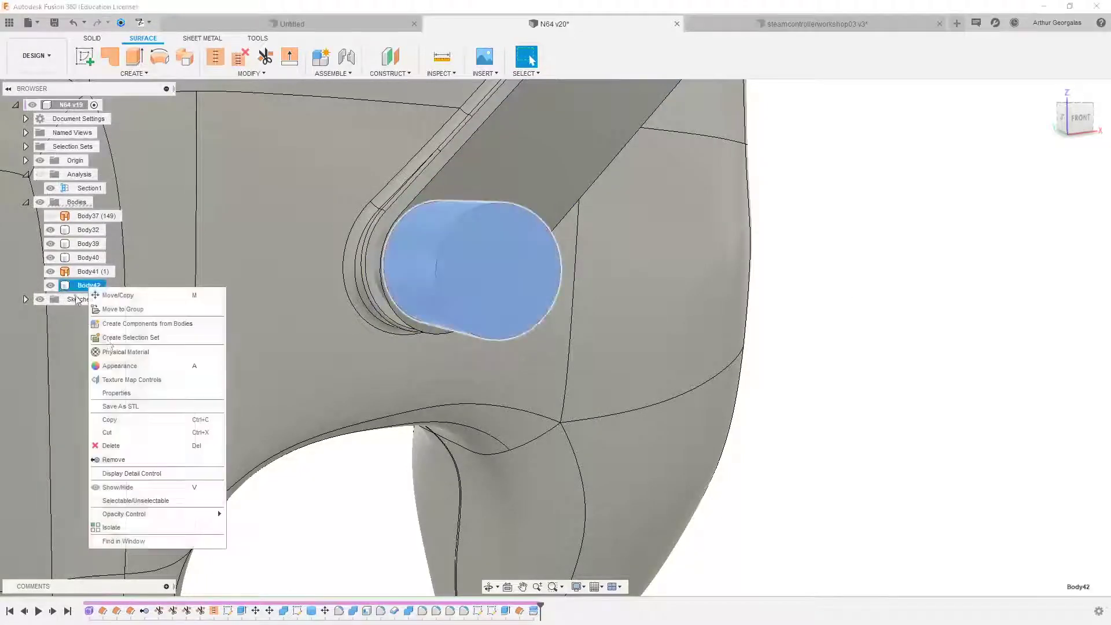
left_click(121, 458)
left_click(551, 180)
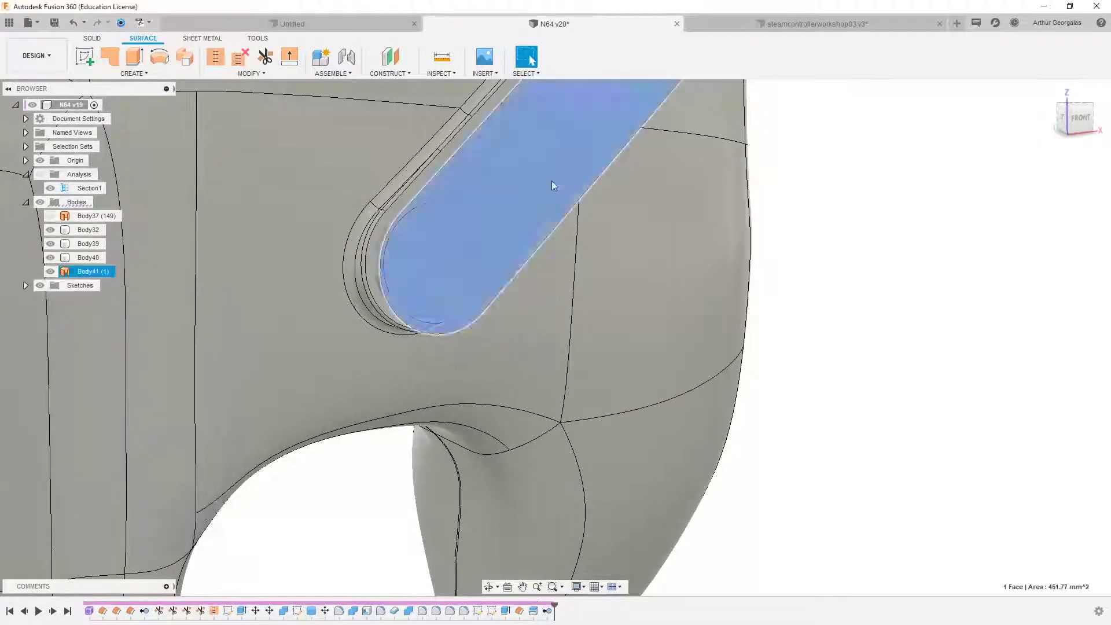
left_click(50, 271)
scroll(895, 305, "down", 3)
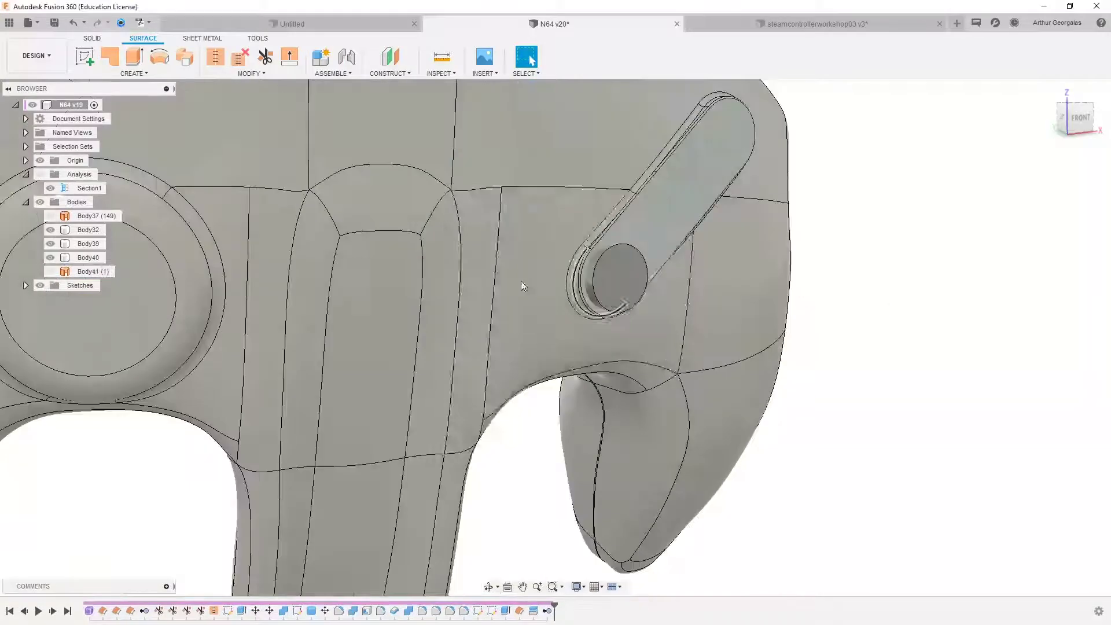
Step: Start a constant-radius fillet of about 1.97 mm on the button cylinder's top edge
middle_click_drag(481, 259, 661, 219, "shift")
left_click(632, 243)
middle_click_drag(633, 265, 675, 264, "shift")
left_click(675, 264)
scroll(623, 228, "up", 5)
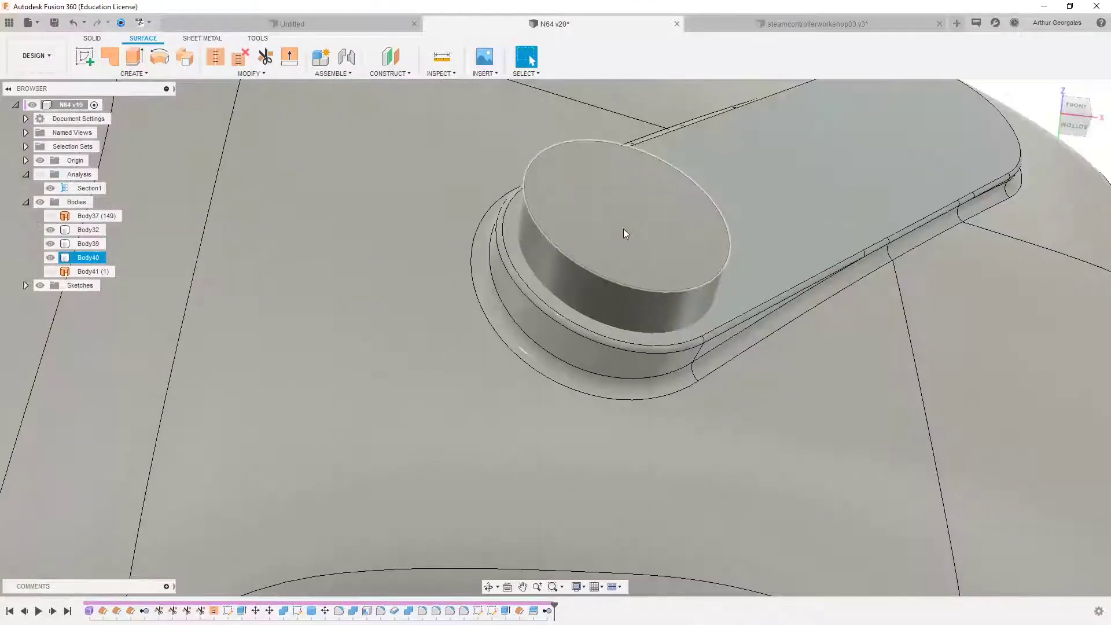
key("f")
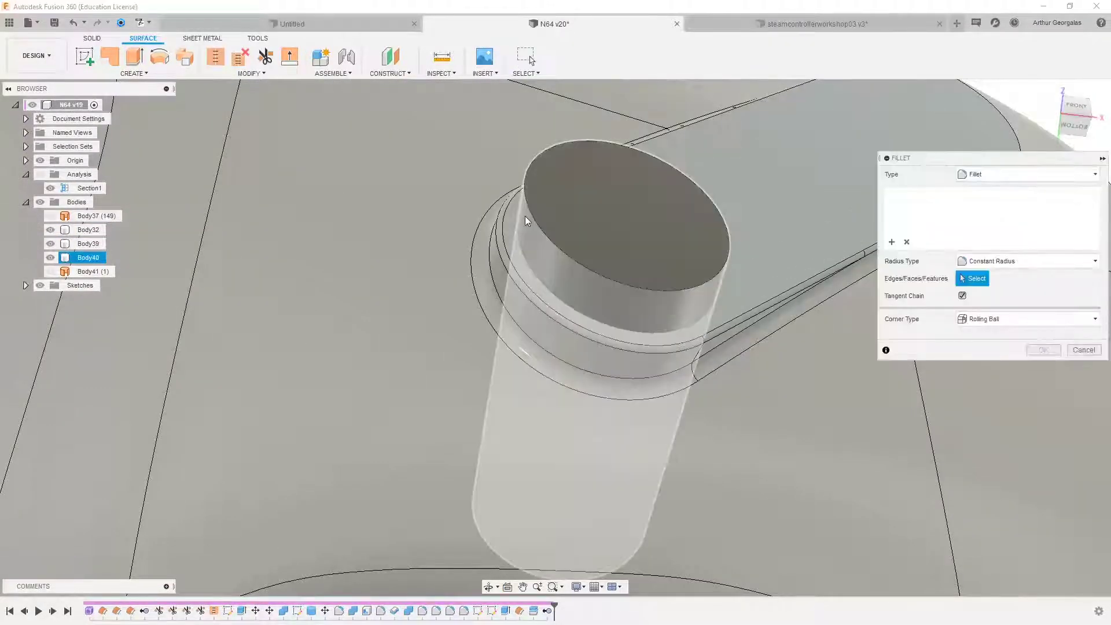
left_click(528, 212)
left_click_drag(528, 209, 533, 220)
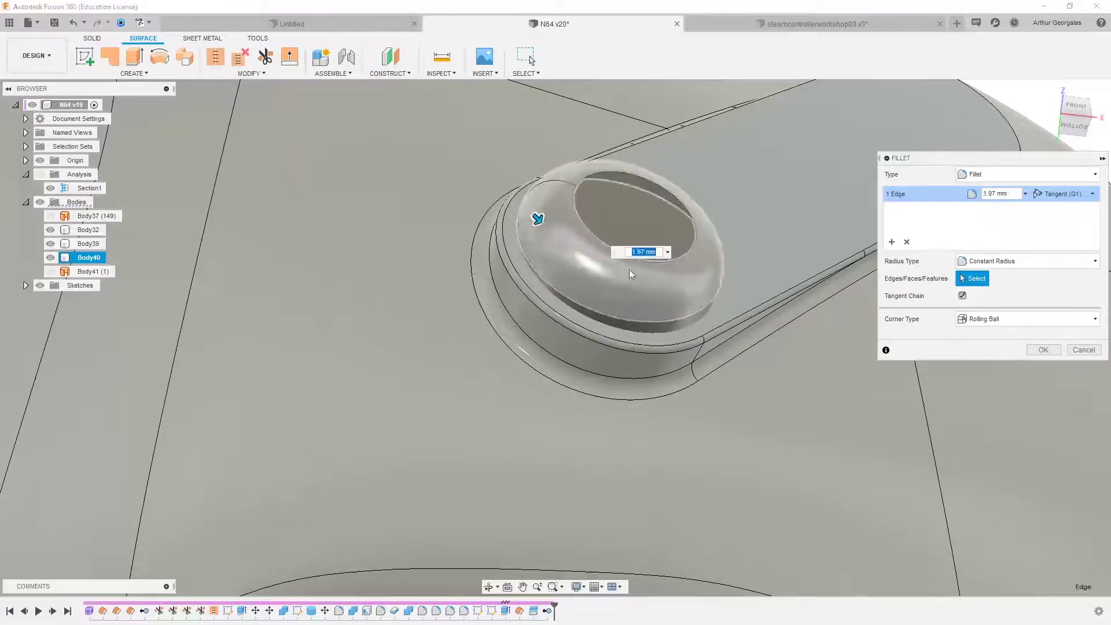
middle_click_drag(630, 270, 620, 221, "shift")
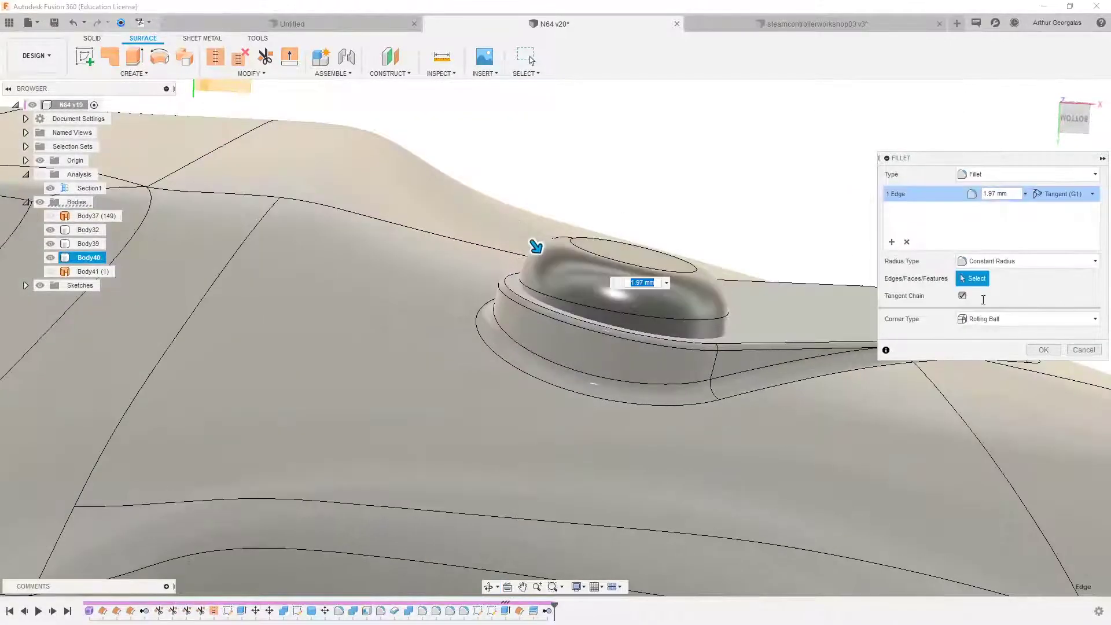
Step: Switch the button fillet's radius type to Chord Length, set it to 4 mm and create it
left_click(1027, 261)
left_click(1004, 295)
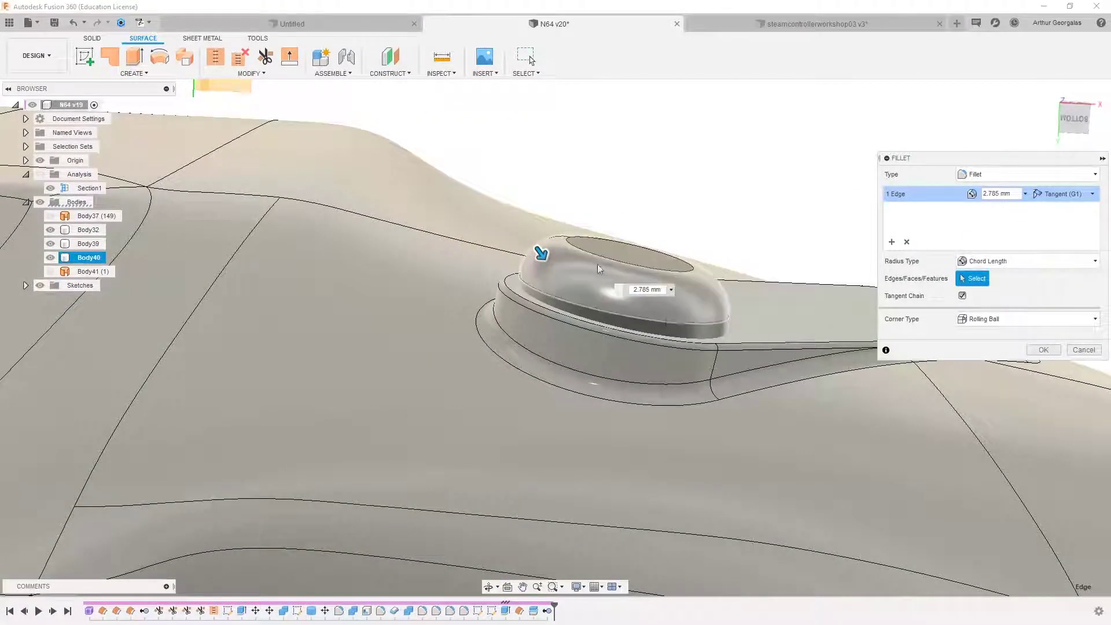
scroll(616, 266, "up", 2)
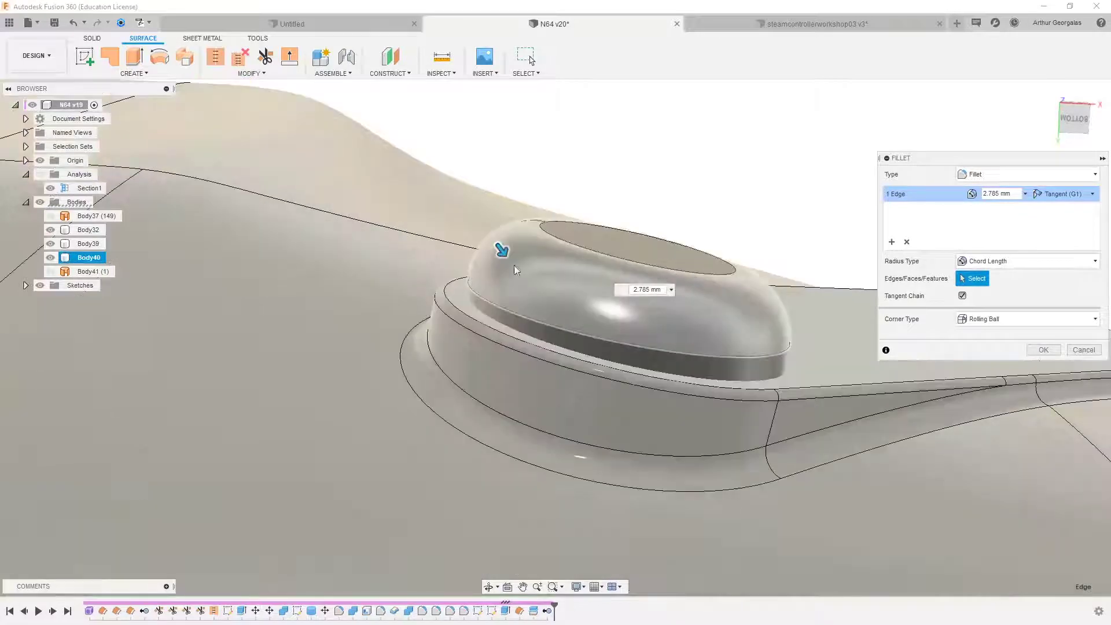
left_click_drag(501, 248, 518, 269)
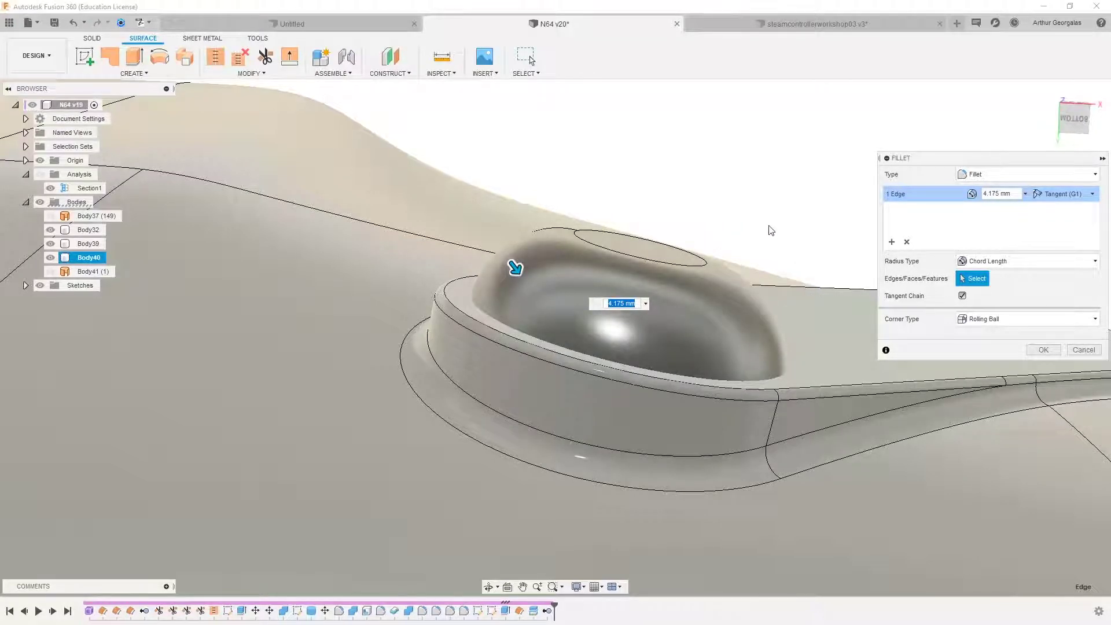
type("4.")
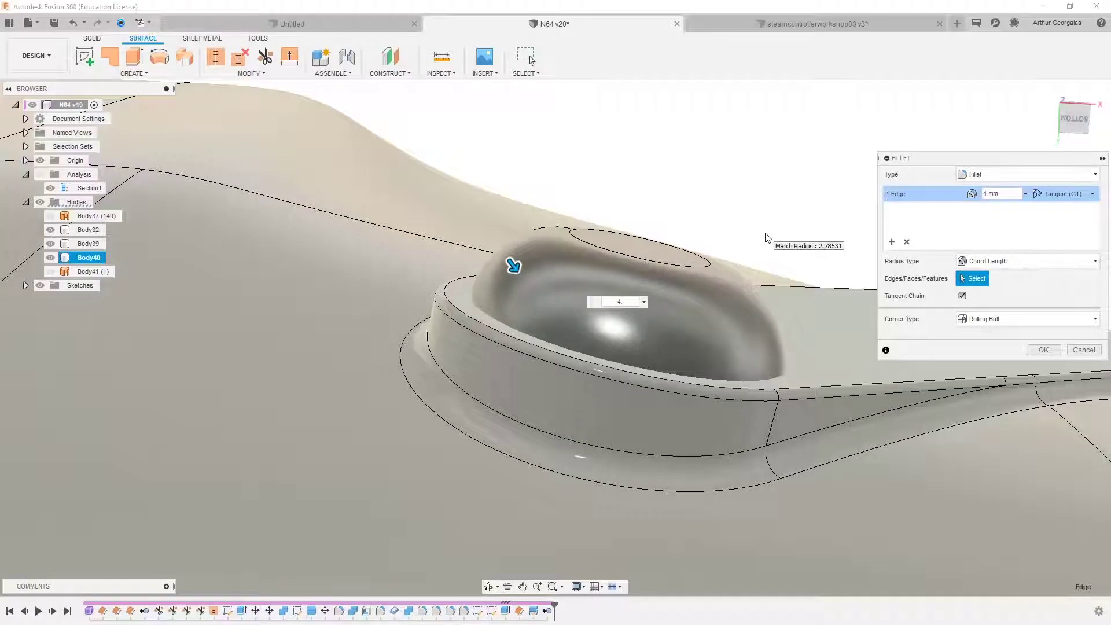
key("Return")
scroll(758, 243, "down", 5)
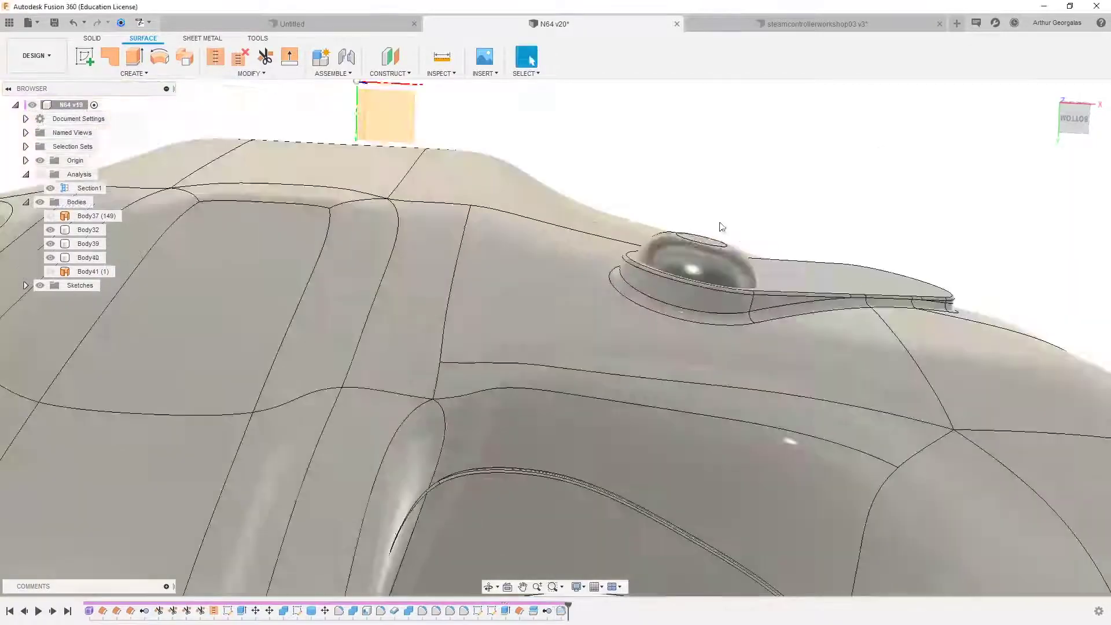
Step: Hide the controller shell and diagonal pad bodies to isolate the rounded button cylinder
middle_click_drag(732, 260, 724, 238, "shift")
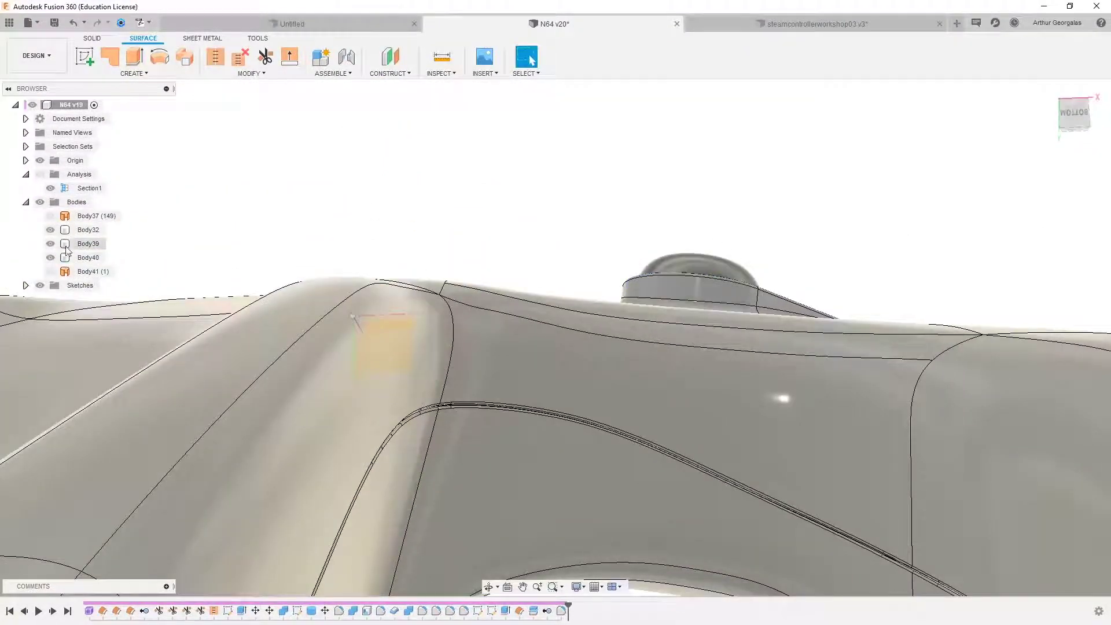
left_click(49, 245)
left_click(51, 230)
scroll(601, 278, "down", 3)
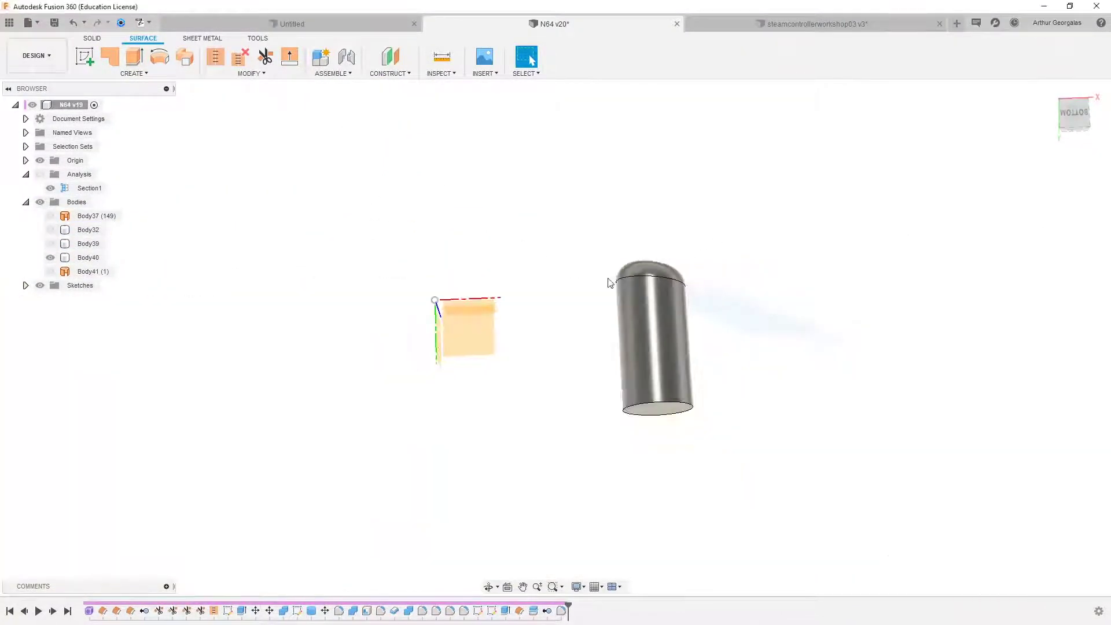
middle_click_drag(733, 458, 711, 362, "shift")
middle_click_drag(652, 236, 657, 306, "shift")
scroll(657, 243, "up", 2)
left_click(647, 272)
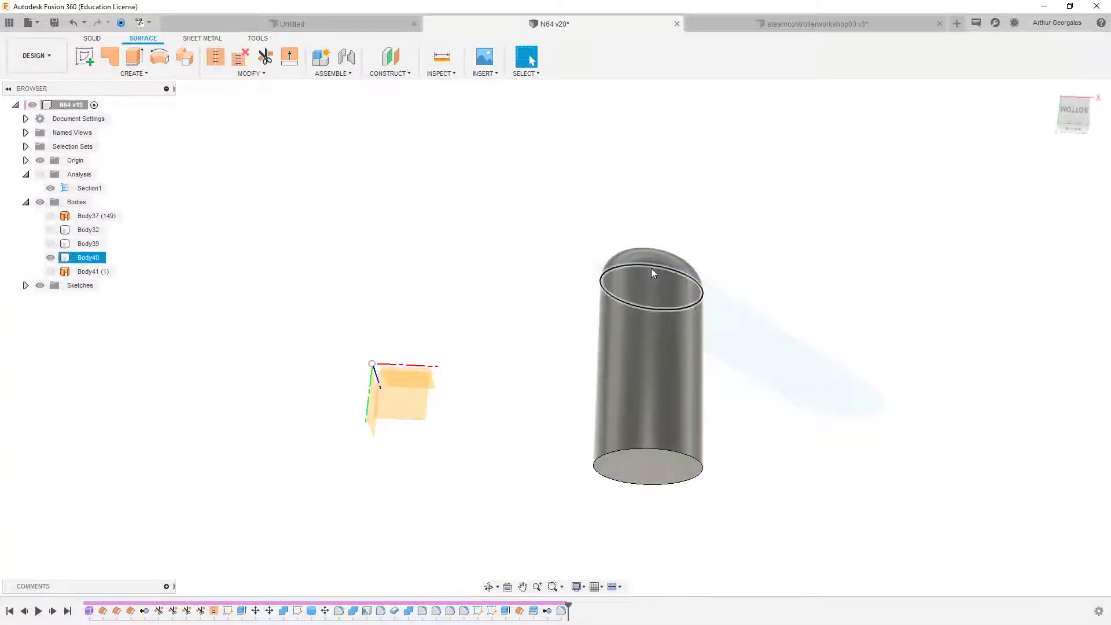
left_click(655, 263)
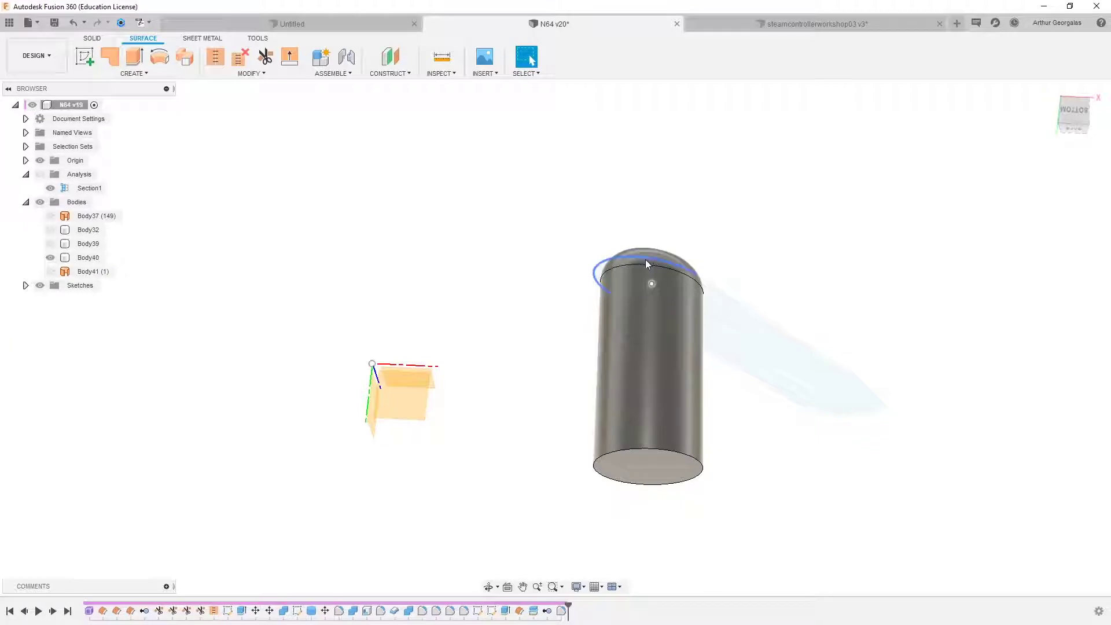
left_click(648, 248)
left_click(671, 224)
left_click(640, 302)
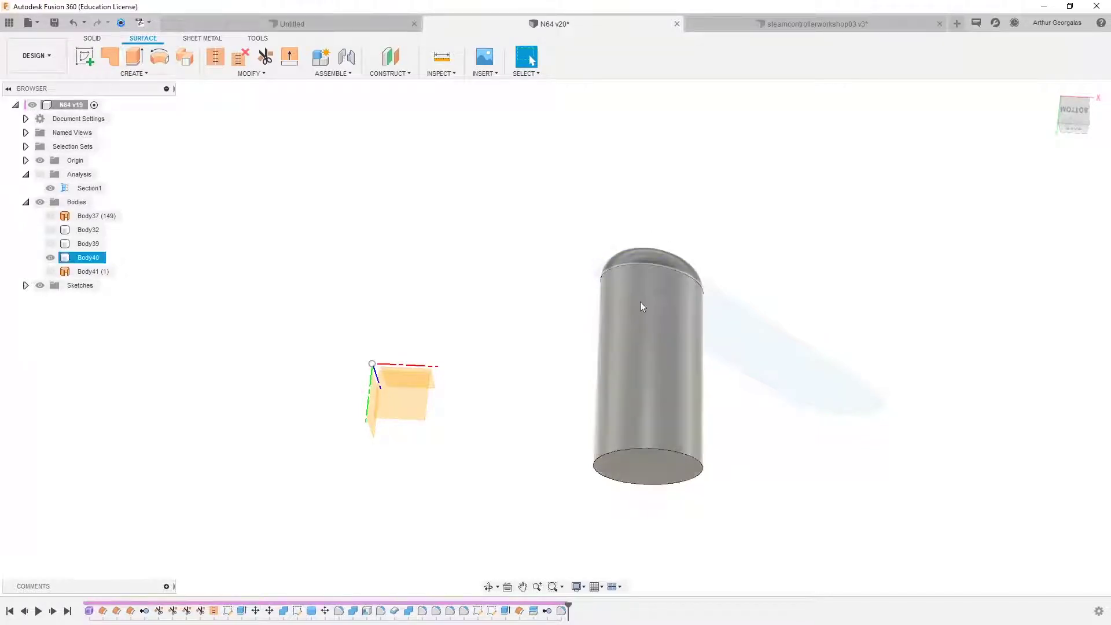
left_click(663, 223)
scroll(662, 223, "down", 2)
left_click(647, 251)
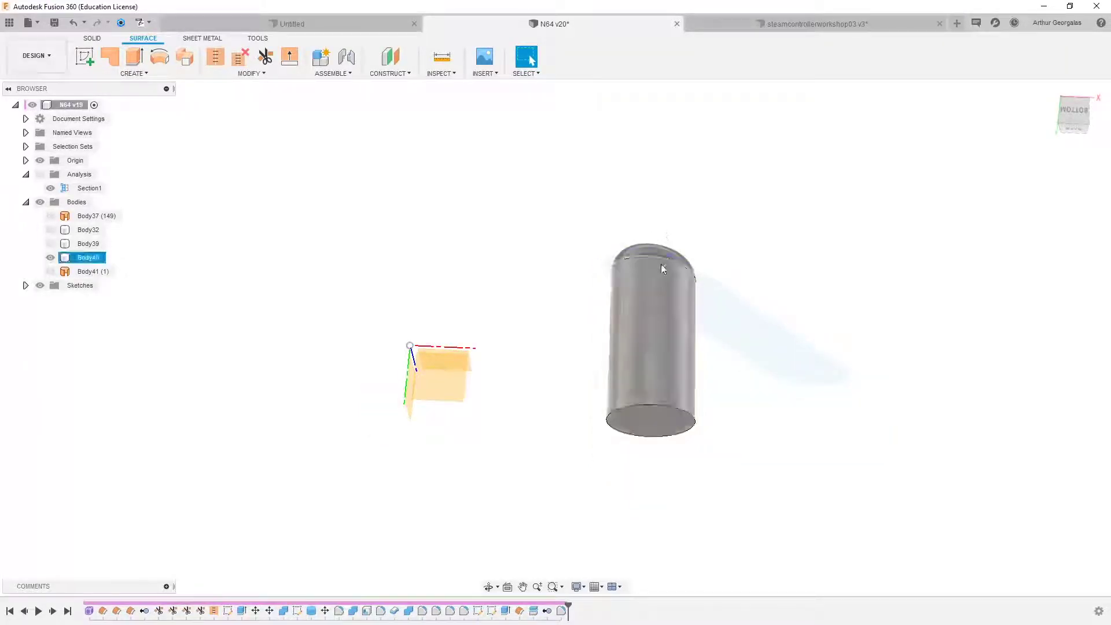
left_click(652, 424)
left_click(185, 74)
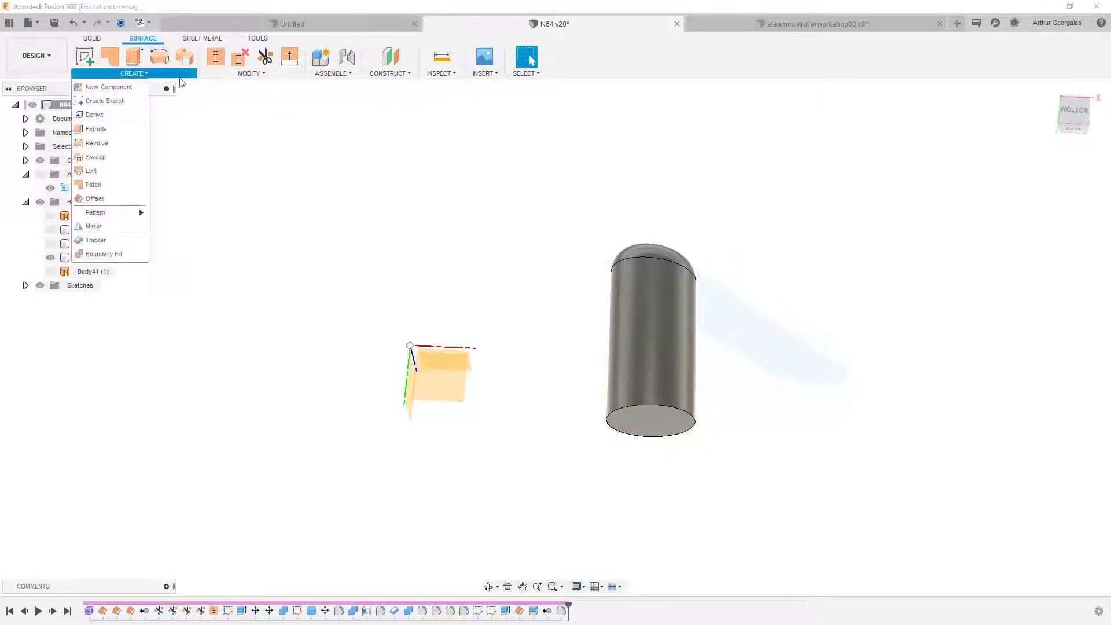
left_click(94, 198)
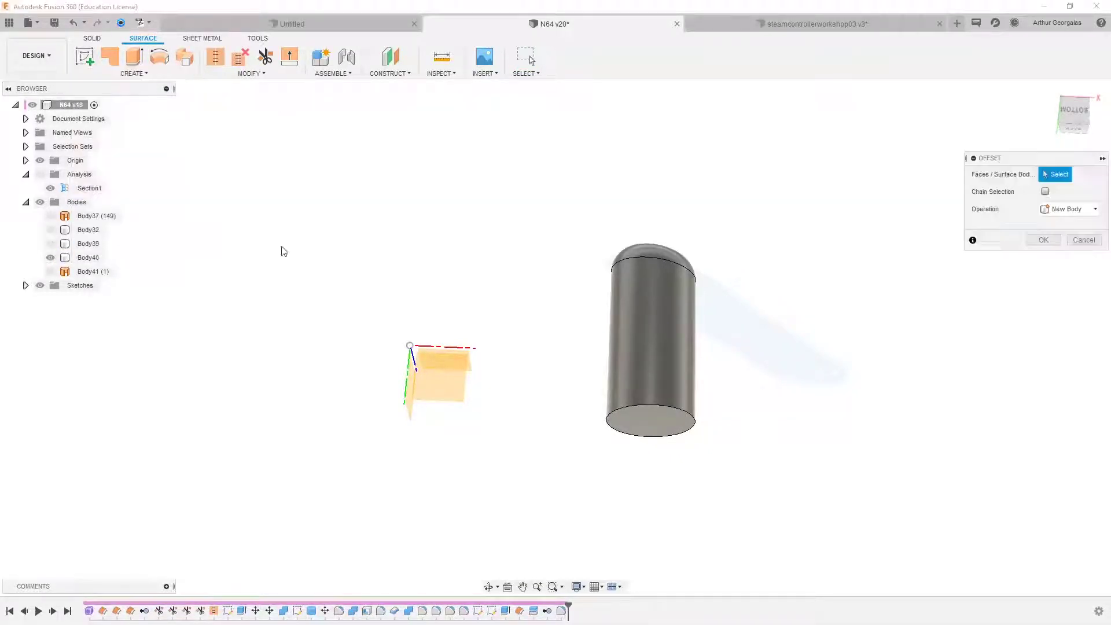
left_click(639, 285)
left_click_drag(656, 238, 654, 250)
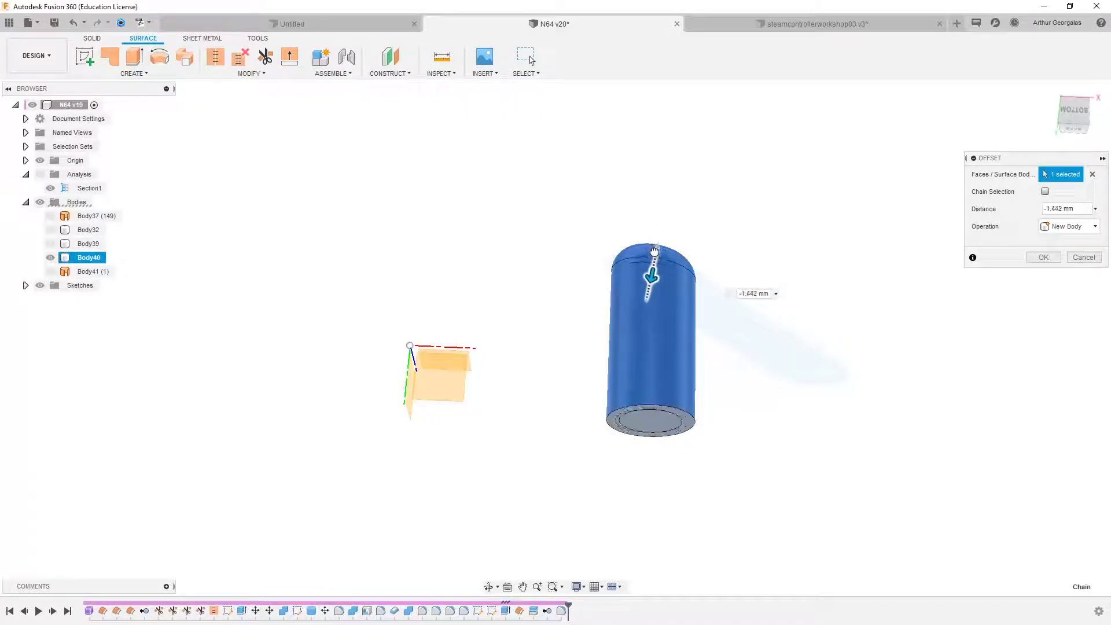
scroll(705, 230, "up", 5)
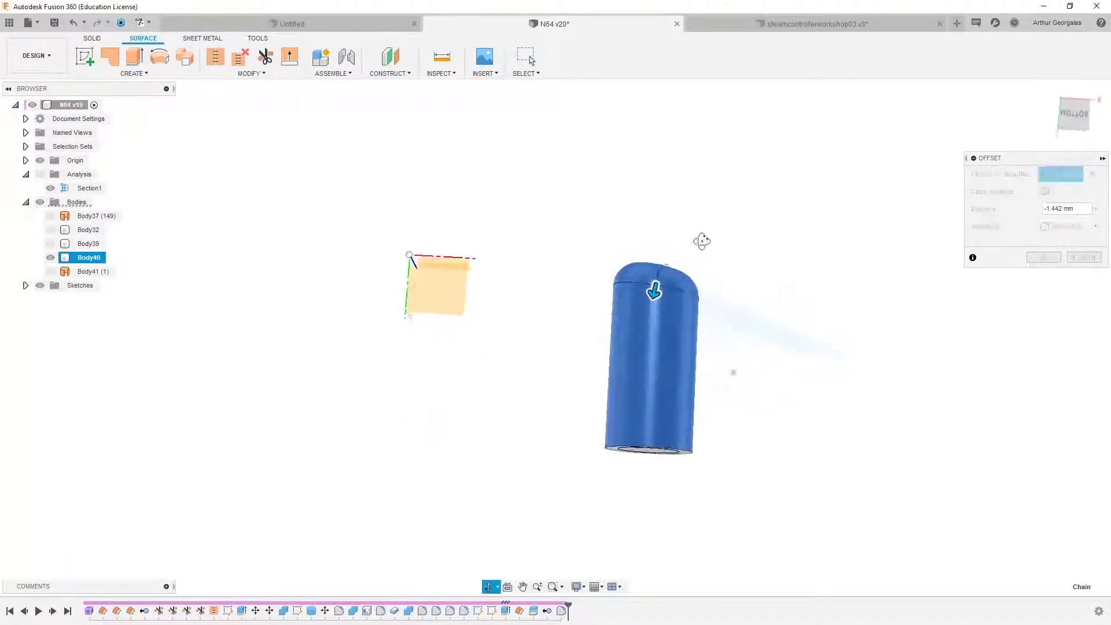
scroll(648, 286, "down", 2)
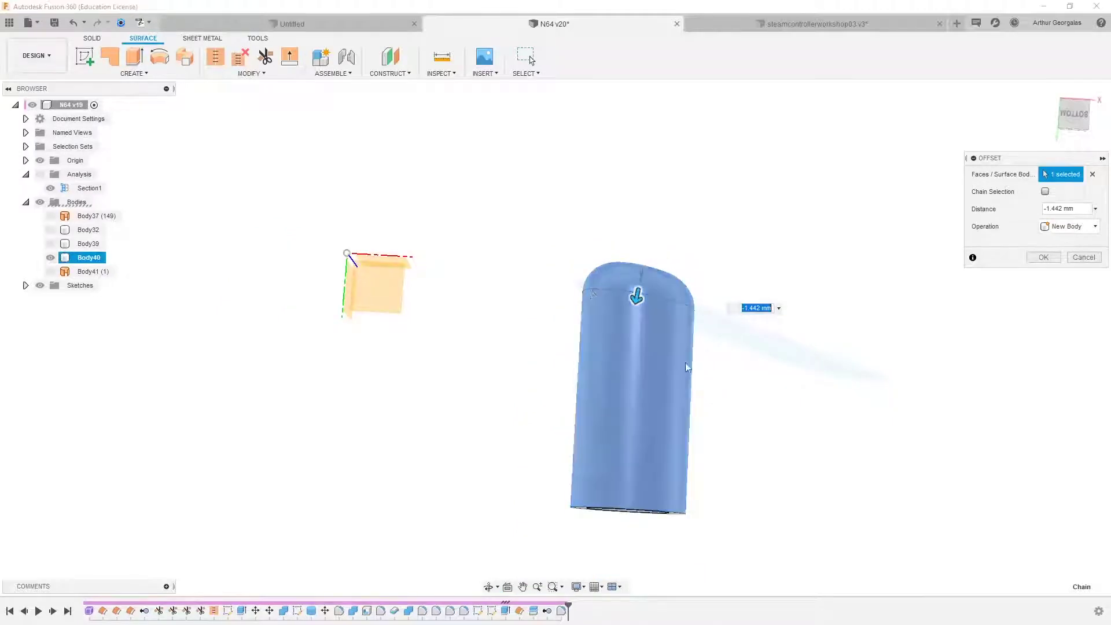
left_click(1076, 254)
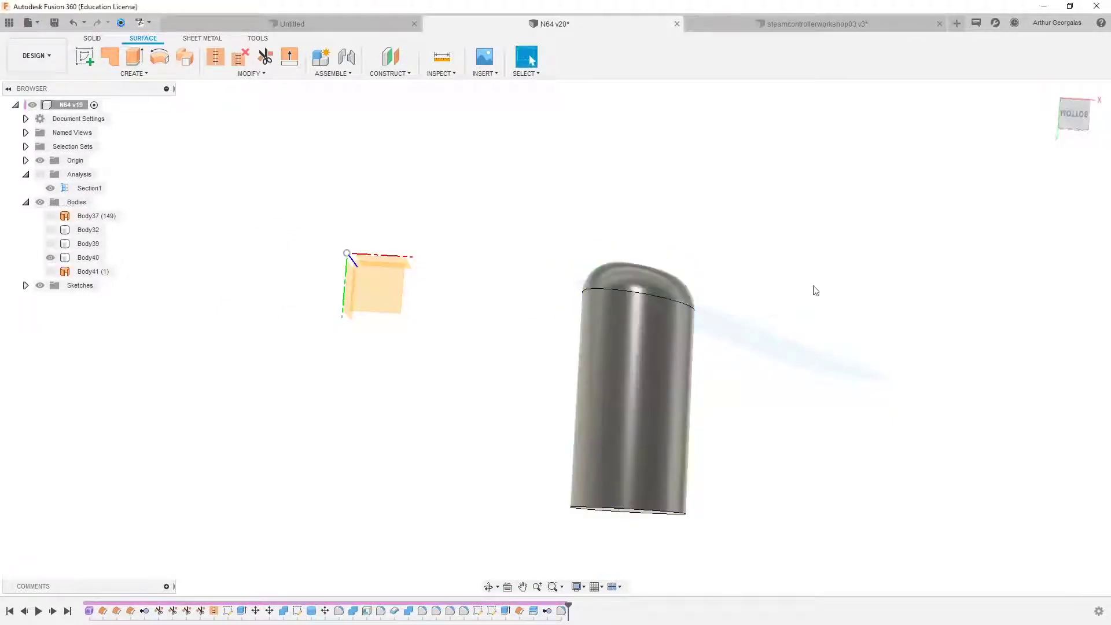
Step: Start a surface offset on the rounded button cylinder's side, fillet and top faces, excluding its flat bottom face
left_click(158, 73)
left_click(92, 186)
left_click(625, 394)
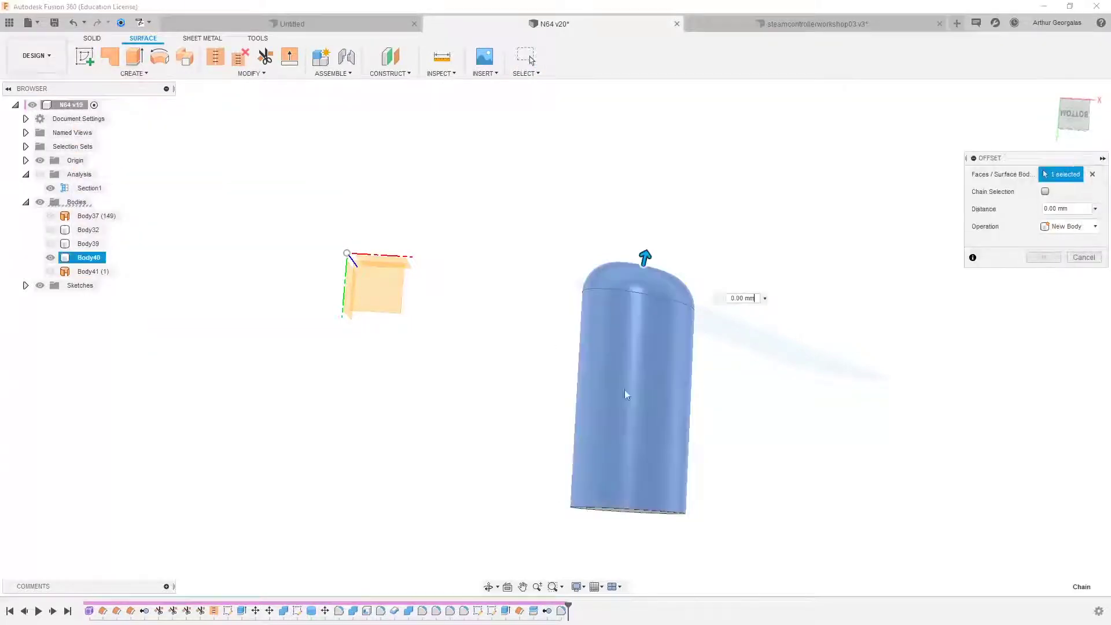
middle_click_drag(619, 437, 769, 371, "shift")
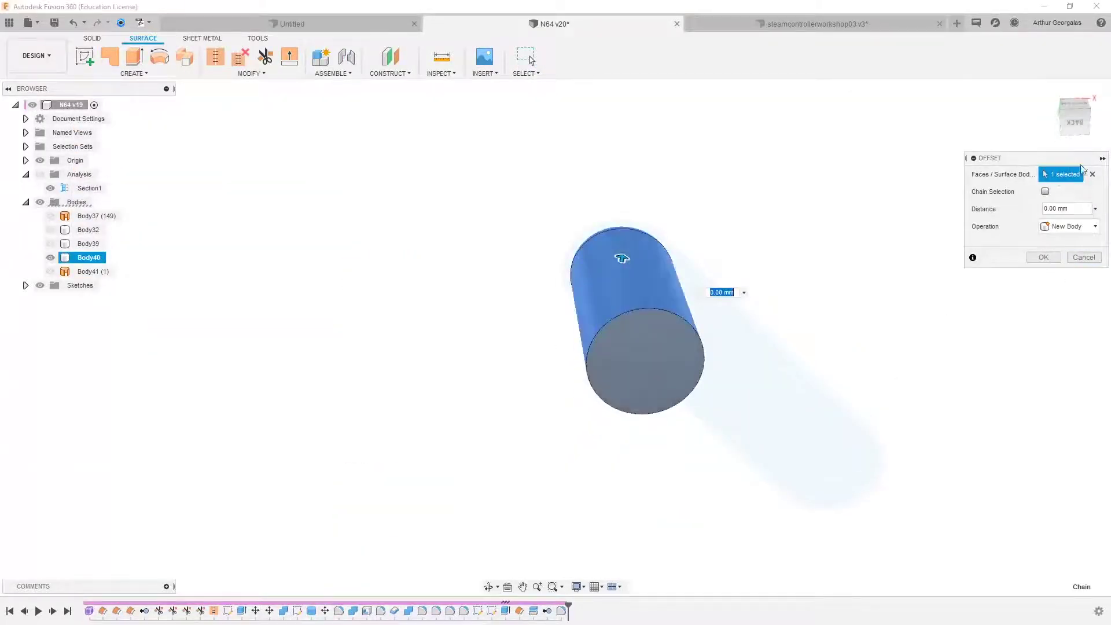
left_click(1092, 174)
left_click(652, 292)
middle_click_drag(652, 291, 661, 333, "shift")
middle_click_drag(746, 295, 735, 328, "shift")
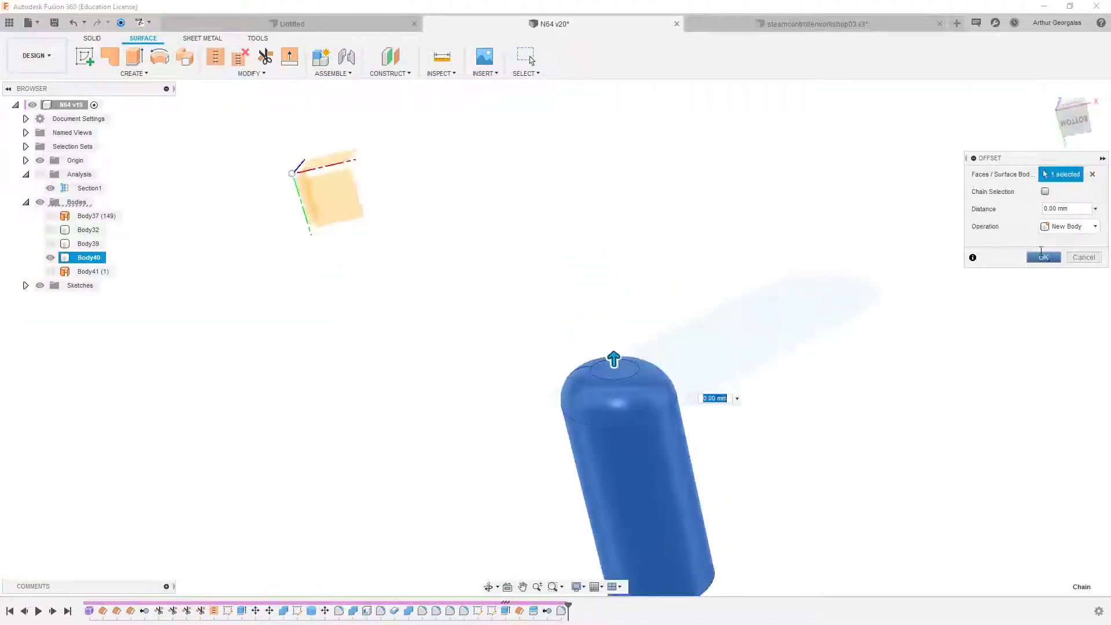
middle_click_drag(755, 522, 711, 291)
Step: Set the button face offset to about 1.5 mm inward and create it as a new surface body
left_click_drag(565, 123, 562, 137)
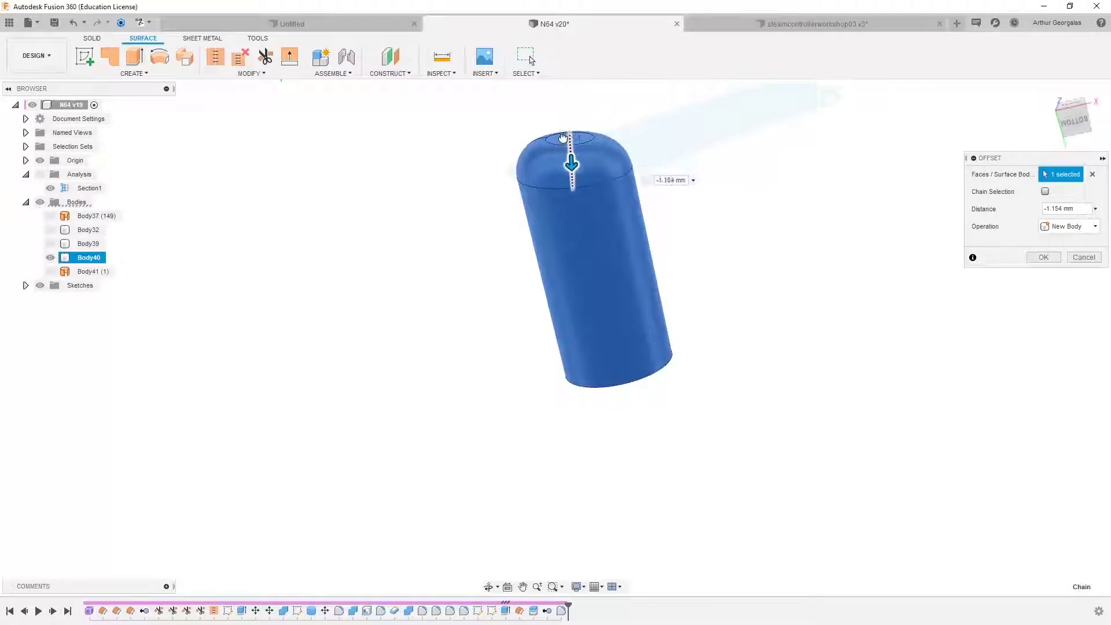
middle_click_drag(562, 138, 738, 286, "shift")
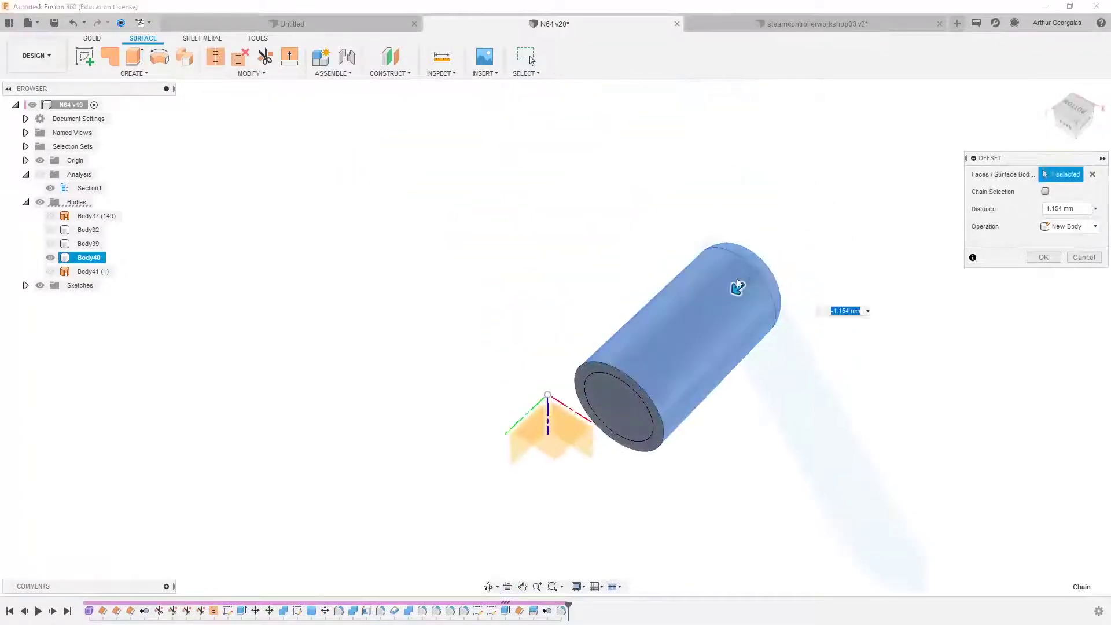
left_click_drag(737, 286, 733, 287)
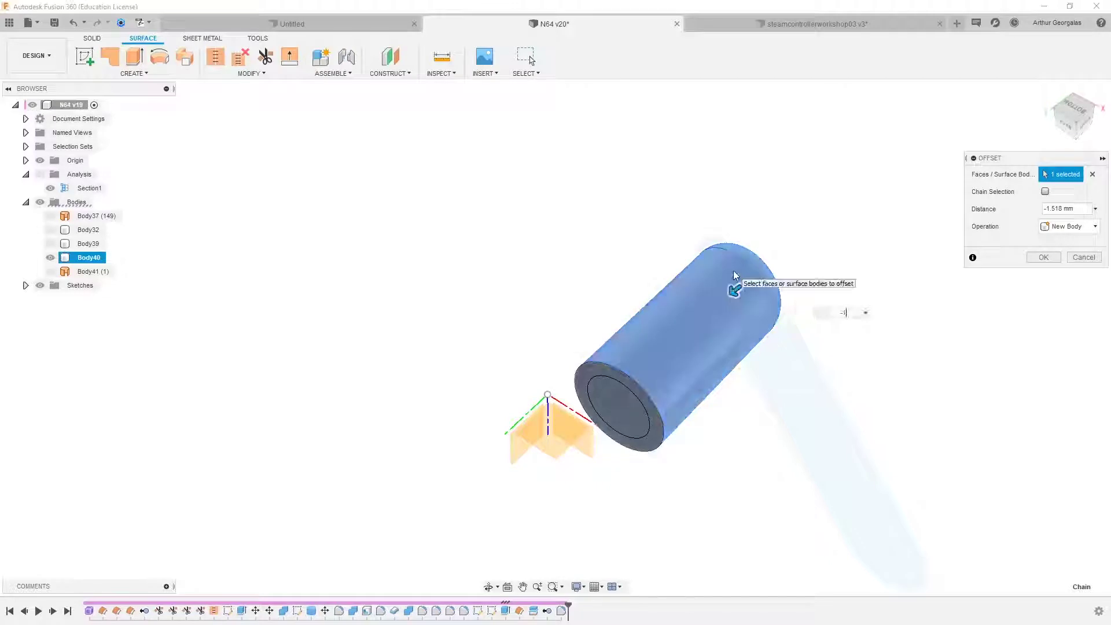
key("Return")
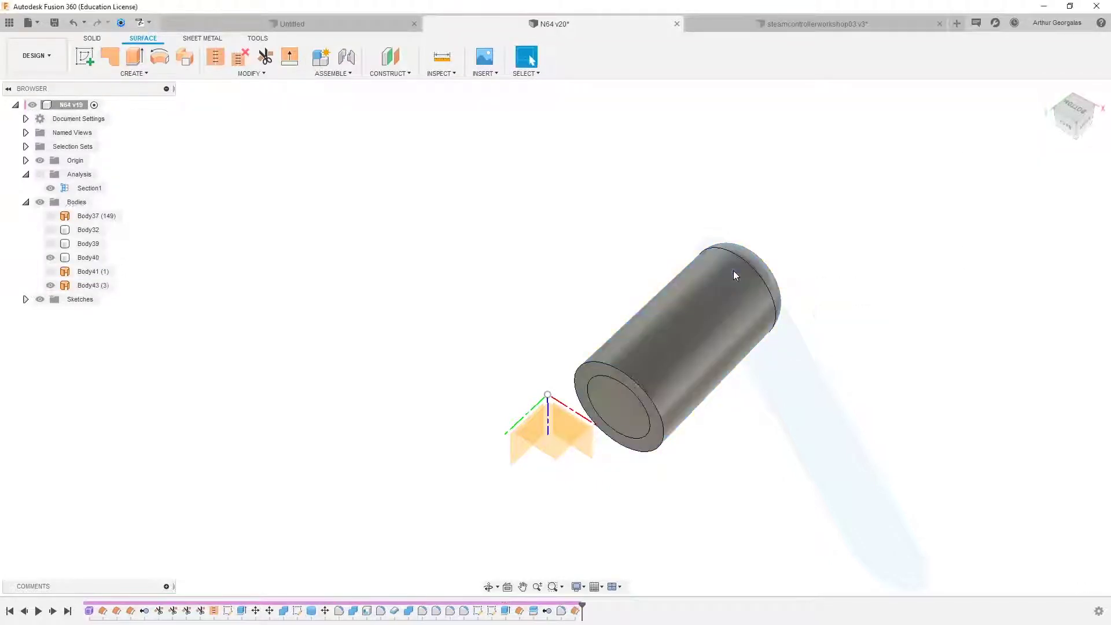
Step: Hide the solid button body and show the controller shell around the inner offset surface
left_click(692, 296)
middle_click_drag(636, 256, 759, 264, "shift")
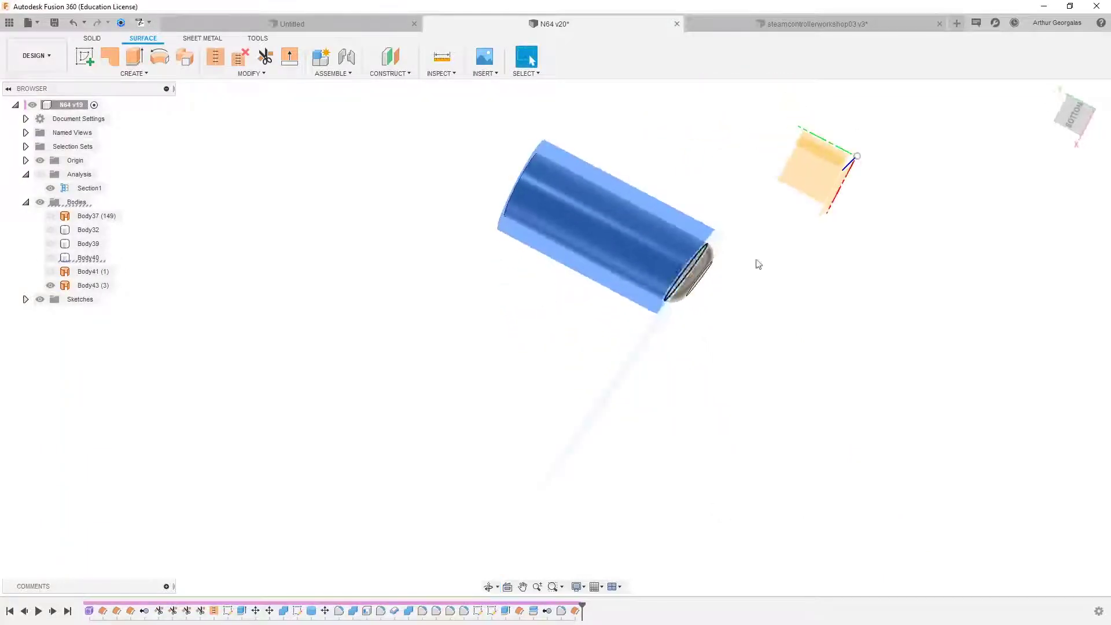
scroll(705, 274, "up", 3)
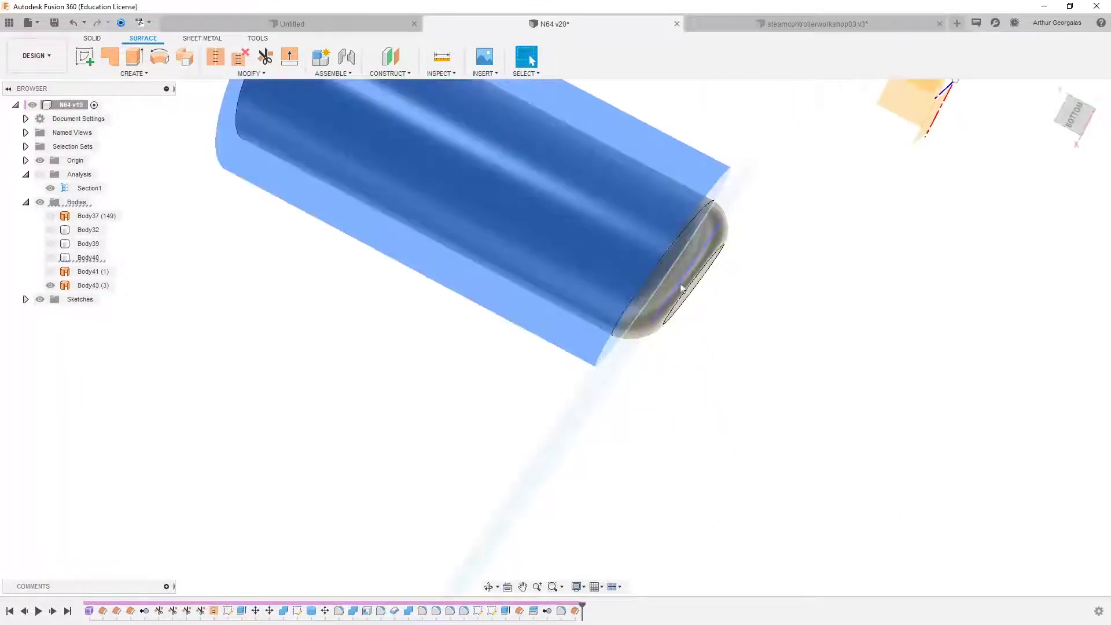
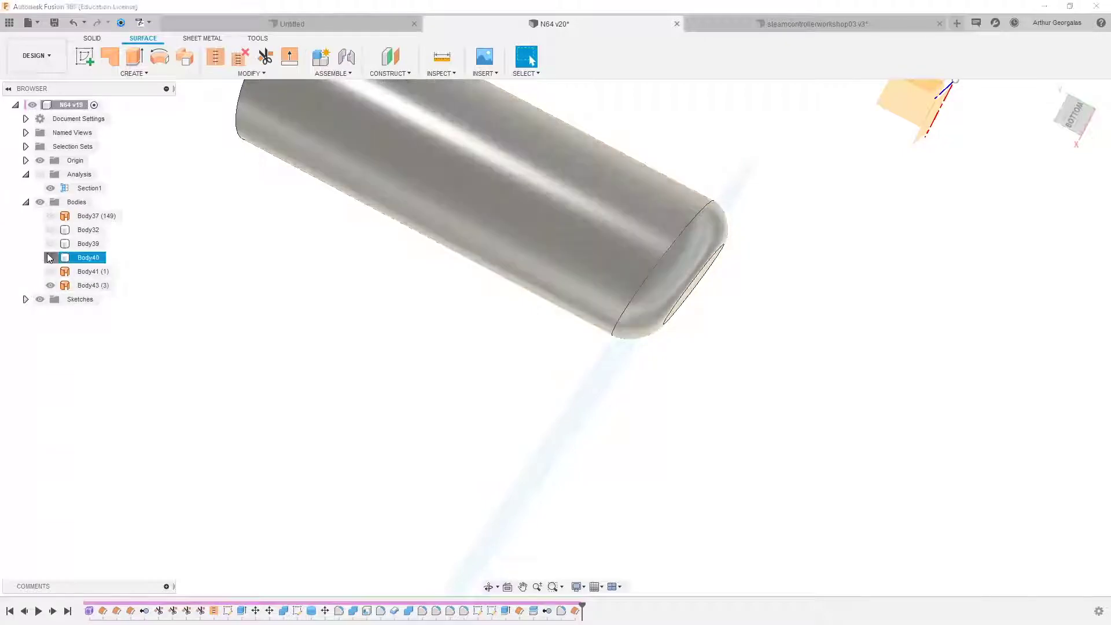
left_click(52, 244)
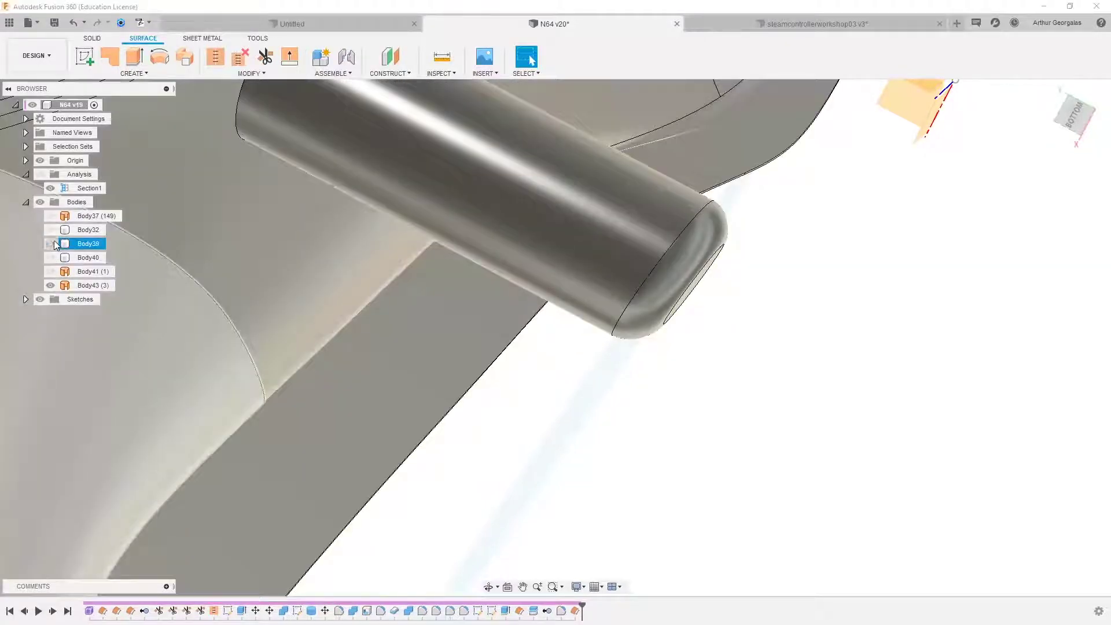
left_click(51, 243)
left_click(51, 230)
middle_click_drag(748, 259, 531, 59, "shift")
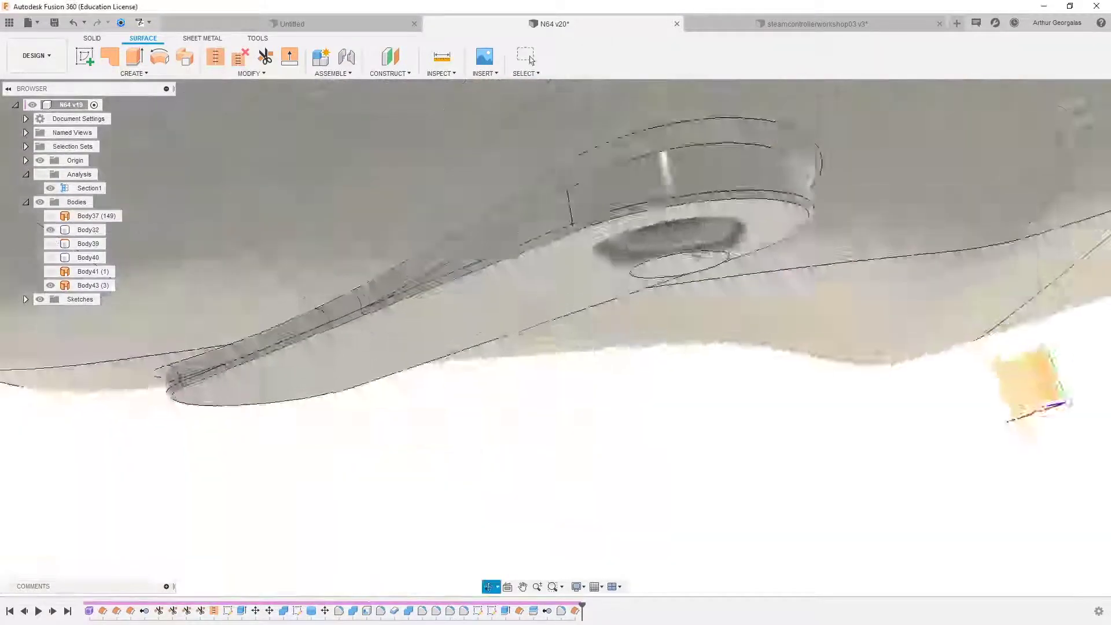
Step: Start another surface offset and try to pick the diagonal pad's top face on the controller shell
left_click(541, 279)
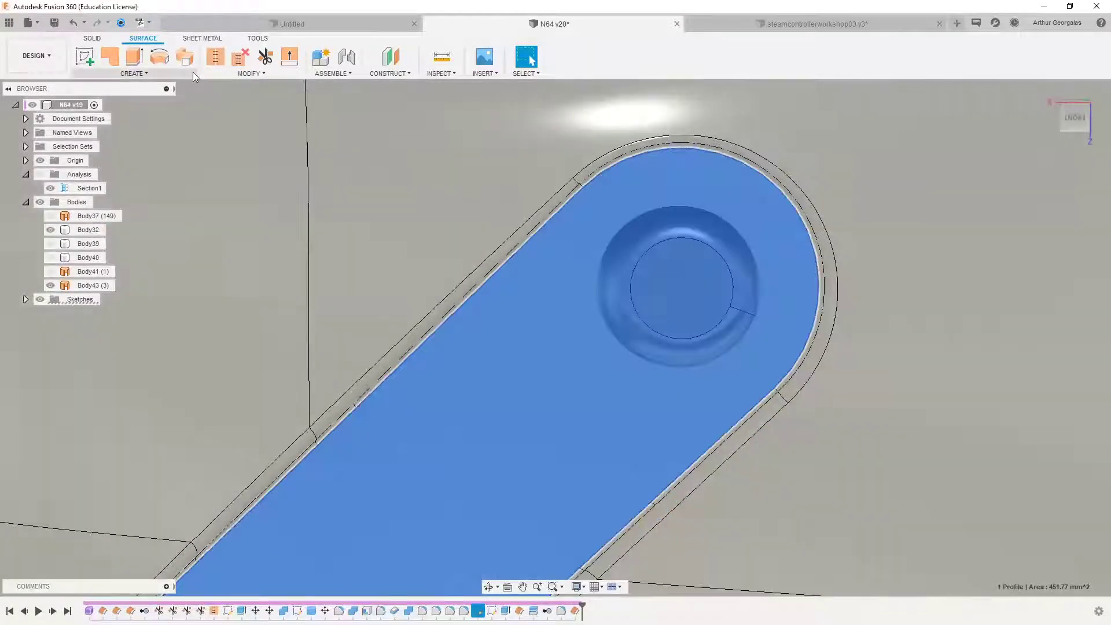
left_click(193, 71)
left_click(101, 196)
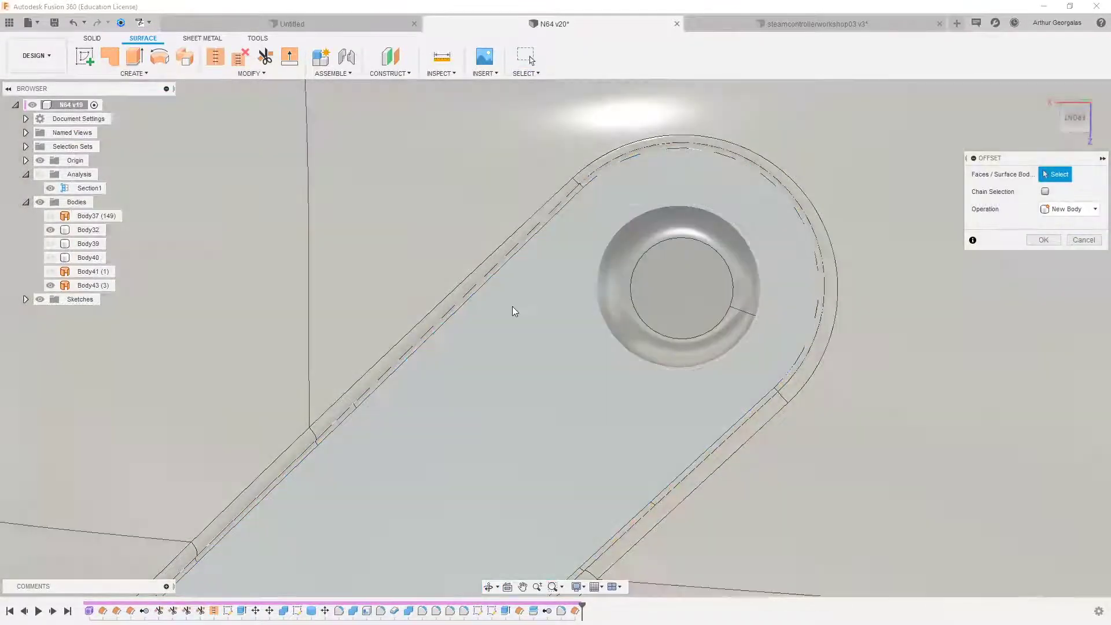
left_click(522, 304)
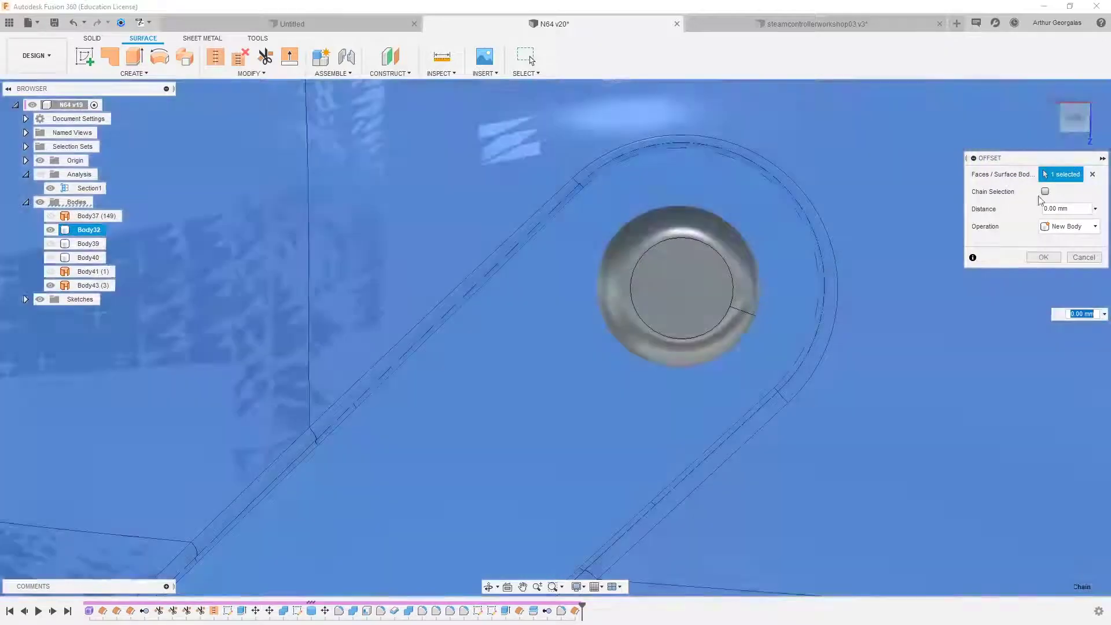
left_click(1045, 192)
middle_click_drag(650, 278, 495, 303, "shift")
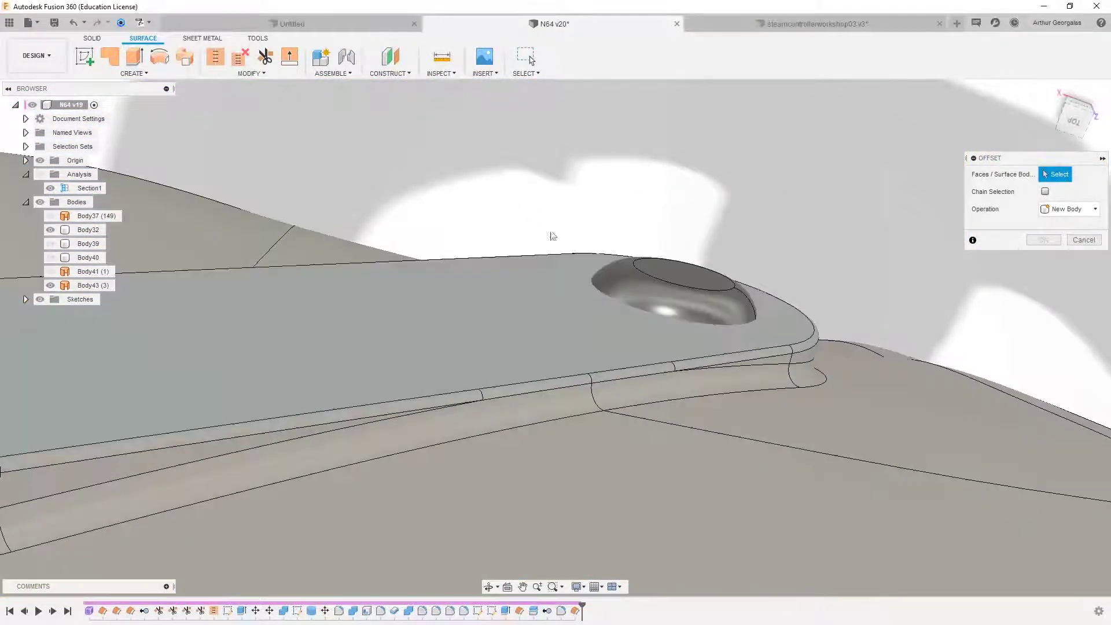
scroll(540, 256, "down", 5)
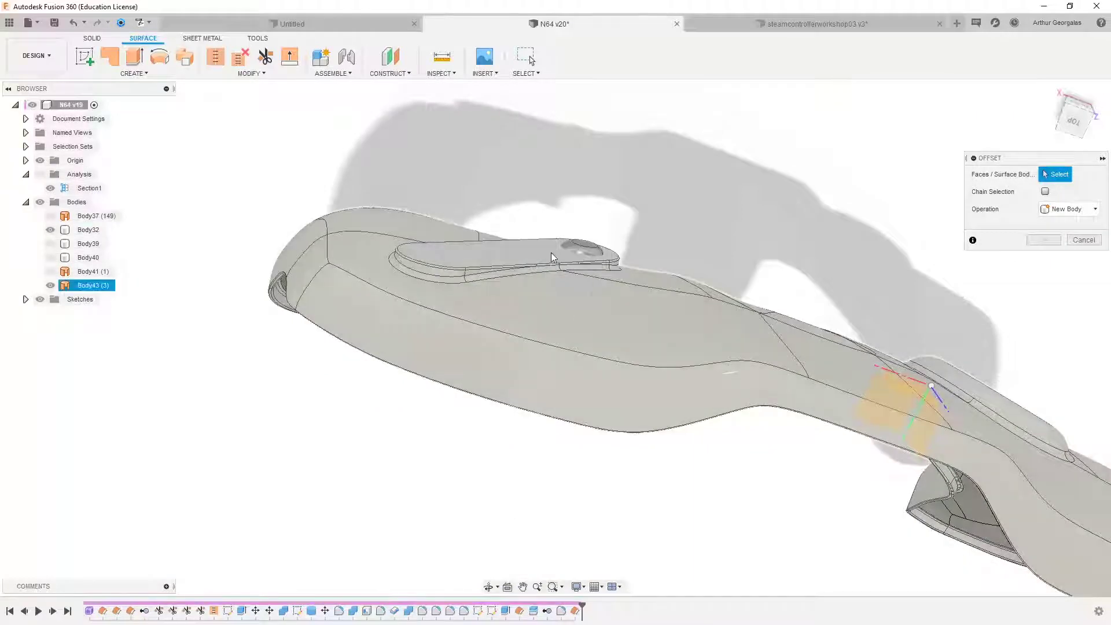
left_click(550, 252)
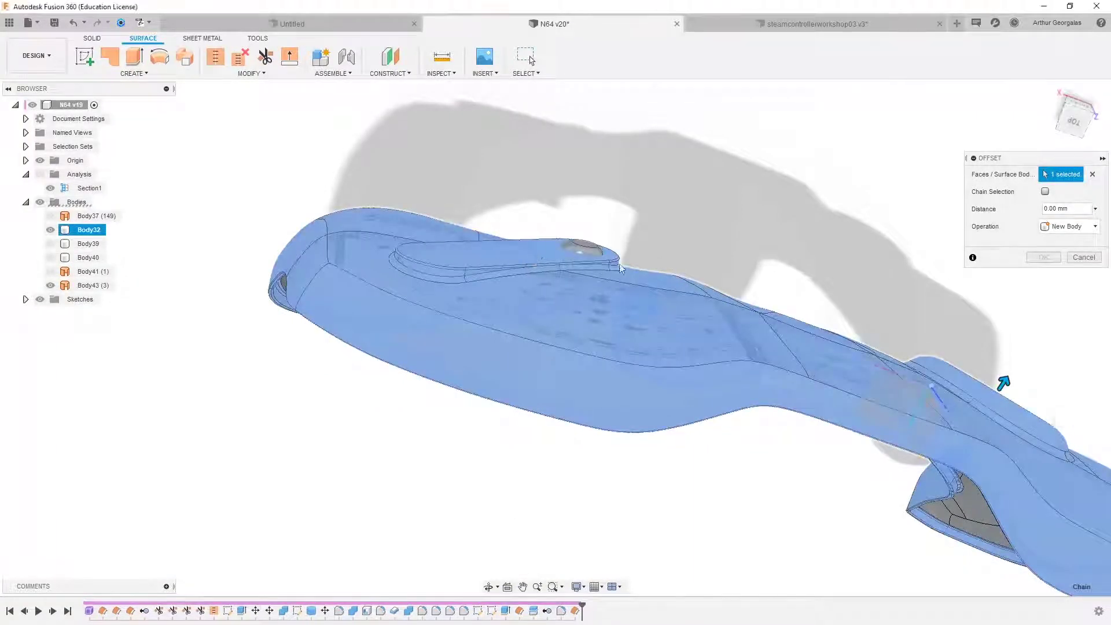
left_click(1092, 174)
Step: Offset the hidden pad-shaped surface Body41 by -2.2 mm as a new surface body
middle_click_drag(524, 229, 532, 271, "shift")
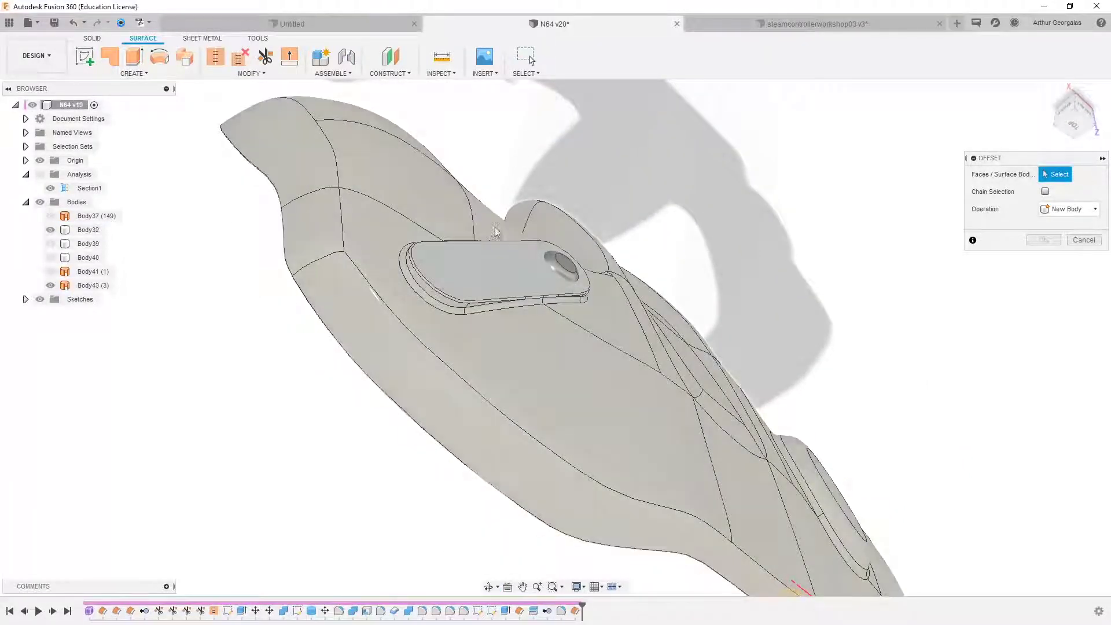
middle_click_drag(551, 269, 569, 288, "shift")
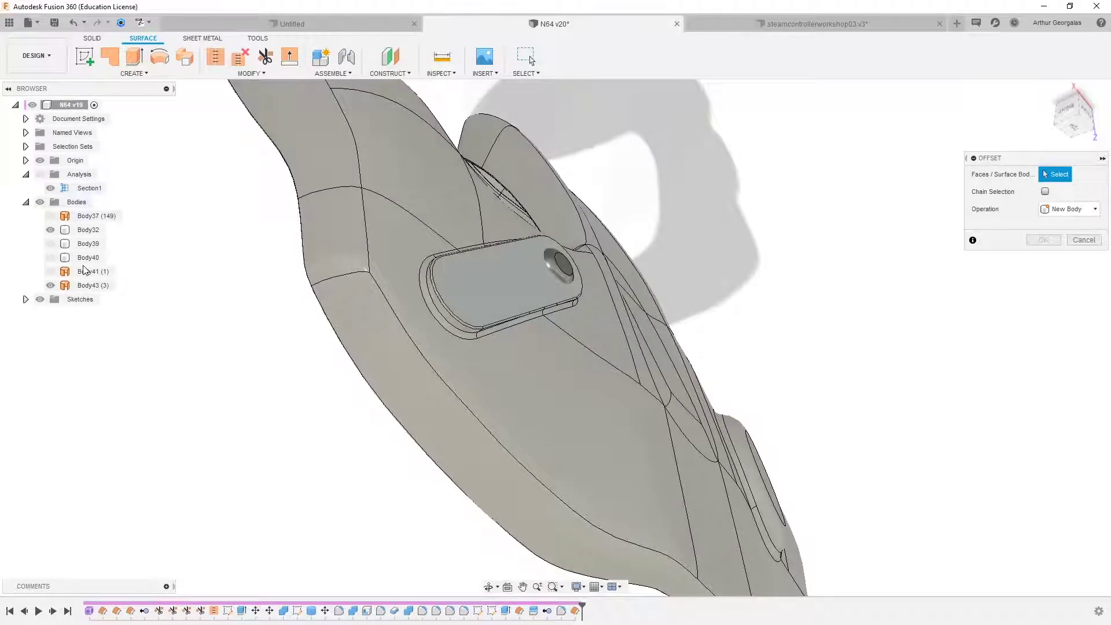
left_click(84, 270)
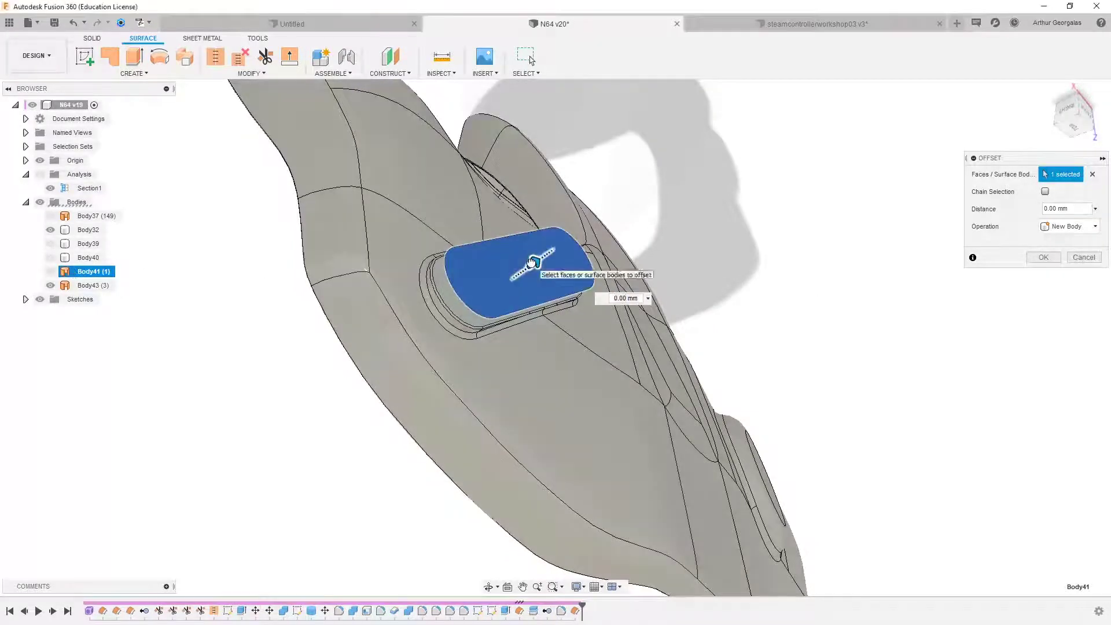
mouse_move(532, 263)
left_mouse_down()
mouse_move(498, 269)
mouse_move(520, 268)
left_mouse_up()
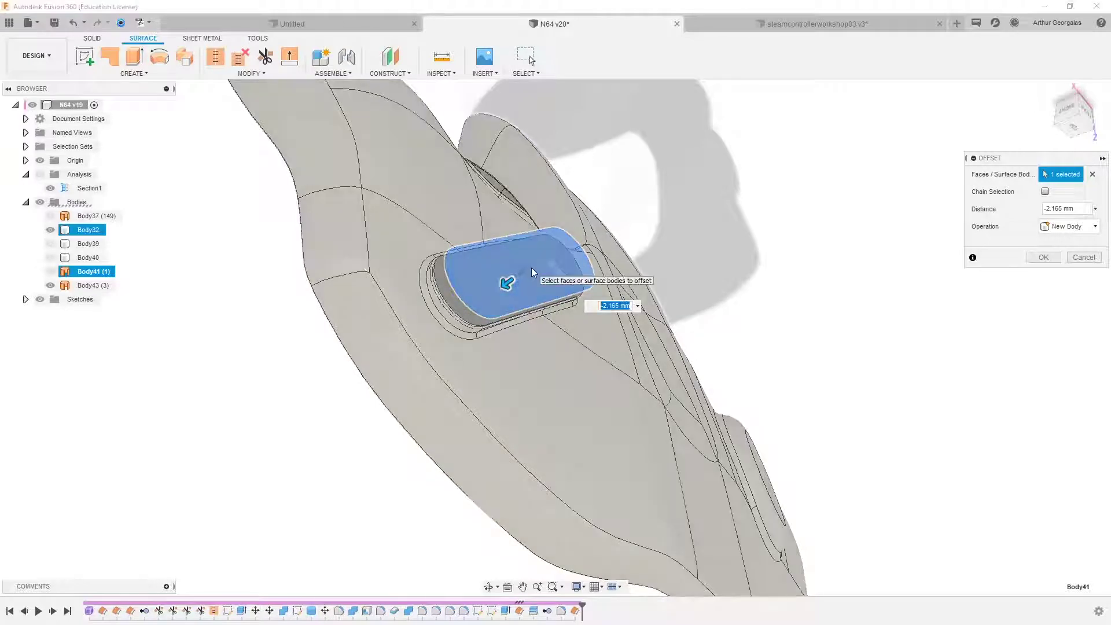
type("-2.2")
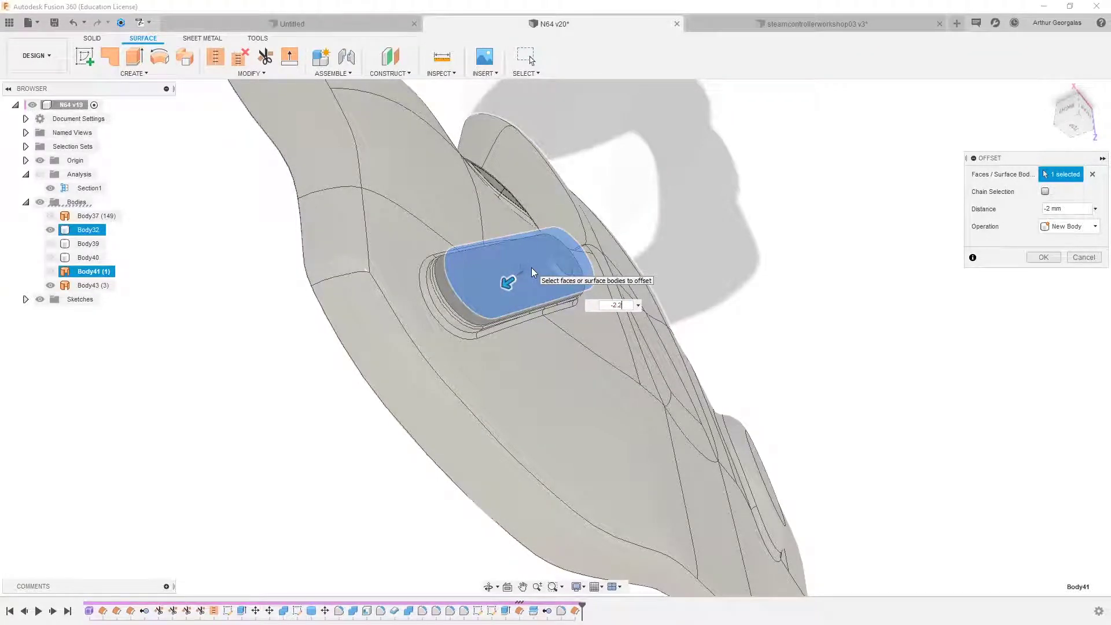
key("Return")
Step: Trim the domed top off the inner button surface using the new pad offset surface, and hide the trimming surface
middle_click_drag(531, 267, 345, 265, "shift")
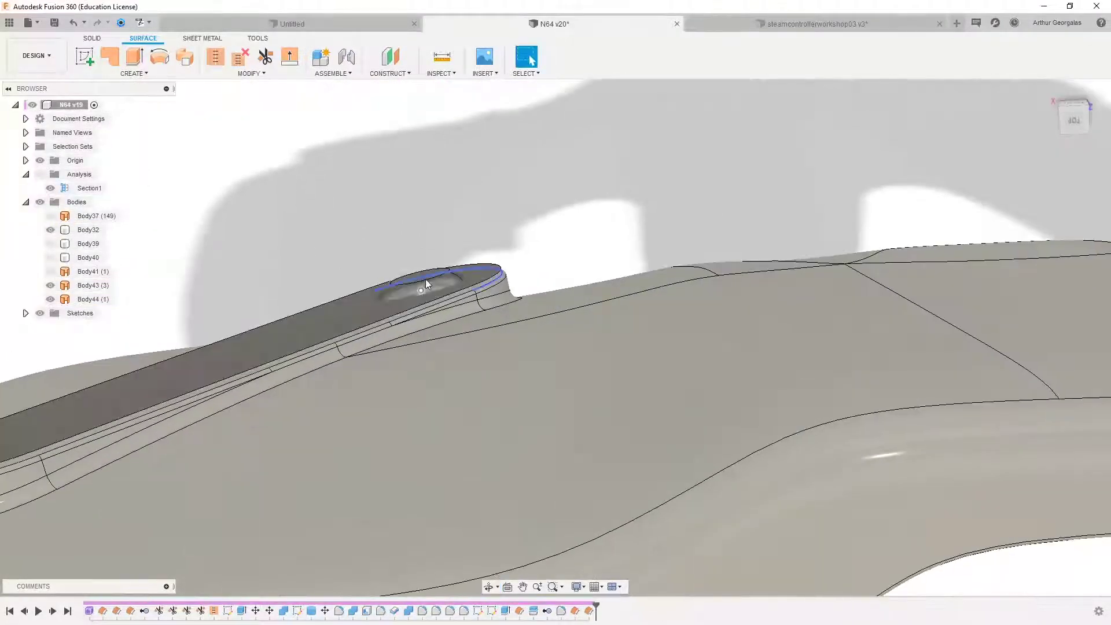
scroll(425, 282, "up", 5)
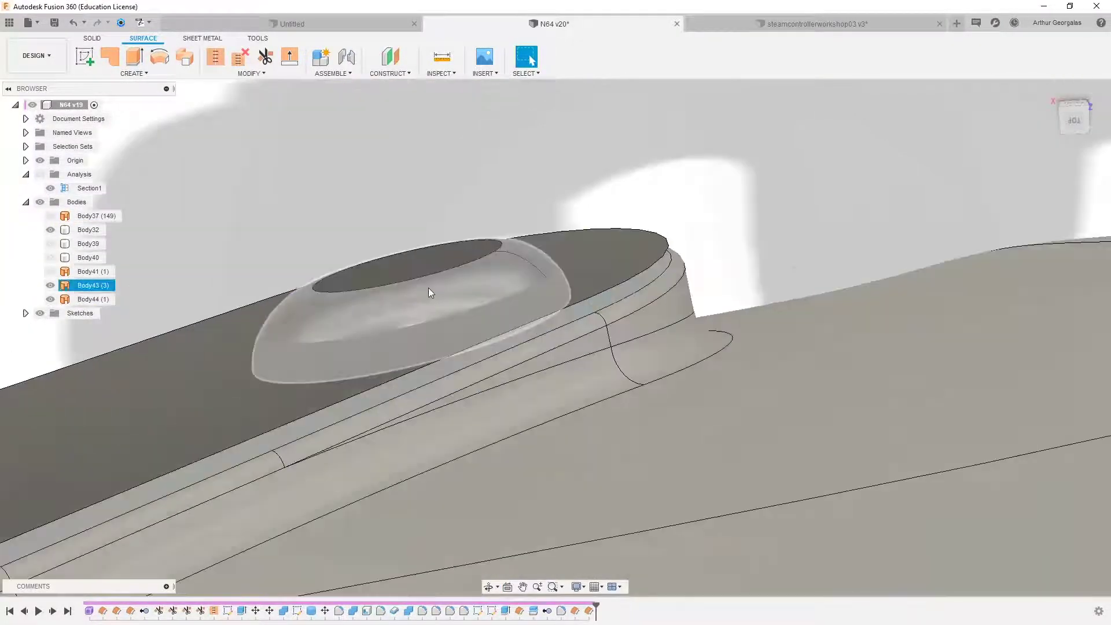
left_click(266, 58)
left_click(460, 279)
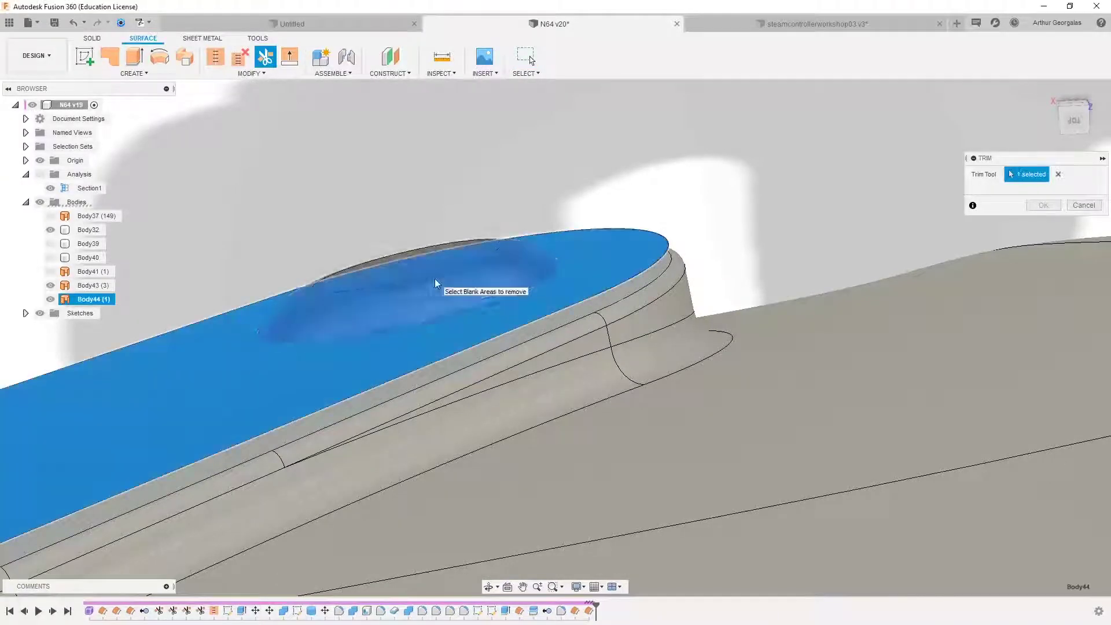
left_click(1053, 204)
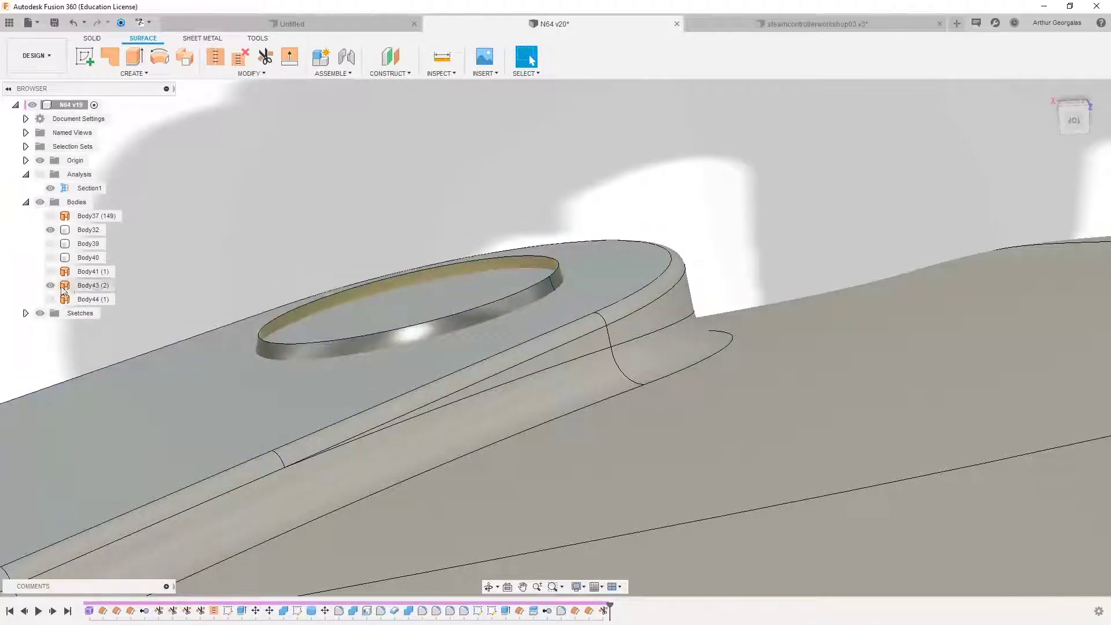
left_click(48, 273)
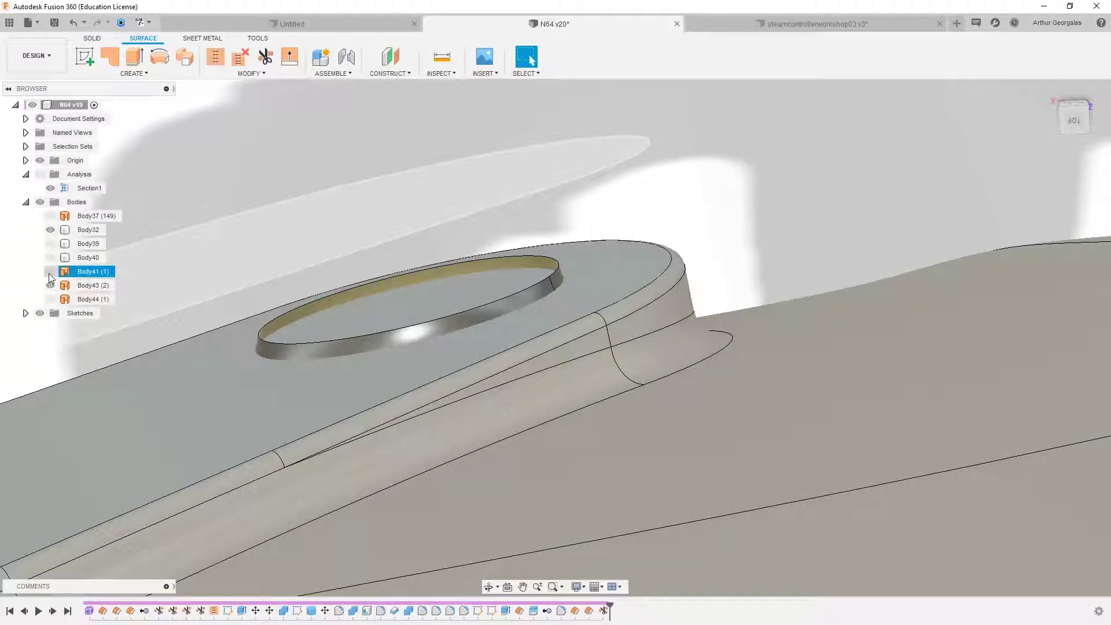
Step: Patch the open circular top edge of the trimmed inner button surface as a new body
scroll(347, 269, "down", 6)
mouse_move(401, 258)
middle_mouse_down("shift")
mouse_move(449, 280)
mouse_move(417, 307)
mouse_move(409, 265)
middle_mouse_up("shift")
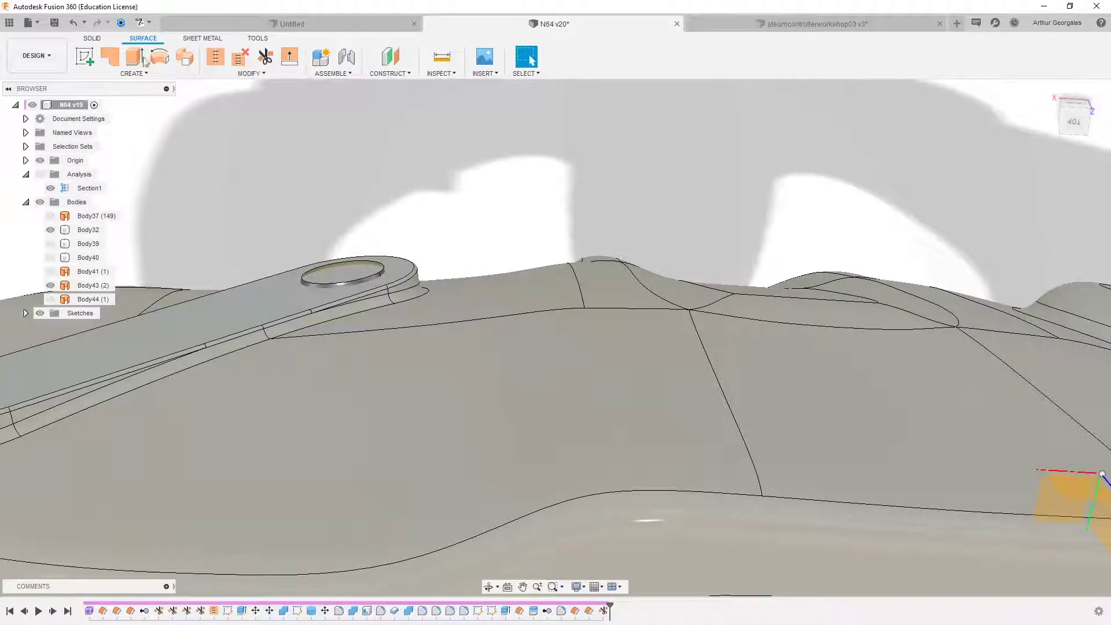
left_click(108, 57)
left_click(306, 260)
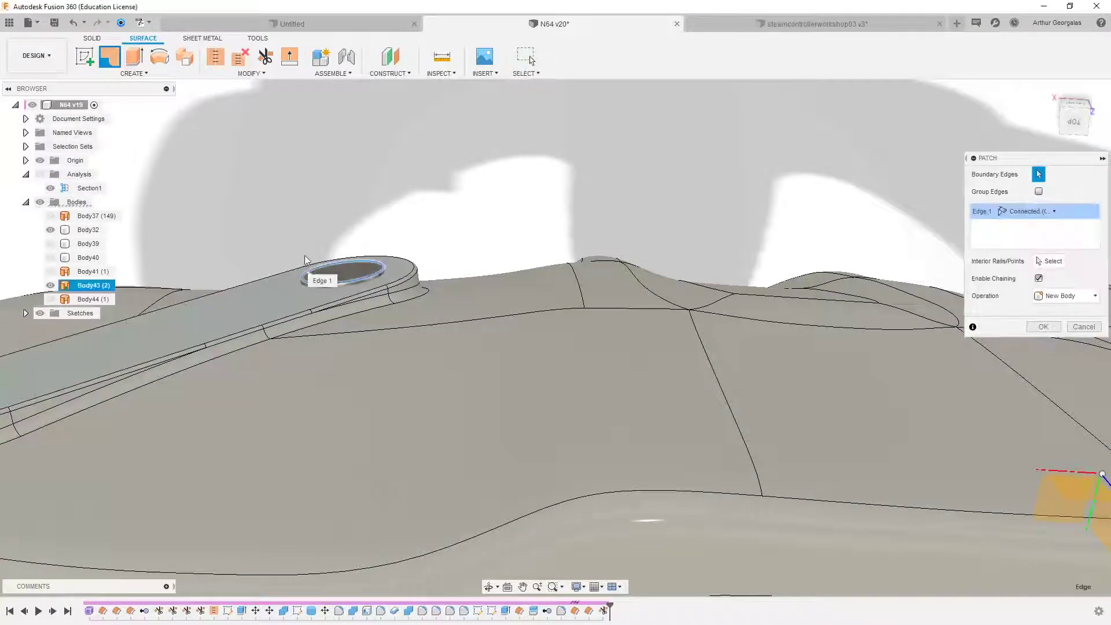
left_click(1056, 328)
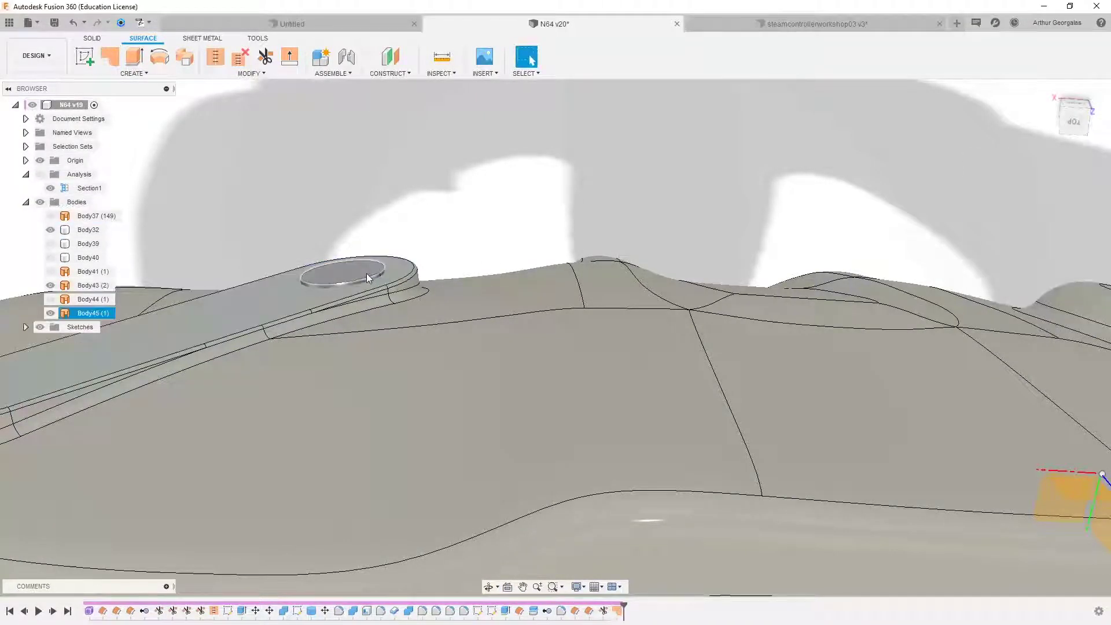
left_click(79, 59)
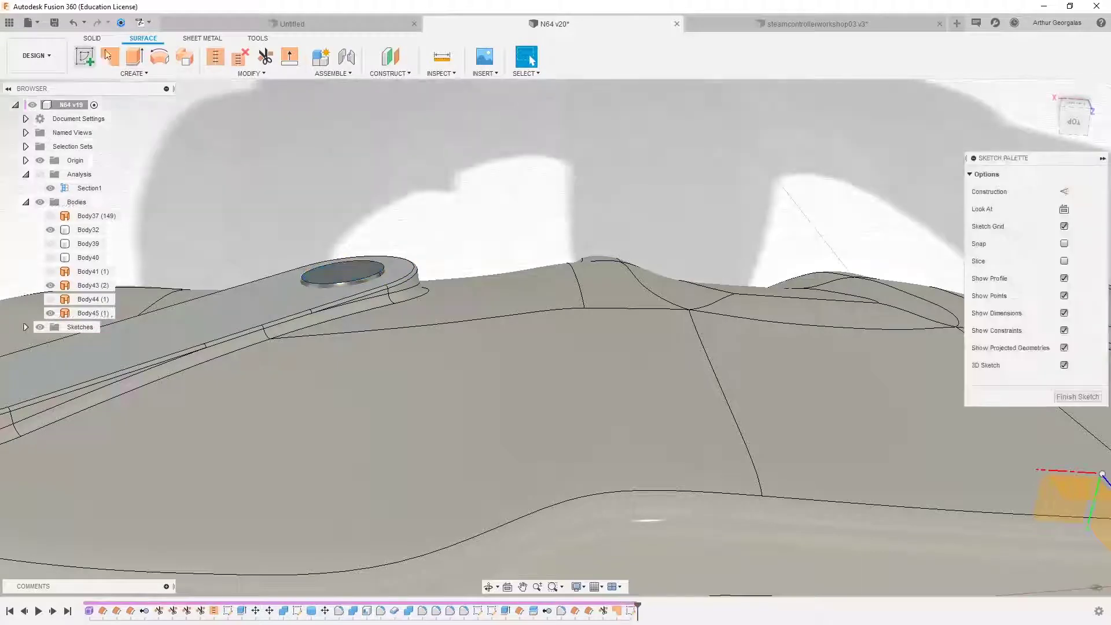
left_click(1077, 396)
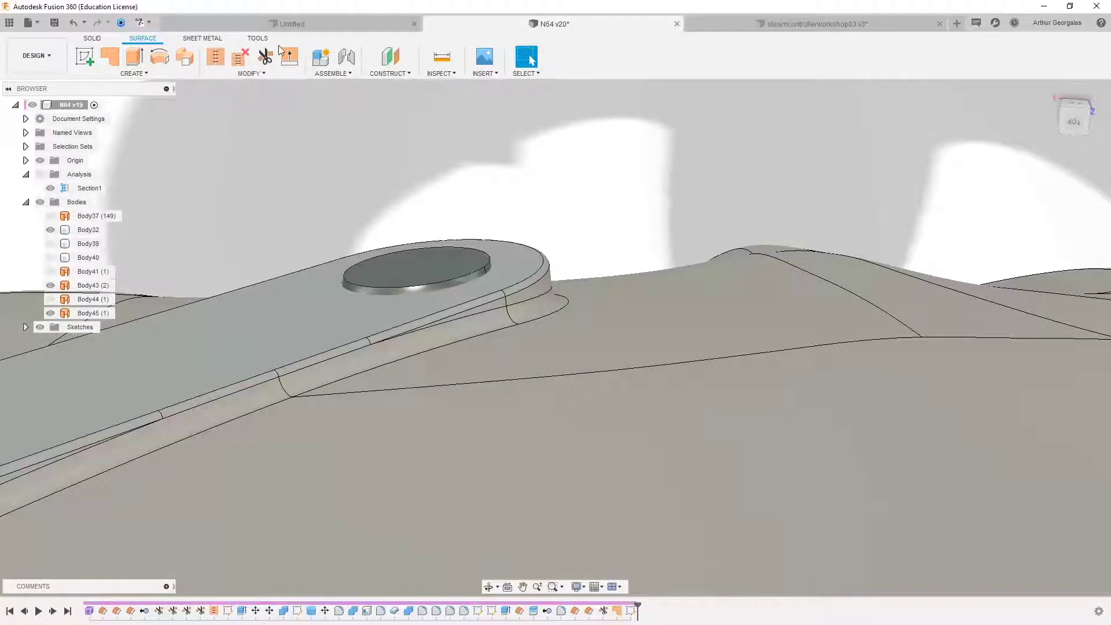
Step: Stitch the trimmed inner button surface and its circular top patch into one body with a 0.10 mm tolerance
left_click(220, 61)
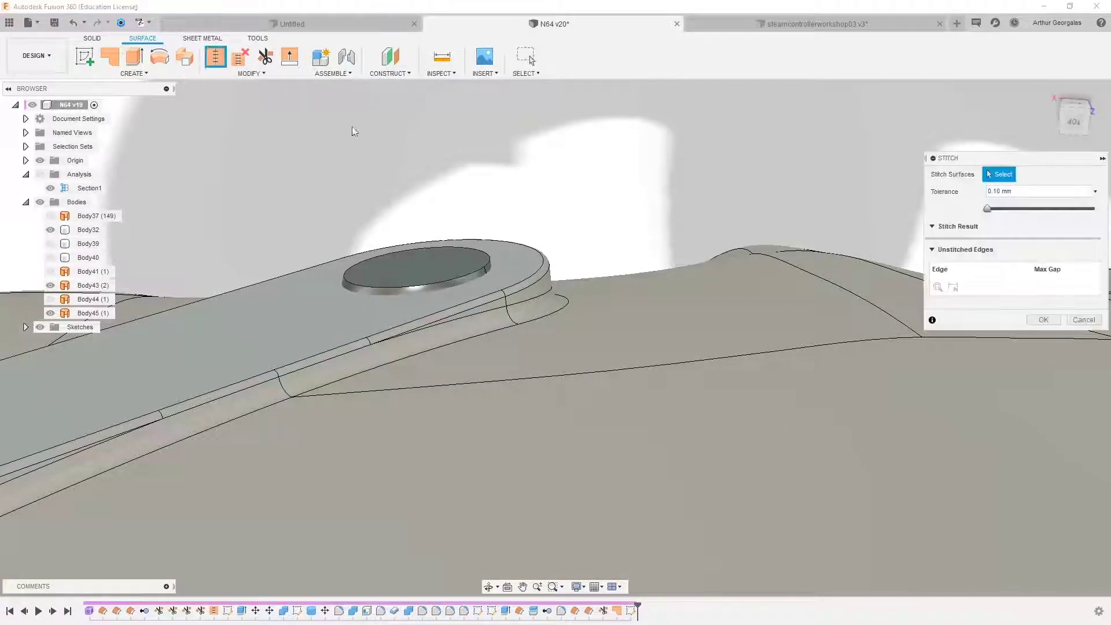
left_click(471, 252)
scroll(472, 276, "up", 5)
left_click(474, 280)
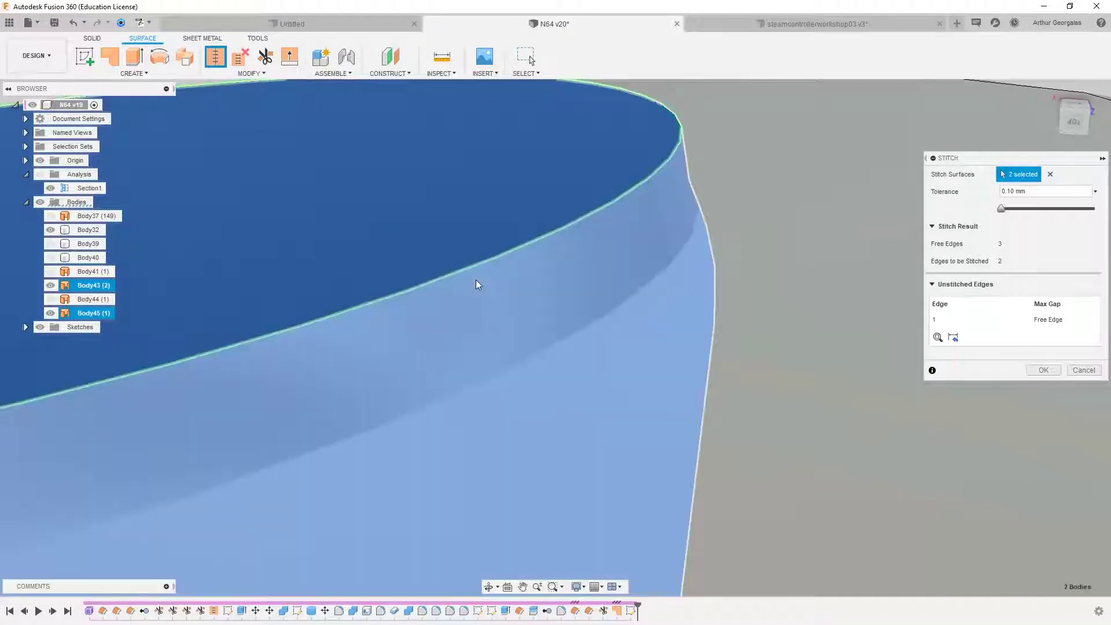
scroll(468, 275, "down", 5)
key("Return")
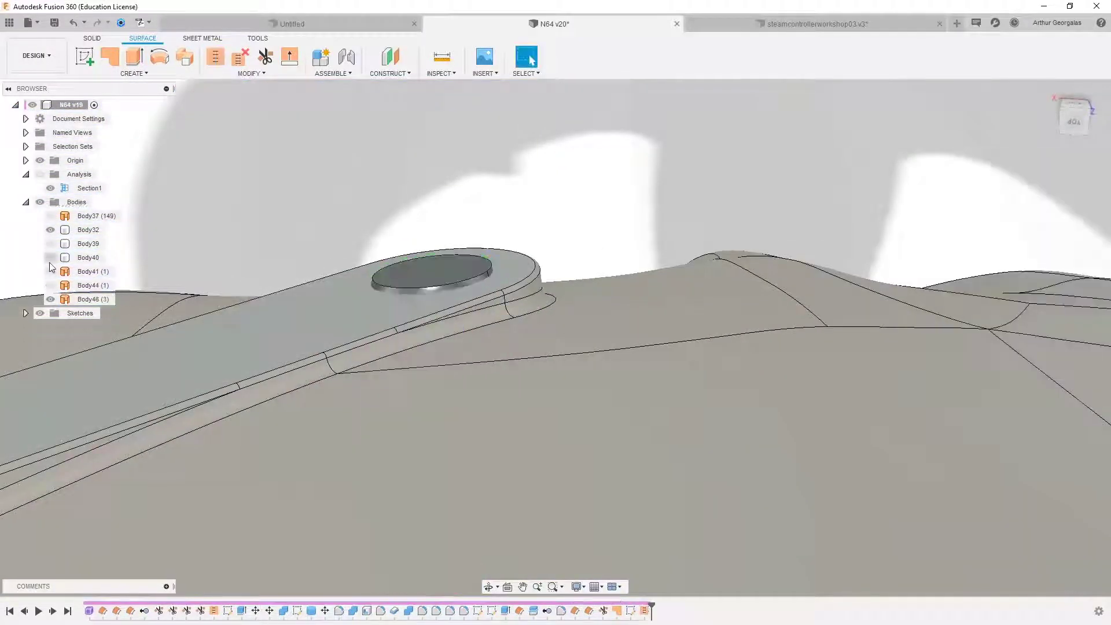
Step: Hide the controller shell Body32 and show the solid button Body40 around the stitched inner surface
left_click(50, 230)
scroll(441, 282, "down", 3)
middle_click_drag(441, 281, 406, 361, "shift")
scroll(311, 244, "up", 5)
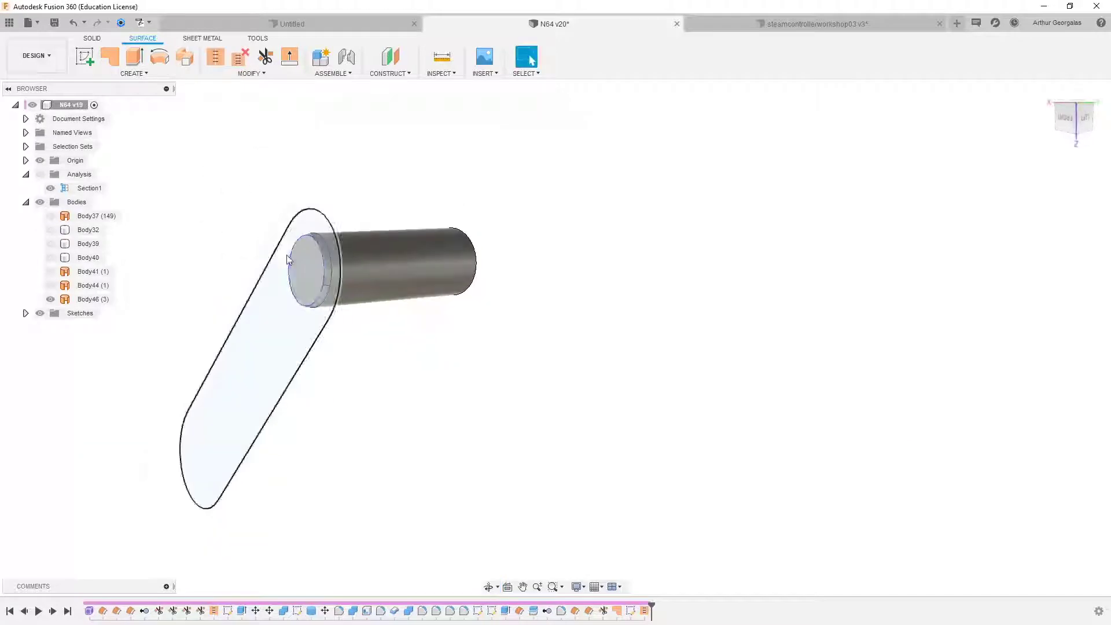
left_click(51, 258)
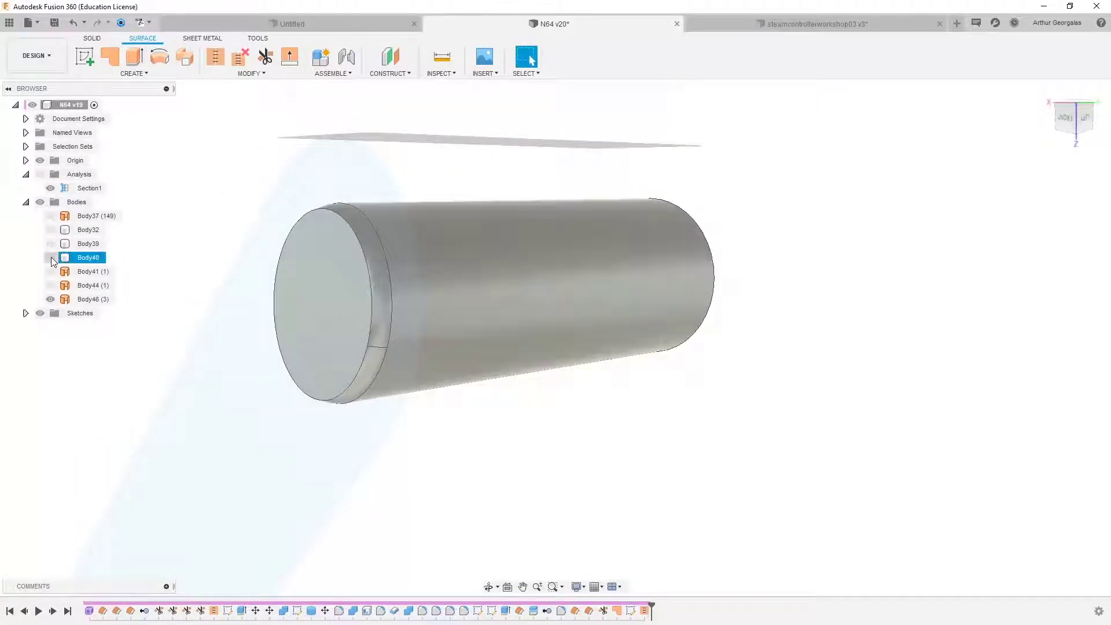
left_click(51, 257)
middle_click_drag(446, 266, 403, 311, "shift")
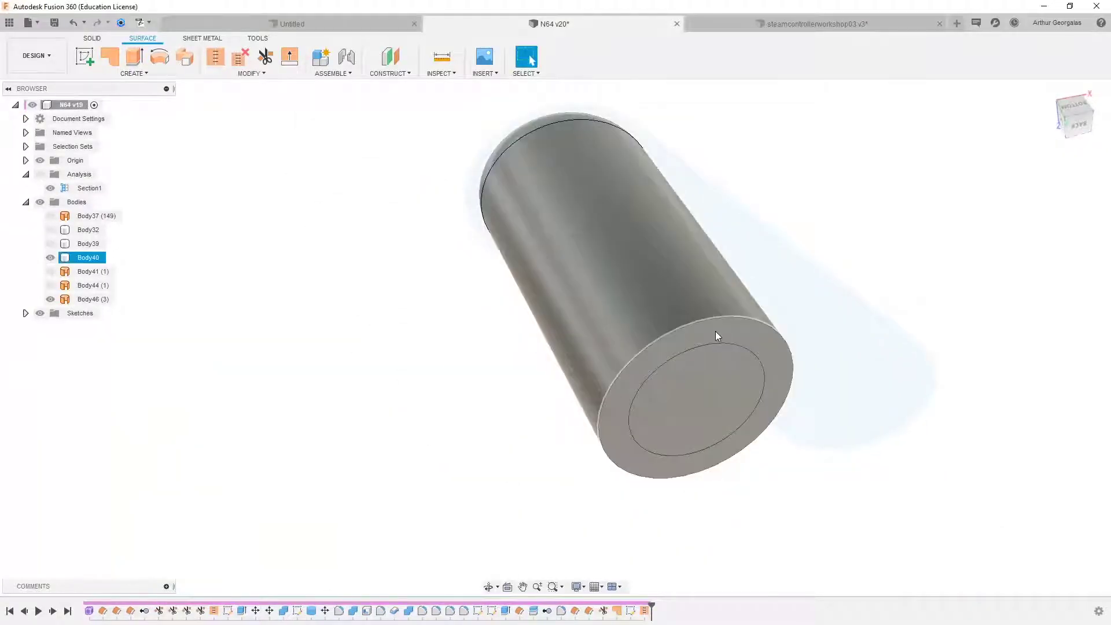
Step: Split the solid button Body40 with the stitched inner surface Body46, with the splitting tool extended
left_click(253, 74)
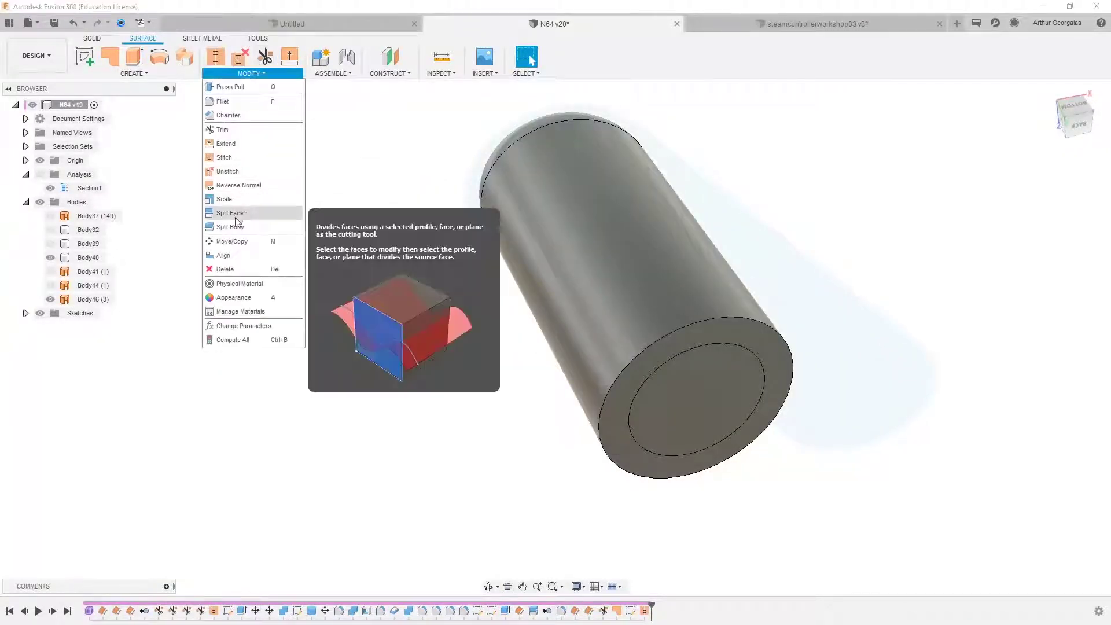
left_click(238, 226)
left_click(88, 257)
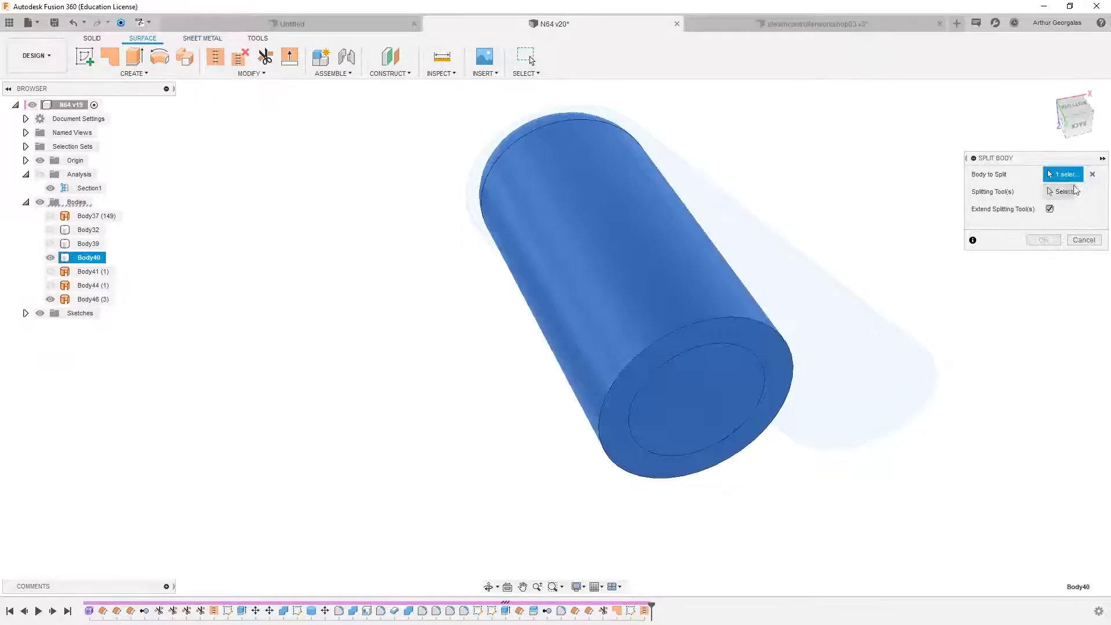
left_click(732, 342)
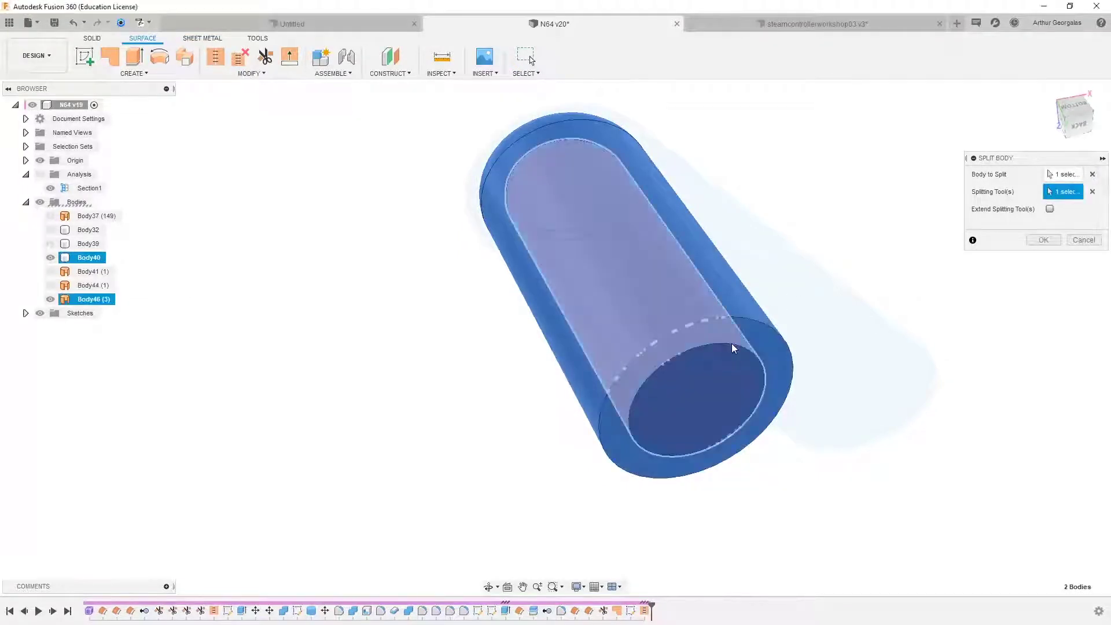
middle_click_drag(764, 336, 751, 354, "shift")
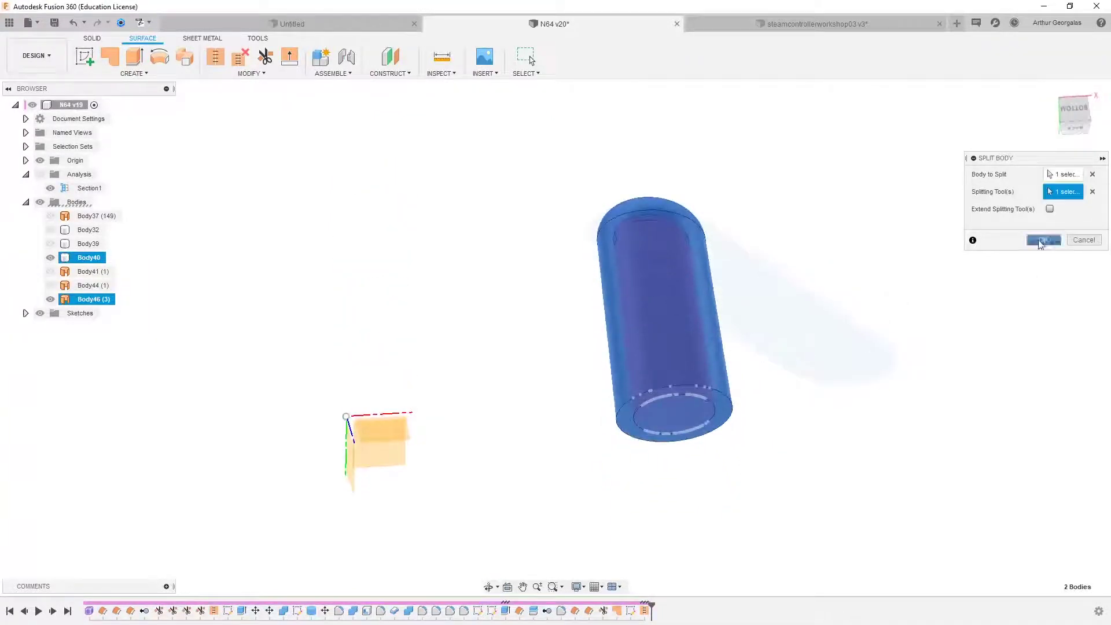
left_click(1050, 209)
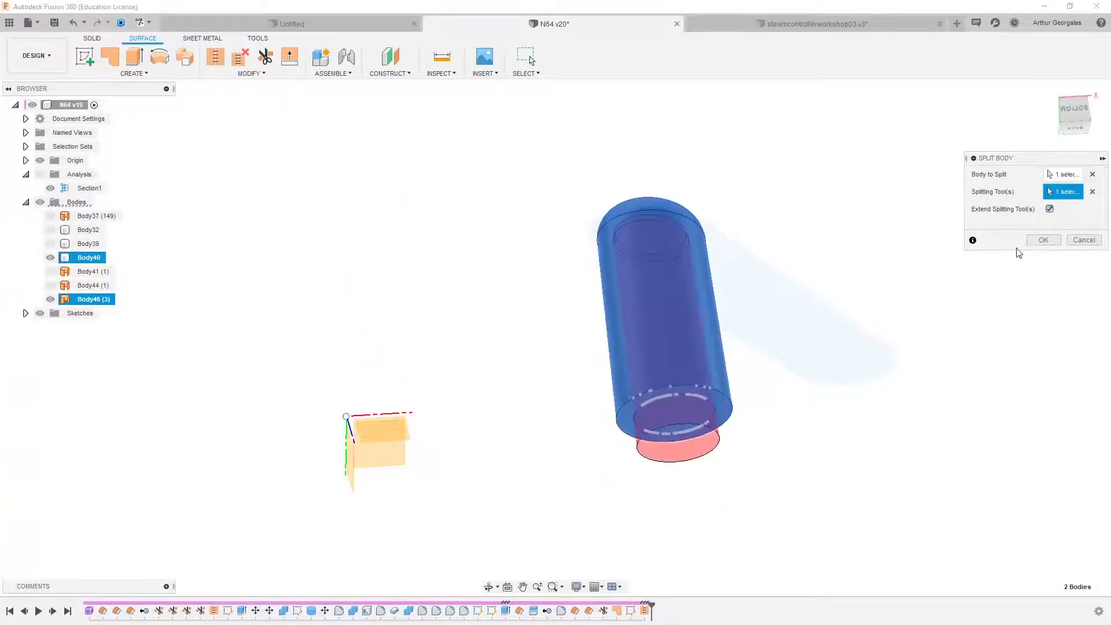
left_click(1041, 242)
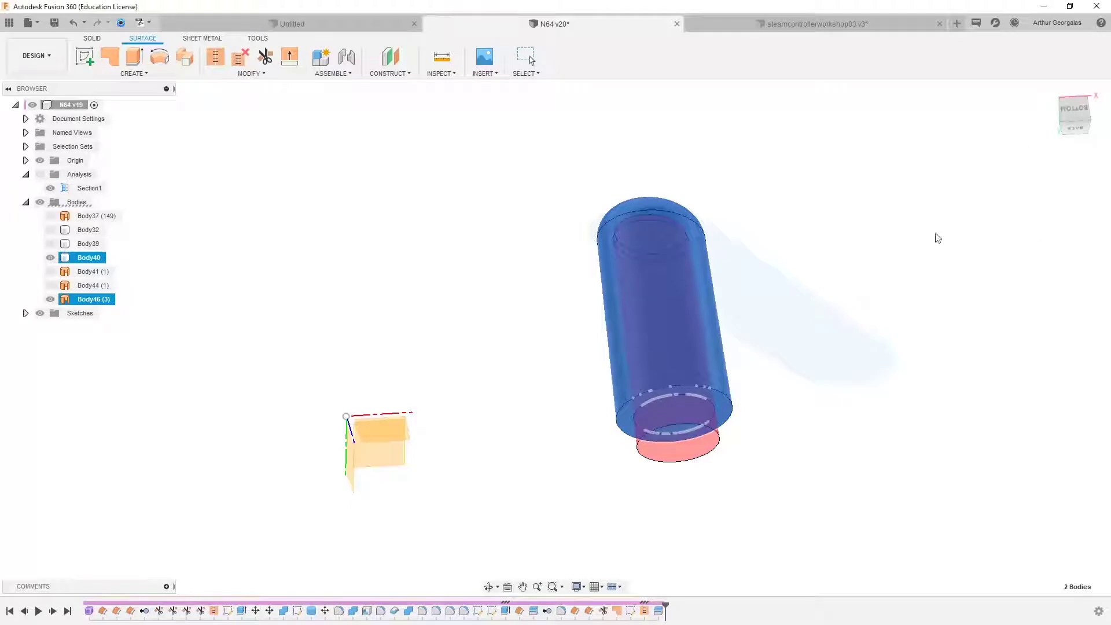
Step: Hide the button's outer sleeve Body47 and examine the separated inner core from several sides
left_click(681, 269)
left_click(50, 314)
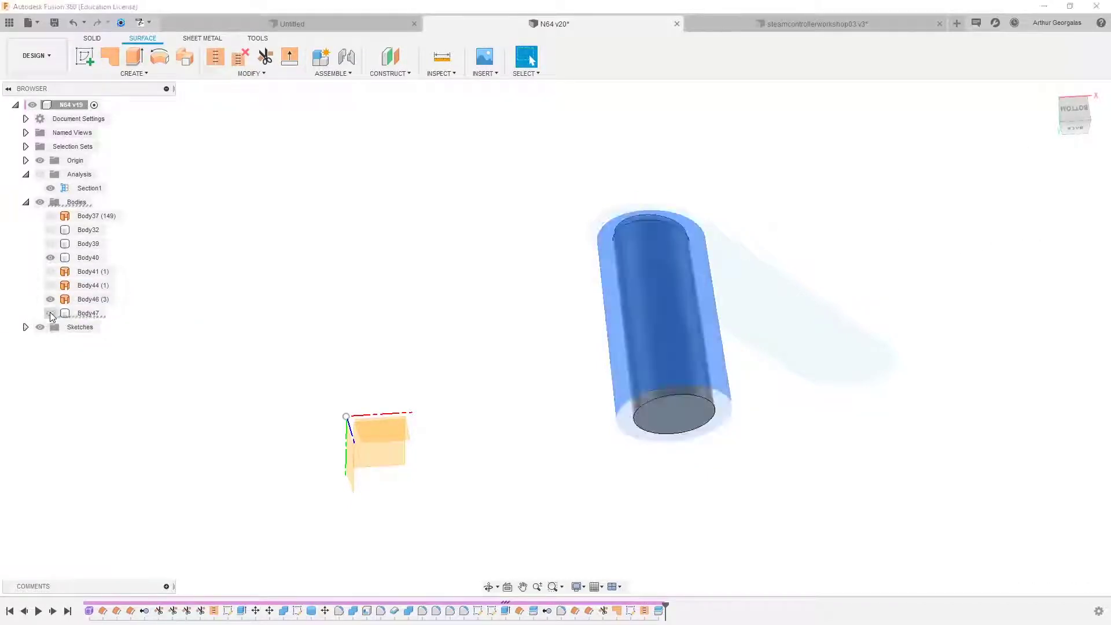
middle_click_drag(649, 237, 677, 347, "shift")
left_click(663, 492)
middle_click_drag(663, 493, 721, 553, "shift")
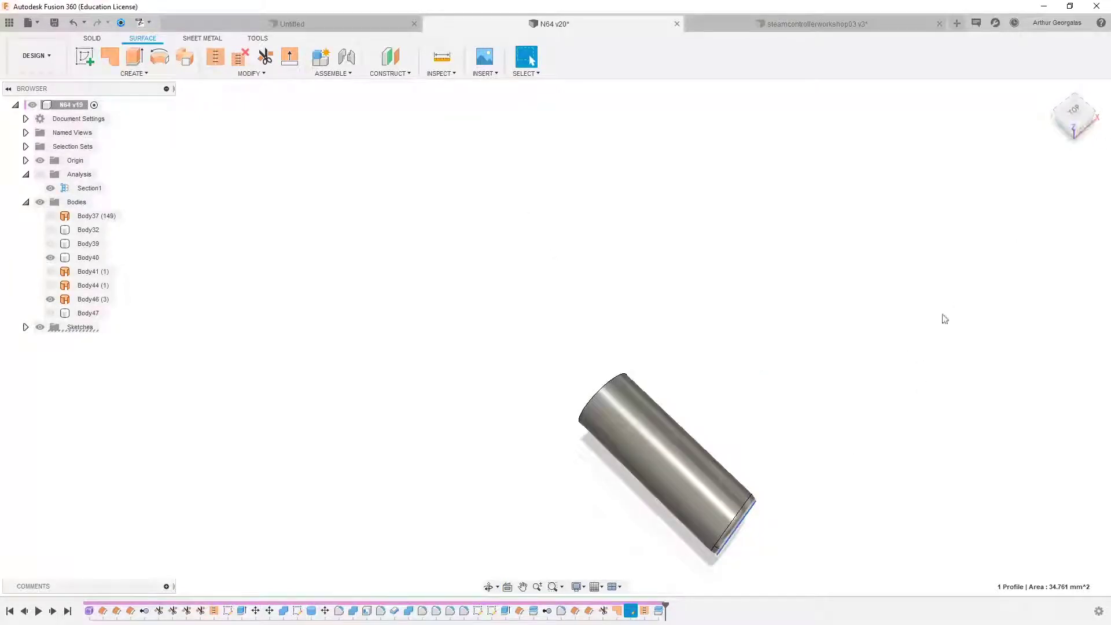
left_click(746, 432)
middle_click_drag(761, 364, 809, 376, "shift")
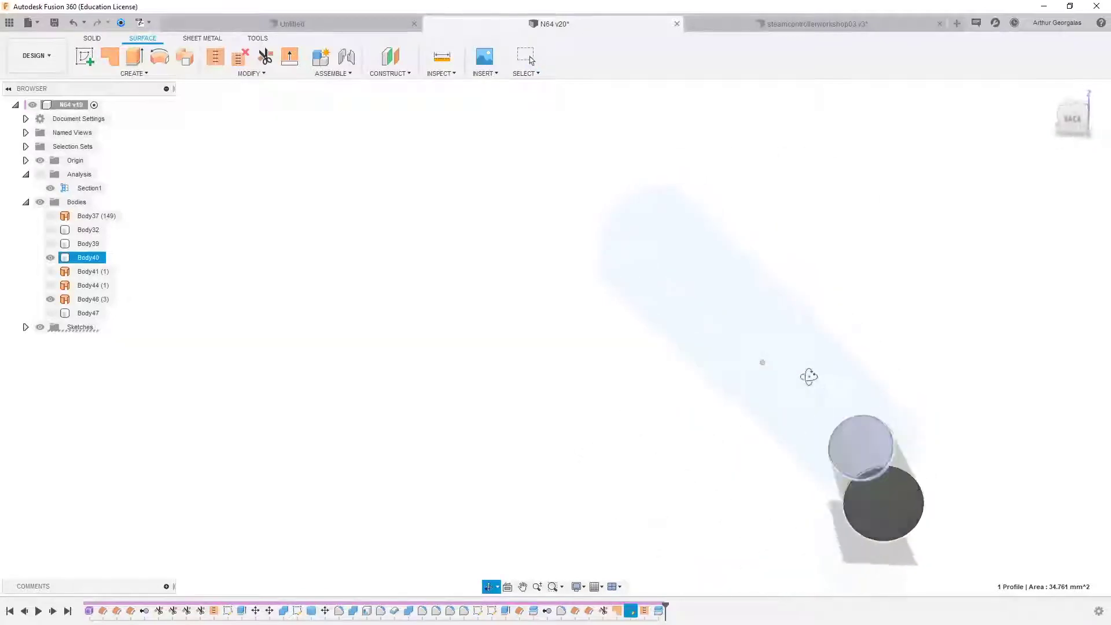
Step: Start a sketch on the flat circular end face of the inner button core
left_click(872, 510)
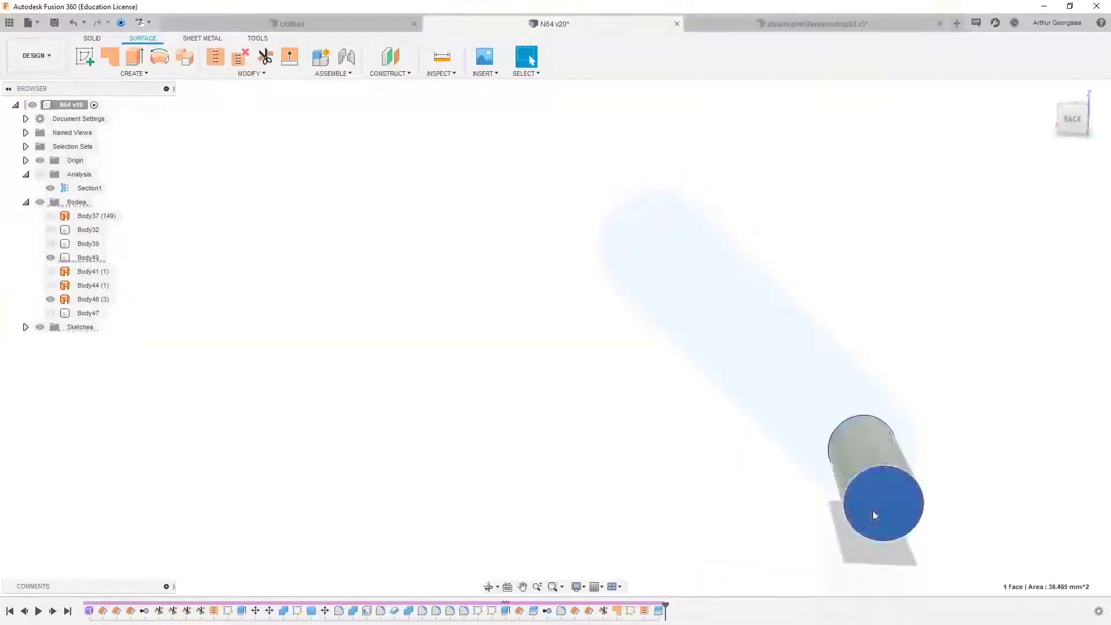
left_click(84, 56)
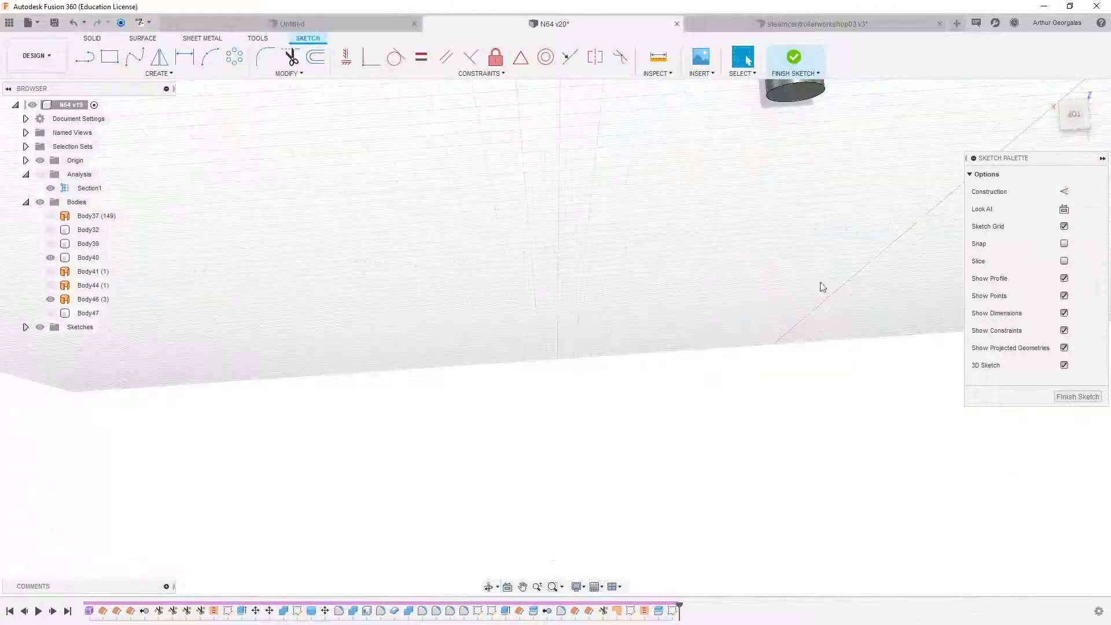
middle_click_drag(900, 122, 924, 262, "shift")
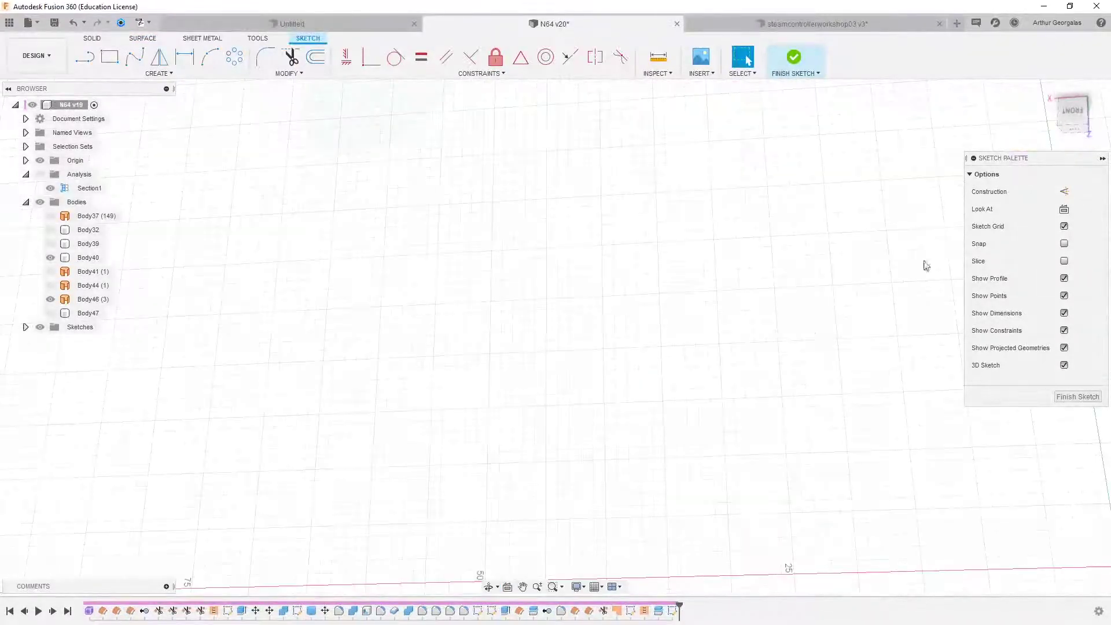
left_click(1066, 122)
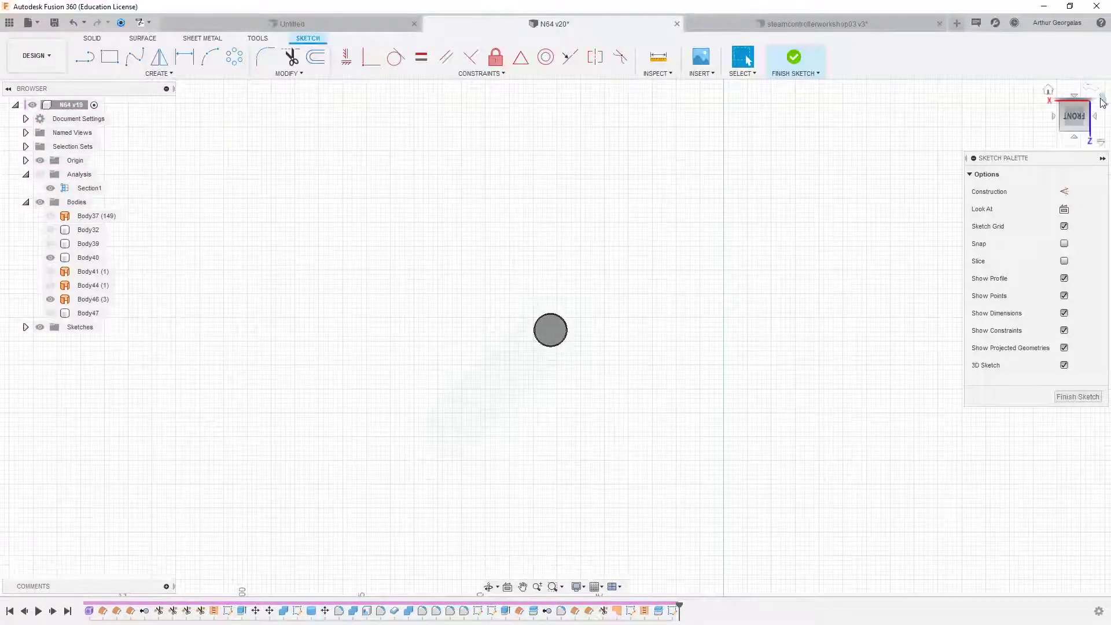
left_click(1102, 101)
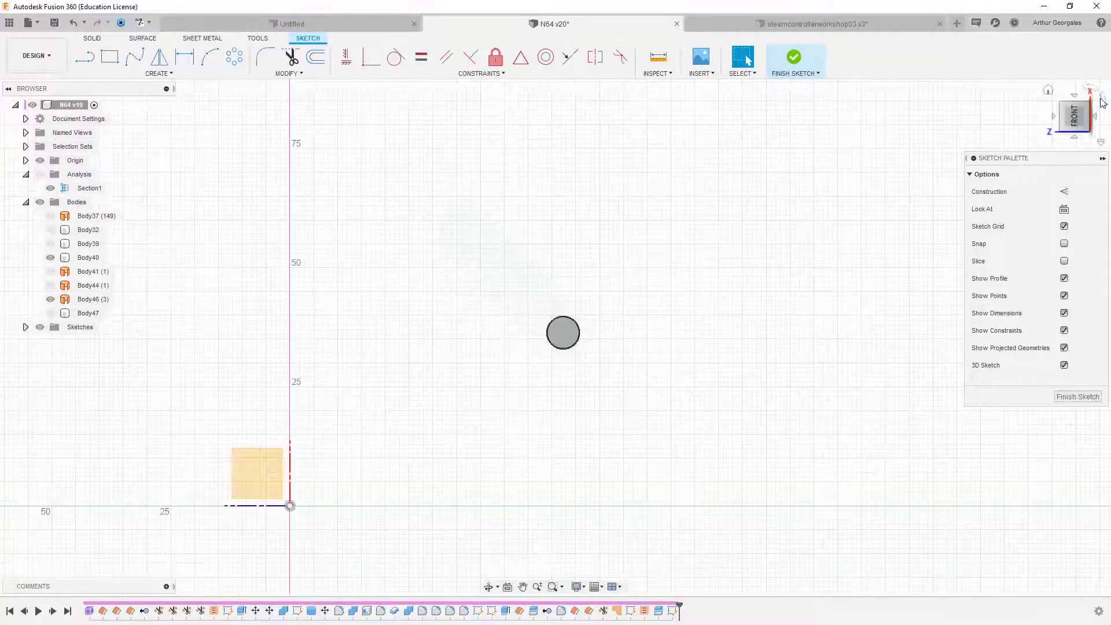
left_click(1101, 100)
scroll(578, 359, "up", 5)
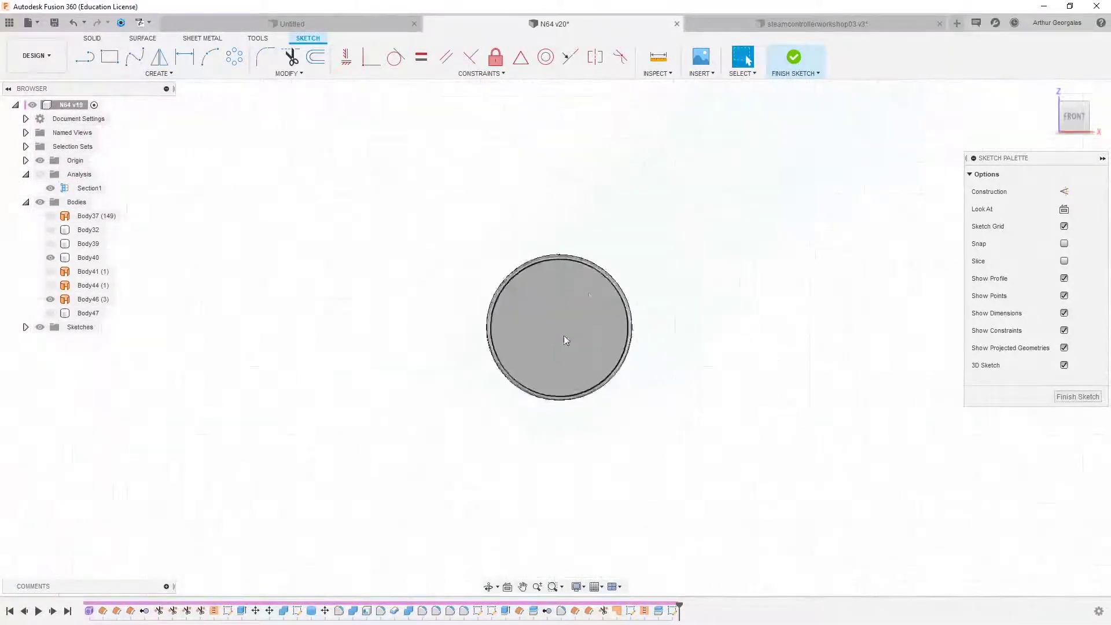
scroll(565, 340, "up", 3)
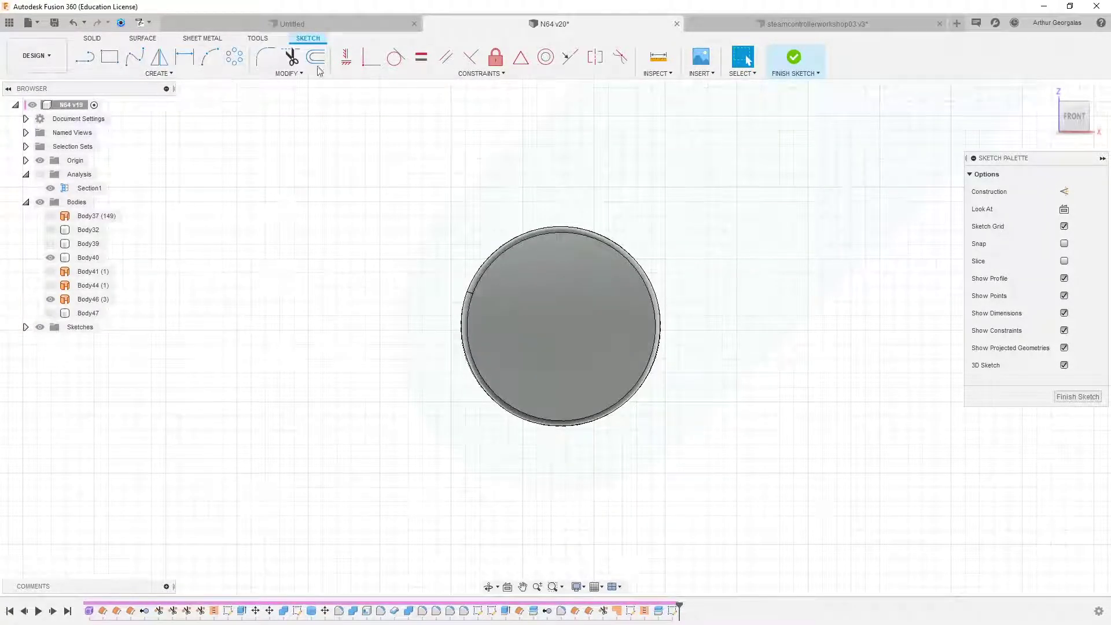
left_click(278, 74)
left_click(159, 73)
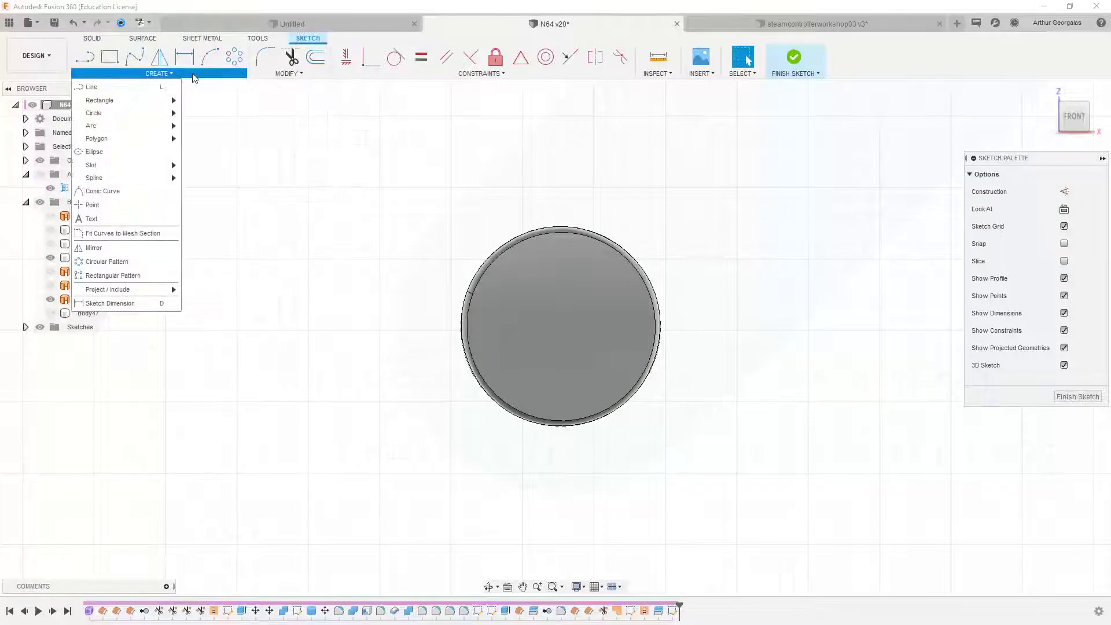
left_click(114, 219)
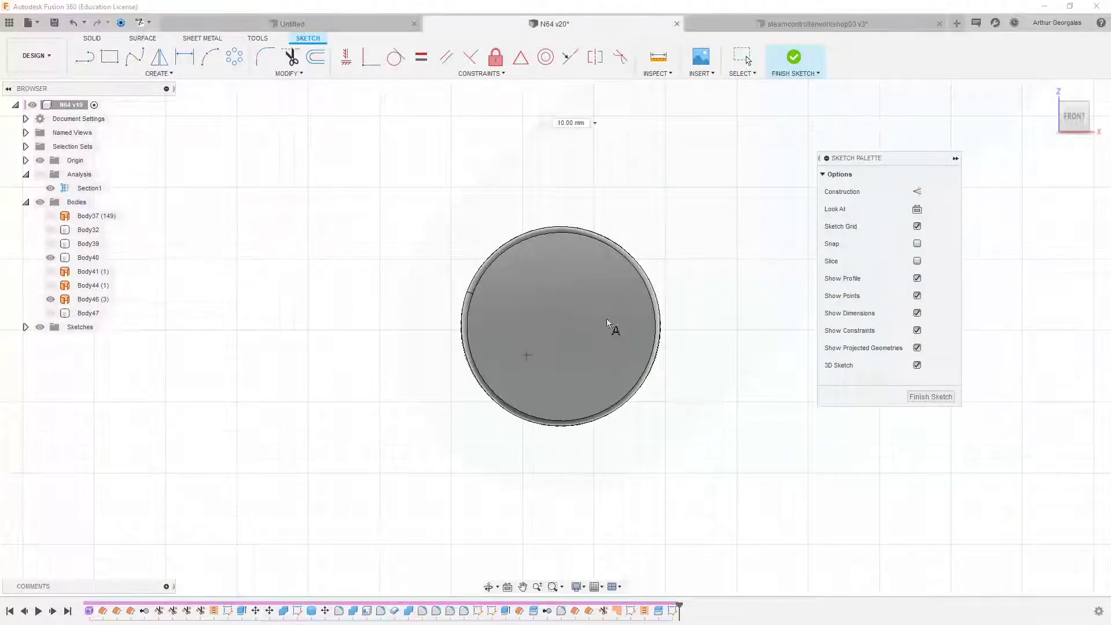
left_click(526, 354)
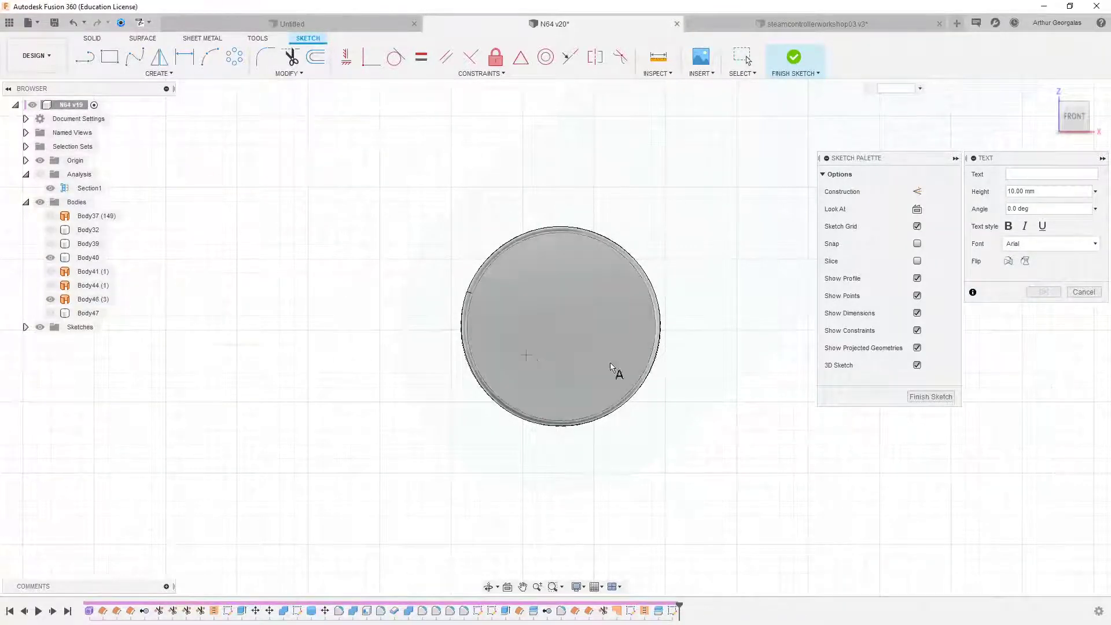
left_click(1055, 173)
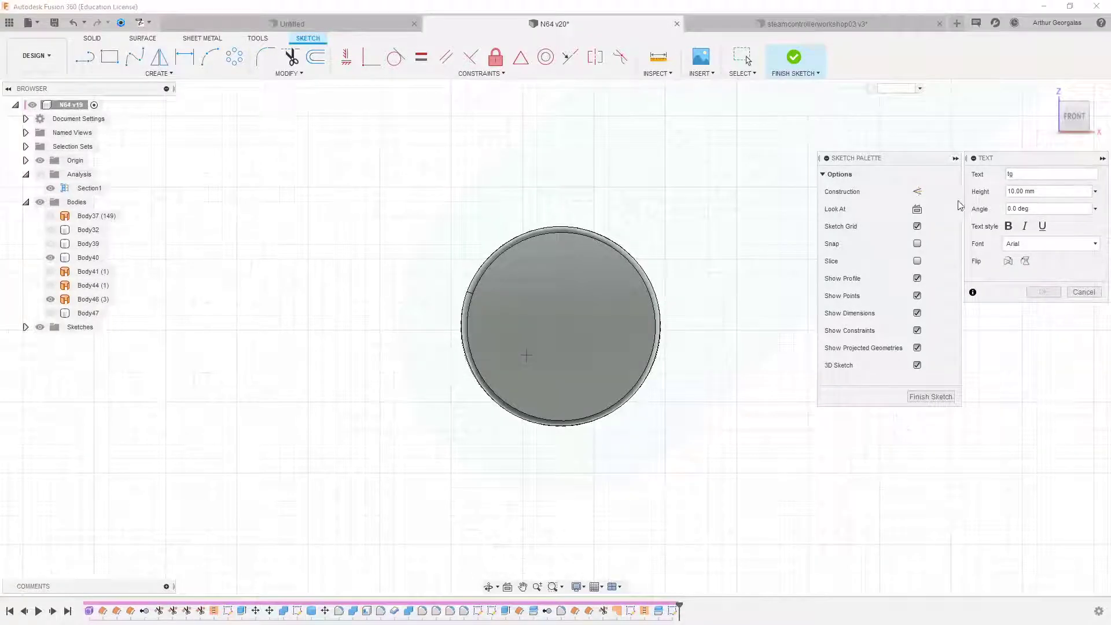
scroll(578, 304, "down", 3)
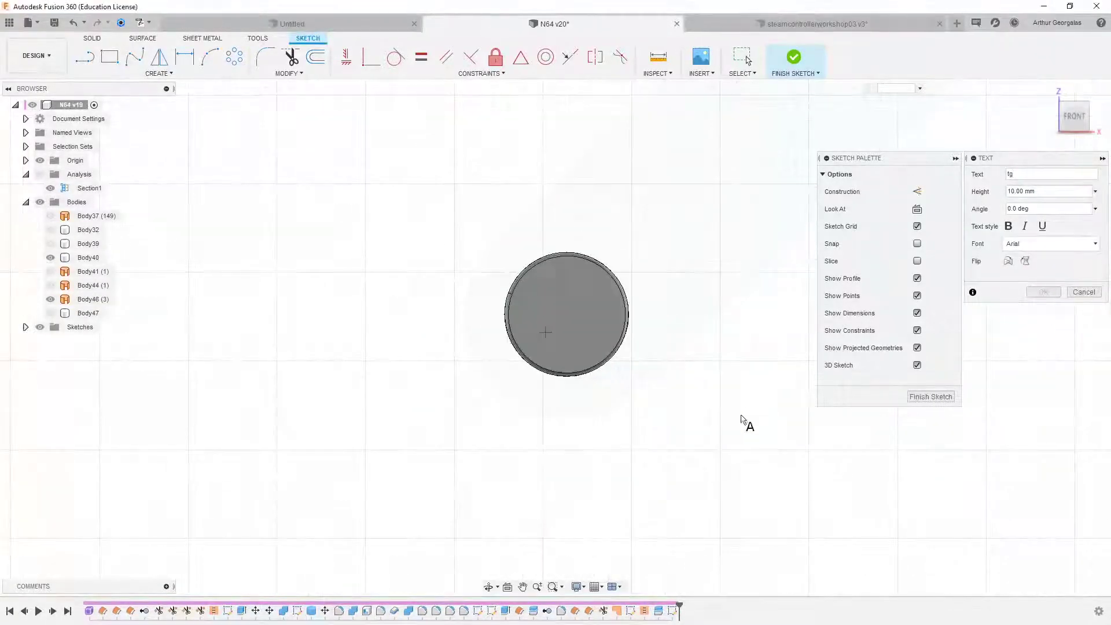
left_click(1084, 292)
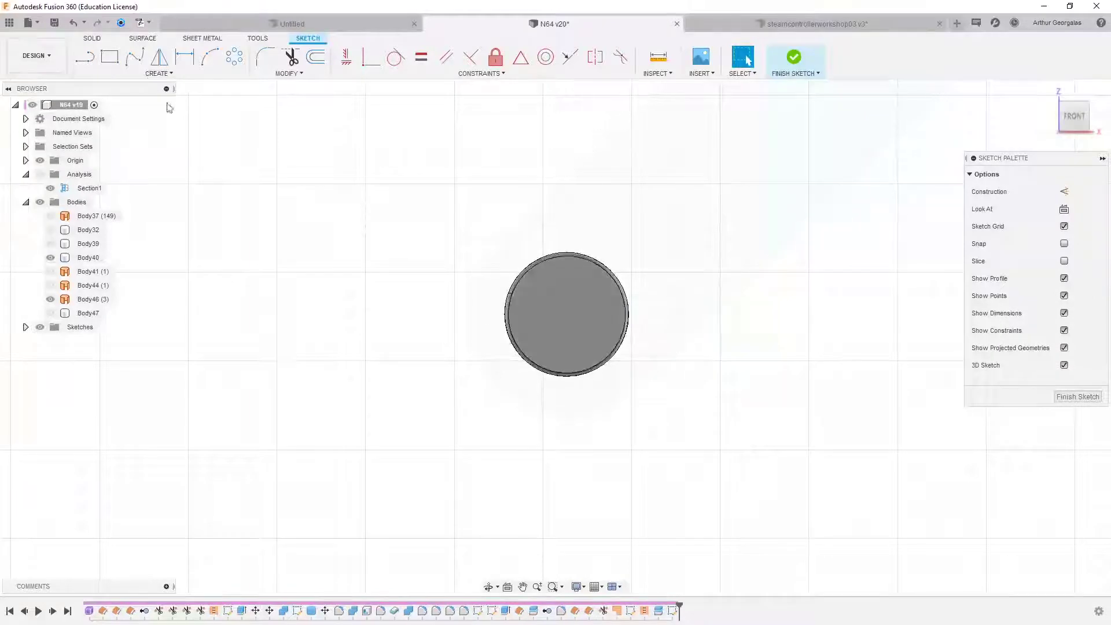
Step: Place the sketch text "U" in Arial, 10 mm high, beside the button's circular outline
scroll(704, 397, "up", 1)
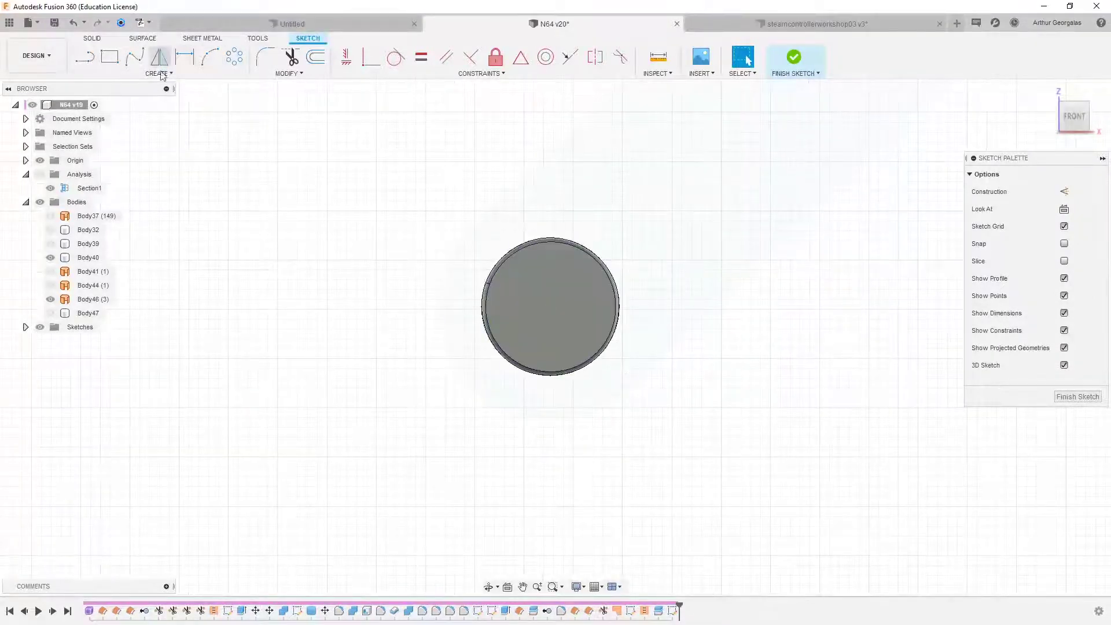
left_click(215, 74)
left_click(96, 228)
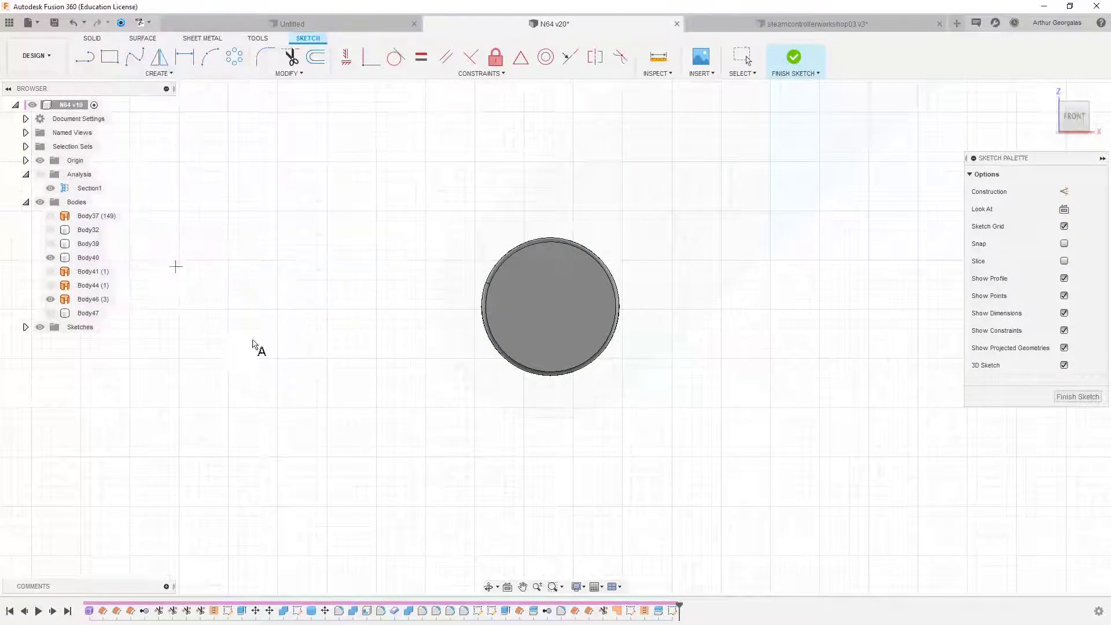
left_click(340, 446)
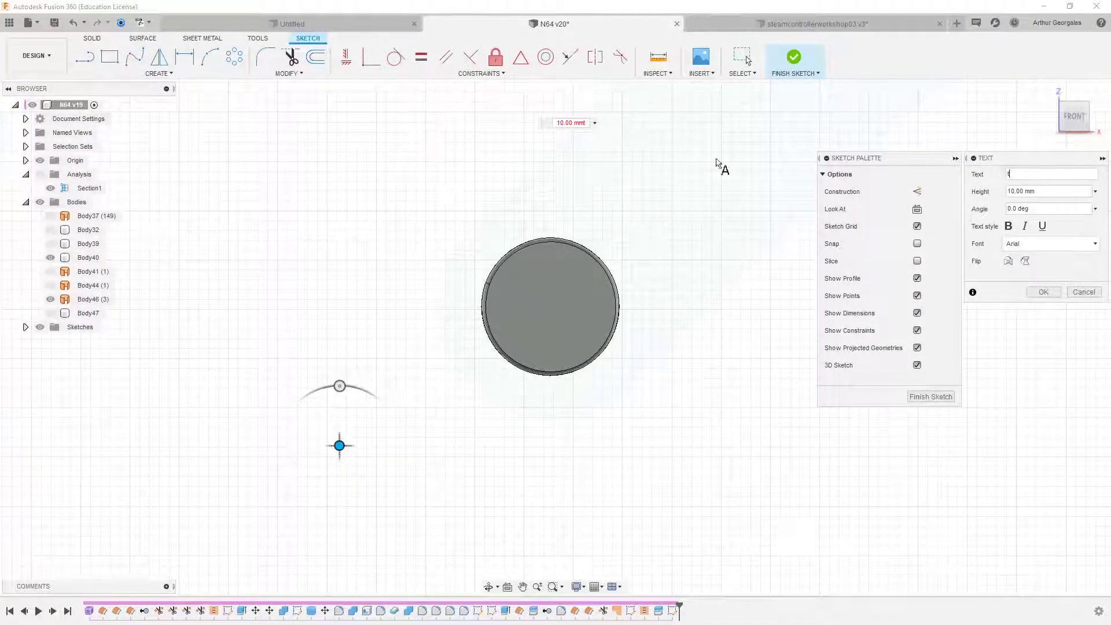
scroll(717, 228, "down", 4)
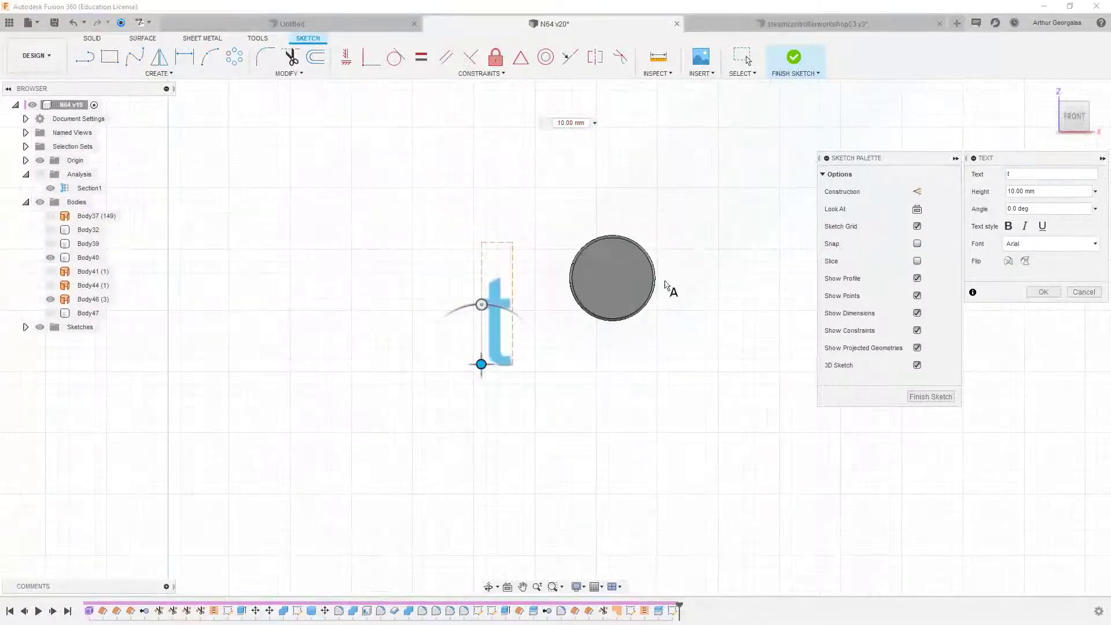
scroll(525, 351, "up", 2)
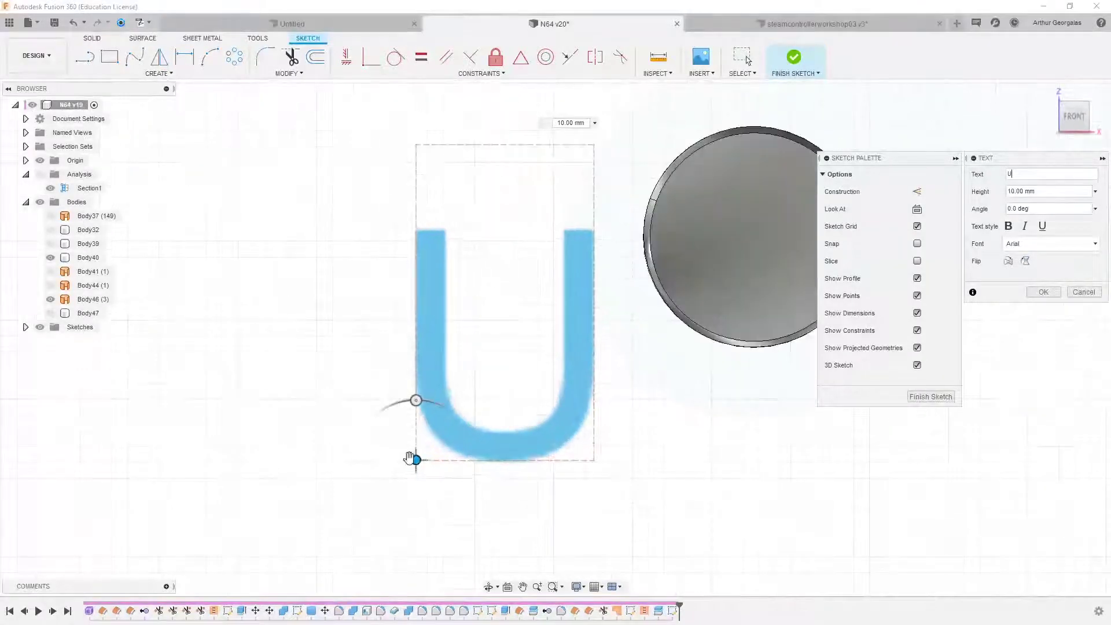
Step: Move the text "U" over the circular end face of the inner button core
left_click_drag(410, 459, 670, 359)
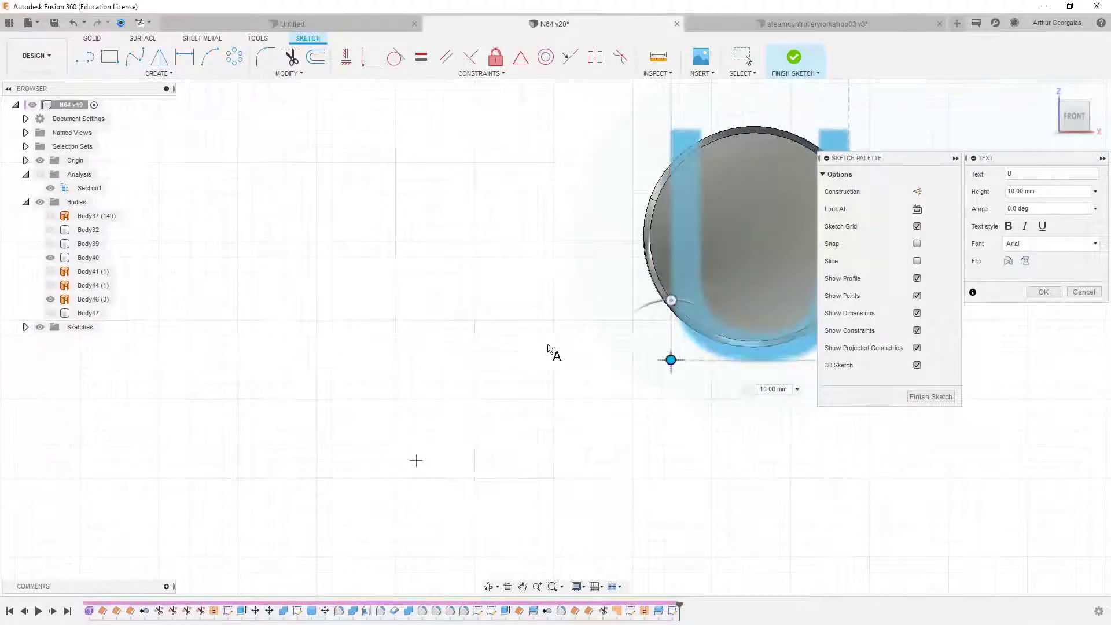
scroll(548, 346, "down", 2)
scroll(803, 181, "up", 2)
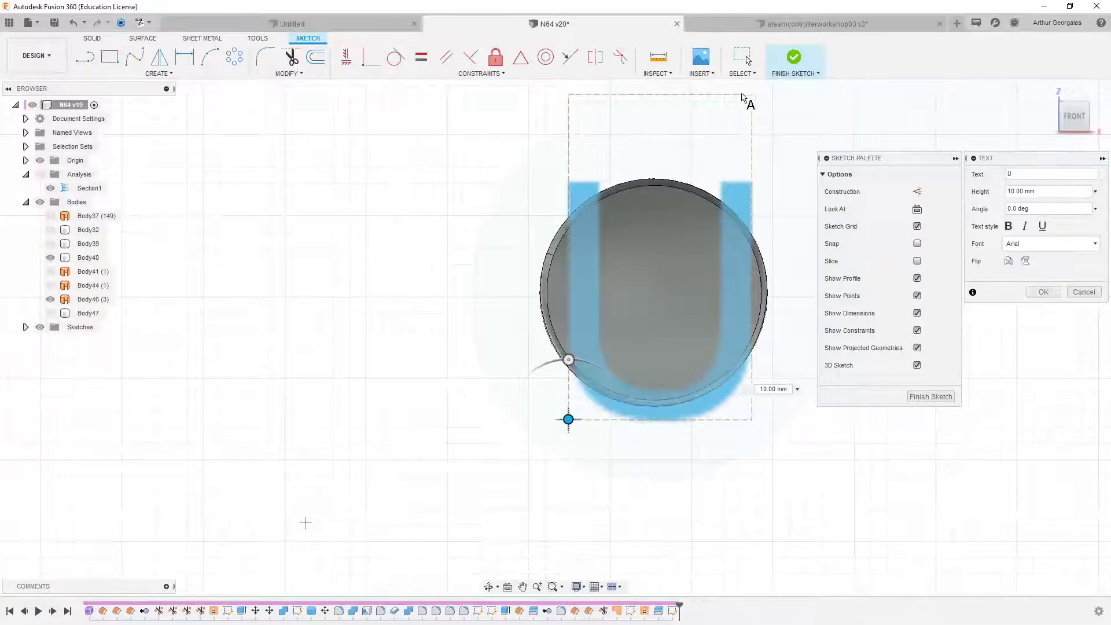
left_click(752, 95)
left_click_drag(751, 94, 556, 427)
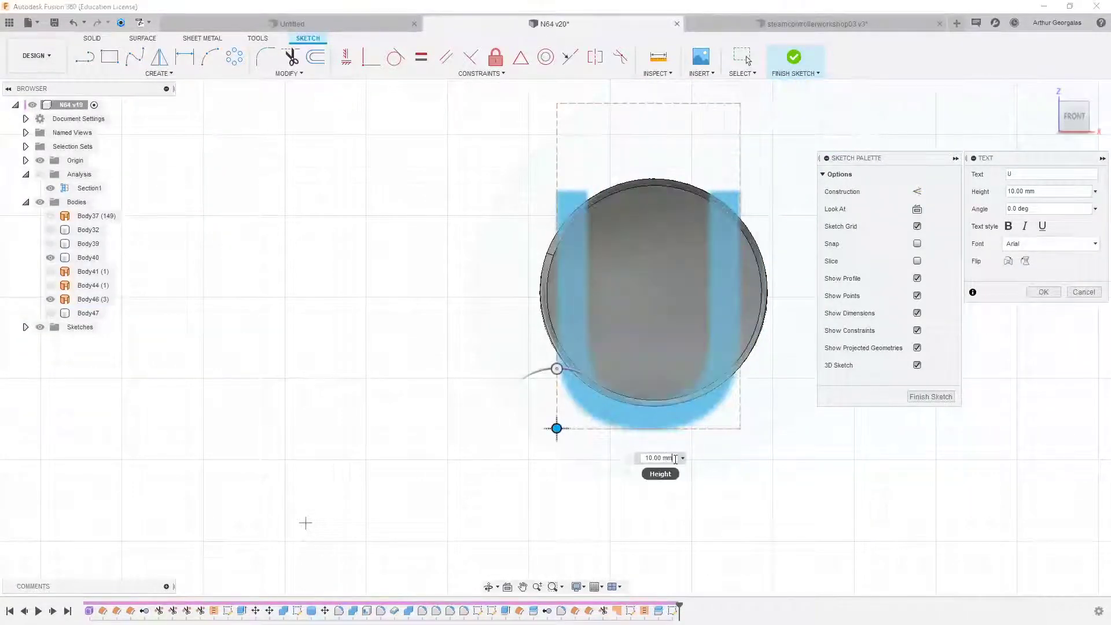
Step: Set the letter's height to 6 mm, centre it within the button's circular outline and accept the text
type("6")
key("Return")
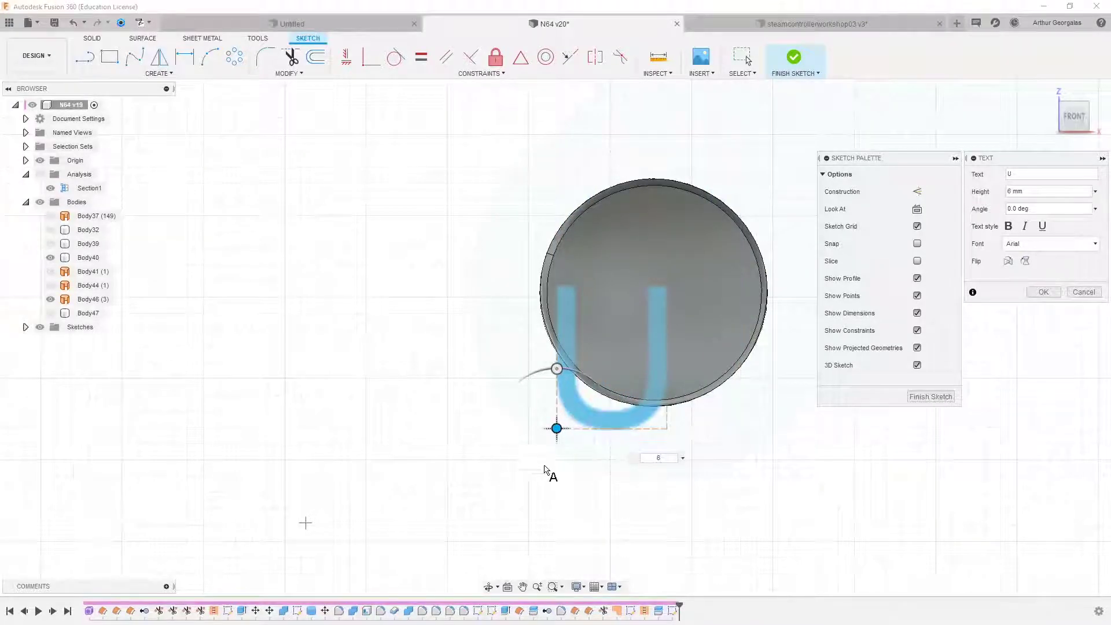
left_click_drag(557, 429, 599, 374)
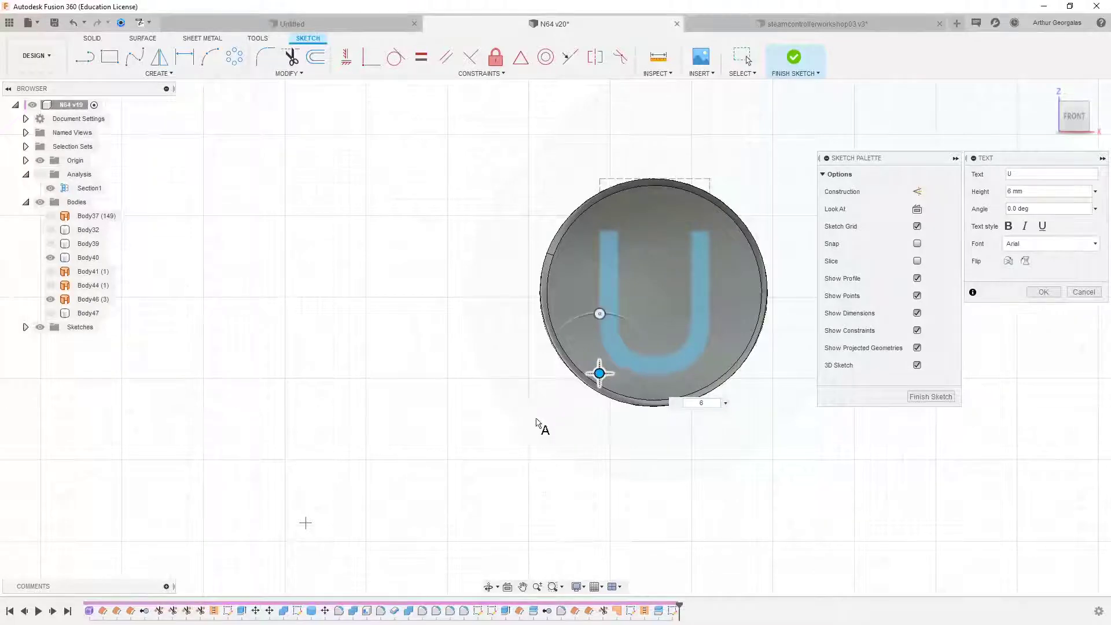
left_click(1043, 293)
scroll(729, 290, "up", 2)
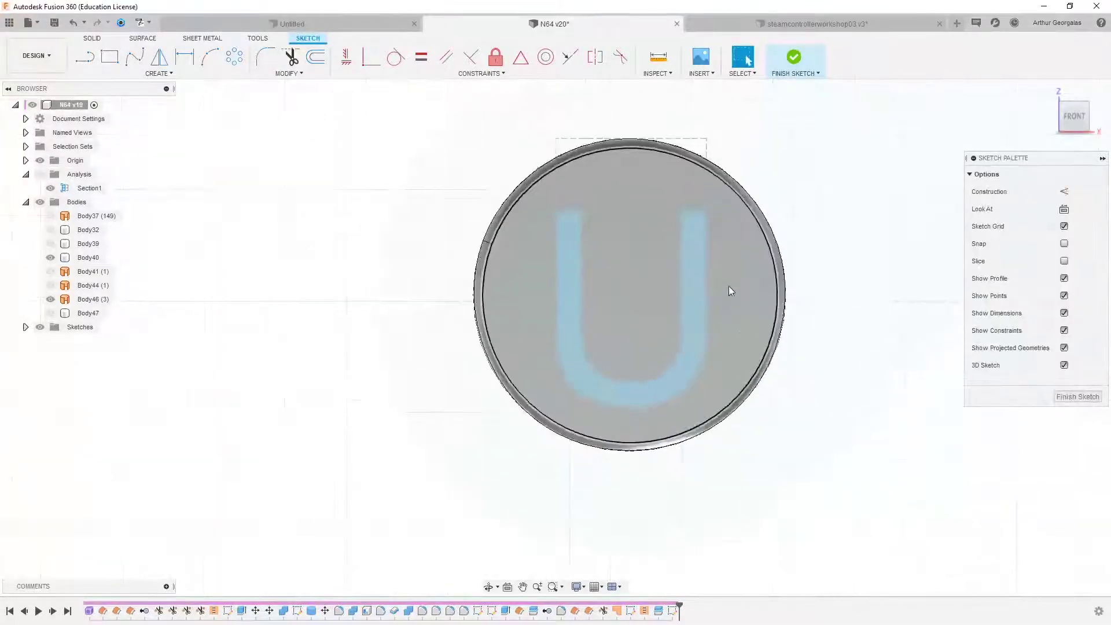
Step: Turn the core side-on with its lettered end face in view and switch to the solid modelling tools
middle_click_drag(643, 362, 617, 379, "shift")
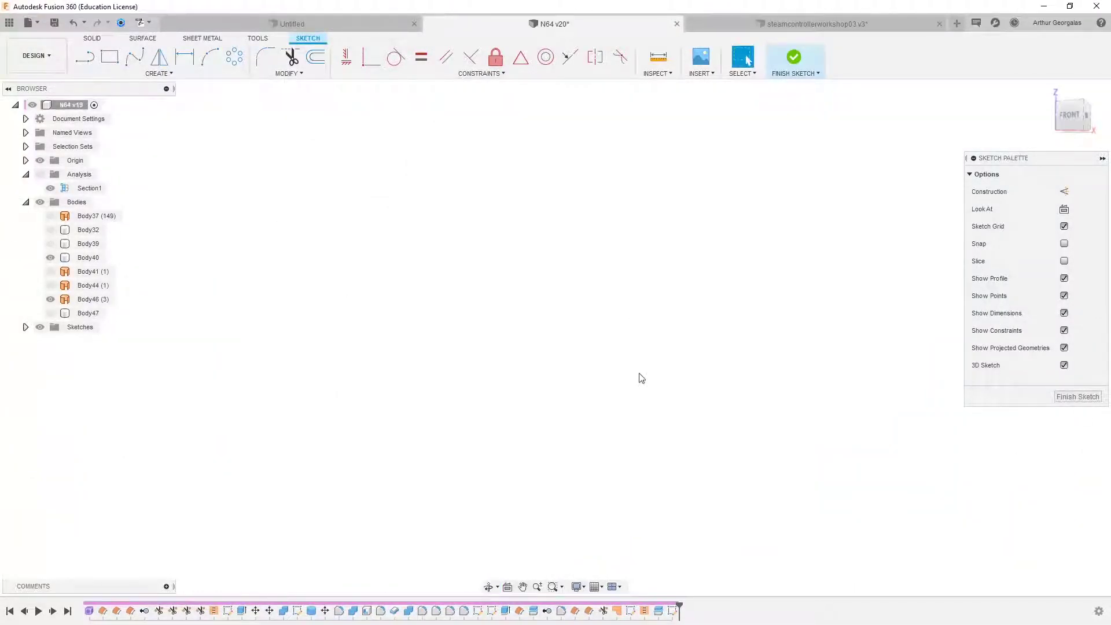
scroll(677, 392, "down", 3)
middle_click_drag(828, 424, 625, 347, "shift")
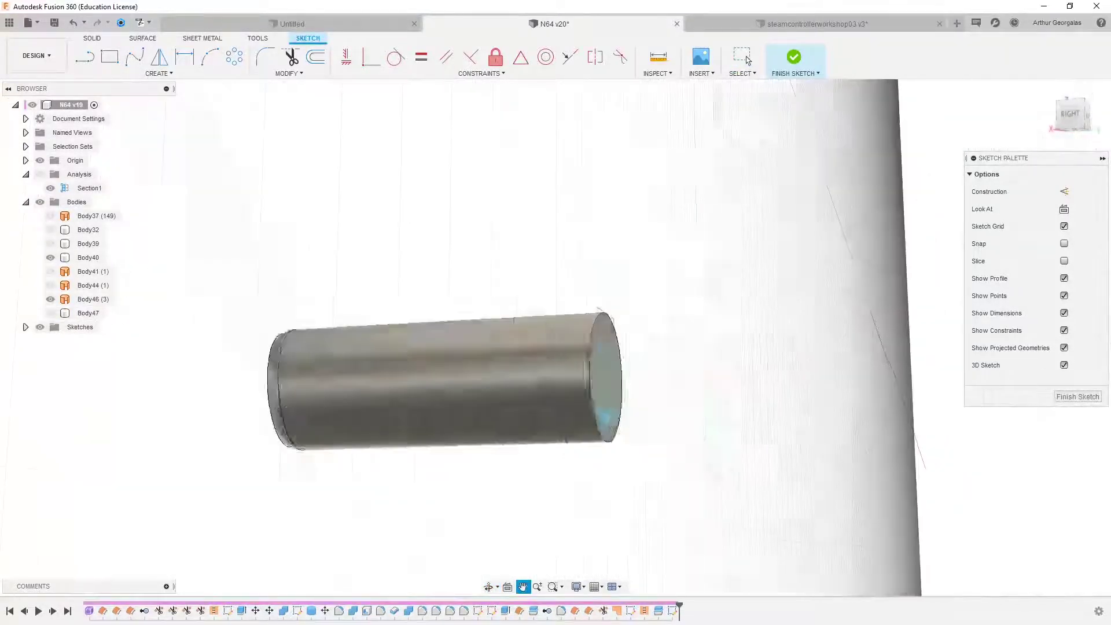
left_click(95, 39)
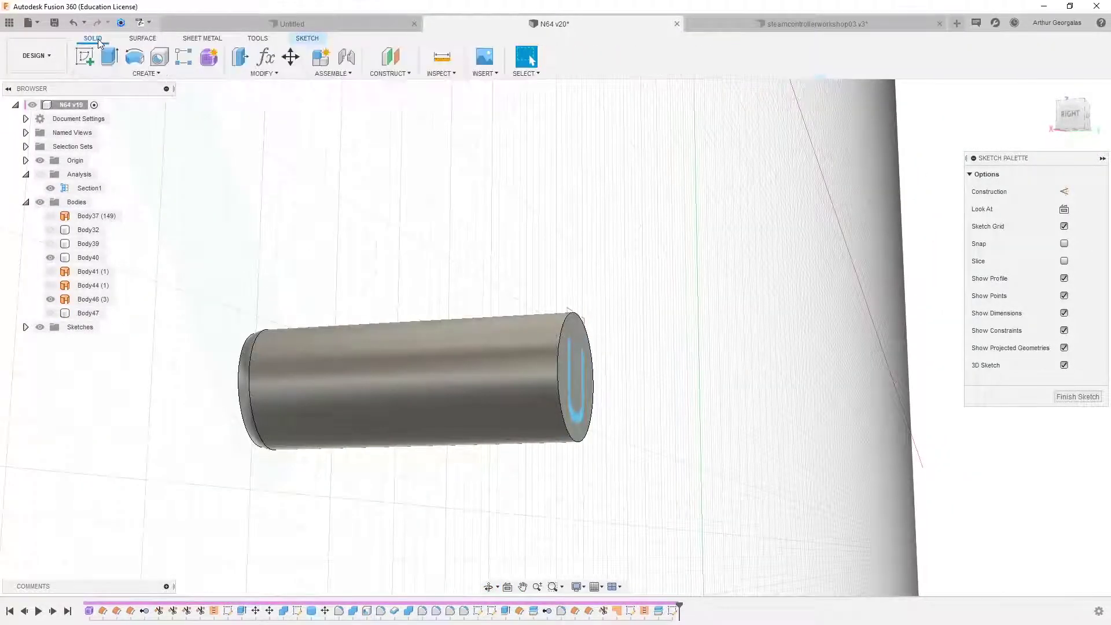
Step: Set up an extrusion of the U text profile back through the cylinder, about 22.18 mm long, using the Join operation
left_click(105, 54)
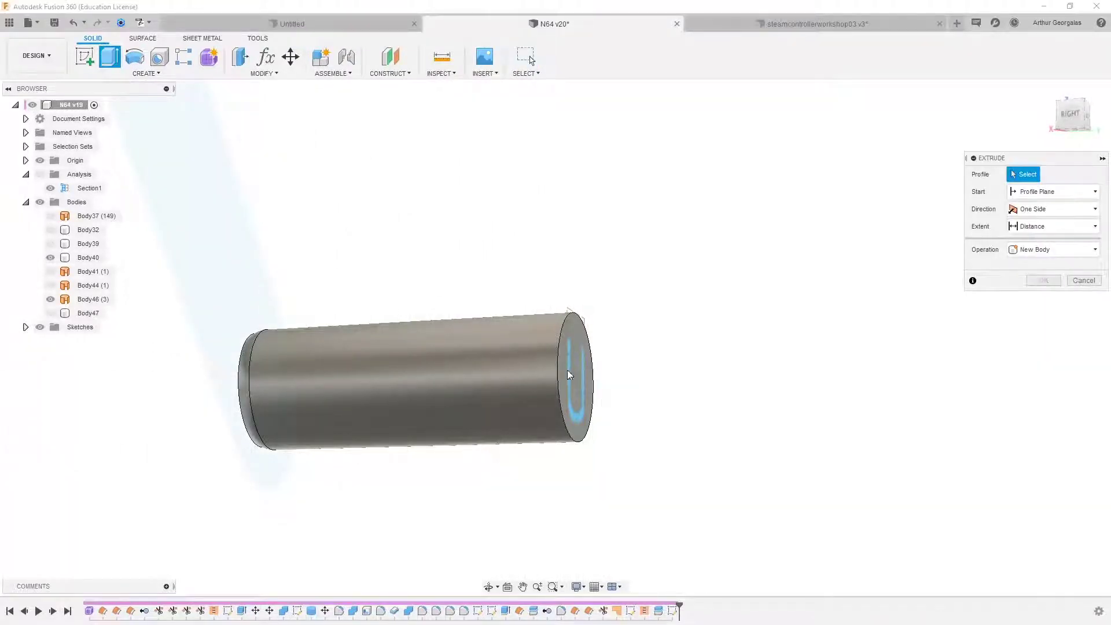
left_click(580, 424)
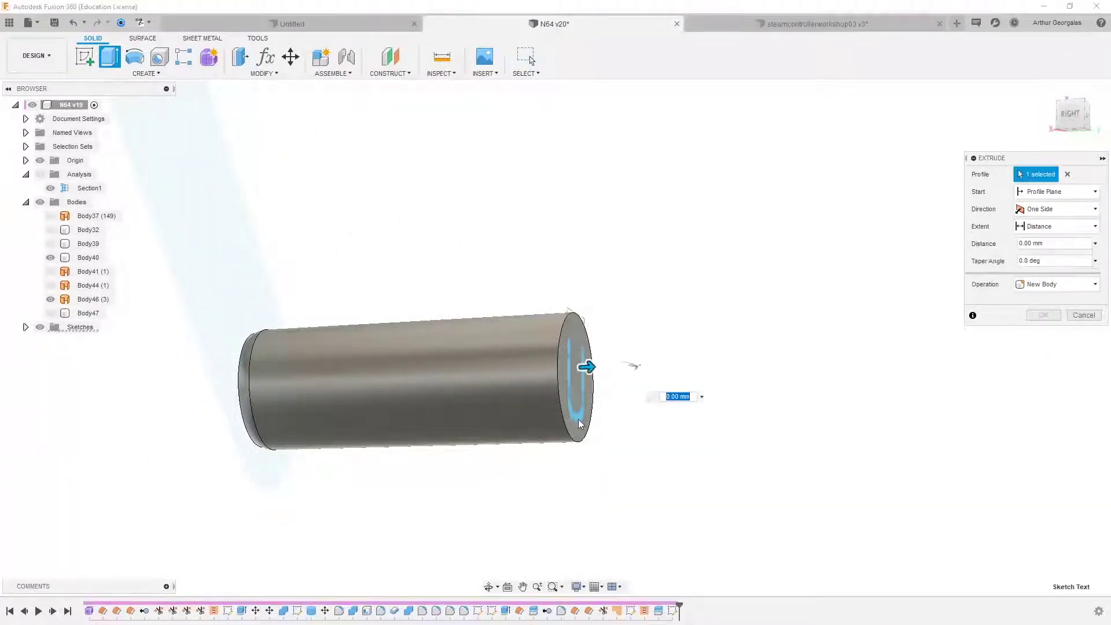
left_click_drag(588, 364, 210, 370)
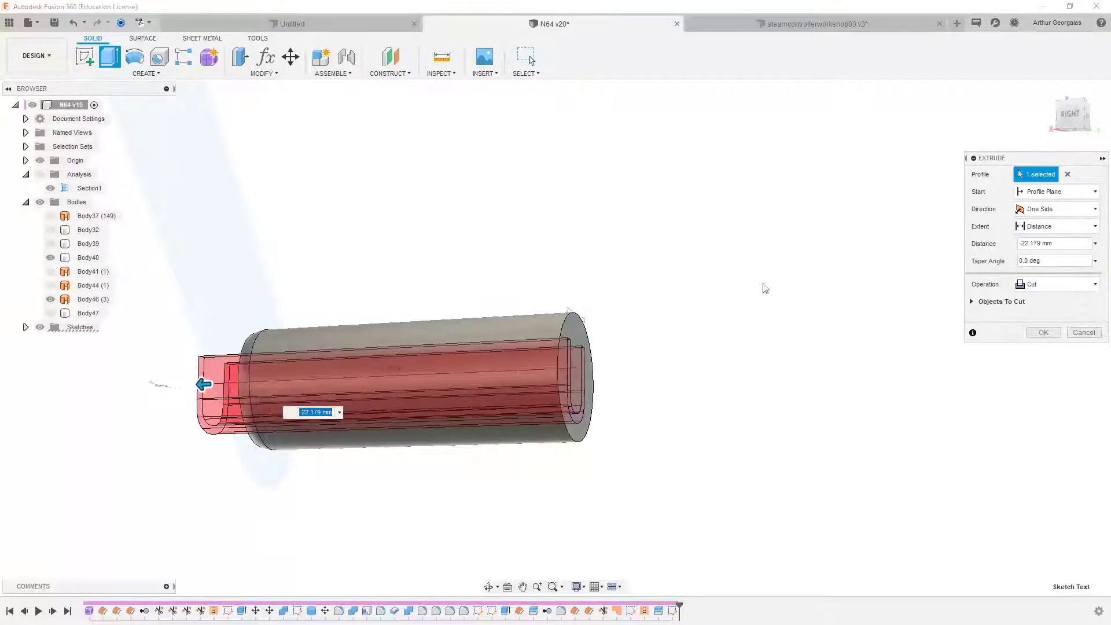
left_click(1038, 286)
left_click(1035, 302)
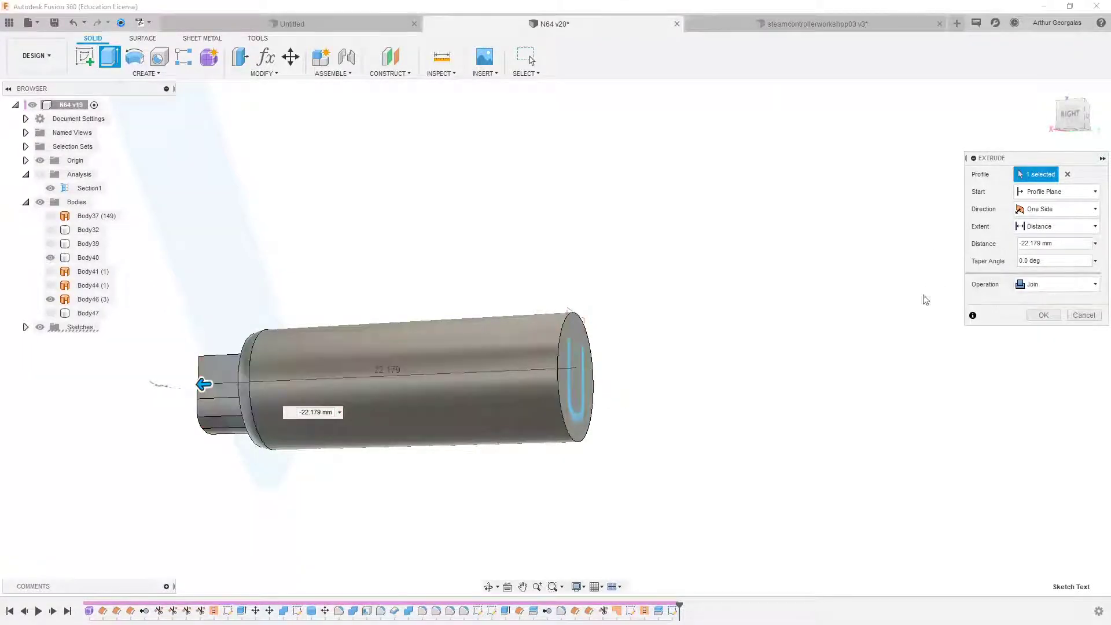
Step: Show Body47 and set the U extrusion's extent to To Object, ending at Body47's flat circular end face
middle_click_drag(347, 289, 445, 290, "shift")
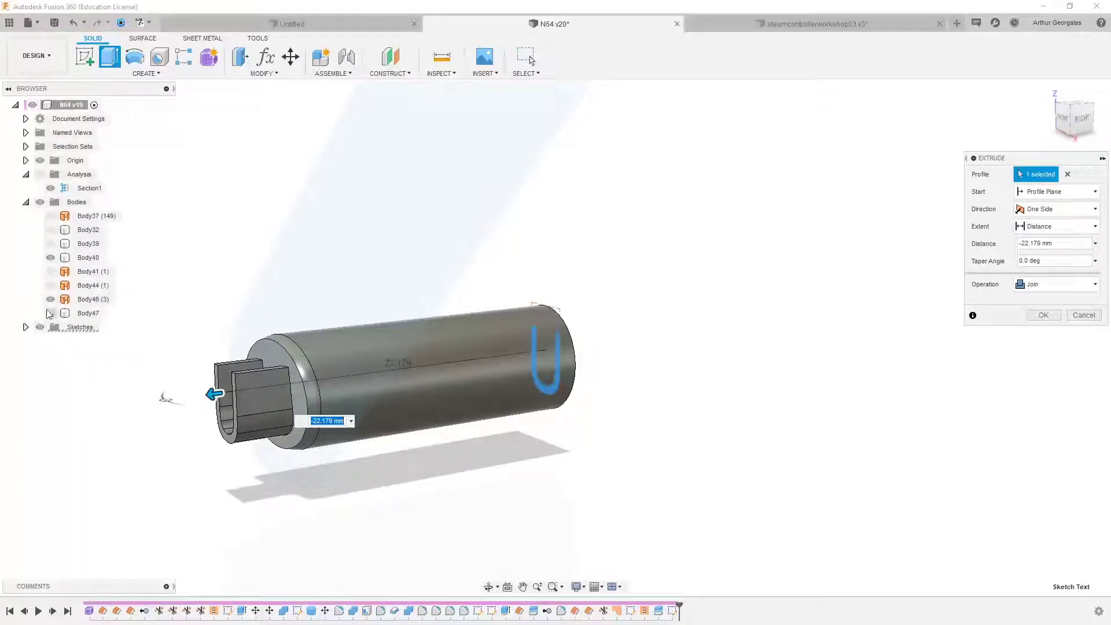
left_click(50, 313)
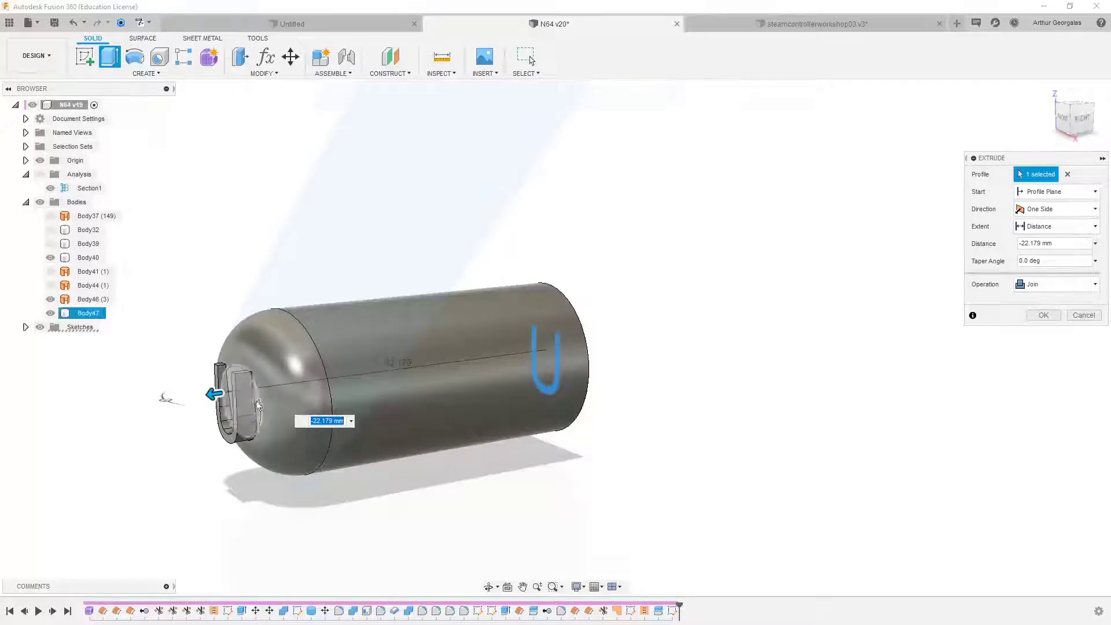
scroll(237, 405, "up", 5)
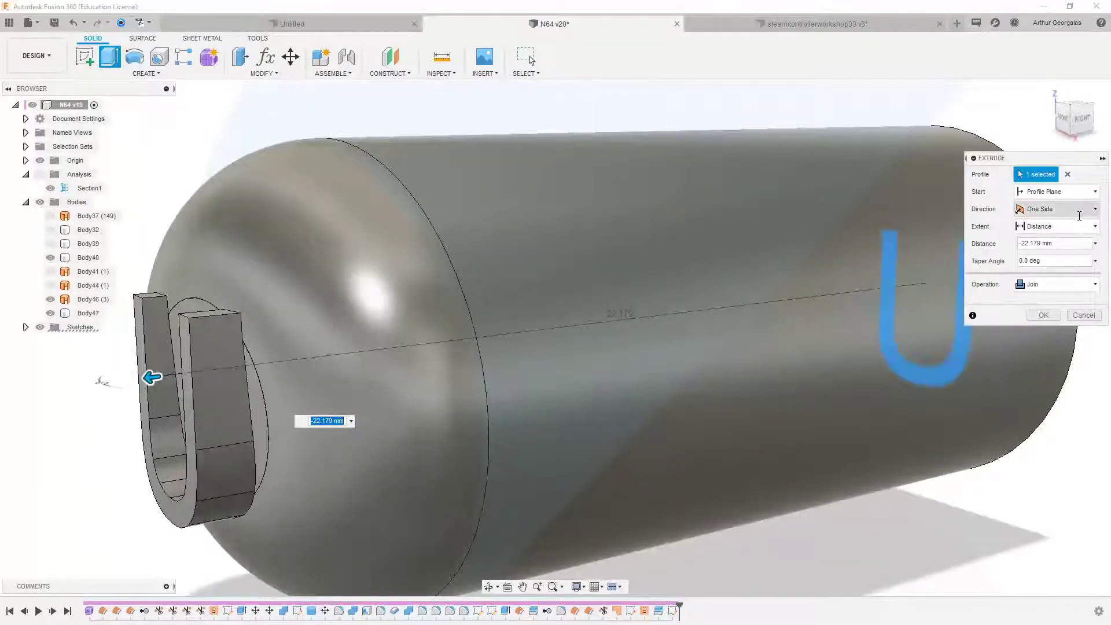
left_click(1052, 226)
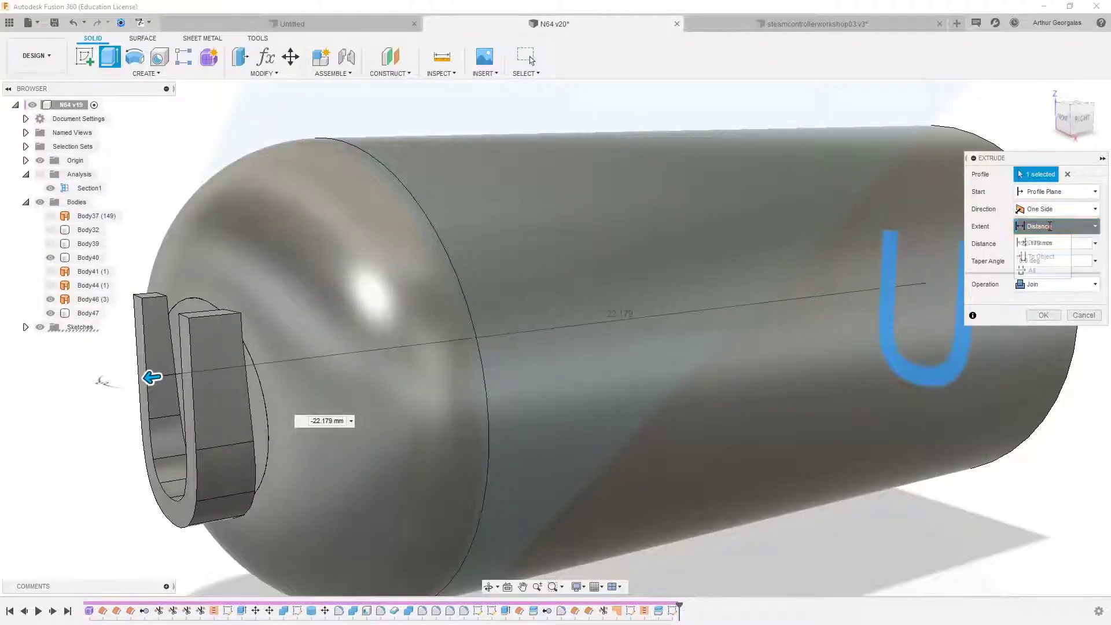
left_click(1042, 256)
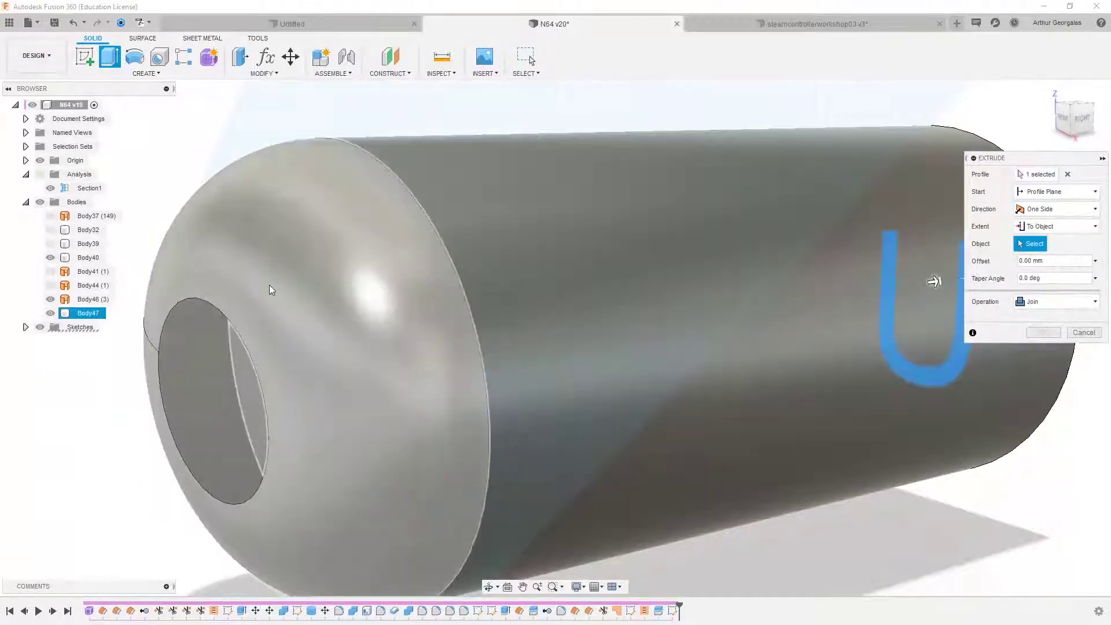
left_click(245, 297)
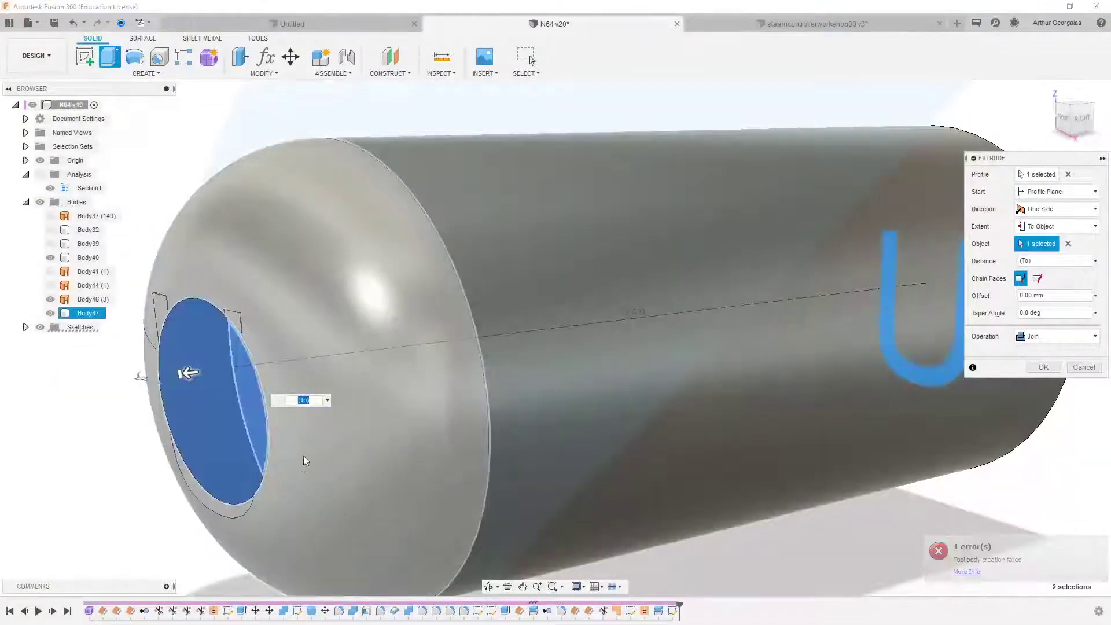
middle_click_drag(303, 456, 347, 248, "shift")
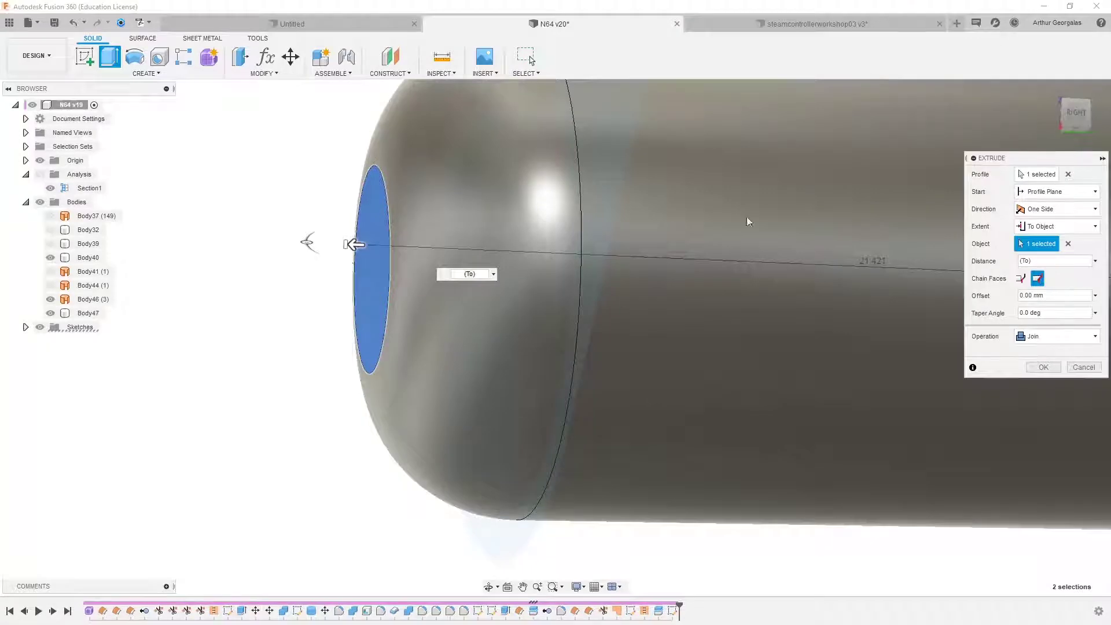
middle_click_drag(425, 197, 442, 203, "shift")
Step: Hide Body47 to examine where the U extrusion ends against the target face, and show it again
left_click(50, 313)
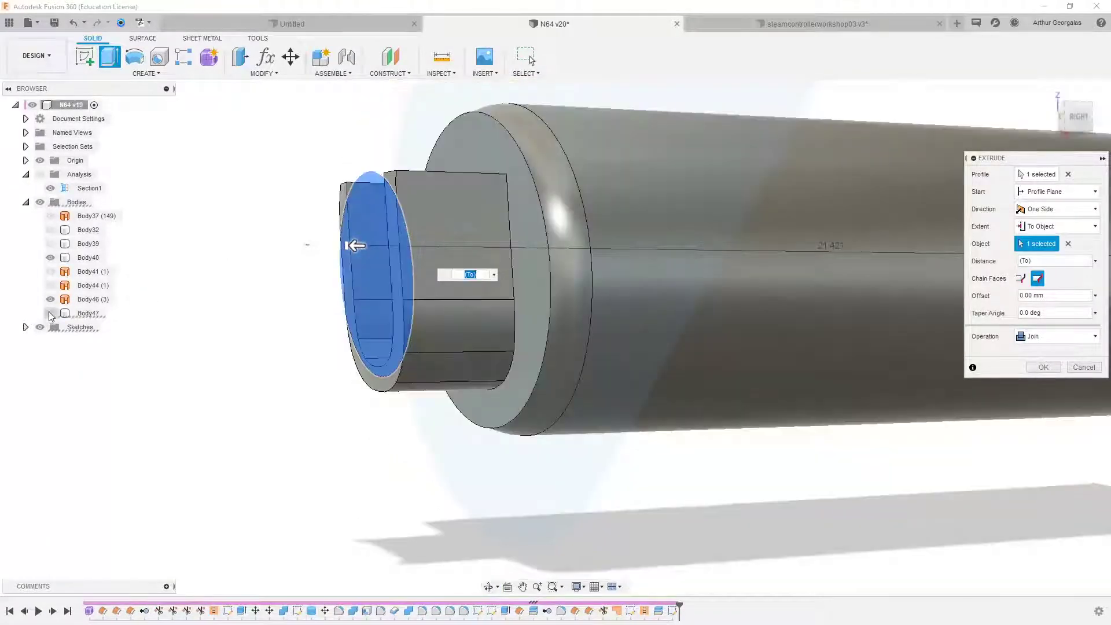
scroll(370, 227, "up", 4)
scroll(365, 227, "down", 4)
middle_click_drag(334, 235, 317, 230, "shift")
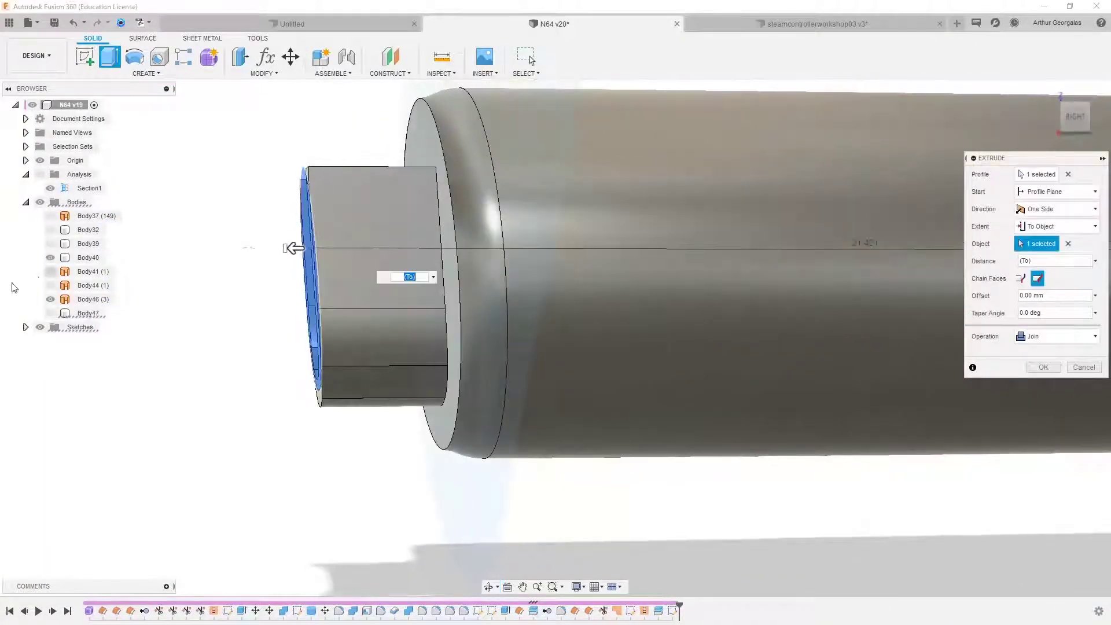
left_click(50, 313)
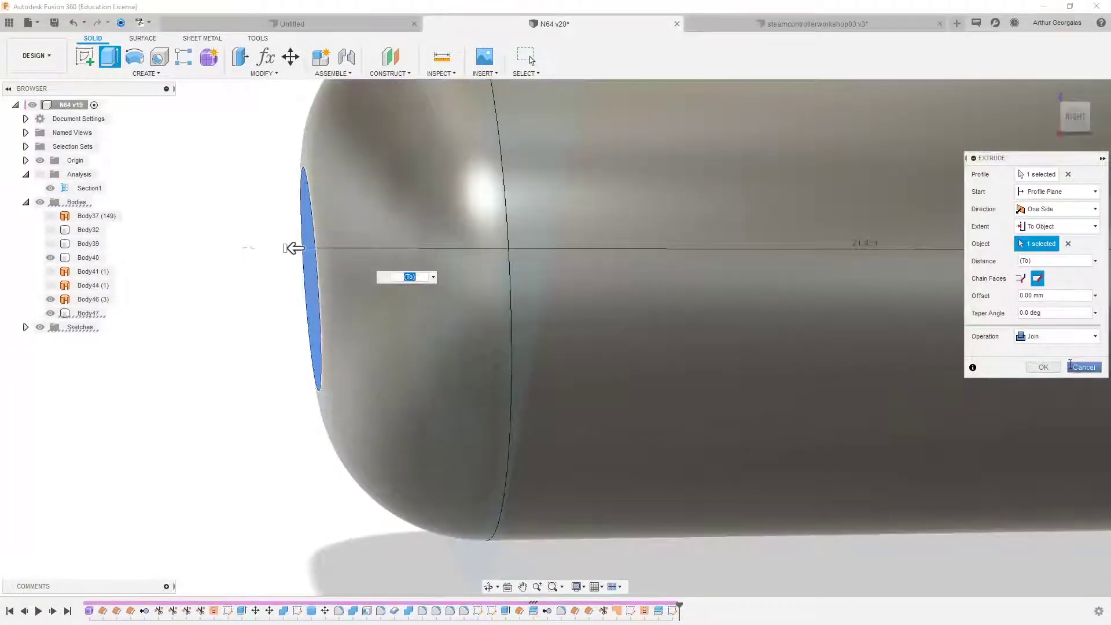
Step: Set the U extrusion's offset from the target face to 0.1 mm
left_click(916, 285)
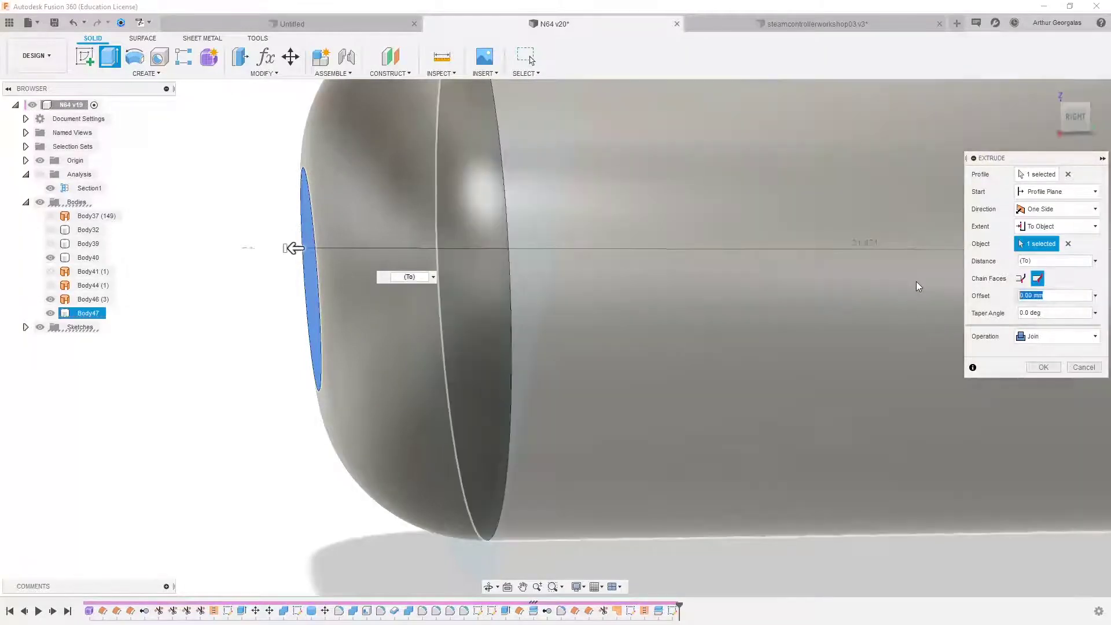
type("1")
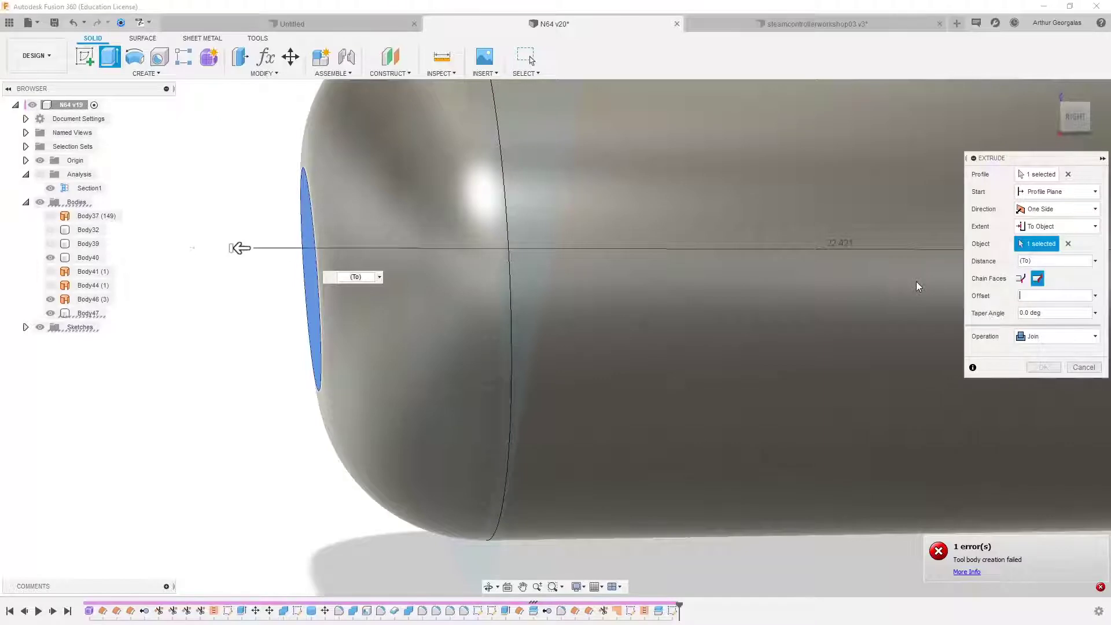
key("BackSpace")
type(".1")
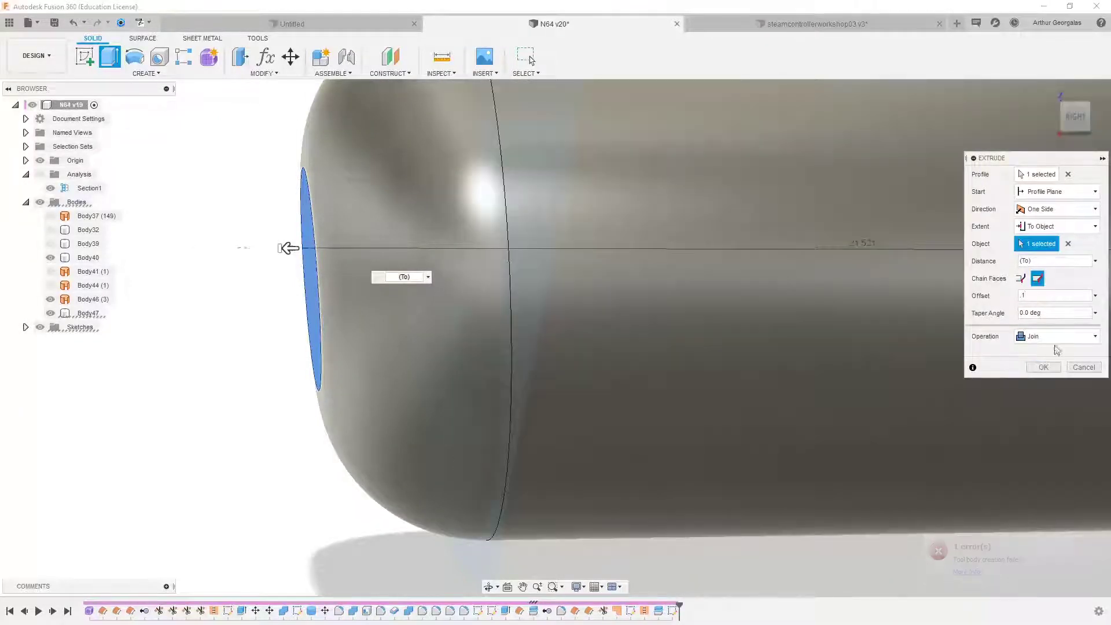
Step: Finish the U extrusion as a new body ending at Body47's rounded end face, with a 0.02 mm offset
left_click(1058, 336)
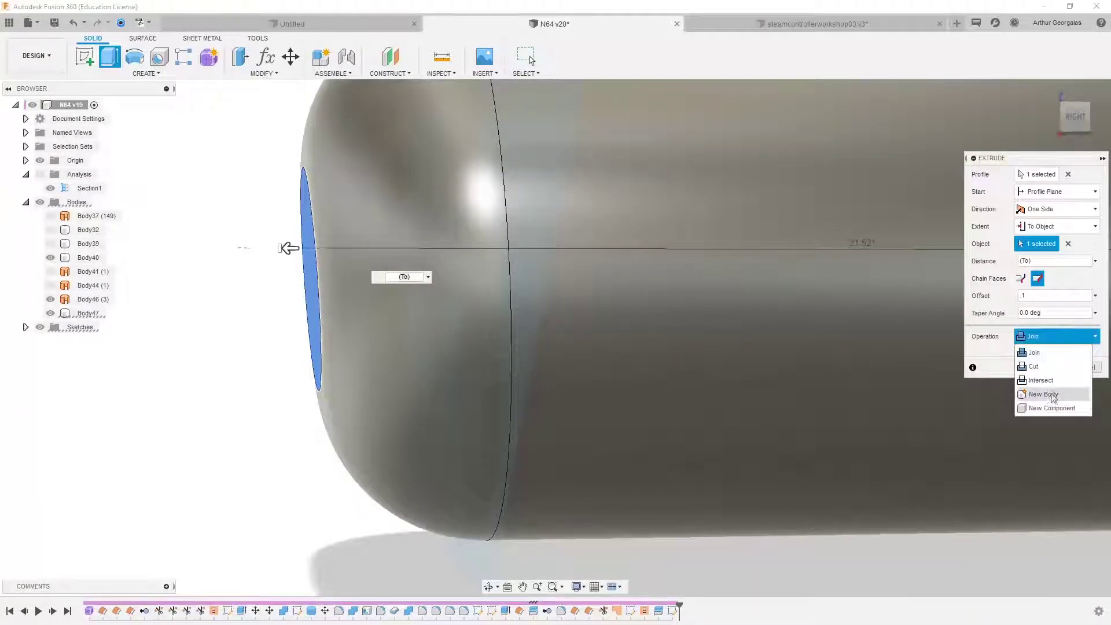
left_click(391, 217)
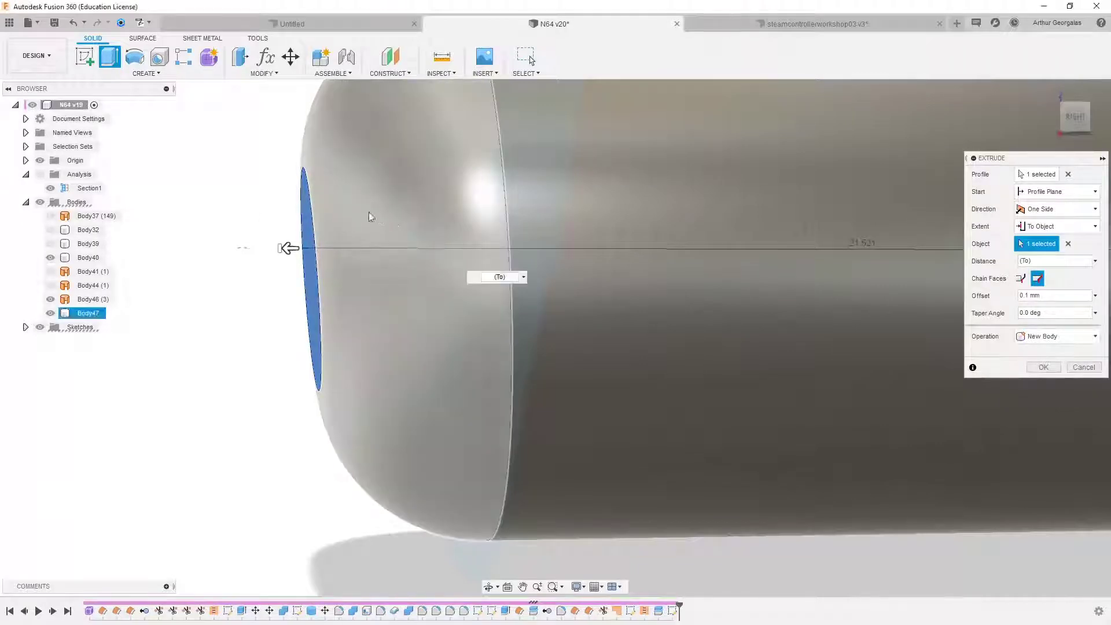
middle_click_drag(322, 191, 496, 181, "shift")
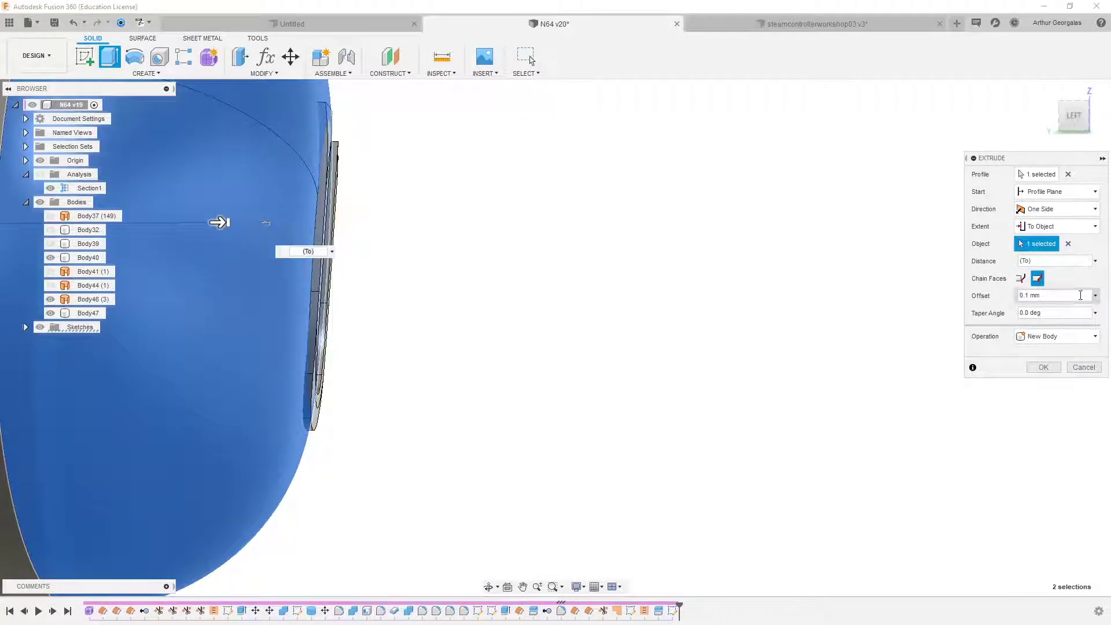
type(".02")
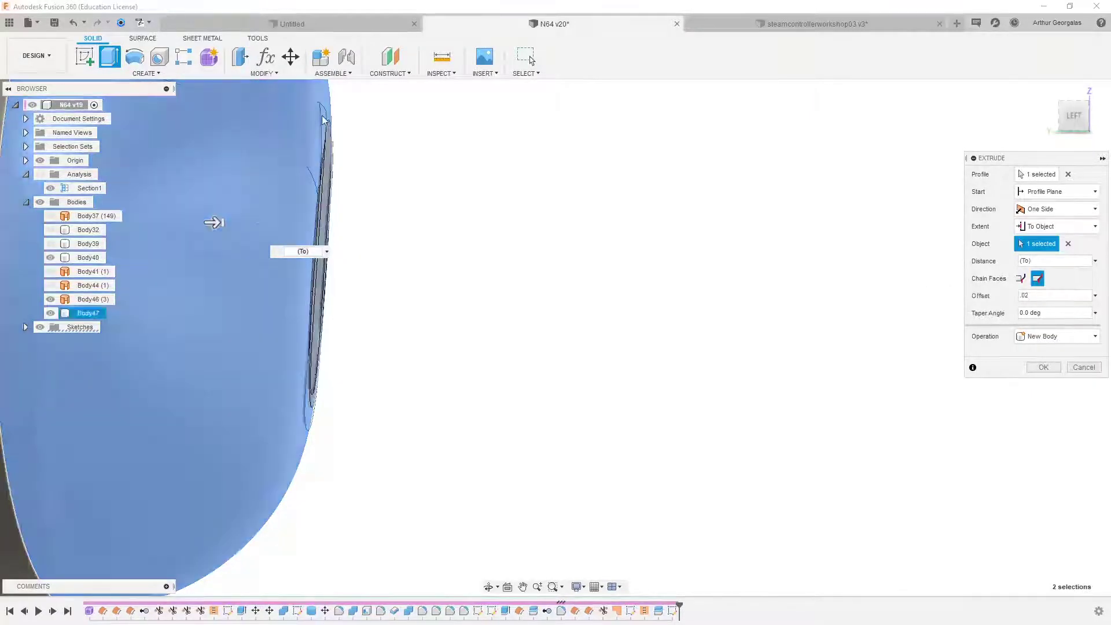
left_click(1044, 368)
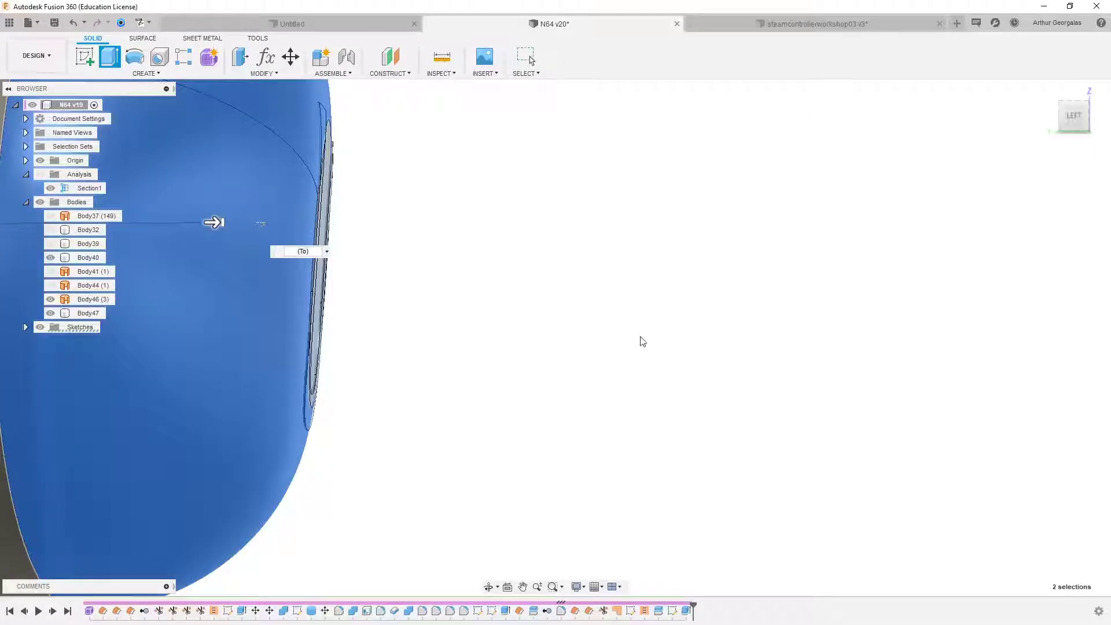
left_click(559, 343)
Step: Hide Body47 and examine the protruding end of the new U body
scroll(511, 345, "down", 5)
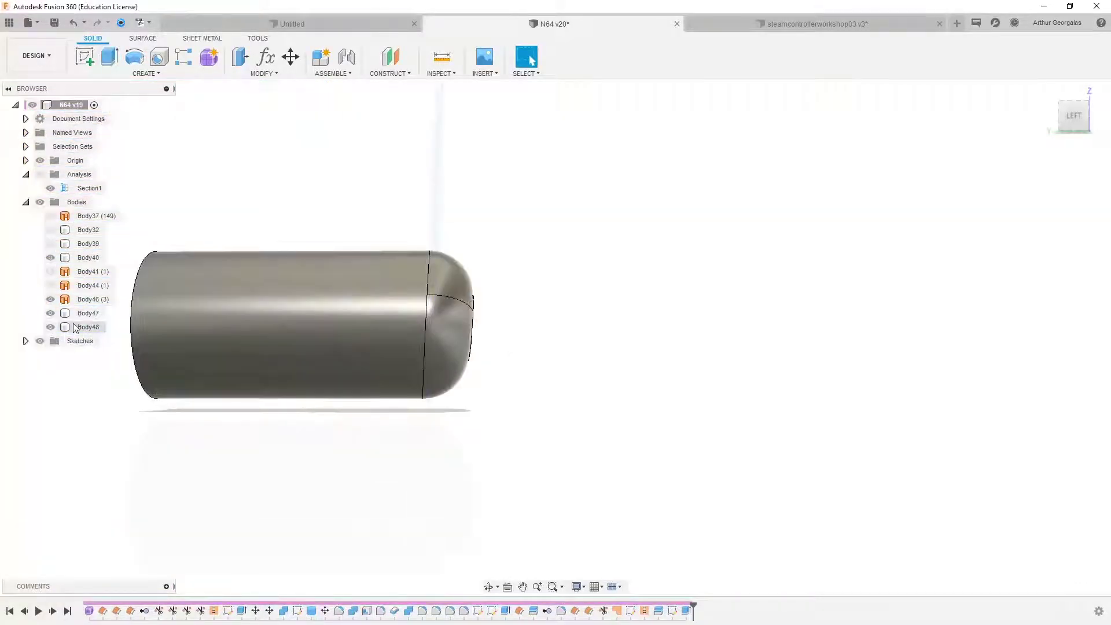
left_click(74, 328)
left_click(50, 313)
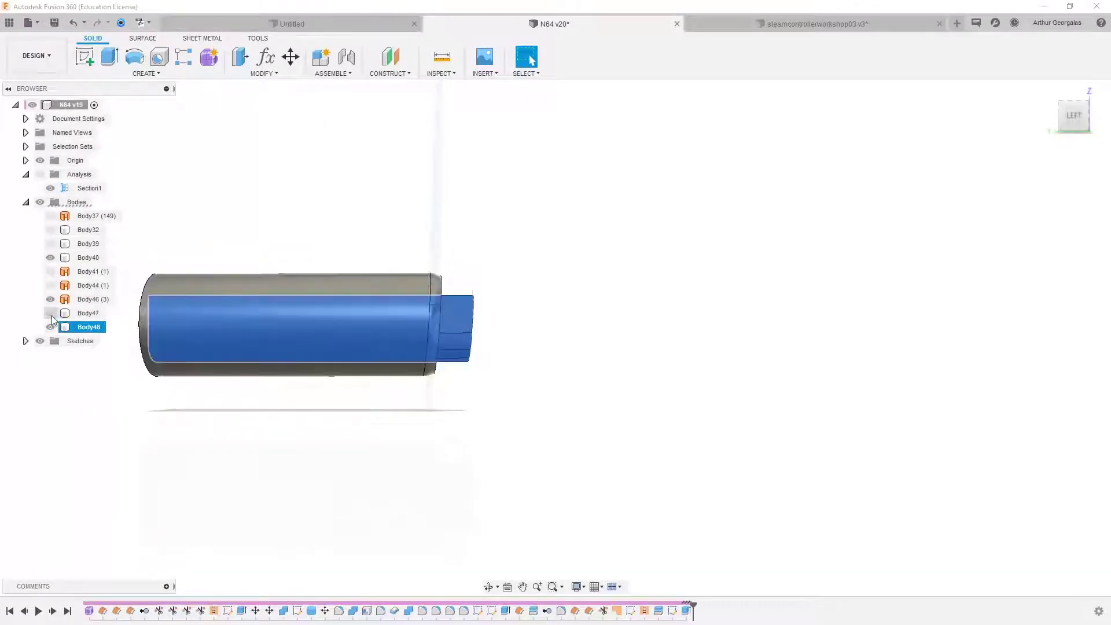
left_click(498, 374)
middle_click_drag(498, 374, 362, 375, "shift")
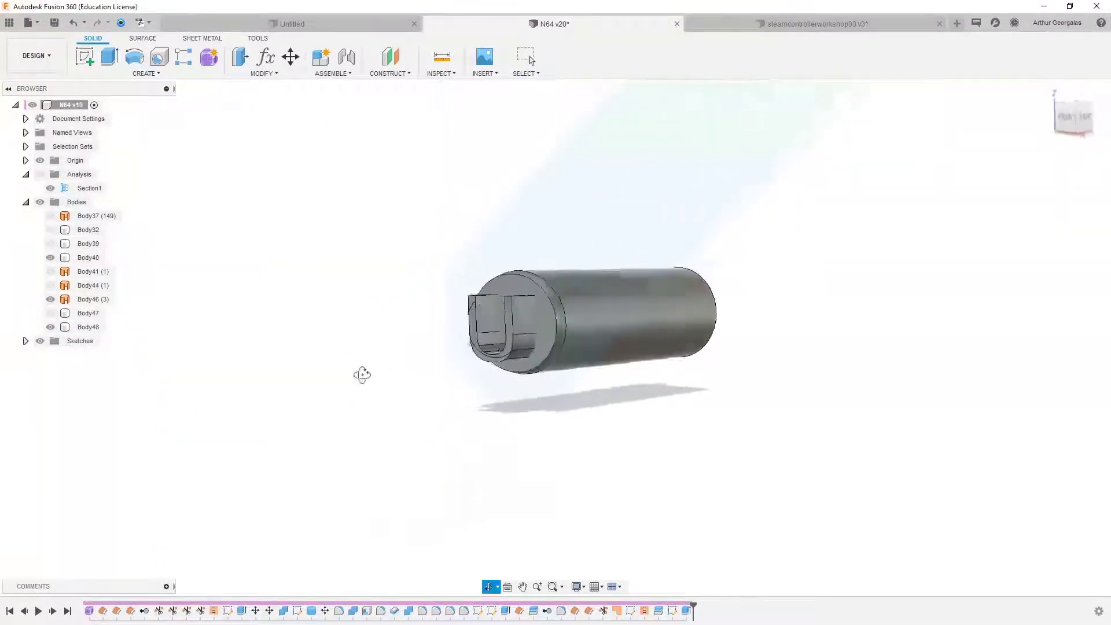
scroll(361, 375, "up", 15)
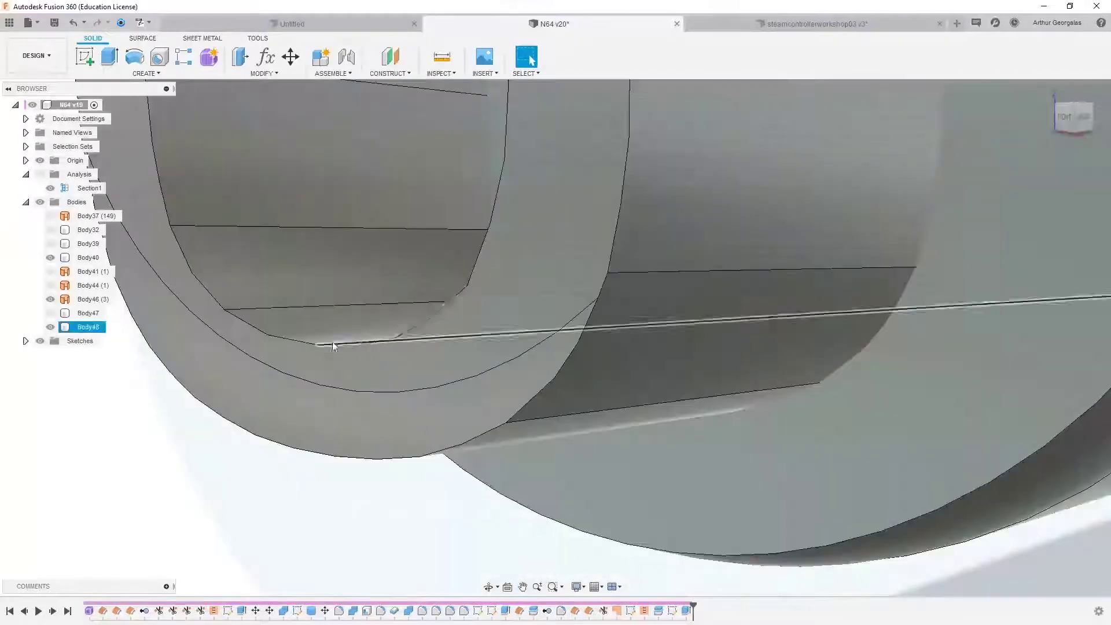
Step: Show Body47 again and hide the inner cylinder Body40, leaving the U body visible
left_click(50, 313)
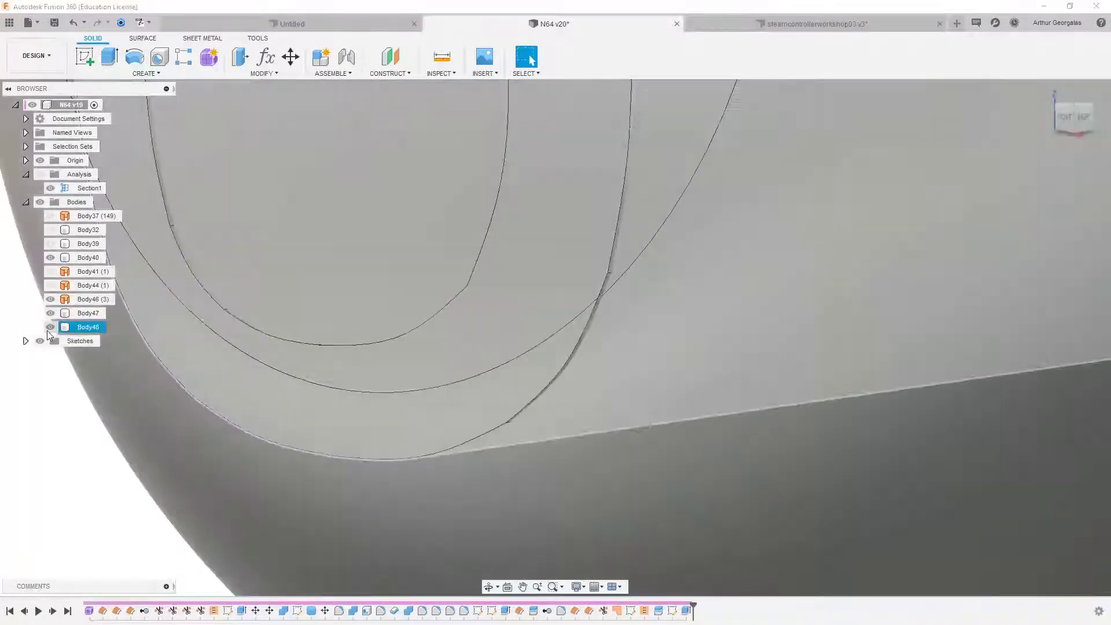
left_click(51, 327)
left_click(51, 327)
left_click(50, 258)
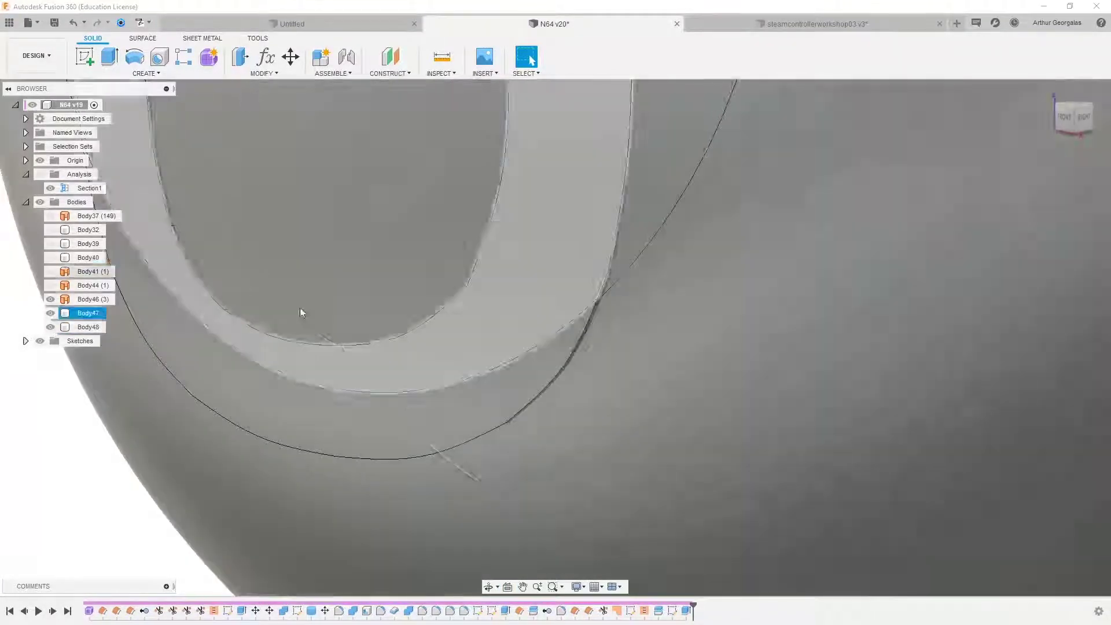
scroll(303, 311, "down", 12)
mouse_move(443, 371)
middle_mouse_down("shift")
mouse_move(332, 375)
mouse_move(320, 360)
mouse_move(453, 372)
middle_mouse_up("shift")
scroll(324, 300, "up", 5)
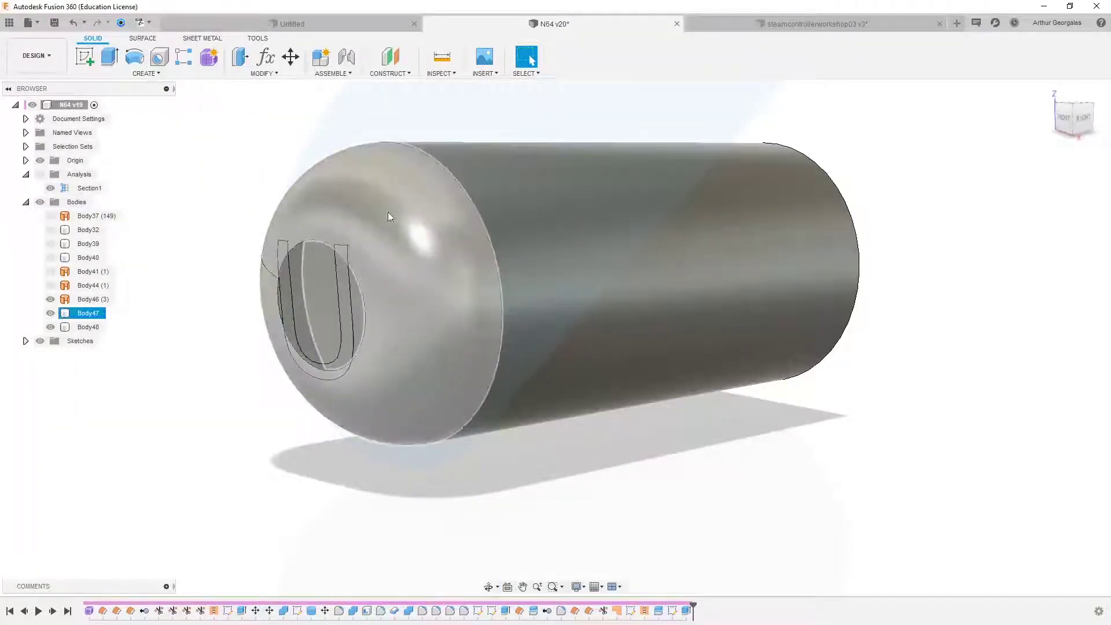
Step: Split Body47 with Split Body, using the extruded U body as the splitting tool
left_click(278, 99)
left_click(273, 74)
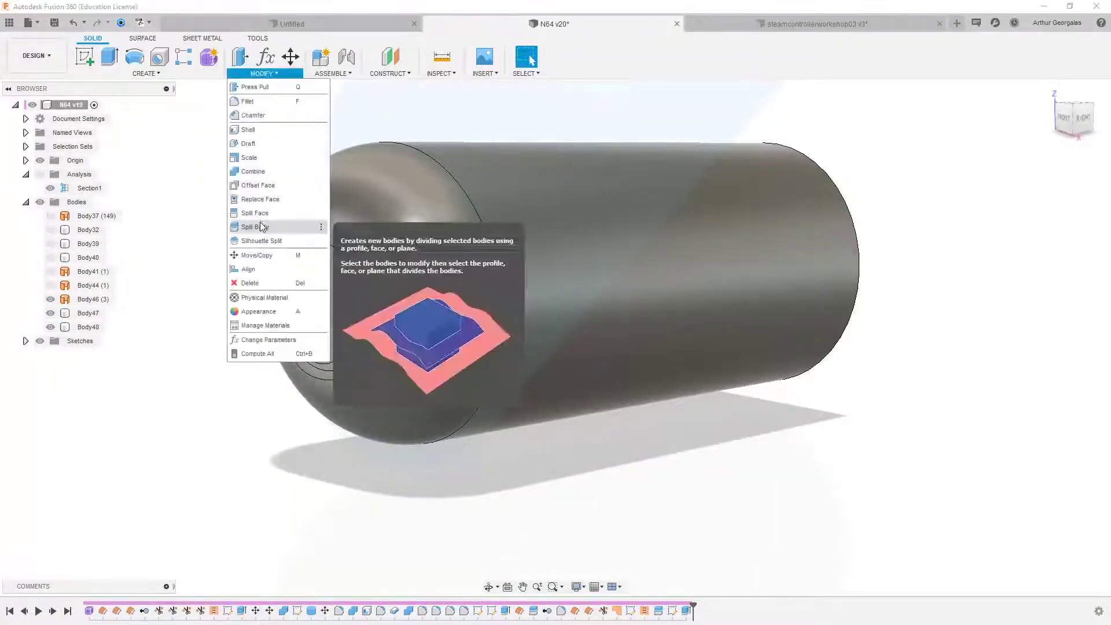
left_click(255, 226)
left_click(843, 241)
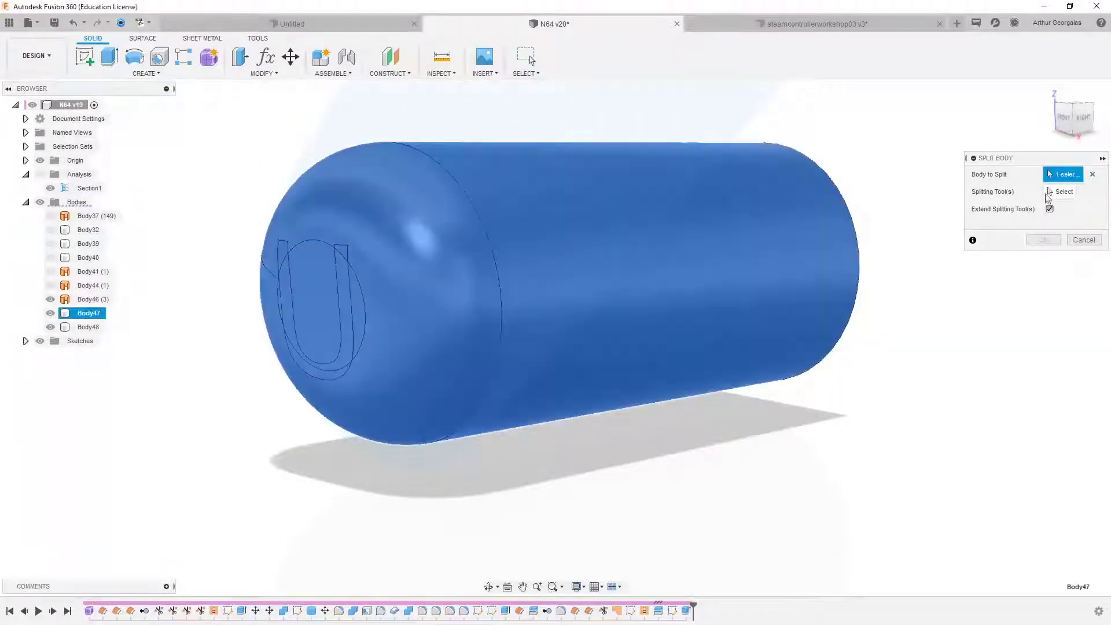
left_click(1060, 196)
middle_click_drag(822, 203, 570, 217, "shift")
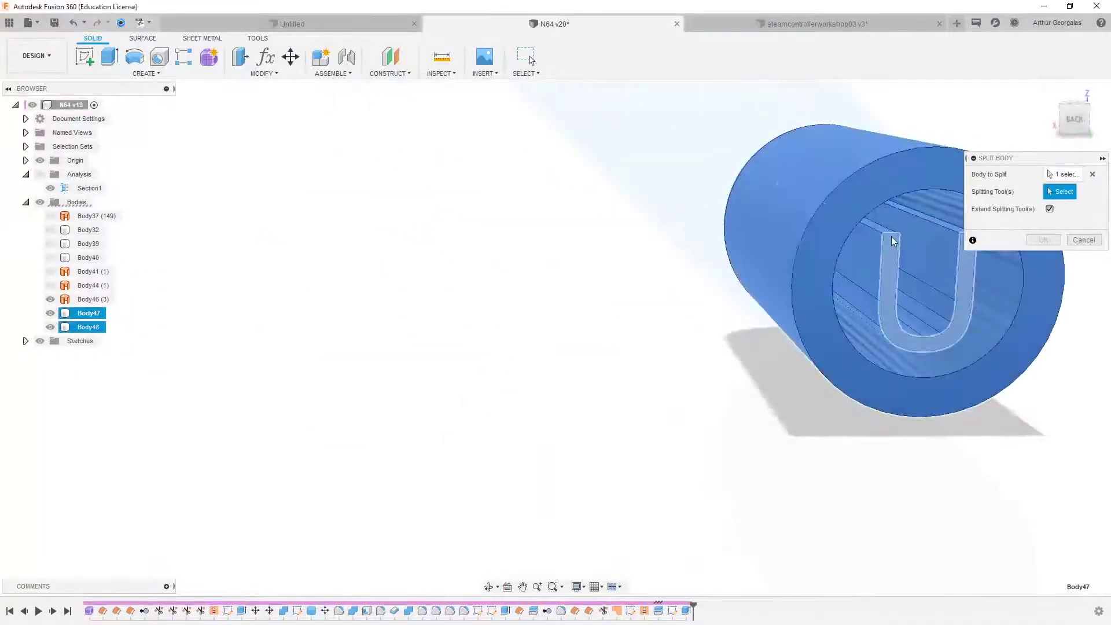
left_click(891, 239)
left_click(1043, 240)
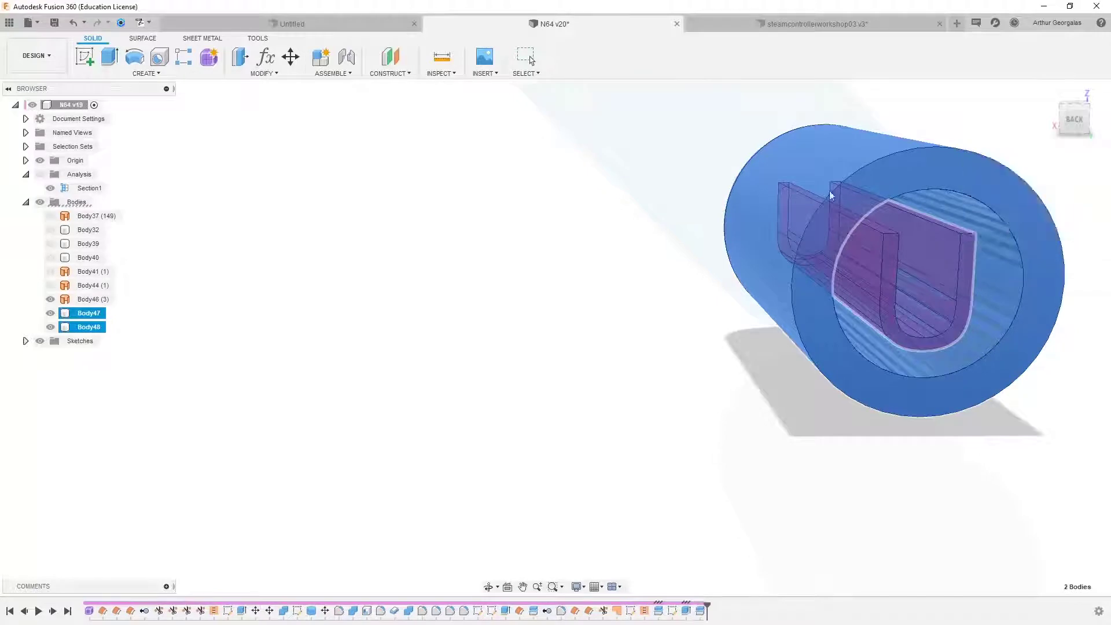
Step: Inspect the body produced by the split and the U outline on the rounded end
left_click(90, 340)
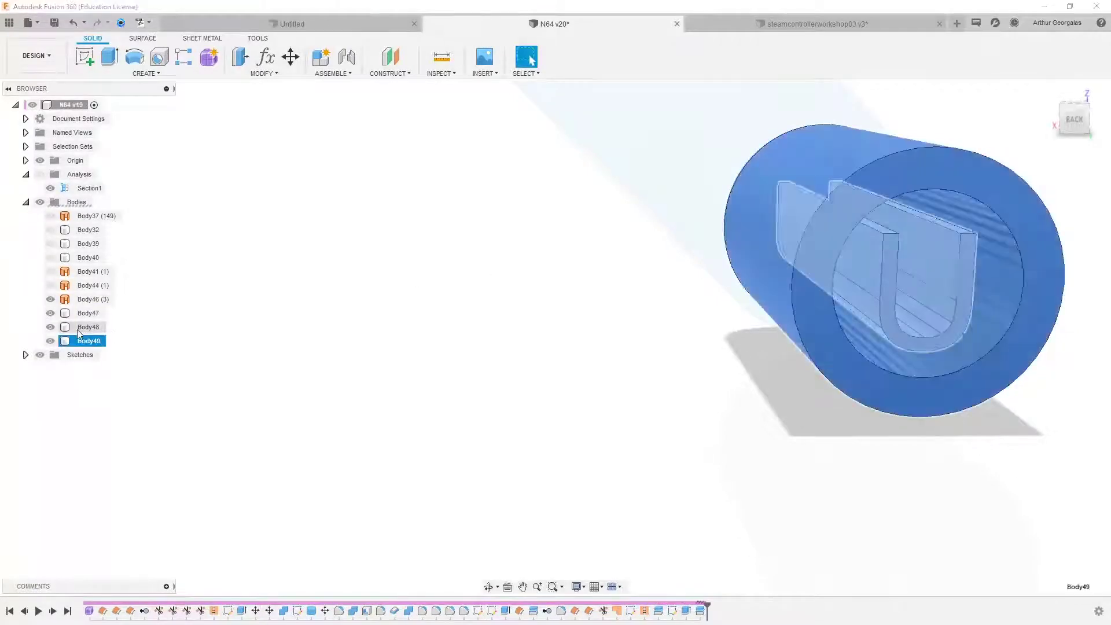
middle_click_drag(370, 271, 628, 261, "shift")
middle_click_drag(552, 289, 567, 298, "shift")
left_click(530, 353)
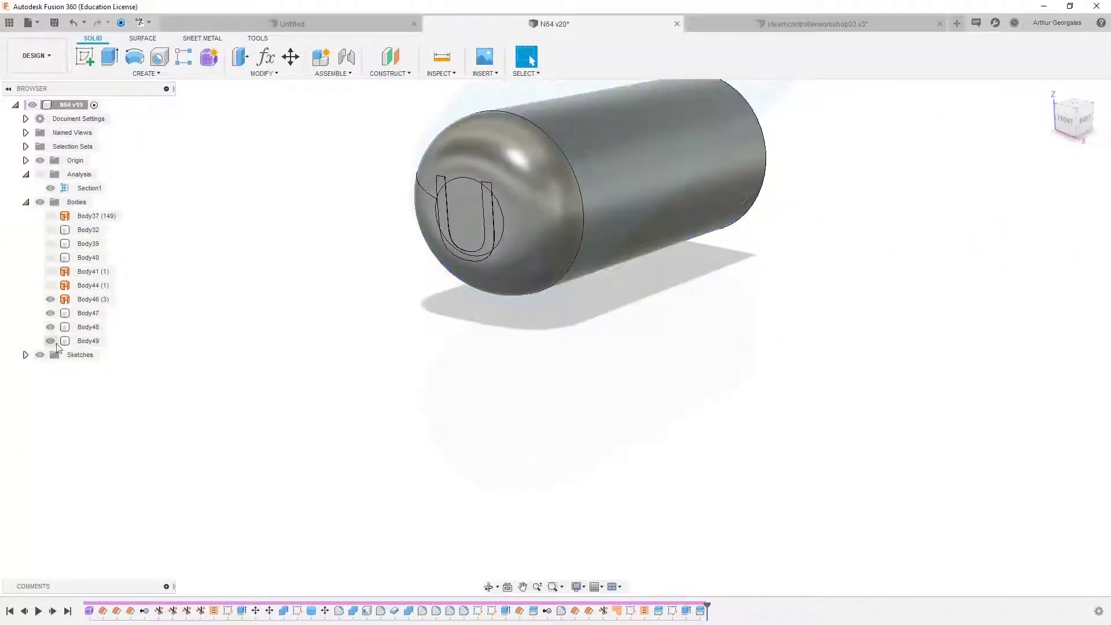
Step: Remove the extruded U tool body, Body47, from the design
left_click(89, 316)
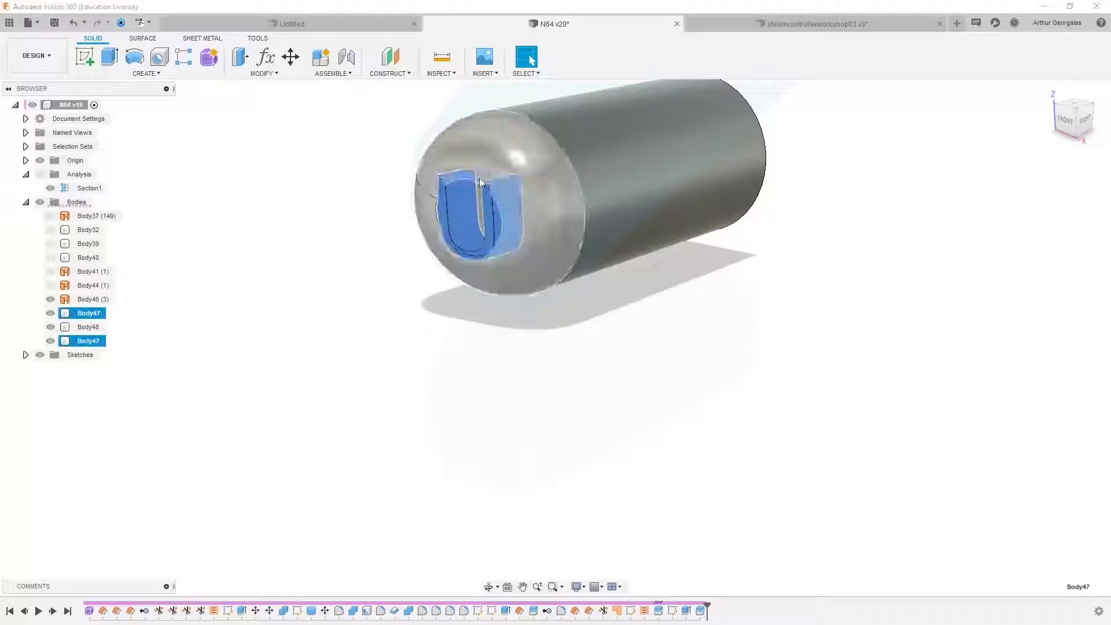
right_click(89, 318)
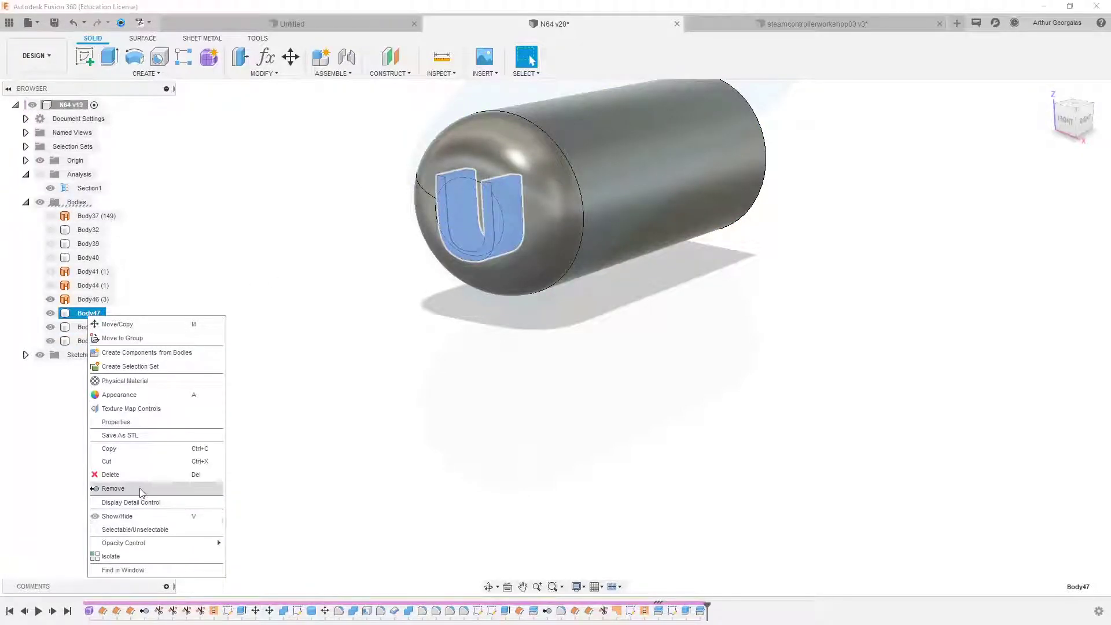
left_click(138, 489)
Step: Hide Body48 and examine the U-shaped cut in Body49 from the rounded front and the hollow back
left_click(51, 327)
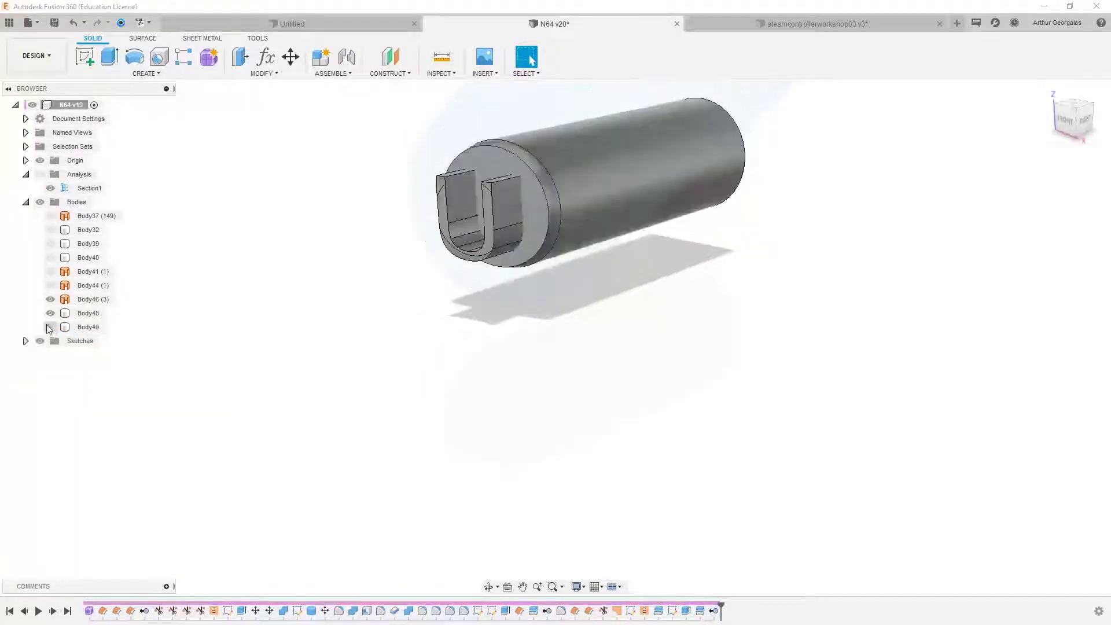
left_click(51, 327)
left_click(51, 314)
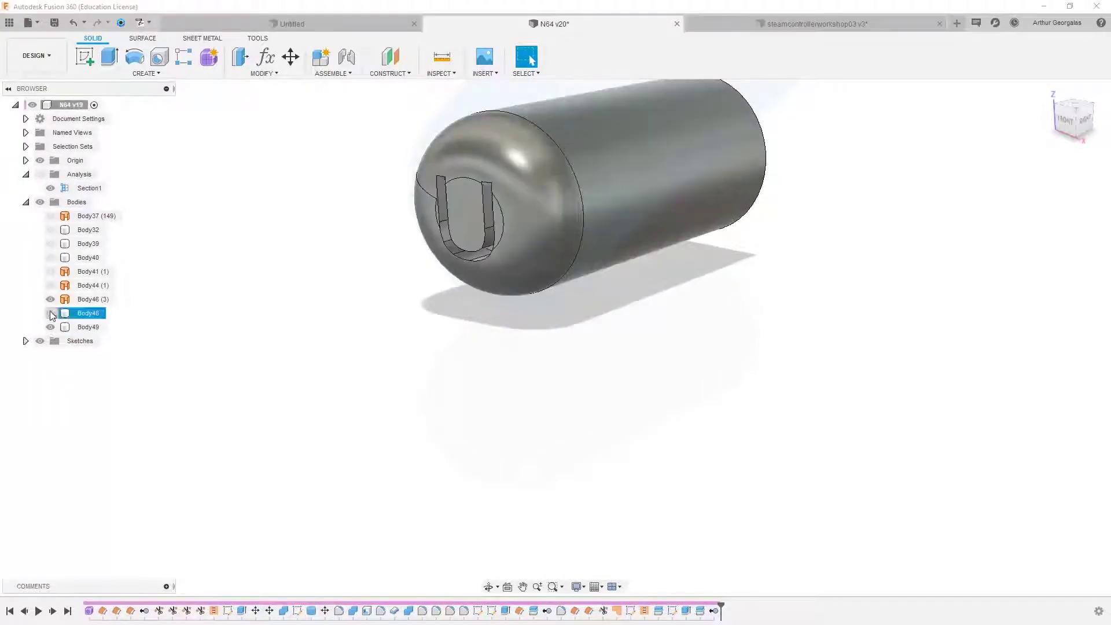
left_click(494, 218)
scroll(362, 243, "up", 5)
middle_click_drag(362, 242, 434, 295, "shift")
scroll(366, 236, "down", 6)
left_click(434, 295)
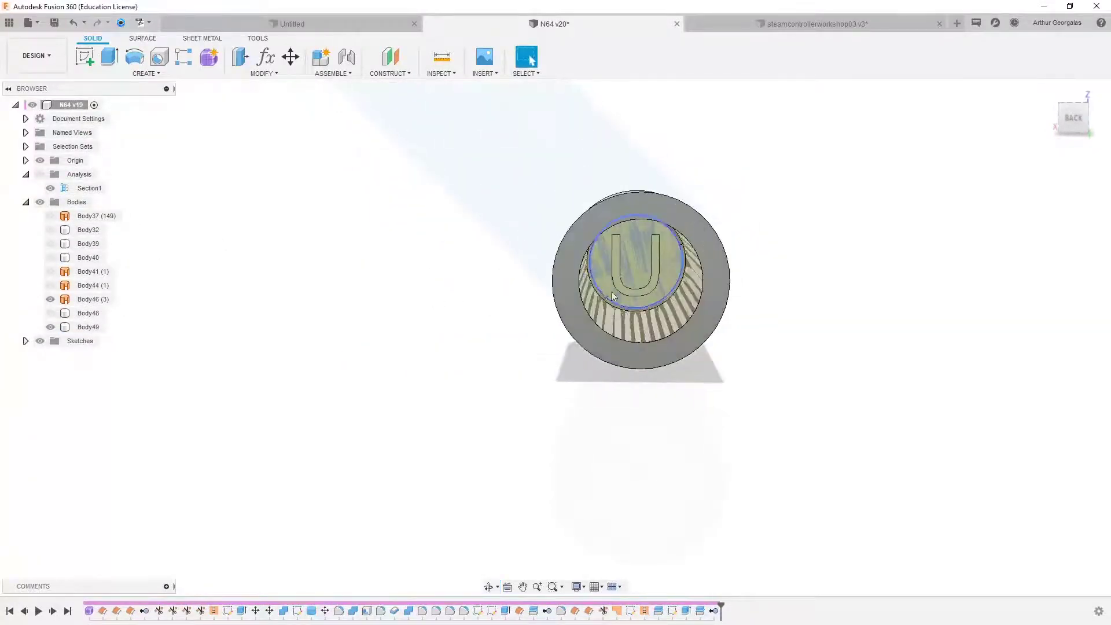
Step: Hide surface body Body46, check the U opening through the button, and show Body48 again
left_click(52, 299)
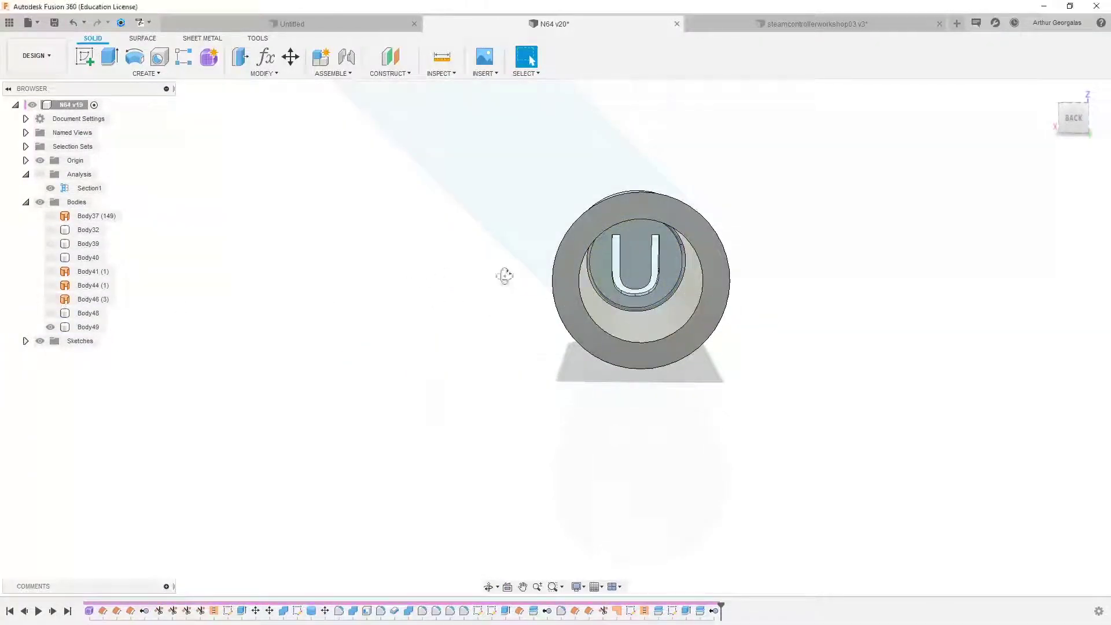
middle_click_drag(505, 276, 695, 276, "shift")
scroll(382, 255, "up", 5)
middle_click_drag(490, 278, 359, 305, "shift")
left_click(50, 314)
scroll(360, 306, "down", 3)
scroll(399, 295, "up", 2)
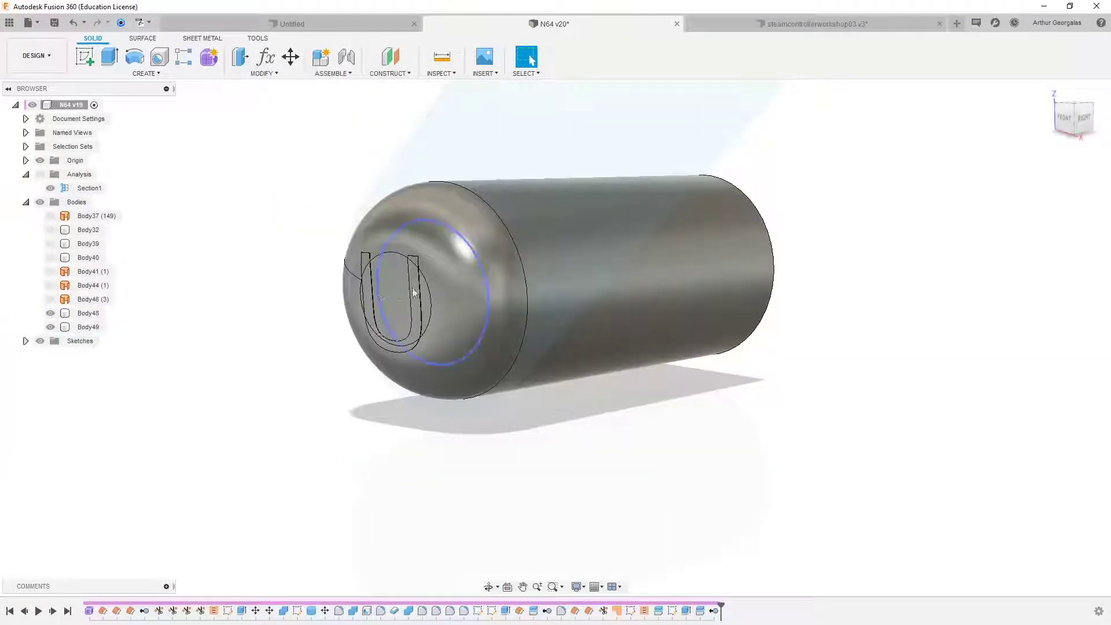
Step: Apply the green Opaque(68,150,72) appearance from this design to the U letter body
key("a")
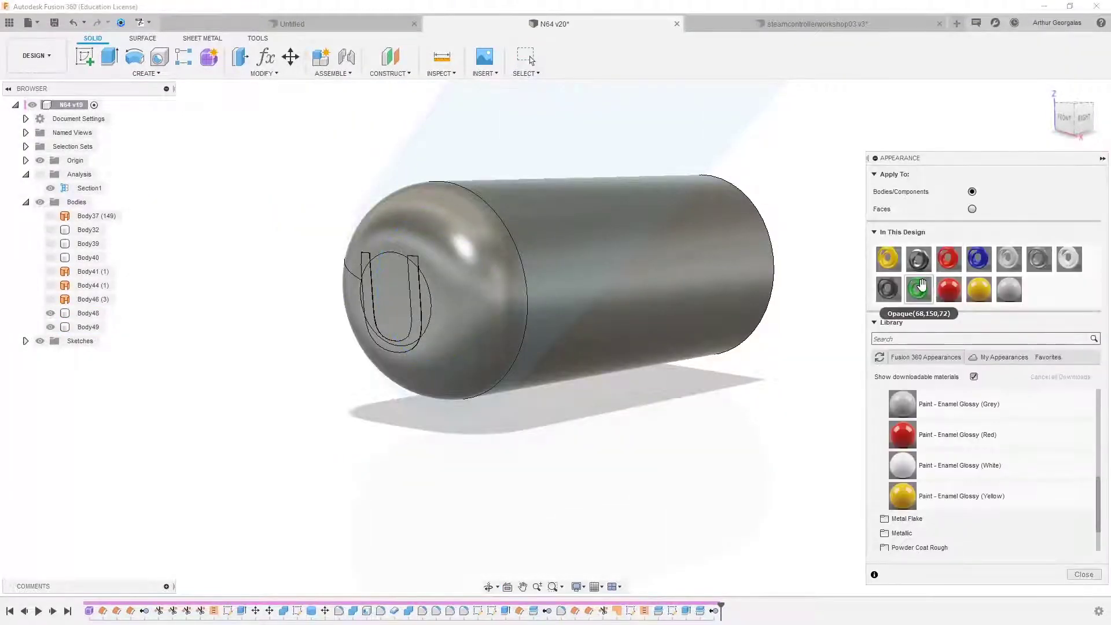
left_click_drag(921, 285, 376, 300)
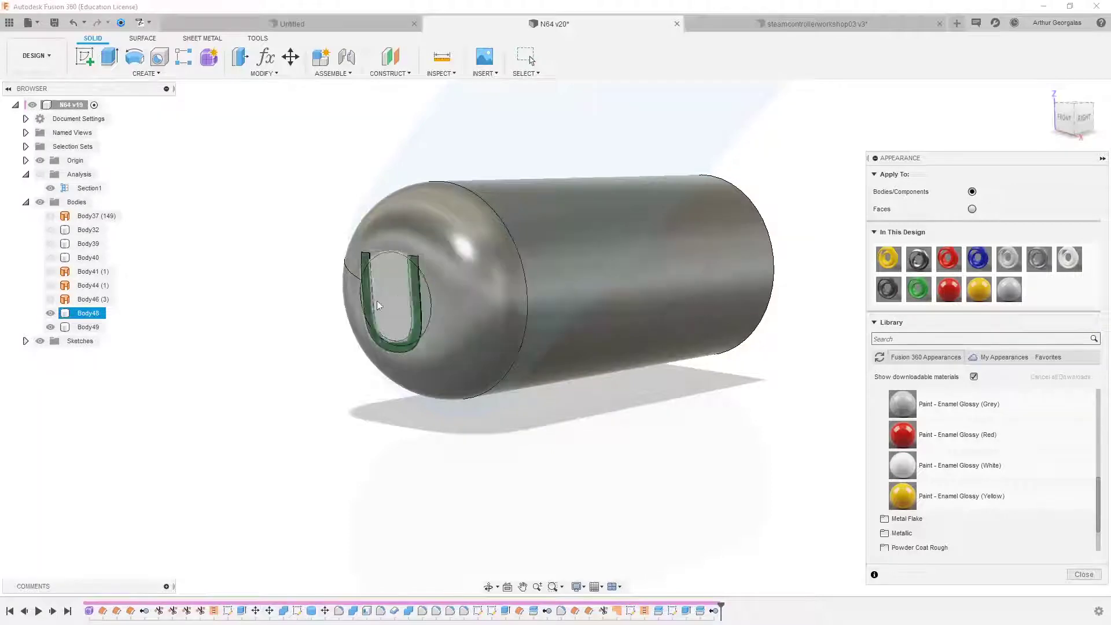
middle_click_drag(605, 378, 690, 375, "shift")
middle_click_drag(556, 324, 550, 324, "shift")
left_click(1084, 575)
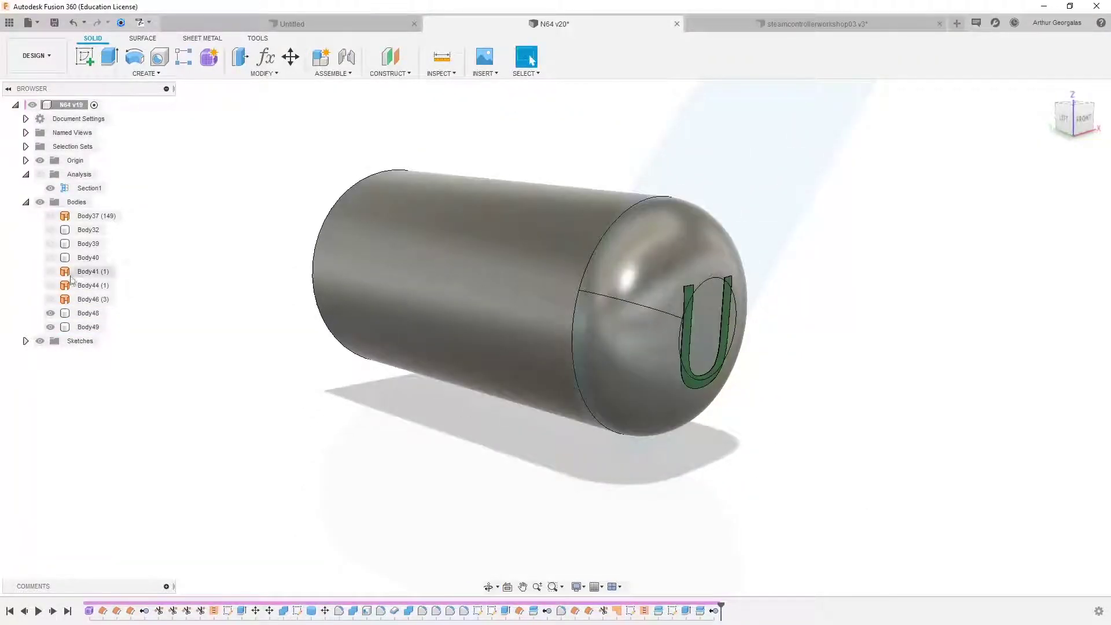
Step: Show Body32, Body39 and Body40 and examine the U button in place on the controller
left_click(50, 246)
left_click(50, 230)
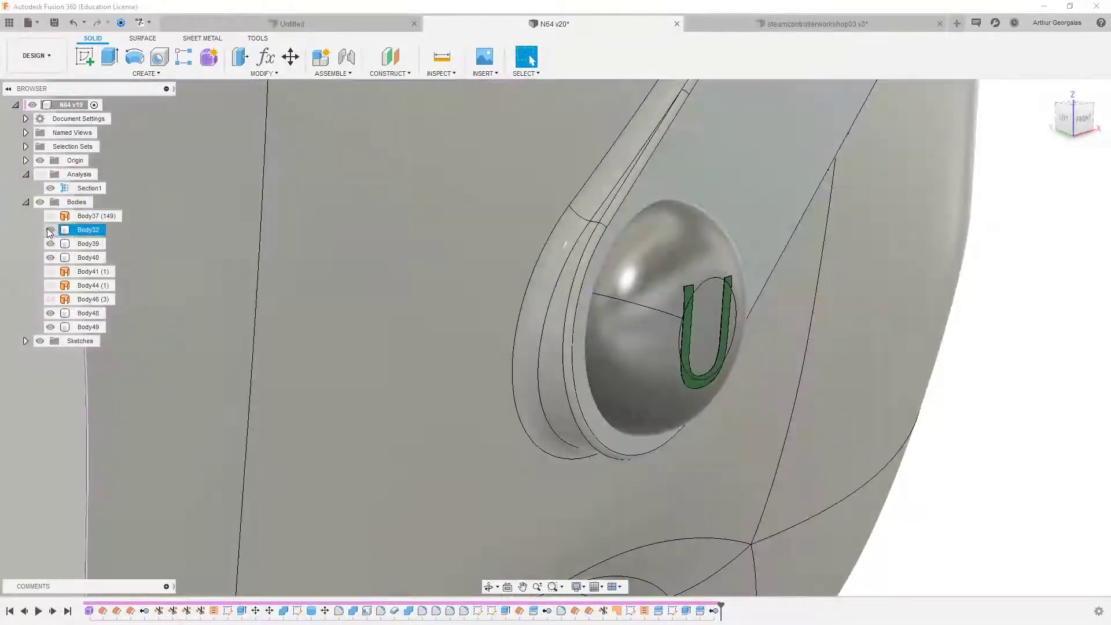
scroll(341, 294, "down", 6)
middle_click_drag(448, 290, 475, 245, "shift")
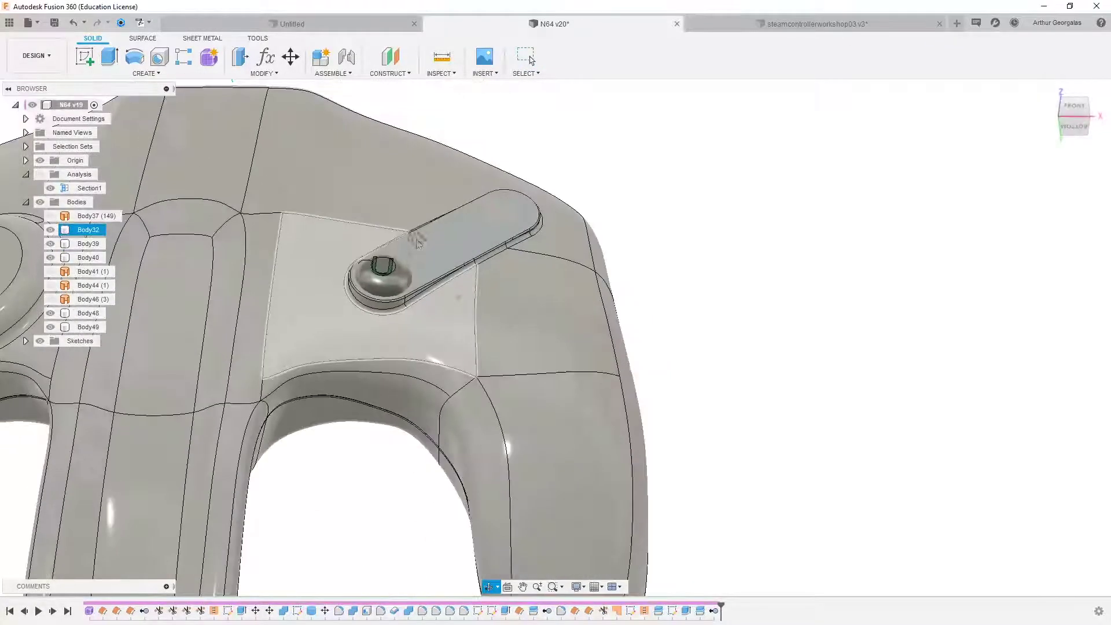
middle_click_drag(370, 324, 390, 322, "shift")
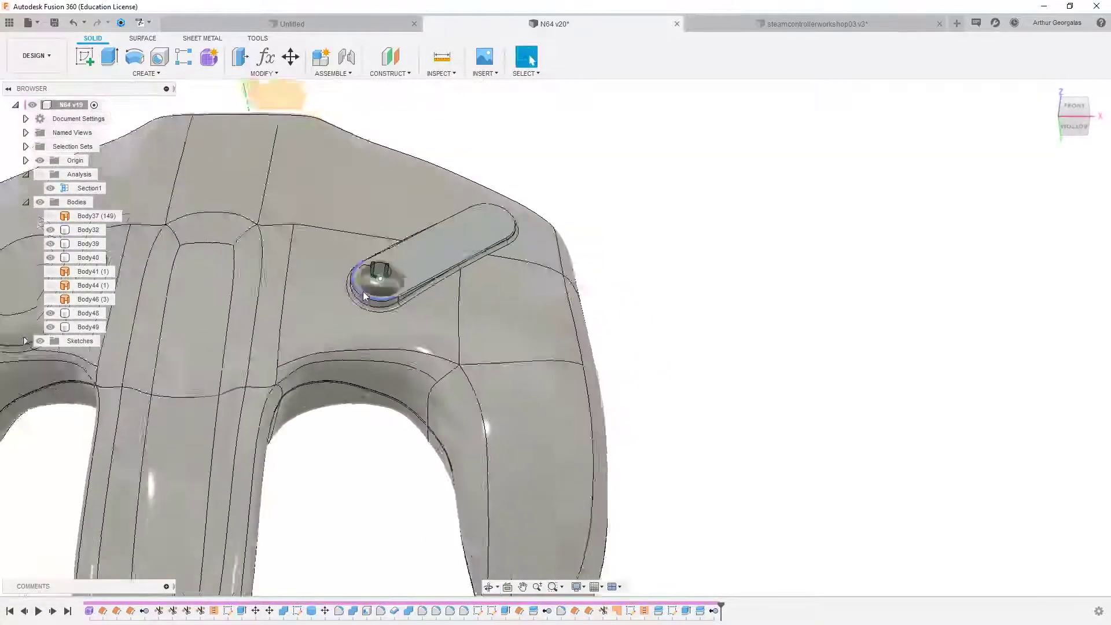
scroll(390, 322, "up", 5)
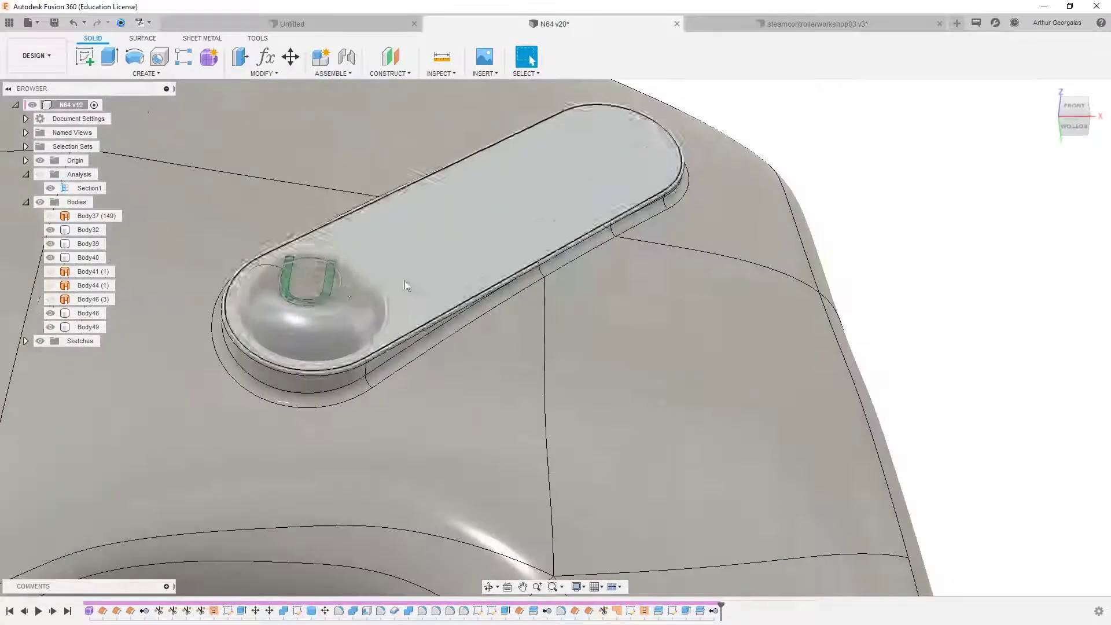
left_click(283, 312)
scroll(293, 314, "down", 3)
left_click(704, 320)
scroll(300, 322, "up", 4)
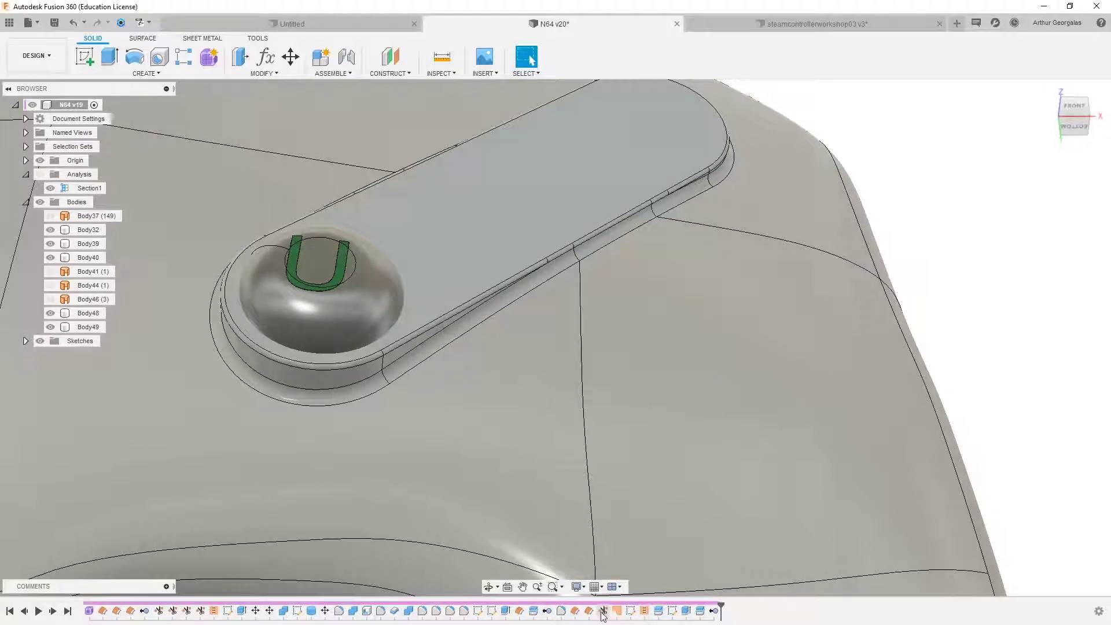
Step: Open the U letter's Sketch11, check the letter against the button, and finish the sketch
left_click(637, 612)
double_click(671, 611)
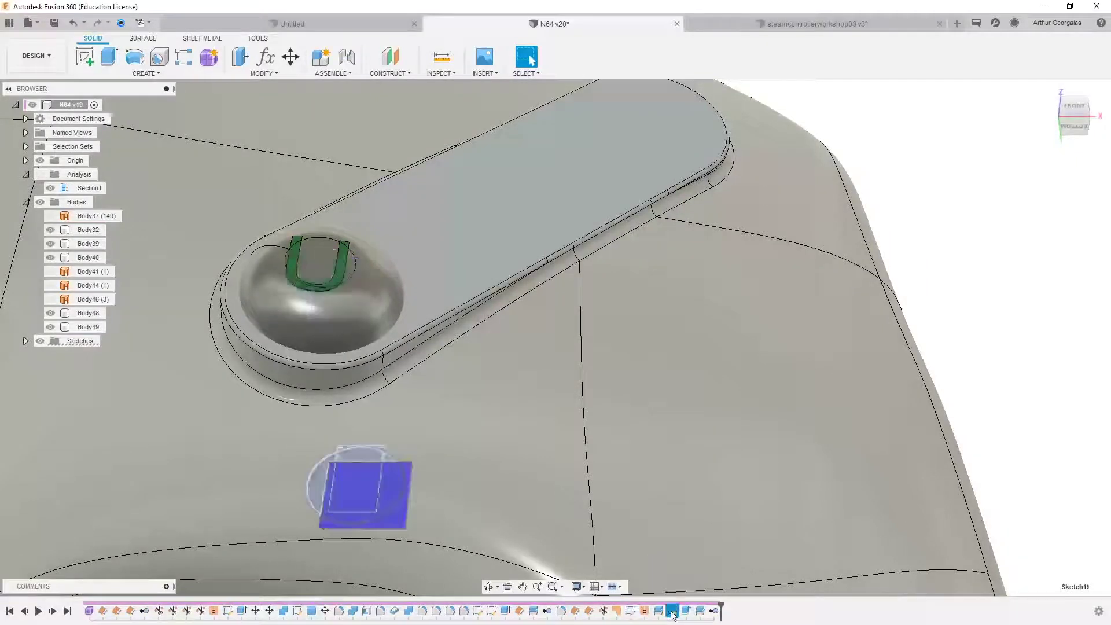
scroll(478, 355, "down", 5)
middle_click_drag(554, 383, 531, 250)
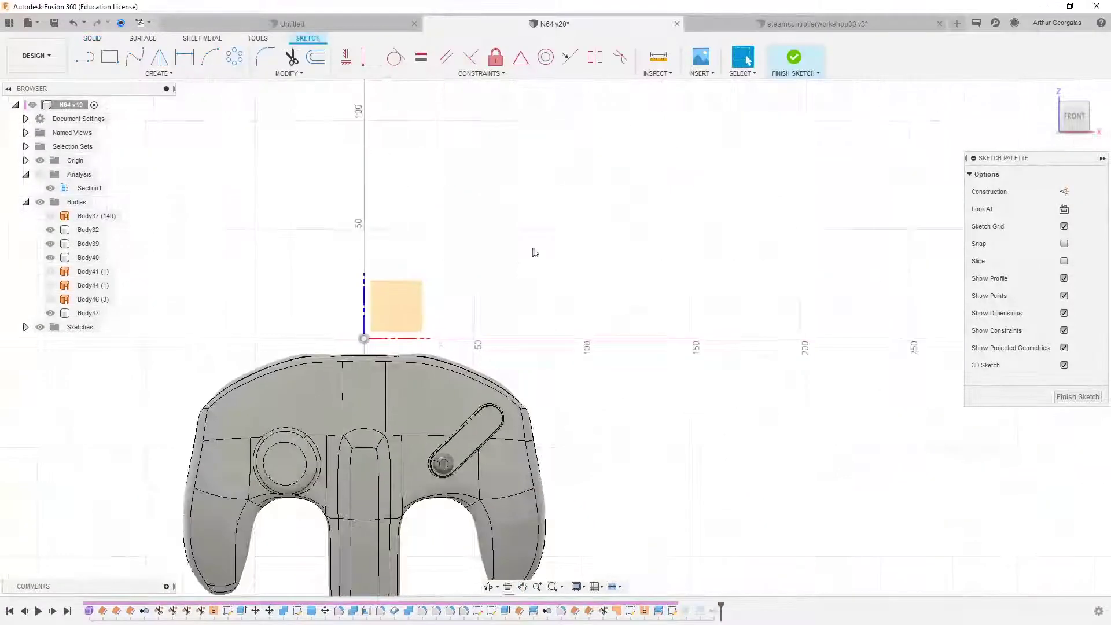
scroll(442, 472, "up", 8)
scroll(473, 487, "up", 3)
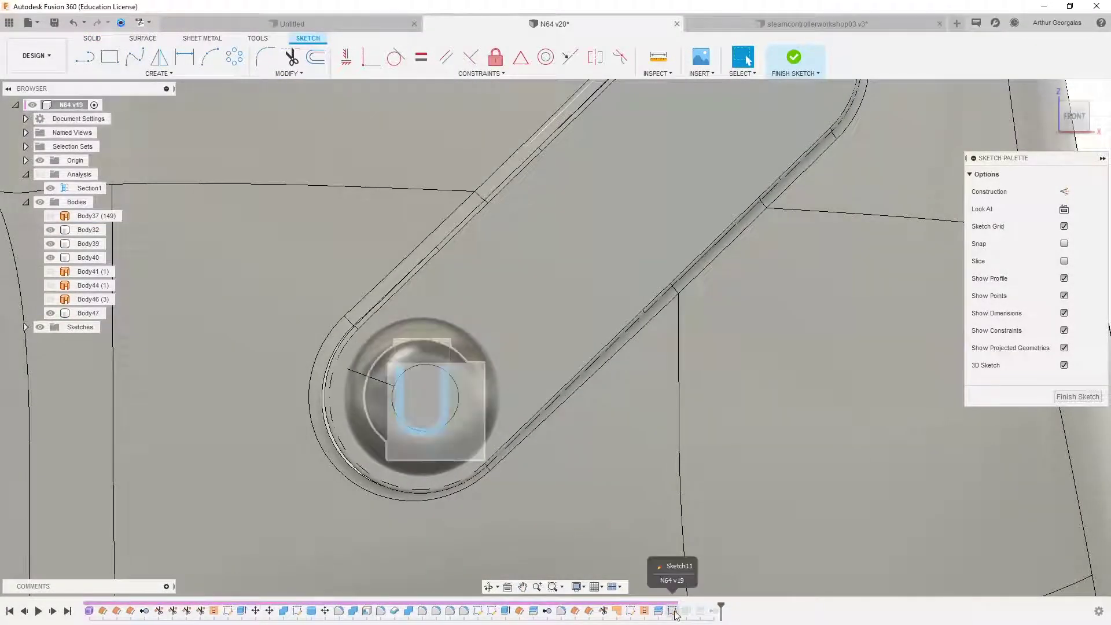
scroll(560, 422, "down", 8)
scroll(677, 346, "up", 10)
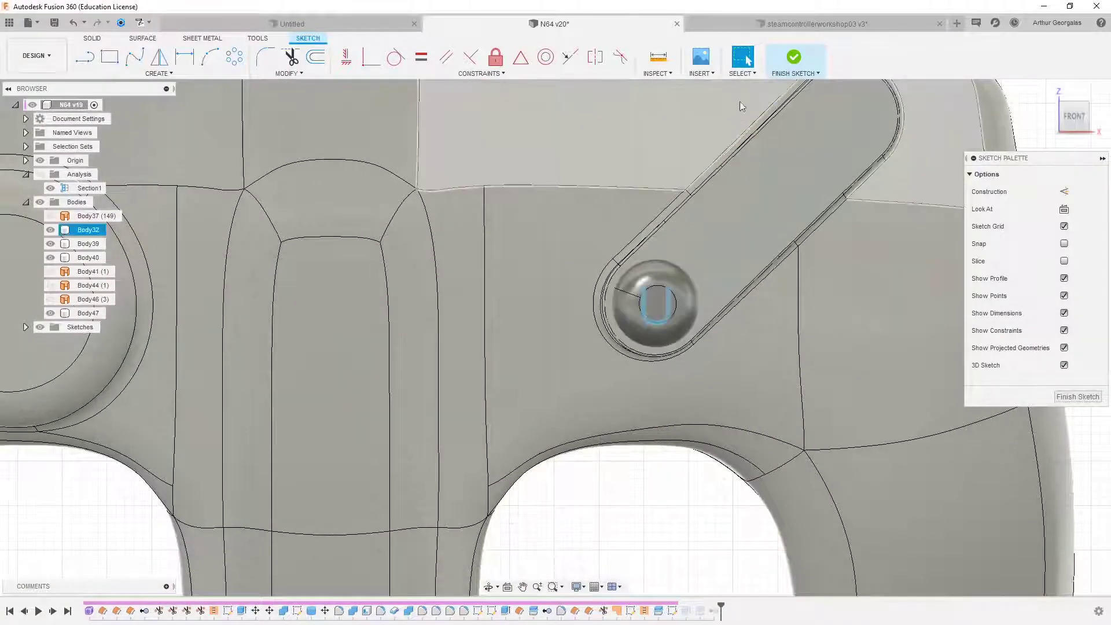
left_click(793, 56)
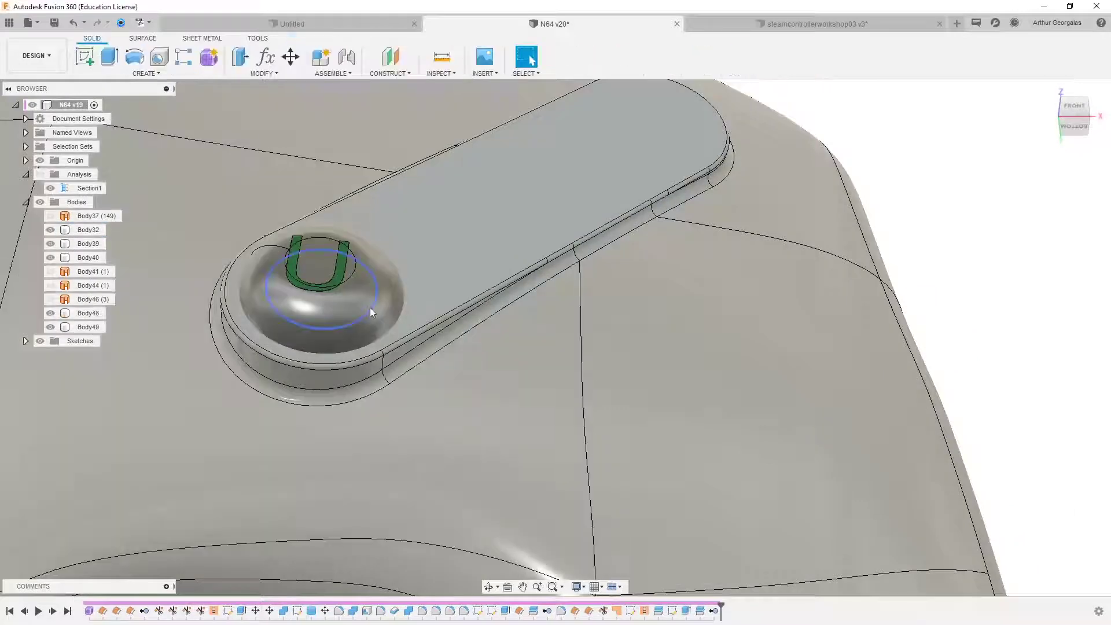
Step: Open Sketch10, hide the bodies and show Sketch9 to inspect the button's circle, and finish the sketch
double_click(630, 611)
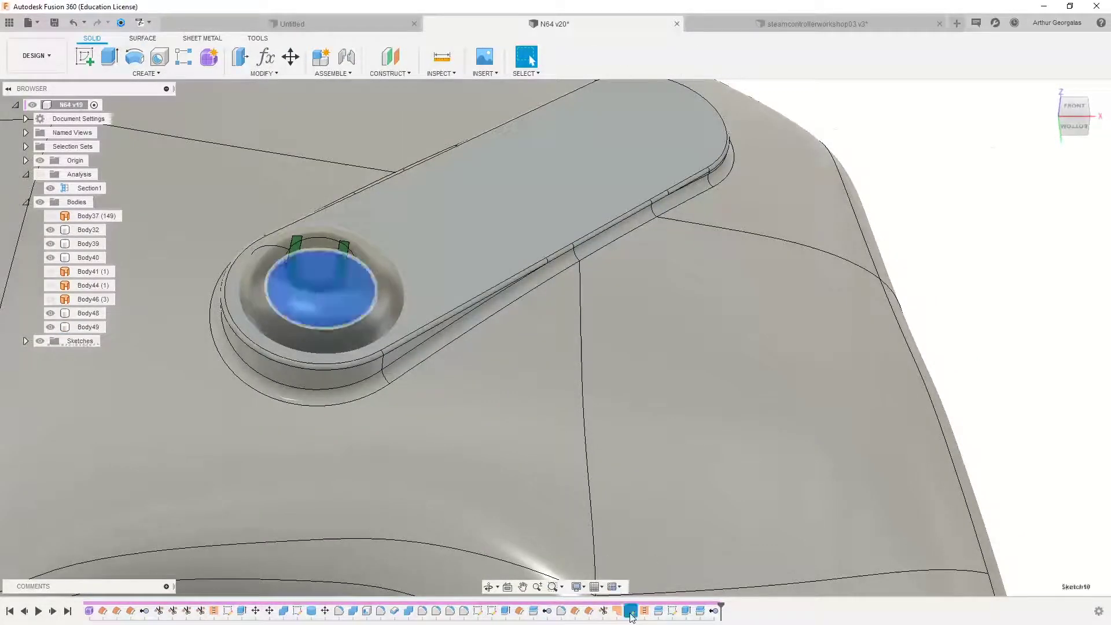
scroll(477, 341, "up", 5)
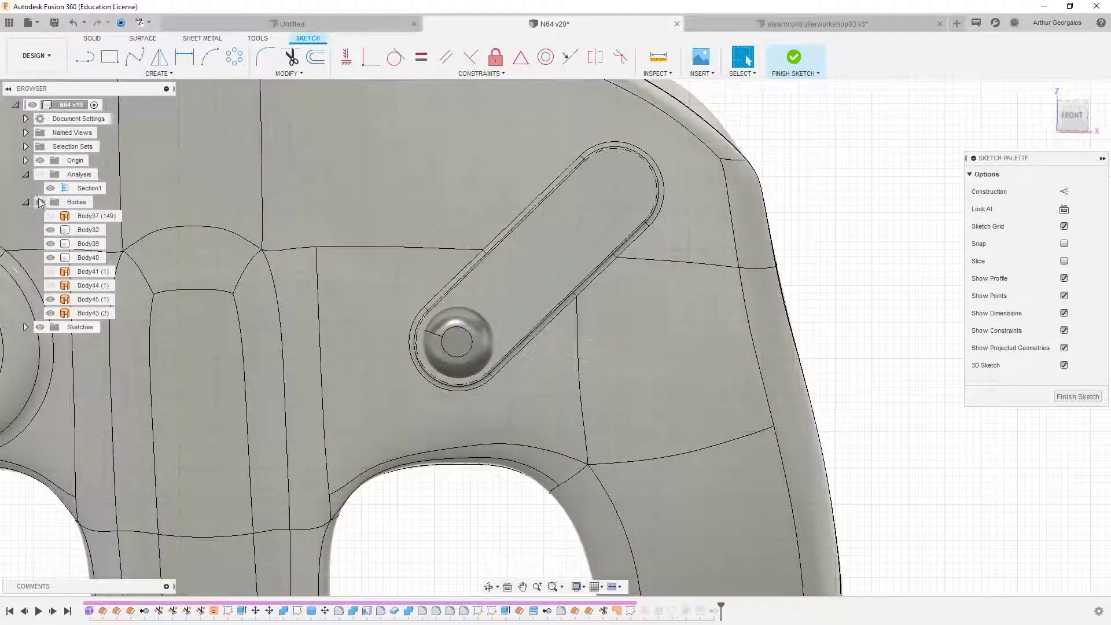
left_click(41, 202)
left_click(25, 327)
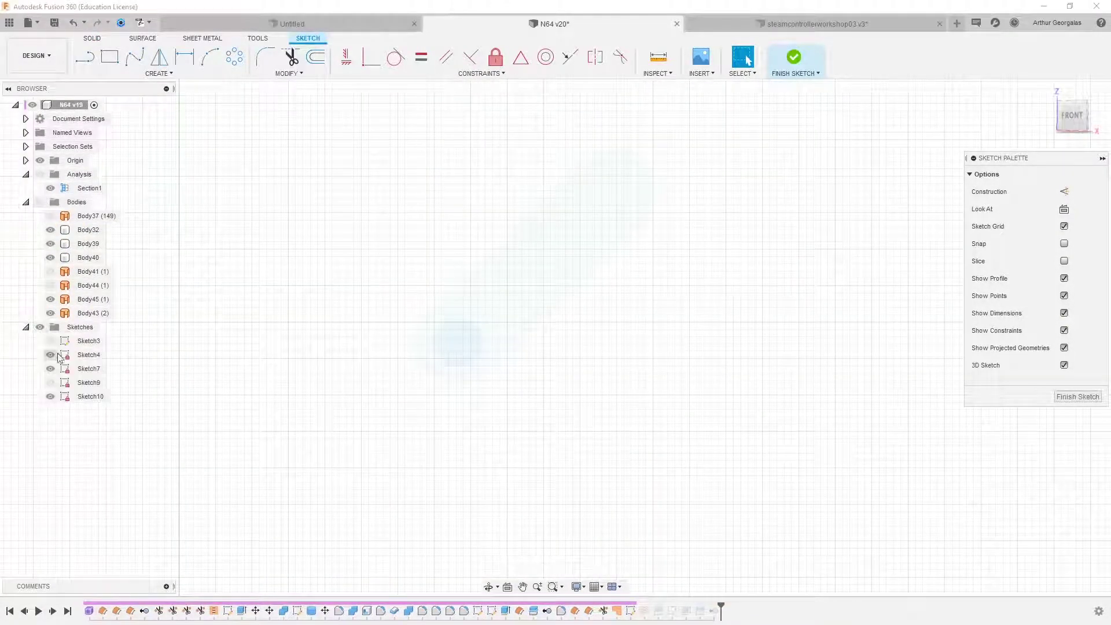
left_click(50, 383)
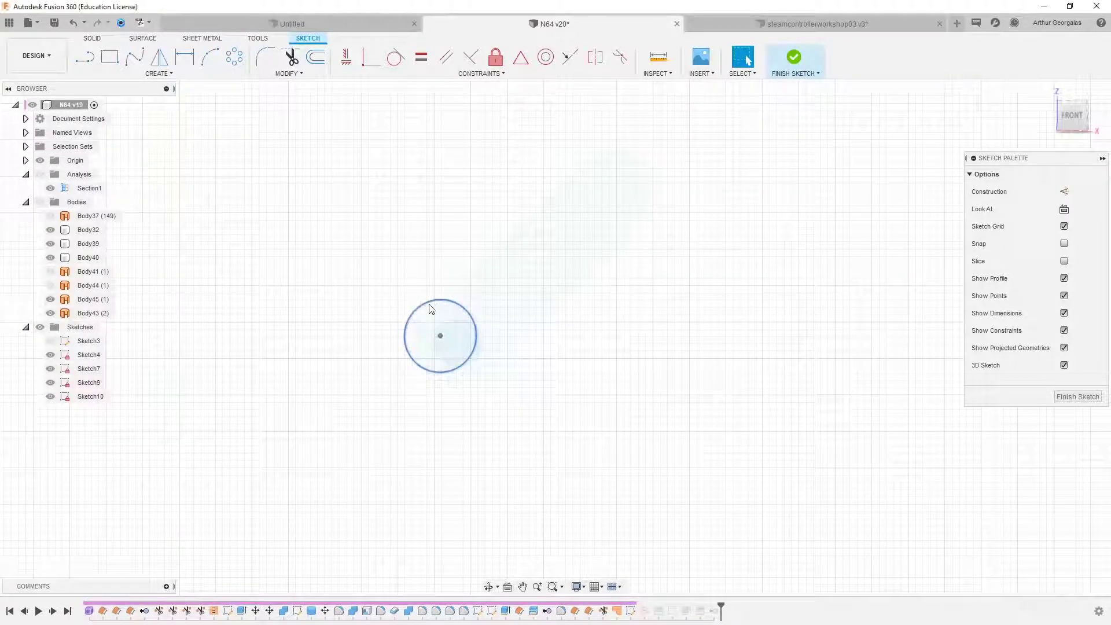
scroll(646, 182, "down", 6)
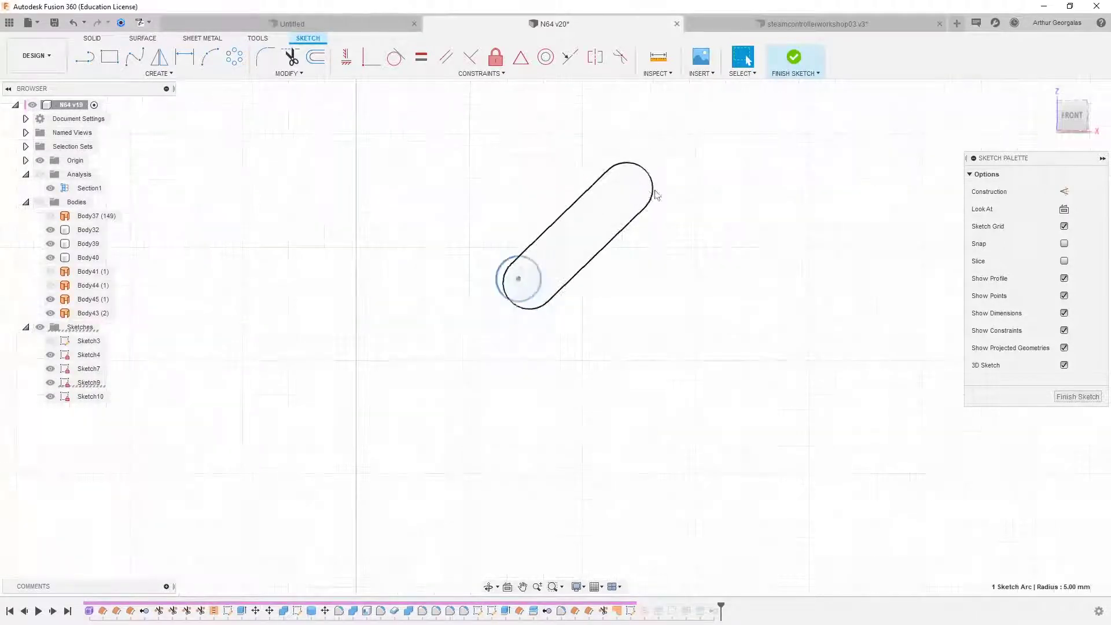
mouse_move(671, 265)
middle_mouse_down()
mouse_move(573, 400)
mouse_move(568, 440)
middle_mouse_up()
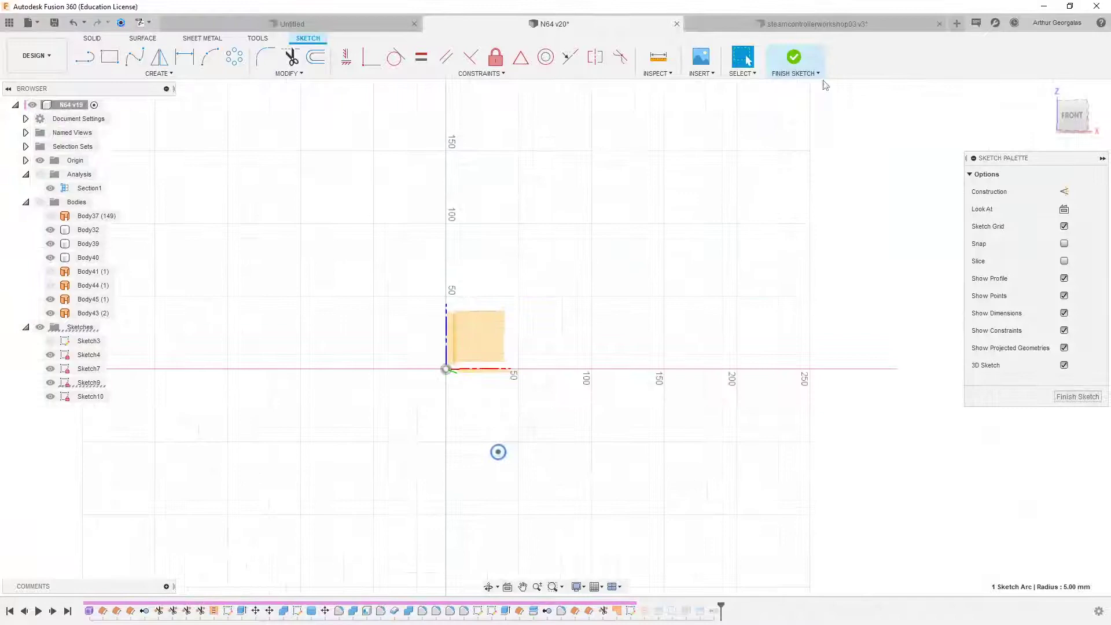
left_click(794, 58)
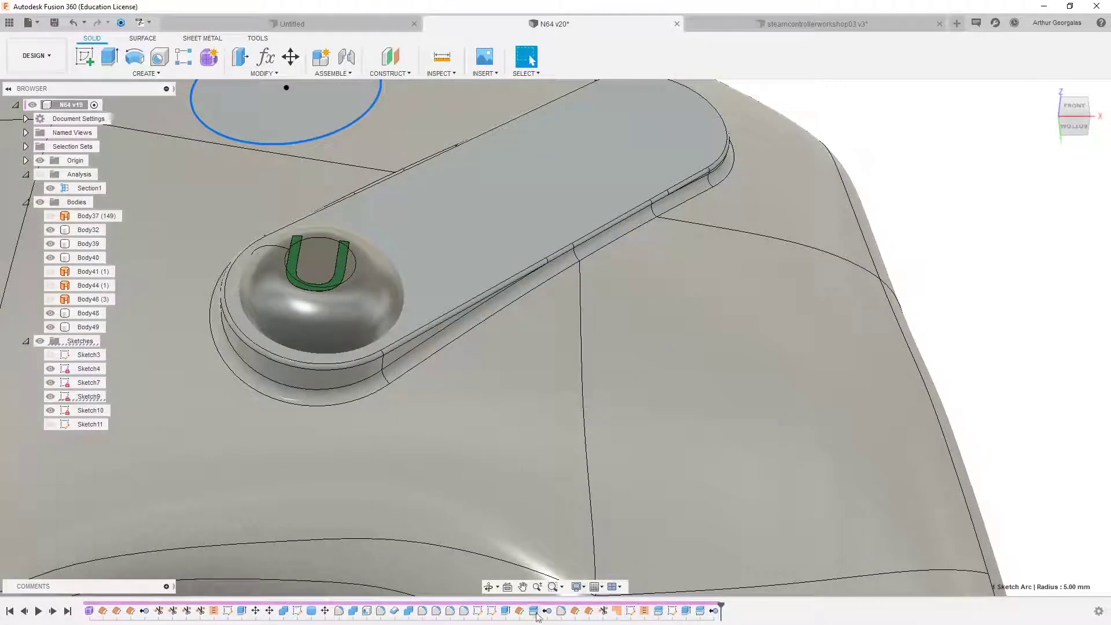
Step: Edit Sketch9, the profile of the button's Extrude2, setting the circle's diameter to 8 mm, and finish the sketch
left_click(489, 613)
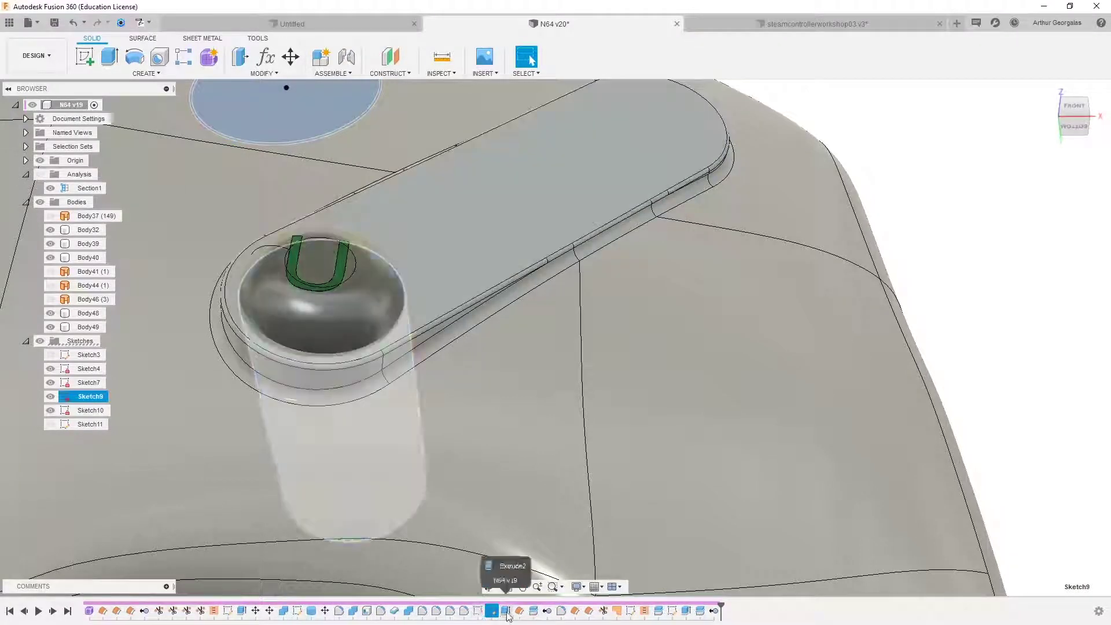
left_click(503, 613)
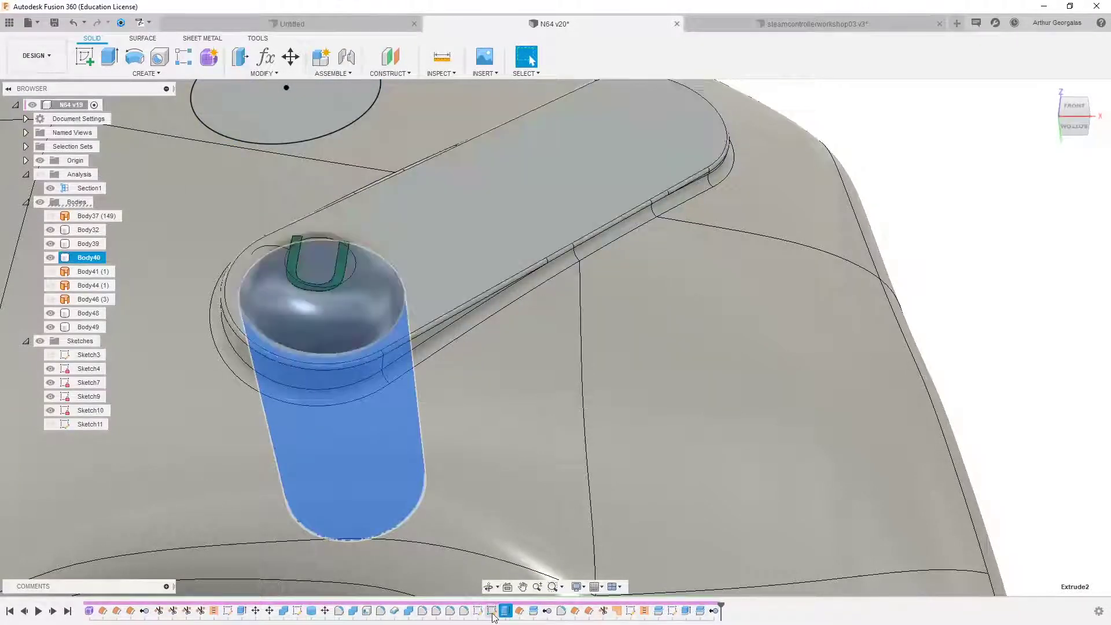
left_click(491, 611)
scroll(462, 466, "down", 5)
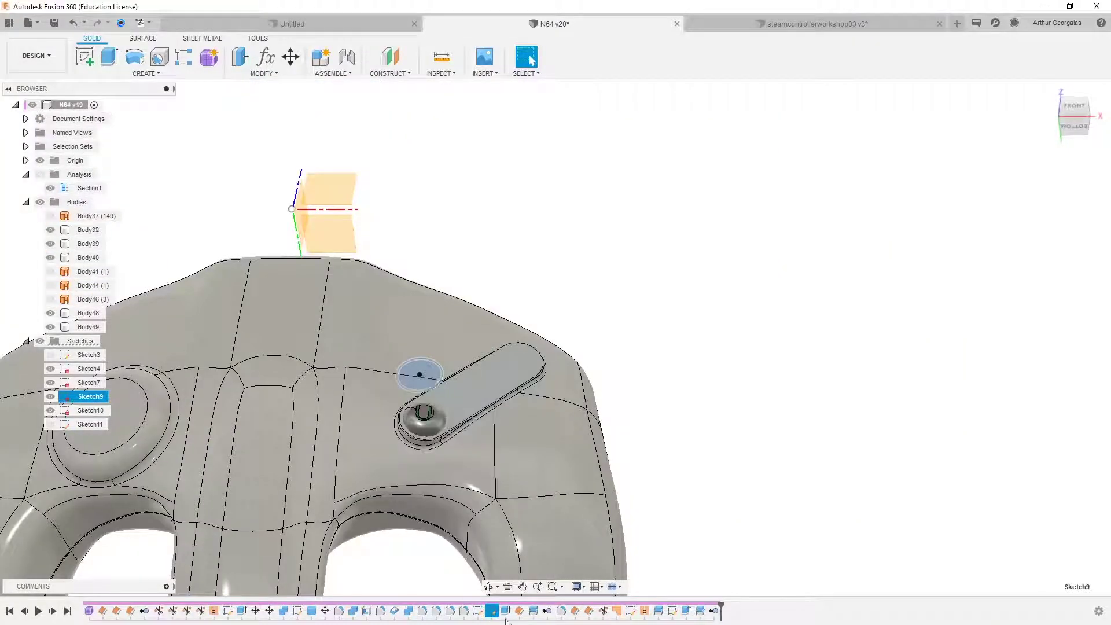
key("Escape")
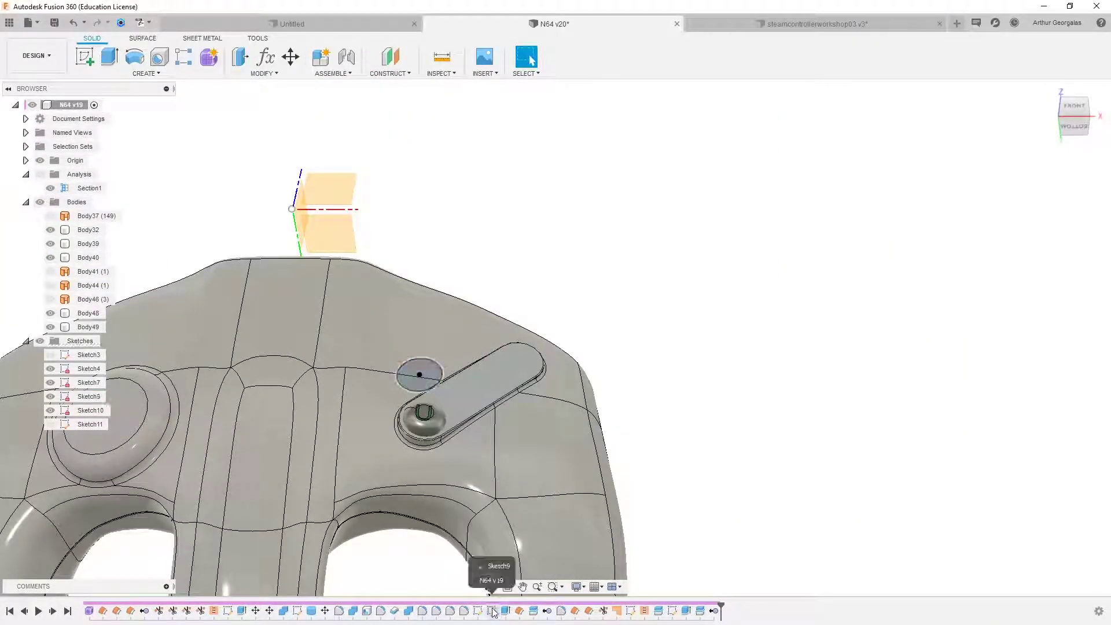
right_click(493, 611)
left_click(516, 498)
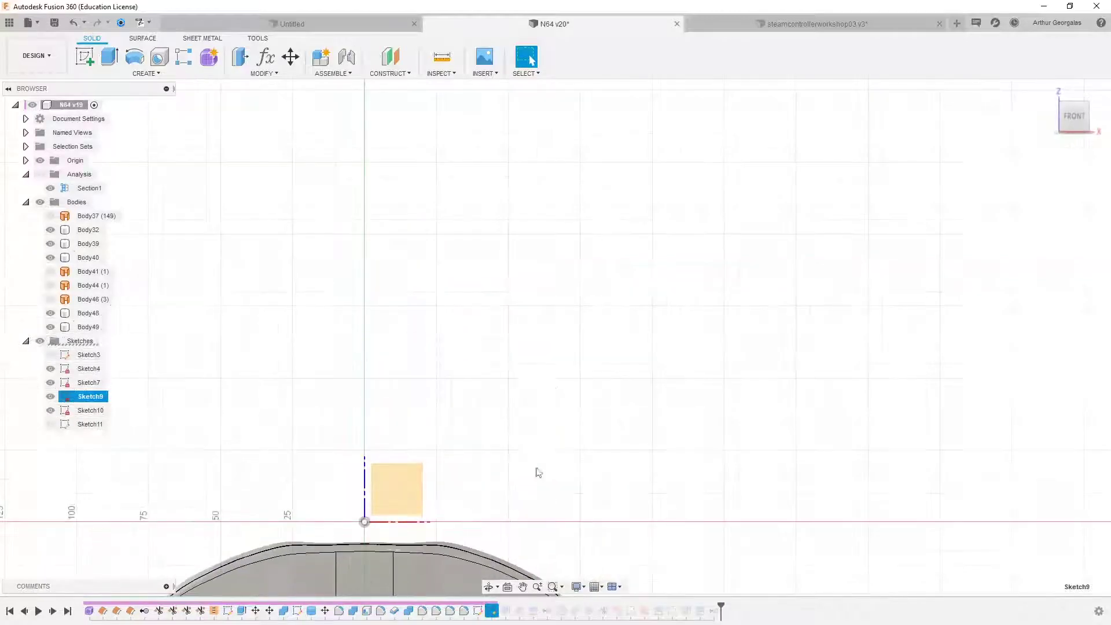
double_click(539, 408)
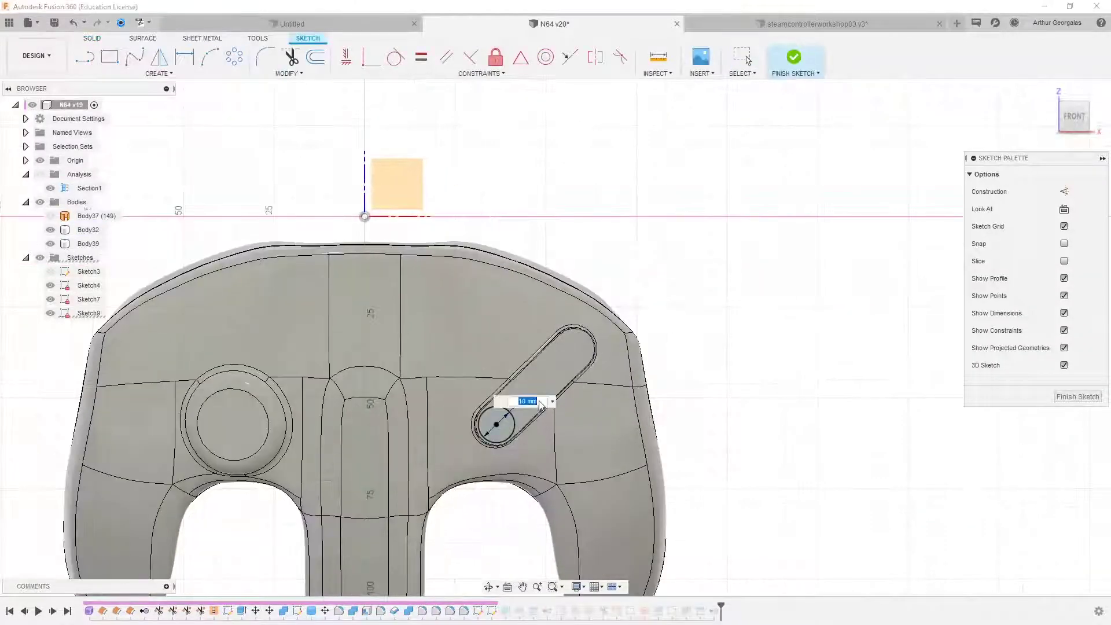
type("8")
key("Return")
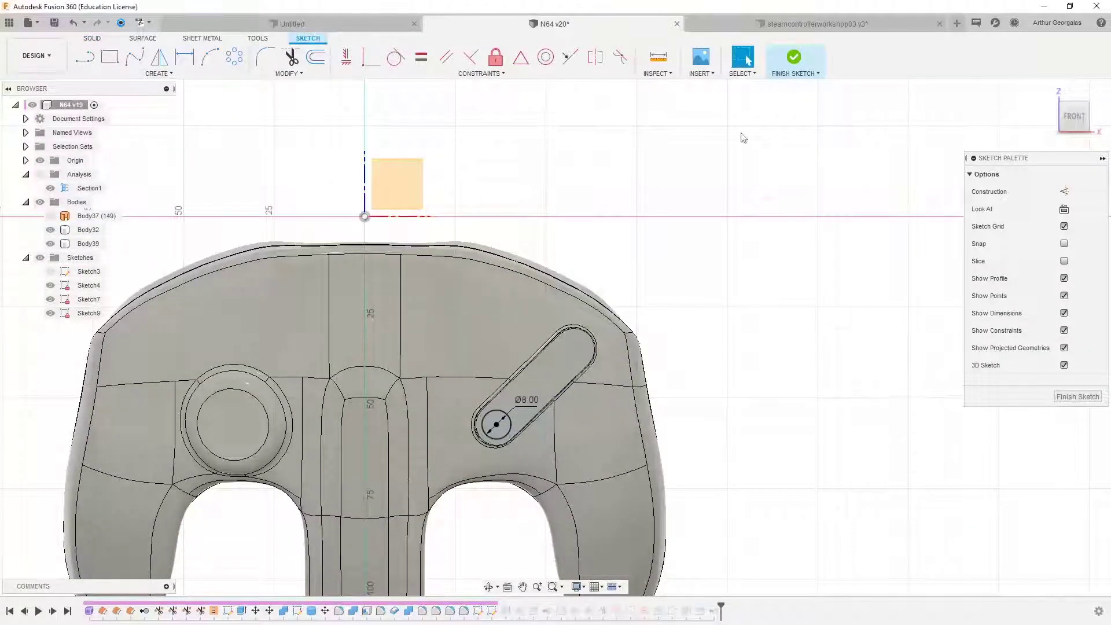
left_click(792, 55)
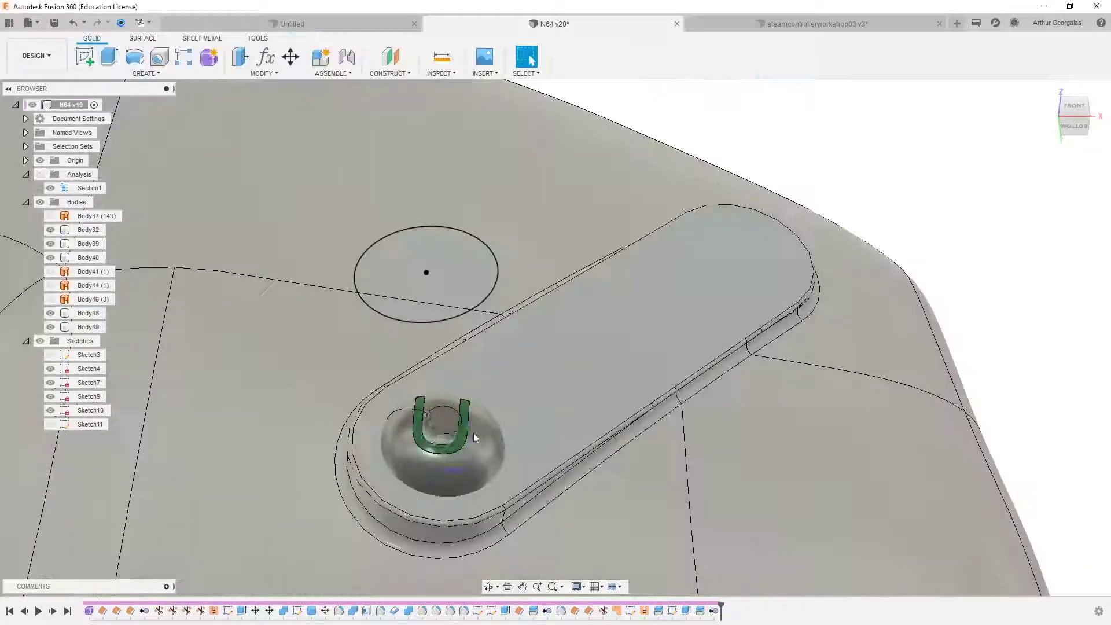
Step: Check the U button's dome against its profile circle and hide Sketch9
middle_click_drag(474, 438, 430, 472, "shift")
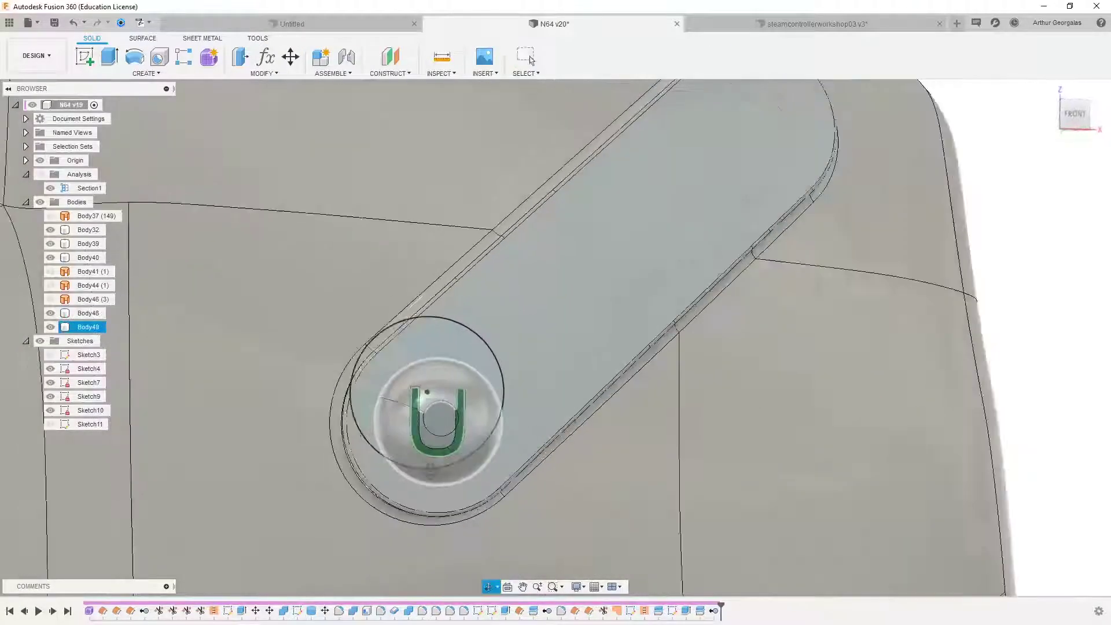
middle_click_drag(394, 370, 443, 479, "shift")
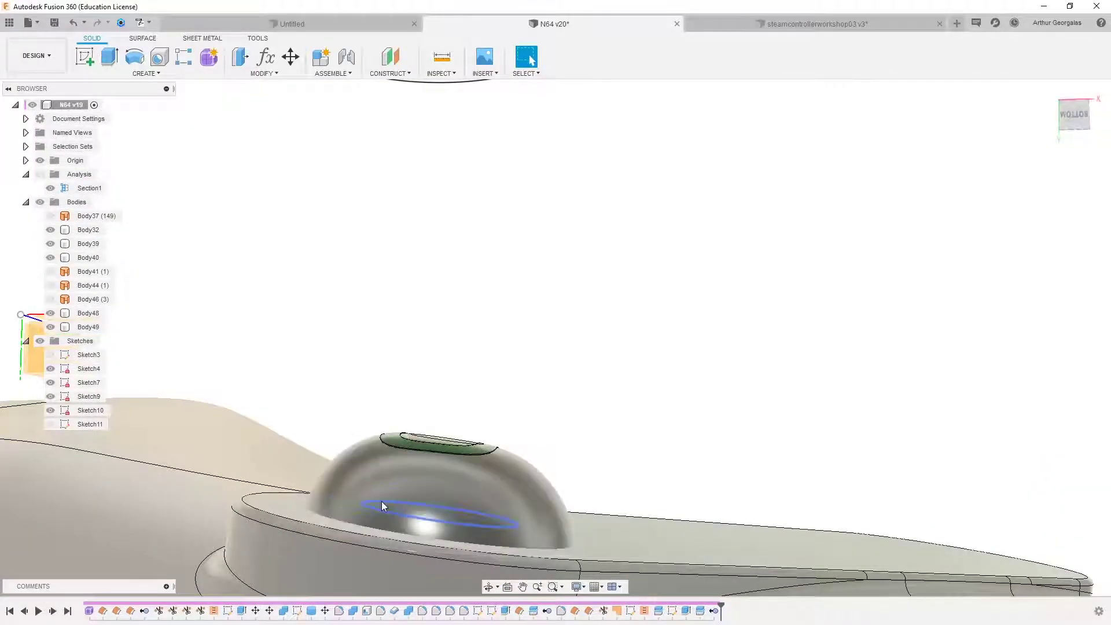
scroll(362, 476, "down", 10)
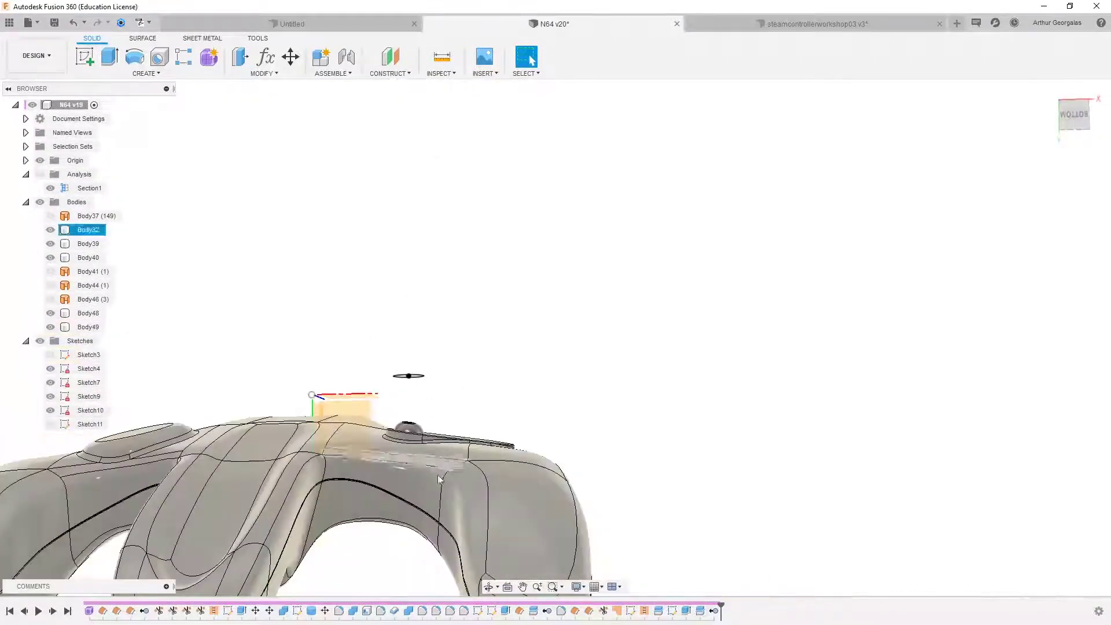
scroll(439, 479, "up", 3)
left_click(380, 316)
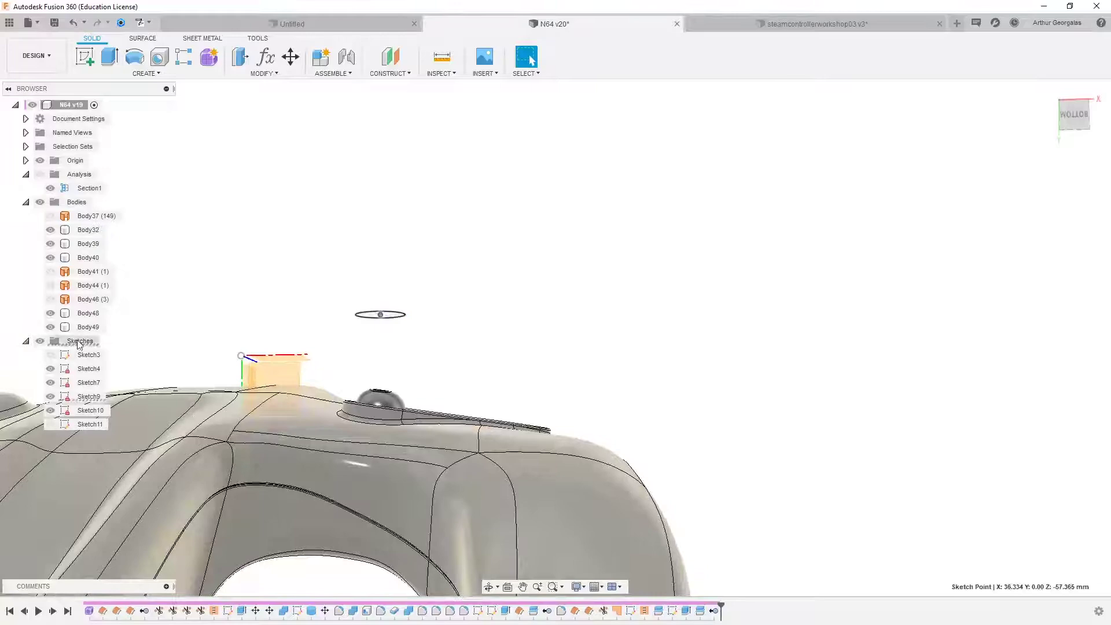
left_click(51, 397)
scroll(419, 302, "down", 3)
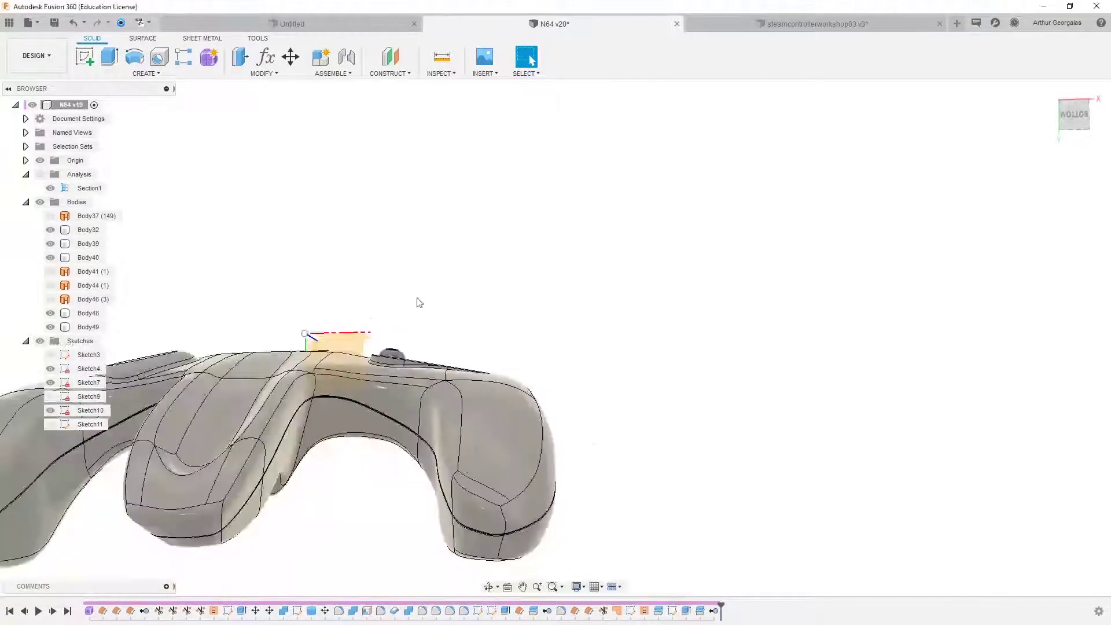
mouse_move(419, 302)
middle_mouse_down("shift")
mouse_move(515, 417)
mouse_move(371, 459)
mouse_move(428, 441)
mouse_move(428, 393)
middle_mouse_up("shift")
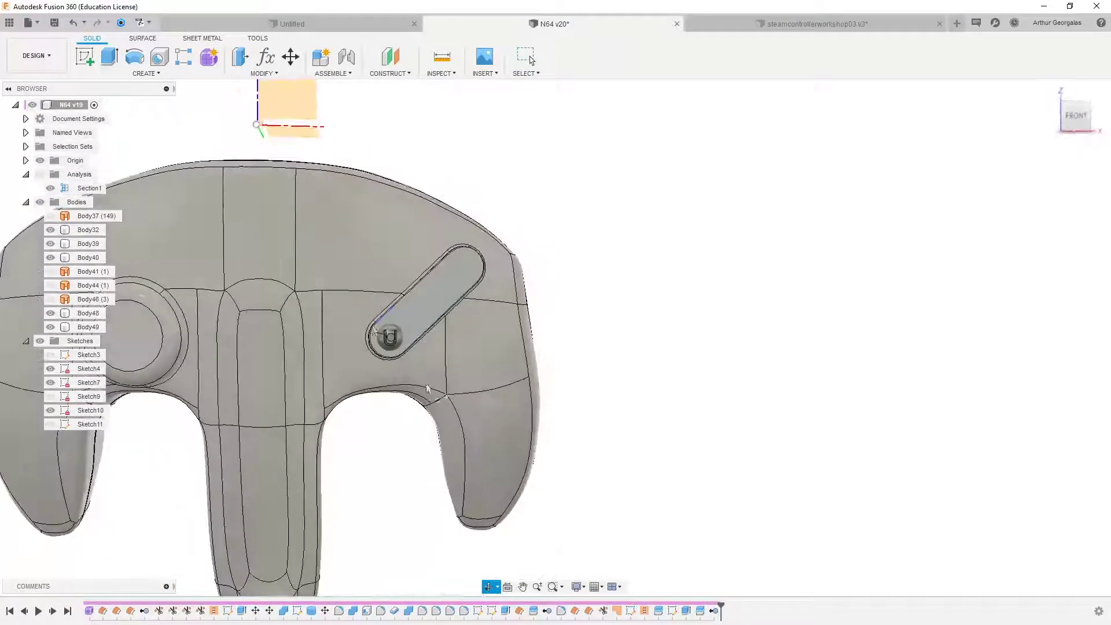
Step: Hide Body49, Body48 and Sketch10 to inspect the button's inner post on the raised pad
scroll(399, 347, "up", 3)
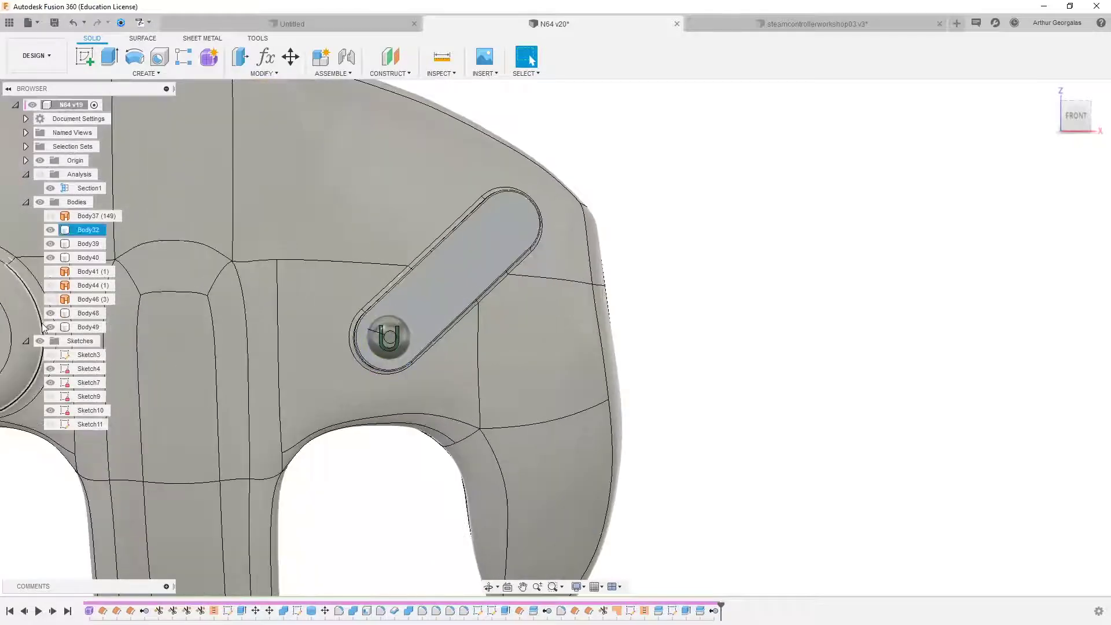
left_click(48, 327)
left_click(50, 327)
left_click(57, 313)
left_click(52, 313)
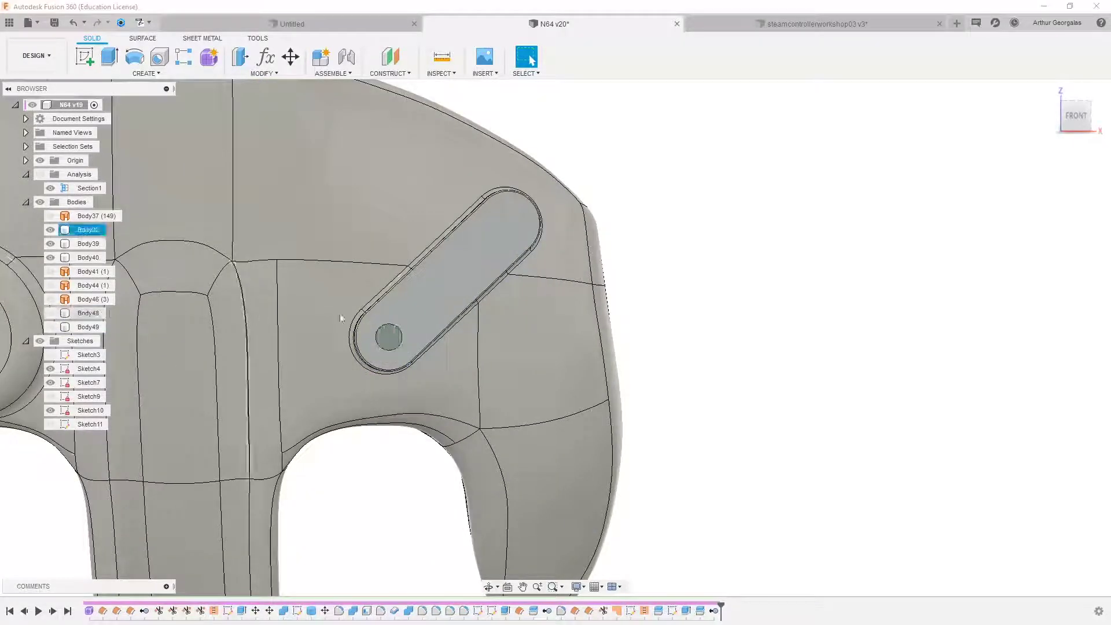
scroll(394, 325, "up", 4)
middle_click_drag(379, 393, 376, 351, "shift")
scroll(376, 352, "up", 5)
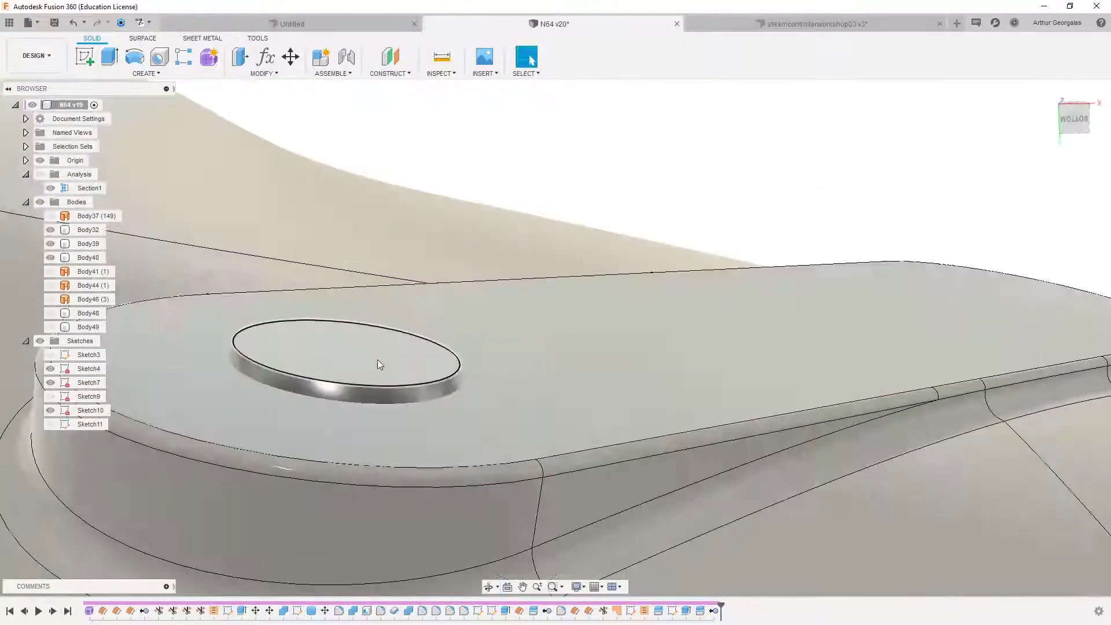
left_click(90, 410)
left_click(52, 411)
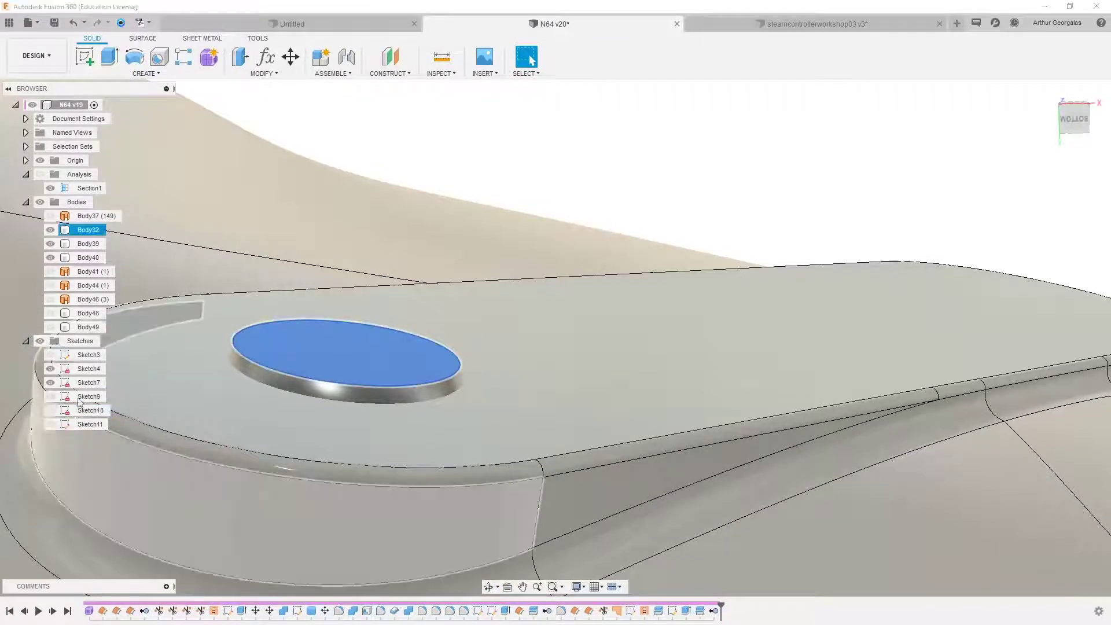
left_click(397, 166)
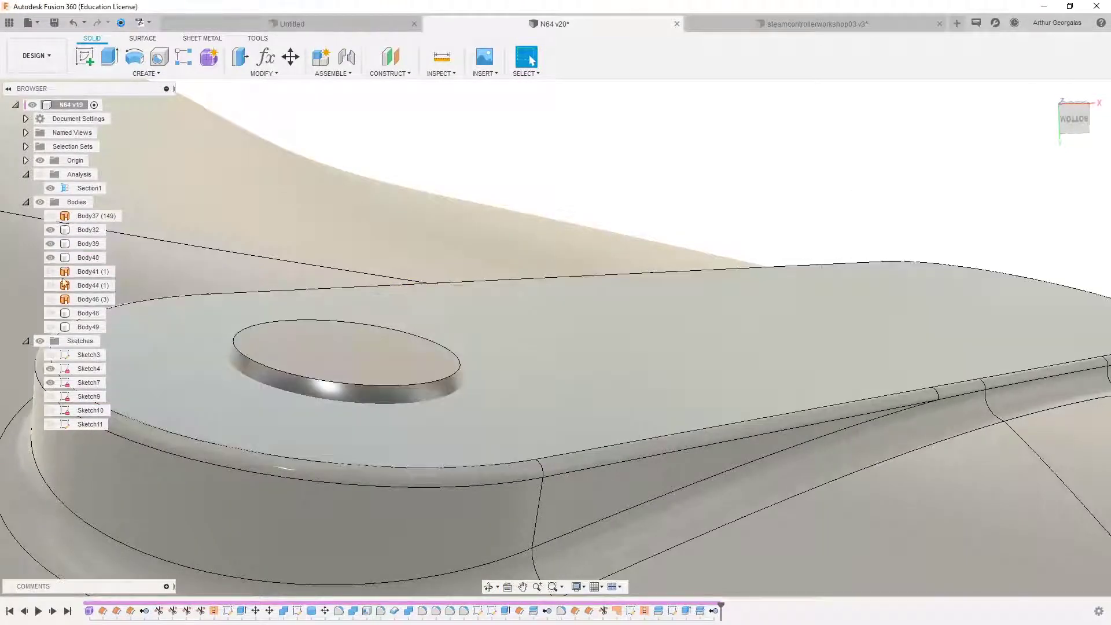
Step: Show the green U letter Body48 together with the inner post Body40, and hide the shell Body32
left_click(50, 257)
left_click(49, 257)
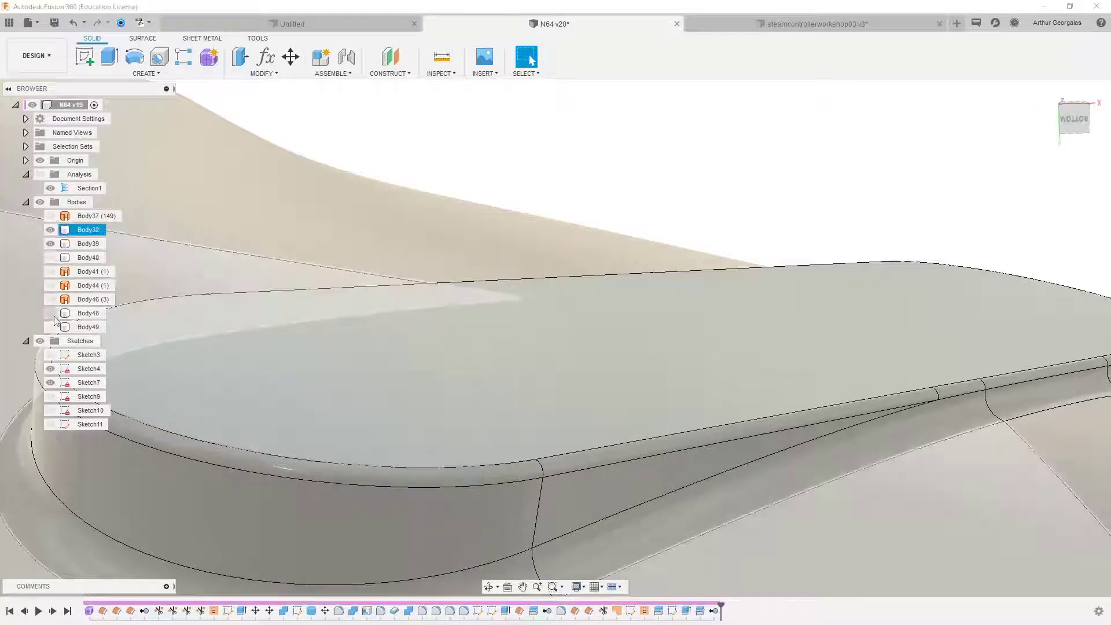
left_click(50, 313)
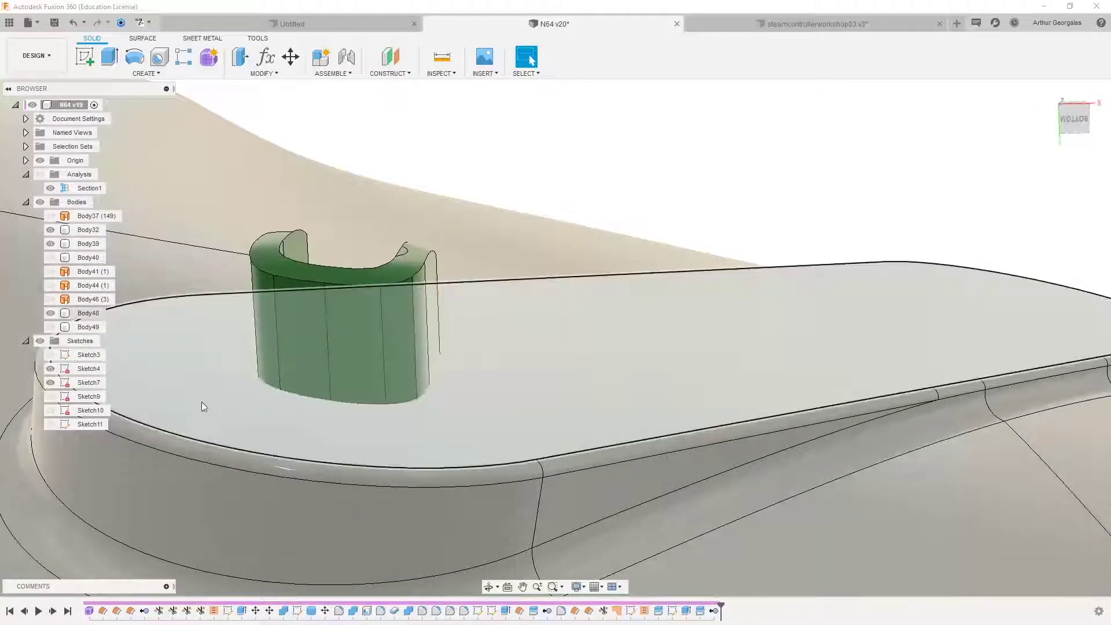
left_click(81, 382)
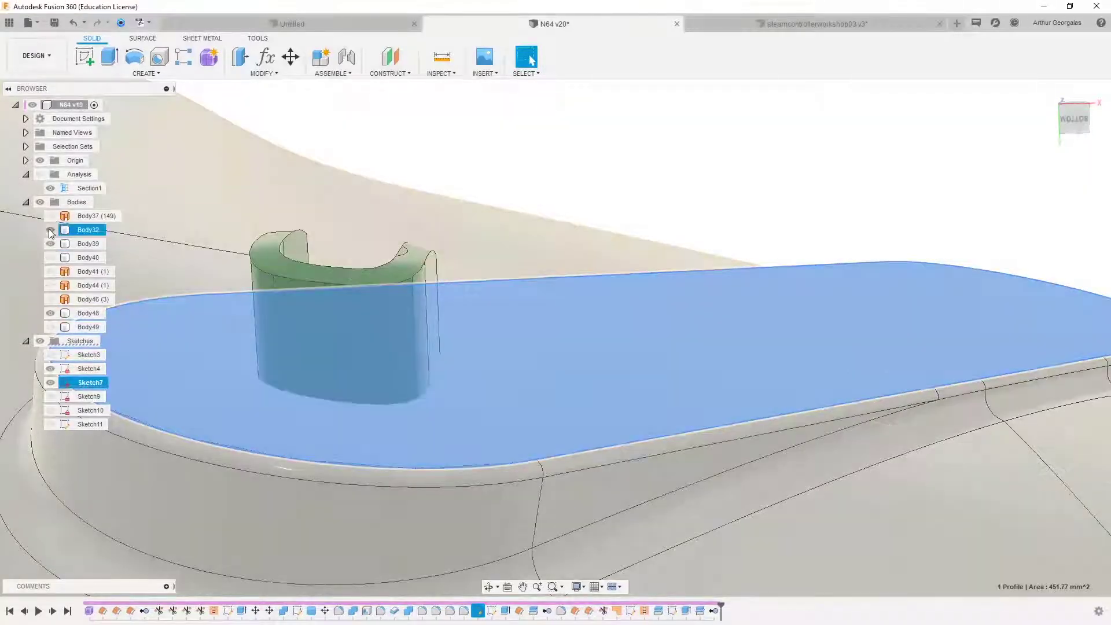
left_click(50, 231)
left_click(144, 260)
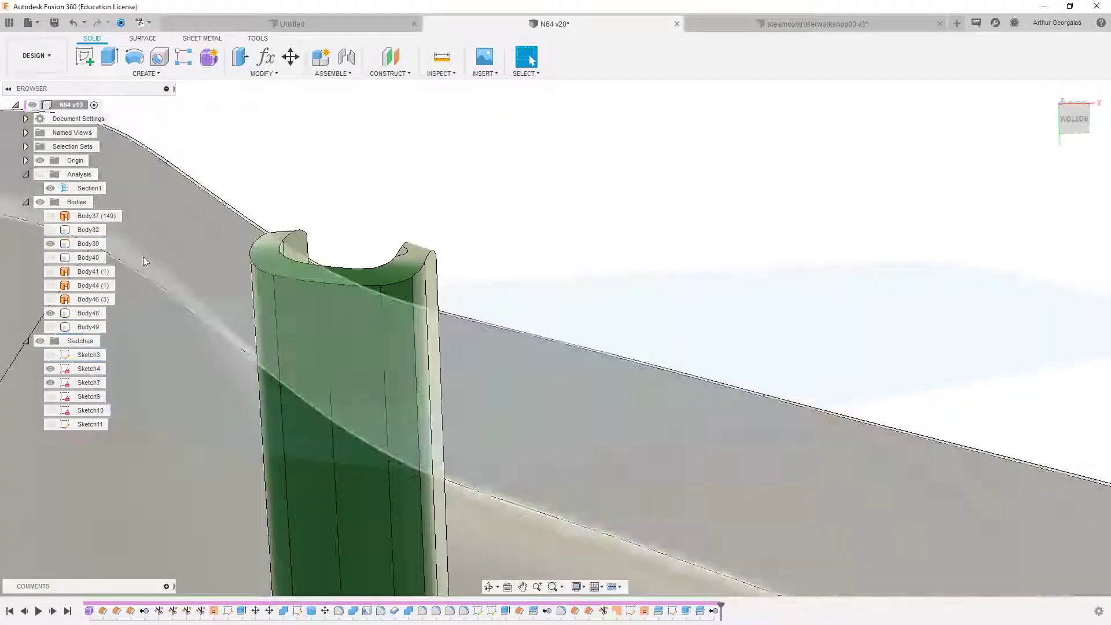
left_click(51, 258)
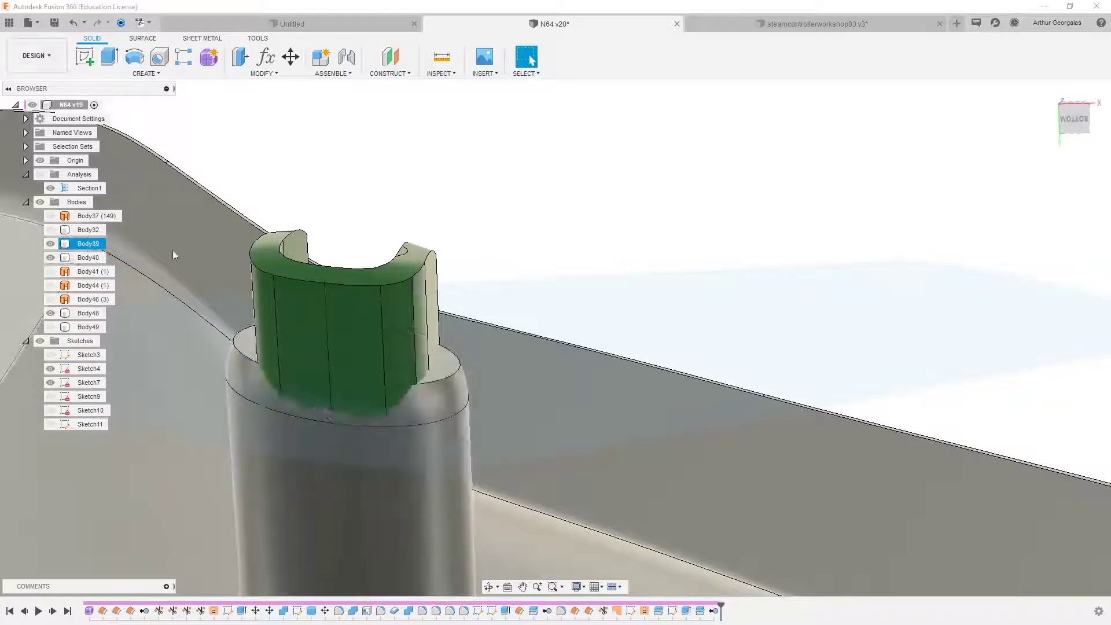
Step: Combine the U letter Body48 with the inner post Body40 using the Join operation, without keeping the tool body
left_click(265, 75)
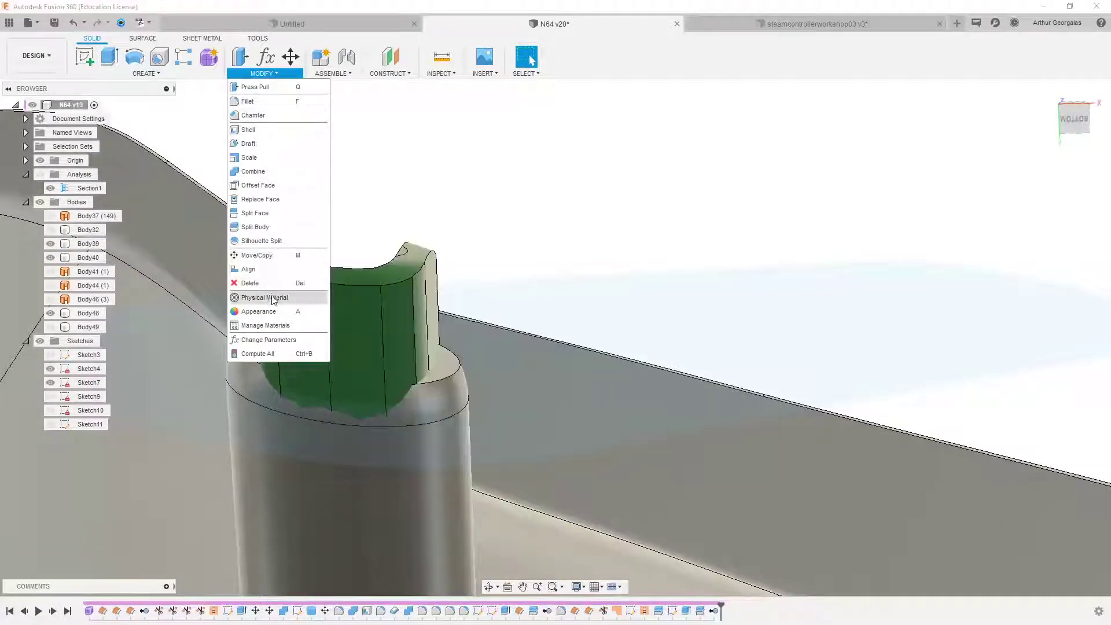
left_click(253, 171)
left_click(317, 346)
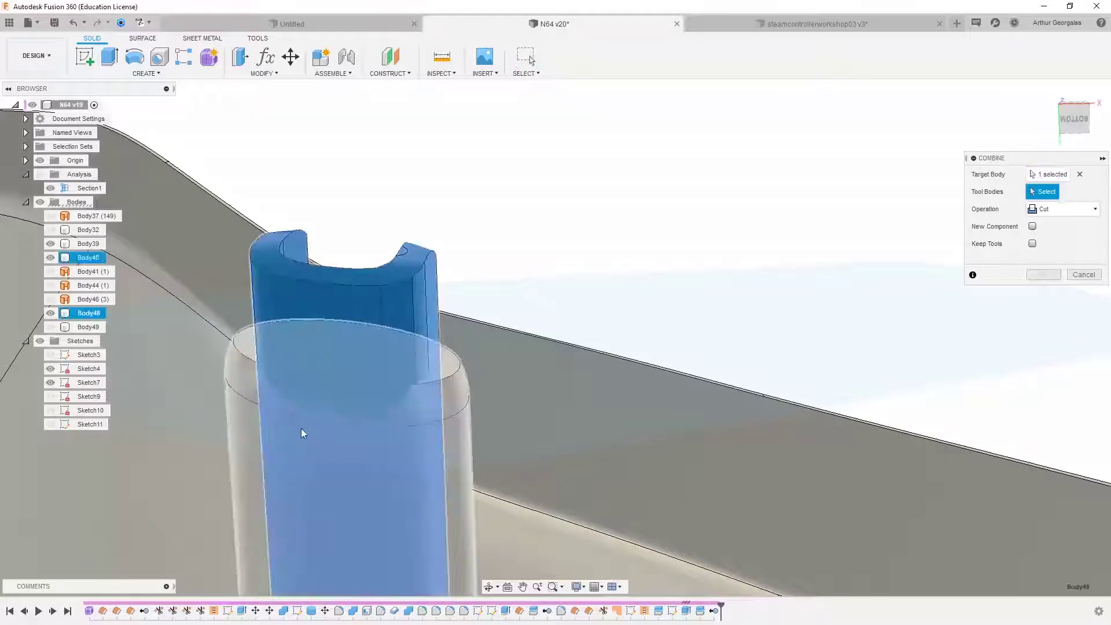
left_click(302, 433)
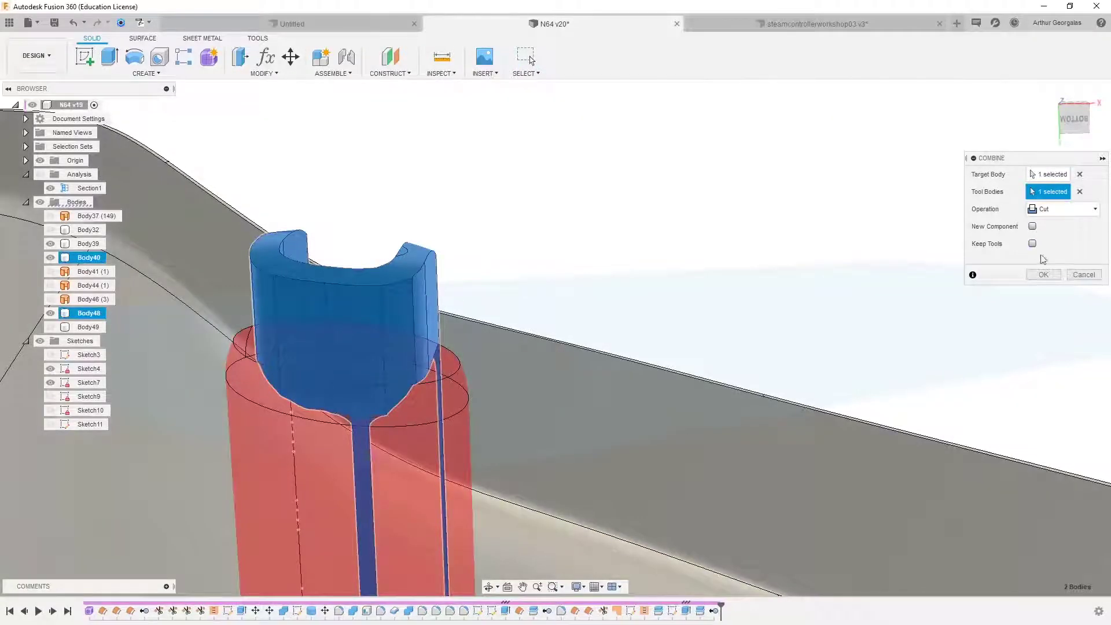
left_click(1073, 210)
left_click(1052, 226)
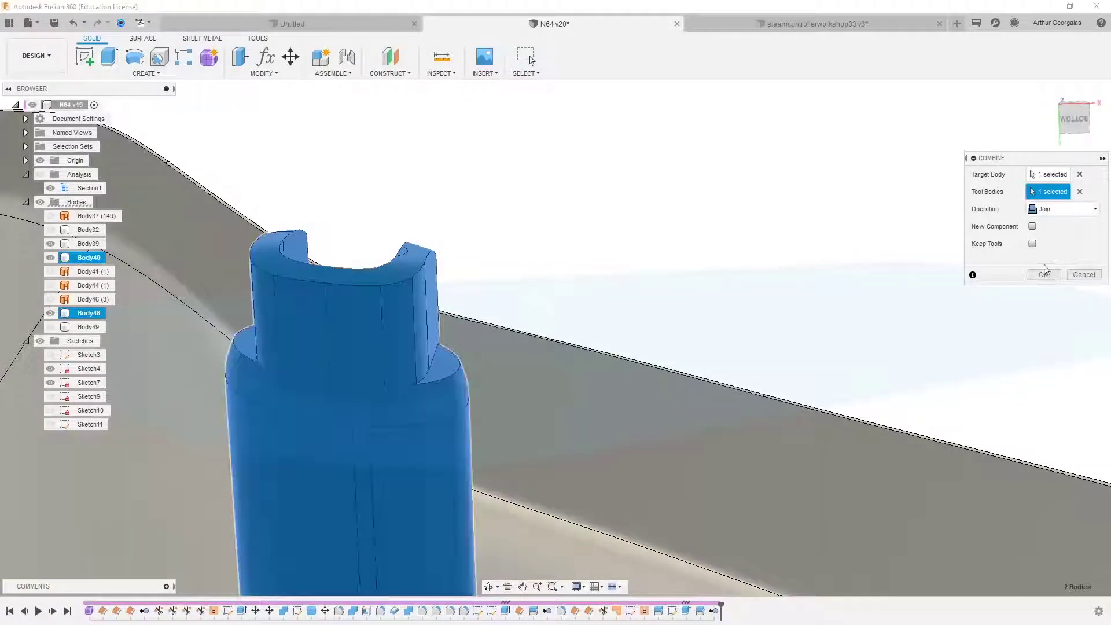
left_click(1042, 275)
Step: Check the joined U letter and post, and show the button's outer Body49 around it
middle_click_drag(404, 372, 1096, 189, "shift")
middle_click_drag(360, 396, 355, 372, "shift")
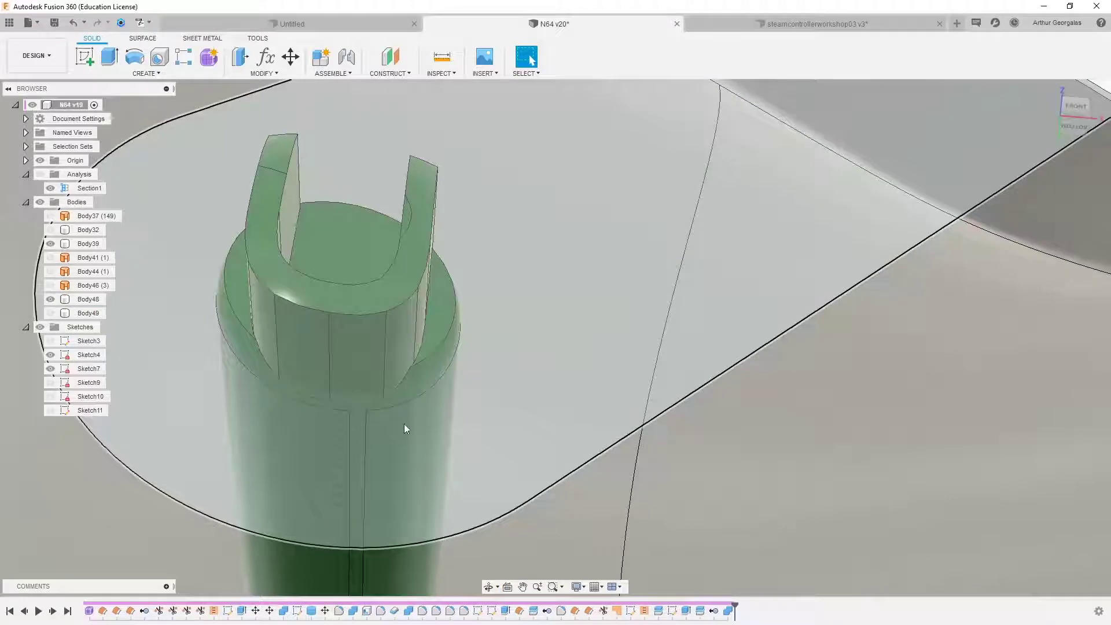
scroll(404, 428, "down", 5)
left_click(410, 470)
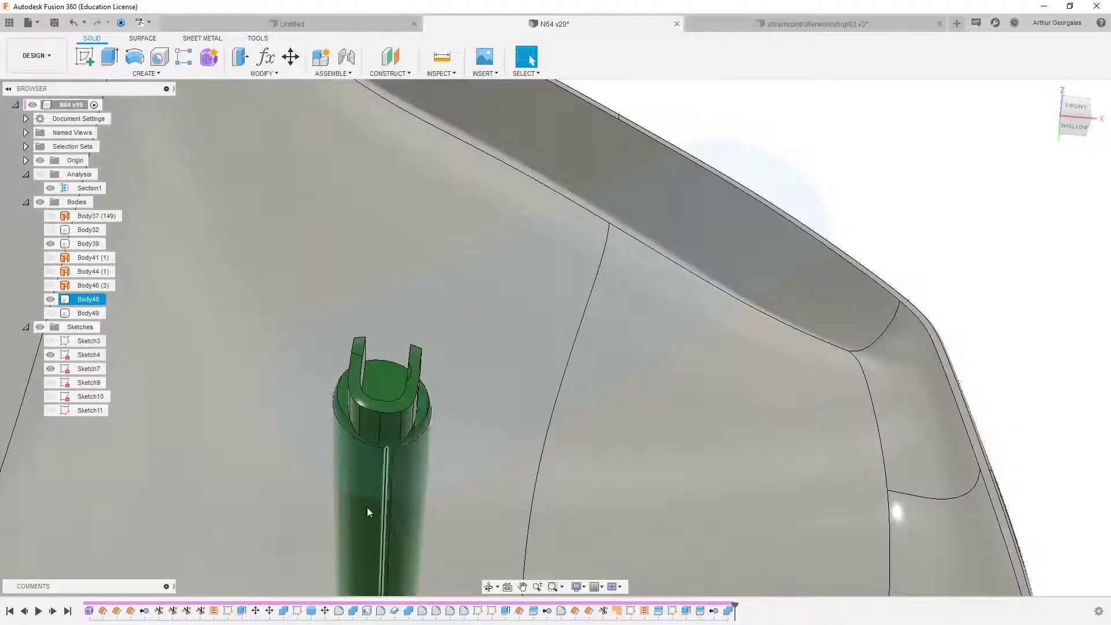
left_click(50, 313)
scroll(457, 269, "down", 5)
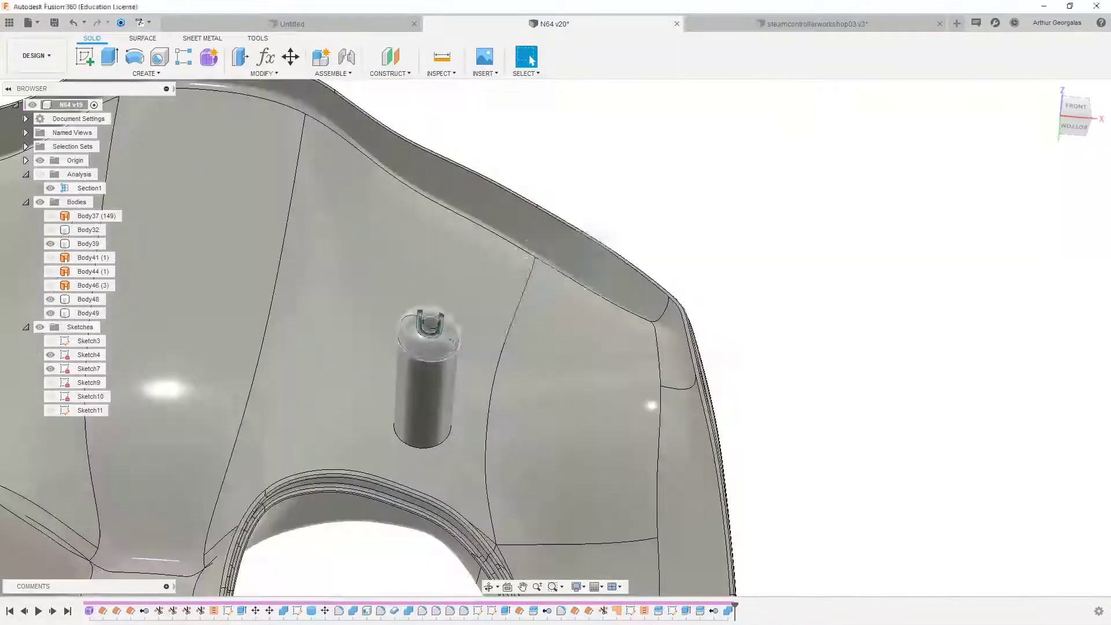
Step: Examine the button's round end and its length relative to the controller shell, including from the side
middle_click_drag(432, 330, 533, 442, "shift")
left_click(533, 441)
scroll(494, 380, "up", 4)
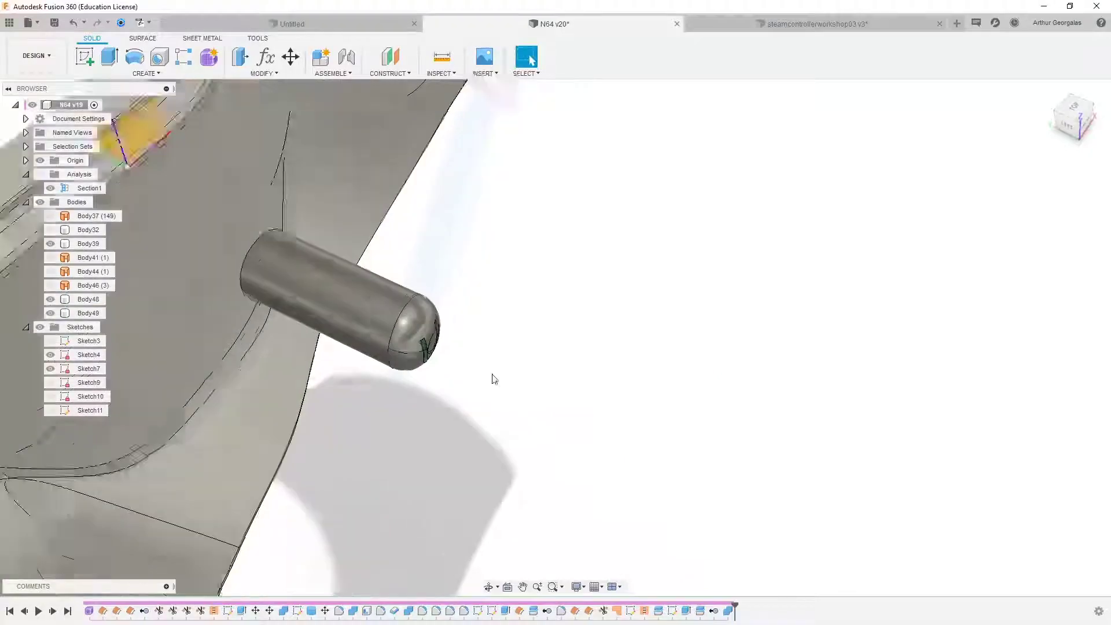
middle_click_drag(451, 375, 399, 260, "shift")
scroll(401, 260, "down", 5)
middle_click_drag(469, 293, 374, 367, "shift")
middle_click_drag(254, 329, 465, 261, "shift")
key("Escape")
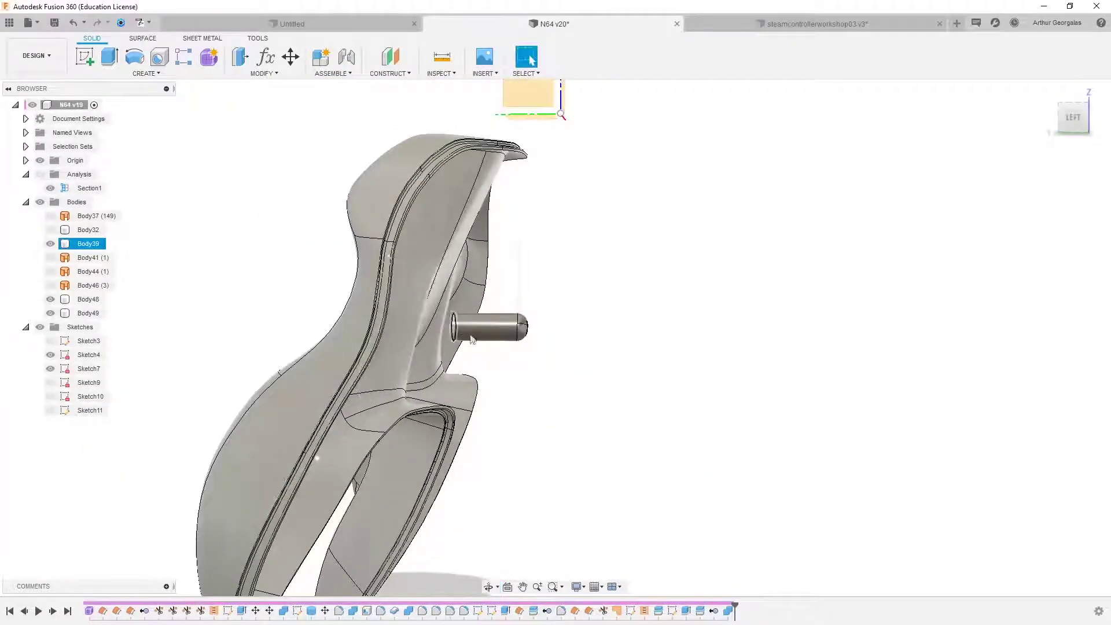
middle_click_drag(529, 234, 539, 200, "shift")
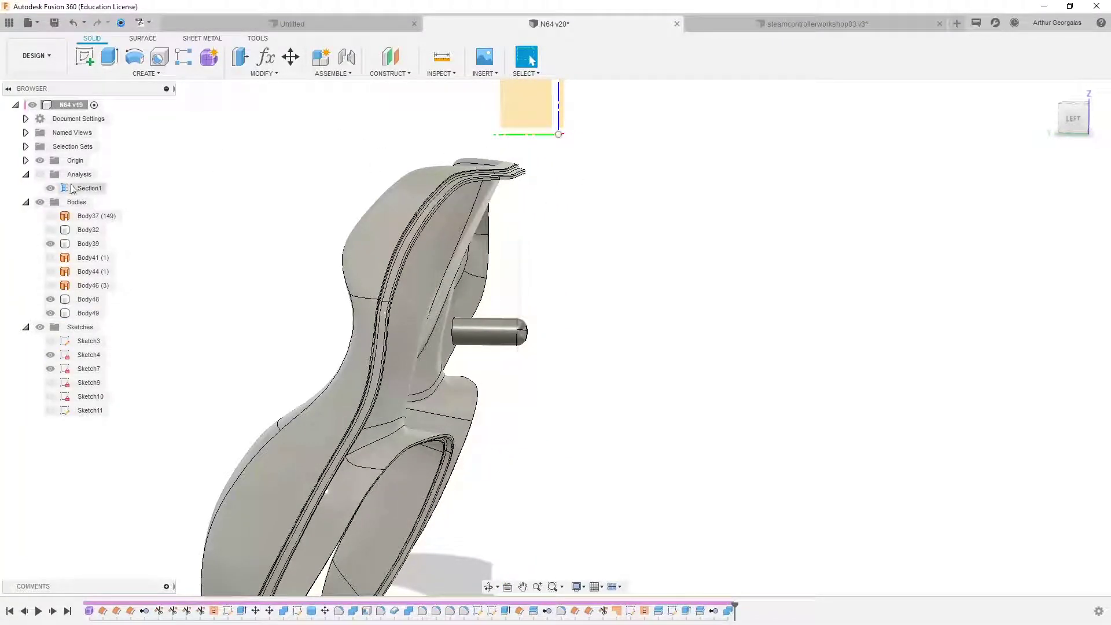
left_click(438, 284)
middle_click_drag(470, 425, 307, 248, "shift")
key("Escape")
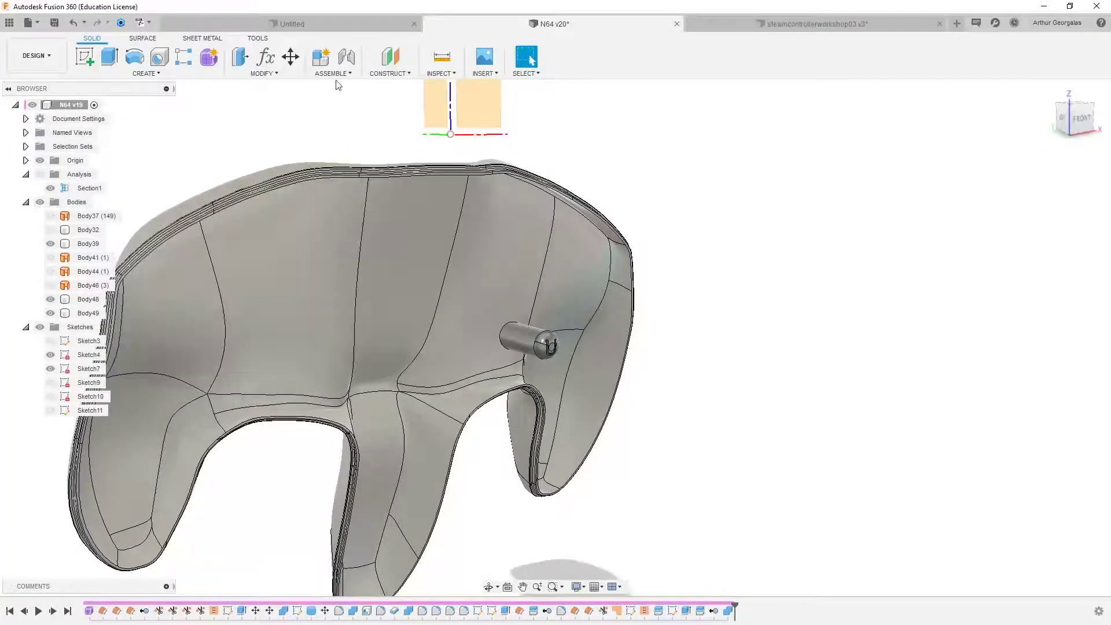
Step: Create a section analysis from the XZ plane with a Y distance of 30 mm, cutting through the button's stem
left_click(438, 75)
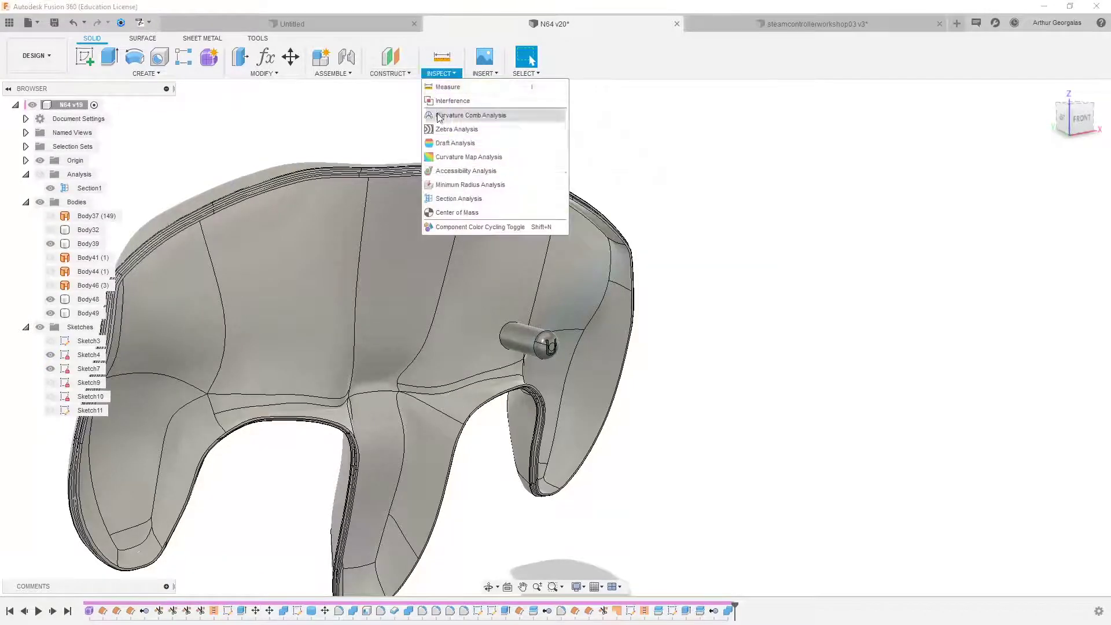
left_click(460, 198)
left_click(486, 117)
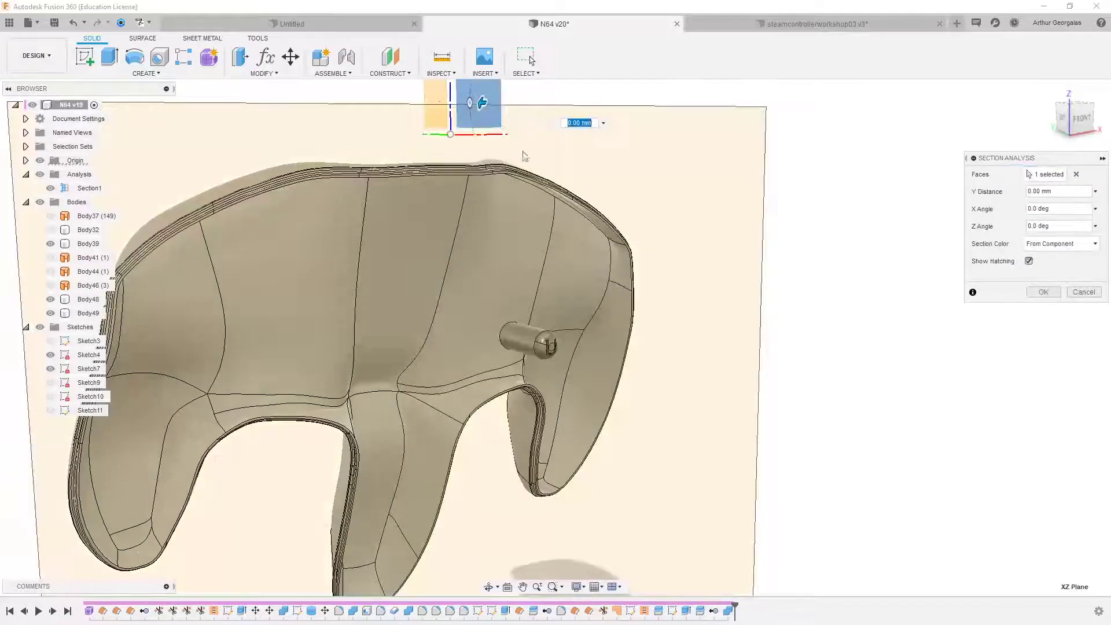
scroll(540, 226, "down", 2)
middle_click_drag(545, 239, 599, 286, "shift")
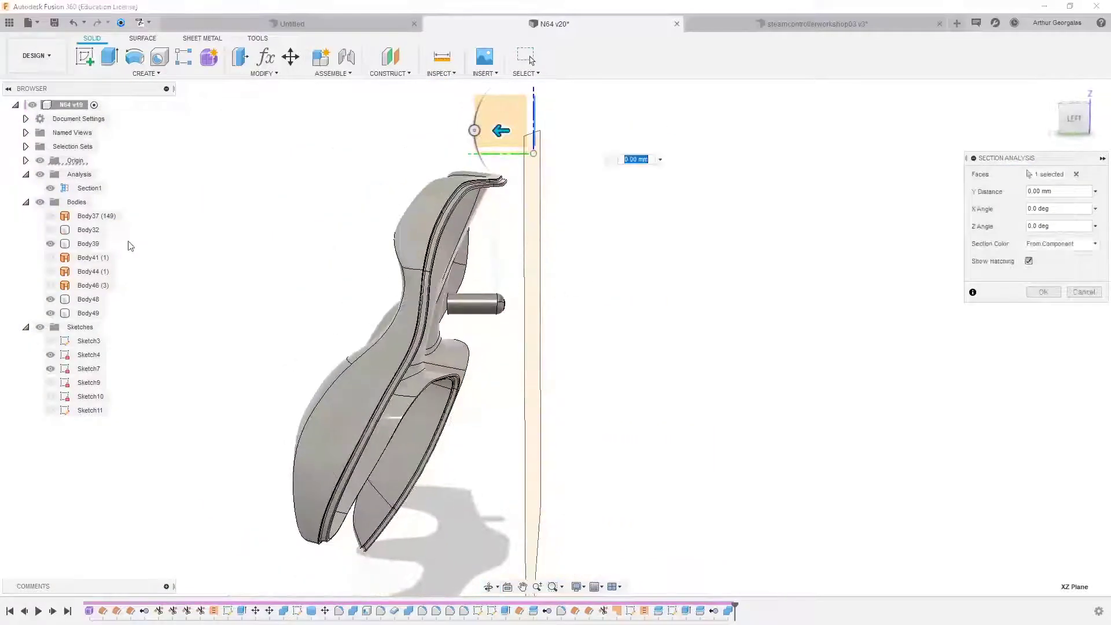
left_click_drag(498, 130, 421, 130)
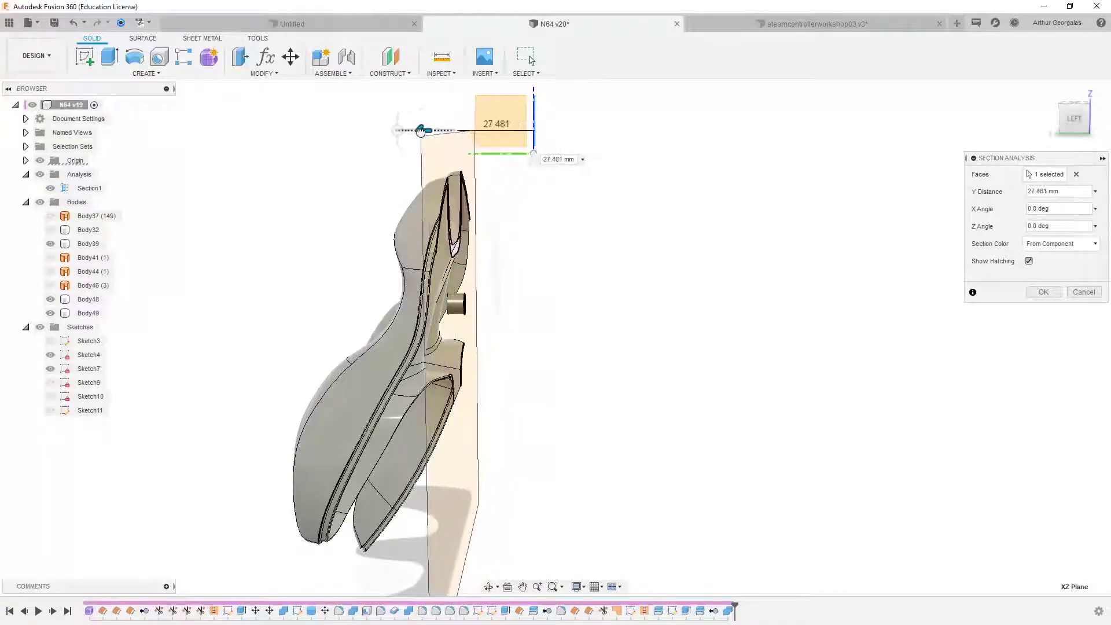
middle_click_drag(502, 271, 398, 278, "shift")
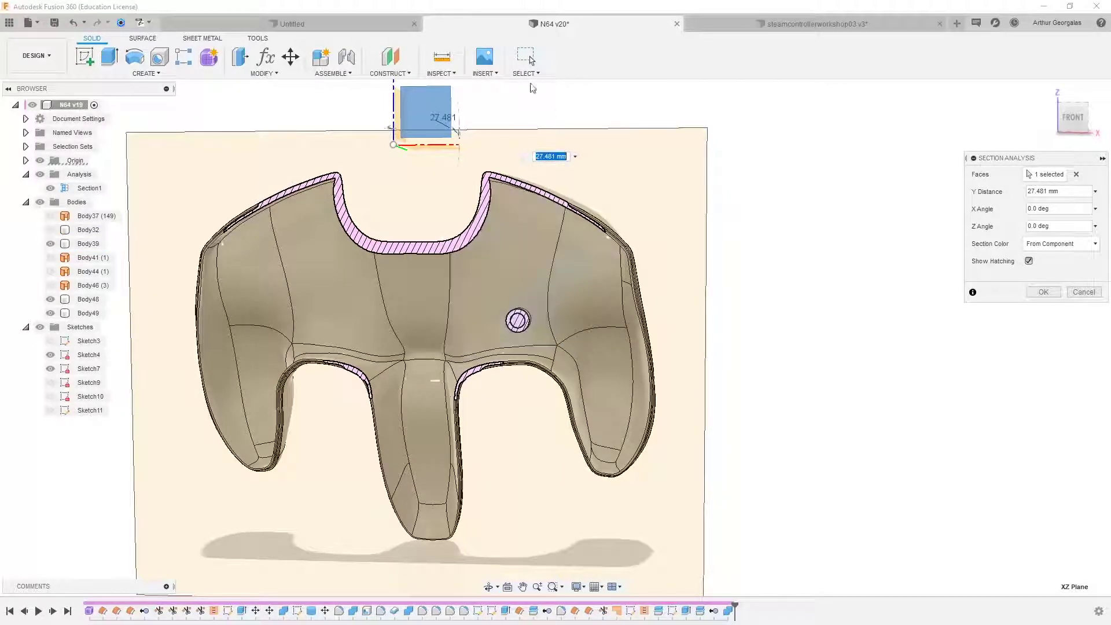
middle_click_drag(473, 193, 526, 174, "shift")
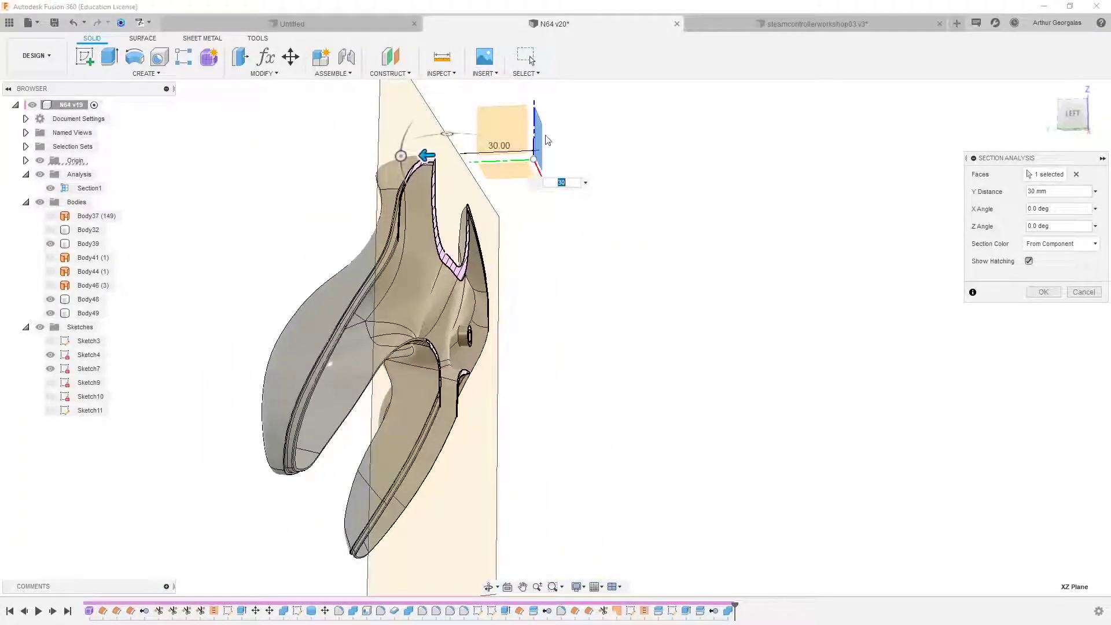
left_click(1052, 292)
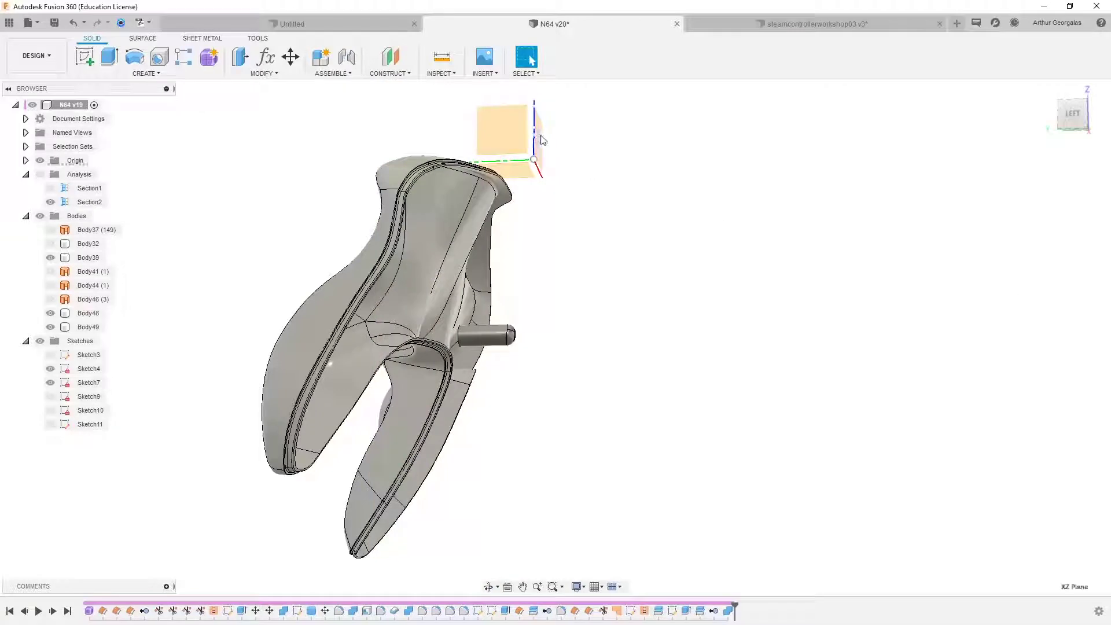
Step: Create a construction plane offset from the XZ plane toward the controller shell, level with the button's stem
left_click(388, 73)
left_click(398, 88)
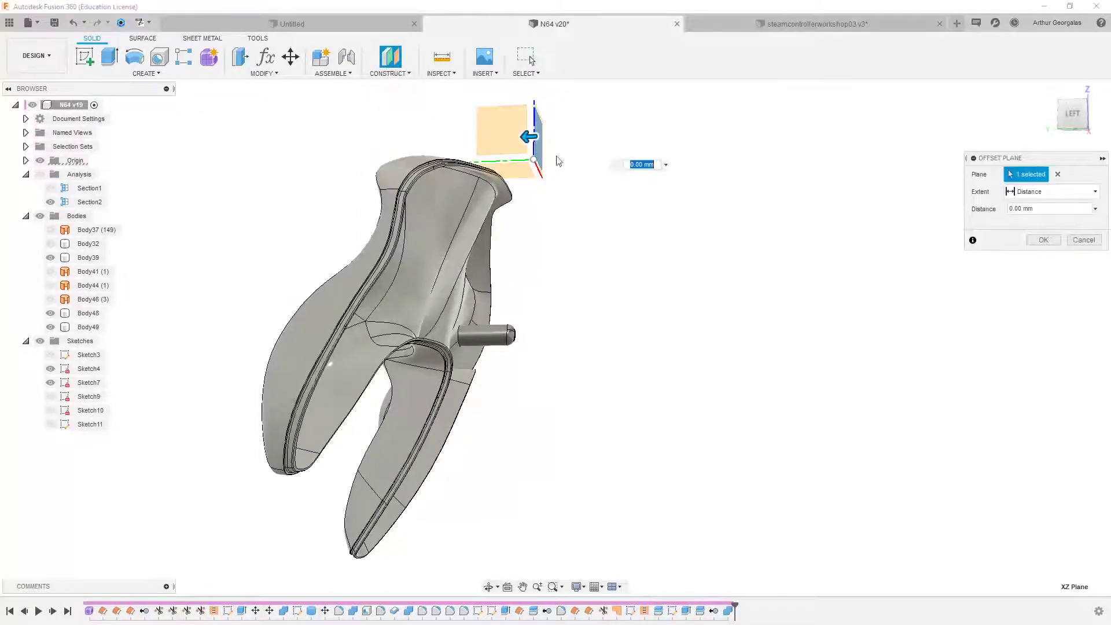
key("Return")
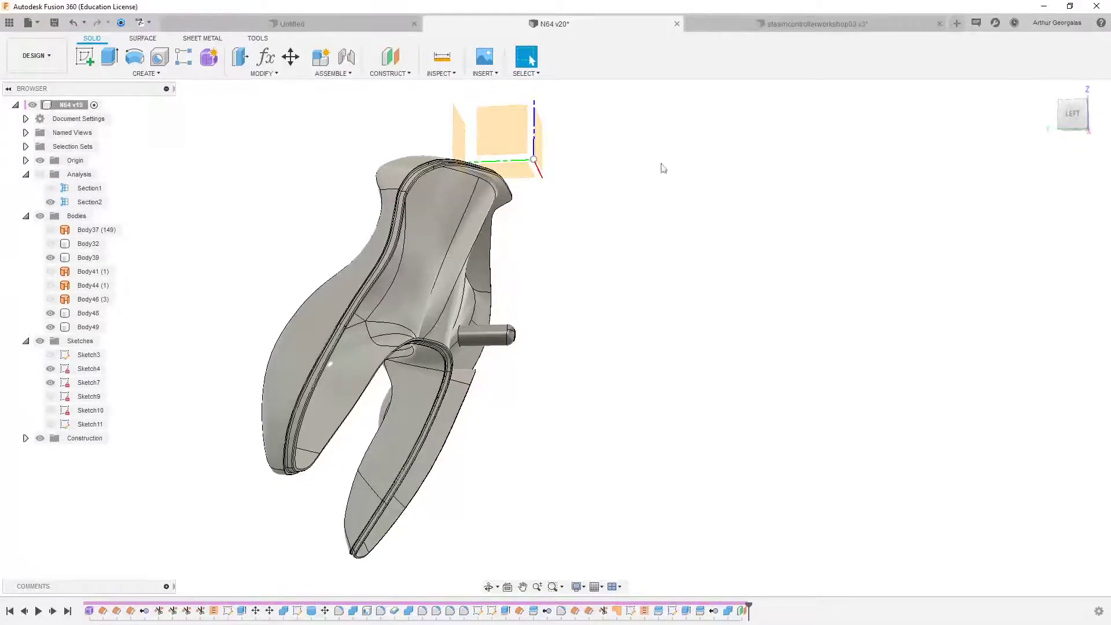
Step: Start a sketch on the new offset plane, face it from the front, and show the Section2 cut through the shell and button
middle_click_drag(661, 165, 563, 169, "shift")
left_click(471, 118)
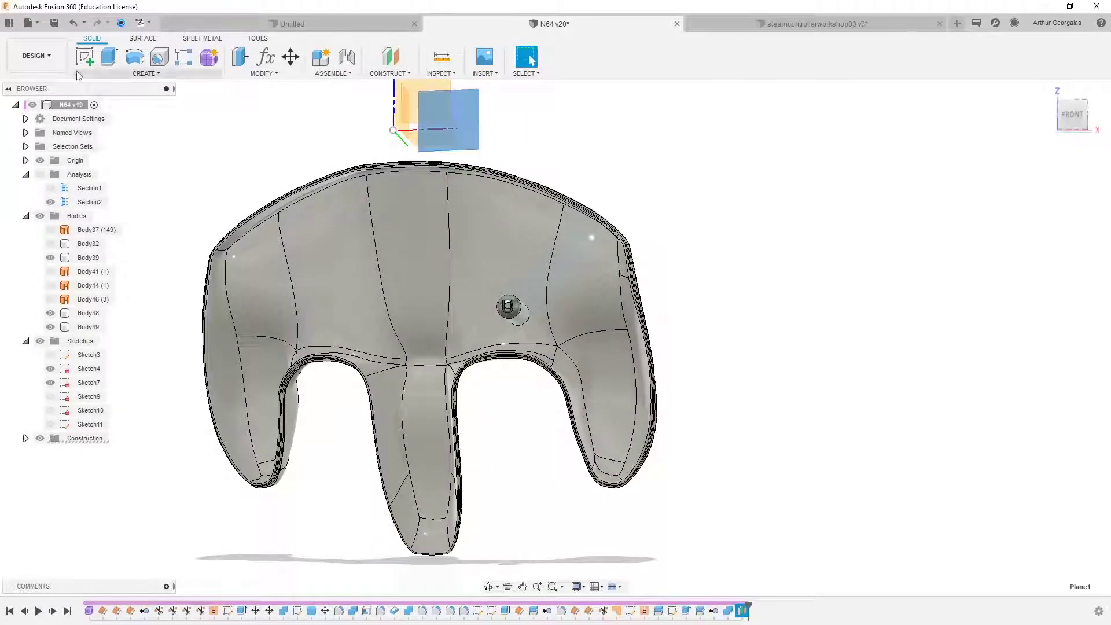
left_click(85, 56)
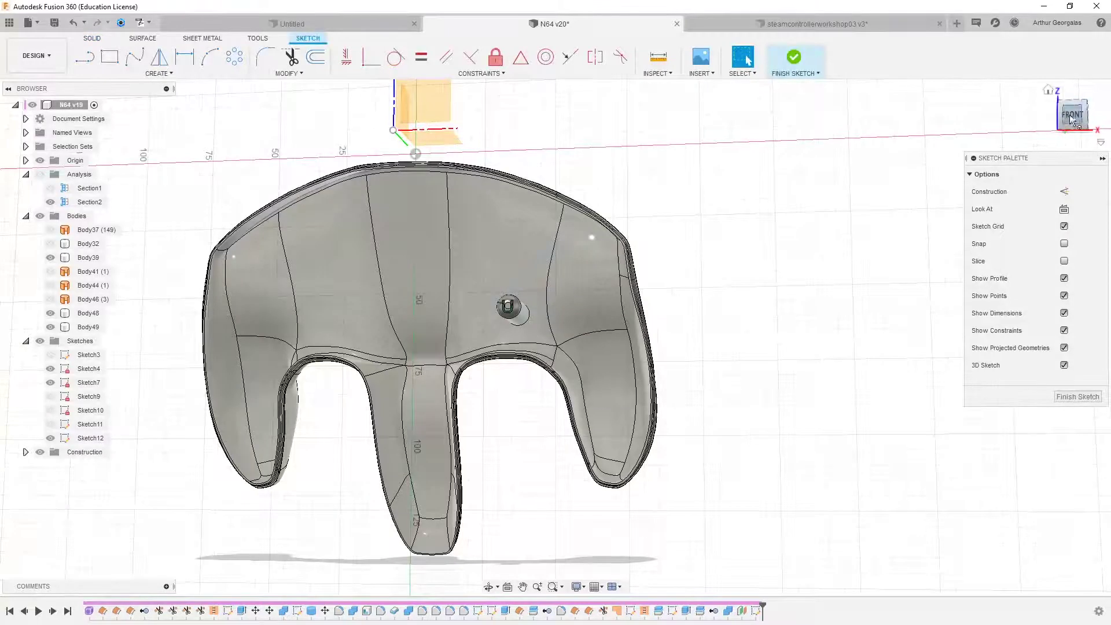
left_click(1071, 118)
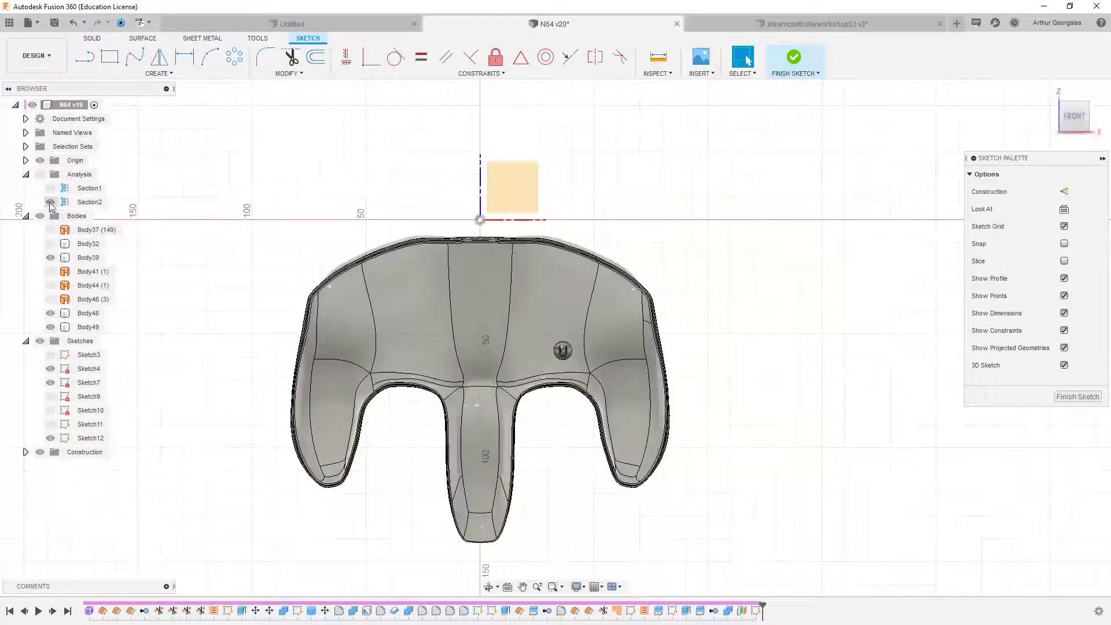
left_click(48, 187)
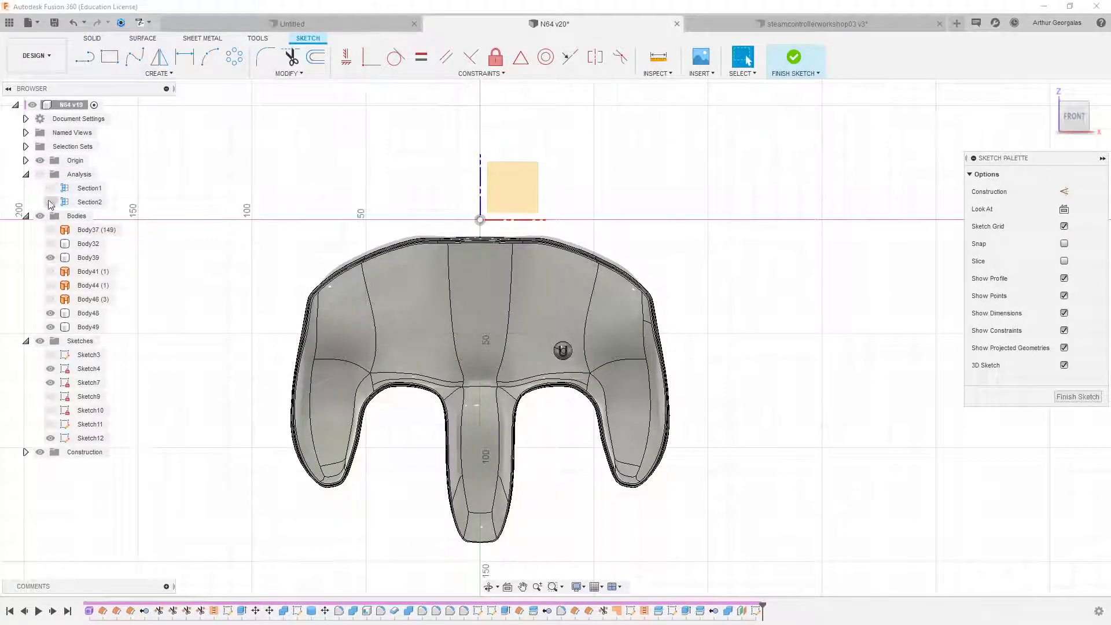
left_click(40, 175)
scroll(398, 309, "up", 5)
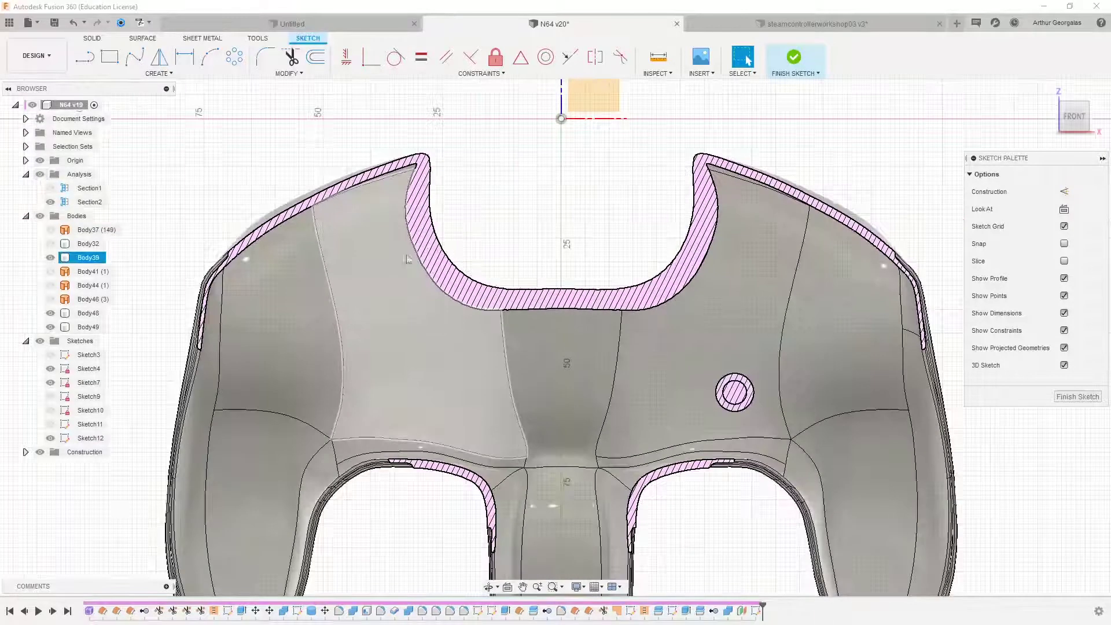
Step: Sketch a vertical centreline about 93 mm long from the origin down through the shell's middle grip
left_click(81, 57)
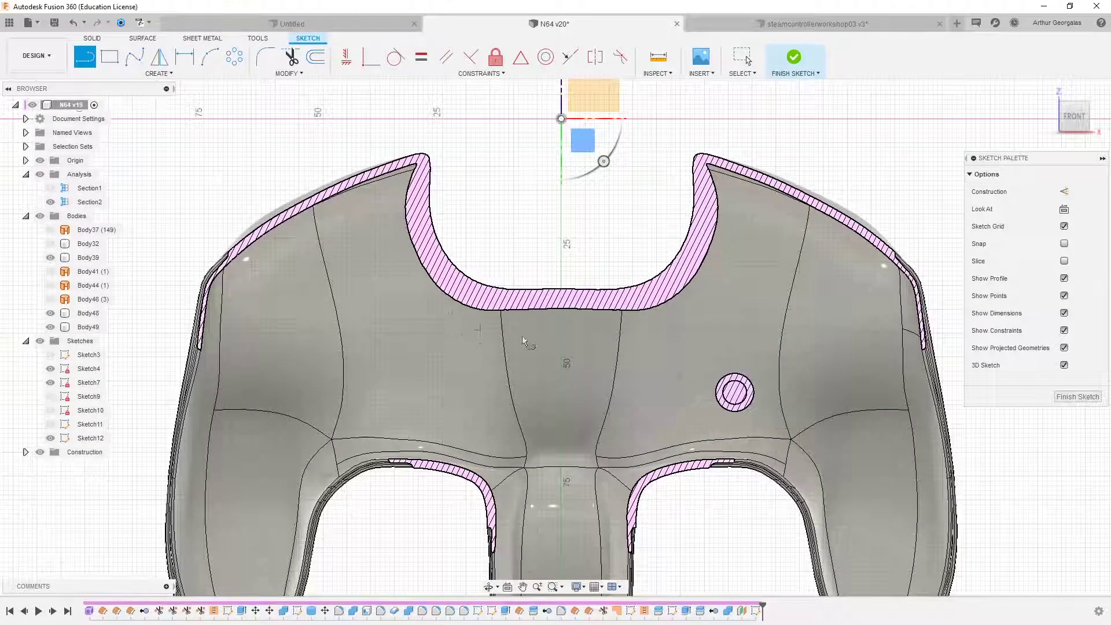
left_click(561, 561)
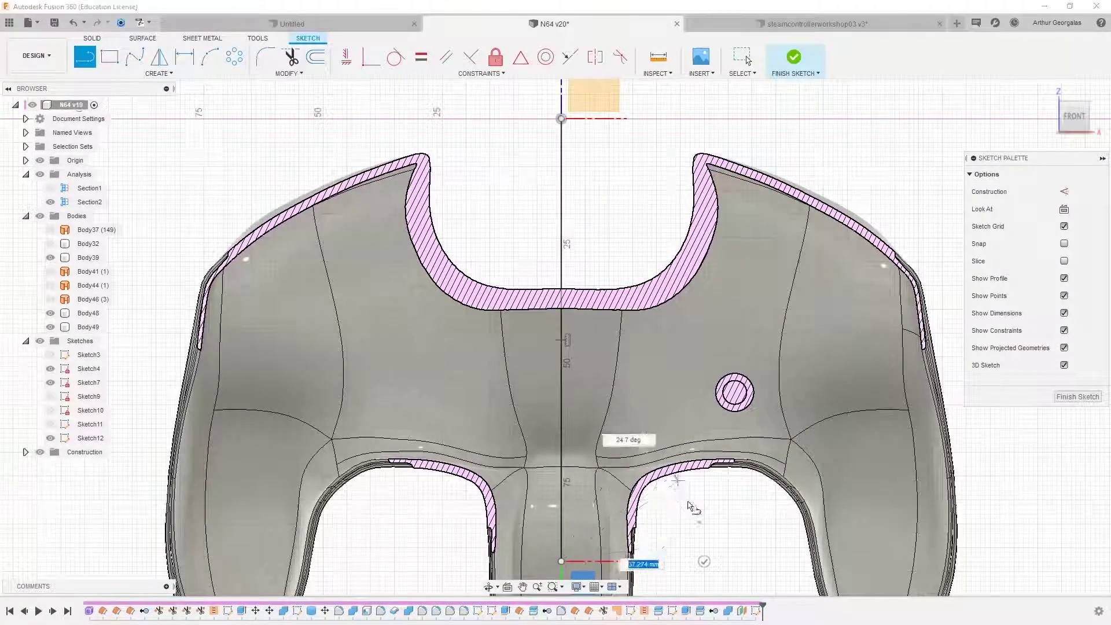
left_click(704, 561)
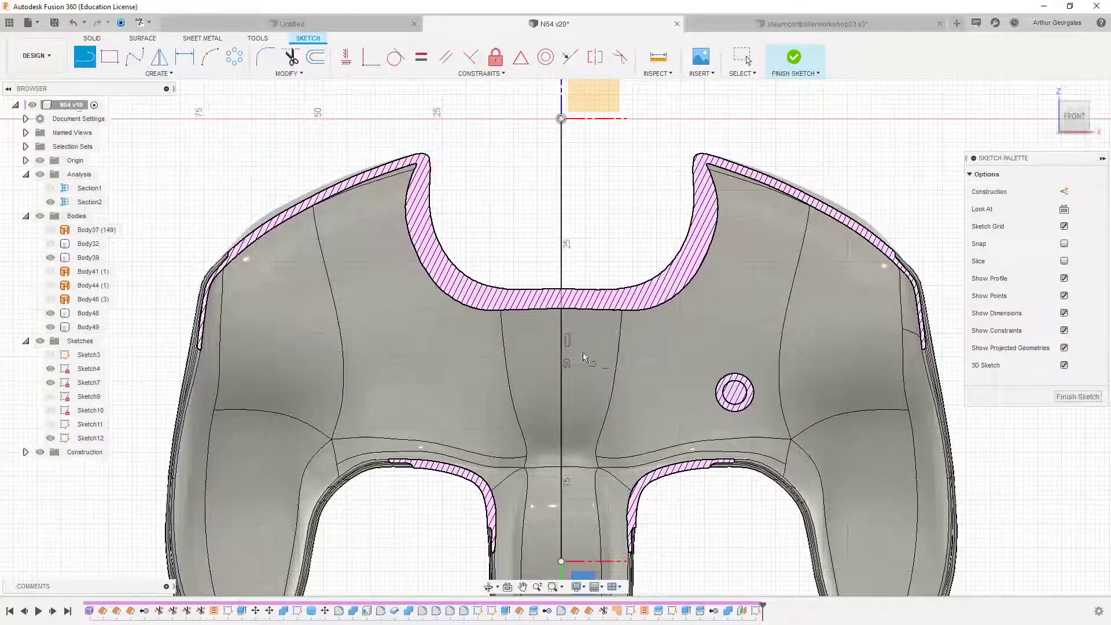
Step: Sketch the plate's upper and outer outline from the centreline: a 24 mm horizontal line, a tangent arc, and straight segments around the grip on the button's side
left_click(562, 322)
left_click(678, 322)
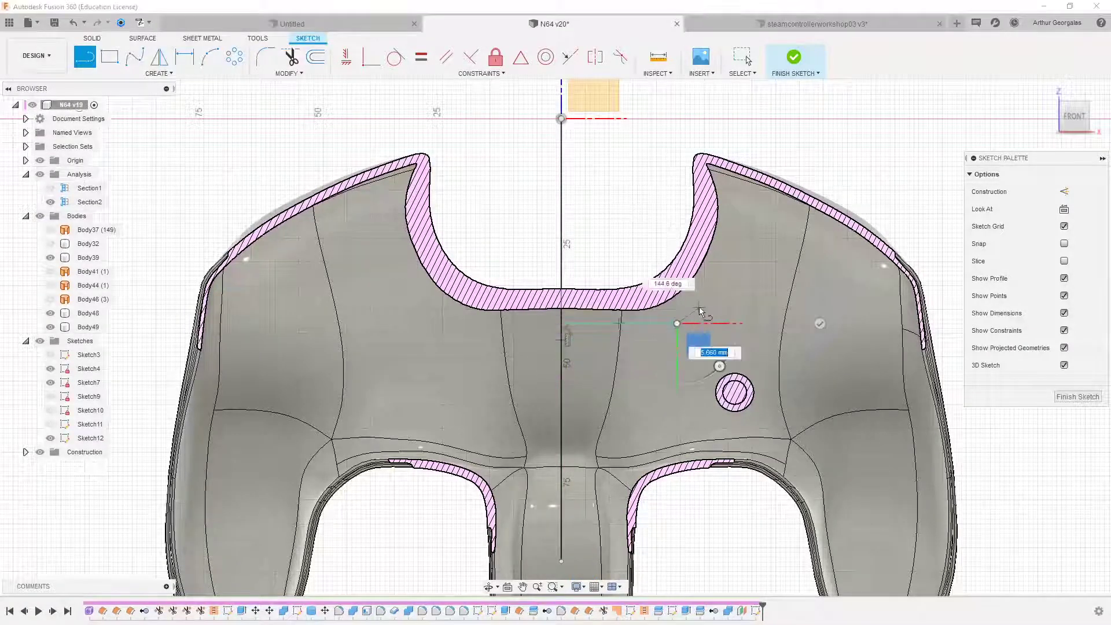
left_click(753, 262)
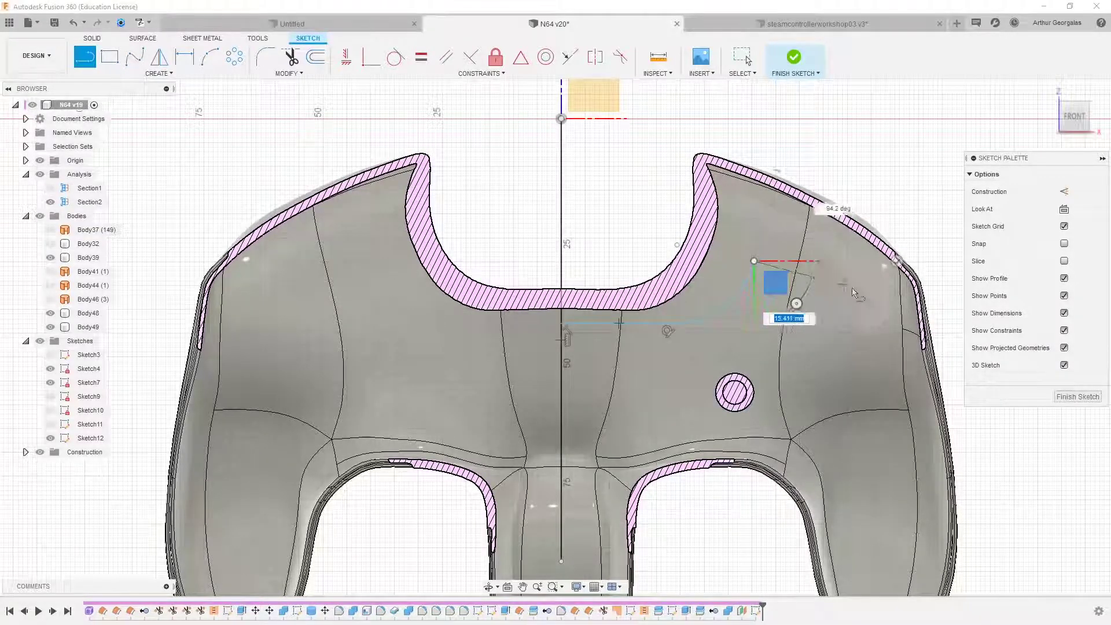
left_click(880, 305)
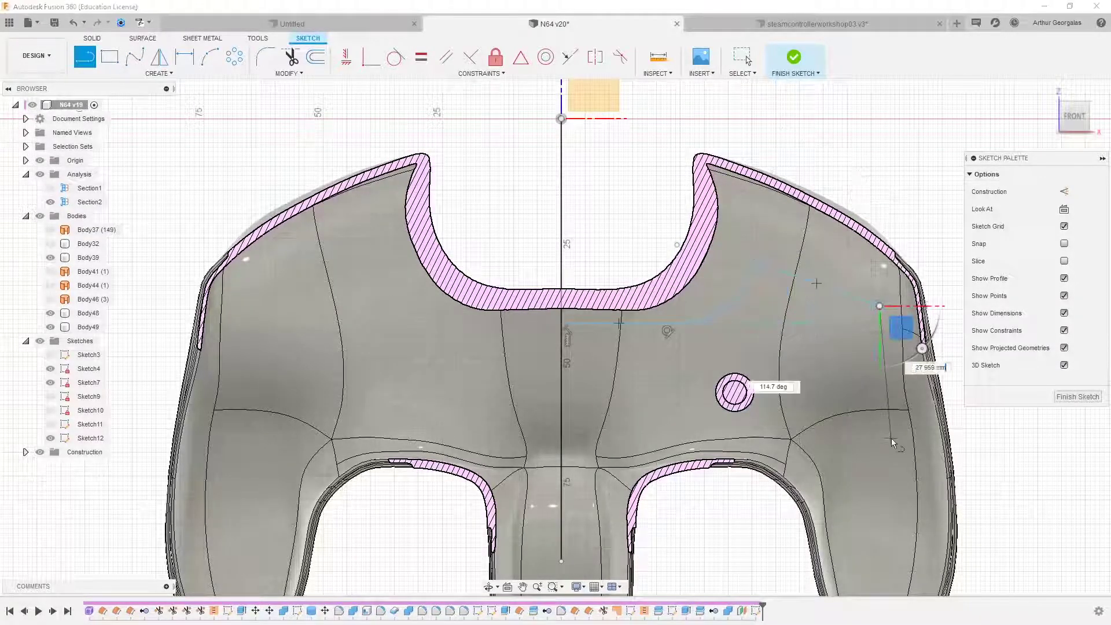
left_click(911, 471)
left_click(839, 495)
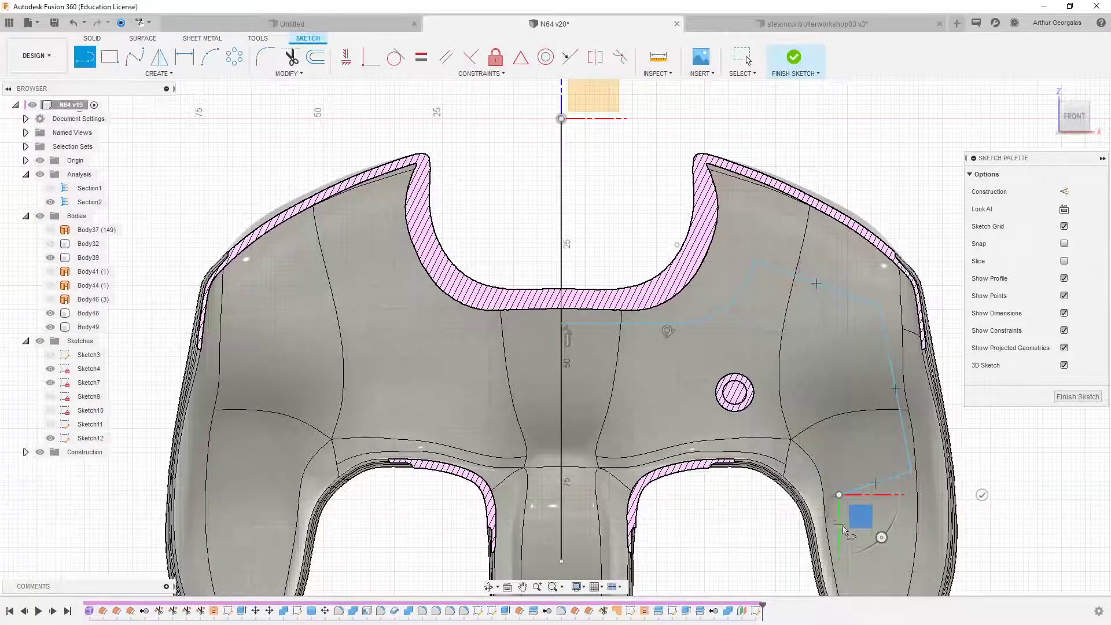
left_click(773, 438)
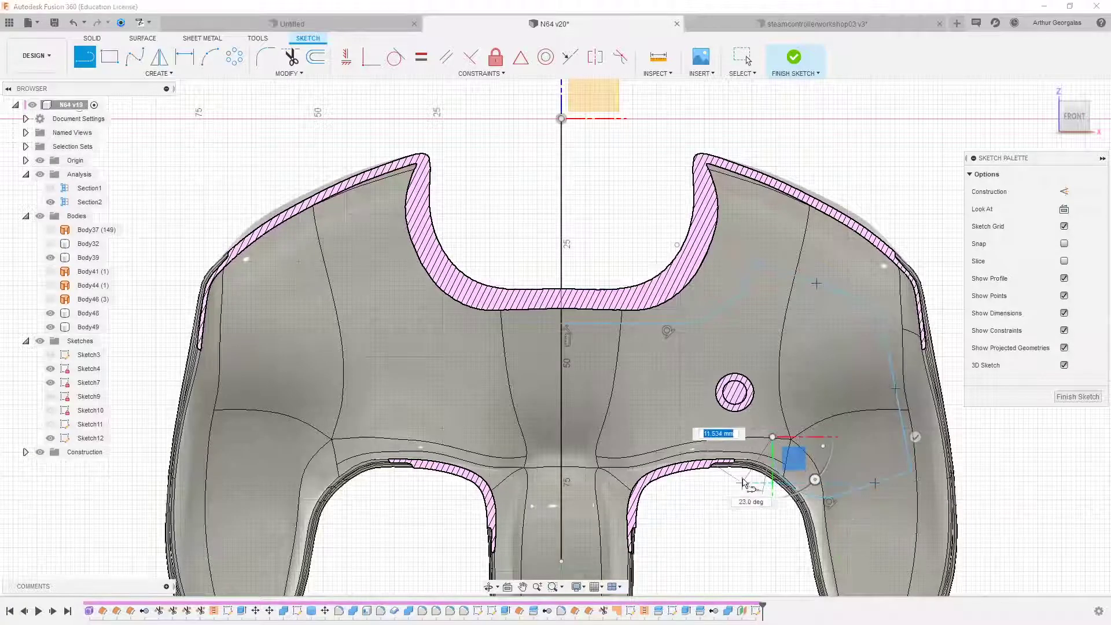
key("Escape")
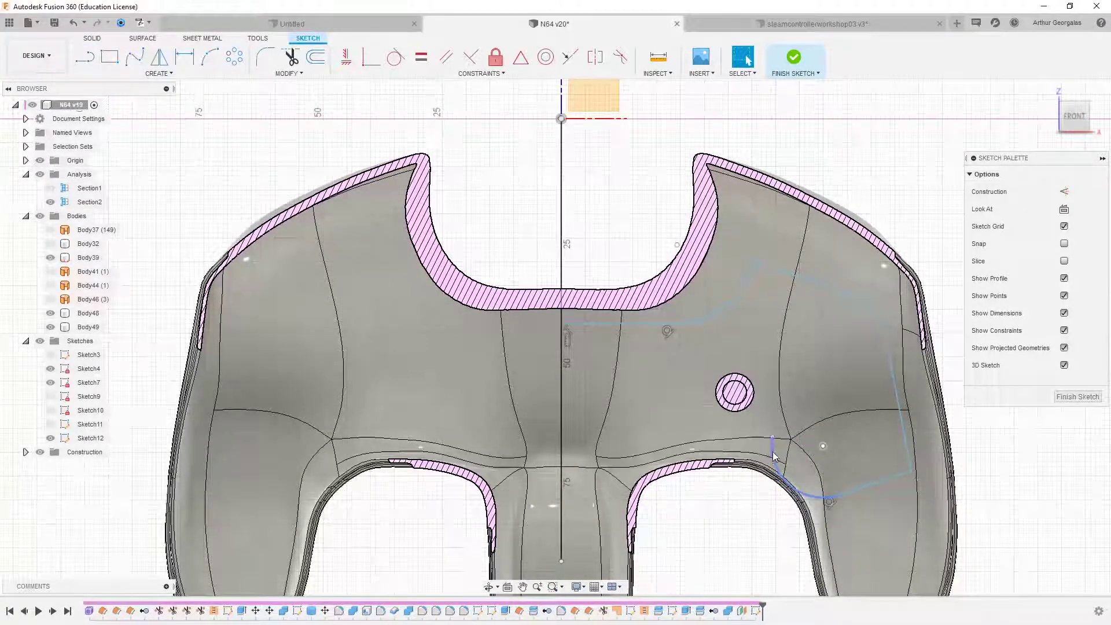
Step: Sketch a horizontal line about 11 mm long from the centreline across the upper part of the middle grip
key("l")
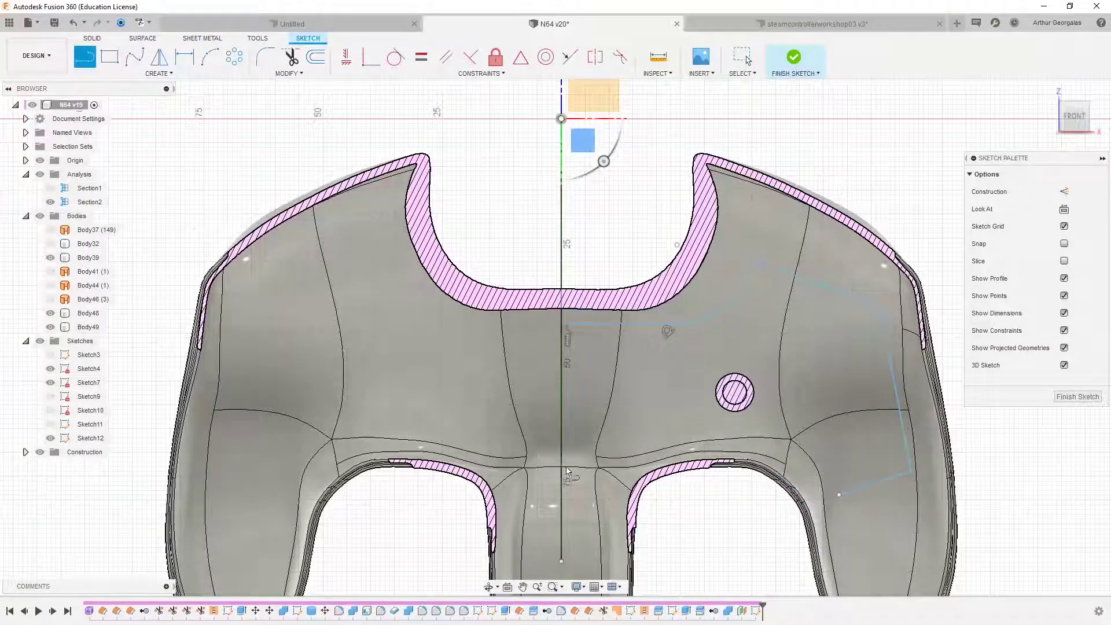
left_click(561, 498)
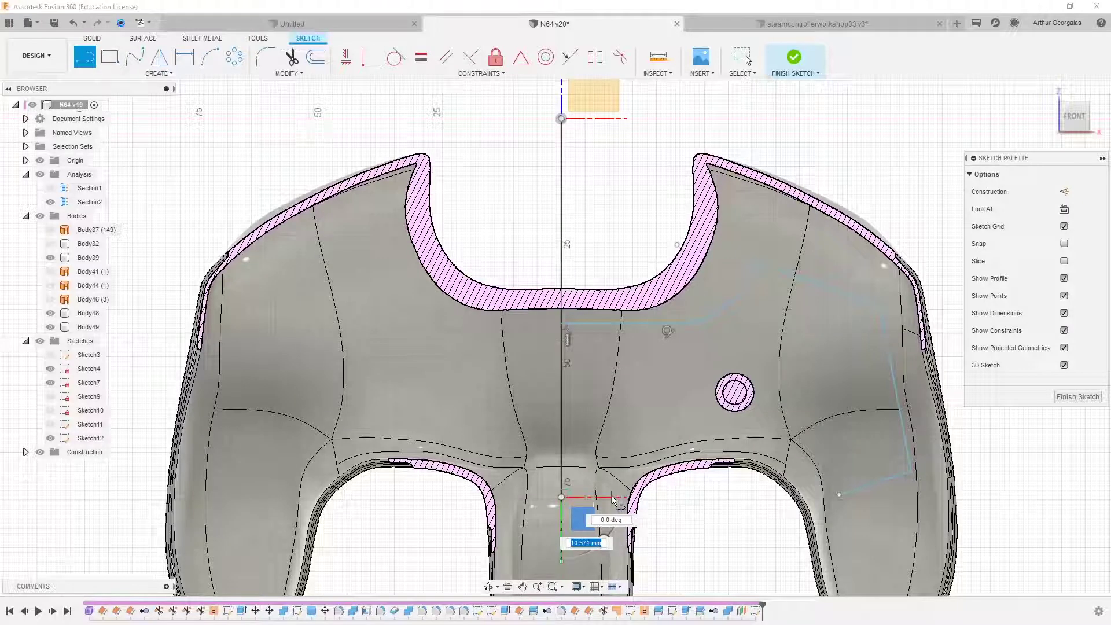
left_click(612, 498)
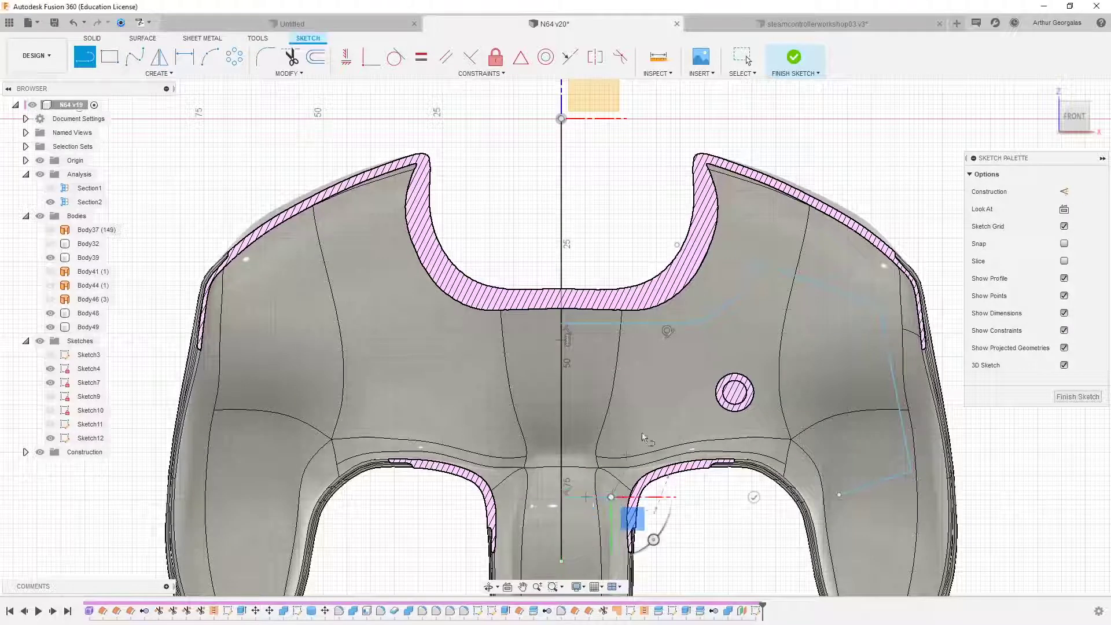
left_click(674, 438)
key("Escape")
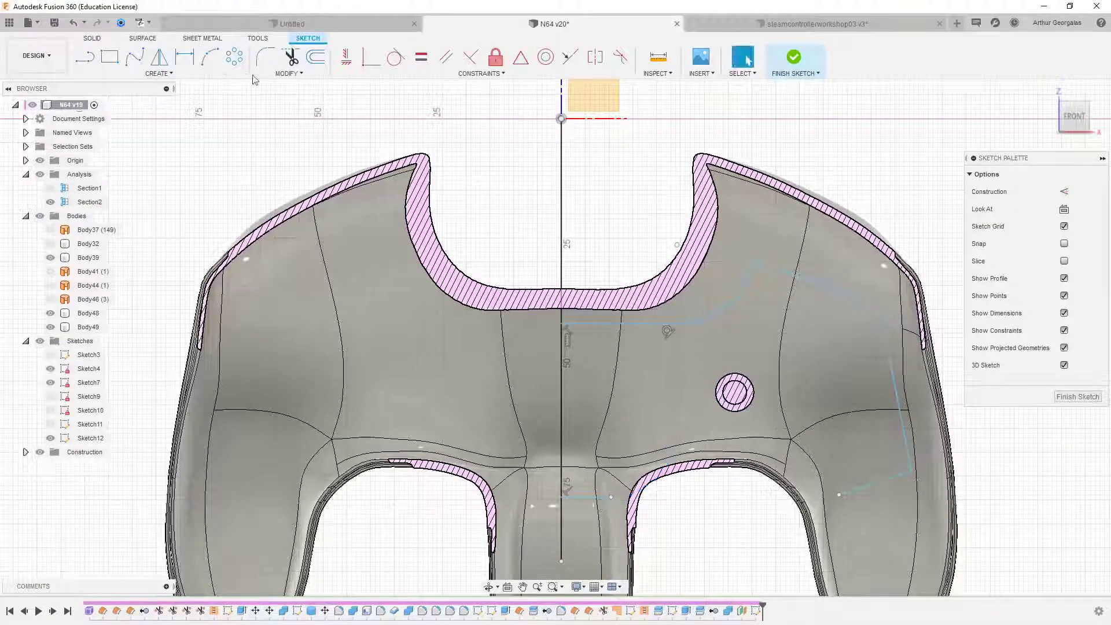
Step: Draw two three-point arcs rising from the short lower line's end and the outer outline's open end toward the area below the button
left_click(210, 57)
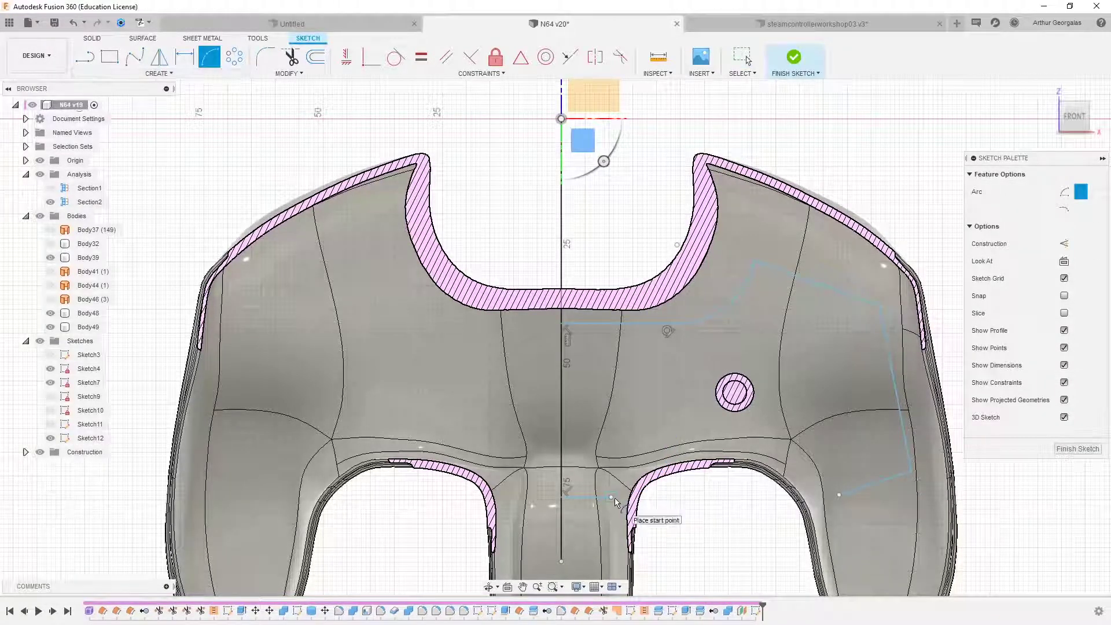
left_click(679, 426)
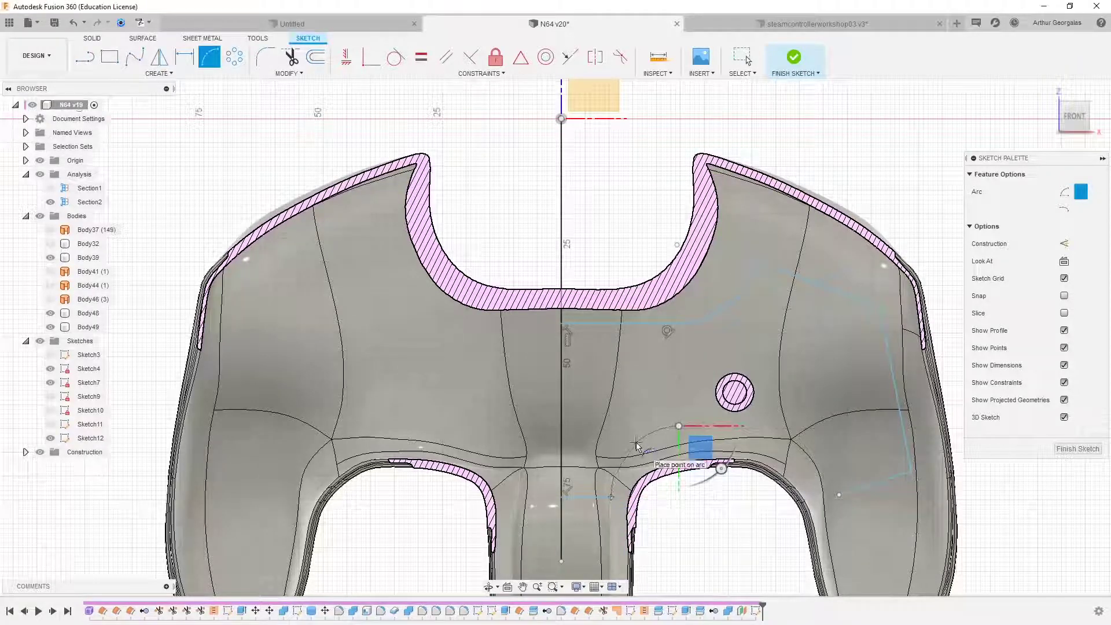
left_click(637, 444)
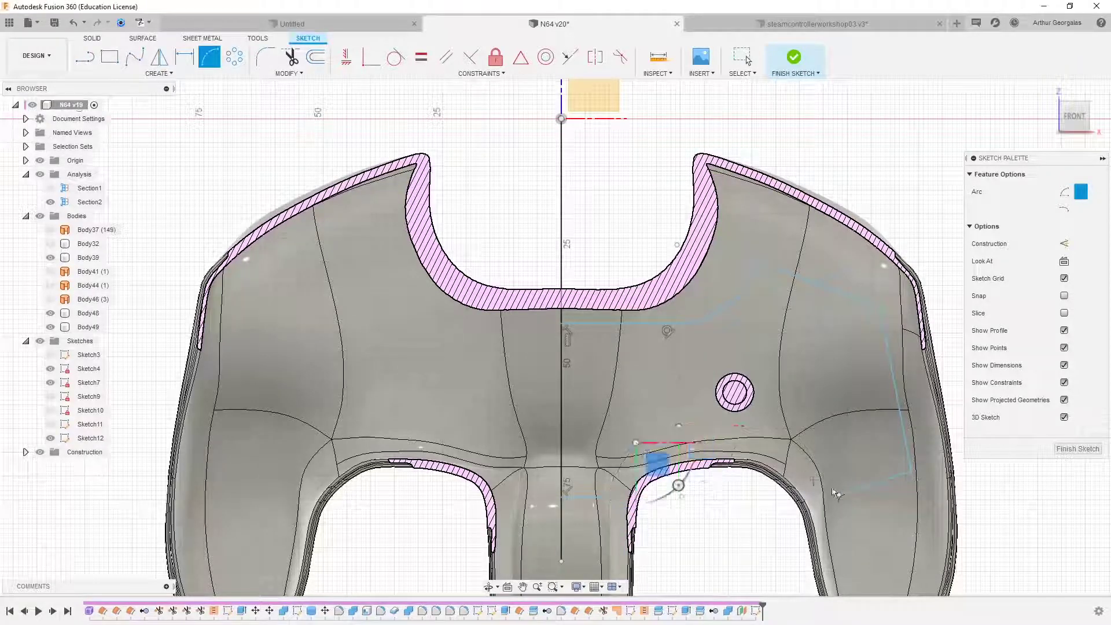
left_click(764, 426)
left_click(798, 434)
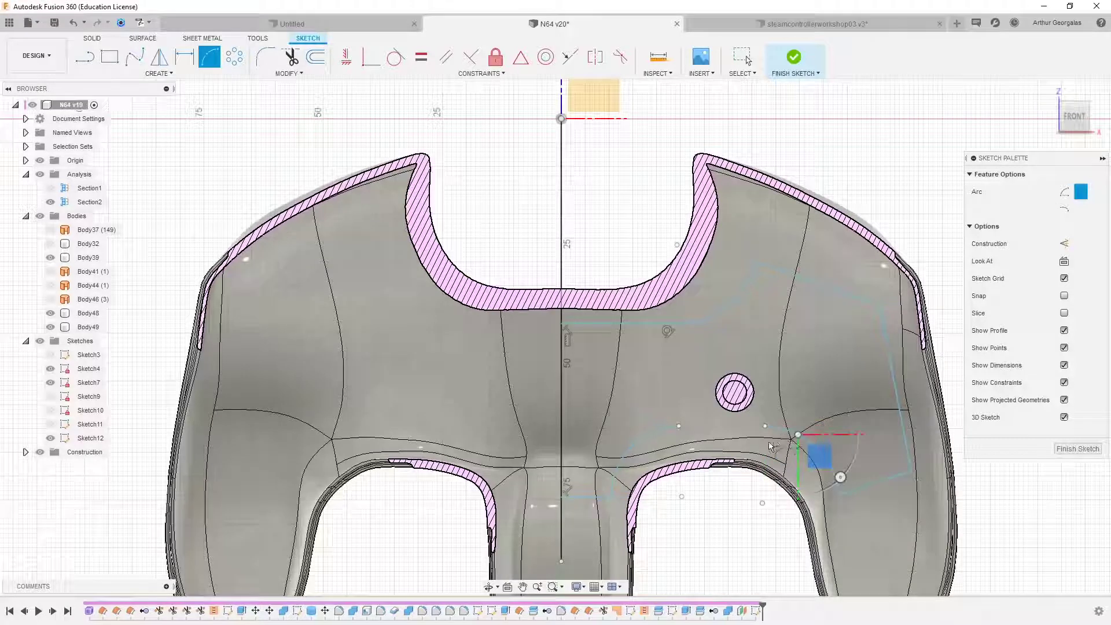
key("Escape")
Step: Close the half outline with a horizontal line joining the upper ends of the two arcs below the button
key("l")
left_click(764, 427)
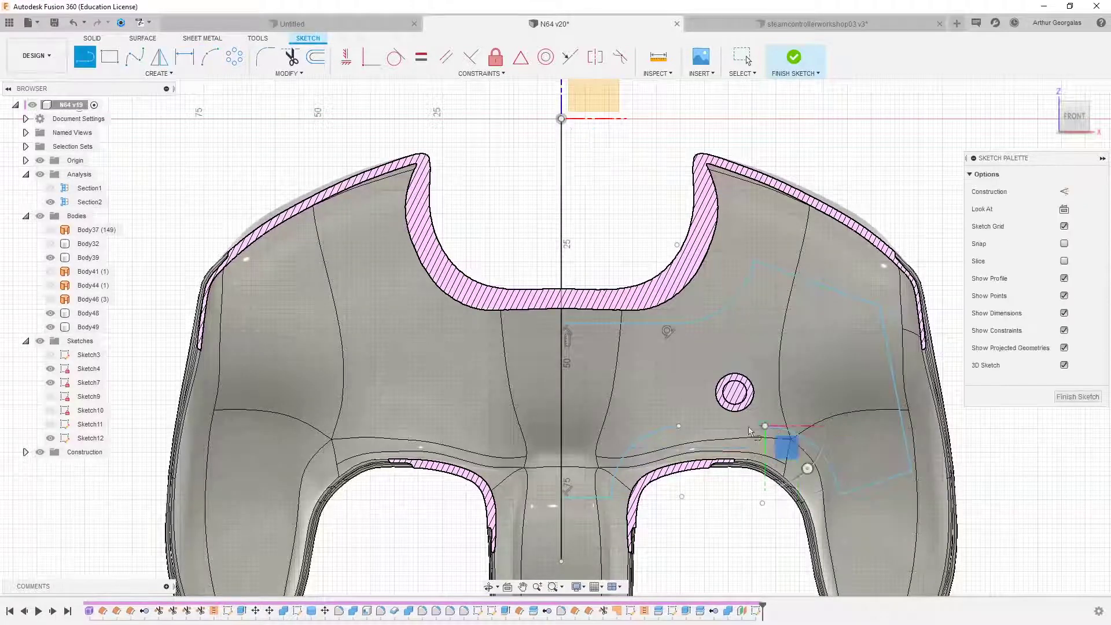
scroll(686, 432, "up", 3)
left_click(679, 428)
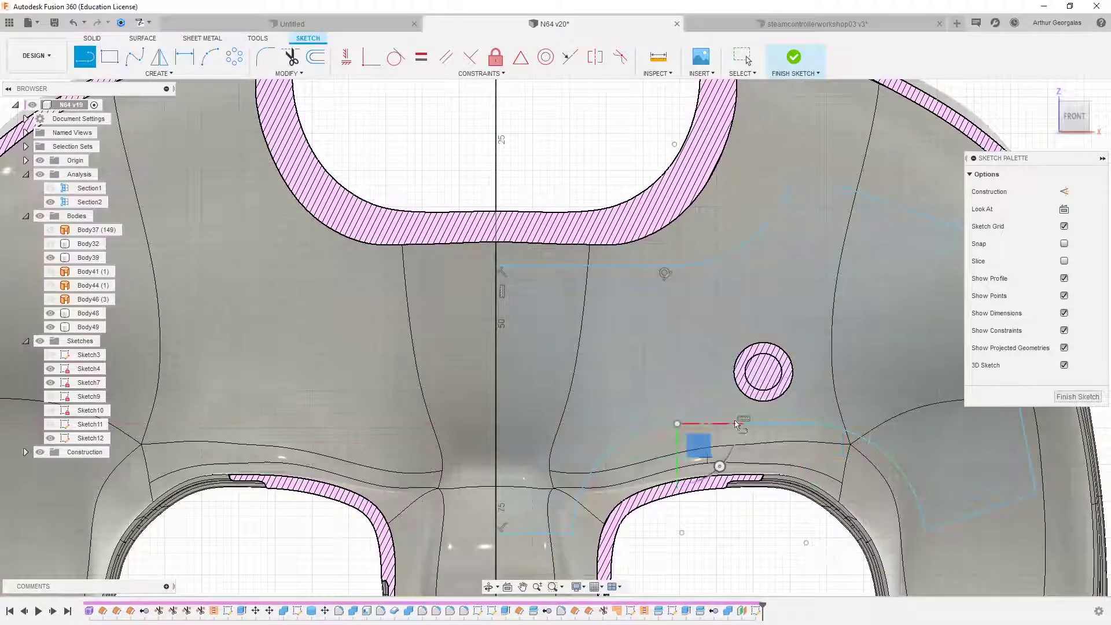
right_click(698, 412)
key("Escape")
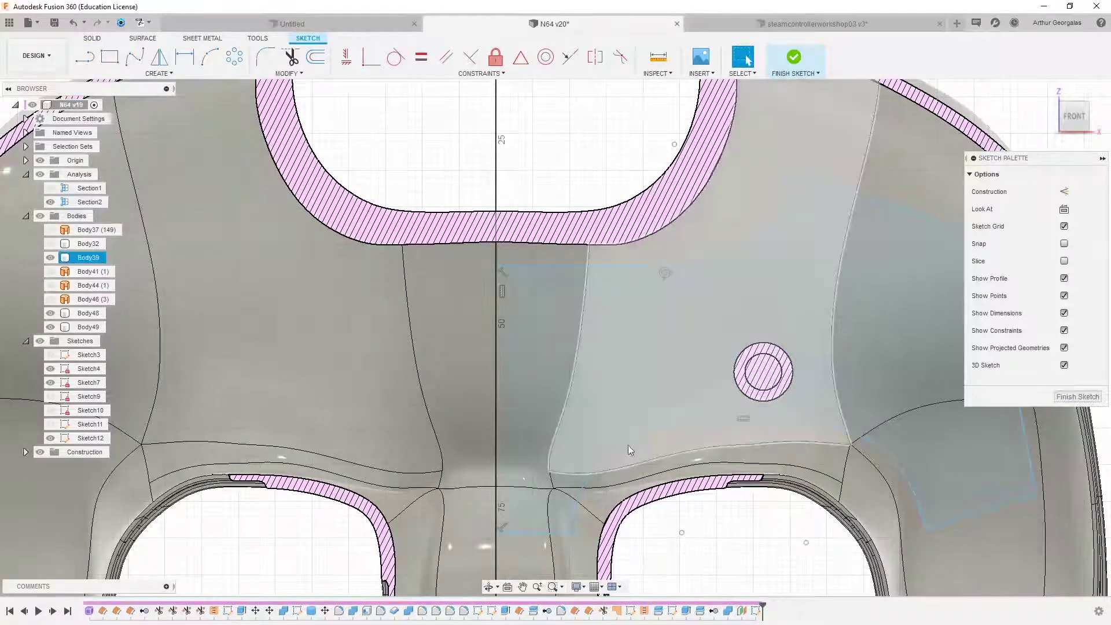
Step: Apply tangent constraints between the horizontal line below the button and the arcs on both its ends
left_click(395, 57)
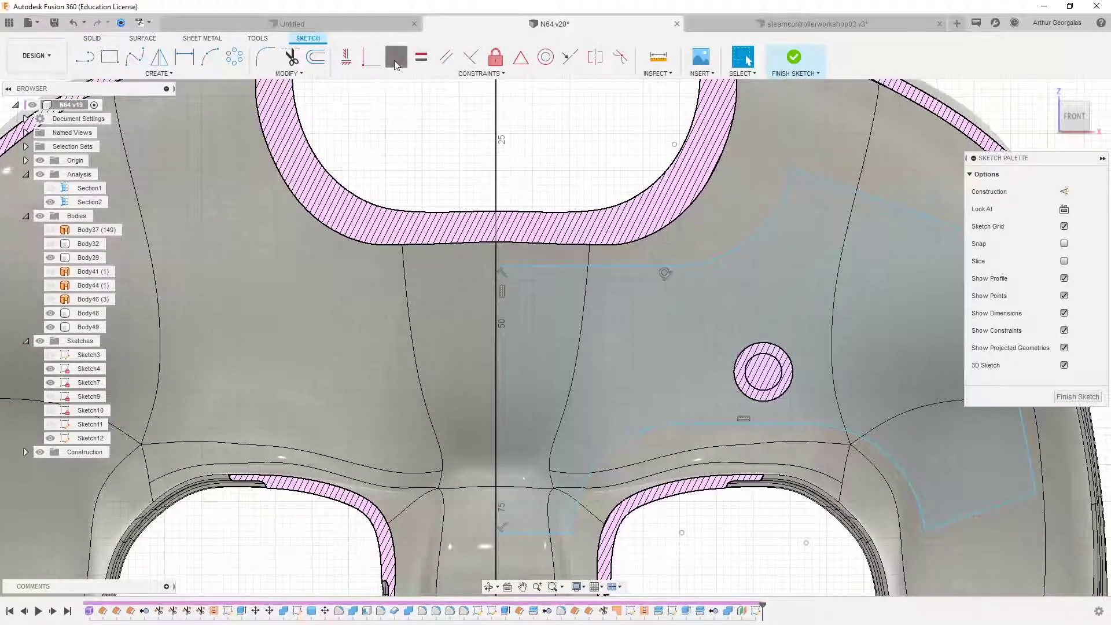
left_click(665, 427)
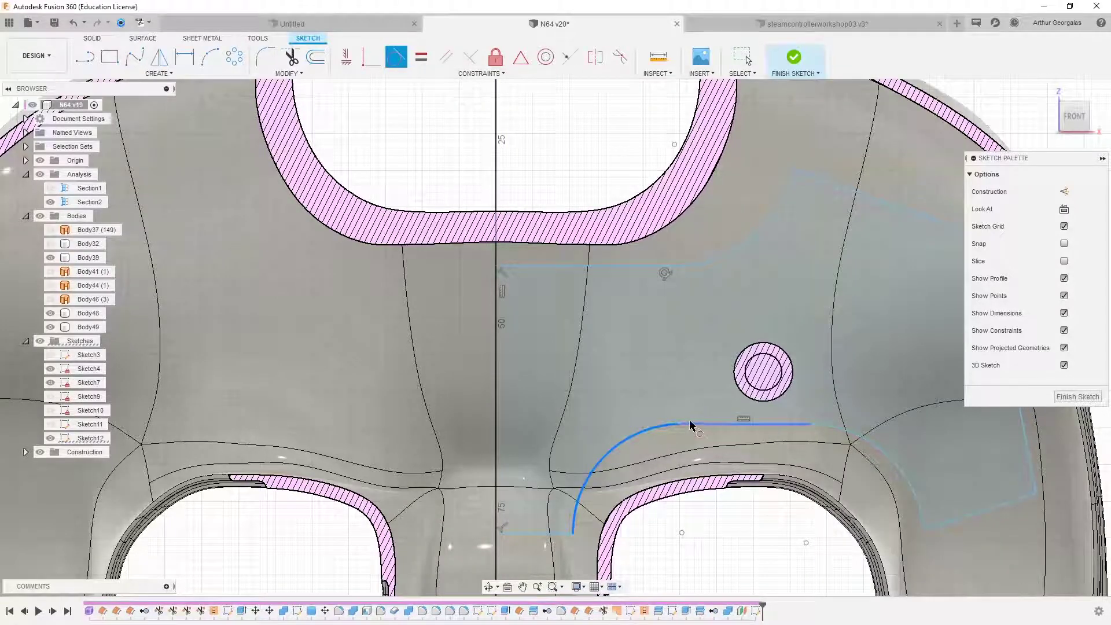
left_click(690, 425)
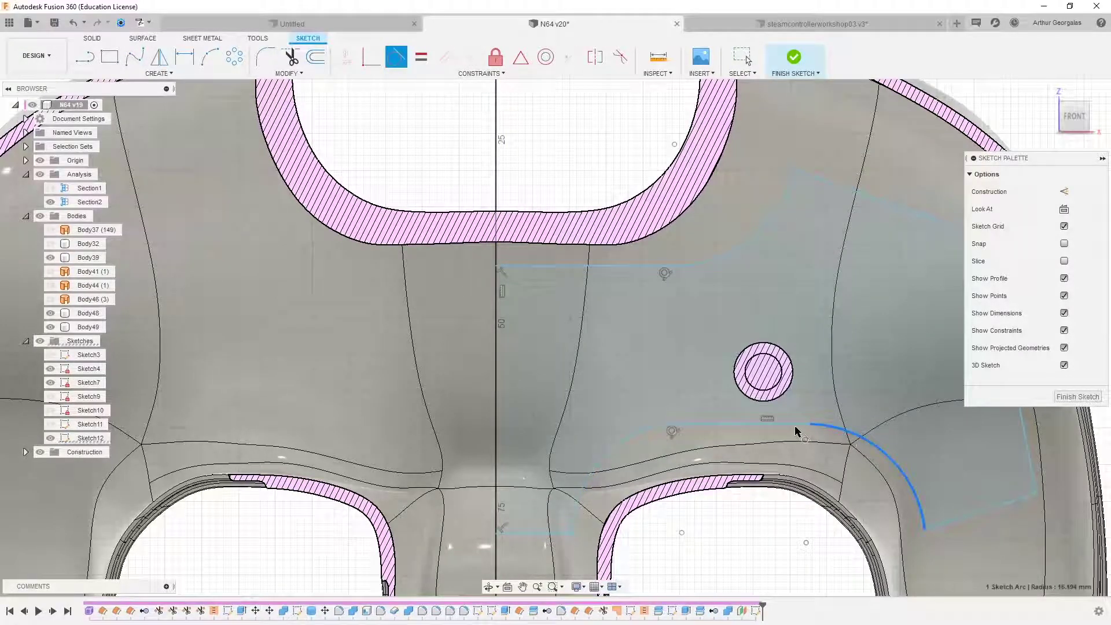
scroll(872, 442, "down", 3)
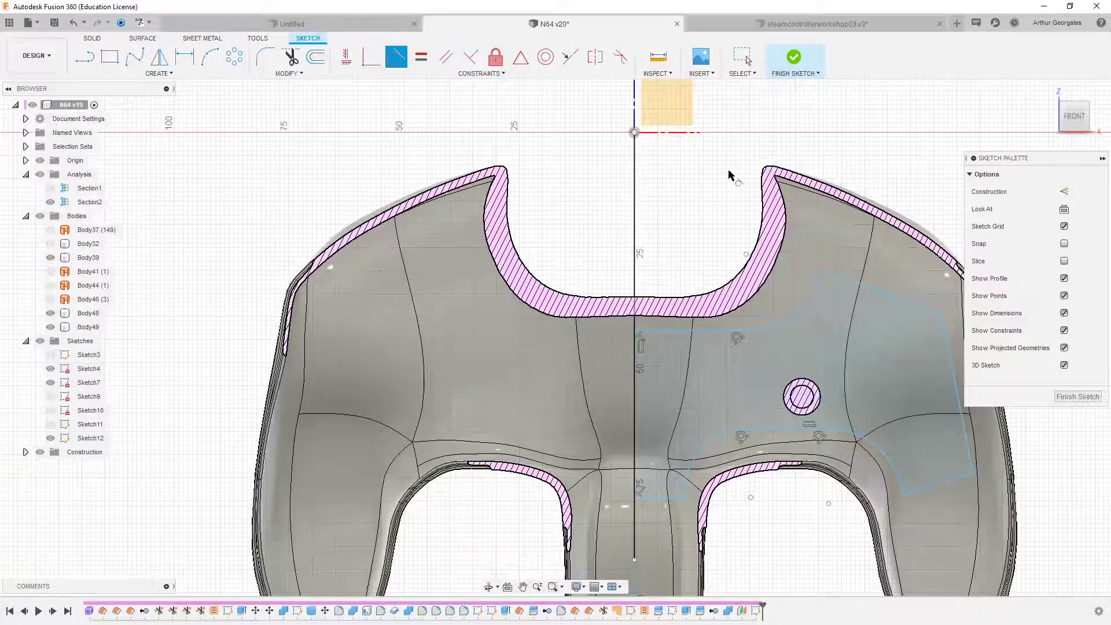
key("Escape")
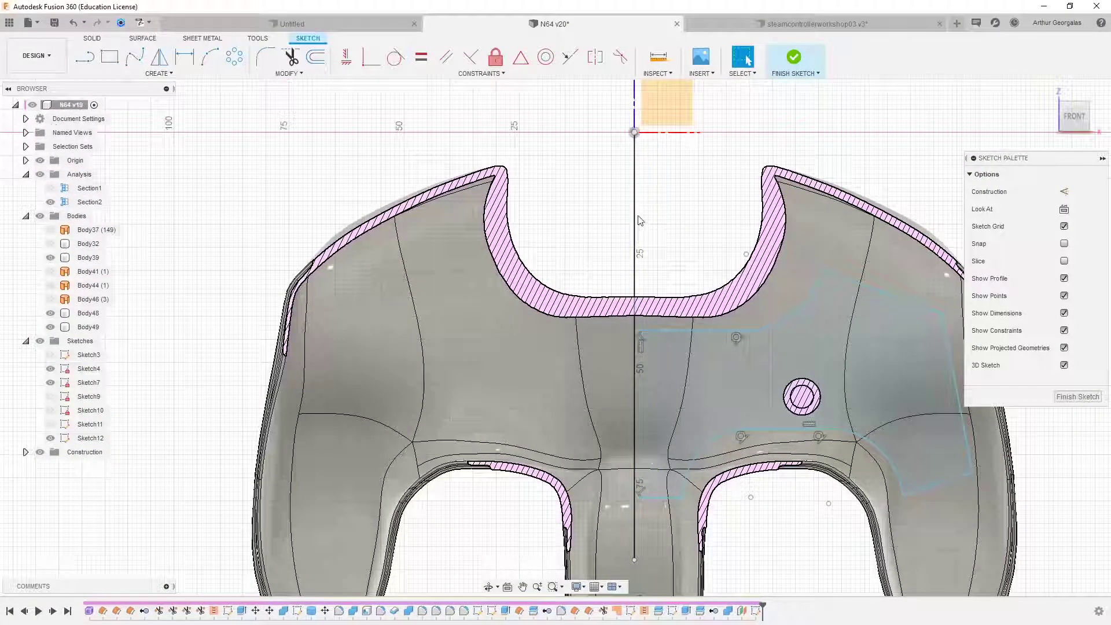
Step: Convert the sketch's vertical centreline to construction geometry
left_click(1063, 191)
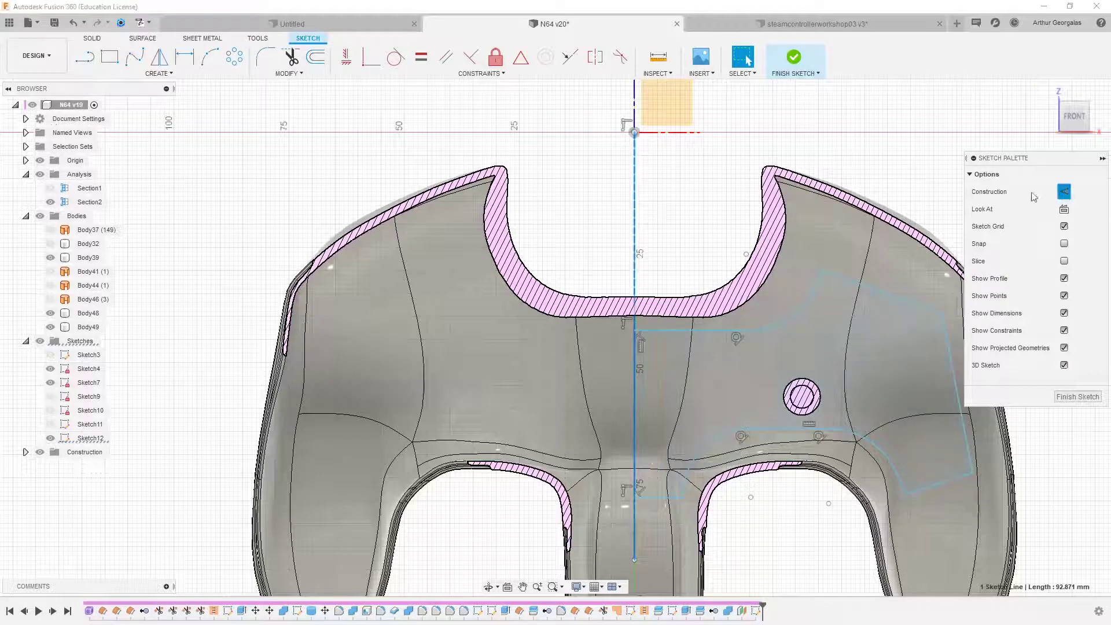
left_click(680, 131)
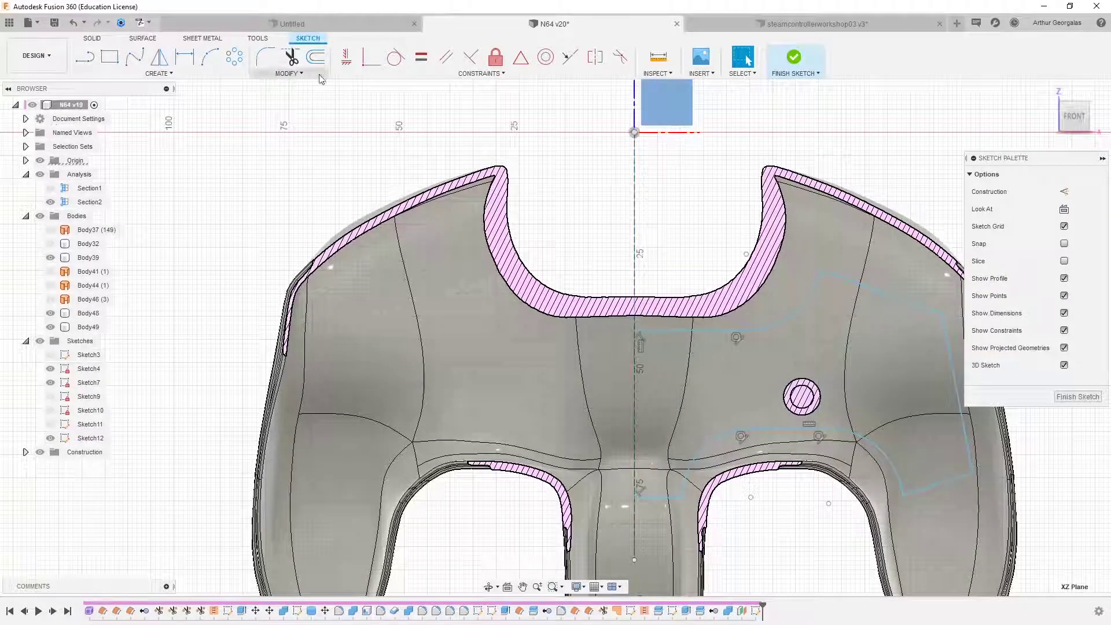
Step: Mirror the complete half outline of the support plate about the vertical construction centreline
left_click(159, 57)
left_click(745, 335)
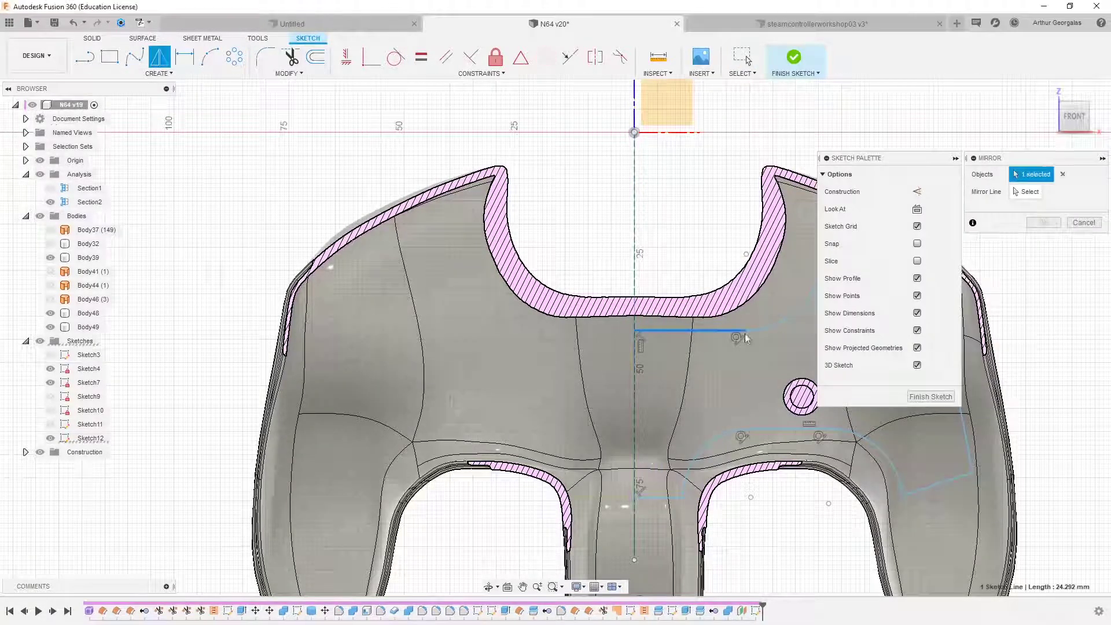
double_click(776, 331)
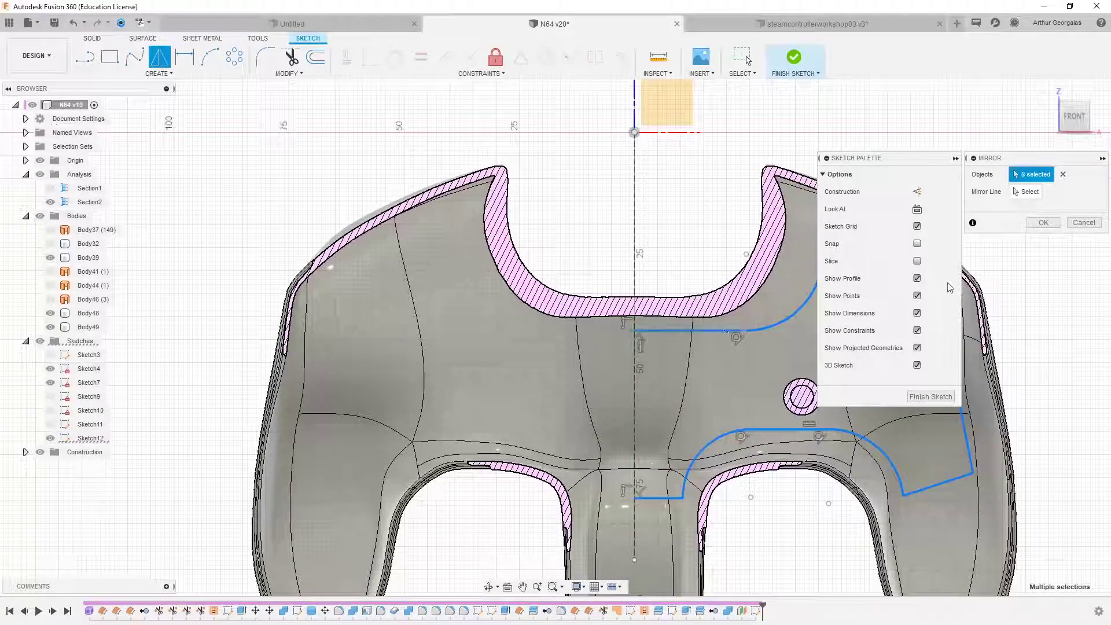
left_click(1028, 195)
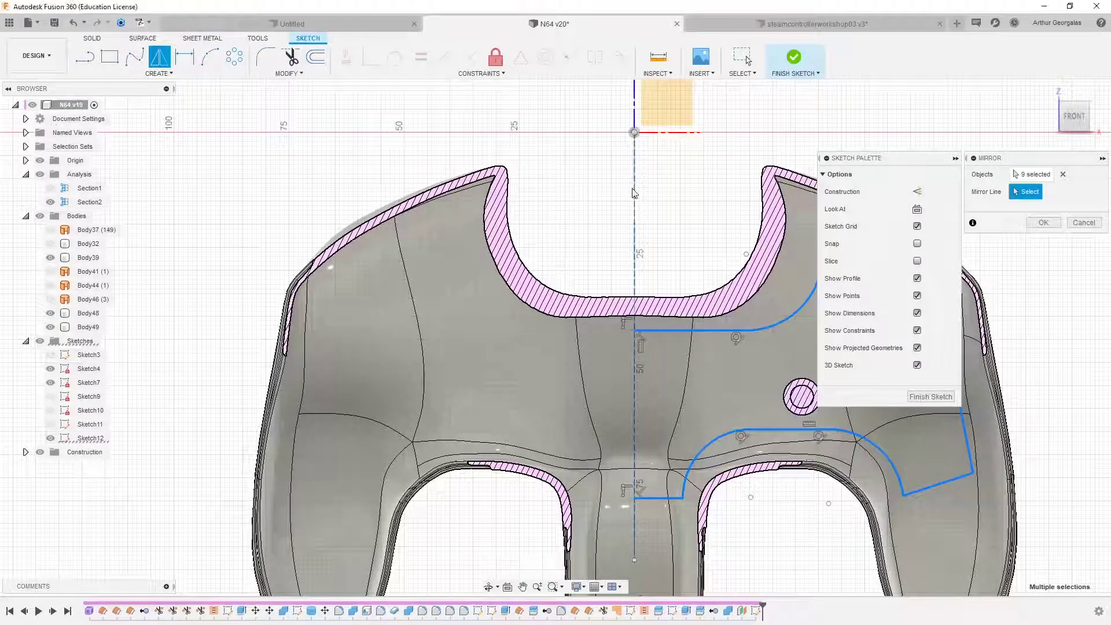
left_click(634, 194)
left_click(1041, 225)
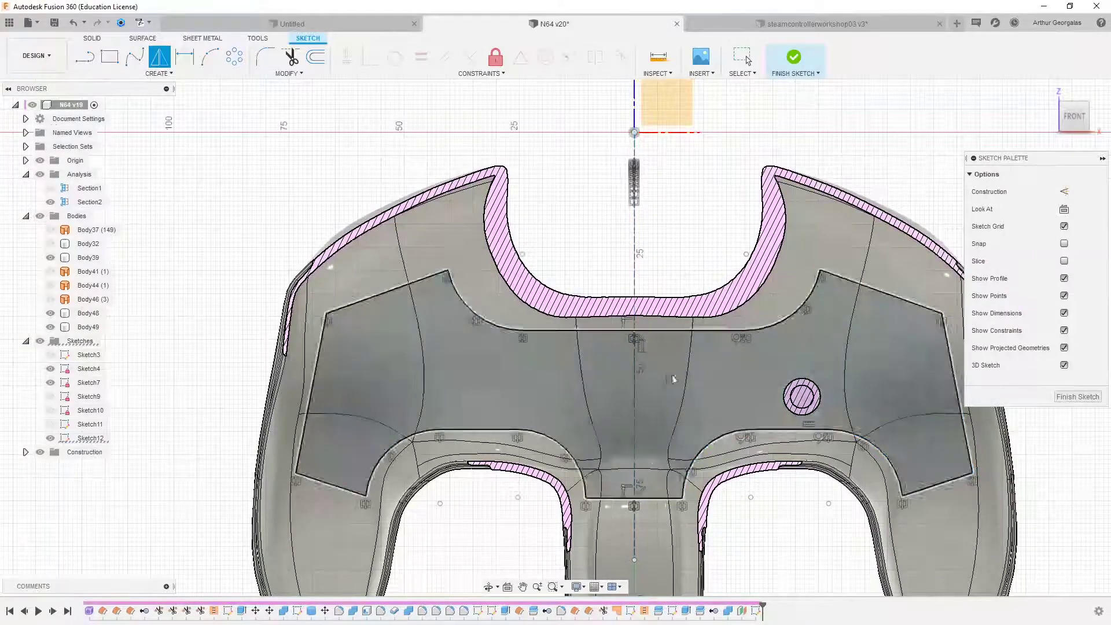
Step: Extrude the mirrored plate profile 2 mm toward the inside of the shell as a new body
scroll(769, 354, "down", 3)
middle_click_drag(763, 352, 700, 319, "shift")
middle_click_drag(902, 333, 796, 341, "shift")
scroll(811, 349, "up", 2)
left_click(93, 38)
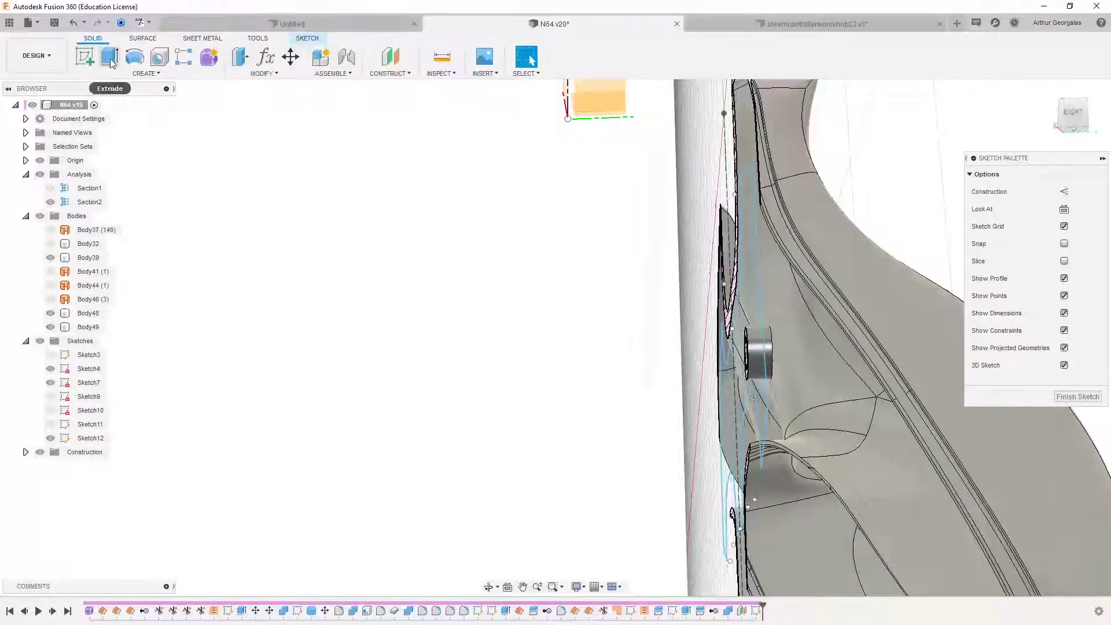
left_click(109, 56)
left_click(754, 310)
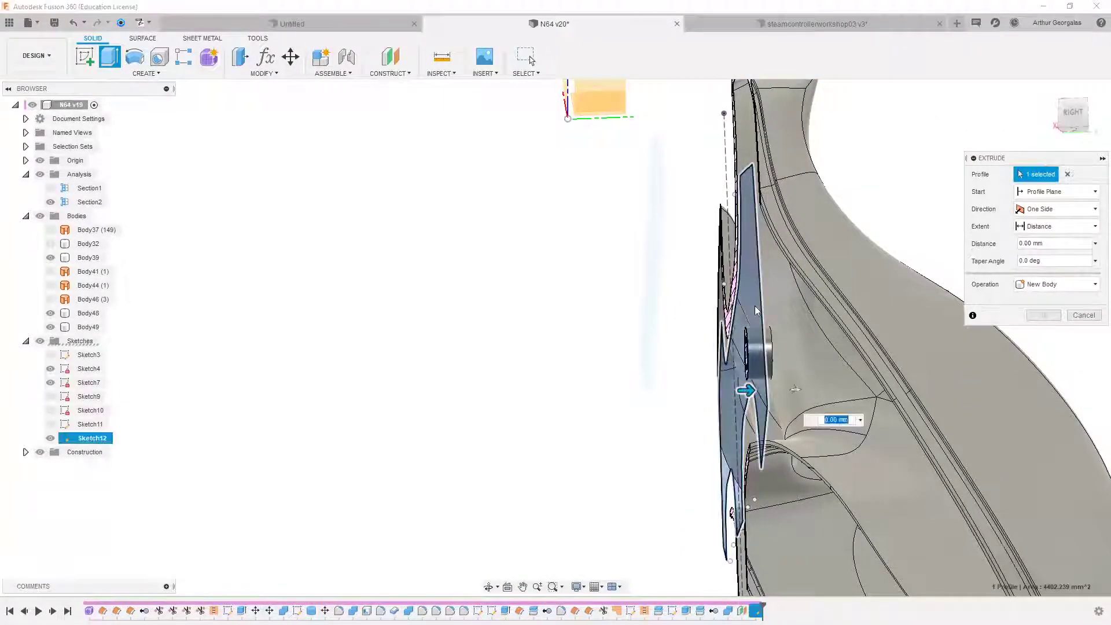
left_click_drag(742, 412, 718, 391)
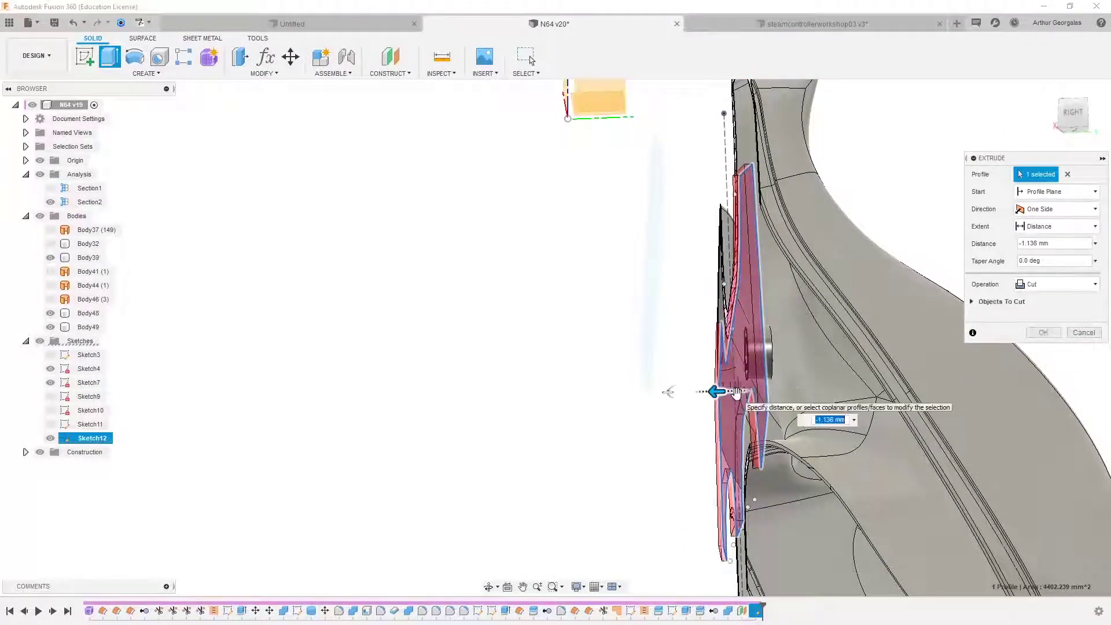
type("2")
left_click(1061, 286)
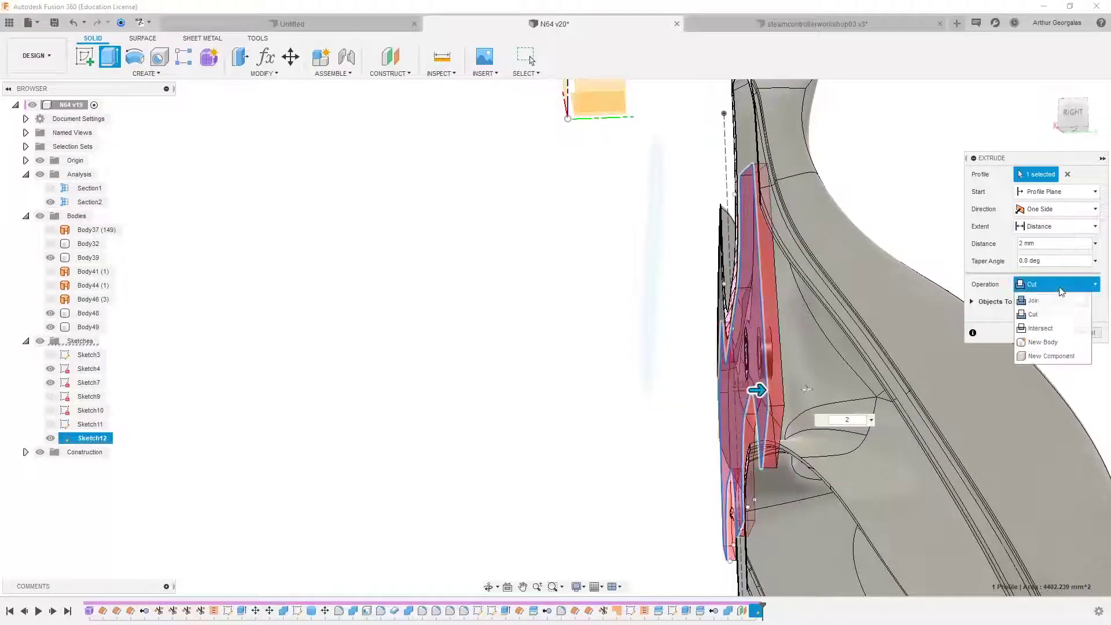
left_click(1039, 341)
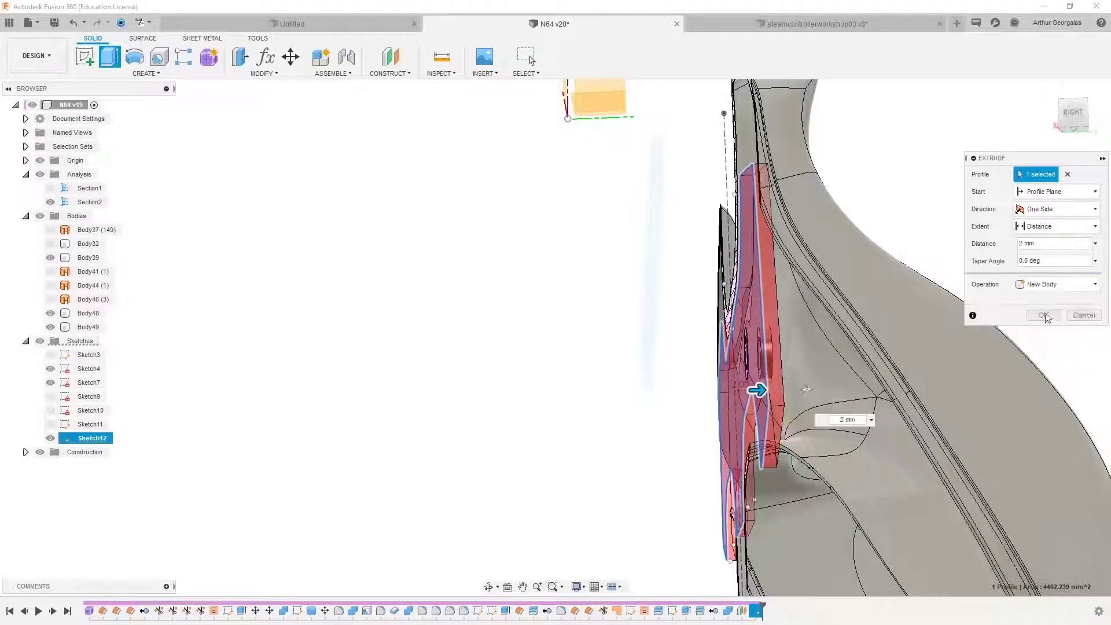
left_click(1043, 315)
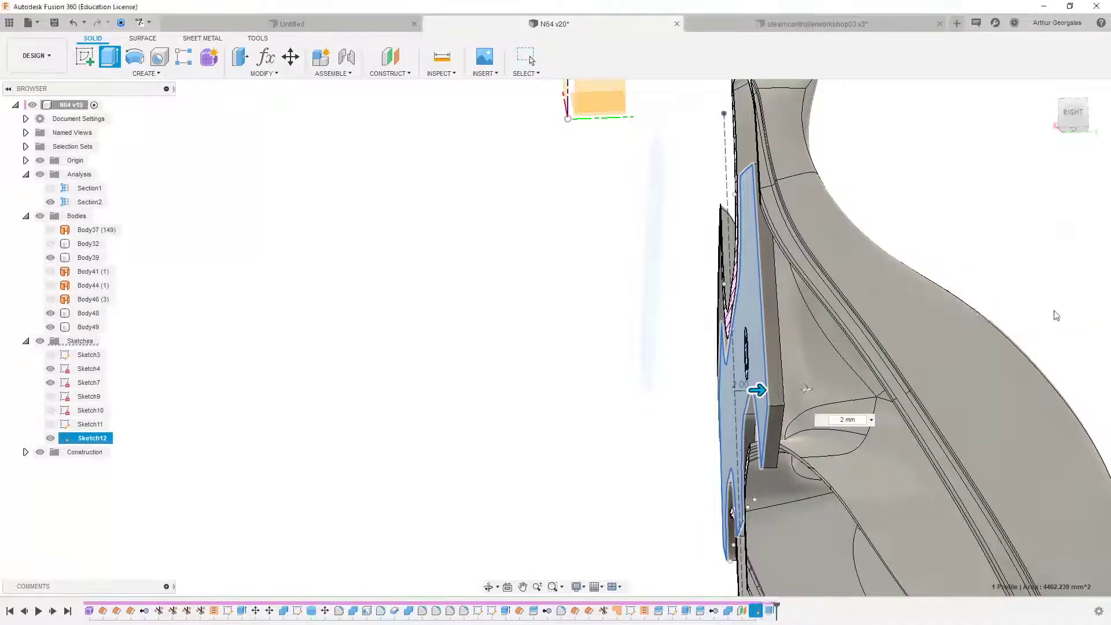
Step: Show Body32 and examine how the plate fits inside the sectioned shell from several sides
middle_click_drag(676, 276, 771, 215, "shift")
scroll(650, 231, "down", 4)
scroll(202, 338, "up", 3)
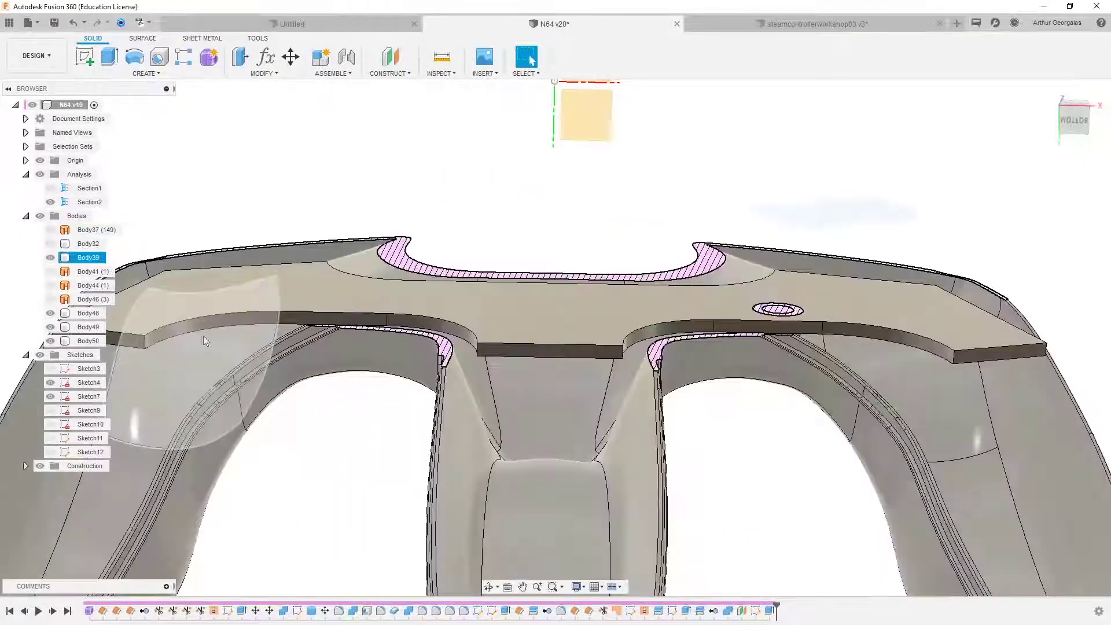
scroll(273, 300, "down", 3)
middle_click_drag(375, 226, 370, 277, "shift")
left_click(193, 314)
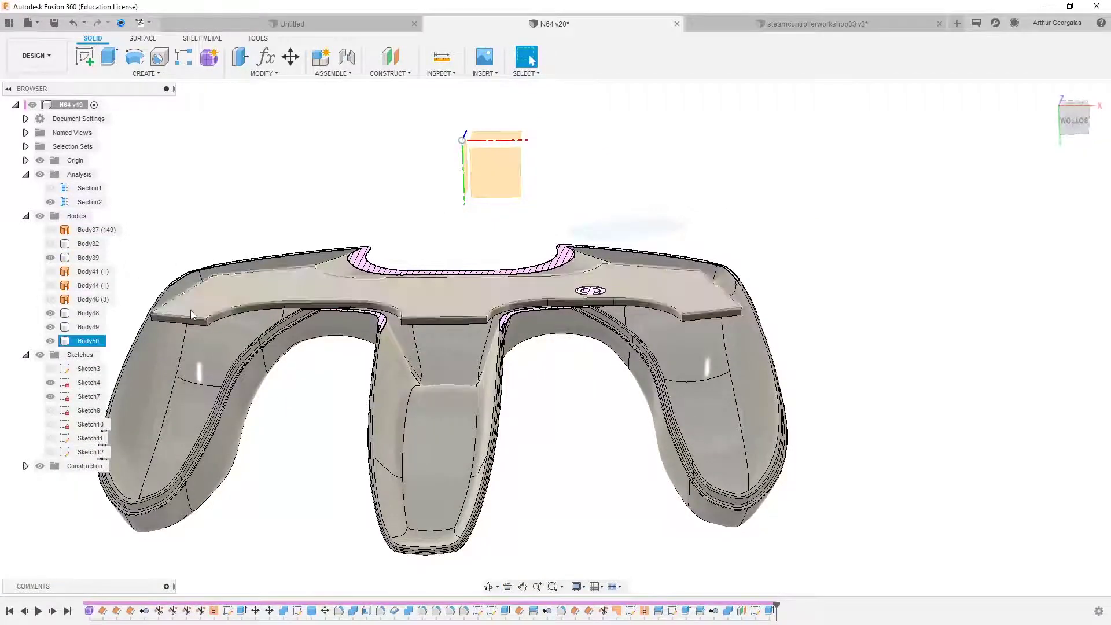
key("Escape")
left_click(51, 244)
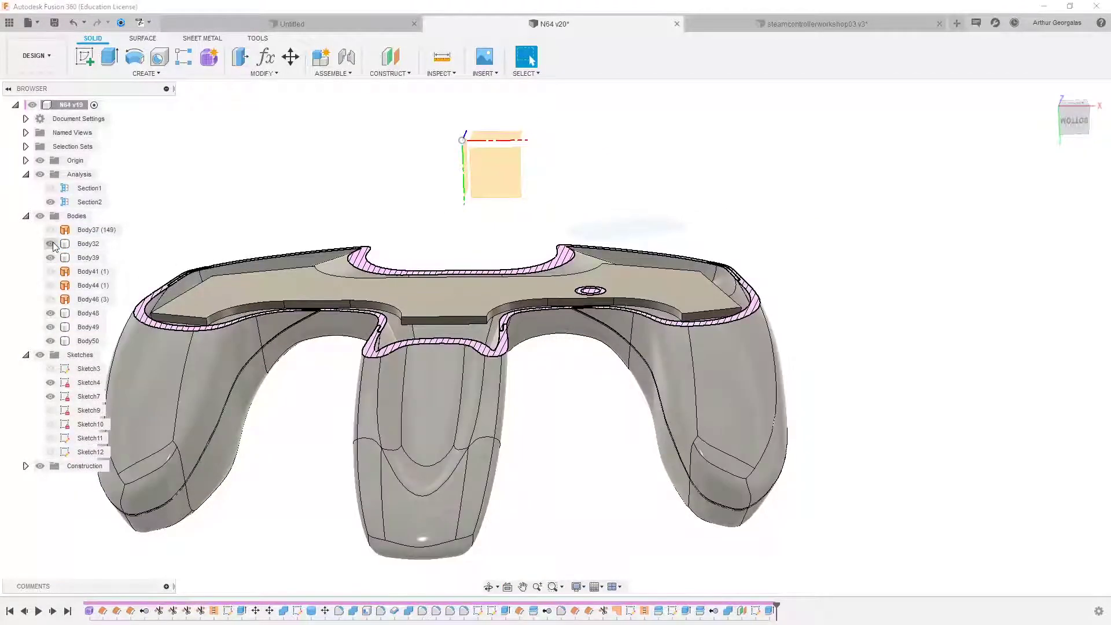
mouse_move(223, 282)
middle_mouse_down("shift")
mouse_move(181, 315)
mouse_move(165, 354)
middle_mouse_up("shift")
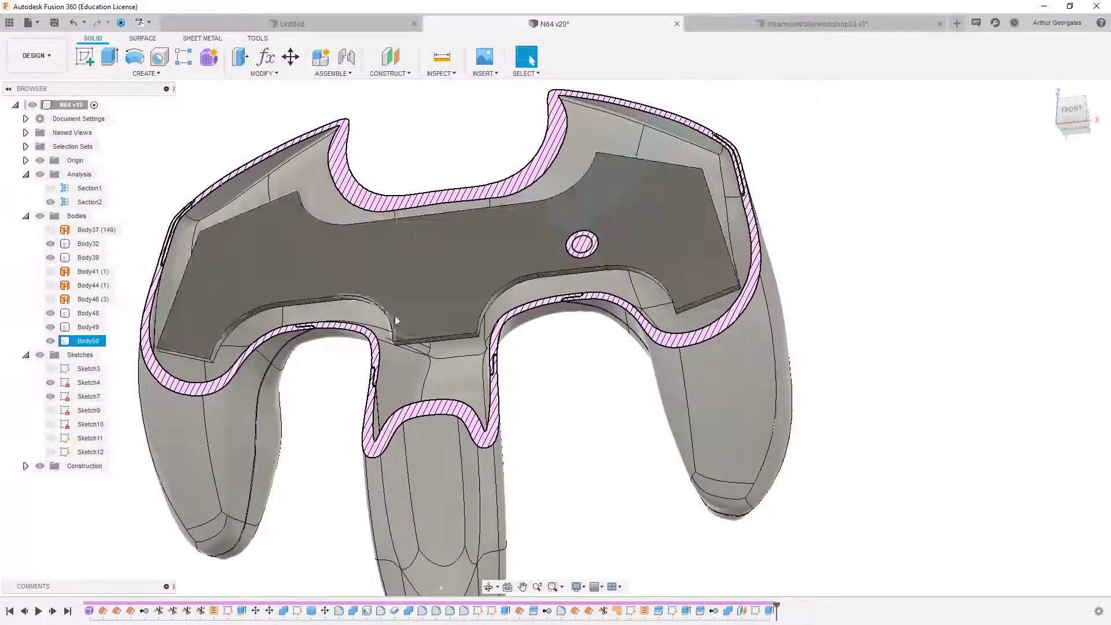
middle_click_drag(408, 317, 547, 347)
key("Escape")
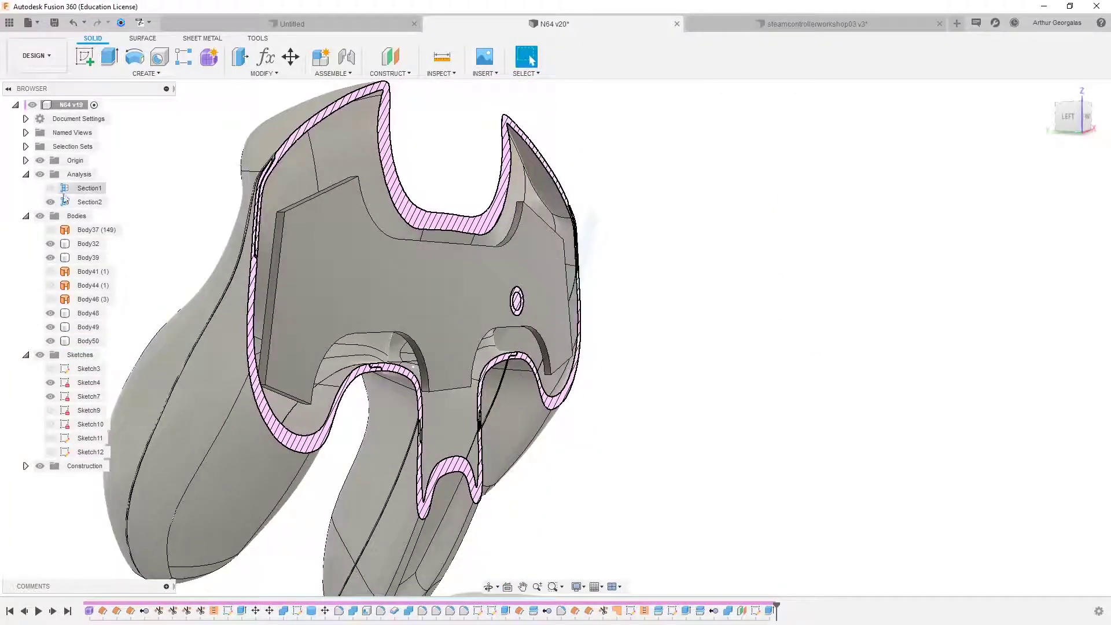
Step: Edit the Section2 analysis to a Y distance of about -1.8 mm, checking the clearance between plate corners and shell wall
double_click(100, 205)
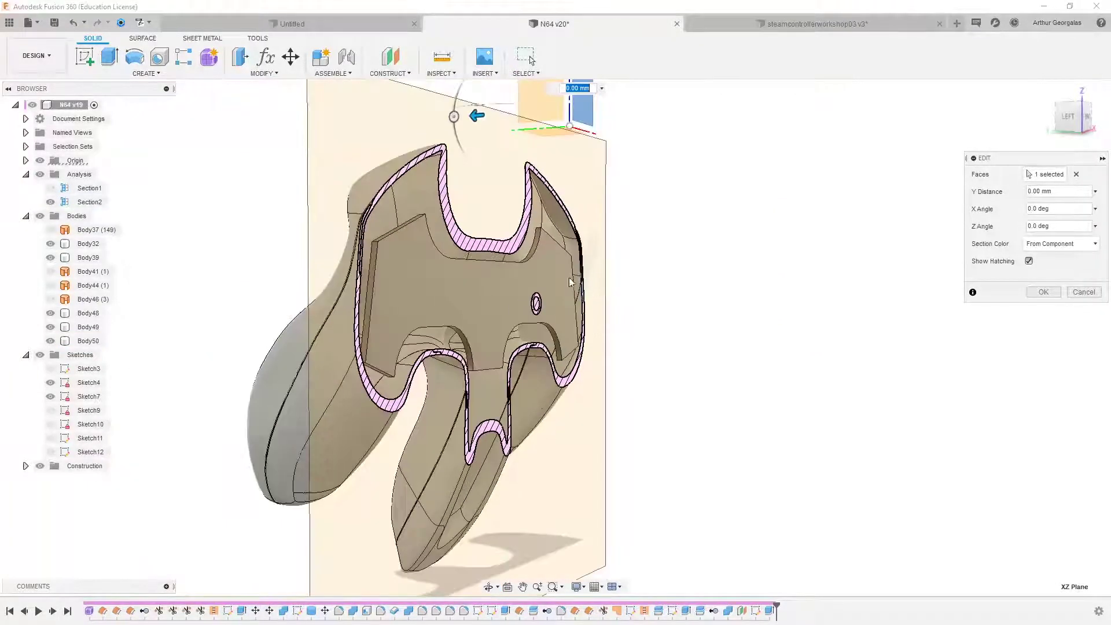
left_click_drag(471, 117, 480, 117)
middle_click_drag(459, 290, 415, 328, "shift")
middle_click_drag(605, 246, 670, 284, "shift")
scroll(670, 284, "up", 10)
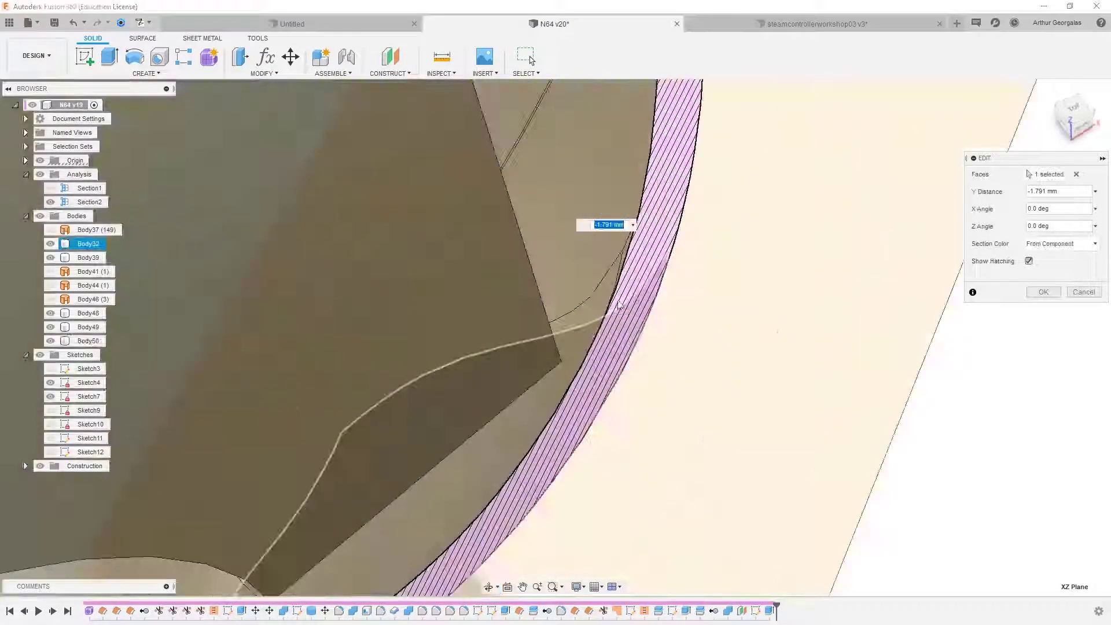
scroll(525, 375, "down", 15)
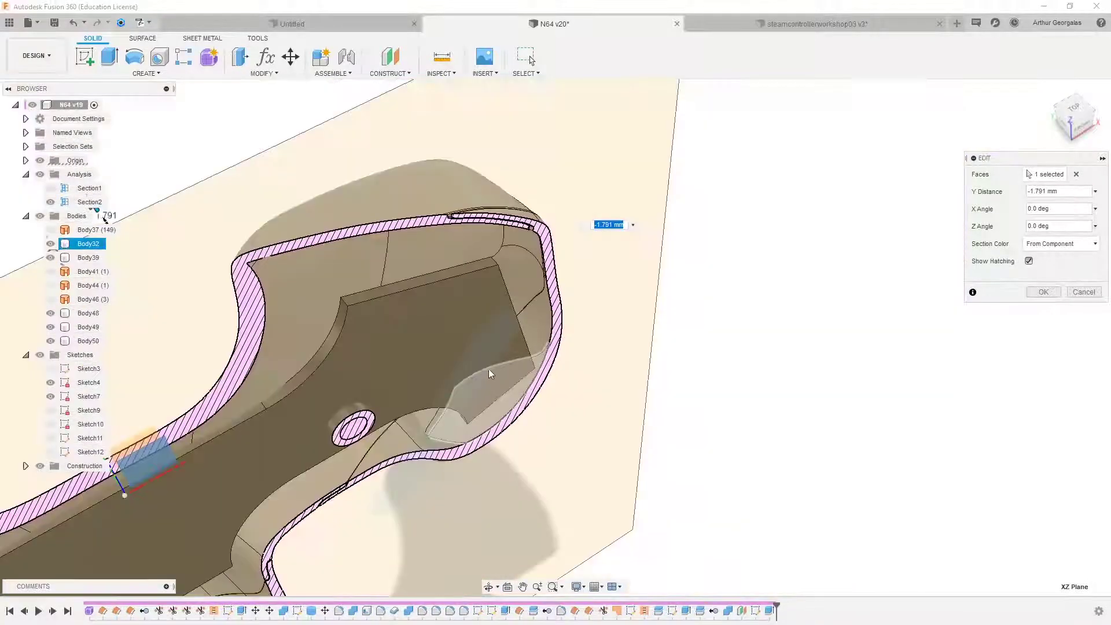
middle_click_drag(303, 462, 371, 395)
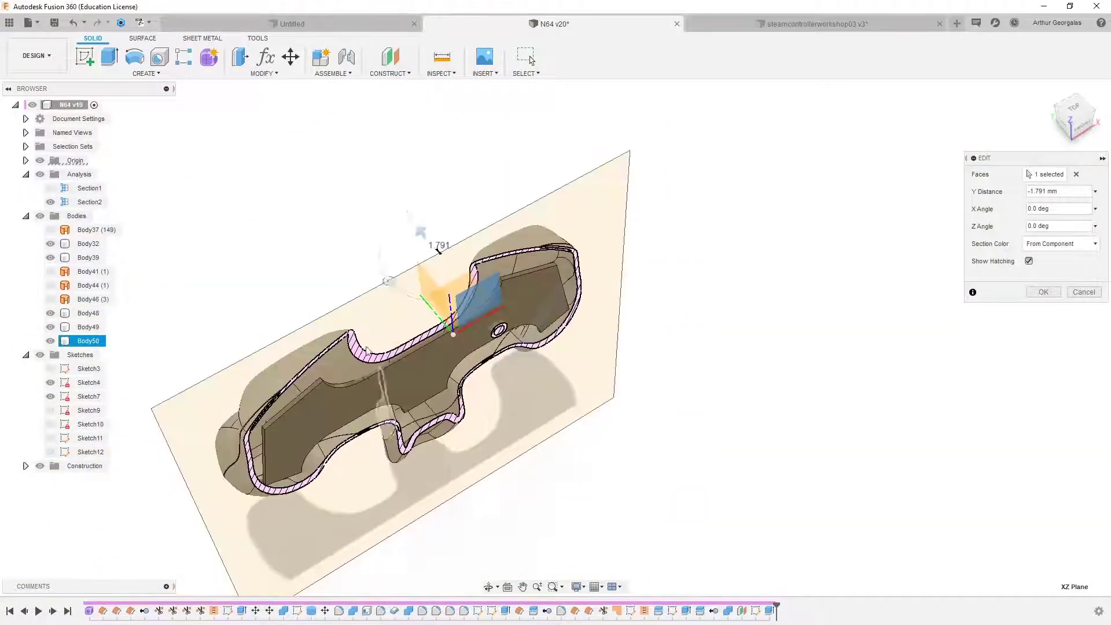
middle_click_drag(365, 350, 386, 326, "shift")
left_click(1050, 293)
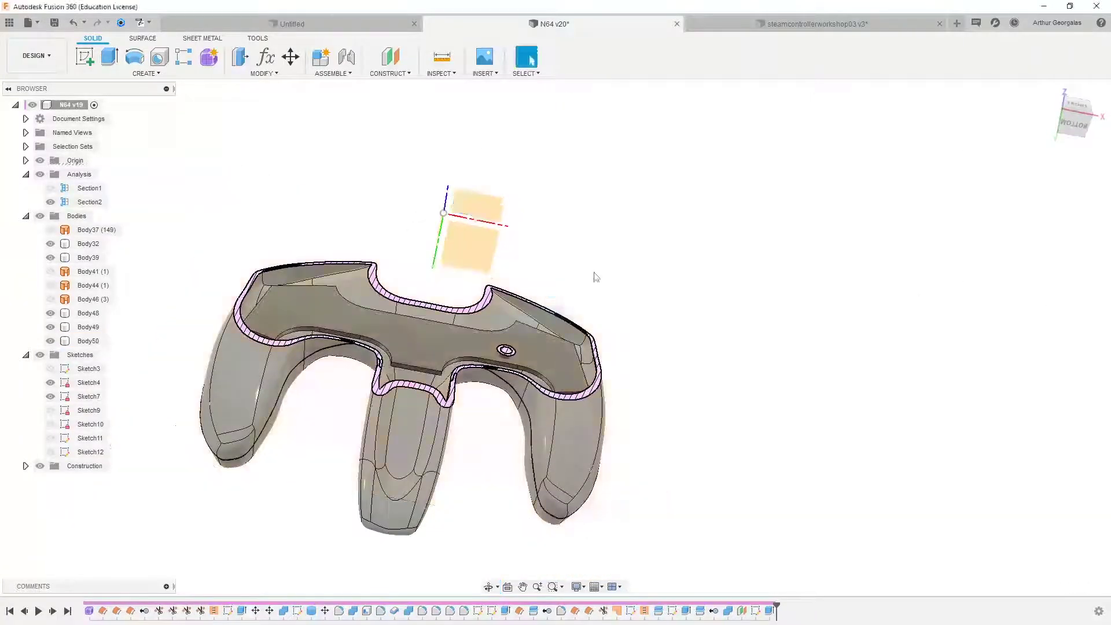
Step: Turn off the section analysis display and hide Body39 to expose the plate inside the shell
scroll(400, 328, "up", 10)
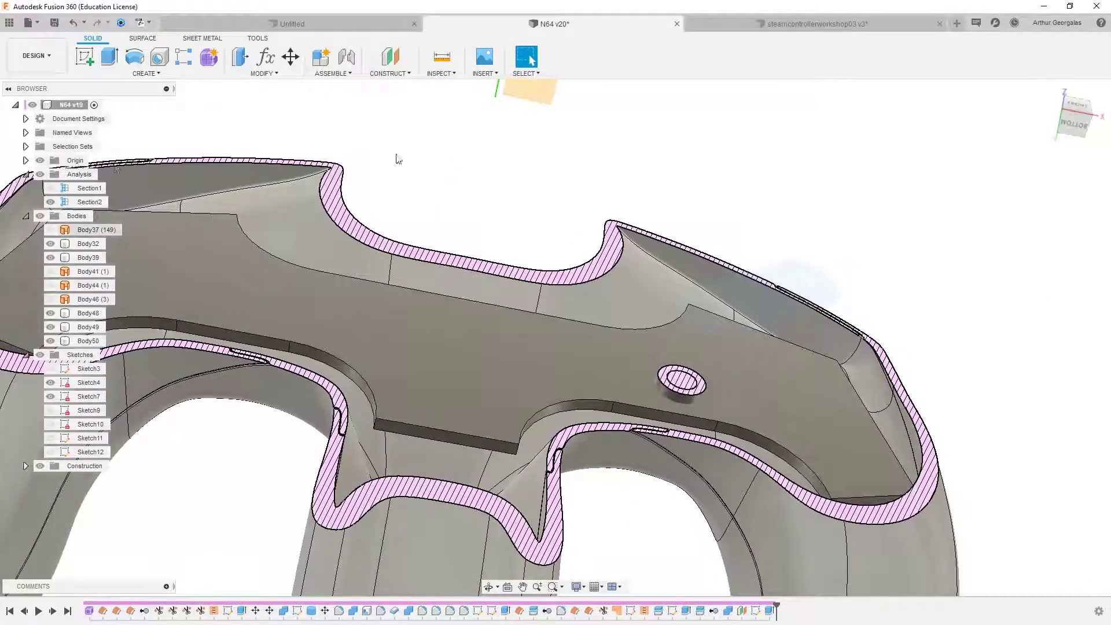
left_click(39, 175)
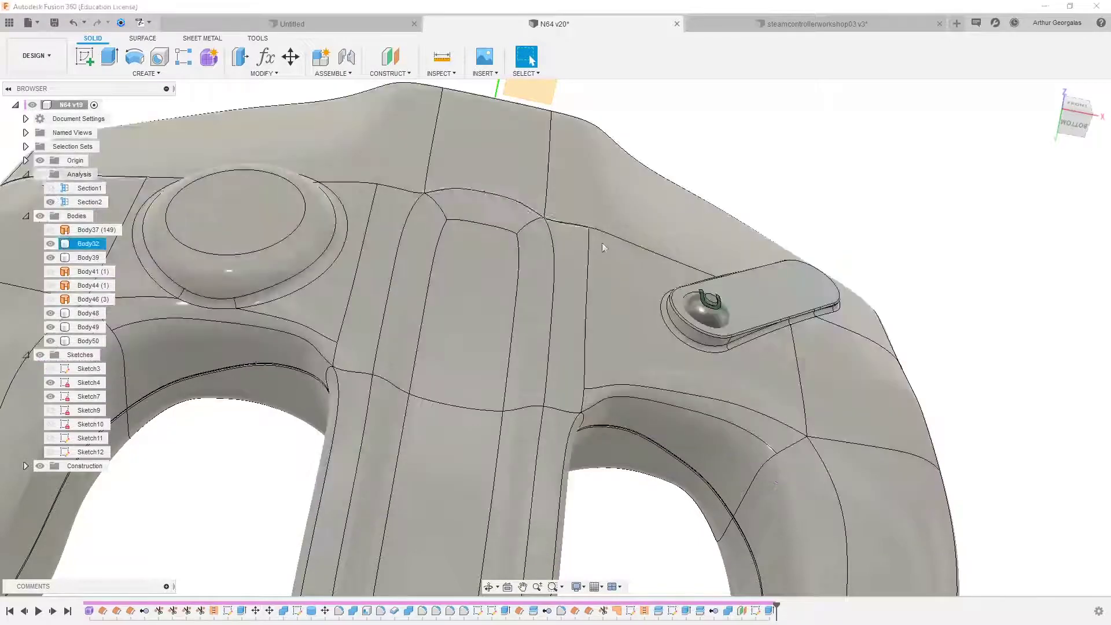
scroll(601, 248, "down", 5)
left_click(495, 266)
left_click(381, 319)
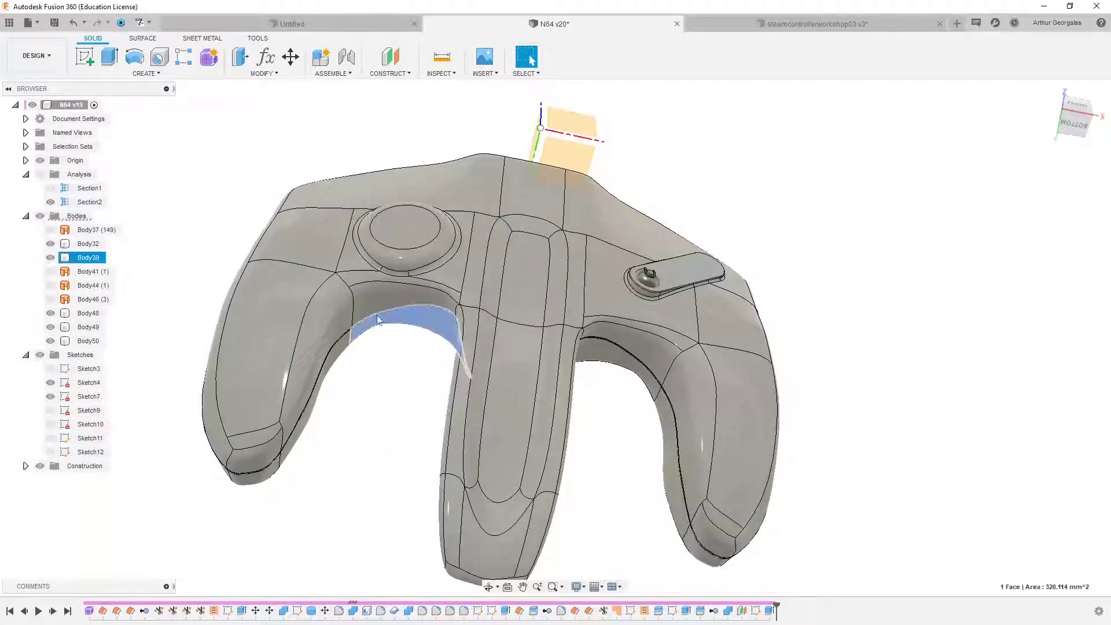
left_click(50, 257)
Step: Start a fillet on the plate, selecting two short corner edges on the wing away from the button and two on the central tab
middle_click_drag(376, 337, 349, 377, "shift")
scroll(348, 378, "up", 5)
double_click(261, 354)
middle_click_drag(260, 354, 287, 398, "shift")
scroll(216, 385, "up", 2)
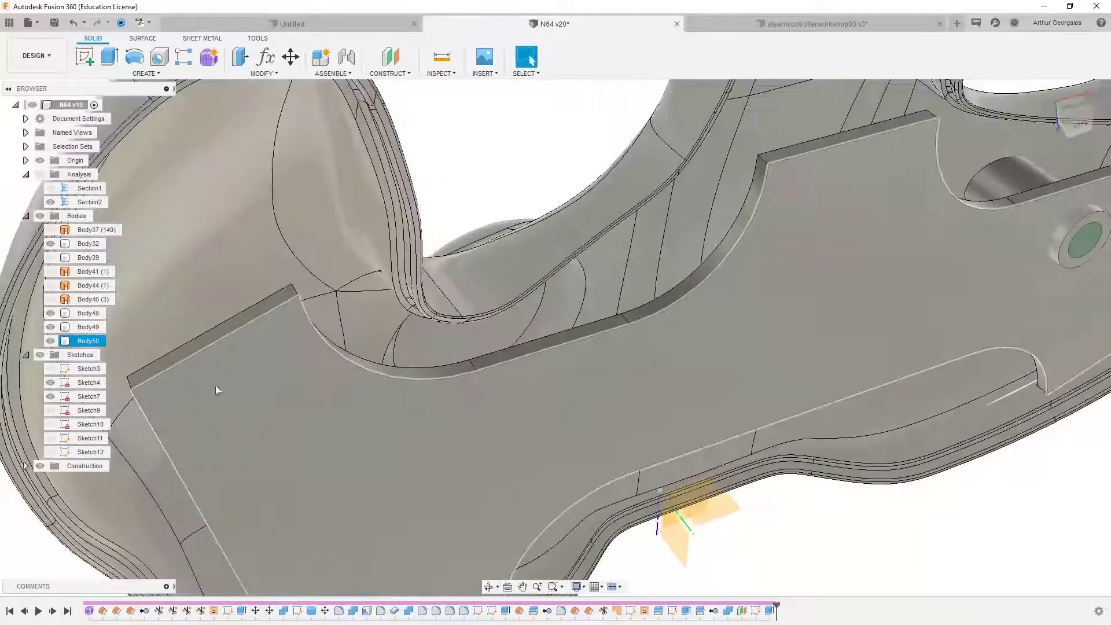
key("f")
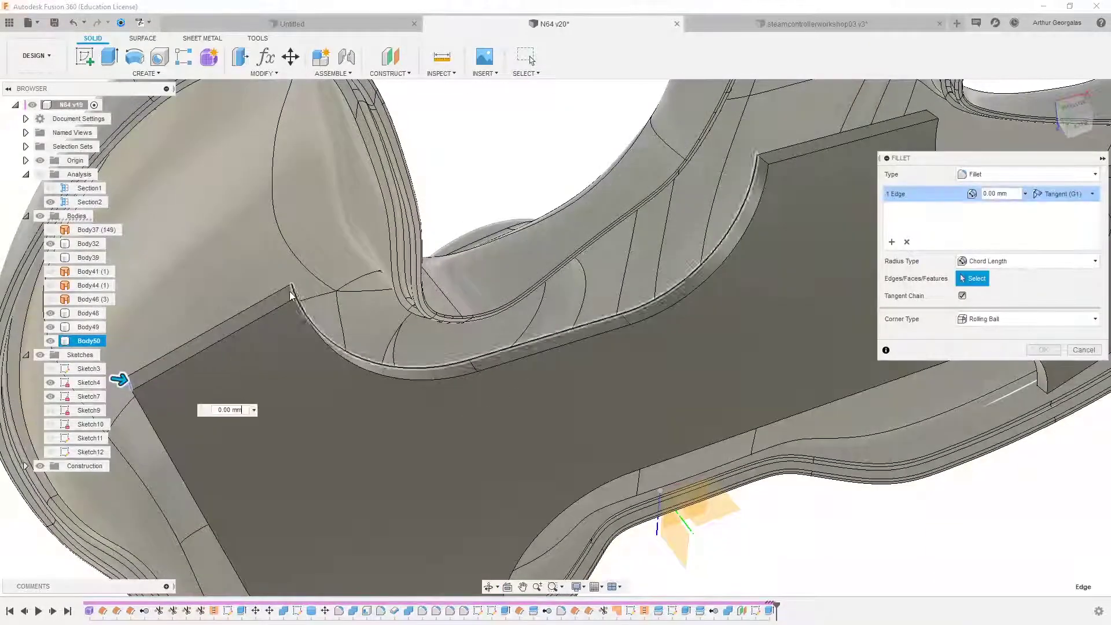
left_click(754, 184)
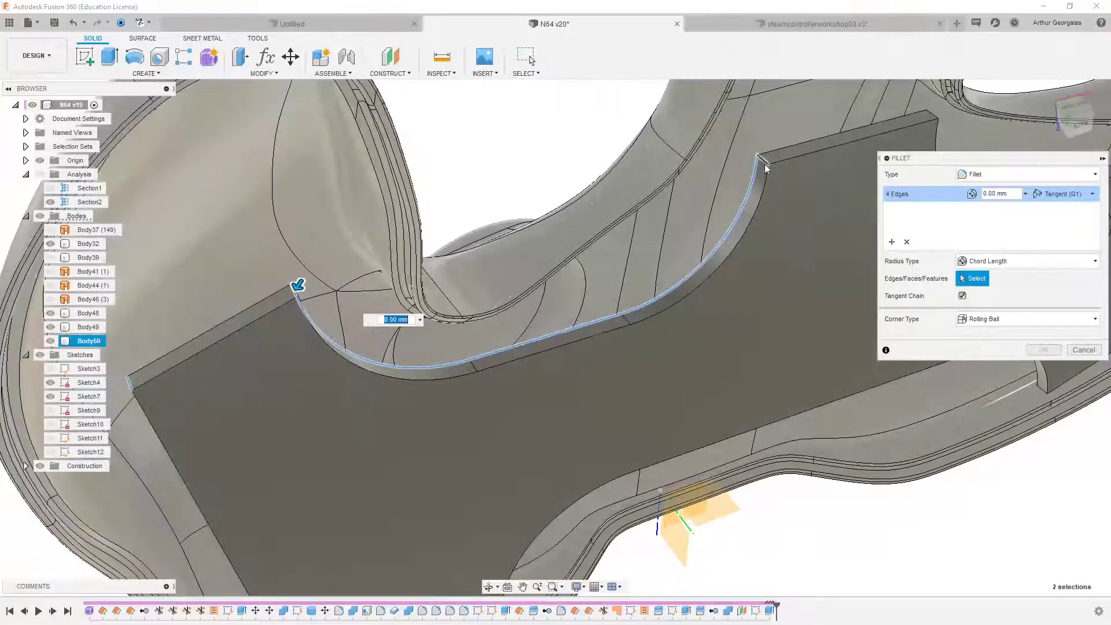
left_click(755, 169)
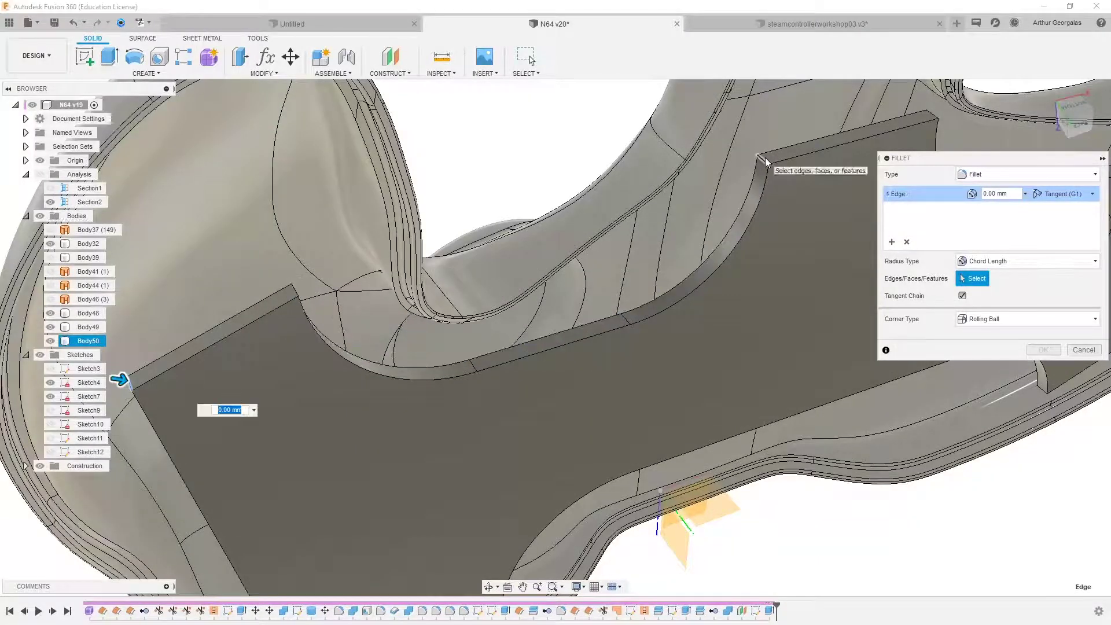
left_click(764, 162)
scroll(757, 154, "down", 3)
left_click(293, 288)
scroll(291, 323, "down", 5)
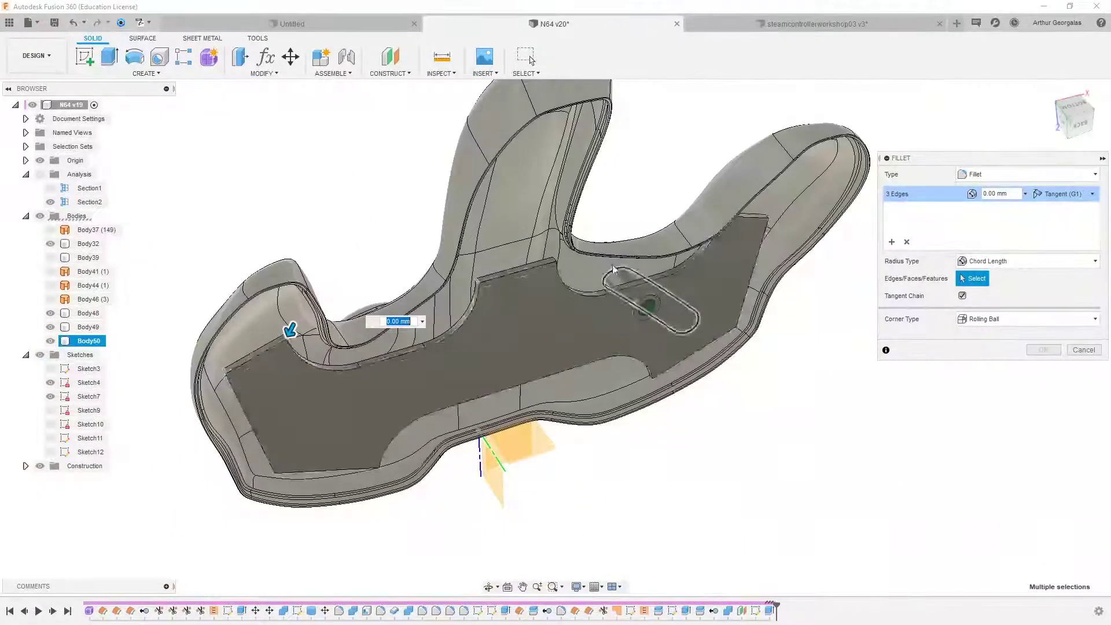
scroll(520, 265, "up", 8)
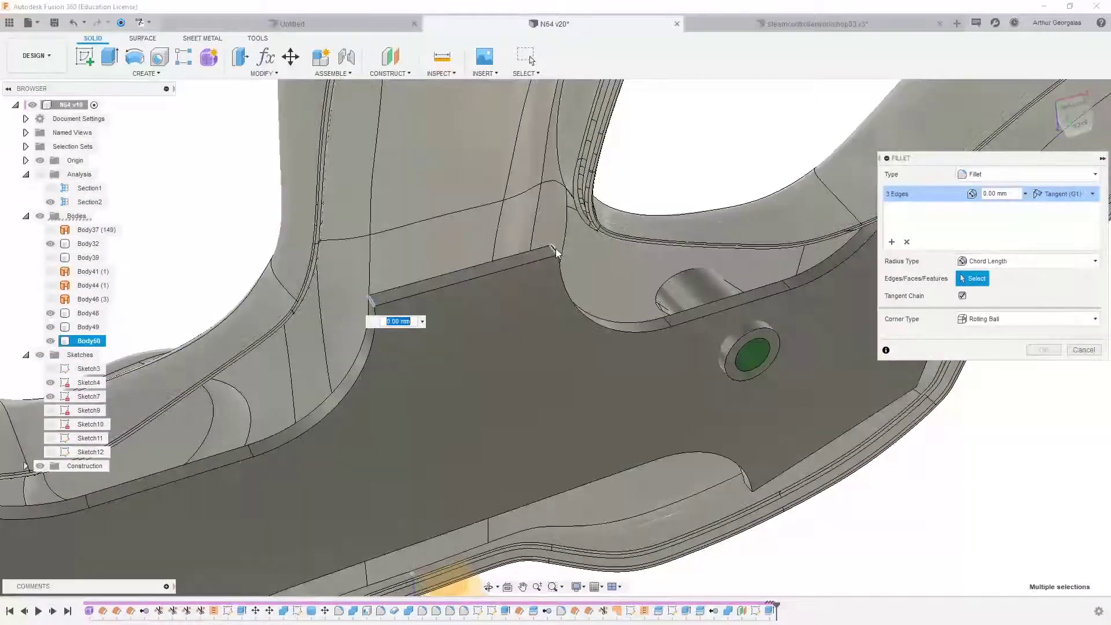
left_click(555, 248)
scroll(556, 248, "down", 5)
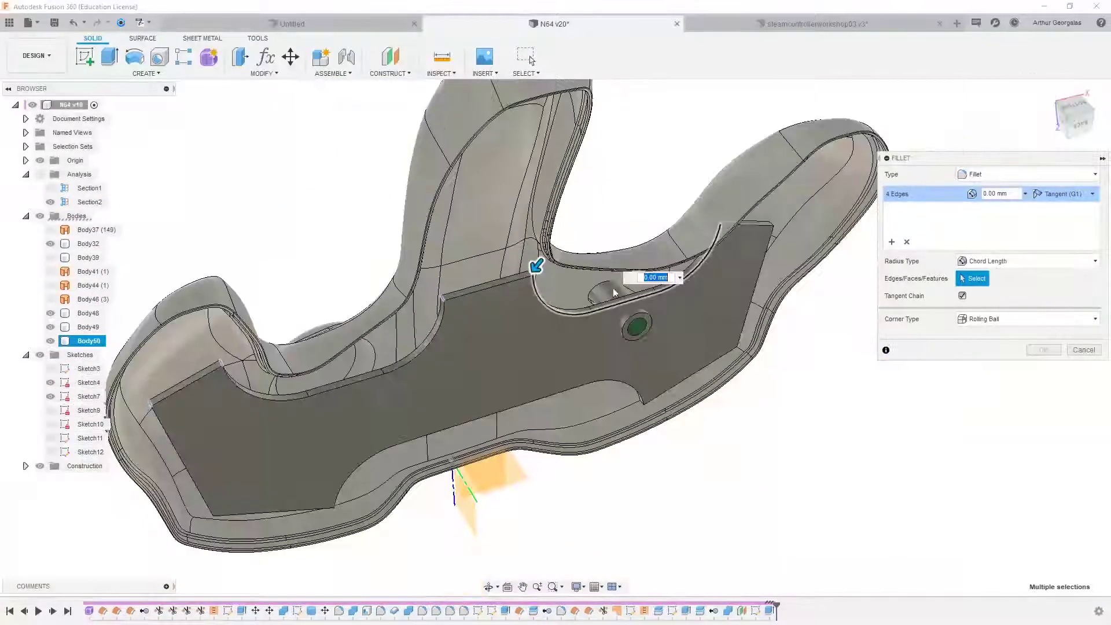
Step: Add the four corner edges on the plate's wing beside the button to the fillet selection
scroll(757, 236, "up", 8)
scroll(757, 236, "up", 3)
left_click(798, 210)
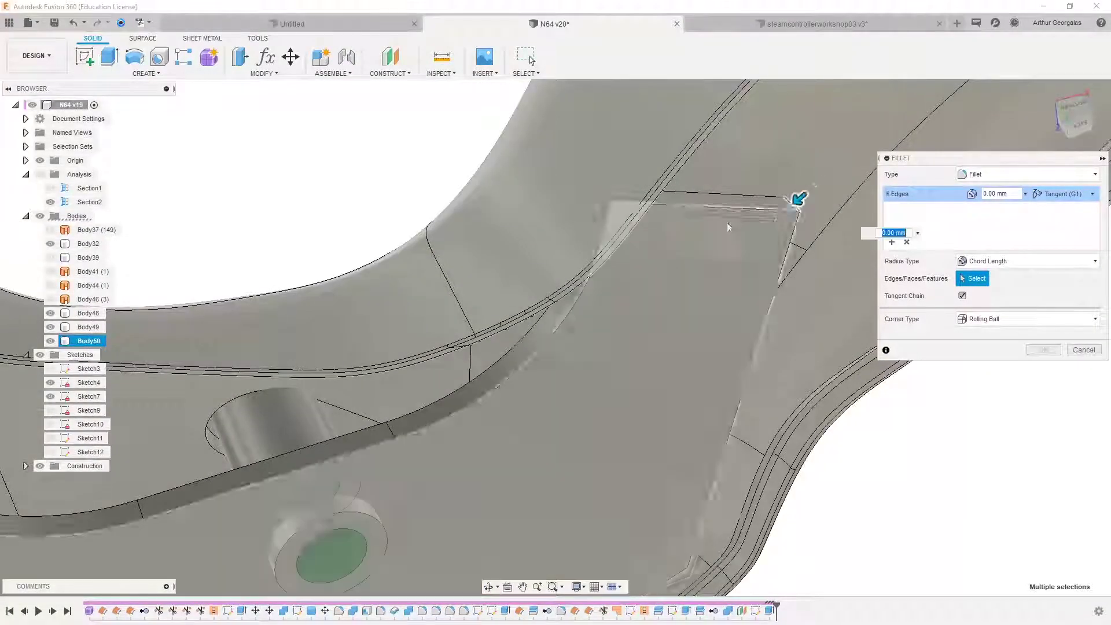
middle_click_drag(727, 228, 680, 222, "shift")
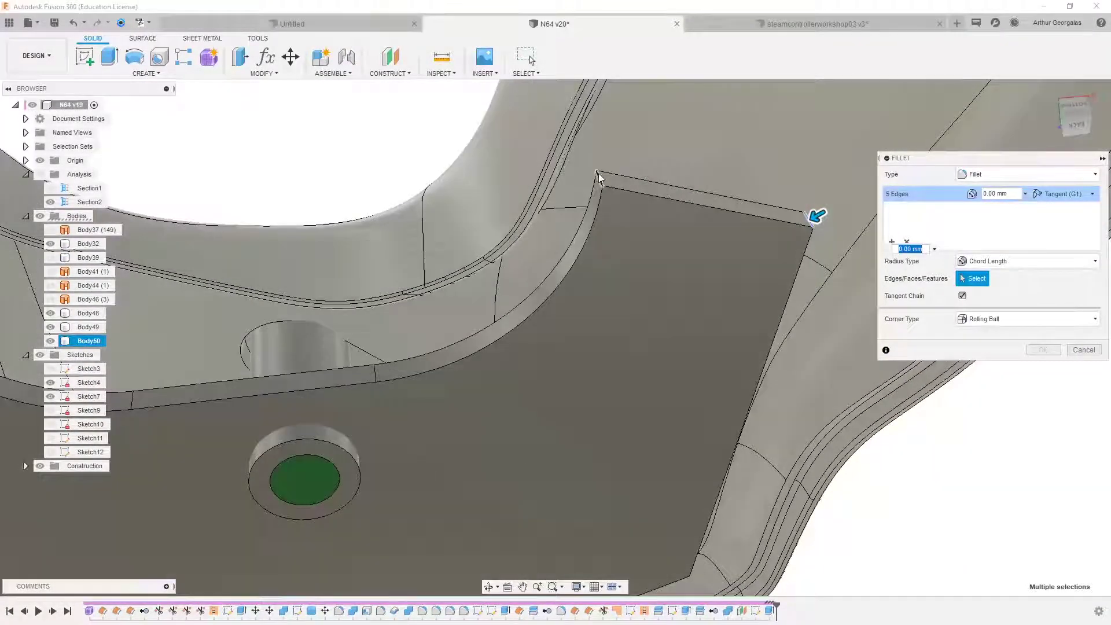
left_click(600, 178)
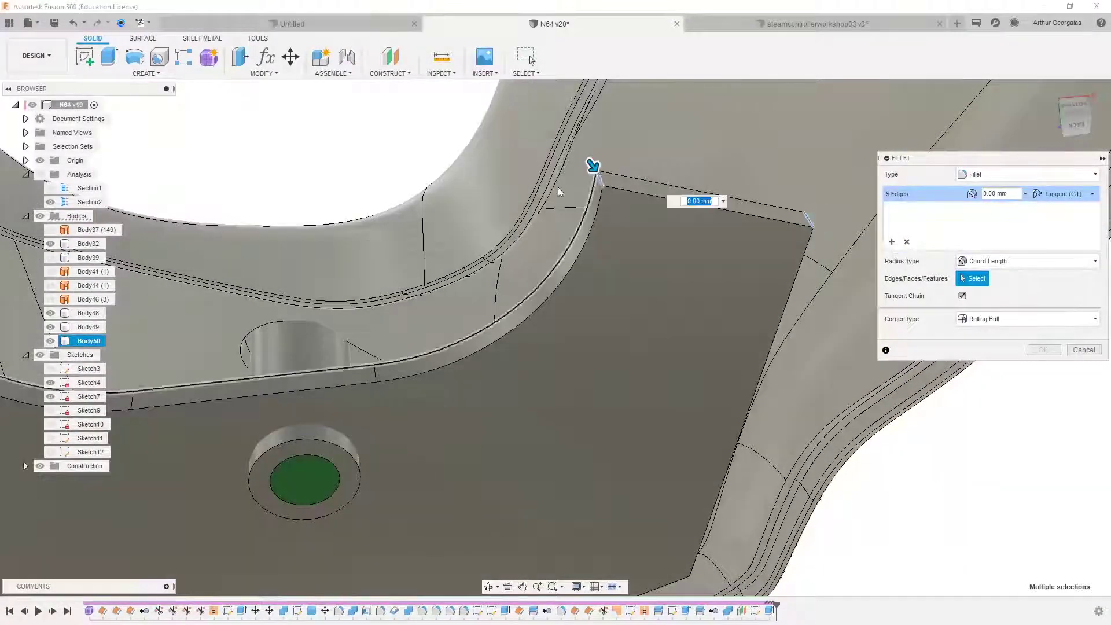
scroll(560, 191, "down", 5)
scroll(564, 387, "up", 2)
middle_click_drag(564, 386, 552, 248, "shift")
left_click(652, 346)
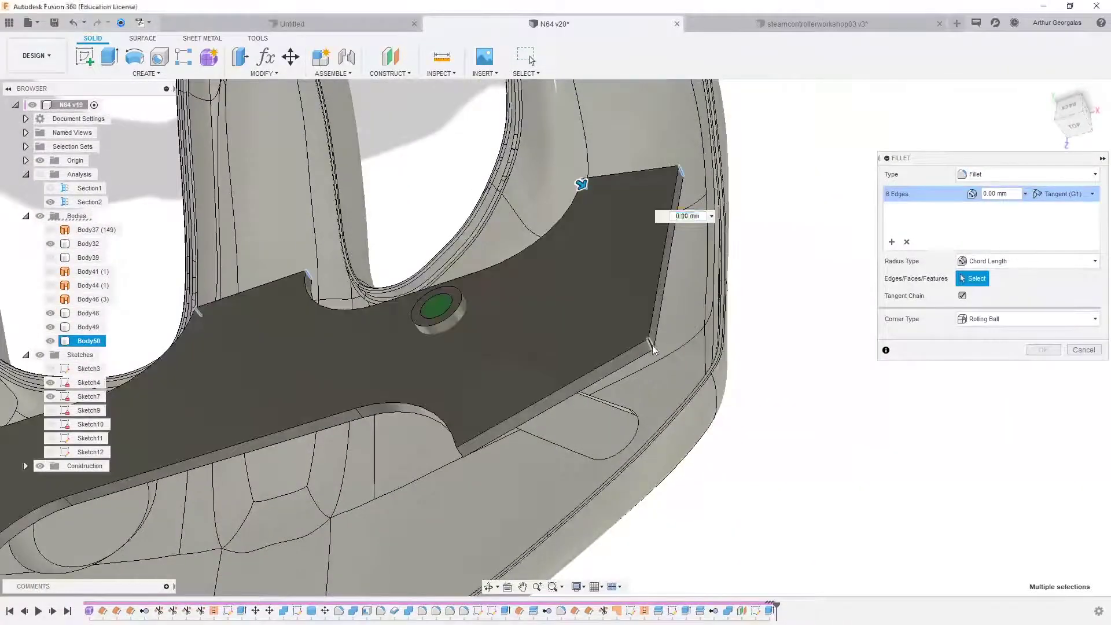
left_click(460, 453)
Step: Add the two remaining corner edges on the opposite wing and fillet all selected corners with a 2 mm chord length
scroll(523, 348, "down", 5)
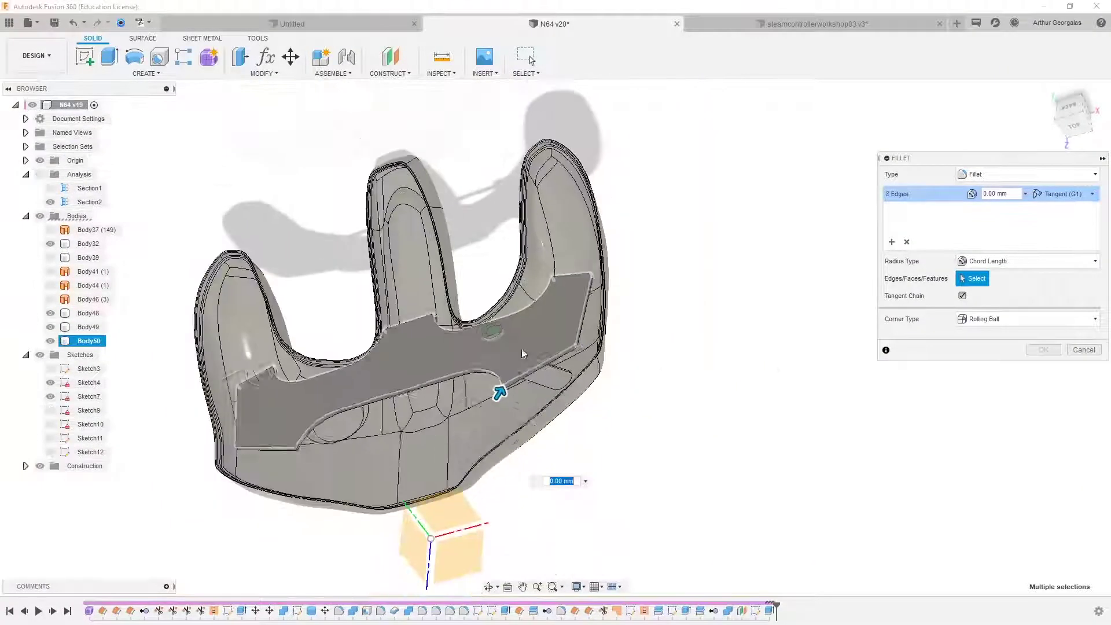
scroll(279, 452, "up", 5)
scroll(408, 438, "up", 4)
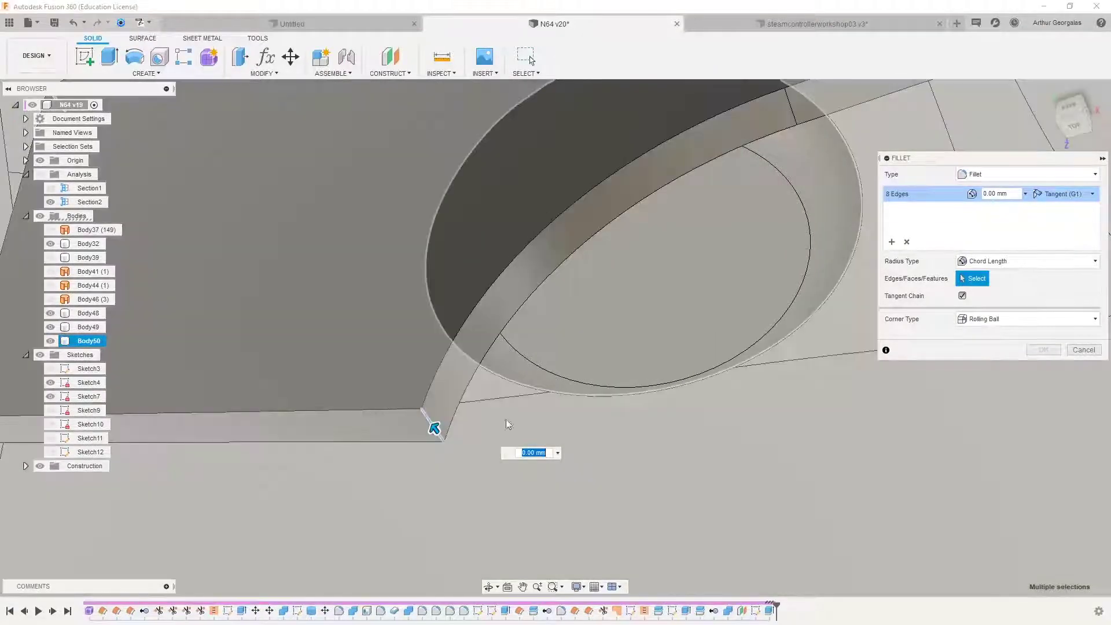
scroll(508, 424, "down", 4)
left_click(291, 404)
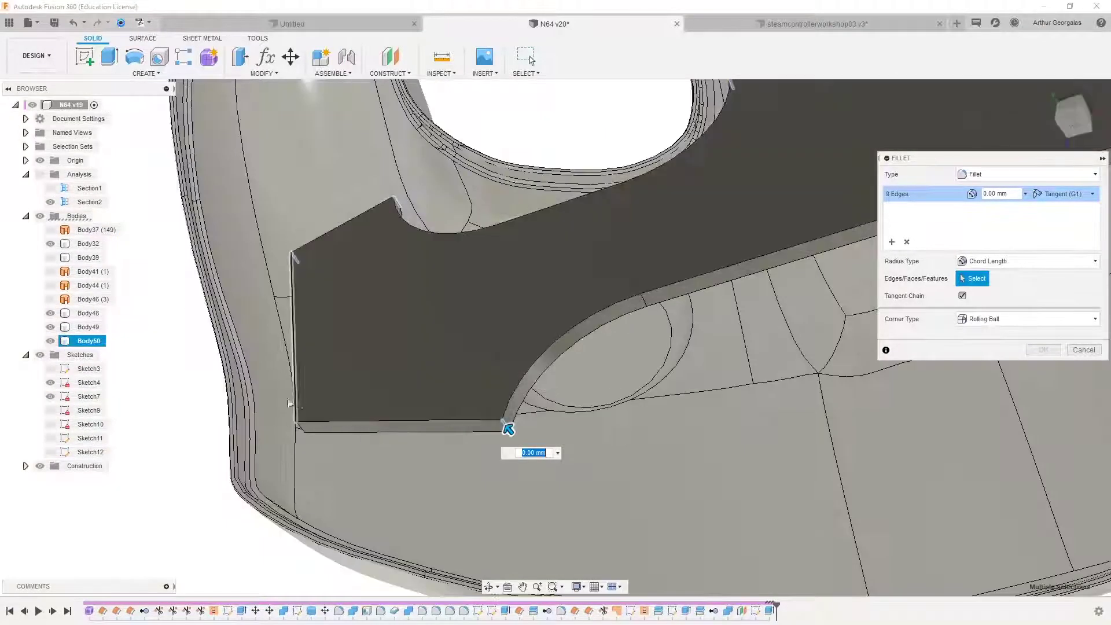
type("2")
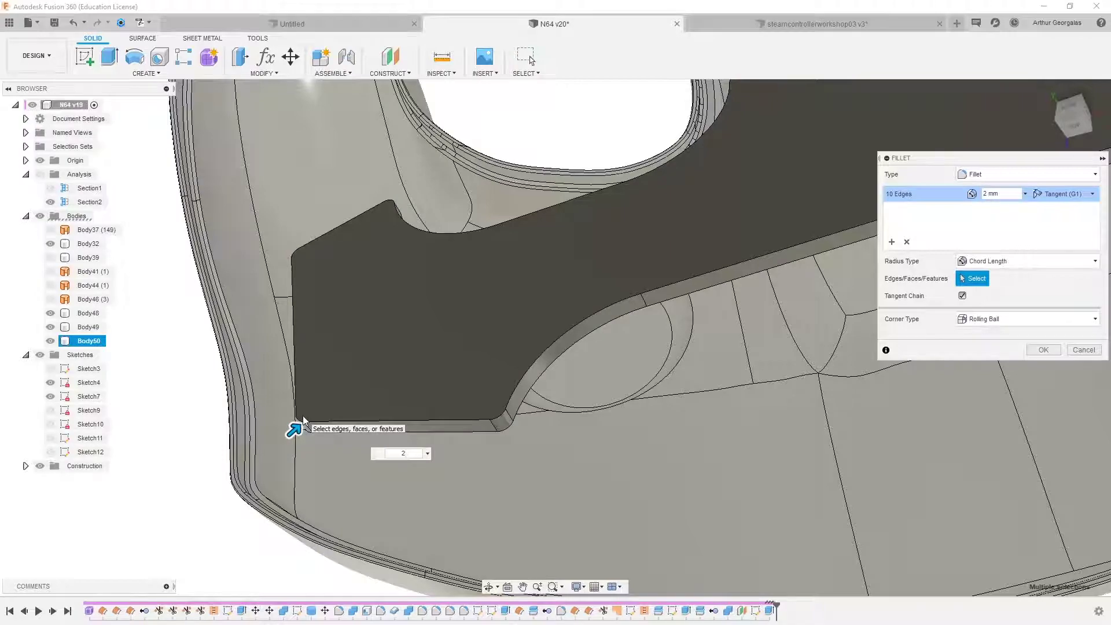
key("Return")
scroll(527, 347, "down", 3)
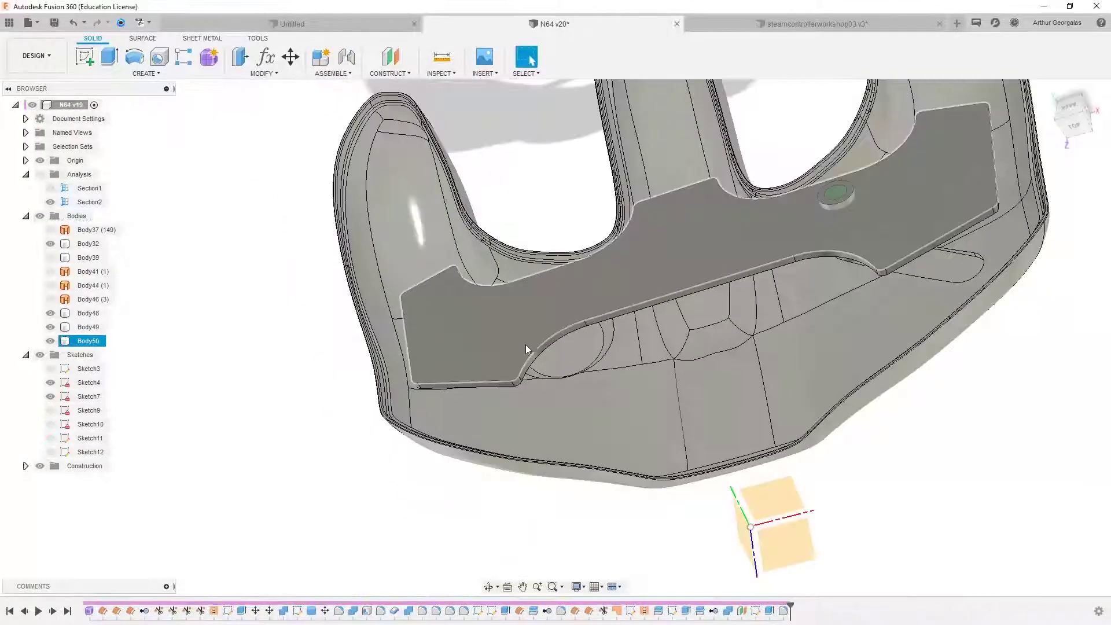
Step: Combine the button's stem sleeve (Body49) as target with the plate (Body50) as tool, using the Cut operation
middle_click_drag(640, 240, 674, 354, "shift")
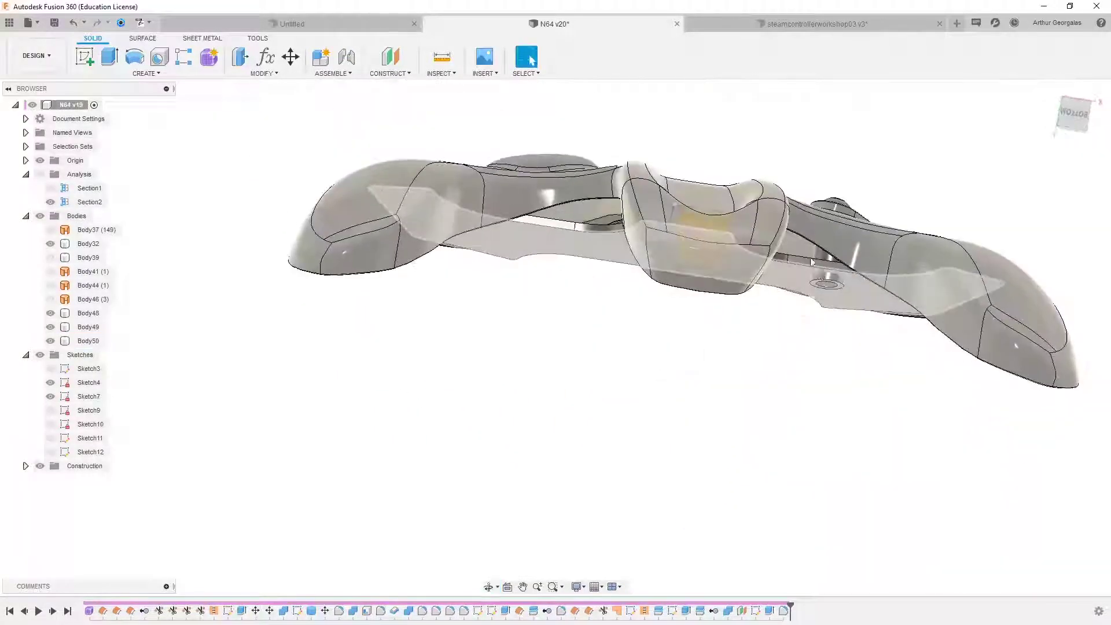
scroll(831, 269, "up", 4)
scroll(855, 310, "up", 3)
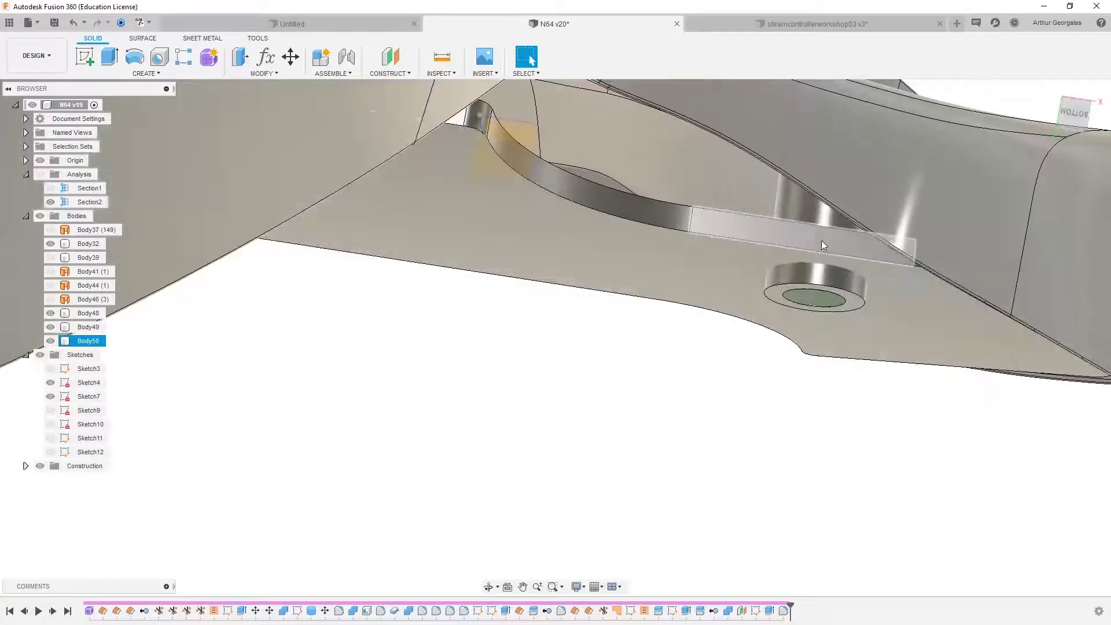
middle_click_drag(713, 198, 710, 249, "shift")
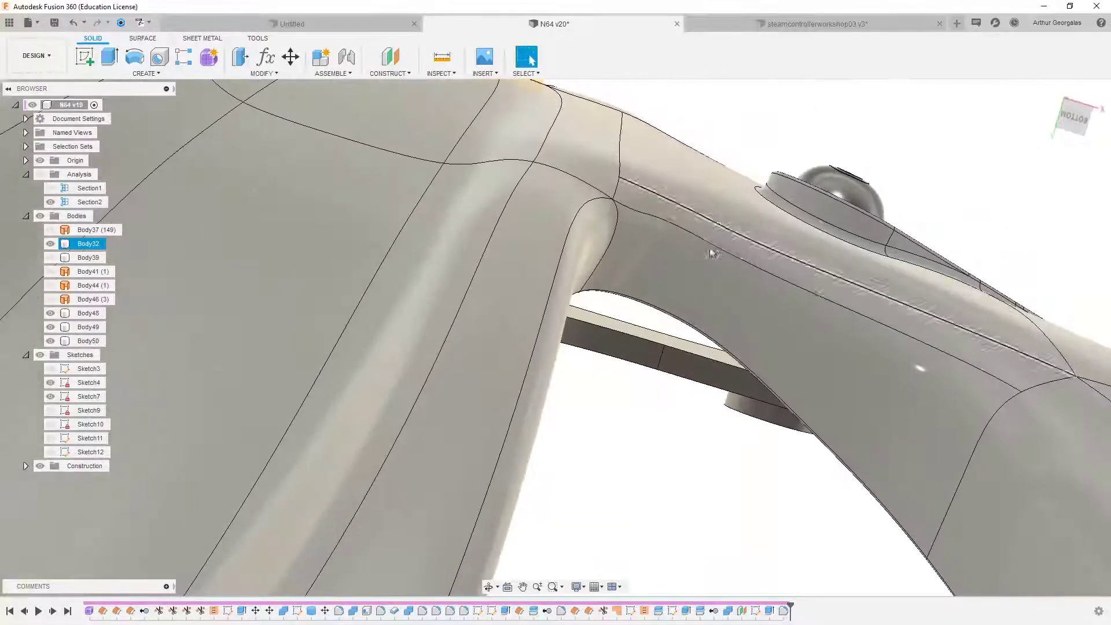
scroll(693, 354, "up", 3)
left_click(263, 73)
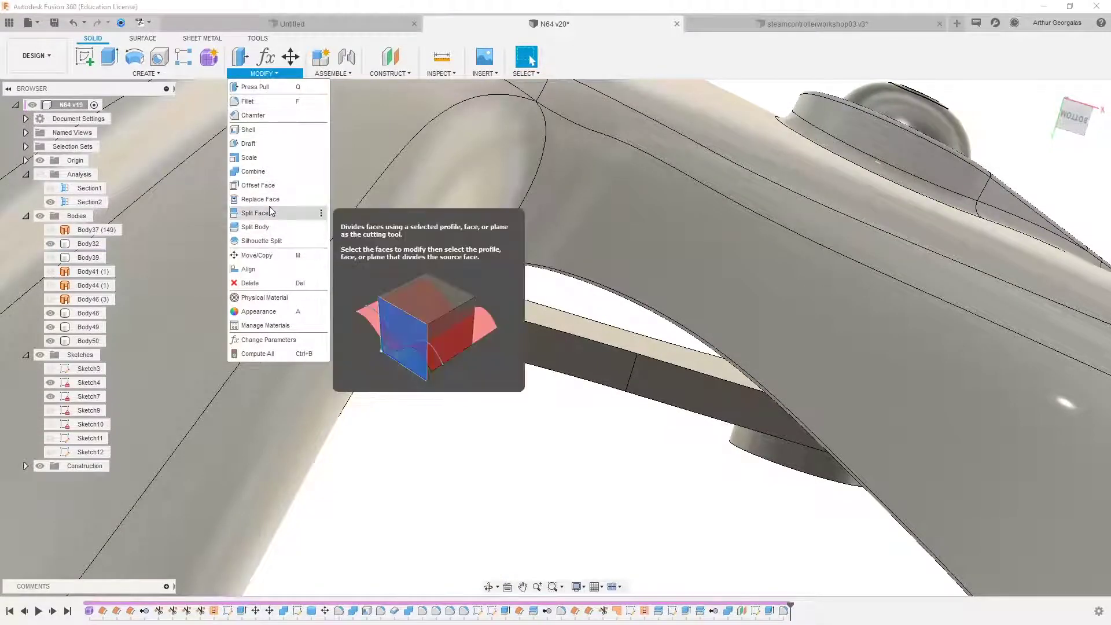
left_click(254, 171)
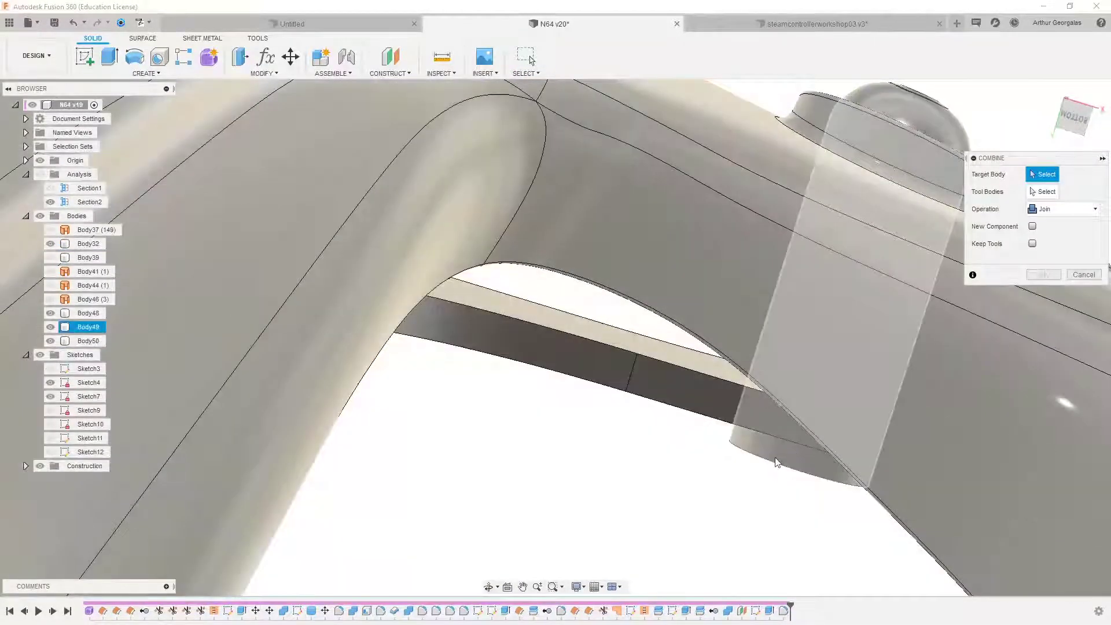
left_click(777, 461)
middle_click_drag(777, 462, 676, 495, "shift")
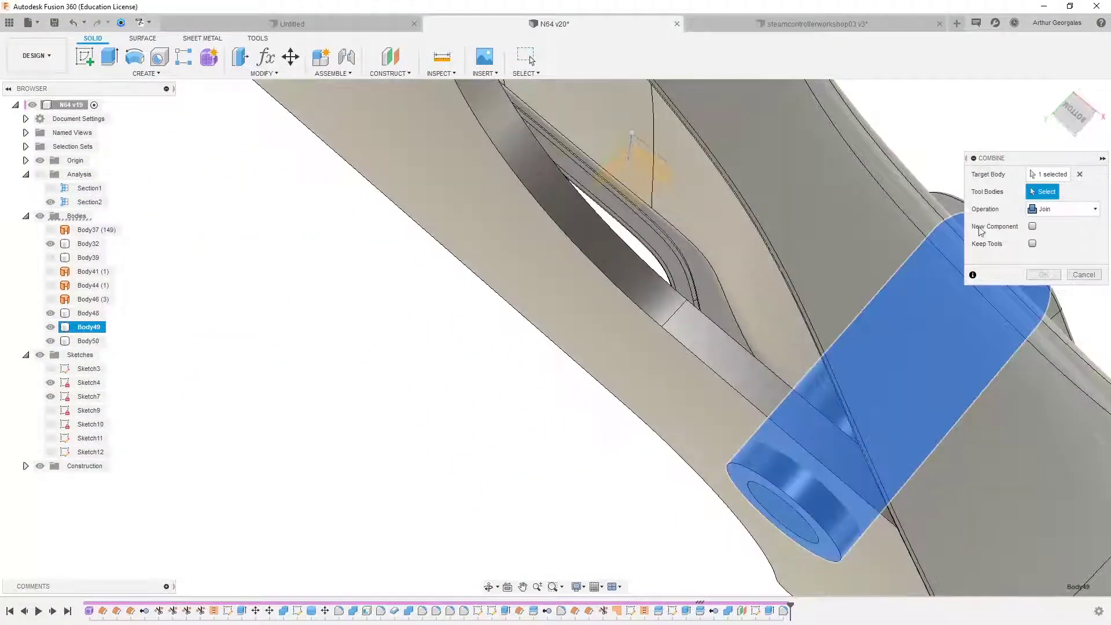
left_click(1057, 210)
left_click(1058, 241)
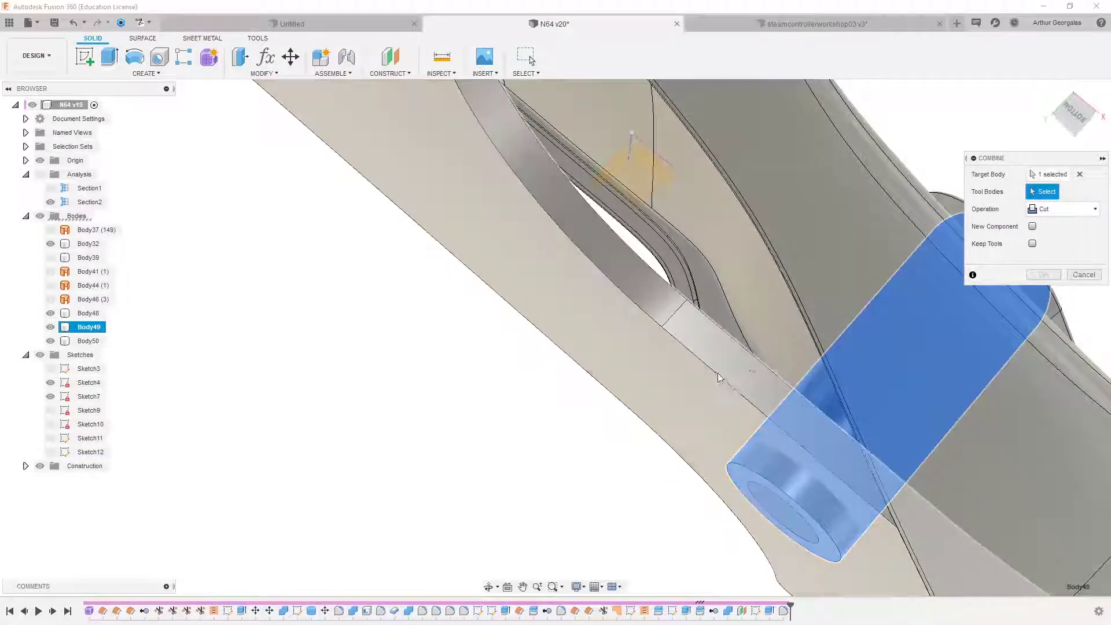
left_click(751, 366)
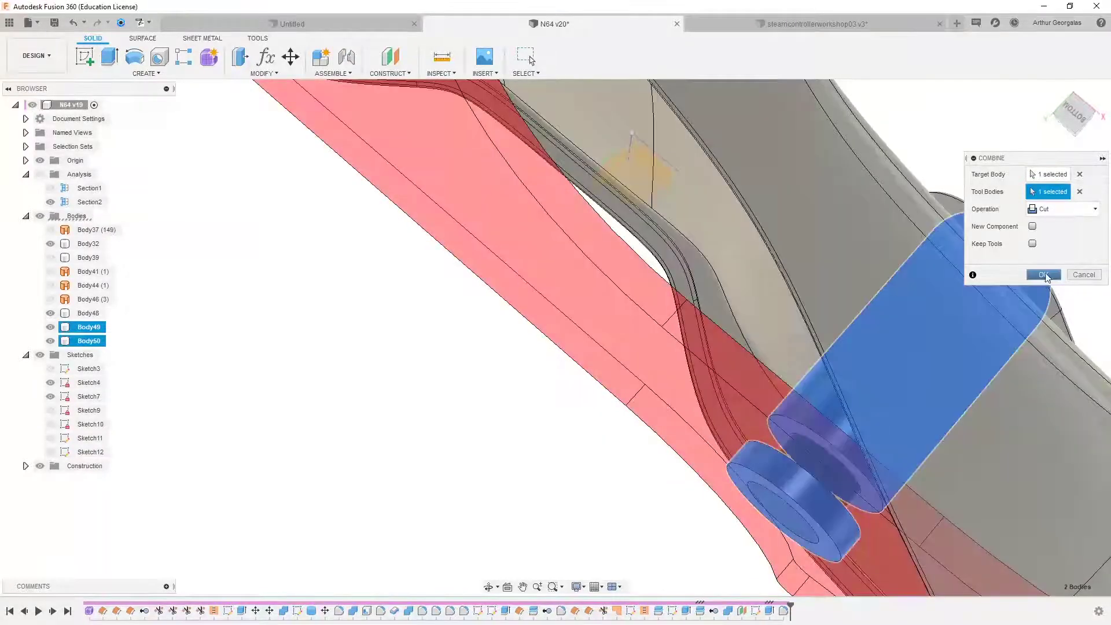
left_click(1044, 275)
right_click(358, 265)
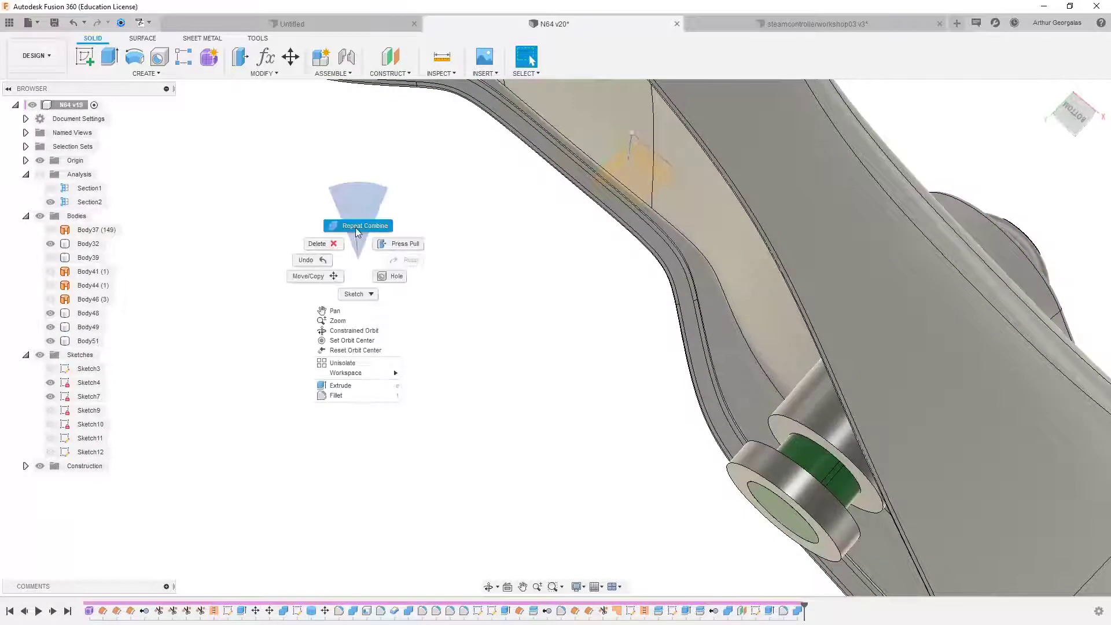
left_click(363, 225)
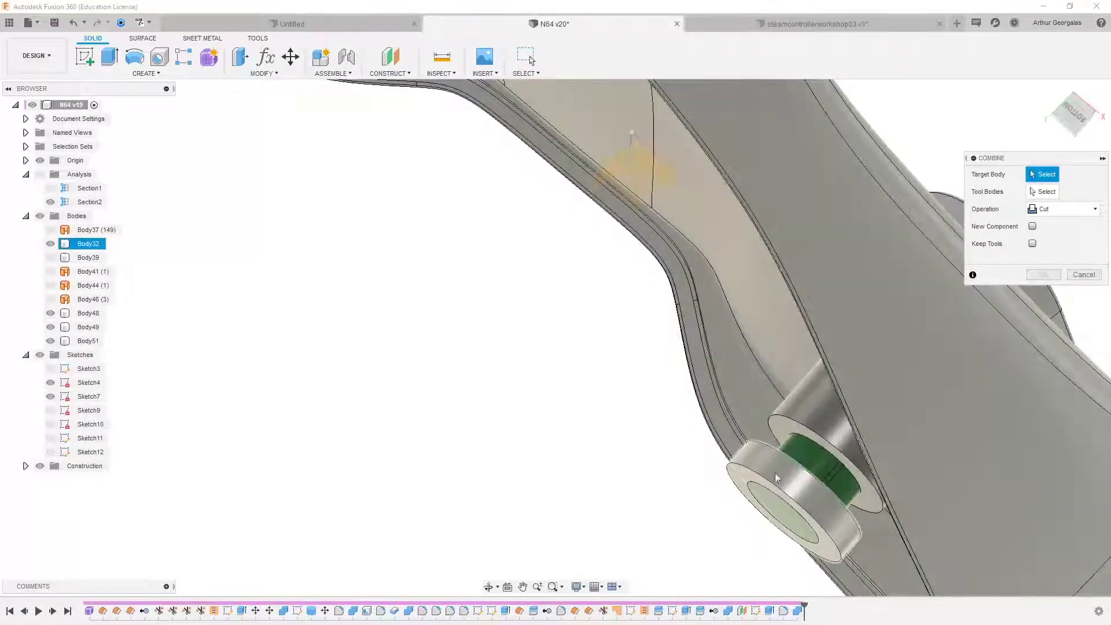
left_click(84, 313)
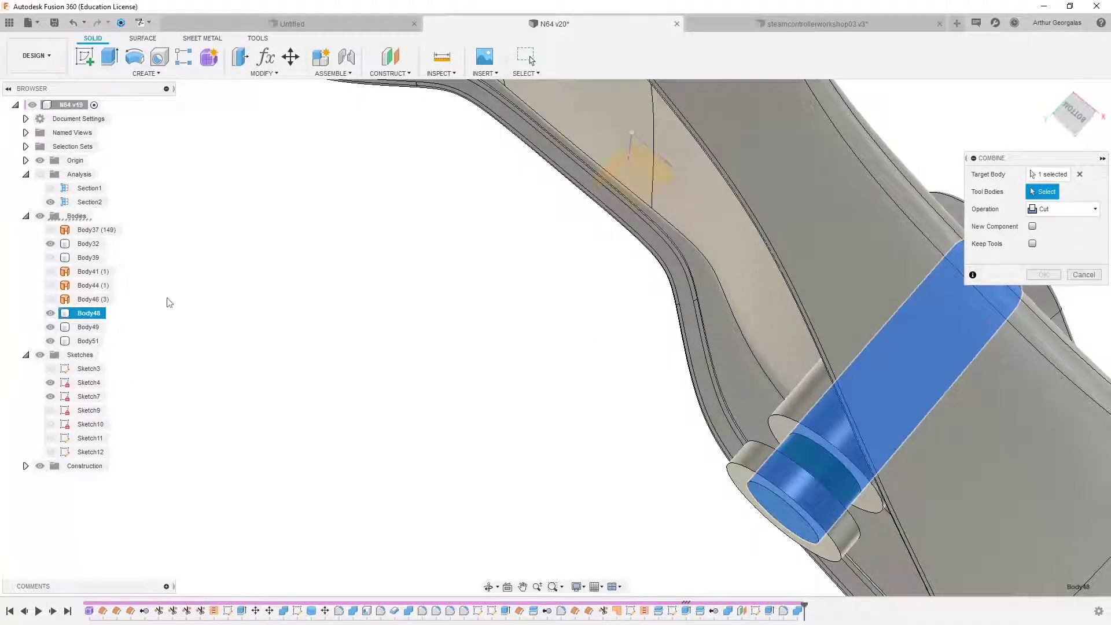
left_click(1078, 276)
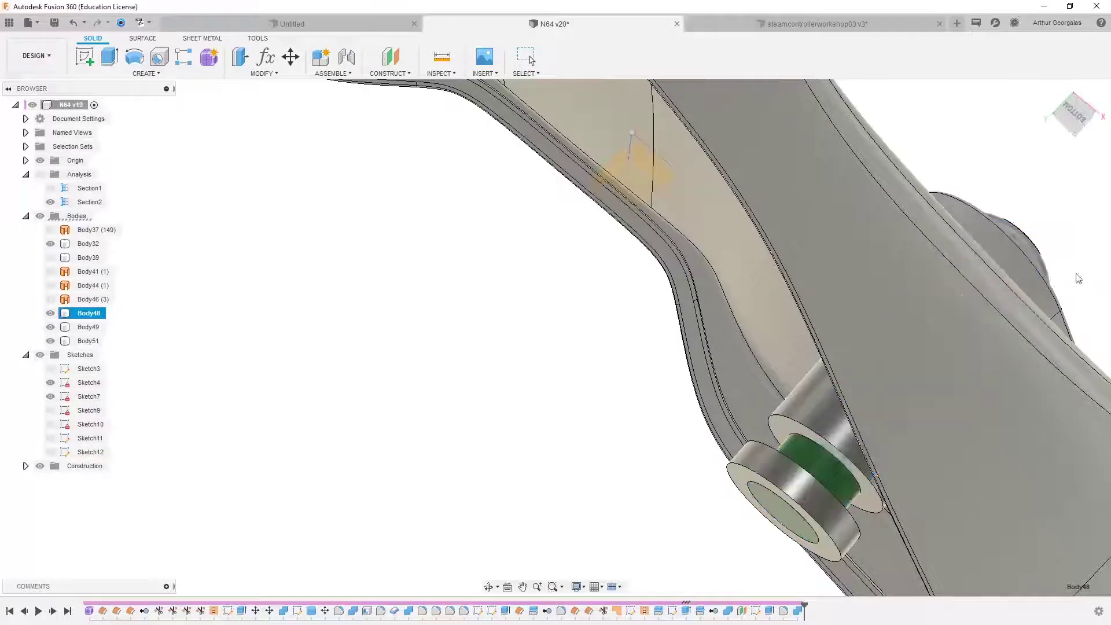
Step: Edit the combine cut of the stem sleeve so that it keeps its tool body
double_click(798, 610)
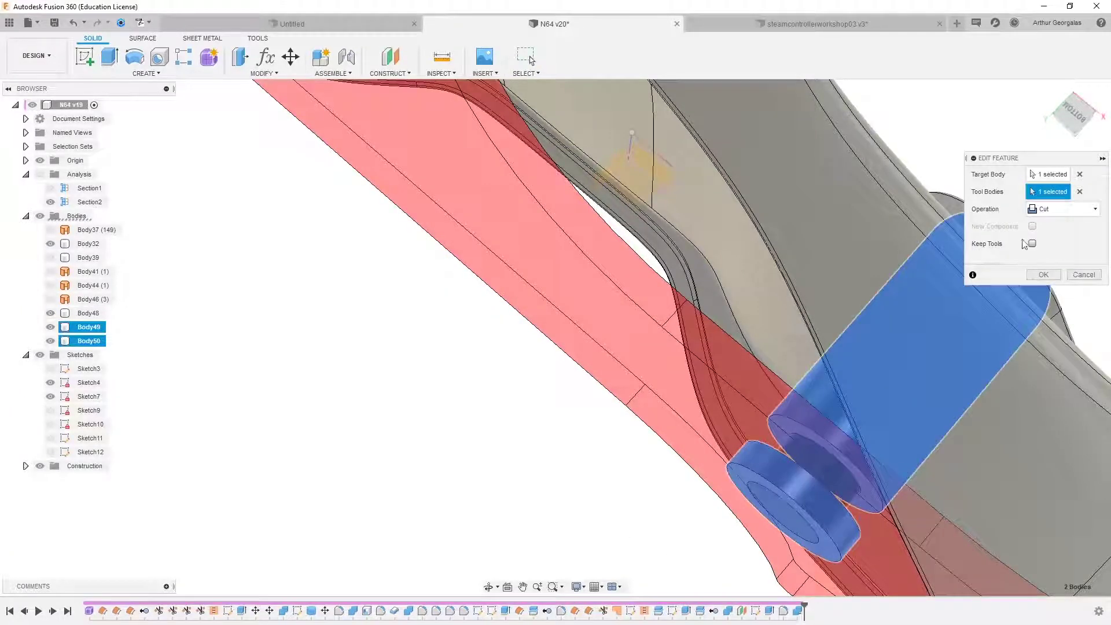
left_click(1031, 244)
left_click(1043, 275)
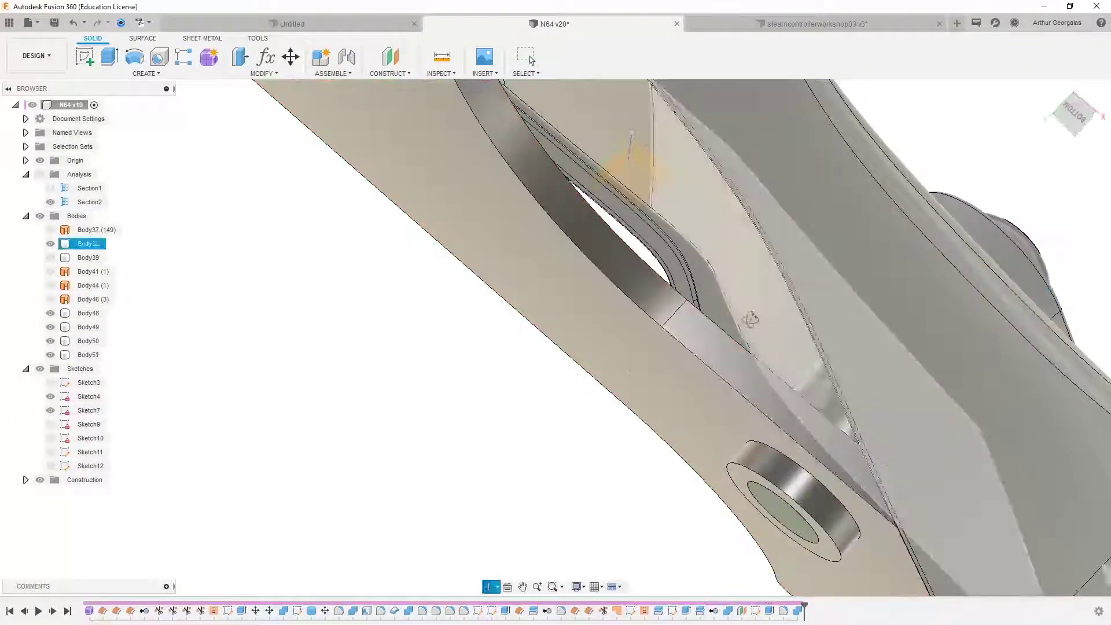
Step: Inspect the cut where the plate crosses the stem sleeve and delete the Combine6 feature from the design history
middle_click_drag(751, 319, 779, 362, "shift")
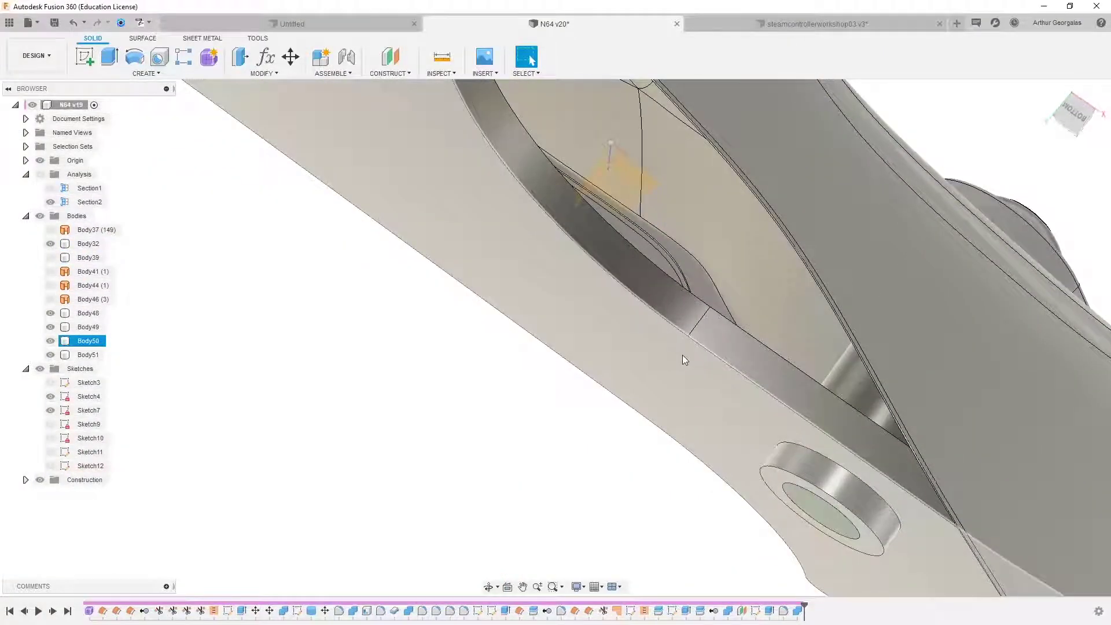
middle_click_drag(683, 359, 743, 404, "shift")
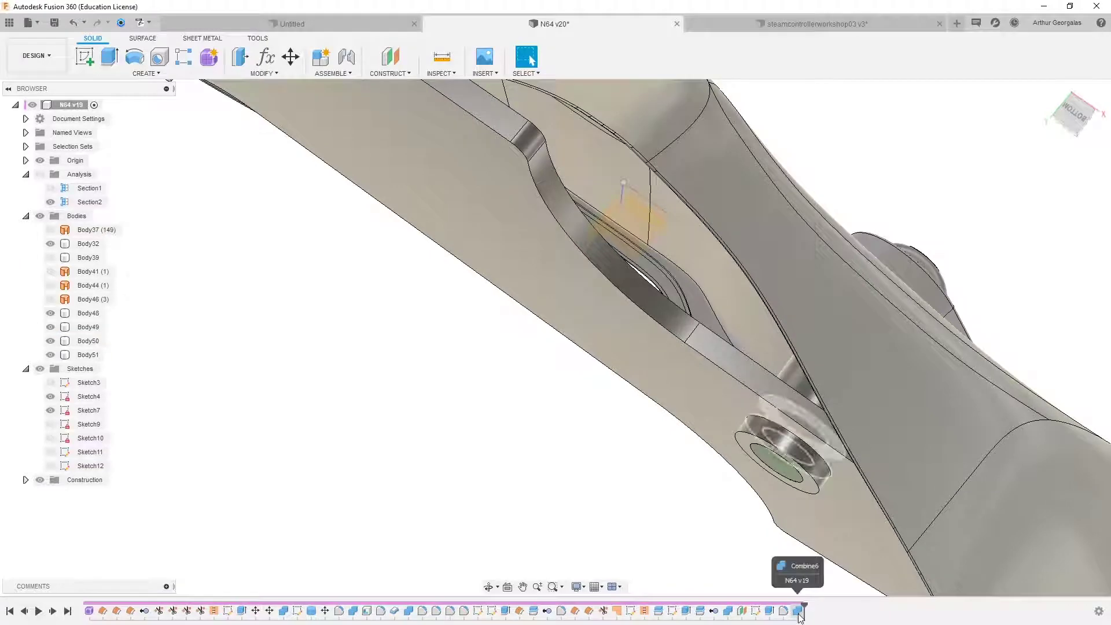
left_click(798, 616)
key("Delete")
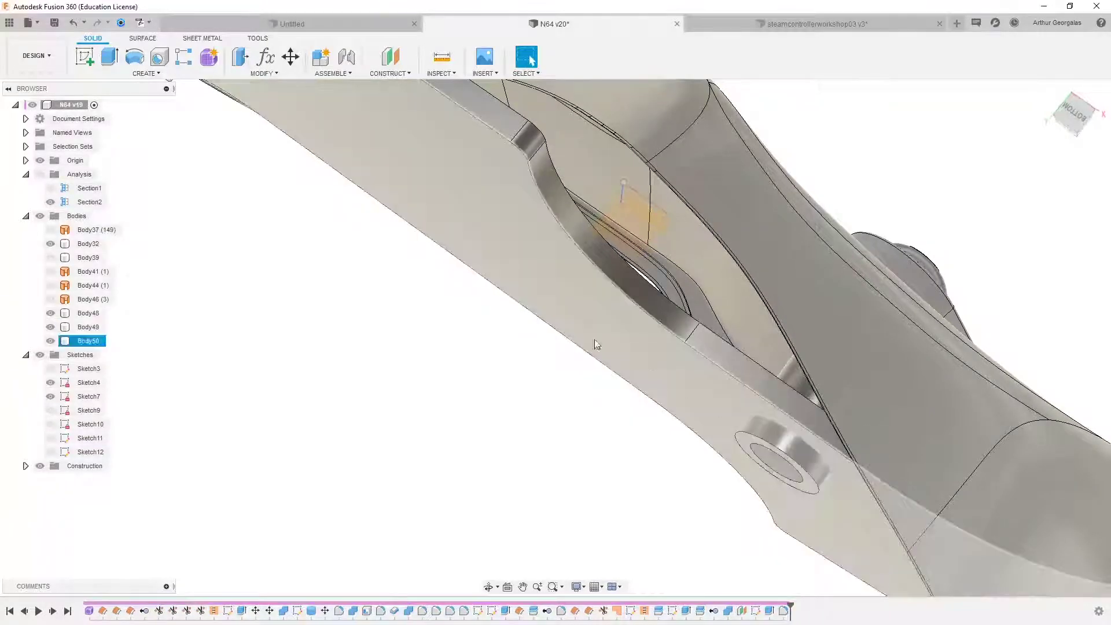
Step: Toggle the plate Body50 off and on to identify it, and hide the controller shell Body32
scroll(559, 307, "down", 3)
middle_click_drag(541, 278, 531, 303, "shift")
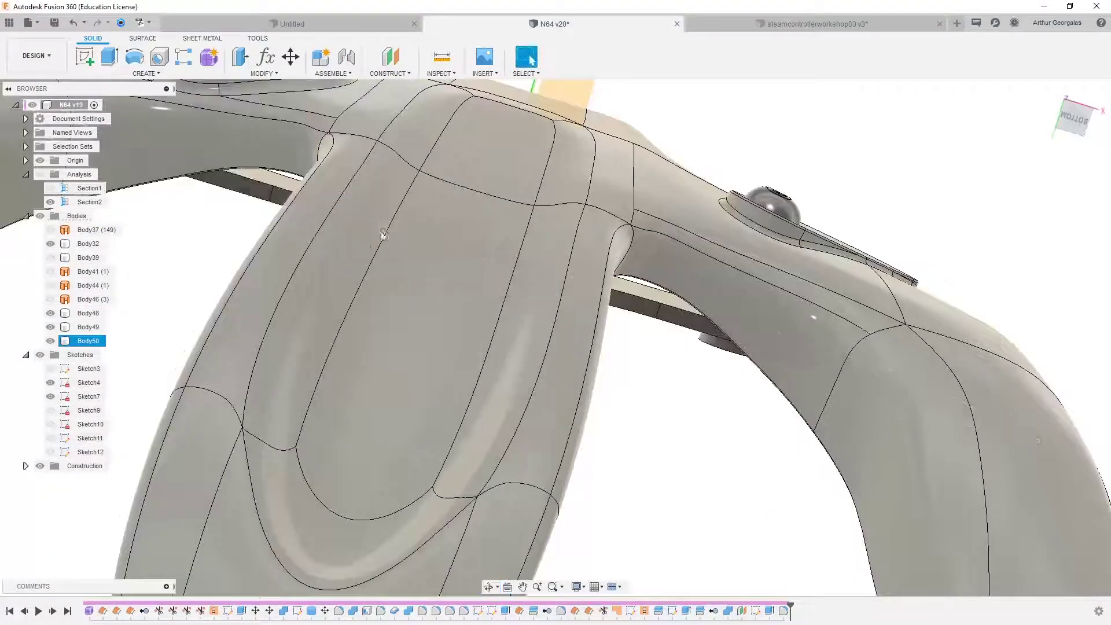
left_click(65, 342)
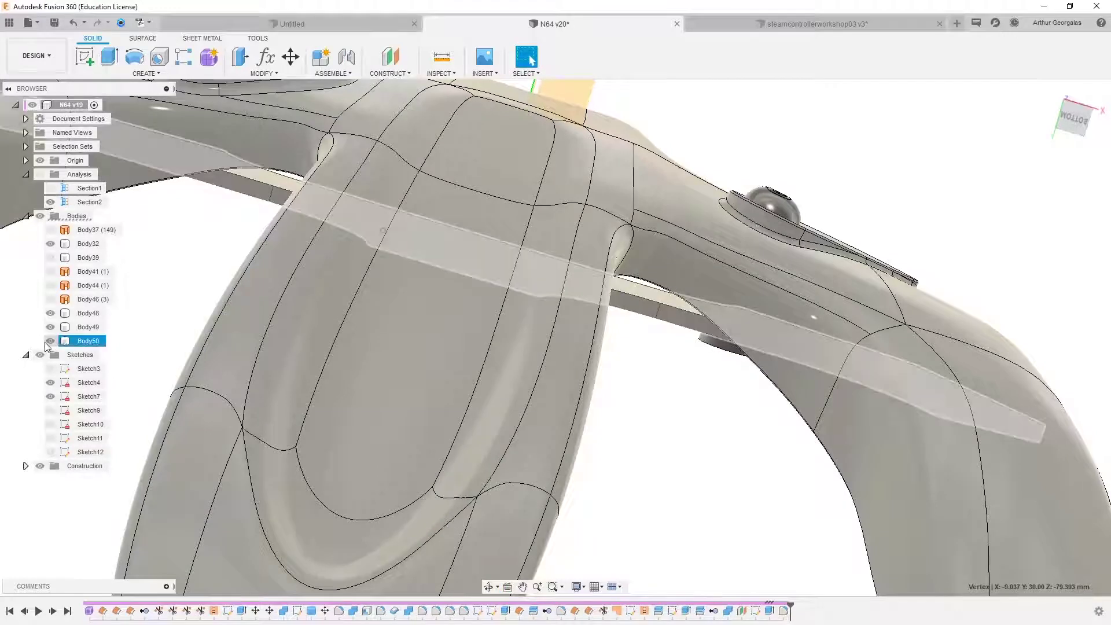
left_click(49, 341)
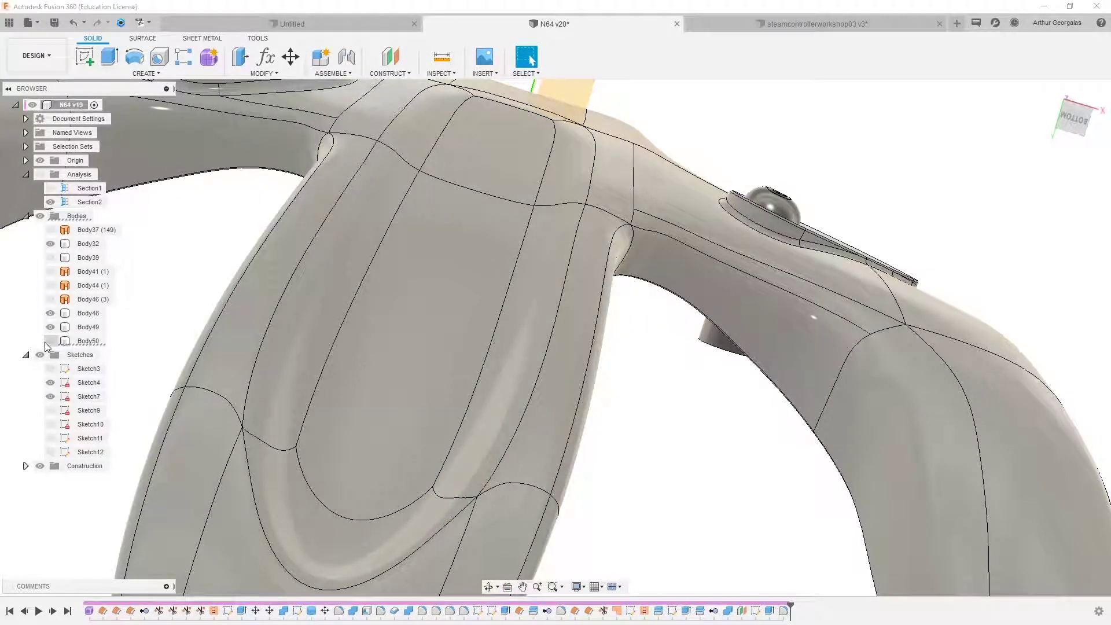
left_click(49, 341)
left_click(305, 307)
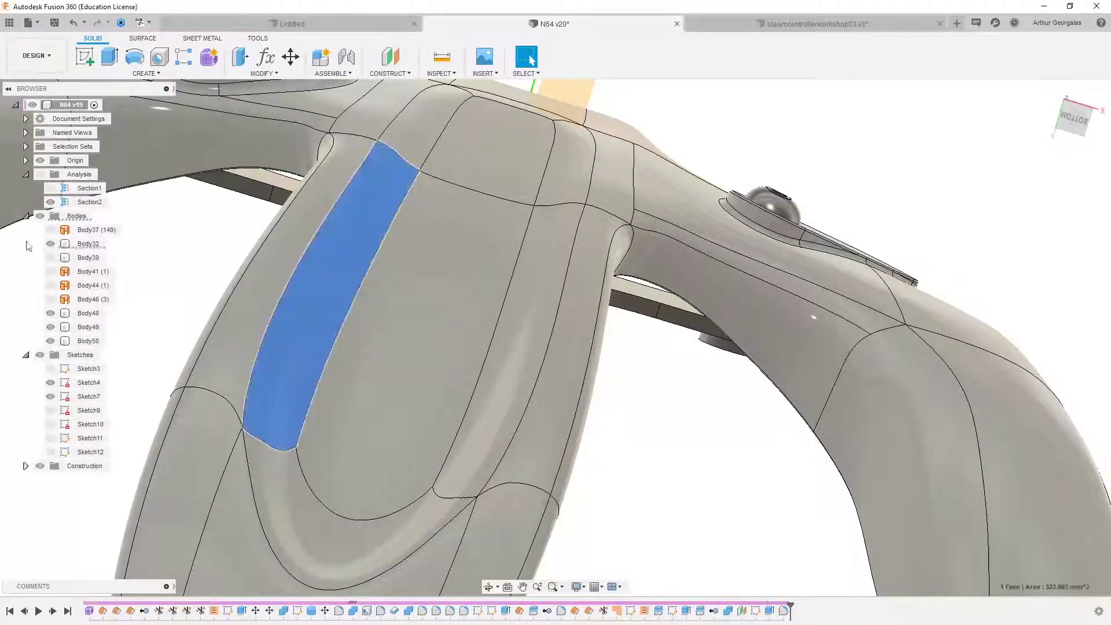
left_click(50, 243)
Step: Start a sketch on the plate's large front face and draw a two-point rectangle that encloses the whole plate
scroll(292, 284, "down", 3)
left_click(409, 193)
middle_click_drag(409, 192, 404, 265, "shift")
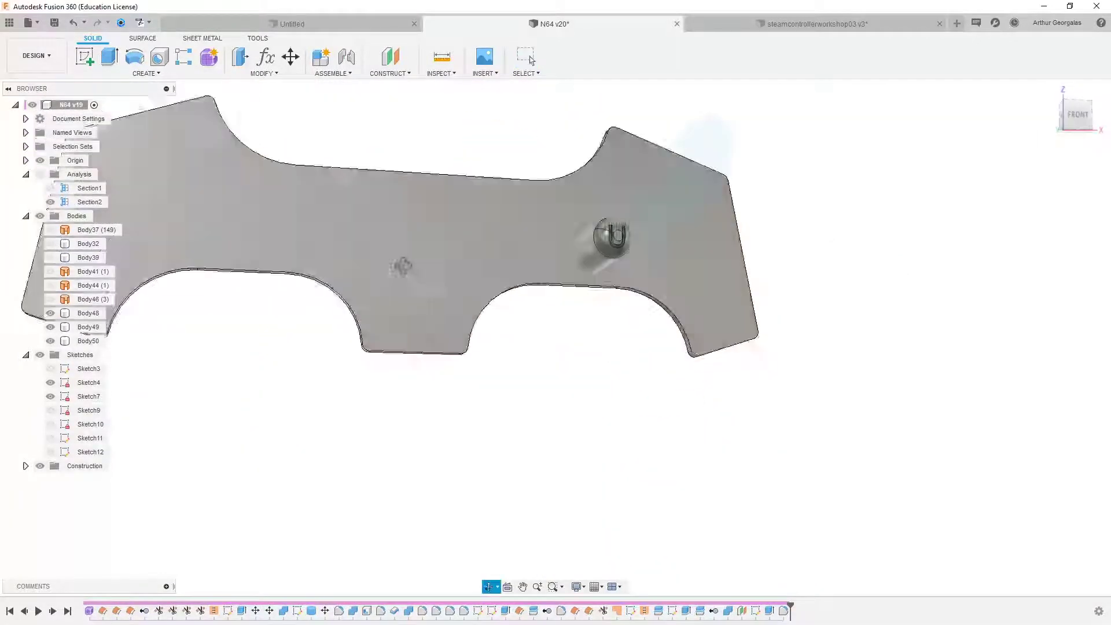
left_click(404, 265)
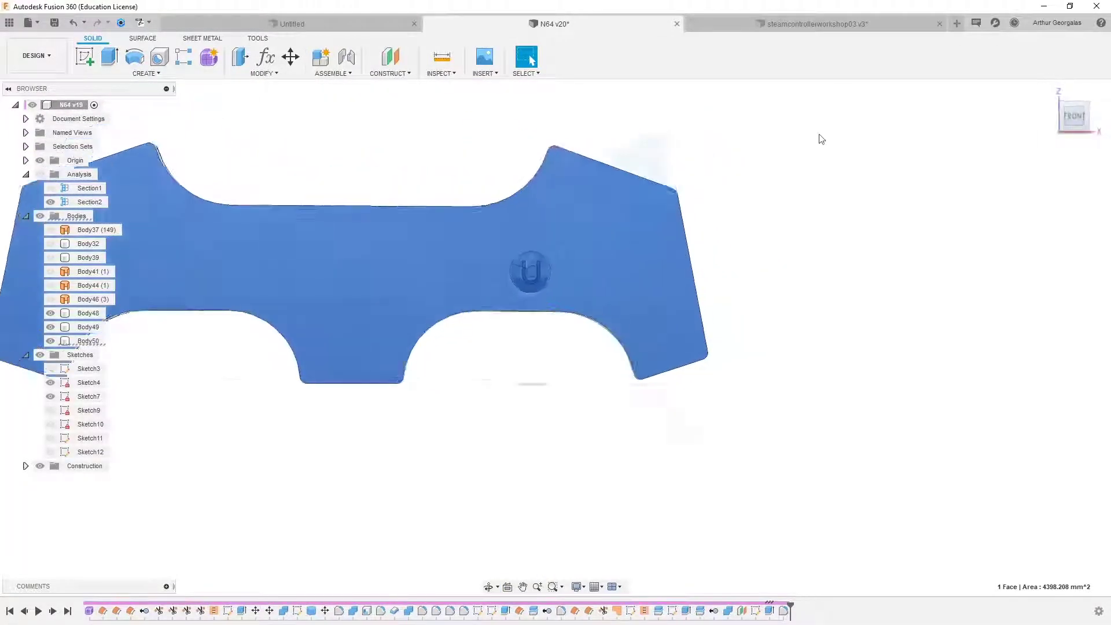
left_click(91, 58)
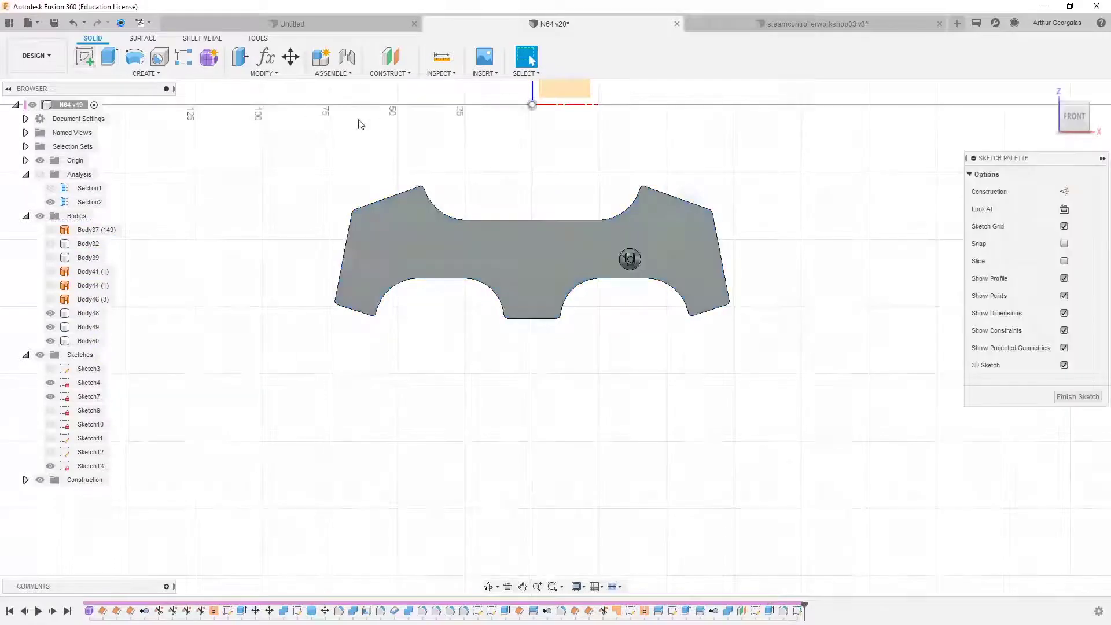
left_click(110, 56)
left_click(243, 144)
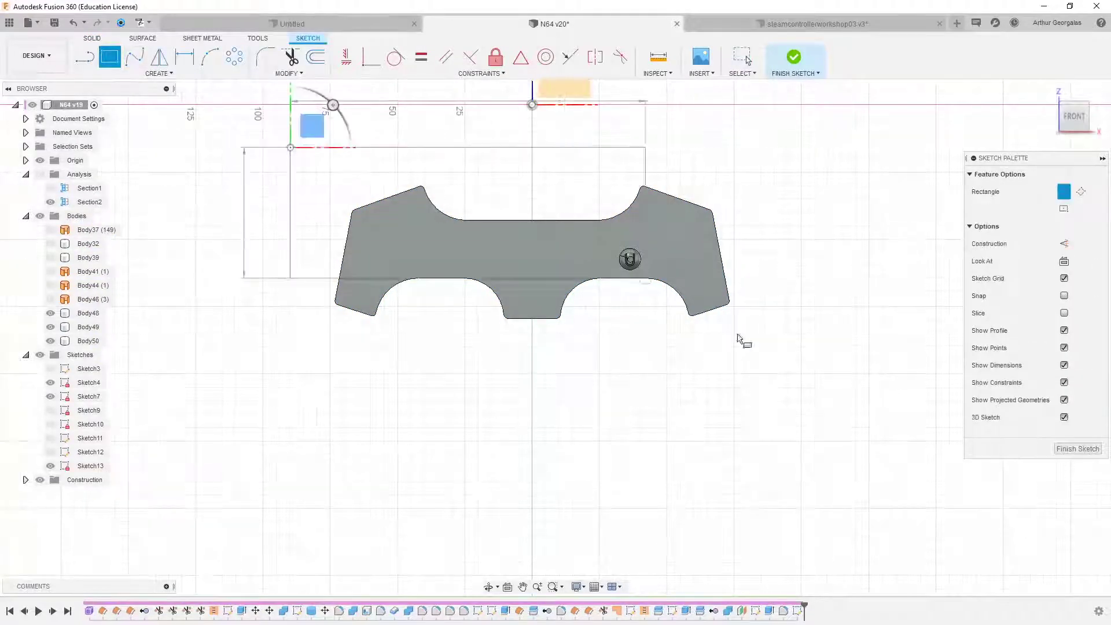
left_click(838, 389)
mouse_move(853, 360)
middle_mouse_down("shift")
mouse_move(562, 210)
mouse_move(552, 174)
middle_mouse_up("shift")
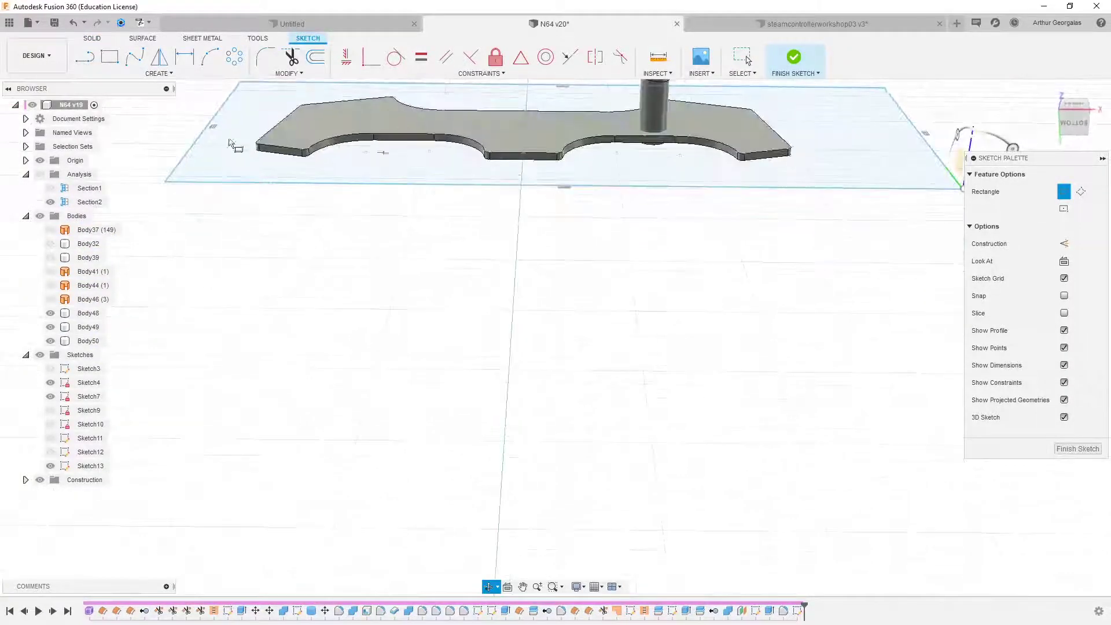
Step: Toggle Body48, Body49 and Body50 to identify them, then leave only the plate Body50 hidden
left_click(52, 315)
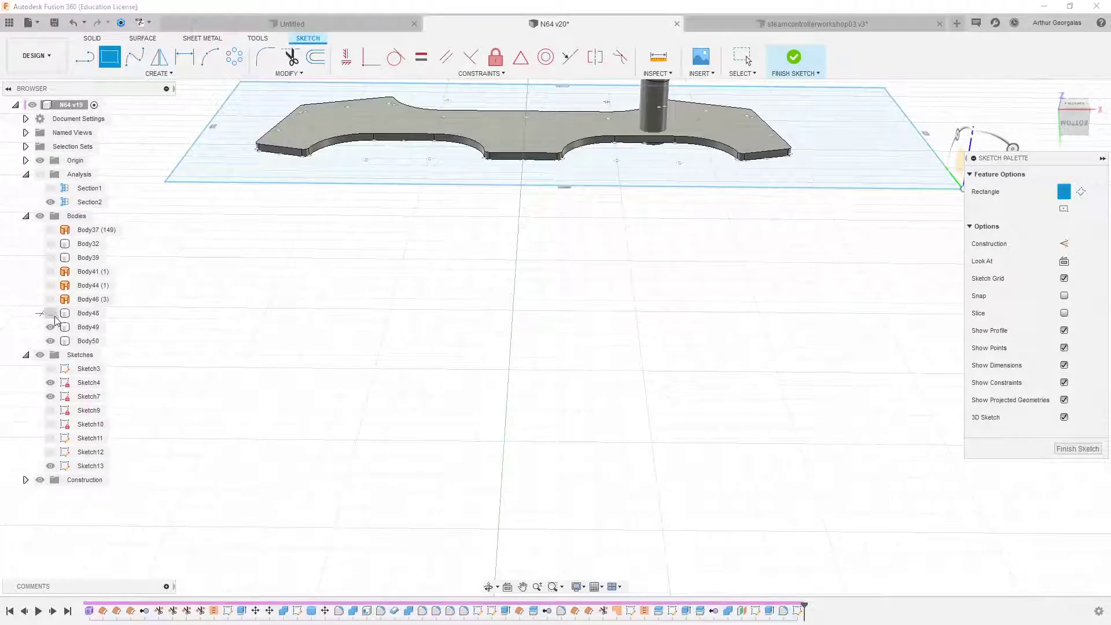
left_click(50, 328)
left_click(50, 343)
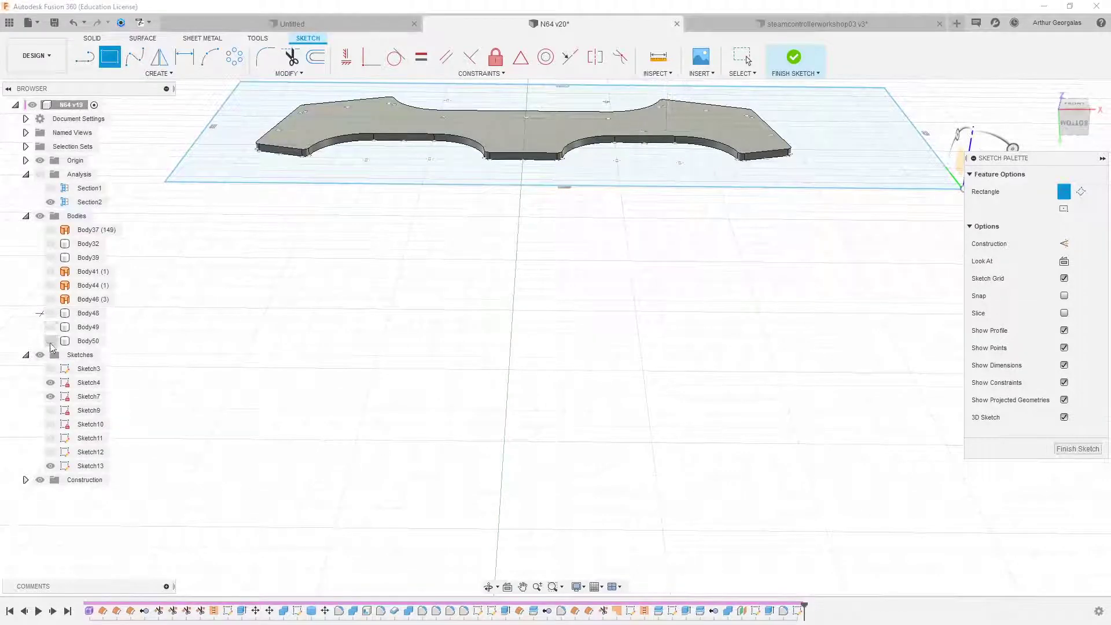
left_click(50, 313)
left_click(50, 343)
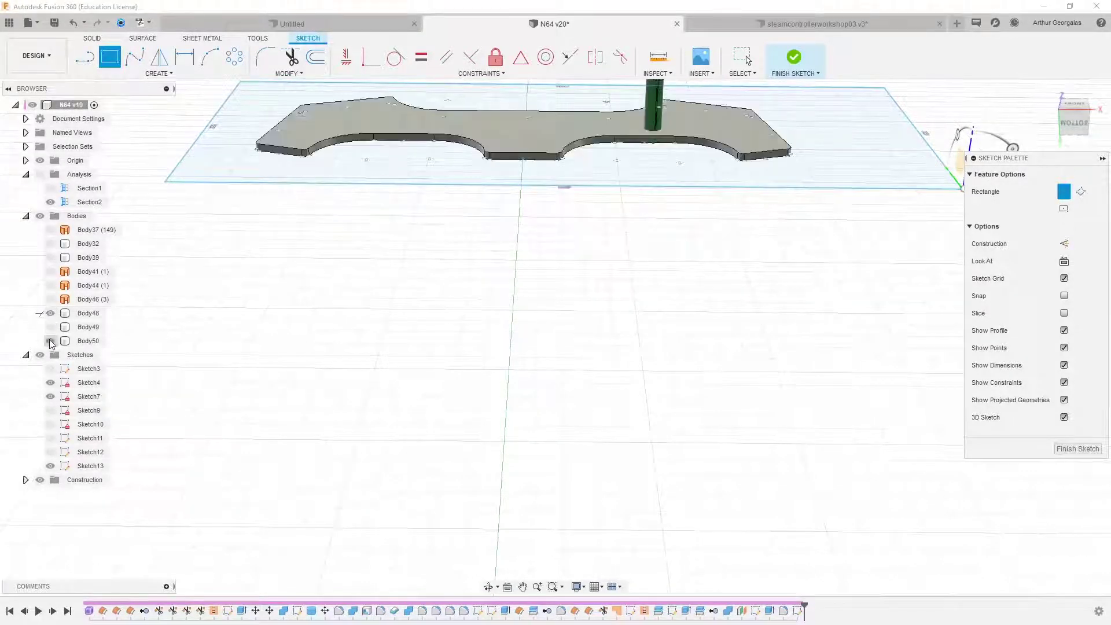
left_click(50, 343)
left_click(51, 328)
middle_click_drag(587, 168, 513, 416)
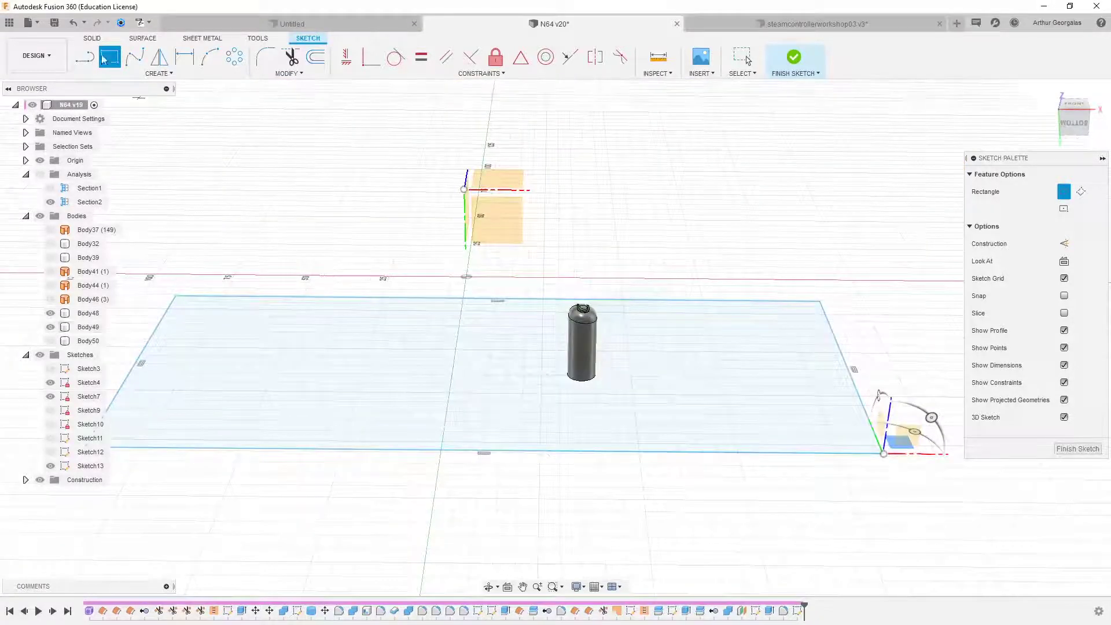
Step: Extrude both profiles of the plate-face rectangle sketch as a cut that trims the protruding end of the stem sleeve
key("e")
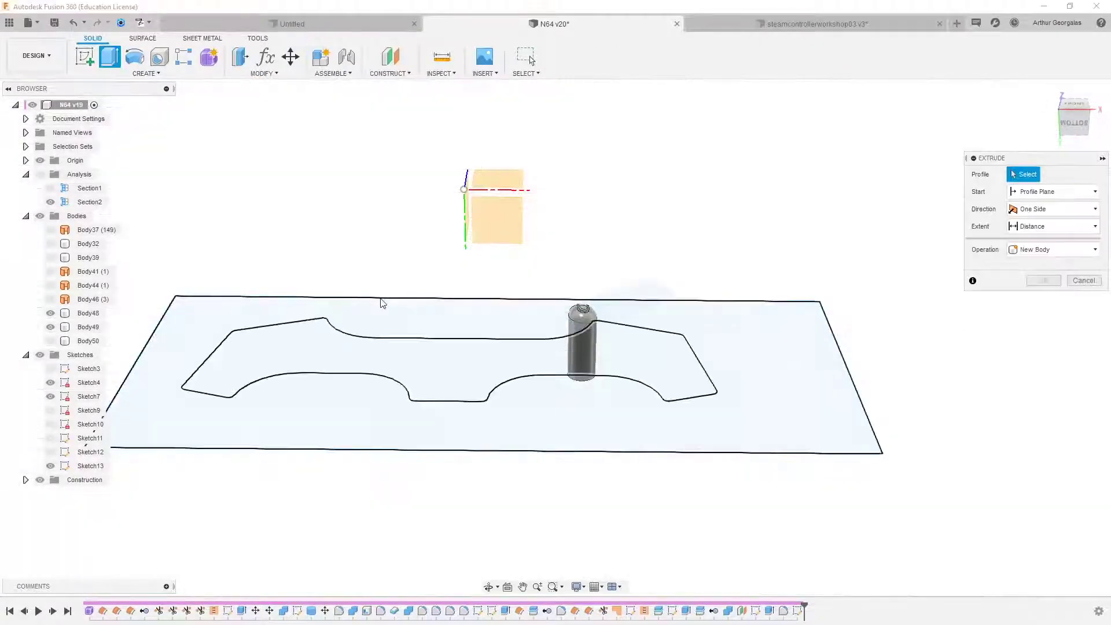
left_click(380, 302)
left_click(450, 370)
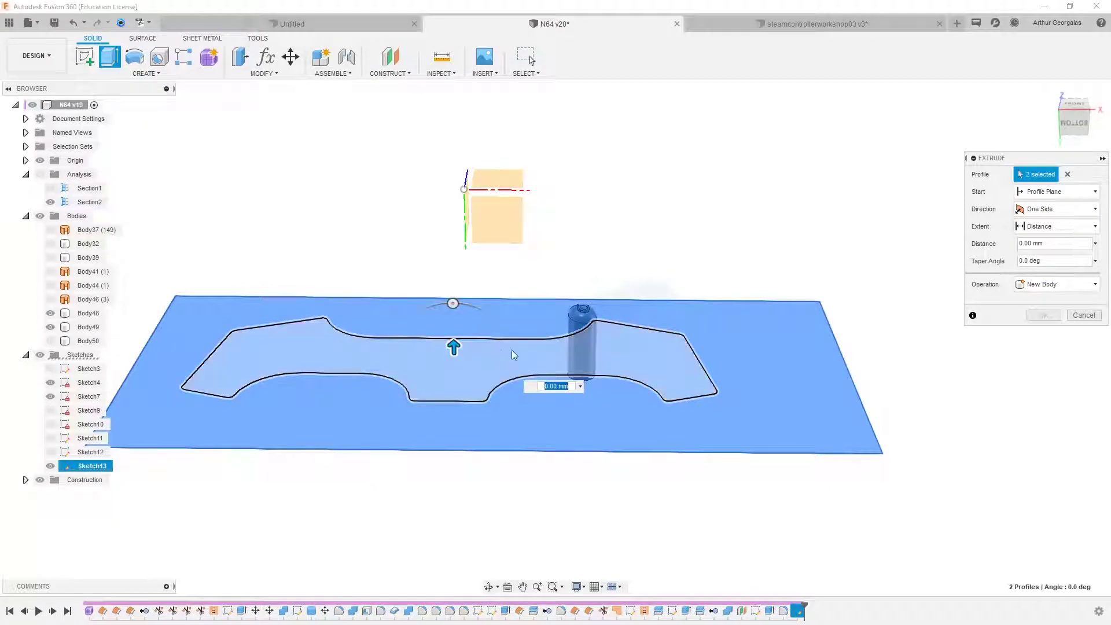
left_click_drag(453, 346, 456, 380)
left_click(1043, 332)
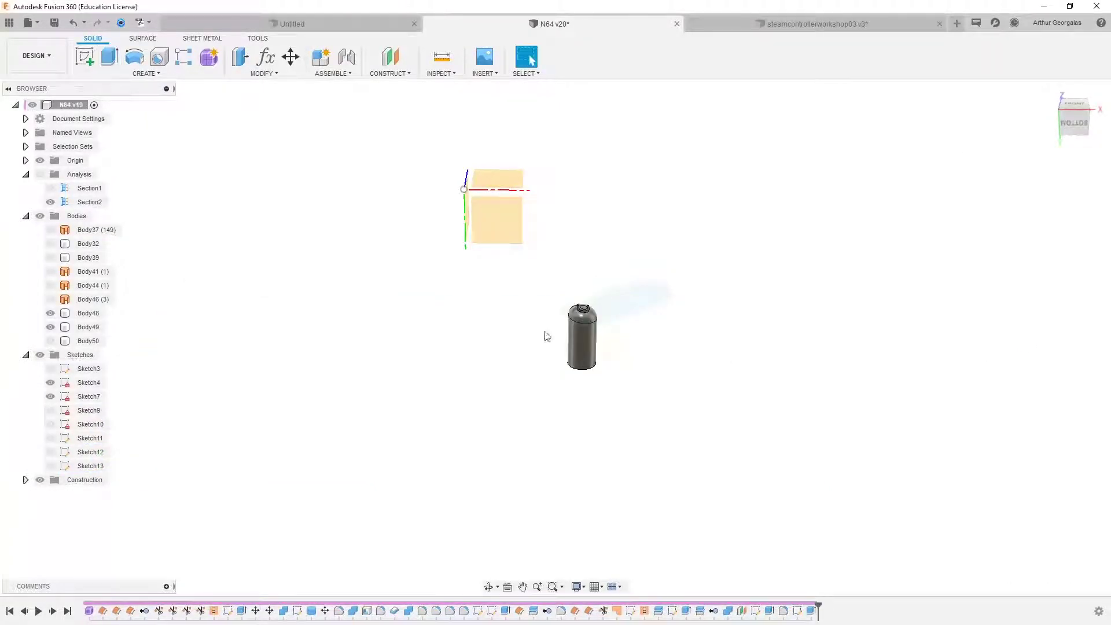
Step: Show the plate Body50 again and inspect how the trimmed stem sleeve meets both of its faces
left_click(50, 341)
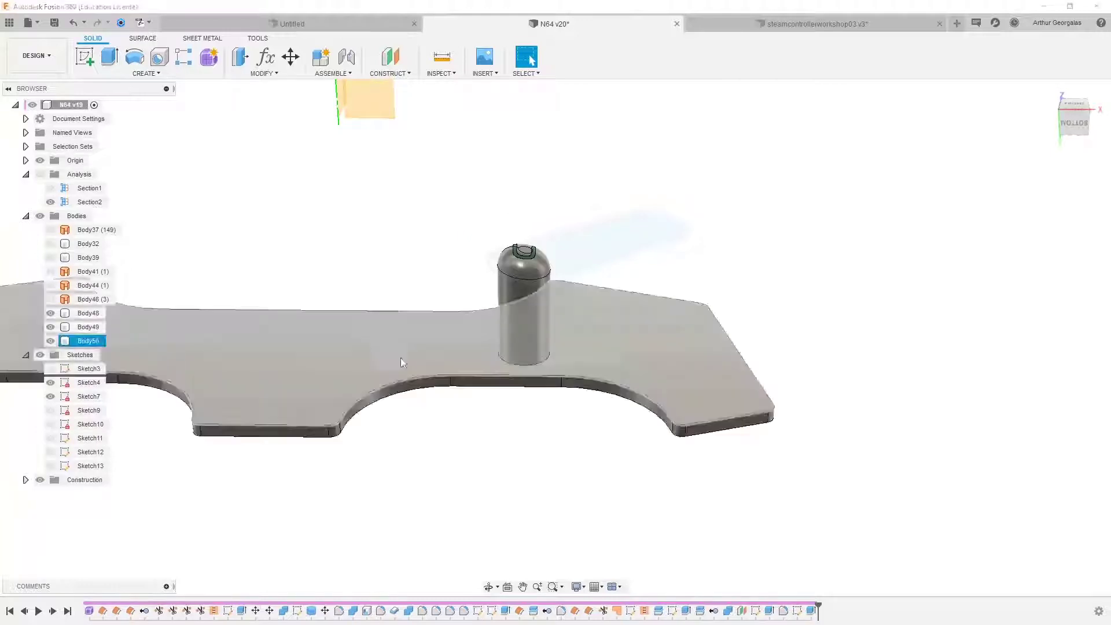
middle_click_drag(401, 362, 467, 423, "shift")
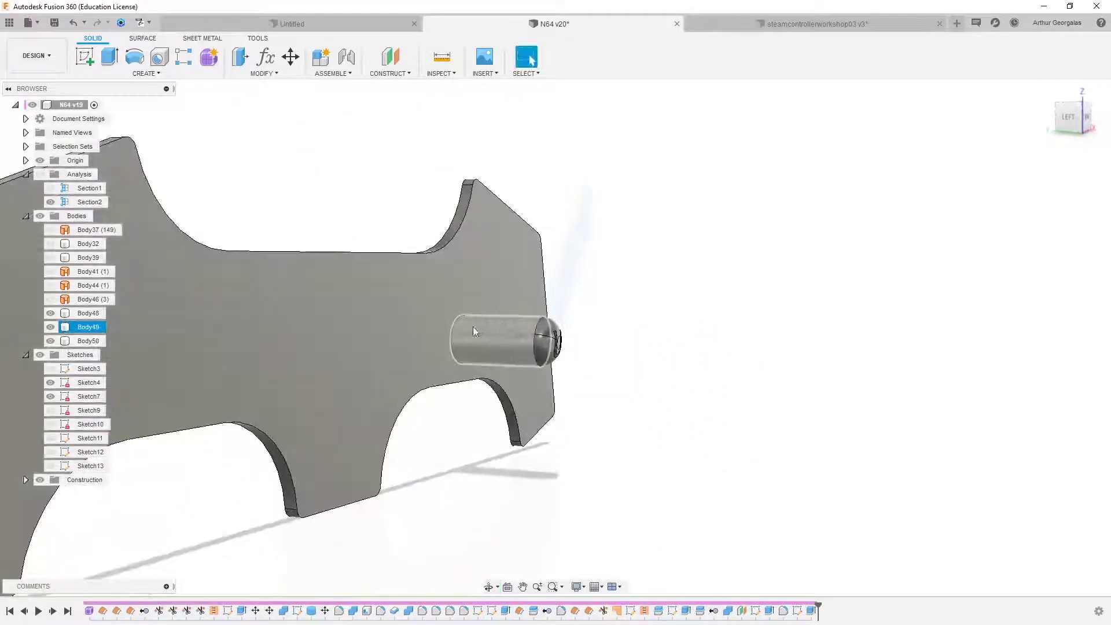
middle_click_drag(482, 337, 395, 291, "shift")
middle_click_drag(454, 358, 280, 345, "shift")
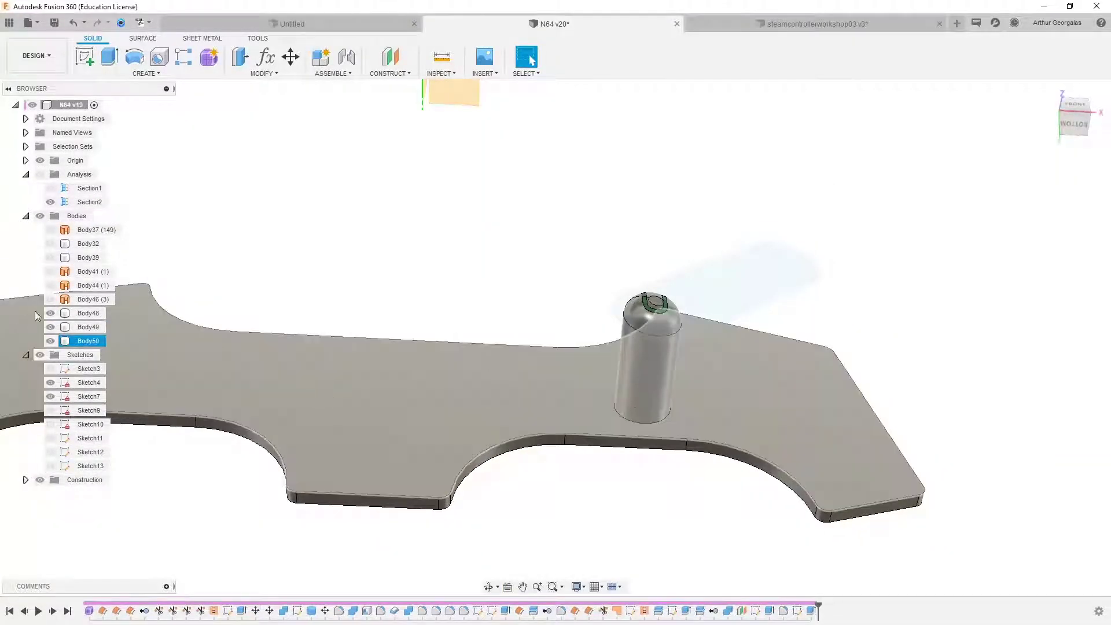
Step: Show the controller shell bodies Body32 and Body39 and check the button and thumbstick areas from outside
left_click(51, 244)
left_click(58, 247)
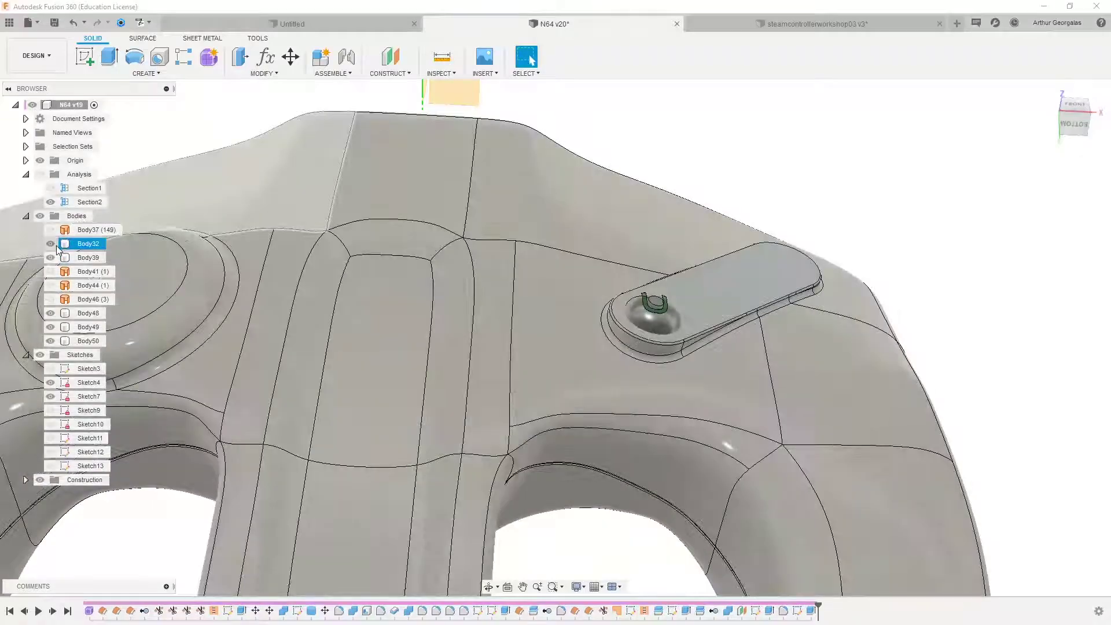
scroll(454, 296, "down", 4)
middle_click_drag(392, 282, 277, 283, "shift")
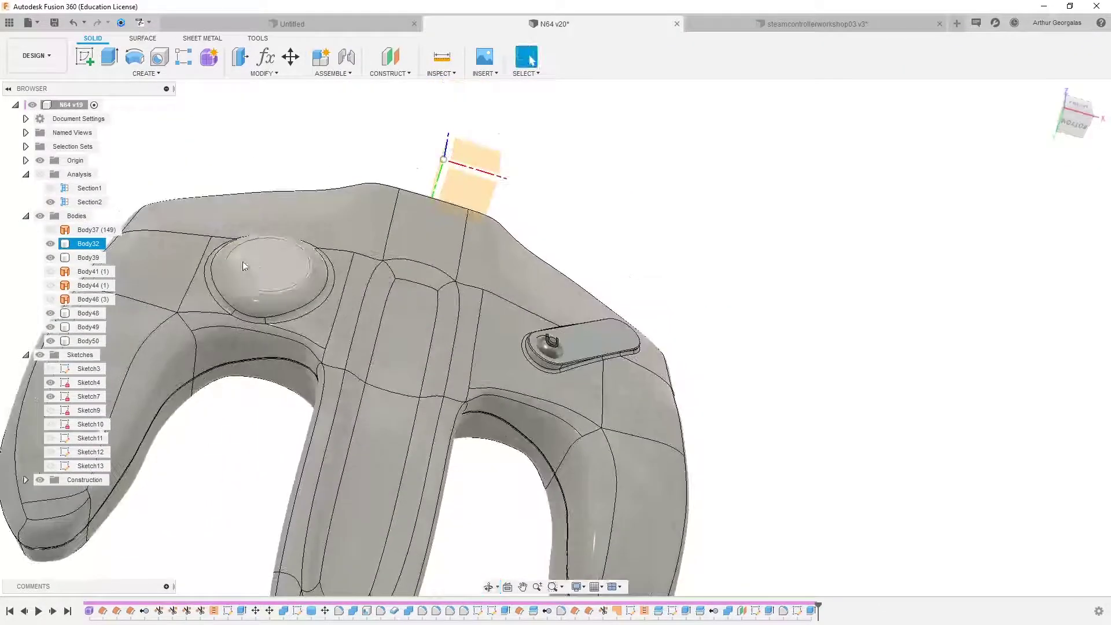
left_click(844, 190)
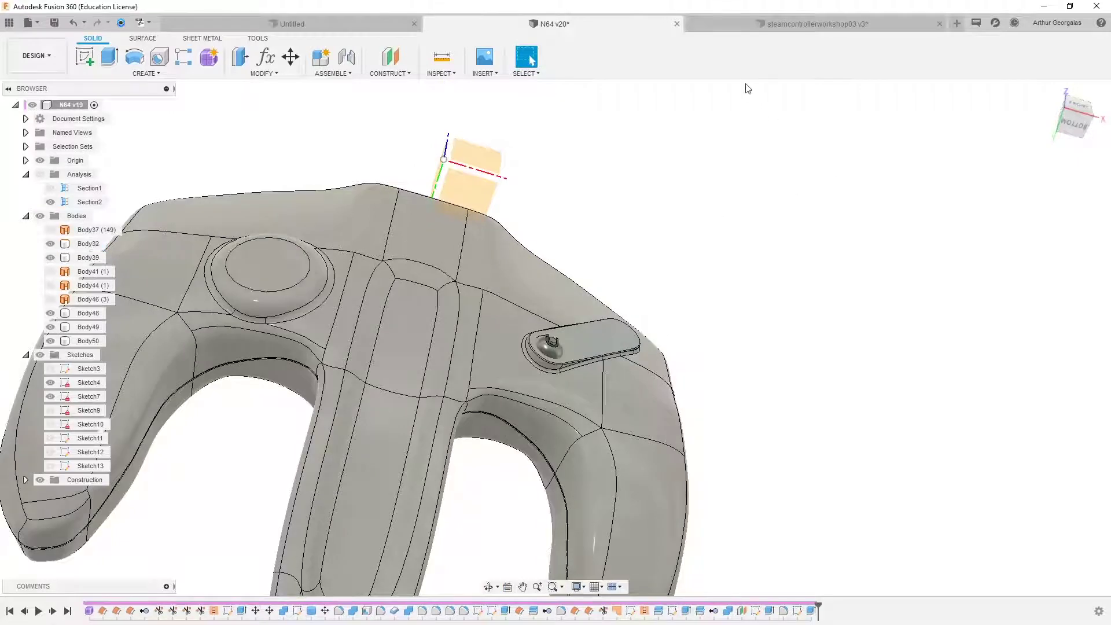
Step: Switch to the steamcontrollerworkshop03 design and browse the project files to the Steam Controller folder inside Game Controller
left_click(744, 29)
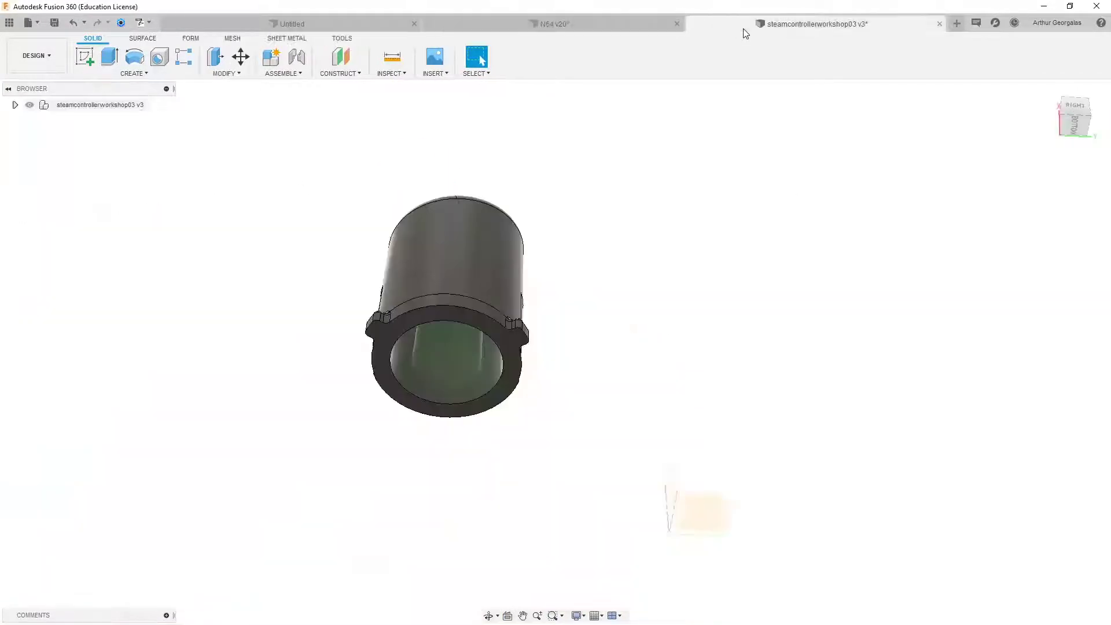
left_click(9, 22)
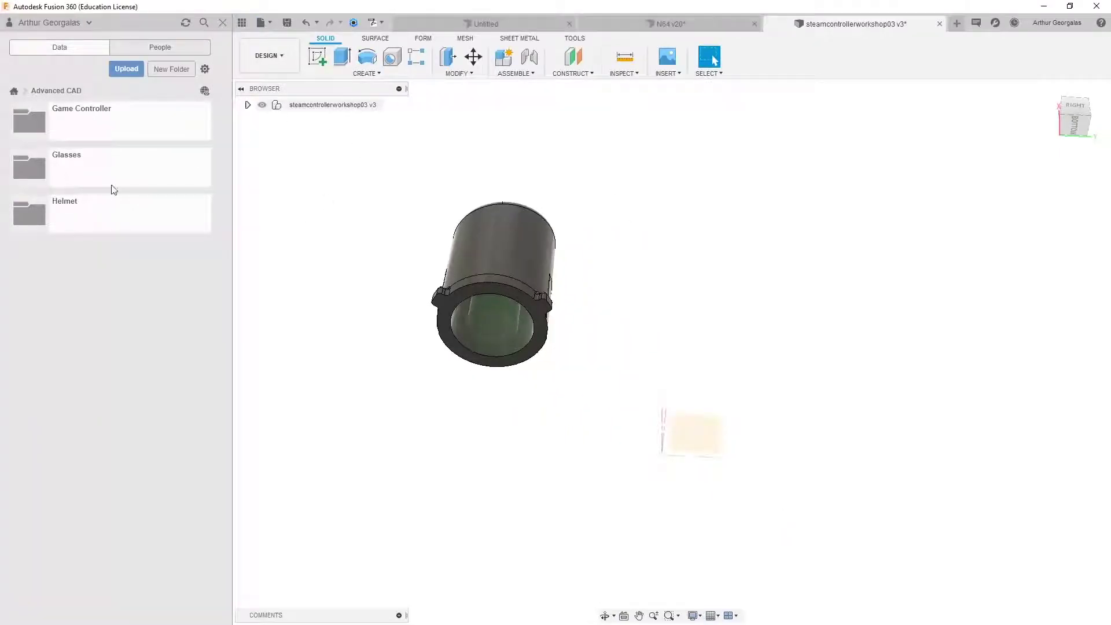
double_click(107, 118)
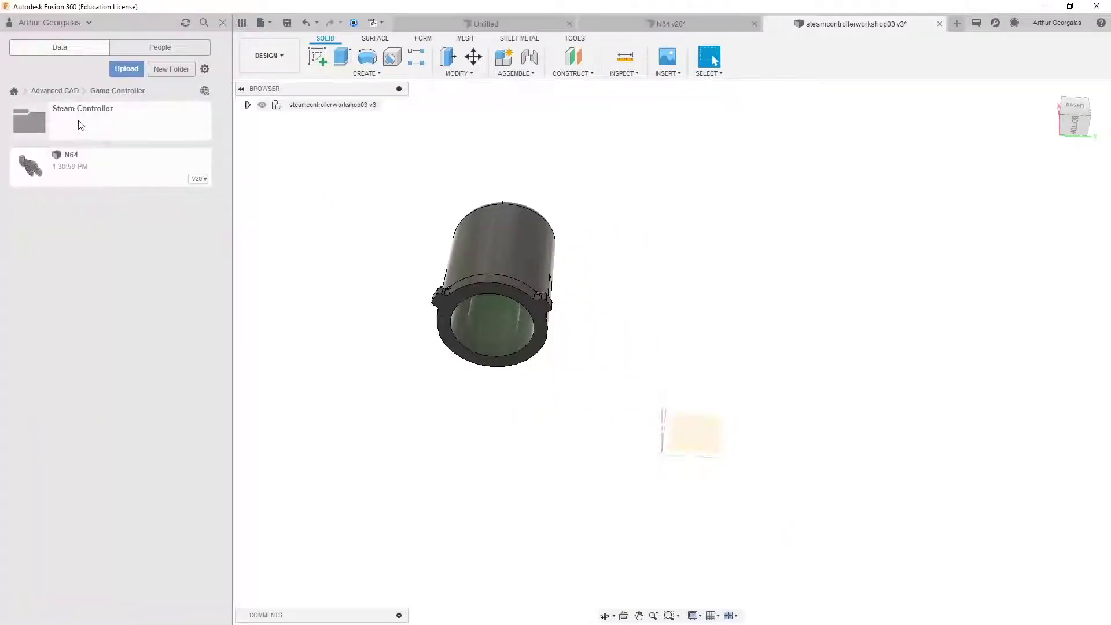
double_click(81, 125)
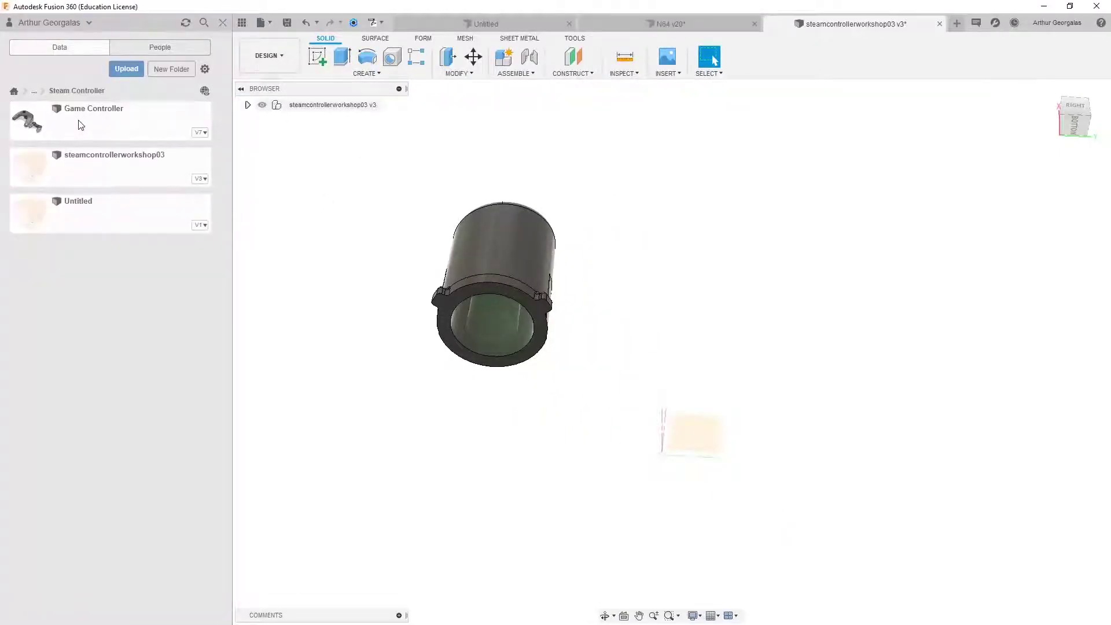
Step: Unisolate the whole Steam Controller assembly and isolate its THUMBTOP29 component
left_click(248, 106)
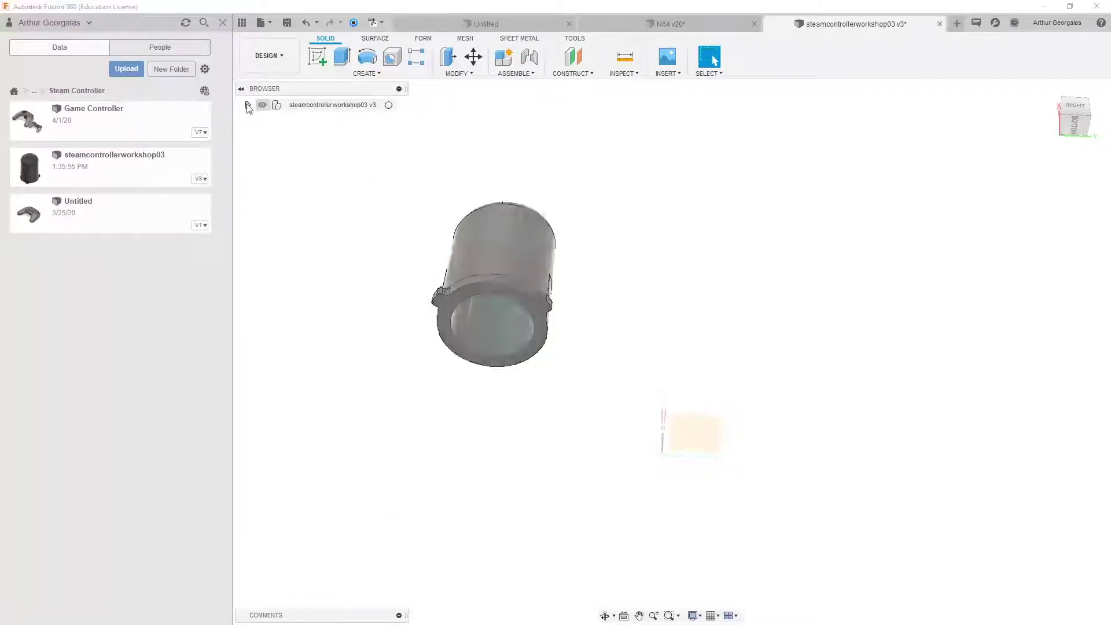
right_click(344, 105)
left_click(399, 343)
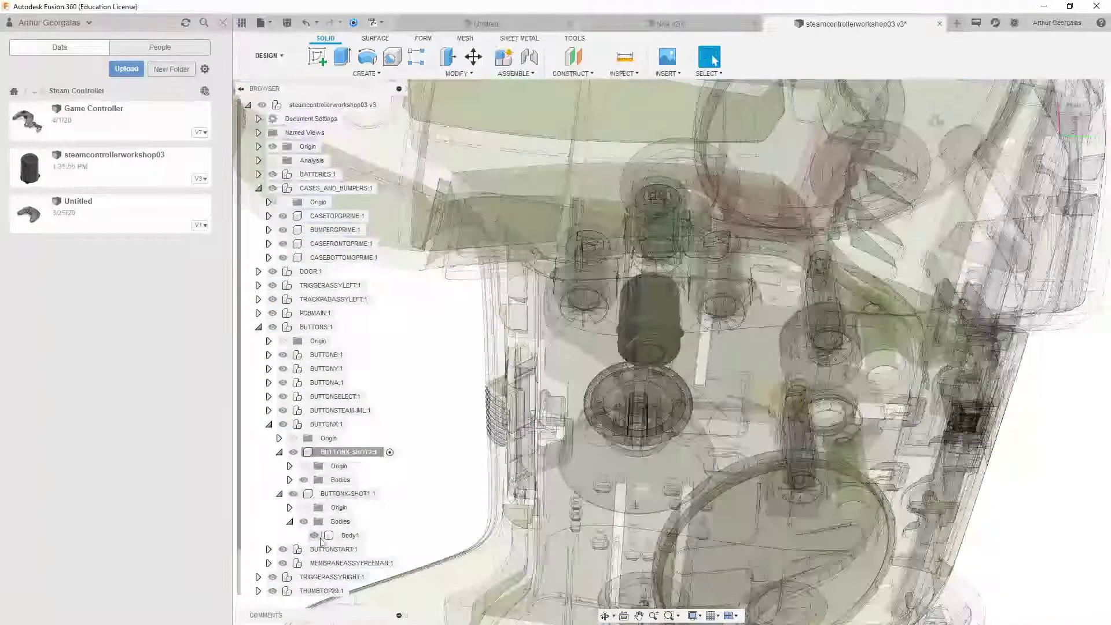
scroll(308, 578, "down", 1)
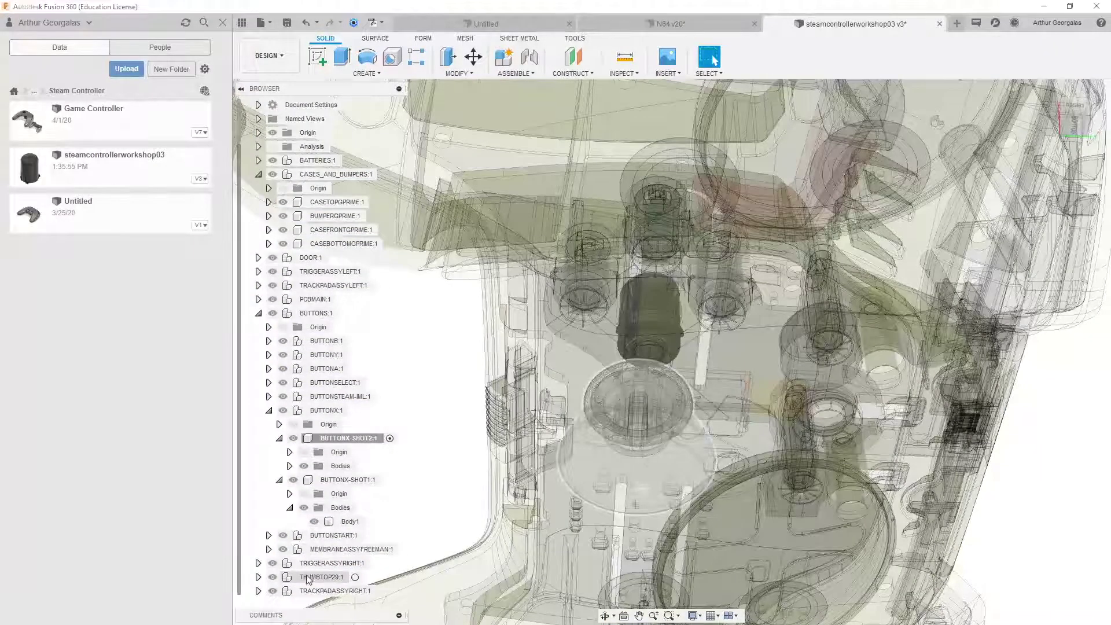
right_click(308, 578)
left_click(338, 553)
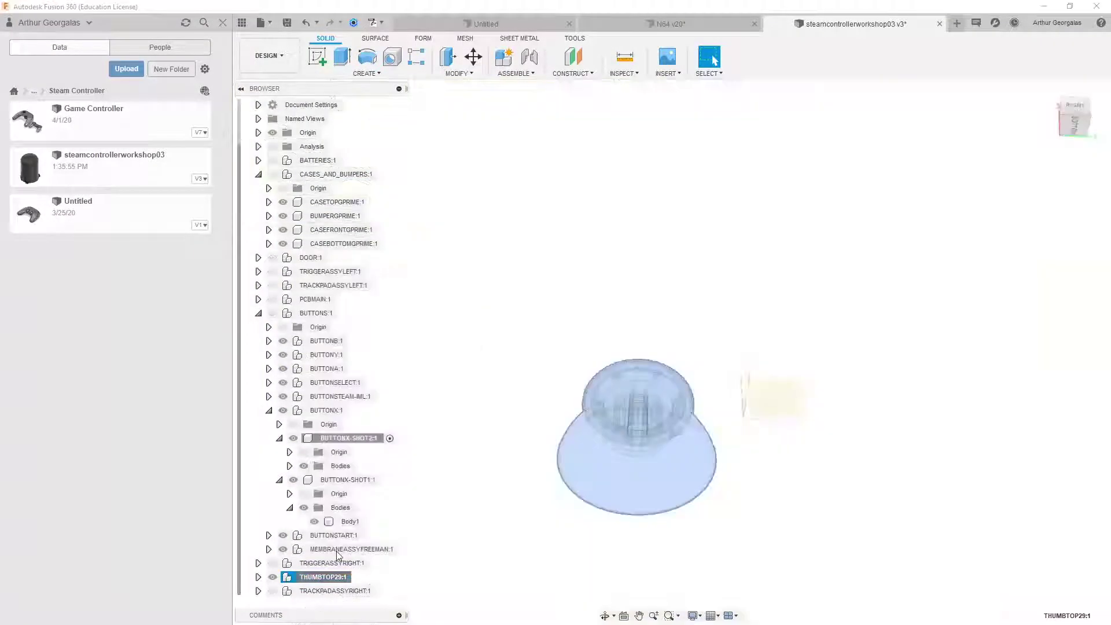
left_click(492, 436)
Step: Expand THUMBTOP29 and try to isolate its THUMBTOPGRIP_01 part
left_click(259, 578)
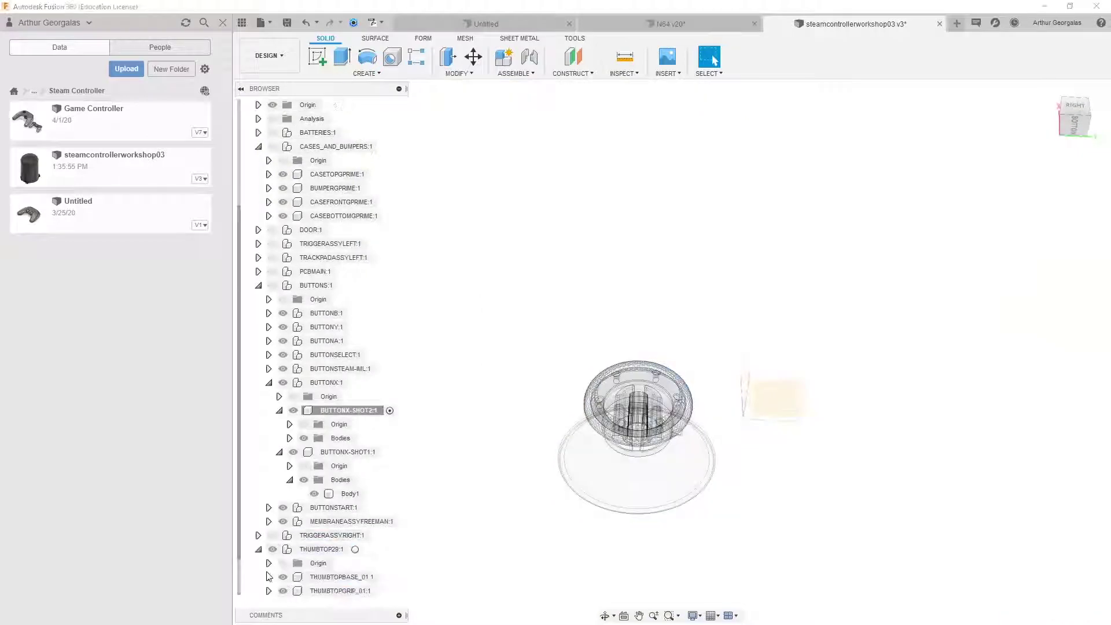
scroll(312, 579, "down", 1)
left_click(325, 580)
right_click(326, 583)
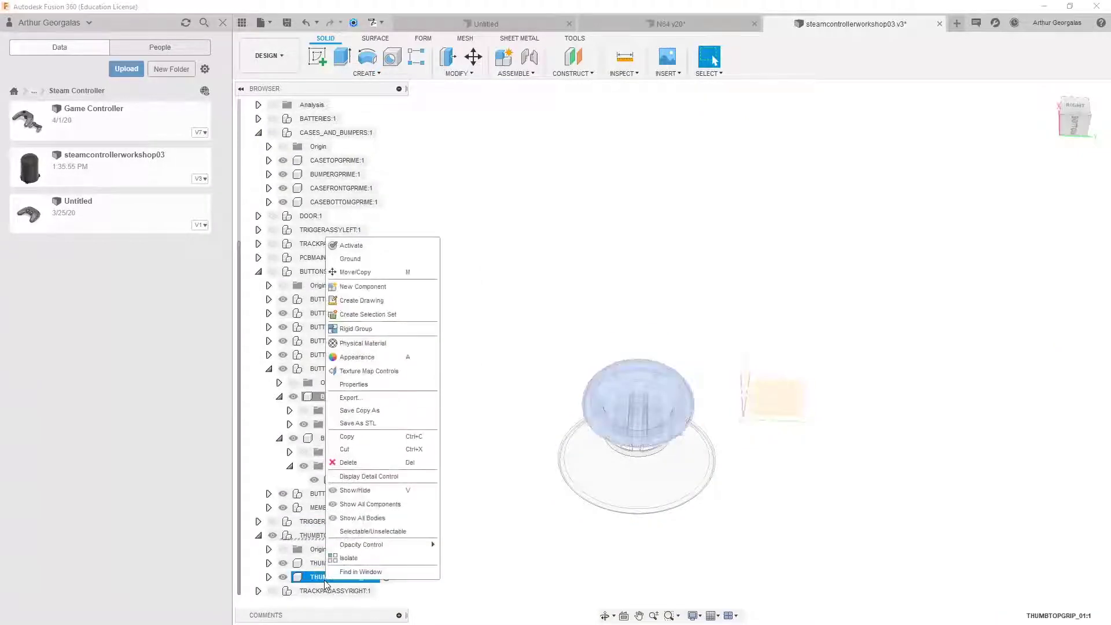
left_click(348, 558)
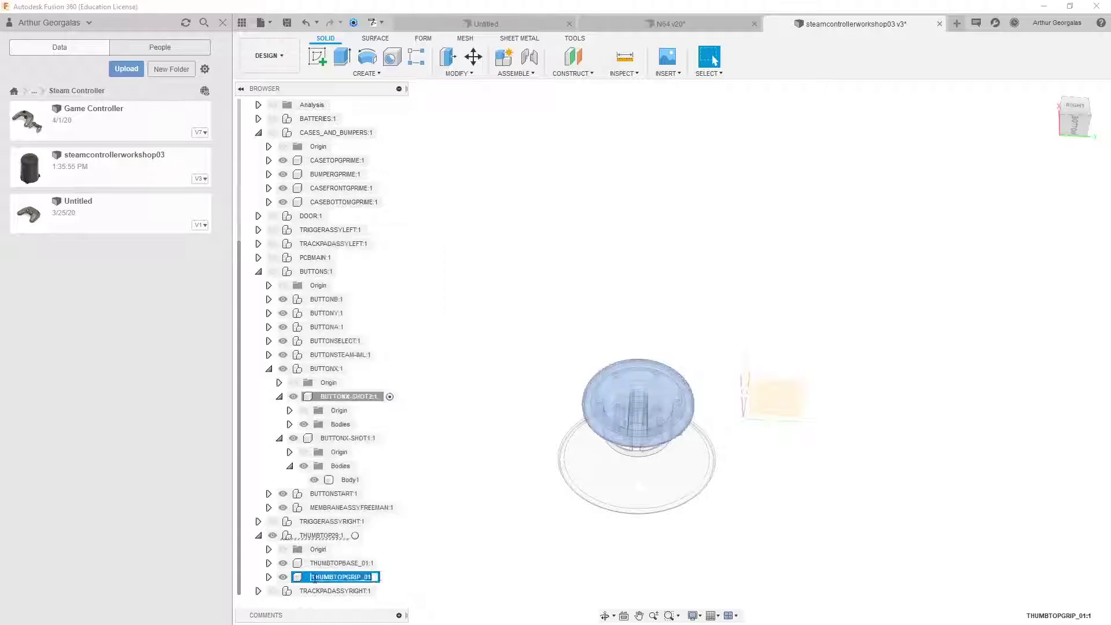
Step: Export THUMBTOP29 as a Fusion file named Game Controller to the cloud folder Advanced CAD > Game Controller > Steam Controller, without a local copy
left_click(317, 535)
right_click(325, 541)
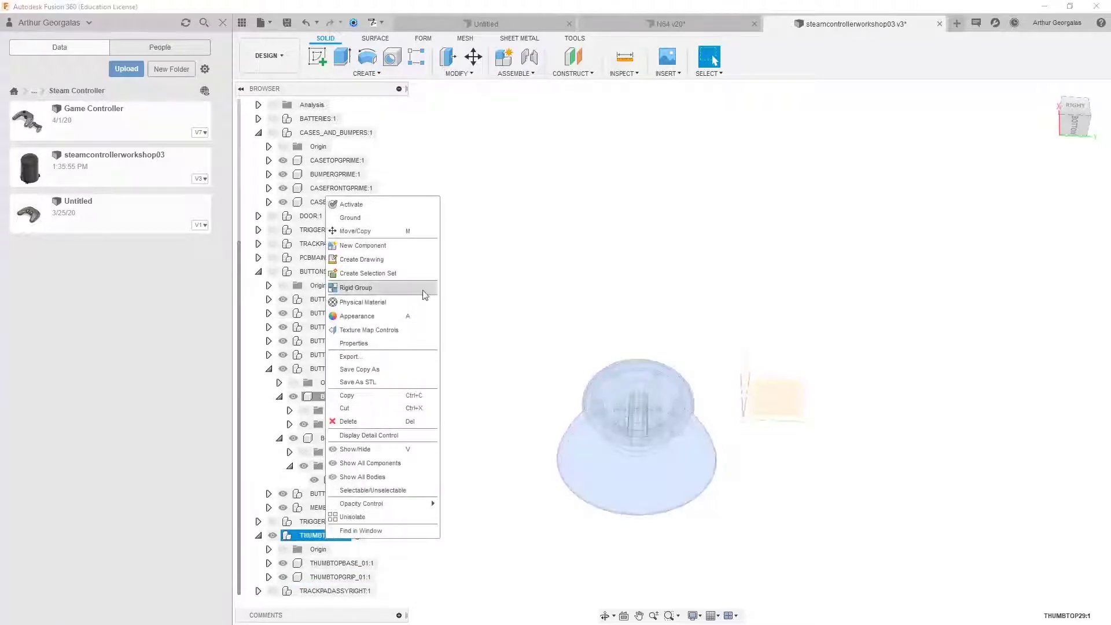
left_click(370, 359)
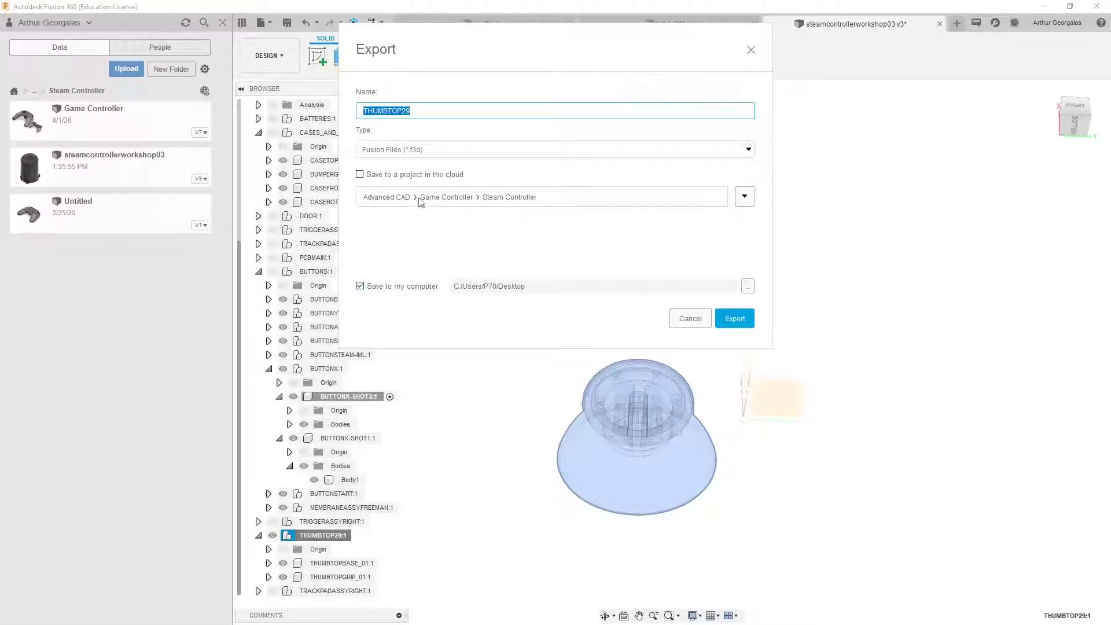
left_click(377, 176)
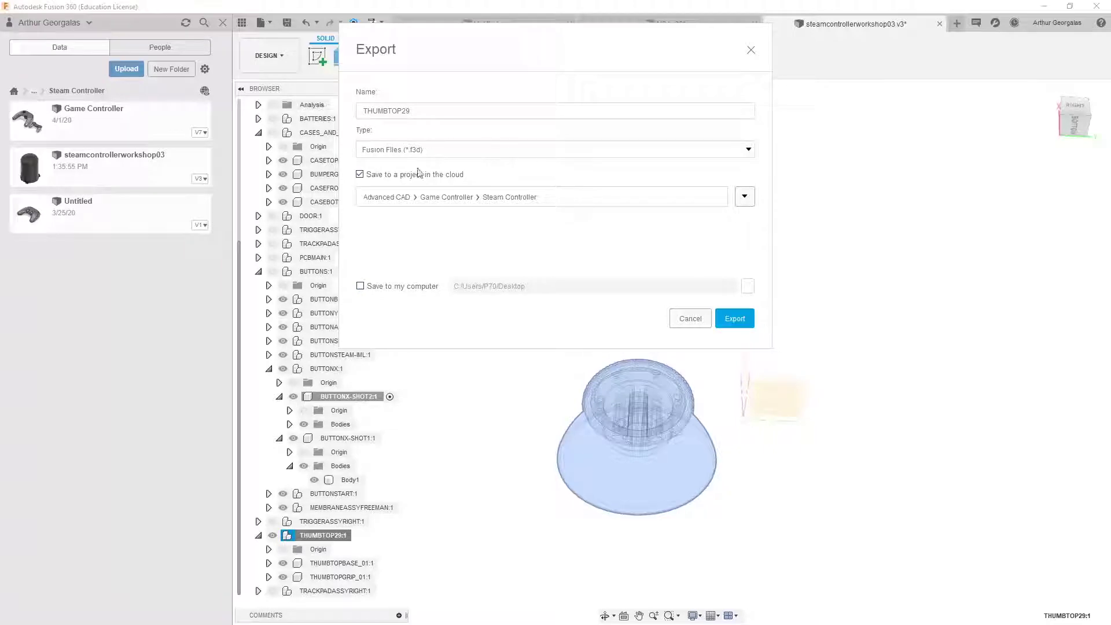
left_click(742, 196)
left_click(513, 307)
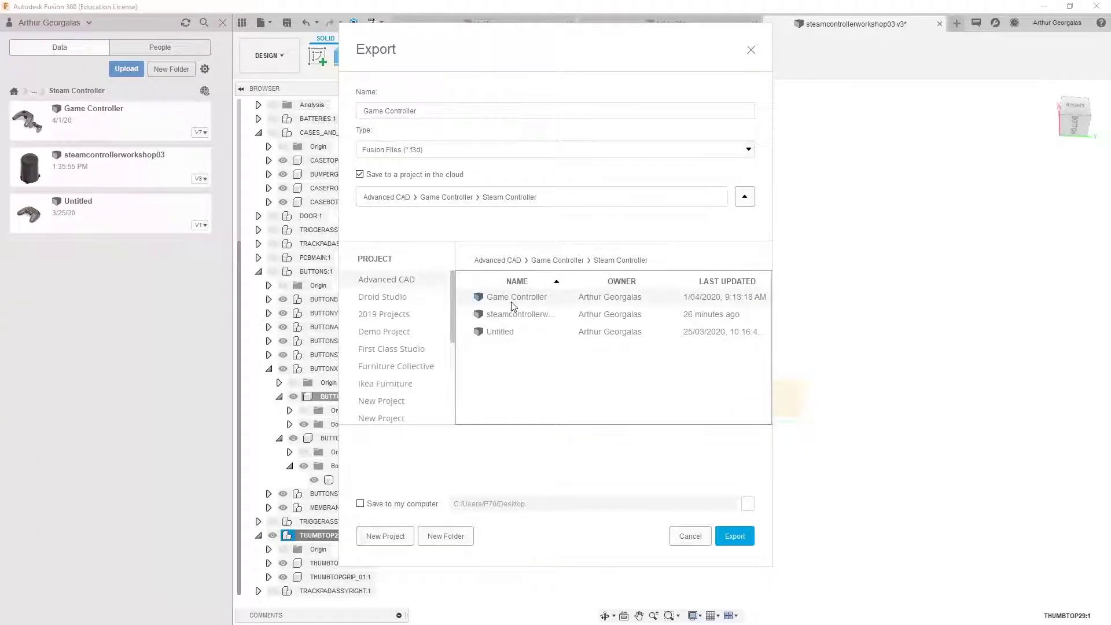
left_click(735, 536)
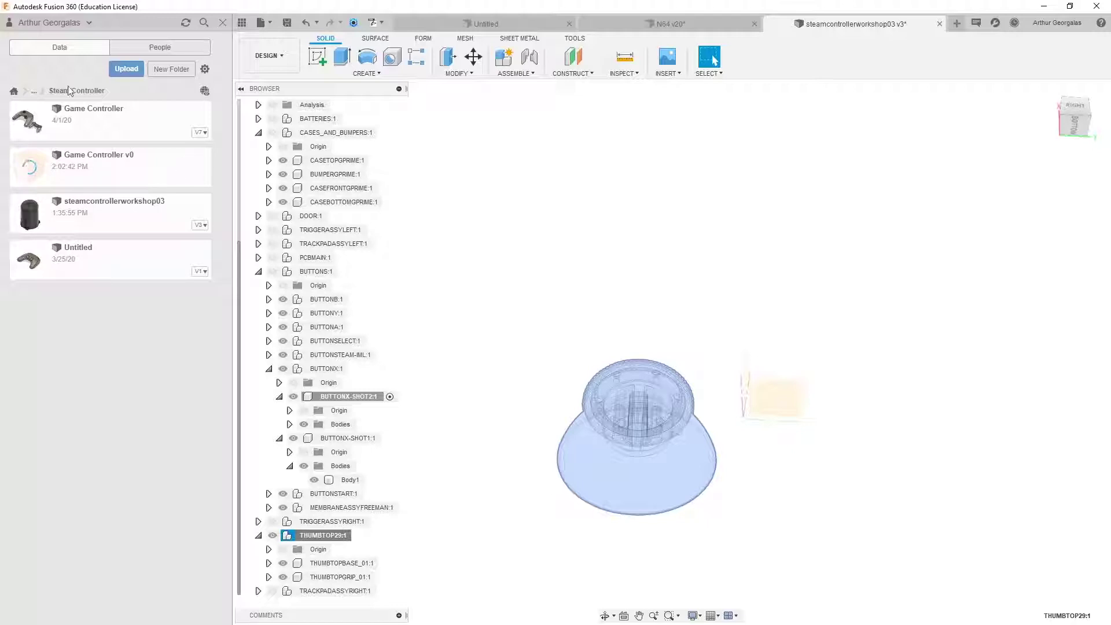
Step: Reload the Steam Controller folder and open the newly exported Game Controller design
left_click(33, 91)
left_click(50, 116)
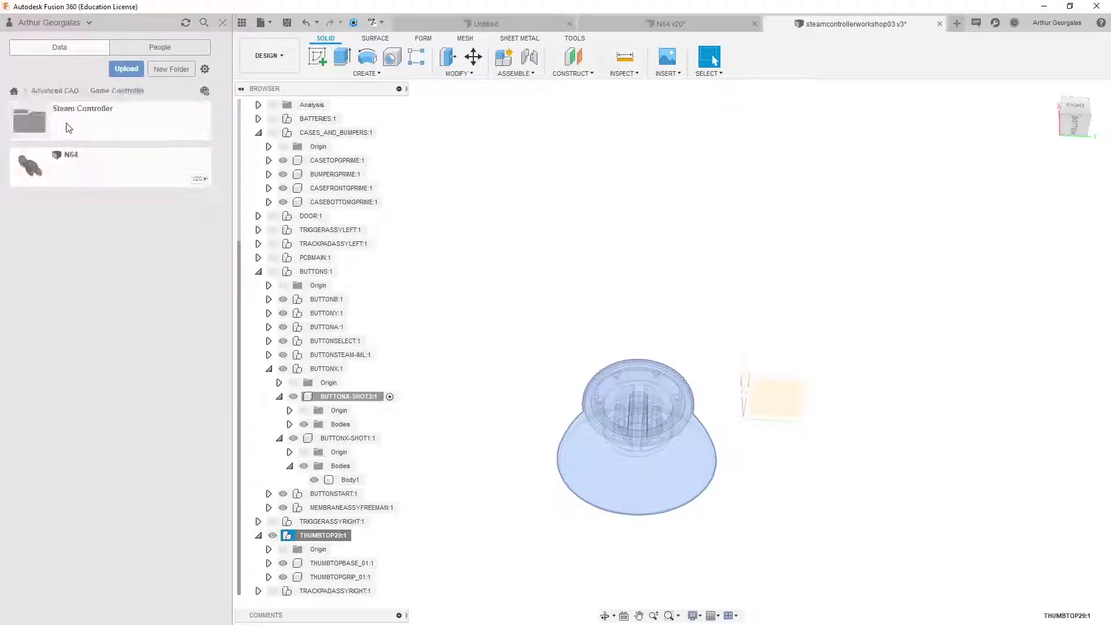
left_click(68, 128)
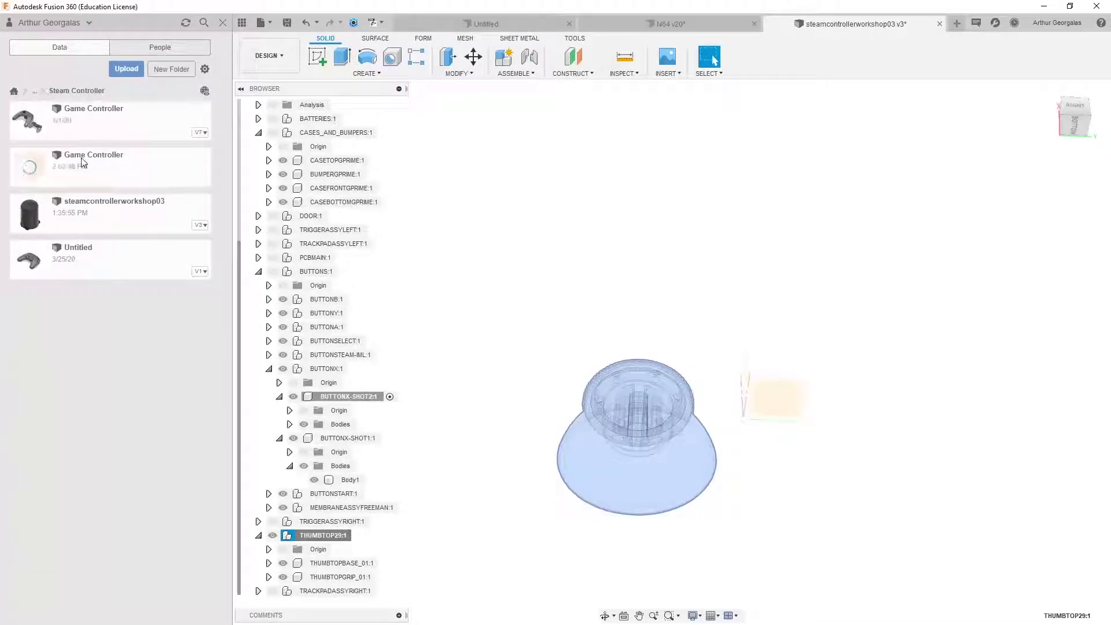
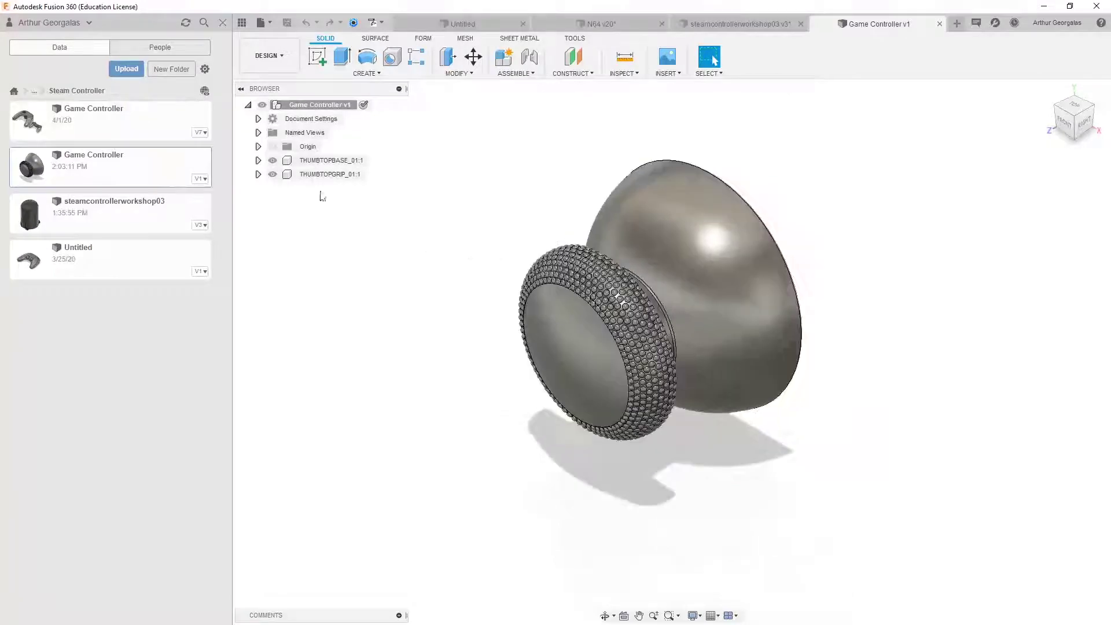
Step: Inspect the exported thumbstick and hide its textured cap THUMBTOPGRIP_01
scroll(701, 224, "up", 4)
scroll(694, 289, "down", 3)
middle_click_drag(688, 289, 422, 266, "shift")
left_click(315, 174)
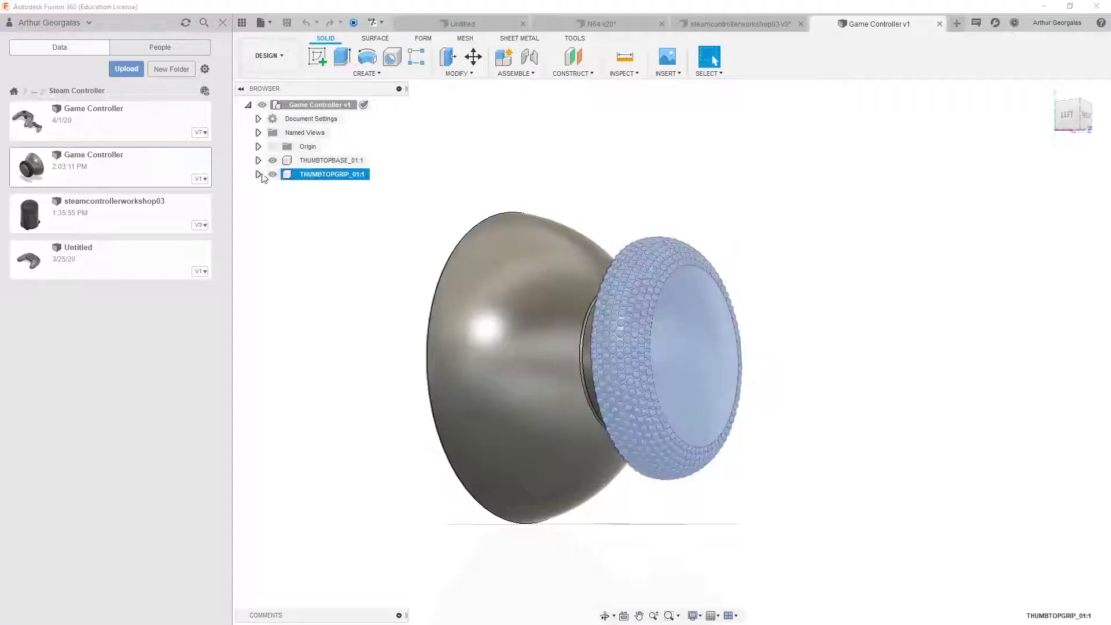
left_click(258, 175)
left_click(272, 175)
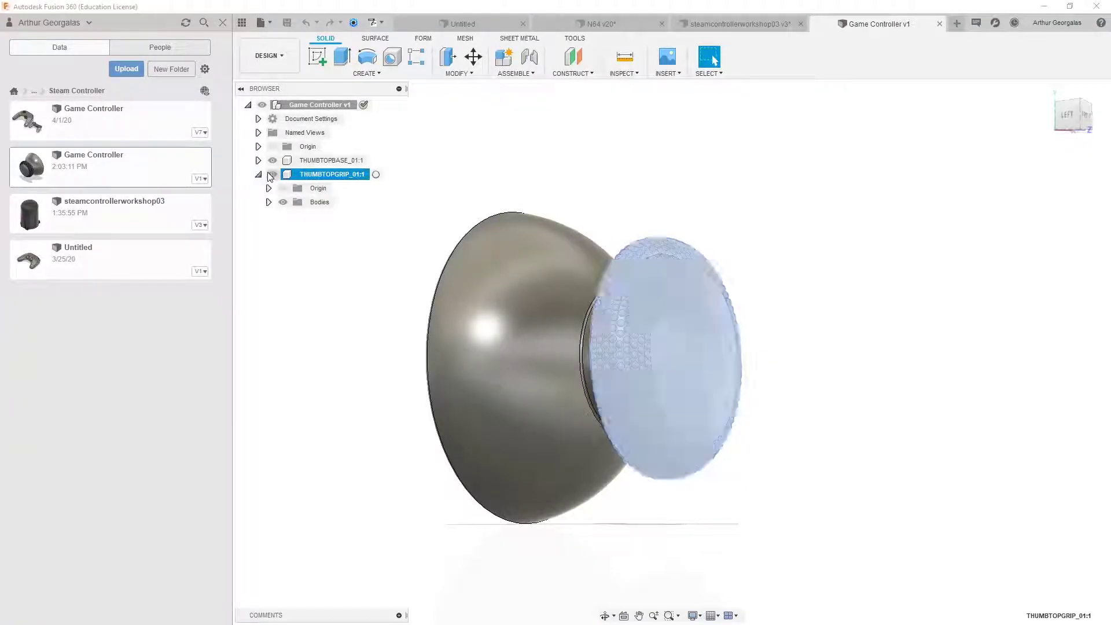
Step: Examine THUMBTOPBASE_01 from several sides, including its holed flange, neck and hollow dome
scroll(672, 317, "up", 3)
middle_click_drag(672, 317, 569, 292, "shift")
middle_click_drag(628, 339, 549, 342, "shift")
middle_click_drag(497, 242, 573, 318, "shift")
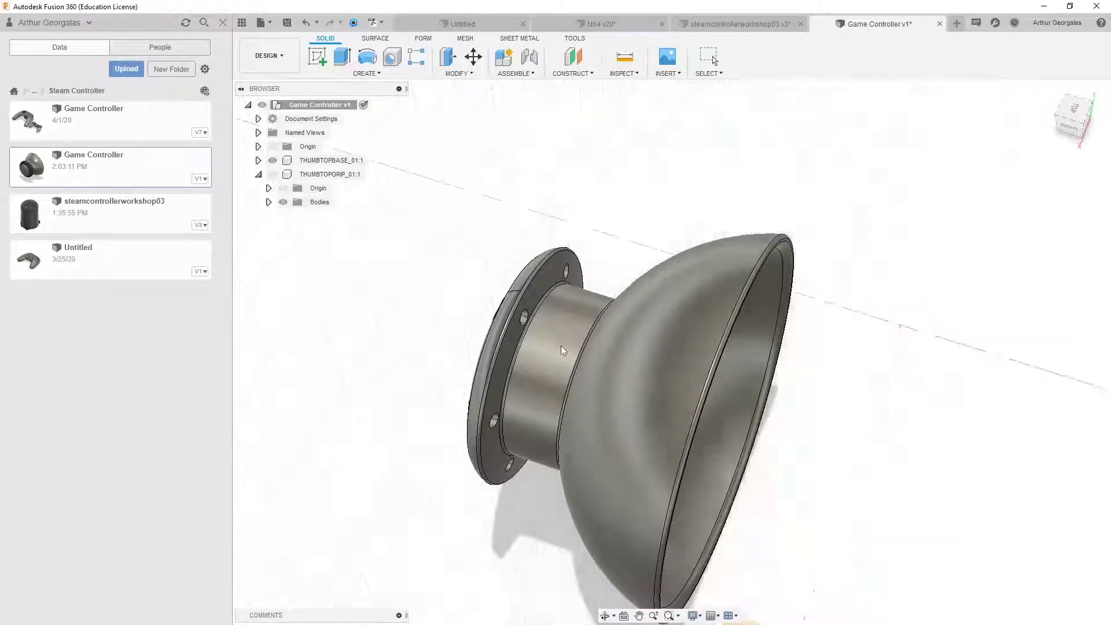
left_click(418, 76)
left_click(457, 73)
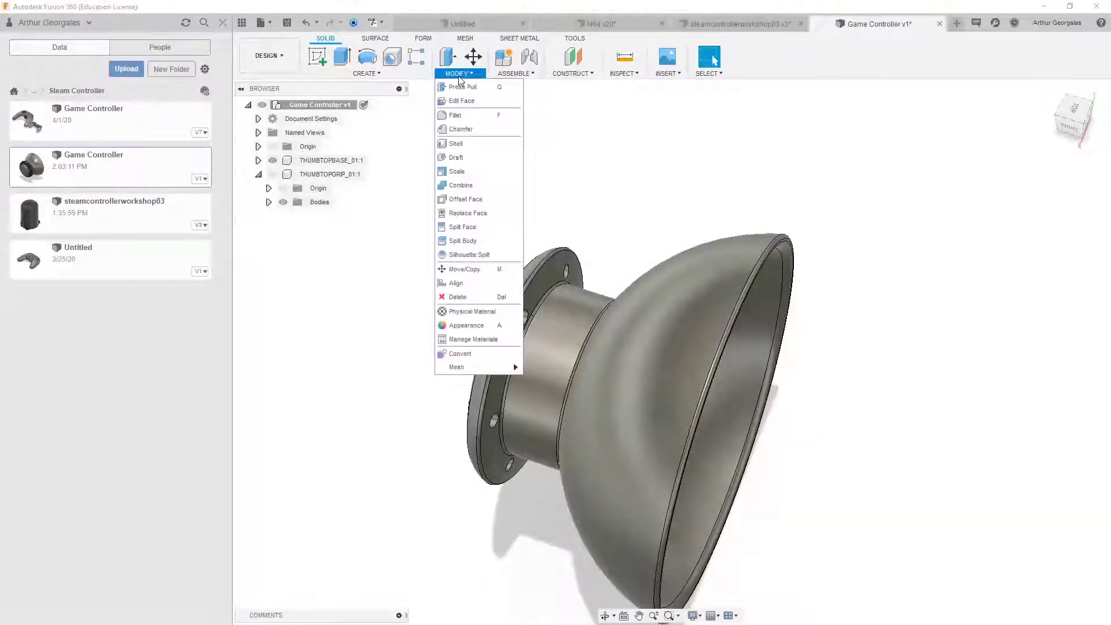
left_click(459, 83)
left_click(572, 324)
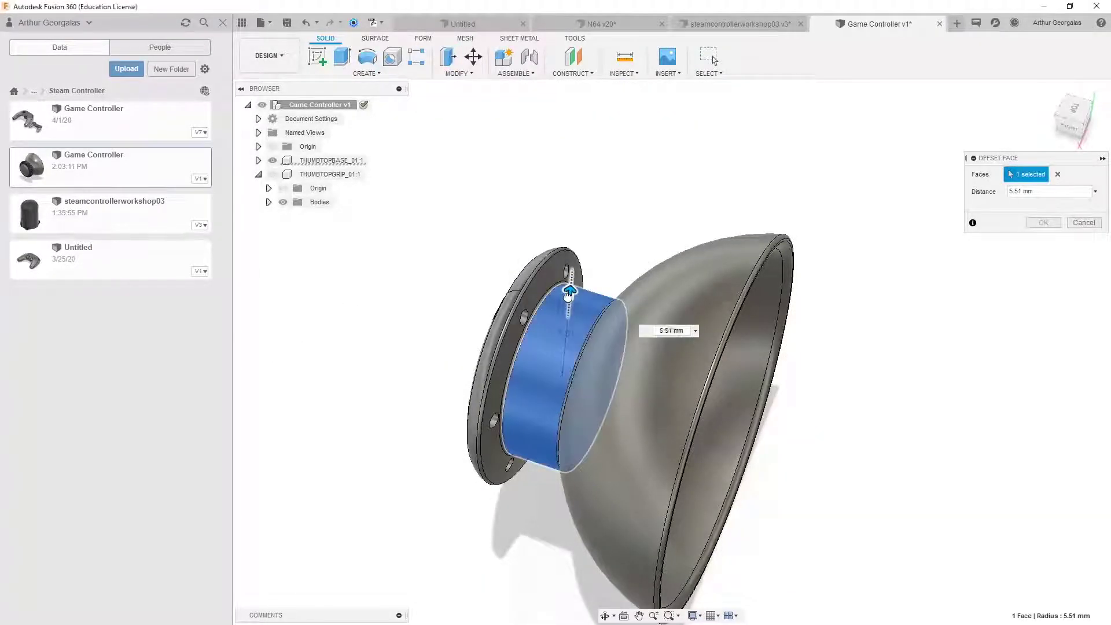
left_click_drag(569, 293, 565, 306)
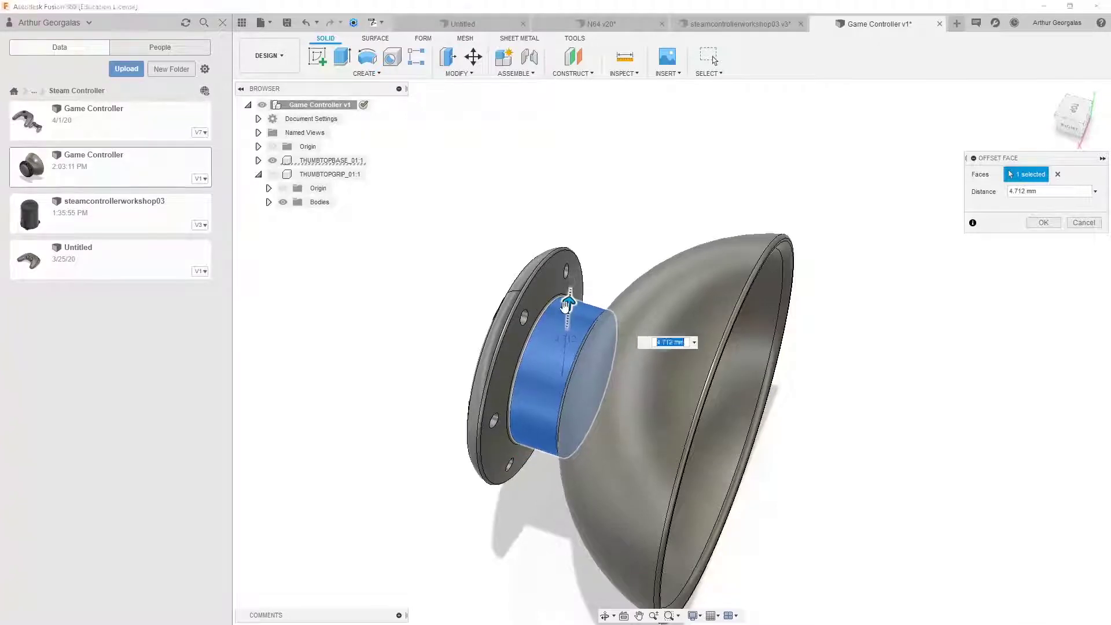
middle_click_drag(567, 303, 618, 331, "shift")
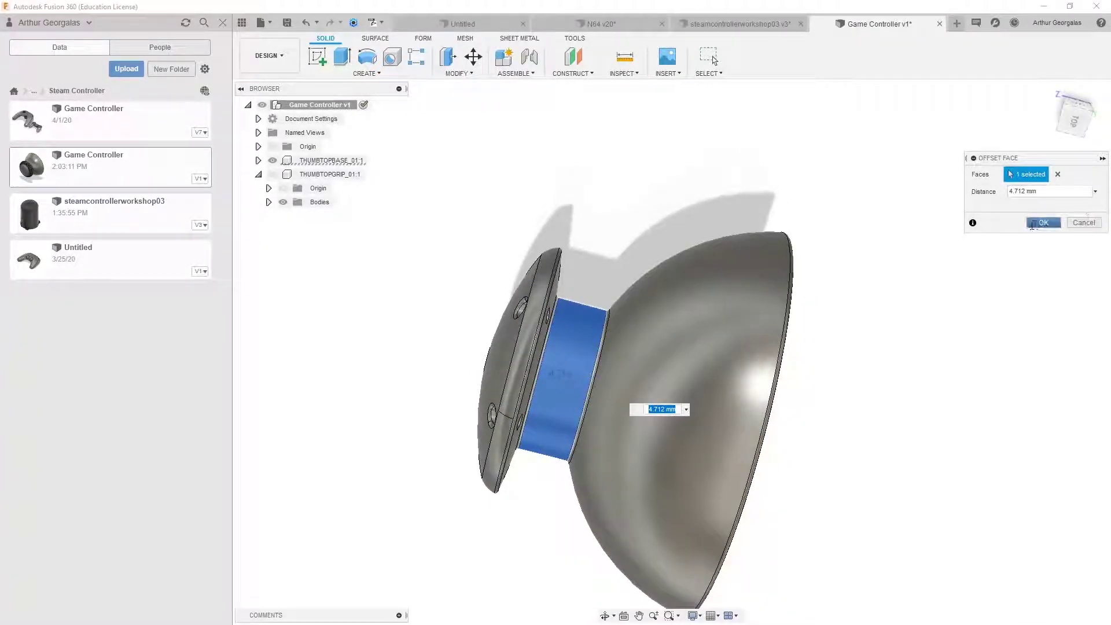
left_click(1084, 222)
Step: Save the Game Controller thumbstick design as a new version with the description User Saved
scroll(671, 258, "down", 3)
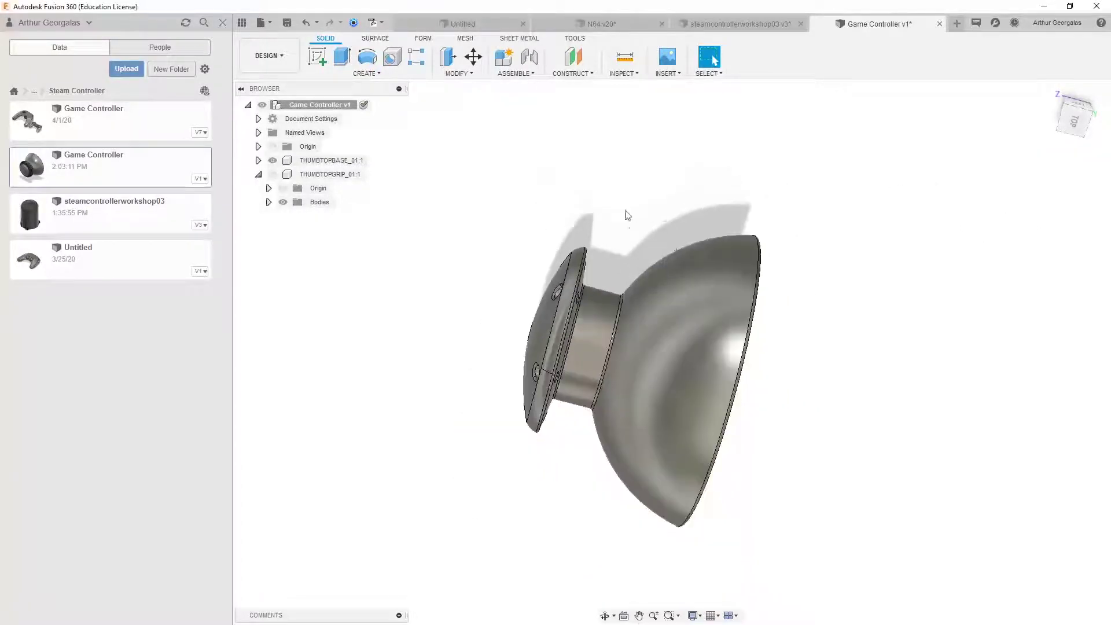
middle_click_drag(625, 216, 846, 142, "shift")
key("ctrl+s")
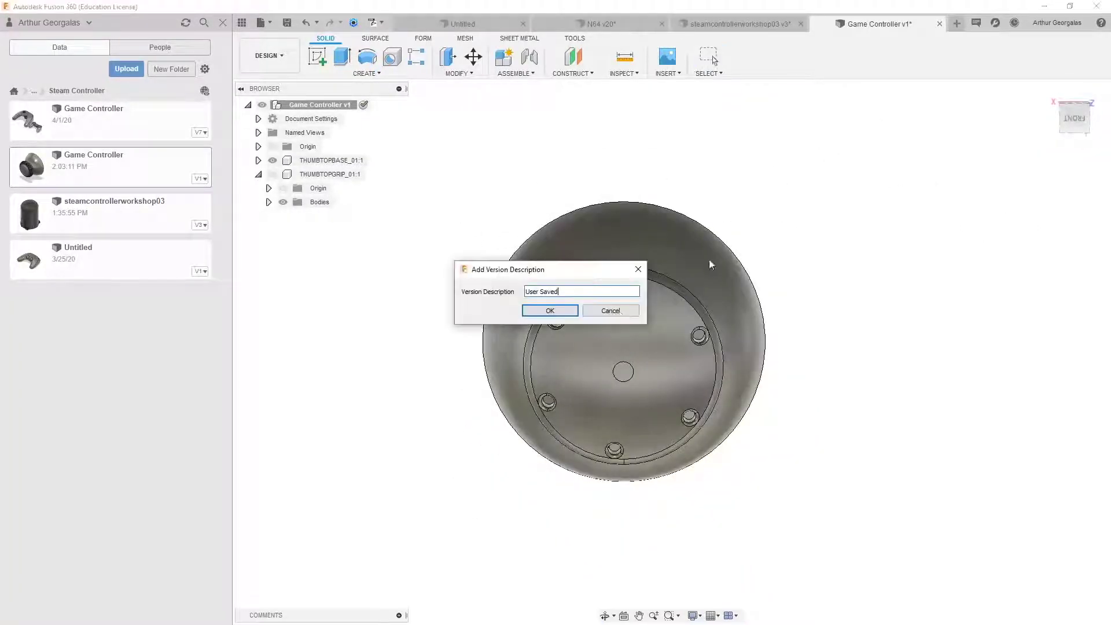
left_click(558, 306)
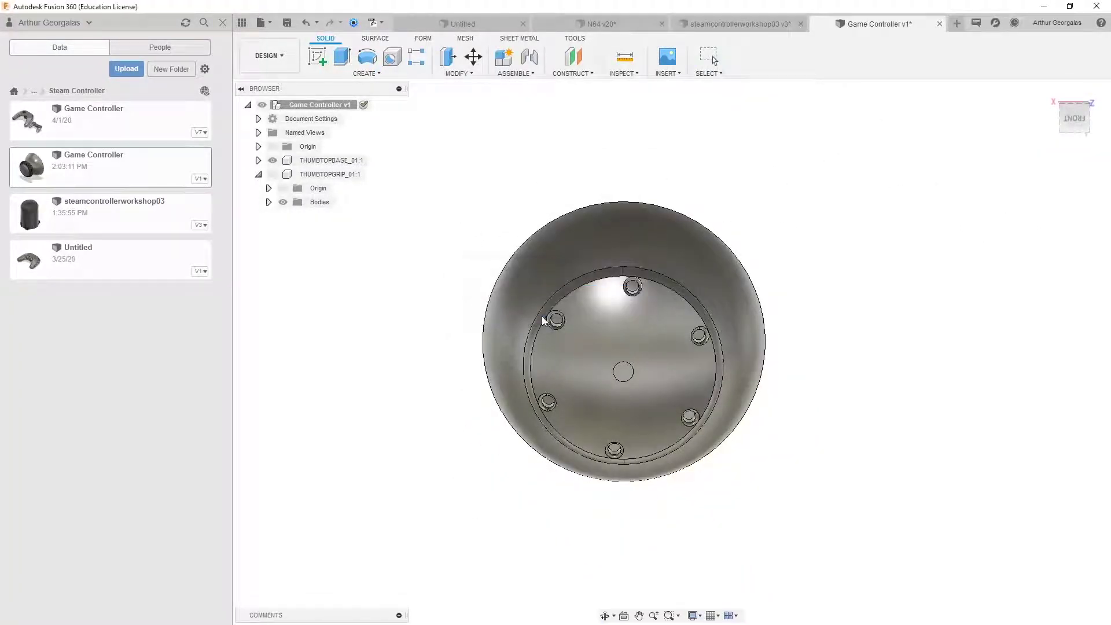
Step: Close the Game Controller and steamcontrollerworkshop03 designs to return to the N64 design
left_click(940, 24)
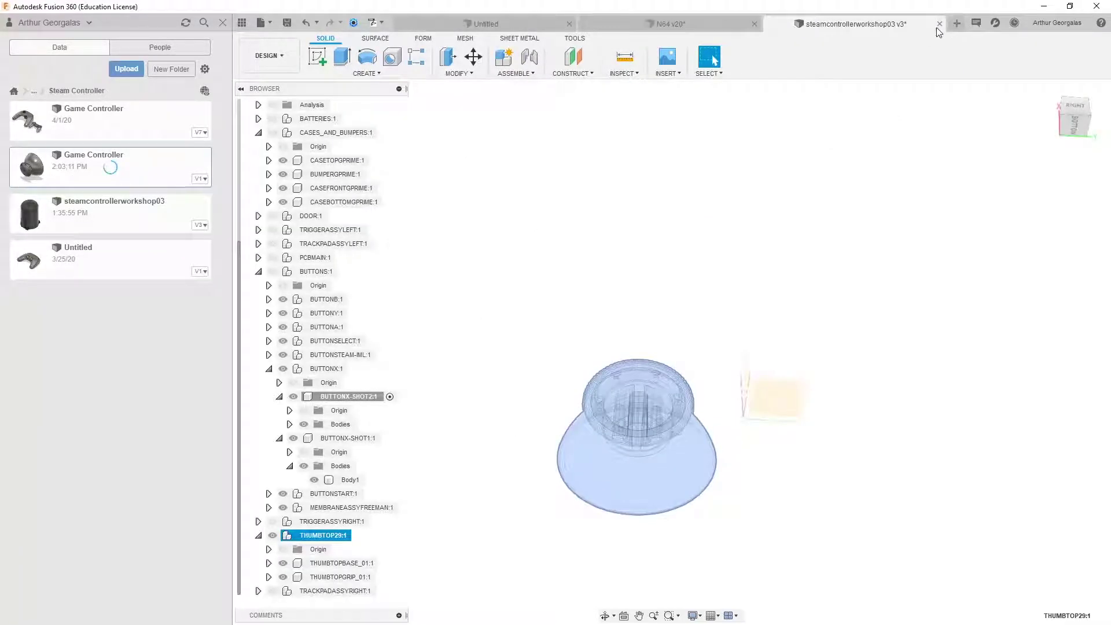
left_click(939, 23)
left_click(566, 316)
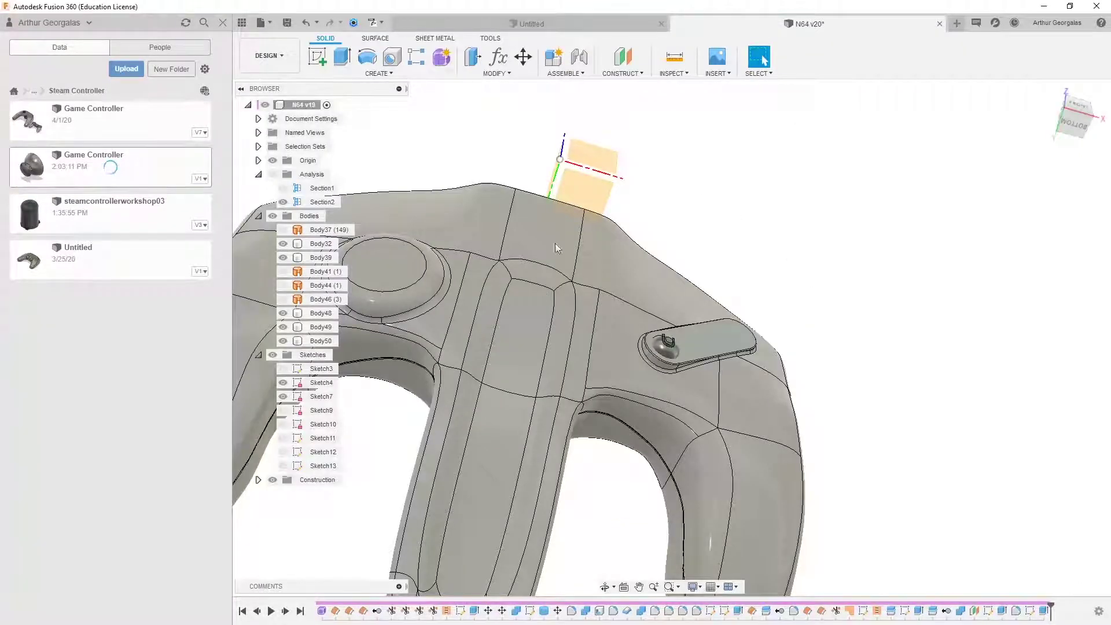
Step: Insert the saved Game Controller thumbstick design from the Steam Controller folder into the N64 design, above the controller shell
scroll(555, 243, "down", 1)
middle_click_drag(554, 244, 664, 252)
left_click_drag(121, 169, 413, 186)
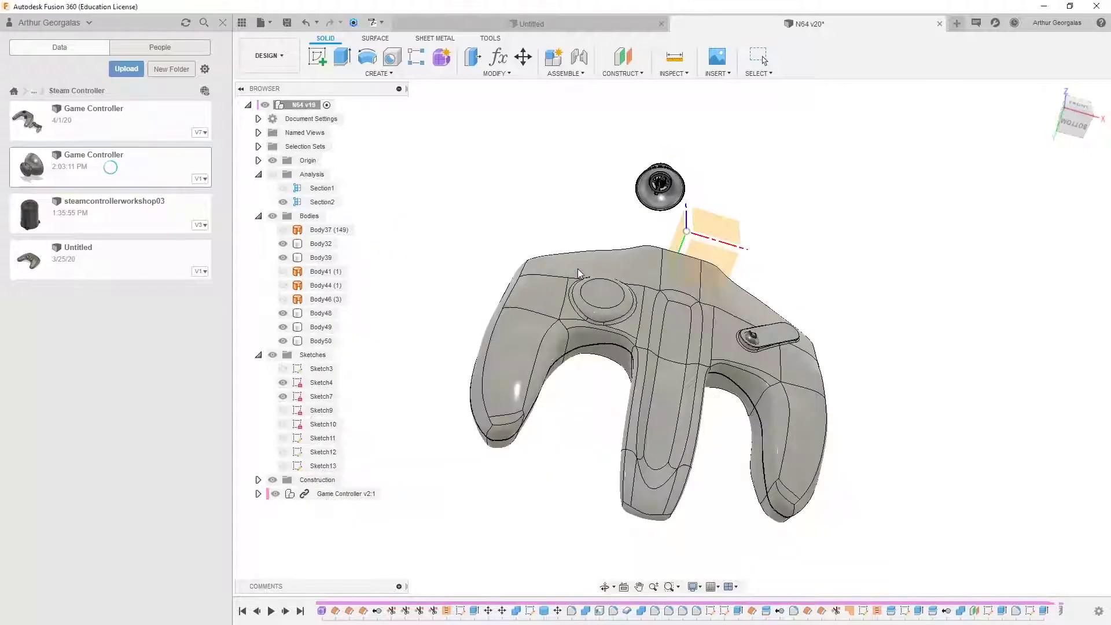
Step: Rotate the inserted thumbstick component 90 degrees about the X axis so its flange faces out from the shell's front
middle_click_drag(756, 215, 688, 261, "shift")
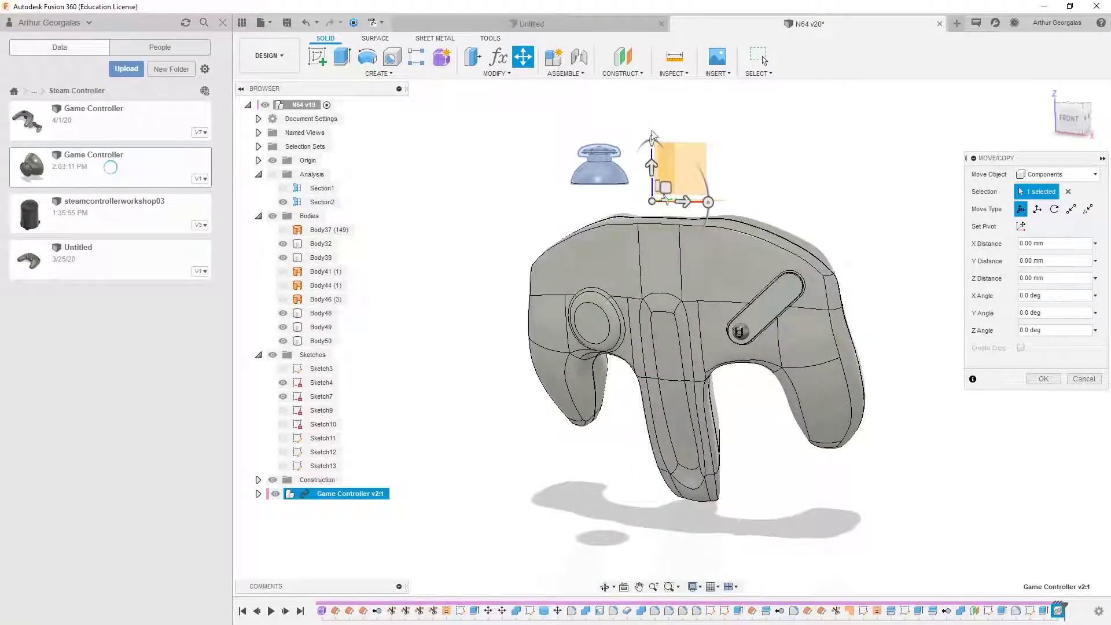
middle_click_drag(684, 172, 622, 169, "shift")
middle_click_drag(705, 185, 716, 221, "shift")
left_click(1054, 208)
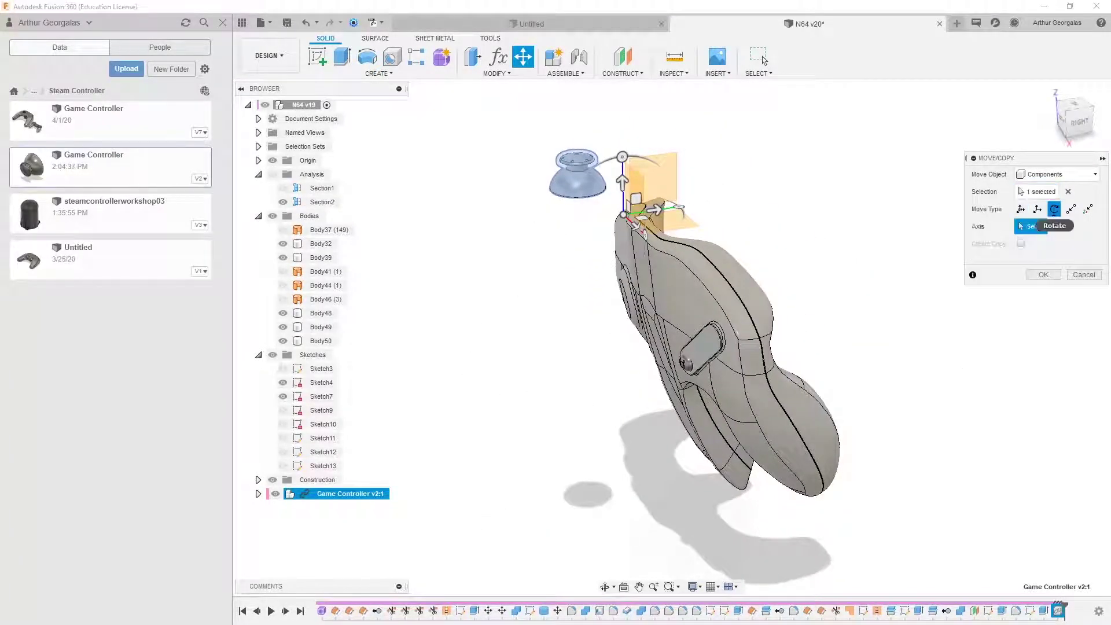
middle_click_drag(671, 213, 646, 178, "shift")
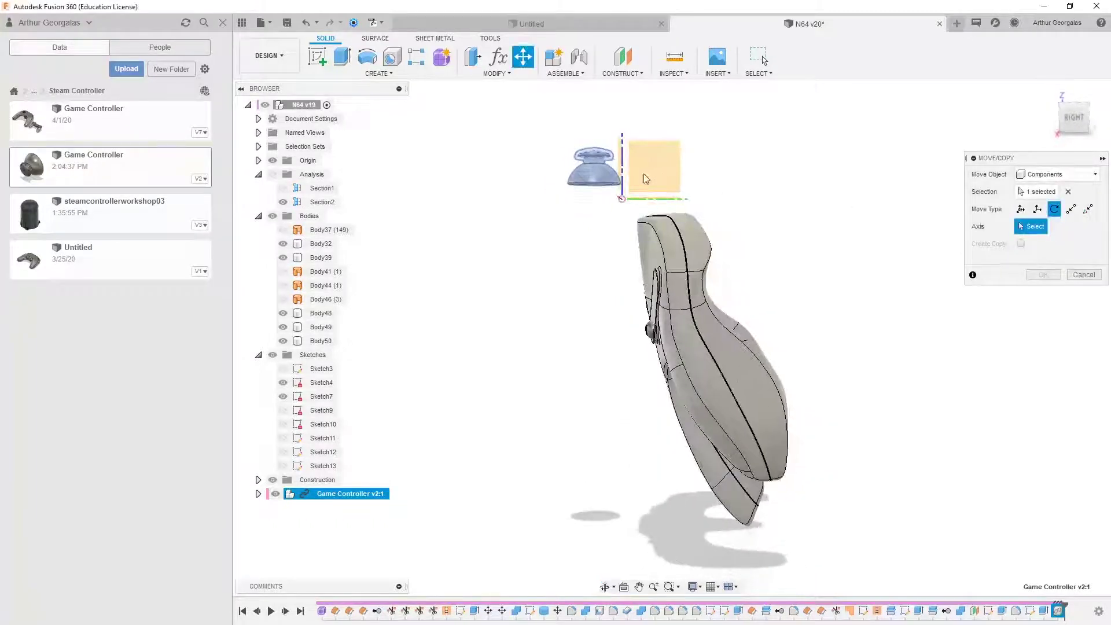
left_click(597, 178)
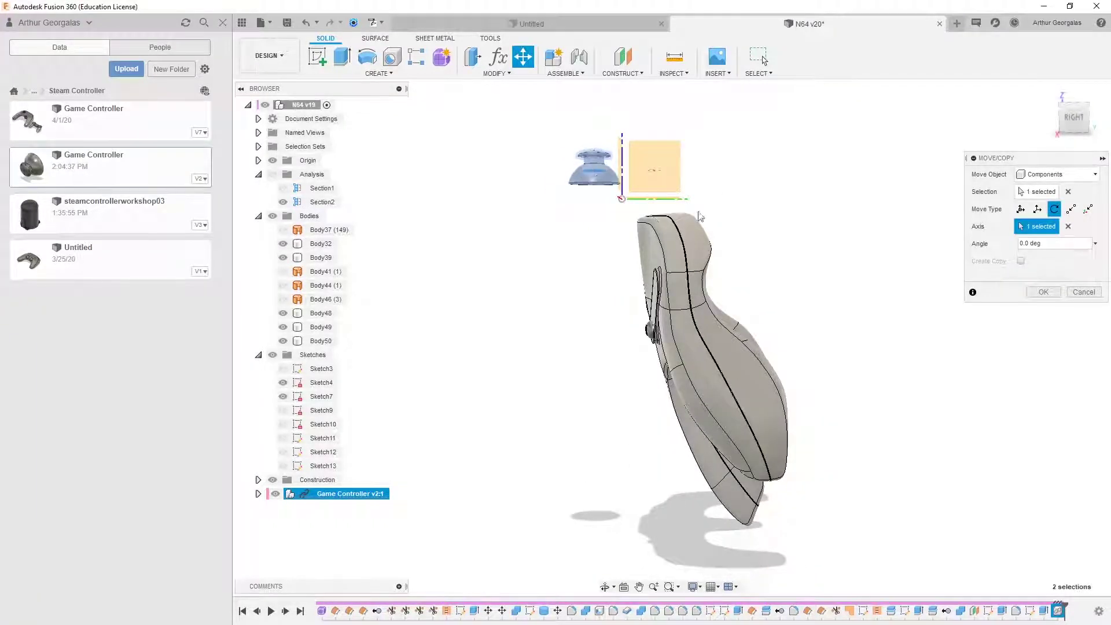
left_click(1037, 209)
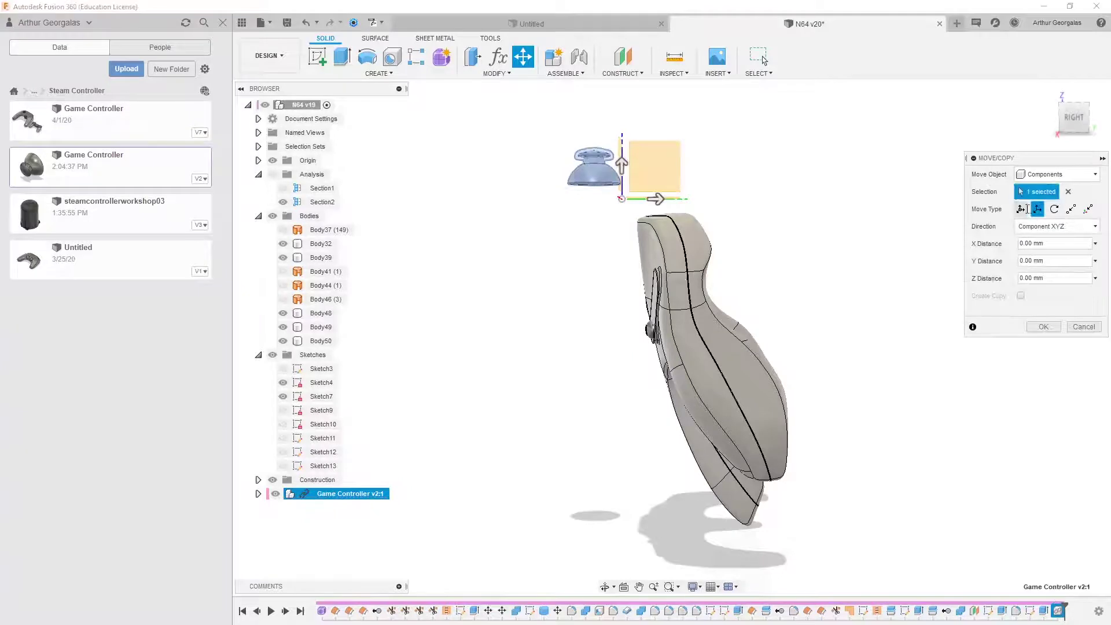
left_click(1020, 209)
left_click_drag(629, 137, 506, 195)
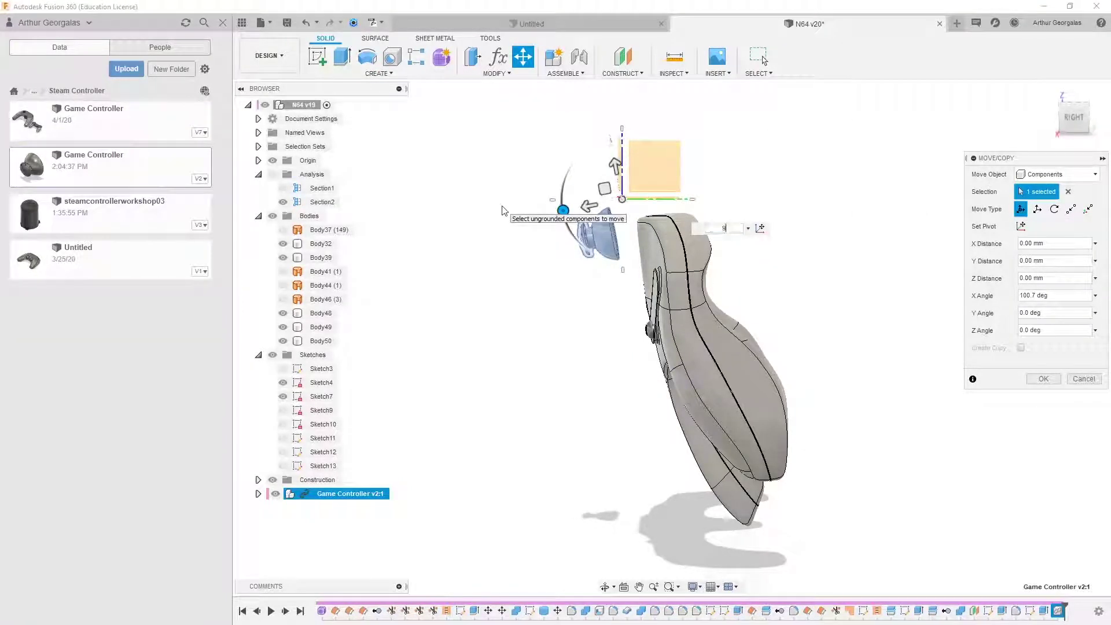
key("Return")
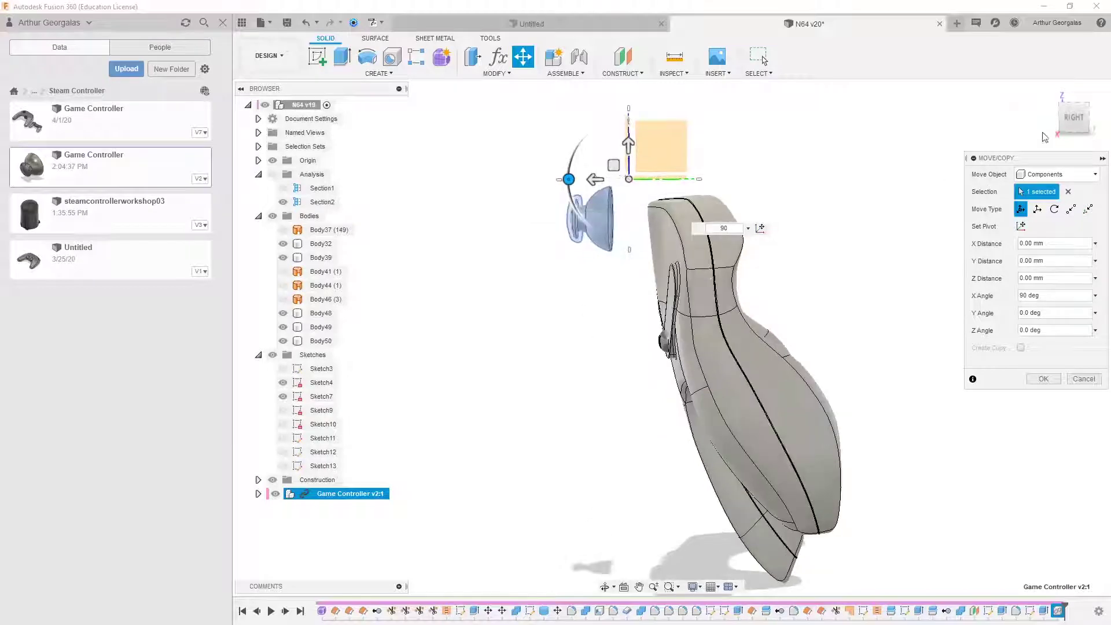
Step: Try to move the thumbstick in the YZ plane down to the shell's front face, and undo the move
middle_click_drag(920, 169, 889, 182, "shift")
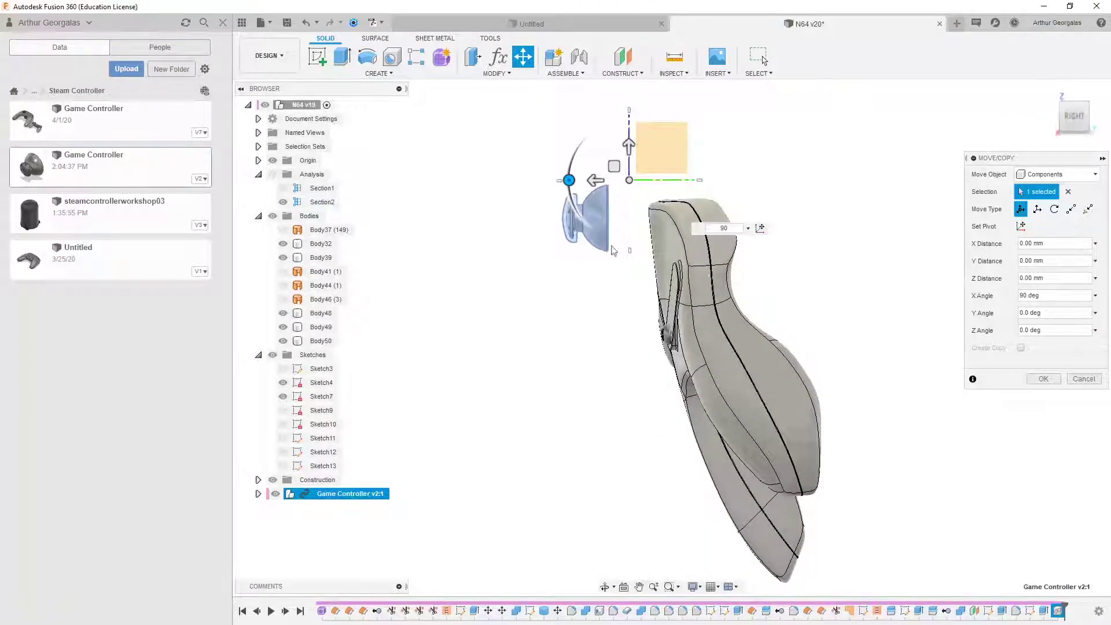
left_click_drag(565, 180, 555, 196)
scroll(620, 277, "up", 2)
left_click_drag(613, 149, 701, 318)
middle_click_drag(630, 403, 980, 377)
left_click_drag(936, 283, 852, 239)
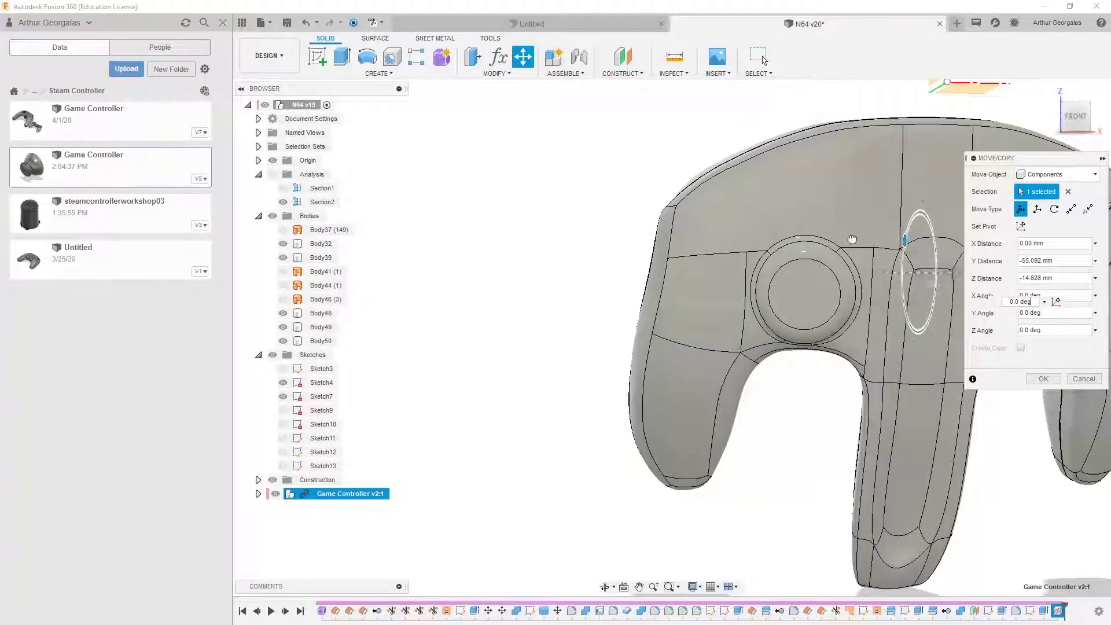
key("ctrl+z")
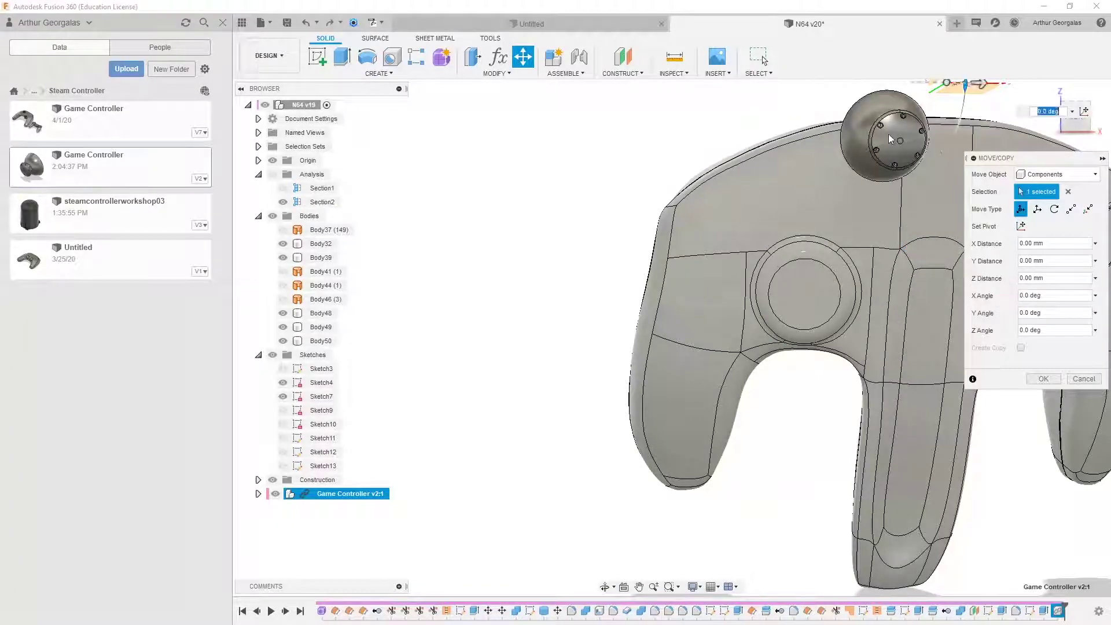
Step: Move the thumbstick about -17.8 mm in X and -43.1 mm in Y, in front of the shell's round raised ring
middle_click_drag(792, 119, 586, 192)
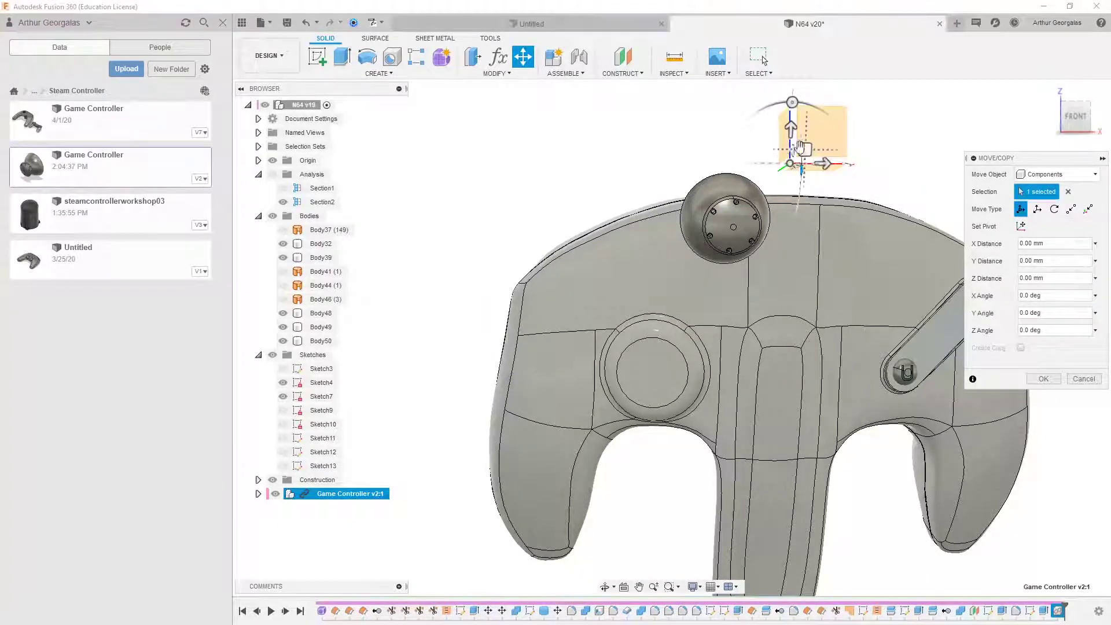
left_click_drag(803, 148, 736, 305)
middle_click_drag(736, 305, 731, 347, "shift")
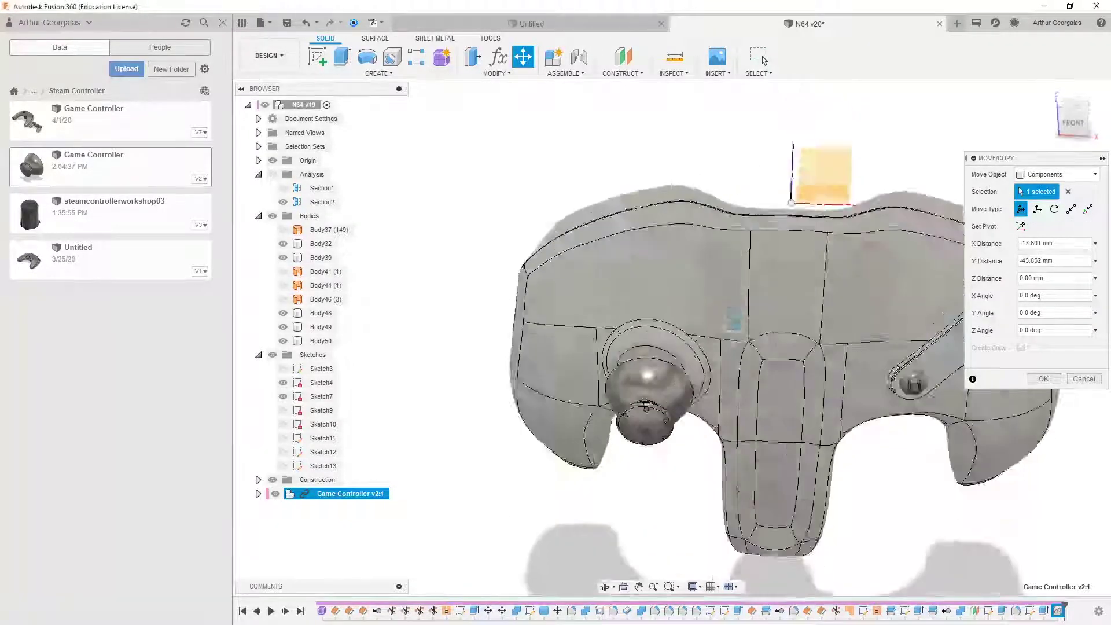
middle_click_drag(736, 284, 771, 405, "shift")
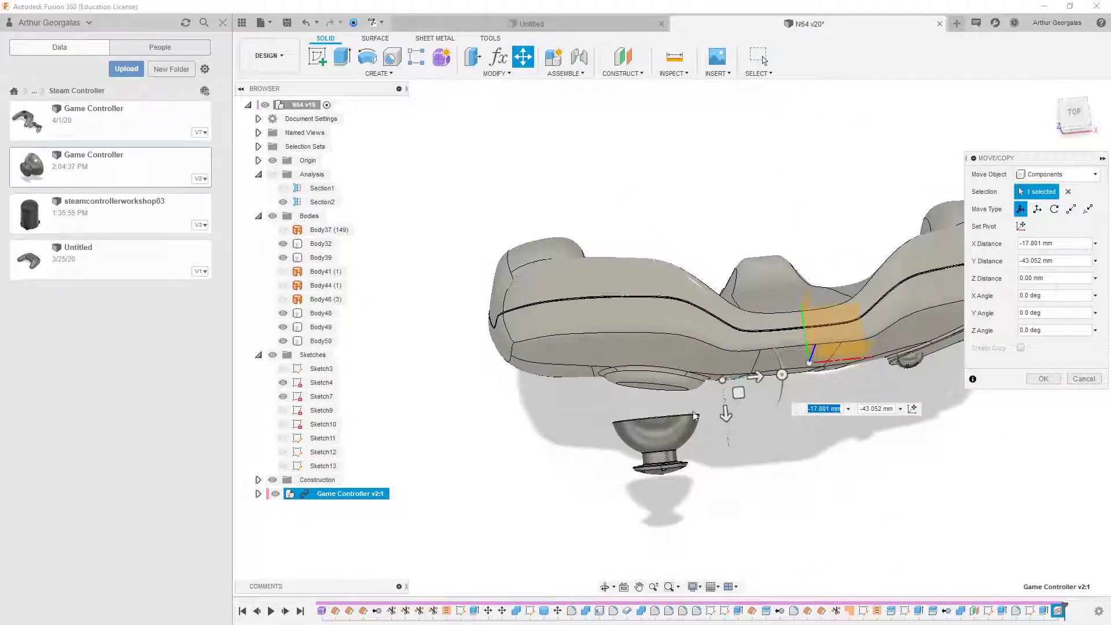
Step: Move the thumbstick point to point from the centre of its dome rim to the centre of the shell's round ring
left_click(1069, 209)
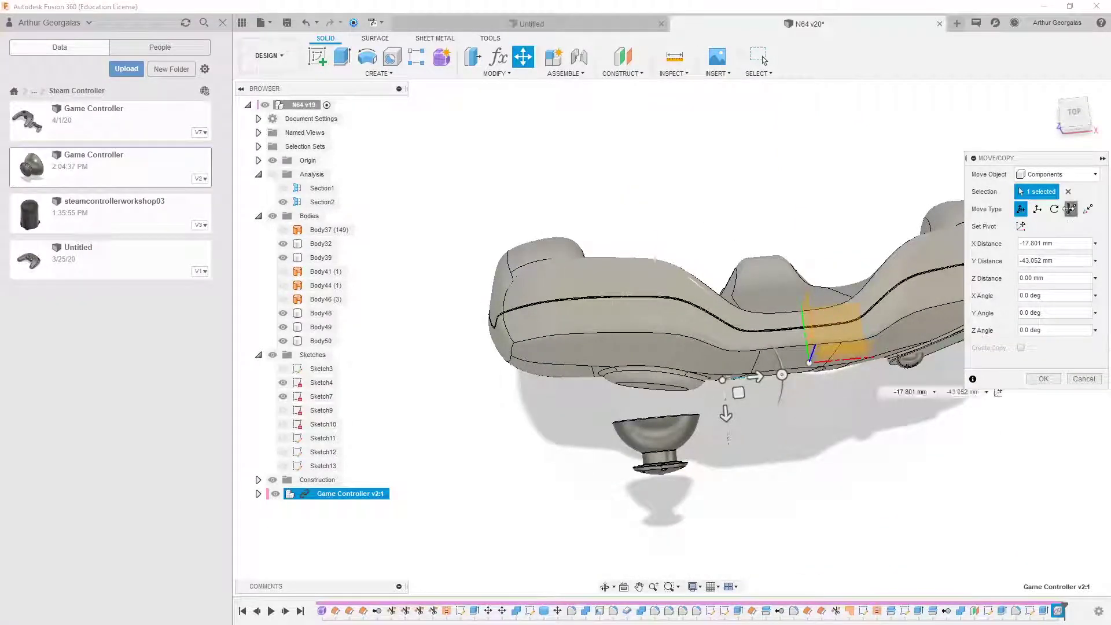
left_click(657, 418)
left_click(658, 384)
right_click(656, 386)
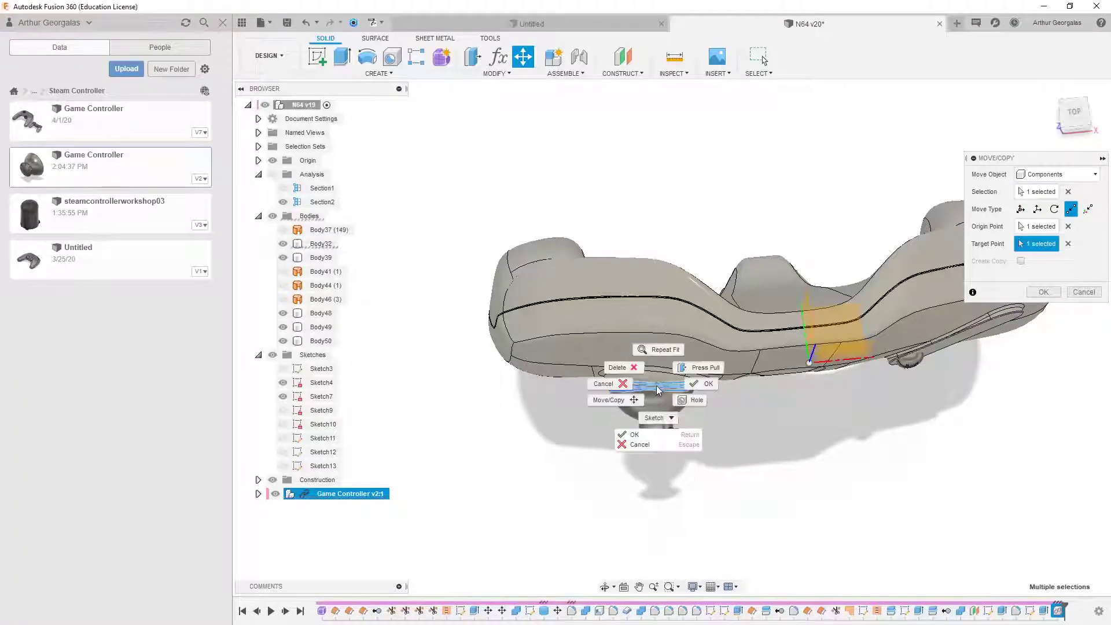
left_click(656, 385)
scroll(656, 388, "up", 8)
mouse_move(698, 427)
middle_mouse_down("shift")
mouse_move(628, 370)
mouse_move(659, 370)
middle_mouse_up("shift")
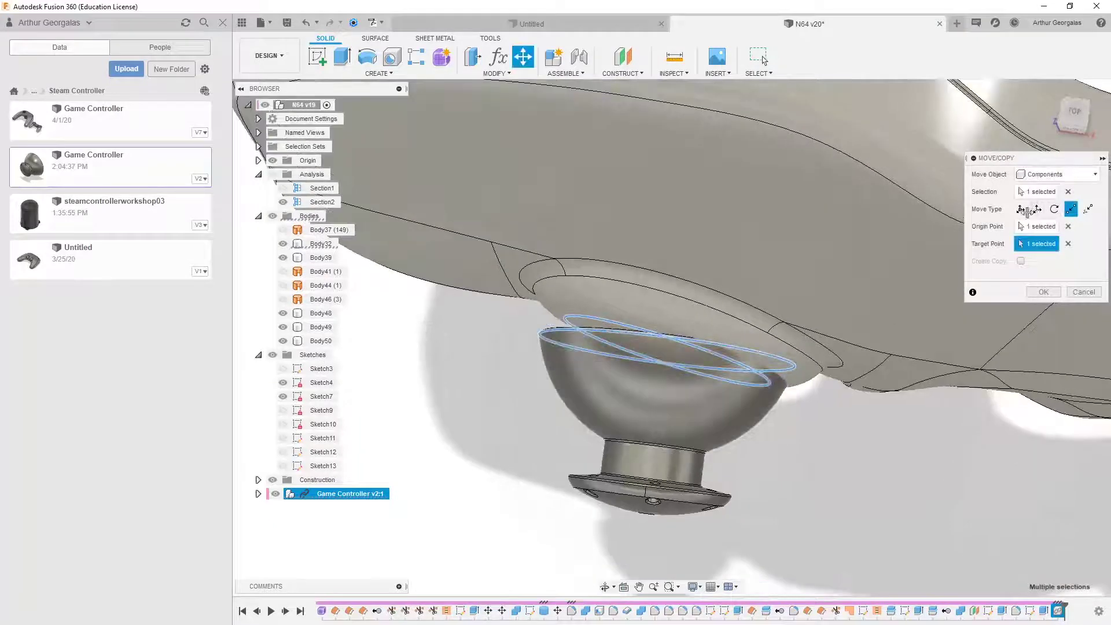
Step: Switch to Free Move and set the thumbstick's pivot at the centre of its dome
left_click(1020, 209)
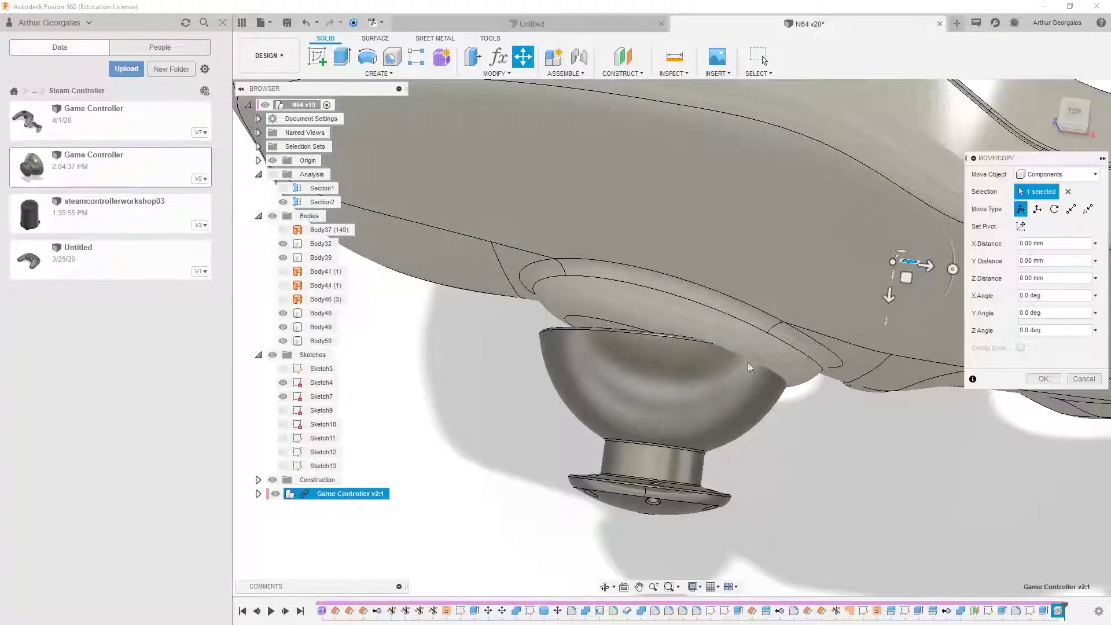
left_click(1021, 225)
left_click(635, 434)
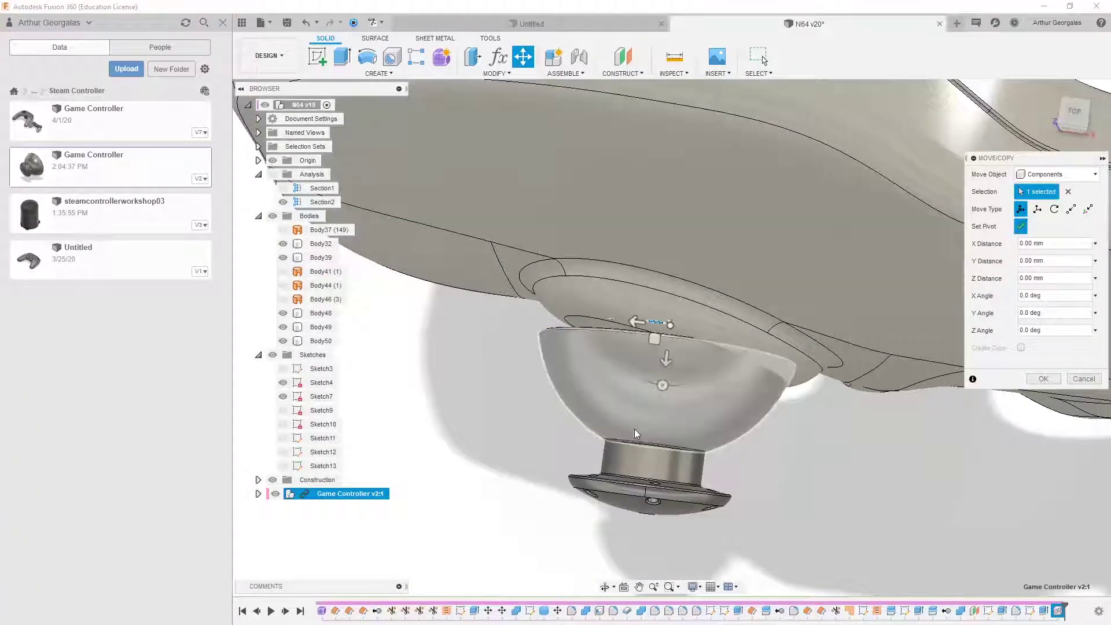
left_click(670, 325)
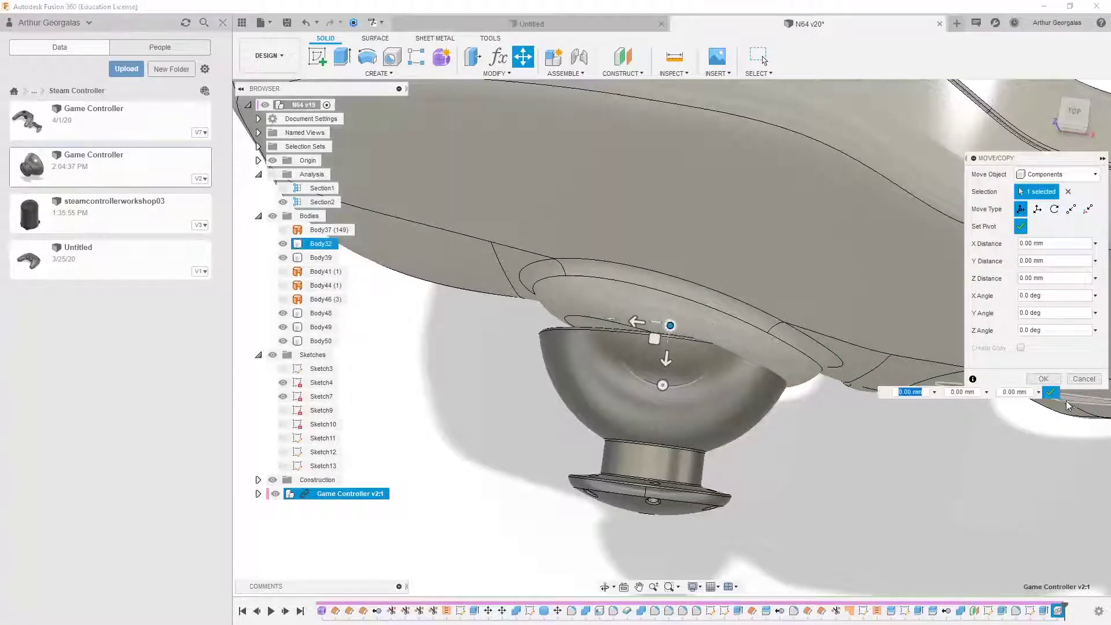
left_click(1051, 393)
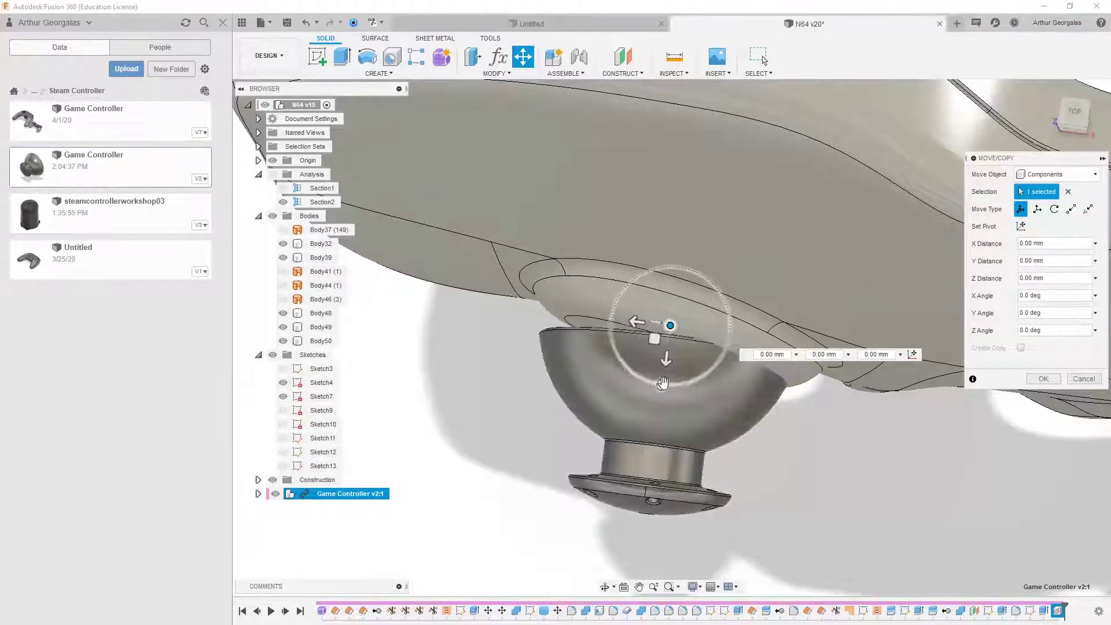
Step: Tilt the thumbstick about its pivot to match the round ring's face and sink it about 9 mm into the shell
left_click(662, 385)
left_click_drag(663, 384, 731, 280)
mouse_move(719, 398)
middle_mouse_down("shift")
mouse_move(733, 301)
mouse_move(785, 309)
mouse_move(730, 405)
middle_mouse_up("shift")
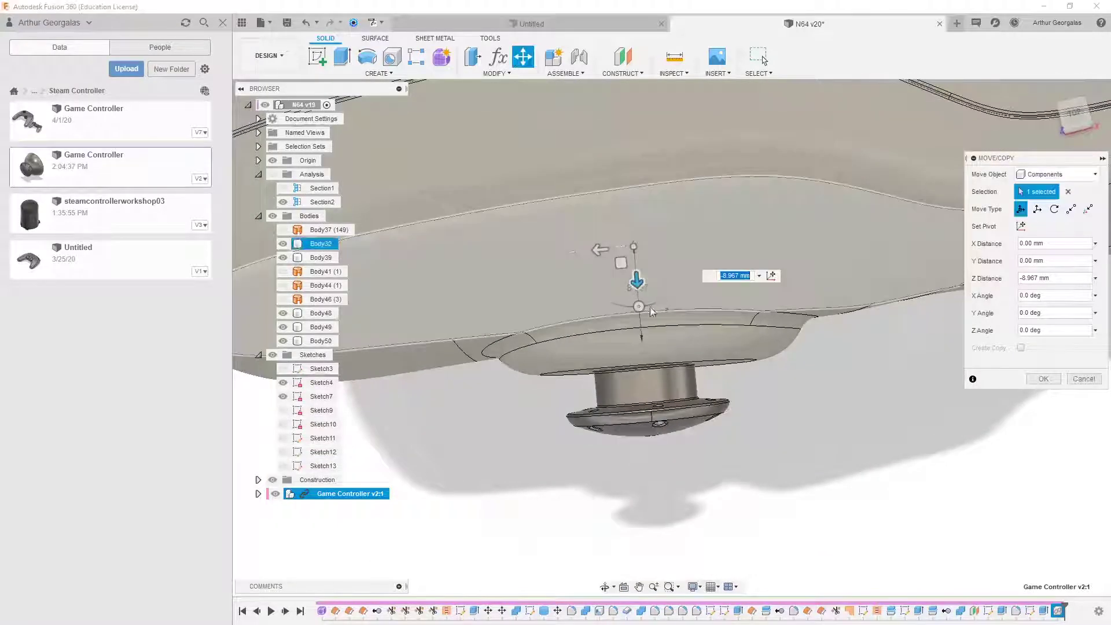
left_click(640, 306)
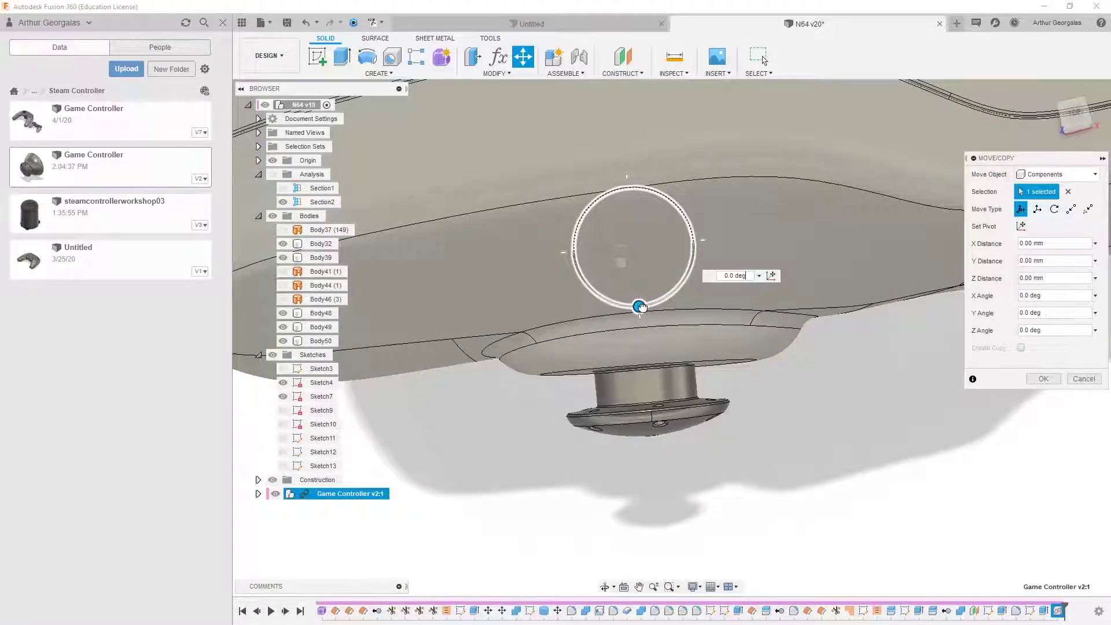
left_click(1039, 380)
scroll(830, 433, "down", 3)
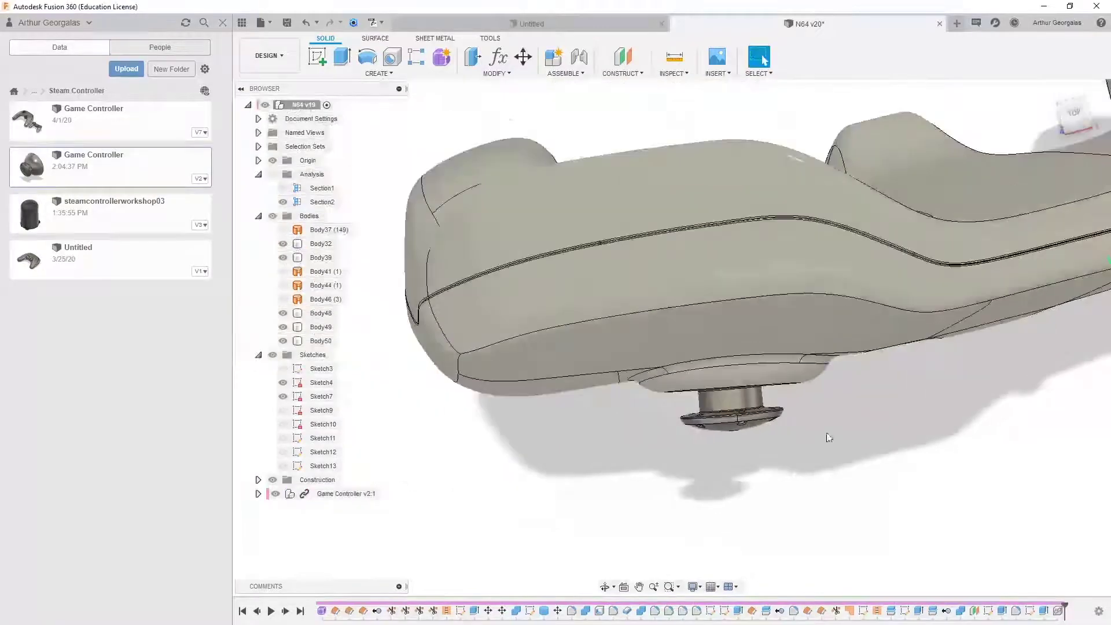
middle_click_drag(785, 458, 841, 392, "shift")
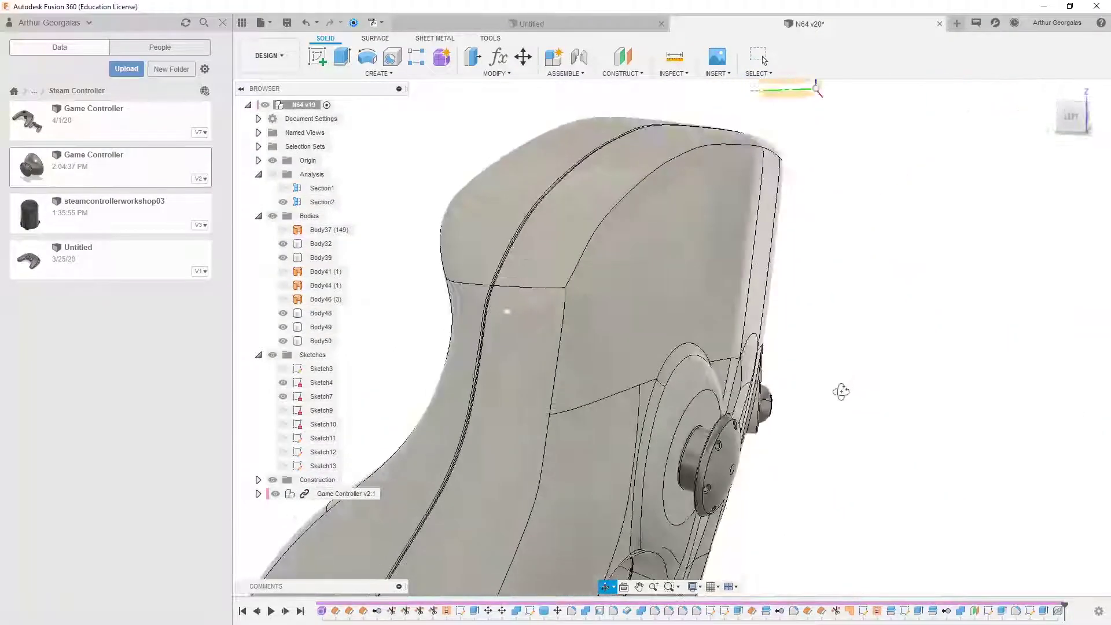
scroll(682, 384, "up", 2)
scroll(667, 389, "down", 3)
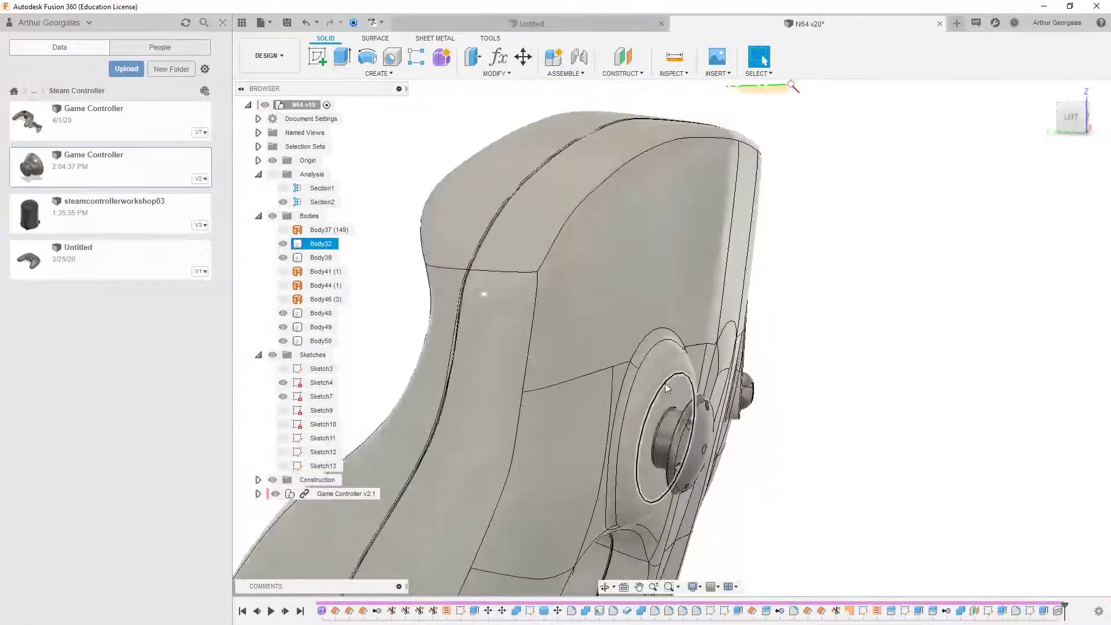
Step: Turn on the section analyses, showing Section1 and hiding Section2
middle_click_drag(766, 359, 738, 272, "shift")
left_click(705, 383)
left_click(704, 287)
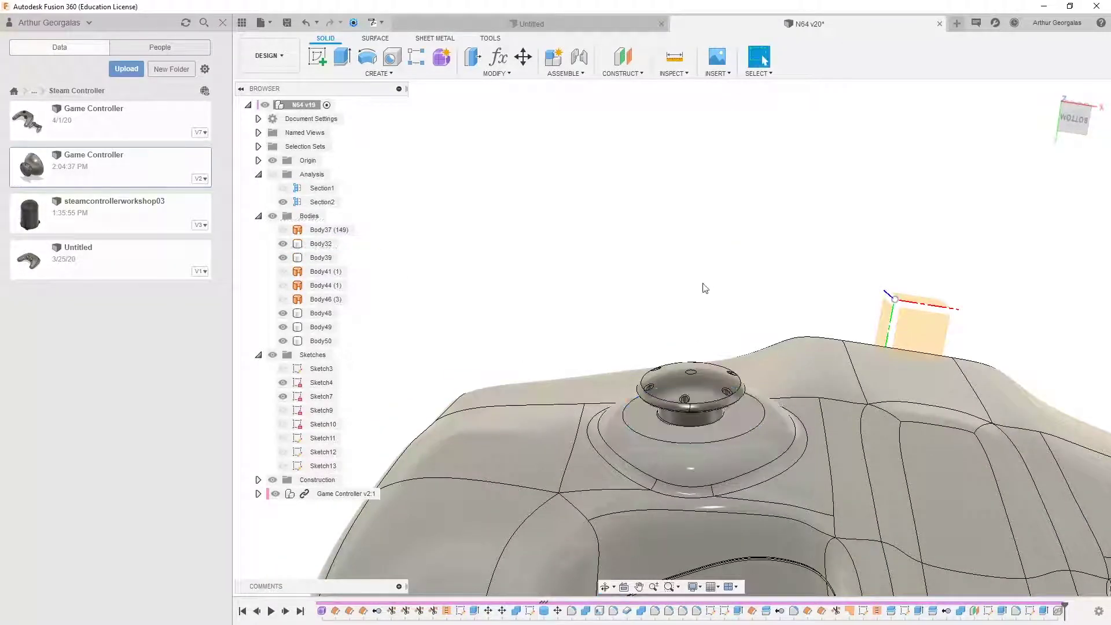
left_click(272, 174)
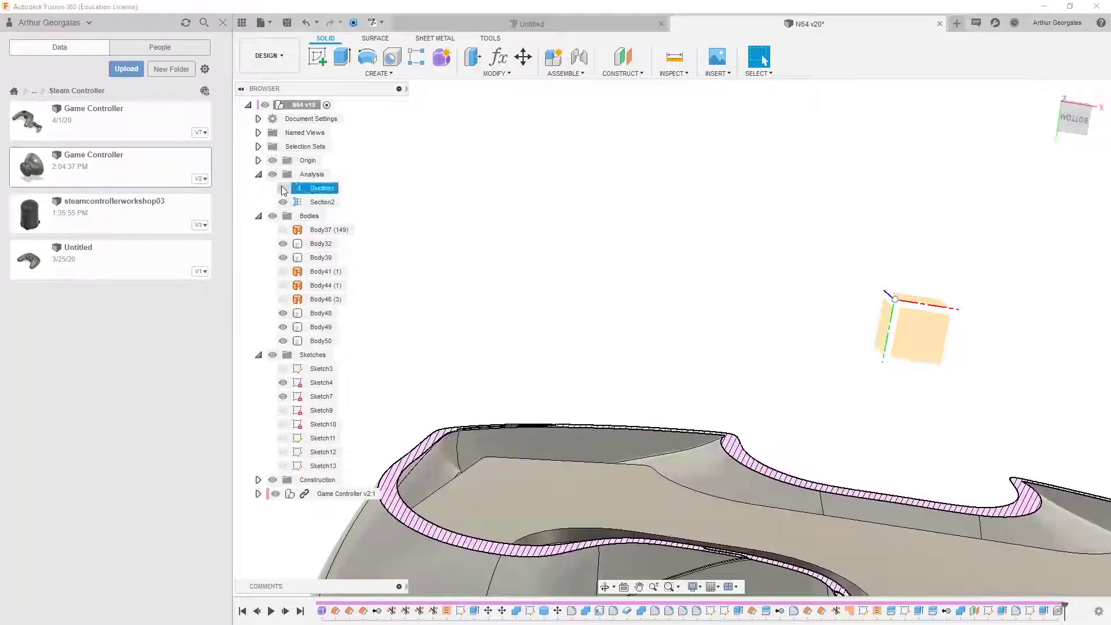
right_click(284, 207)
left_click(283, 189)
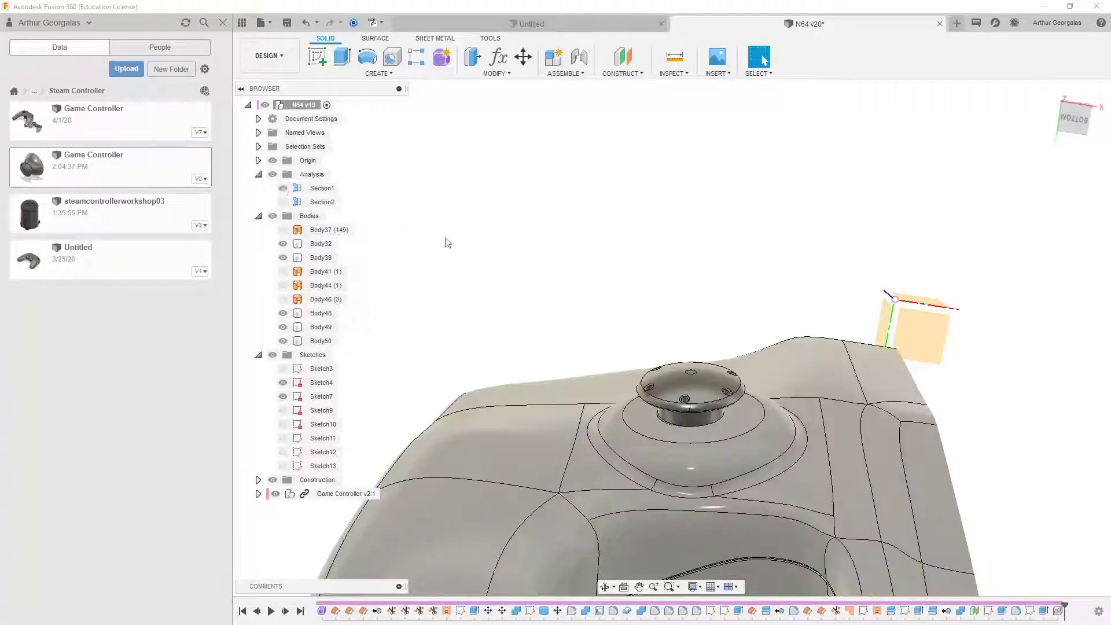
Step: Edit Section1 so its plane sits at a Y distance of about -30.7 mm, cutting through the thumbstick and the shell's ring
scroll(576, 273, "down", 3)
double_click(315, 189)
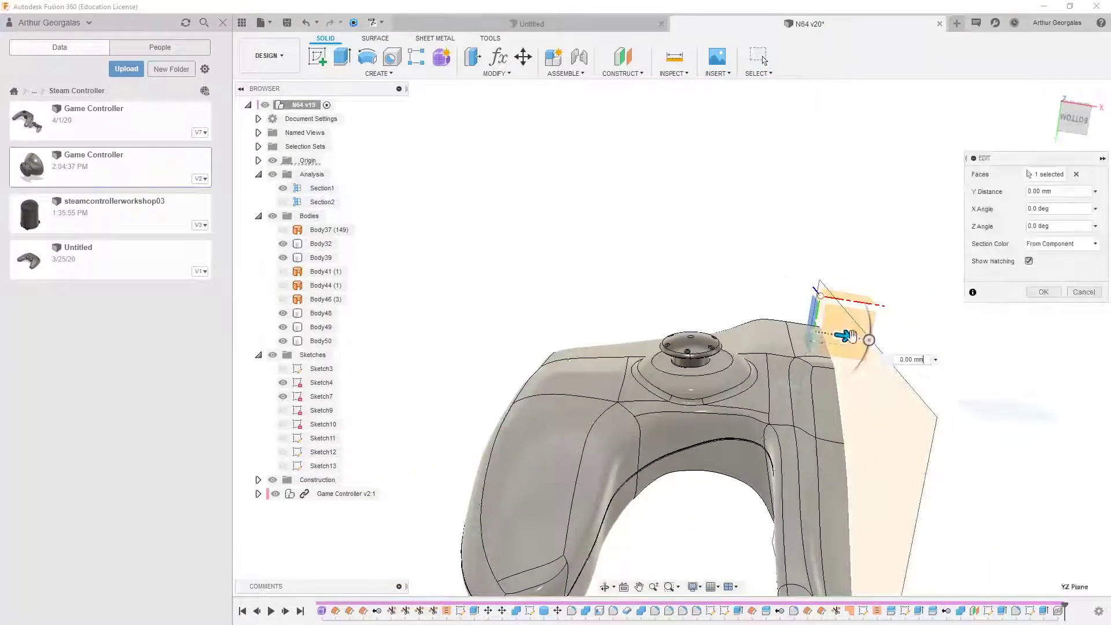
left_click_drag(848, 333, 749, 337)
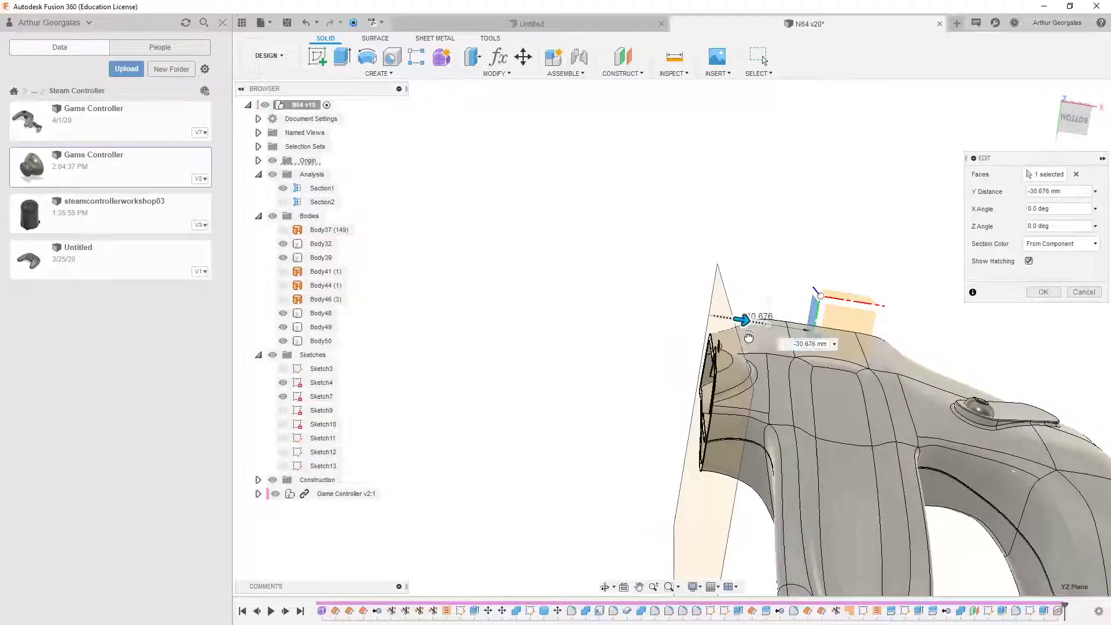
left_click(1042, 291)
middle_click_drag(972, 358, 708, 356, "shift")
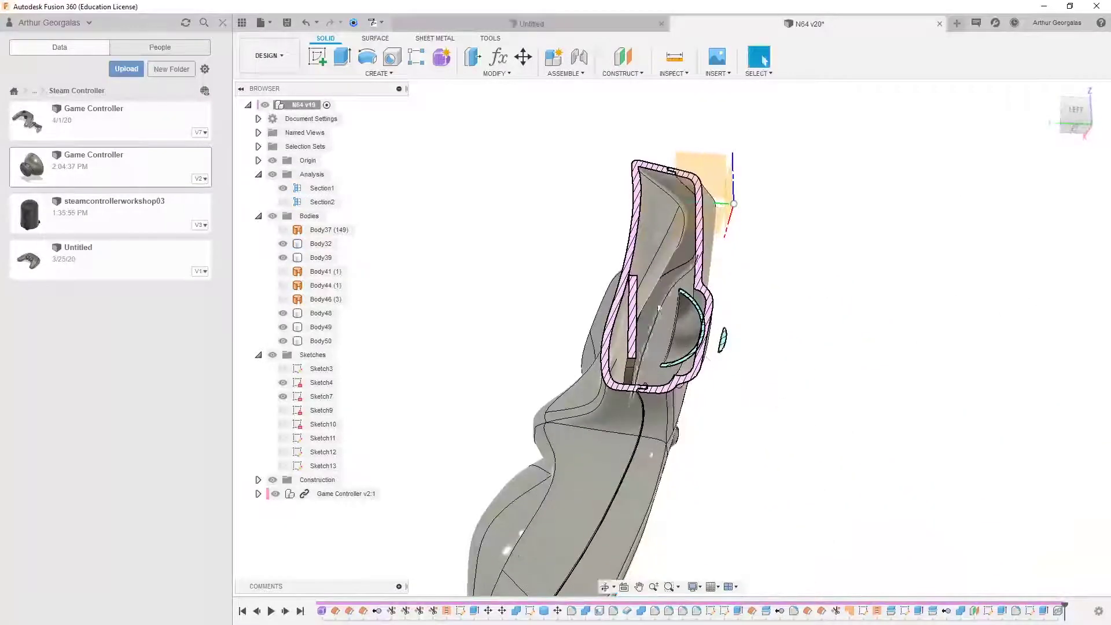
scroll(660, 306, "up", 5)
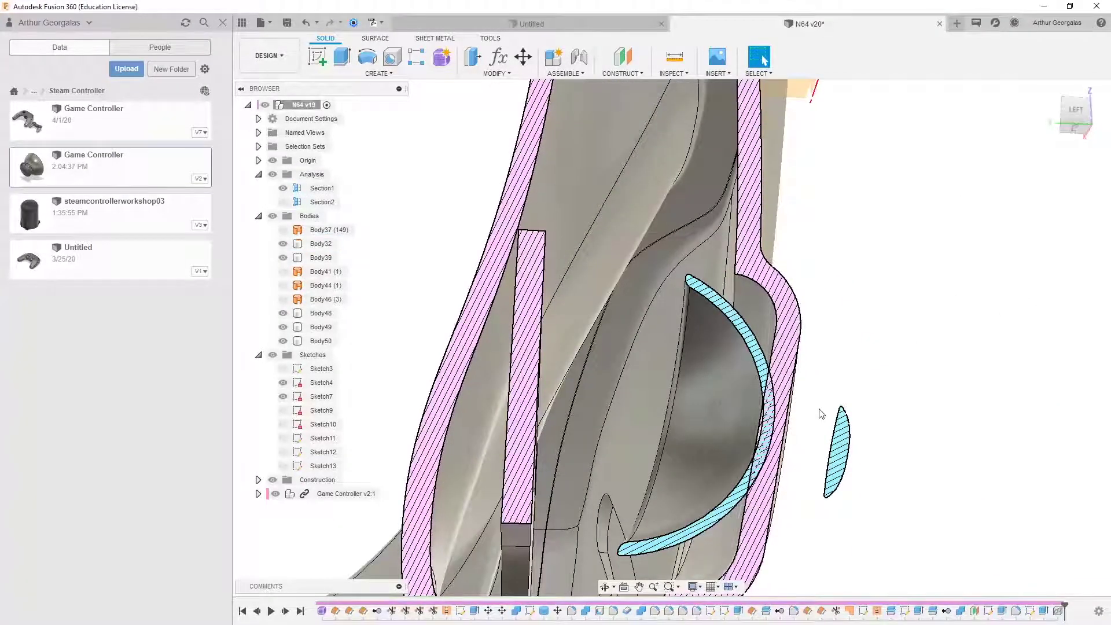
Step: Offset only the circular shell face behind the thumbstick cap by 1 mm as a new surface body, with chain selection off
left_click(798, 344)
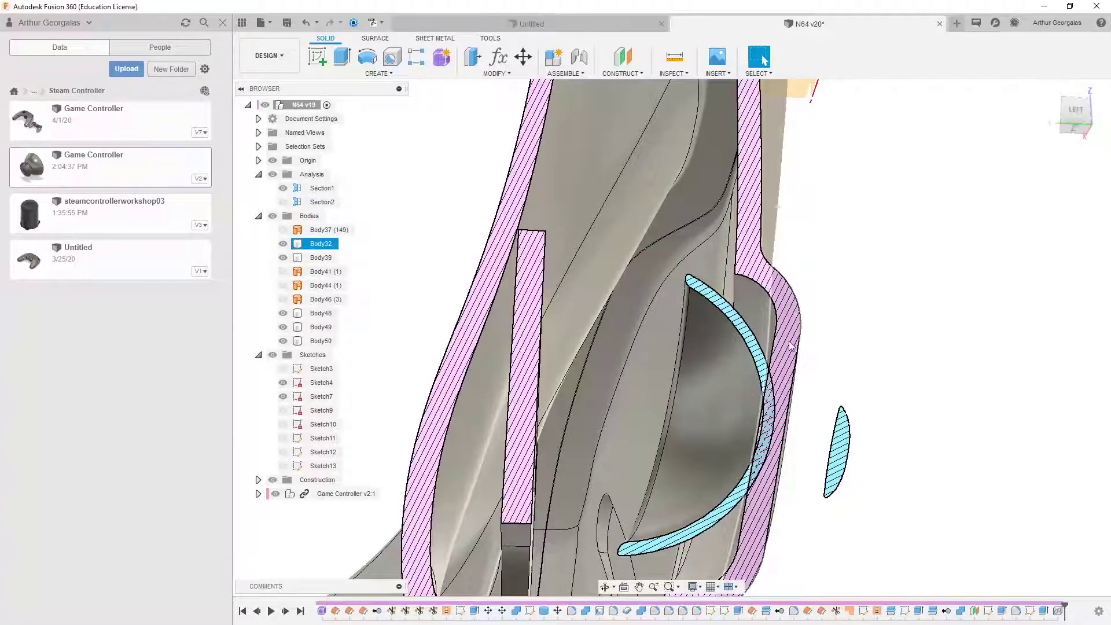
scroll(791, 346, "down", 2)
middle_click_drag(793, 353, 811, 397, "shift")
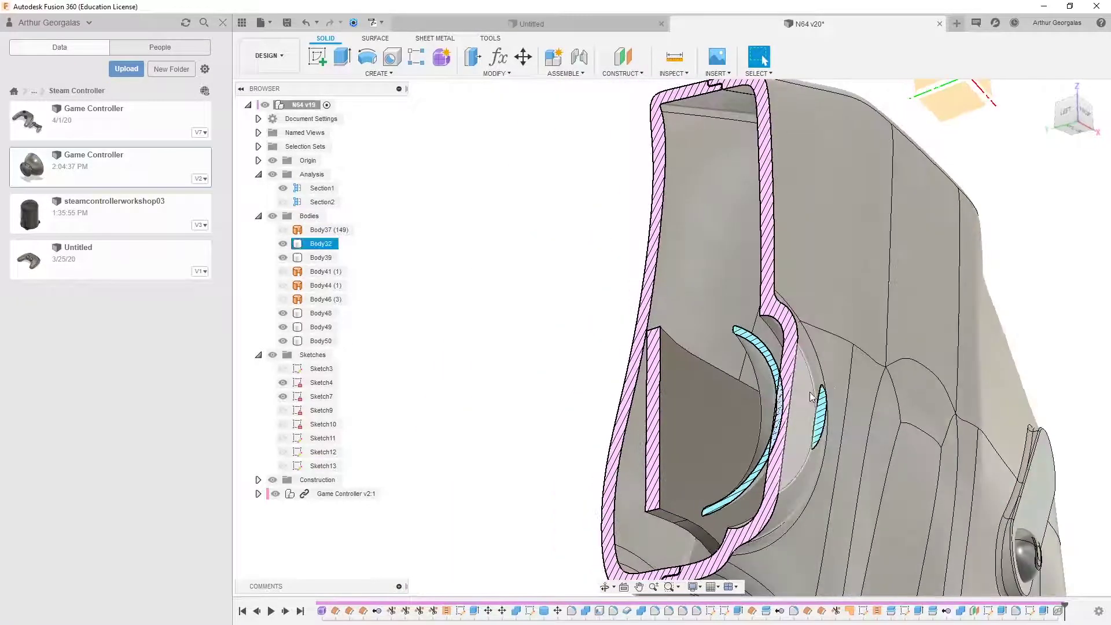
left_click(812, 397)
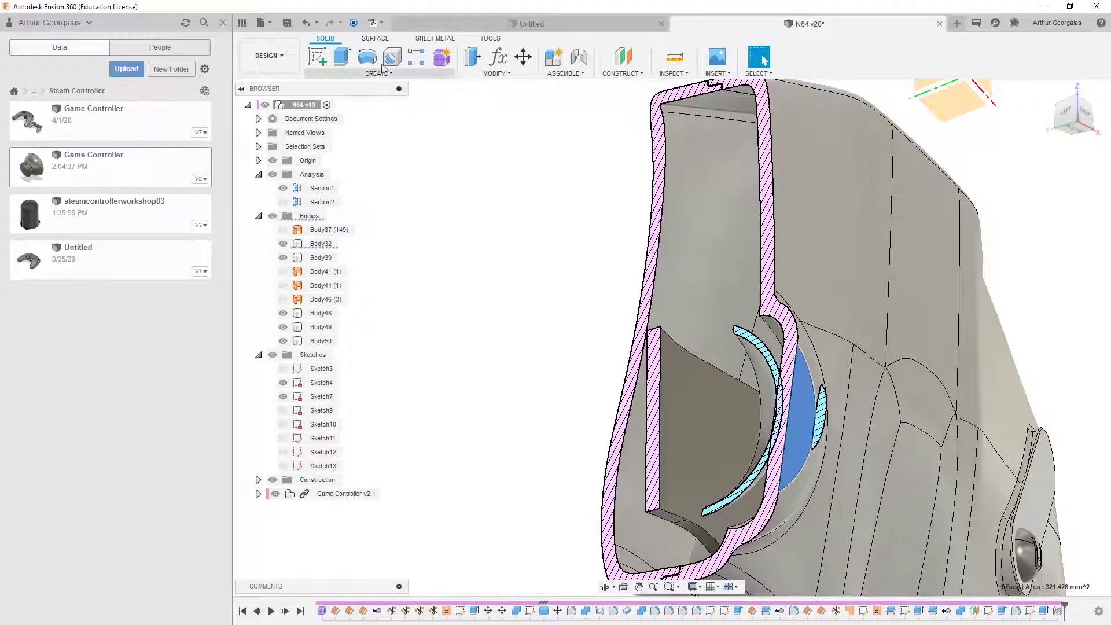
left_click(372, 40)
left_click(364, 73)
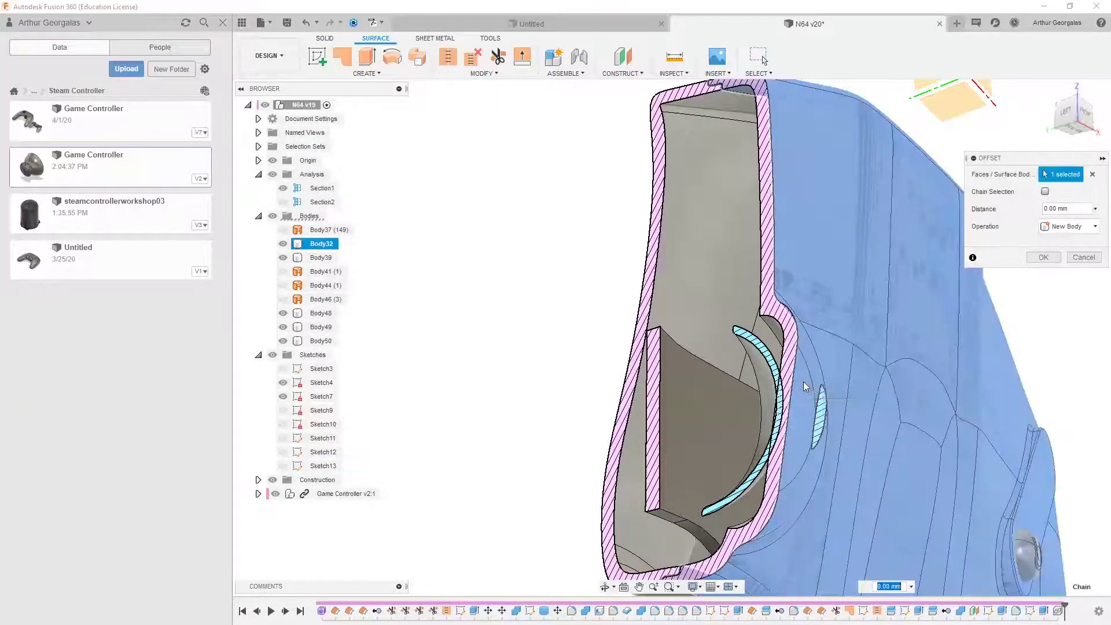
left_click(1045, 192)
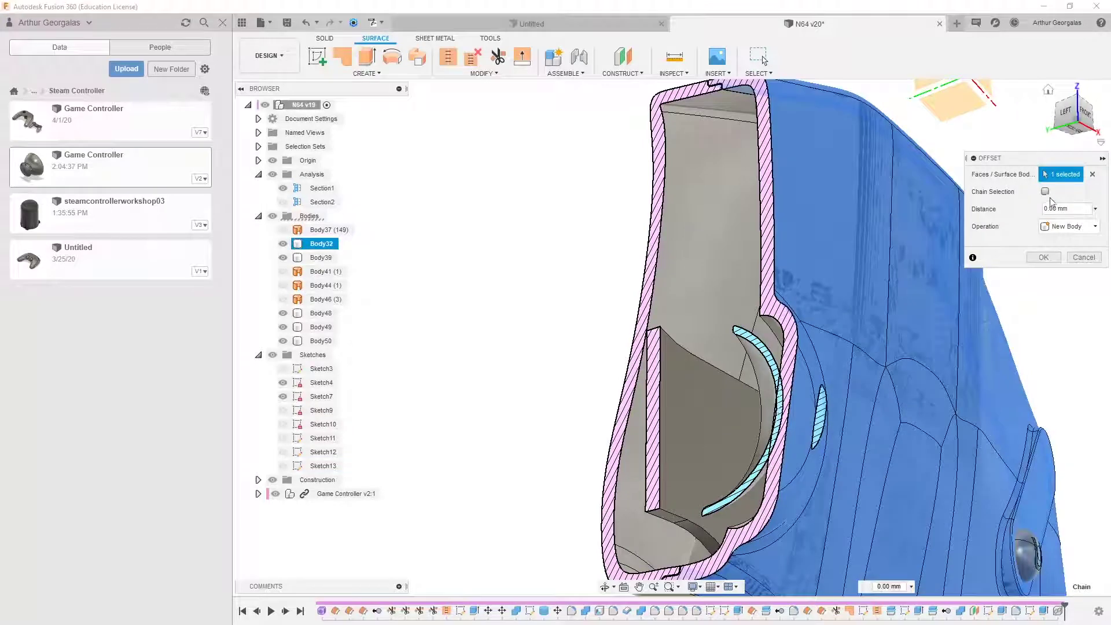
left_click(1093, 174)
left_click(807, 400)
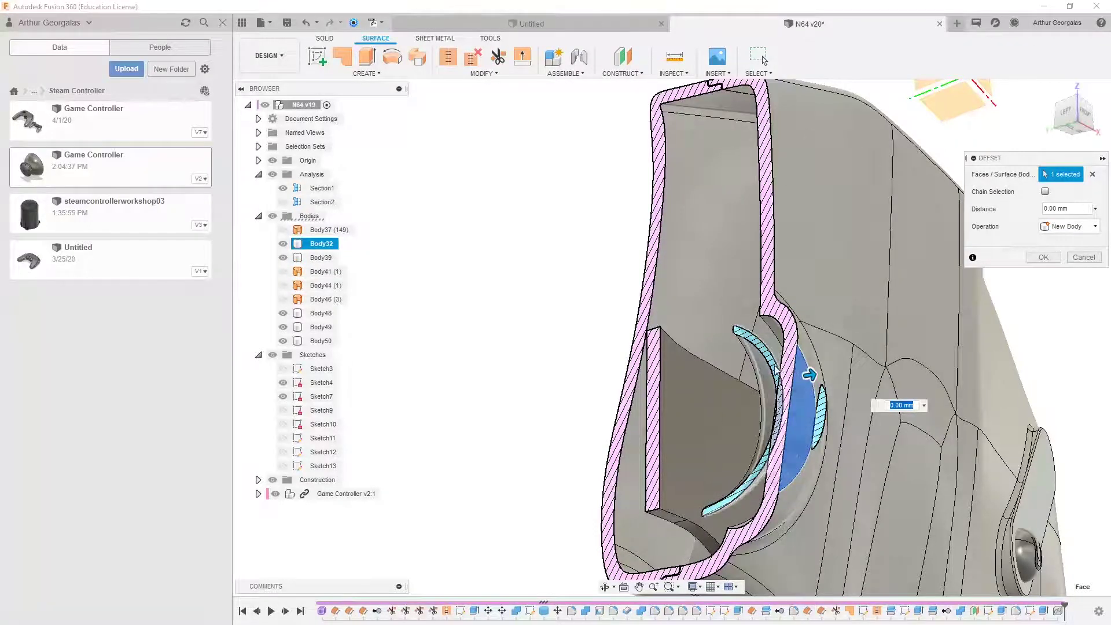
scroll(772, 369, "up", 2)
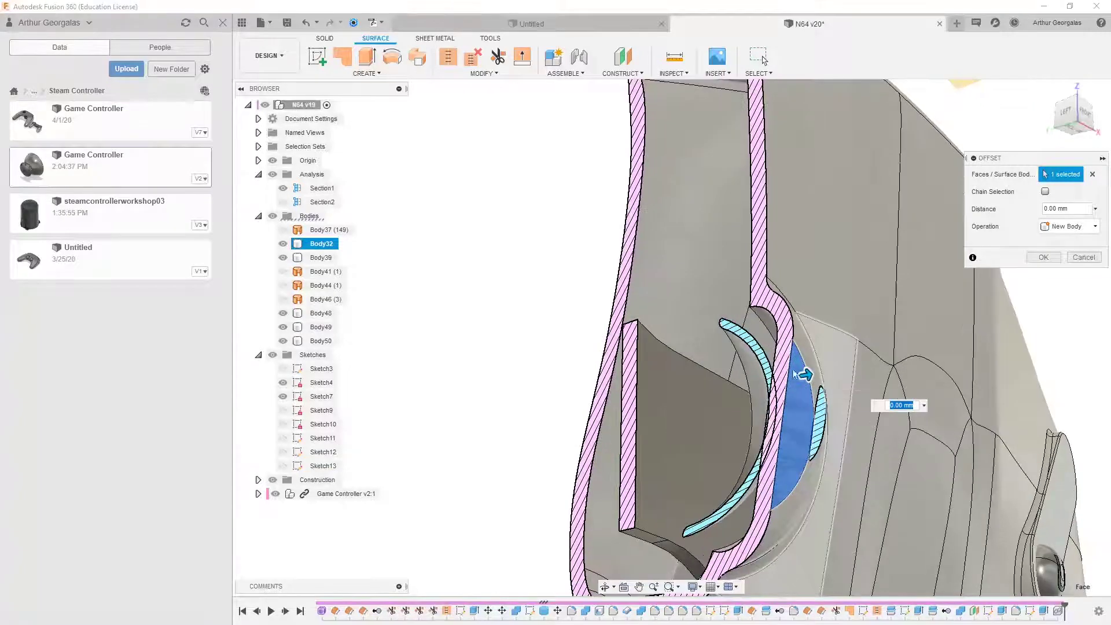
type("1")
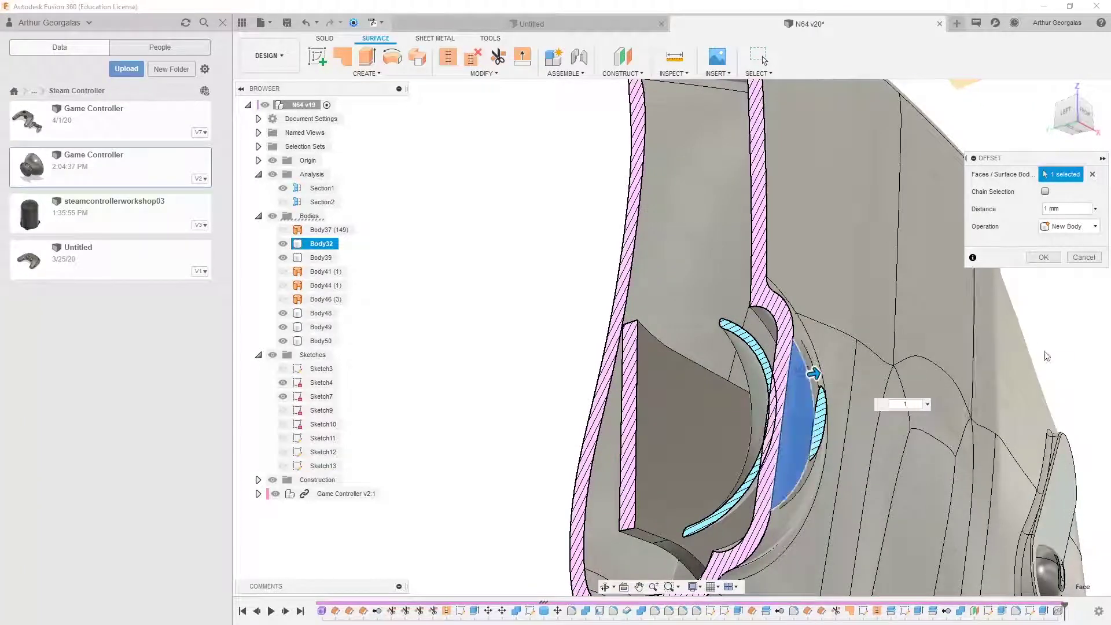
left_click(1041, 256)
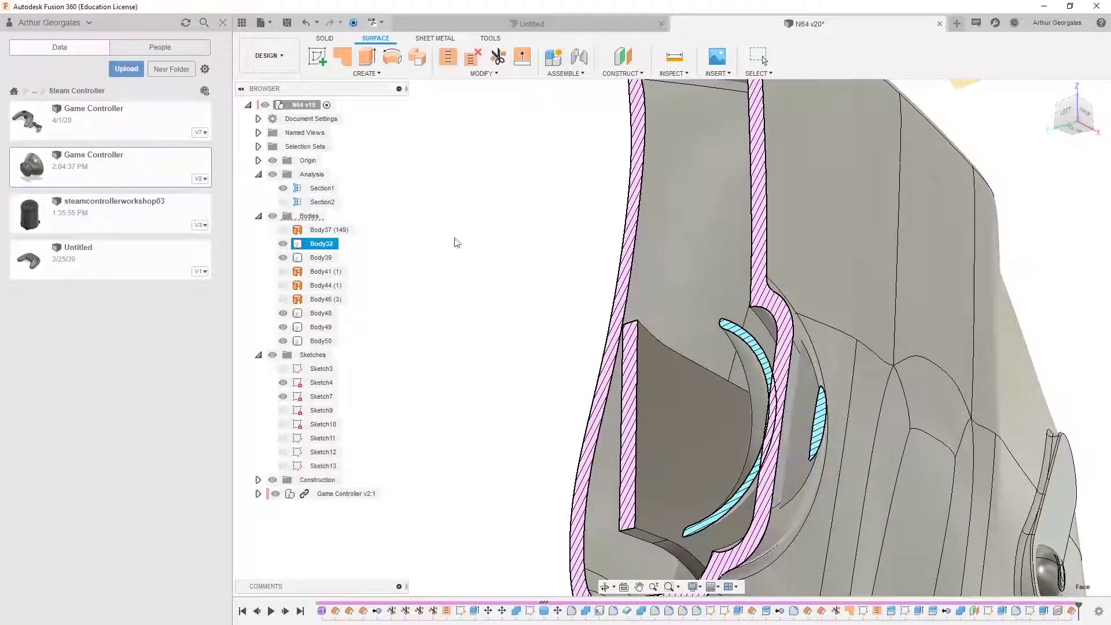
Step: Hide Section1 and all shell and button bodies, leaving only the offset surface and the thumbstick visible
left_click(282, 189)
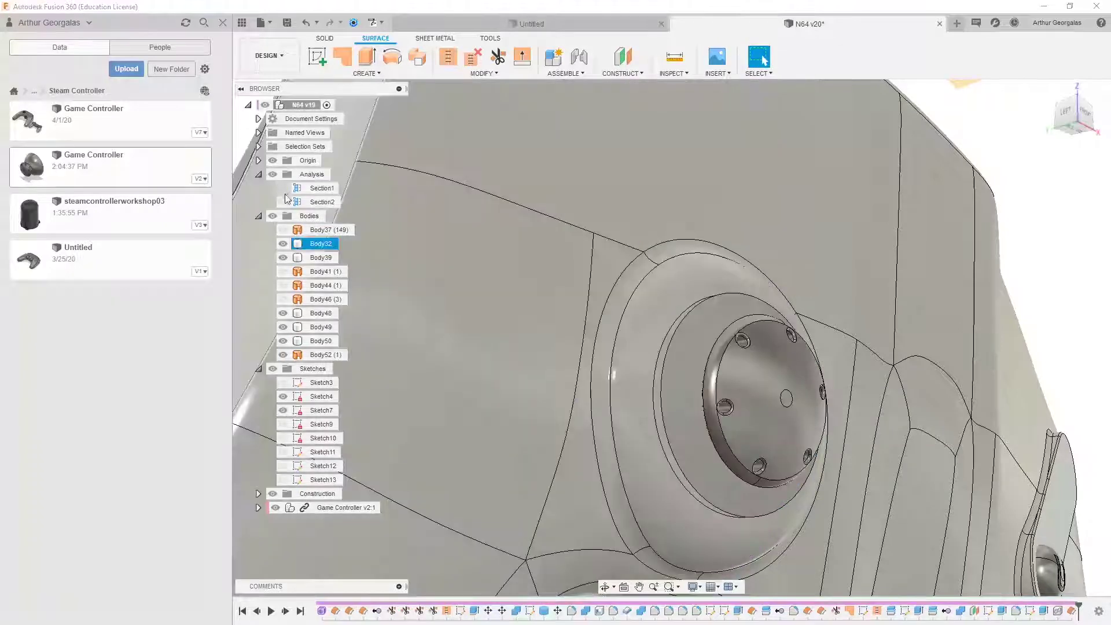
left_click(284, 258)
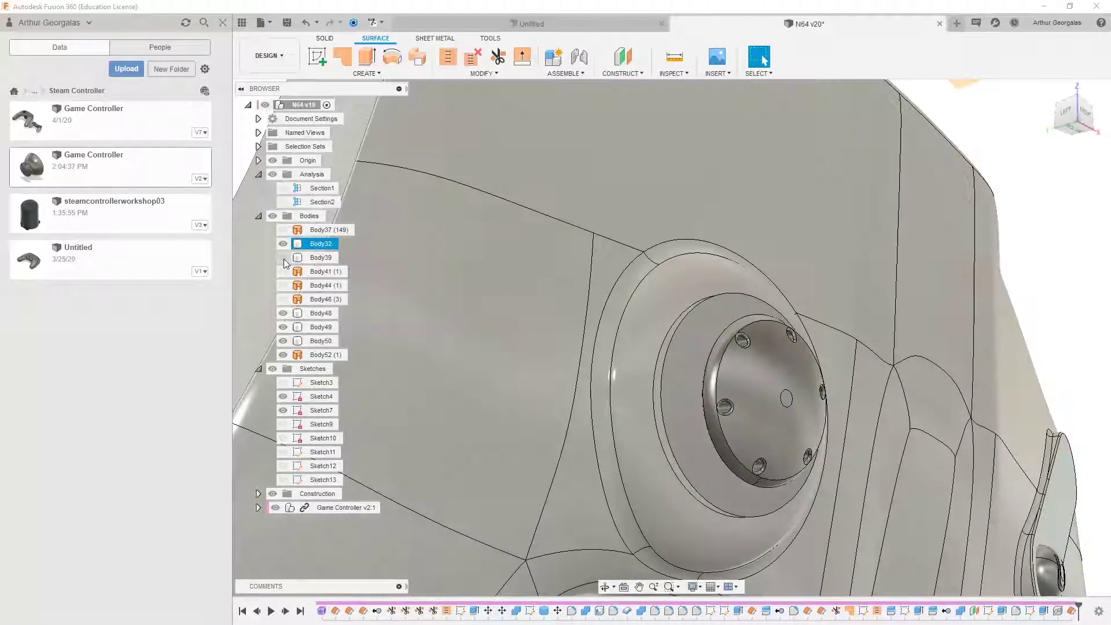
left_click(284, 342)
left_click(283, 327)
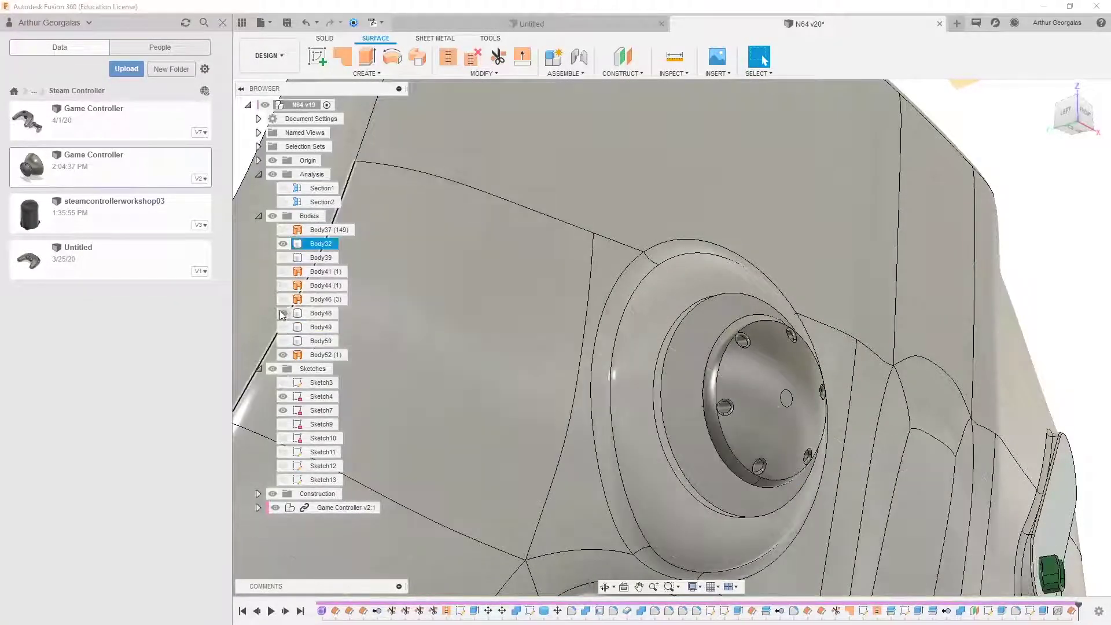
left_click(281, 313)
scroll(451, 322, "down", 3)
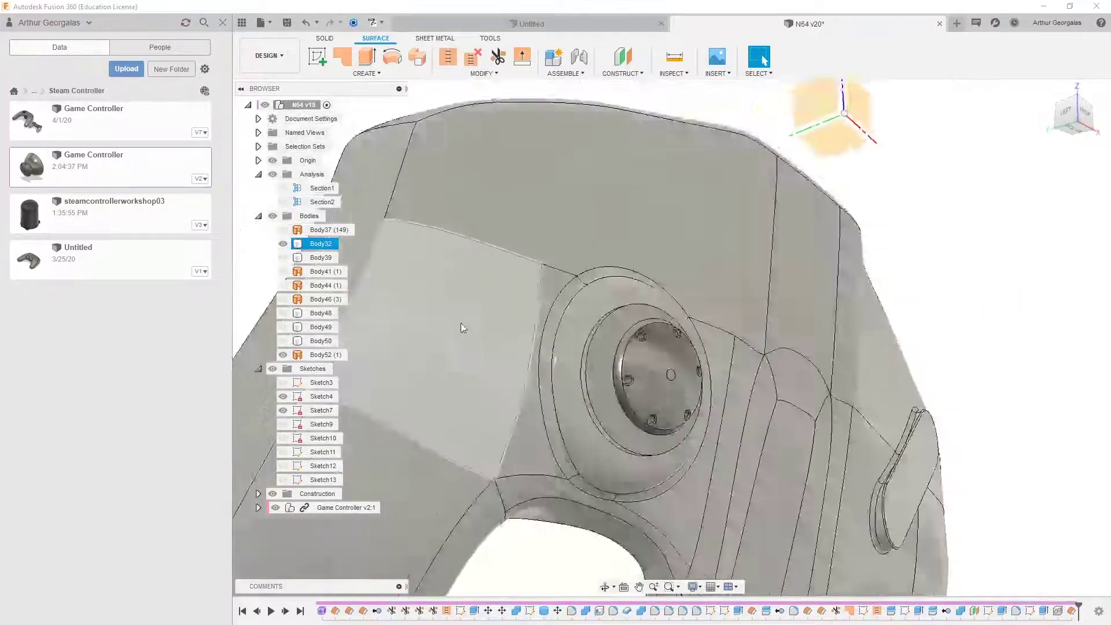
middle_click_drag(461, 324, 359, 348, "shift")
left_click(283, 245)
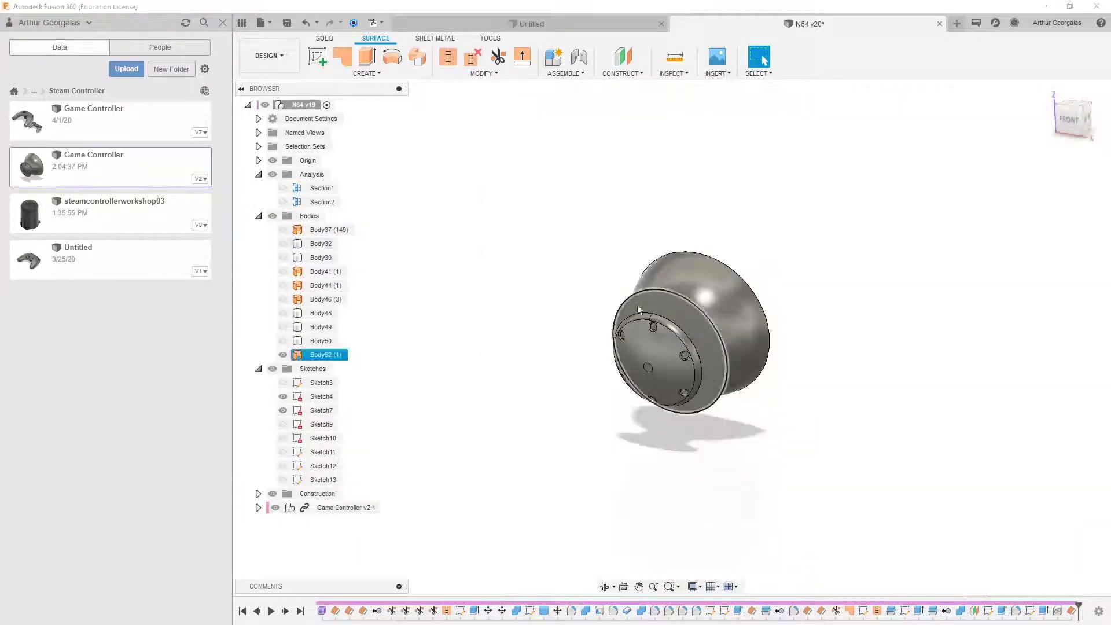
Step: Thicken the circular offset surface one-sided by -5.98 mm toward the thumbstick's dome as a new body
mouse_move(688, 309)
middle_mouse_down("shift")
mouse_move(630, 312)
mouse_move(684, 318)
middle_mouse_up("shift")
left_click(684, 318)
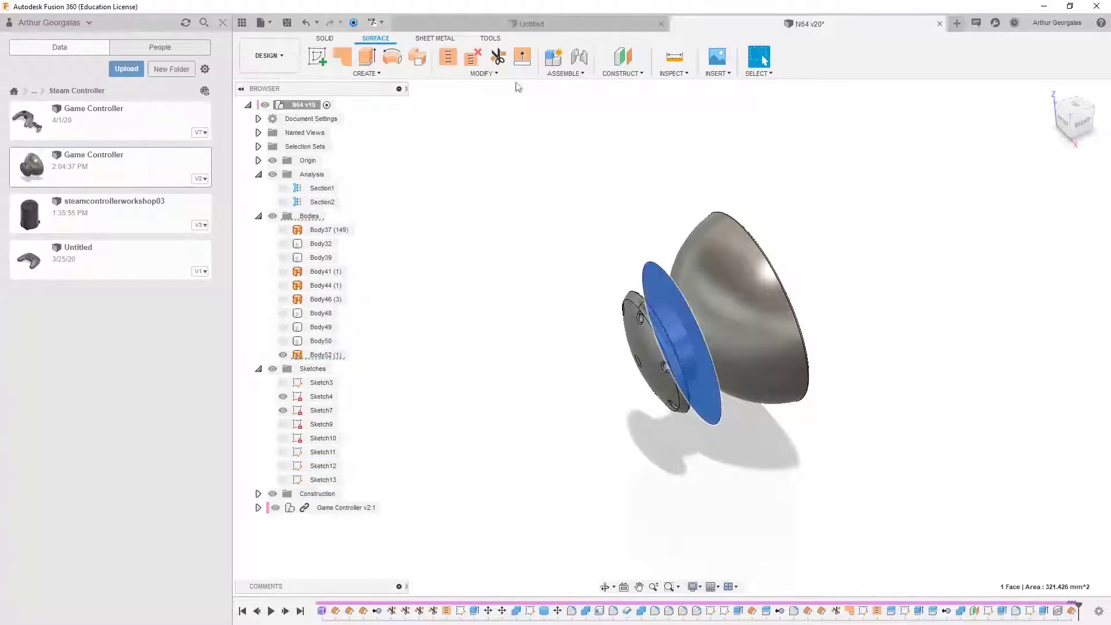
left_click(495, 75)
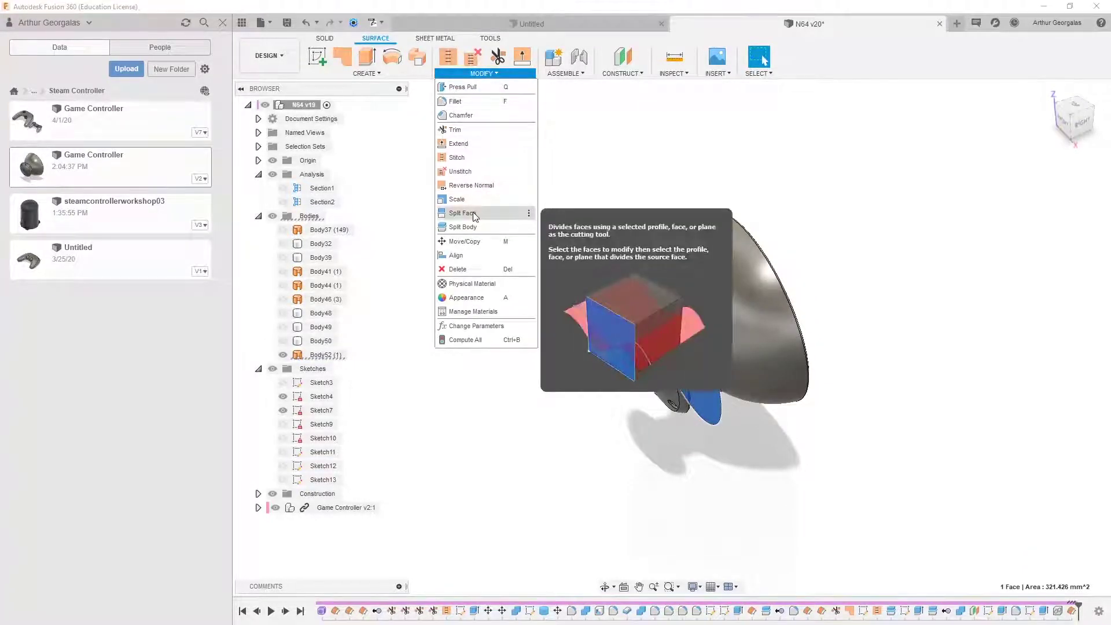
left_click(484, 74)
left_click(366, 73)
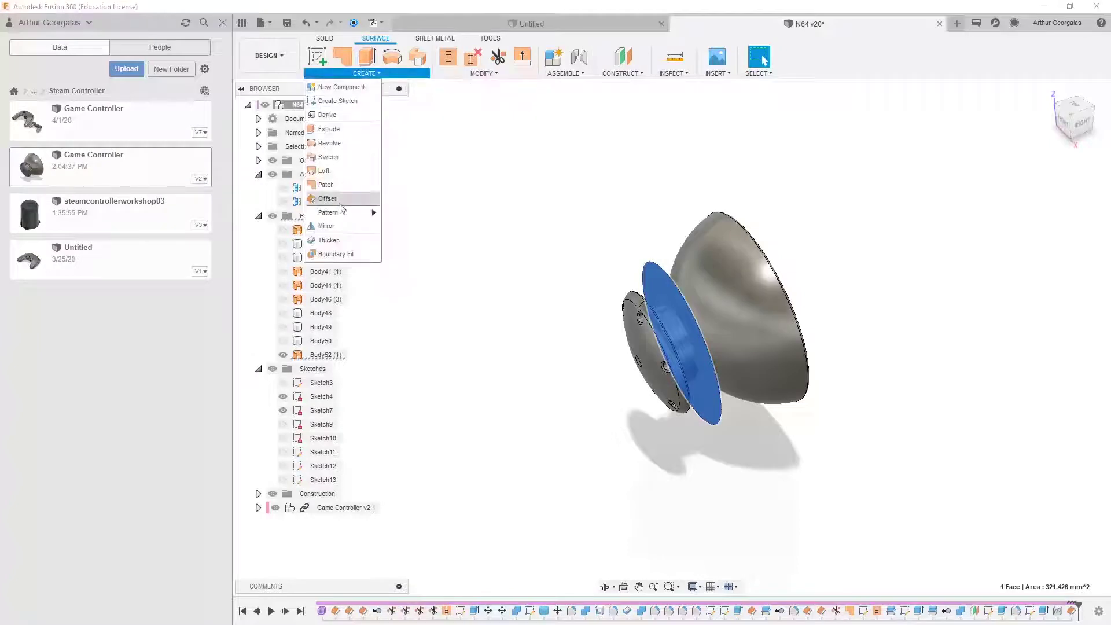
left_click(342, 241)
left_click_drag(647, 299, 724, 285)
left_click(1056, 227)
left_click(1048, 239)
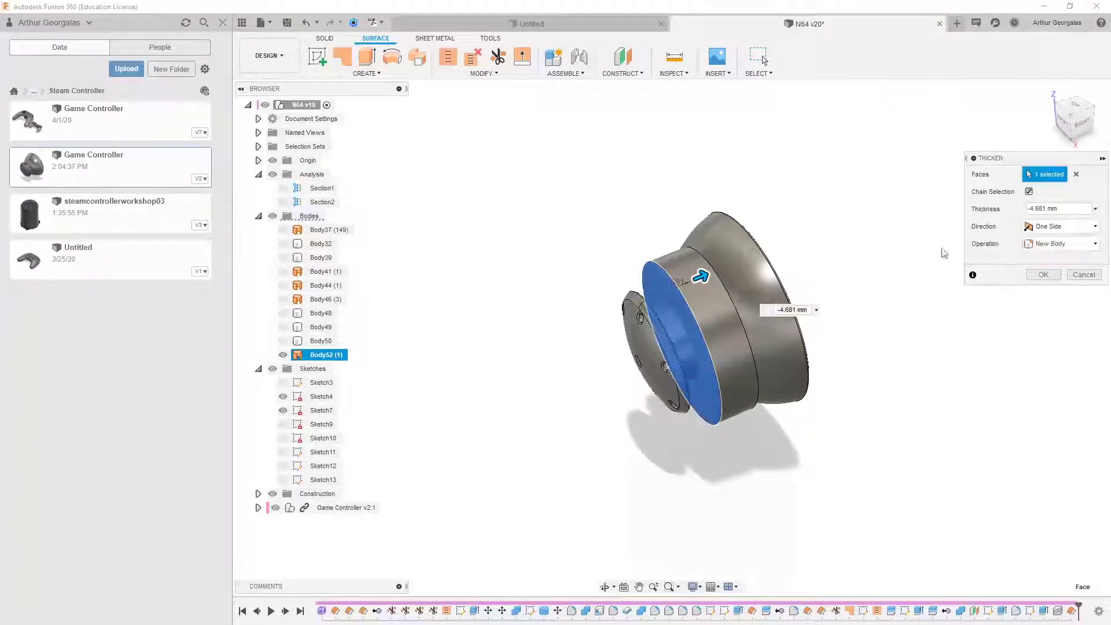
scroll(688, 291, "up", 2)
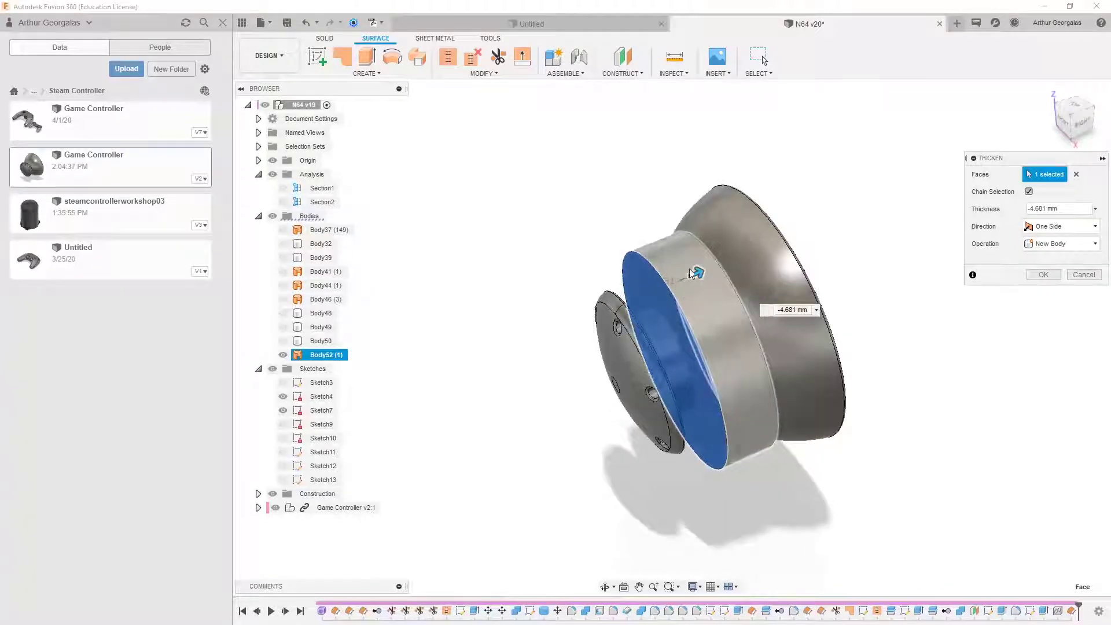
left_click_drag(694, 274, 713, 266)
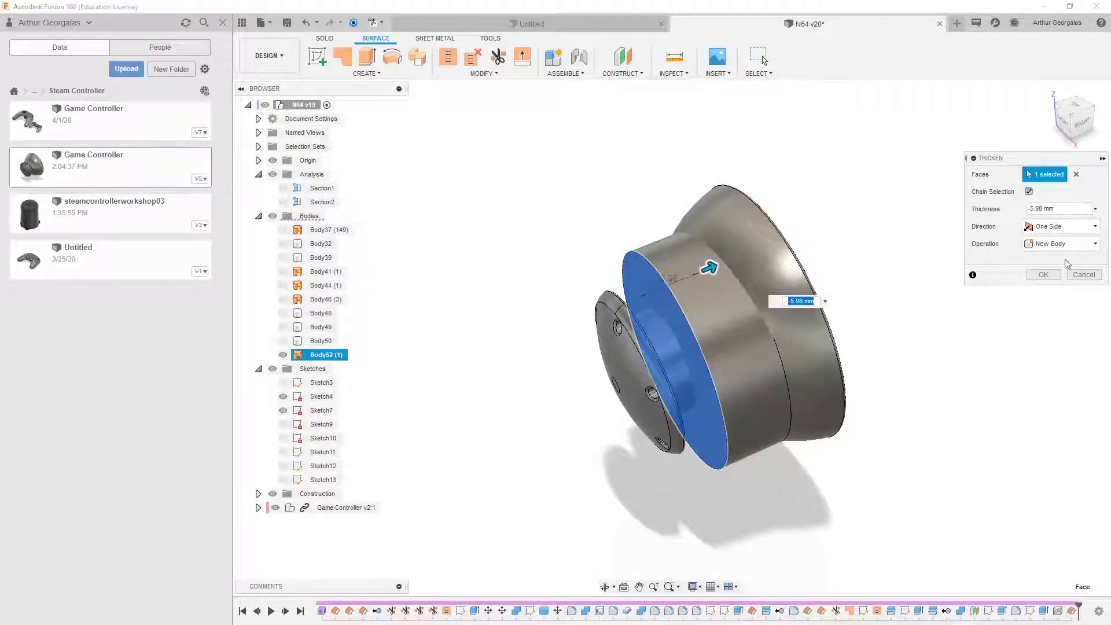
left_click(1045, 275)
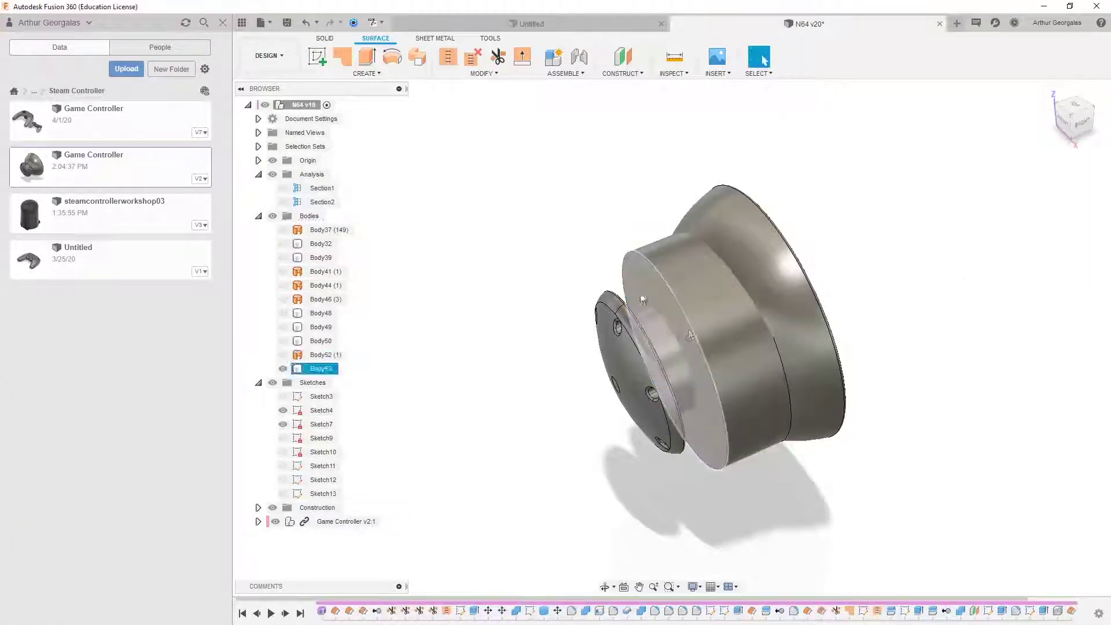
Step: Offset the thickened disc's cylindrical side face outward by about 1.5 mm
left_click(694, 281)
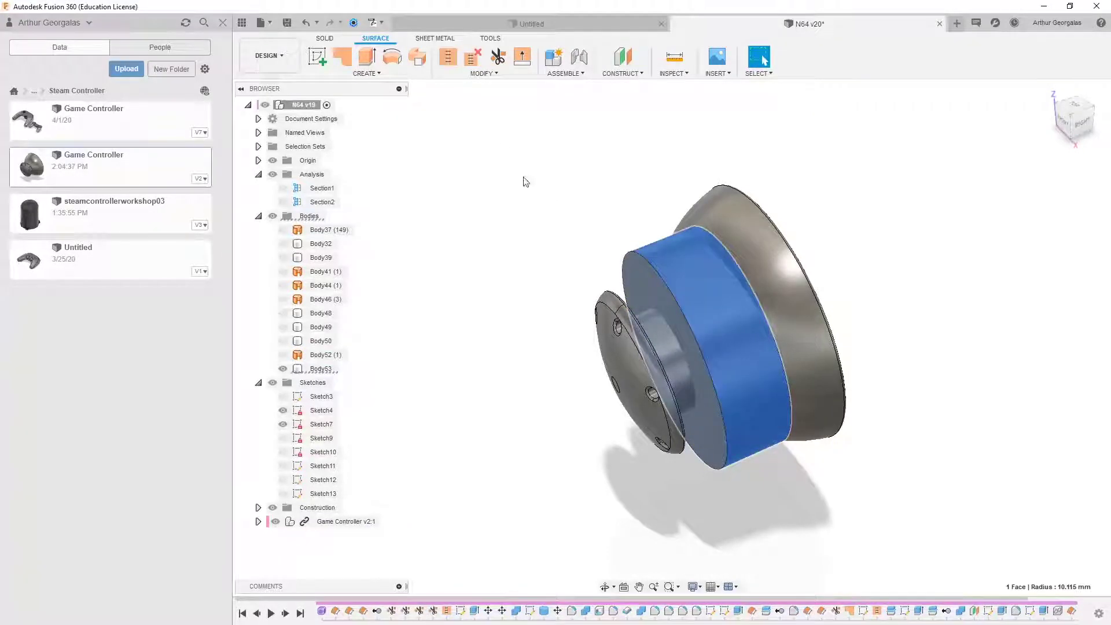
left_click(493, 75)
left_click(496, 90)
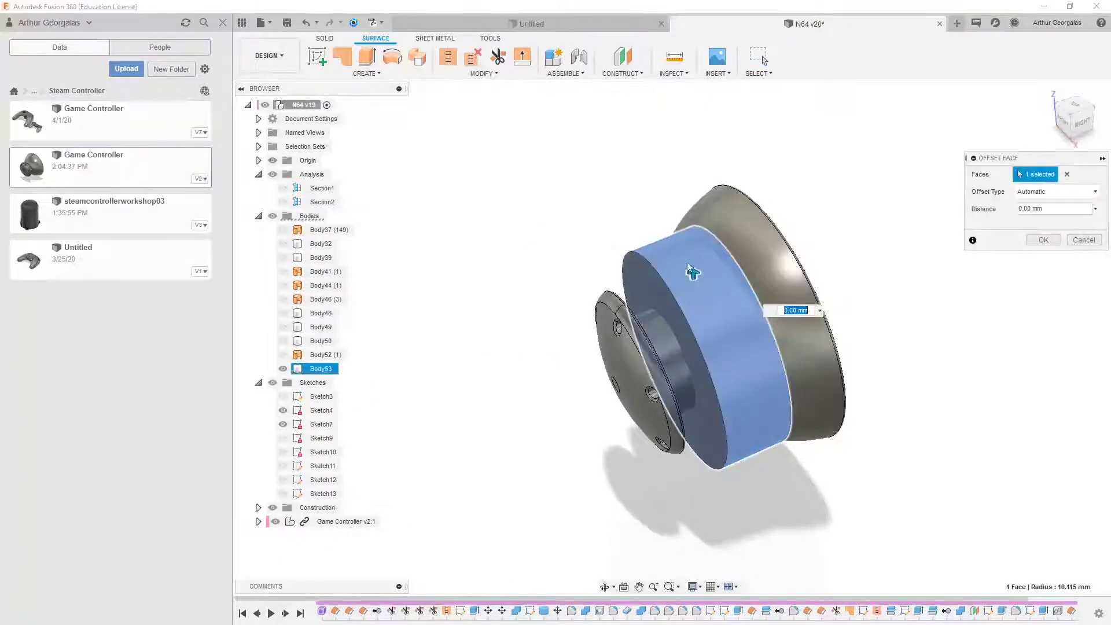
left_click_drag(693, 272, 691, 260)
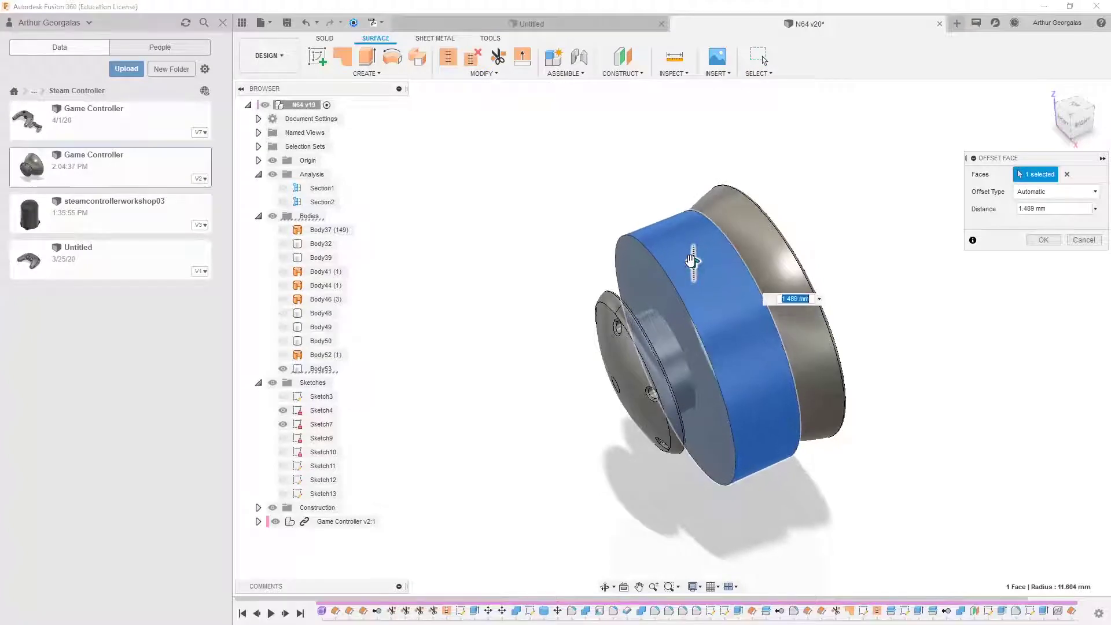
Step: Show the shell Body32 and enlarge the disc's side-face offset to reach the ring's inner edge
middle_click_drag(502, 303, 506, 223, "shift")
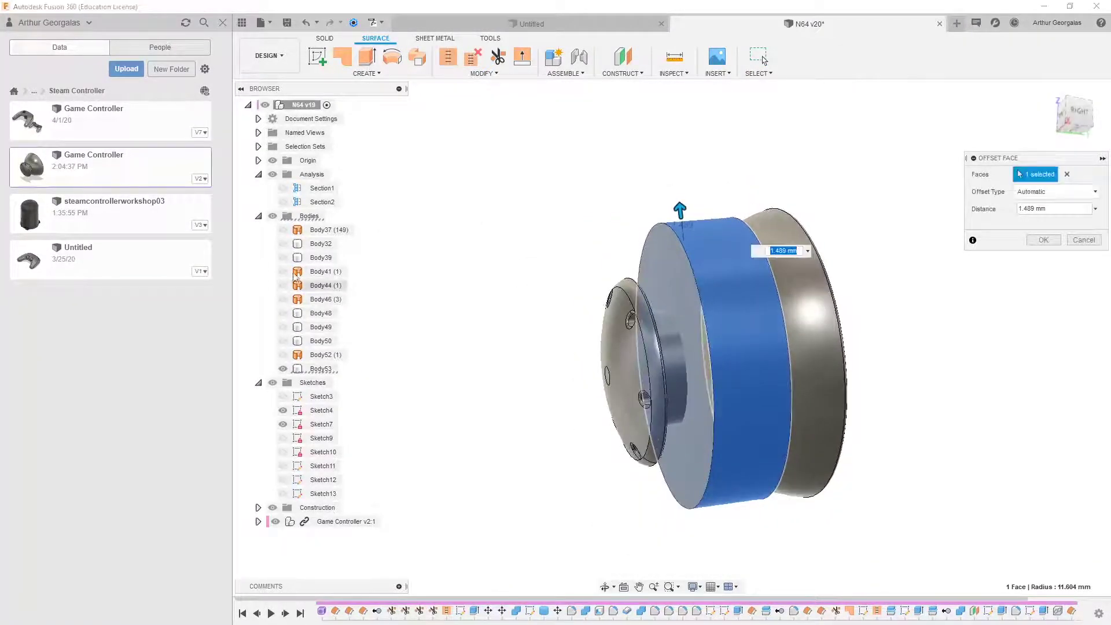
left_click(282, 258)
left_click(283, 259)
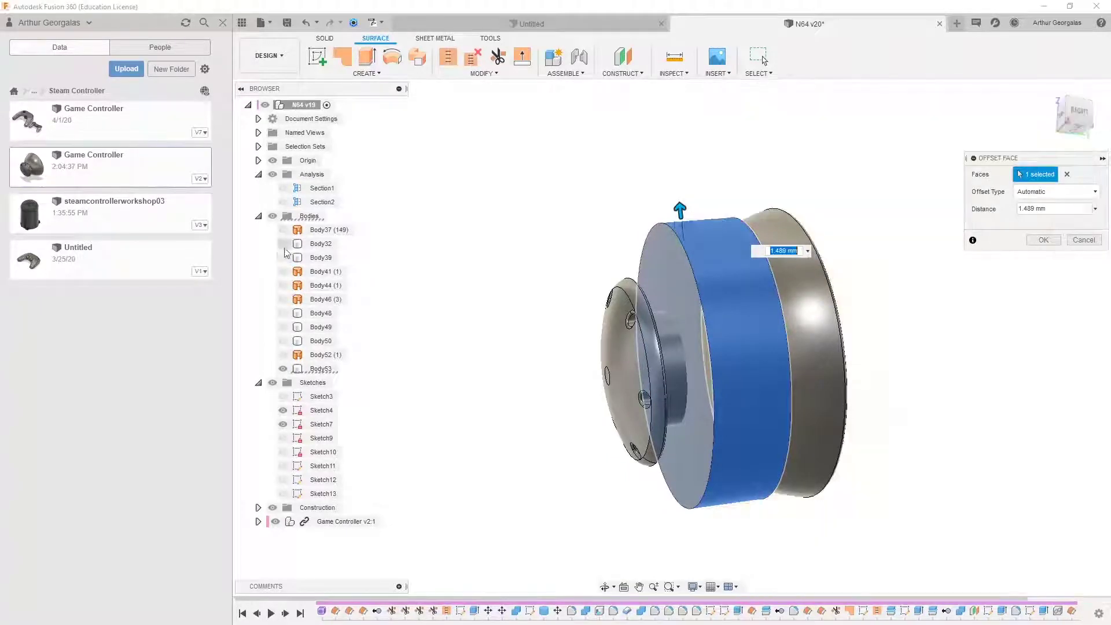
left_click(283, 244)
middle_click_drag(670, 229, 737, 274, "shift")
scroll(563, 246, "up", 5)
middle_click_drag(564, 246, 553, 213, "shift")
left_click_drag(806, 221, 820, 196)
left_click(1045, 240)
scroll(957, 252, "down", 5)
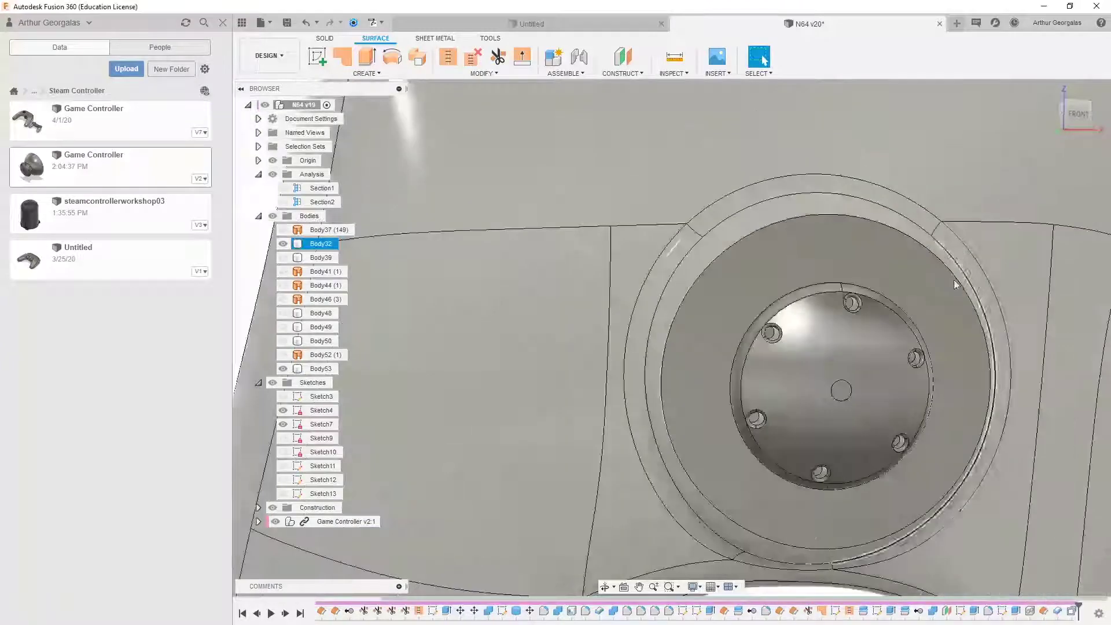
middle_click_drag(952, 283, 779, 380, "shift")
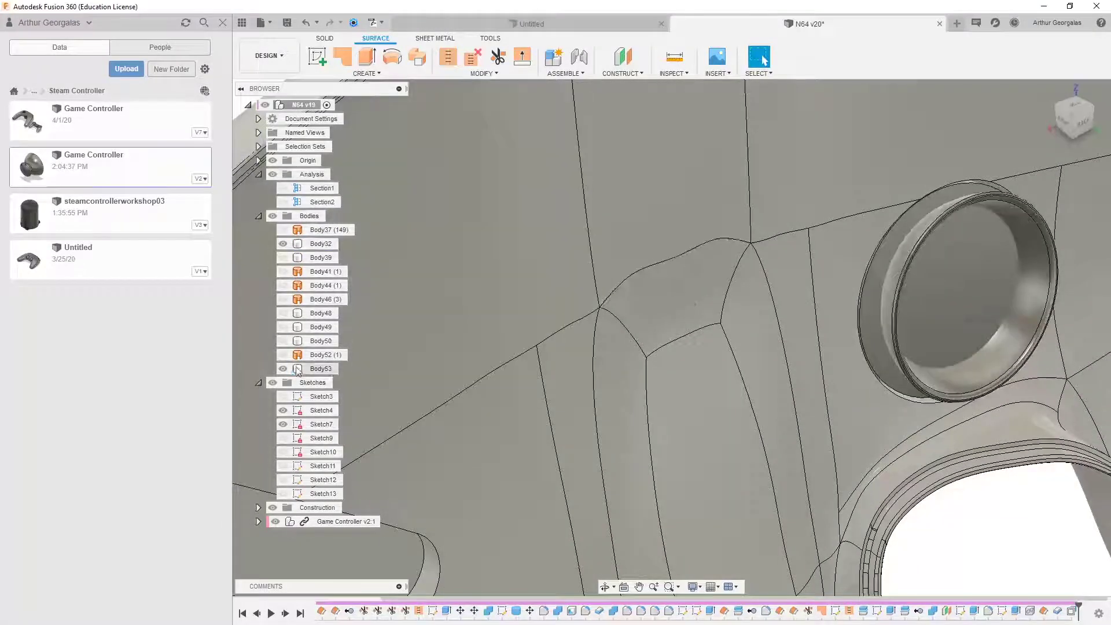
Step: Isolate the disc Body53 and chamfer the circular edge of its front flat face by an equal distance of about 5.726 mm
right_click(322, 368)
left_click(348, 345)
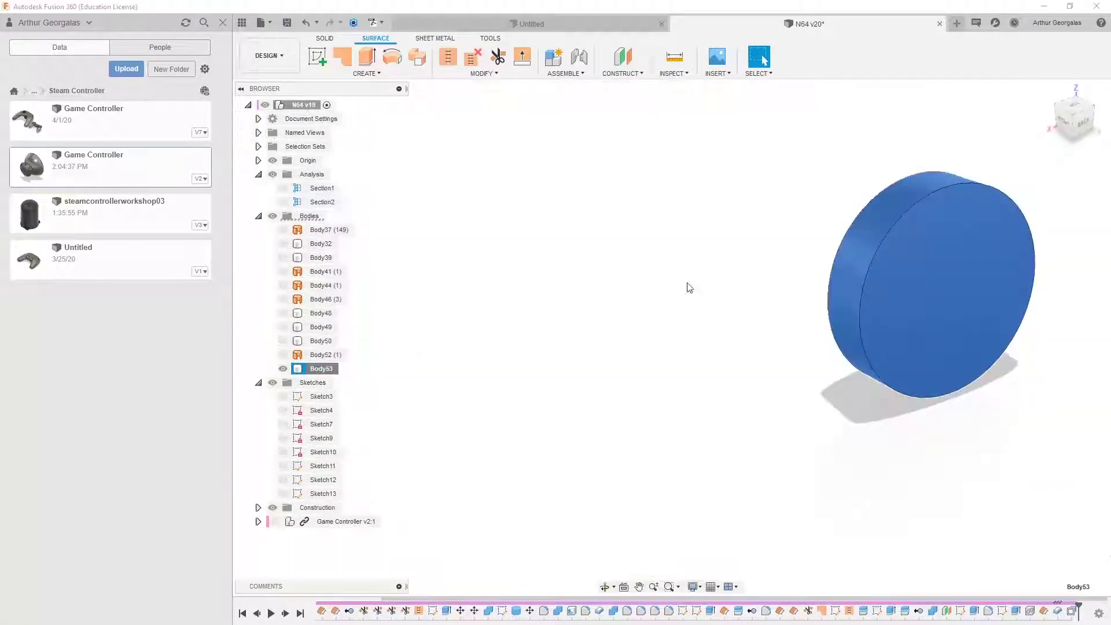
middle_click_drag(687, 287, 797, 267, "shift")
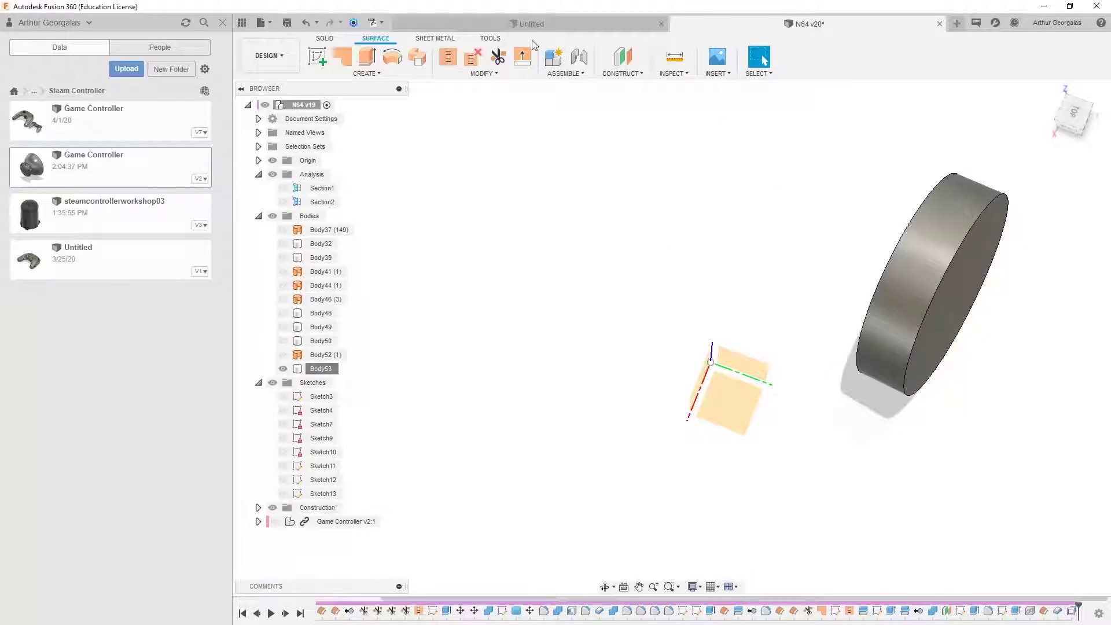
left_click(324, 39)
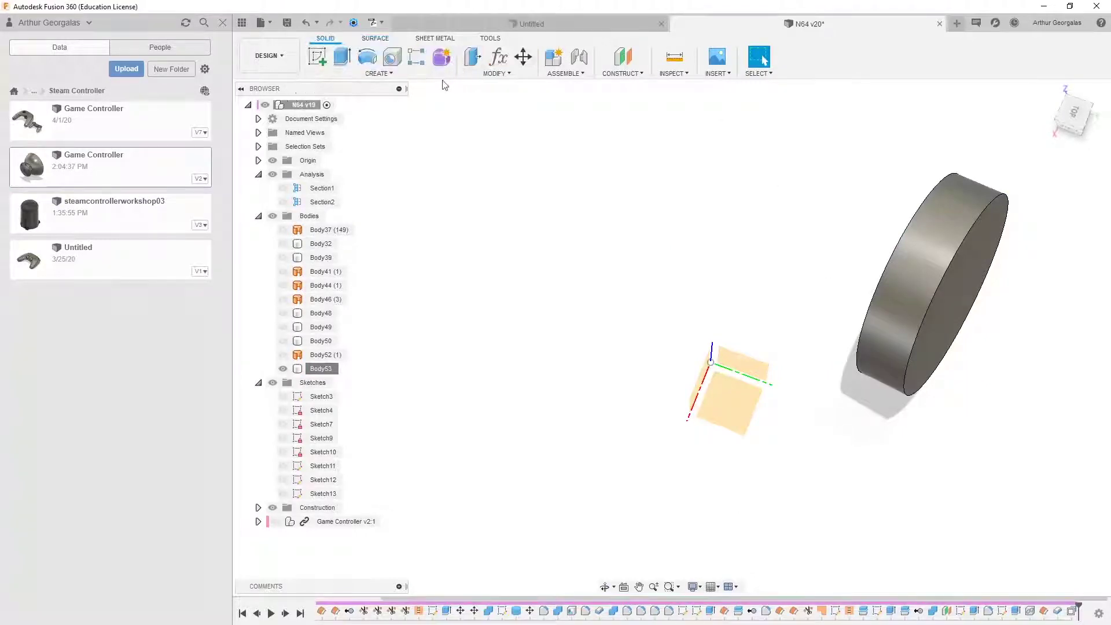
left_click(497, 74)
left_click(484, 117)
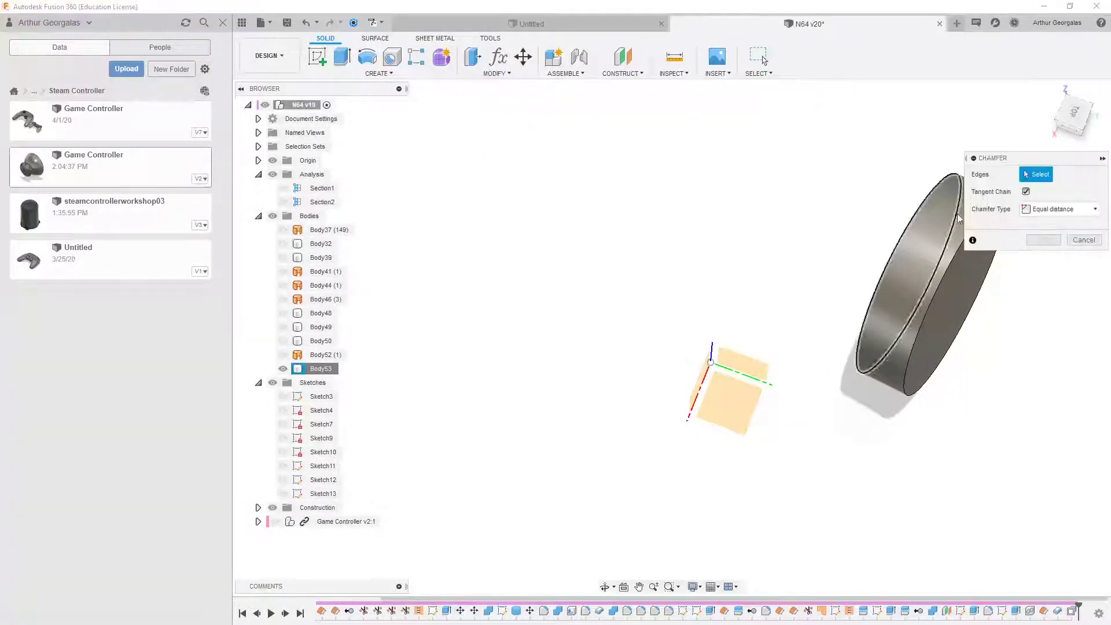
left_click(955, 251)
mouse_move(959, 252)
left_mouse_down()
mouse_move(943, 255)
mouse_move(938, 243)
mouse_move(943, 256)
left_mouse_up()
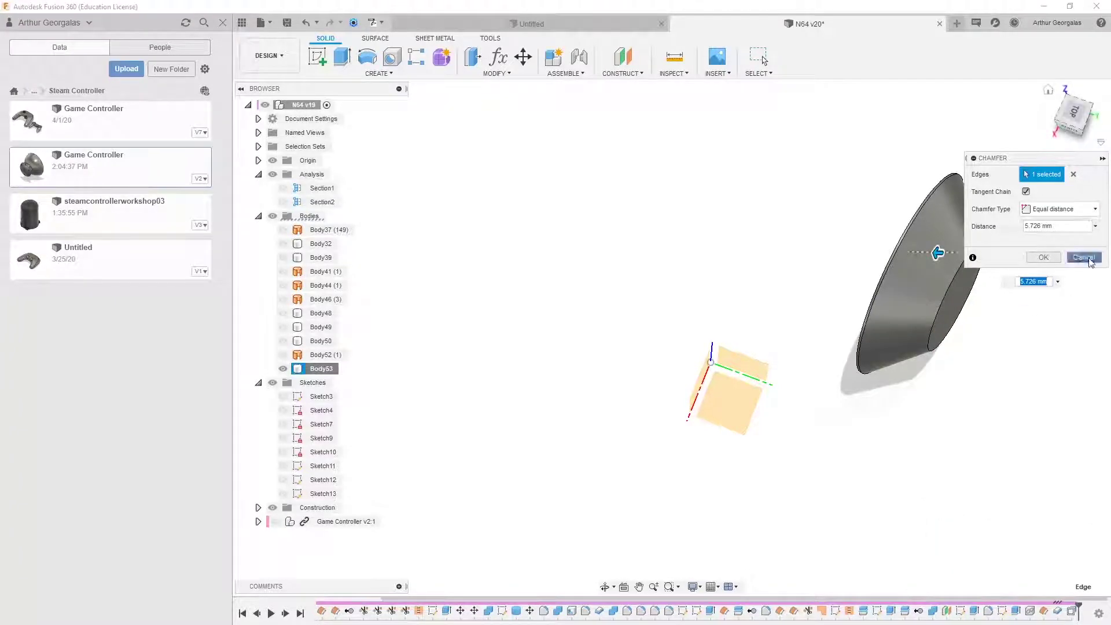
Step: Change the disc's chamfer to Two distances and shorten its setback across the flat face to make the taper steeper
left_click(1084, 213)
left_click(1066, 236)
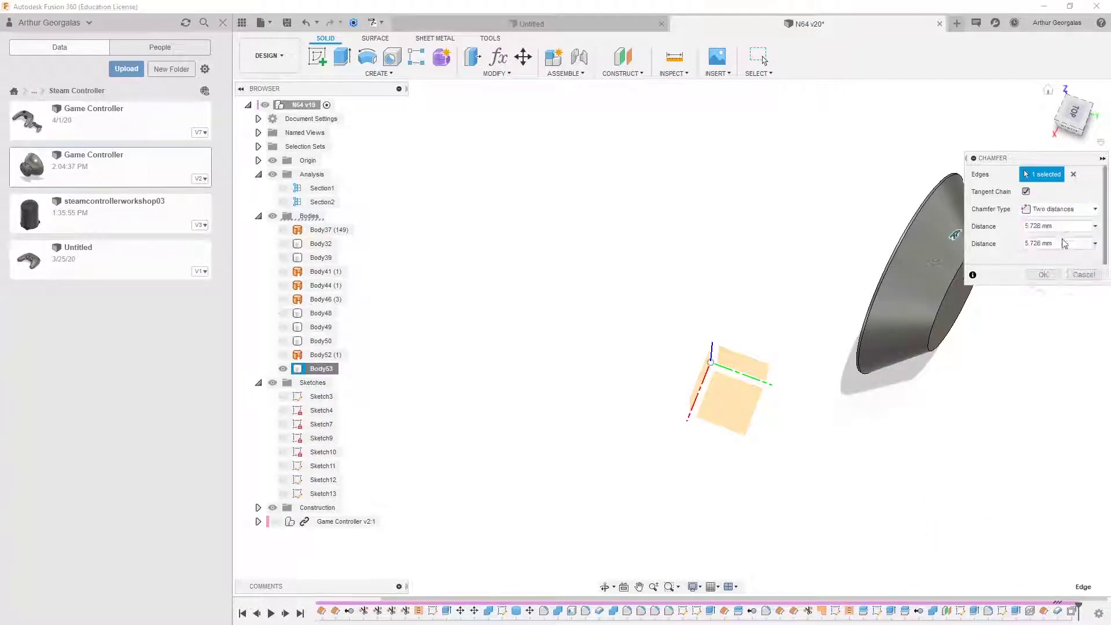
middle_click_drag(908, 248, 558, 363)
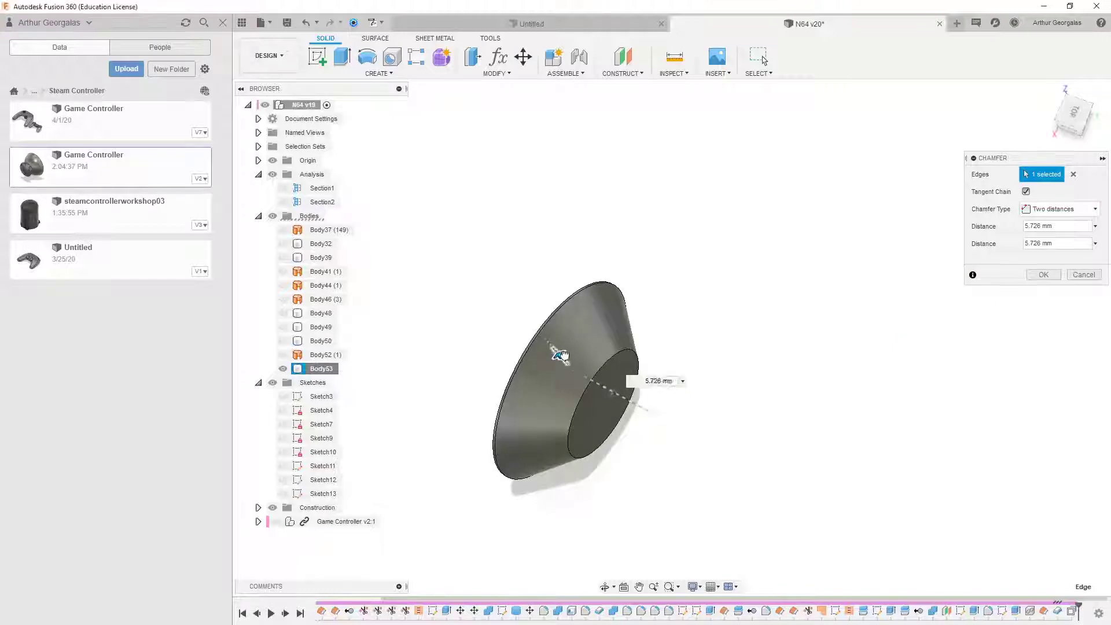
left_click_drag(560, 355, 568, 364)
middle_click_drag(599, 314, 676, 337, "shift")
left_click(1043, 276)
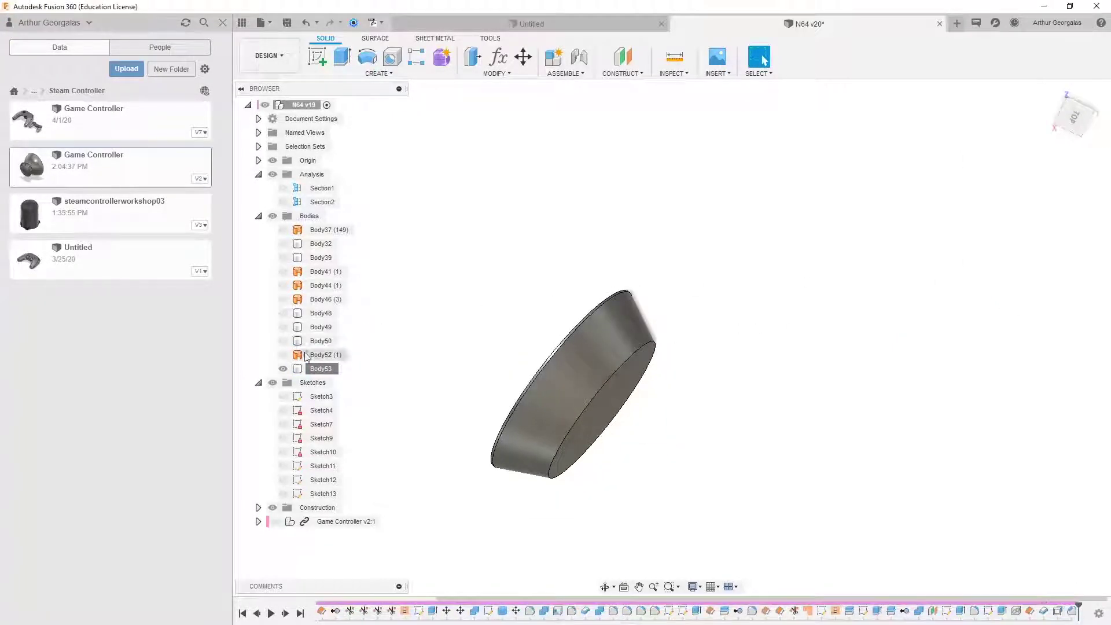
Step: Show Body49, Body39 and Body32 alongside the tapered disc body
left_click(283, 341)
left_click(283, 340)
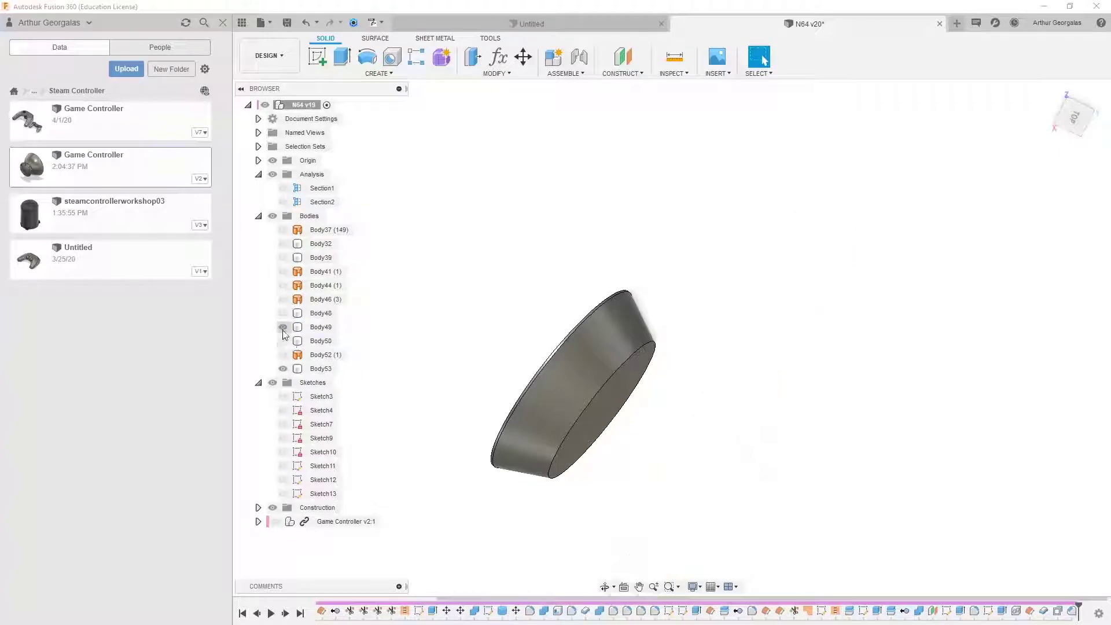
left_click(283, 258)
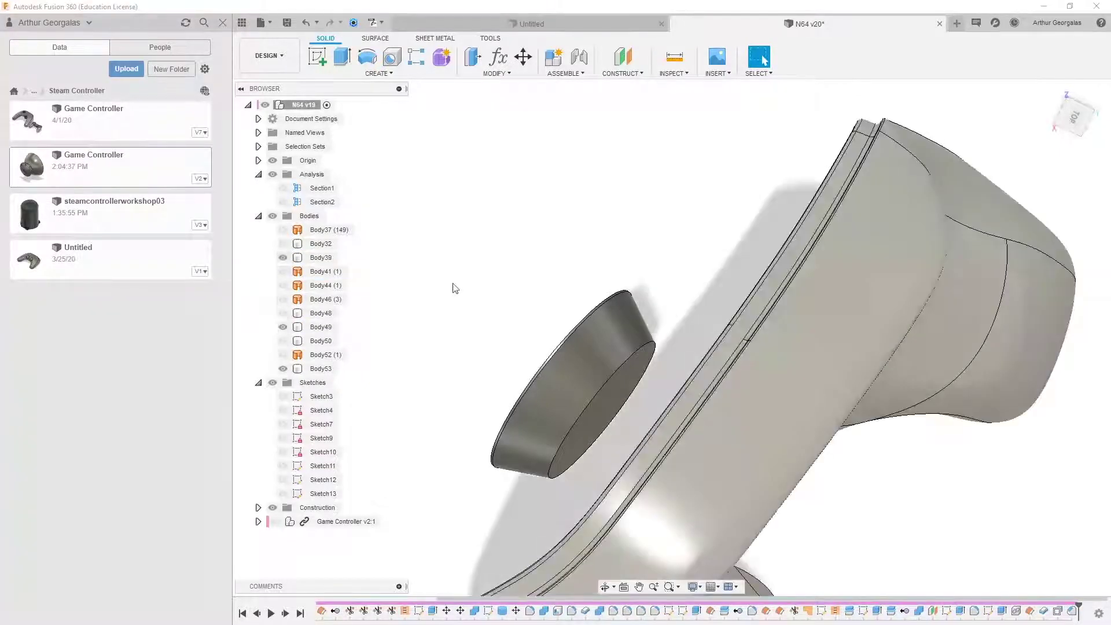
left_click(284, 245)
Step: Combine the tapered disc Body53 with the shell Body32 using the Cut operation, without keeping the tool body
middle_click_drag(463, 295, 409, 216, "shift")
mouse_move(564, 350)
middle_mouse_down("shift")
mouse_move(657, 399)
mouse_move(546, 357)
middle_mouse_up("shift")
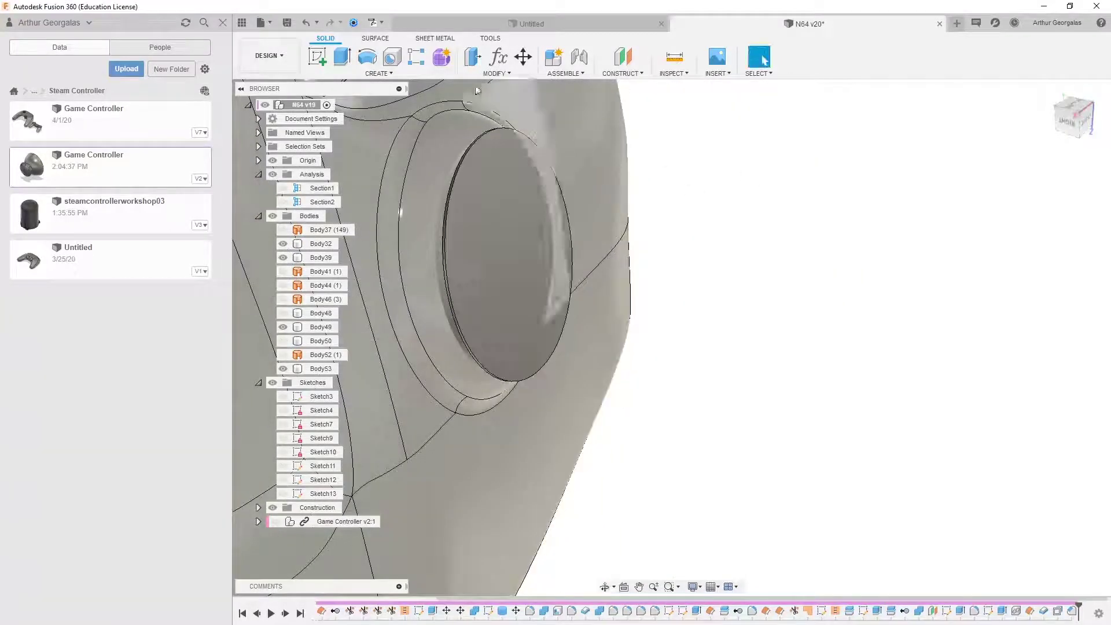
left_click(474, 73)
left_click(488, 168)
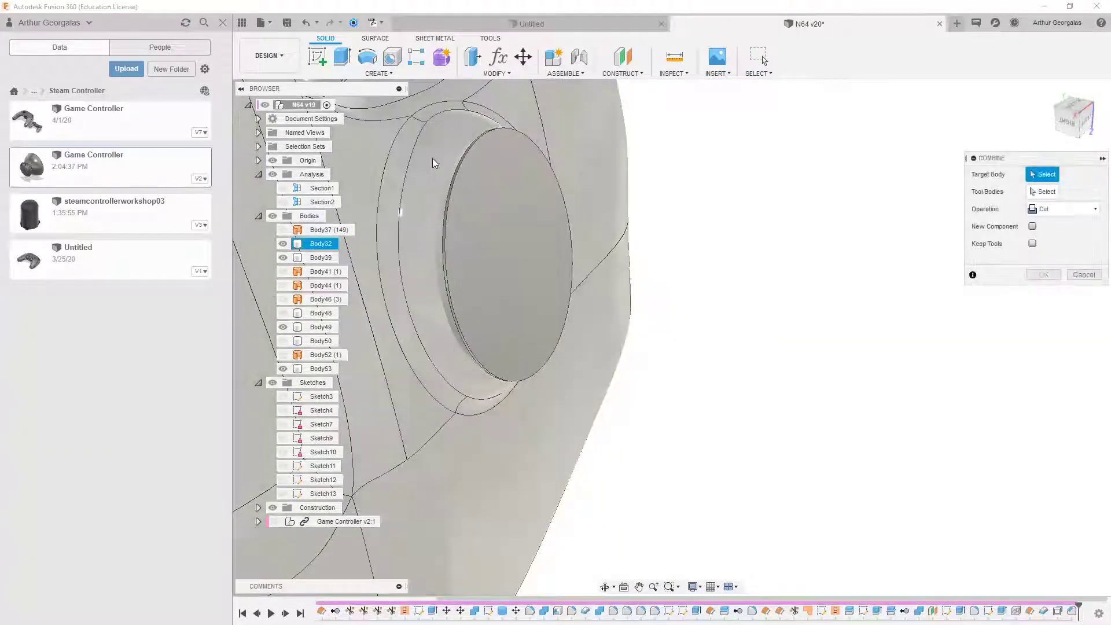
left_click(434, 149)
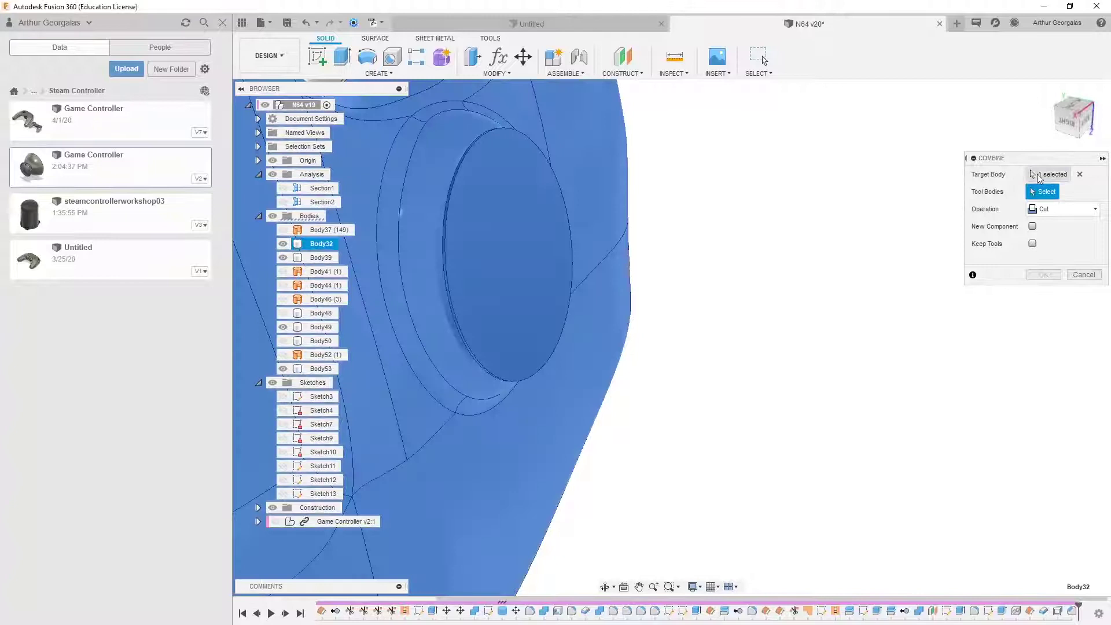
left_click(521, 195)
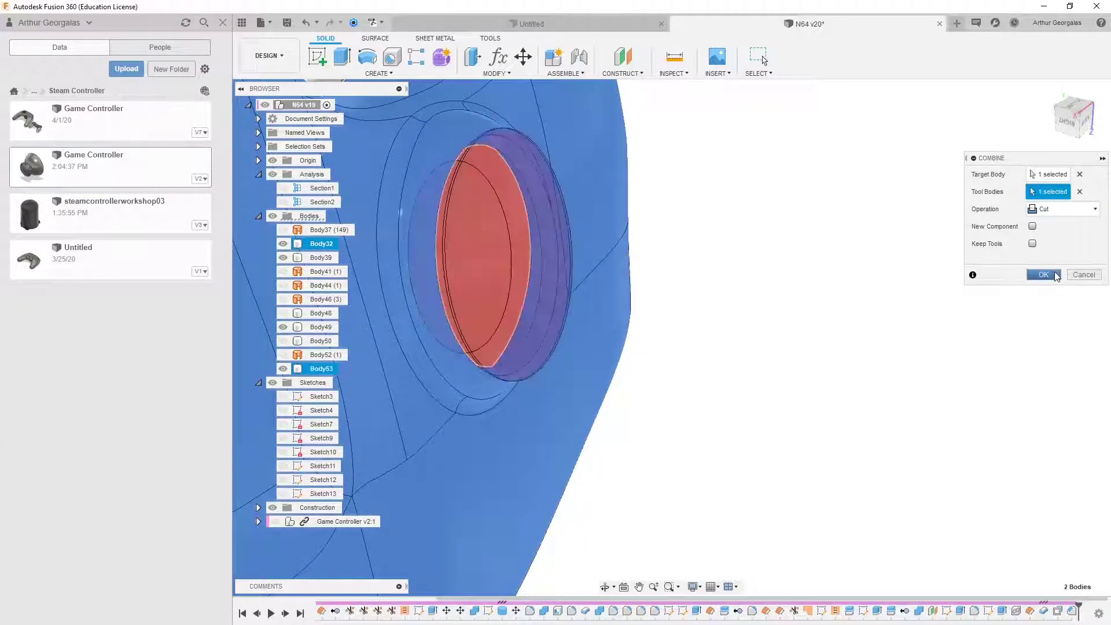
left_click(1043, 275)
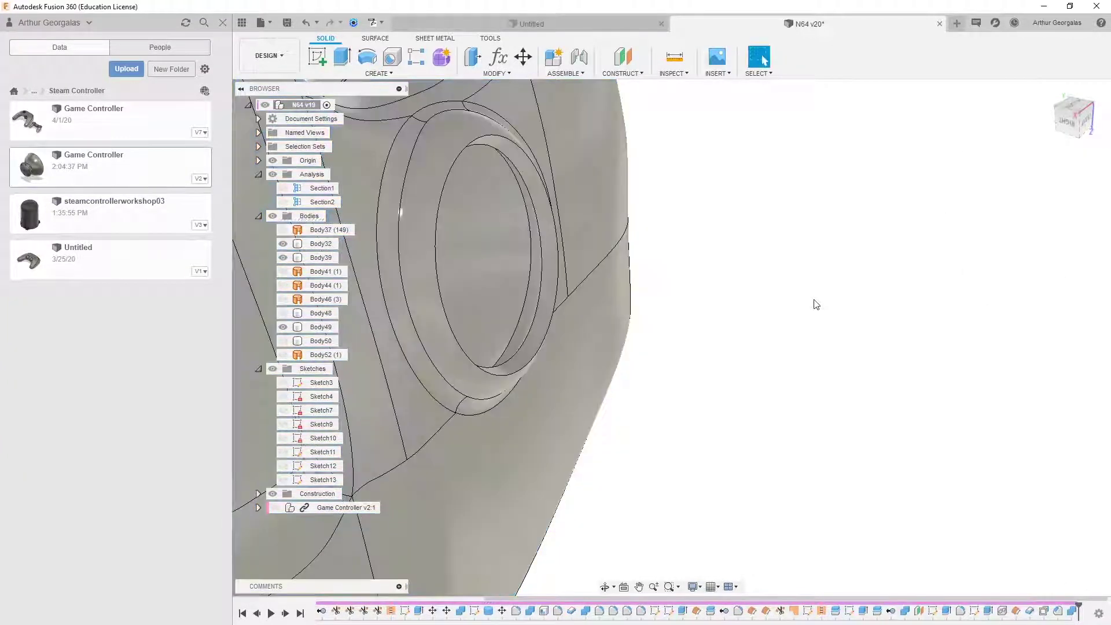
Step: Show Body48, Body50 and the Game Controller component, and check how the thumbstick sits in the cut opening
middle_click_drag(590, 307, 484, 199, "shift")
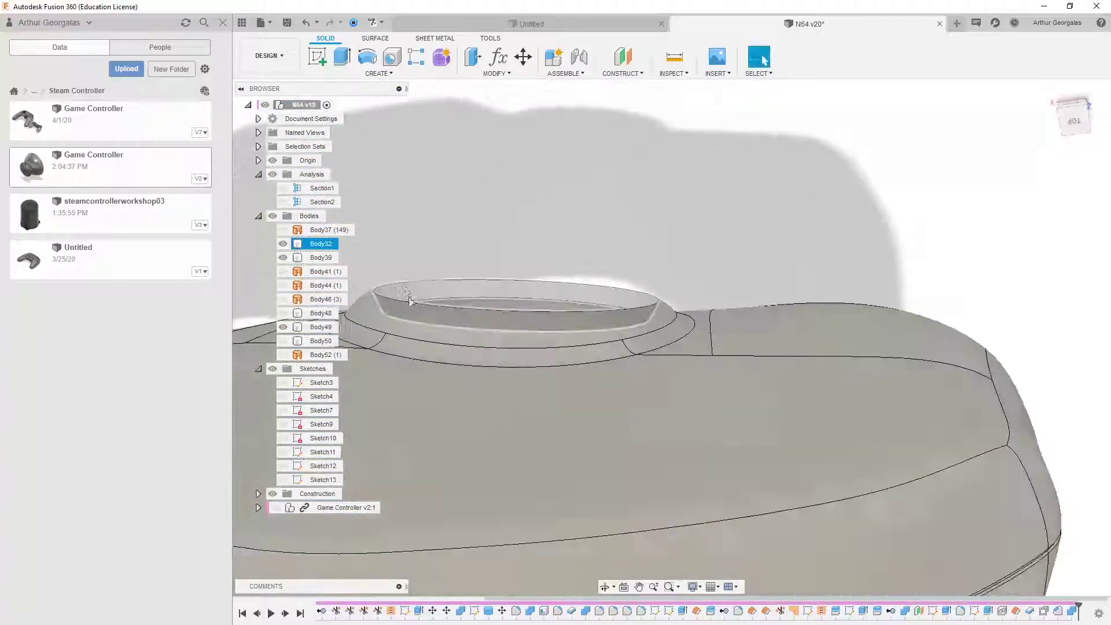
scroll(518, 282, "up", 3)
mouse_move(515, 278)
middle_mouse_down("shift")
mouse_move(530, 295)
mouse_move(513, 286)
middle_mouse_up("shift")
left_click(287, 336)
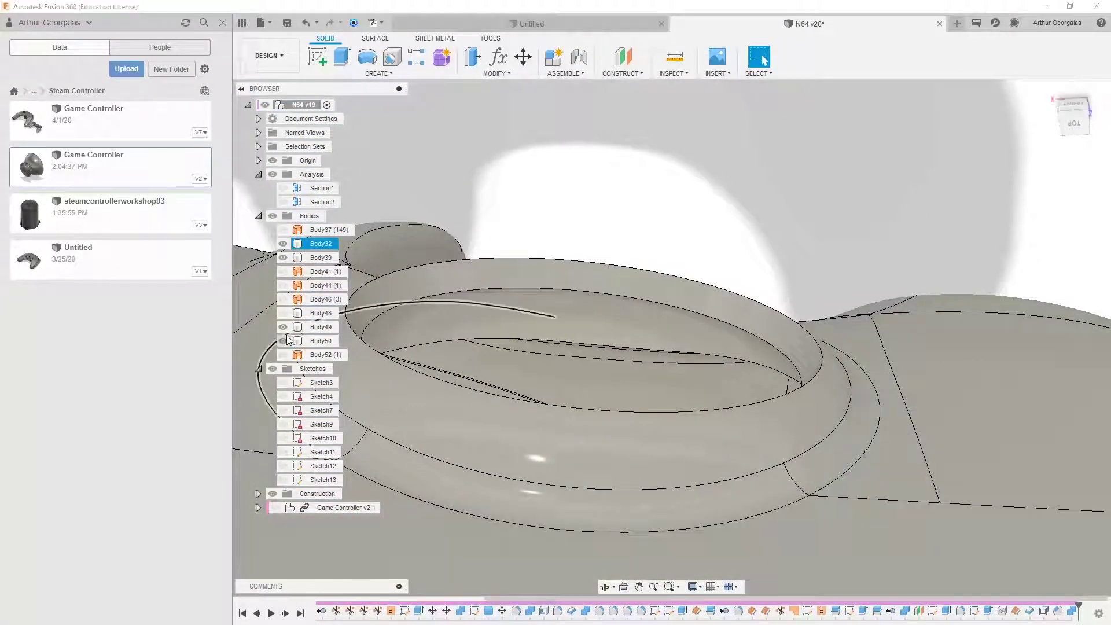
scroll(615, 303, "down", 5)
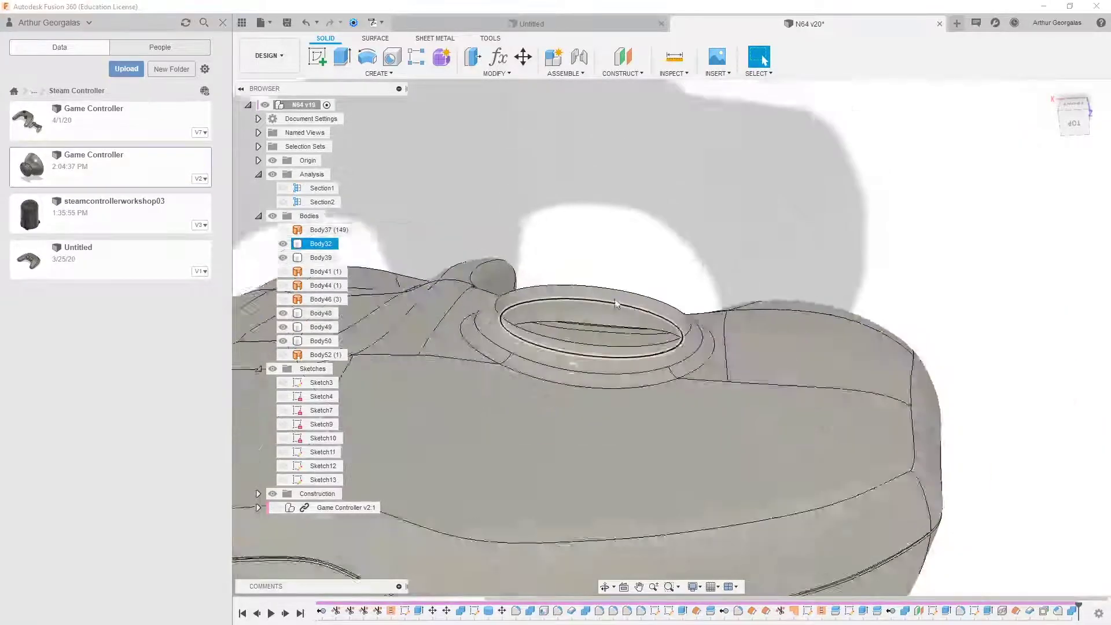
middle_click_drag(670, 300, 381, 417, "shift")
left_click(276, 509)
scroll(649, 340, "up", 3)
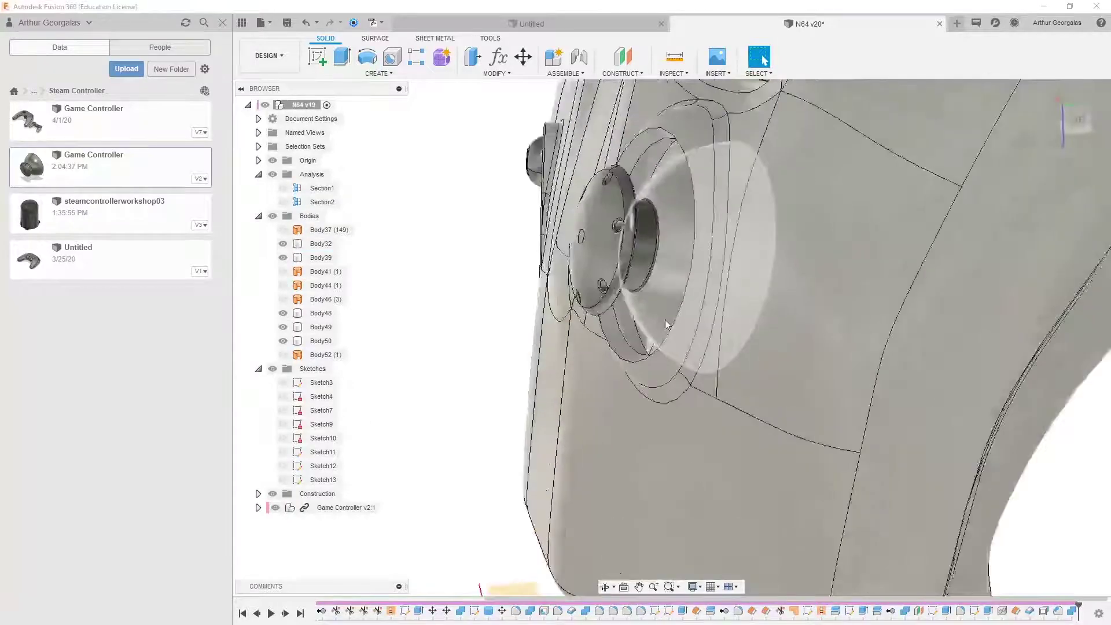
middle_click_drag(650, 341, 733, 301, "shift")
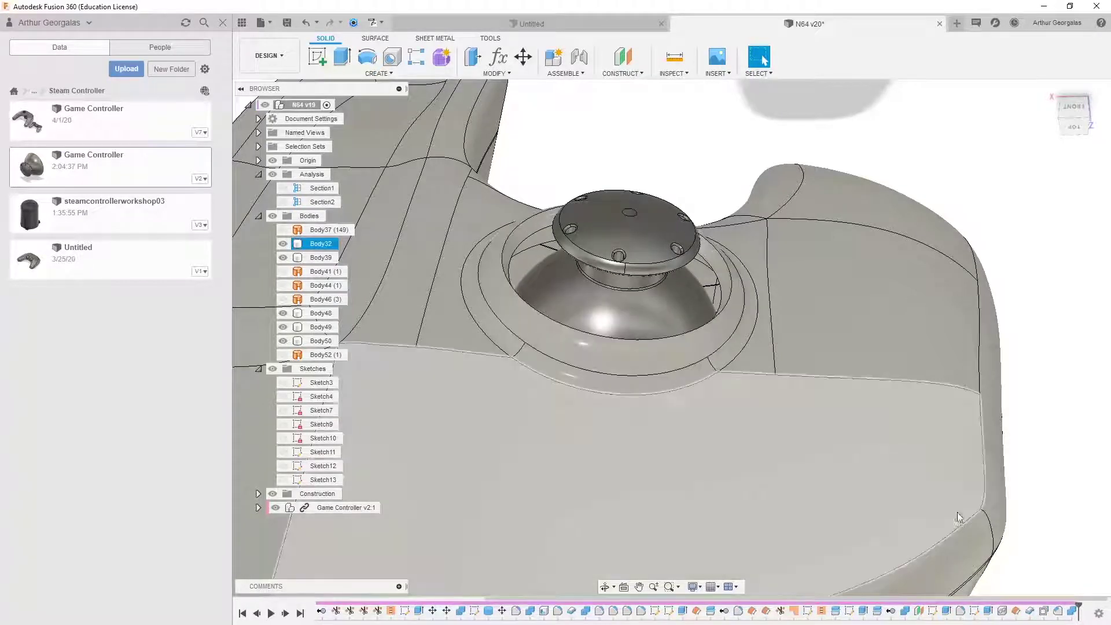
Step: Edit the face offset of the disc cutter to adjust the opening around the thumbstick
double_click(1043, 612)
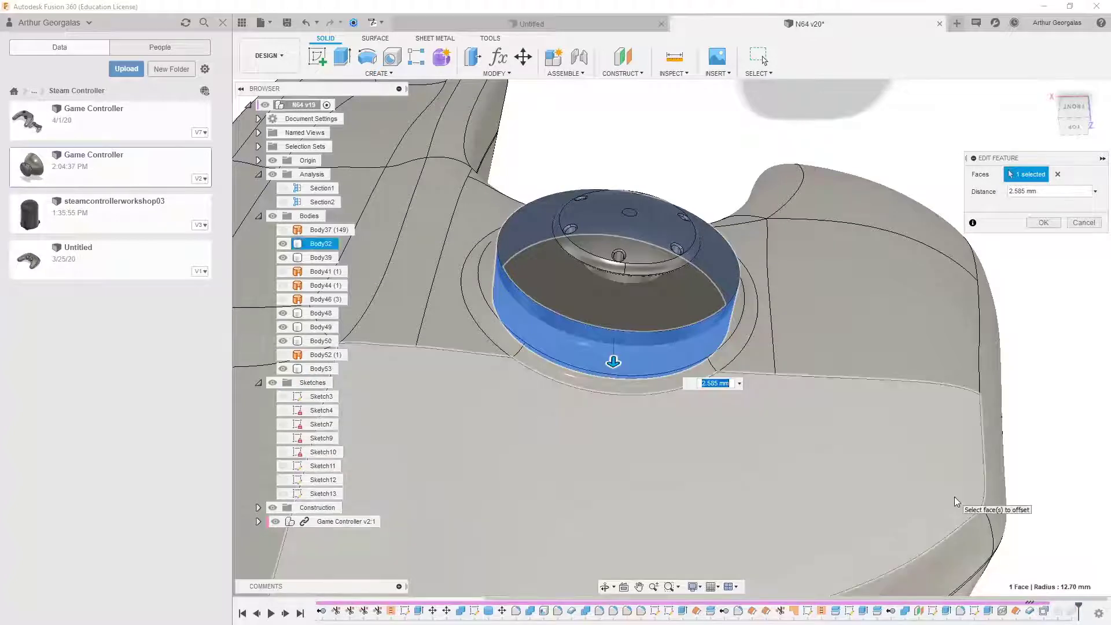
key("Return")
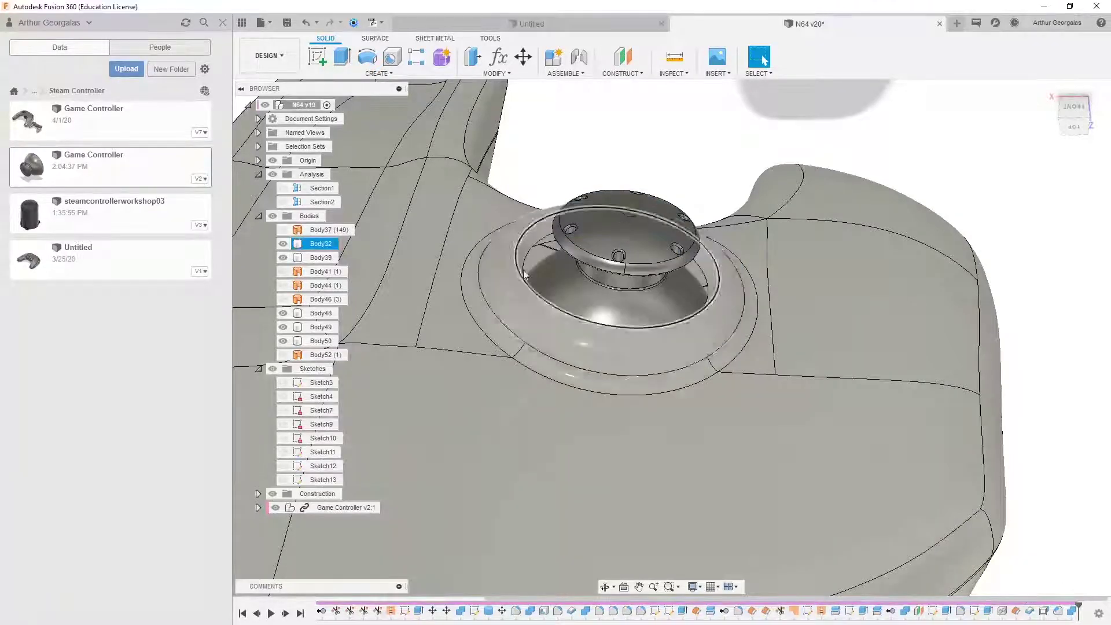
Step: Move the Game Controller component outward from the shell by about 2.66 mm along Z
scroll(685, 230, "down", 3)
middle_click_drag(685, 230, 560, 291, "shift")
scroll(645, 206, "up", 3)
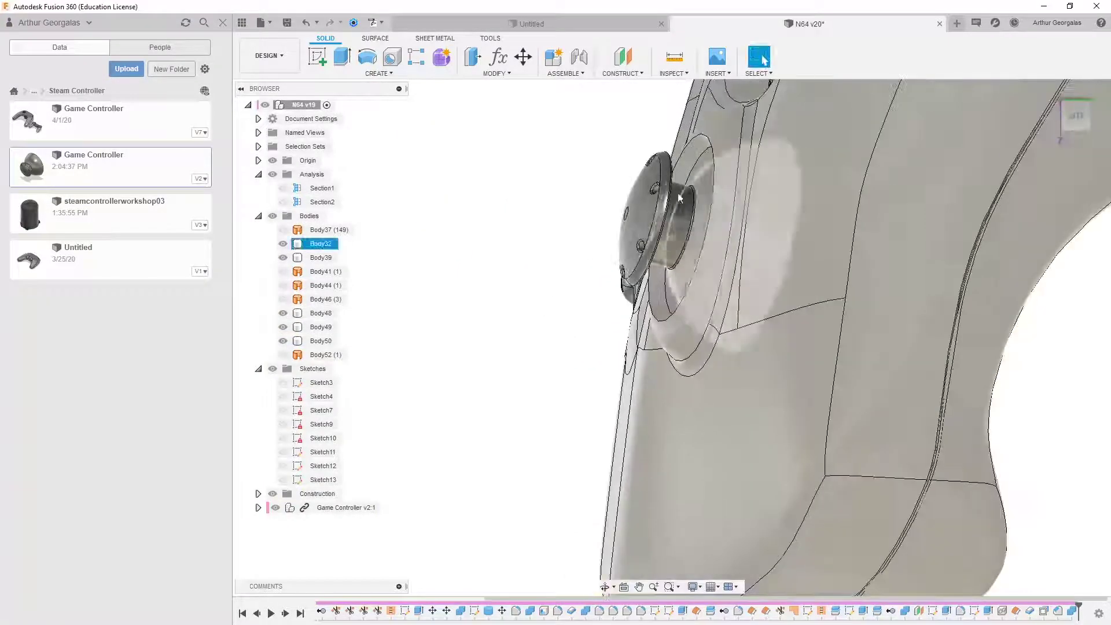
left_click(336, 509)
right_click(510, 346)
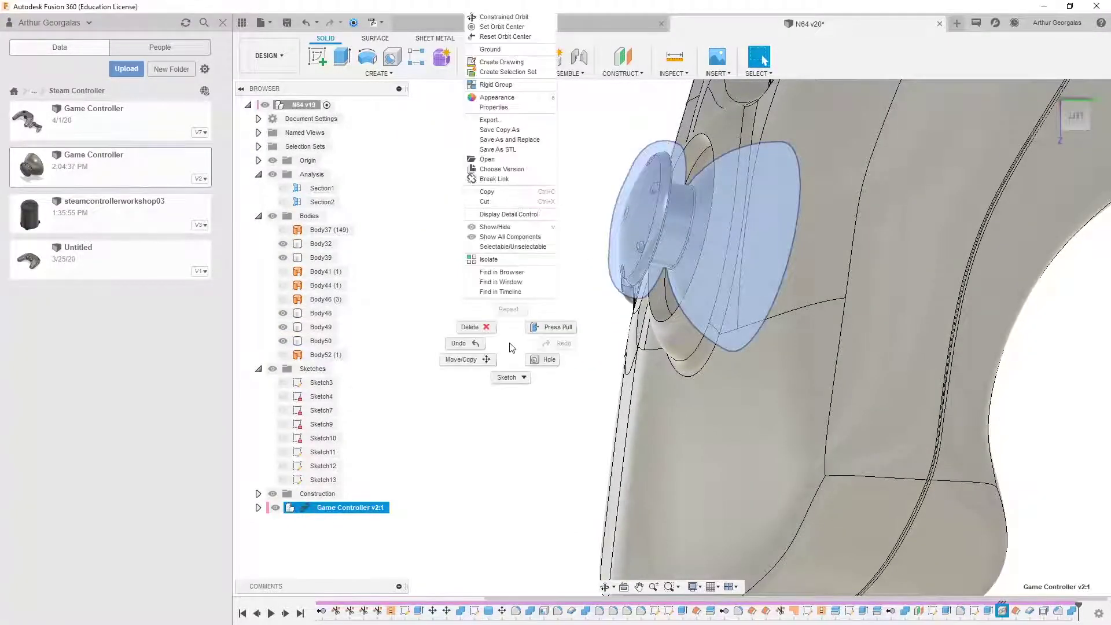
left_click(491, 370)
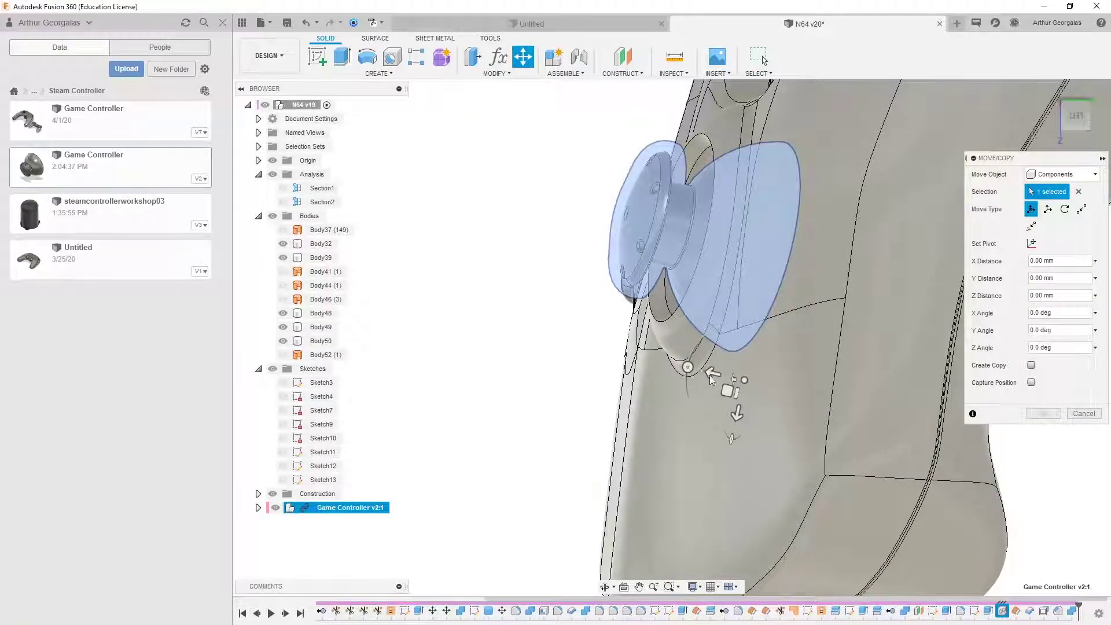
left_click_drag(713, 372, 707, 372)
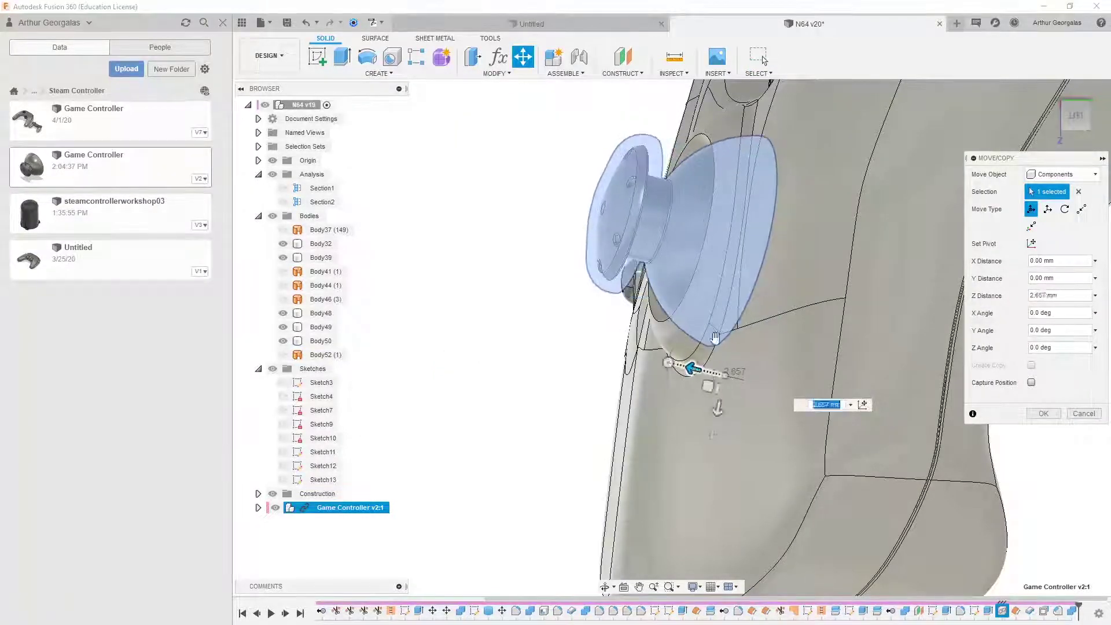
middle_click_drag(752, 257, 866, 148, "shift")
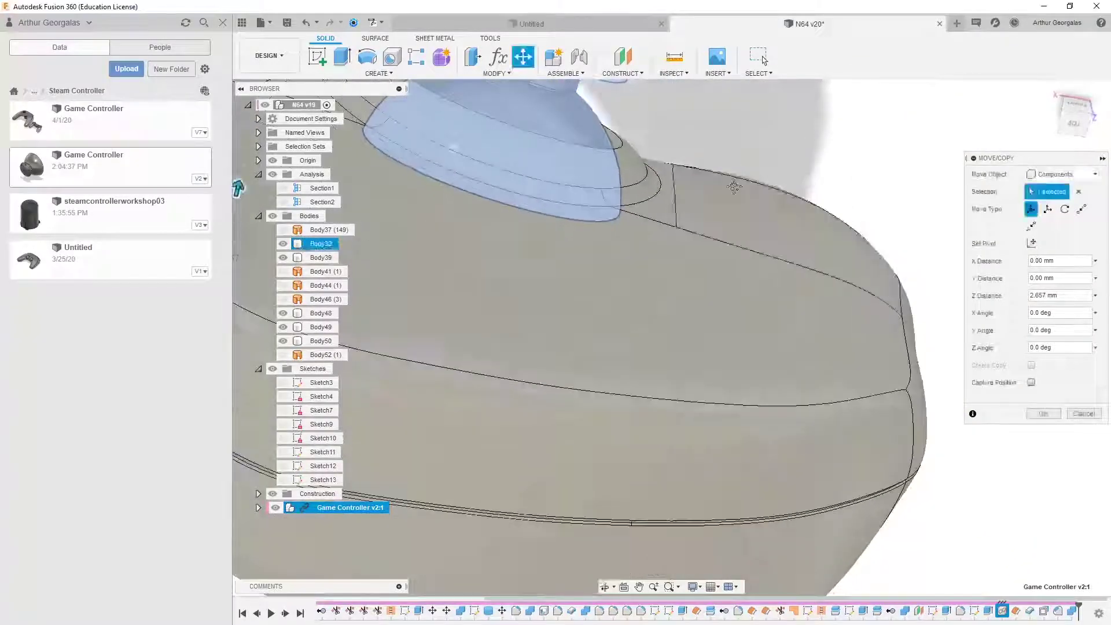
scroll(734, 186, "down", 5)
left_click(1043, 413)
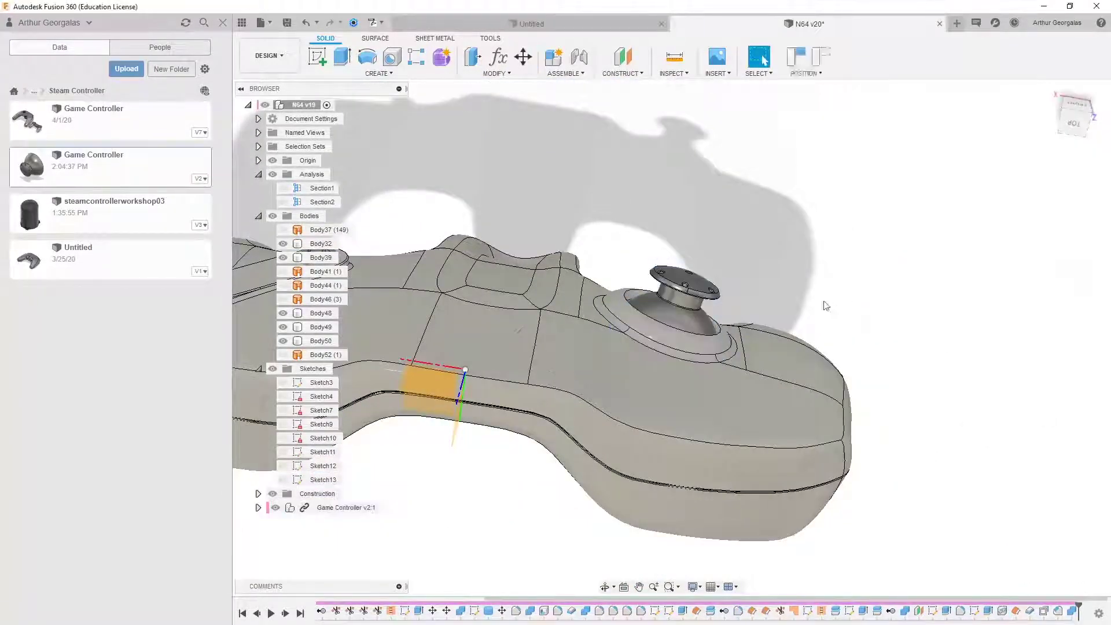
Step: Roll the timeline forward by one feature to include the form of the shoulder button
middle_click_drag(826, 306, 761, 349, "shift")
left_click(728, 339)
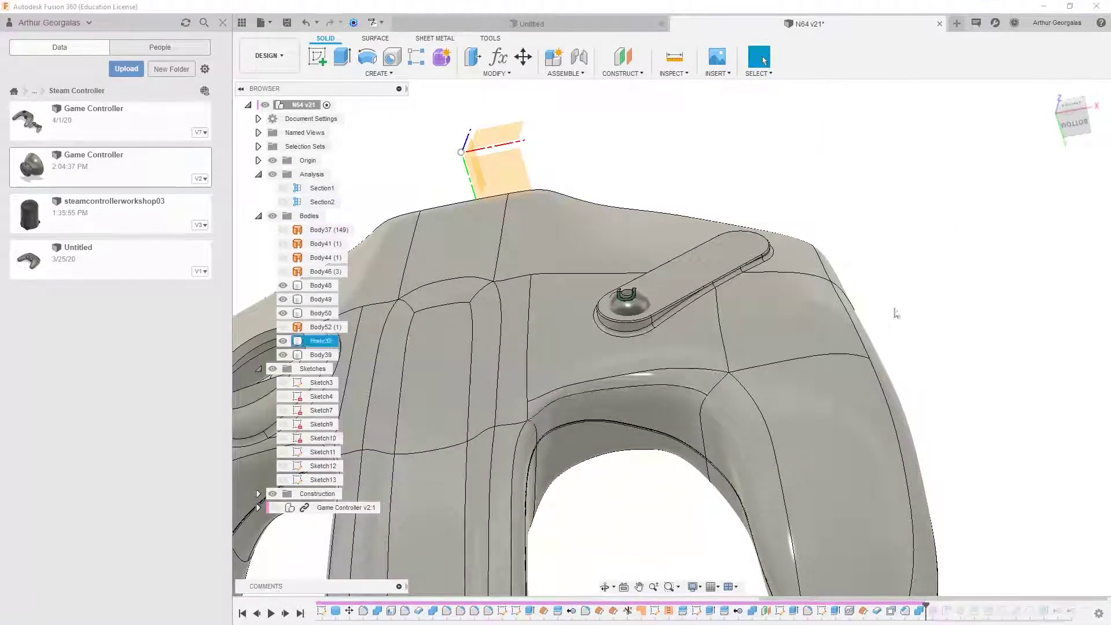
left_click(896, 311)
scroll(907, 282, "down", 3)
middle_click_drag(894, 263, 846, 333, "shift")
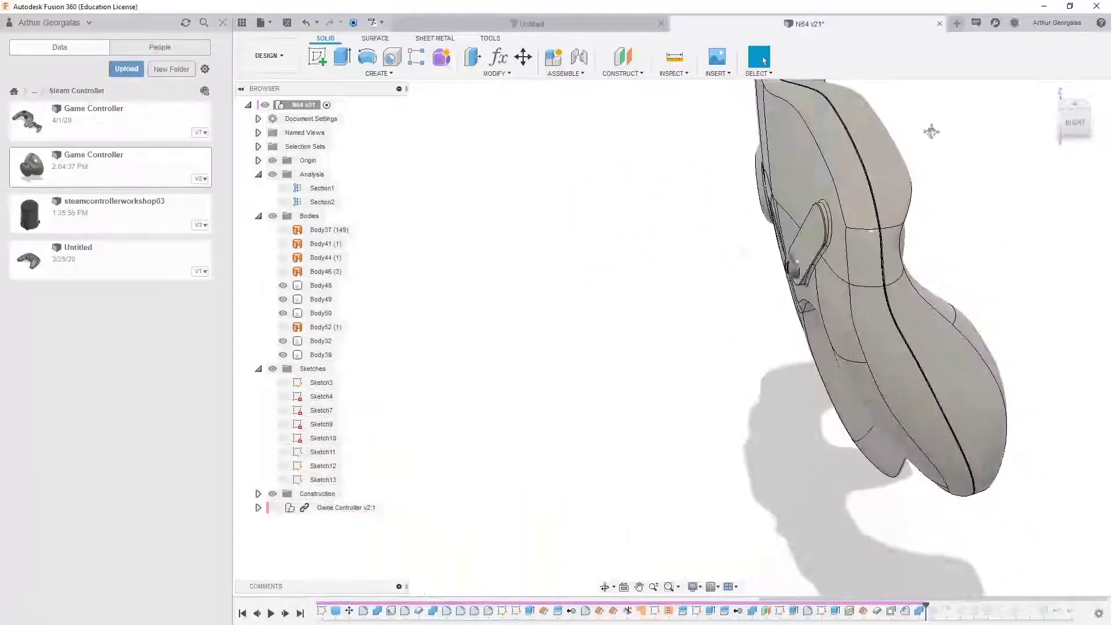
middle_click_drag(931, 131, 803, 285)
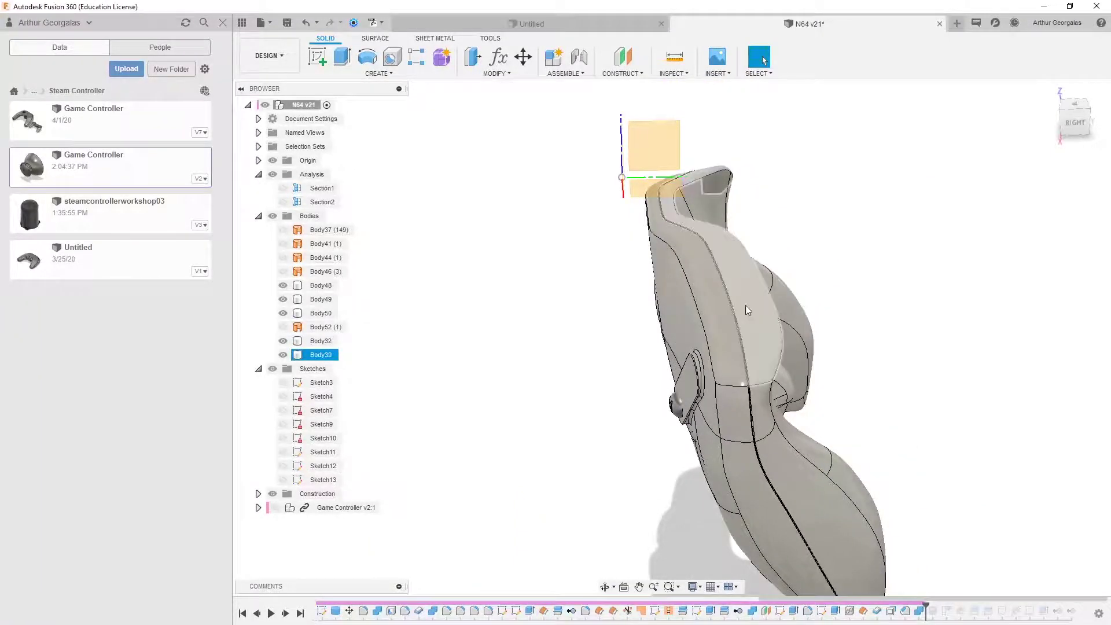
scroll(745, 305, "up", 10)
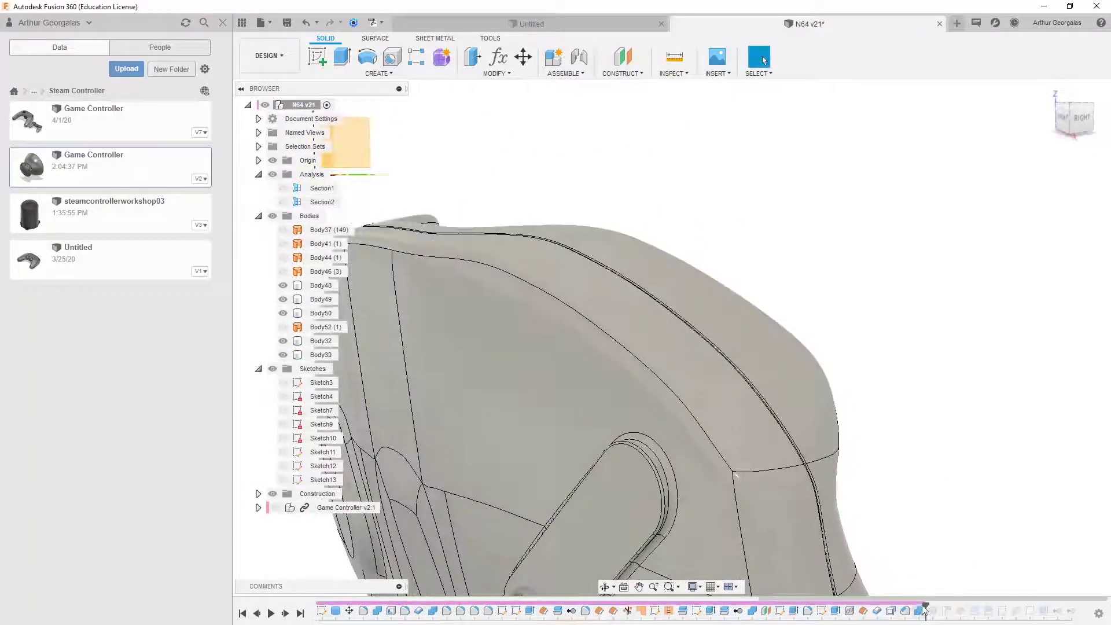
left_click_drag(935, 606, 938, 607)
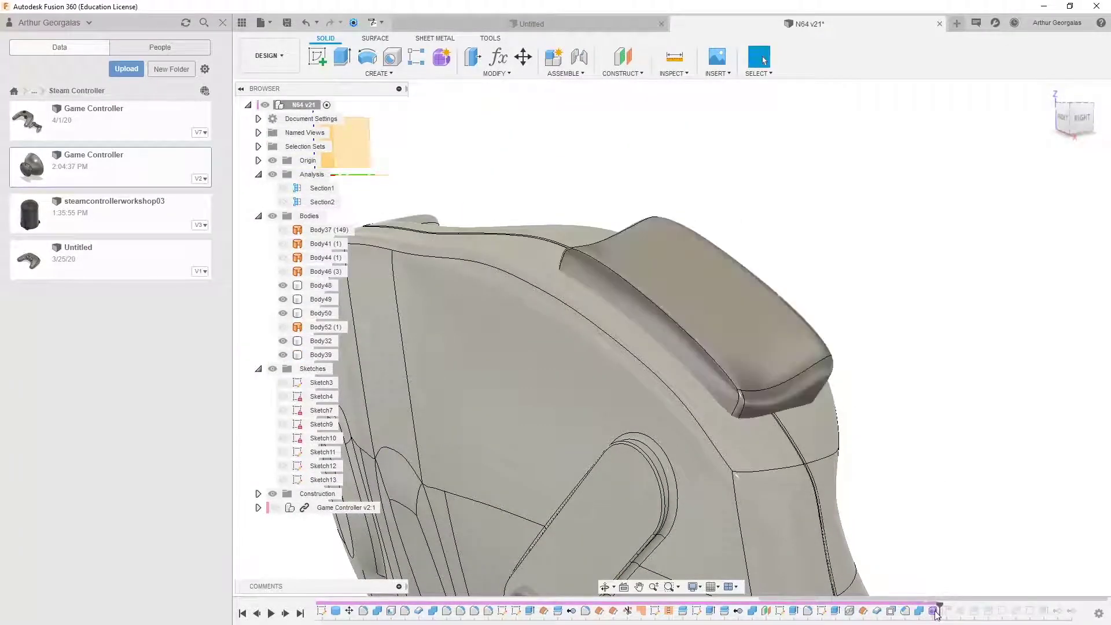
Step: Open the shoulder button form for editing, try rotating its whole T-spline body, and undo the rotation
double_click(935, 612)
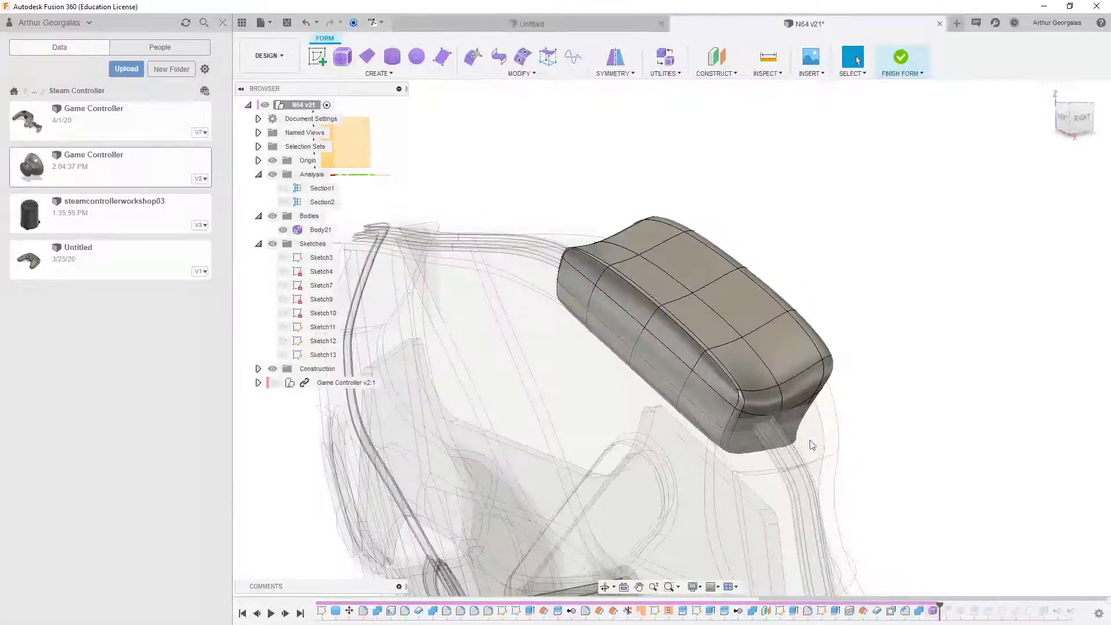
scroll(810, 443, "down", 5)
middle_click_drag(809, 444, 374, 380, "shift")
scroll(796, 401, "up", 5)
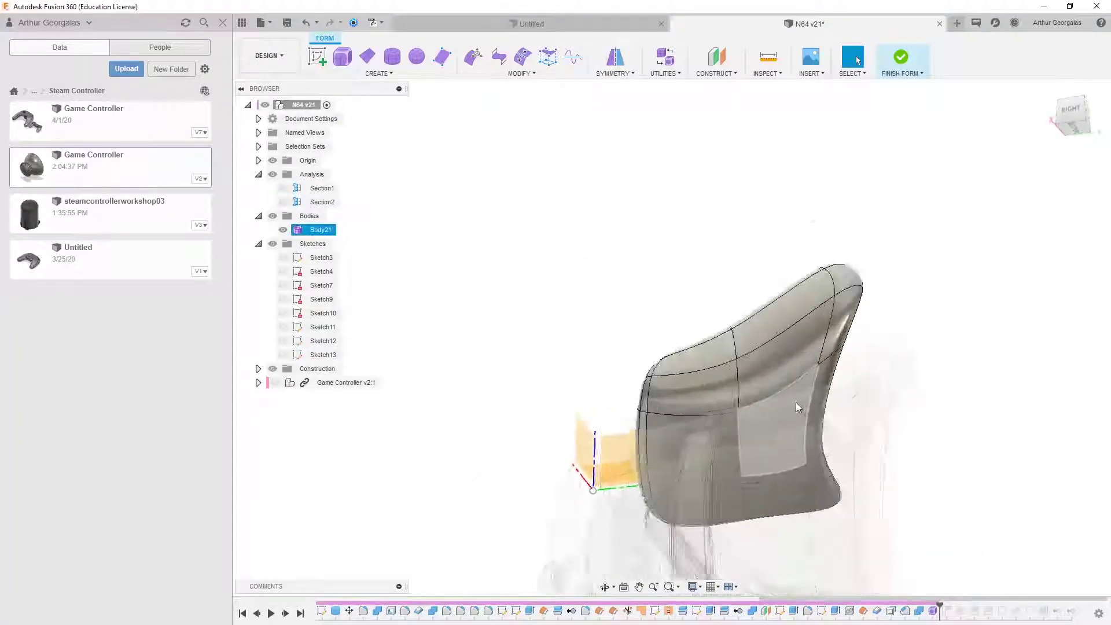
left_click(788, 387)
right_click(782, 388)
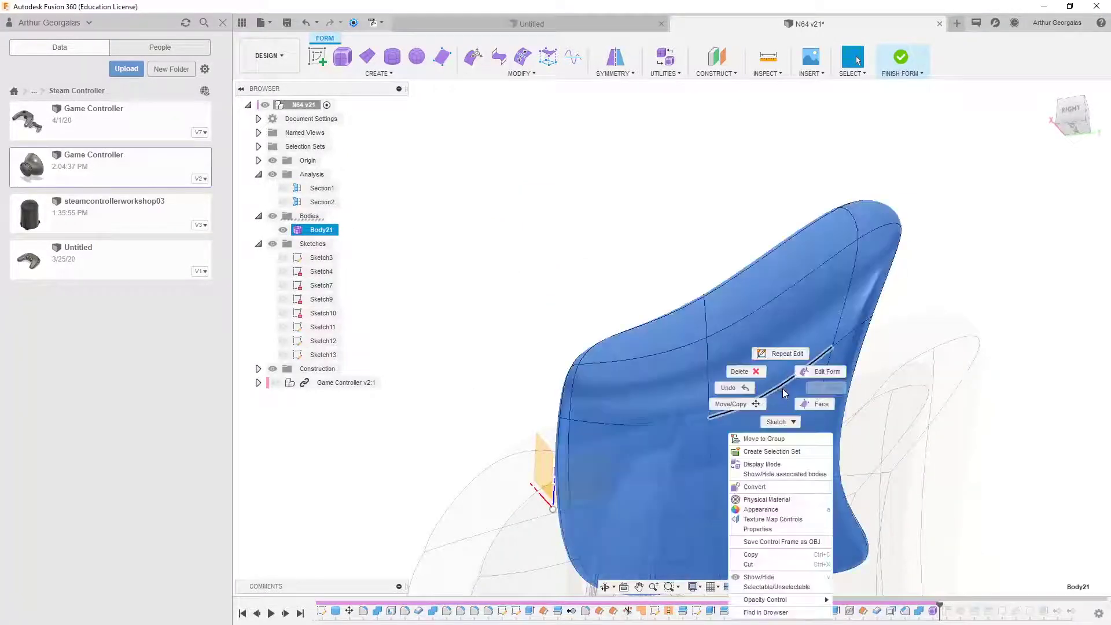
left_click(814, 371)
left_click_drag(742, 368, 756, 370)
key("ctrl+z")
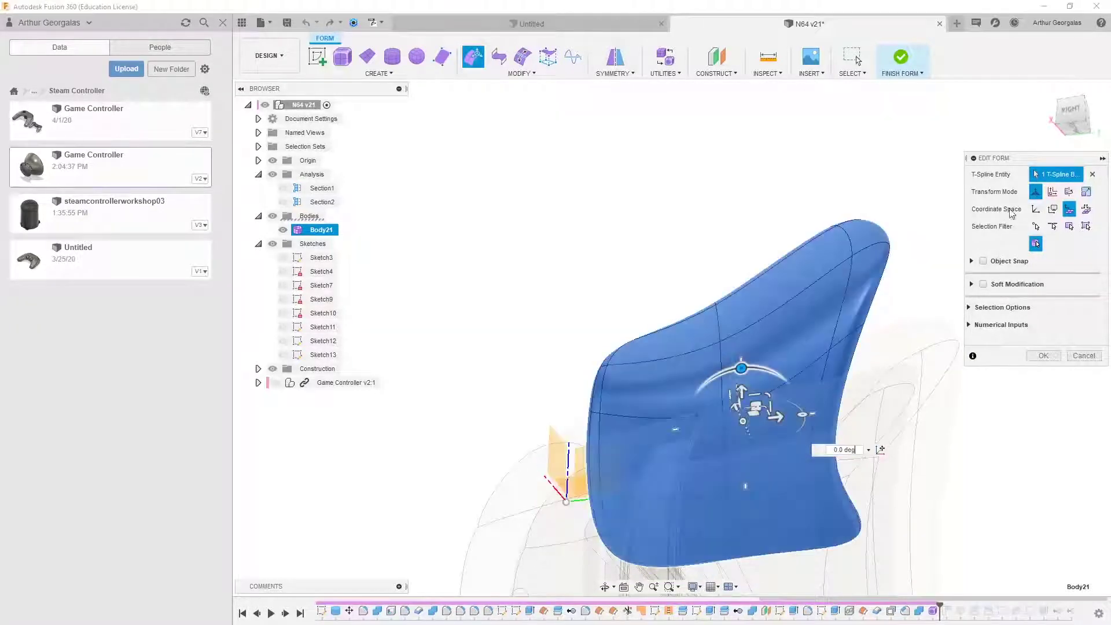
Step: Try rotating the T-spline body about 4.1 degrees in world coordinate space, and finish the form
left_click(1035, 209)
mouse_move(742, 368)
left_mouse_down()
mouse_move(763, 369)
mouse_move(741, 366)
left_mouse_up()
scroll(751, 348, "down", 3)
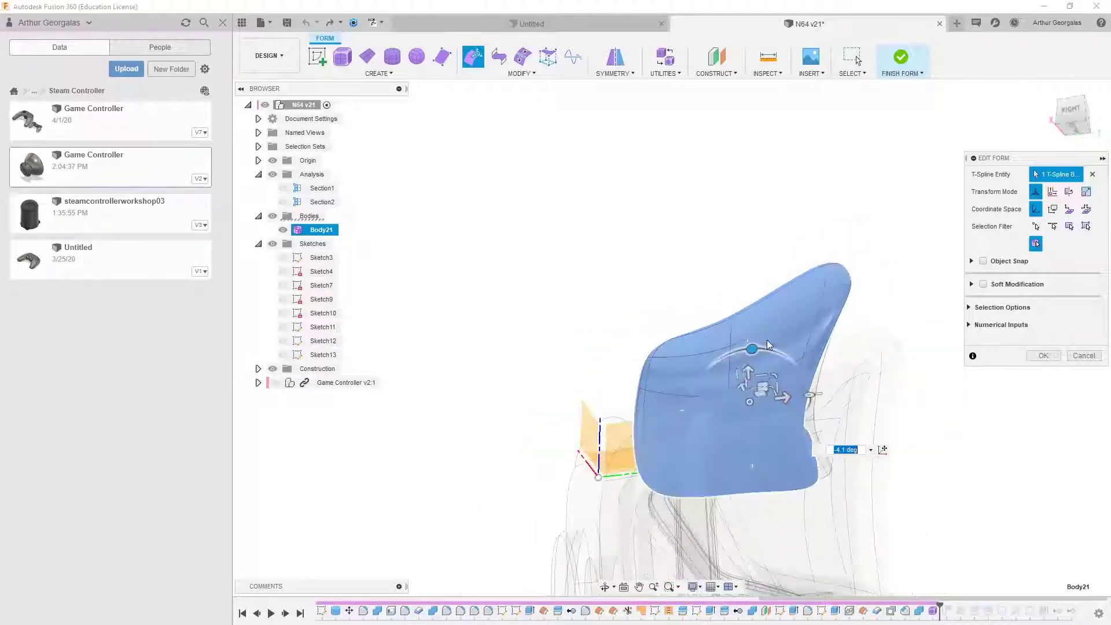
left_click(766, 251)
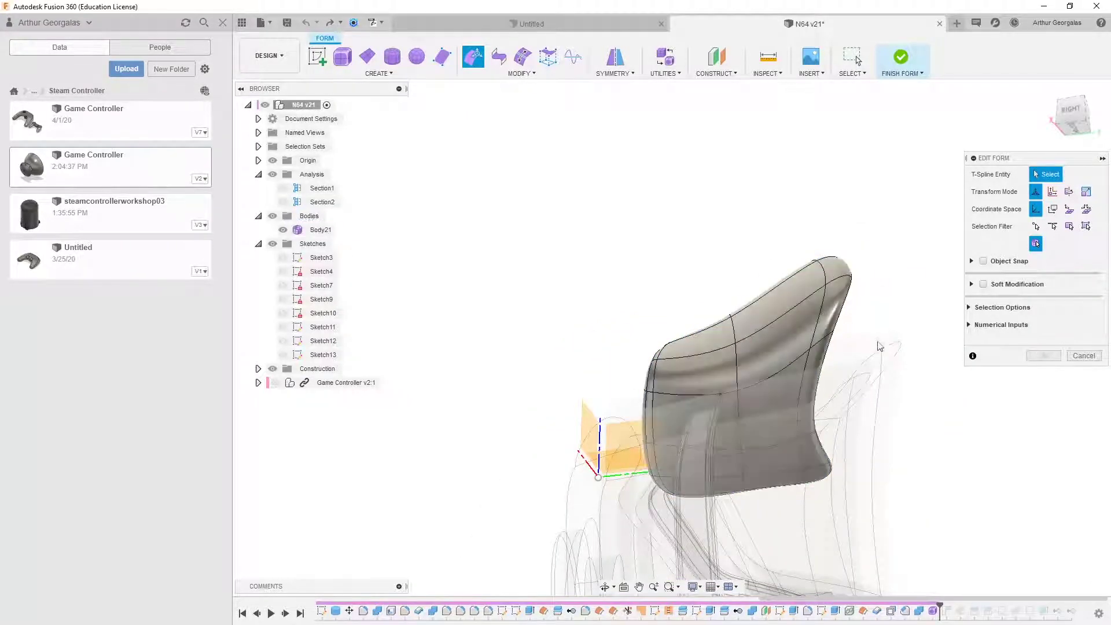
left_click(907, 62)
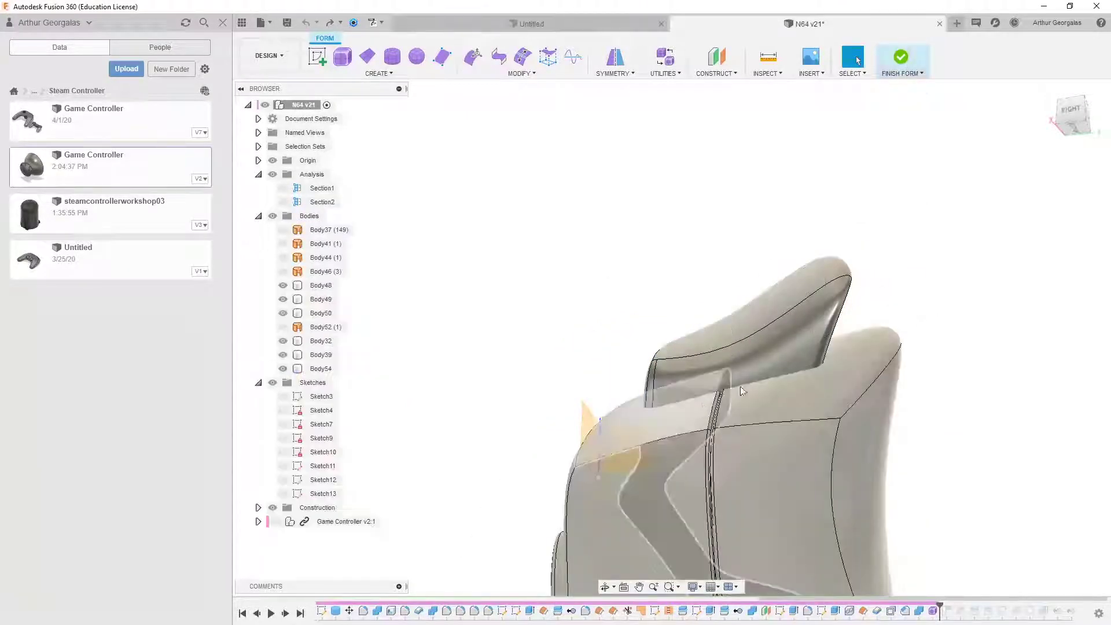
Step: Inspect the shoulder button from the other side and roll the timeline forward one feature past its form
middle_click_drag(853, 340, 735, 357, "shift")
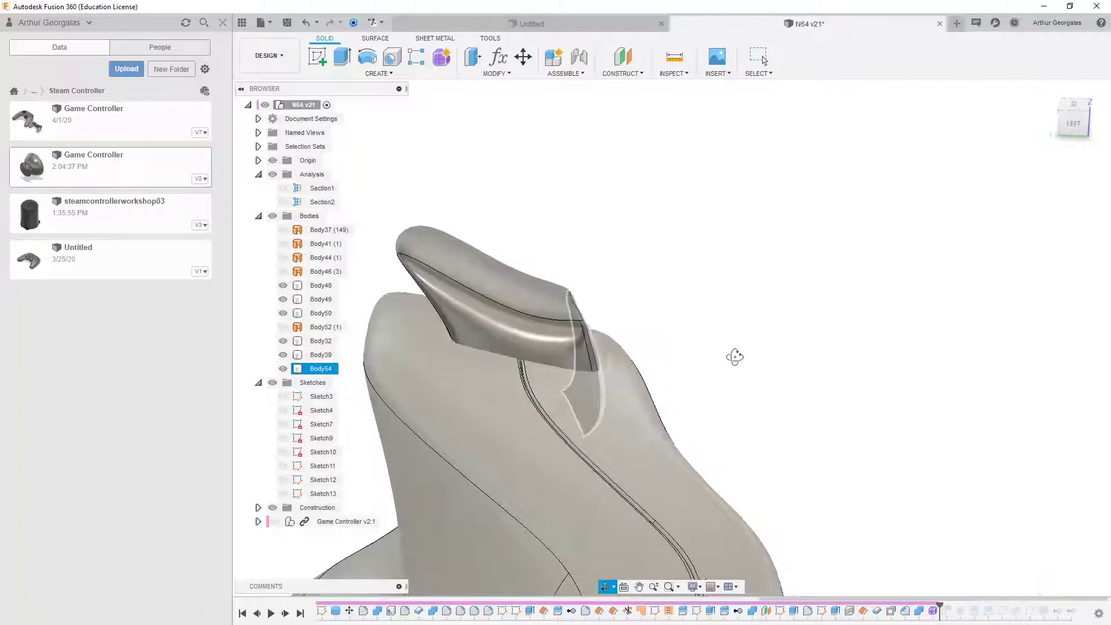
left_click(522, 398)
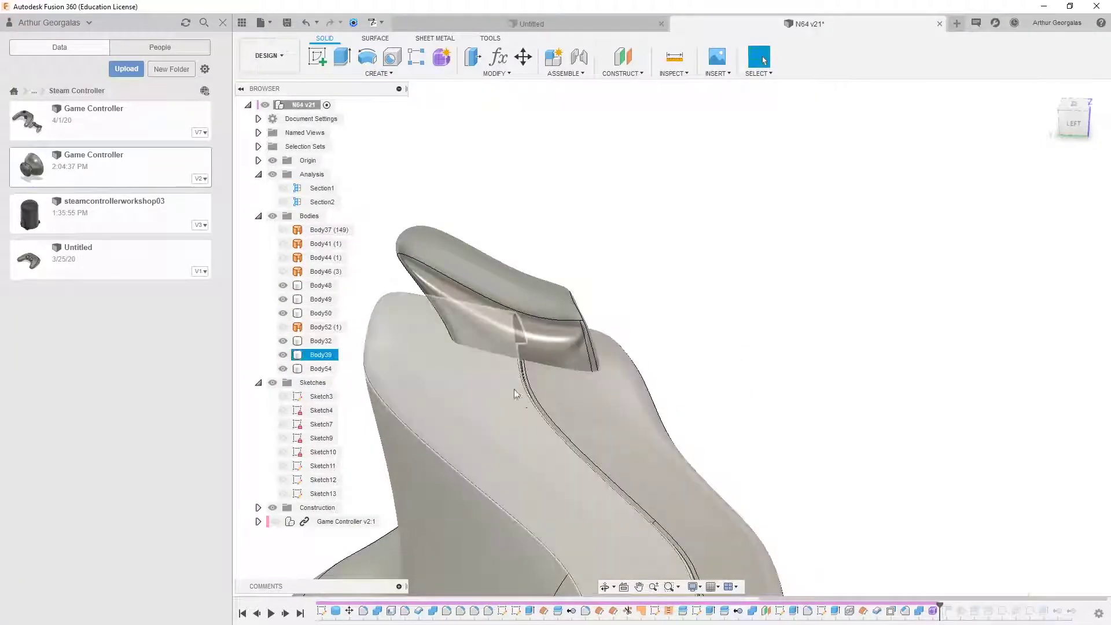
left_click(700, 348)
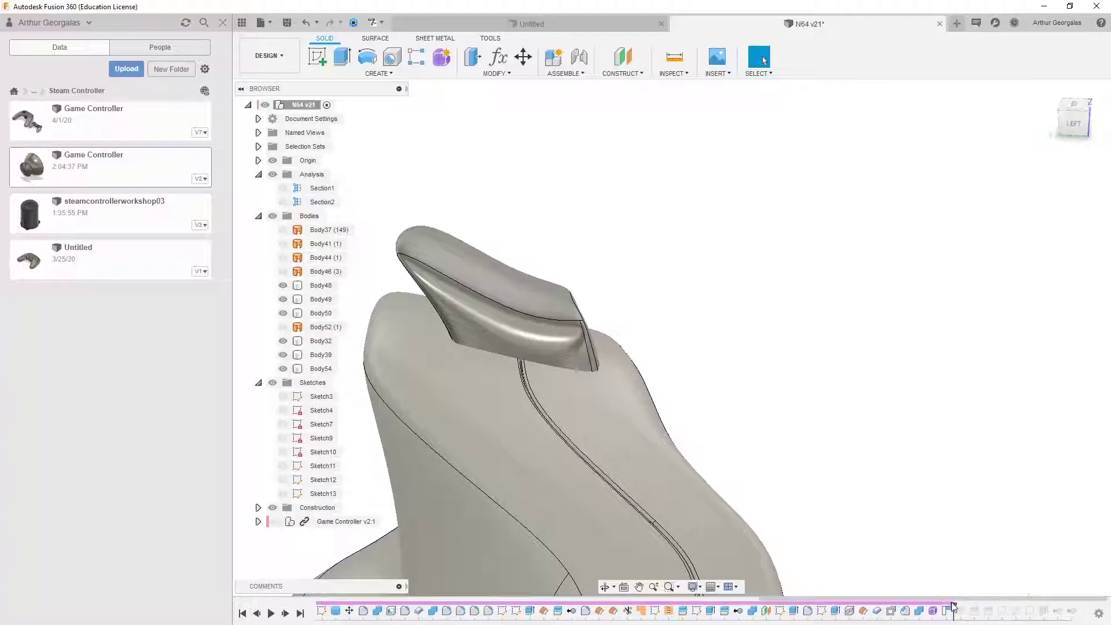
Step: Roll the timeline forward one feature to include the offset of the shoulder button's surfaces, and show surface body Body55
middle_click_drag(595, 322, 369, 277, "shift")
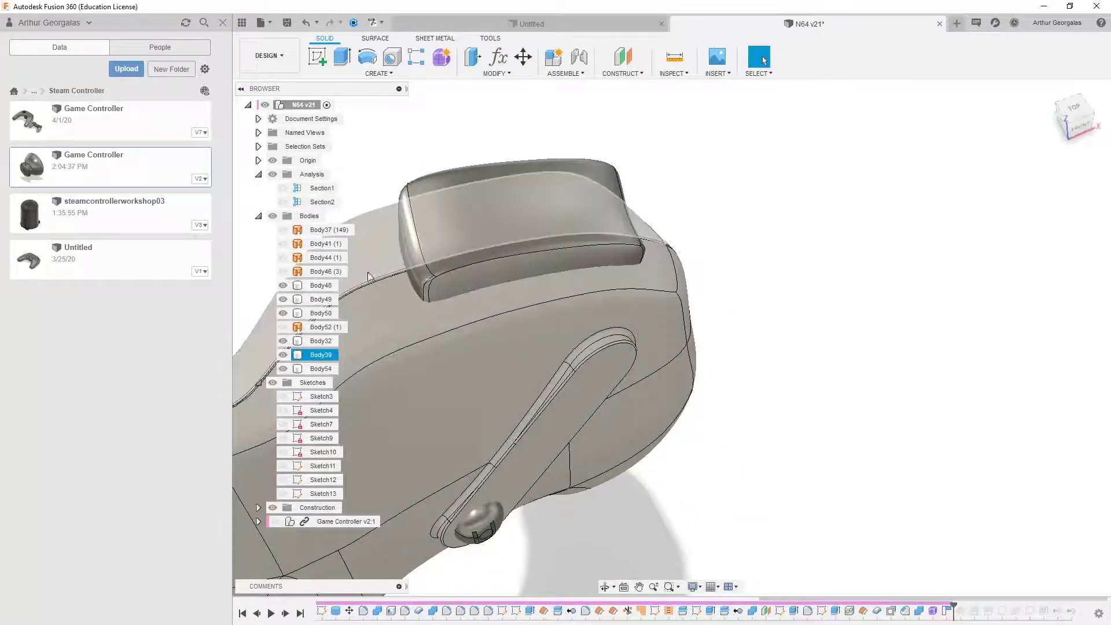
middle_click_drag(665, 325, 899, 486)
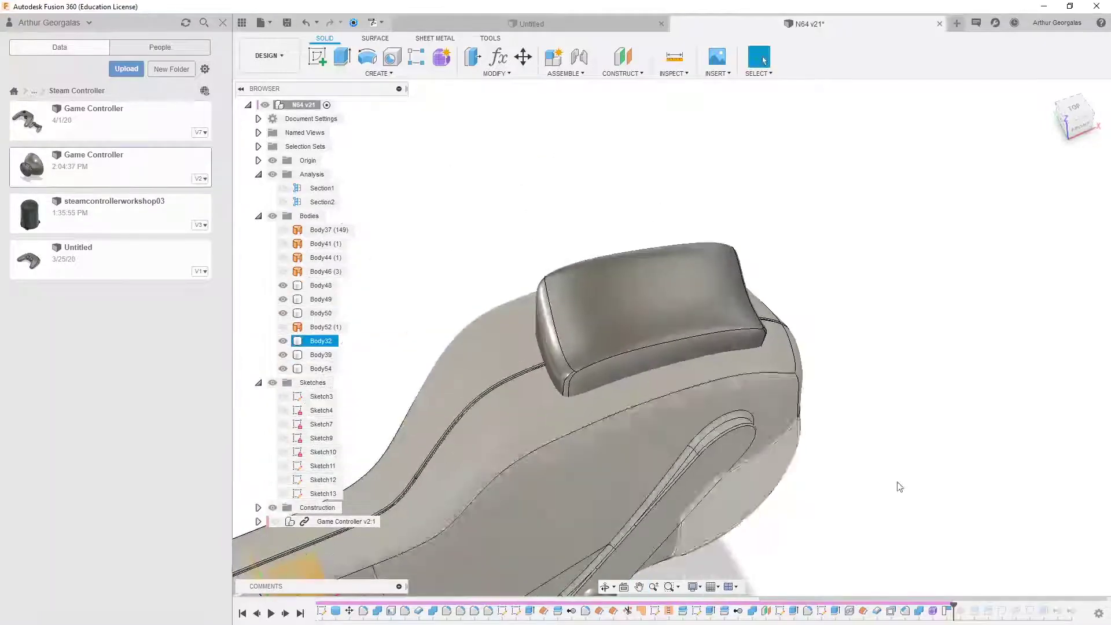
scroll(648, 322, "up", 3)
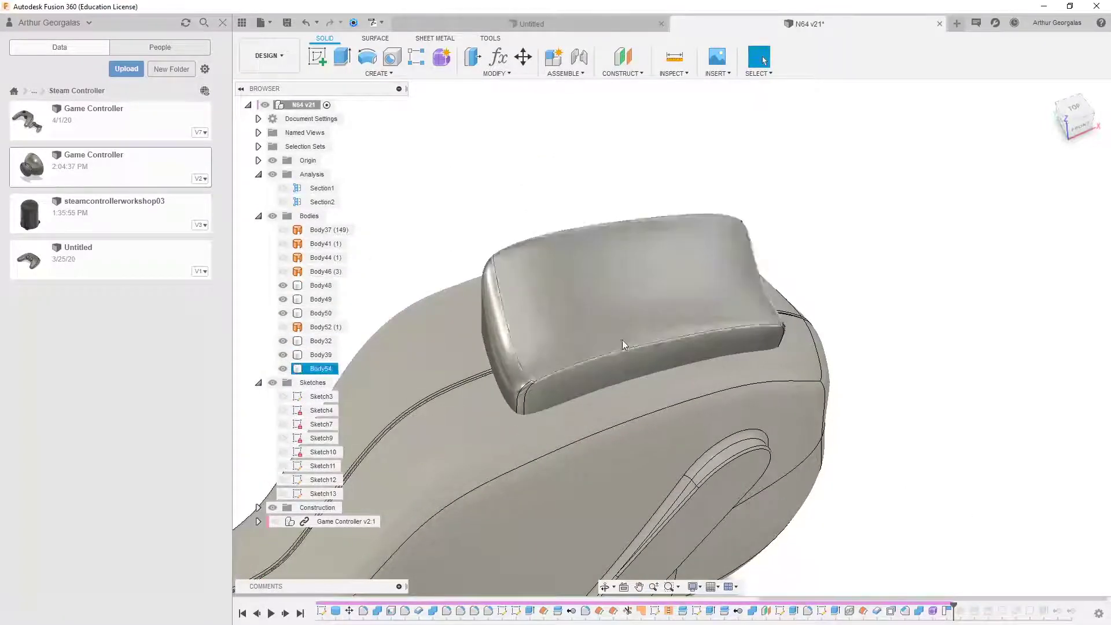
middle_click_drag(623, 345, 681, 310, "shift")
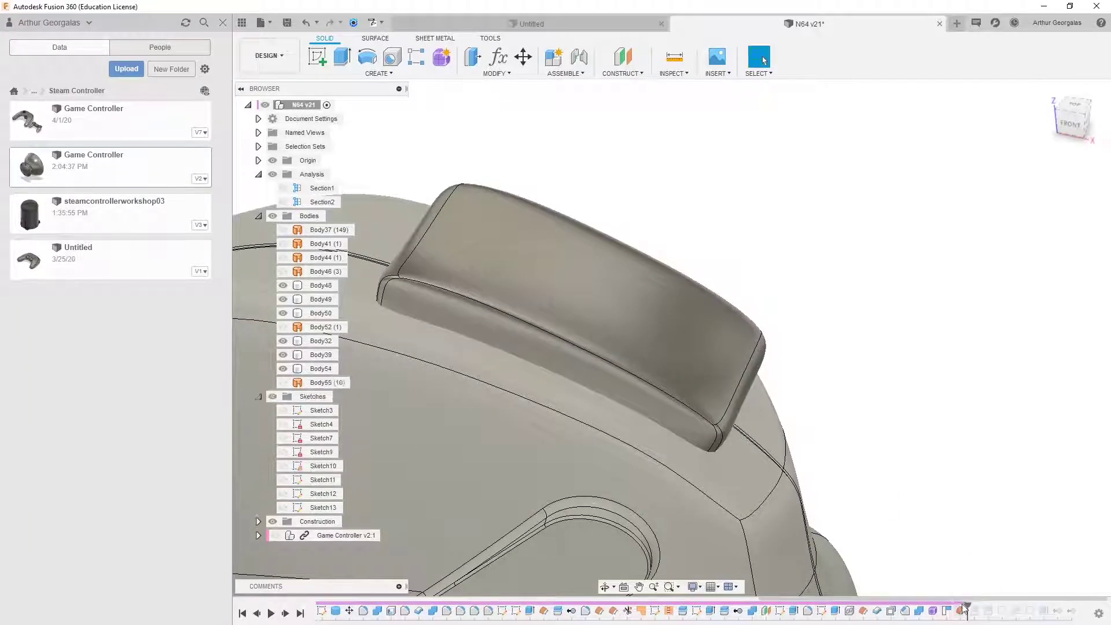
left_click(283, 383)
scroll(392, 277, "up", 3)
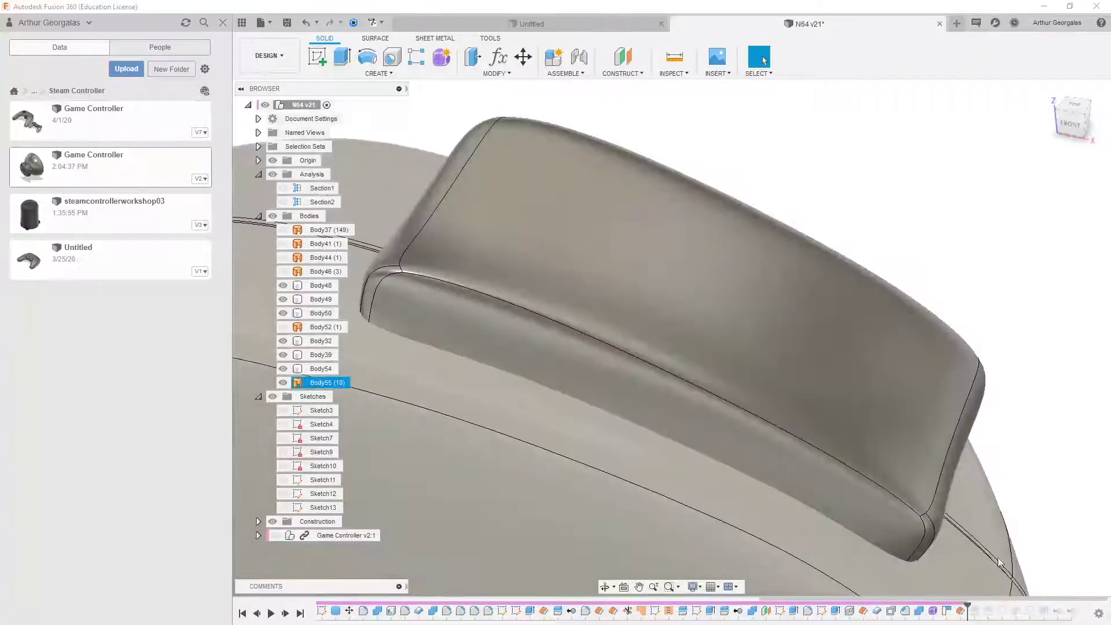
Step: Open the shoulder button's surface offset feature to review its settings, and cancel without changing it
double_click(959, 610)
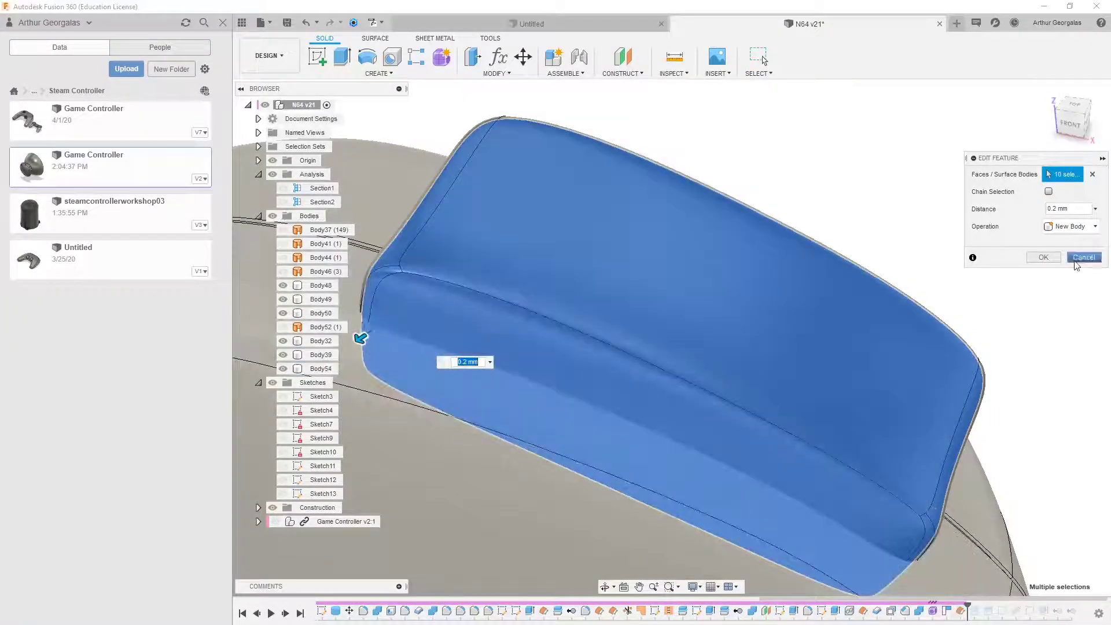
left_click(1083, 257)
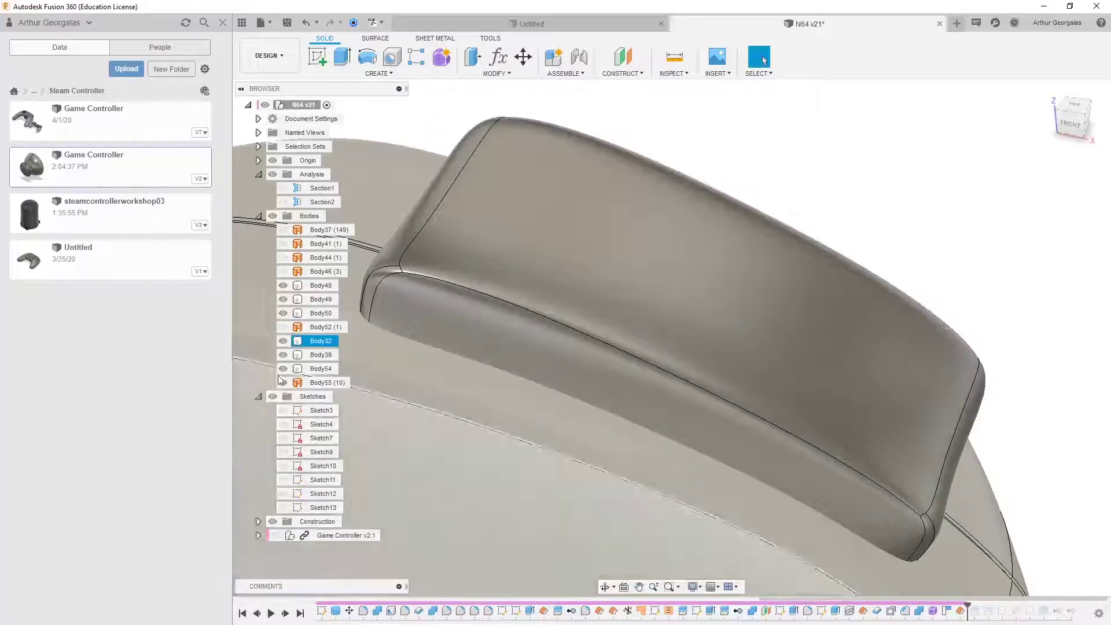
left_click(283, 381)
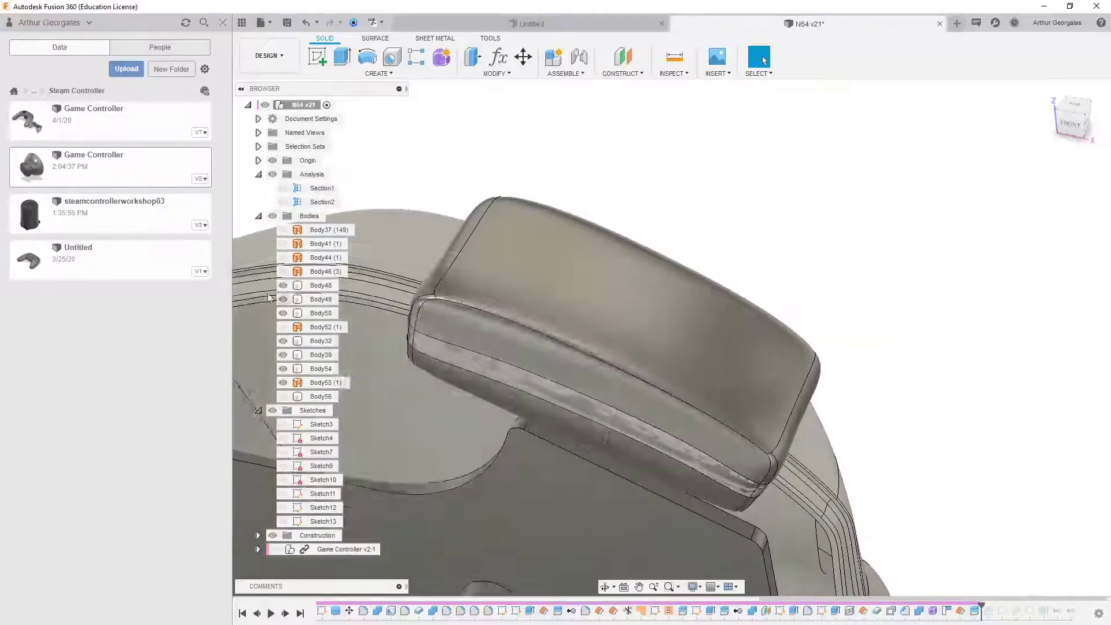
Step: Show the solid Body56, and hide the offset surface Body55 together with Body48 and Body49
left_click(283, 397)
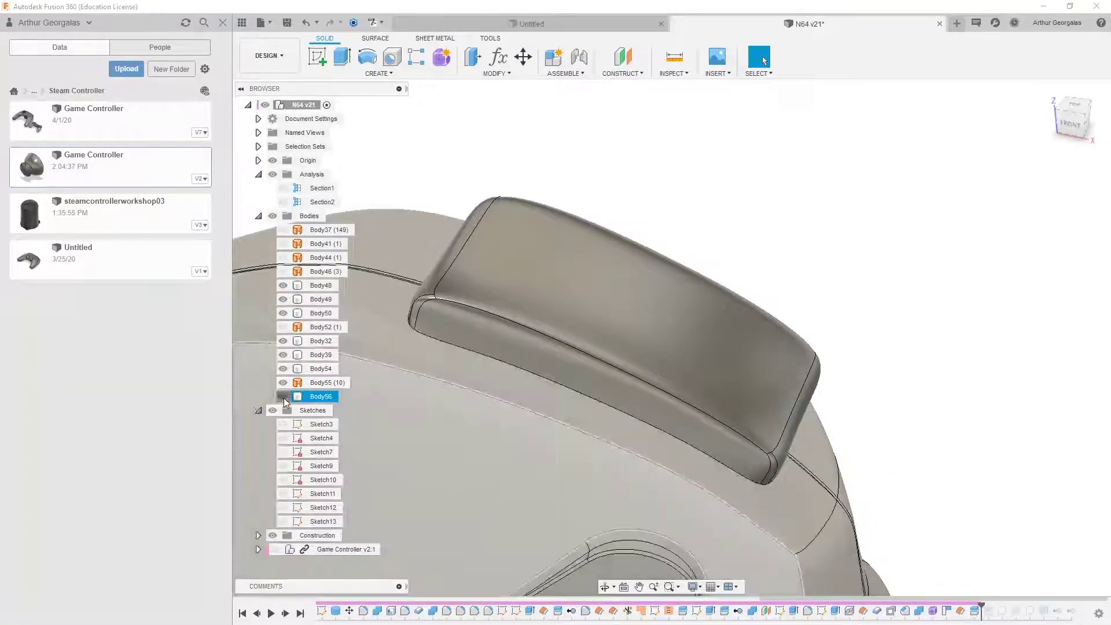
left_click(285, 381)
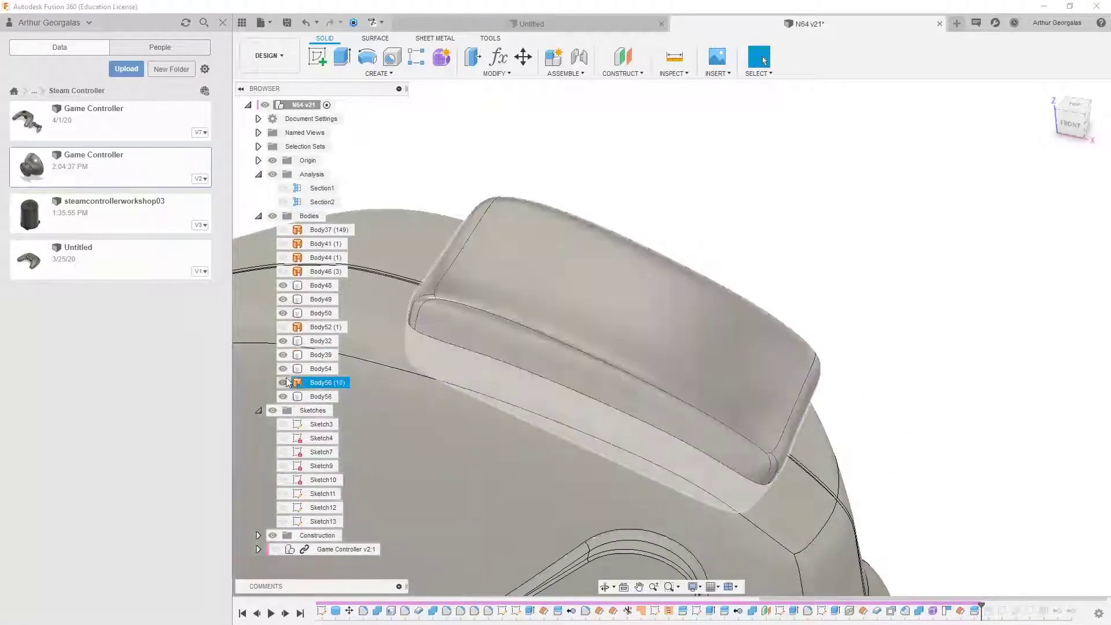
scroll(435, 334, "up", 4)
middle_click_drag(433, 338, 405, 333, "shift")
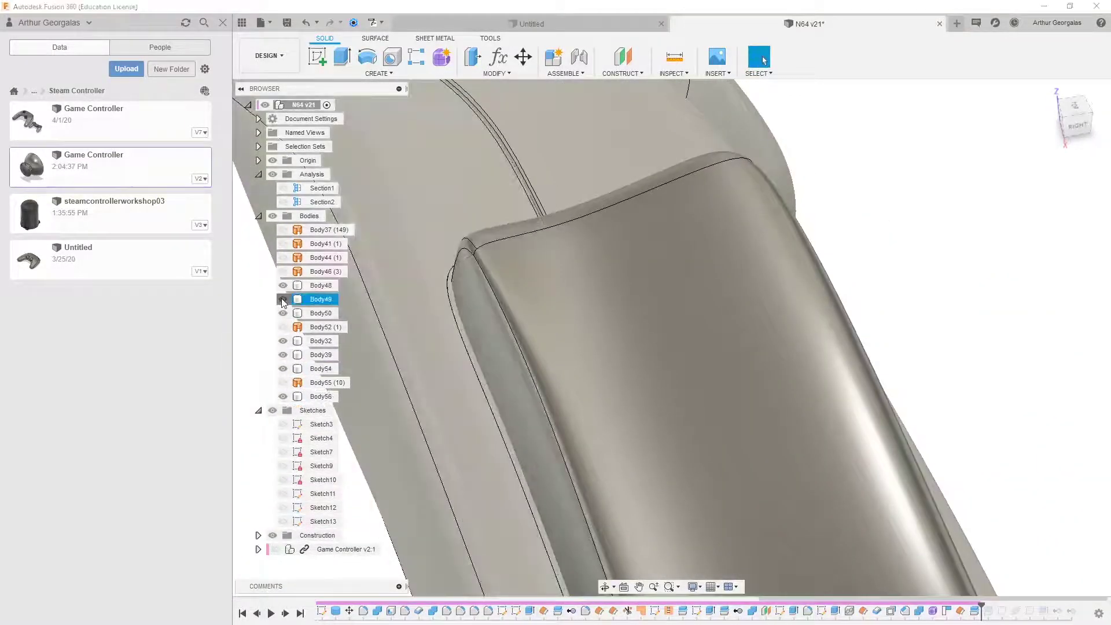
scroll(455, 293, "up", 3)
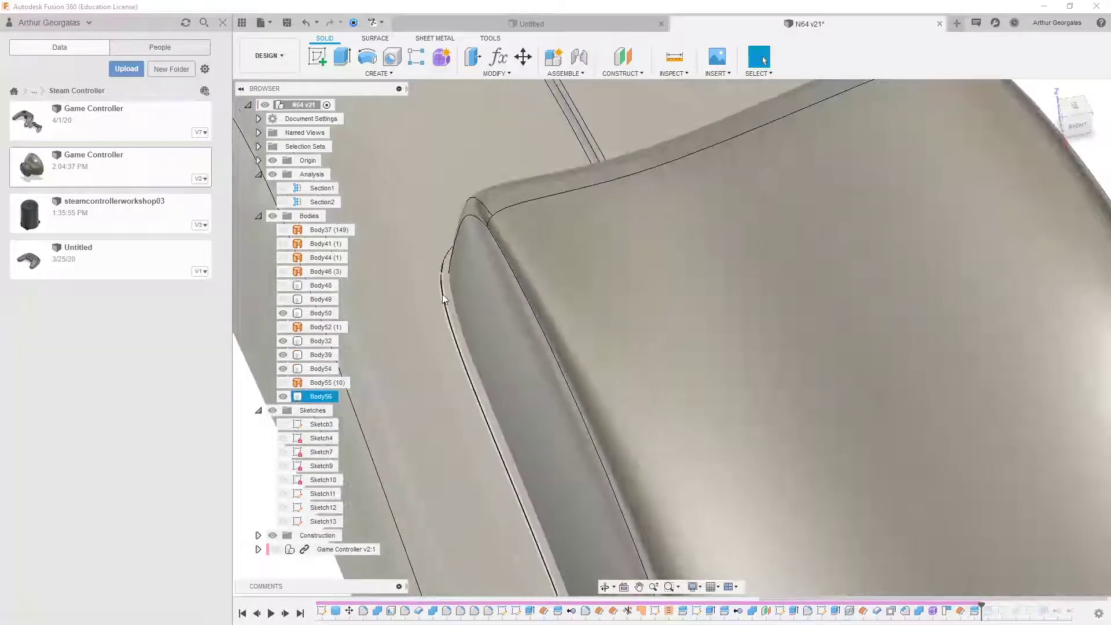
Step: Roll the timeline forward one feature, hide Body32 and Body39, and check the clearance between the button and the shell
left_click(449, 298)
left_click(445, 295)
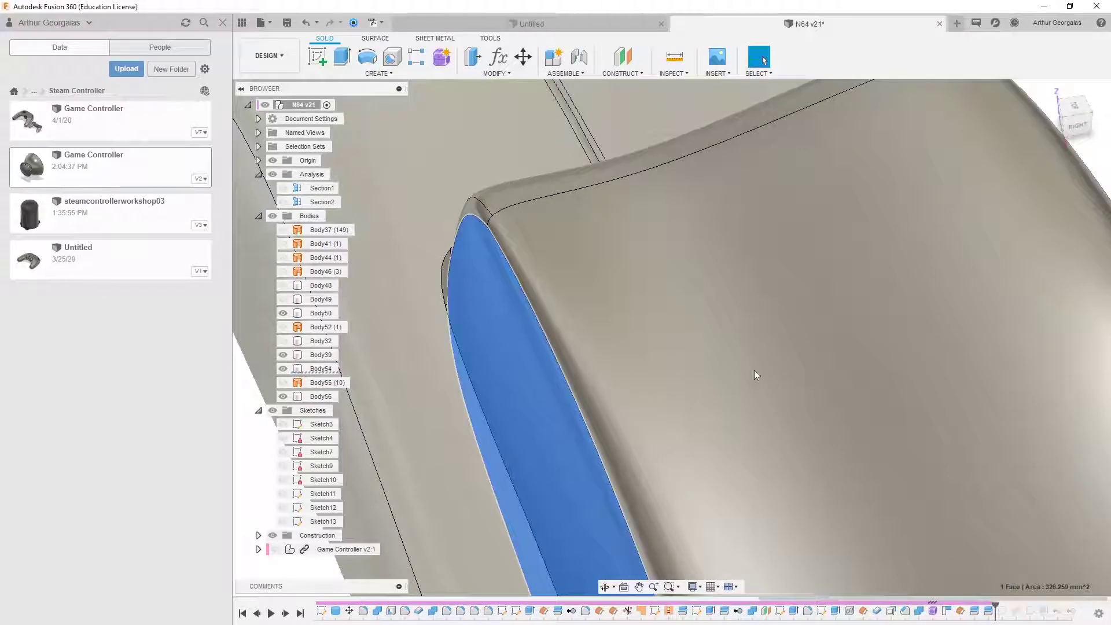
middle_click_drag(662, 339, 793, 395, "shift")
scroll(792, 396, "up", 5)
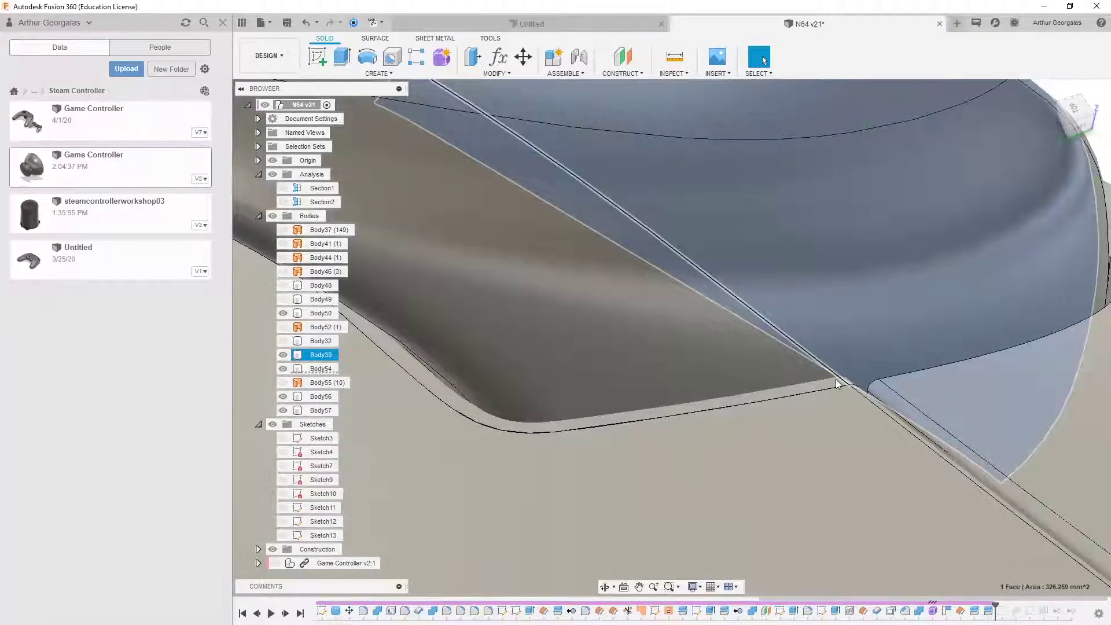
left_click(834, 380)
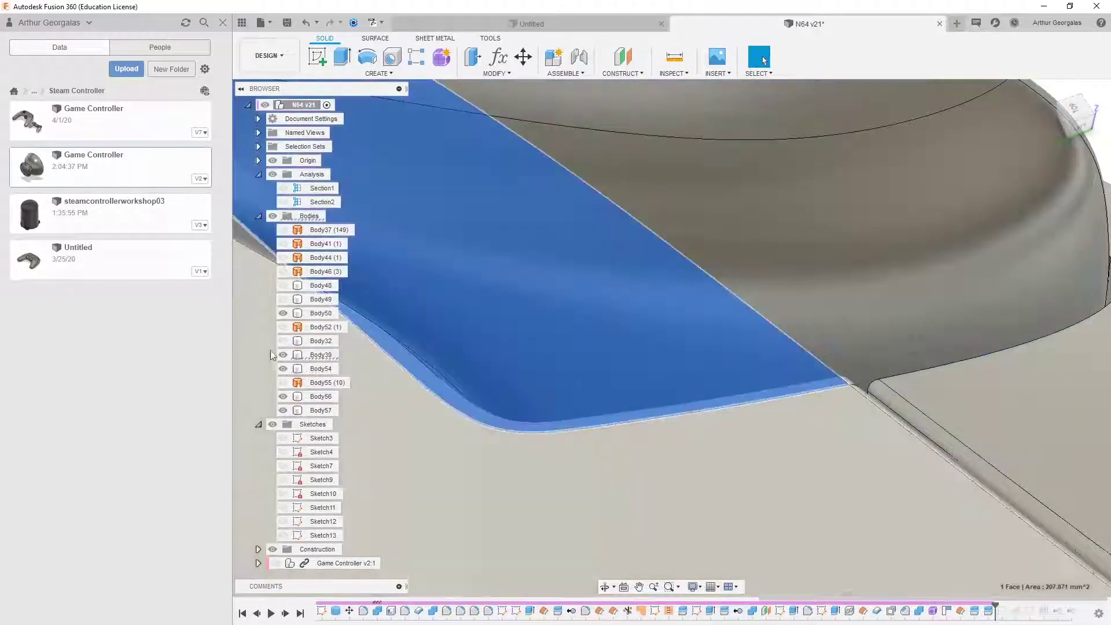
left_click(284, 355)
Step: Hide Body56 and inspect the cutout around the shoulder button from outside and inside the shell
scroll(671, 329, "down", 7)
left_click(828, 207)
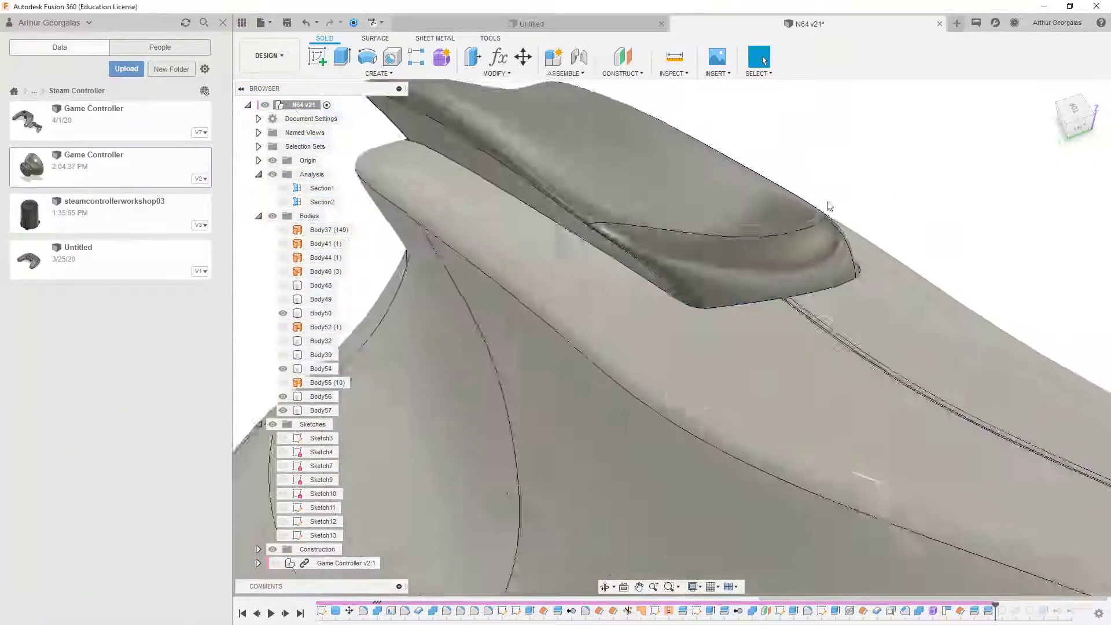
scroll(828, 207, "down", 1)
middle_click_drag(696, 243, 752, 217, "shift")
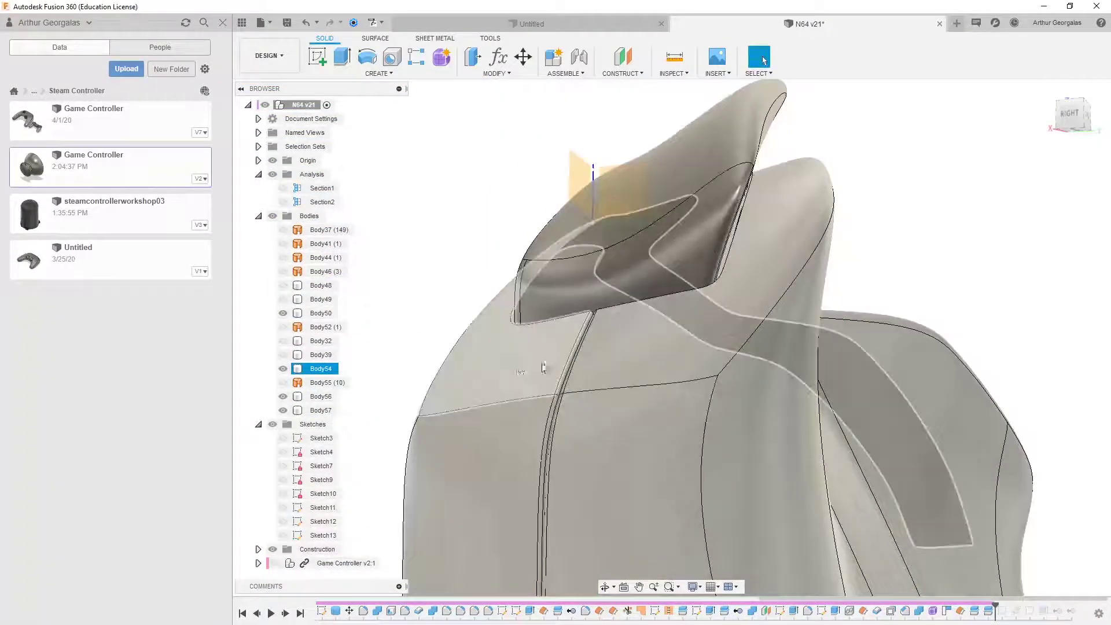
left_click(545, 367)
left_click(283, 398)
left_click(454, 240)
middle_click_drag(463, 242, 801, 248, "shift")
middle_click_drag(818, 231, 803, 236, "shift")
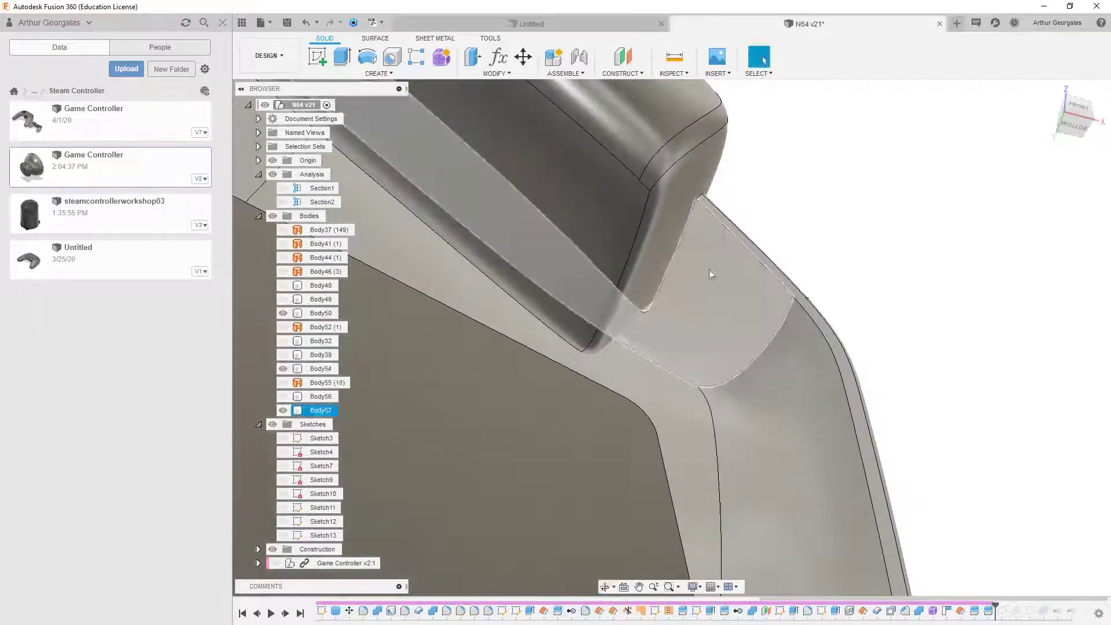
middle_click_drag(712, 273, 683, 351, "shift")
scroll(736, 335, "down", 10)
middle_click_drag(726, 418, 779, 367, "shift")
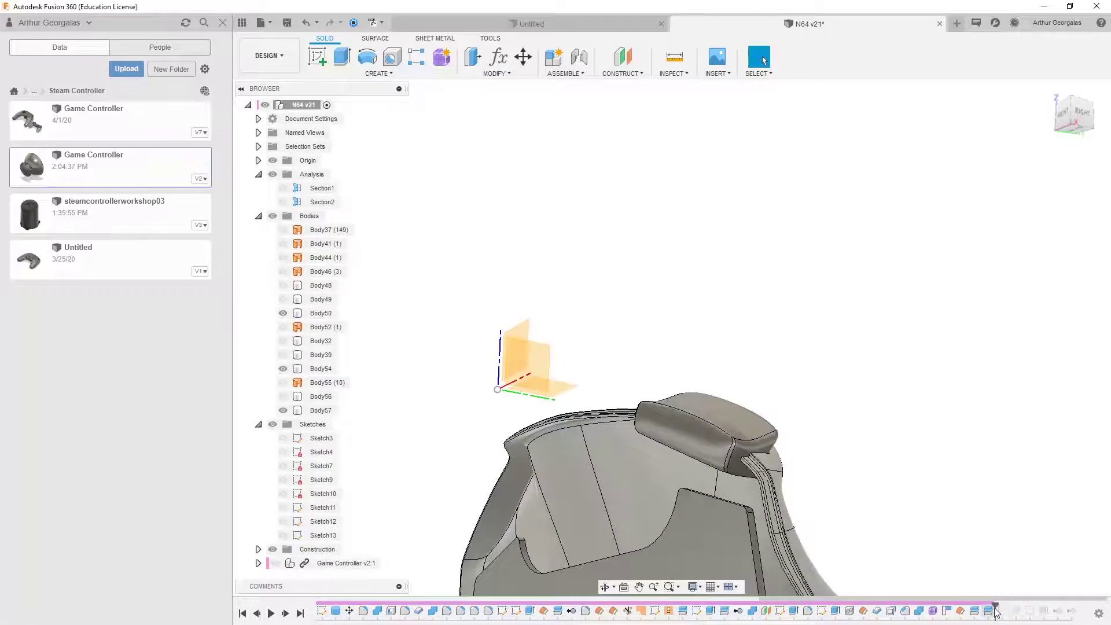
Step: Roll the timeline forward to include the sketched line through the shoulder button, and check its angle from the front
left_click_drag(995, 606, 1006, 604)
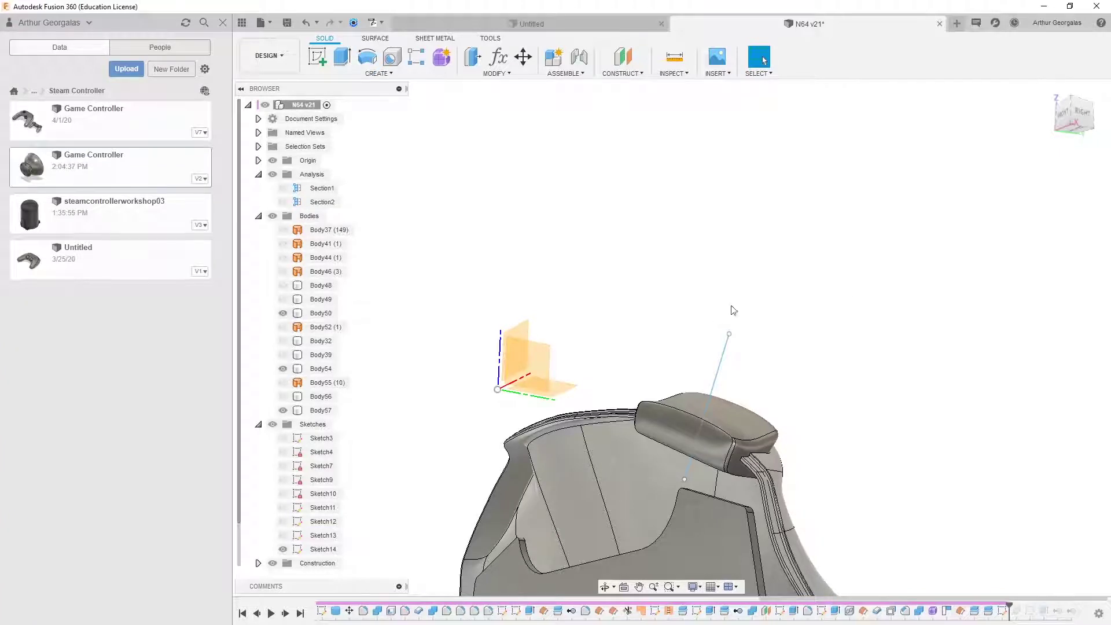
left_click(1068, 118)
scroll(833, 467, "up", 3)
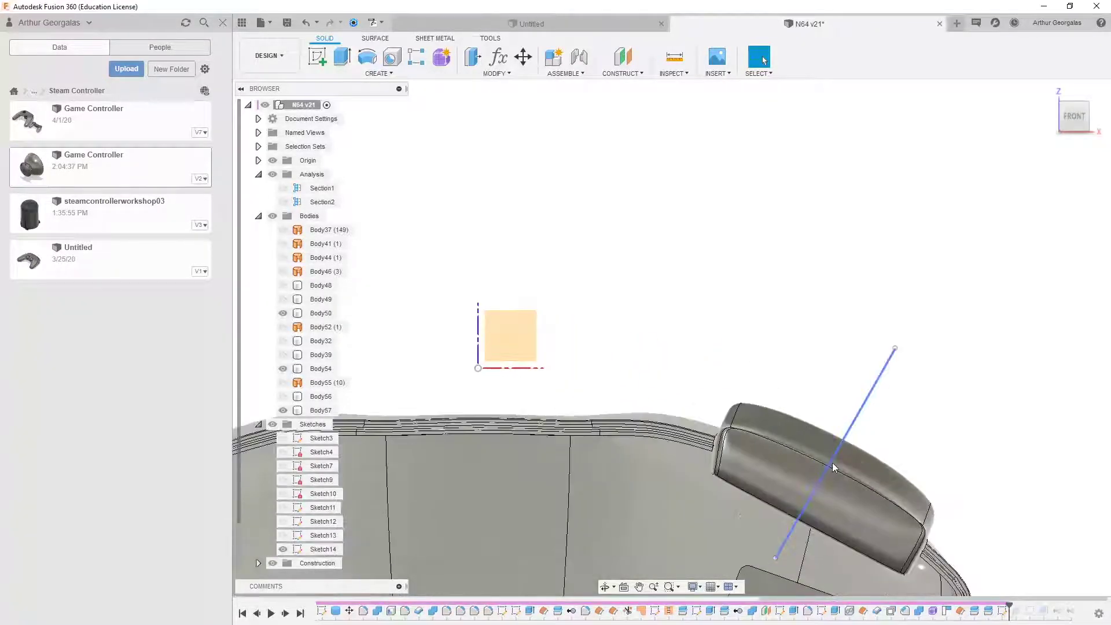
mouse_move(853, 411)
middle_mouse_down("shift")
mouse_move(890, 449)
mouse_move(796, 437)
mouse_move(806, 414)
mouse_move(826, 416)
mouse_move(954, 495)
mouse_move(947, 479)
mouse_move(967, 451)
mouse_move(949, 461)
mouse_move(873, 451)
mouse_move(892, 415)
middle_mouse_up("shift")
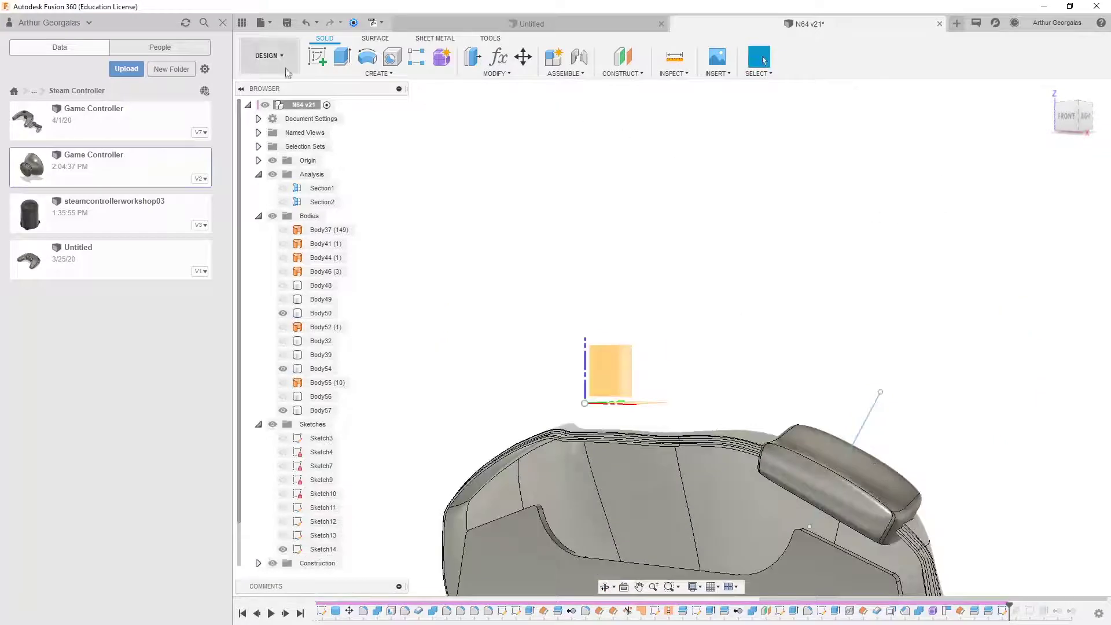
Step: Create a sketch on the front origin plane and draw a slanted line through the shoulder button
left_click(321, 62)
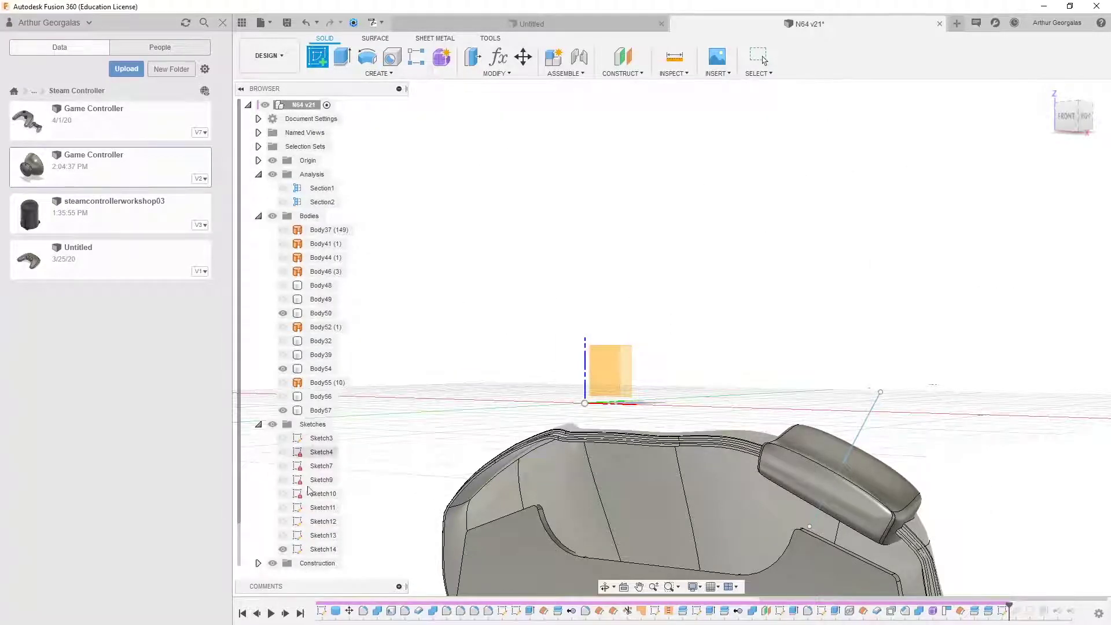
left_click(601, 360)
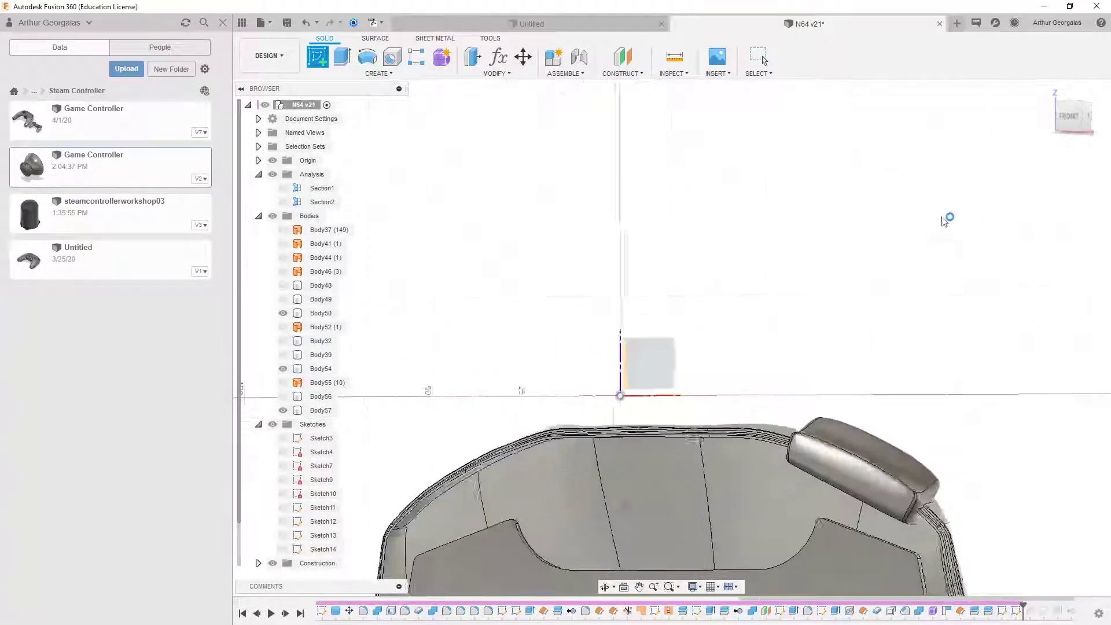
left_click(318, 61)
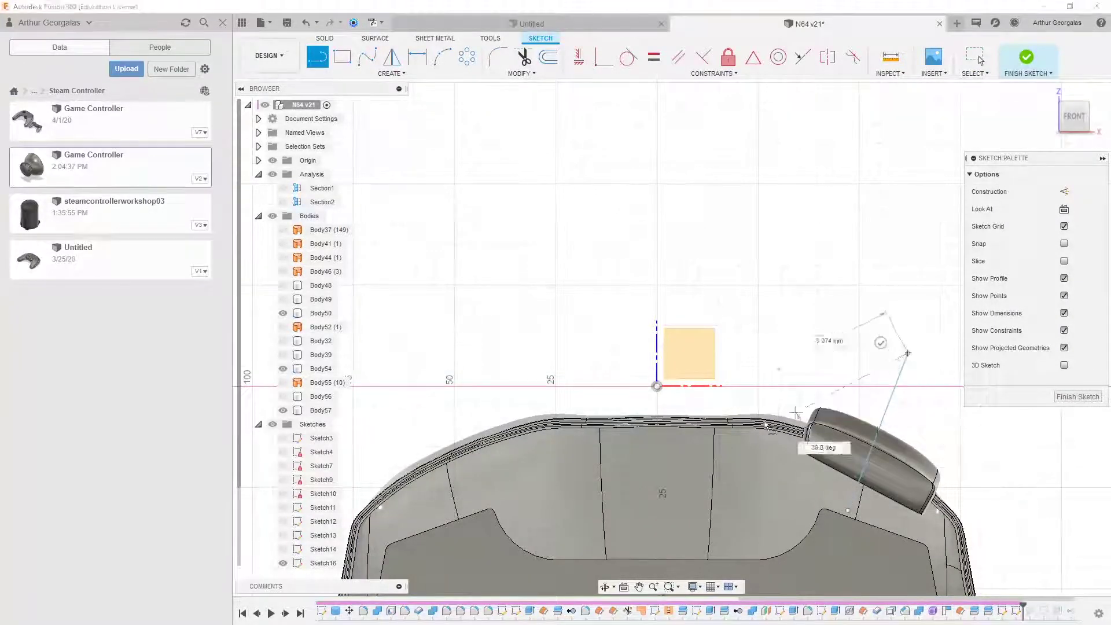
left_click(903, 349)
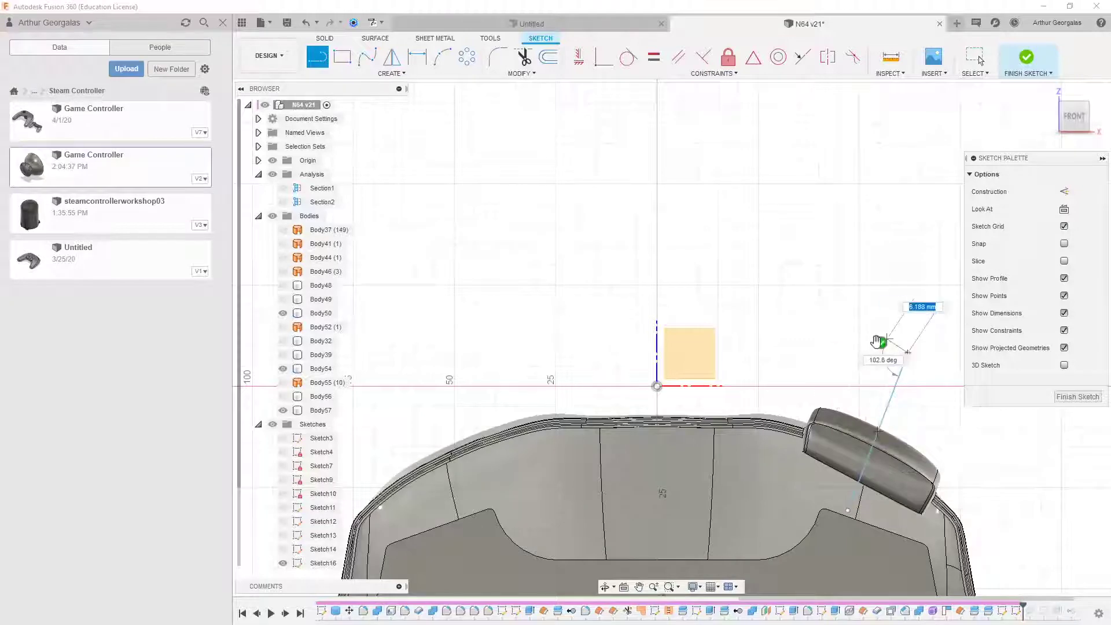
key("Escape")
key("Escape")
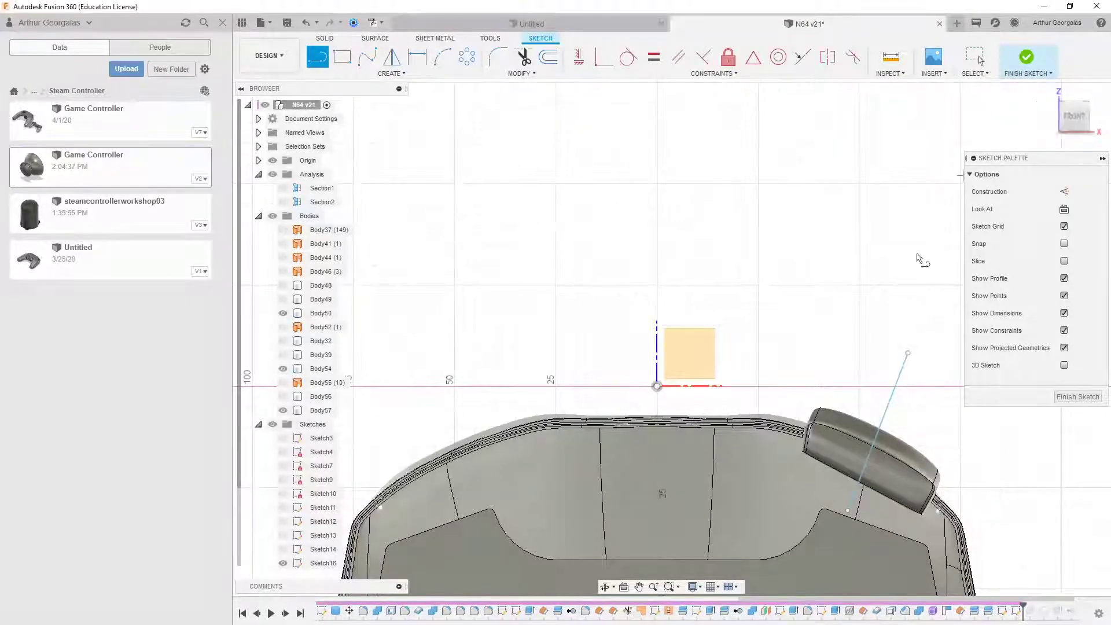
Step: Check the slanted line's position relative to the shoulder button from the side, and finish the sketch
mouse_move(900, 357)
middle_mouse_down("shift")
mouse_move(835, 324)
mouse_move(787, 332)
middle_mouse_up("shift")
key("l")
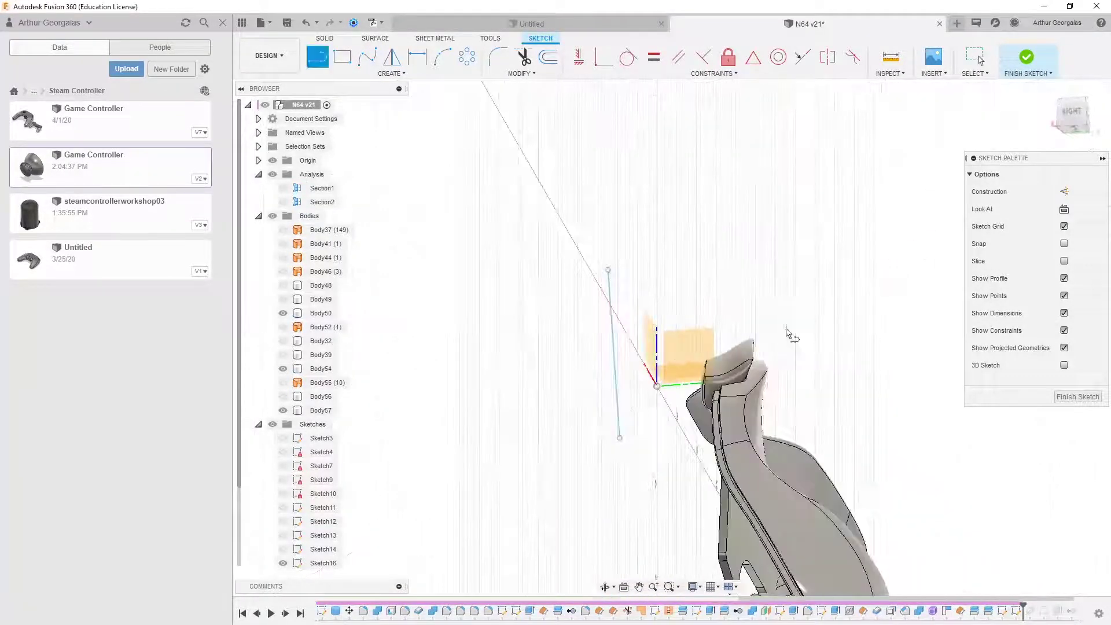
left_click(553, 77)
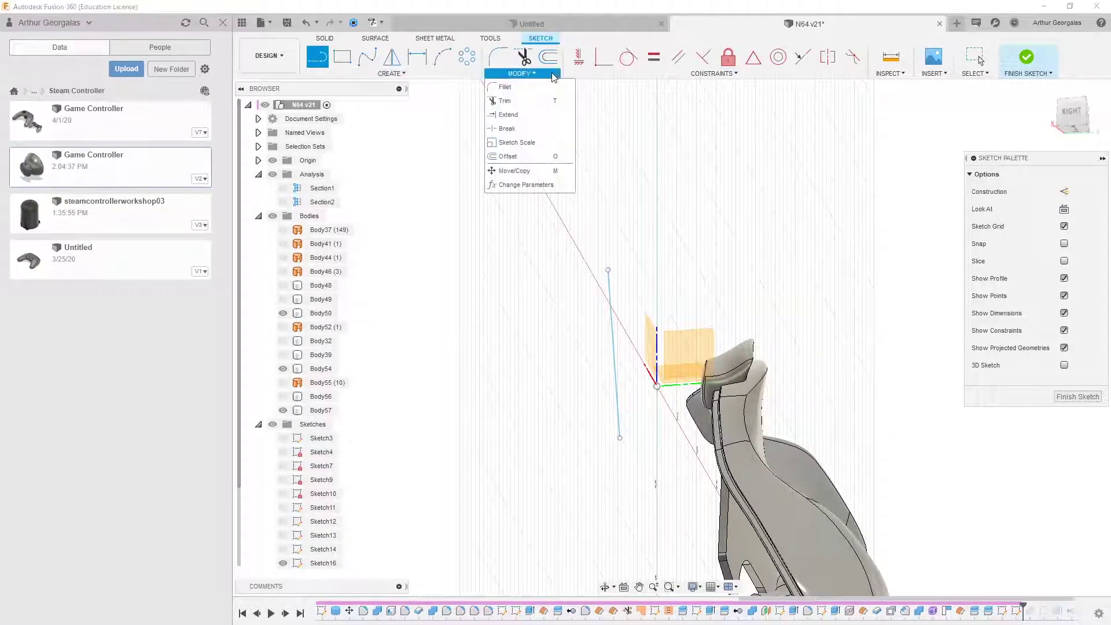
left_click(553, 77)
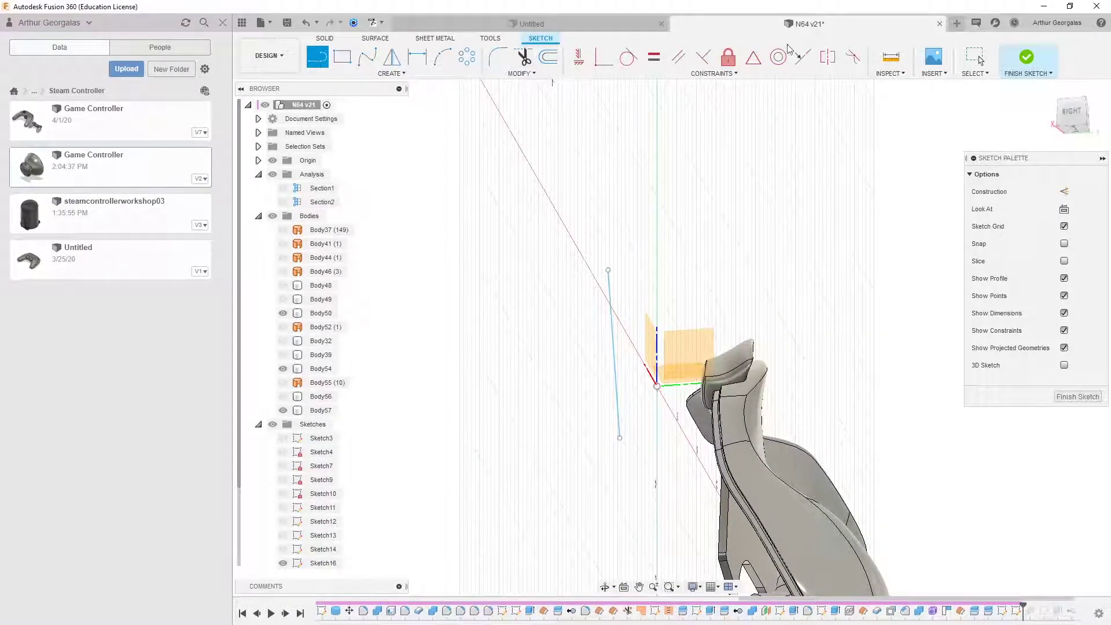
left_click(1051, 65)
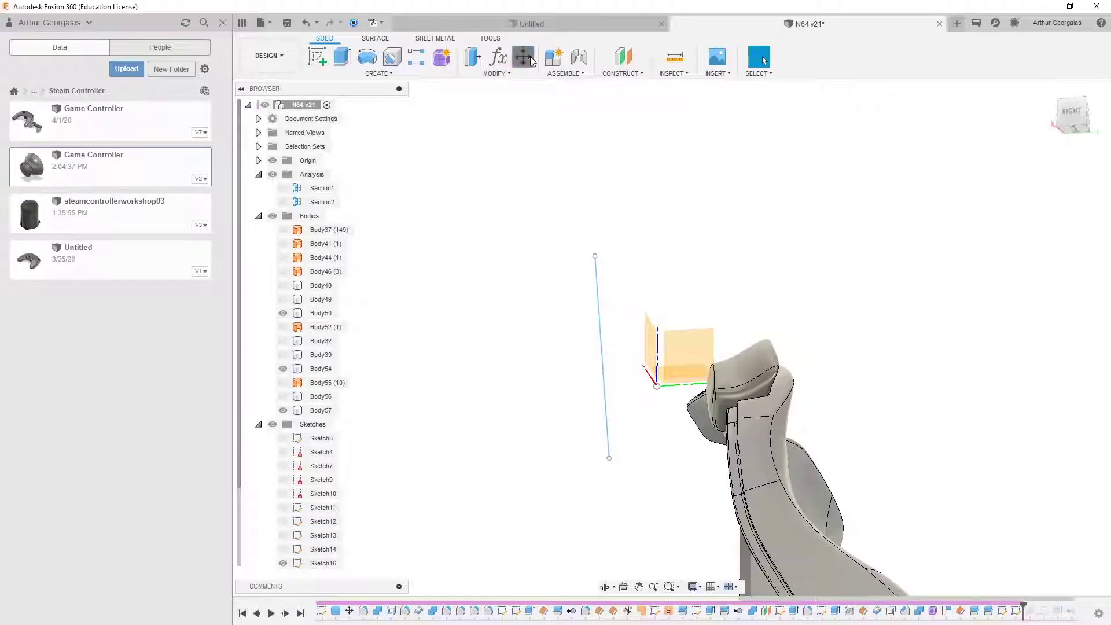
Step: Move the slanted sketch line about 28 mm along Z so it runs through the shoulder button
left_click(530, 60)
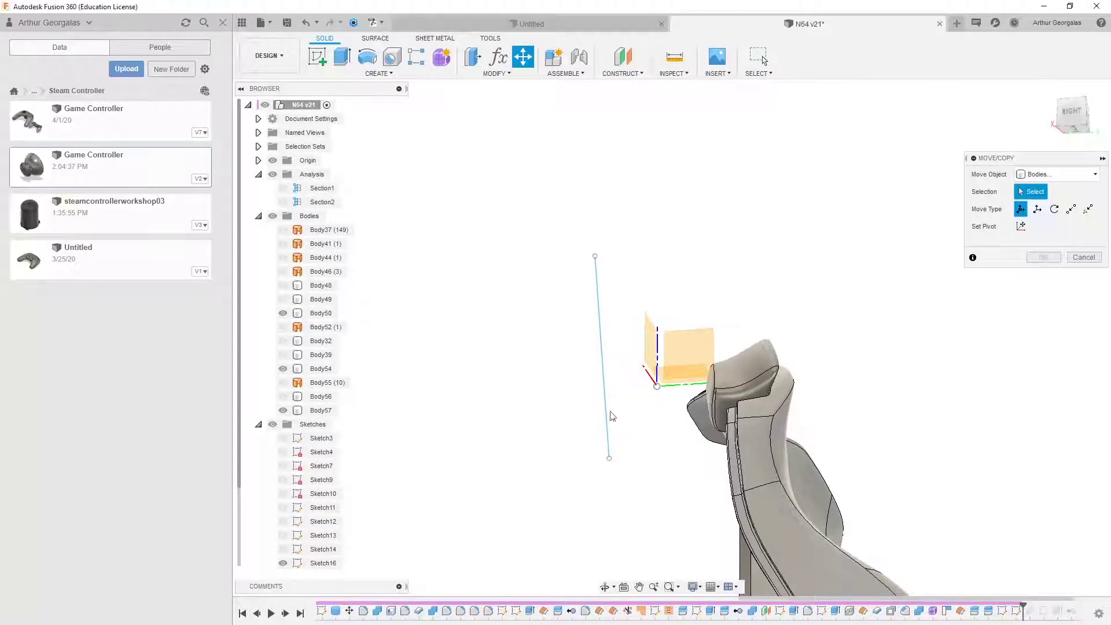
middle_click_drag(620, 381, 611, 271, "shift")
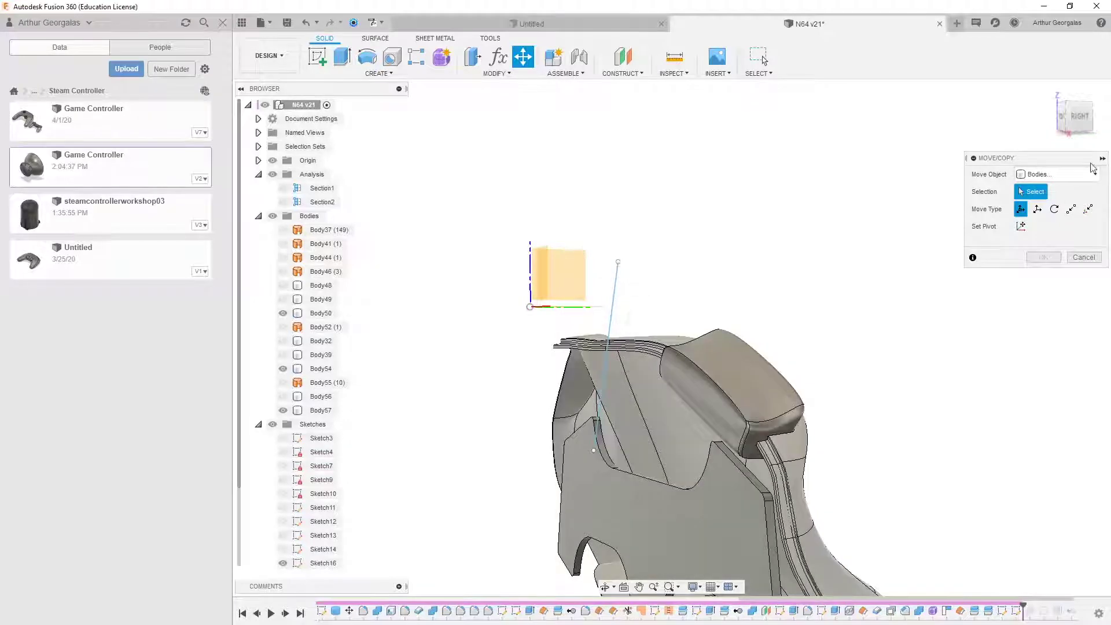
left_click(1064, 174)
left_click(1045, 233)
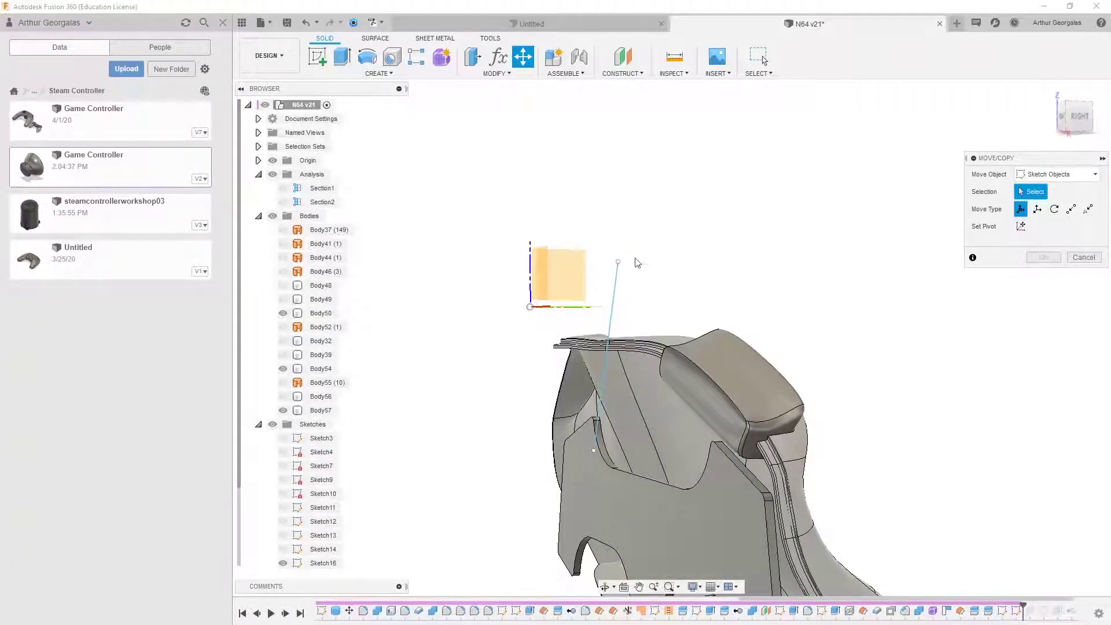
right_click(614, 300)
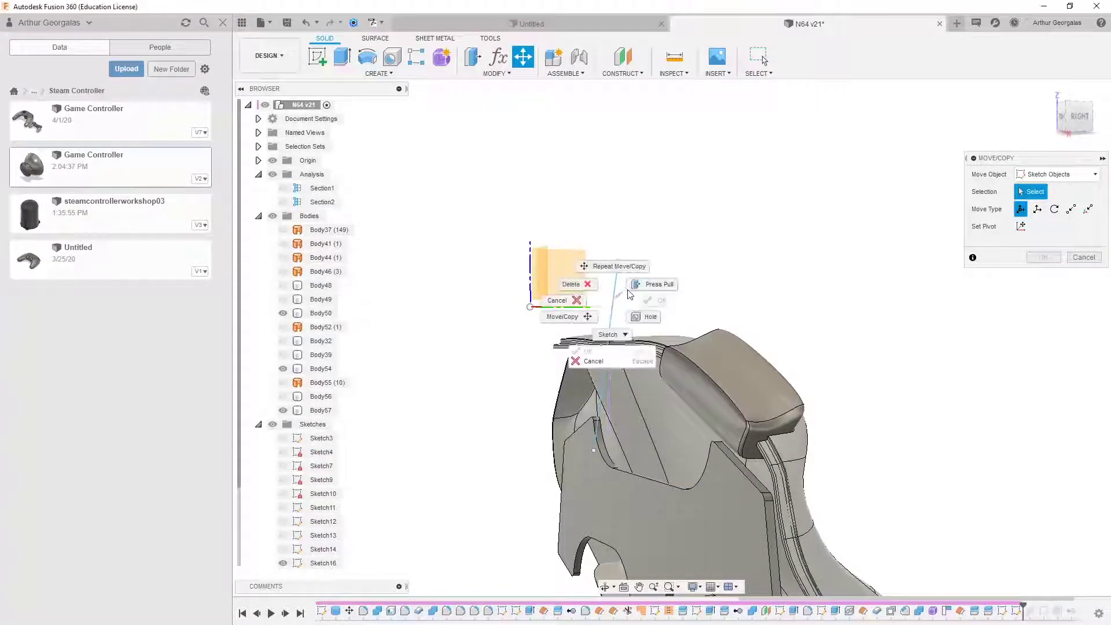
left_click(611, 300)
left_click(613, 299)
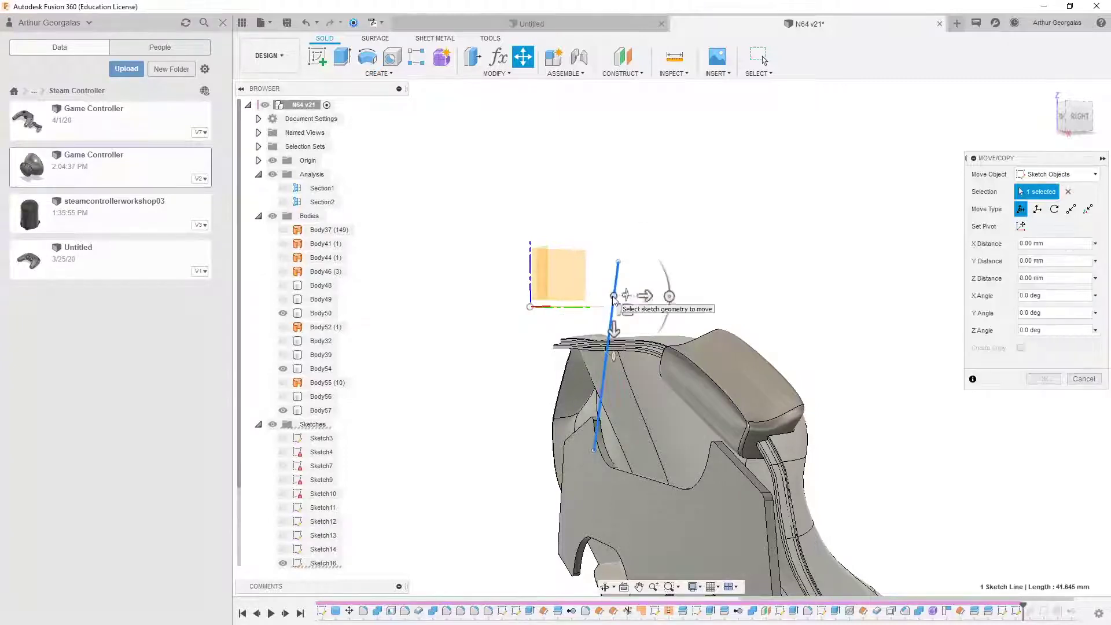
mouse_move(646, 292)
left_mouse_down()
mouse_move(755, 296)
mouse_move(800, 315)
mouse_move(783, 296)
left_mouse_up()
left_click(1077, 118)
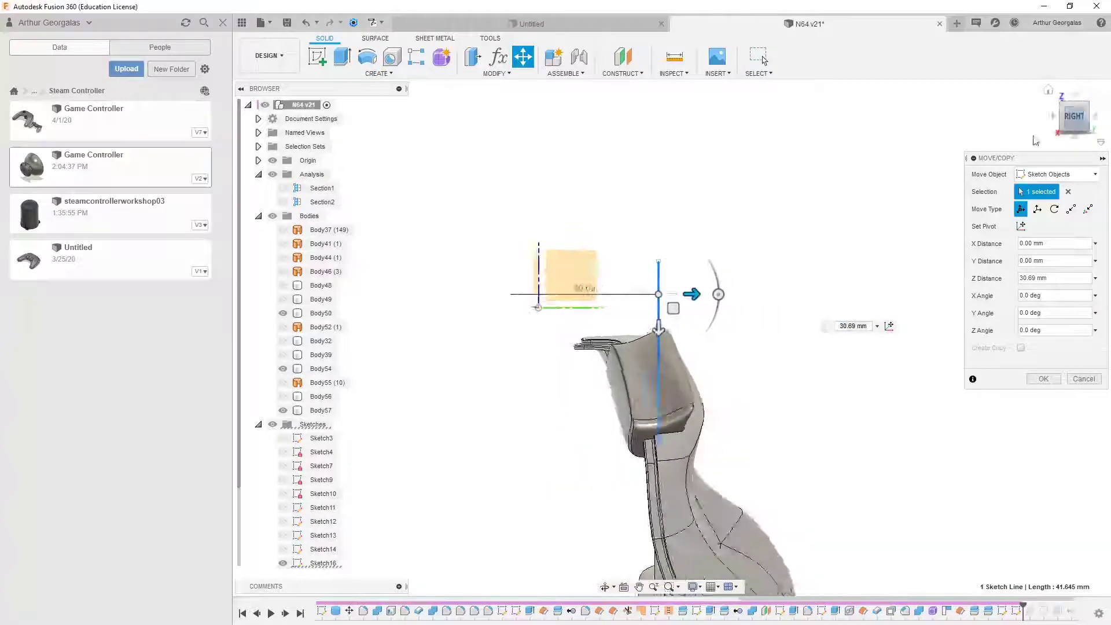
left_click_drag(697, 301, 686, 301)
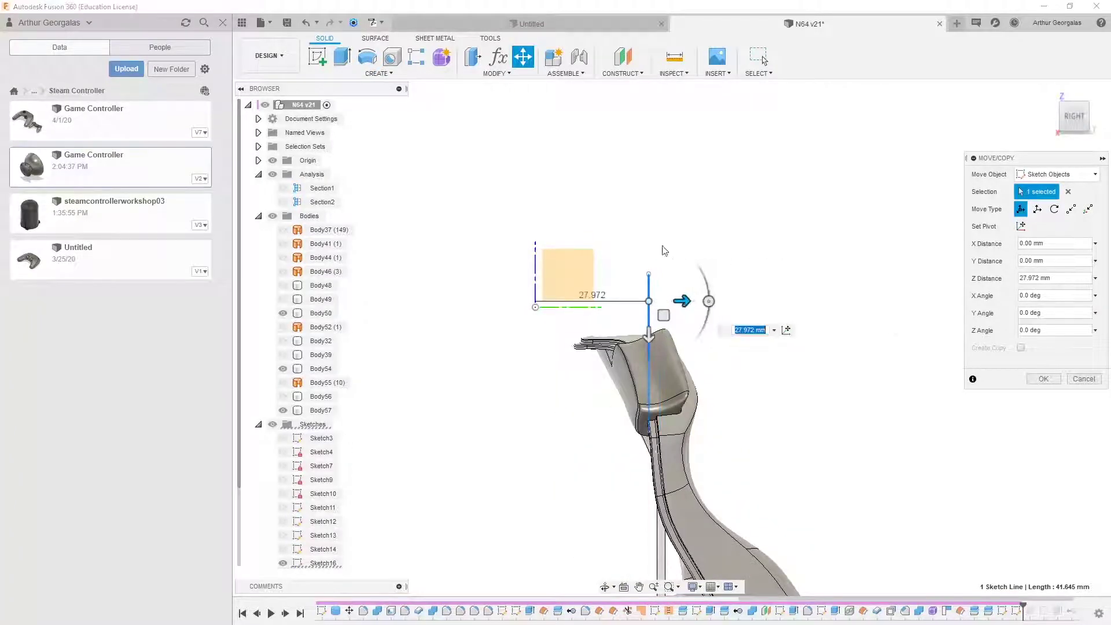
Step: Tilt the line by moving its lower endpoint 4.746 mm and its upper endpoint -3.007 mm along Z, and apply the move
middle_click_drag(788, 183, 806, 248, "shift")
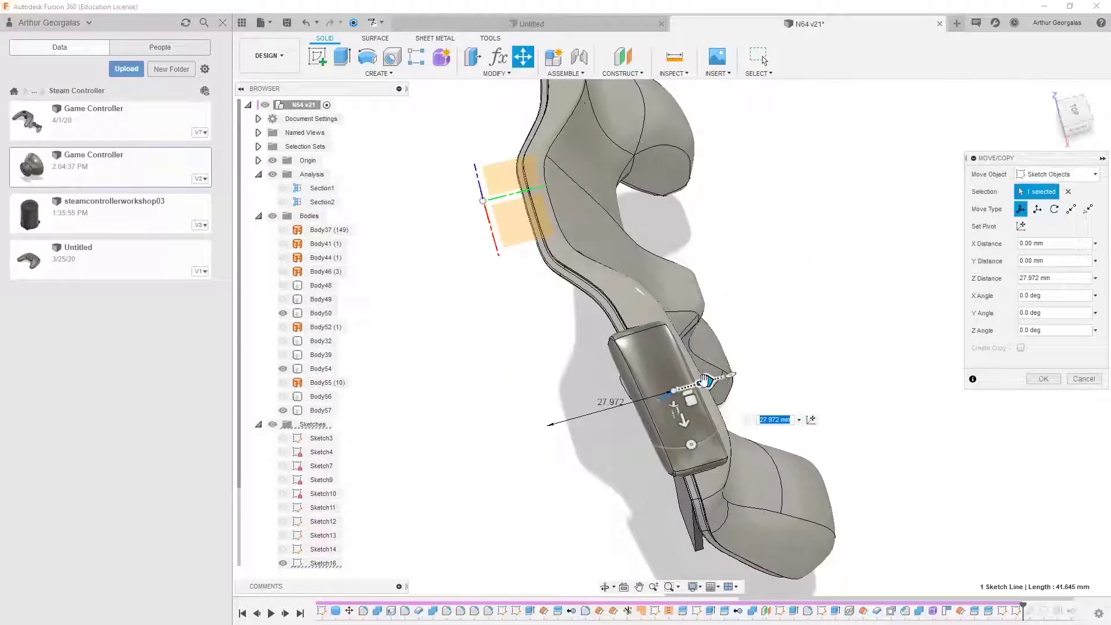
mouse_move(705, 380)
left_mouse_down()
mouse_move(651, 402)
mouse_move(677, 405)
mouse_move(671, 447)
left_mouse_up()
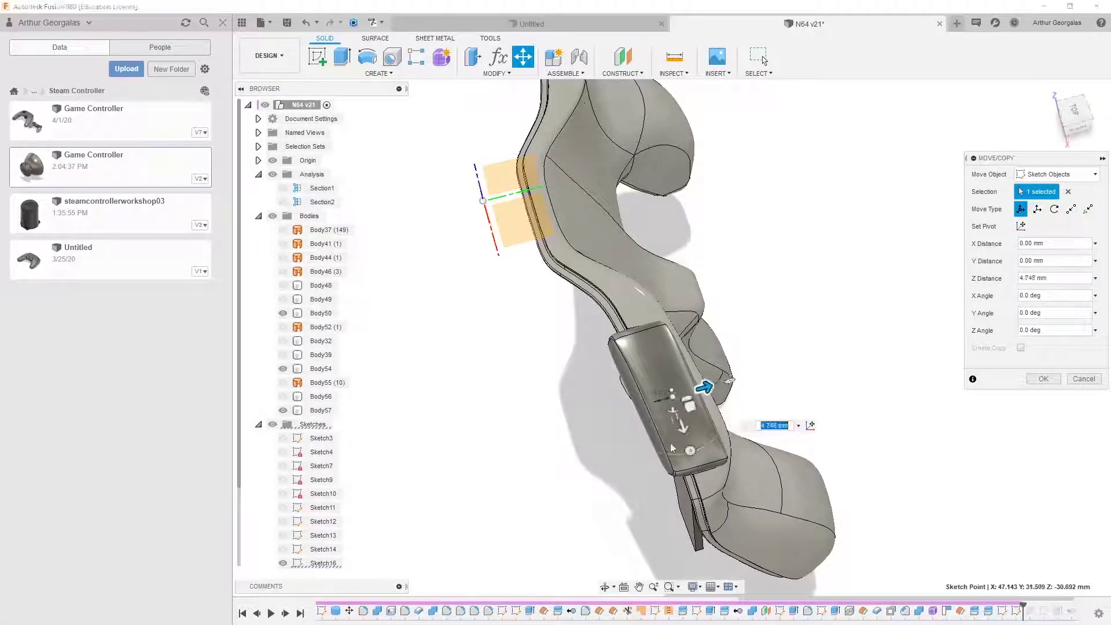
scroll(672, 447, "up", 2)
middle_click_drag(688, 352, 671, 263, "shift")
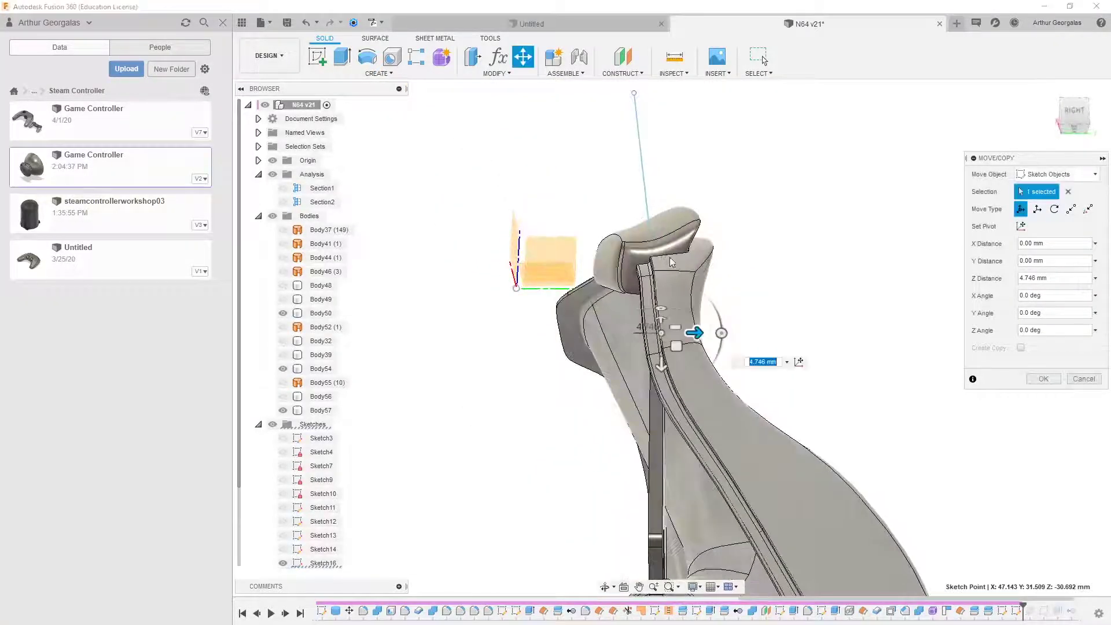
left_click(635, 87)
left_click_drag(669, 93, 651, 93)
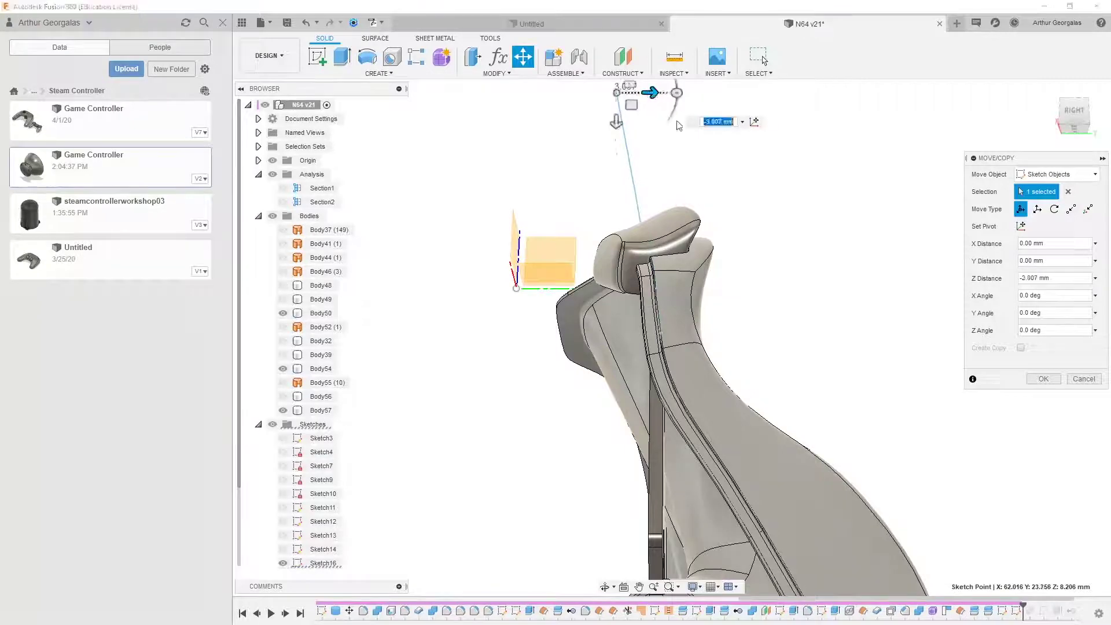
middle_click_drag(678, 125, 812, 345, "shift")
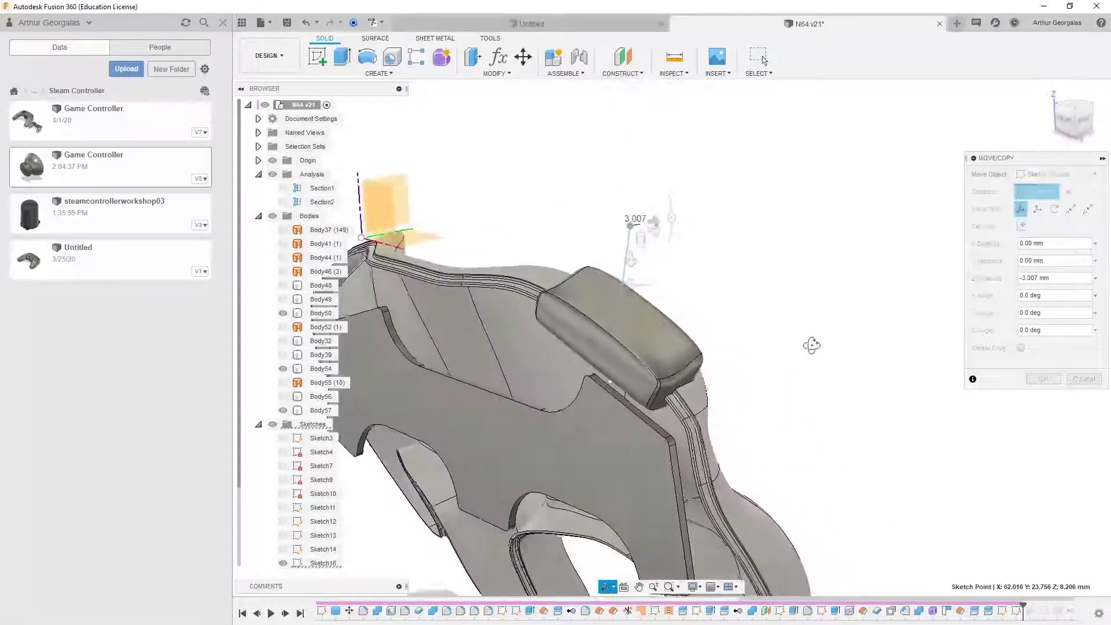
left_click(1043, 379)
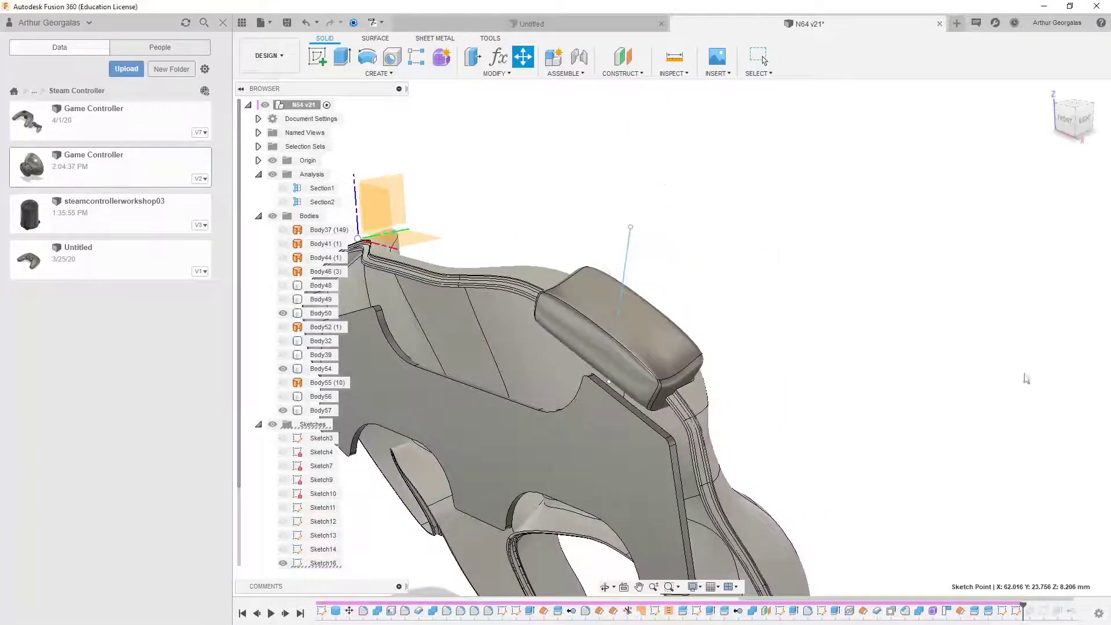
Step: Create a Plane Along Path on the slanted line, positioned near the outer surface of the shoulder button
left_click(622, 79)
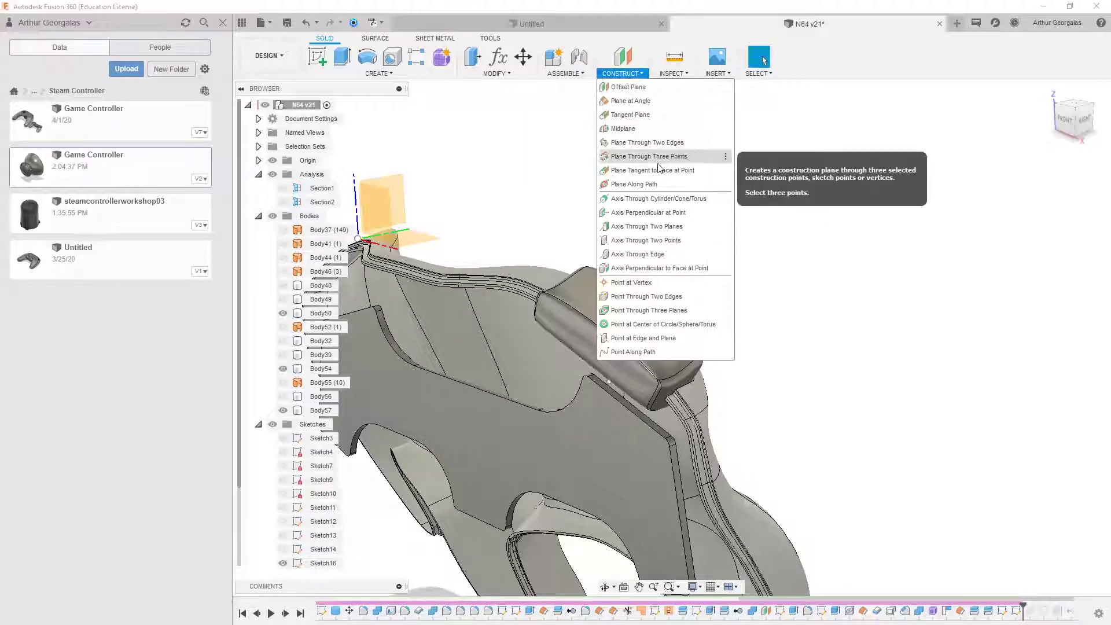
left_click(634, 184)
left_click(628, 237)
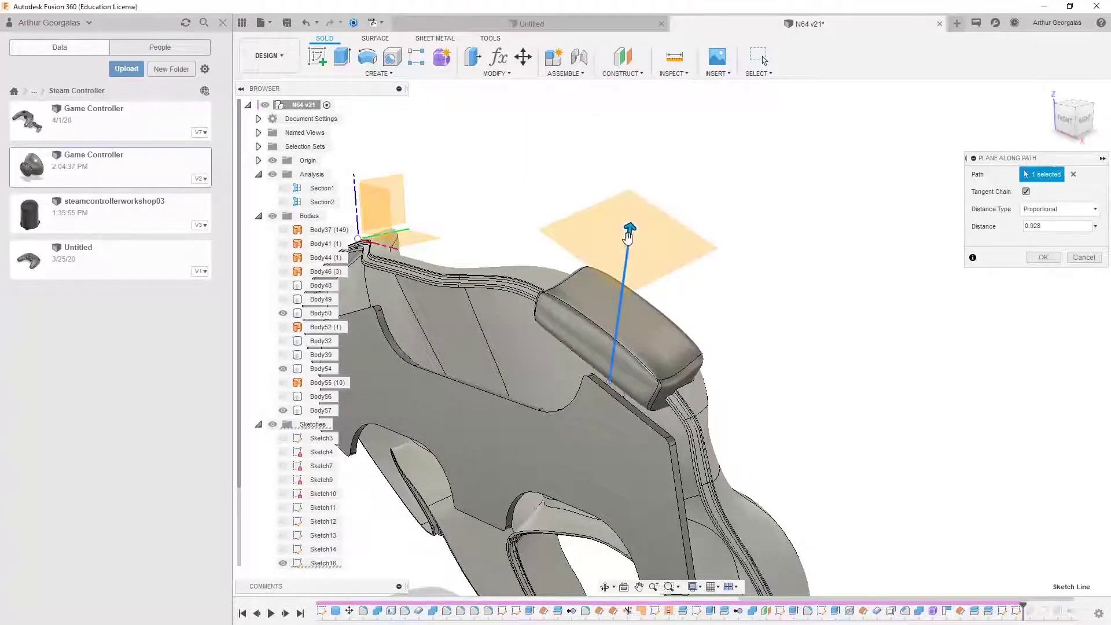
left_click_drag(630, 229, 620, 297)
scroll(627, 312, "up", 5)
middle_click_drag(627, 314, 670, 322, "shift")
key("Return")
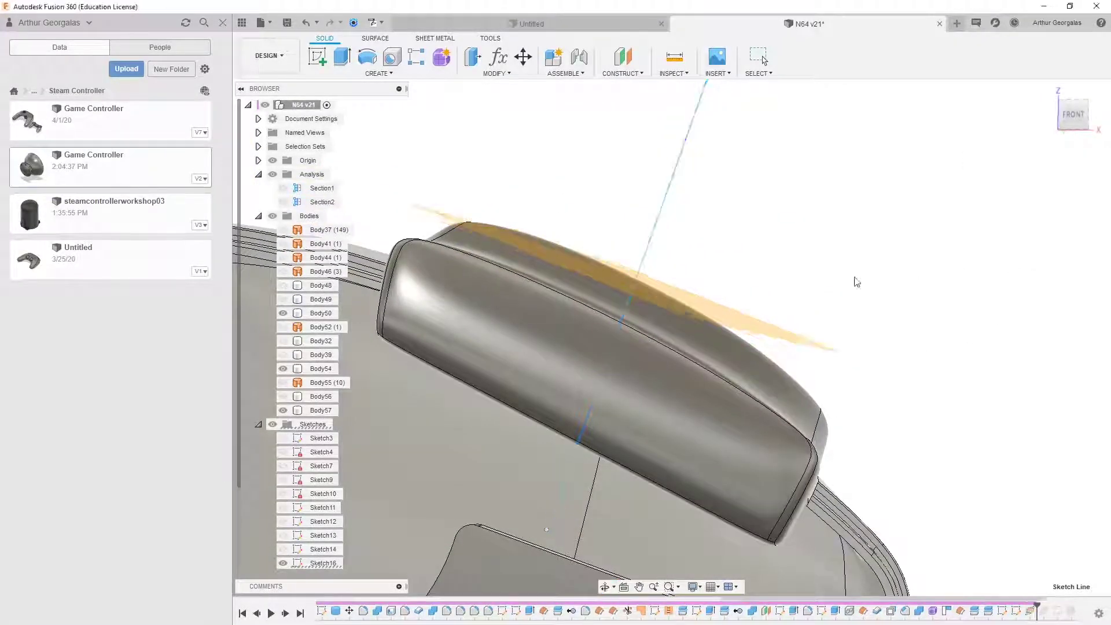
Step: Move the line's upper endpoint 3.796 mm in X and 2.89 mm in Y, and check how the attached plane follows
scroll(722, 282, "down", 3)
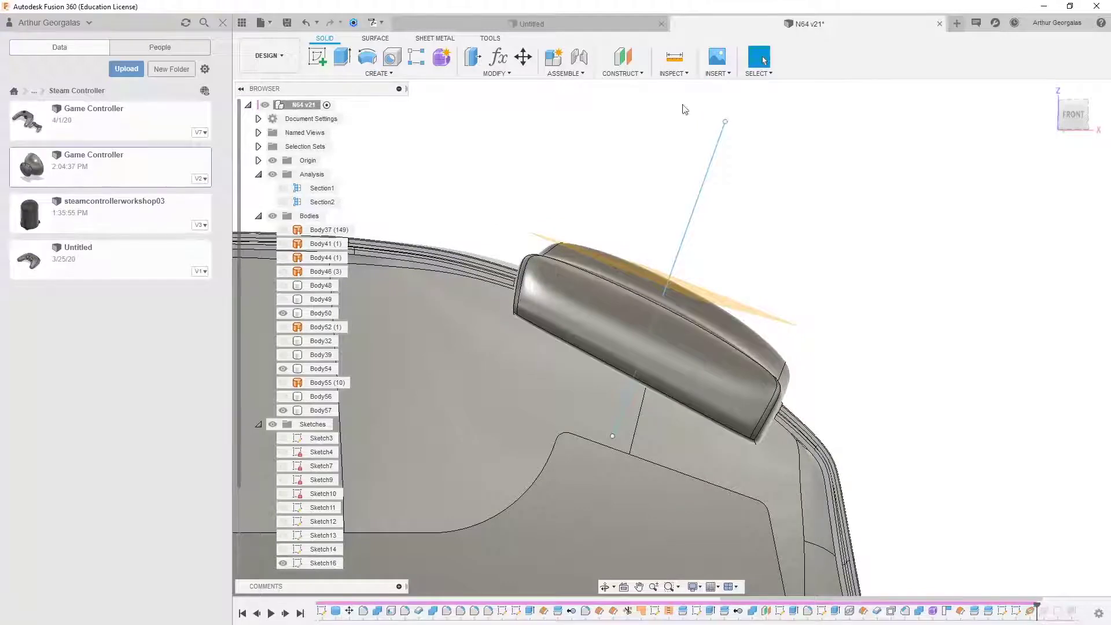
left_click(521, 56)
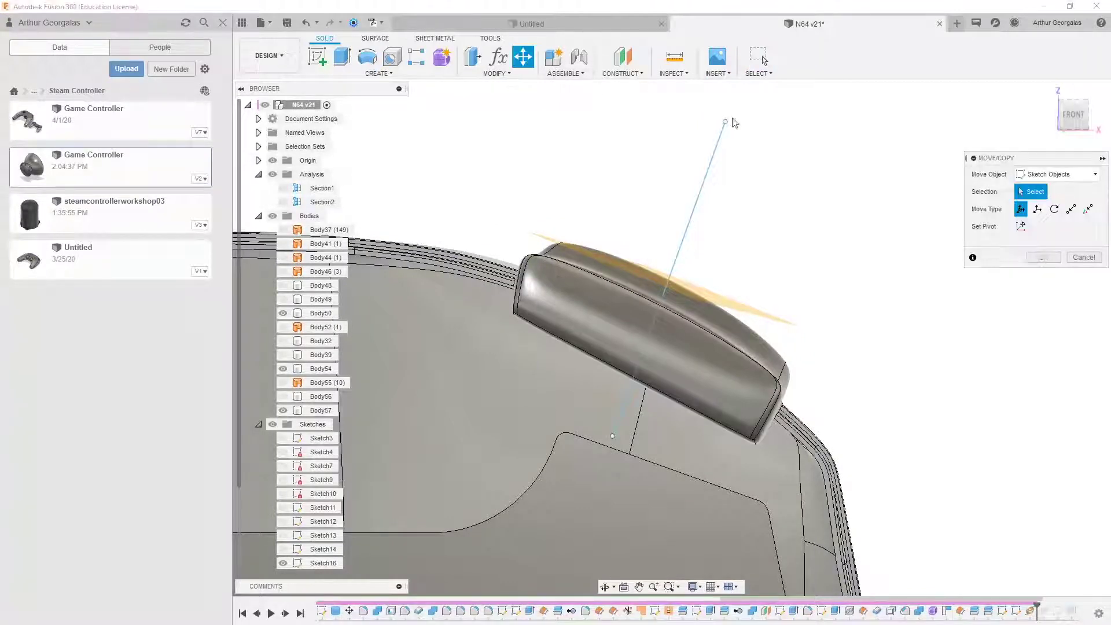
left_click(725, 122)
left_click_drag(739, 136, 770, 157)
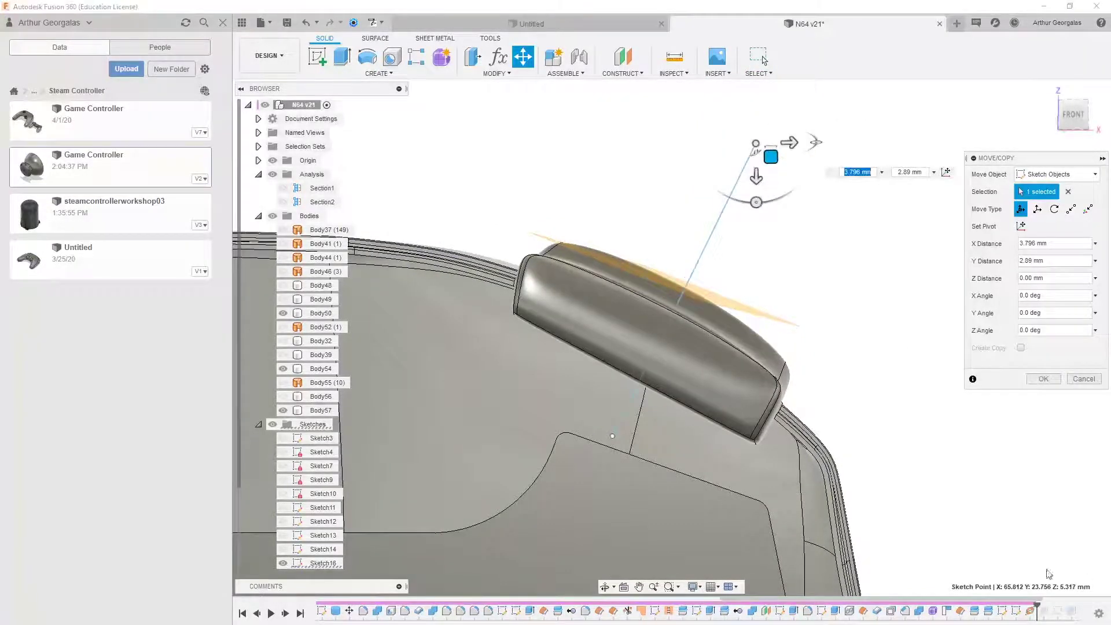
left_click(1043, 379)
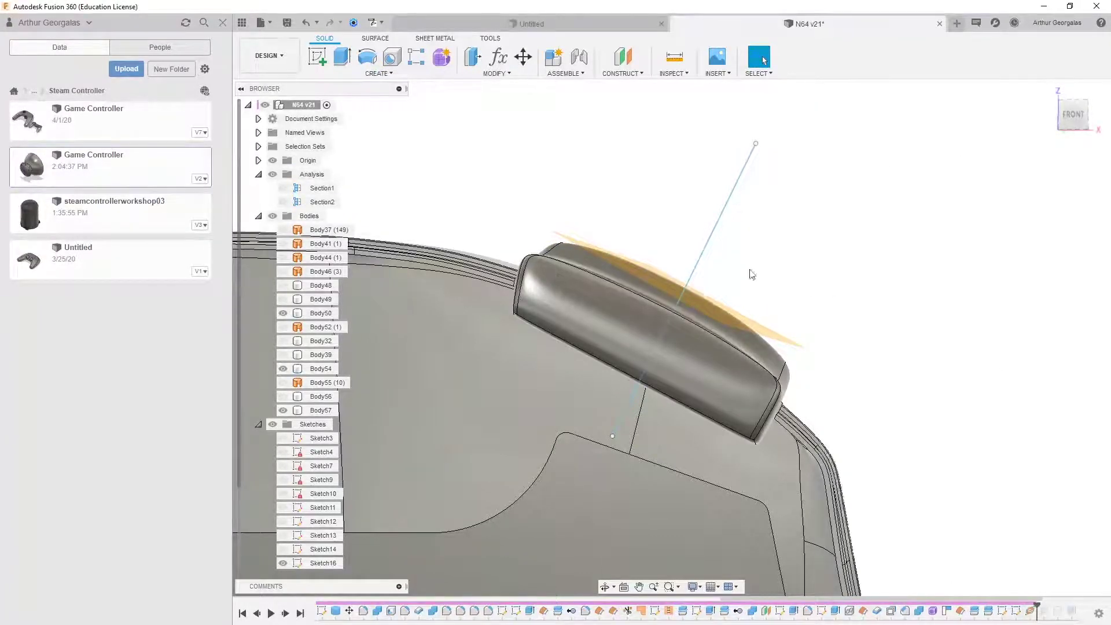
left_click(604, 586)
left_click_drag(723, 278, 666, 231)
key("Escape")
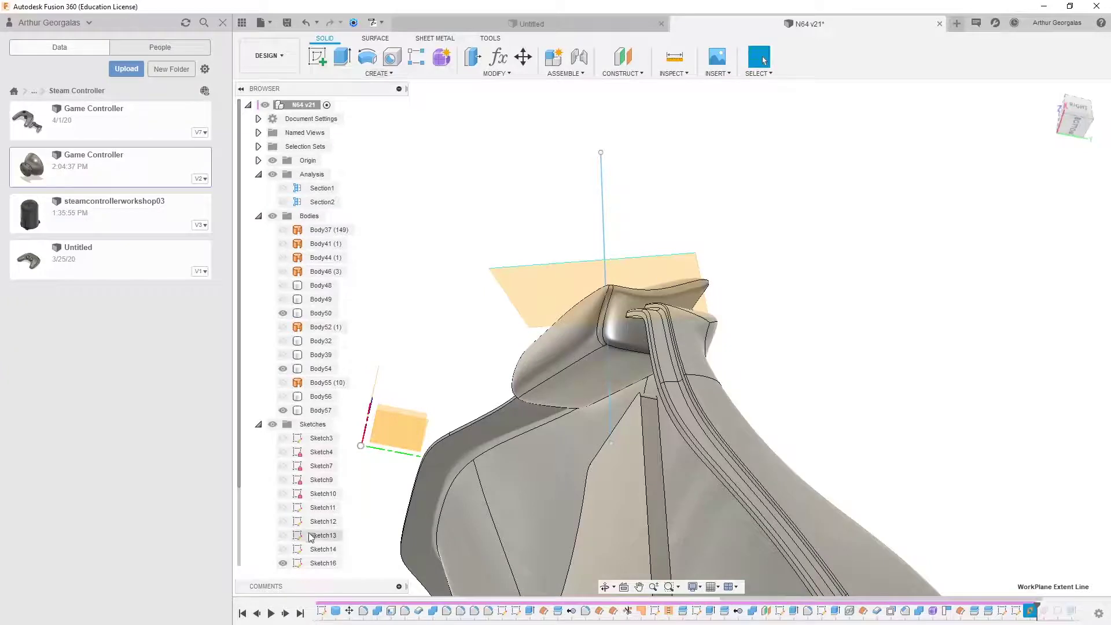
Step: Roll the timeline forward to include the sketch after the construction plane, and hide the plane at the shoulder button
scroll(310, 538, "down", 1)
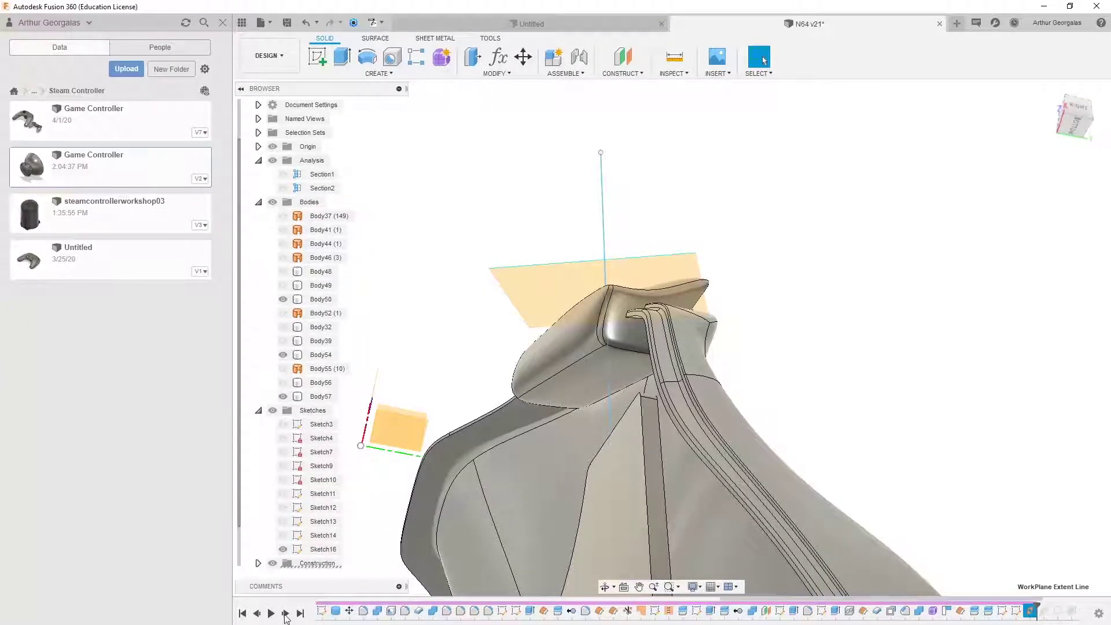
left_click(285, 615)
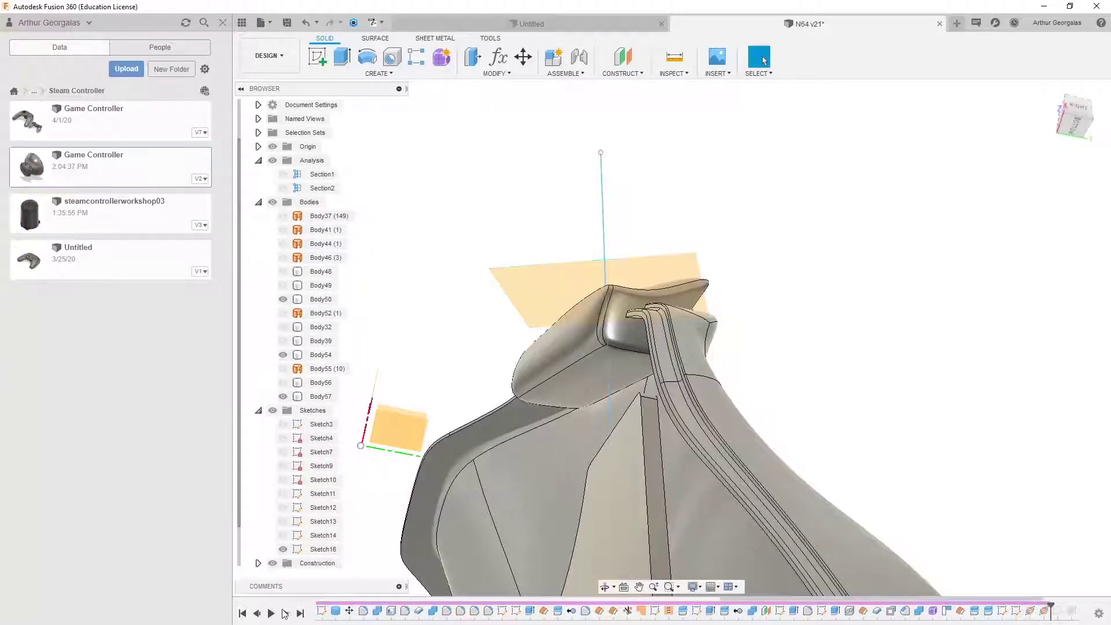
left_click(1031, 611)
scroll(317, 434, "down", 1)
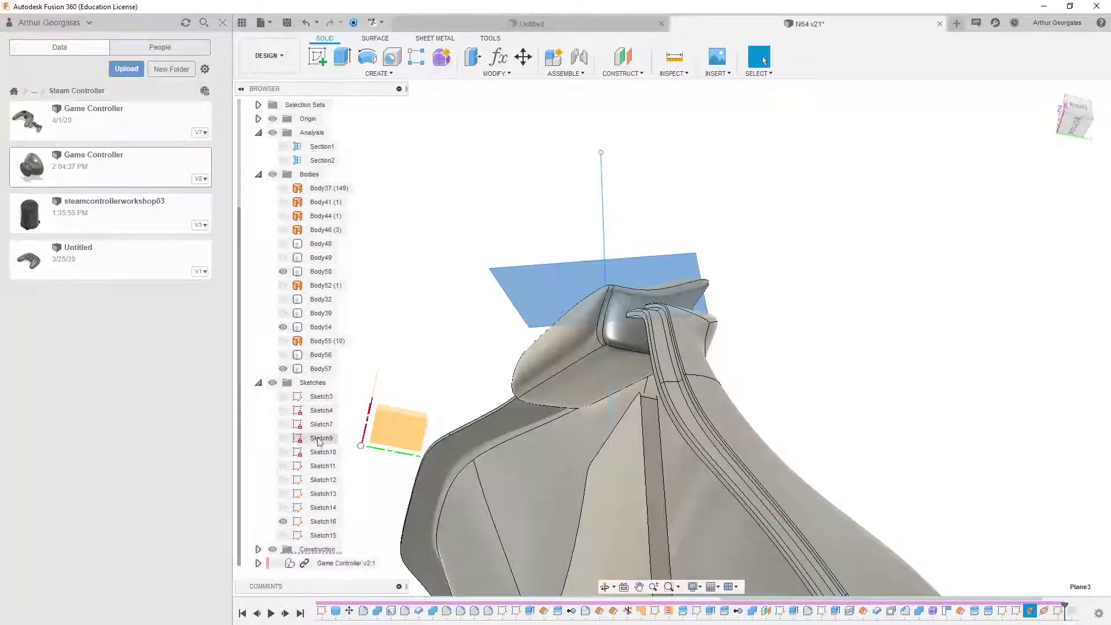
left_click(258, 549)
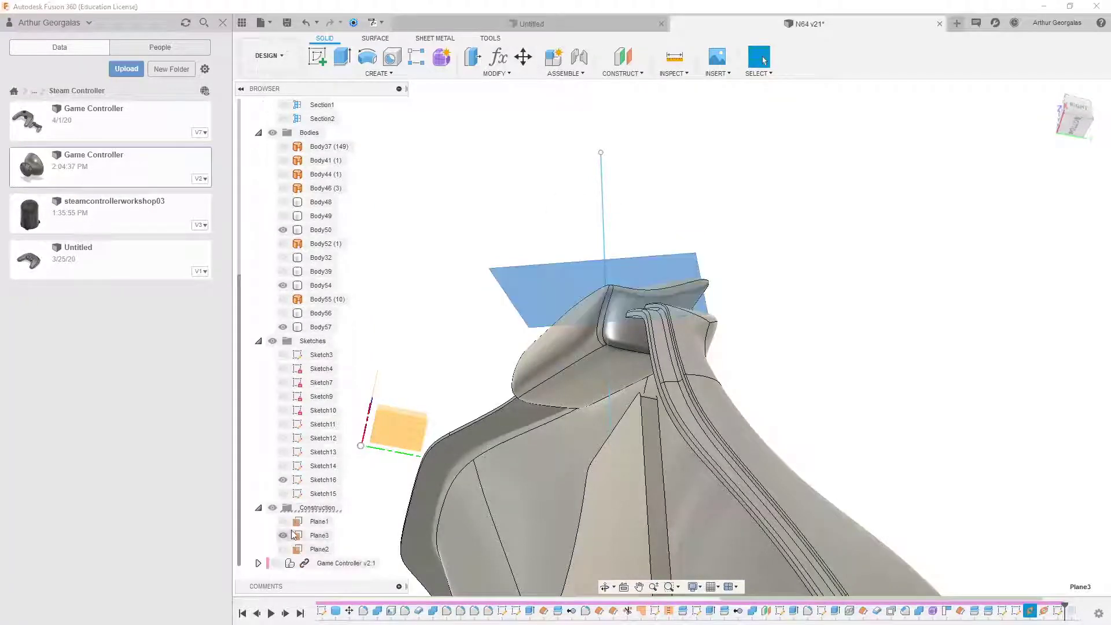
left_click(283, 535)
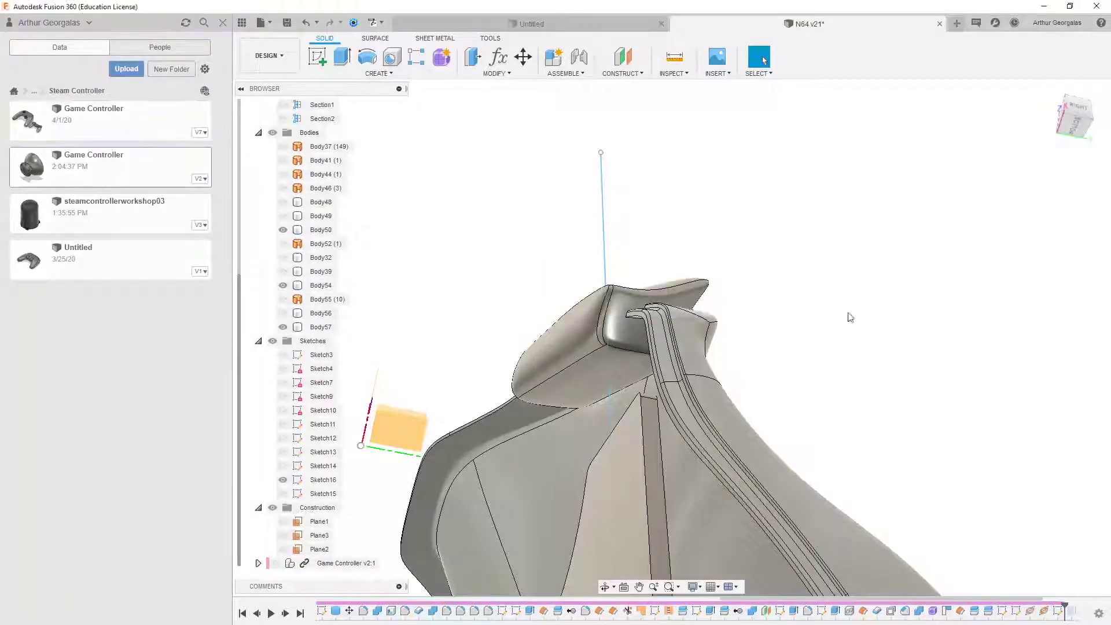
Step: Show Sketch15 with the R2 text and inspect how it lies over the shoulder button
left_click(312, 499)
middle_click_drag(672, 219, 633, 269, "shift")
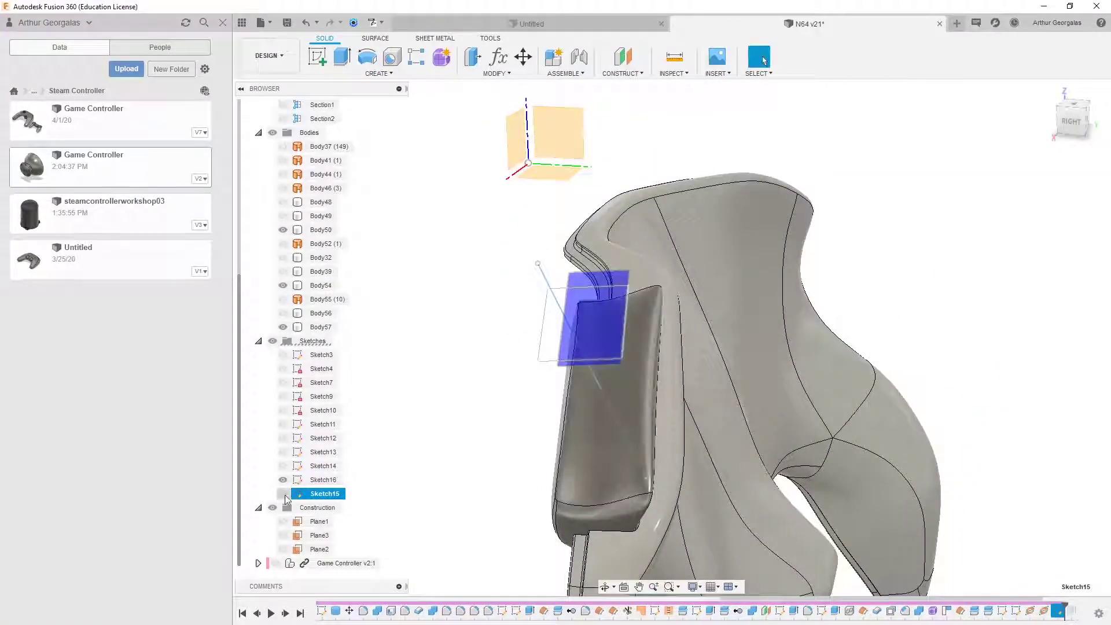
left_click(285, 496)
left_click(462, 332)
mouse_move(462, 332)
middle_mouse_down("shift")
mouse_move(553, 354)
mouse_move(534, 375)
middle_mouse_up("shift")
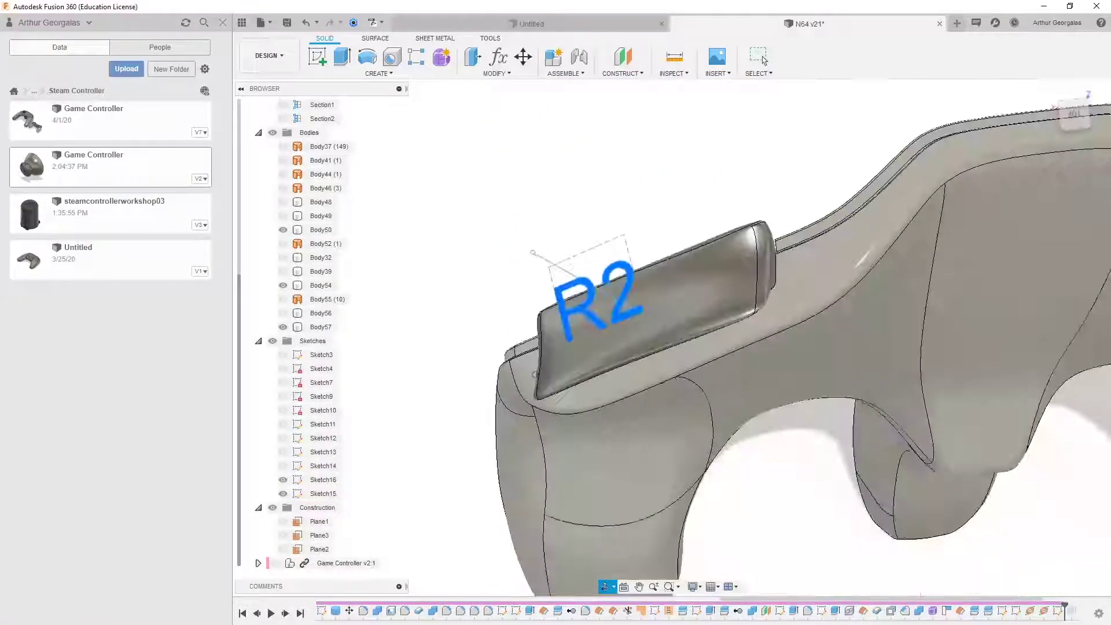
left_click(763, 59)
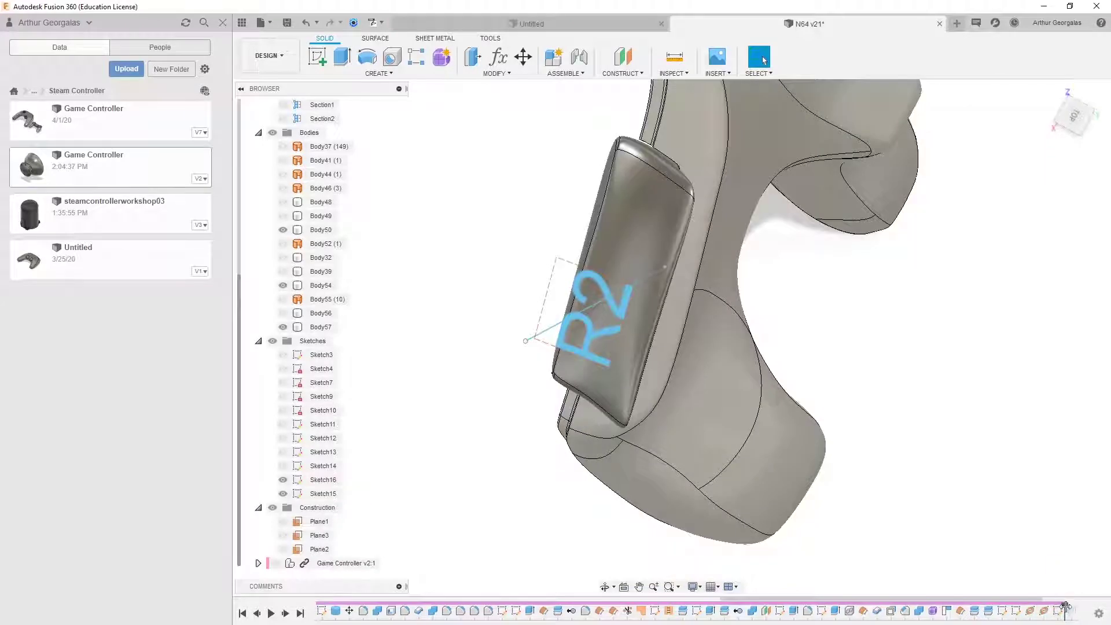
Step: Roll the timeline forward past the R2 cut extrude, open that feature for editing, and inspect its projection onto the shoulder button
left_click_drag(1065, 605, 1078, 608)
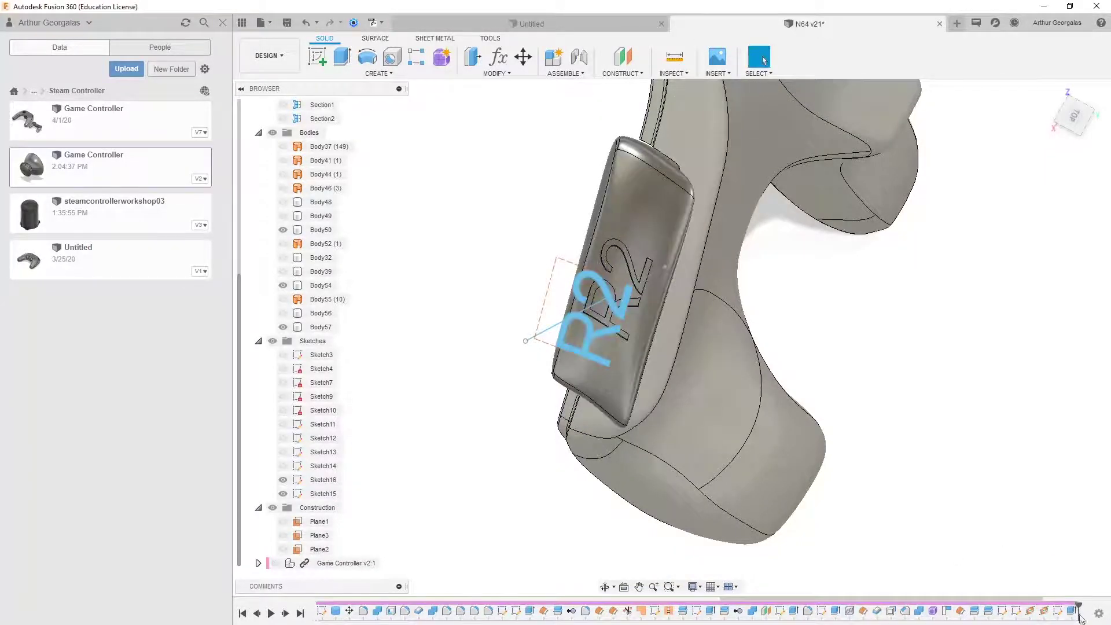
double_click(1070, 612)
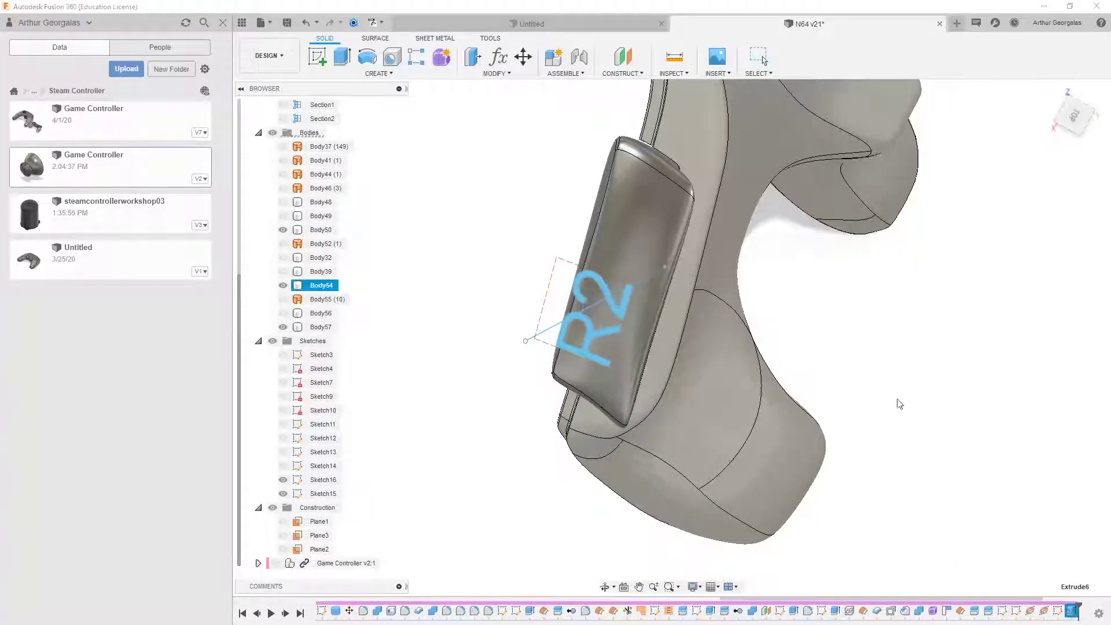
double_click(605, 291)
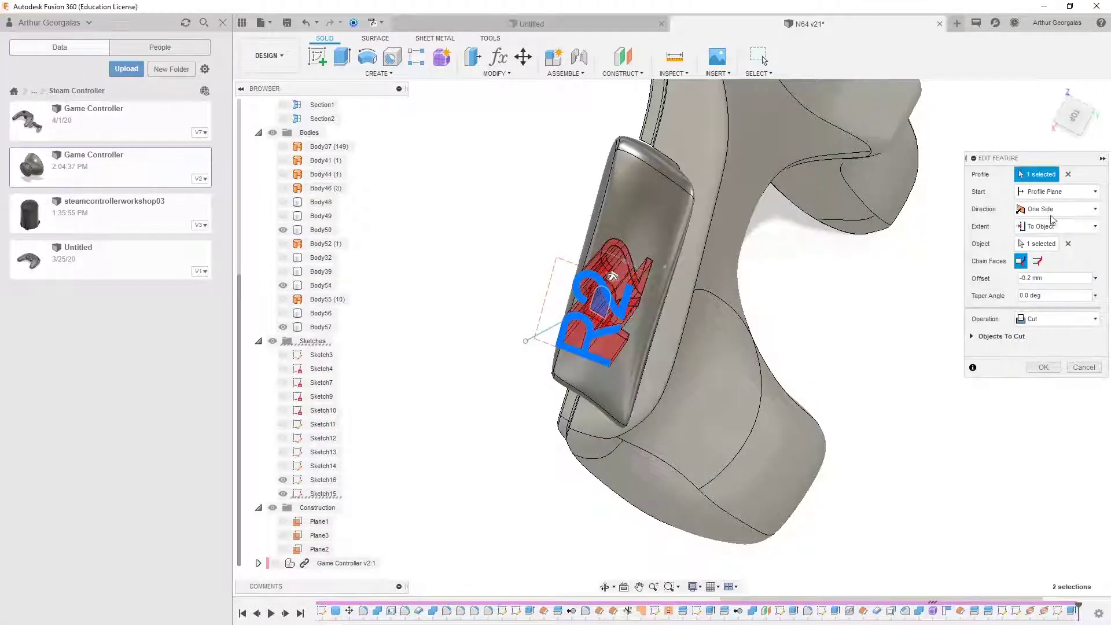
middle_click_drag(685, 239, 687, 240, "shift")
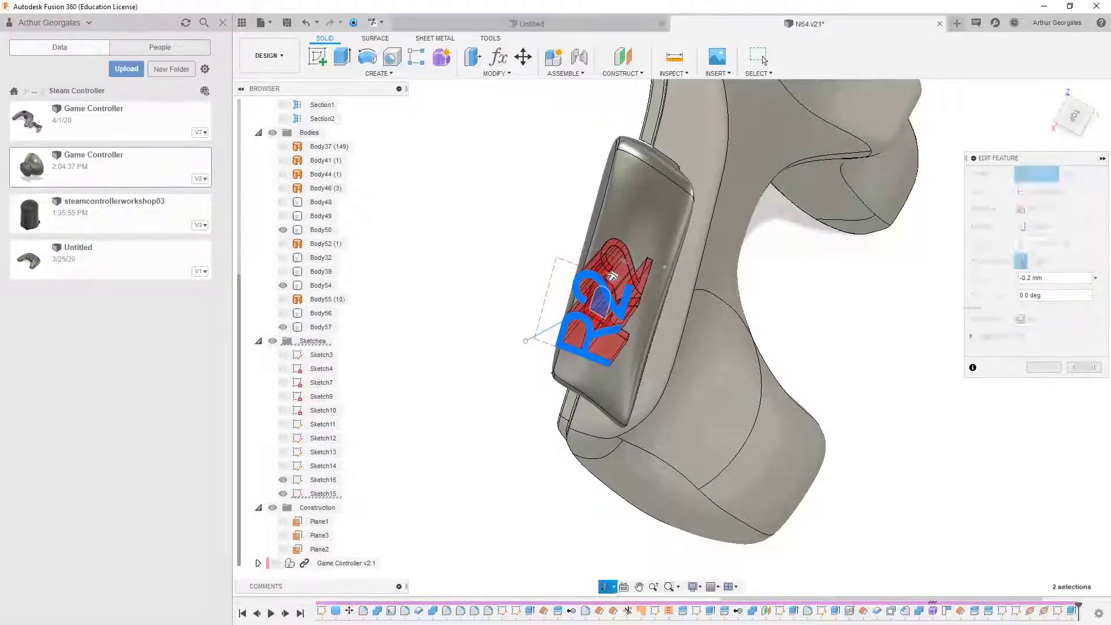
middle_click_drag(612, 277, 721, 146, "shift")
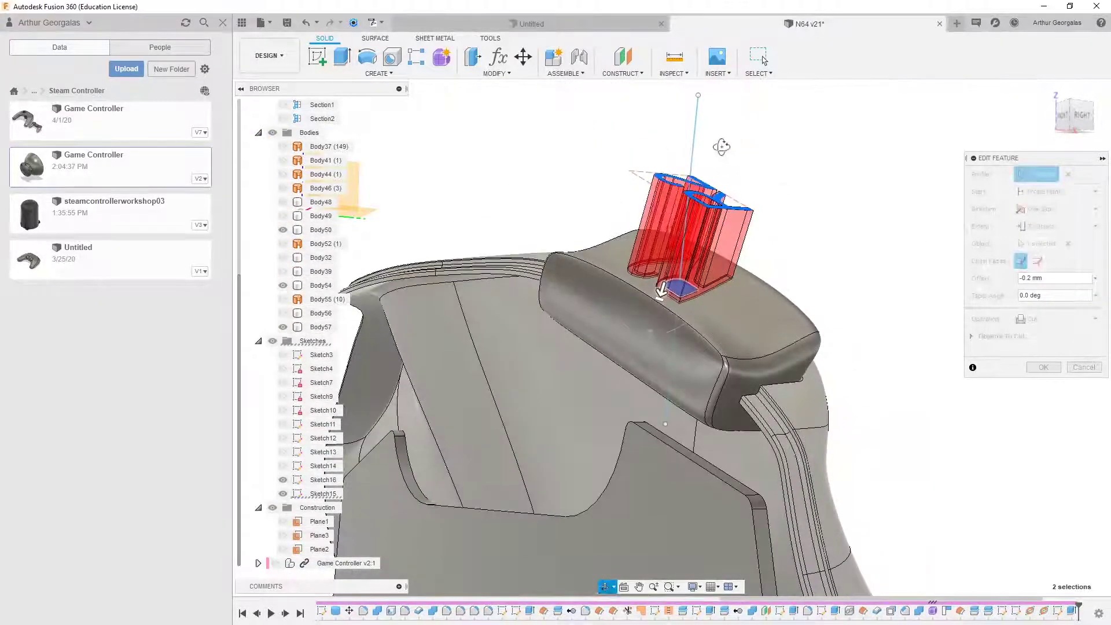
Step: Try a Distance extent of -8.55 mm for the R2 cut instead of ending it at an object
left_click(1055, 226)
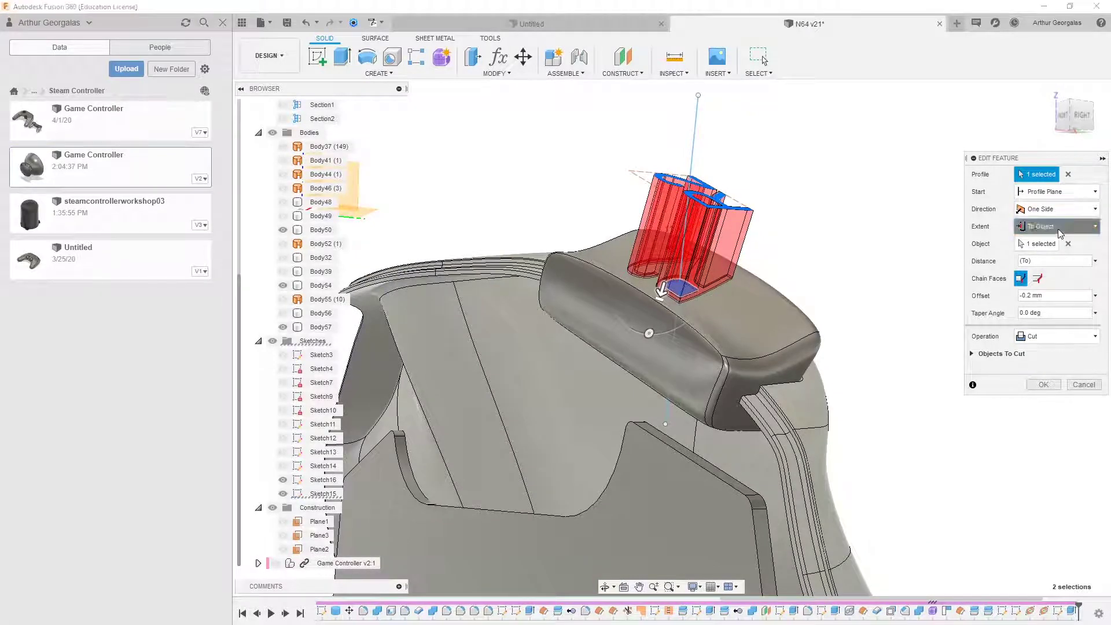
left_click(1041, 237)
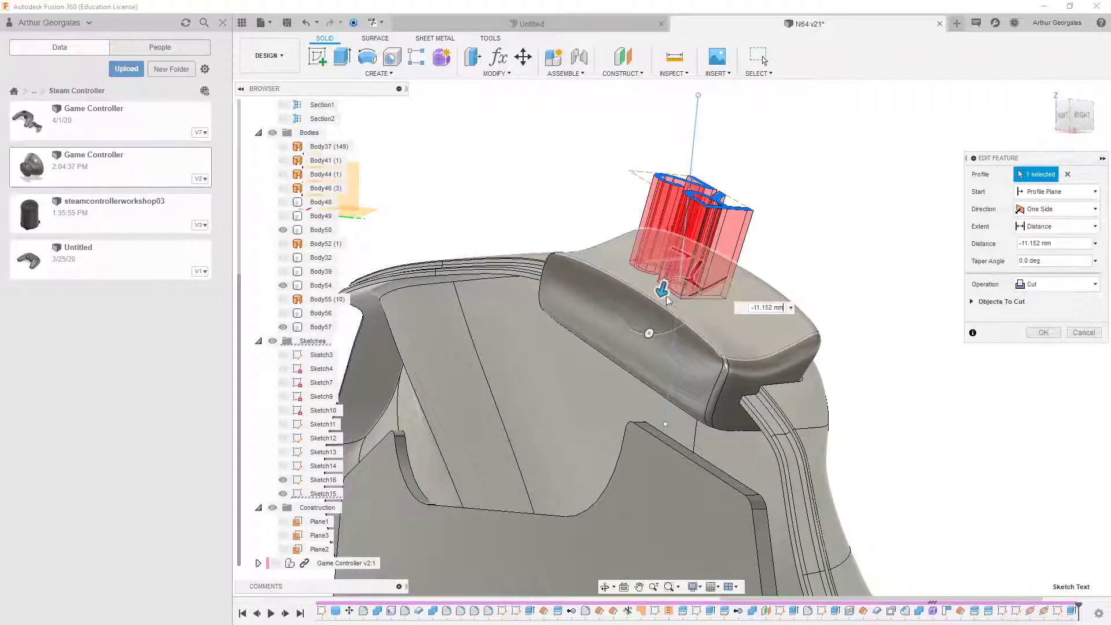
left_click_drag(663, 289, 659, 266)
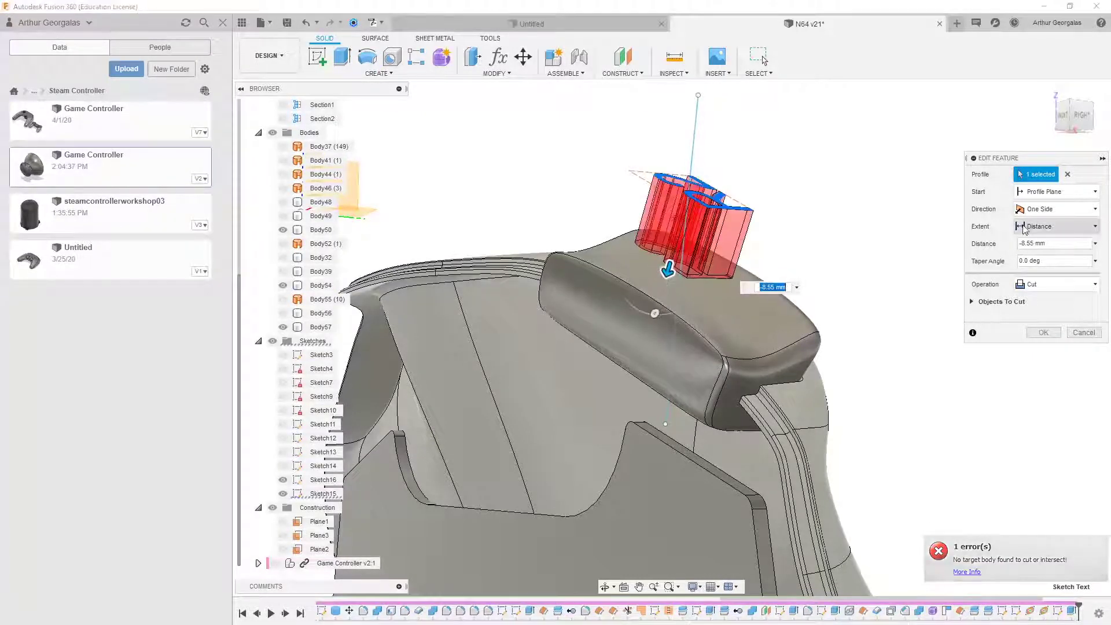
Step: Set the R2 cut's extent to To Object, pick the shoulder button's curved outer face, and apply the cut
left_click(1058, 226)
left_click(1058, 257)
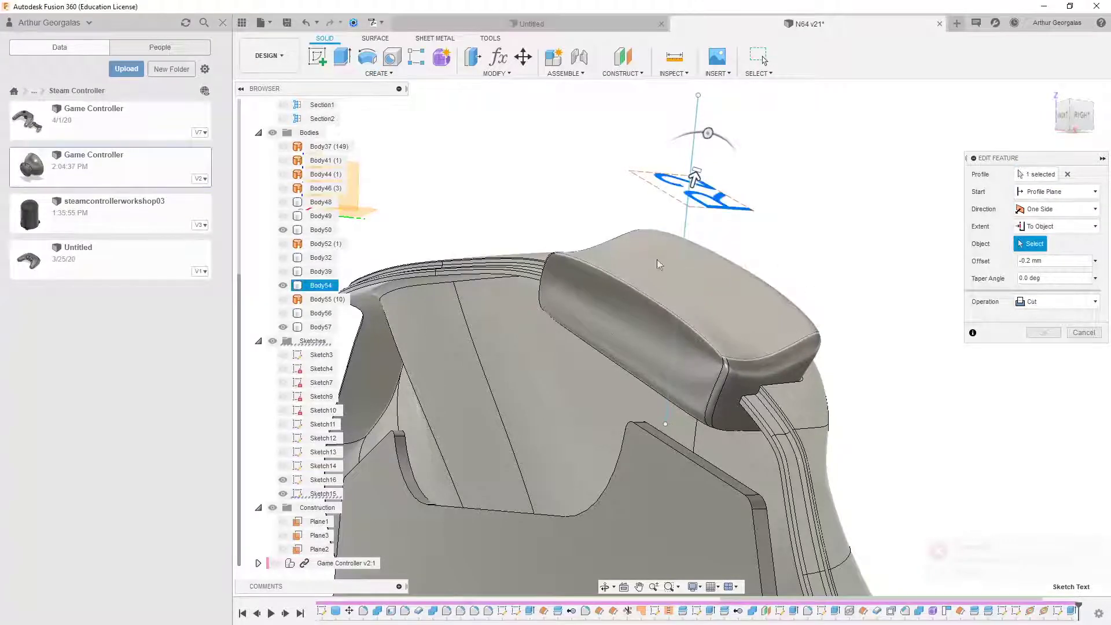
left_click(695, 276)
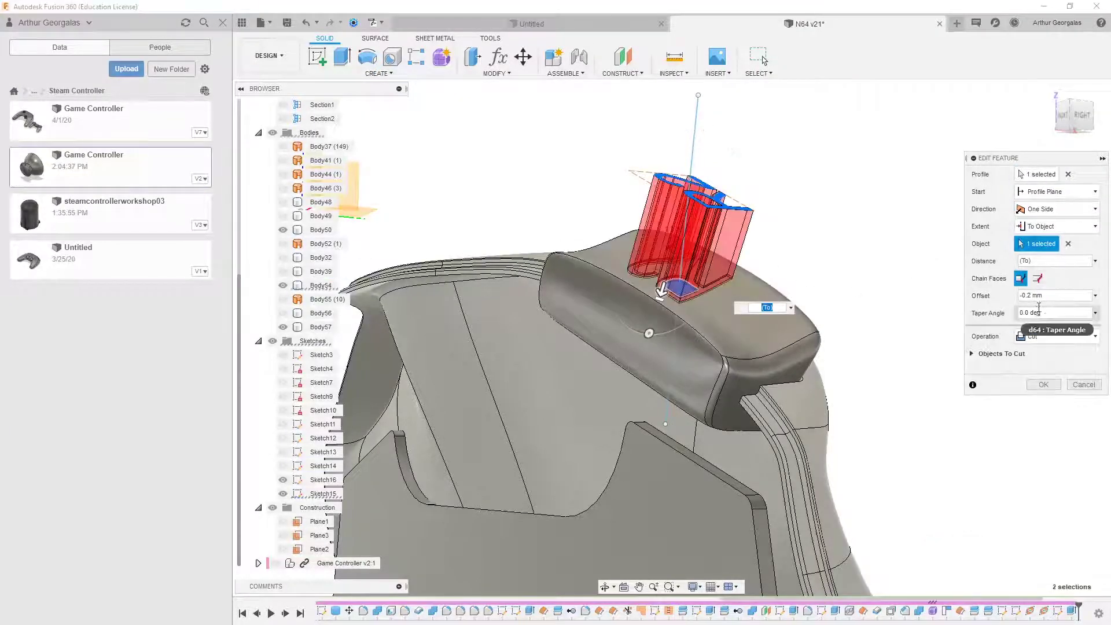
scroll(695, 277, "up", 1)
scroll(695, 277, "up", 3)
middle_click_drag(695, 277, 657, 299, "shift")
middle_click_drag(680, 362, 625, 370, "shift")
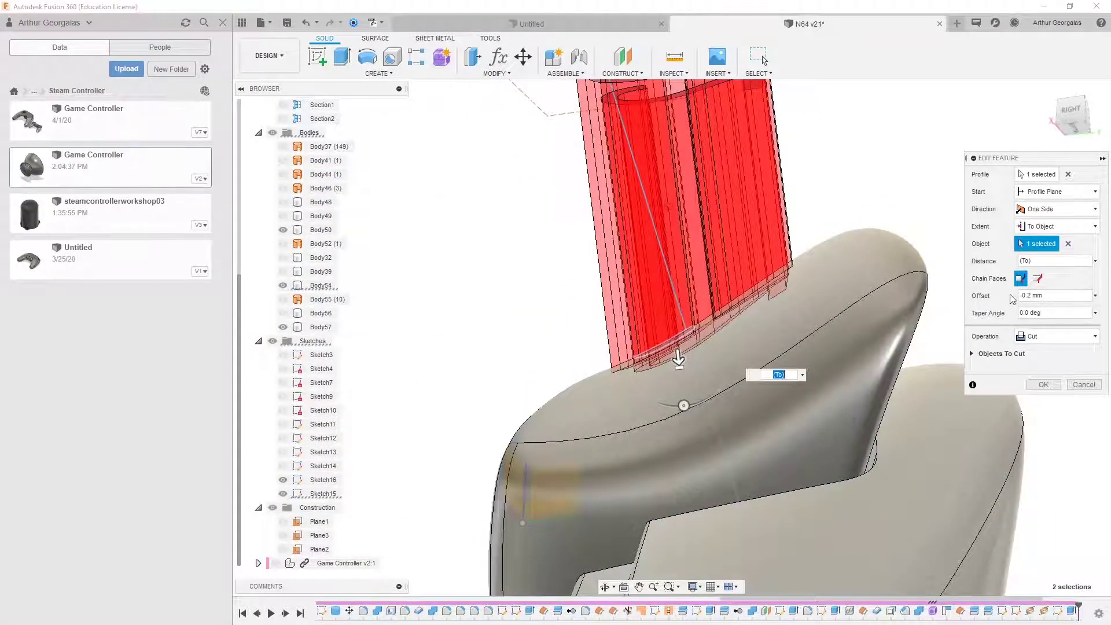
left_click(1054, 385)
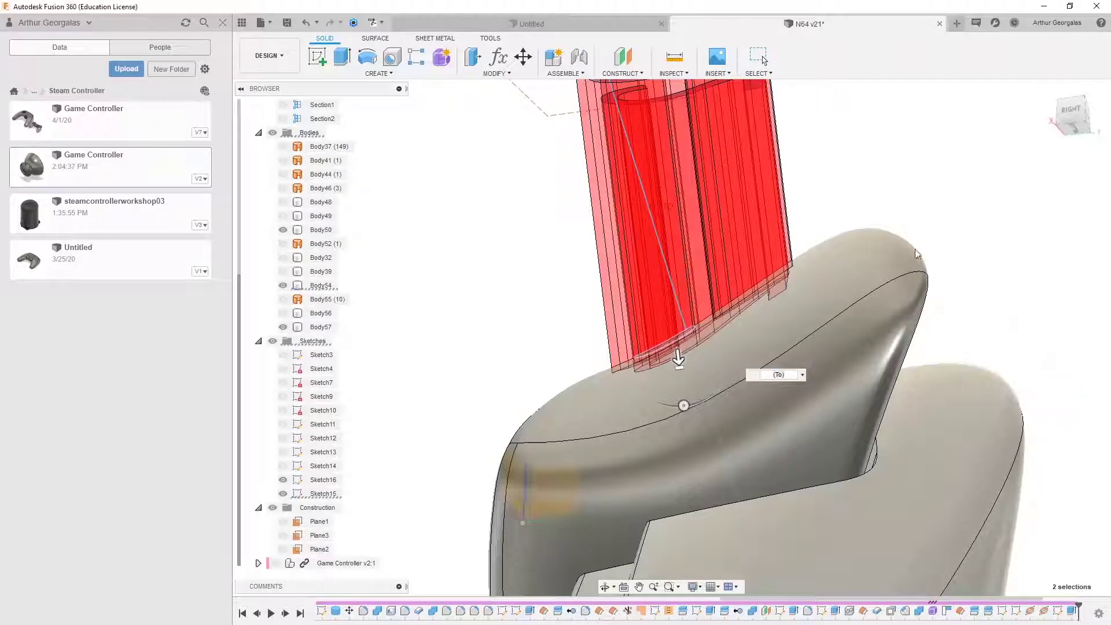
Step: Hide Sketch15 with the R2 text and inspect the lettering cut into the shoulder button
scroll(886, 270, "down", 2)
middle_click_drag(886, 270, 891, 324, "shift")
middle_click_drag(981, 116, 776, 317)
left_click(605, 436)
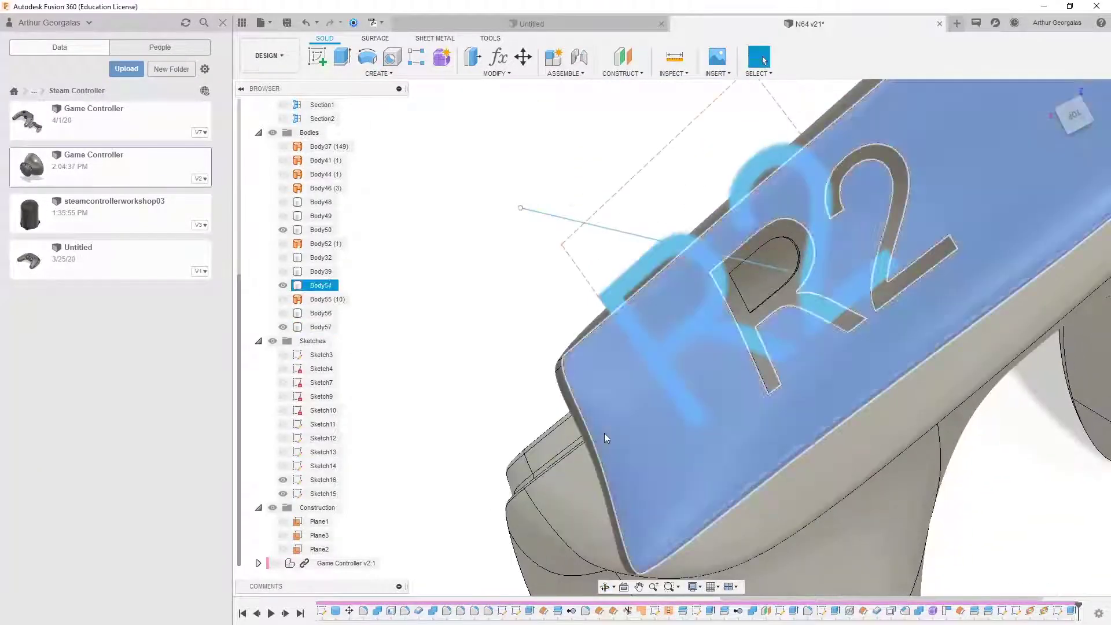
left_click(518, 296)
left_click(282, 493)
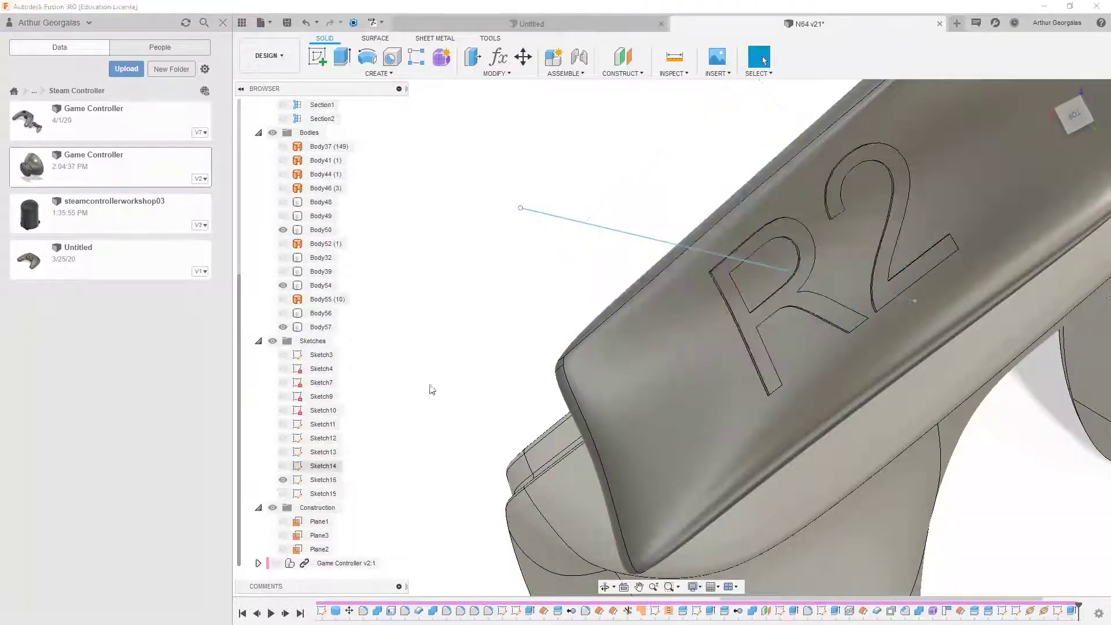
Step: Show Body56 and hide Sketch16 with the slanted line so the whole controller can be viewed
middle_click_drag(858, 285, 634, 349)
mouse_move(634, 349)
middle_mouse_down("shift")
mouse_move(635, 394)
mouse_move(632, 311)
mouse_move(512, 450)
mouse_move(562, 278)
mouse_move(699, 327)
mouse_move(727, 409)
mouse_move(777, 475)
mouse_move(764, 444)
middle_mouse_up("shift")
scroll(690, 316, "down", 5)
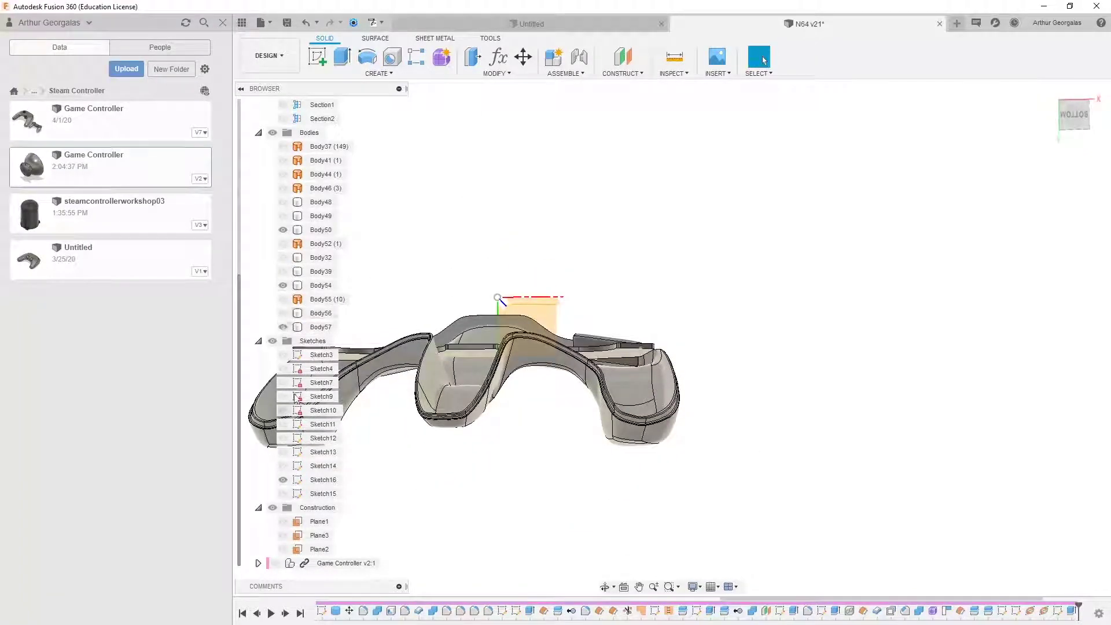
left_click(283, 313)
middle_click_drag(470, 346, 912, 481)
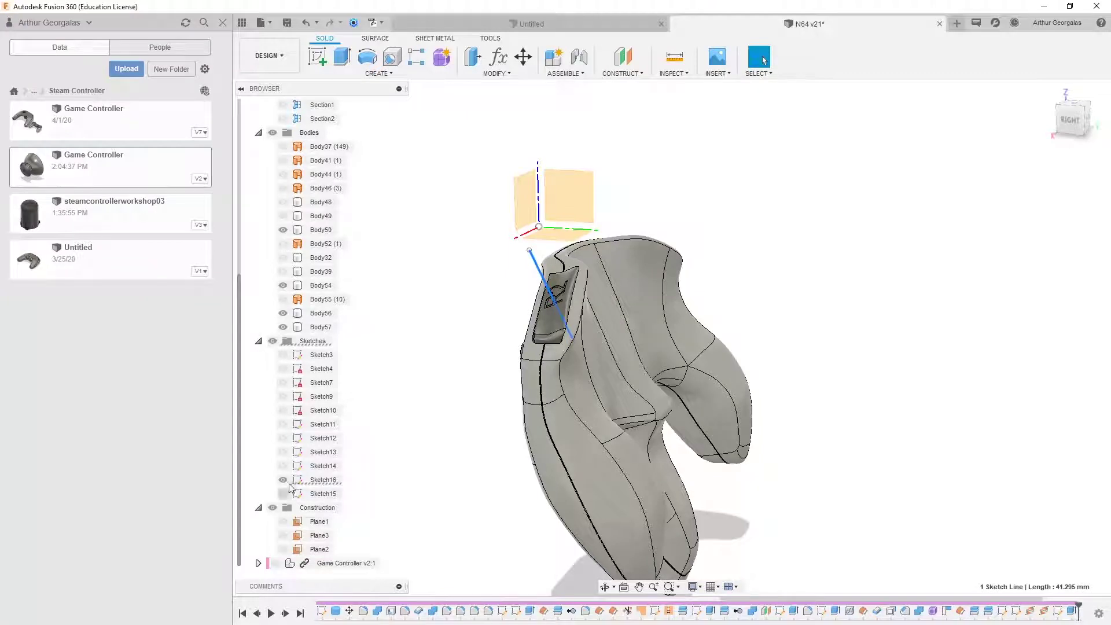
left_click(290, 480)
left_click(447, 322)
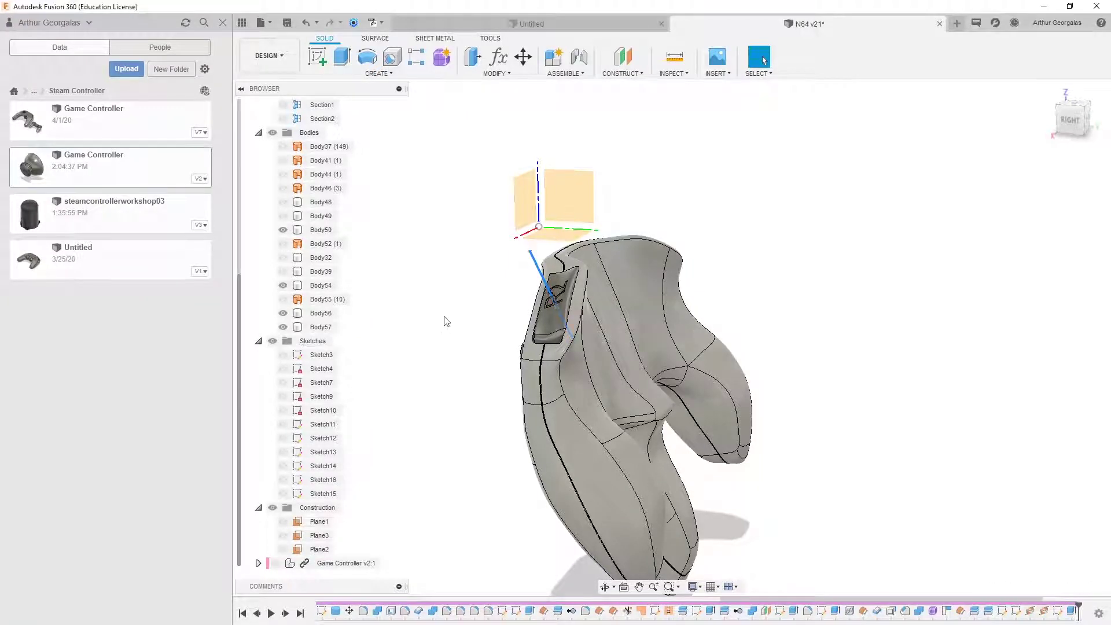
left_click(677, 265)
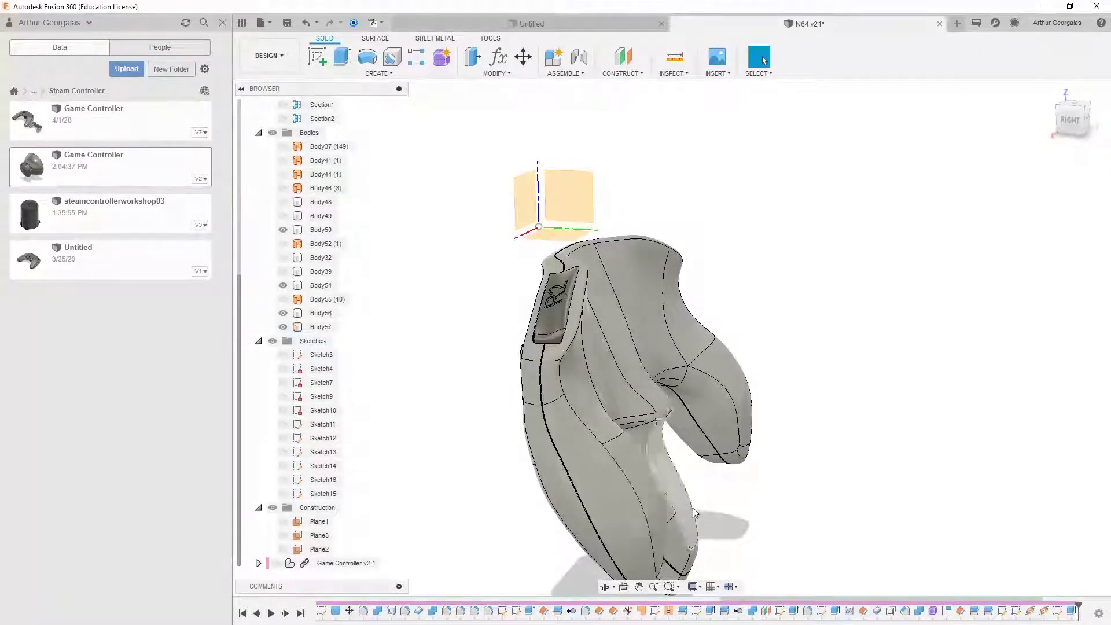
Step: Examine the two shell halves, Body56 and Body57, along the grips and the curved front face of the right grip
middle_click_drag(613, 459, 588, 195)
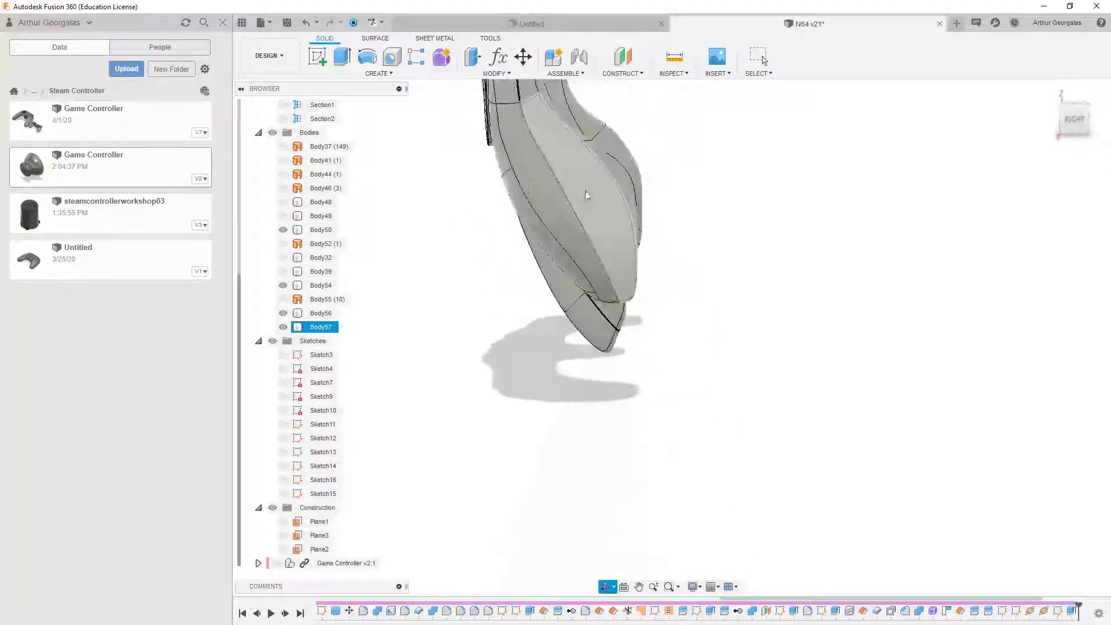
scroll(567, 213, "up", 4)
key("Escape")
left_click(487, 218)
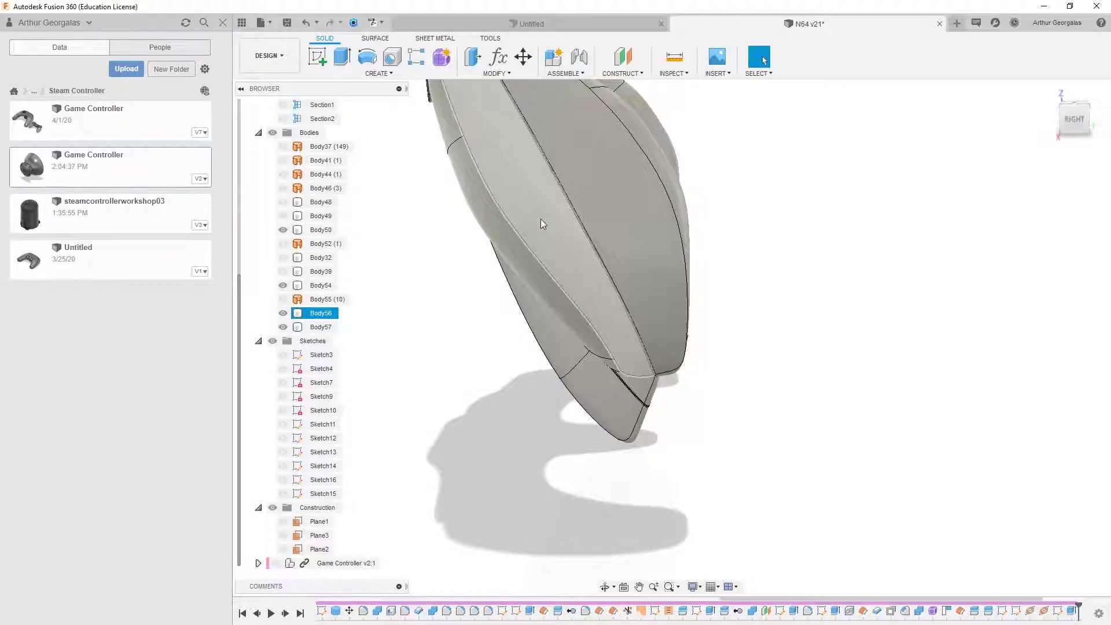
left_click(575, 195)
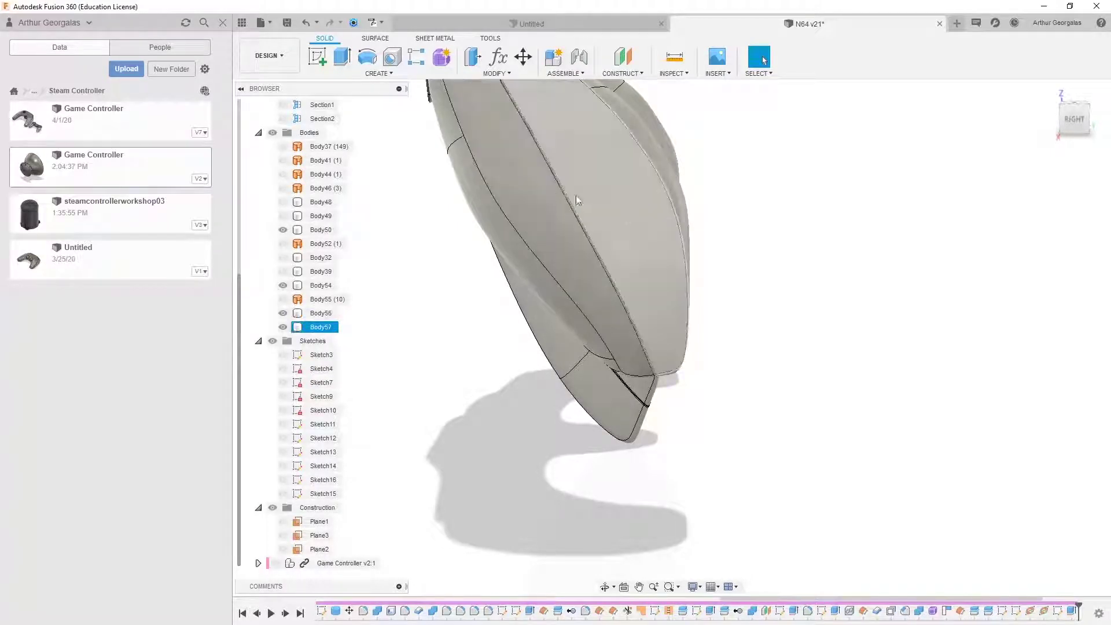
left_click(697, 198)
middle_click_drag(697, 199, 819, 160, "shift")
left_click(637, 193)
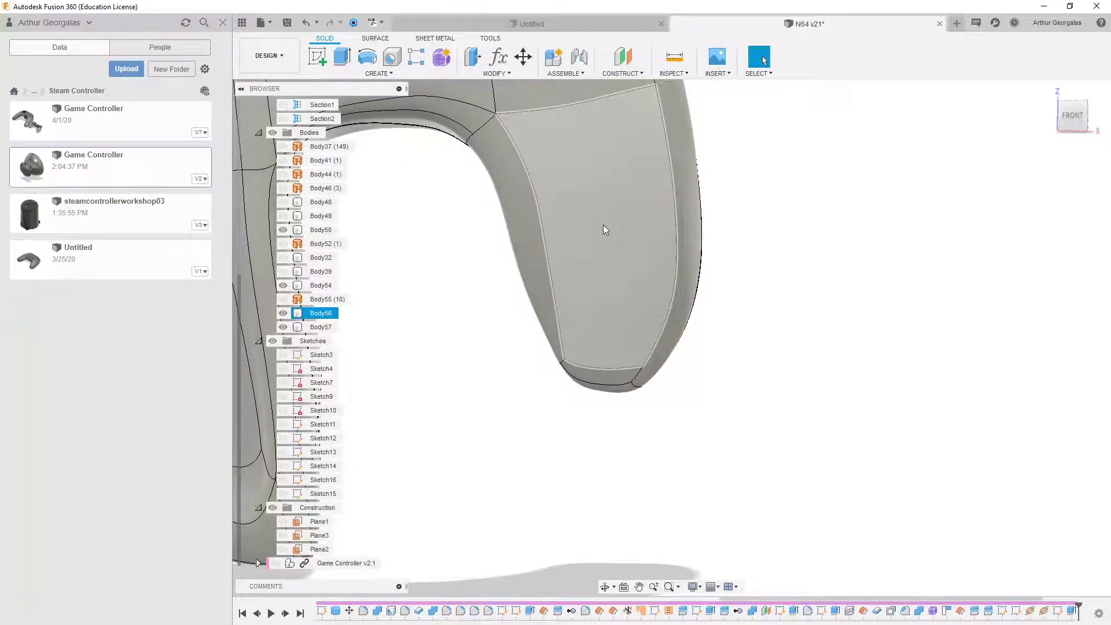
middle_click_drag(603, 230, 634, 216, "shift")
left_click(1008, 159)
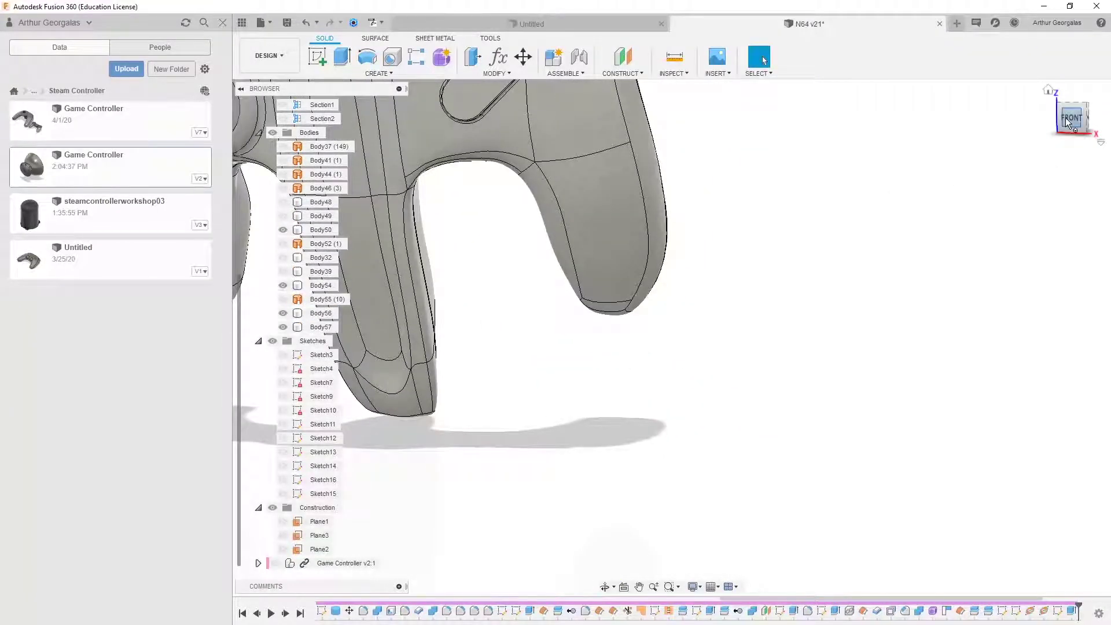
Step: Start a sketch on the front plane and draw a circle about 2.9 mm in diameter over the right grip's lower half
left_click(1068, 122)
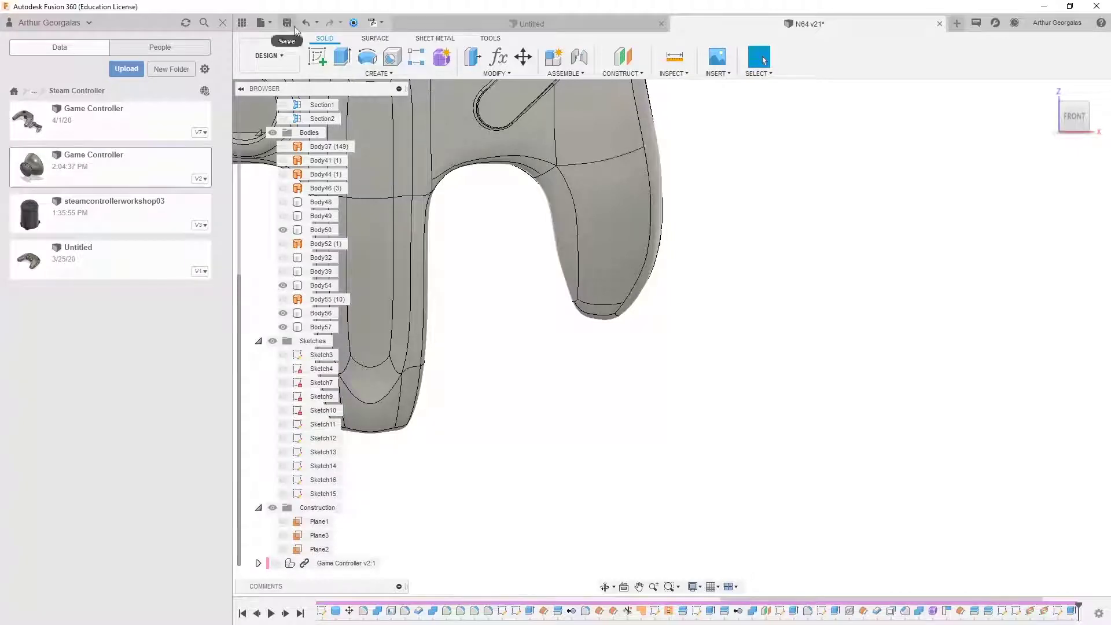
left_click(322, 56)
left_click(609, 241)
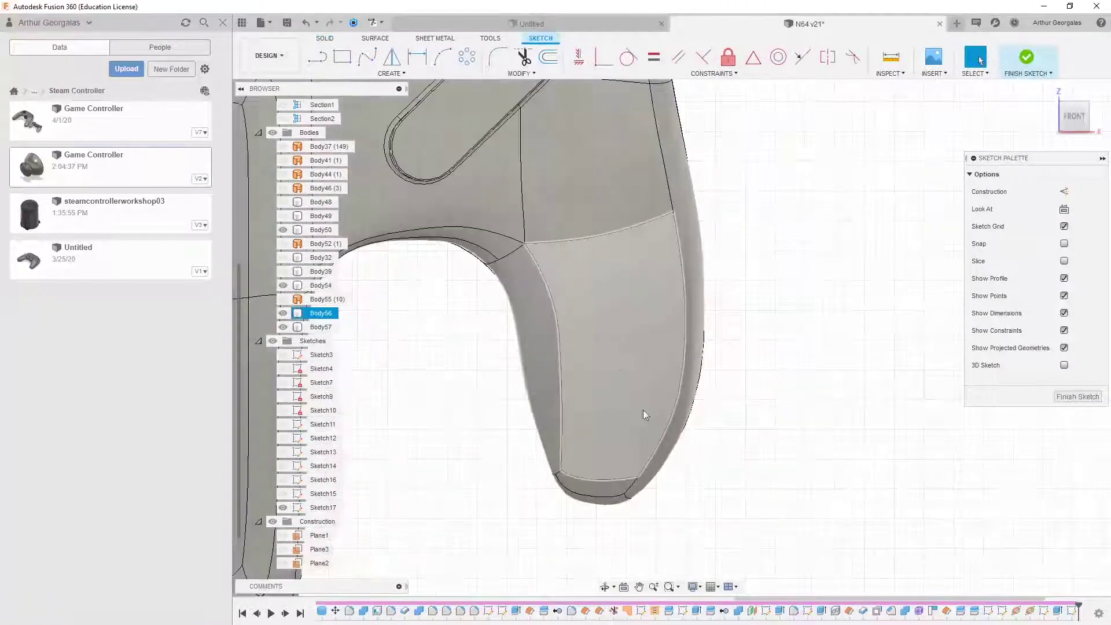
left_click(391, 73)
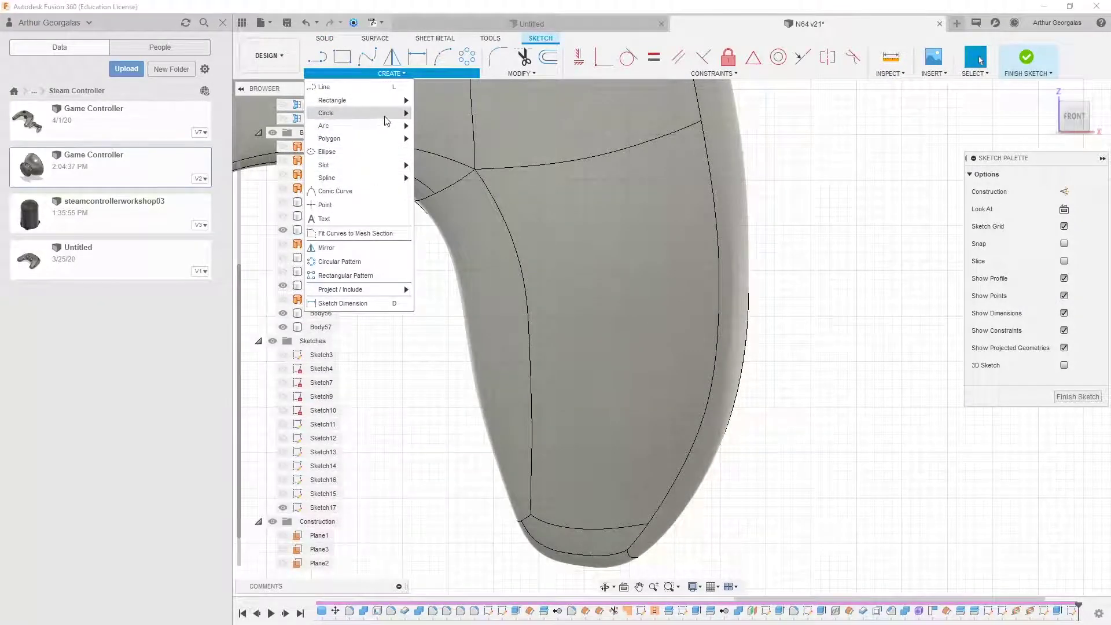
left_click(433, 113)
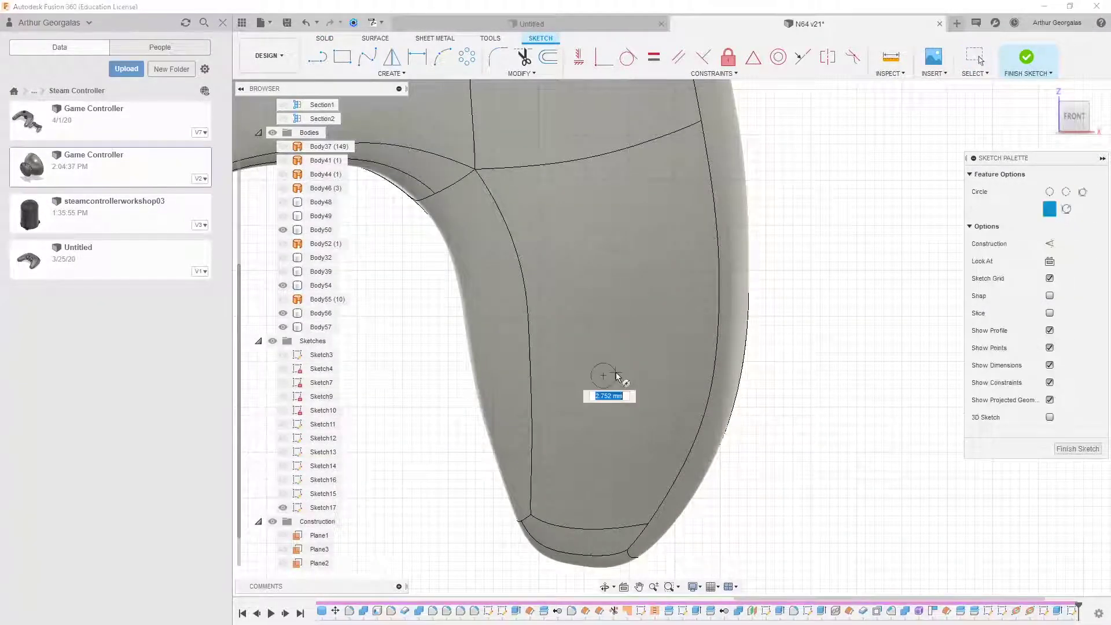
Step: Dimension the circle's diameter to 5 mm
key("d")
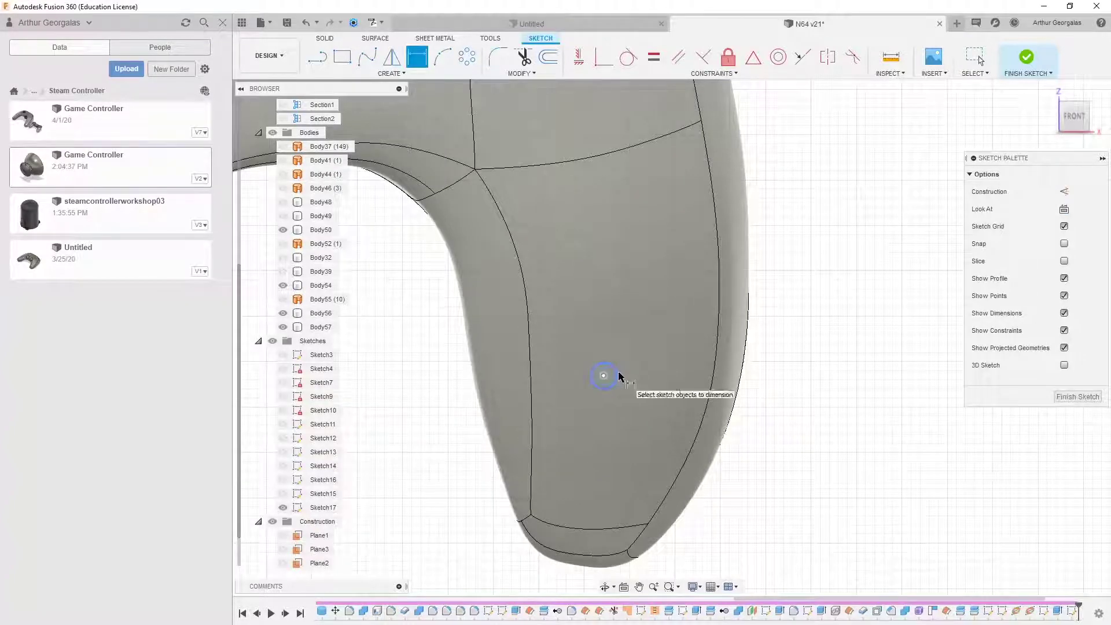
left_click(617, 376)
left_click(633, 372)
type("5")
key("Return")
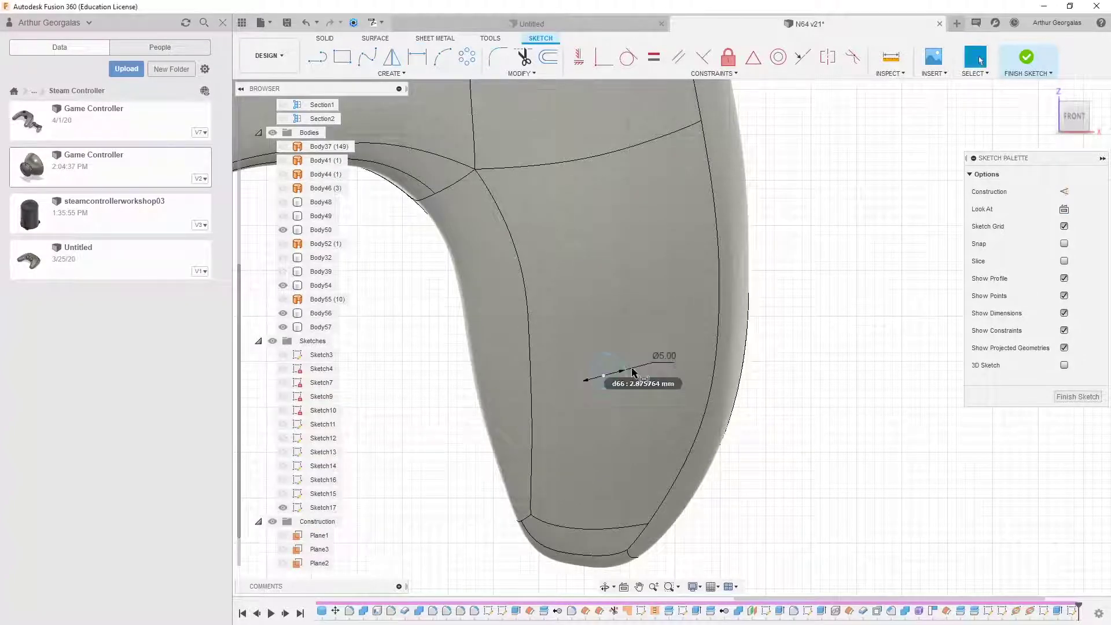
Step: Extrude the 5 mm circle with its start set to From Object, picking the right grip's curved front face
middle_click_drag(762, 293, 589, 290, "shift")
scroll(589, 289, "down", 2)
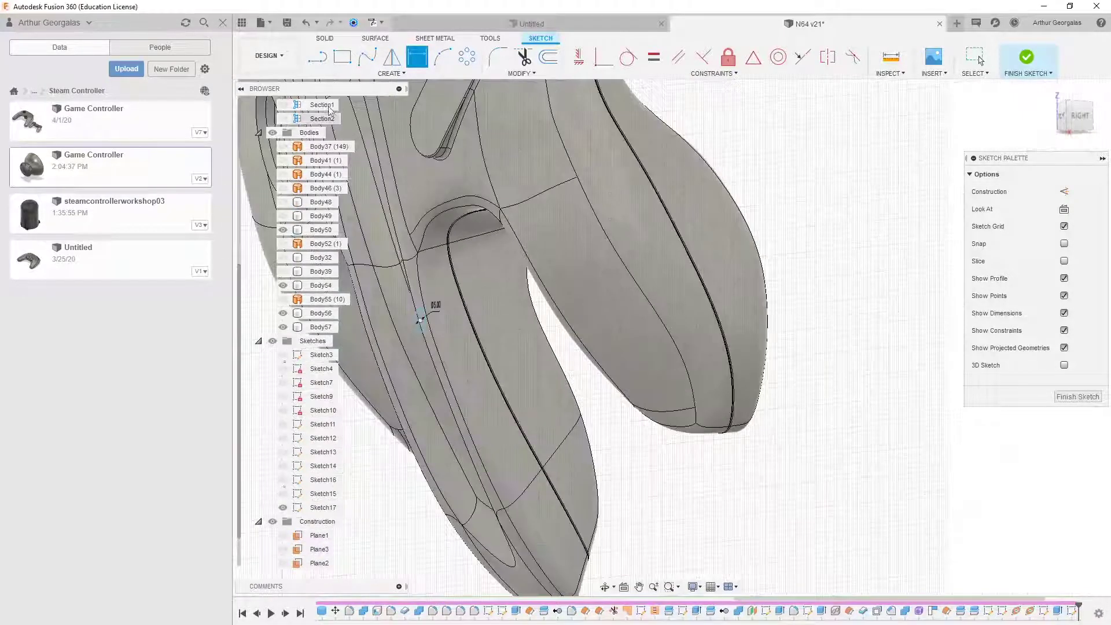
left_click(322, 39)
left_click(337, 58)
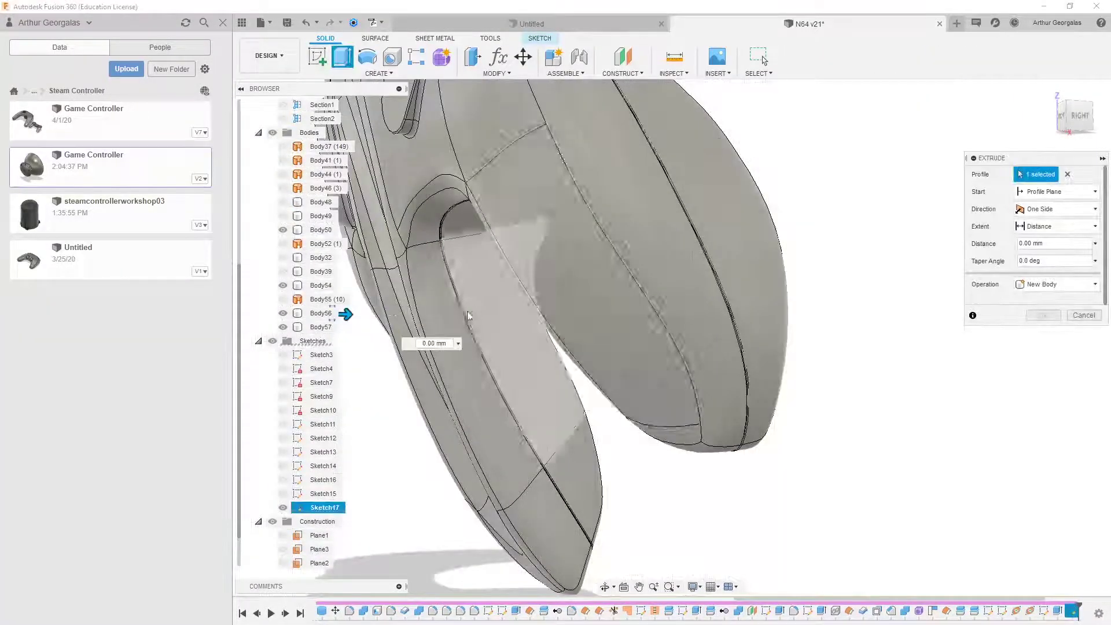
left_click(1064, 191)
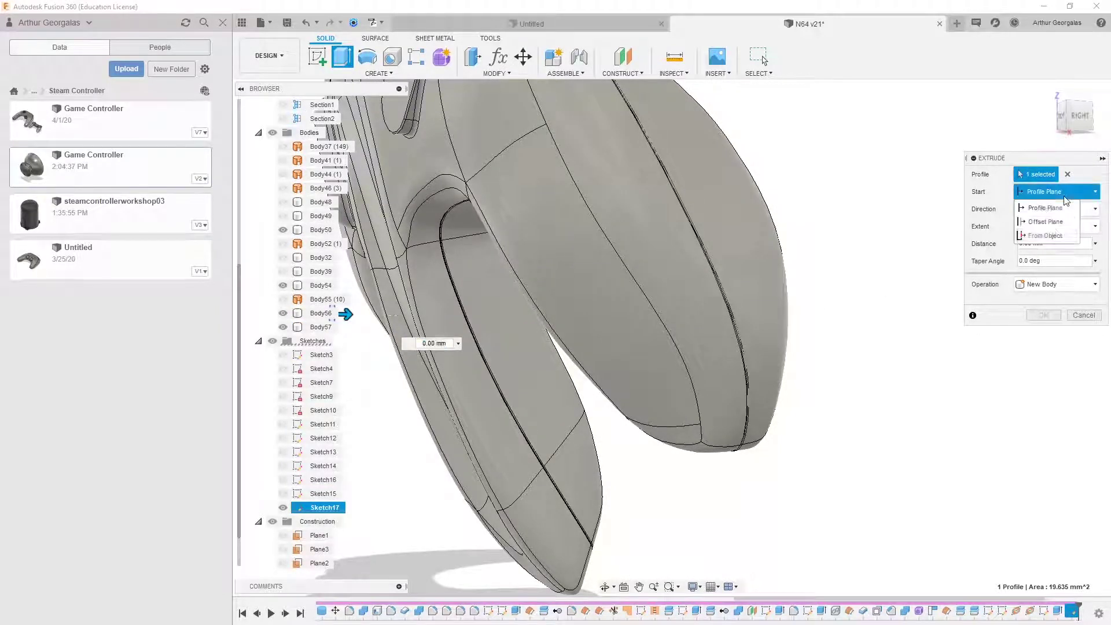
left_click(1048, 236)
left_click(585, 318)
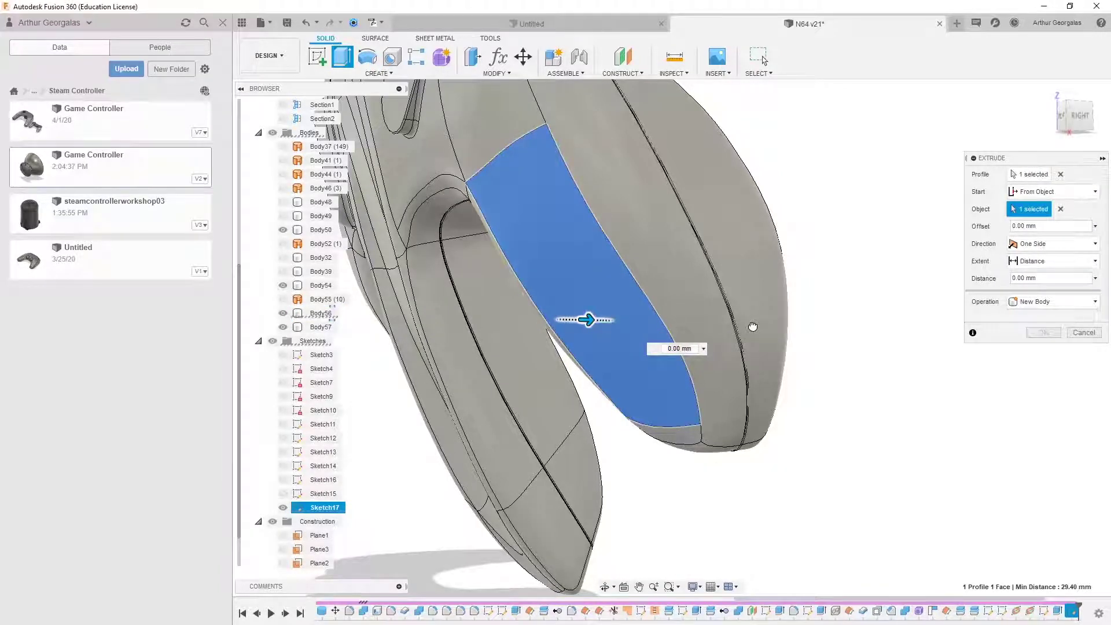
Step: Try extruding the 5 mm circle with its extent set to To Object, picking the right grip's rear face
left_click_drag(752, 327, 752, 323)
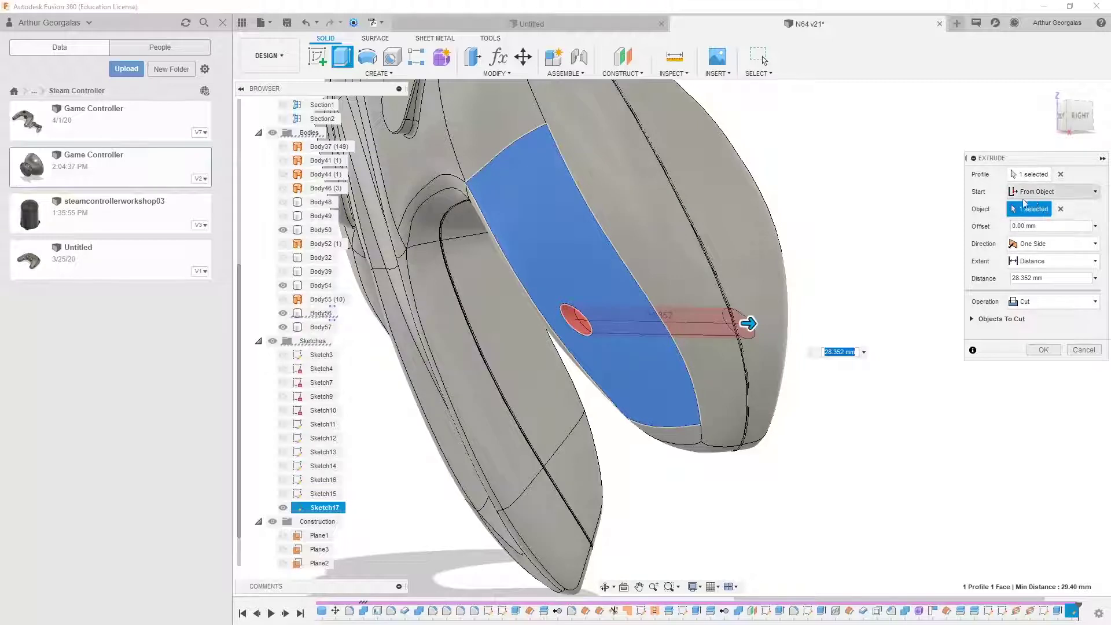
left_click(1022, 245)
left_click(1024, 247)
left_click(1031, 262)
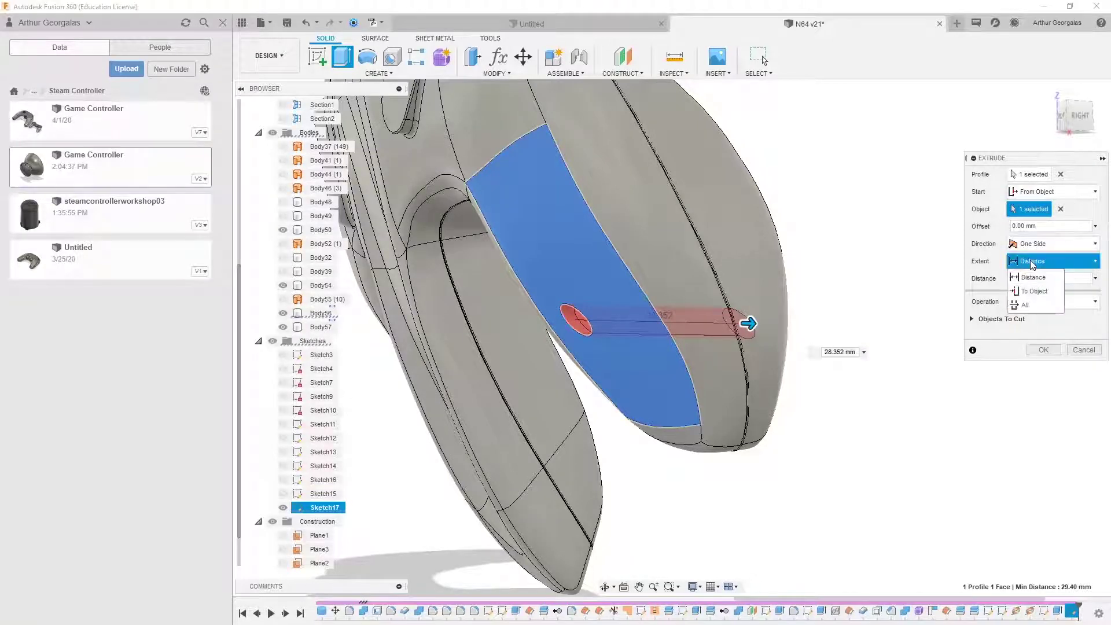
left_click(1025, 291)
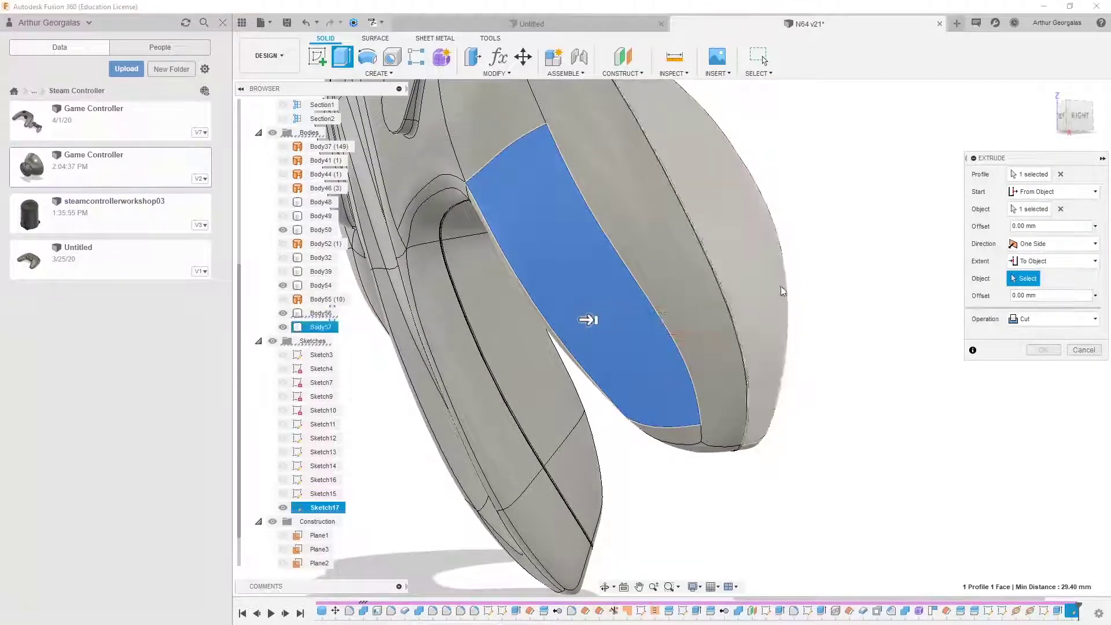
left_click(782, 290)
scroll(731, 340, "up", 5)
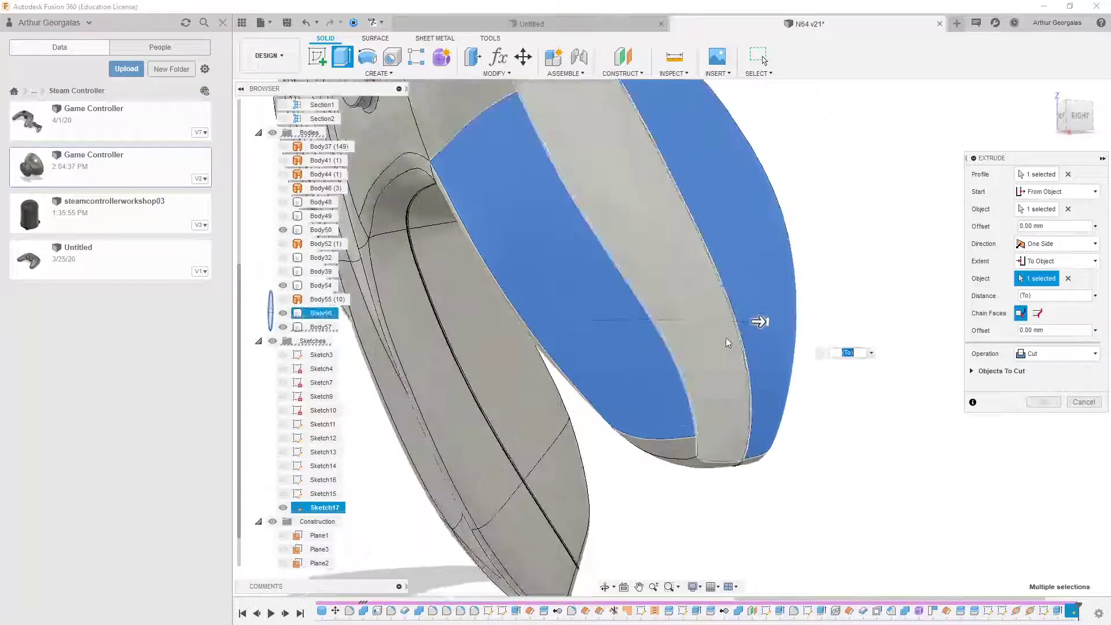
Step: Extrude the circle as a new body, with a Distance extent of 37.99 mm through the right grip
left_click(1045, 355)
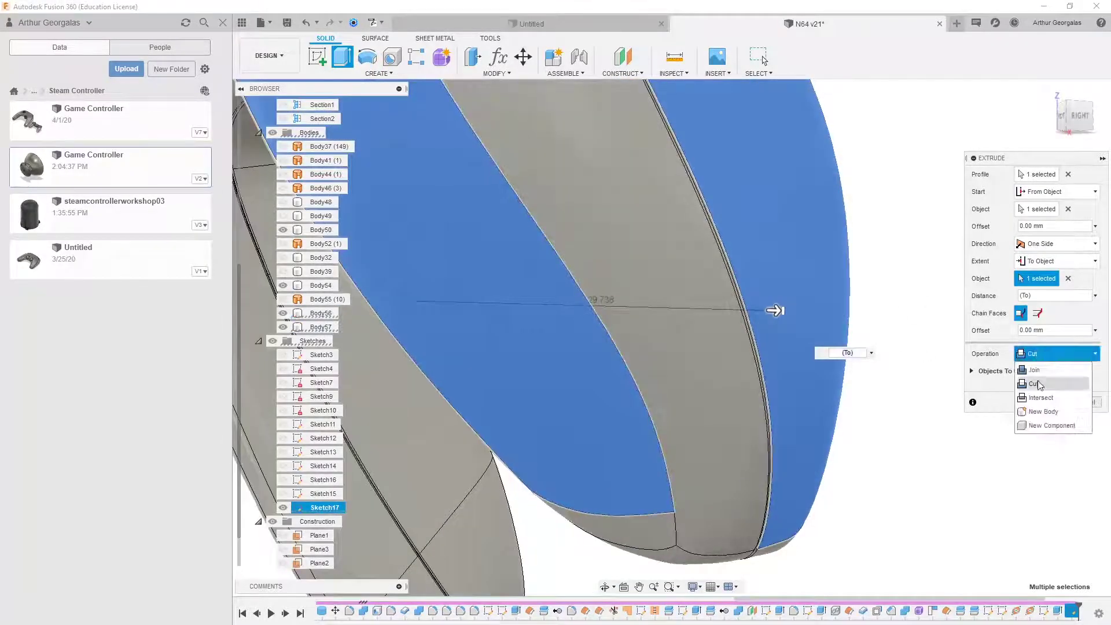
left_click(1050, 412)
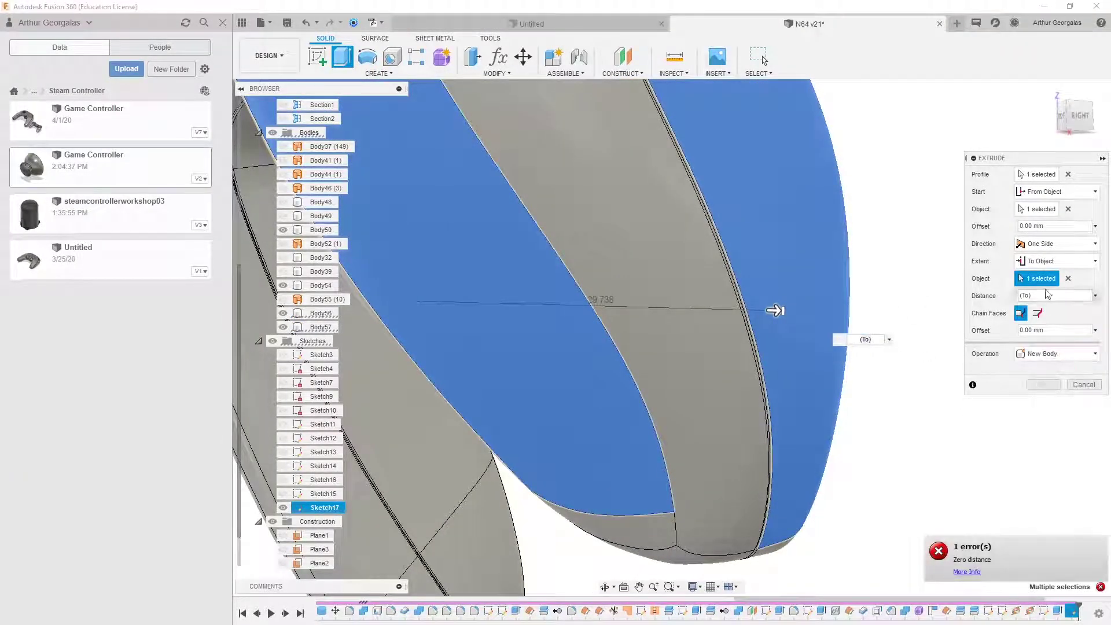
middle_click_drag(810, 296, 758, 287, "shift")
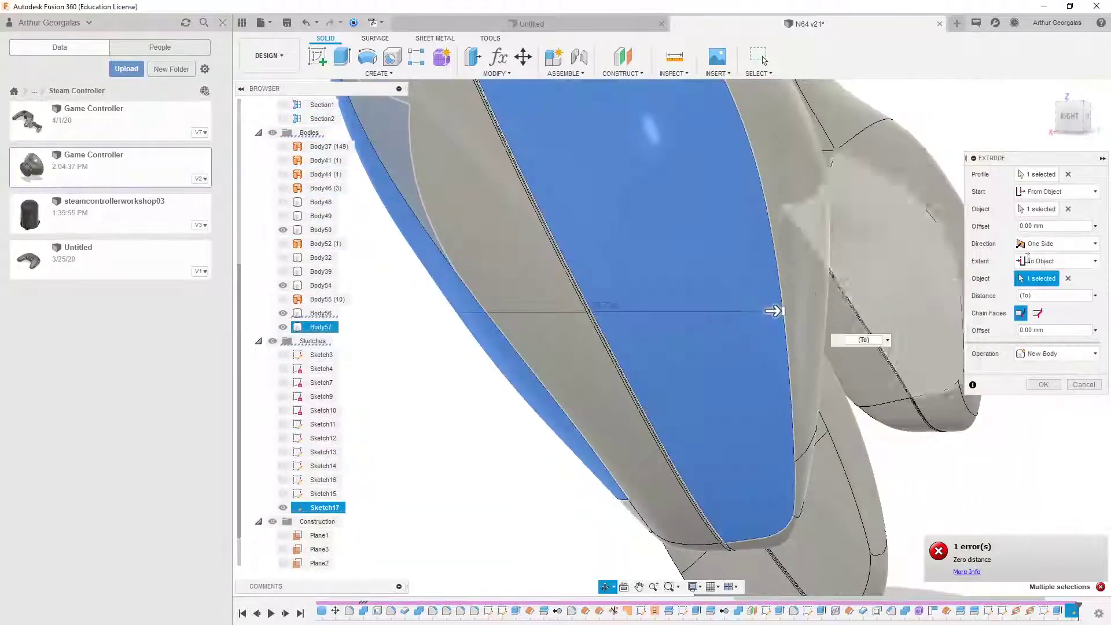
left_click(1056, 244)
left_click(1057, 244)
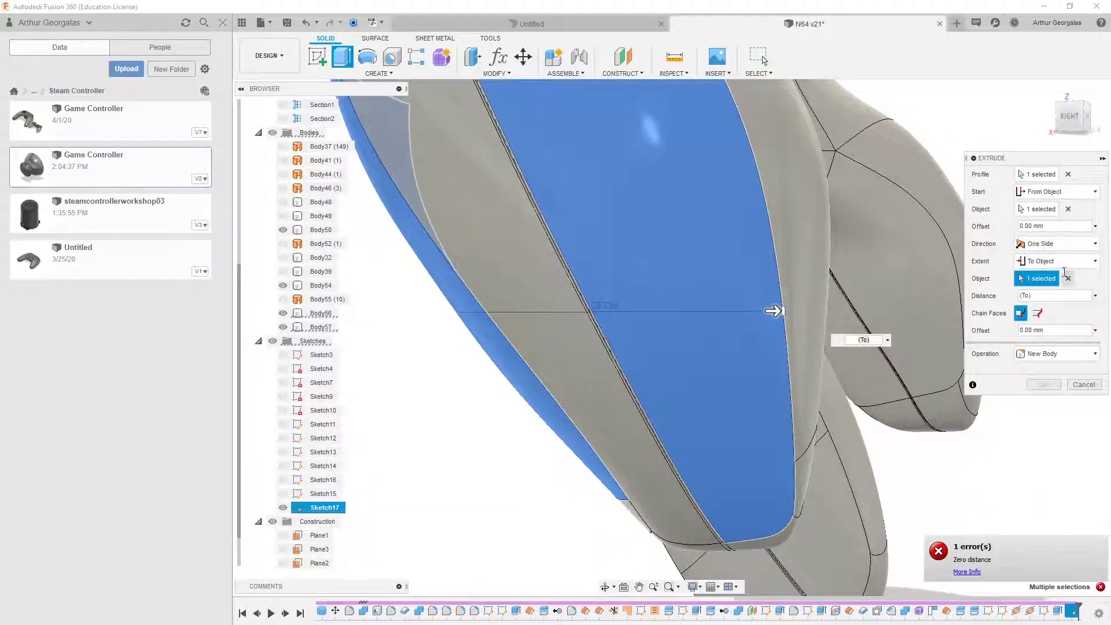
left_click(1057, 261)
left_click(1042, 275)
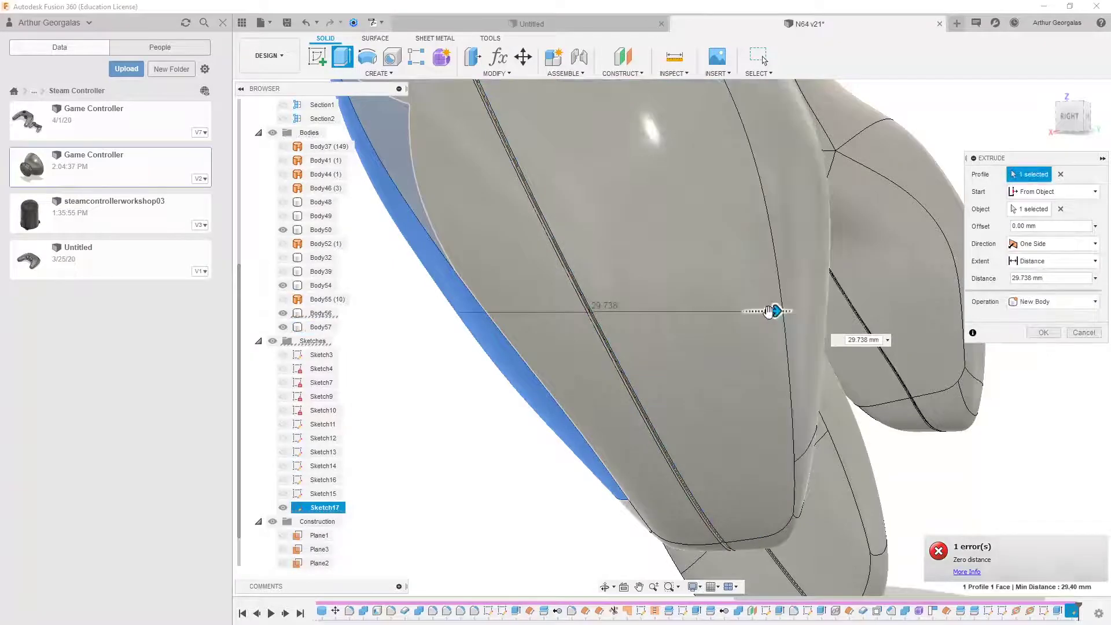
left_click_drag(769, 311, 866, 321)
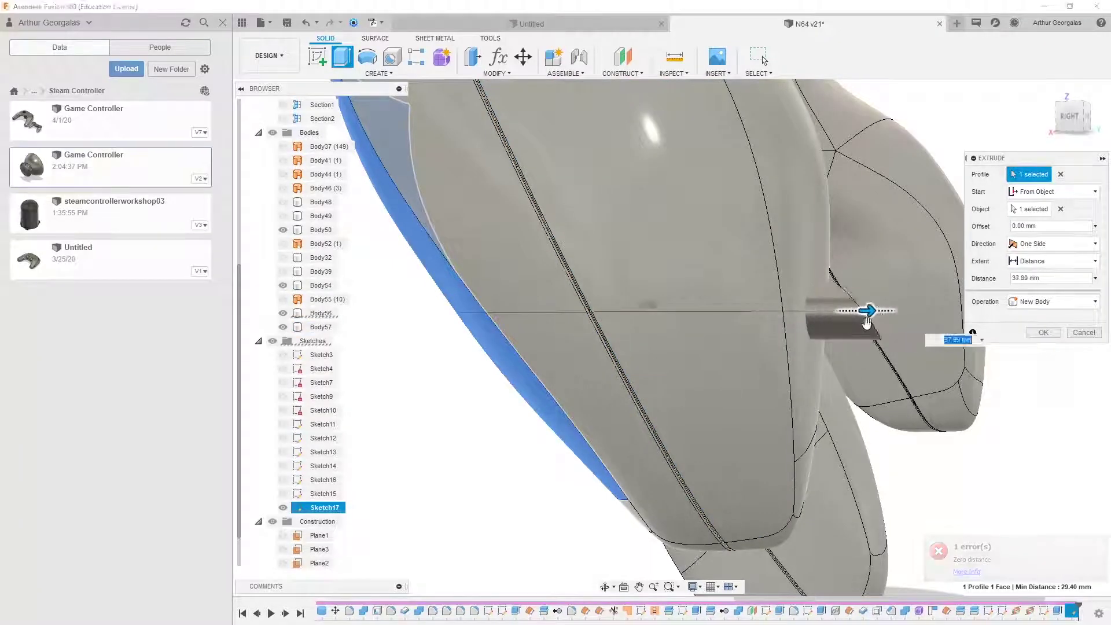
mouse_move(866, 322)
middle_mouse_down("shift")
mouse_move(803, 300)
mouse_move(850, 316)
middle_mouse_up("shift")
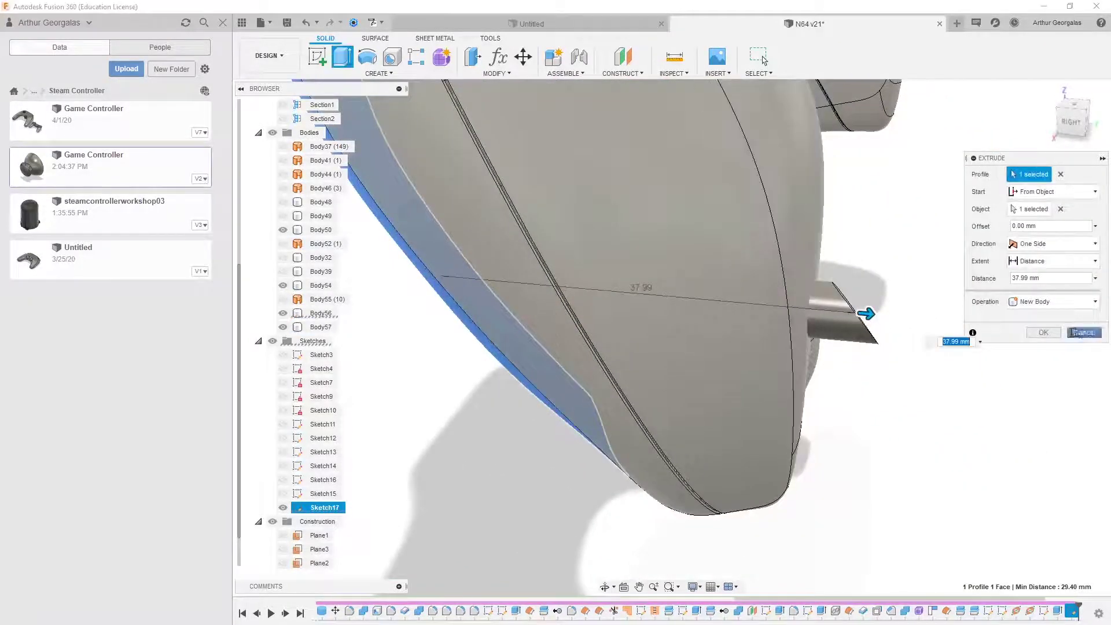
left_click(1043, 332)
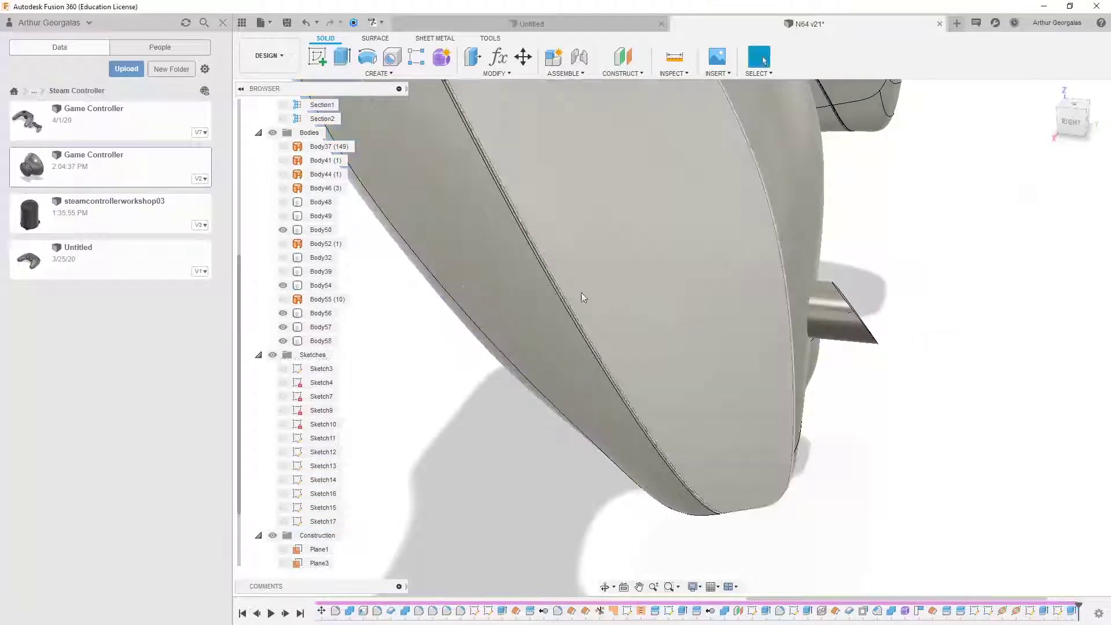
Step: Hide the front shell half, Body56, and examine the rod passing through the right grip
left_click(523, 280)
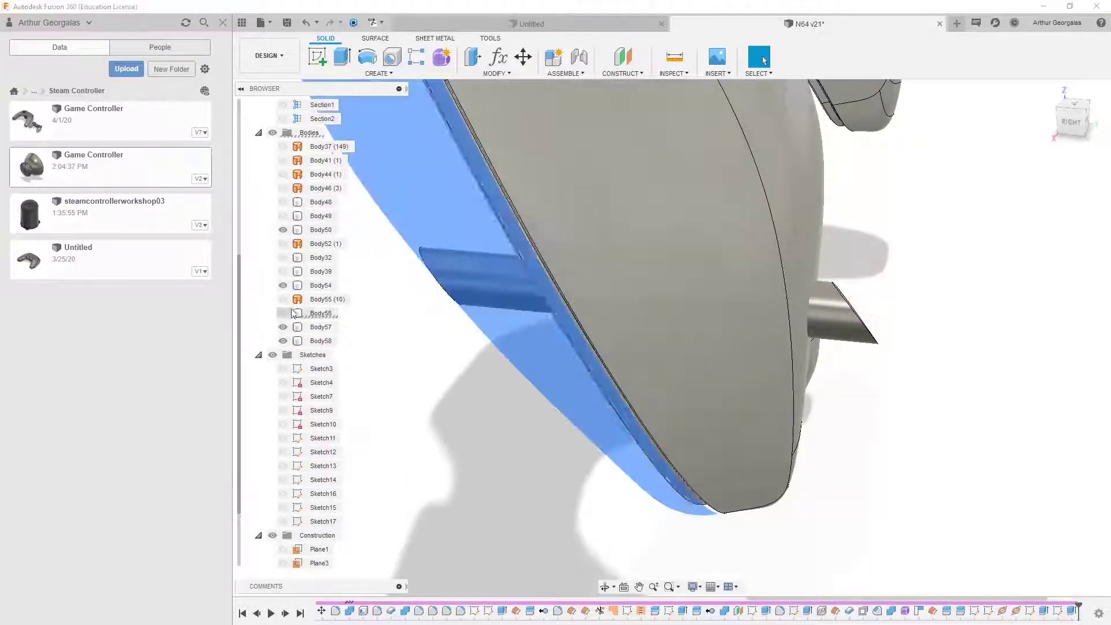
left_click(320, 327)
middle_click_drag(607, 260, 724, 266, "shift")
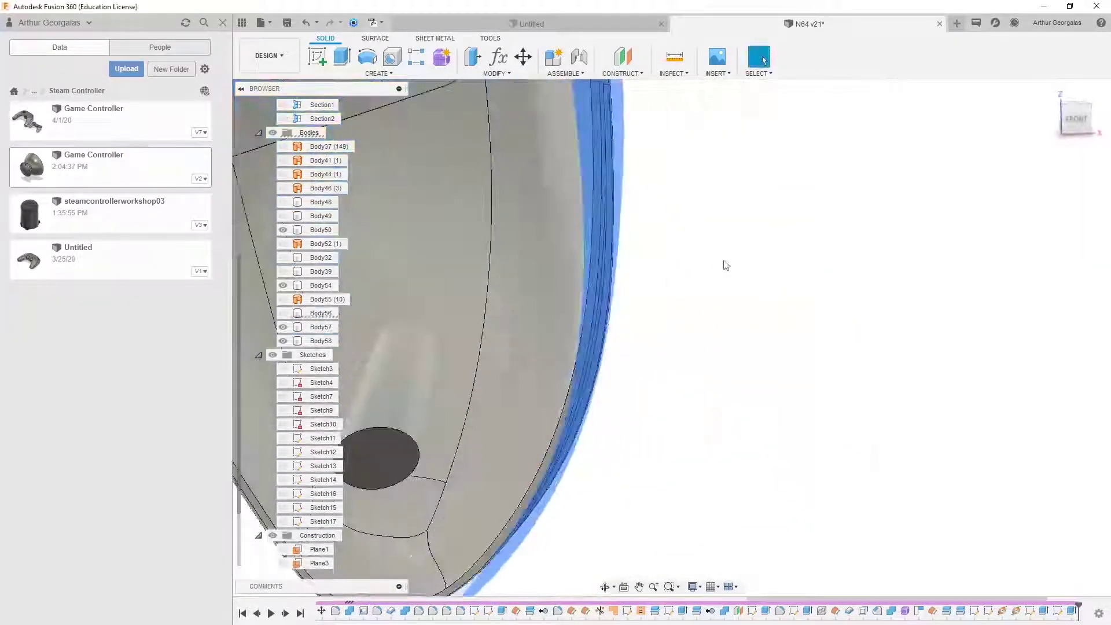
scroll(724, 265, "down", 4)
middle_click_drag(543, 354, 657, 248, "shift")
left_click(656, 248)
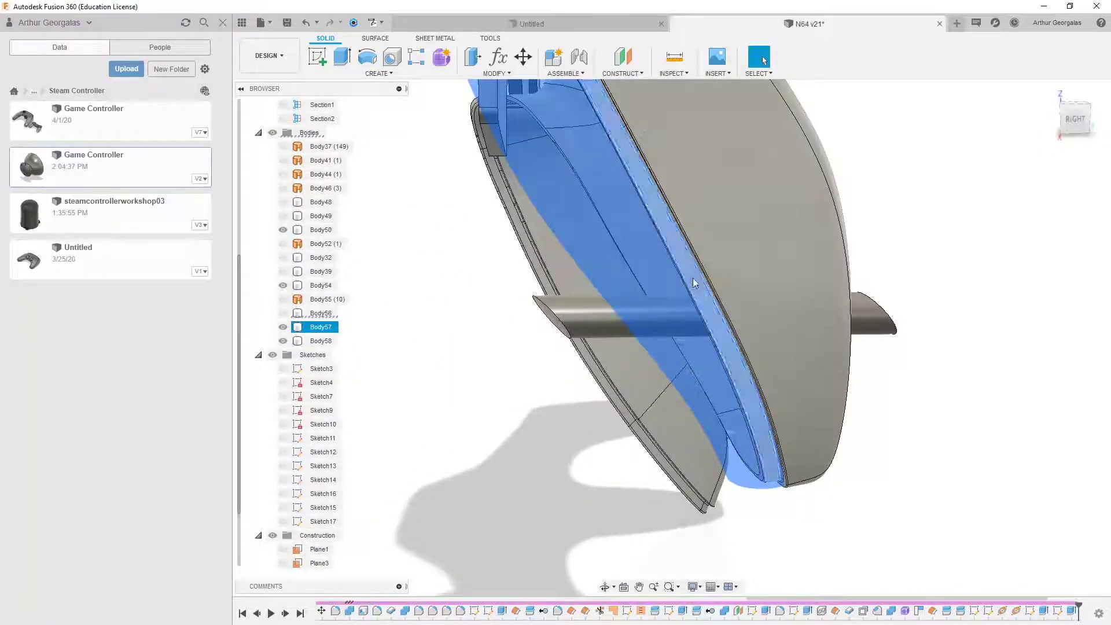
left_click(914, 318)
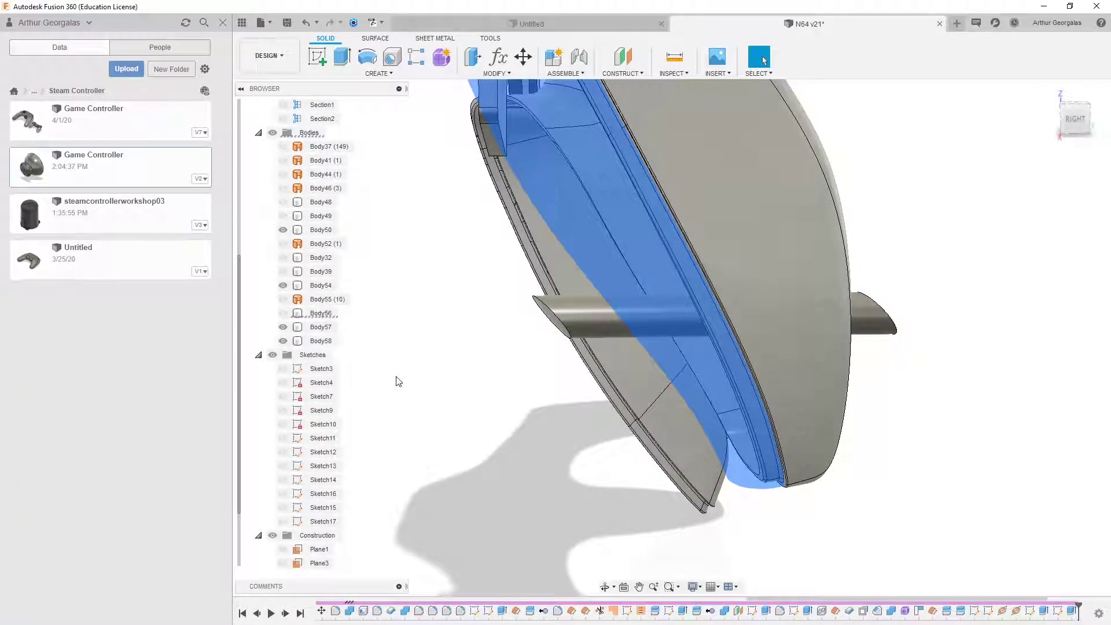
scroll(530, 321, "down", 3)
middle_click_drag(639, 280, 675, 258, "shift")
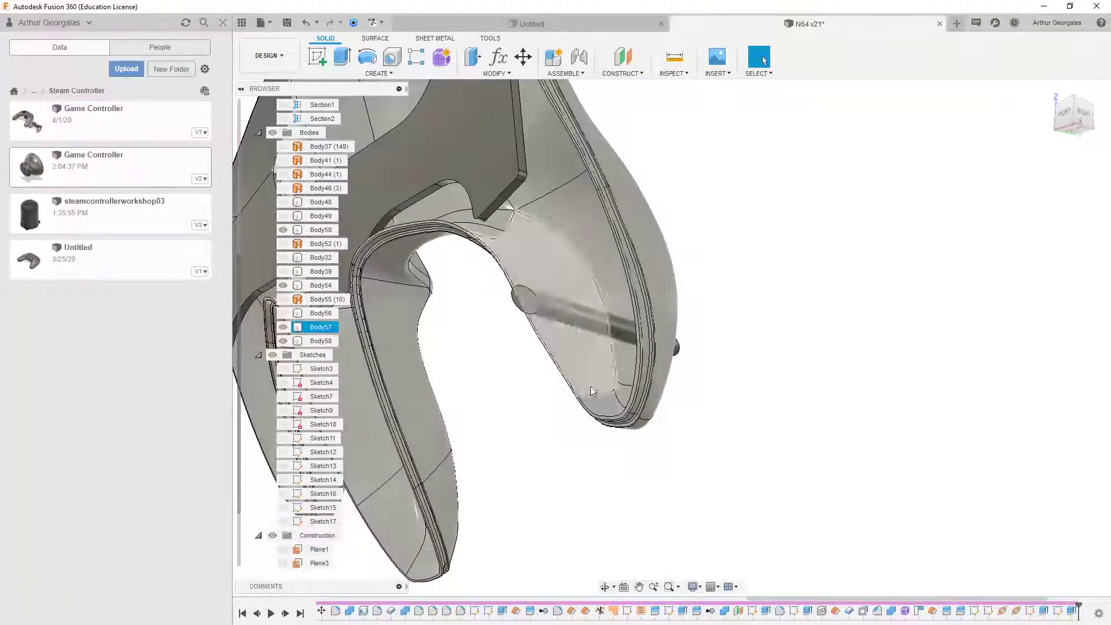
left_click(1086, 113)
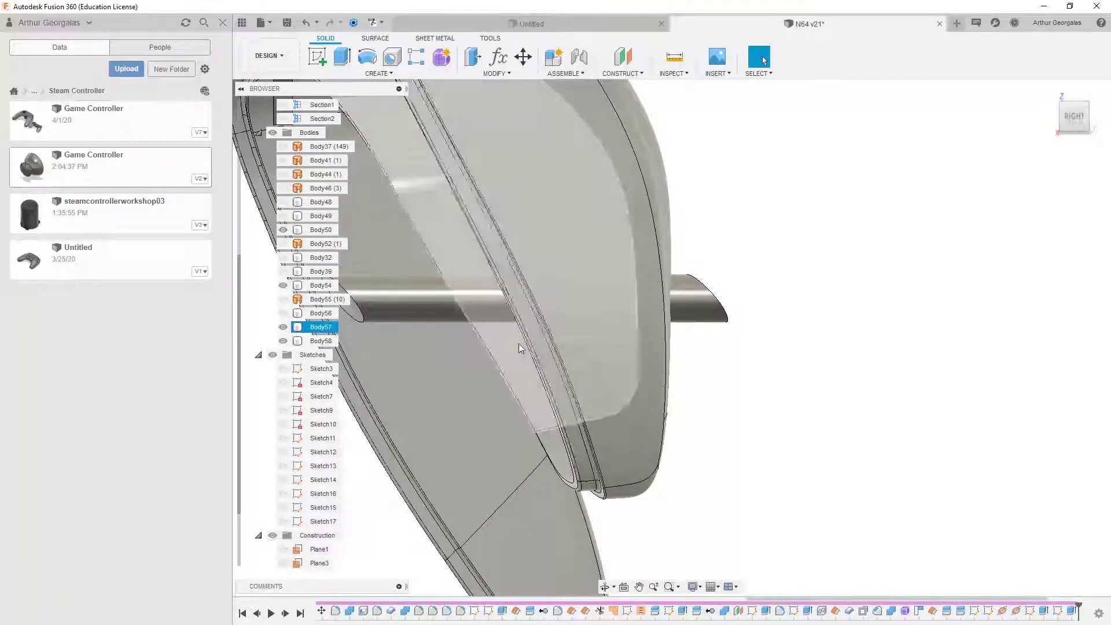
scroll(740, 365, "down", 2)
left_click(751, 382)
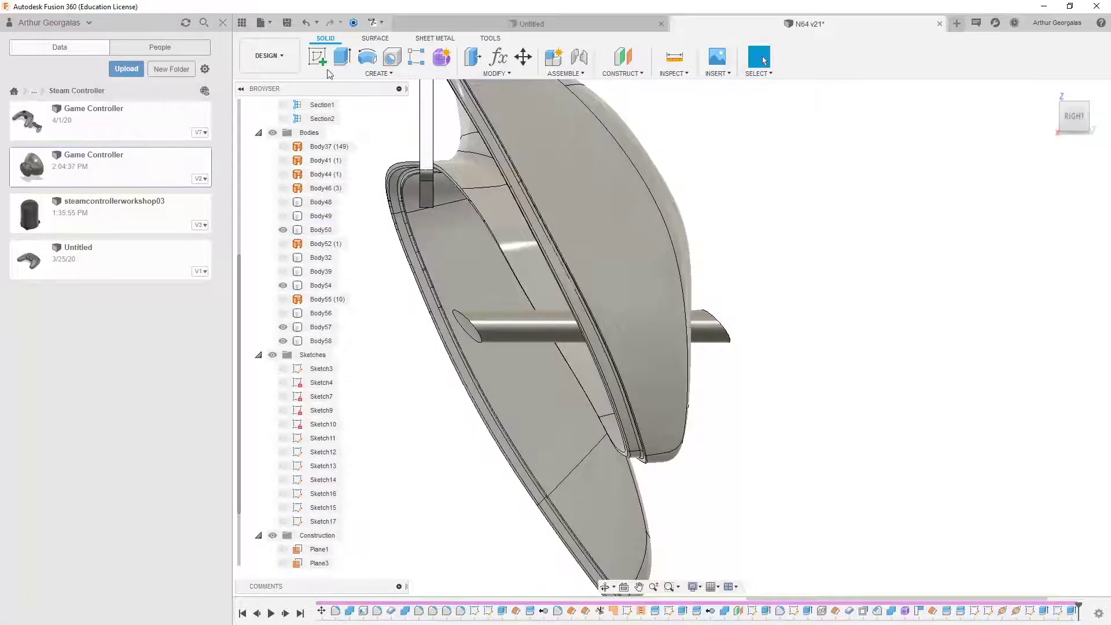
Step: Start a sketch on the right plane and draw a vertical line across the rod, just inside the rear shell half
left_click(317, 57)
left_click(717, 329)
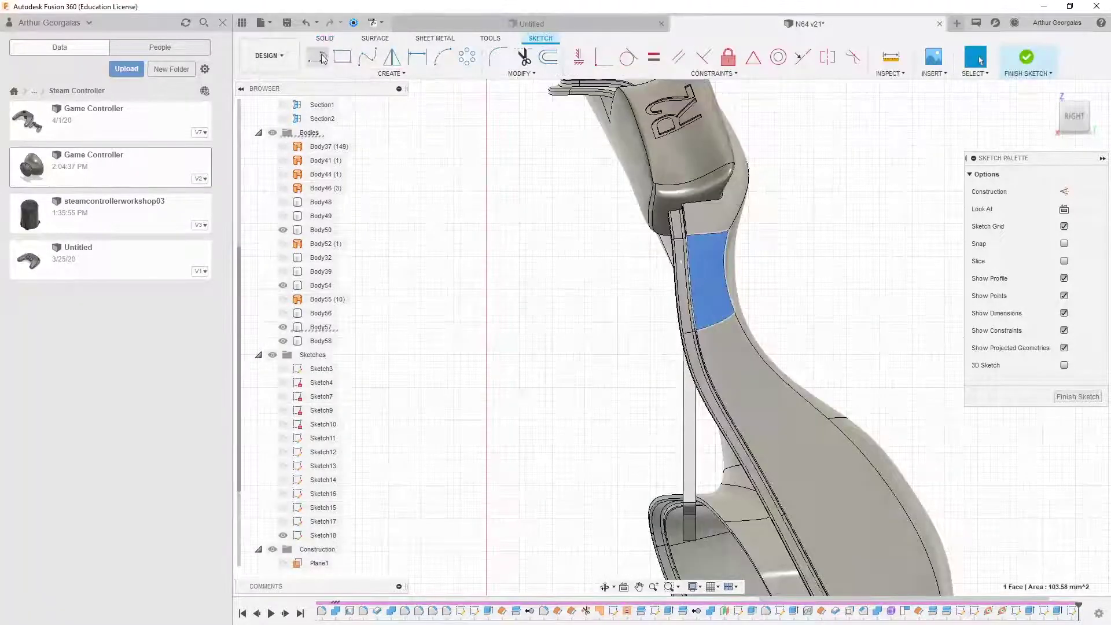
left_click(318, 57)
scroll(699, 235, "down", 4)
middle_click_drag(778, 437, 699, 194)
scroll(699, 194, "up", 7)
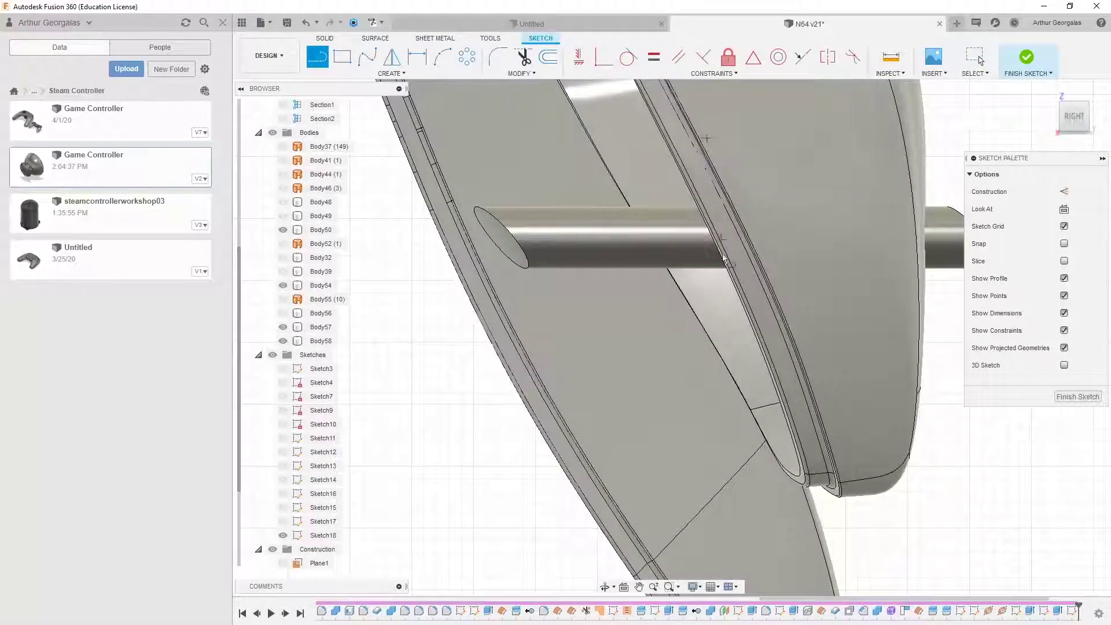
left_click(706, 310)
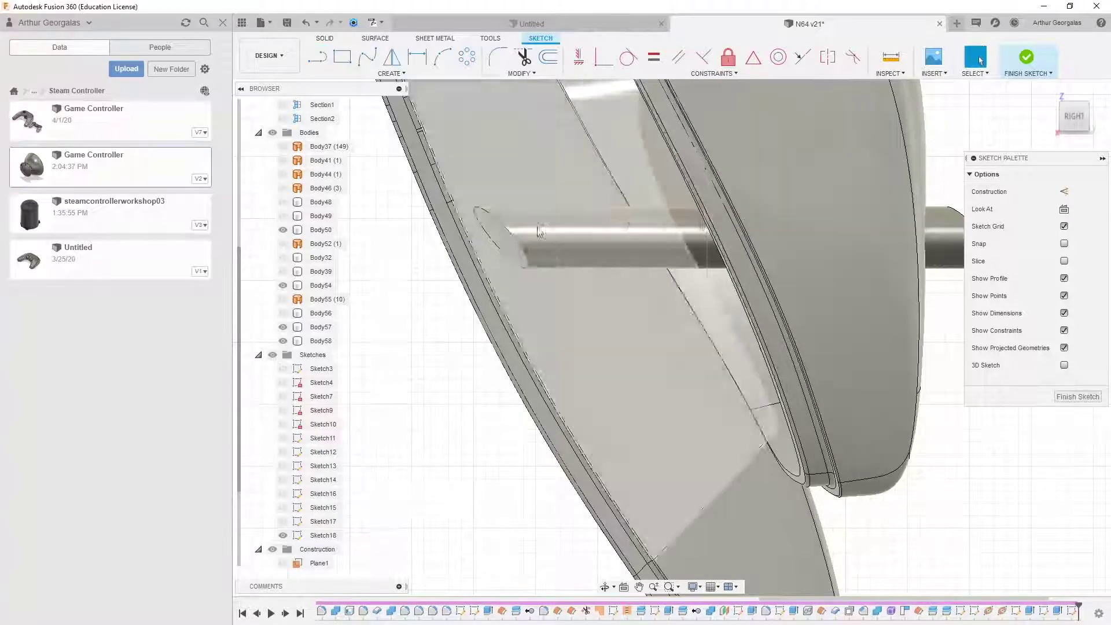
Step: Split the rod body, Body58, using the sketched vertical line as the splitting tool
left_click(376, 38)
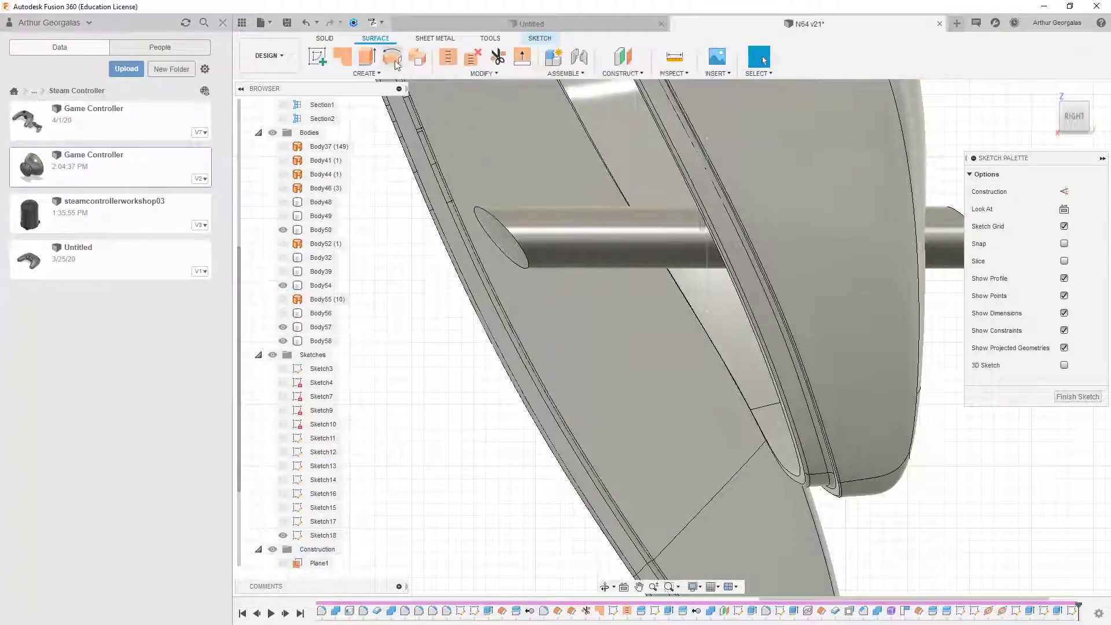
left_click(483, 73)
left_click(488, 226)
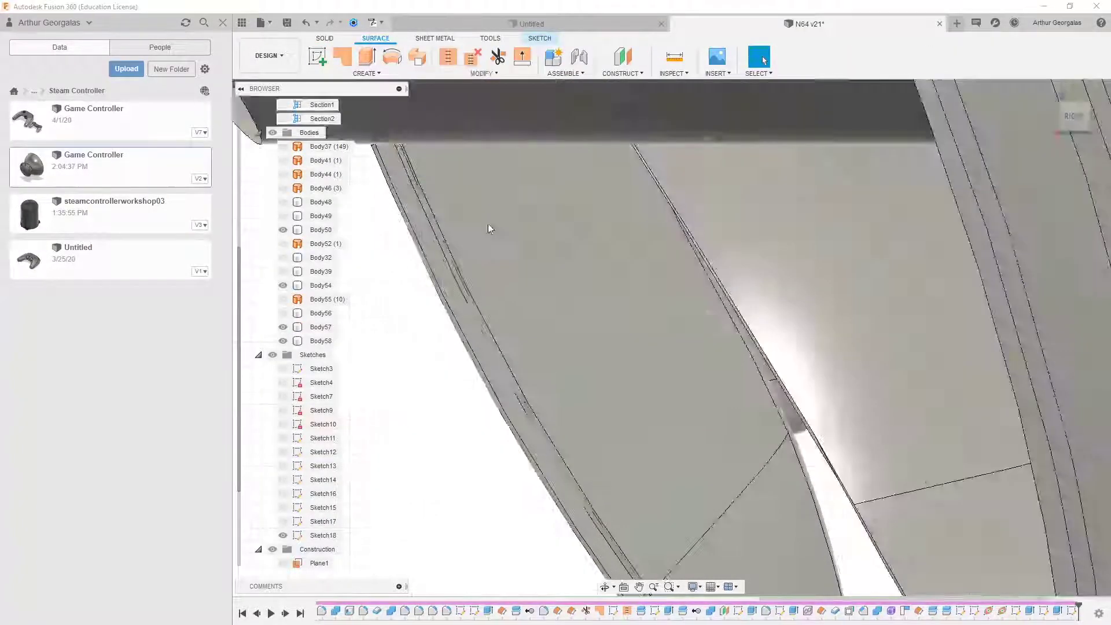
left_click(693, 239)
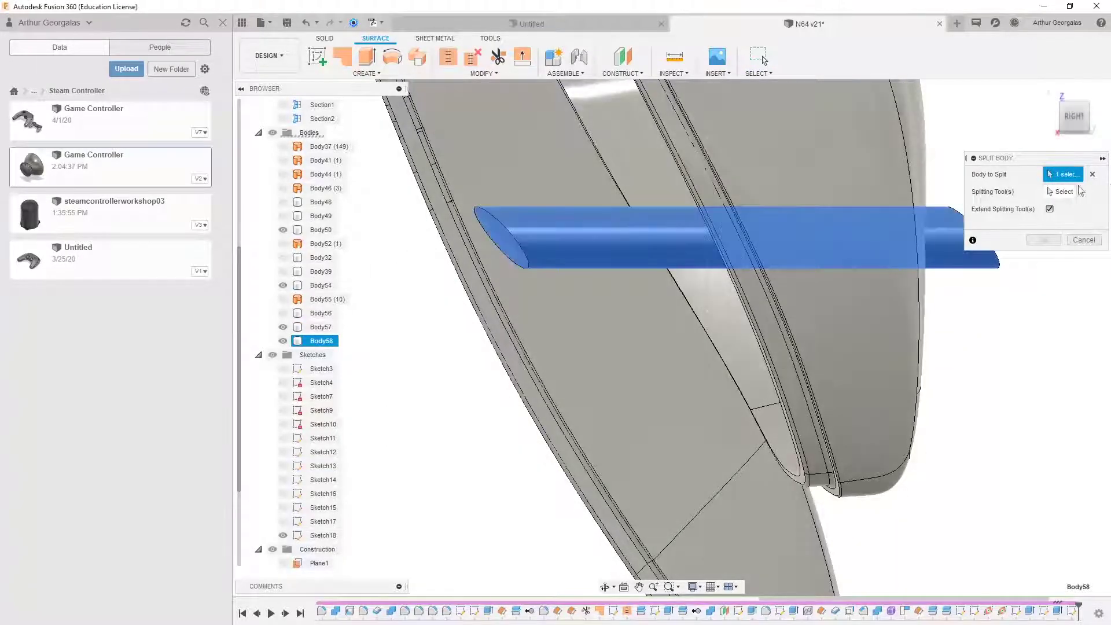
left_click(708, 286)
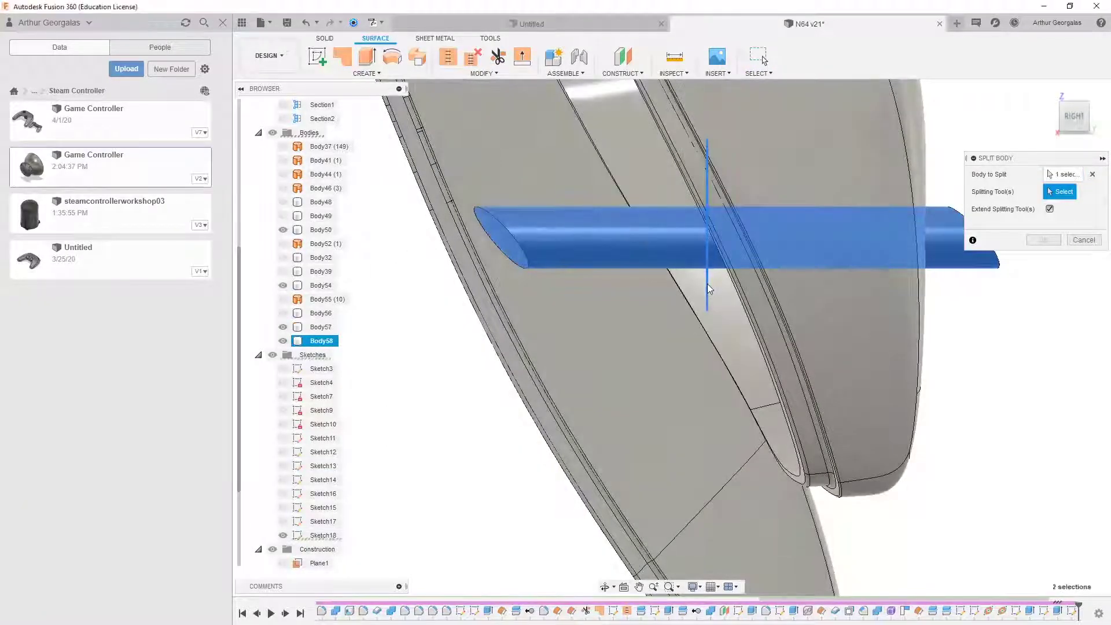
left_click(707, 284)
middle_click_drag(793, 250, 806, 265, "shift")
scroll(804, 263, "down", 4)
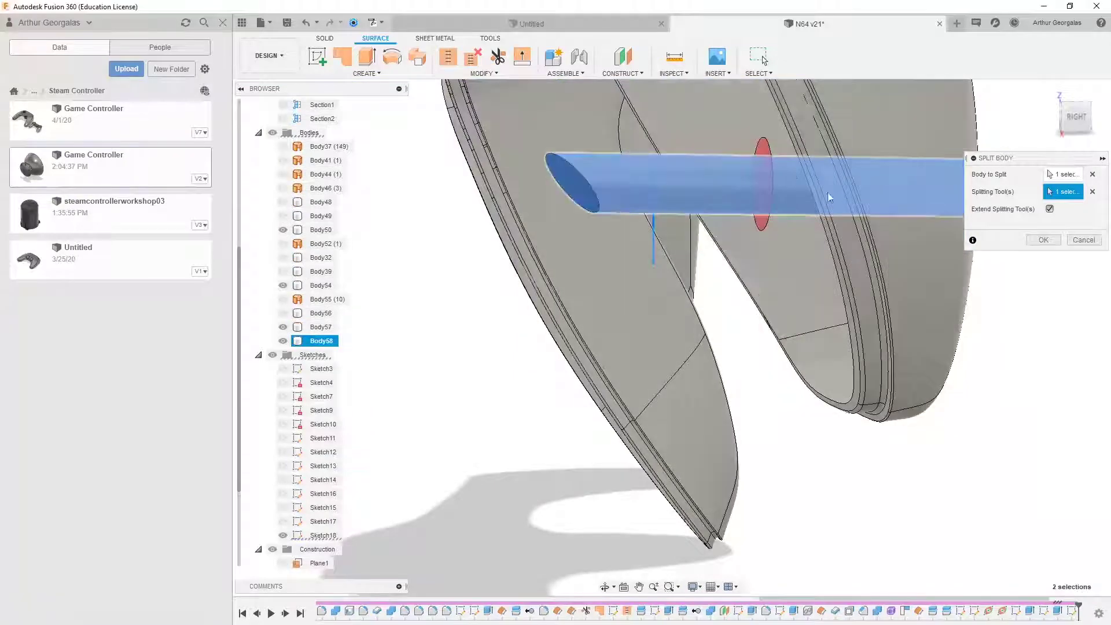
left_click(1043, 239)
Step: Hide the front piece of the split rod, Body59, and examine the piece that remains inside the grip
left_click(784, 213)
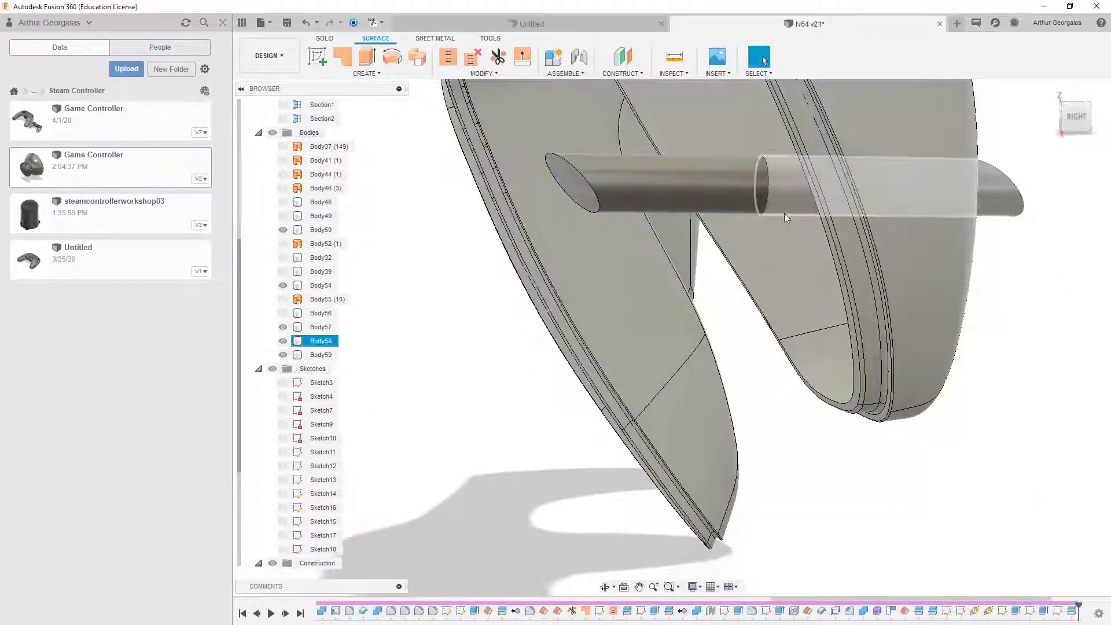
middle_click_drag(783, 196, 846, 186, "shift")
mouse_move(764, 174)
middle_mouse_down("shift")
mouse_move(752, 168)
mouse_move(760, 161)
middle_mouse_up("shift")
scroll(772, 152, "up", 5)
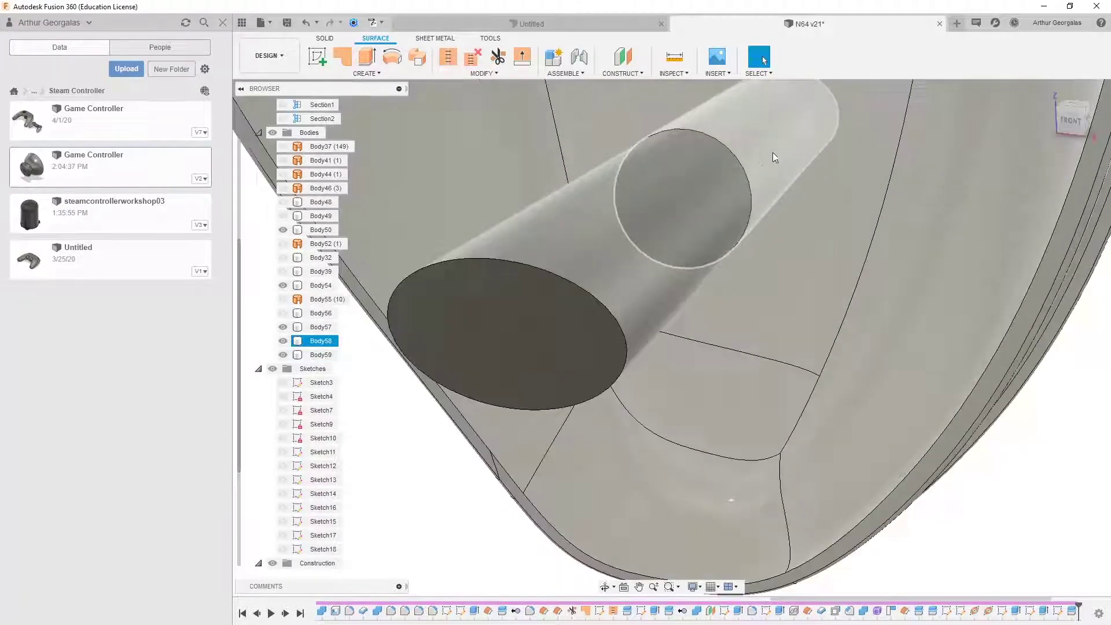
left_click(709, 164)
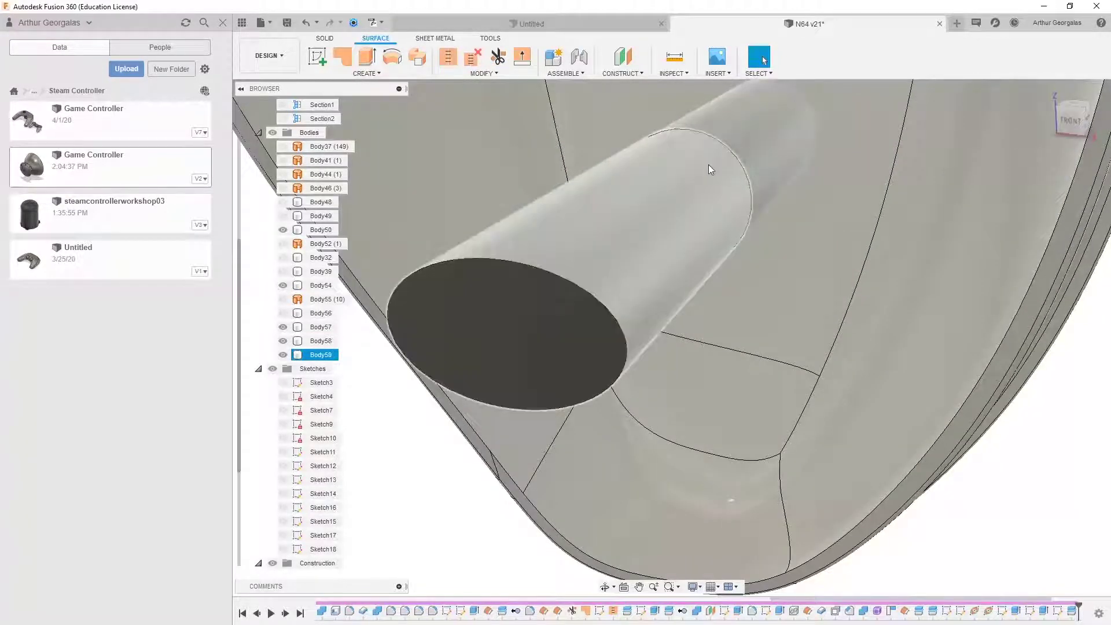
left_click(708, 166)
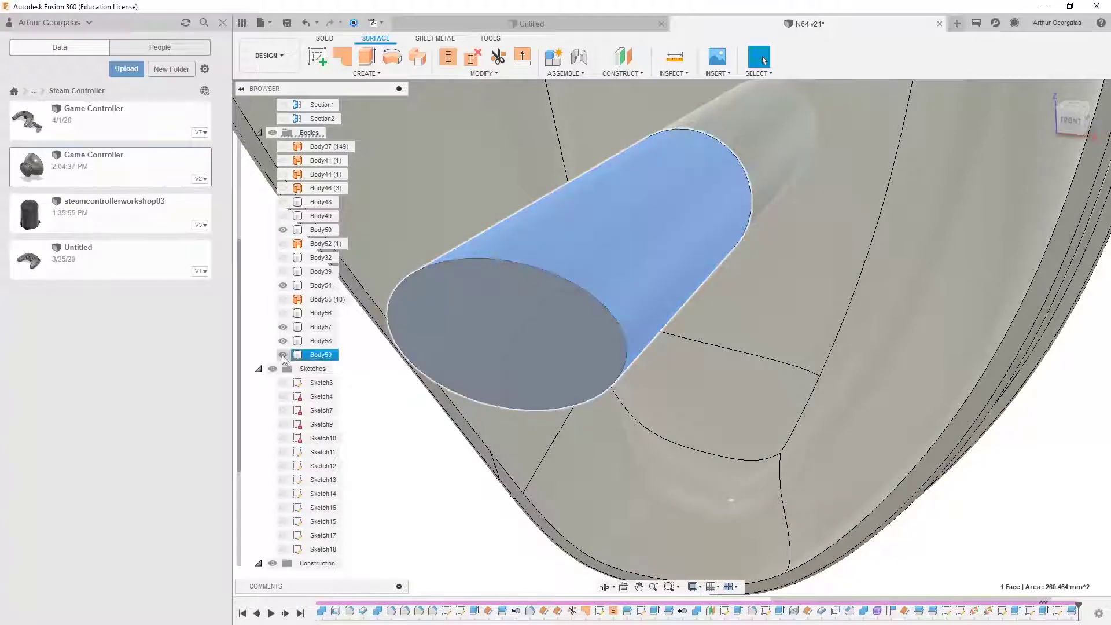
left_click(282, 355)
left_click(282, 354)
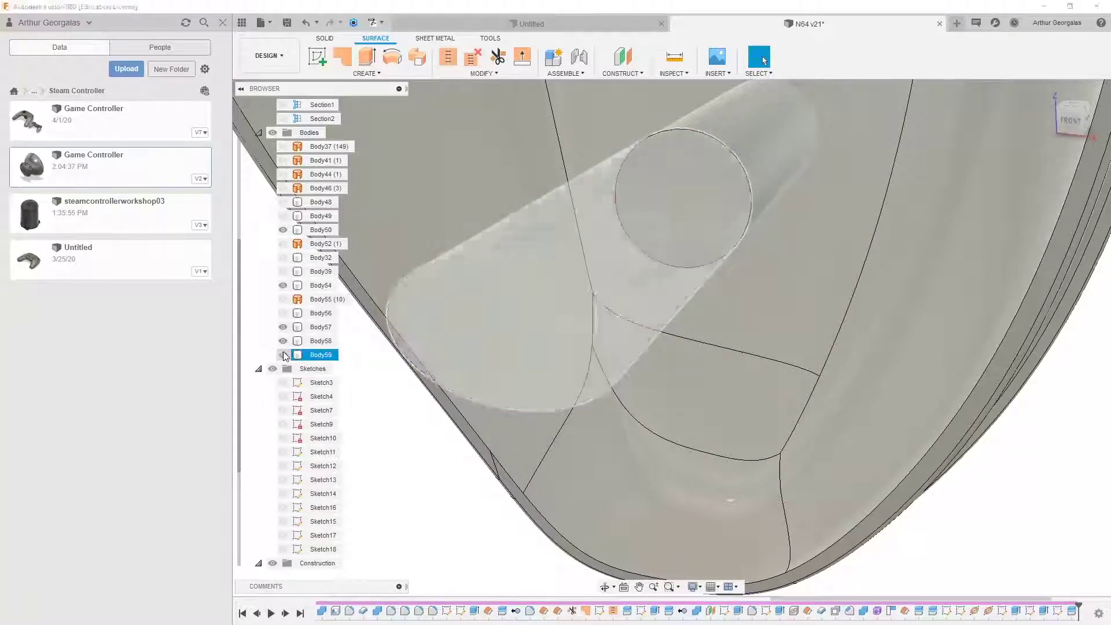
scroll(821, 282, "down", 3)
middle_click_drag(828, 250, 800, 220, "shift")
key("Escape")
scroll(800, 220, "up", 3)
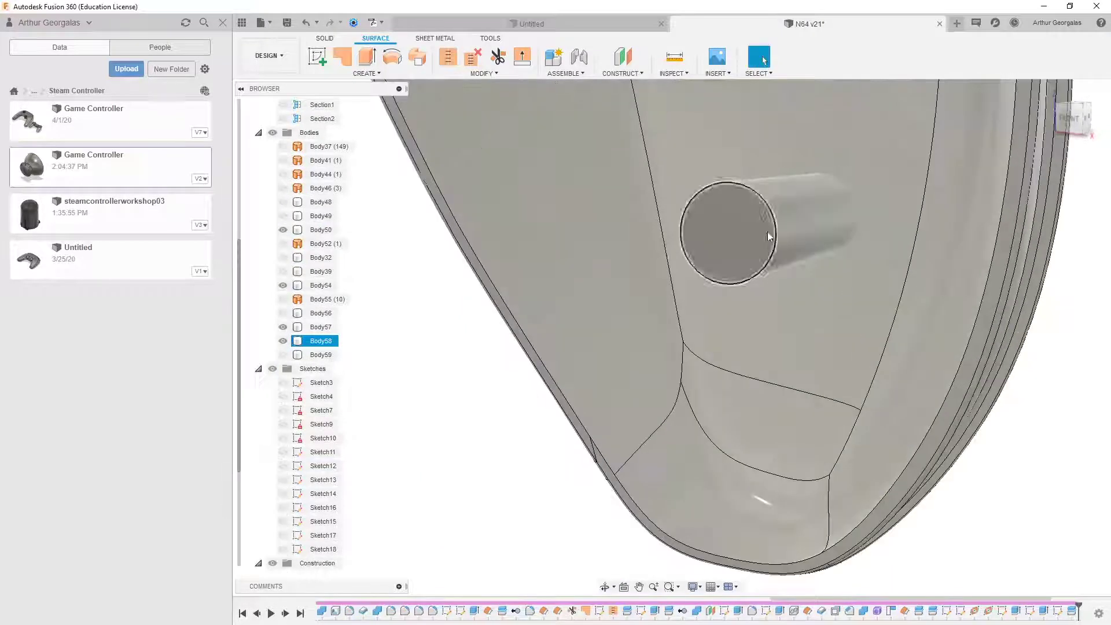
Step: Start a two-distance chamfer on the rod's front circular edge with distances of about 0.35 mm and 18.1 mm
key("Escape")
left_click(338, 42)
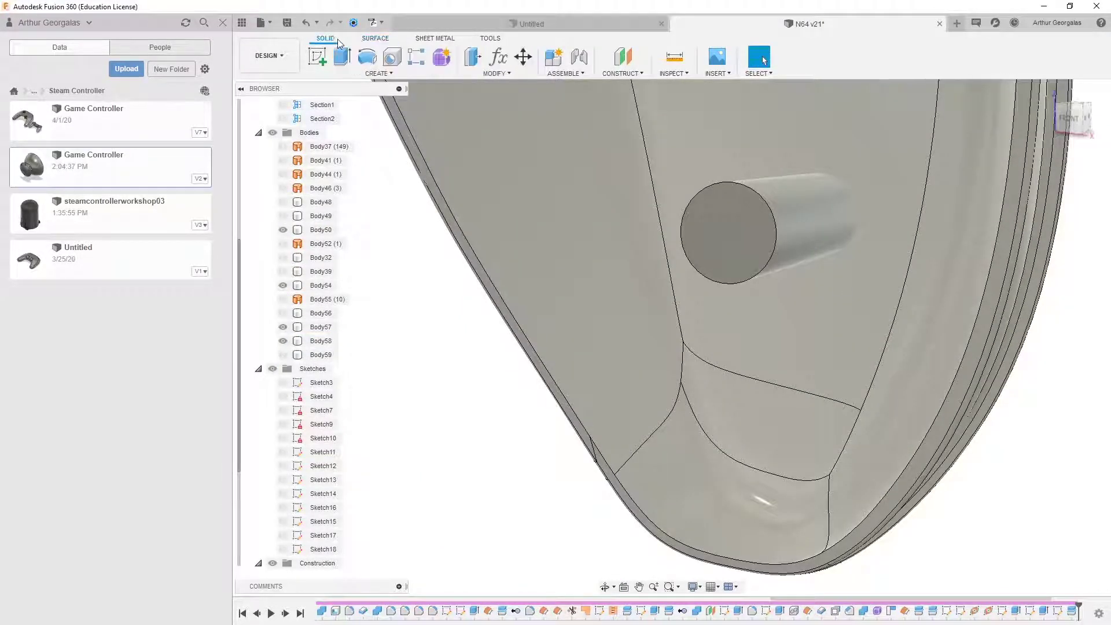
left_click(377, 73)
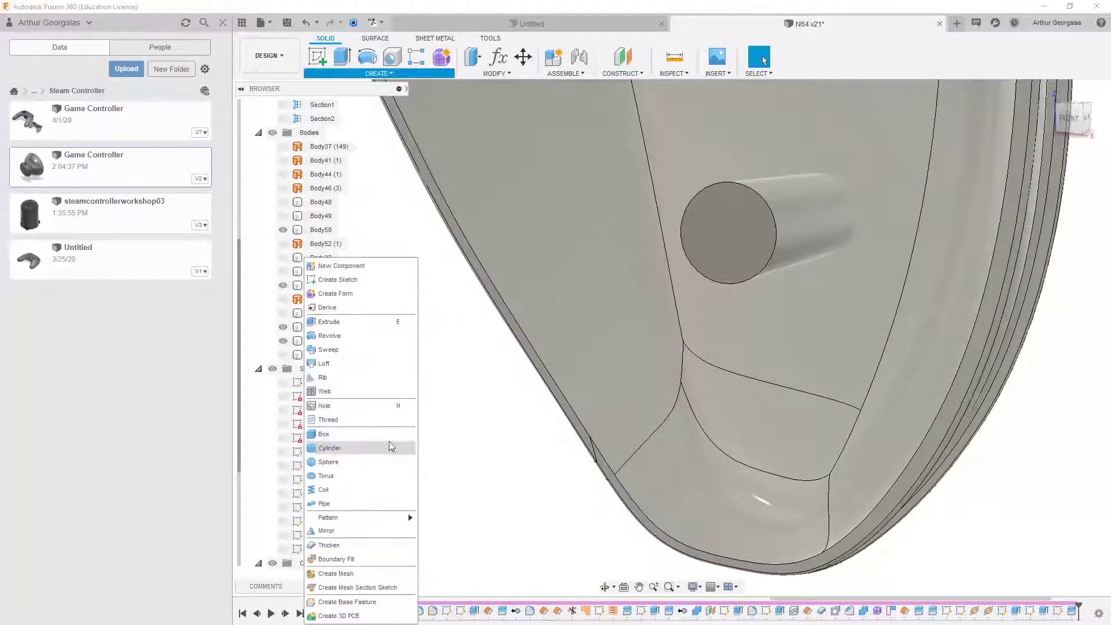
left_click(497, 73)
left_click(485, 115)
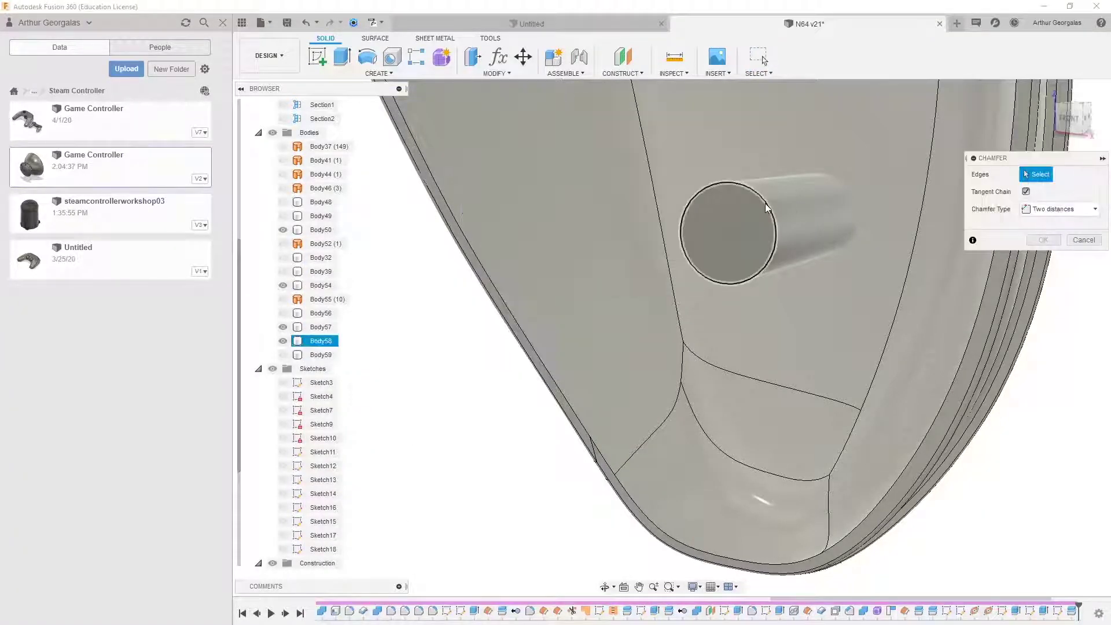
left_click(766, 207)
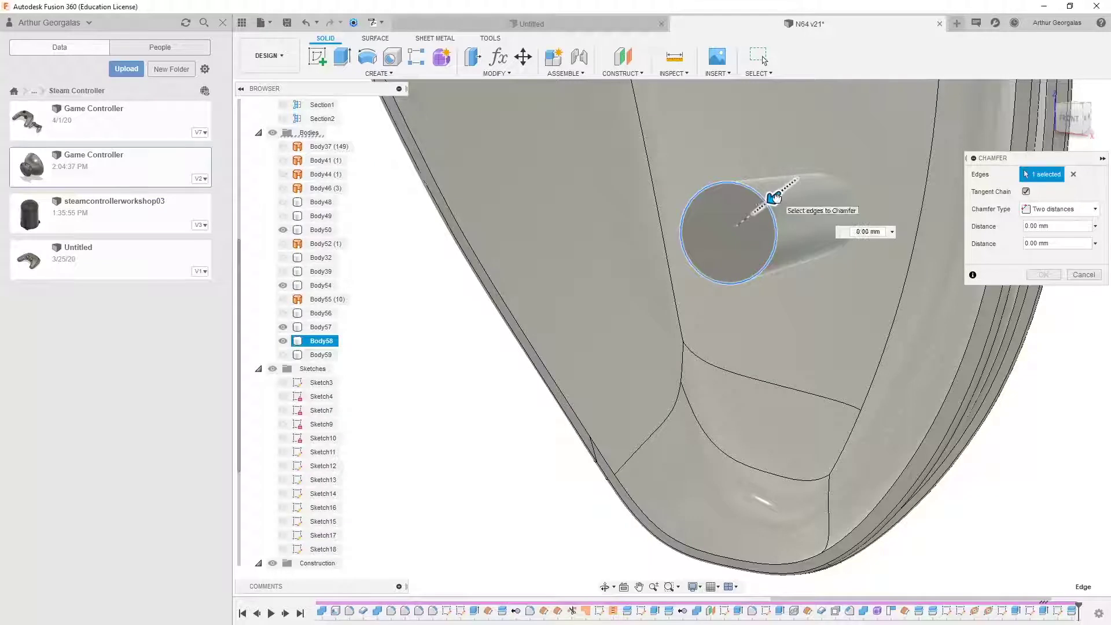
left_click_drag(772, 198, 862, 190)
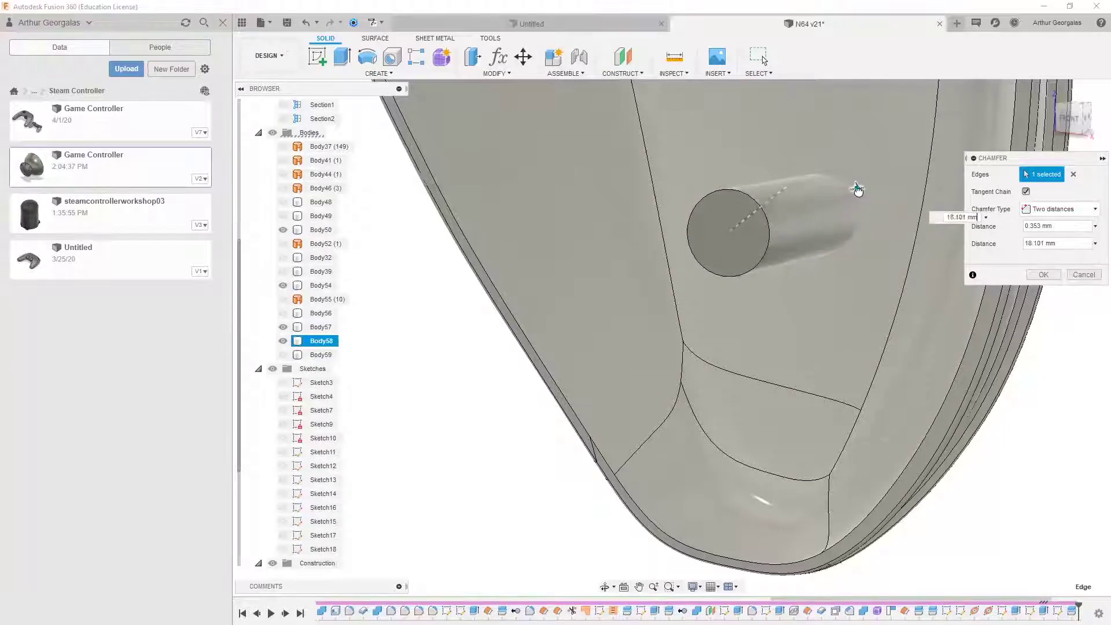
middle_click_drag(877, 219, 845, 204, "shift")
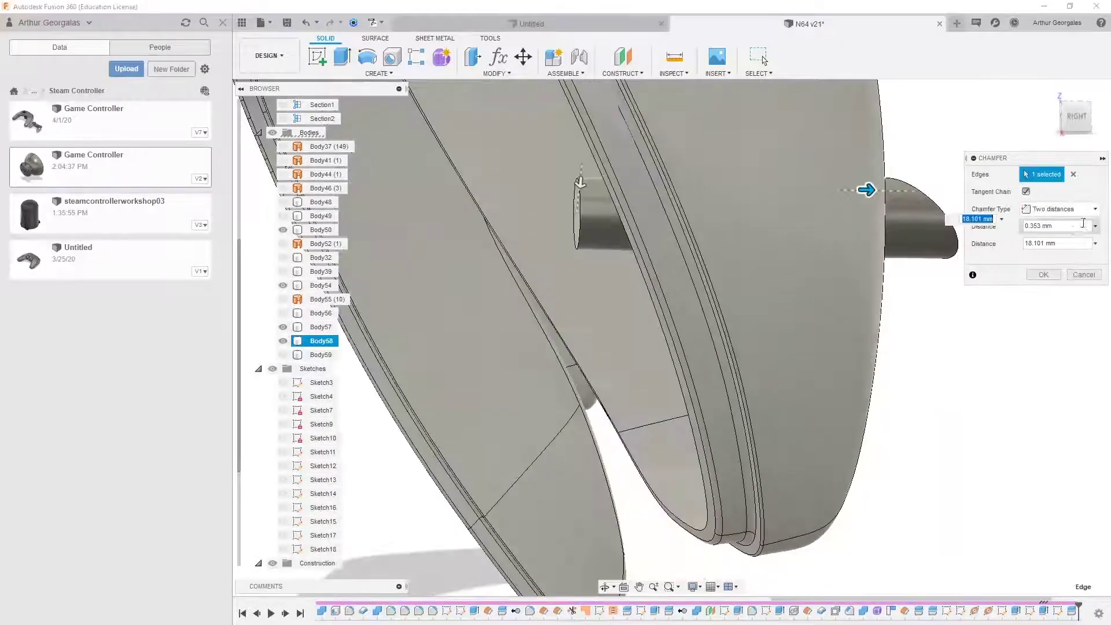
Step: Try the Distance and angle type for the rod's chamfer and return to Two distances
left_click(1050, 210)
left_click(1062, 254)
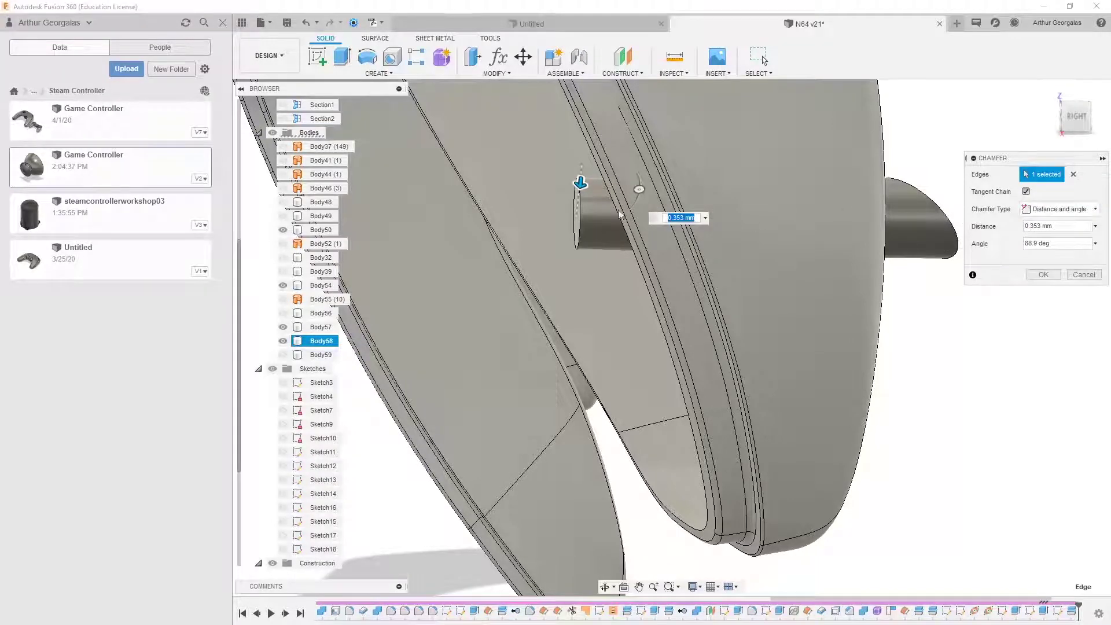
left_click(1075, 204)
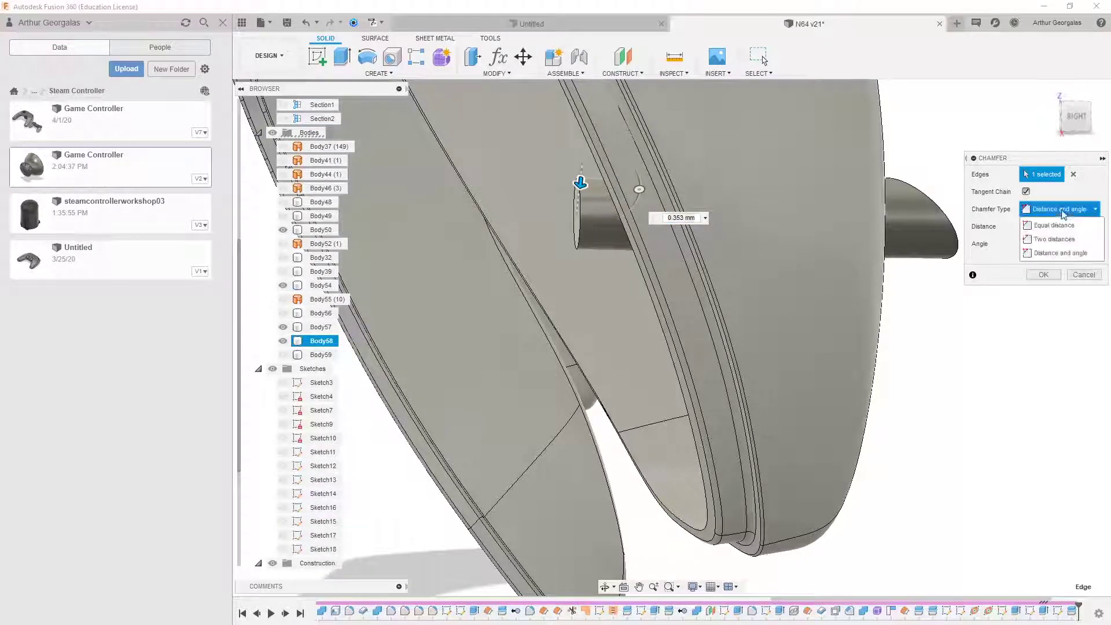
left_click(1052, 240)
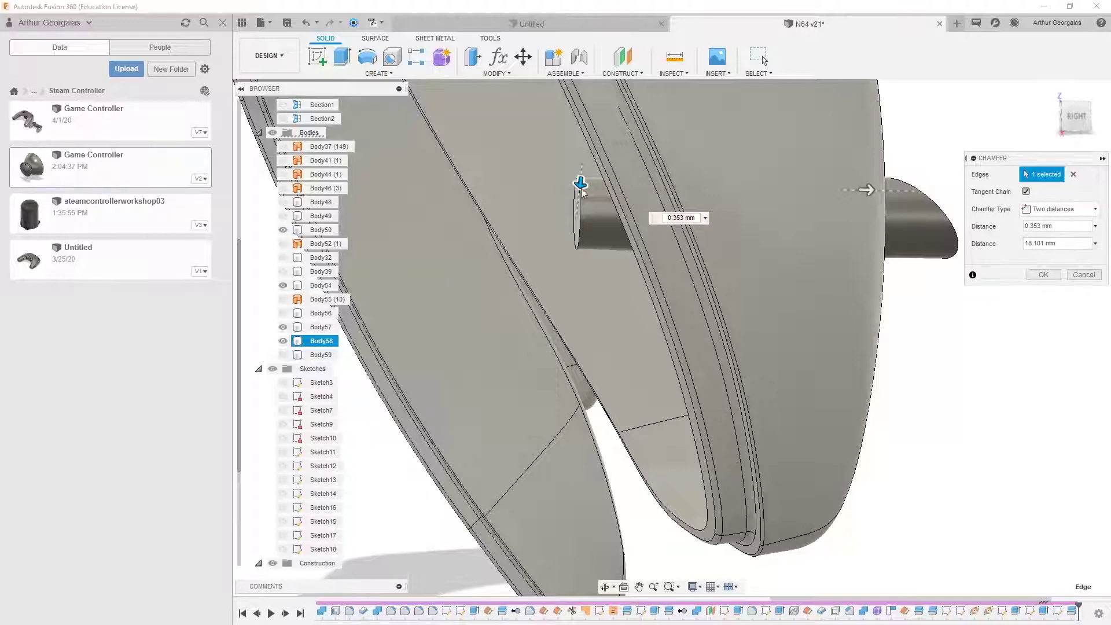
Step: Set the chamfer's first distance to about 0.78 mm and apply it to taper the rod
left_click_drag(580, 184, 580, 186)
middle_click_drag(580, 189, 696, 191, "shift")
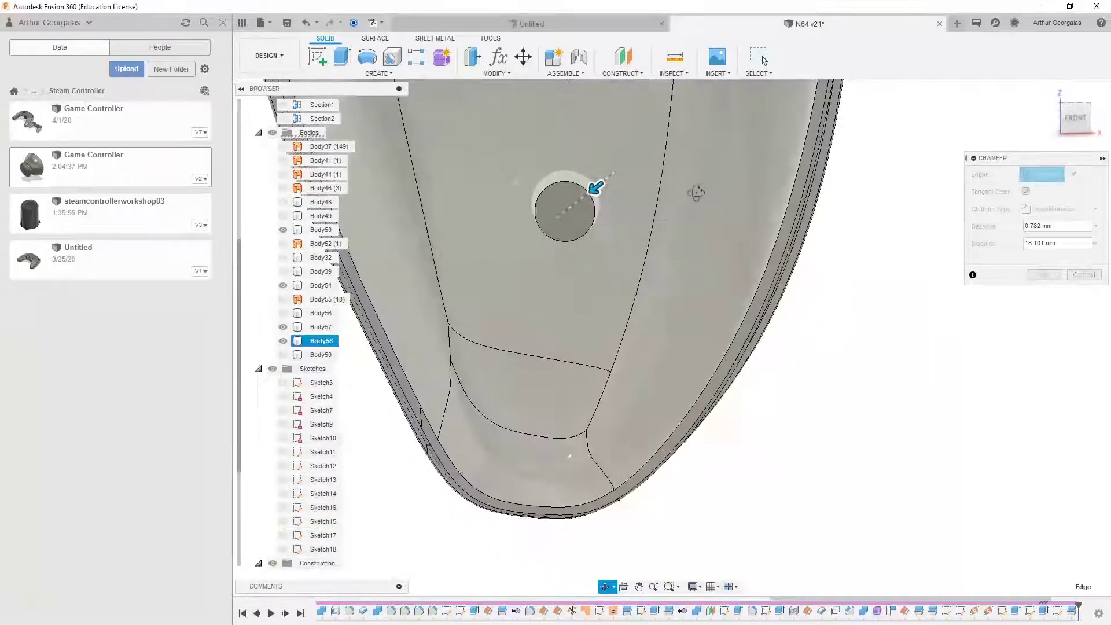
left_click(1072, 120)
scroll(663, 224, "down", 3)
scroll(535, 186, "up", 4)
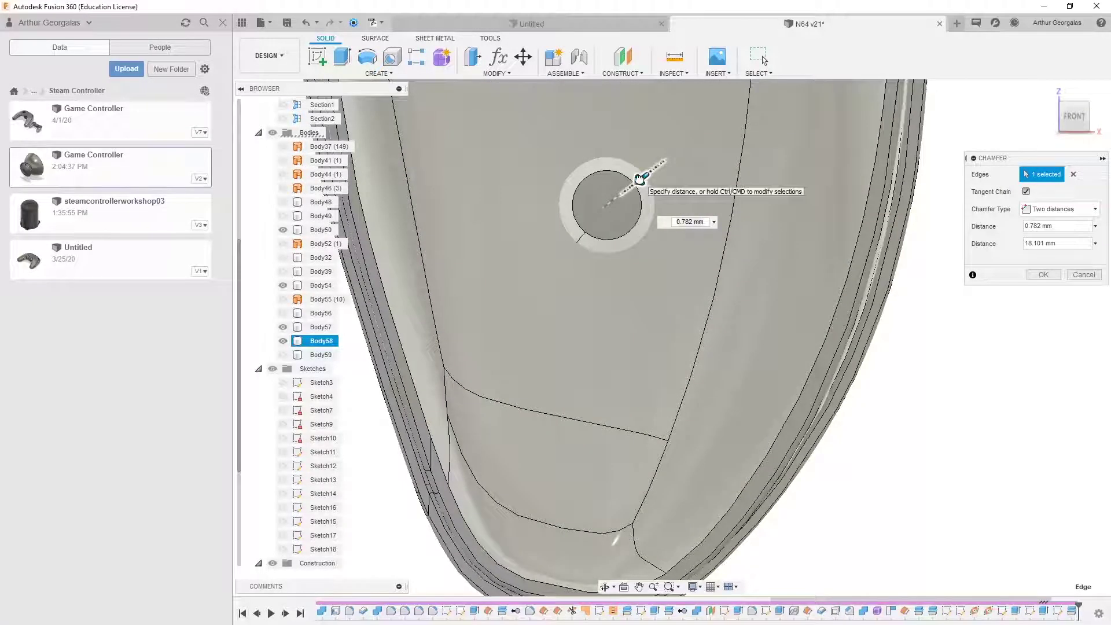
left_click_drag(640, 178, 640, 179)
scroll(640, 179, "down", 2)
middle_click_drag(637, 179, 534, 177, "shift")
left_click(1039, 274)
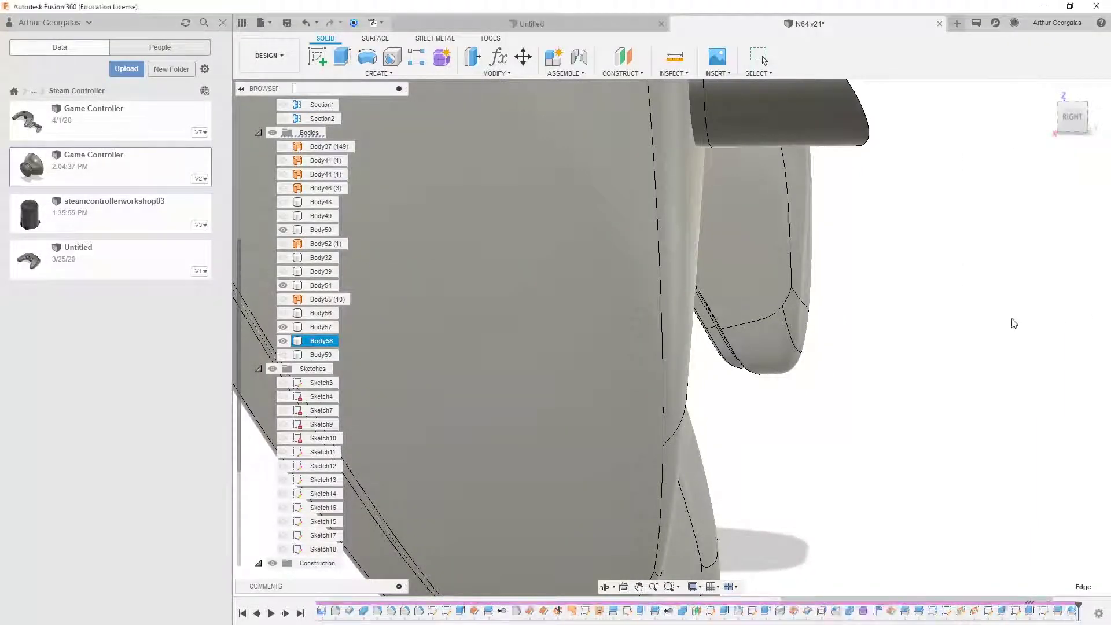
Step: Start a sketch on the front end face of the tapered rod inside the right grip
scroll(966, 260, "down", 3)
scroll(968, 261, "up", 1)
middle_click_drag(967, 260, 1005, 246, "shift")
left_click(834, 284)
scroll(957, 212, "down", 4)
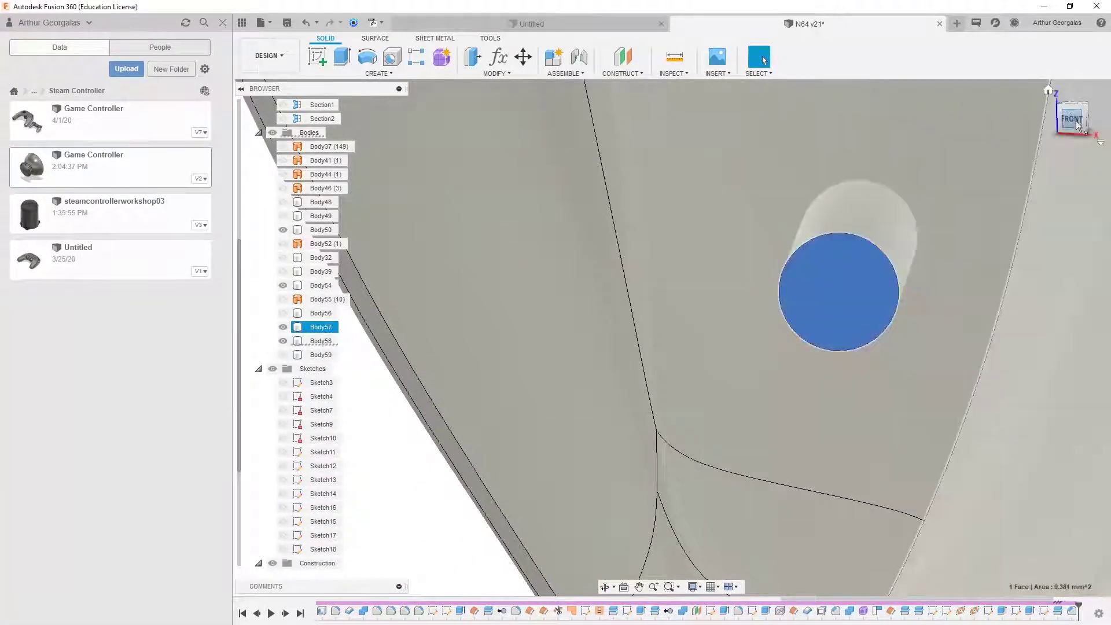
scroll(957, 211, "up", 5)
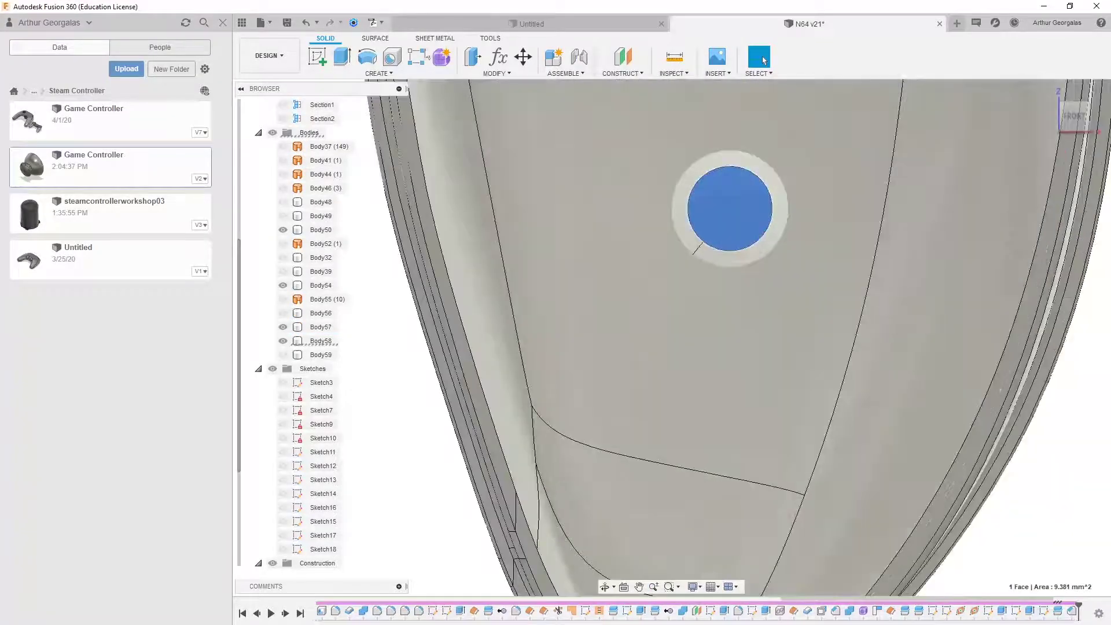
left_click(317, 57)
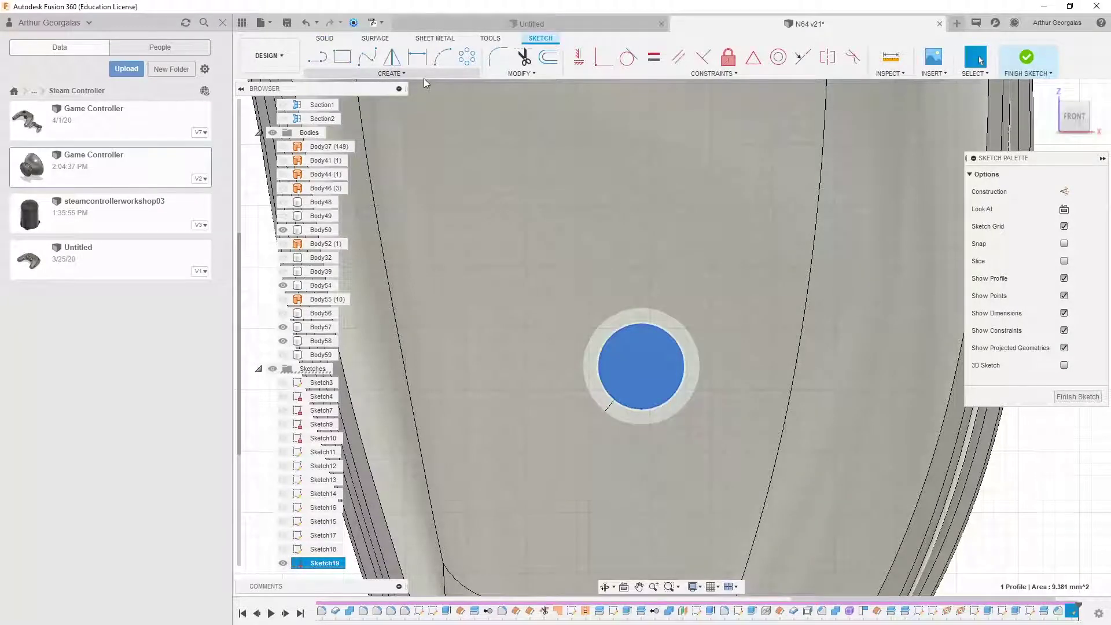
Step: Sketch a circle about 3.4 mm in diameter from the centre of the rod's end face
left_click(404, 74)
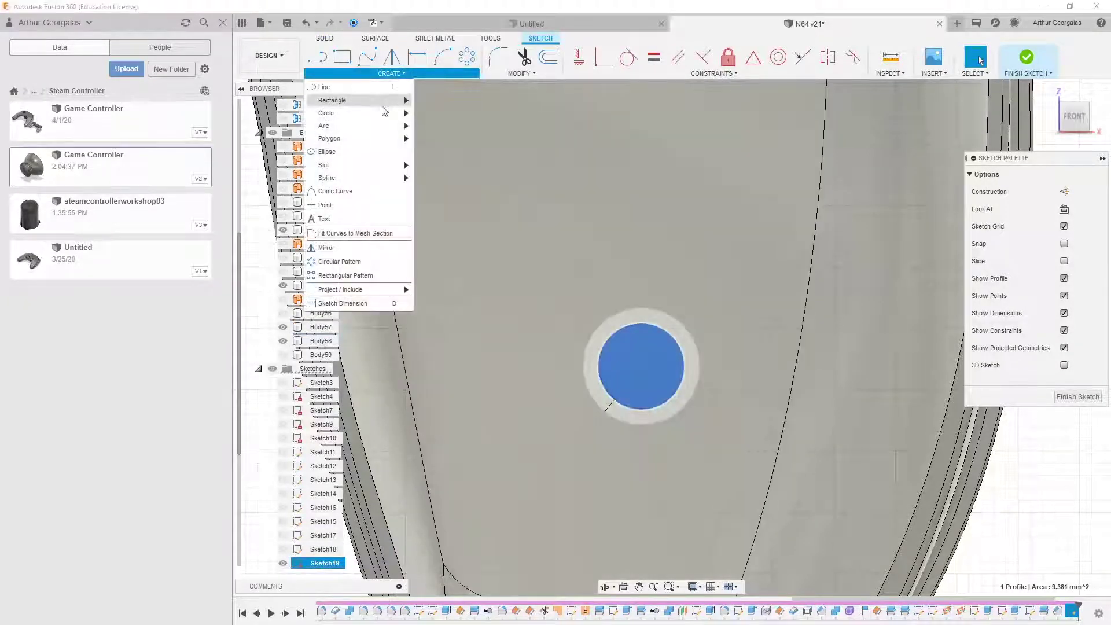
left_click(445, 118)
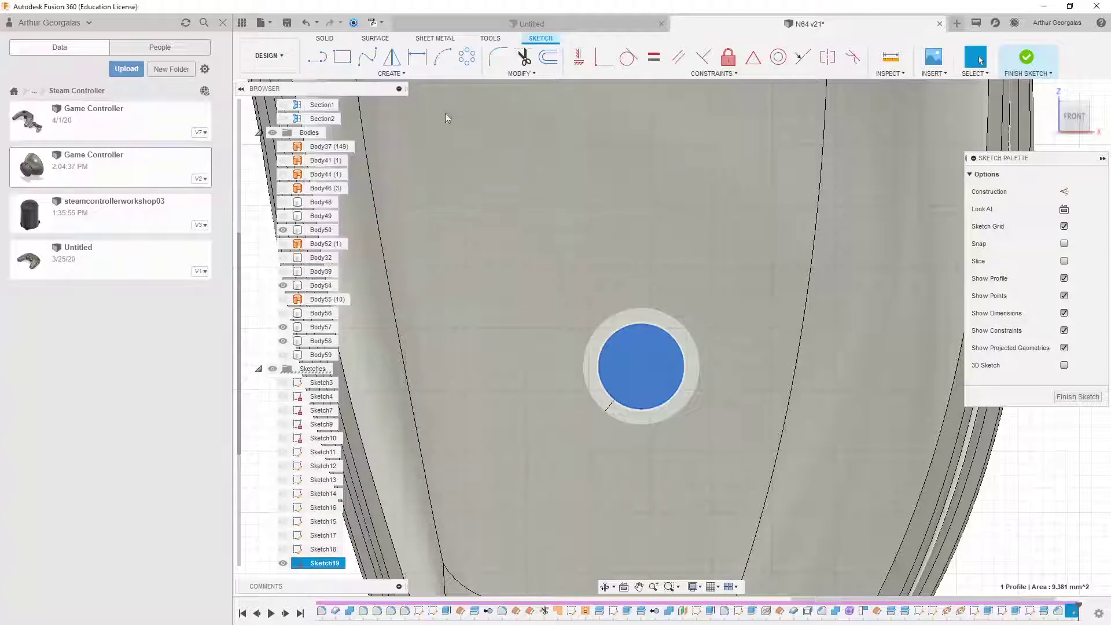
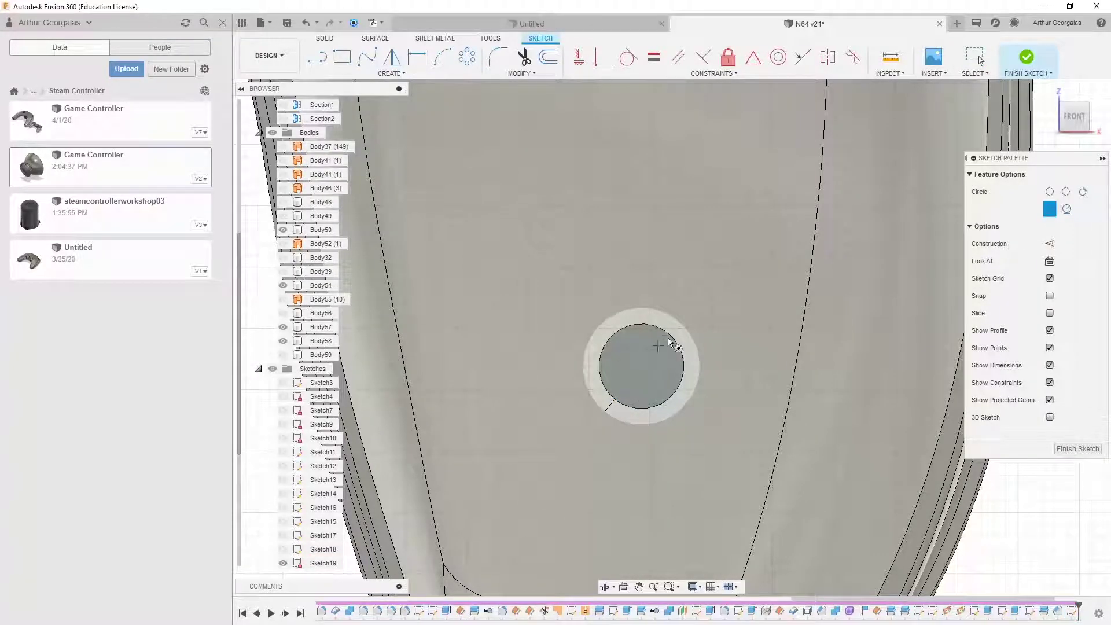
left_click(642, 366)
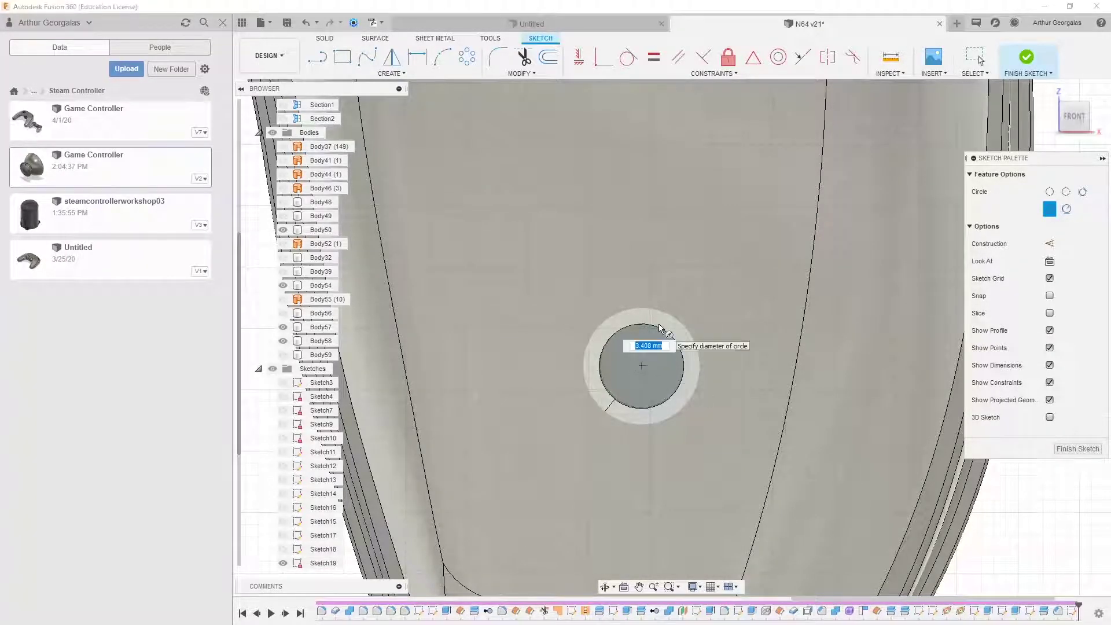
left_click(660, 328)
key("Escape")
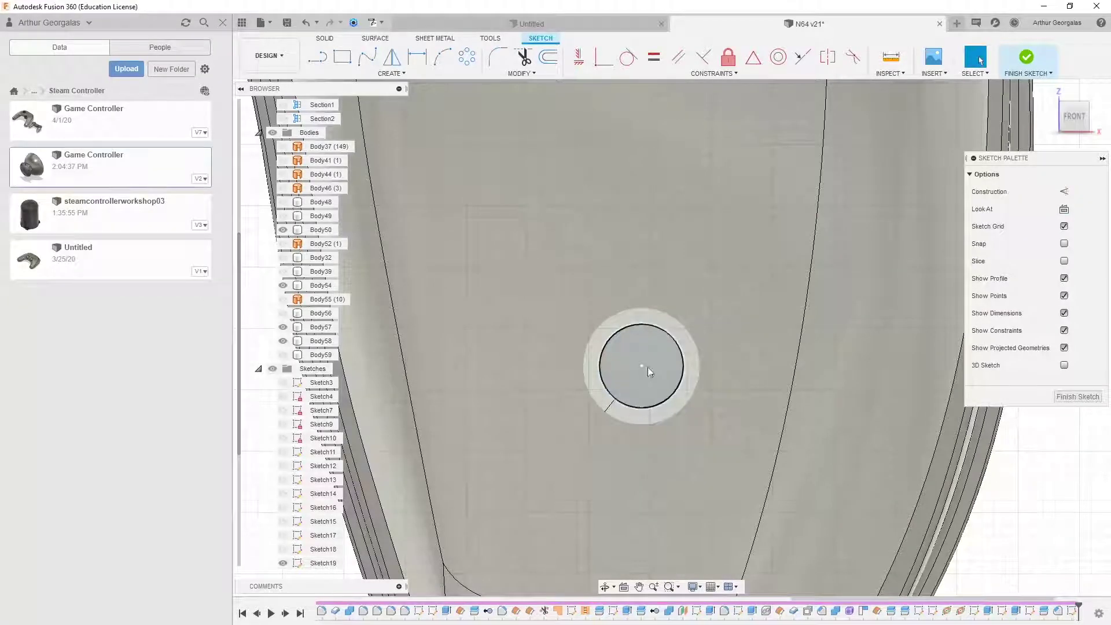
Step: Try to pick the sketched circle and the end face's edge for a constraint, and move the circle off to the side
left_click(641, 377)
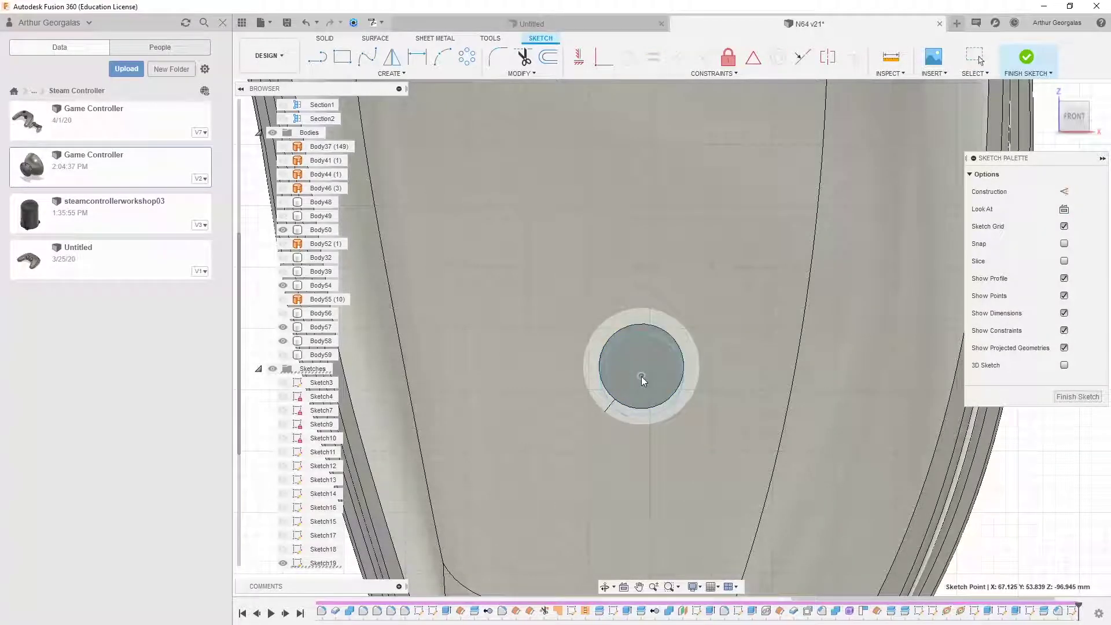
left_click(609, 338, "ctrl")
left_click(654, 332)
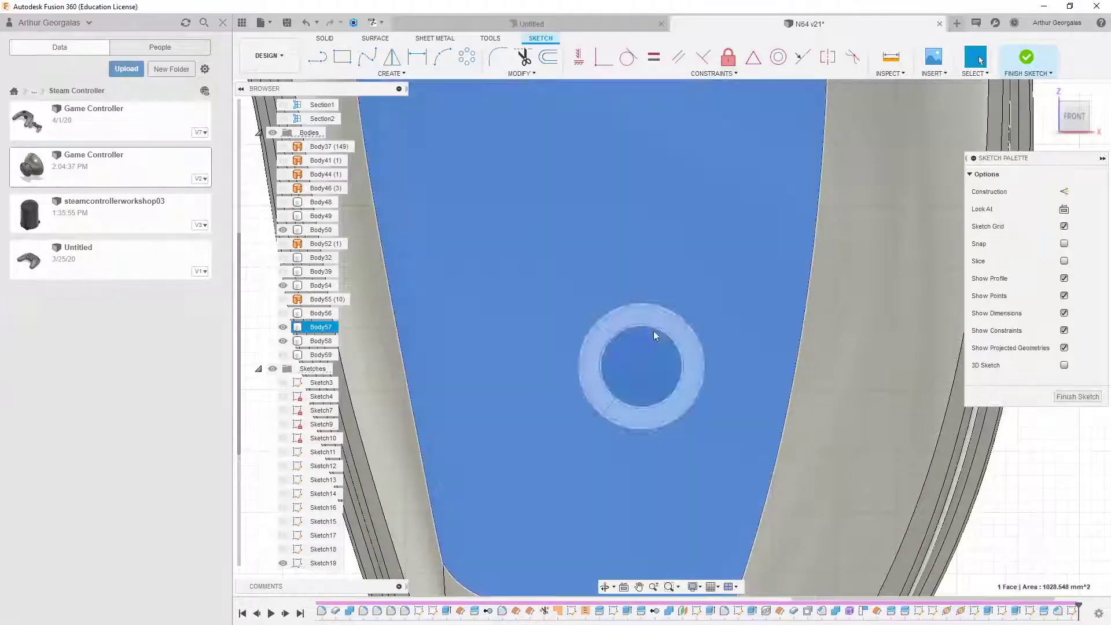
left_click(635, 331)
left_click(628, 326, "ctrl")
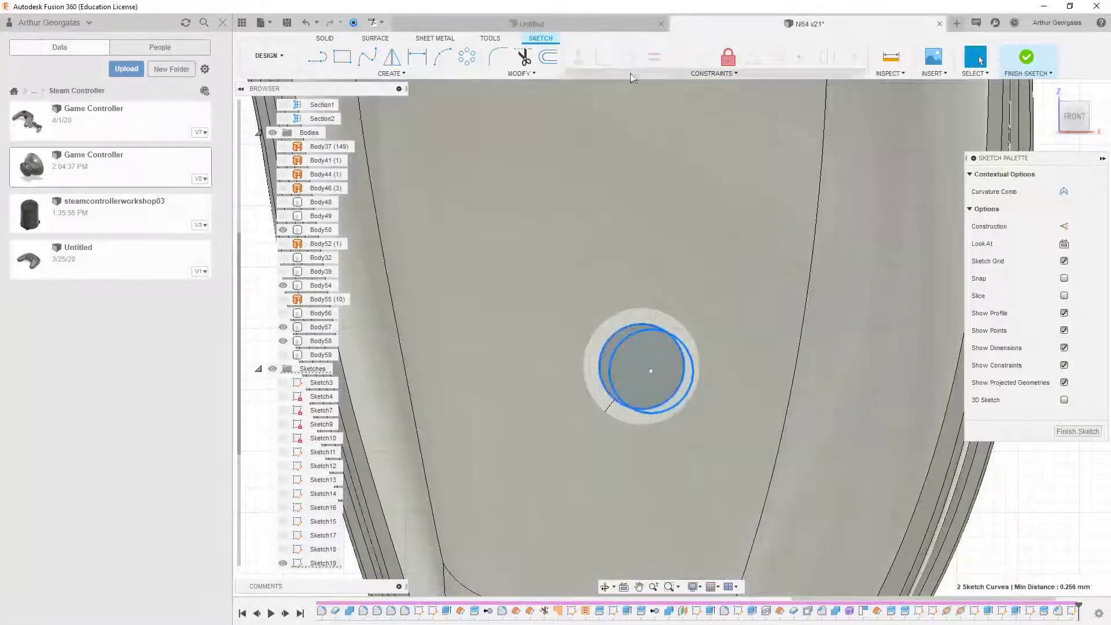
key("Escape")
scroll(648, 375, "up", 3)
left_click_drag(646, 380, 709, 391)
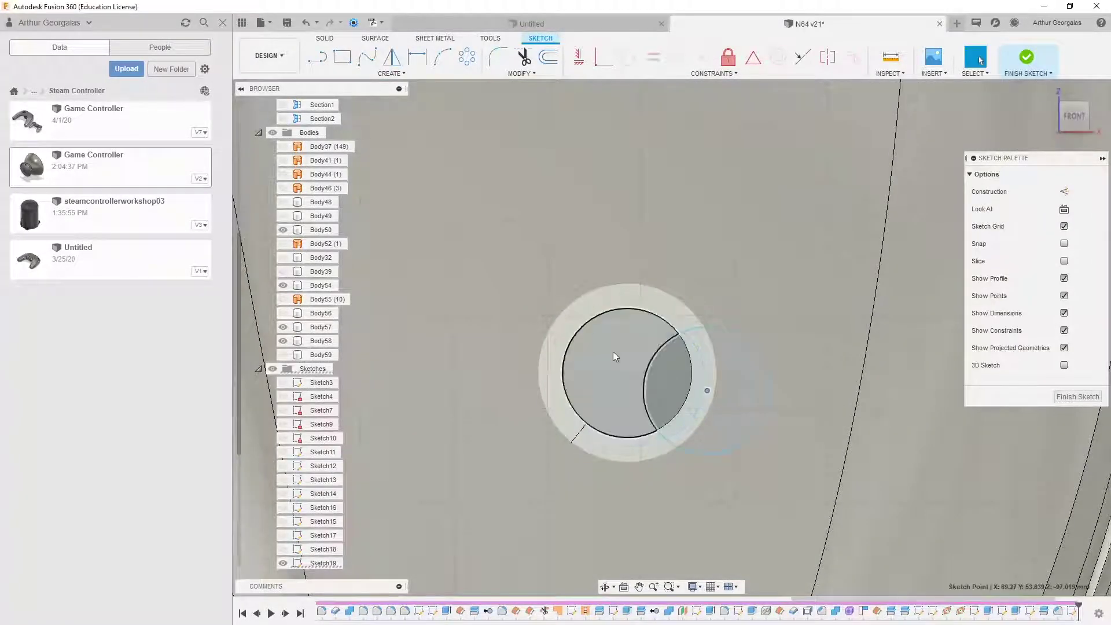
Step: Project the rod's circular end face into the sketch
left_click(615, 351)
key("e")
key("p")
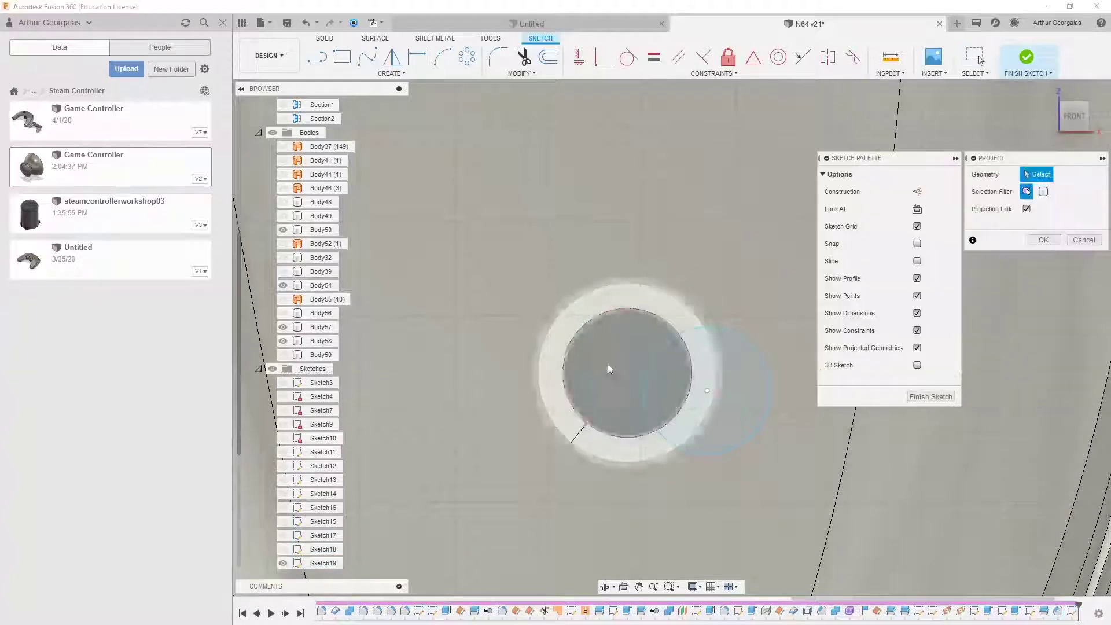
left_click(593, 345)
left_click(1045, 238)
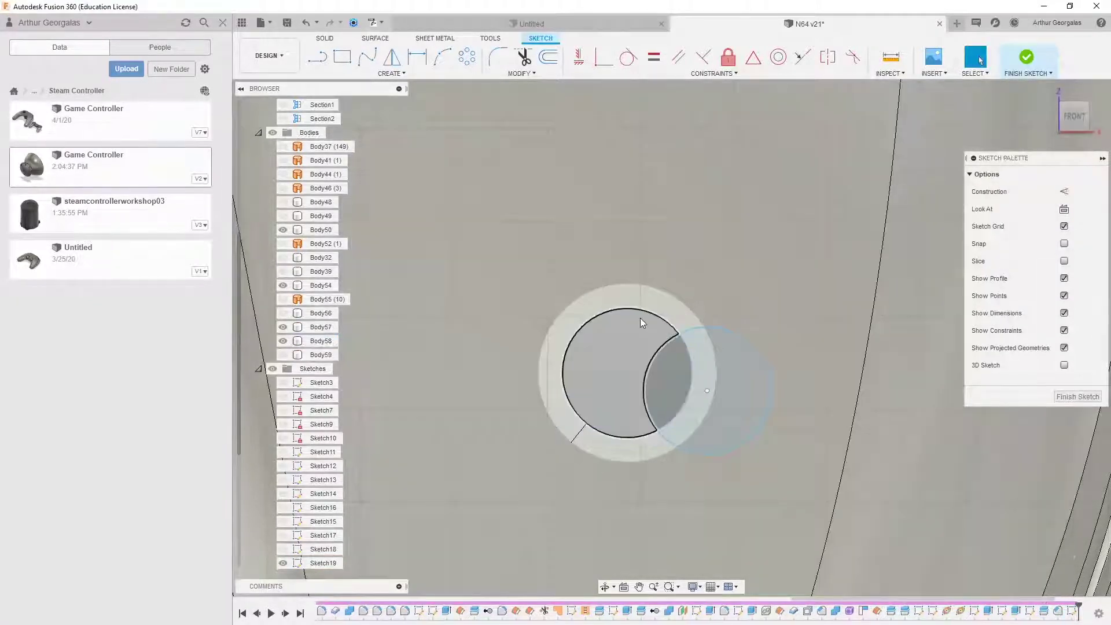
Step: Offset the projected outline inward by 1.028 mm and delete the stray off-centre circle
left_click(644, 309)
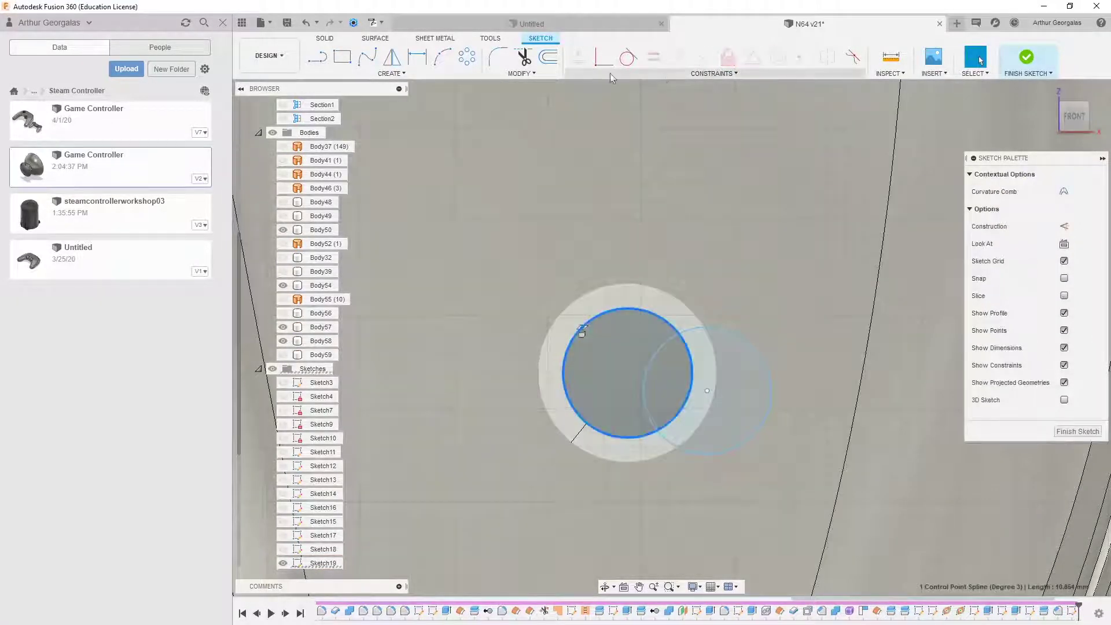
left_click(548, 56)
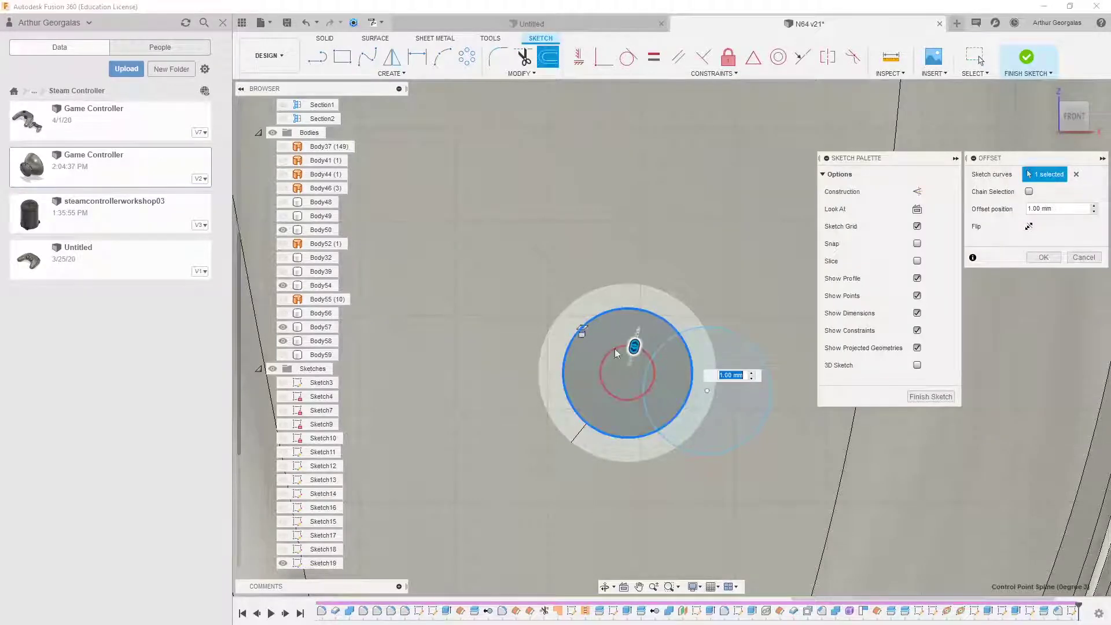
mouse_move(634, 348)
left_mouse_down()
mouse_move(637, 337)
mouse_move(636, 348)
left_mouse_up()
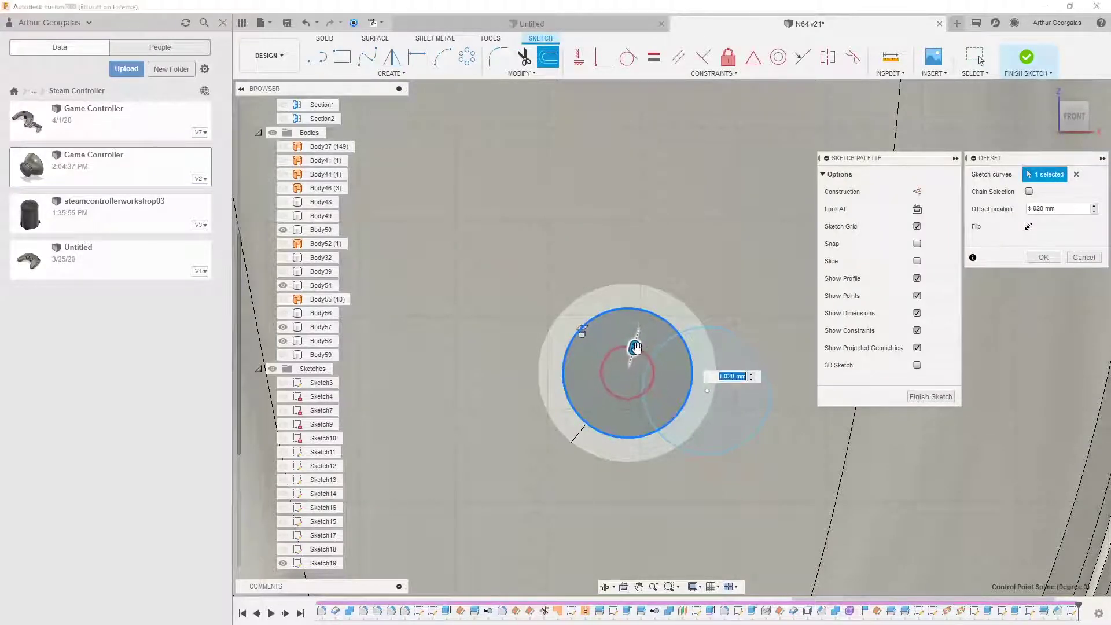
key("Return")
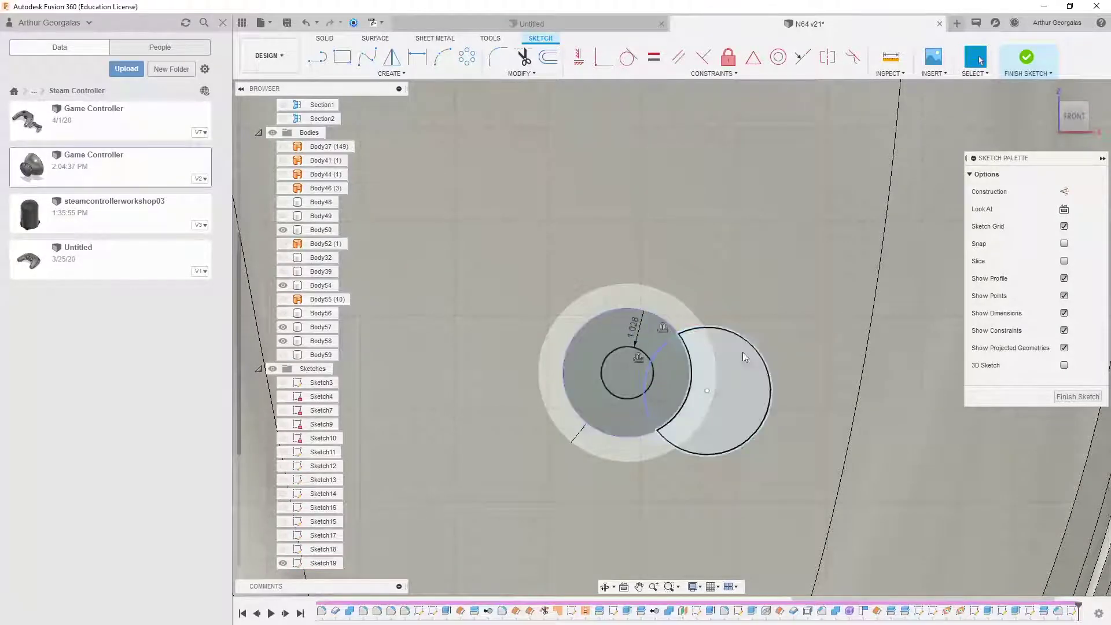
left_click(741, 335)
key("Delete")
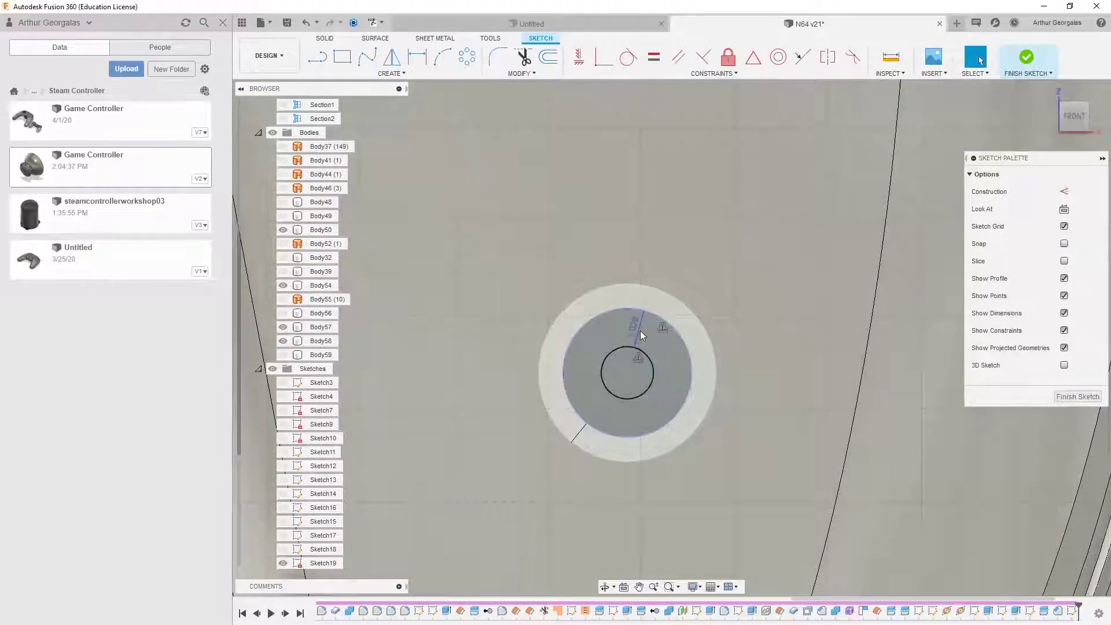
left_click(622, 349)
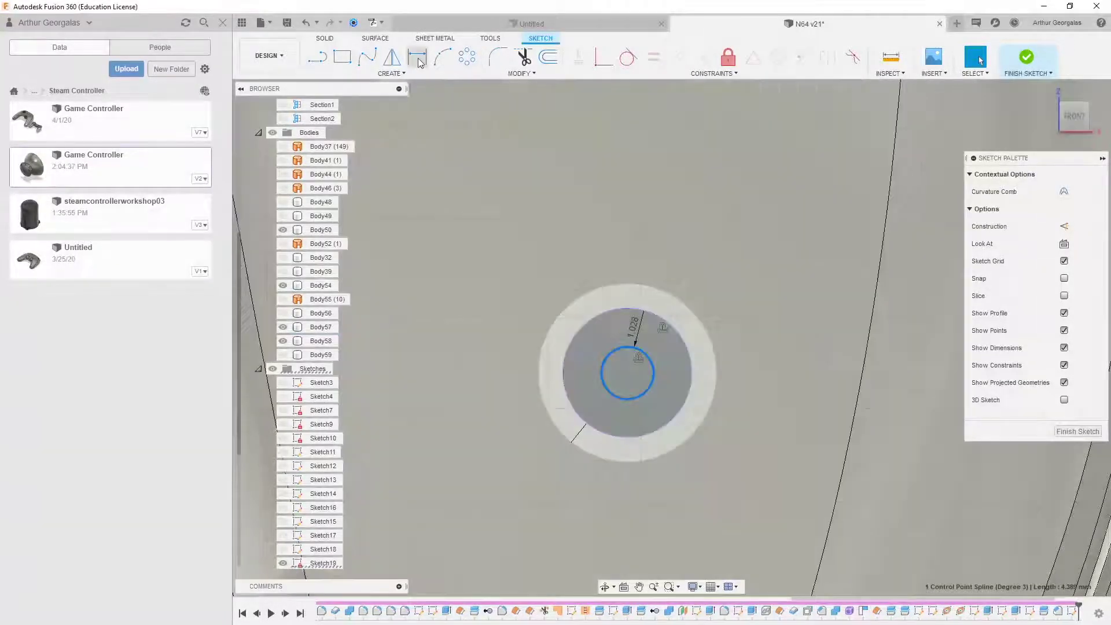
left_click(317, 57)
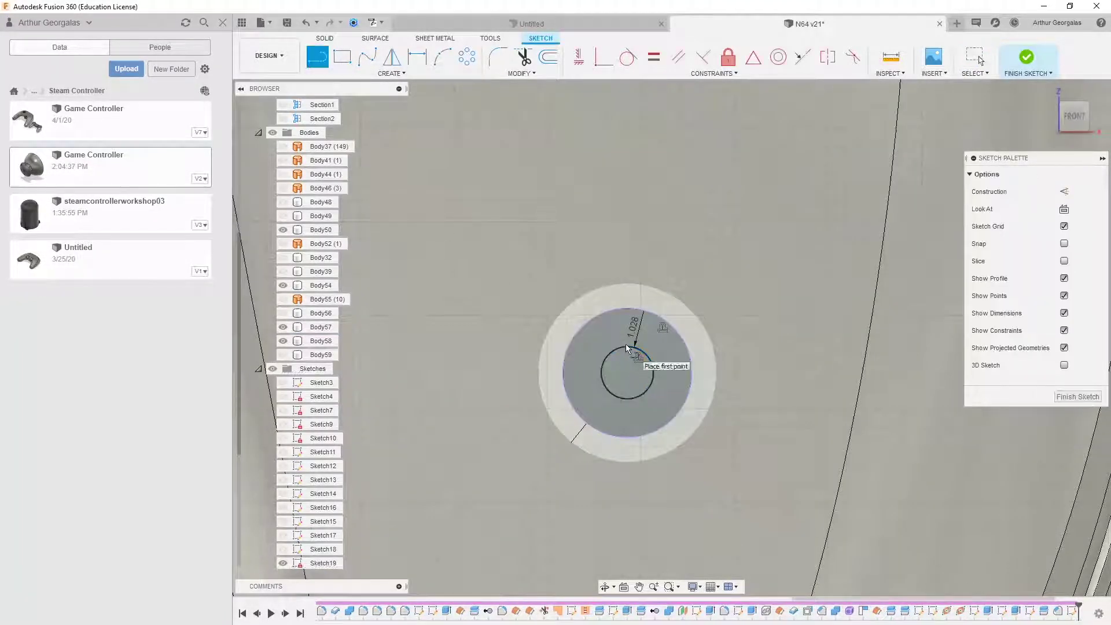
left_click(626, 345)
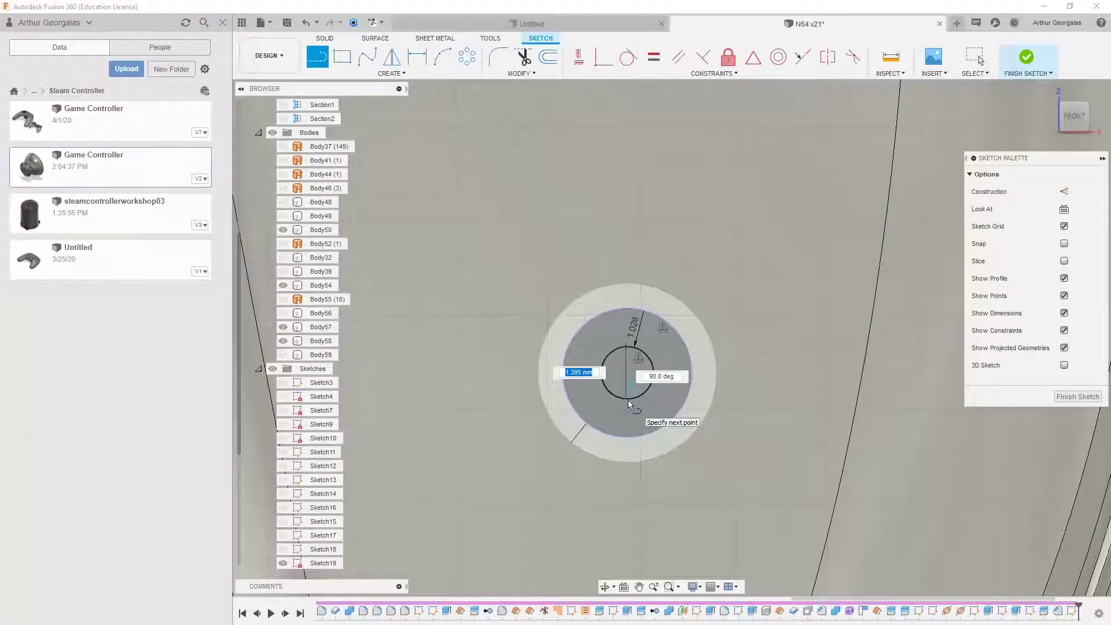
key("Escape")
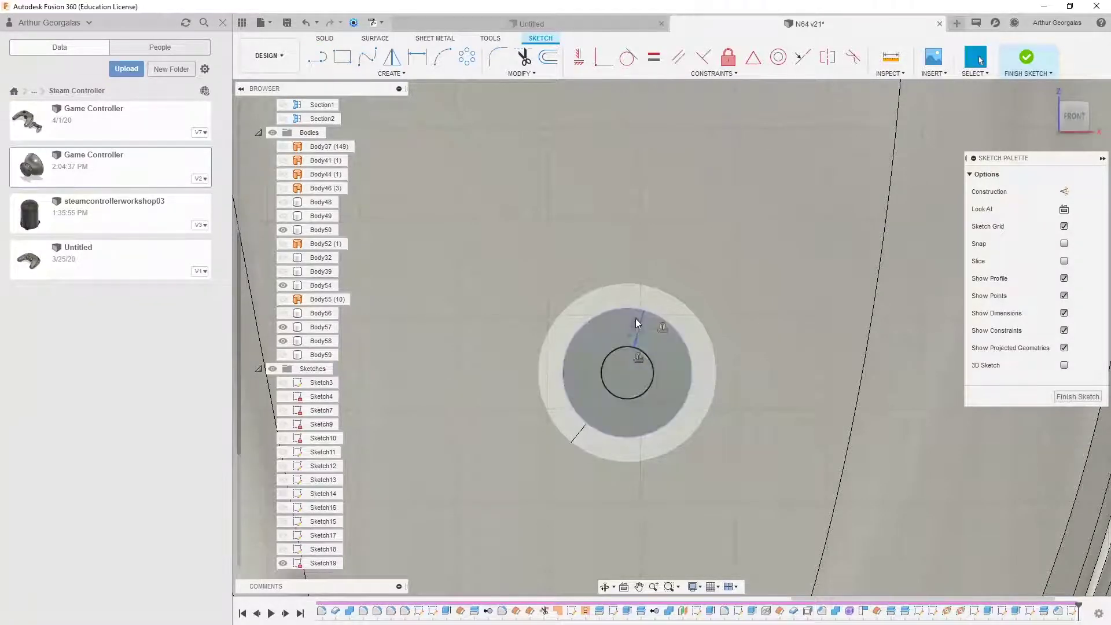
Step: Show the front half of the post (Body59) and extrude the small inner circle about 16.4 mm into it as a cut
scroll(635, 318, "down", 5)
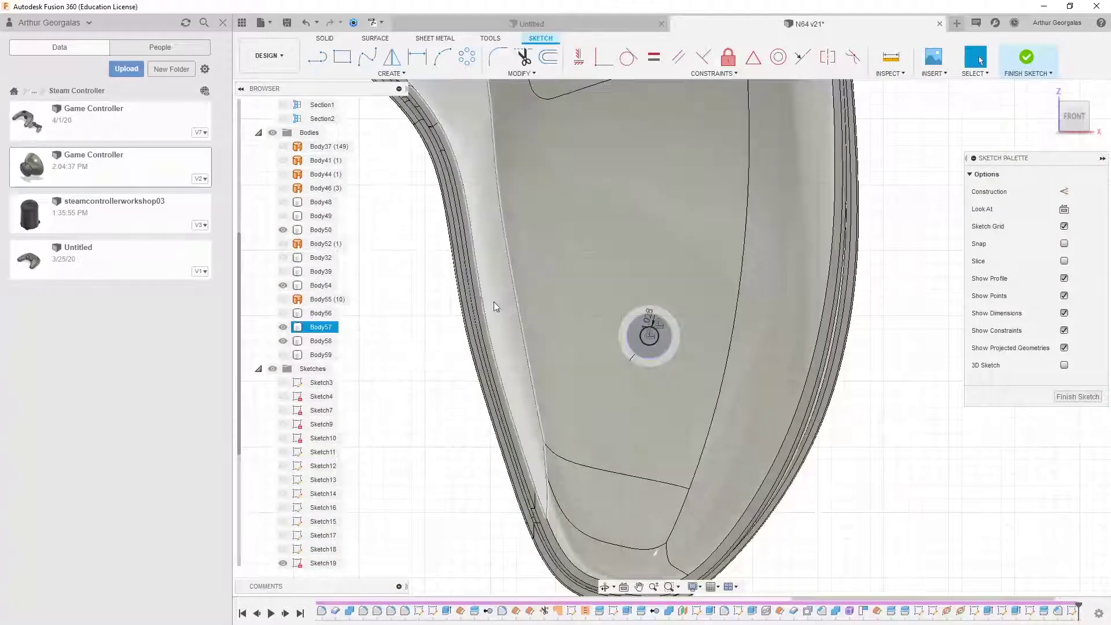
left_click(283, 355)
middle_click_drag(666, 348, 598, 346, "shift")
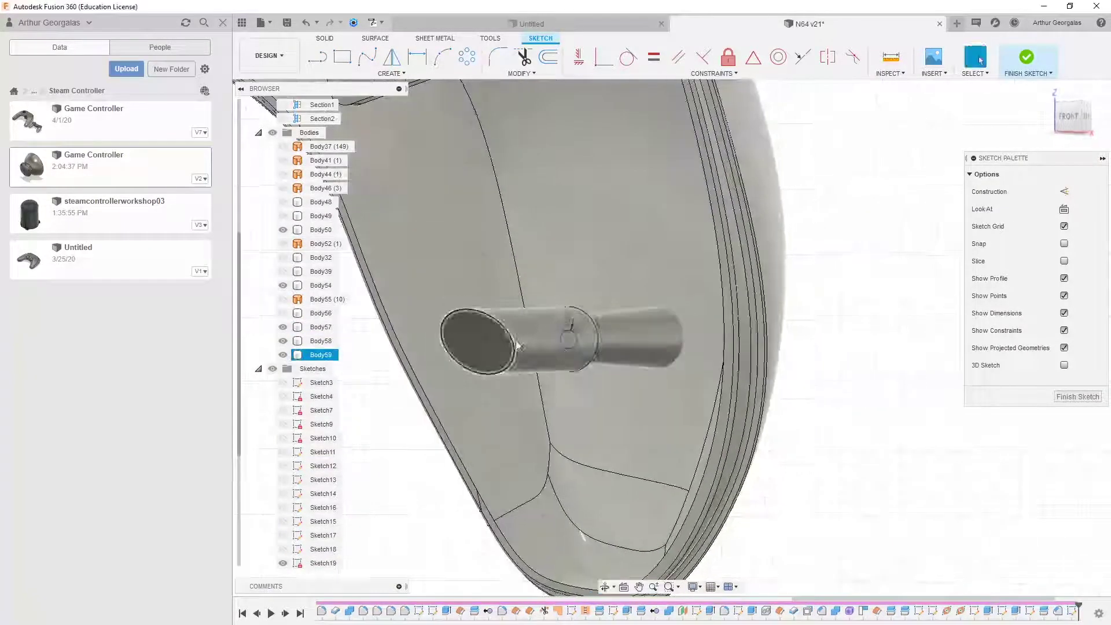
left_click(325, 38)
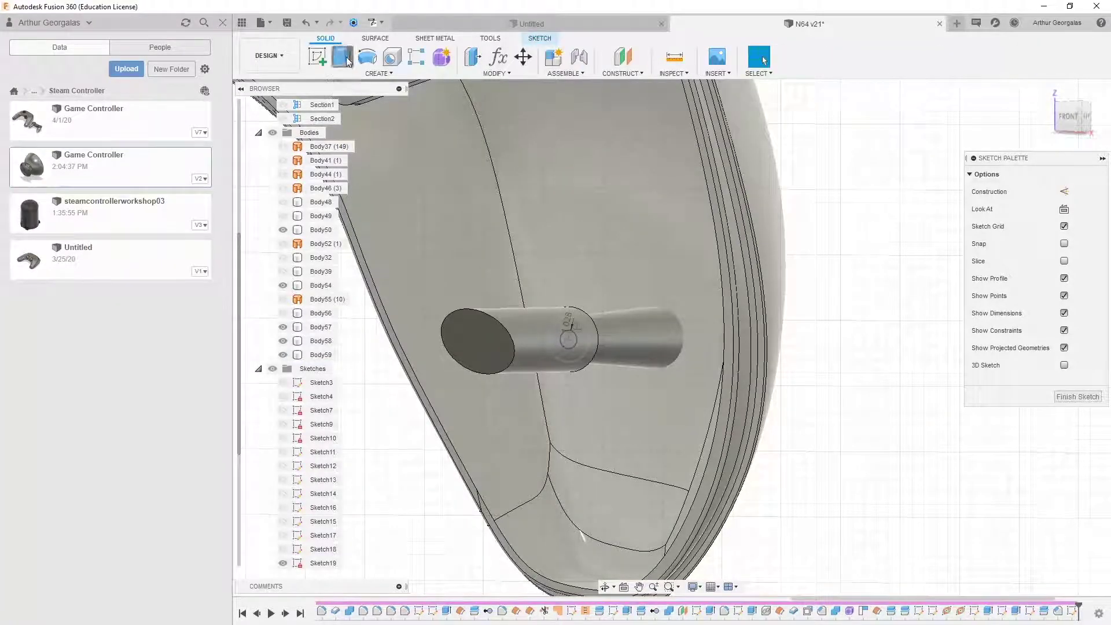
left_click(343, 57)
left_click(546, 340)
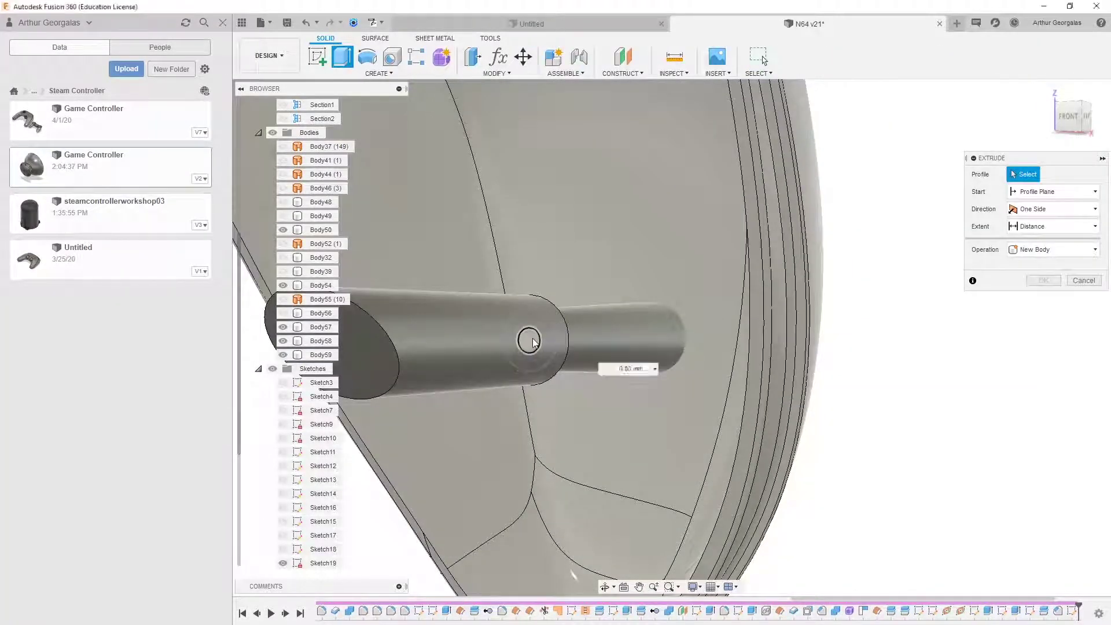
left_click_drag(423, 334, 394, 339)
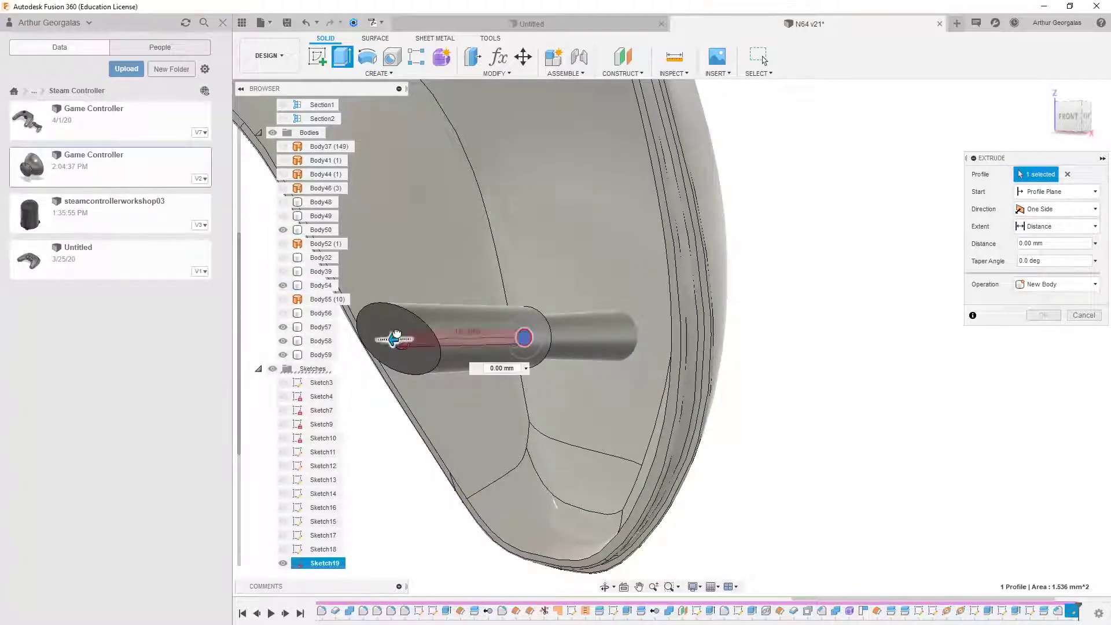
Step: Make the cut two-sided, with side 1 extending through All and side 2 reaching 28.513 mm through the rear post half
left_click(1052, 211)
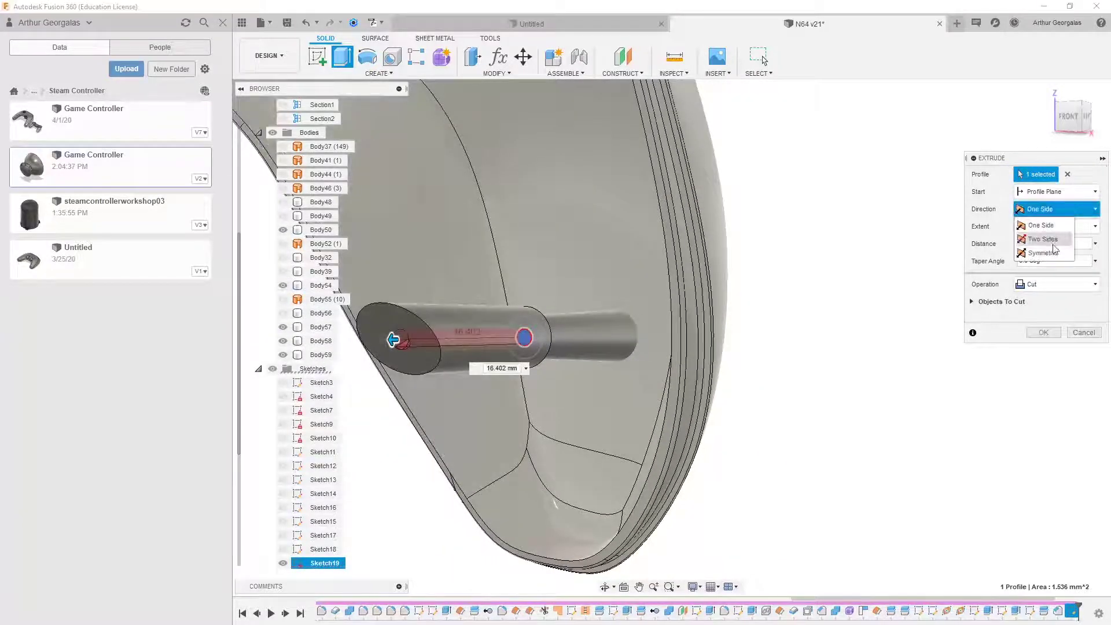
left_click(1061, 242)
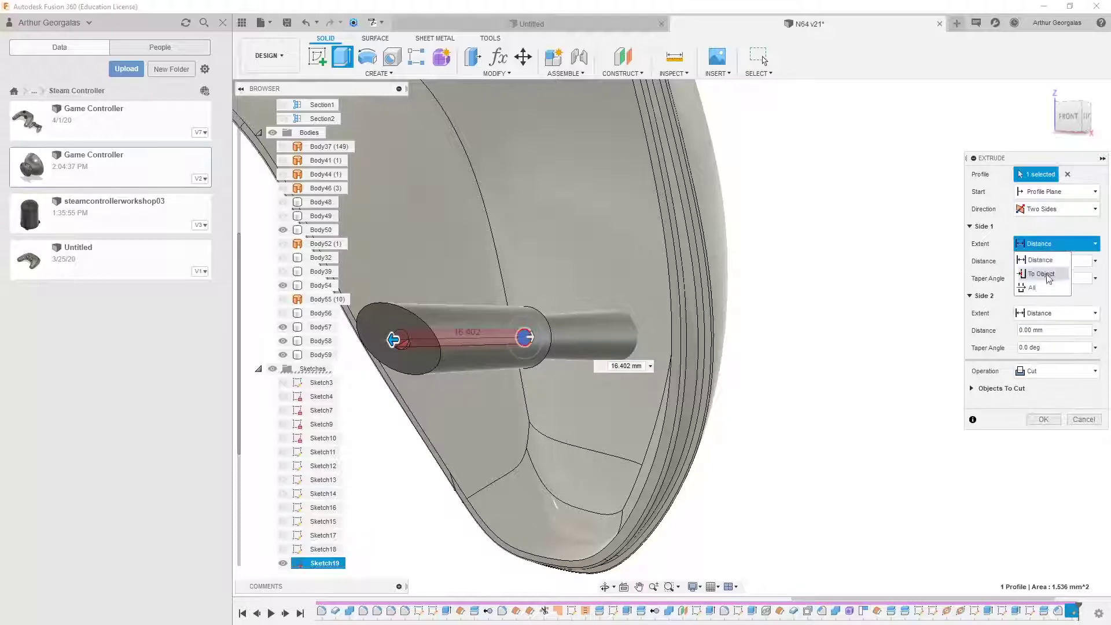
left_click(1046, 289)
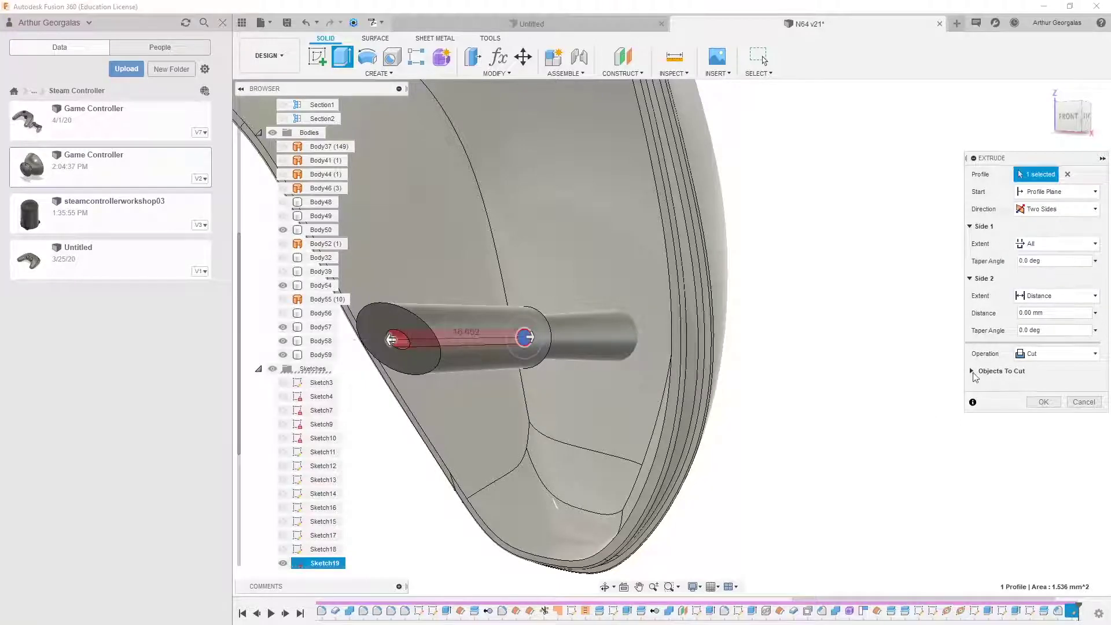
left_click(973, 373)
middle_click_drag(674, 339, 624, 349, "shift")
left_click_drag(670, 313, 750, 313)
left_click_drag(933, 327, 1000, 329)
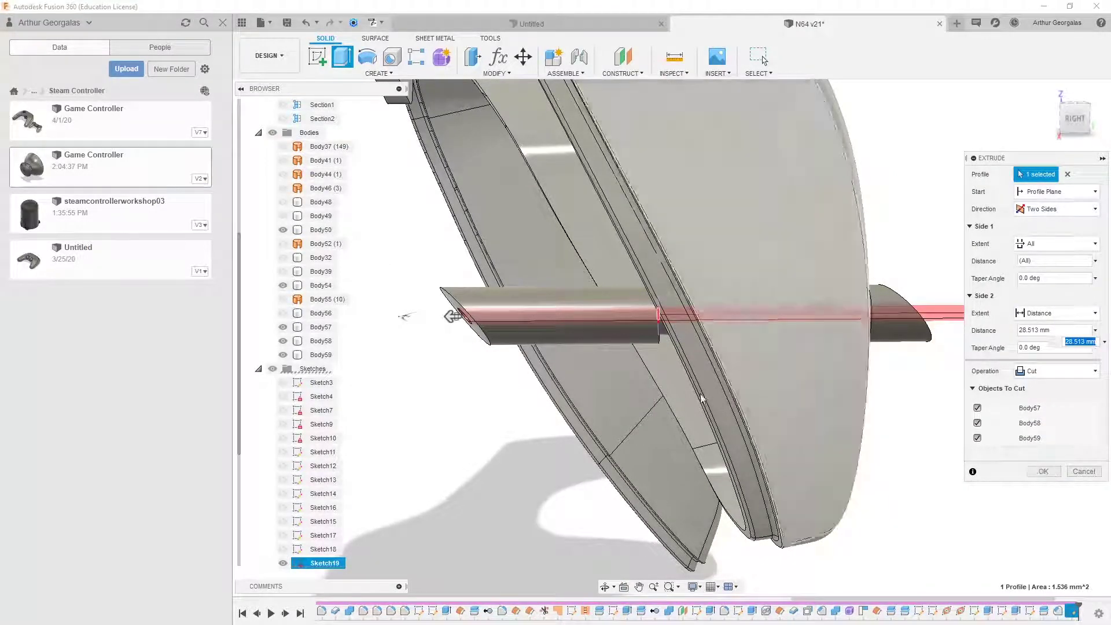
Step: Limit side 1 of the cut to a distance of 6.014 mm into the front post half and complete the extrusion
left_click(456, 318)
left_click_drag(459, 323, 490, 305)
scroll(470, 328, "up", 4)
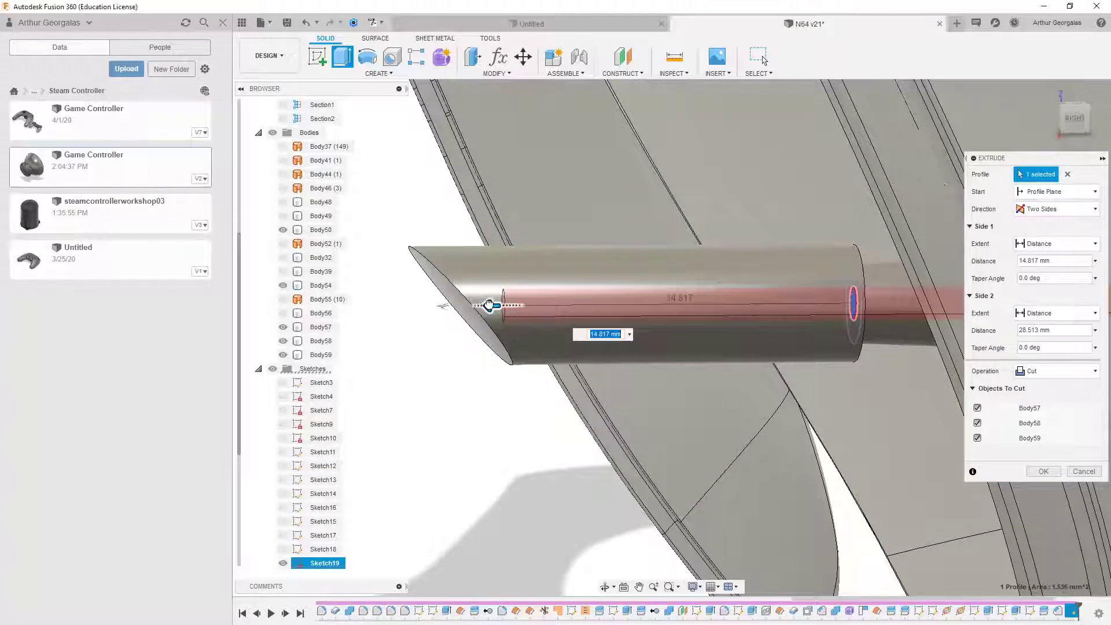
left_click_drag(489, 305, 491, 305)
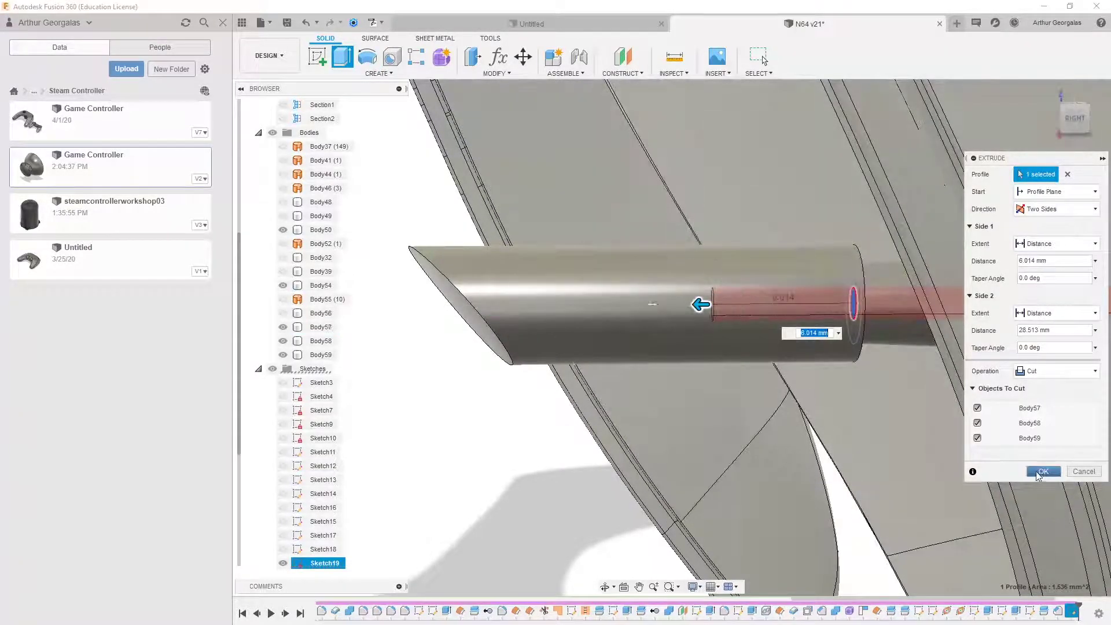
left_click(1043, 472)
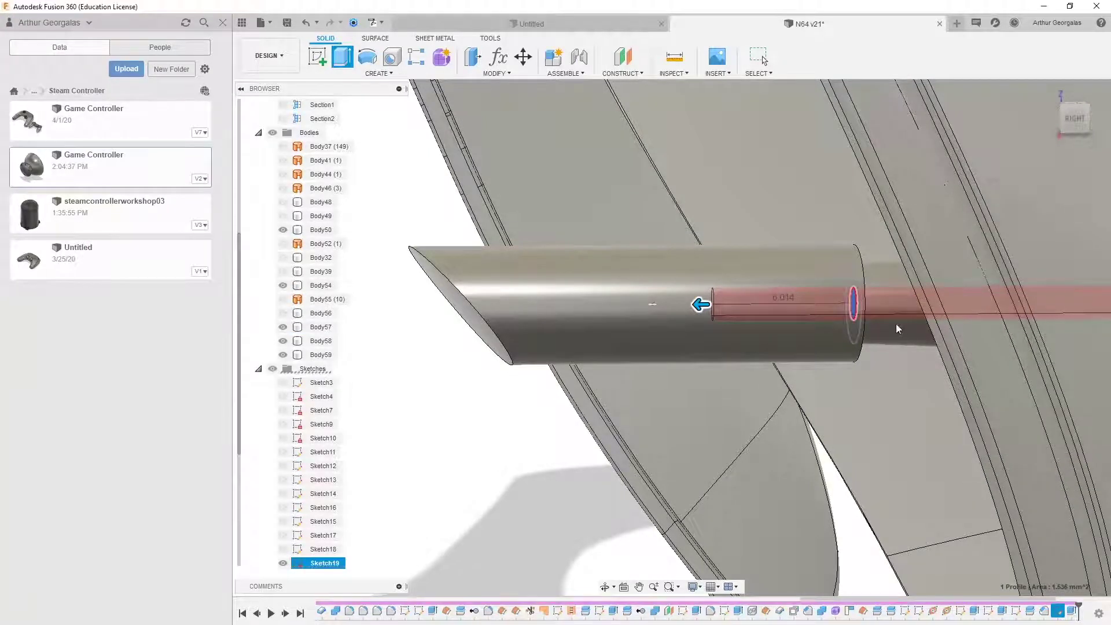
Step: Edit the rear post half's two-distance chamfer and set its first distance to 0.75 mm
double_click(1043, 610)
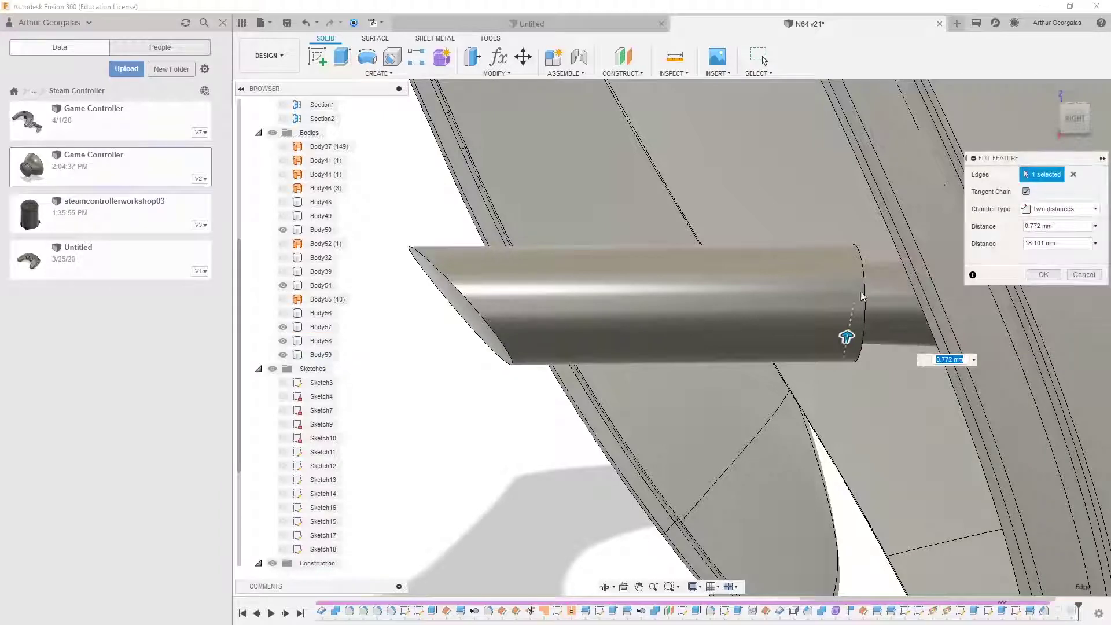
middle_click_drag(869, 320, 946, 346, "shift")
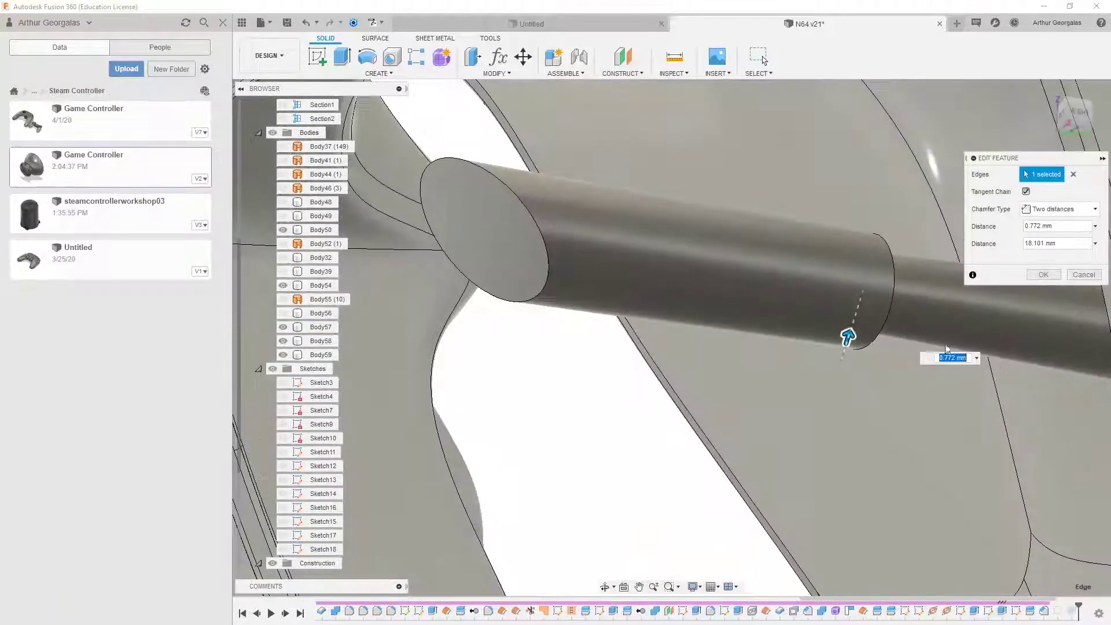
type("0.75 mm")
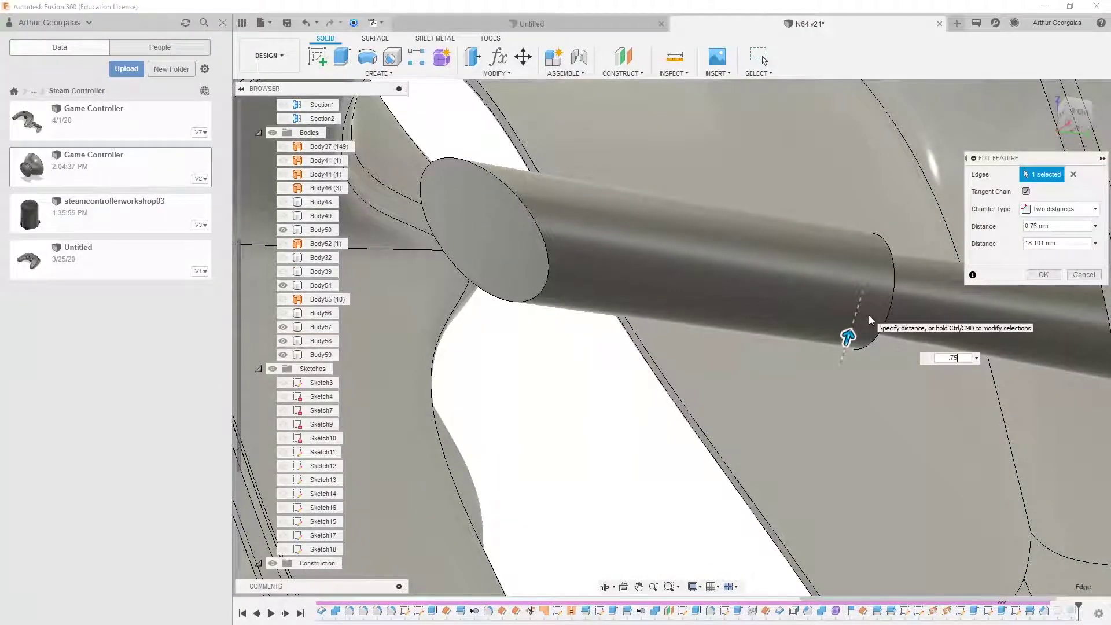
key("Return")
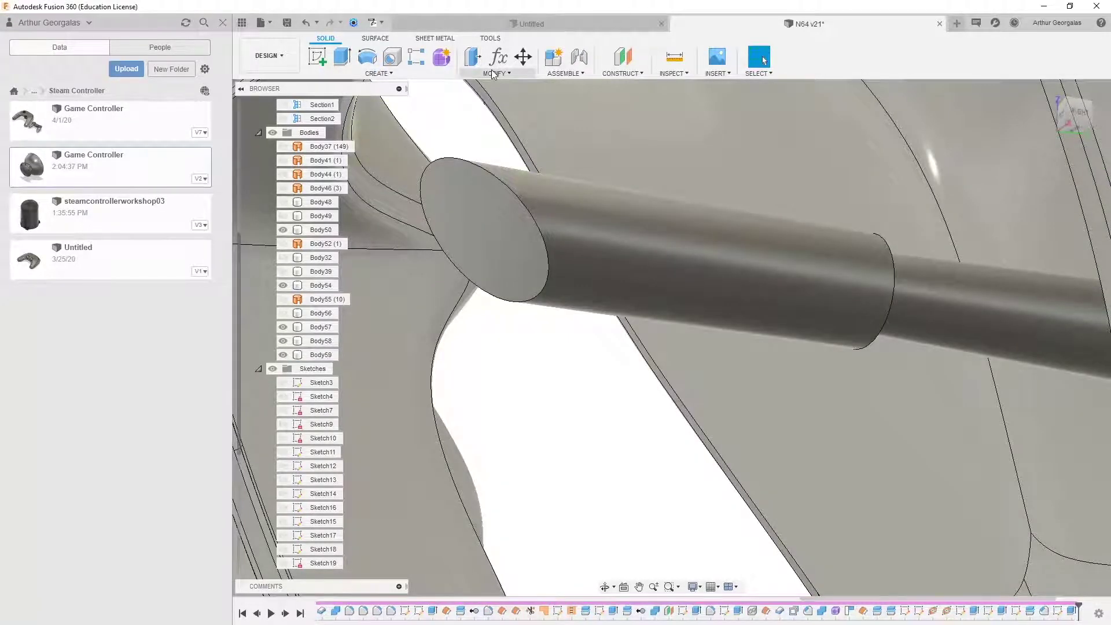
double_click(1048, 616)
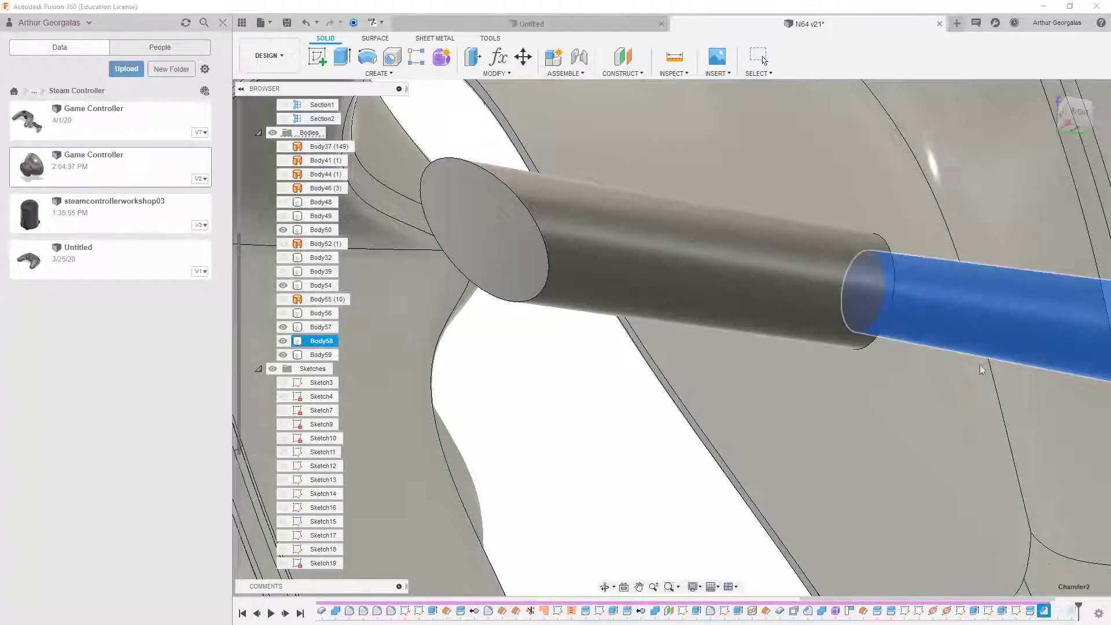
left_click(893, 264)
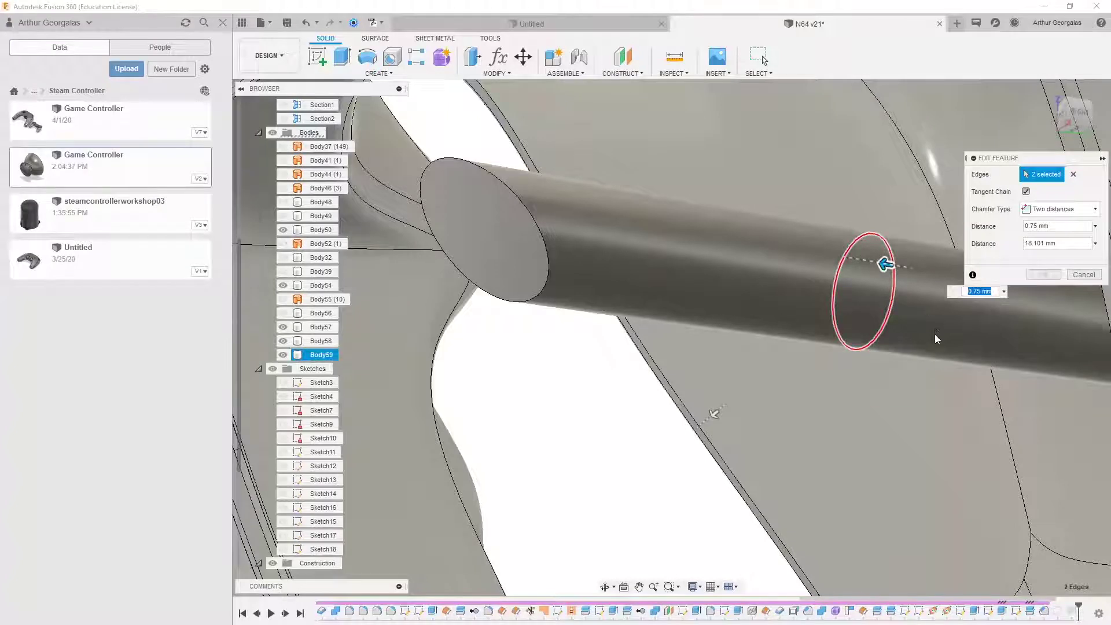
left_click(1094, 275)
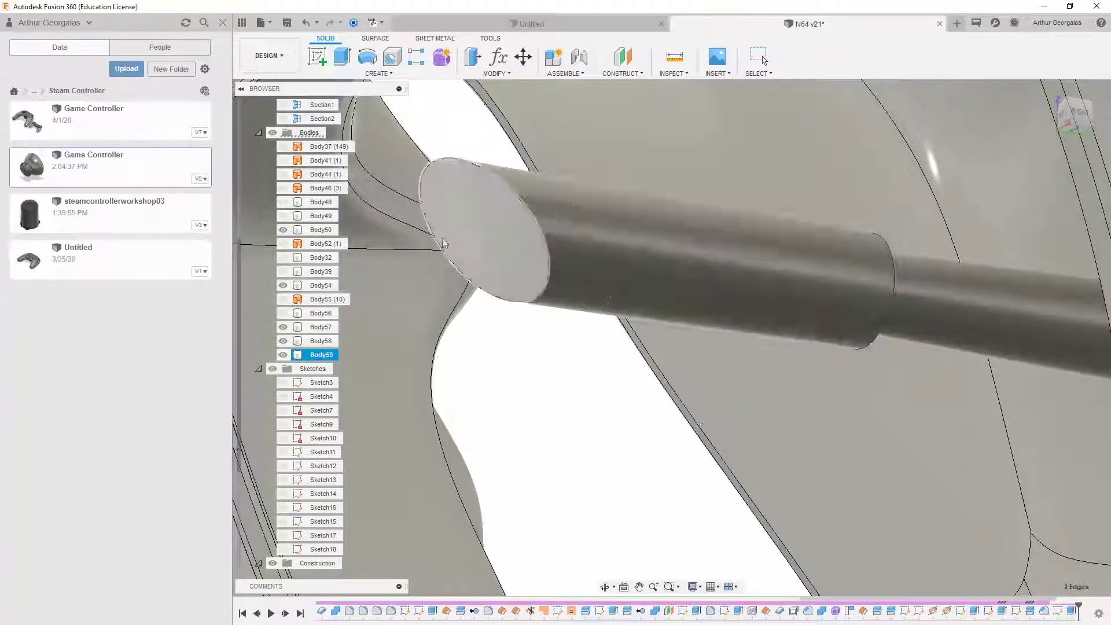
Step: Taper the front post half with a two-distance chamfer of 18.691 mm and 0.75 mm on its inner end edge
left_click(470, 74)
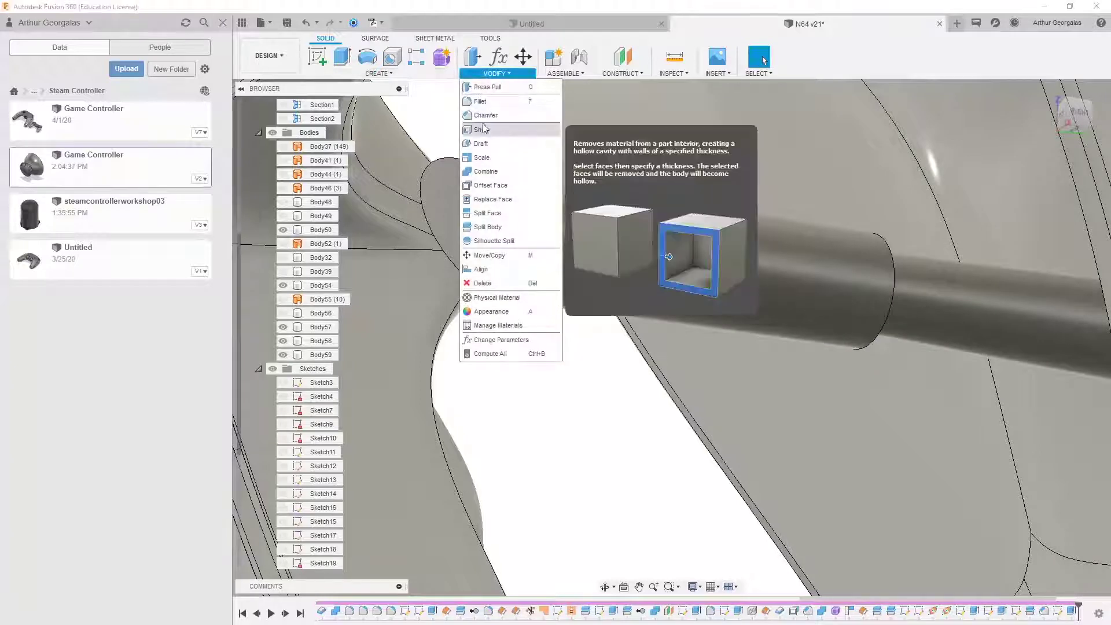
left_click(486, 115)
left_click(894, 275)
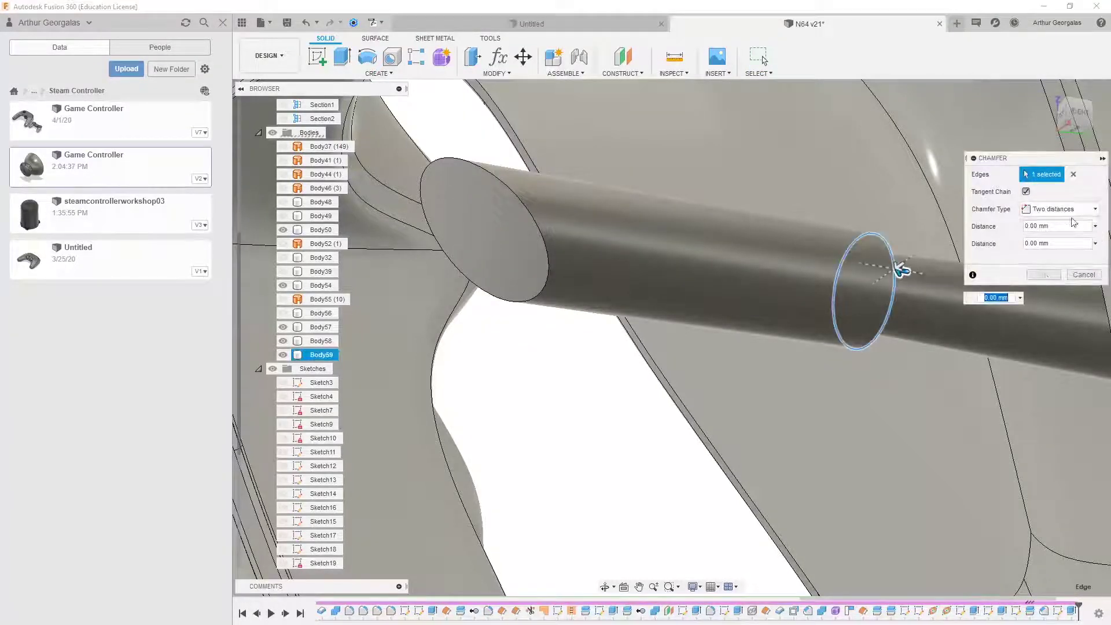
left_click_drag(900, 269, 895, 266)
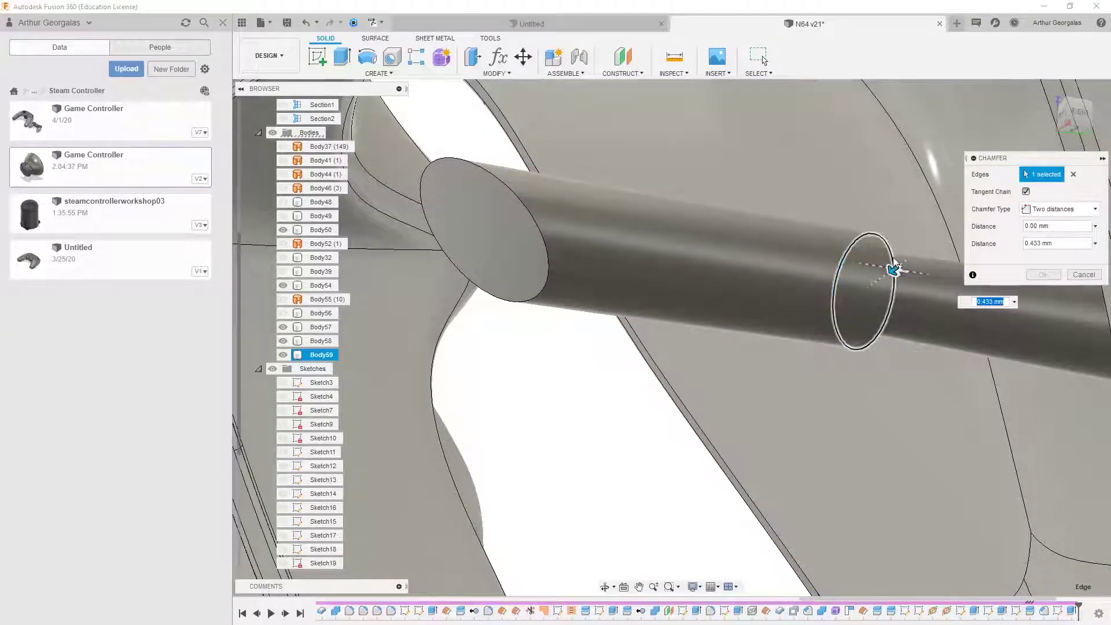
type(".75")
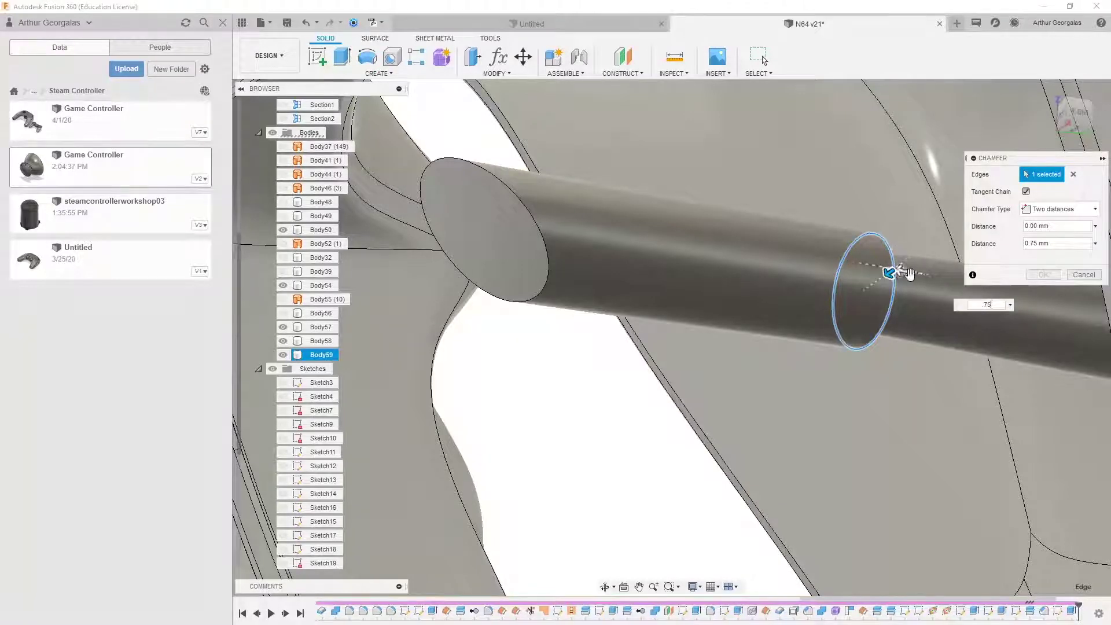
left_click_drag(910, 274, 461, 217)
middle_click_drag(682, 226, 621, 269, "shift")
scroll(781, 225, "down", 3)
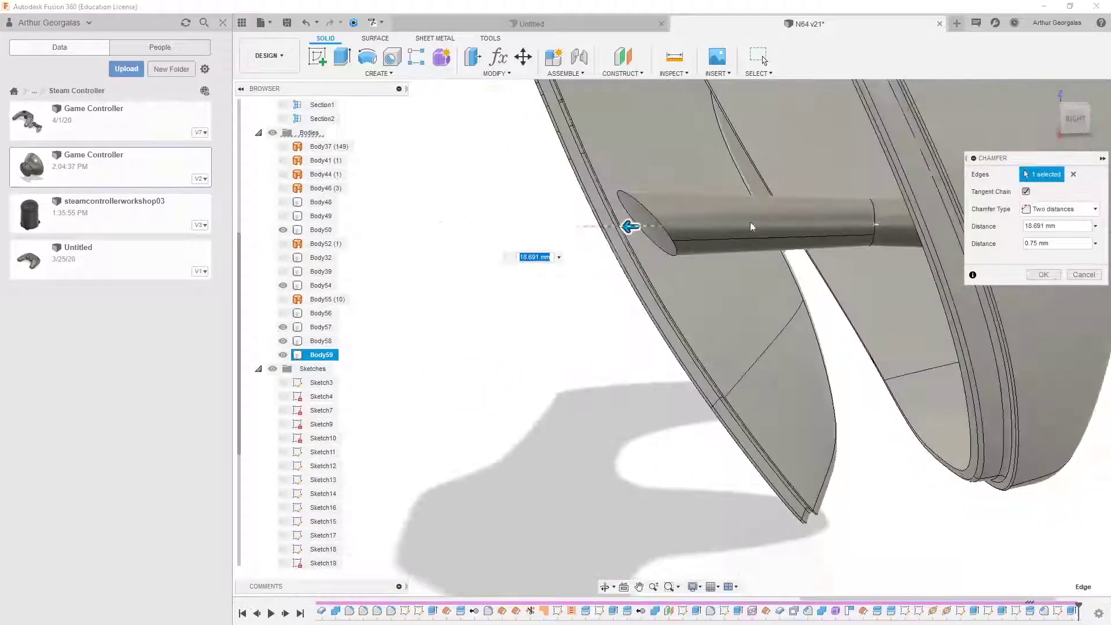
left_click(1043, 273)
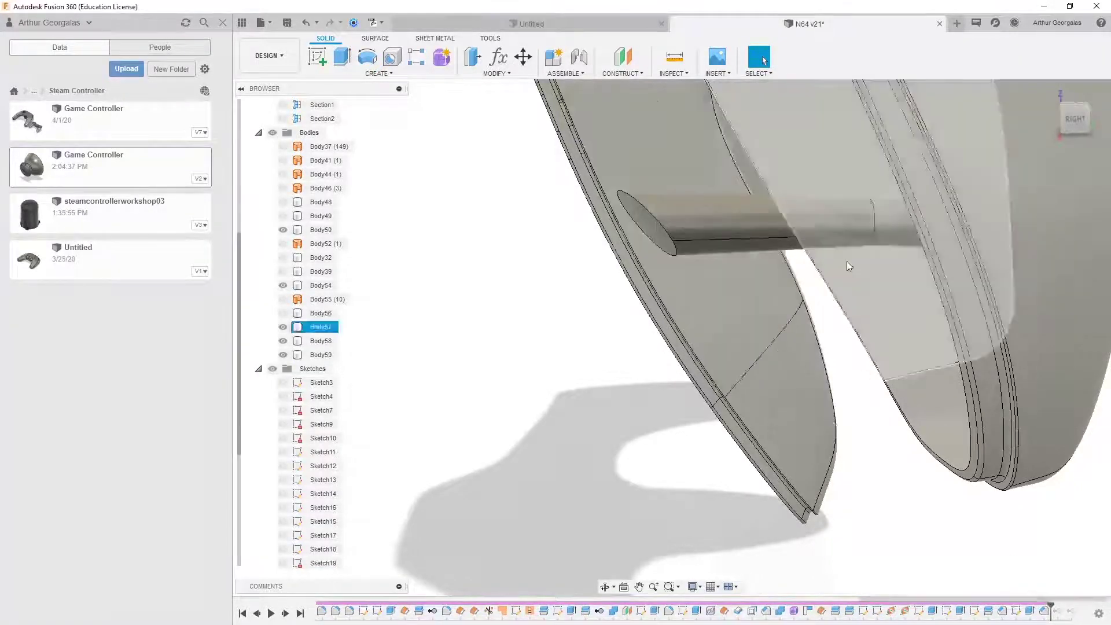
Step: Hide the grip shell (Body57) around the two post halves and examine the tapered post
mouse_move(848, 266)
middle_mouse_down("shift")
mouse_move(736, 243)
mouse_move(849, 270)
middle_mouse_up("shift")
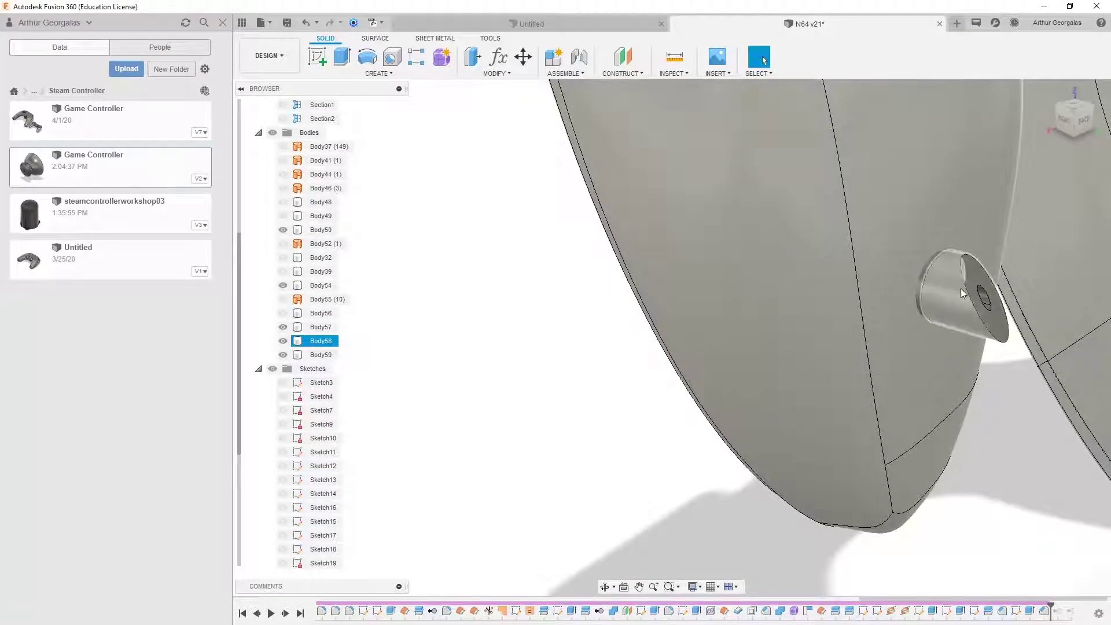
middle_click_drag(917, 167, 863, 210, "shift")
left_click(637, 142)
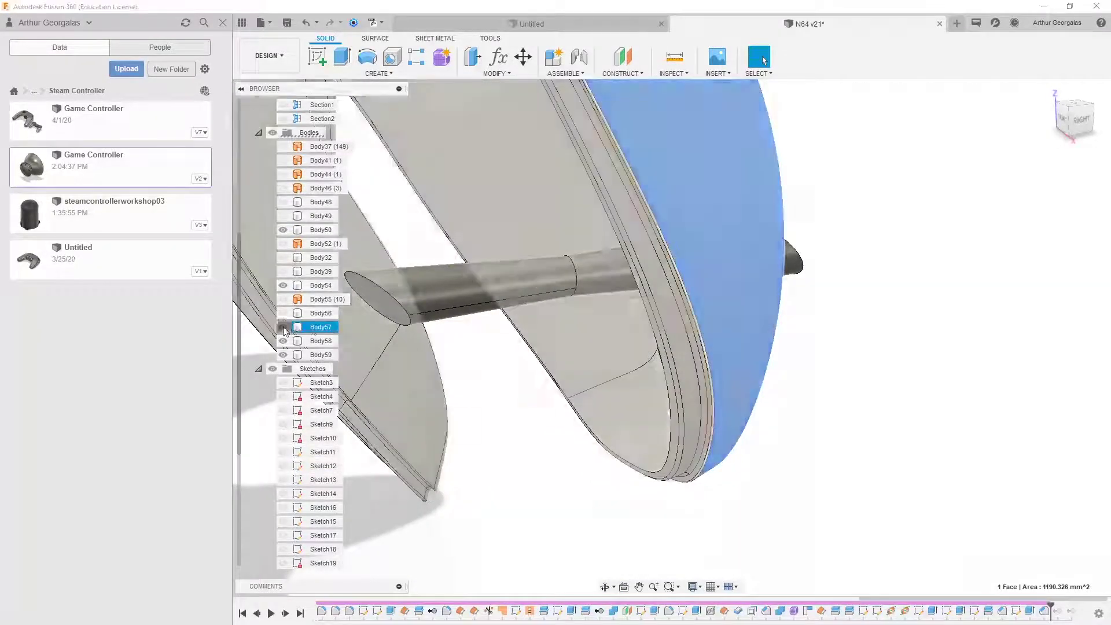
left_click(283, 328)
left_click(697, 398)
middle_click_drag(748, 242, 704, 245, "shift")
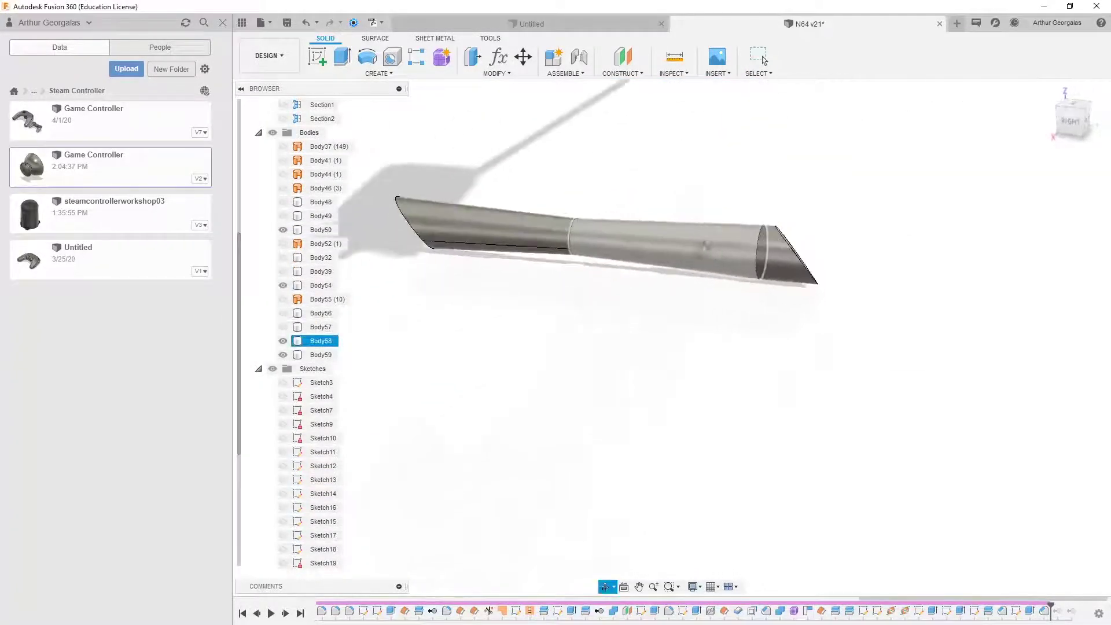
scroll(702, 248, "up", 5)
key("Escape")
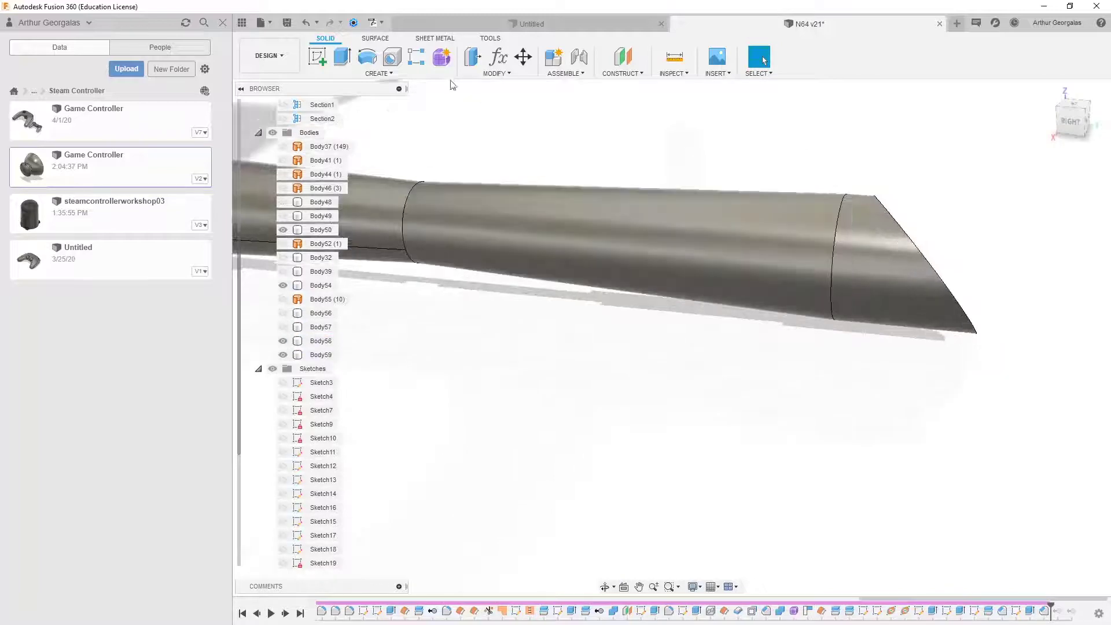
Step: Switch the visual style to wireframe and view the post and its screw hole from the side and the front
left_click(693, 586)
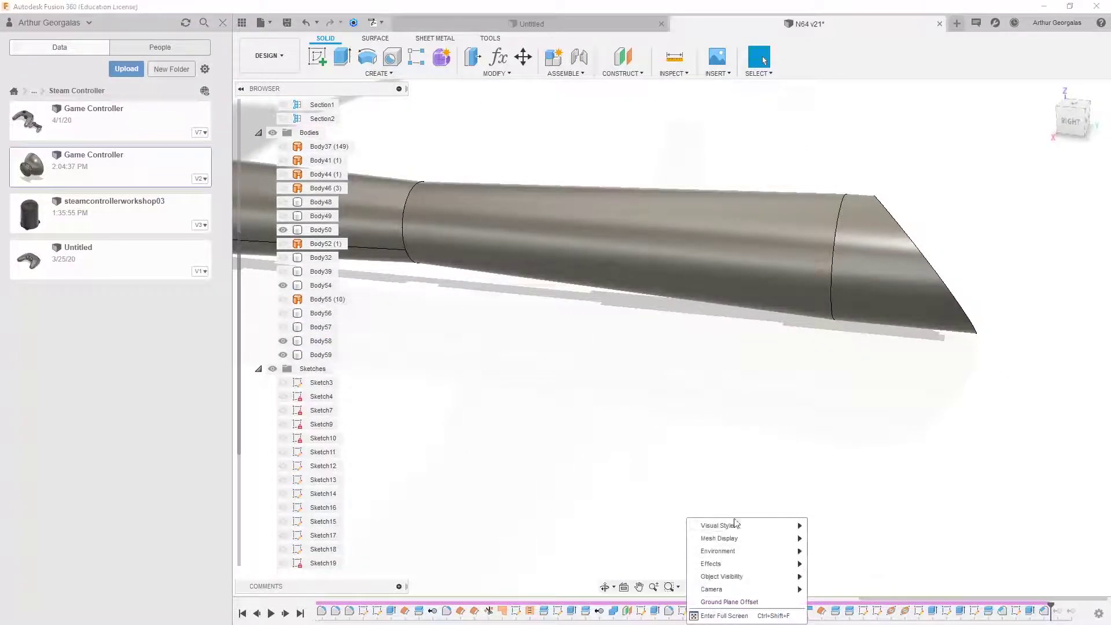
mouse_move(744, 531)
left_click(868, 591)
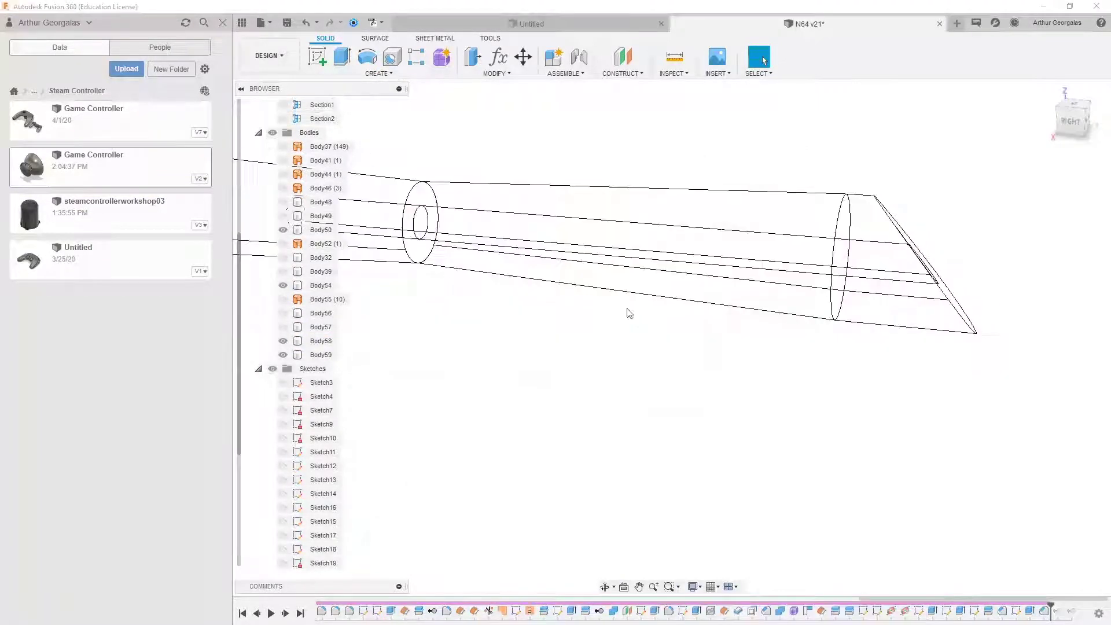
middle_click_drag(572, 247, 609, 247, "shift")
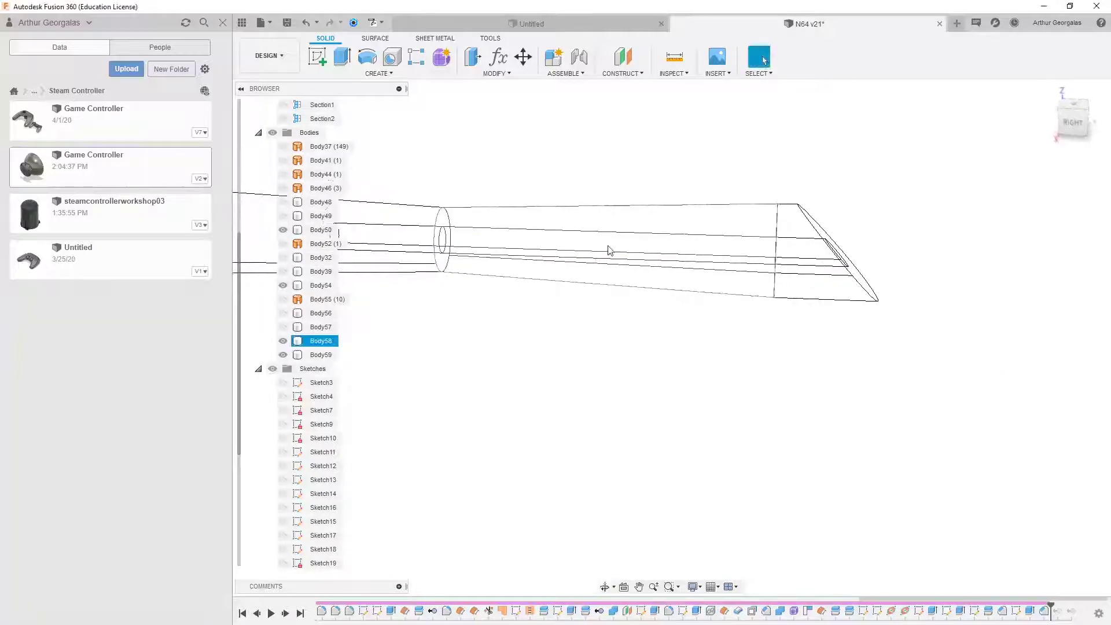
left_click(1073, 123)
left_click(1073, 124)
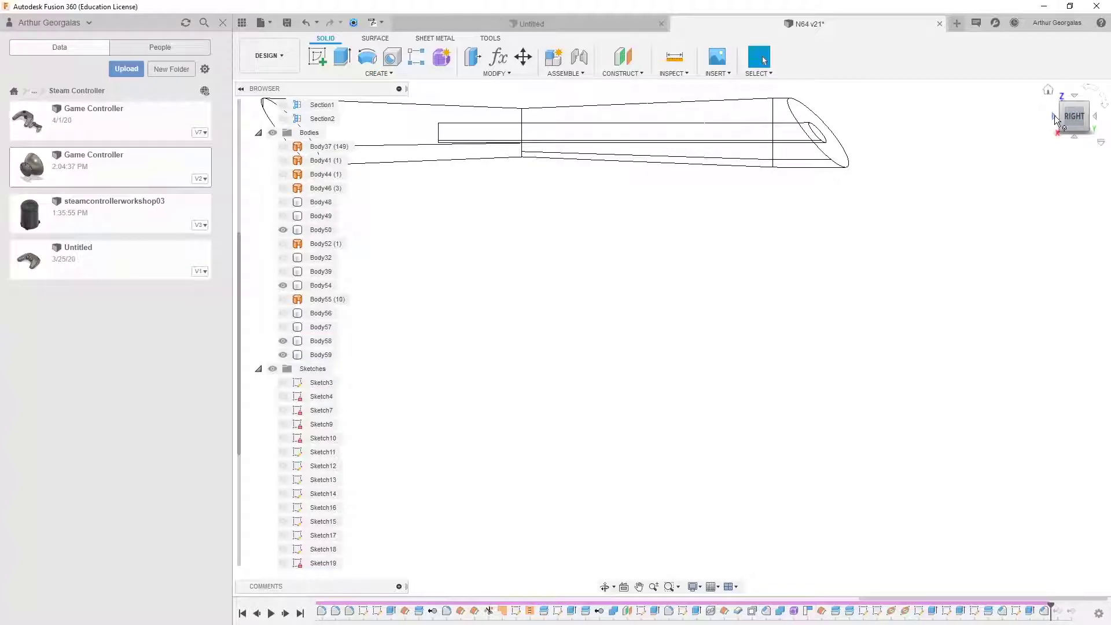
left_click(1053, 117)
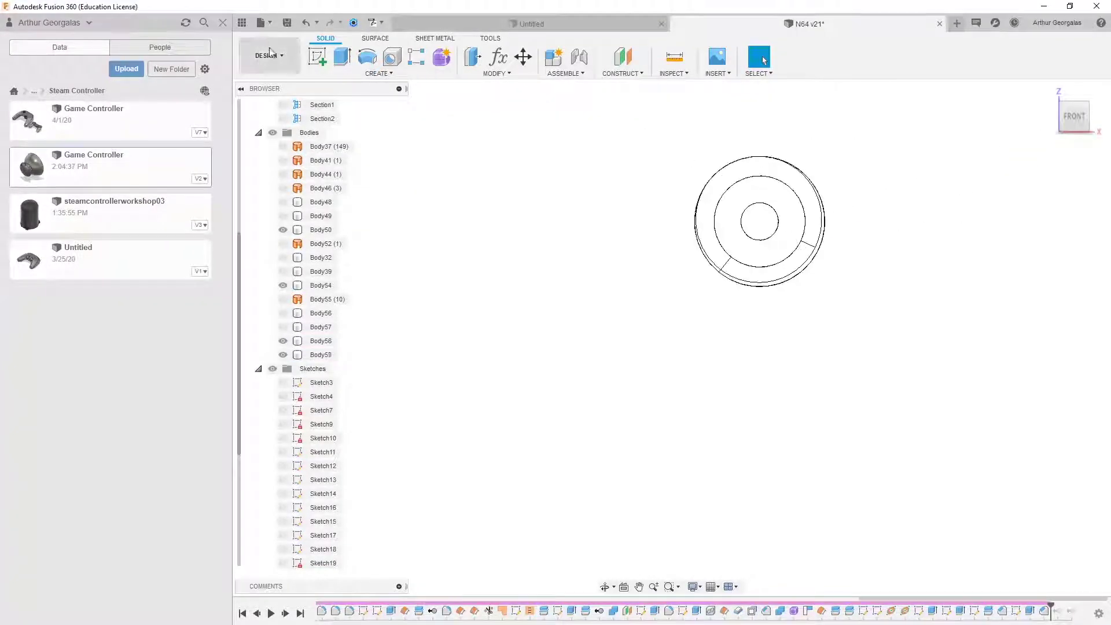
Step: Start a sketch on the front origin plane and project the screw hole's circle from the rear post half (Body58) into it
left_click(317, 56)
mouse_move(707, 82)
middle_mouse_down()
mouse_move(818, 253)
mouse_move(806, 312)
middle_mouse_up()
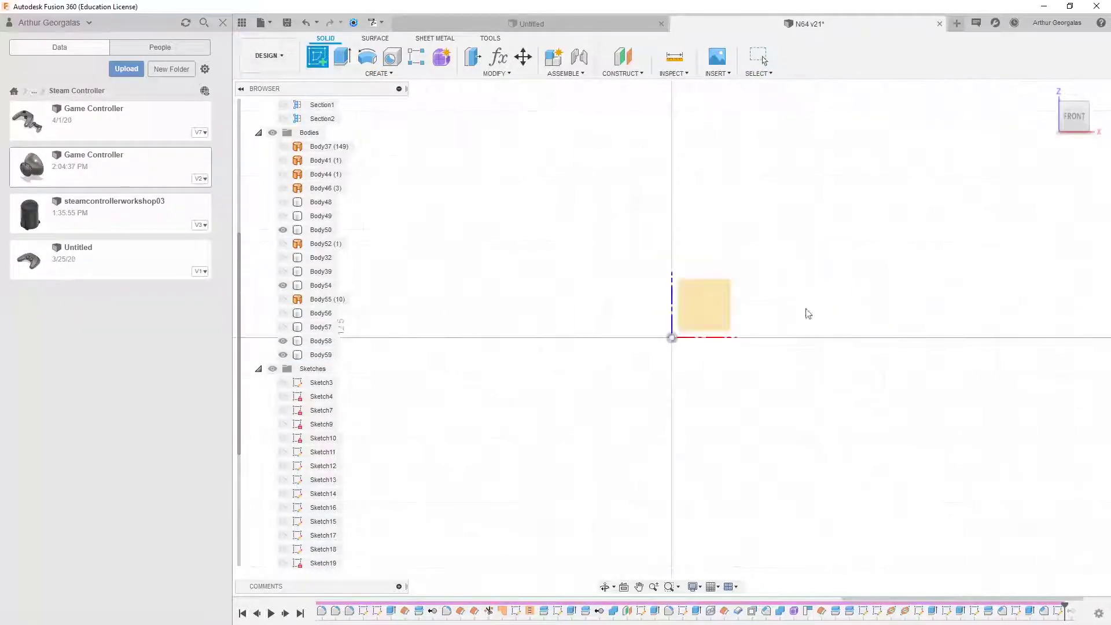
left_click(706, 305)
scroll(665, 220, "down", 3)
middle_click_drag(709, 269, 544, 171)
scroll(637, 209, "down", 3)
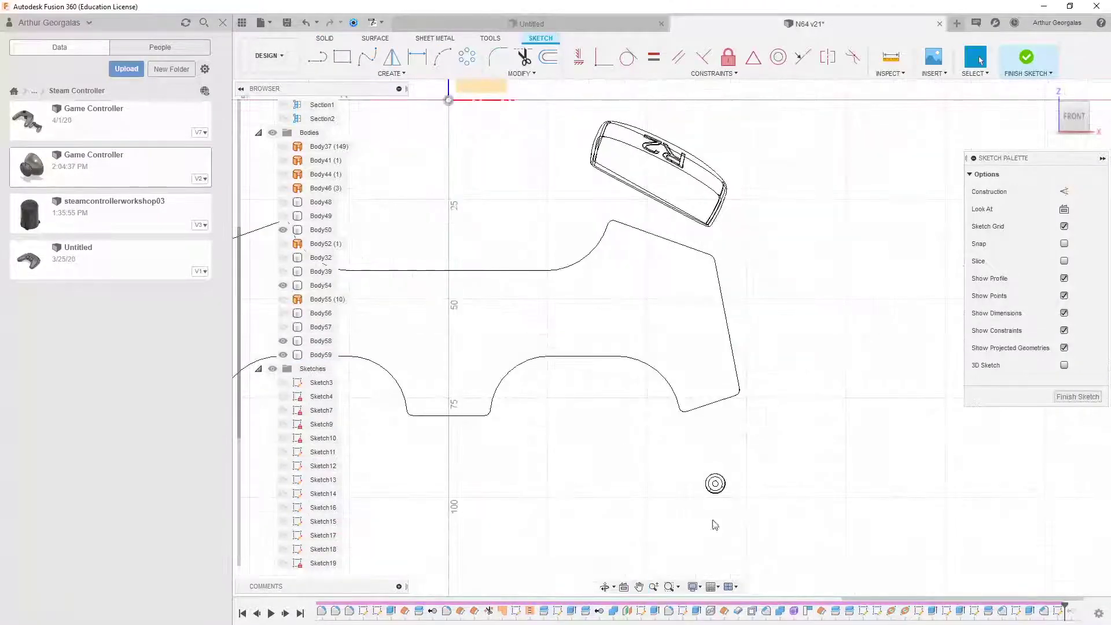
scroll(715, 516, "up", 4)
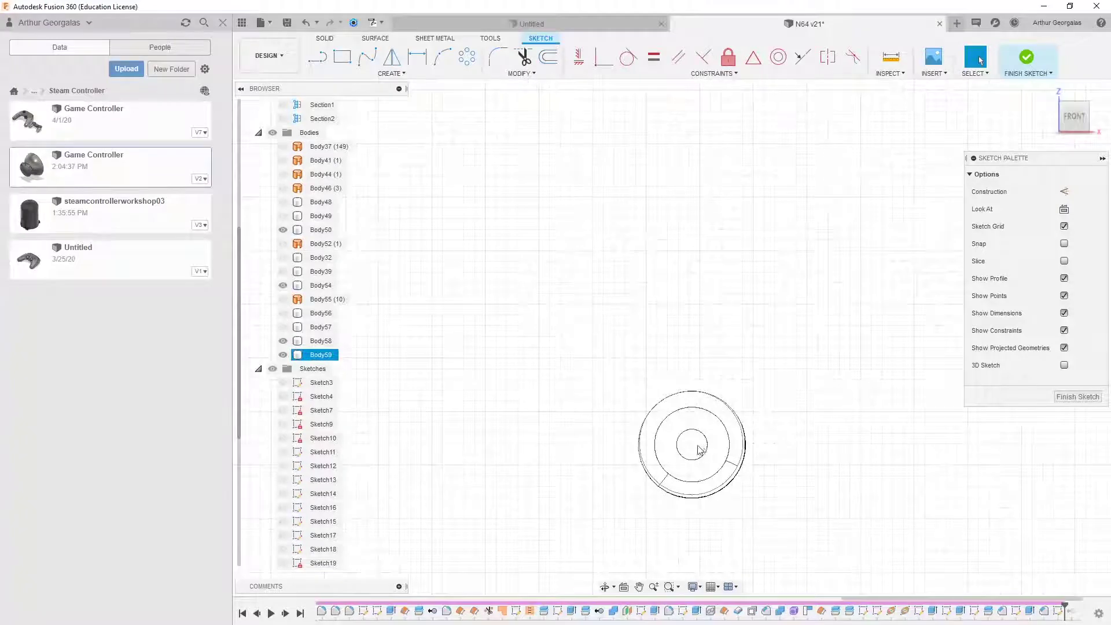
key("p")
scroll(710, 445, "up", 5)
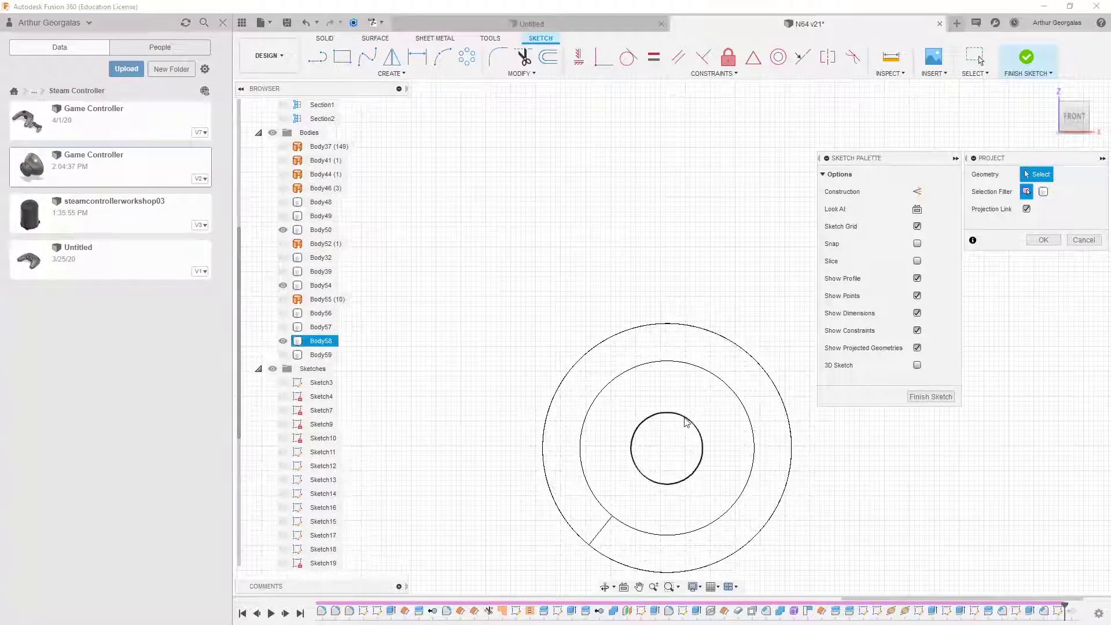
left_click(1043, 239)
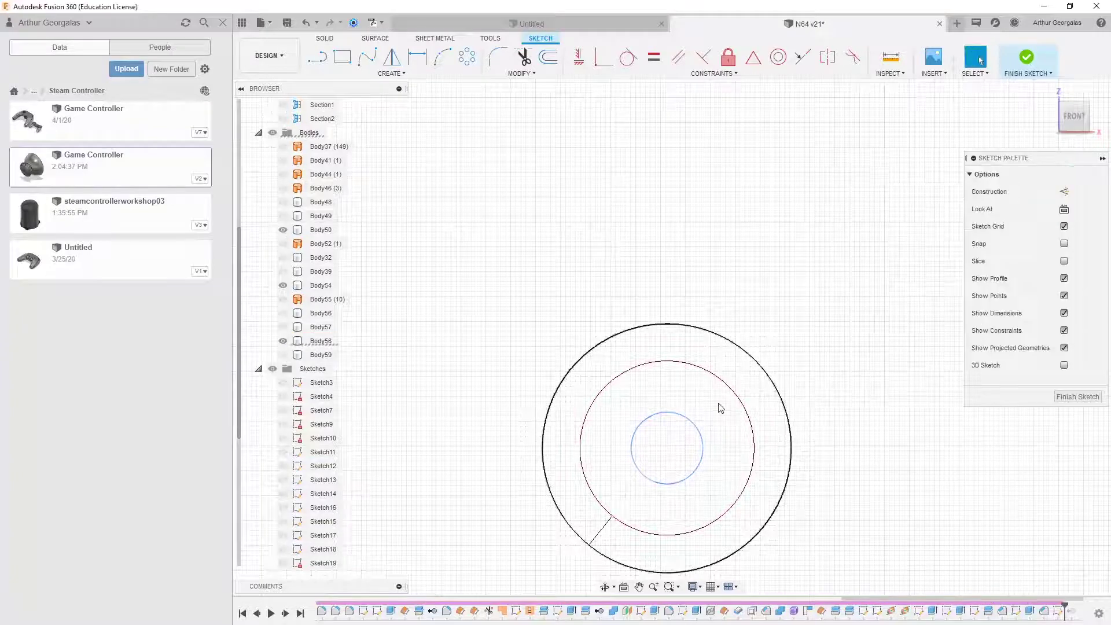
Step: Offset the projected screw hole circle outward by 0.668 mm
key("o")
left_click(680, 411)
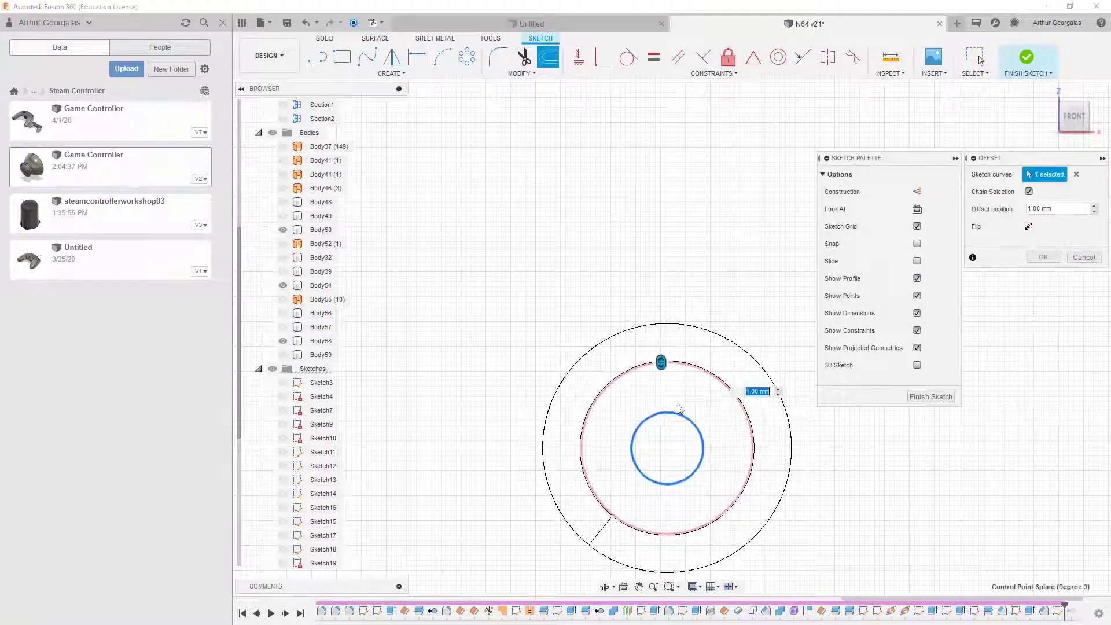
left_click_drag(665, 361, 655, 380)
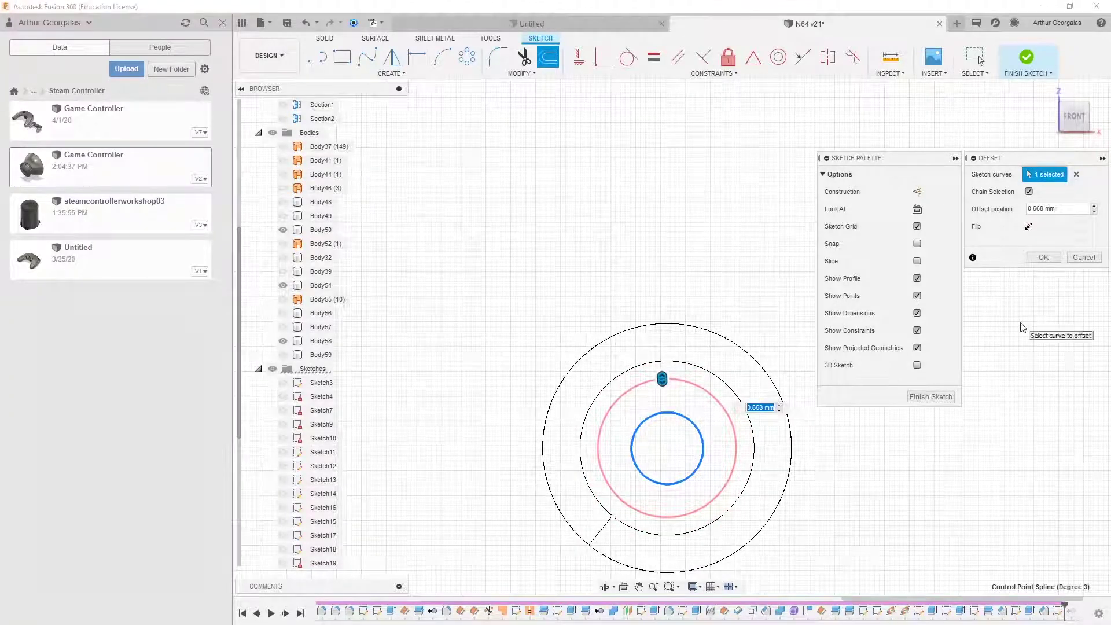
key("Return")
Step: Change the visual style from wireframe to shaded with visible edges only
scroll(674, 333, "down", 3)
middle_click_drag(671, 349, 630, 354, "shift")
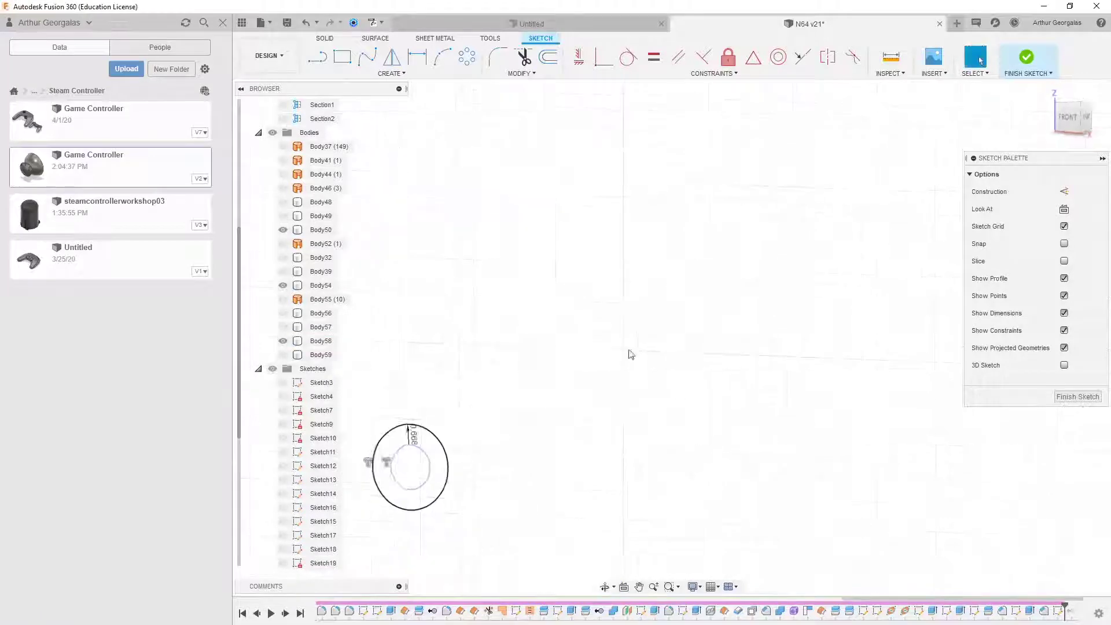
scroll(731, 342, "down", 3)
middle_click_drag(853, 322, 630, 342)
scroll(754, 309, "down", 3)
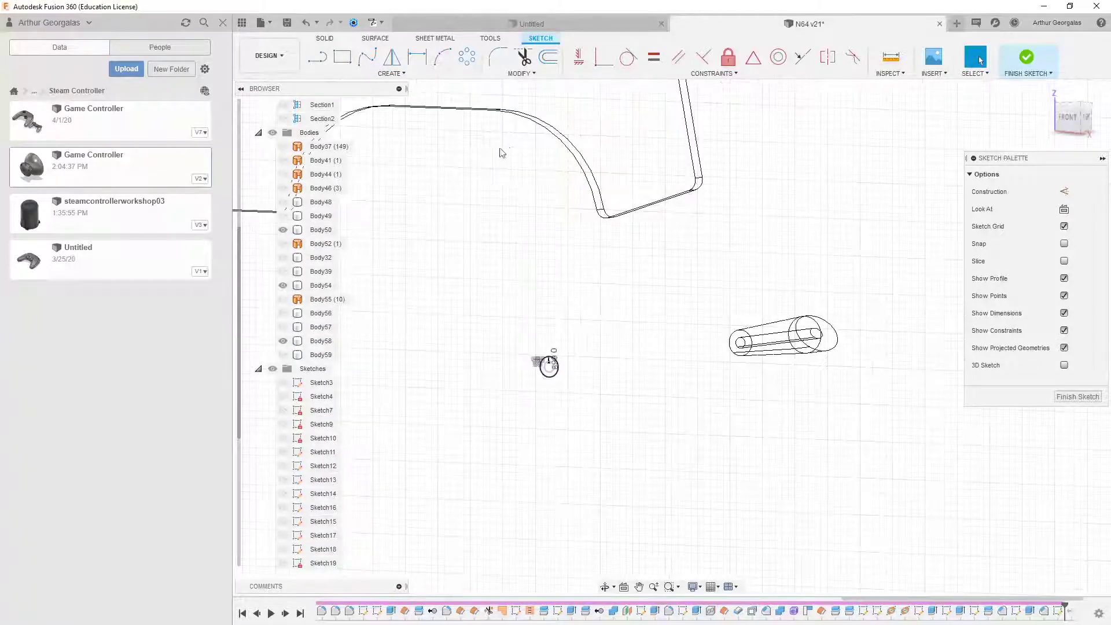
left_click(326, 39)
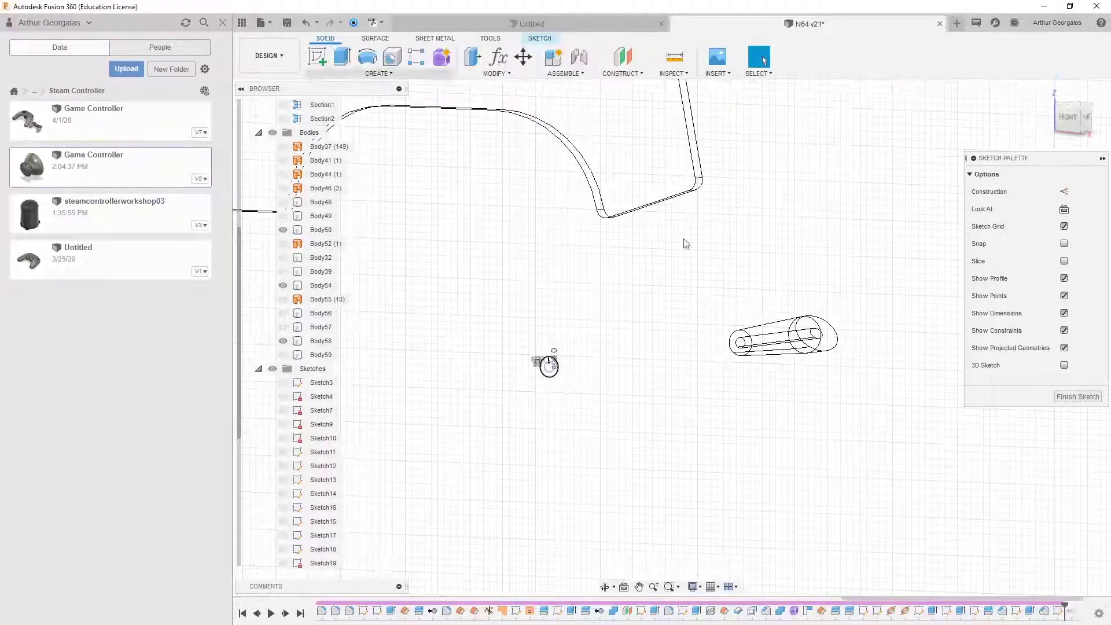
left_click(698, 587)
mouse_move(718, 526)
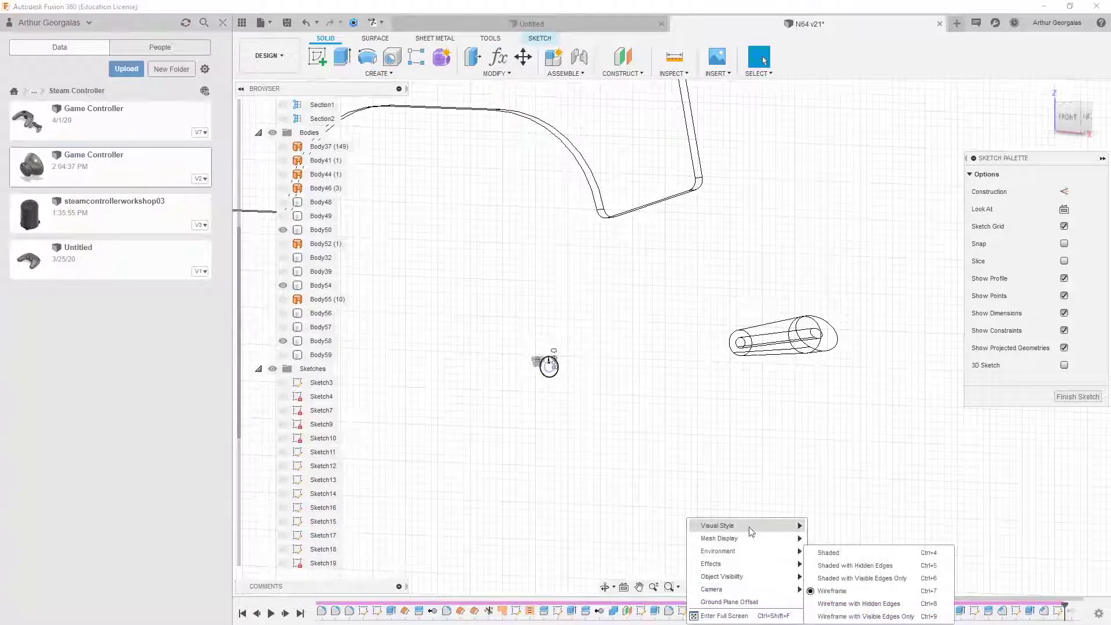
left_click(828, 553)
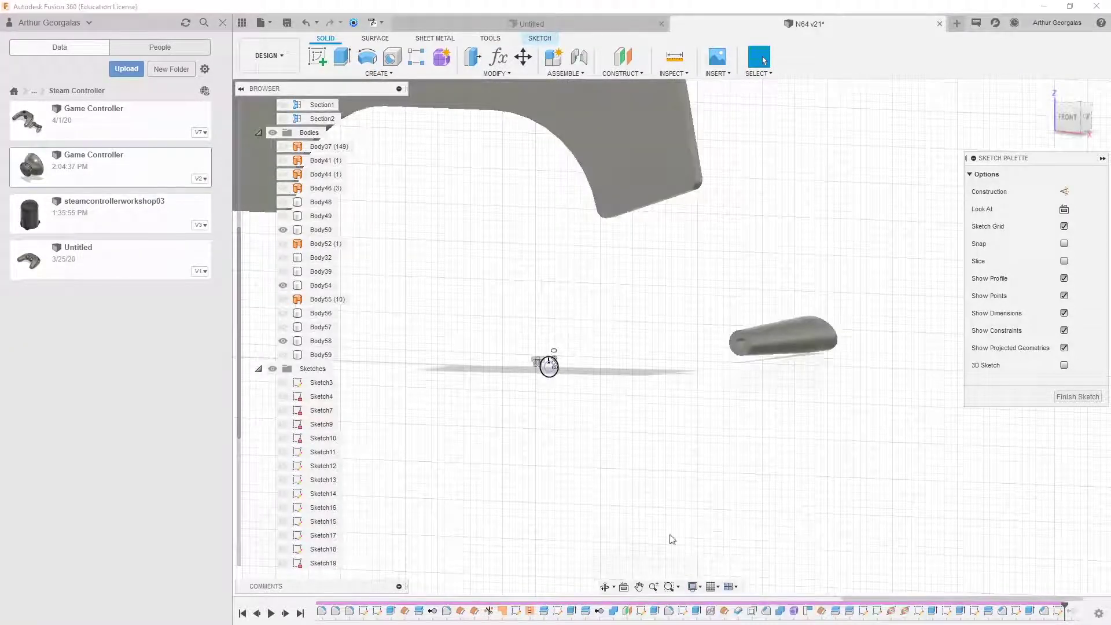
left_click(698, 594)
mouse_move(717, 525)
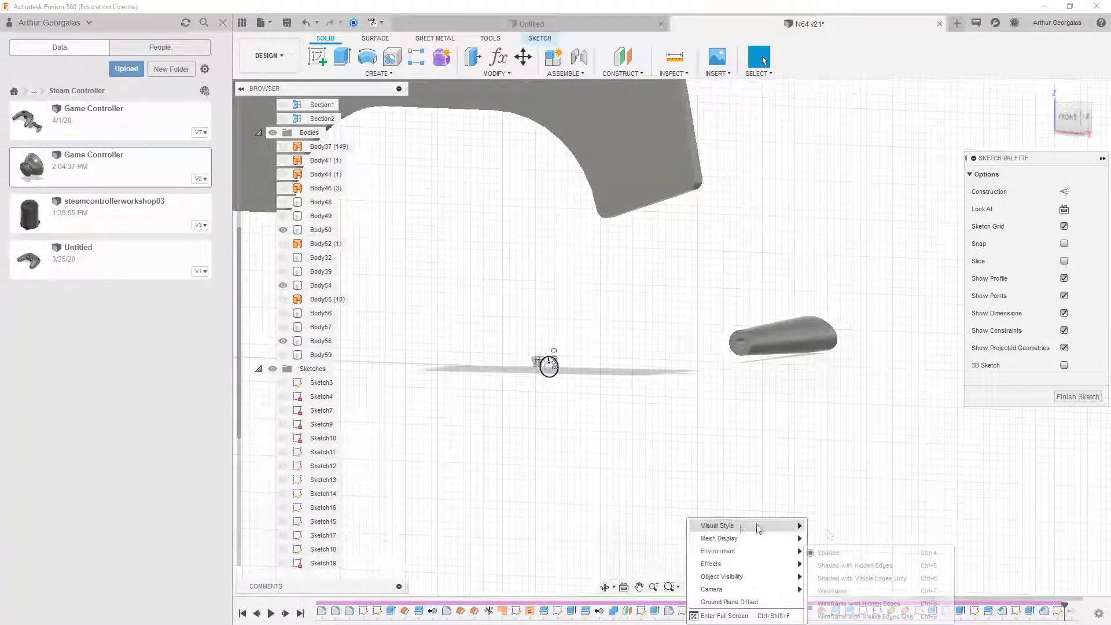
left_click(839, 577)
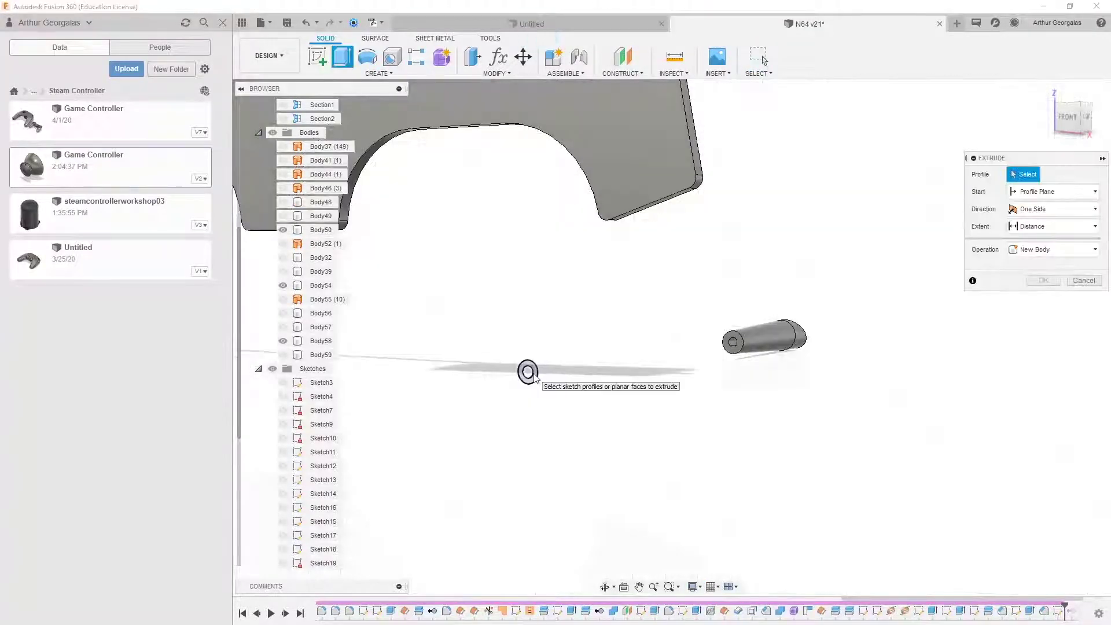
Step: Set up an extrusion of both circle profiles, starting from the rear post half's inner end face with a -2 mm offset
scroll(533, 377, "up", 5)
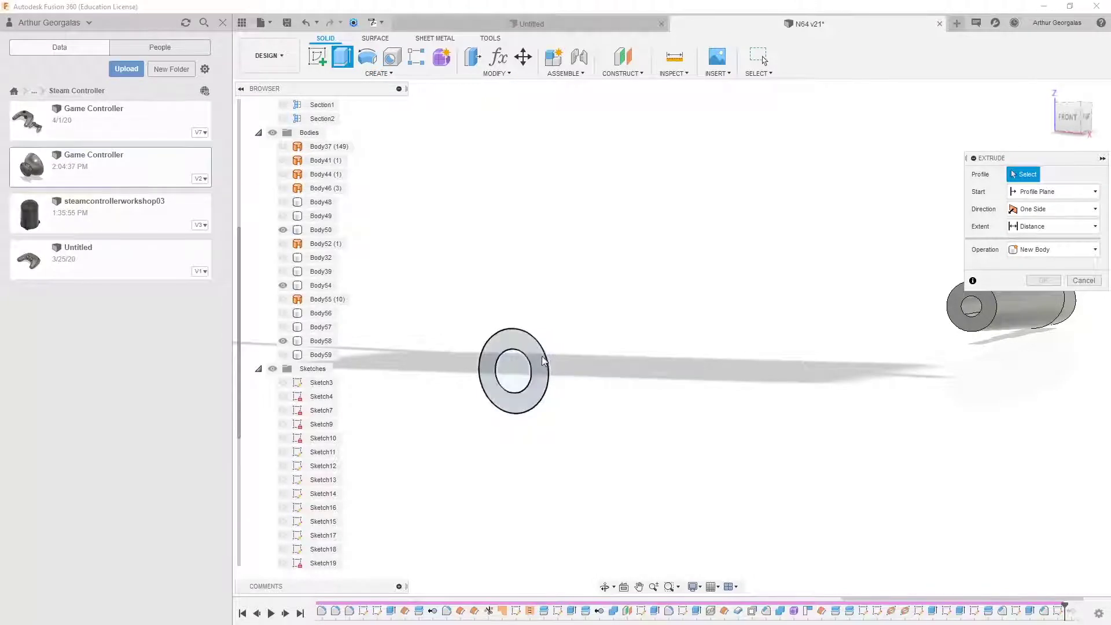
left_click(539, 365)
left_click(508, 367)
scroll(665, 335, "down", 4)
middle_click_drag(737, 323, 609, 334)
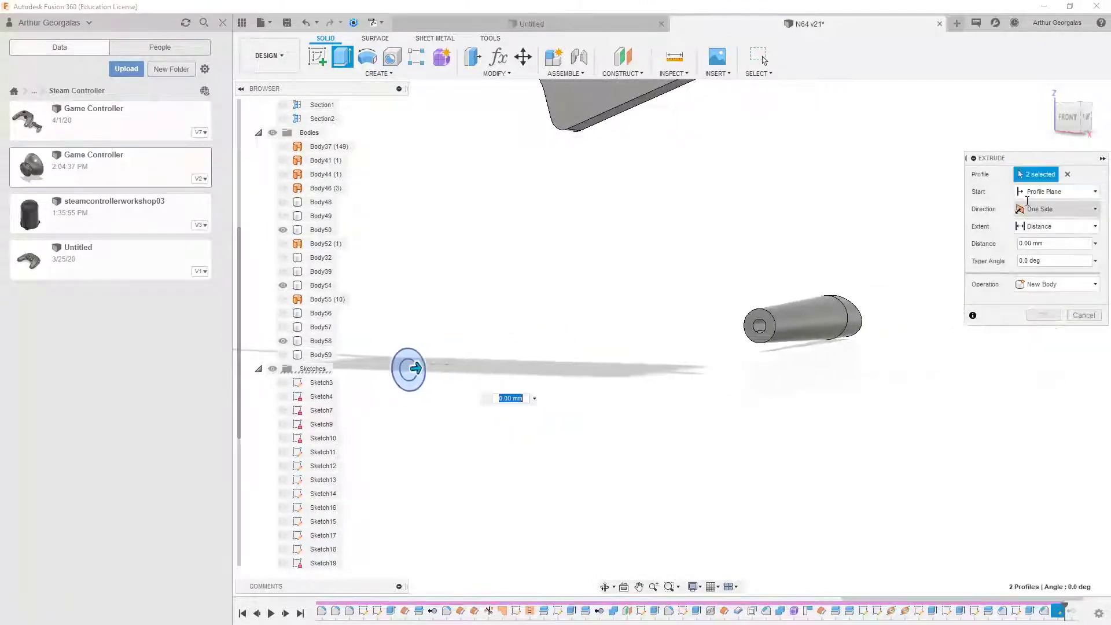
left_click(1061, 192)
left_click(1041, 234)
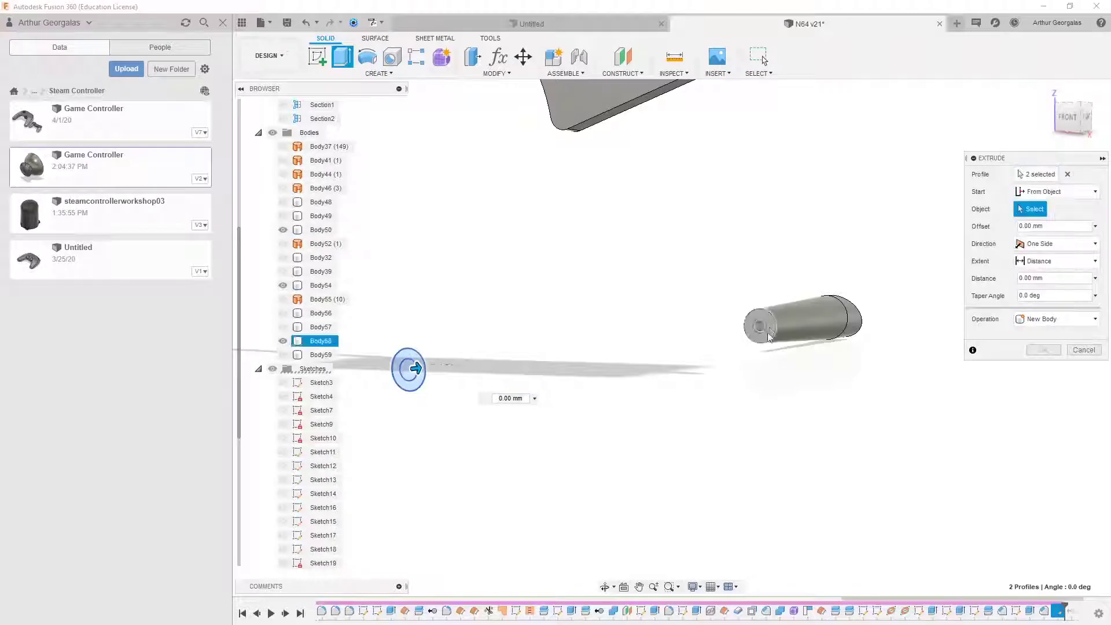
left_click(774, 331)
scroll(792, 324, "up", 3)
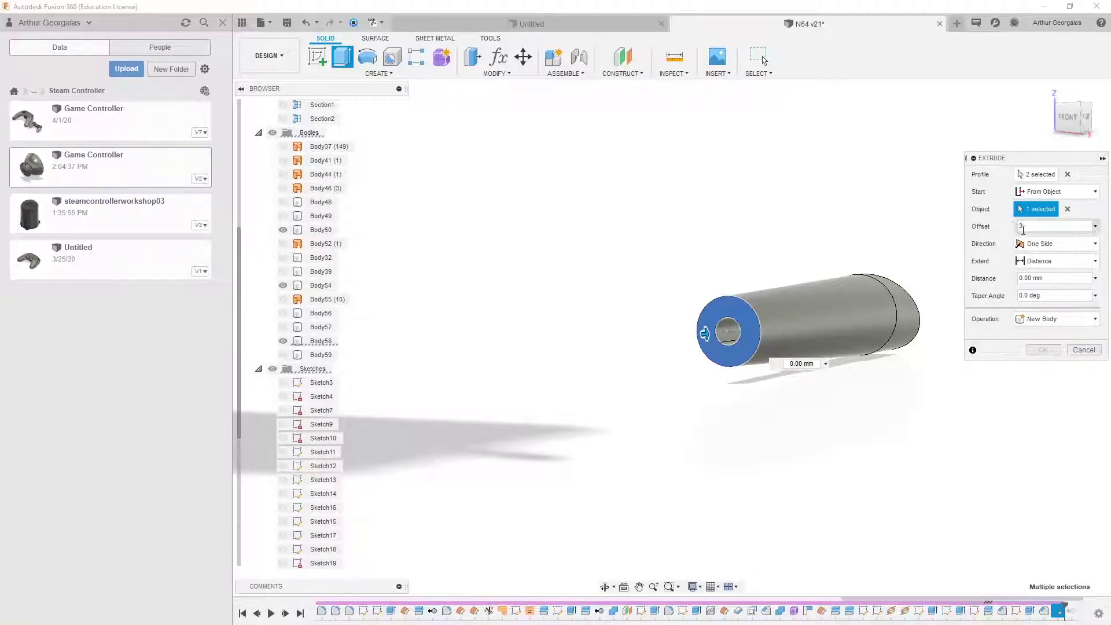
double_click(1023, 228)
Step: Cut the extrusion 25.256 mm through the outer end of the rear post half to form the screw-head bore
middle_click_drag(907, 192, 813, 203, "shift")
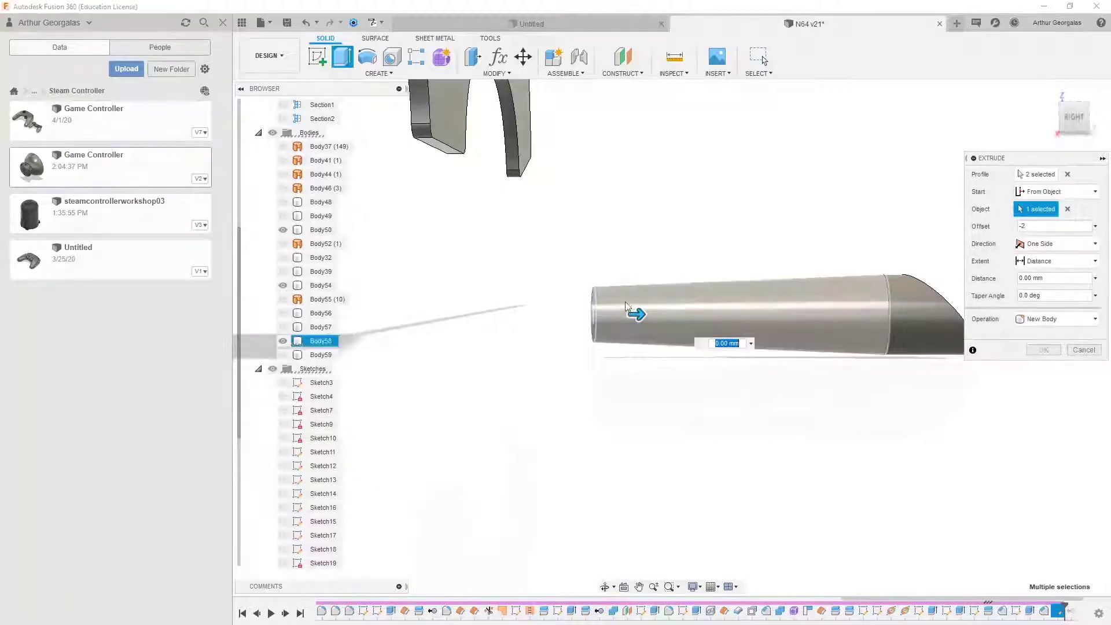
left_click_drag(637, 313, 931, 342)
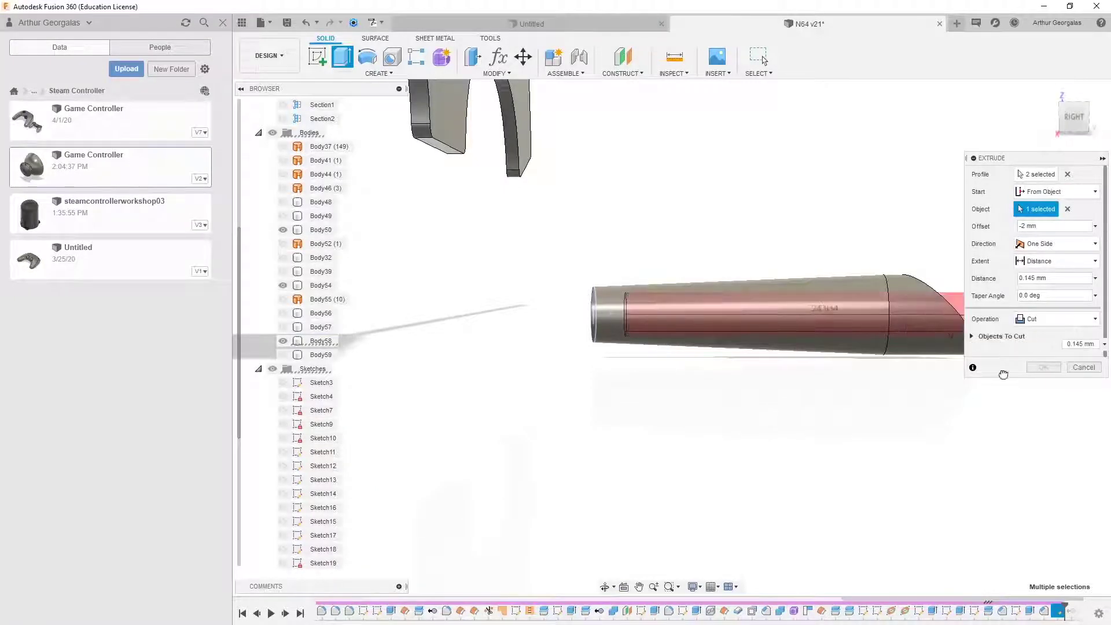
mouse_move(847, 370)
middle_mouse_down("shift")
mouse_move(821, 373)
mouse_move(843, 371)
middle_mouse_up("shift")
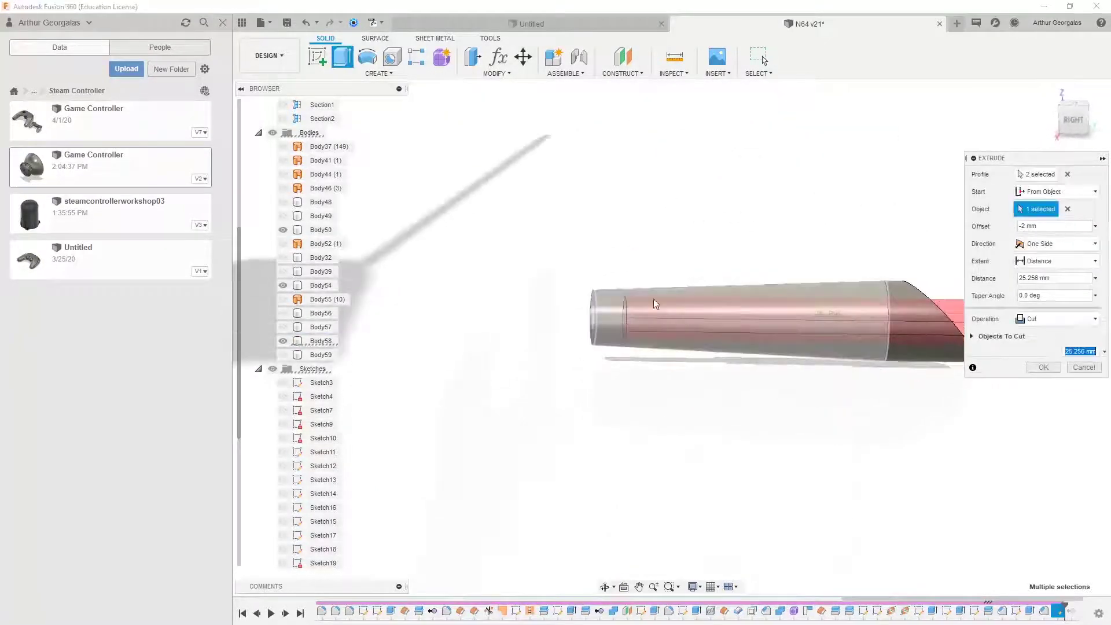
middle_click_drag(630, 299, 466, 308)
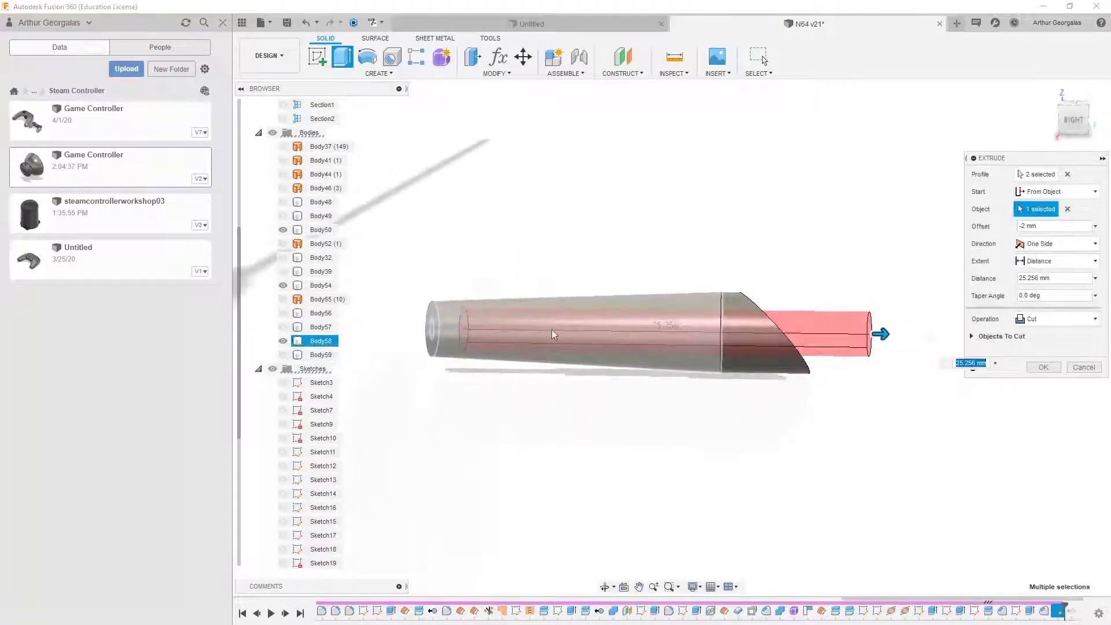
middle_click_drag(554, 334, 460, 328, "shift")
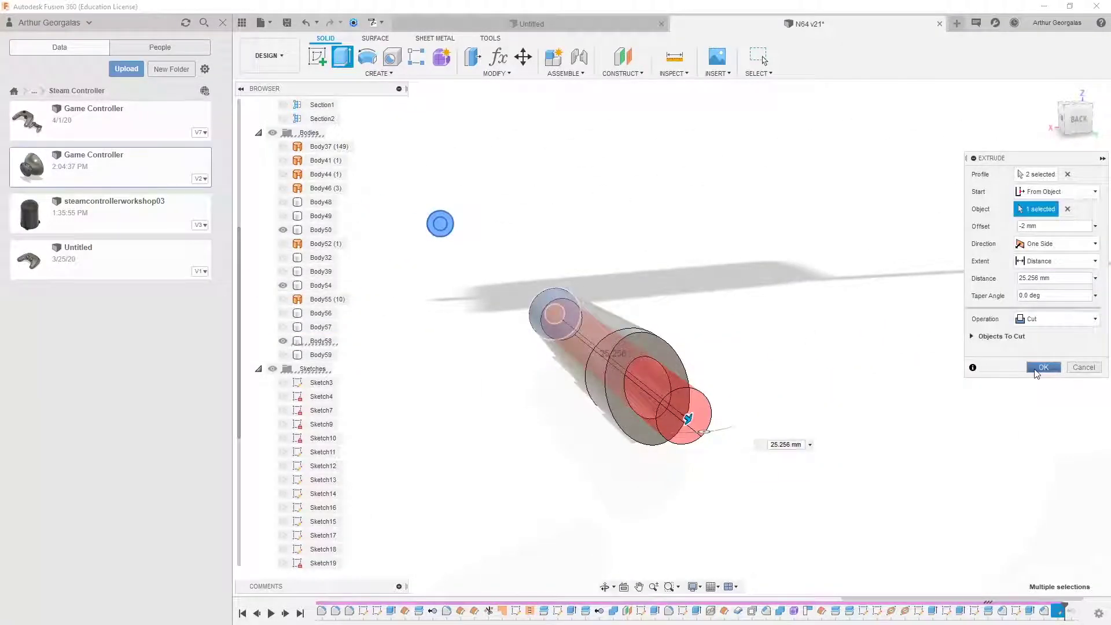
left_click(1042, 367)
middle_click_drag(796, 352, 599, 319, "shift")
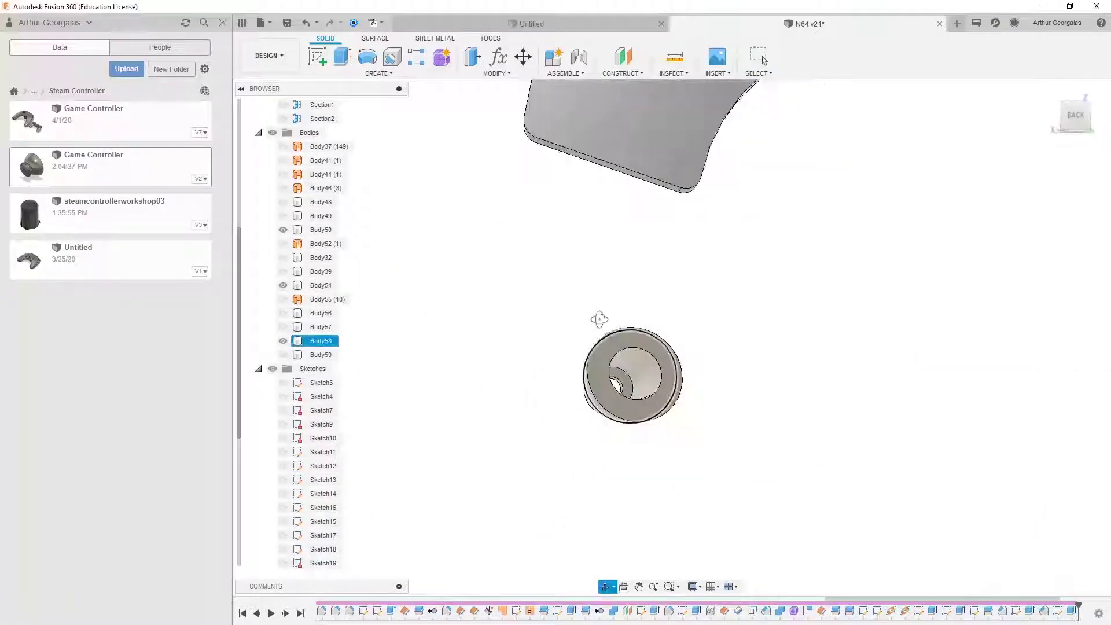
scroll(601, 306, "down", 2)
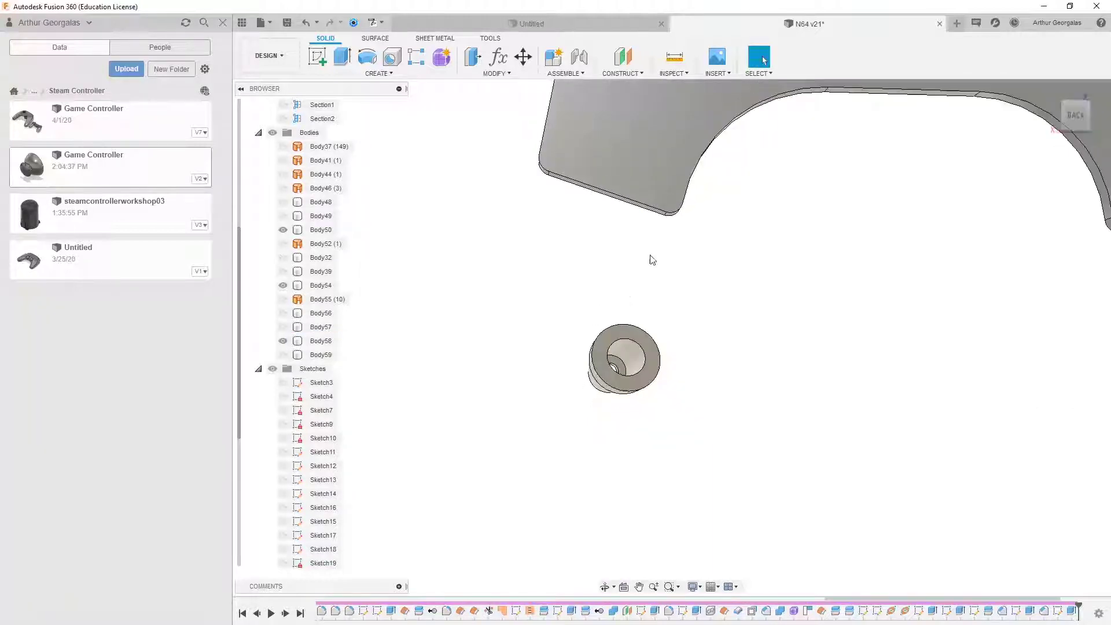
Step: Turn on the Section1 section analysis and set its Y distance to 26.785 mm, slicing lengthwise through both post halves
scroll(652, 260, "down", 2)
middle_click_drag(569, 343, 618, 346, "shift")
scroll(618, 349, "down", 3)
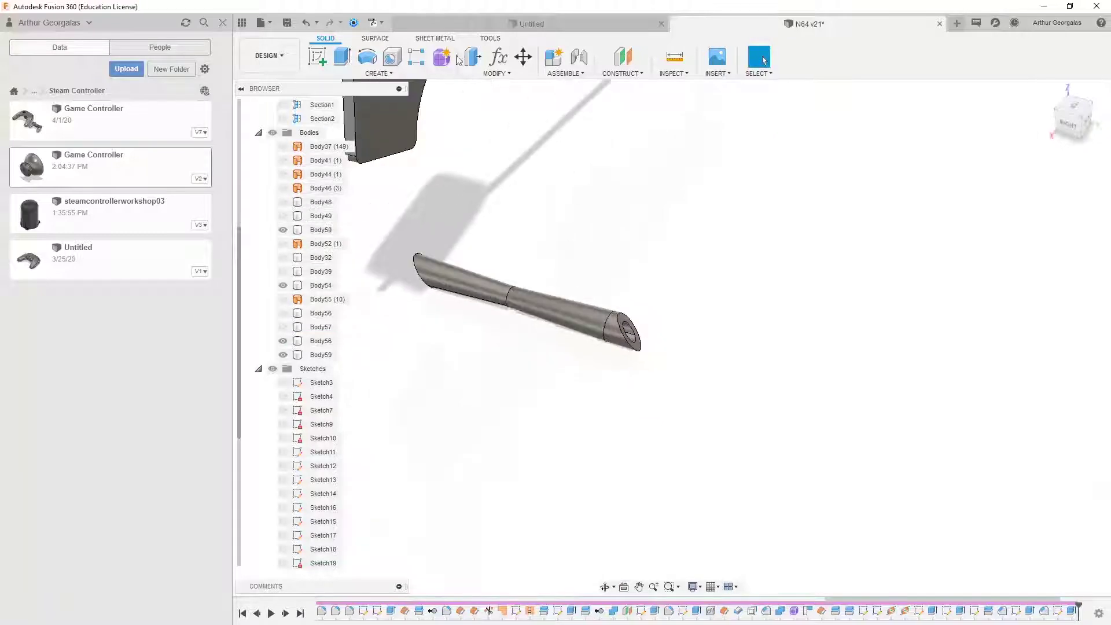
left_click(283, 105)
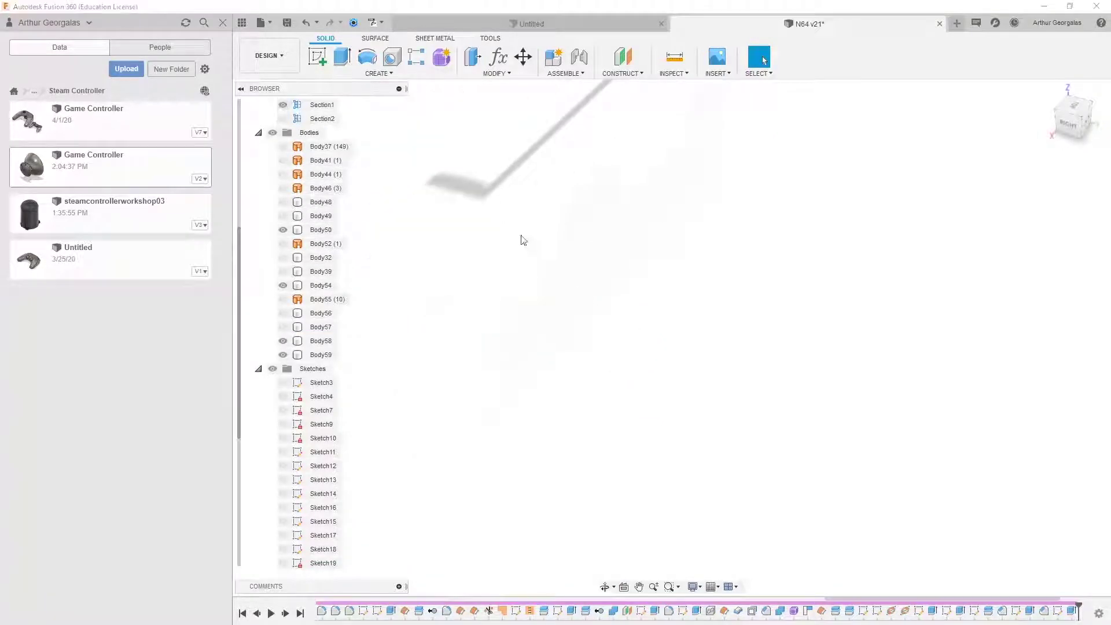
double_click(323, 108)
scroll(633, 251, "down", 3)
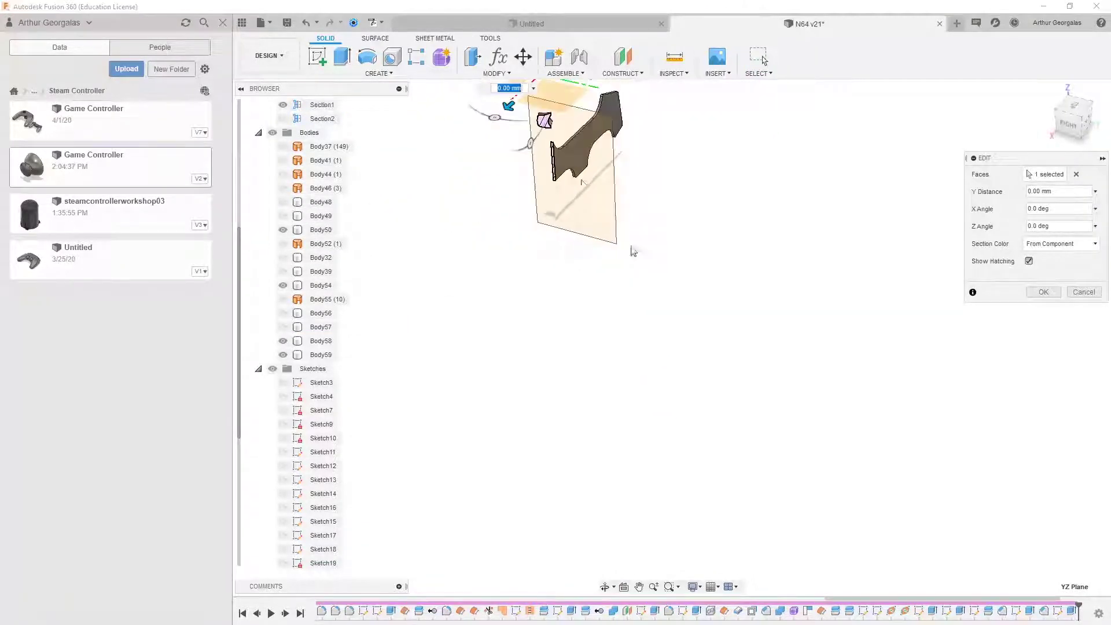
left_click_drag(510, 106, 502, 136)
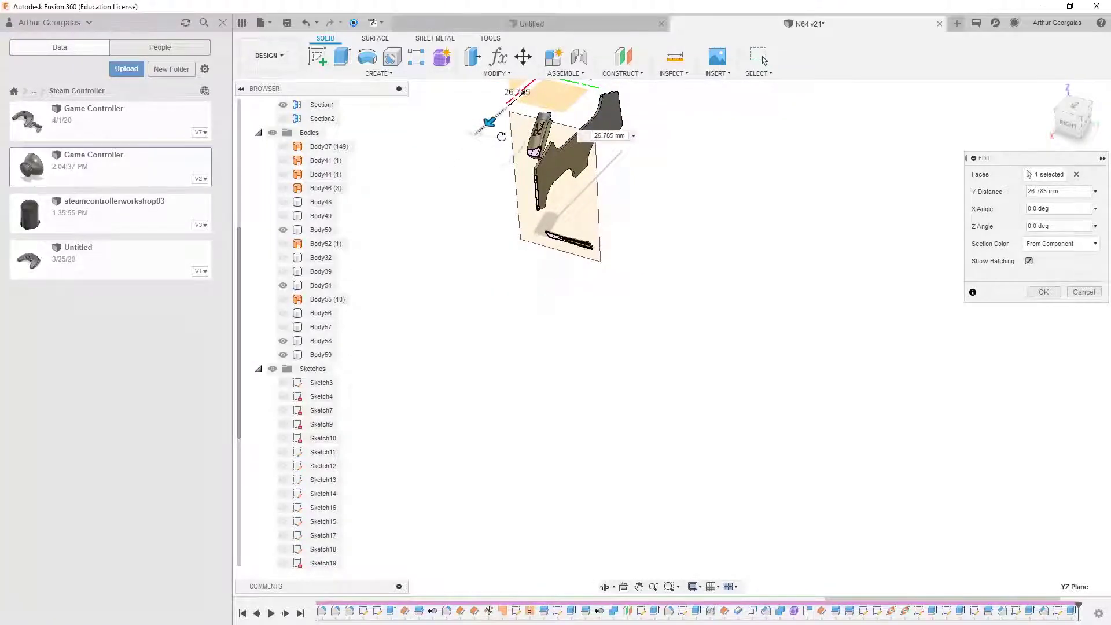
scroll(570, 268, "up", 10)
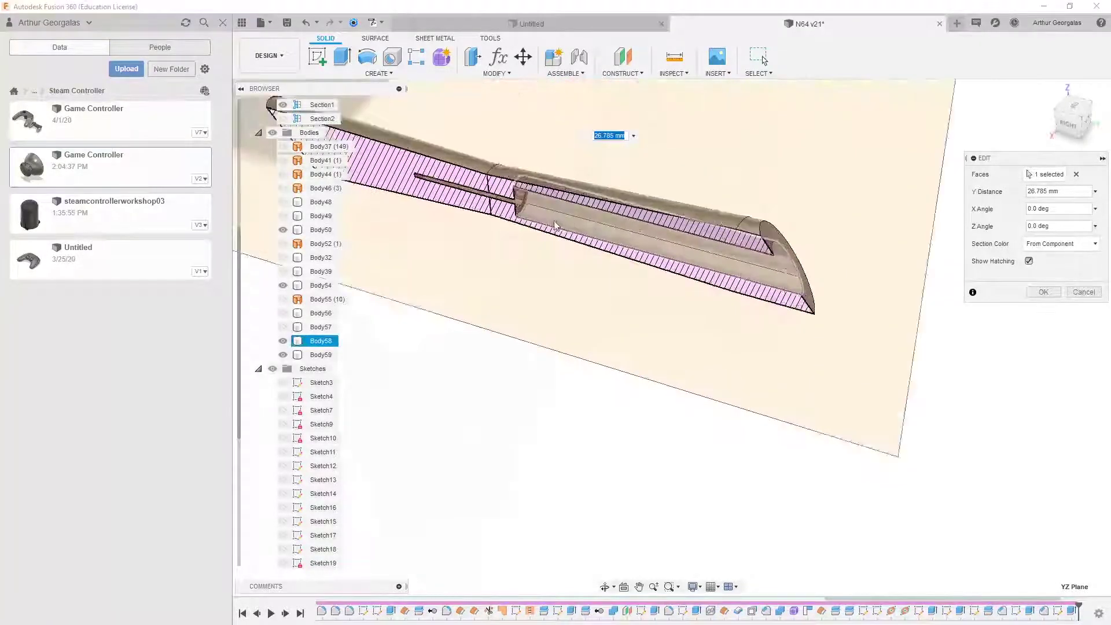
middle_click_drag(553, 226, 833, 215, "shift")
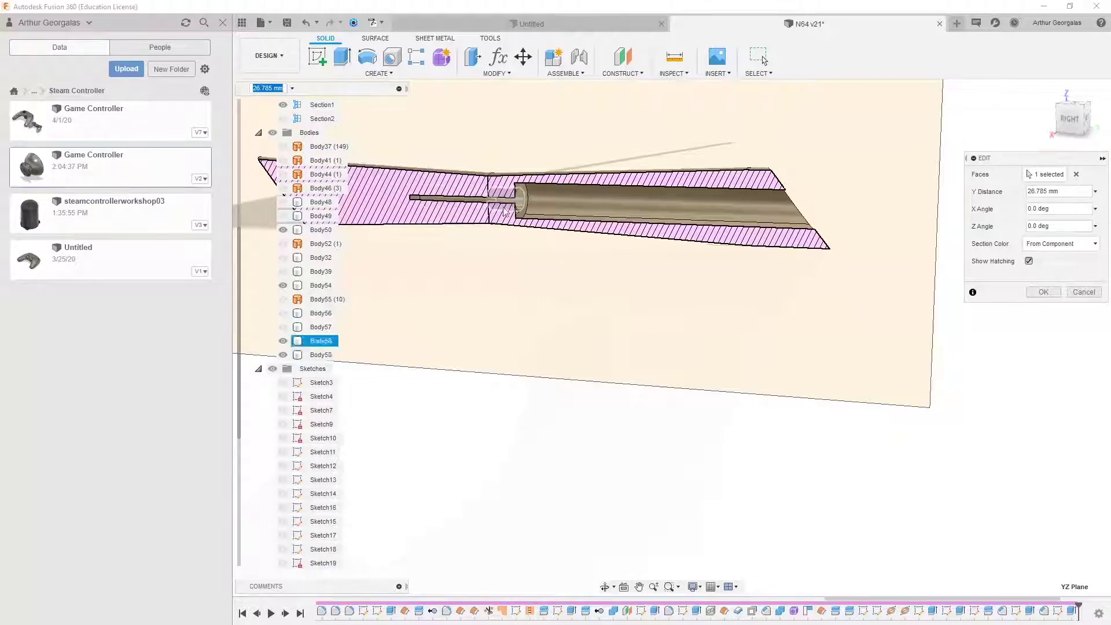
scroll(480, 201, "up", 2)
scroll(527, 205, "up", 2)
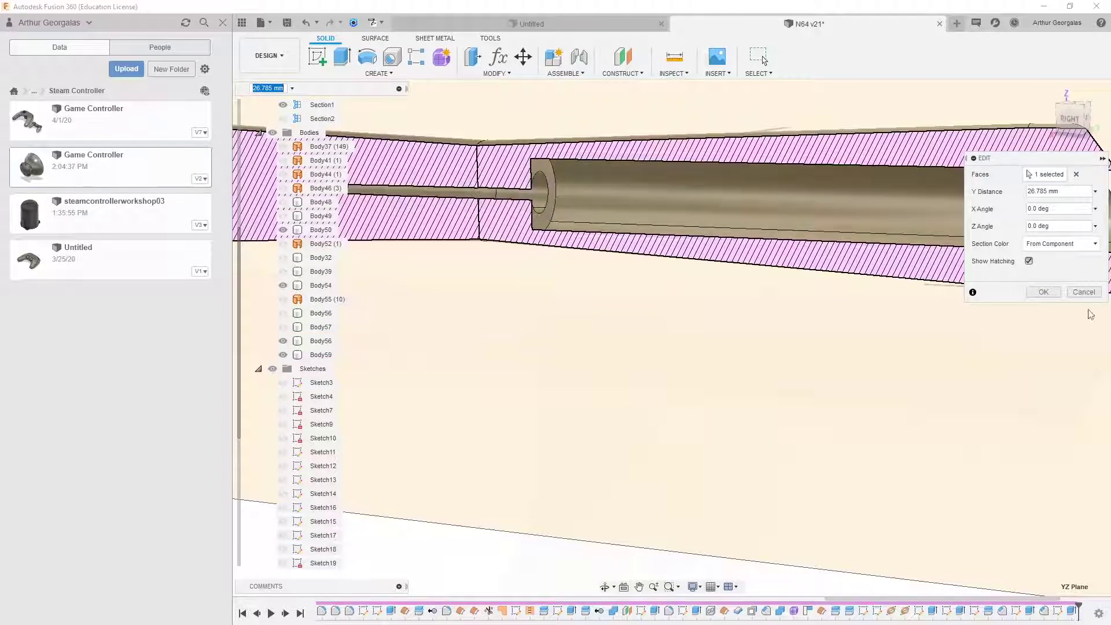
key("Return")
Step: Enlarge the narrow screw hole in the rear post half by offsetting its cylindrical face about -0.088 mm with Press Pull
scroll(565, 190, "up", 2)
scroll(565, 191, "up", 1)
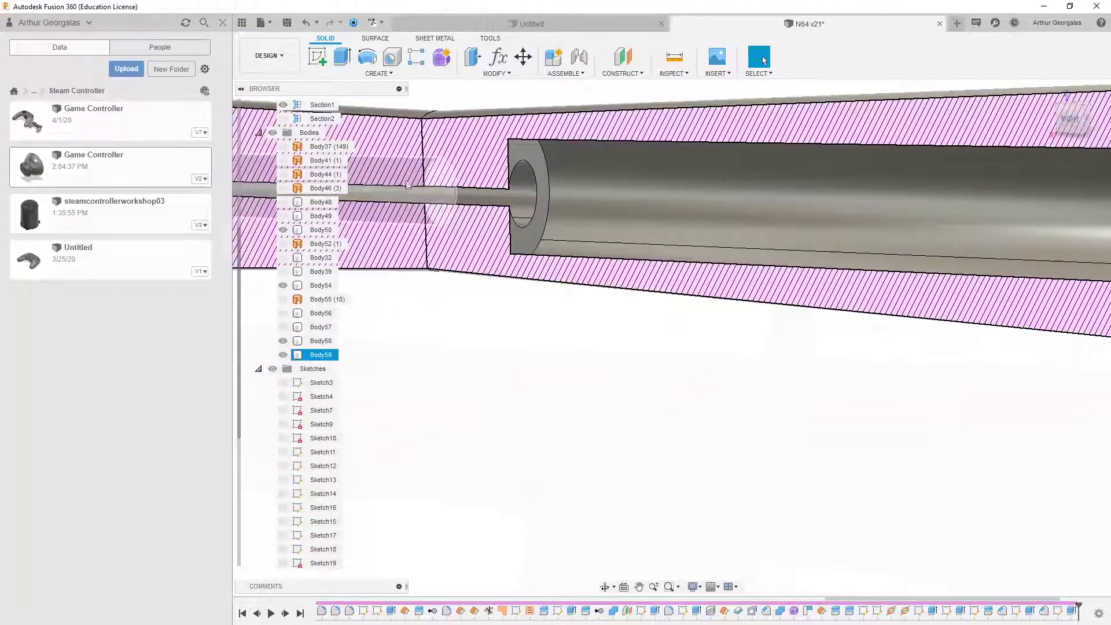
key("o")
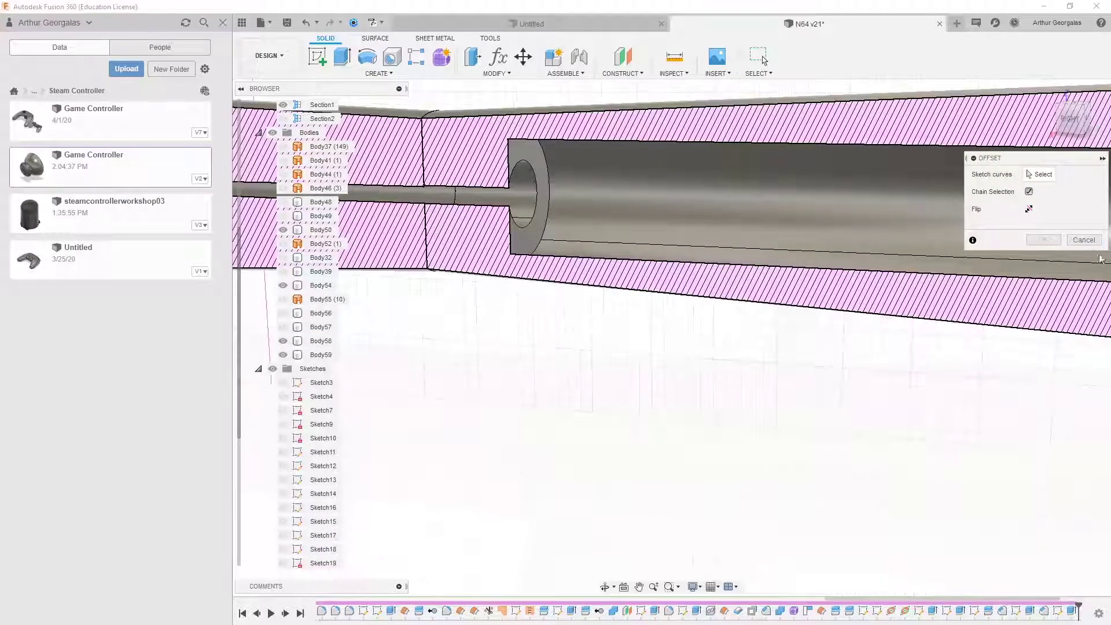
left_click(1084, 239)
left_click(471, 59)
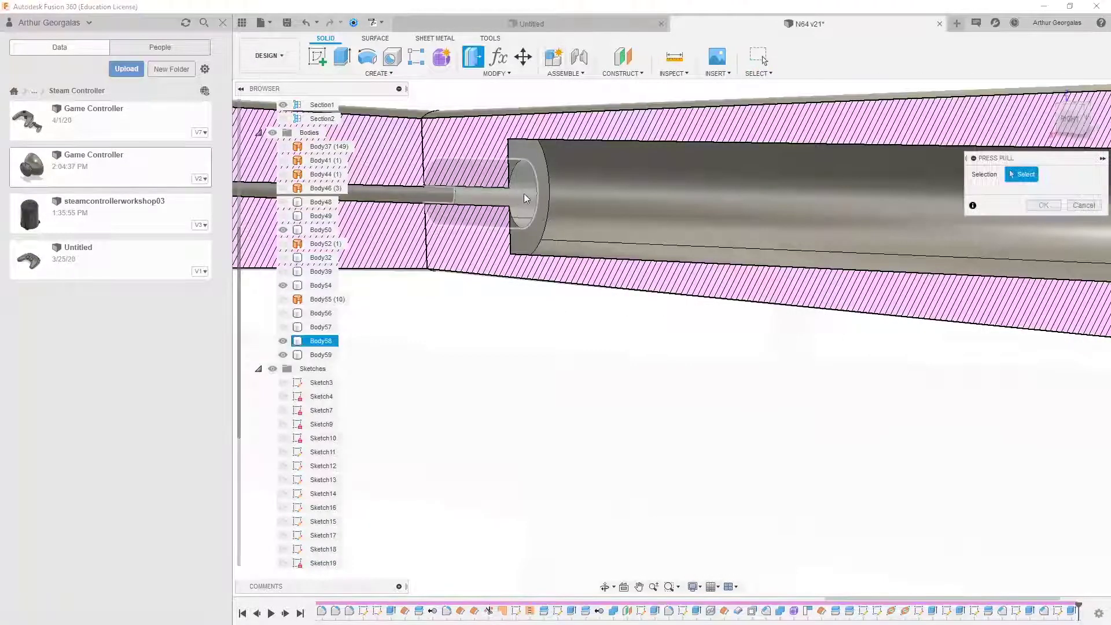
left_click(518, 193)
left_click_drag(518, 193, 520, 195)
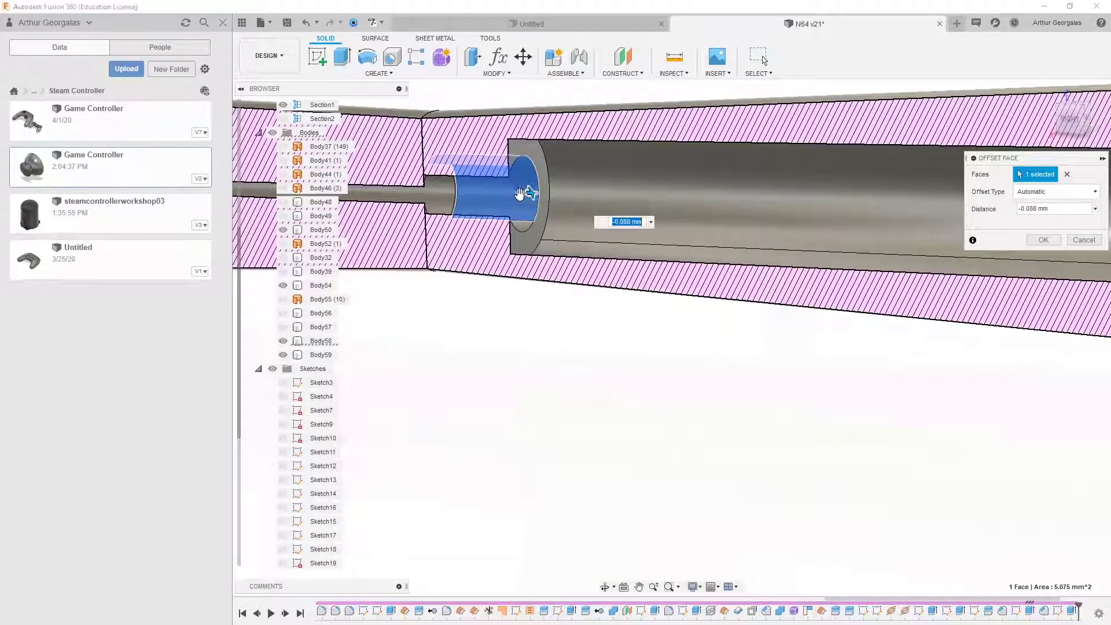
key("Return")
Step: Show Body32, Body39, Body48, Body49 and Body57, and turn off the Section1 section analysis
scroll(504, 202, "down", 1)
middle_click_drag(504, 202, 595, 210, "shift")
scroll(595, 210, "down", 5)
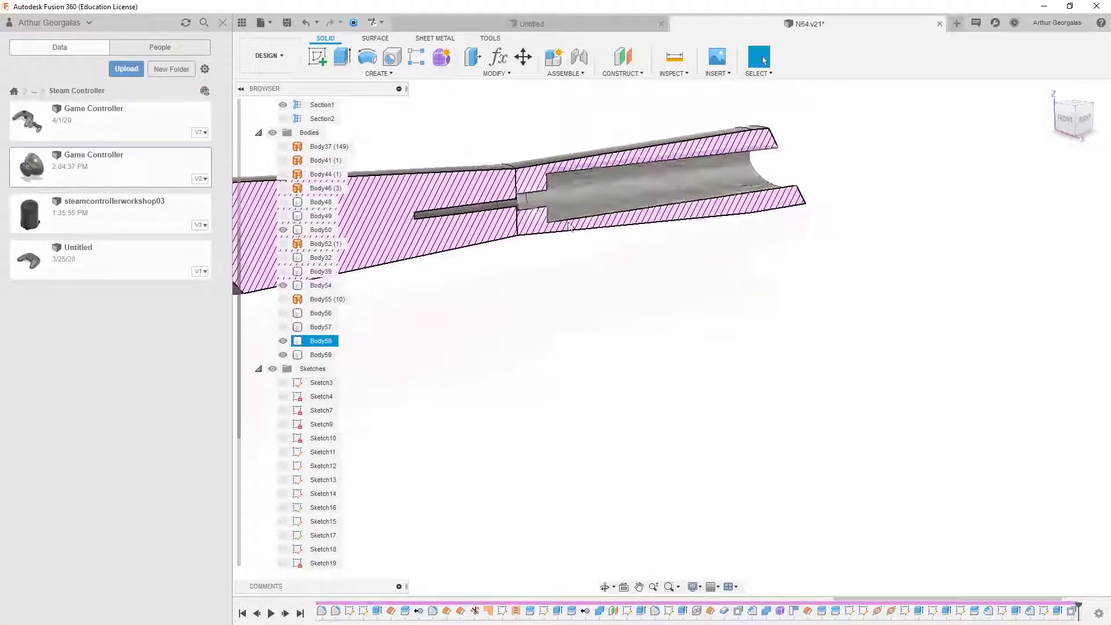
left_click(282, 258)
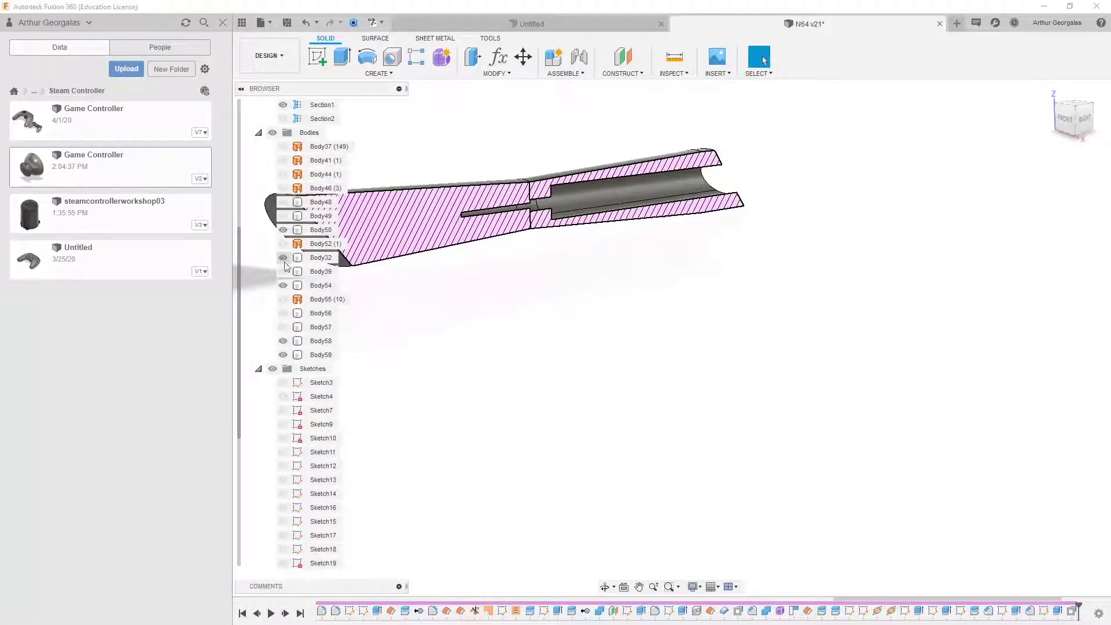
left_click(283, 216)
left_click(283, 202)
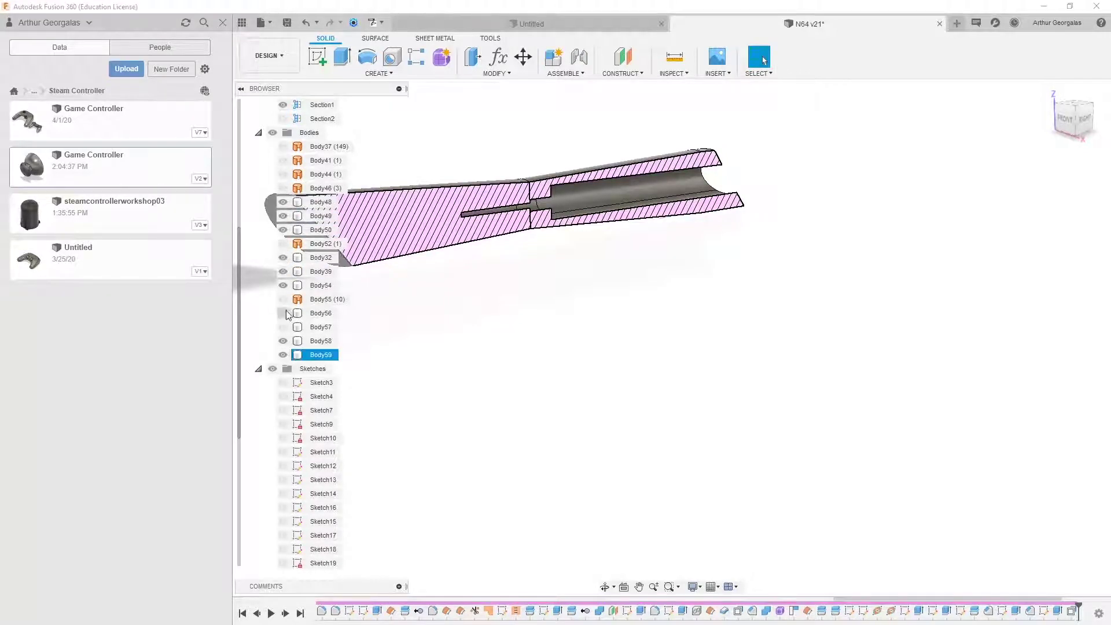
scroll(719, 248, "down", 3)
scroll(619, 266, "down", 2)
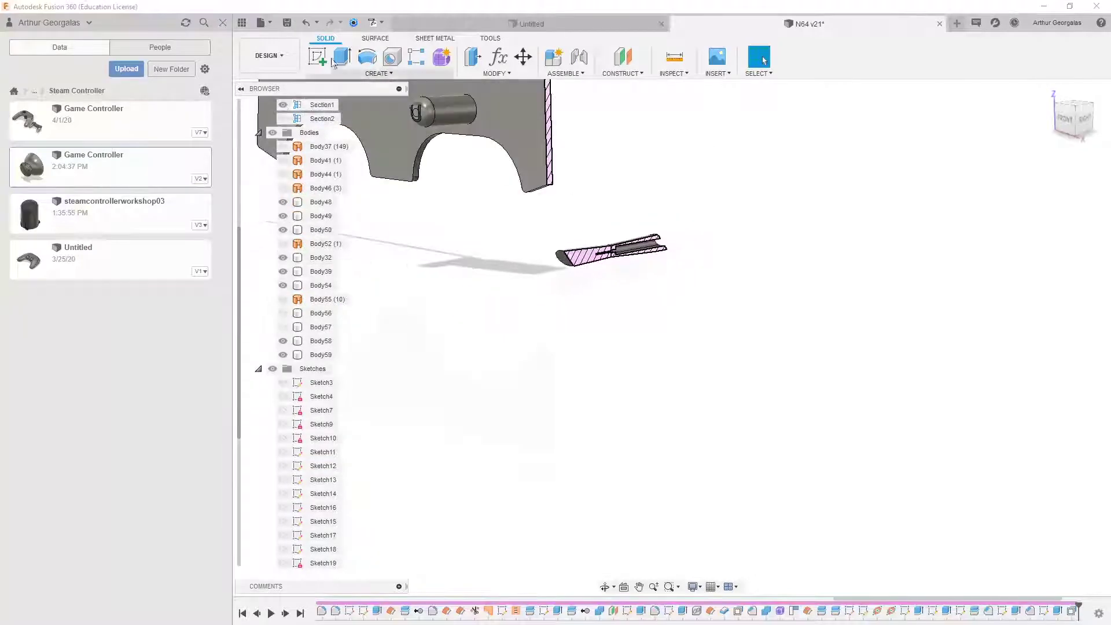
left_click(283, 105)
scroll(596, 220, "up", 3)
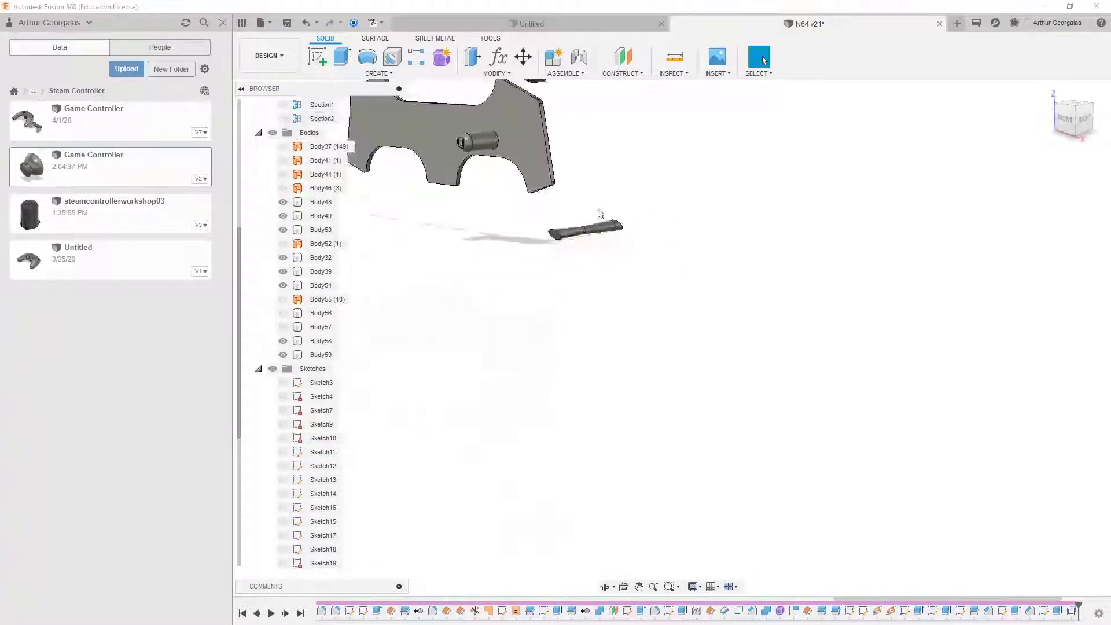
left_click(284, 327)
scroll(702, 404, "up", 4)
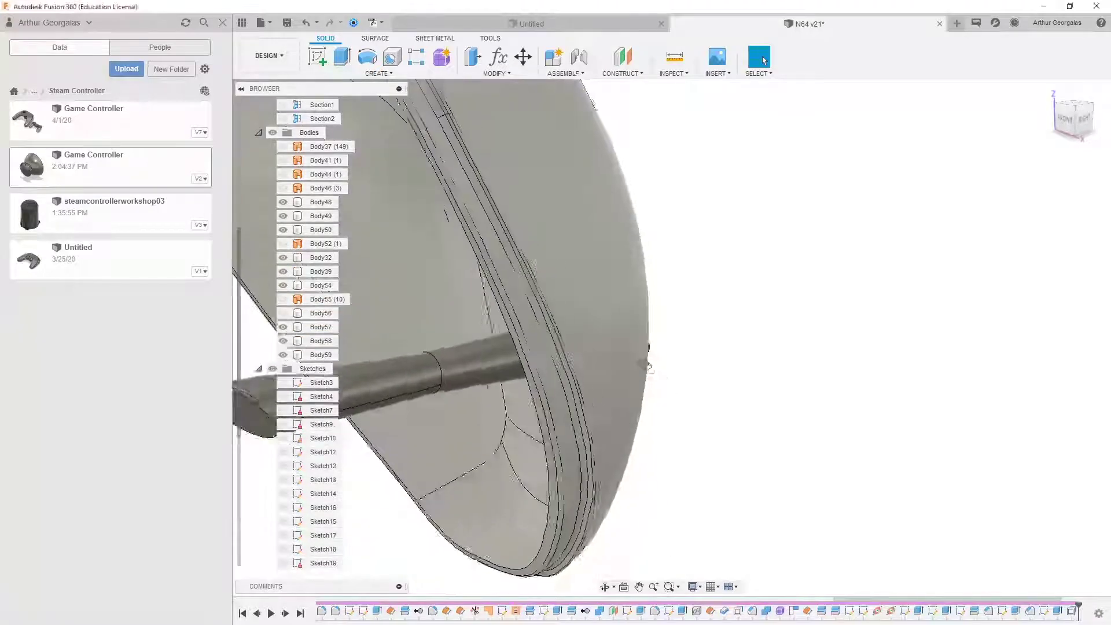
Step: Split the rear post half, Body58, with the outer face of the rear shell, without extending the splitting tool
middle_click_drag(647, 361, 738, 397, "shift")
scroll(737, 397, "up", 1)
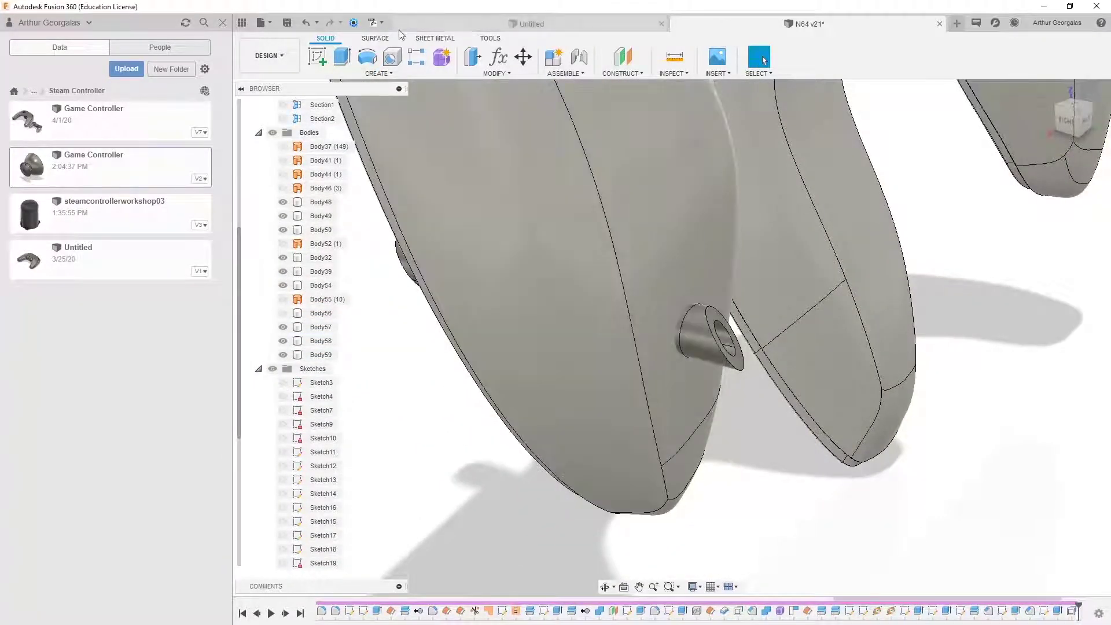
left_click(492, 73)
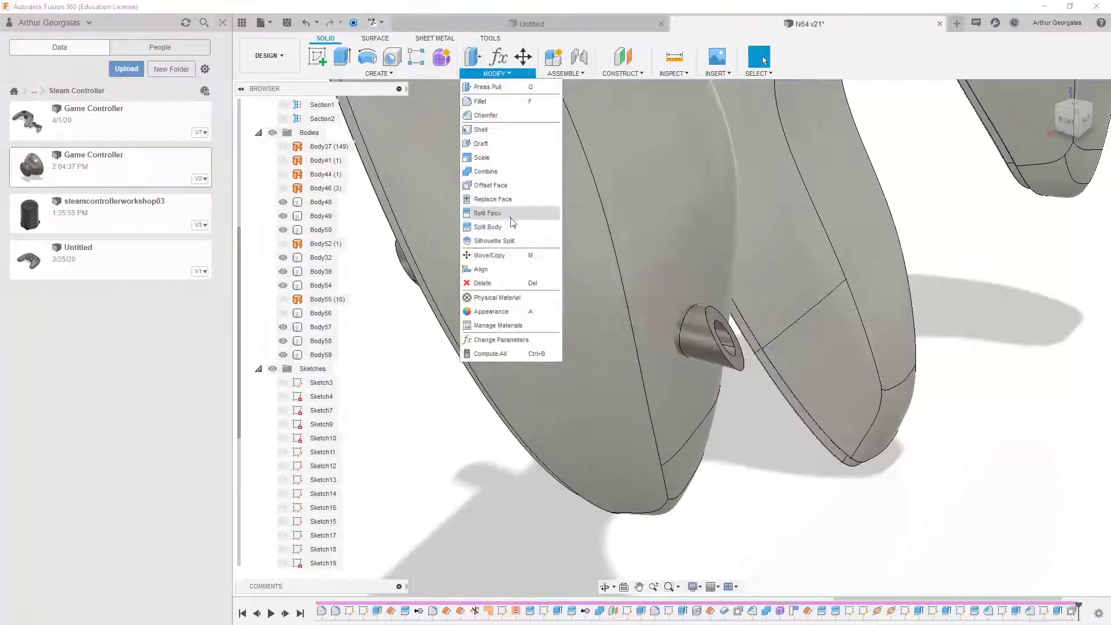
left_click(509, 234)
left_click(321, 341)
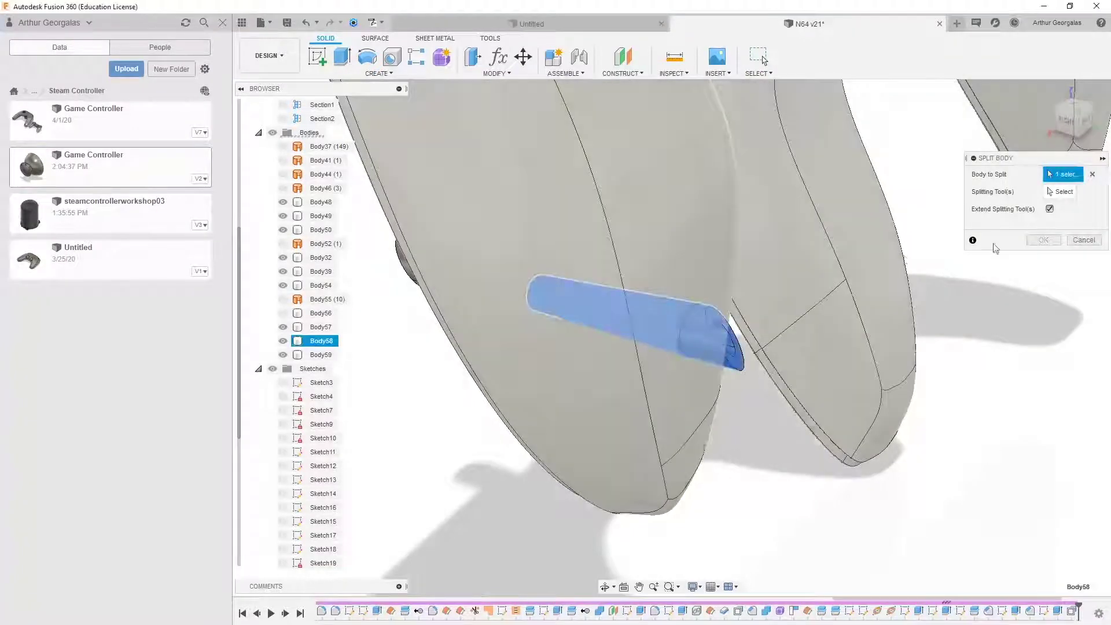
left_click(1067, 192)
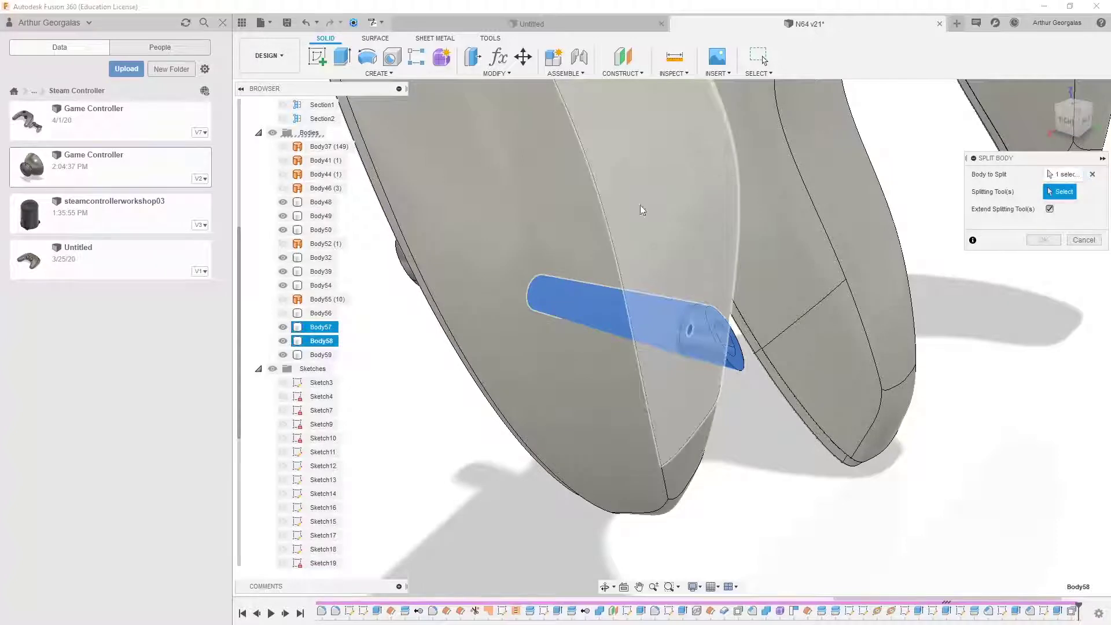
left_click(660, 207)
left_click(1050, 209)
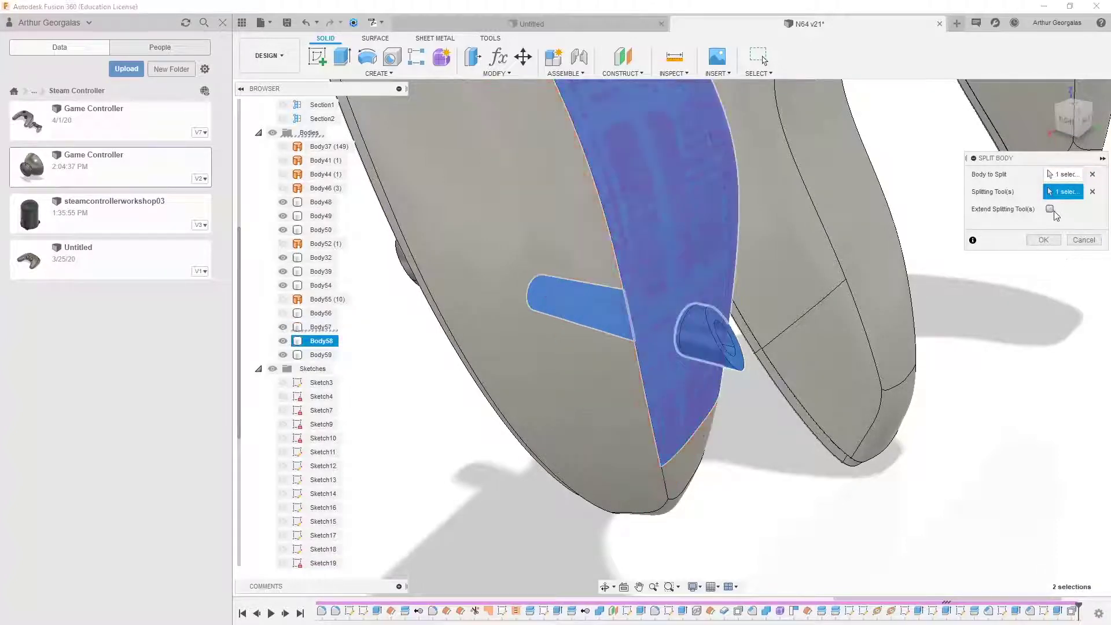
left_click(1044, 239)
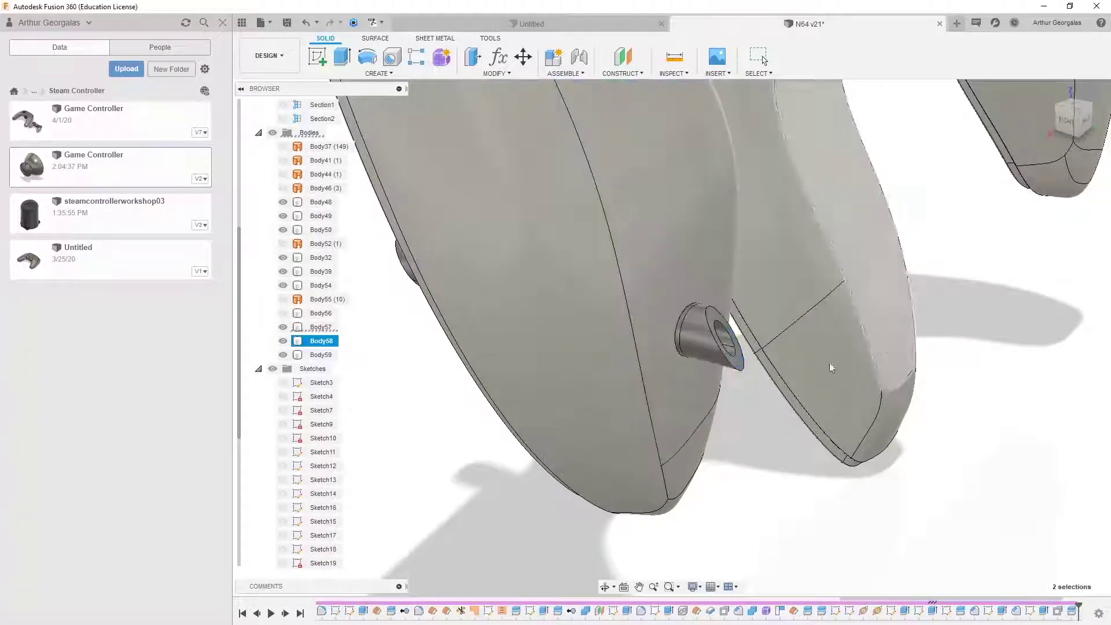
Step: Remove the split-off post piece that protrudes outside the rear shell
left_click(703, 342)
right_click(321, 369)
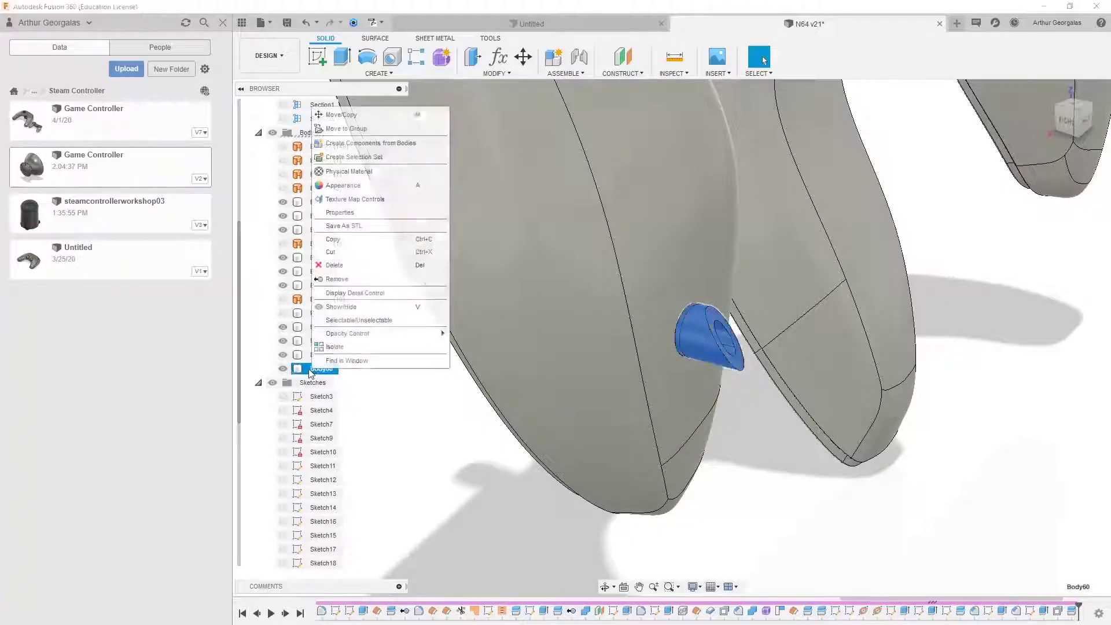
left_click(345, 279)
left_click(776, 322)
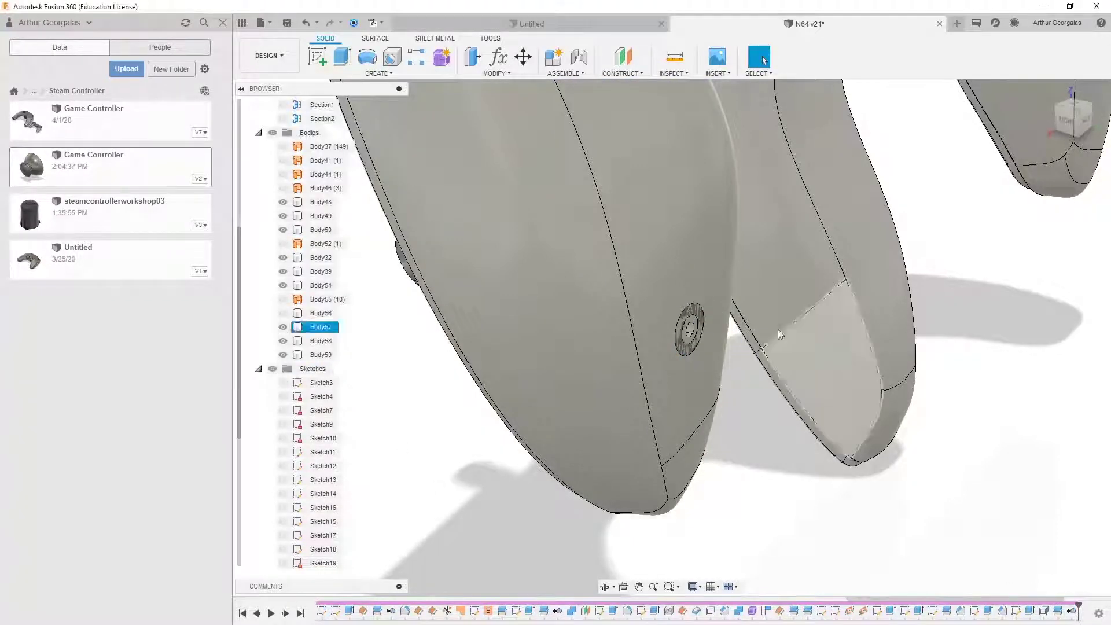
Step: Edit the 25.256 mm screw-head bore extrusion so it cuts both the rear shell, Body57, and the rear post half, Body58
scroll(769, 315, "up", 4)
middle_click_drag(678, 328, 623, 304, "shift")
key("Escape")
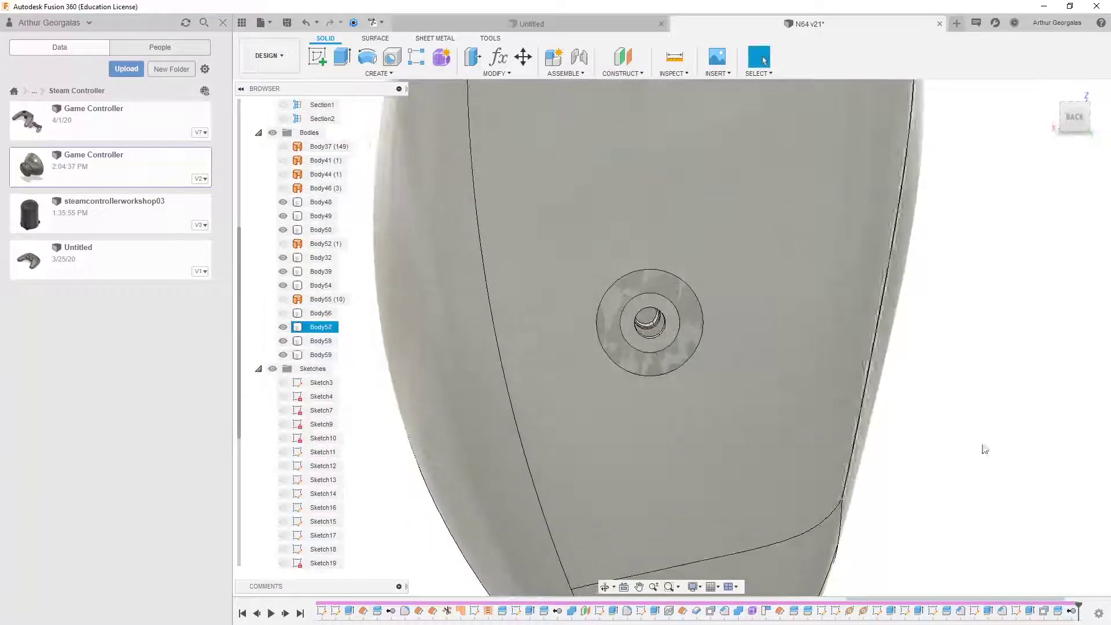
double_click(1030, 610)
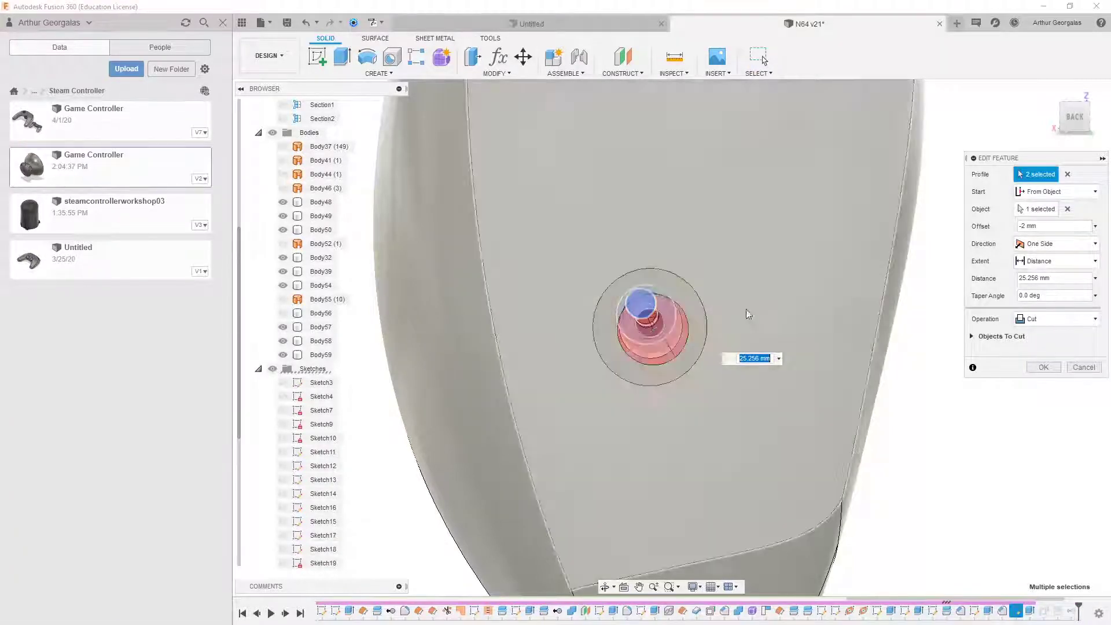
middle_click_drag(746, 313, 757, 318, "shift")
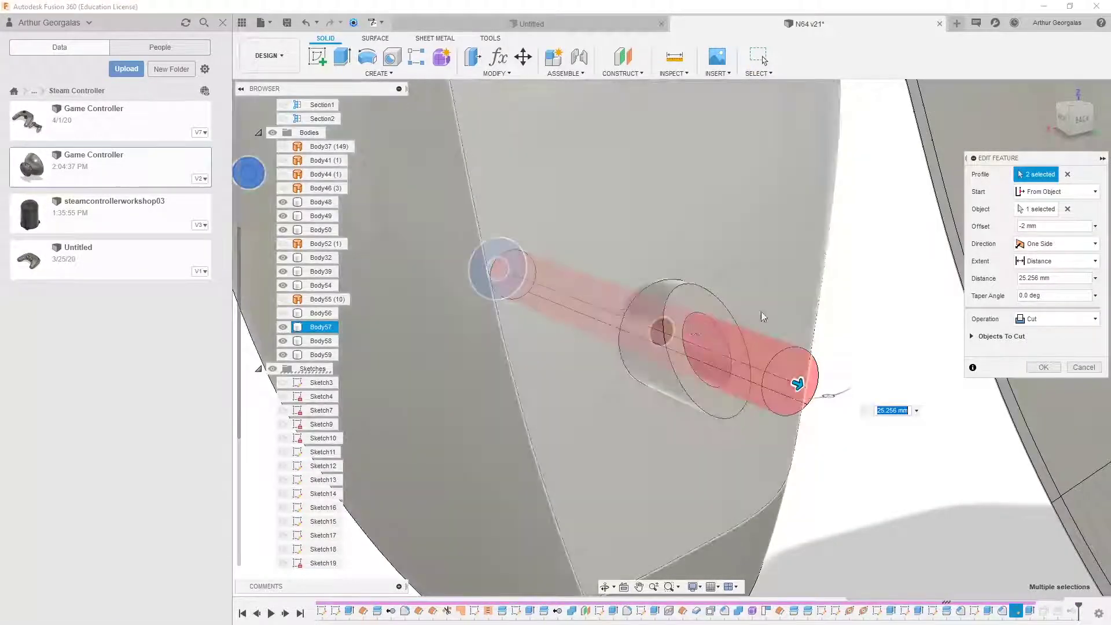
left_click(972, 336)
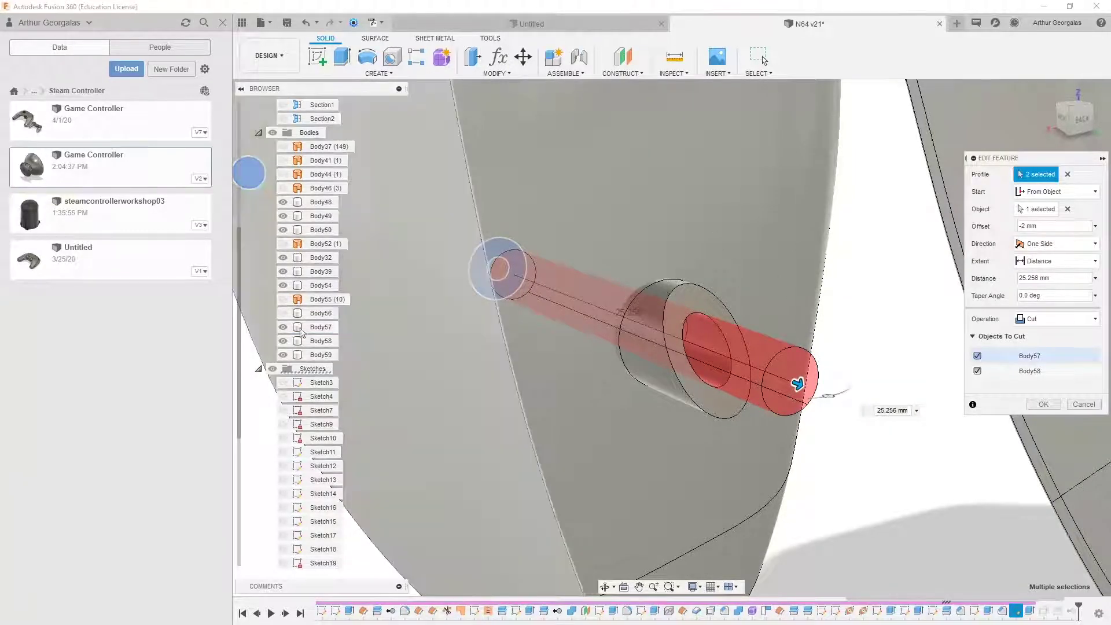
left_click(1043, 404)
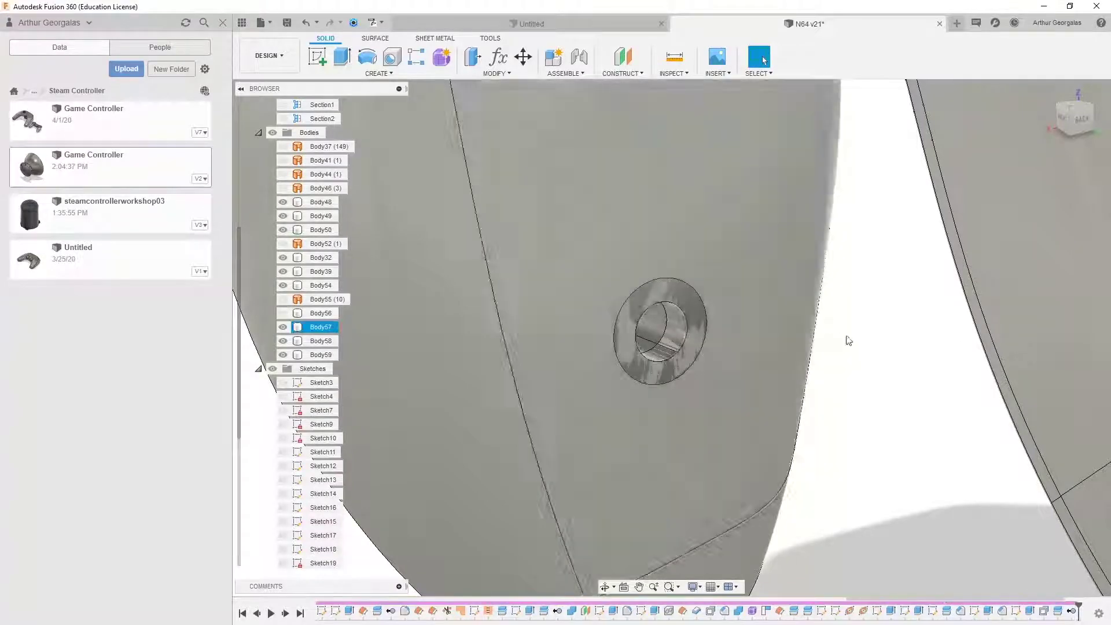
Step: Combine the rear shell, Body57, with the rear post half, Body58, using the Join operation without keeping the tool body
scroll(849, 341, "up", 3)
middle_click_drag(564, 292, 695, 337, "shift")
scroll(650, 289, "up", 5)
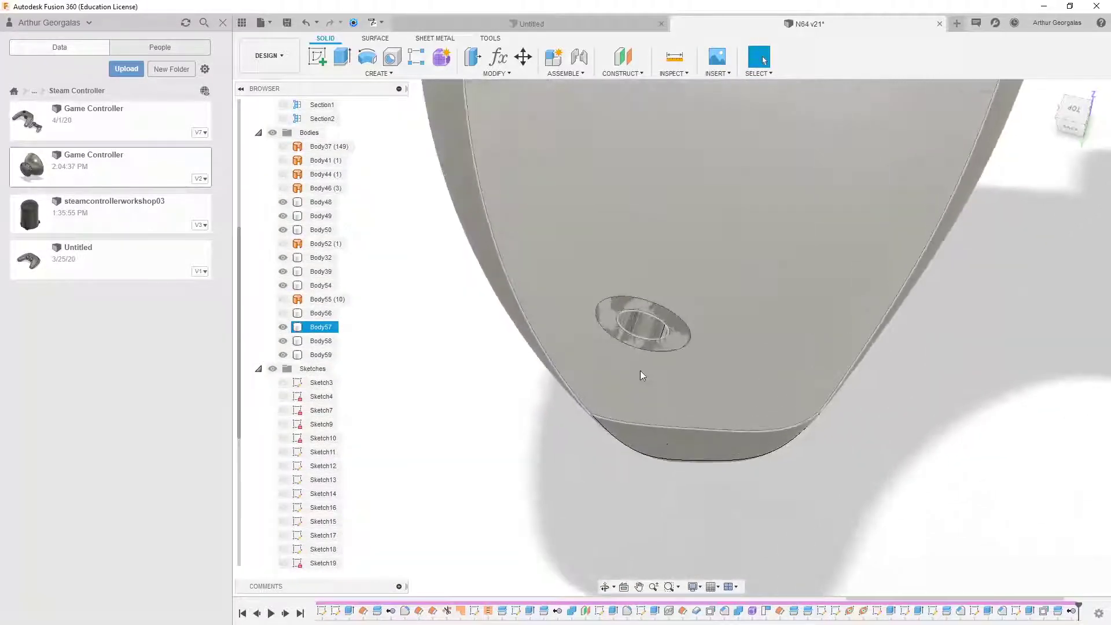
left_click(495, 73)
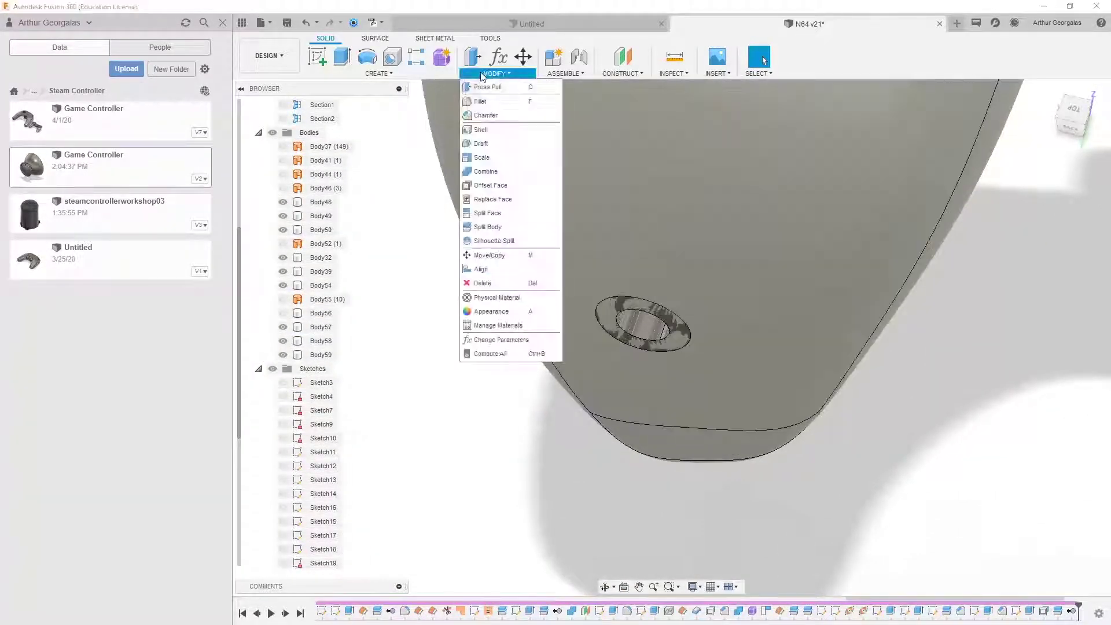
left_click(495, 168)
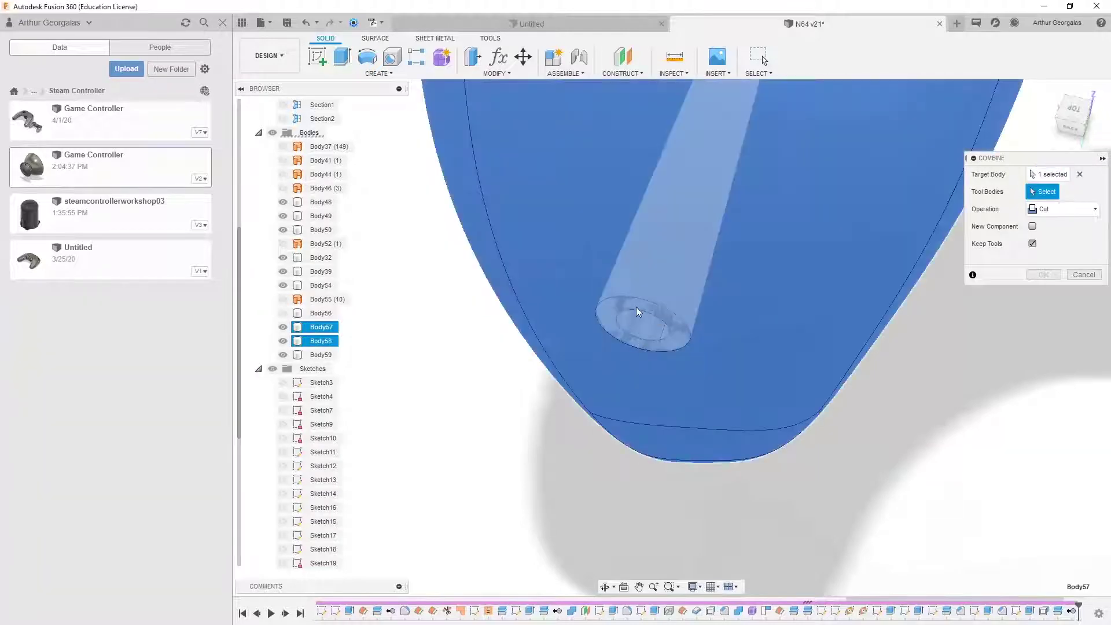
left_click(1055, 210)
left_click(1051, 222)
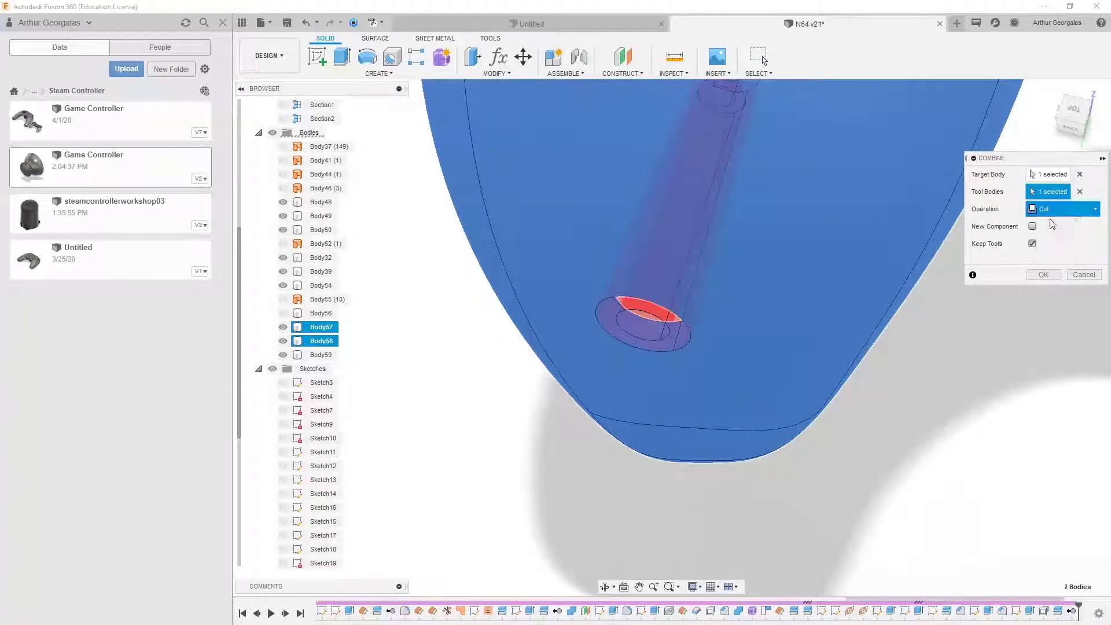
left_click(1049, 278)
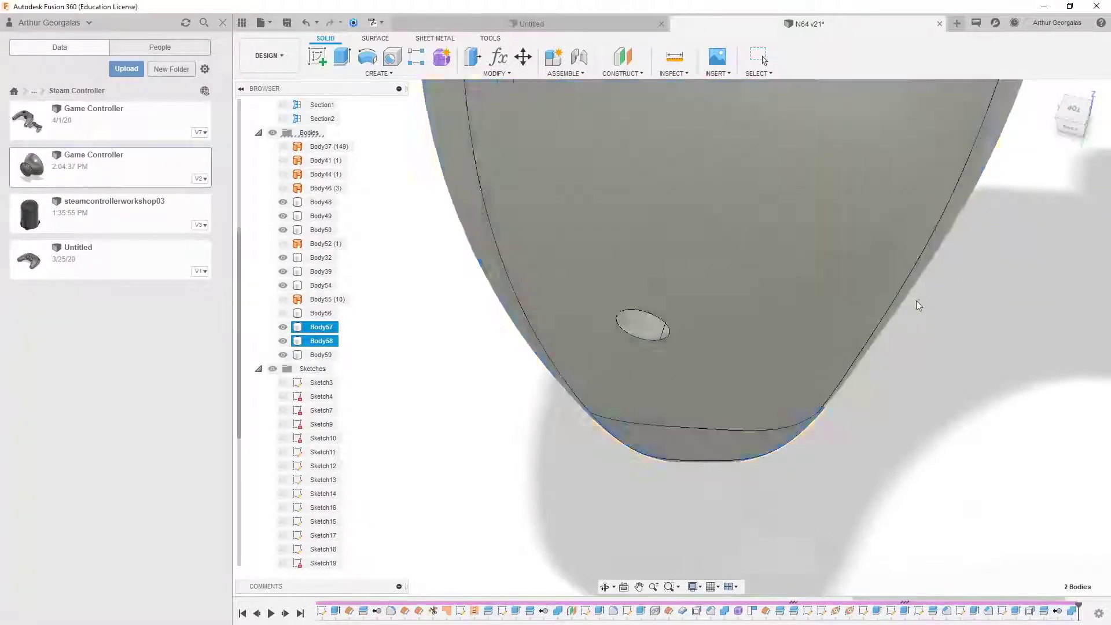
Step: Show the front shell, Body56, over the front post half at the right grip
middle_click_drag(915, 300, 683, 210, "shift")
left_click(762, 57)
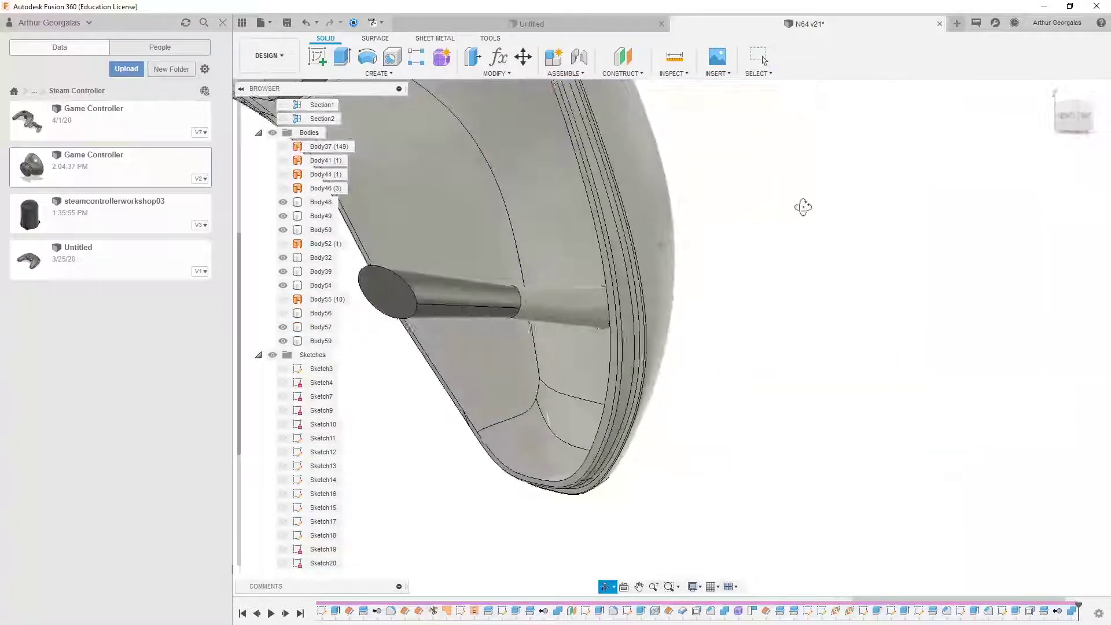
left_click(611, 298)
scroll(614, 296, "up", 3)
scroll(543, 315, "down", 4)
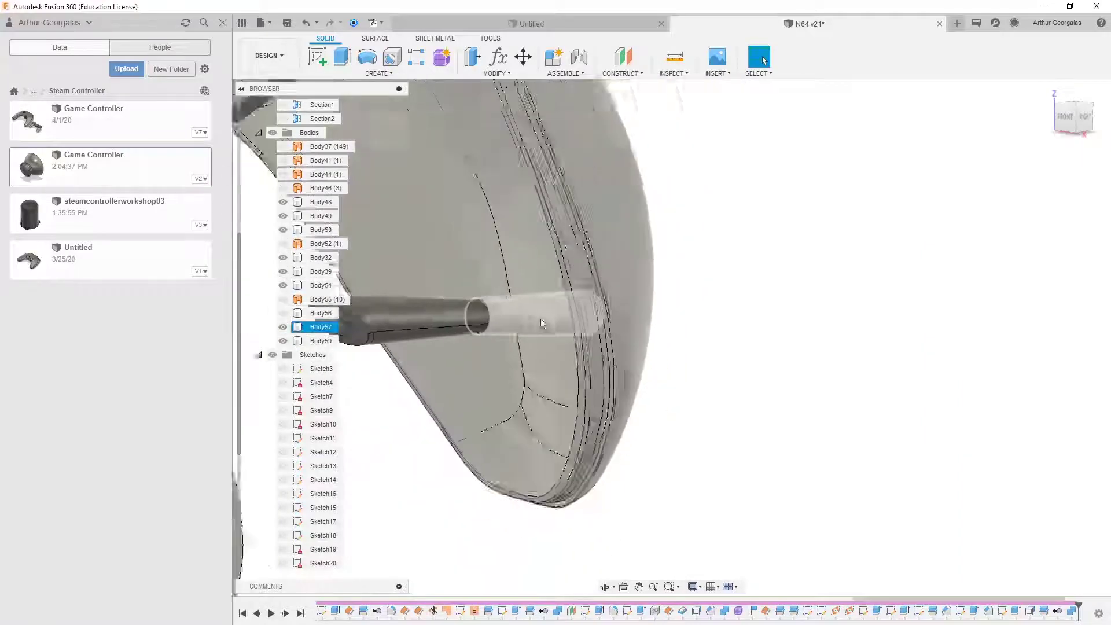
middle_click_drag(534, 302, 796, 297)
middle_click_drag(252, 328, 367, 312, "shift")
left_click(683, 326)
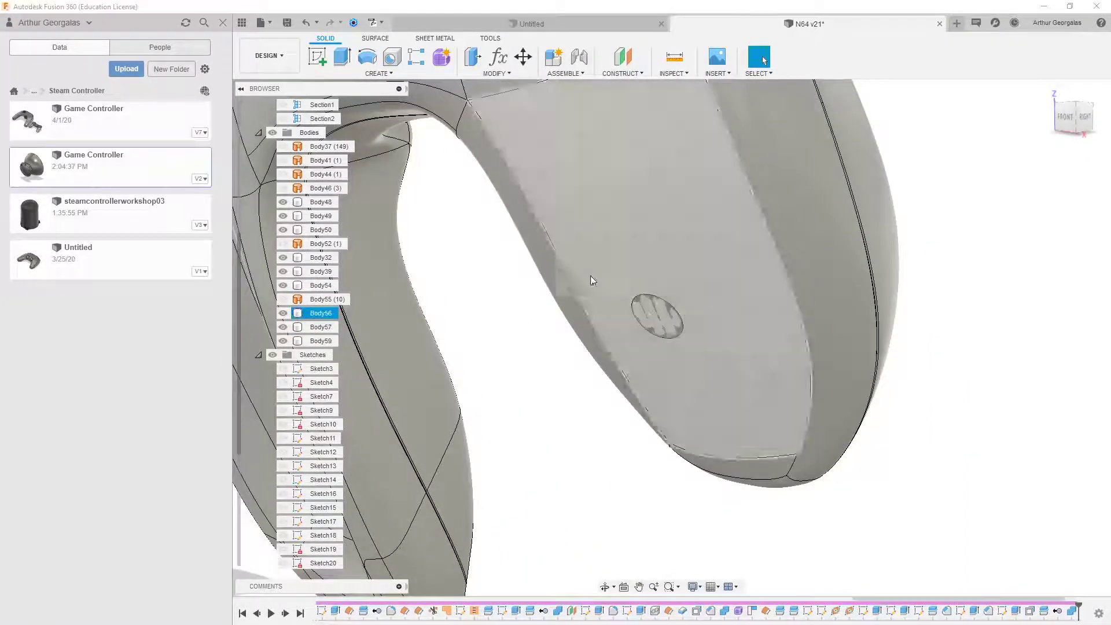
key("Escape")
Step: Combine the front post half, Body59, with the front shell, Body56, using the Join operation
left_click(495, 74)
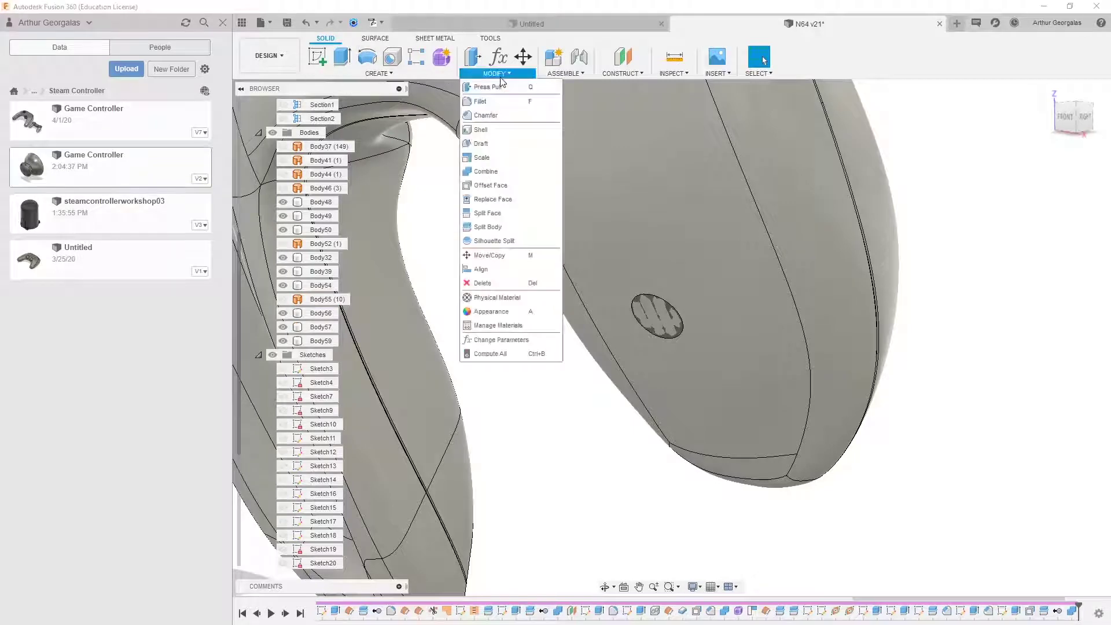
left_click(485, 171)
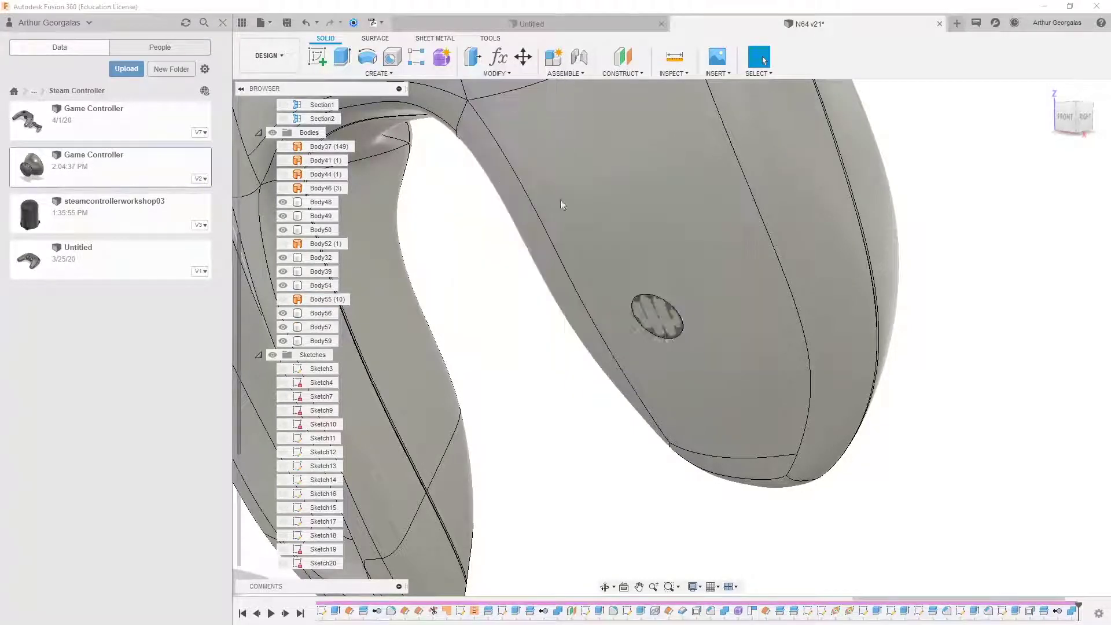
left_click(671, 306)
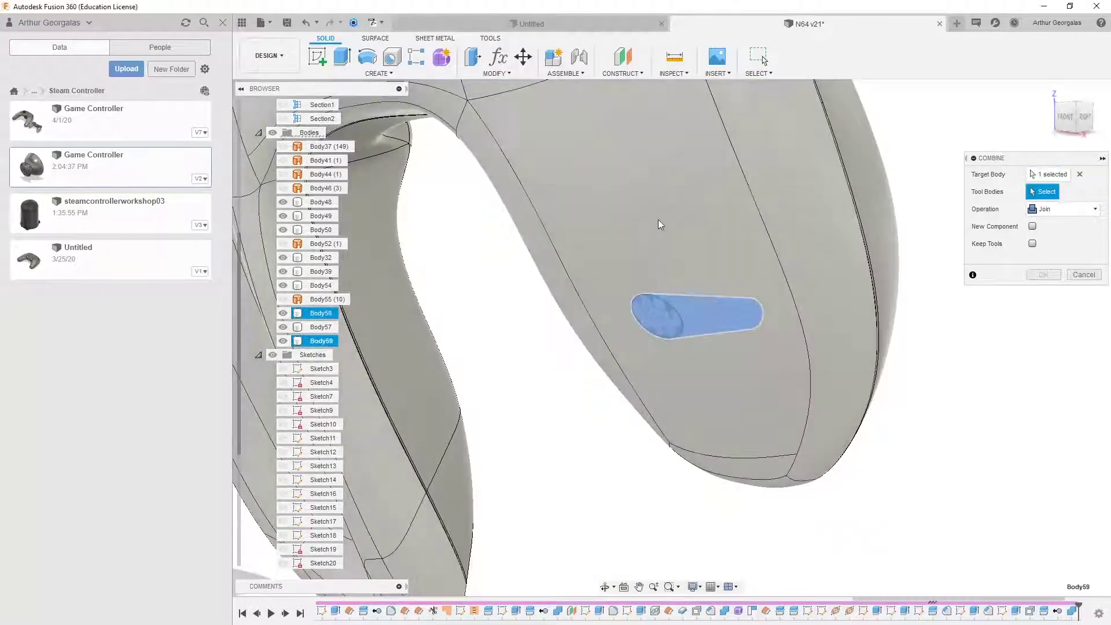
left_click(1045, 275)
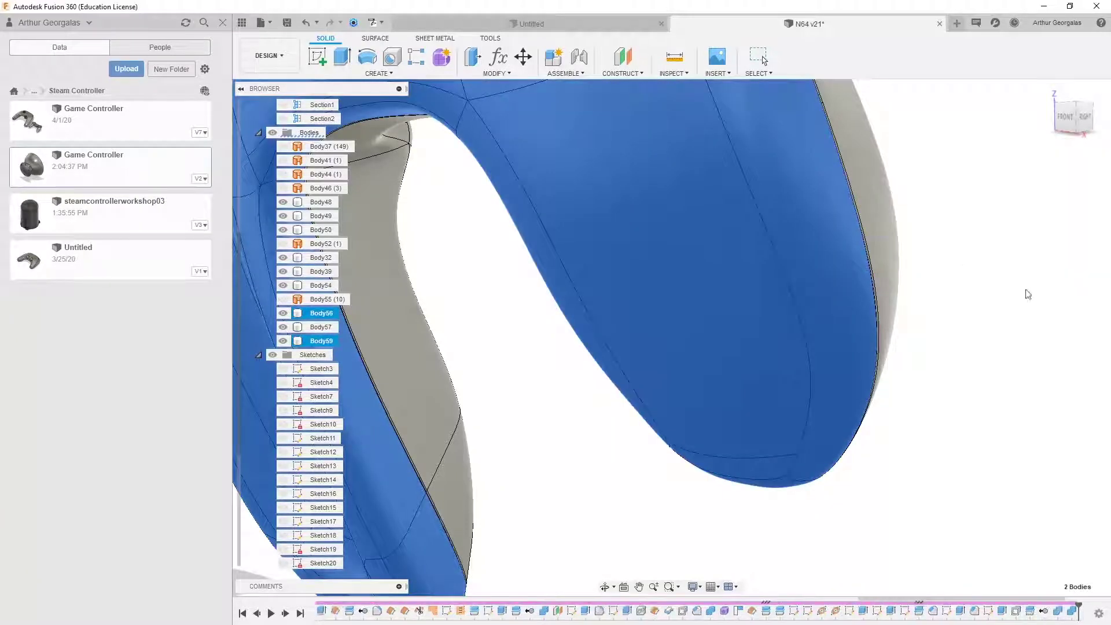
Step: Examine the joined screw post and counterbore inside the right grip using the Section1 analysis, and turn the section off
left_click(283, 119)
left_click(282, 118)
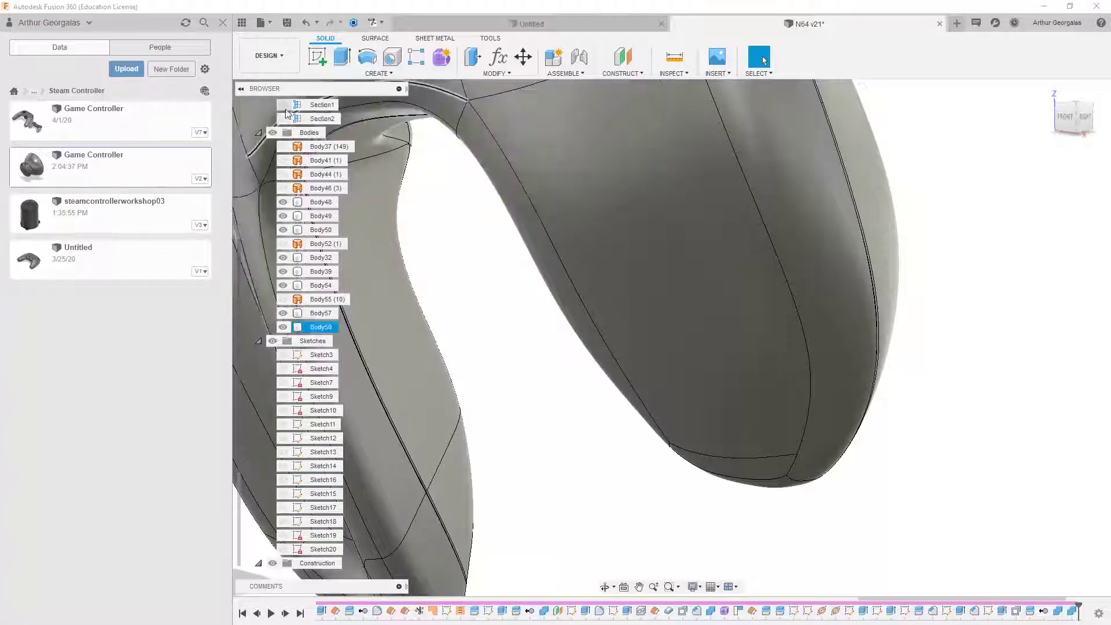
left_click(283, 105)
left_click(320, 313)
middle_click_drag(810, 307, 657, 306, "shift")
scroll(659, 306, "up", 4)
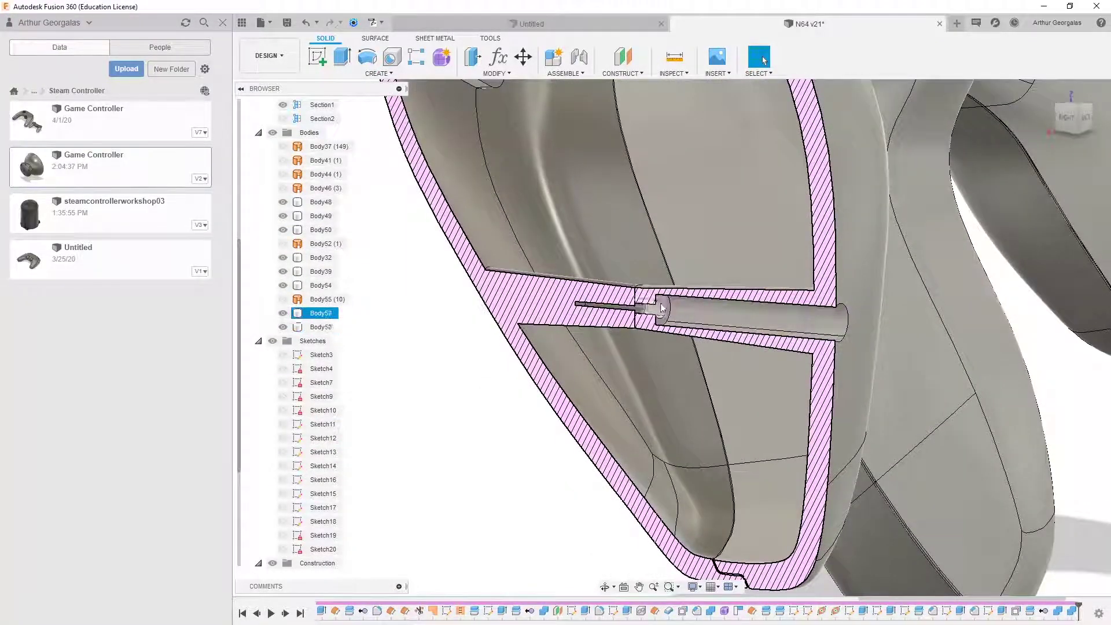
scroll(666, 299, "up", 2)
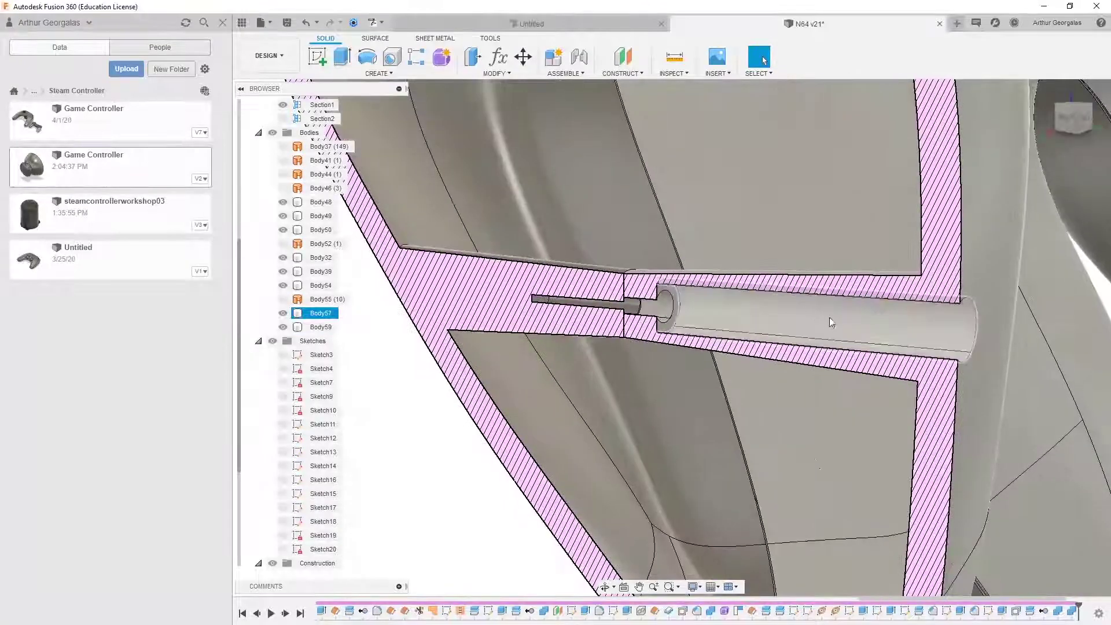
middle_click_drag(671, 305, 720, 309, "shift")
middle_click_drag(875, 331, 865, 330, "shift")
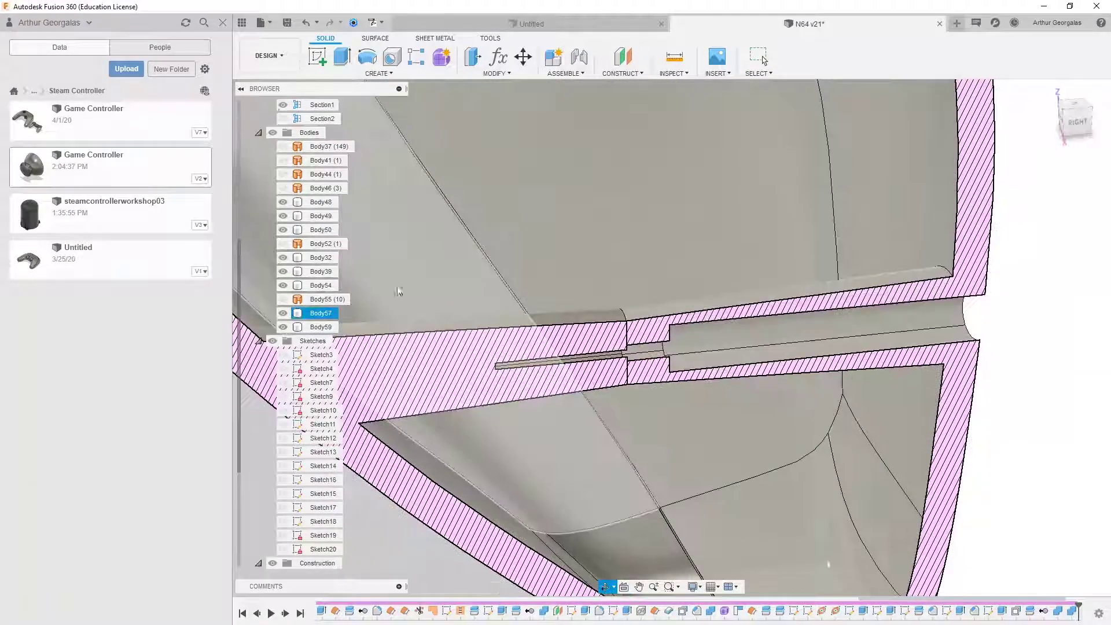
left_click(284, 106)
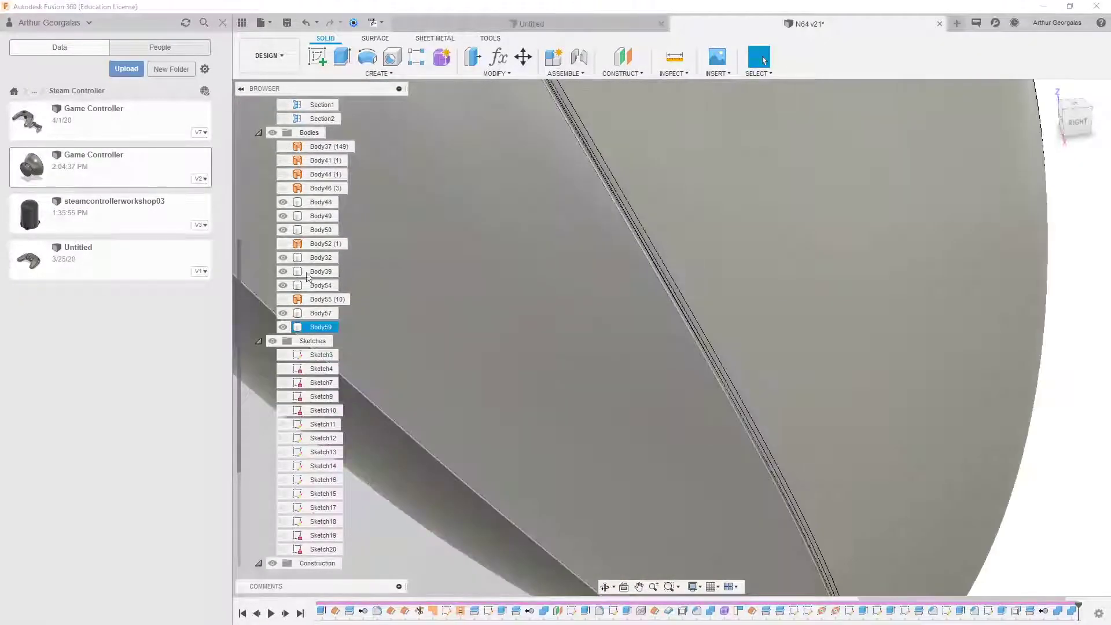
Step: Hide the front shell, Body59, and examine the rear shell's interior with its joined screw post
left_click(283, 327)
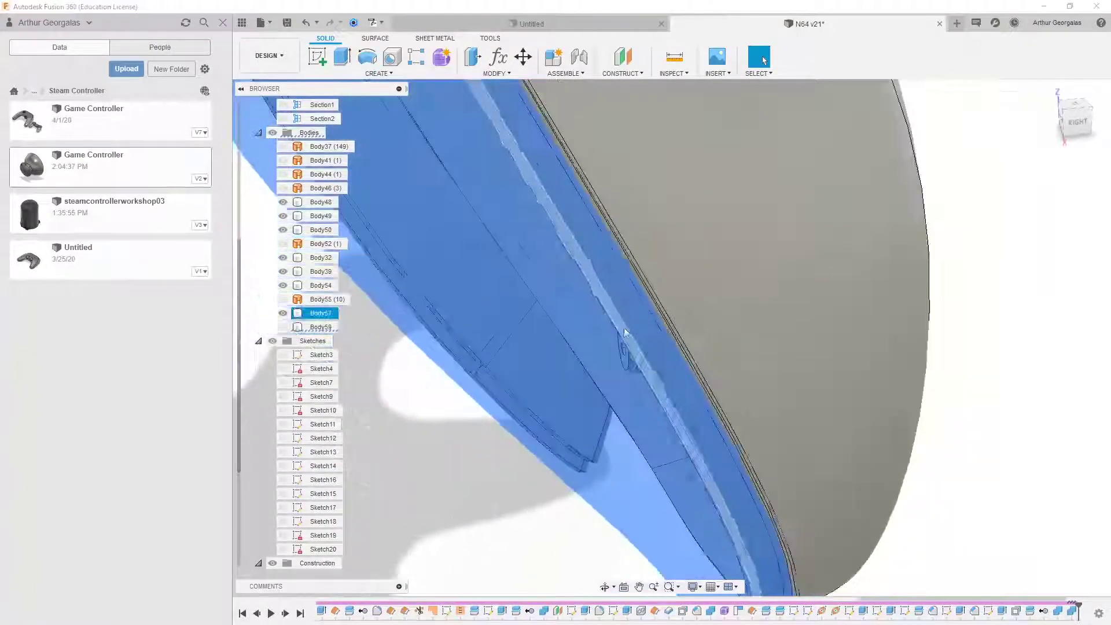
scroll(801, 312, "down", 3)
middle_click_drag(561, 251, 627, 268, "shift")
scroll(627, 268, "down", 2)
middle_click_drag(594, 397, 496, 571)
scroll(793, 388, "down", 10)
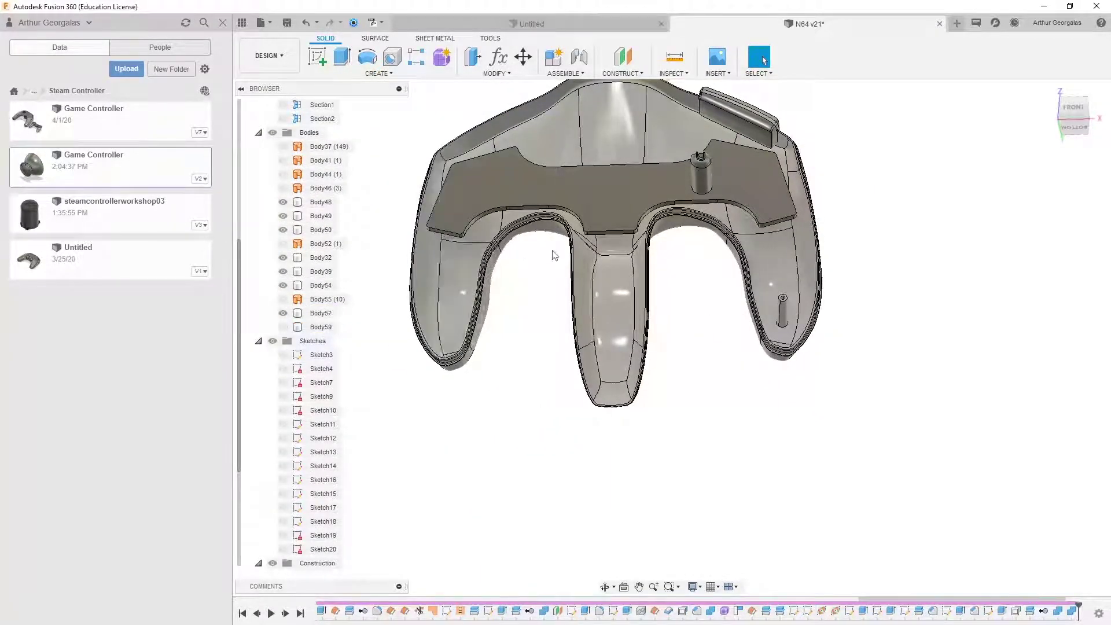
middle_click_drag(555, 255, 508, 346)
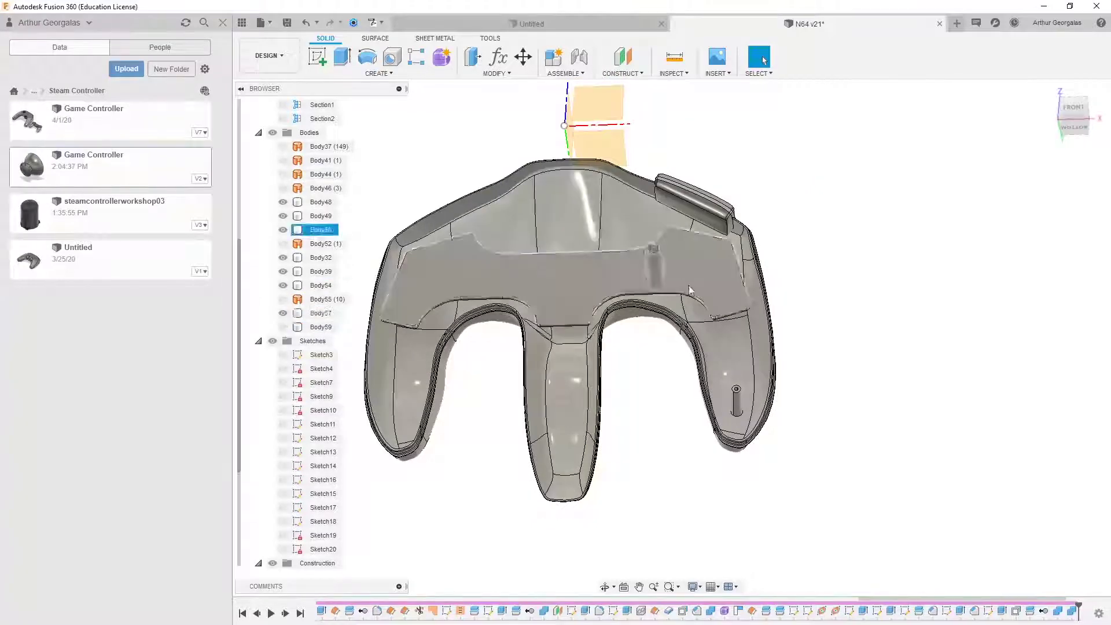
Step: Fillet the outer edge of the screw hole on the back of the right grip with a 0.2 mm radius
middle_click_drag(690, 290, 522, 293, "shift")
scroll(398, 324, "up", 4)
middle_click_drag(398, 323, 565, 291)
scroll(537, 290, "up", 4)
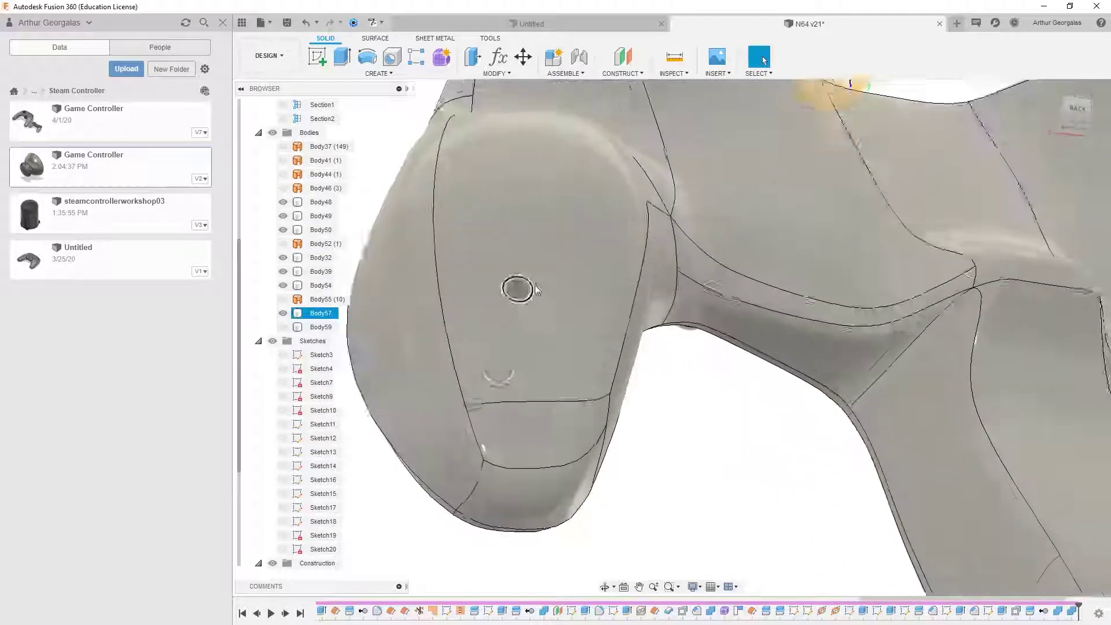
key("f")
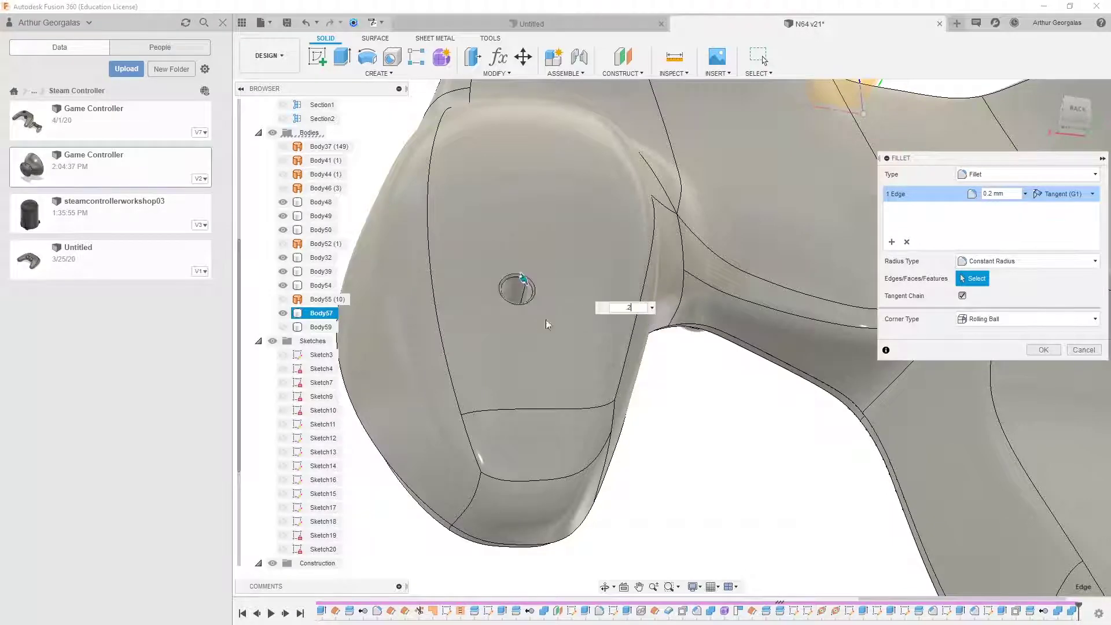
left_click(1061, 350)
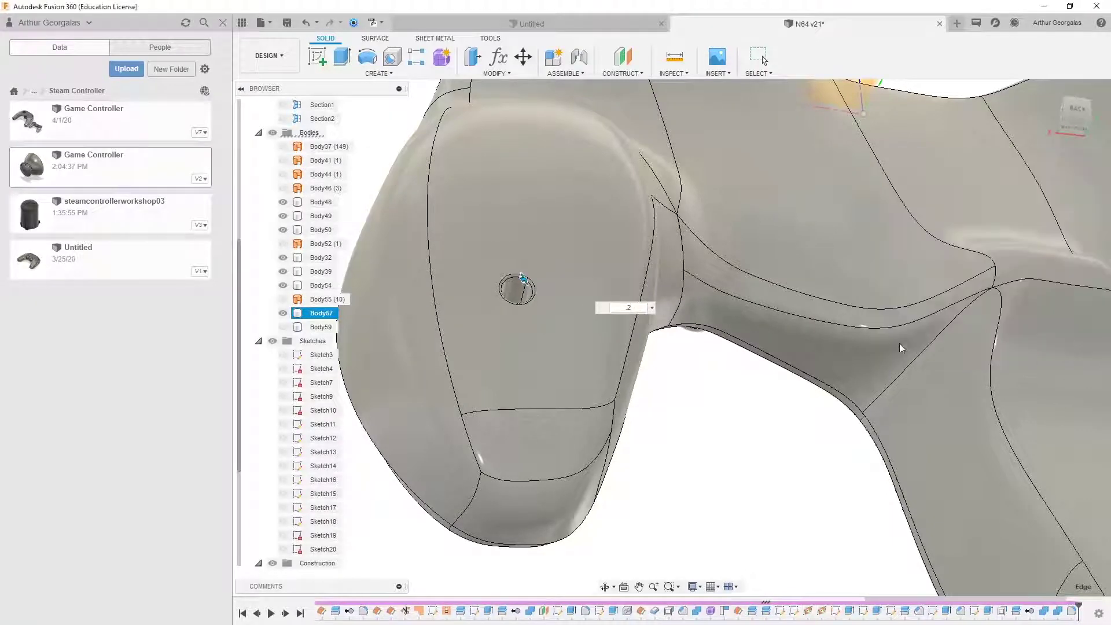
Step: Examine the screw post inside the rear shell's right grip and the internal layout from several angles
middle_click_drag(707, 261, 664, 388, "shift")
middle_click_drag(576, 363, 570, 342, "shift")
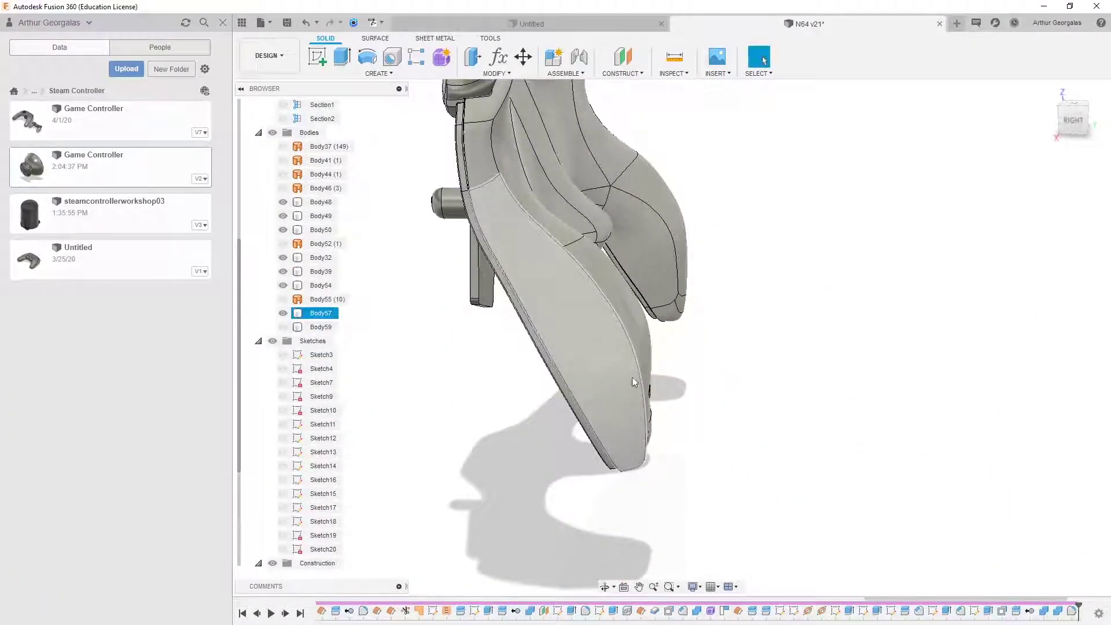
middle_click_drag(632, 379, 761, 350, "shift")
scroll(652, 400, "up", 6)
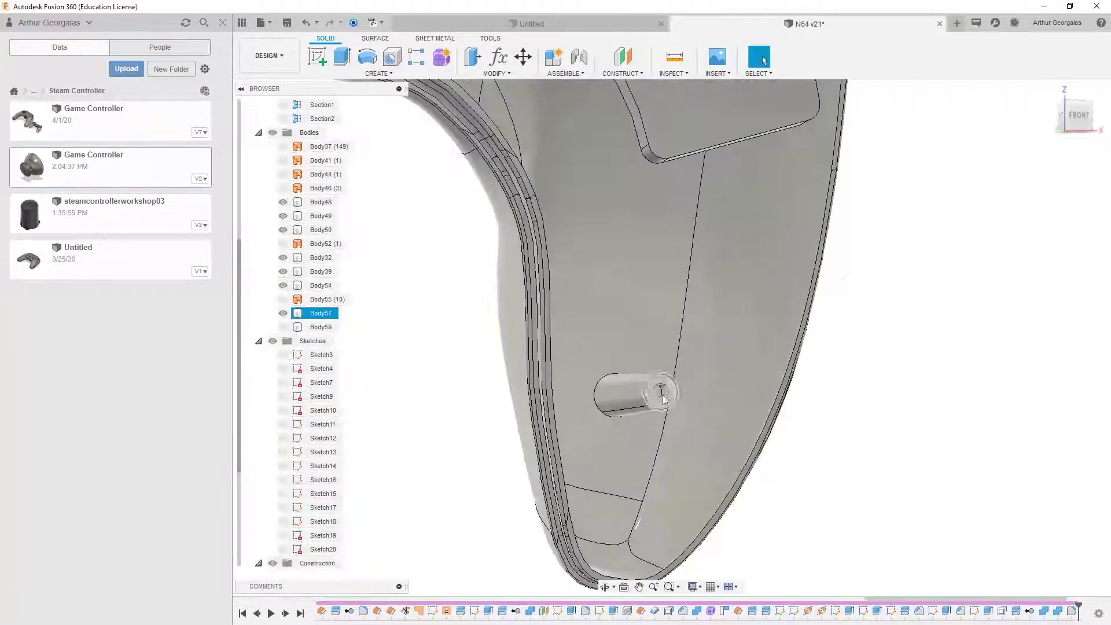
middle_click_drag(652, 404, 783, 390, "shift")
scroll(665, 421, "down", 10)
scroll(667, 363, "up", 6)
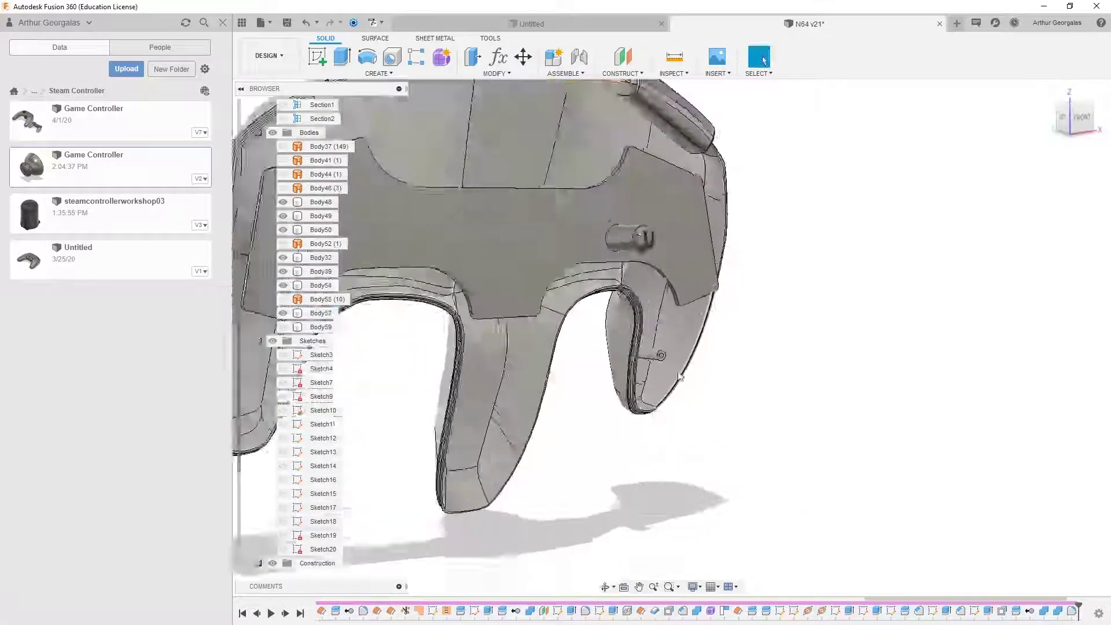
middle_click_drag(668, 332, 602, 309, "shift")
scroll(717, 387, "down", 3)
middle_click_drag(719, 387, 817, 456)
middle_click_drag(729, 440, 636, 309, "shift")
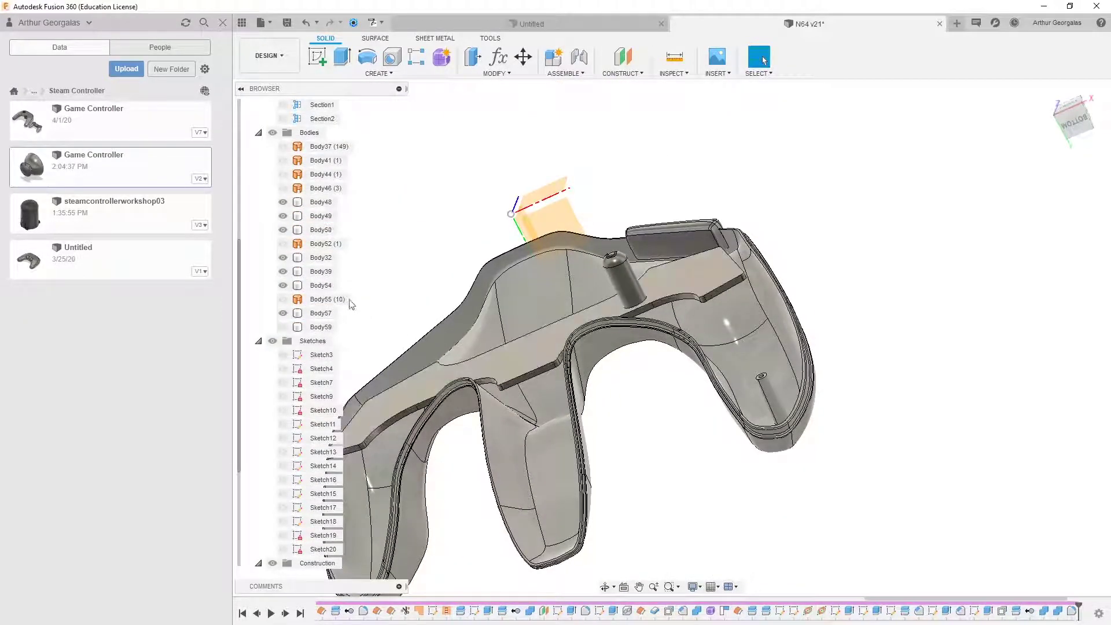
middle_click_drag(536, 344, 741, 255, "shift")
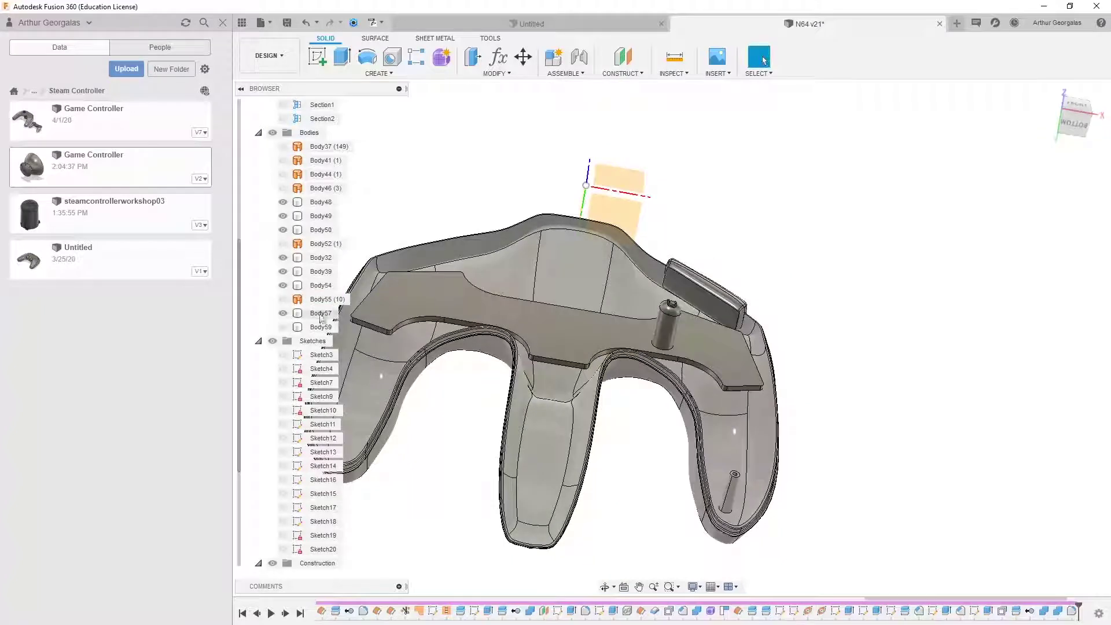
Step: Show the front shell, Body59, and the Game Controller v2:1 component, and review the assembled controller from the side and back
left_click(282, 327)
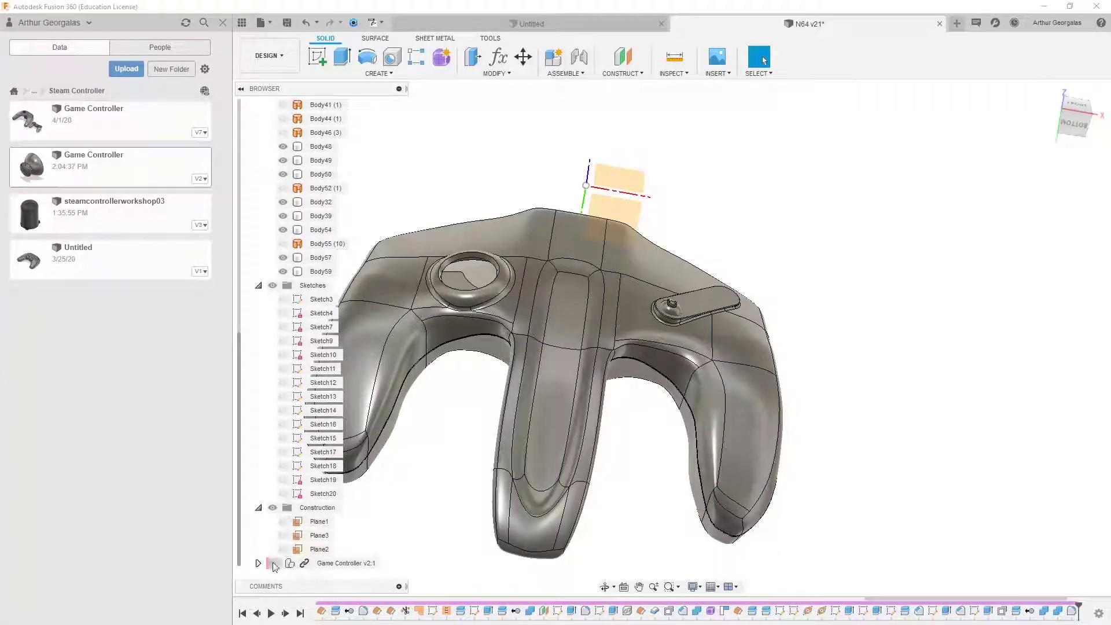
middle_click_drag(492, 289, 623, 364)
scroll(577, 367, "up", 4)
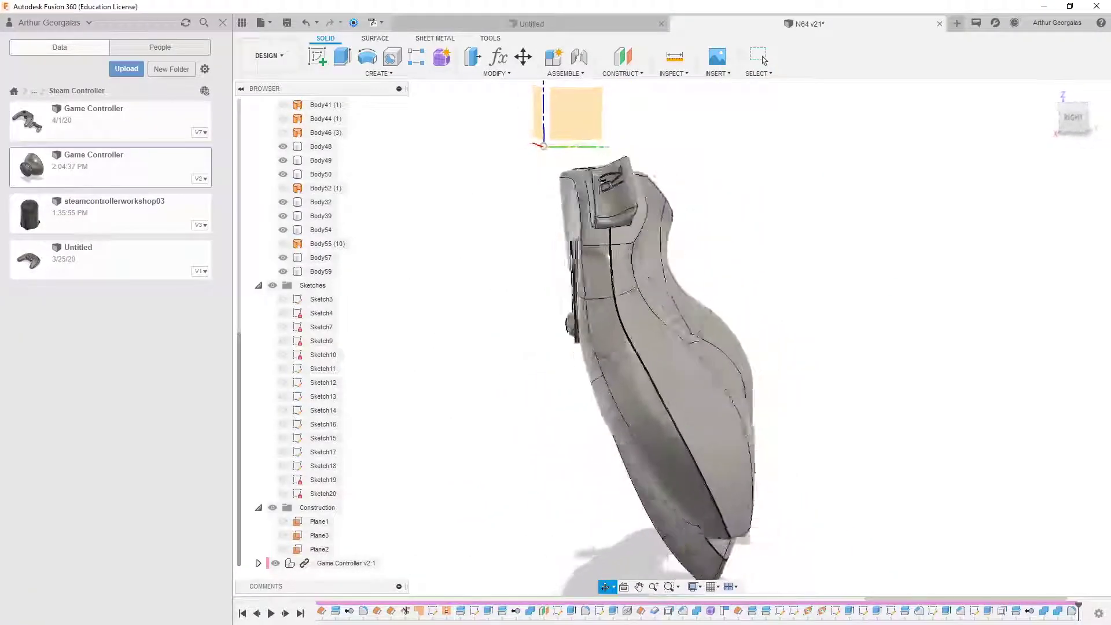
middle_click_drag(754, 468, 892, 351, "shift")
scroll(454, 411, "up", 1)
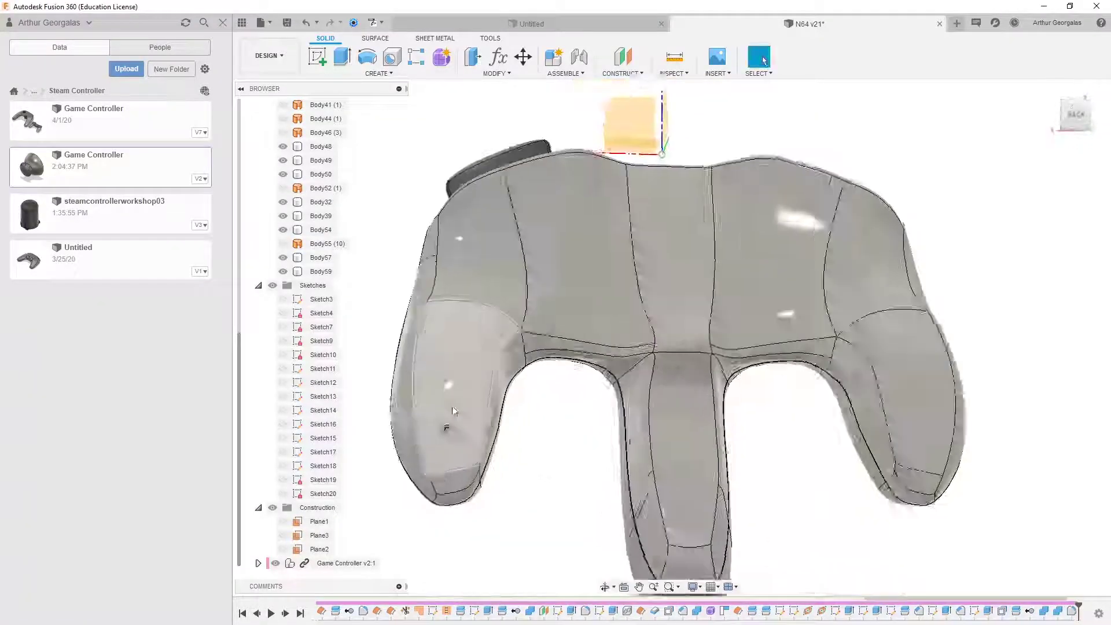
scroll(454, 414, "up", 6)
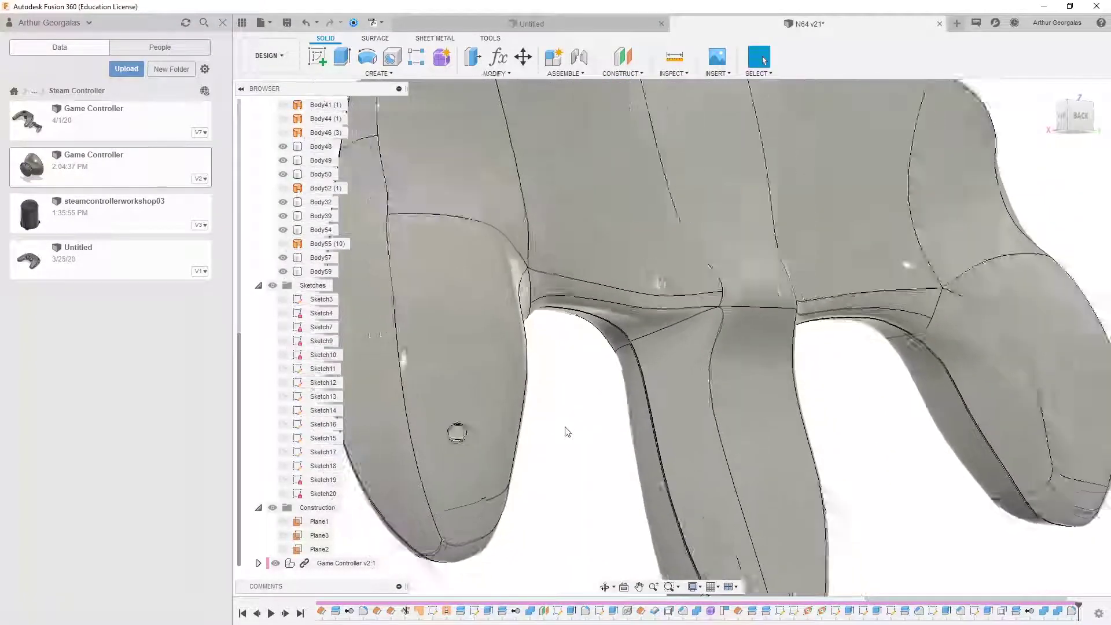